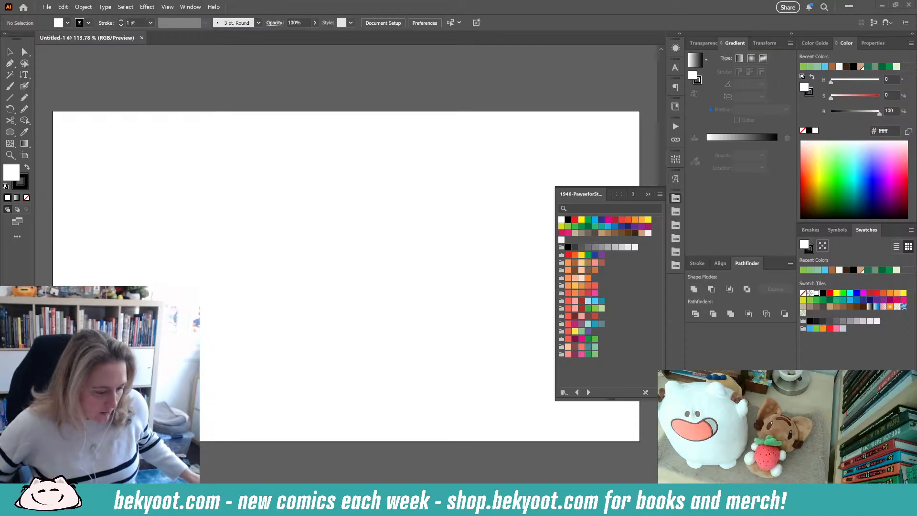
- Save the document as an Illustrator file named Webcomic-Newton on the Desktop
left_click(47, 6)
left_click(66, 93)
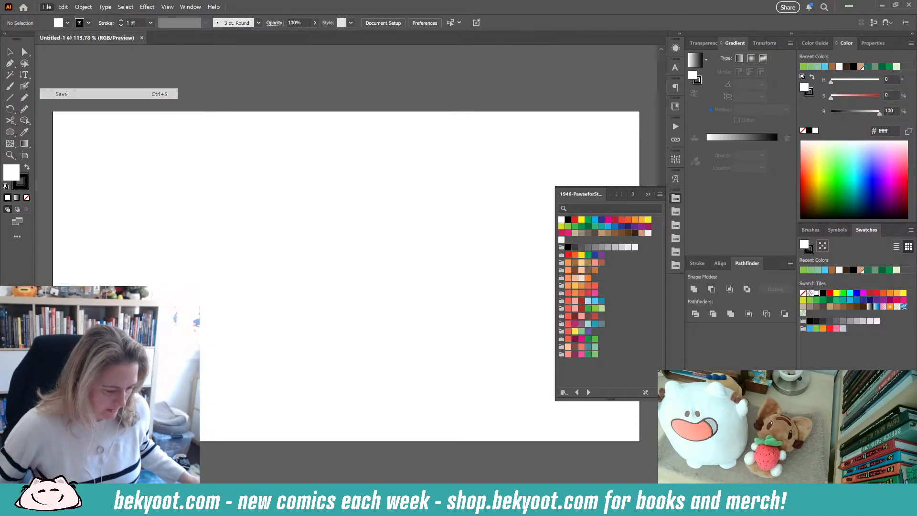
left_click(152, 24)
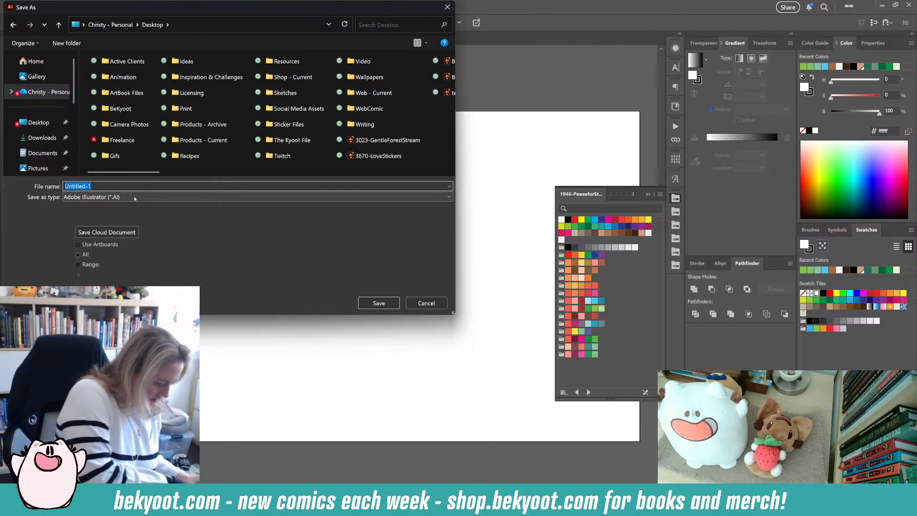
type("WEbcomi")
key("BackSpace")
key("BackSpace")
key("BackSpace")
key("BackSpace")
key("BackSpace")
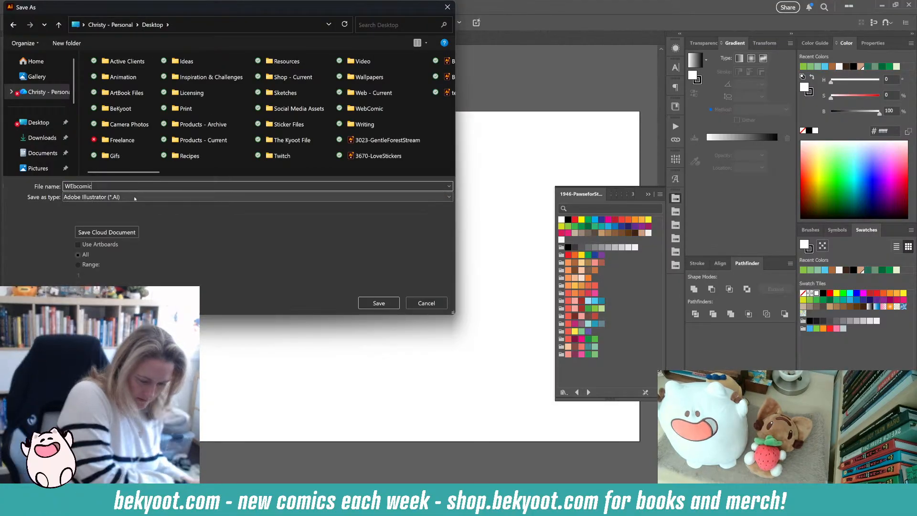
key("BackSpace")
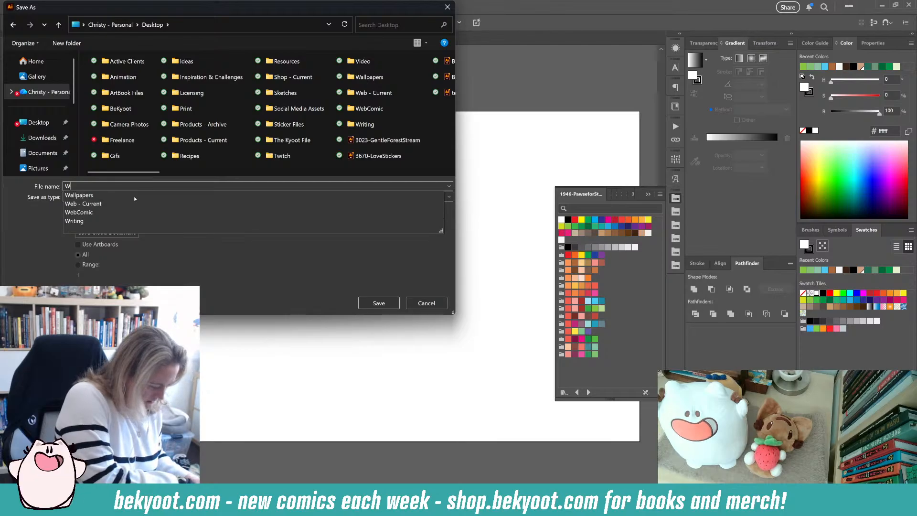
type("ebcomic")
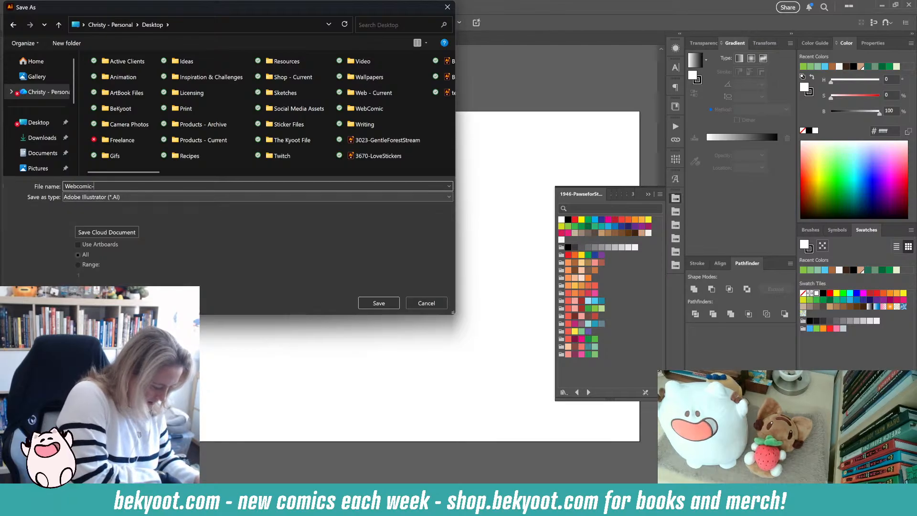
type("-Newton")
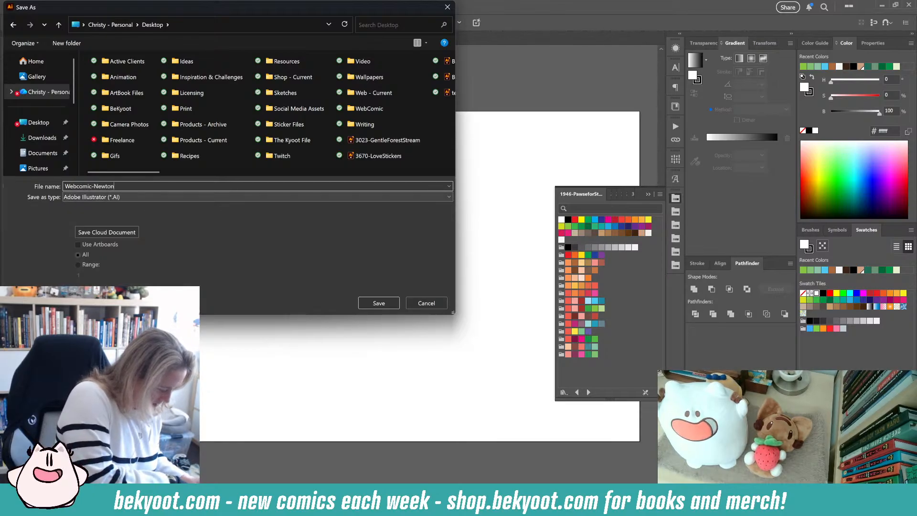
key("Return")
key("Return")
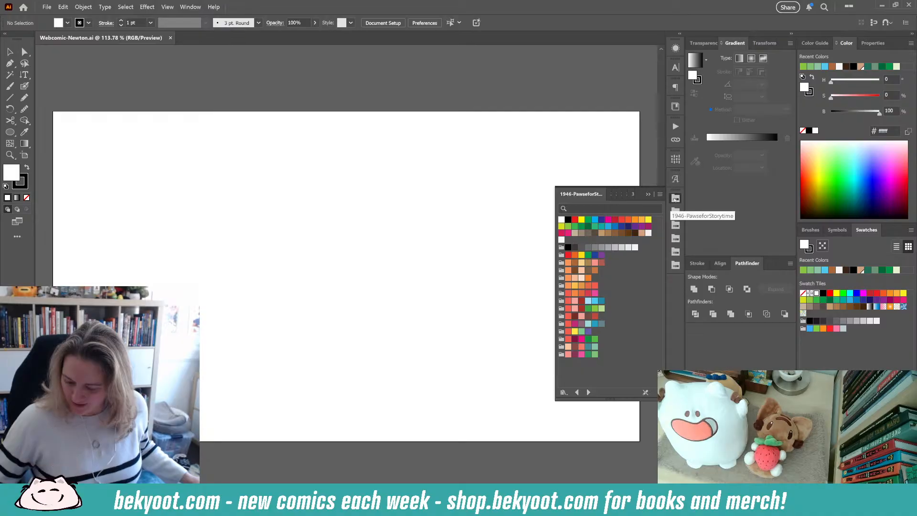
- Collapse the floating 1946-PawseforStorytime swatch library panel into its icon
left_click(676, 199)
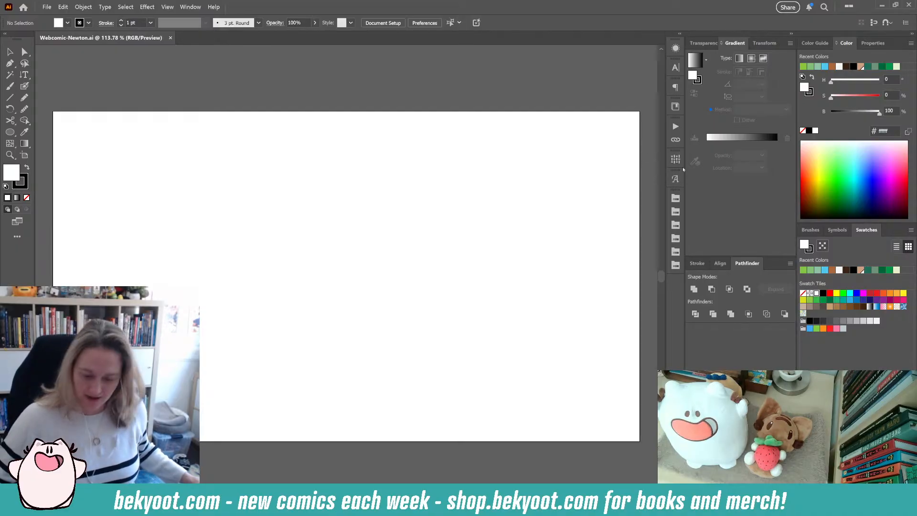
scroll(499, 224, "down", 3)
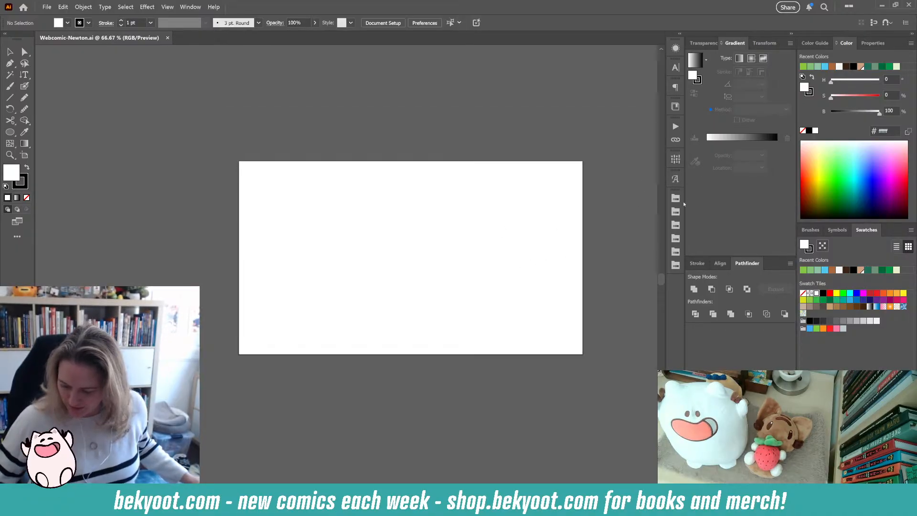
- With the Artboard tool, stretch the artboard's bottom edge downward to about 2715 px tall
left_click_drag(396, 192, 254, 147)
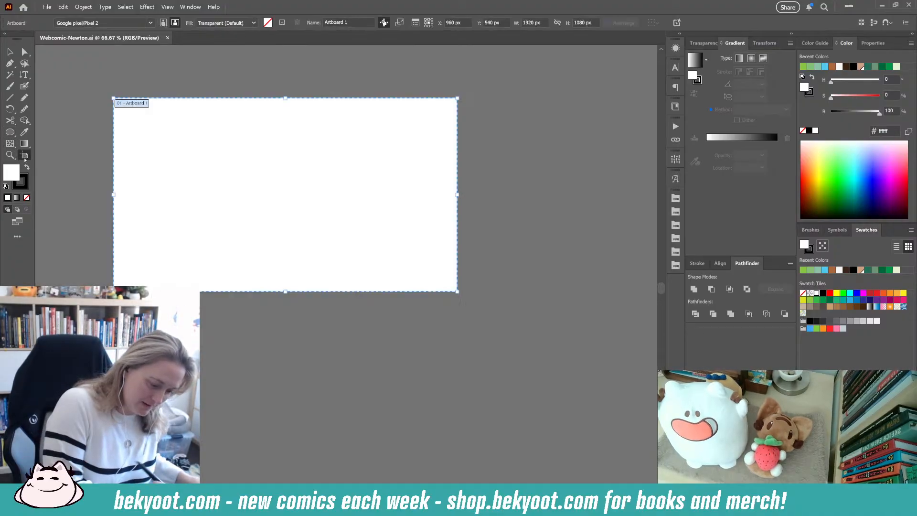
left_click(24, 155)
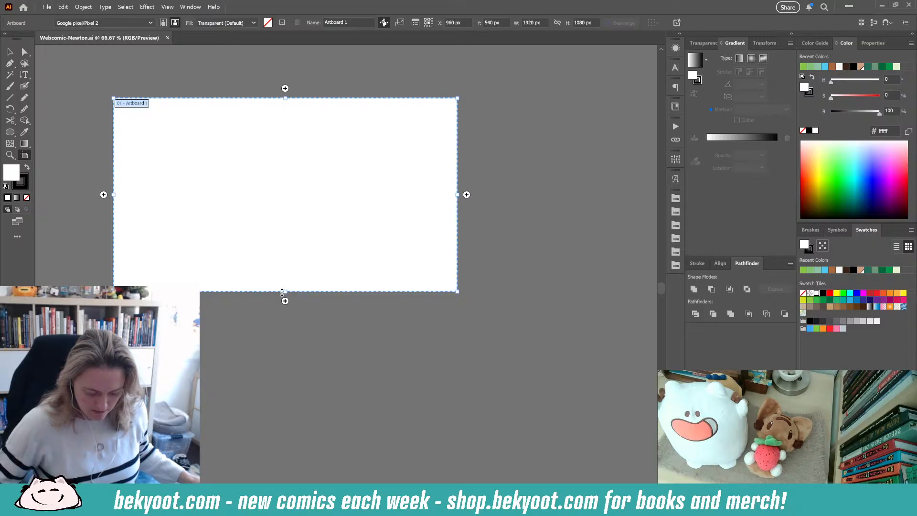
left_click_drag(286, 292, 286, 463)
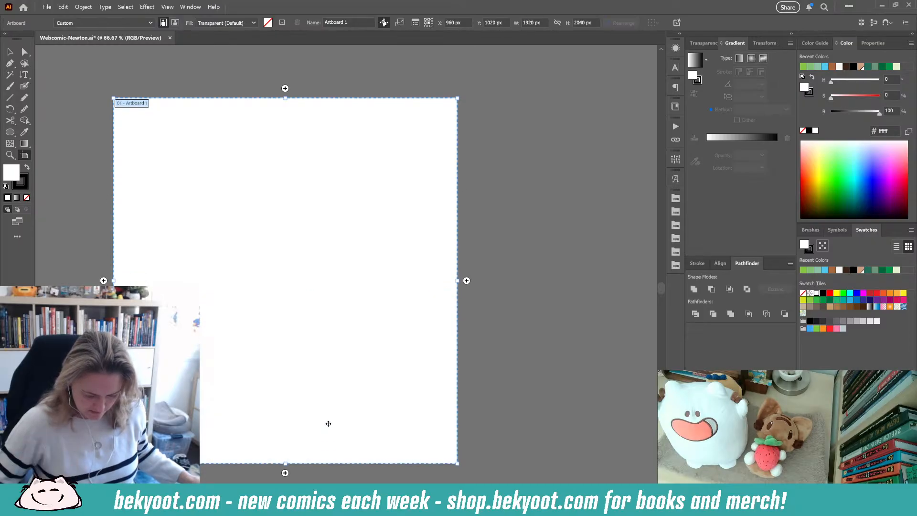
scroll(306, 358, "down", 1)
left_click_drag(303, 332, 311, 258)
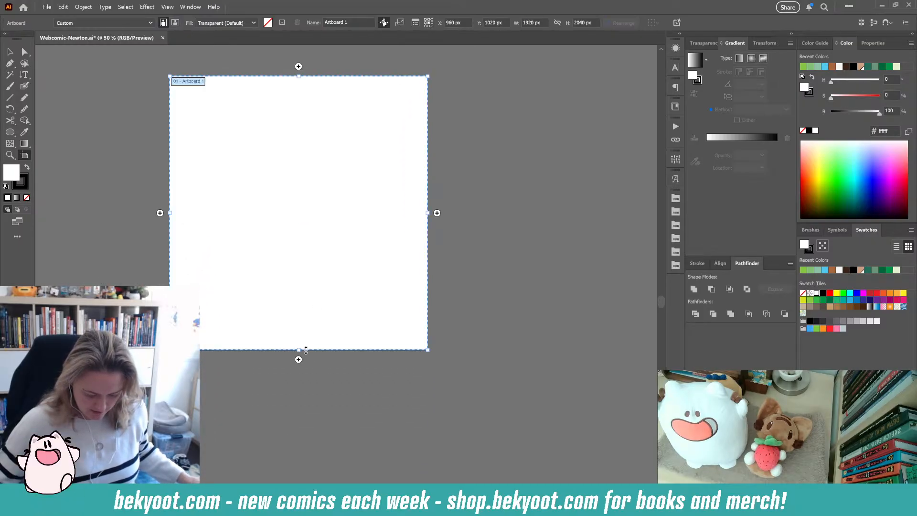
left_click_drag(299, 351, 299, 440)
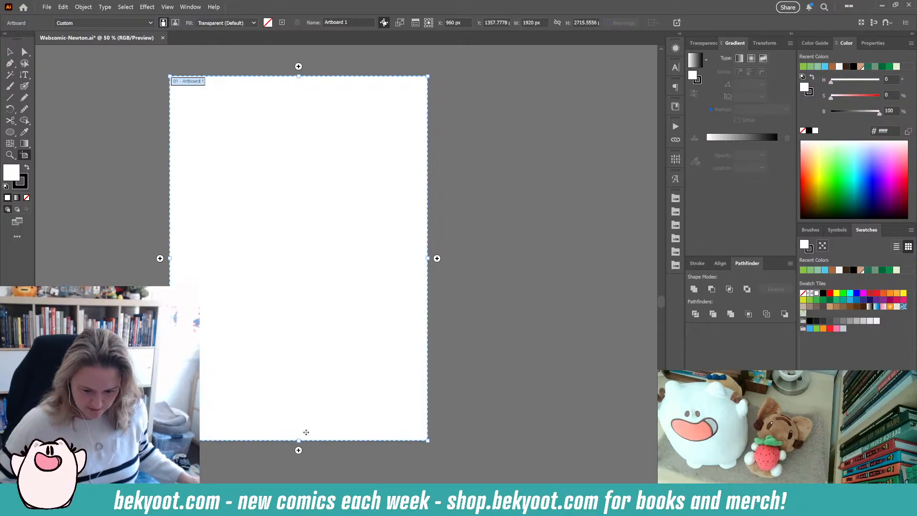
- Set the artboard width to 1500 px
left_click(524, 24)
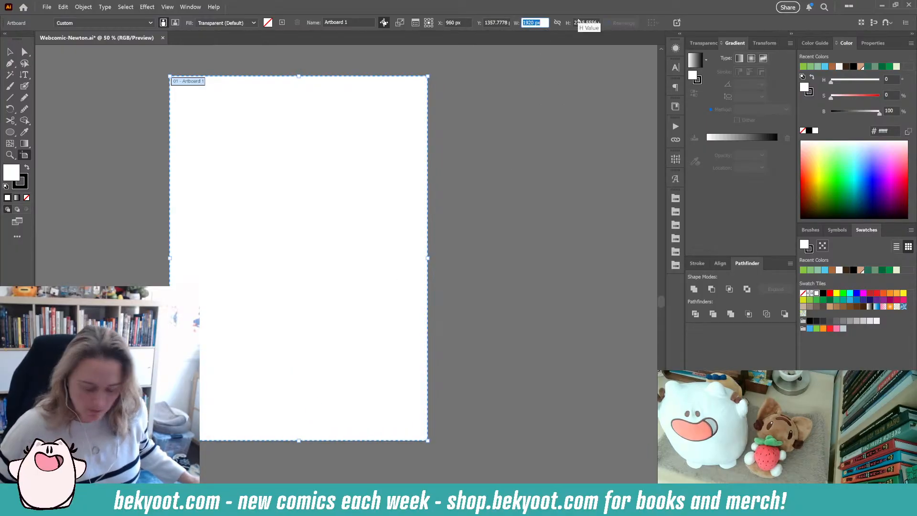
type("1500")
key("Return")
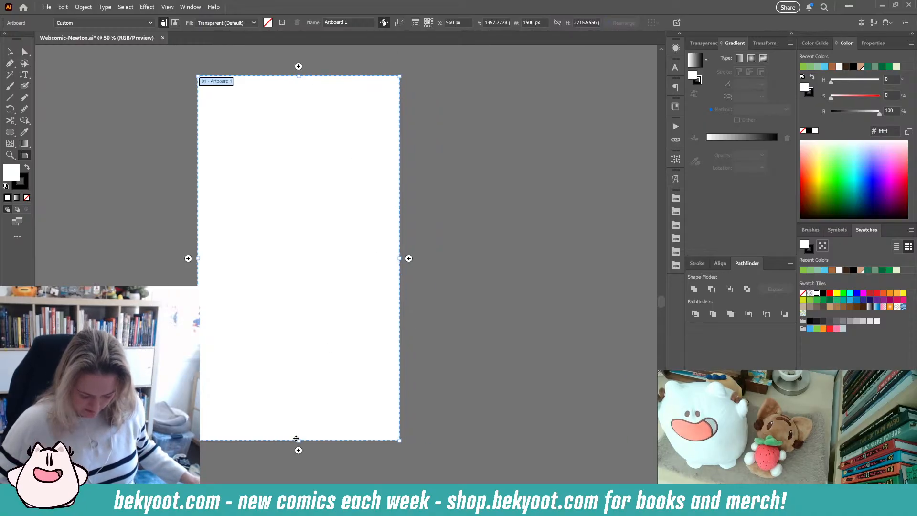
- Drag the artboard's bottom edge up to make it about 2296 px tall
left_click_drag(299, 439, 299, 384)
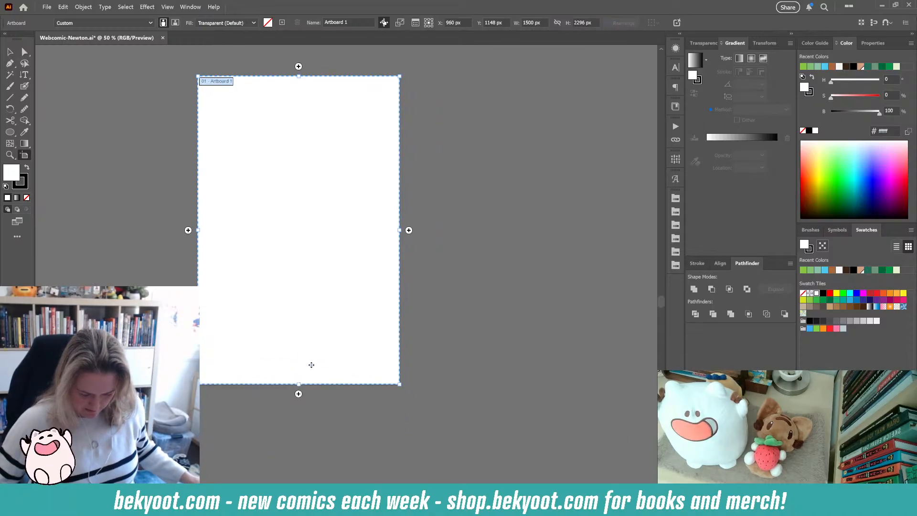
left_click(410, 229)
key("ctrl+z")
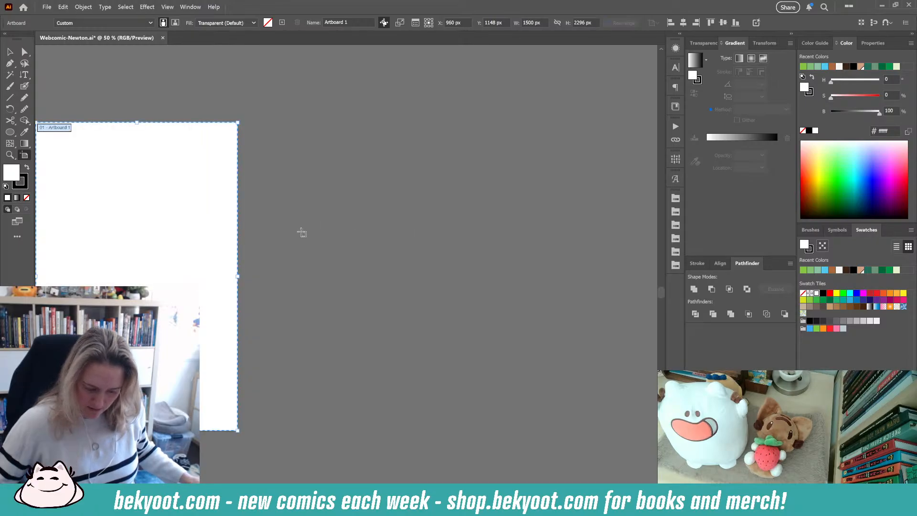
- Leave artboard editing by switching back to the Selection tool
scroll(289, 226, "down", 1)
left_click_drag(190, 241, 311, 236)
scroll(304, 247, "up", 2)
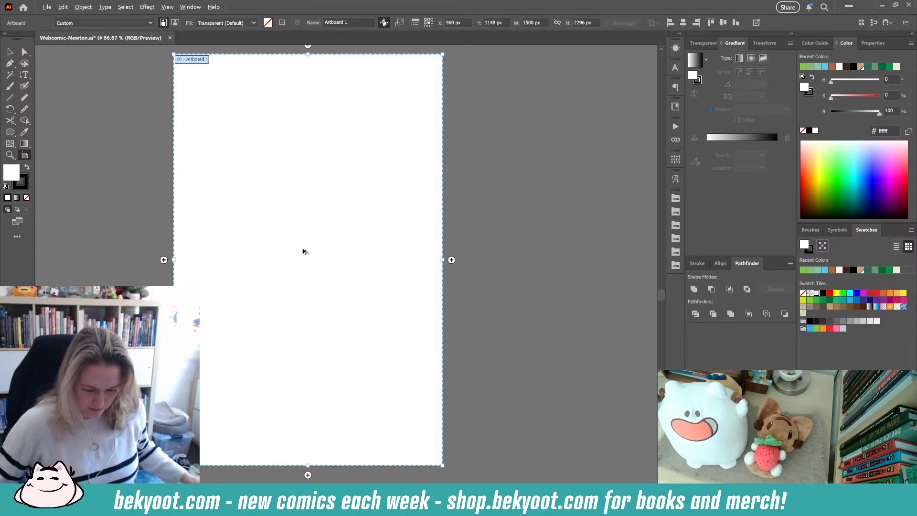
left_click_drag(321, 192, 326, 208)
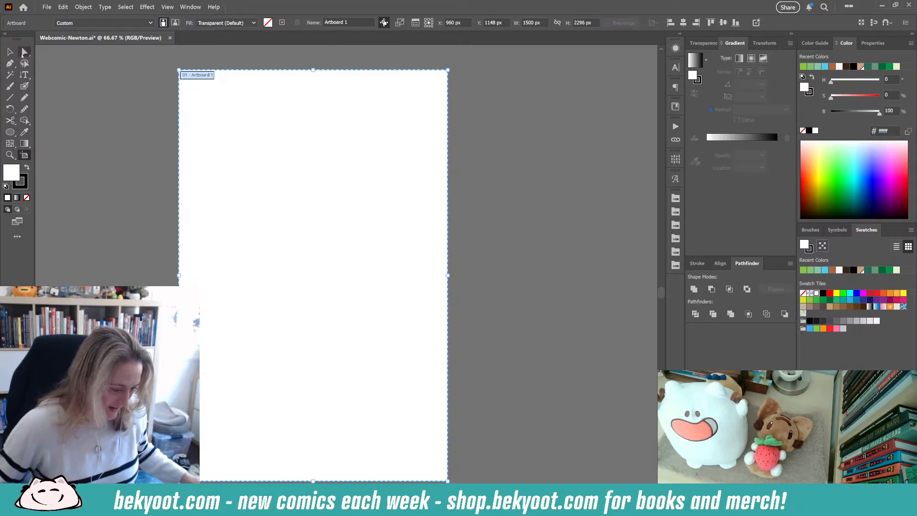
left_click(10, 52)
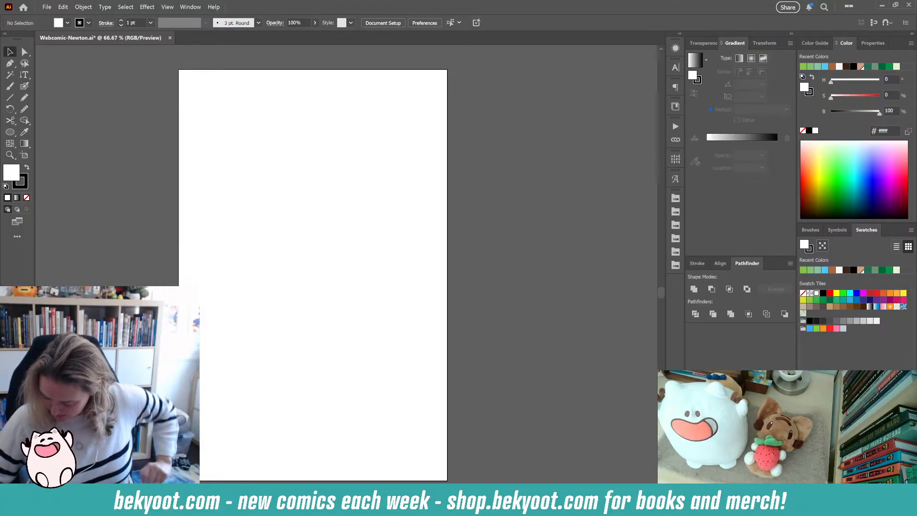
left_click(896, 6)
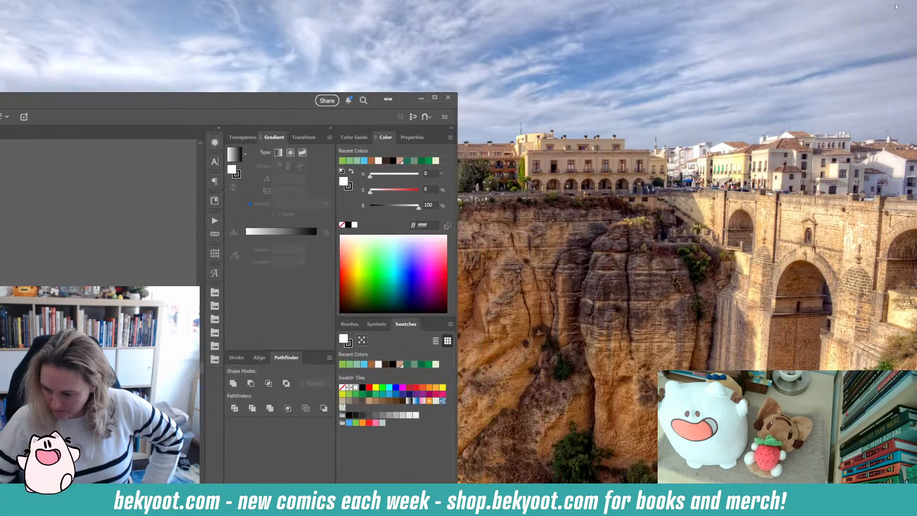
left_click(432, 99)
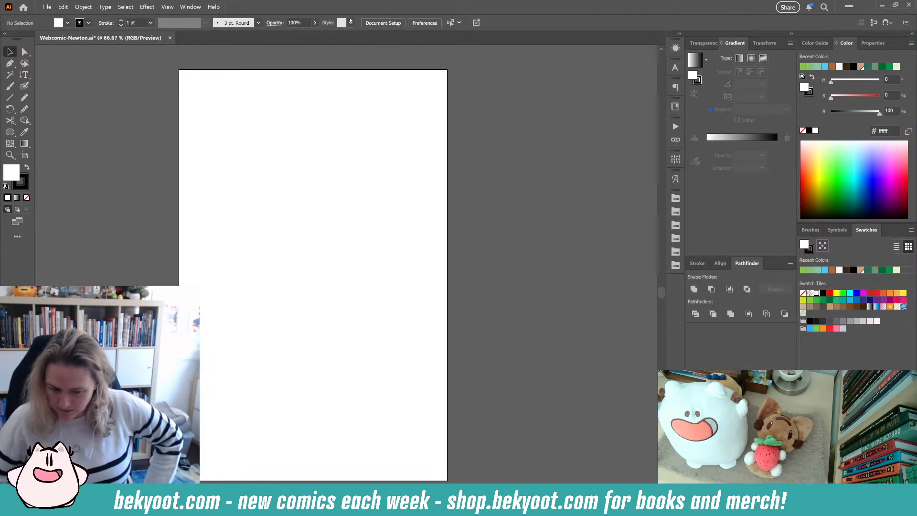
- Open the Layers panel
left_click(199, 6)
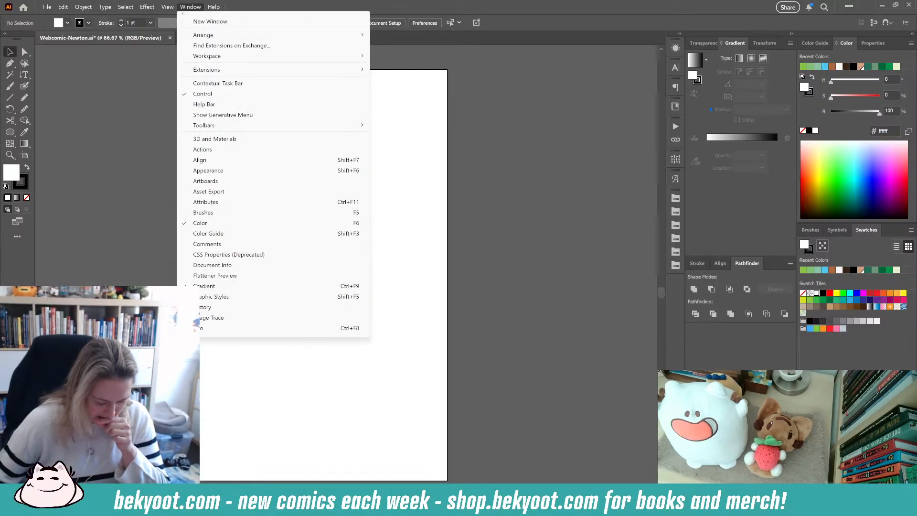
scroll(195, 306, "down", 5)
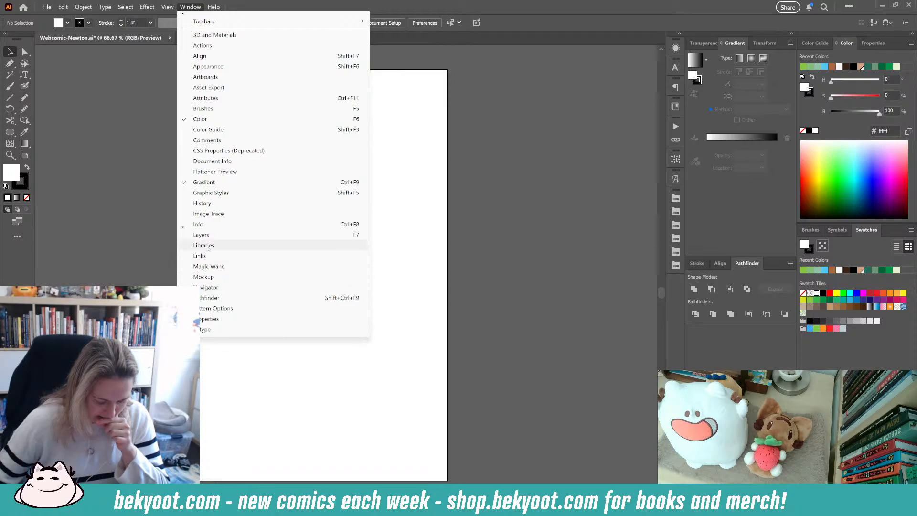
left_click(204, 235)
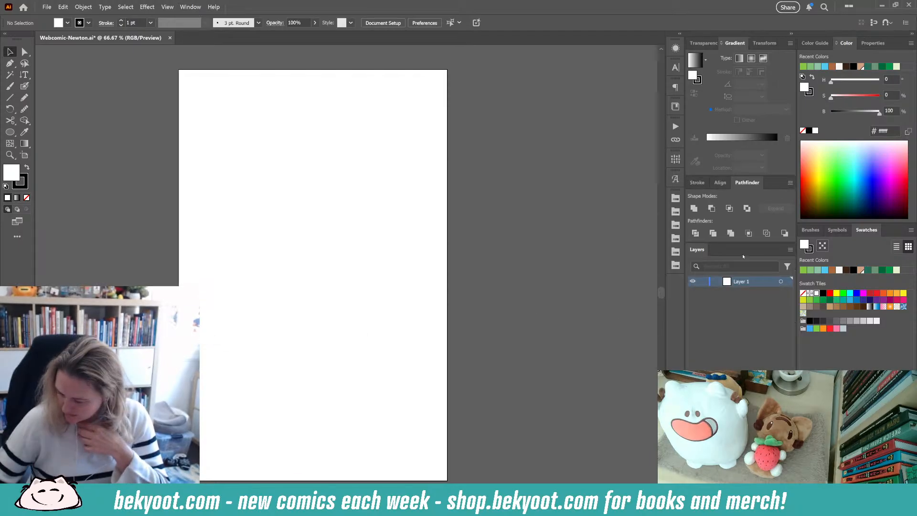
left_click(790, 249)
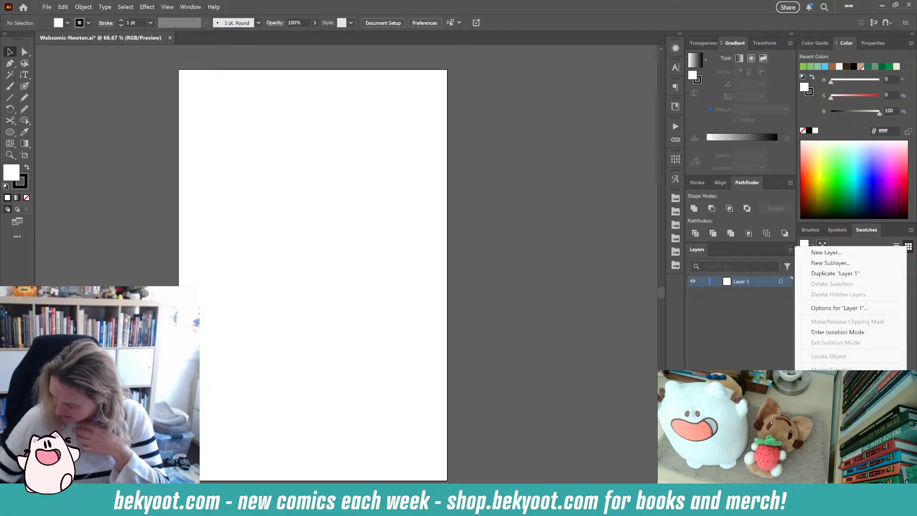
left_click(729, 333)
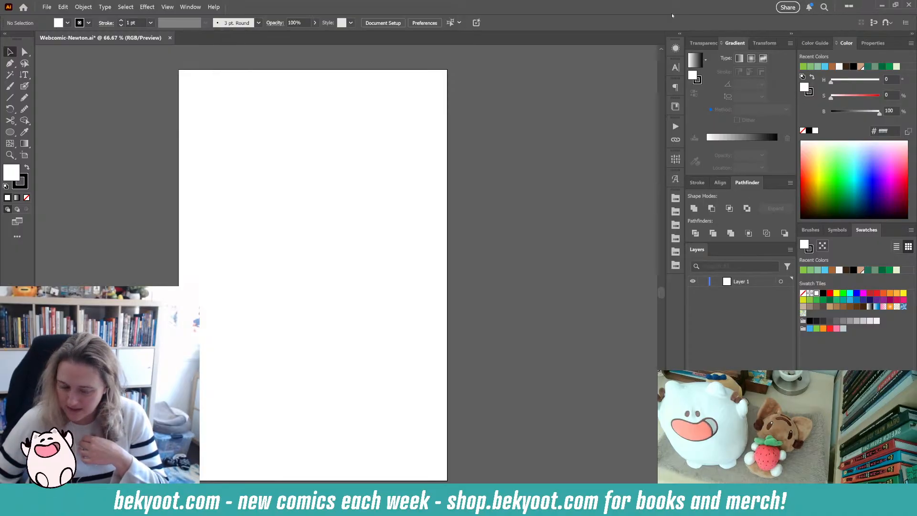
left_click(184, 8)
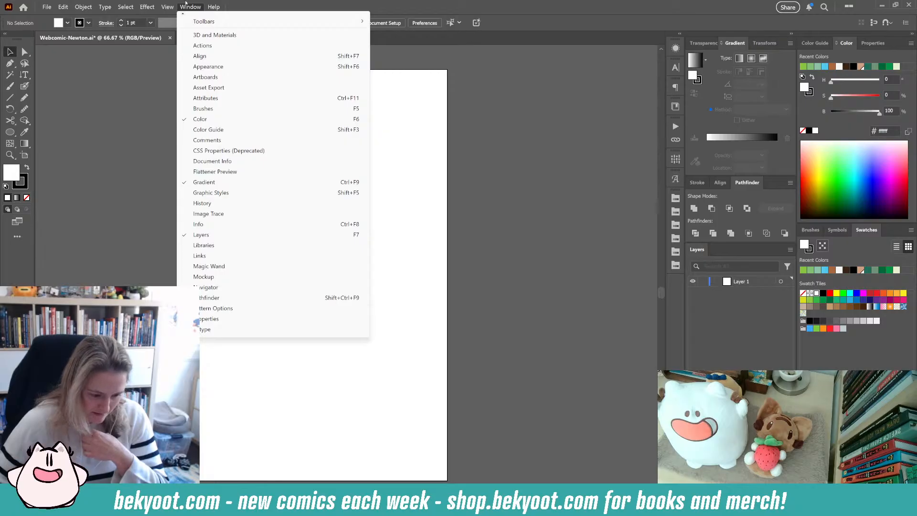
mouse_move(169, 7)
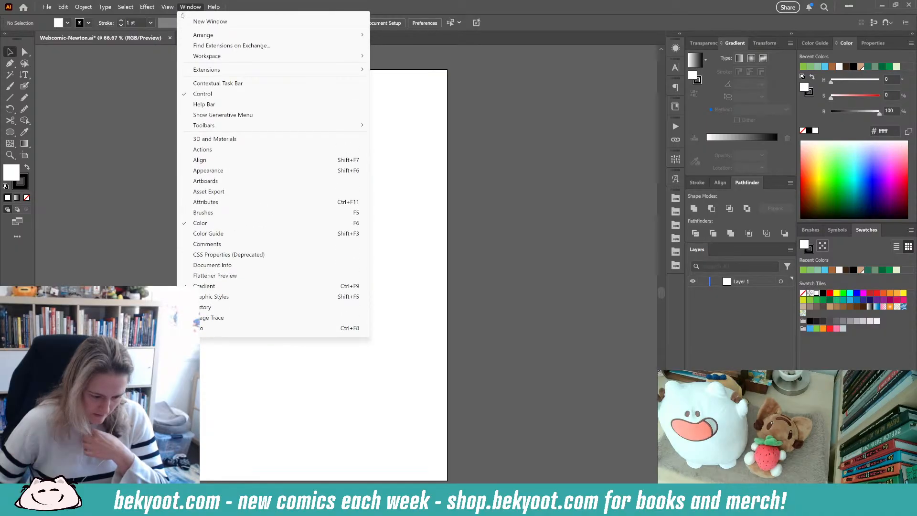
mouse_move(209, 57)
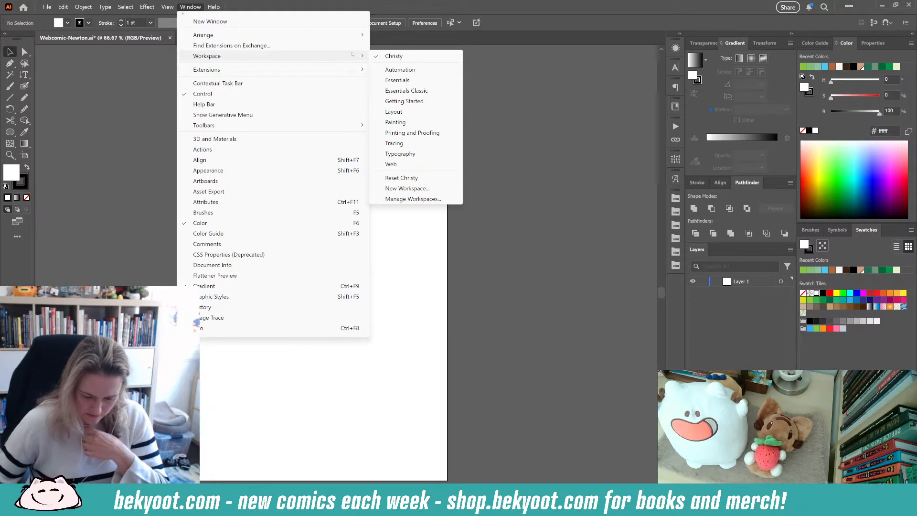
left_click(445, 10)
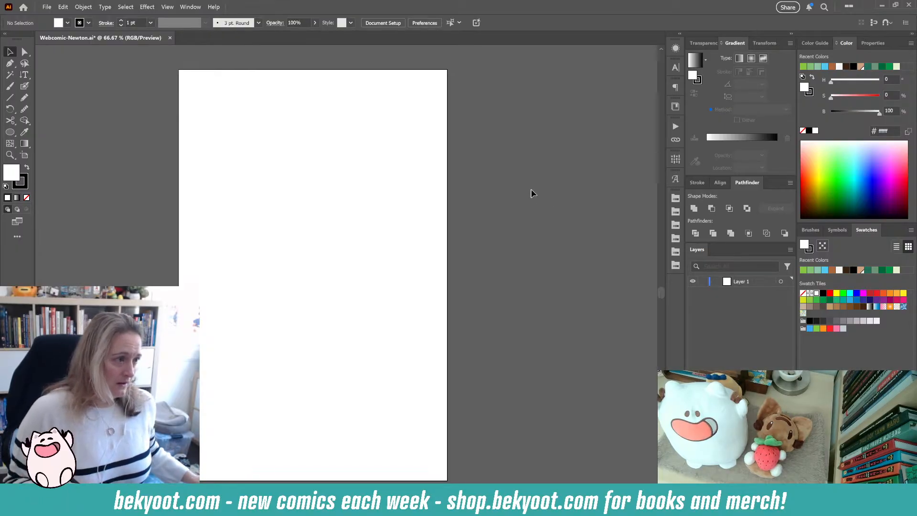
- Select the Blob Brush tool and confirm its tool options
left_click(24, 86)
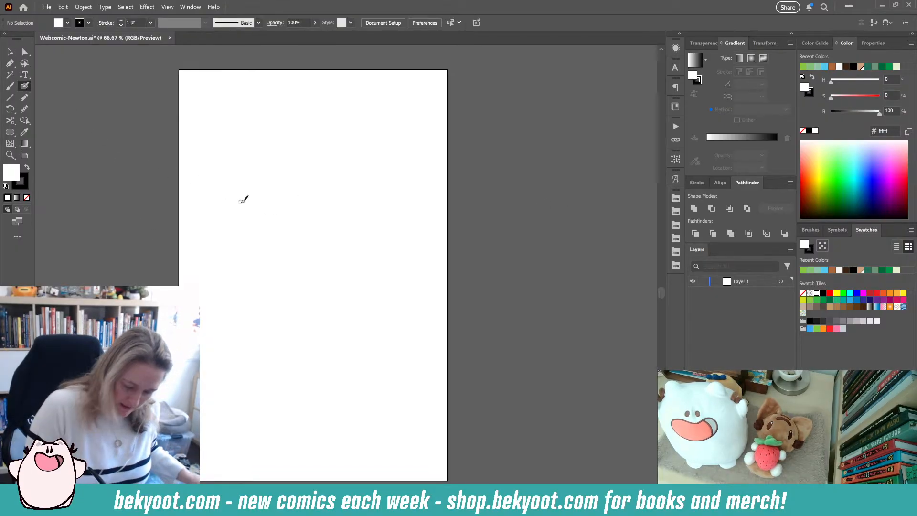
key("Return")
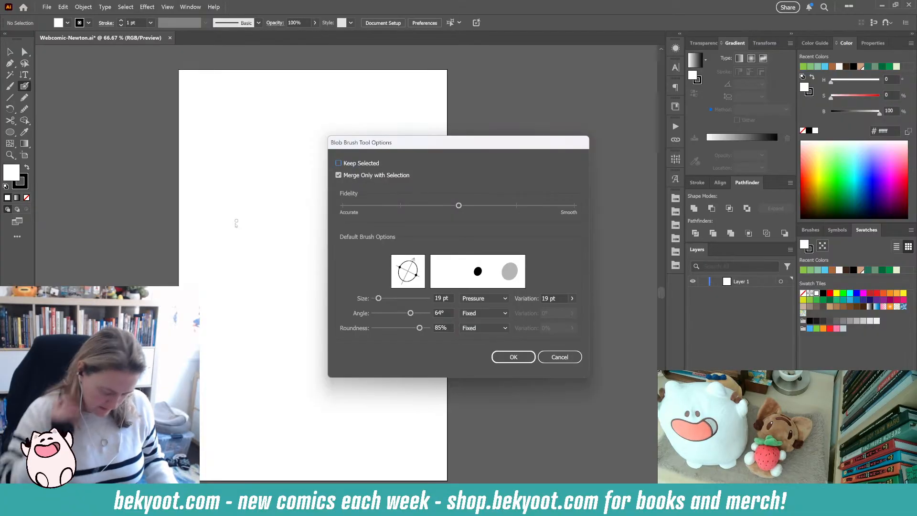
key("Return")
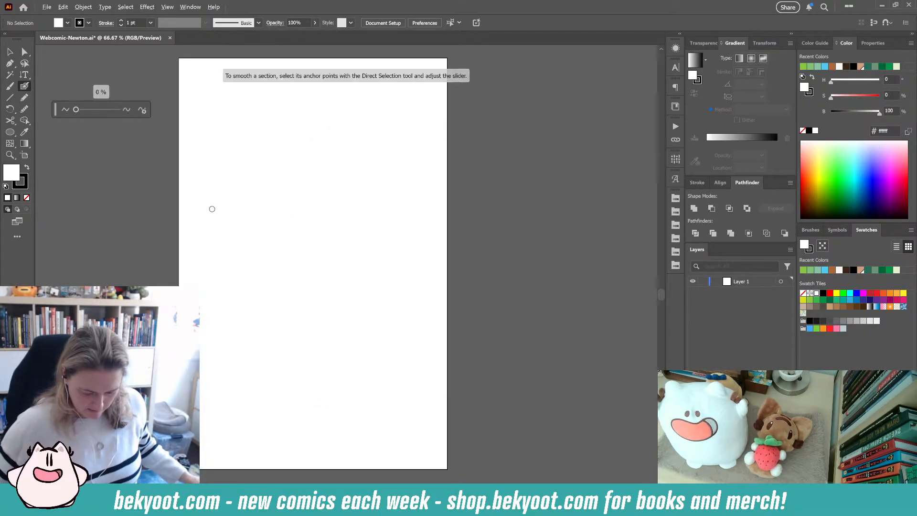
- Turn off Show Tool Tips in the General preferences
scroll(221, 206, "up", 1)
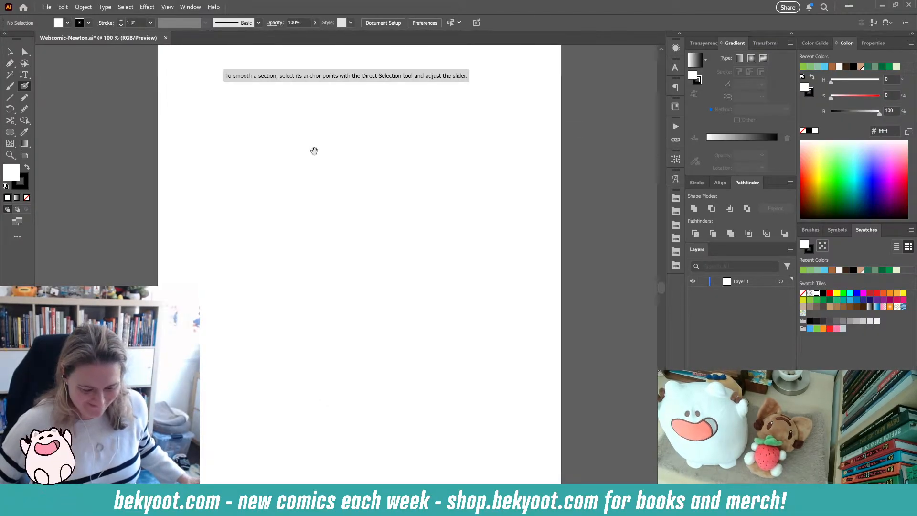
left_click_drag(314, 151, 324, 188)
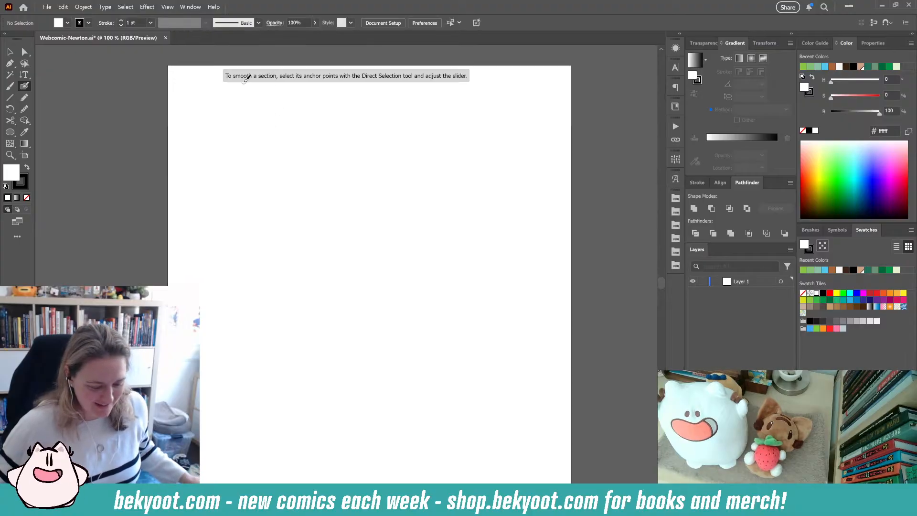
left_click(58, 8)
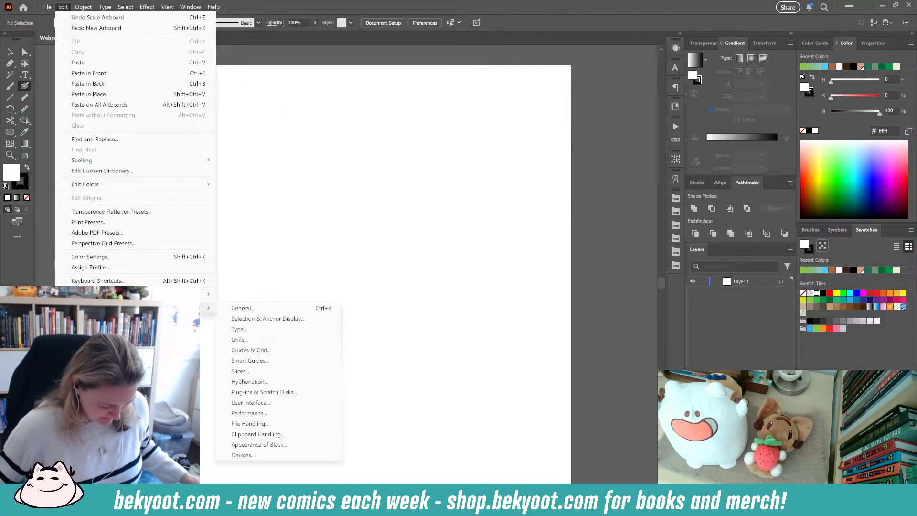
left_click(229, 307)
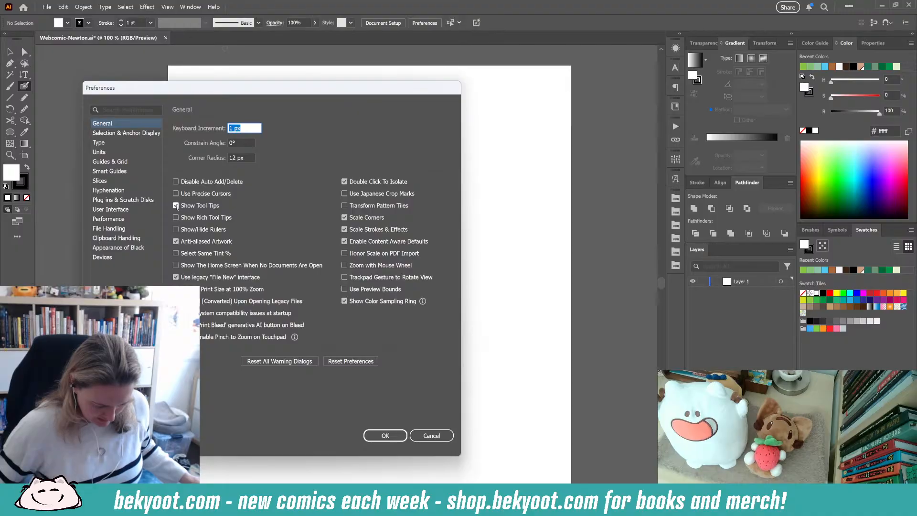
left_click(176, 207)
left_click(385, 436)
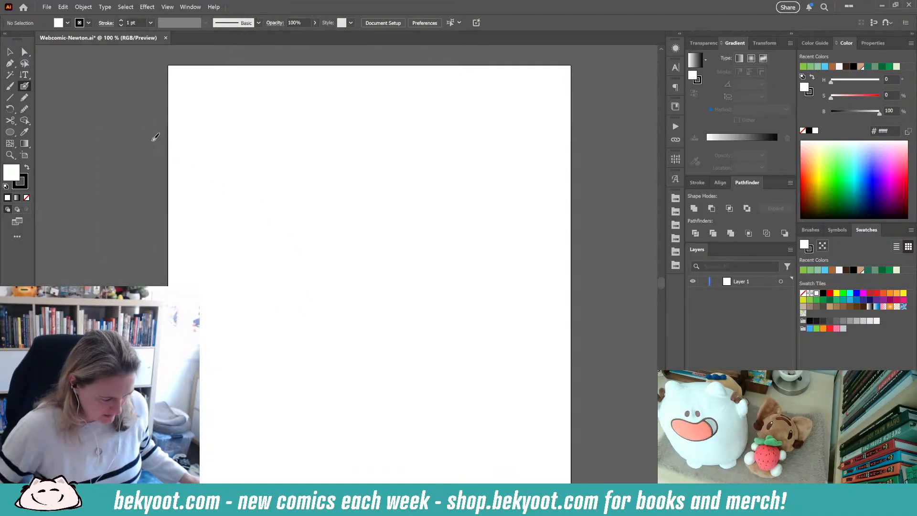
- Hand-letter the title "Newton" near the top of the page with the Blob Brush and group its strokes
mouse_move(225, 192)
left_mouse_down()
mouse_move(321, 133)
mouse_move(321, 202)
left_mouse_up()
key("ctrl+z")
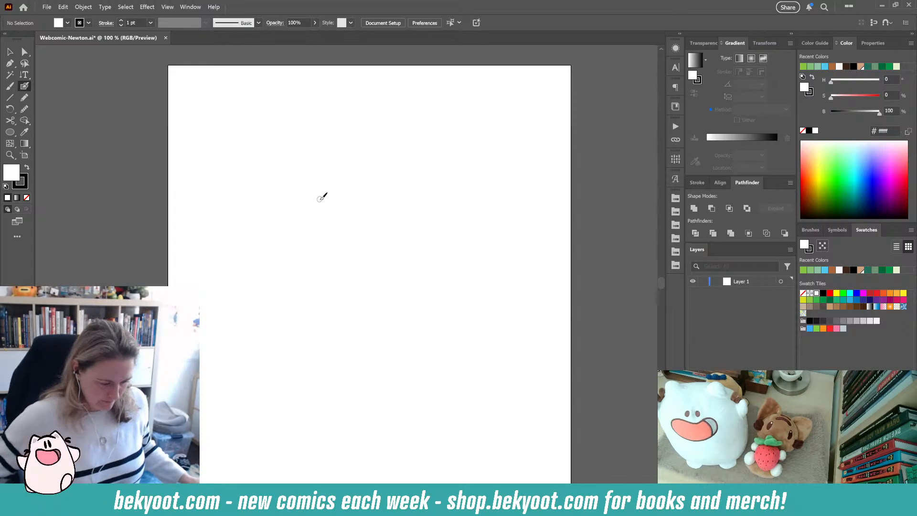
left_click_drag(298, 81, 299, 114)
mouse_move(300, 79)
left_mouse_down()
mouse_move(299, 102)
mouse_move(315, 110)
mouse_move(318, 90)
mouse_move(344, 99)
mouse_move(351, 92)
mouse_move(356, 110)
left_mouse_up()
left_click_drag(351, 95, 392, 109)
left_click_drag(277, 72, 432, 190)
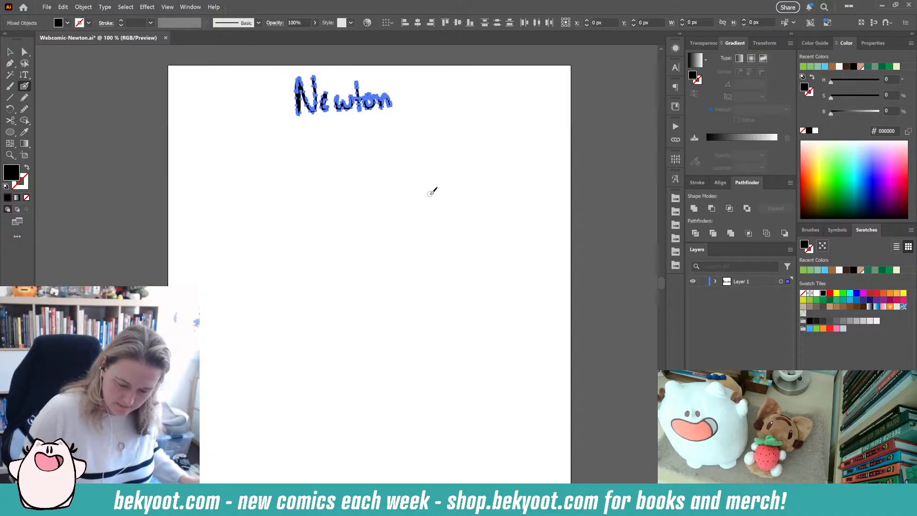
key("ctrl+g")
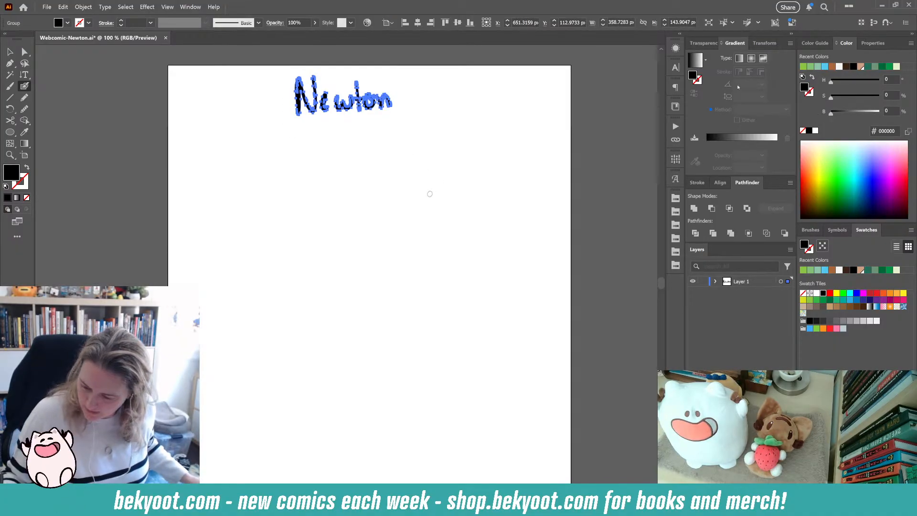
- Draw a vertical and a horizontal border line about 140 px long and move the horizontal line to the vertical line's top end
key("ctrl+shift+a")
mouse_move(199, 146)
left_mouse_down()
mouse_move(199, 246)
mouse_move(209, 269)
left_mouse_up()
key("v")
left_click_drag(201, 191, 262, 214)
mouse_move(260, 155)
left_mouse_down()
mouse_move(346, 254)
mouse_move(335, 248)
left_mouse_up()
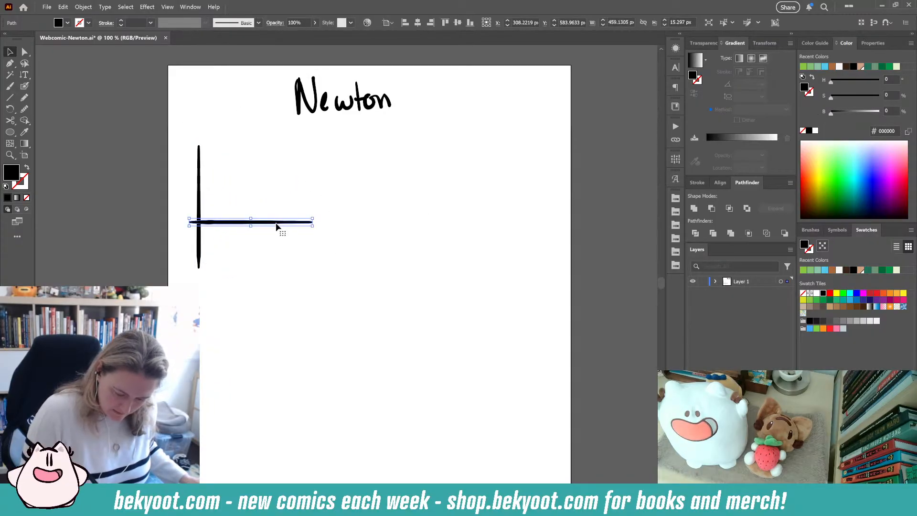
left_click_drag(278, 224, 287, 150)
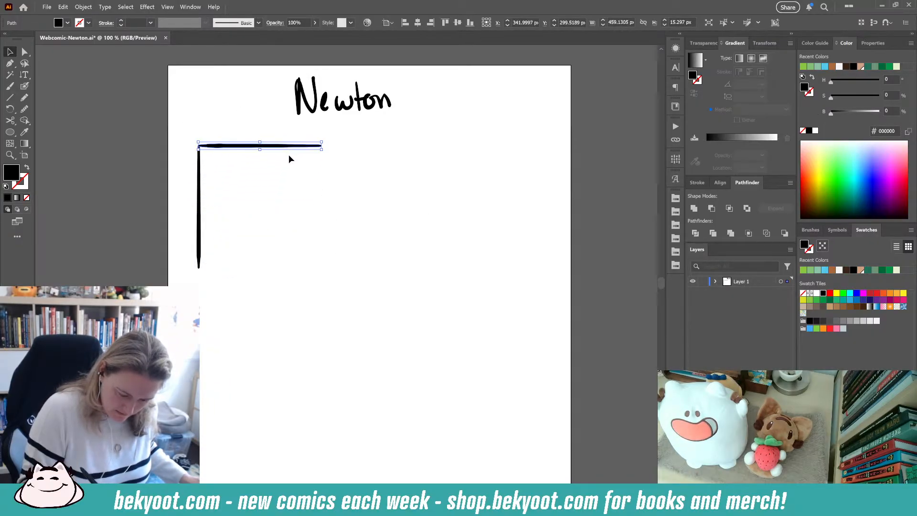
key("alt")
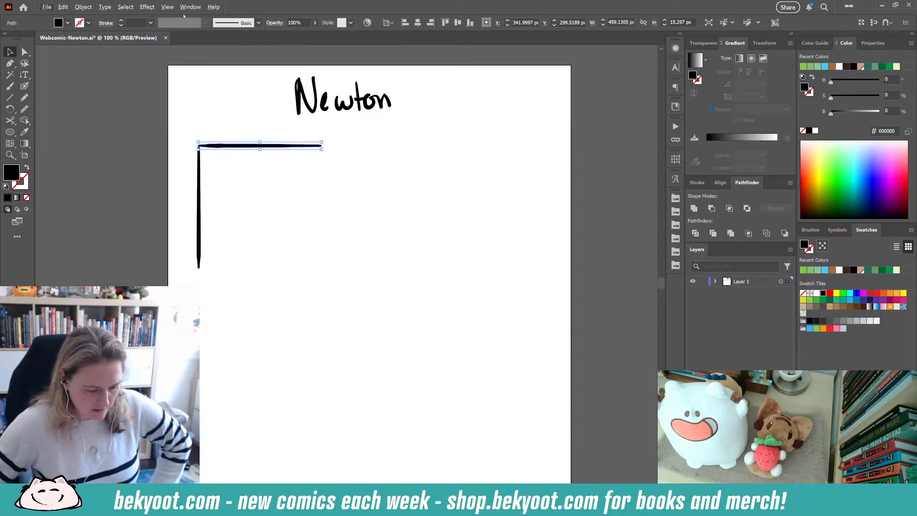
left_click(168, 7)
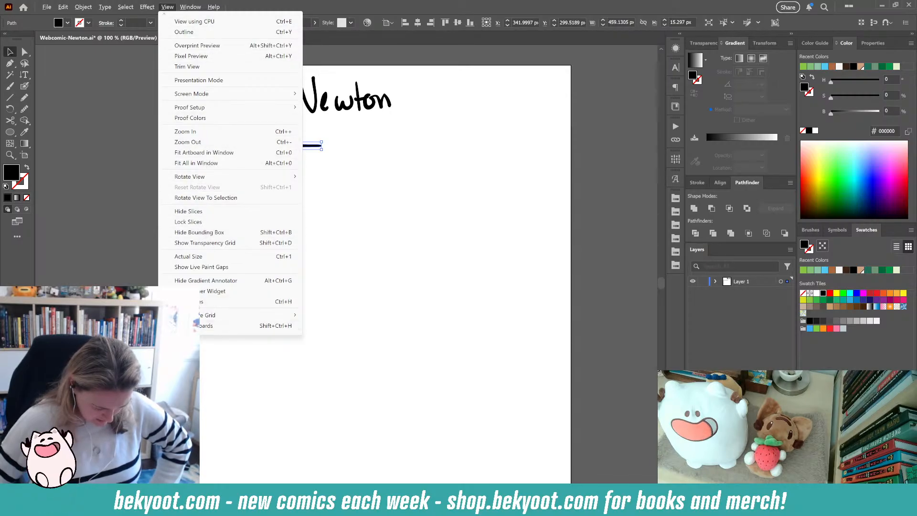
left_click(203, 326)
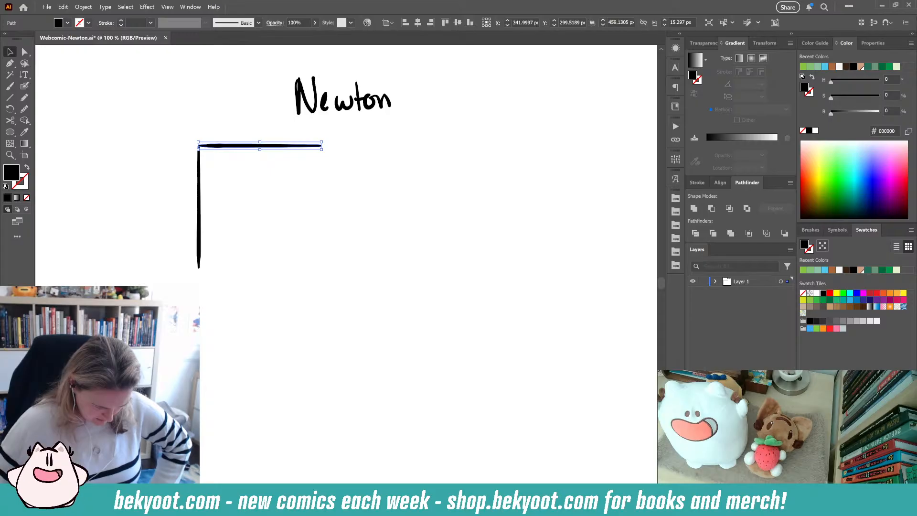
left_click(167, 6)
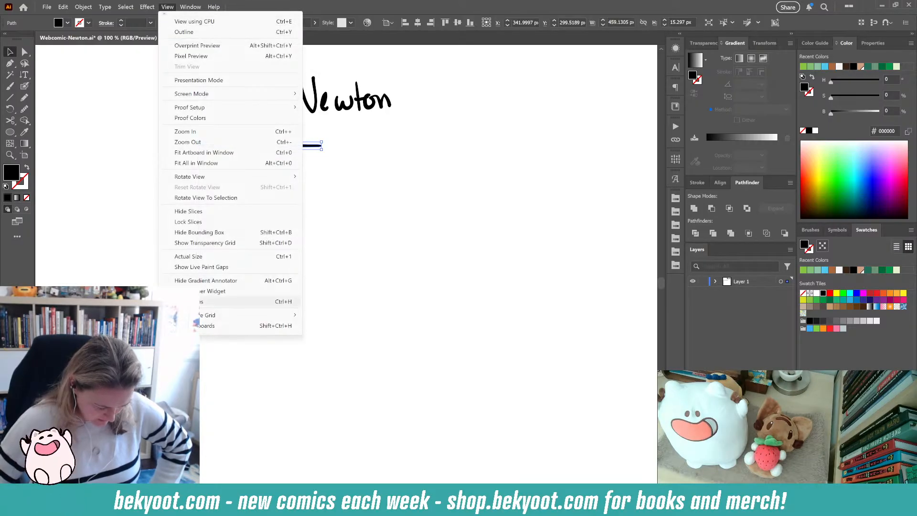
left_click(203, 325)
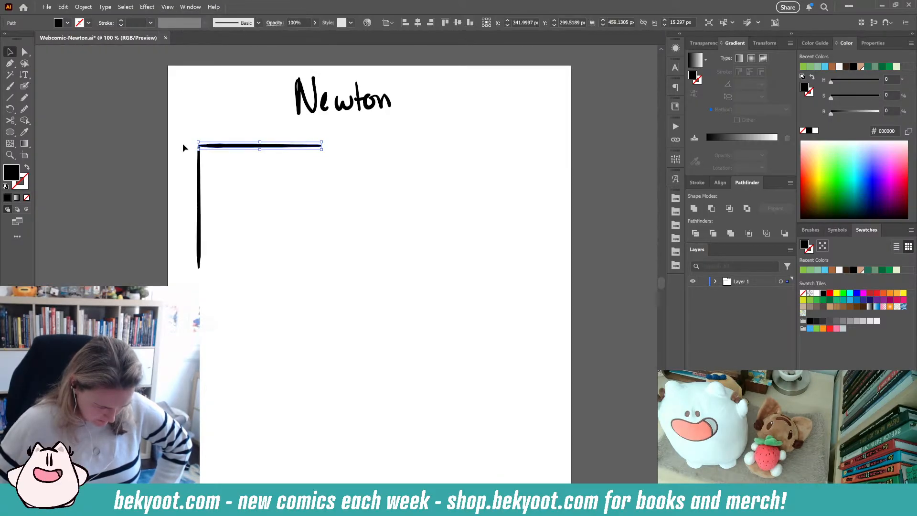
- Hide the guides
left_click(167, 6)
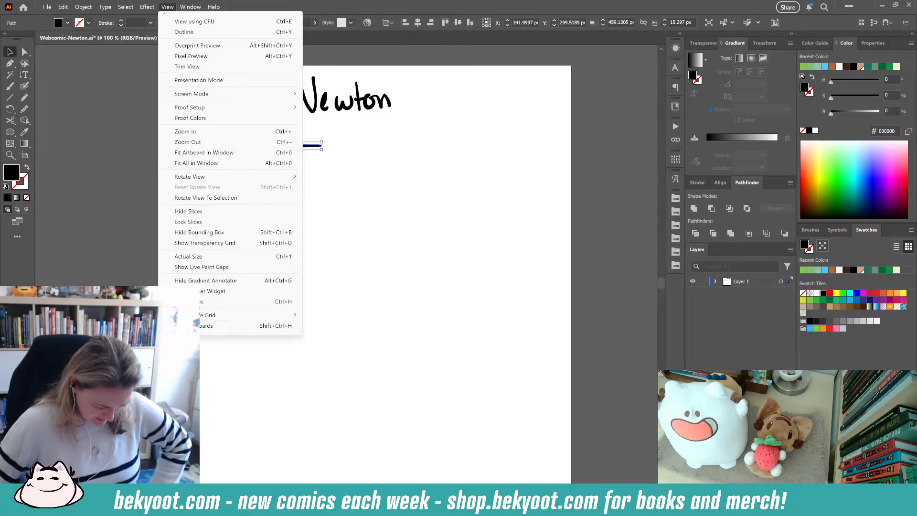
mouse_move(230, 331)
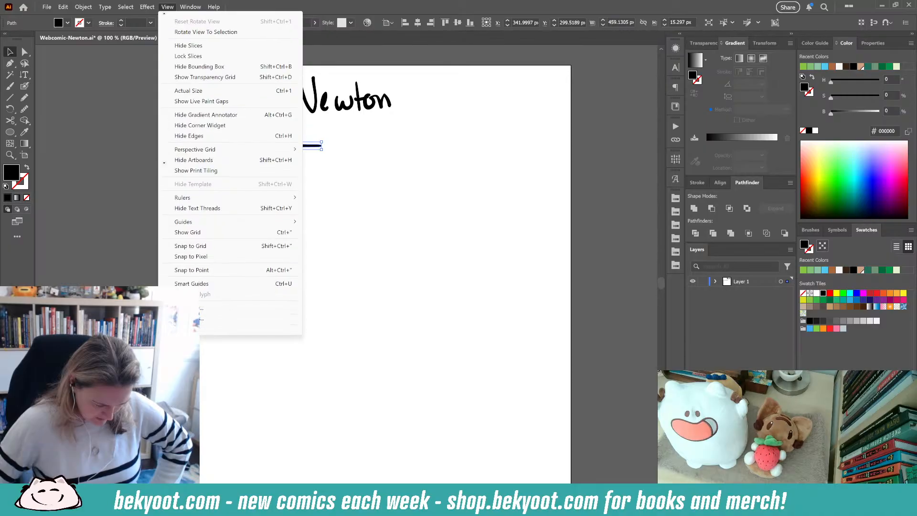
mouse_move(186, 201)
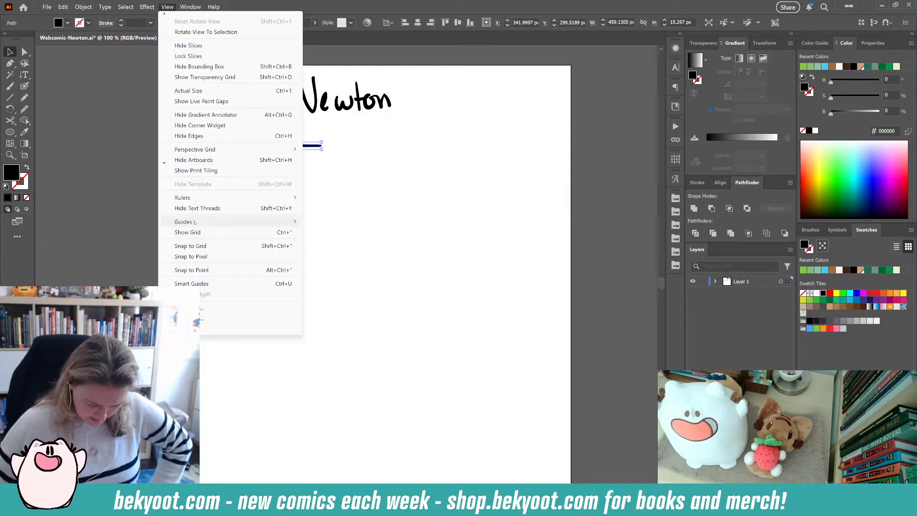
mouse_move(227, 222)
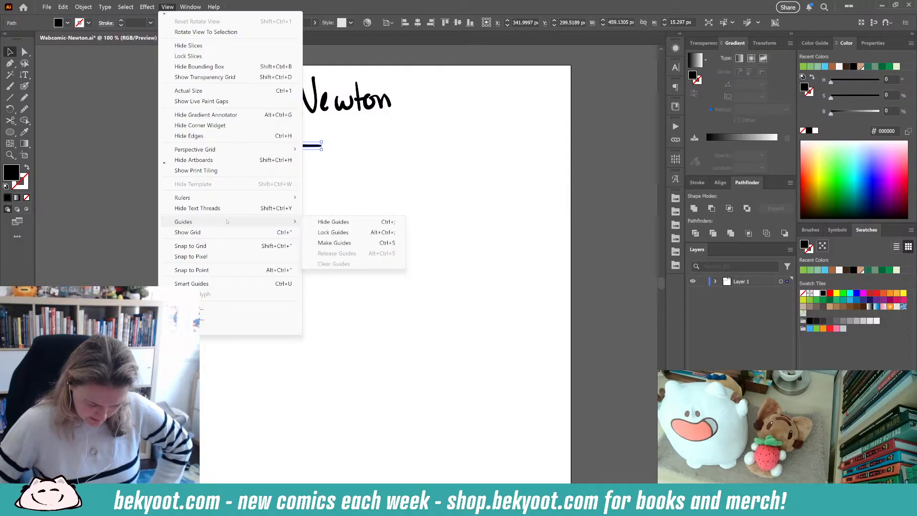
left_click(329, 223)
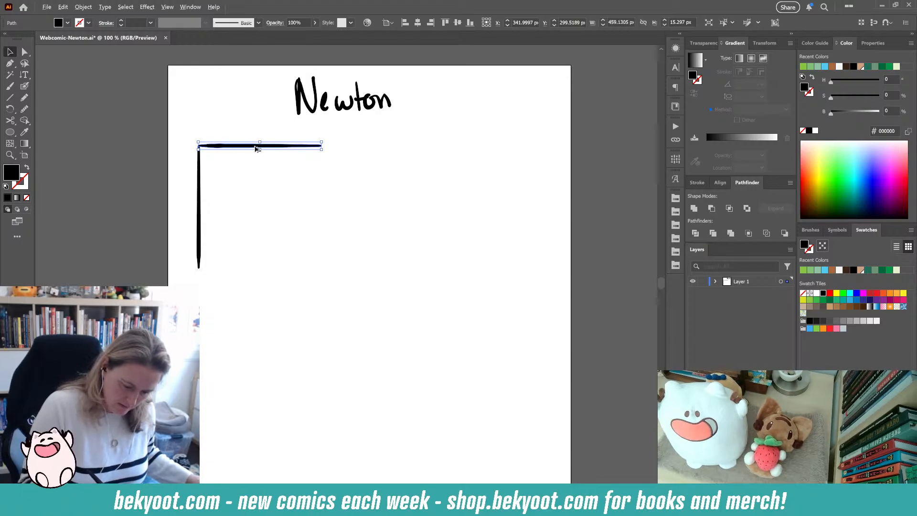
- Duplicate the border lines into right and bottom edges to close a square panel, and group its four sides
key("alt")
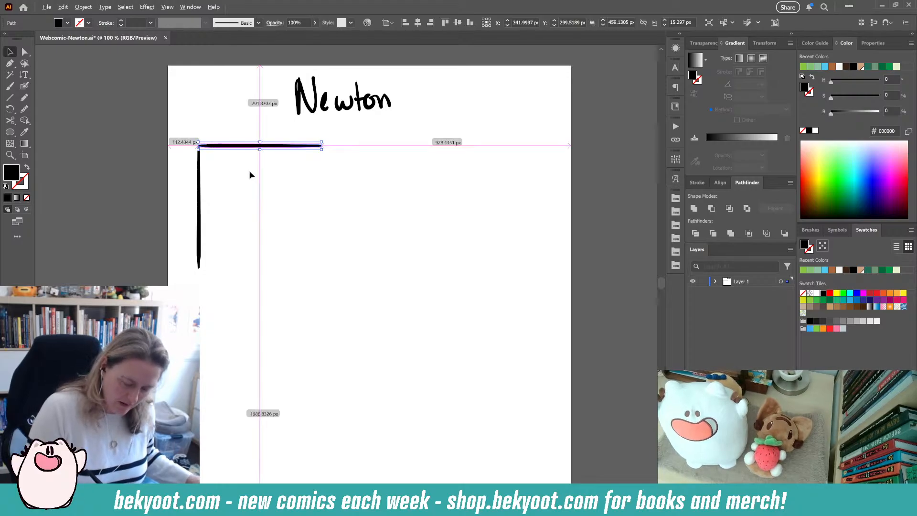
left_click(200, 198)
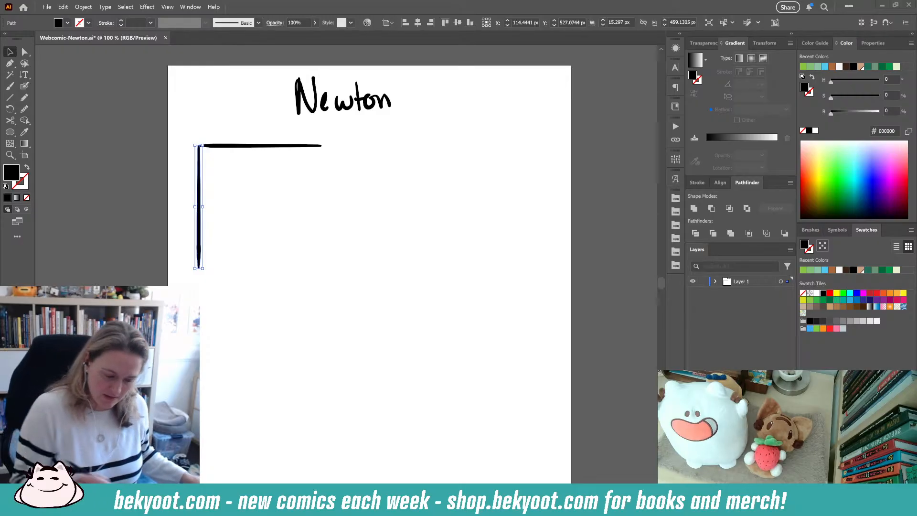
left_click(128, 242)
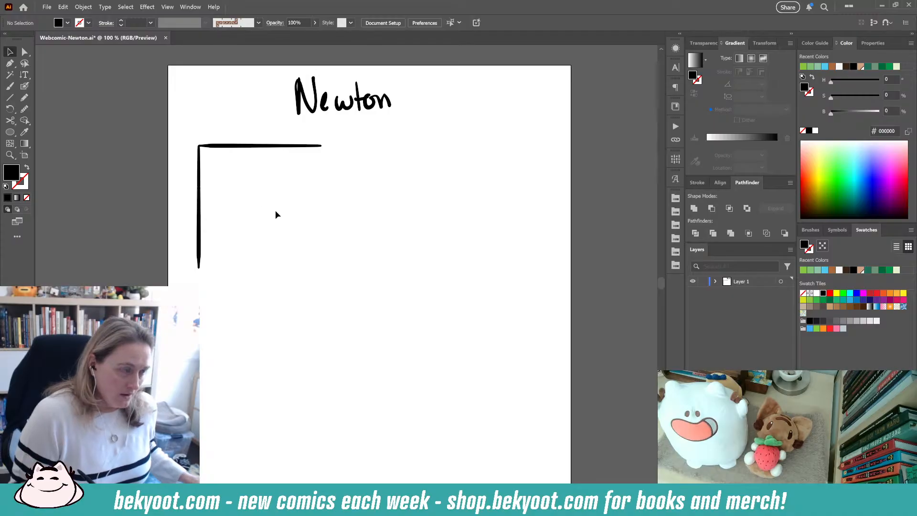
left_click(239, 147)
left_click(199, 201, "shift")
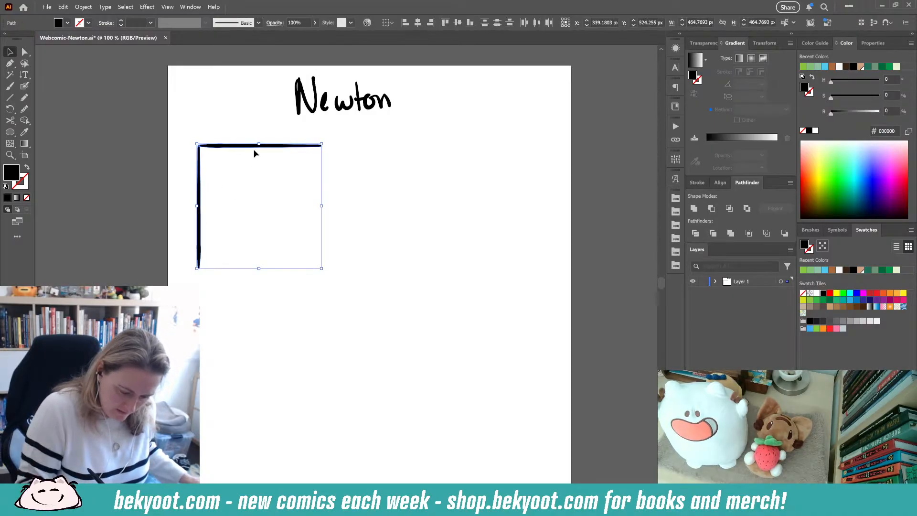
left_click_drag(254, 148, 297, 185)
left_click_drag(368, 176, 274, 281)
left_click_drag(365, 201, 322, 164)
key("ctrl+g")
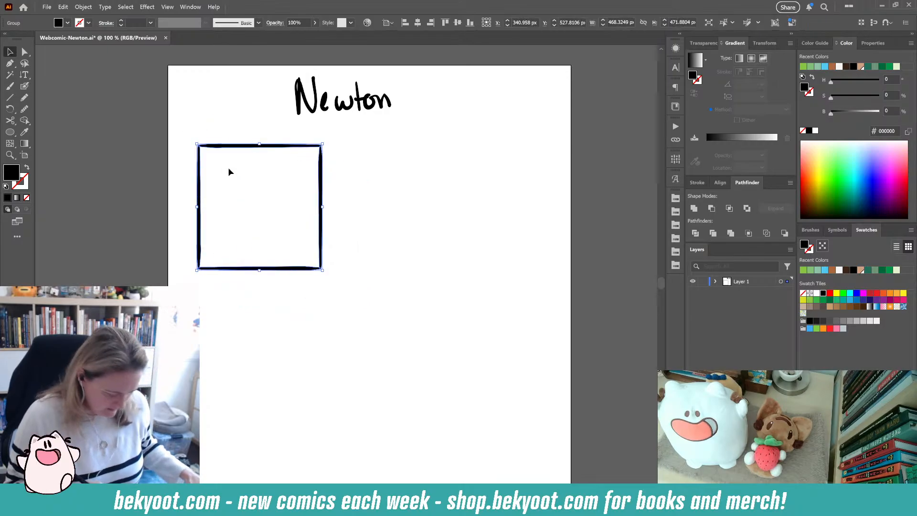
- Duplicate the square panel to its right as a second panel
left_click_drag(280, 269, 410, 281)
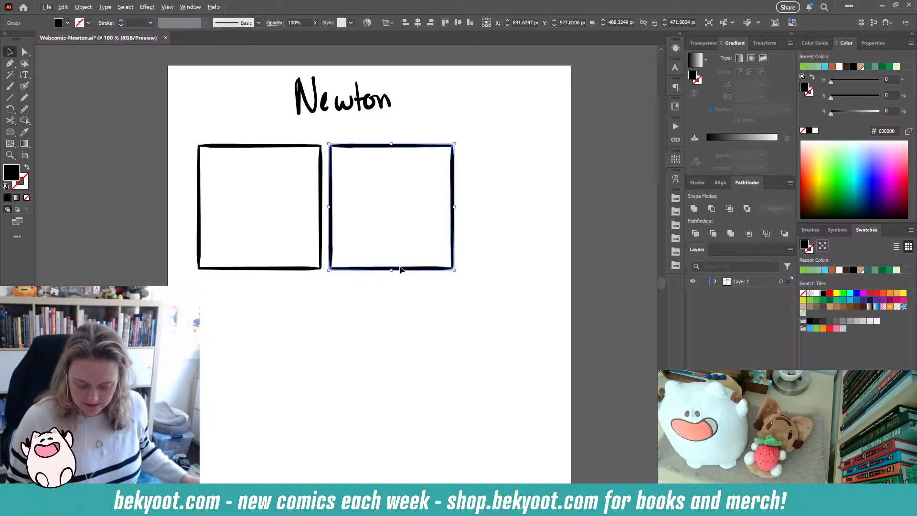
left_click_drag(411, 270, 541, 272)
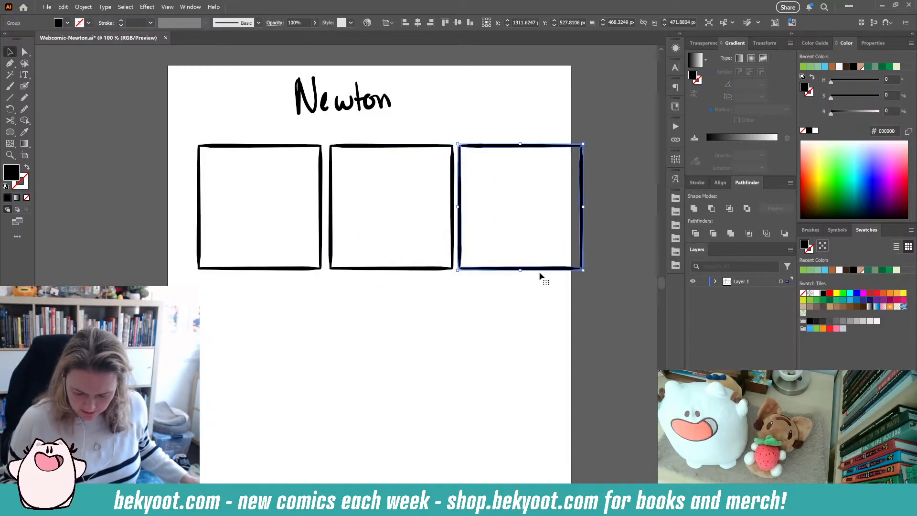
key("alt")
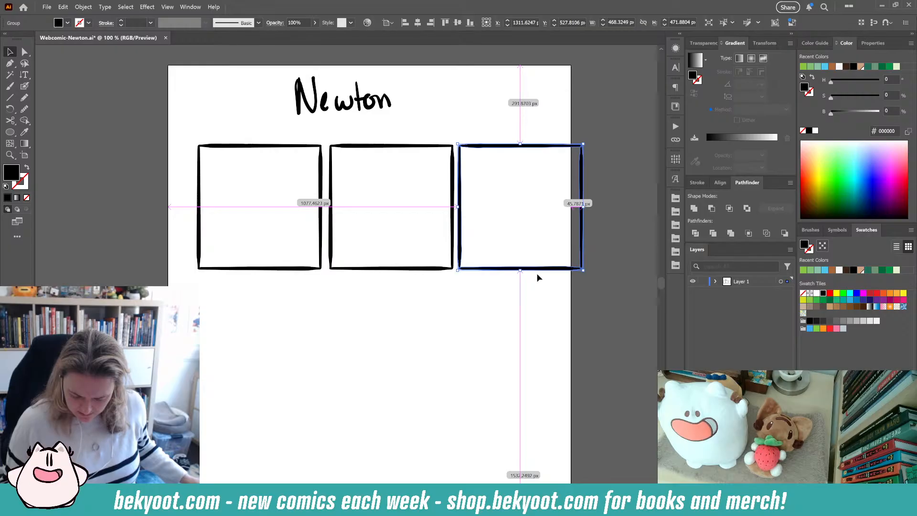
key("ctrl+z")
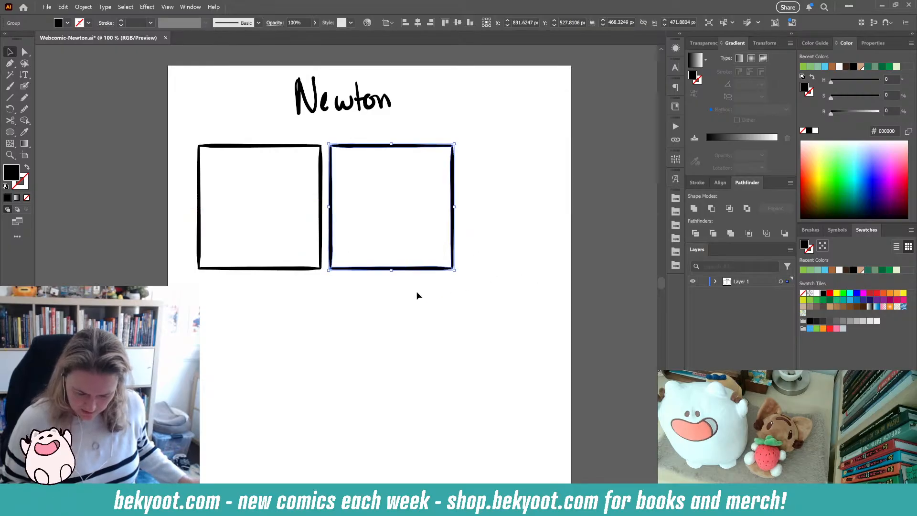
key("ctrl+shift+z")
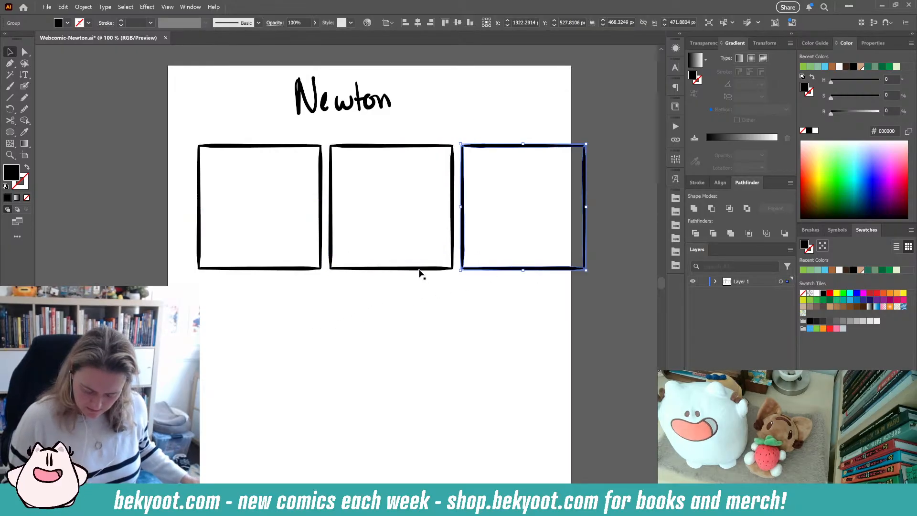
key("ctrl+z")
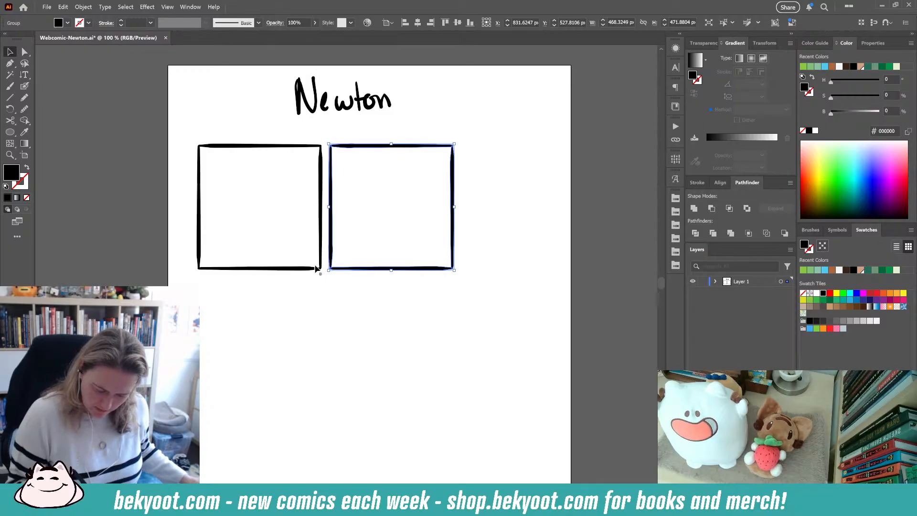
- Select both panels and scale them up together to span nearly the full page width
left_click(315, 269, "shift")
left_click_drag(455, 271, 556, 329)
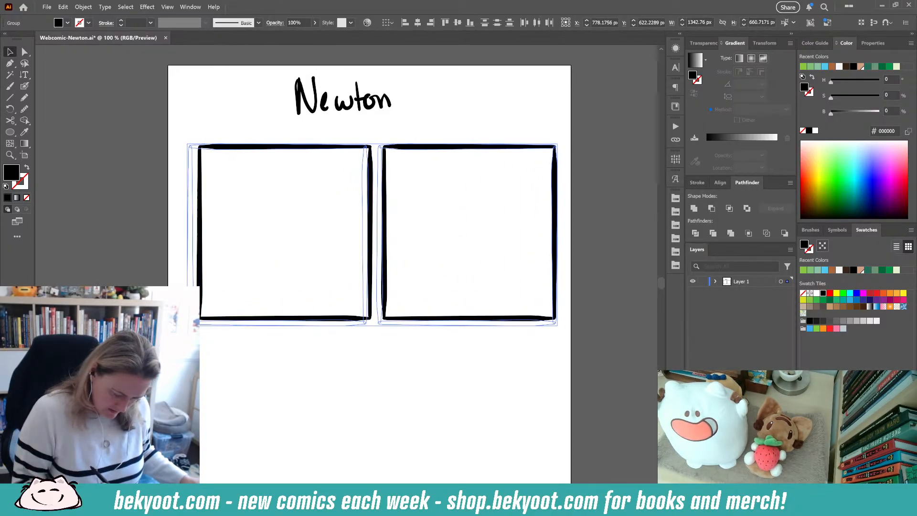
left_click_drag(187, 326, 179, 330)
key("space")
left_click_drag(381, 366, 392, 316)
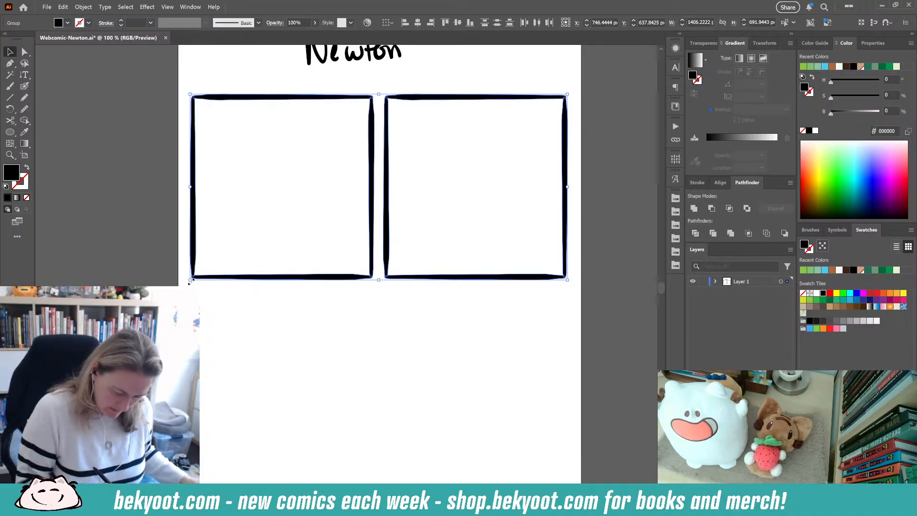
left_click_drag(190, 282, 198, 275)
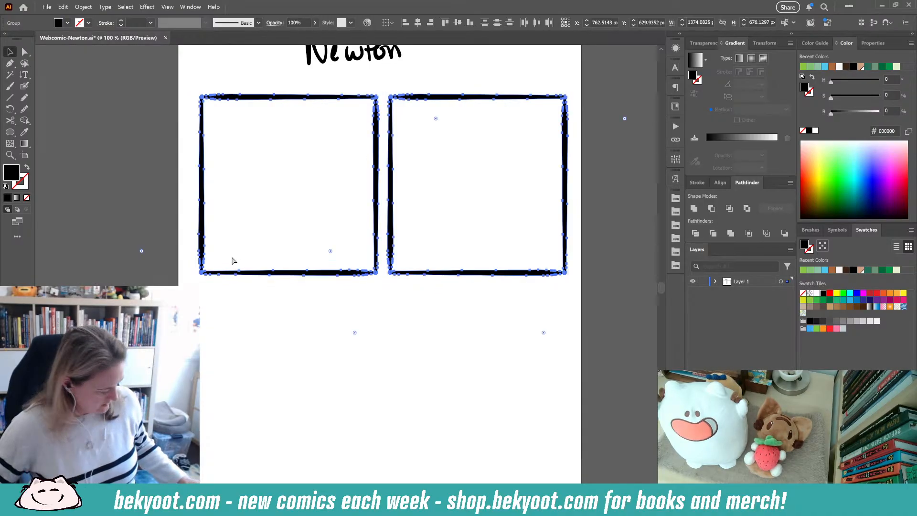
- Center the pair of panels horizontally on the page
left_click(720, 183)
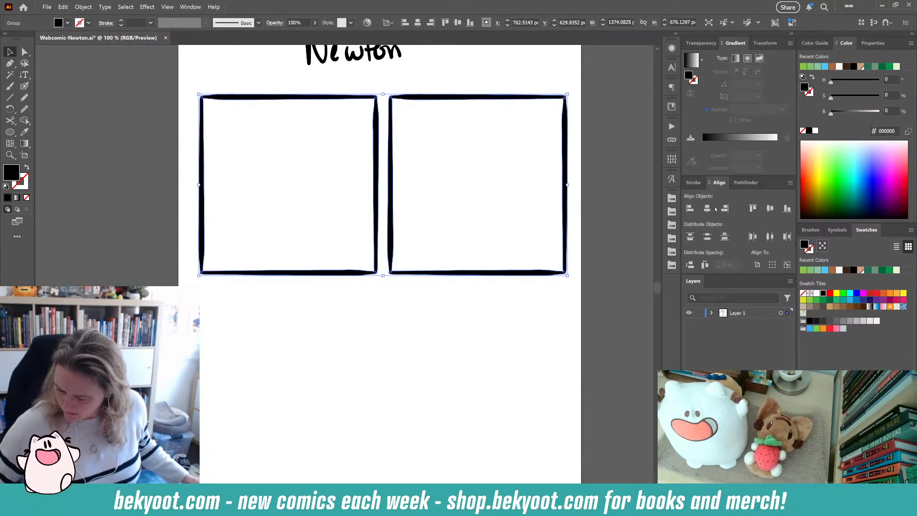
left_click(708, 208)
key("ctrl+minus")
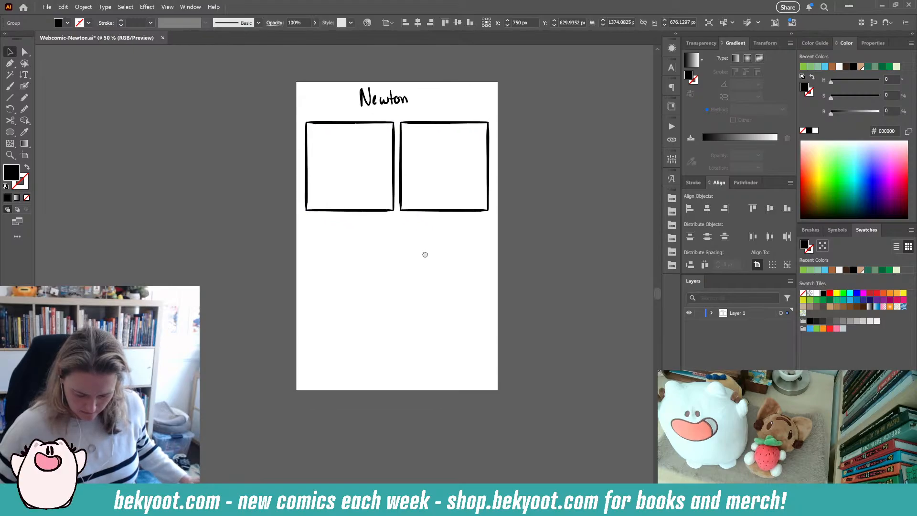
- Duplicate the two panels below them as a second row
left_click_drag(420, 205, 431, 304)
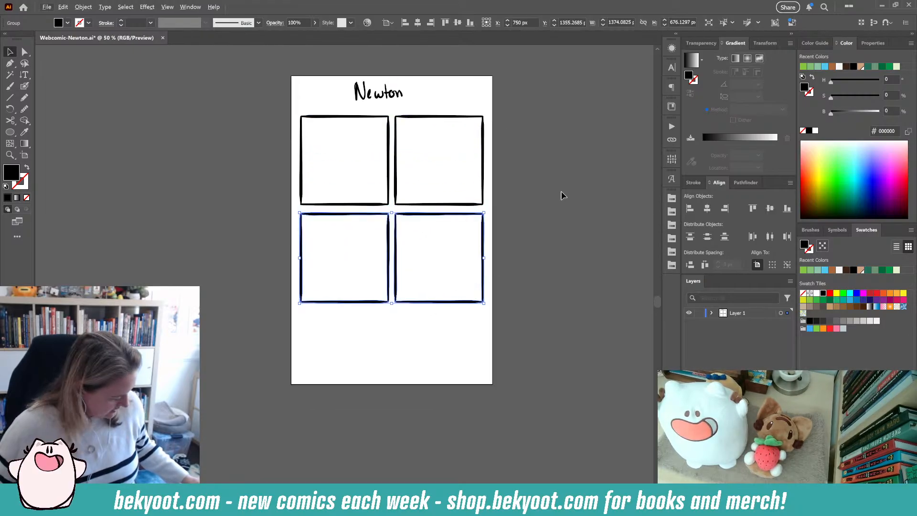
left_click(509, 180)
left_click(471, 205)
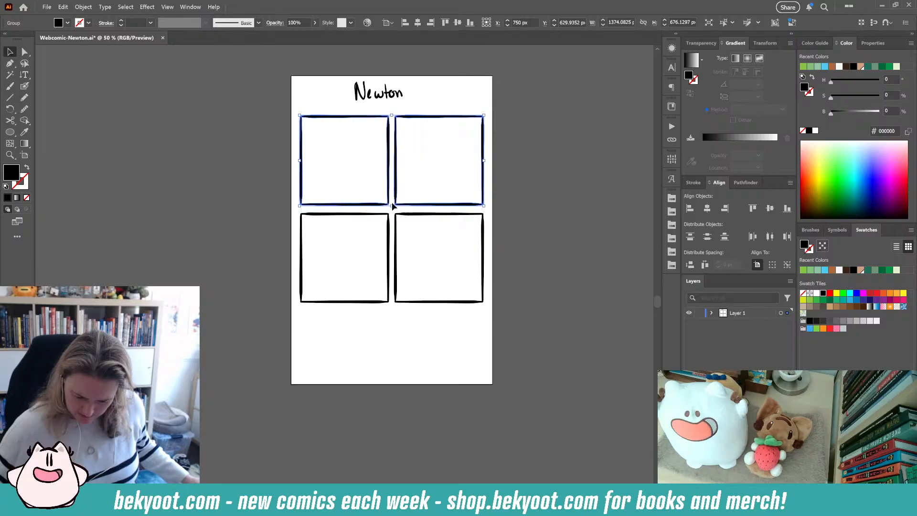
left_click(164, 10)
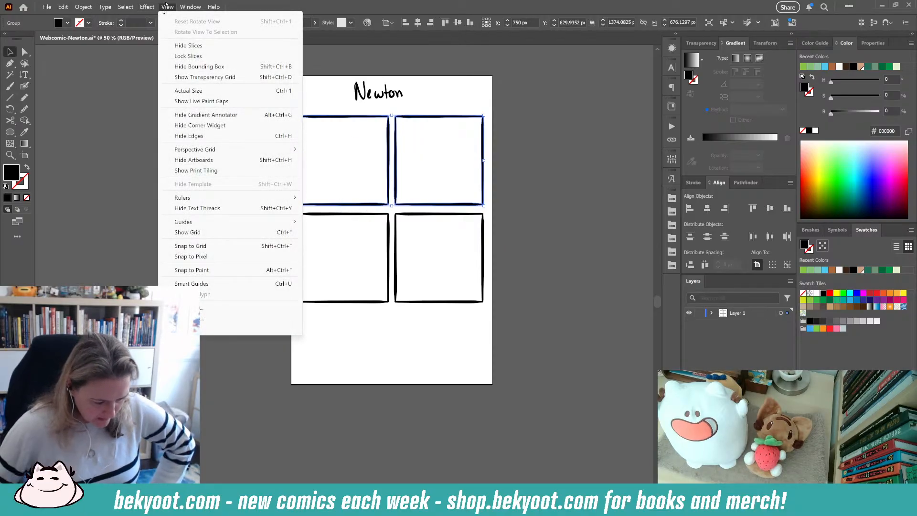
mouse_move(180, 7)
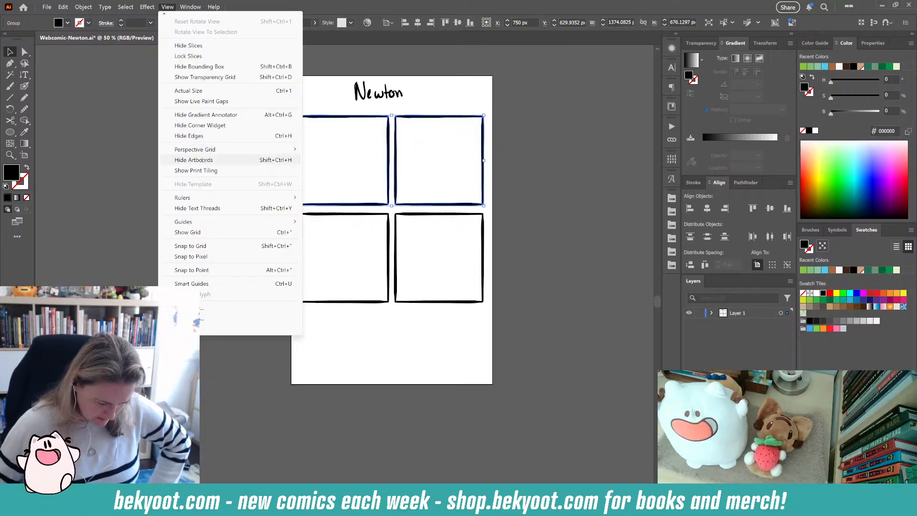
mouse_move(199, 200)
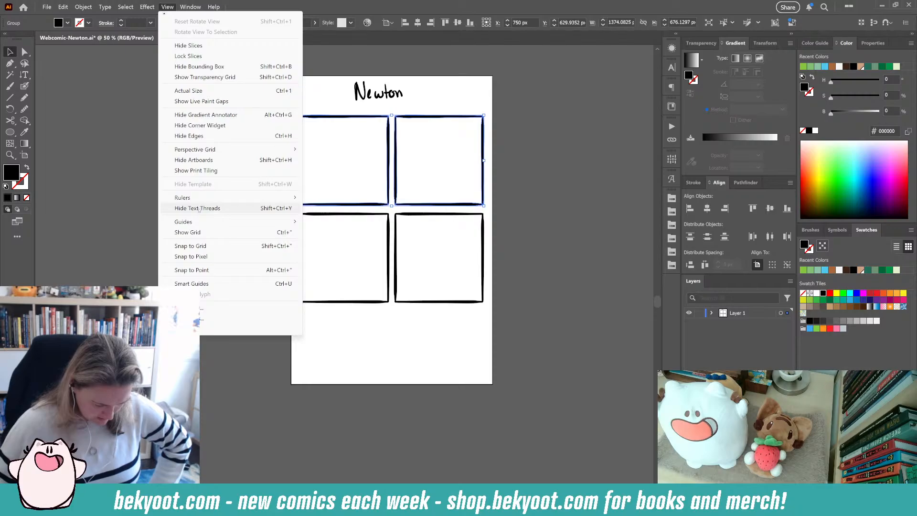
mouse_move(199, 222)
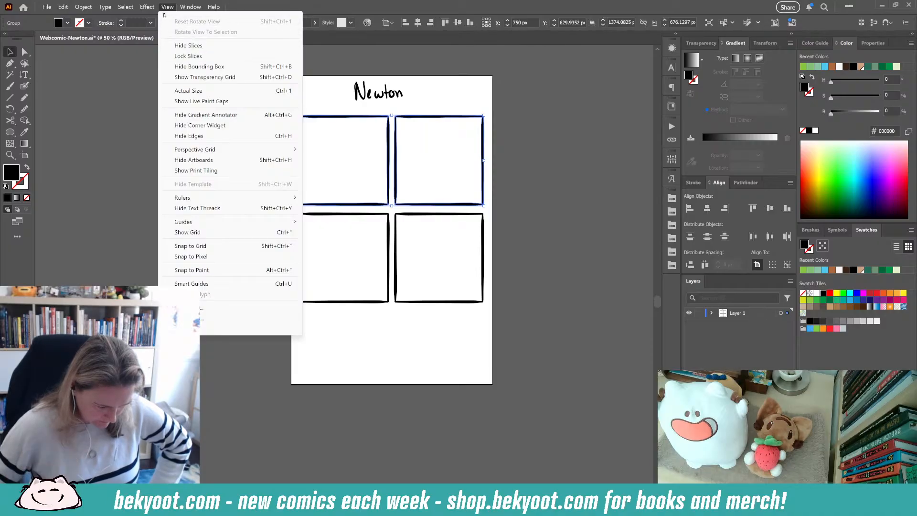
mouse_move(164, 15)
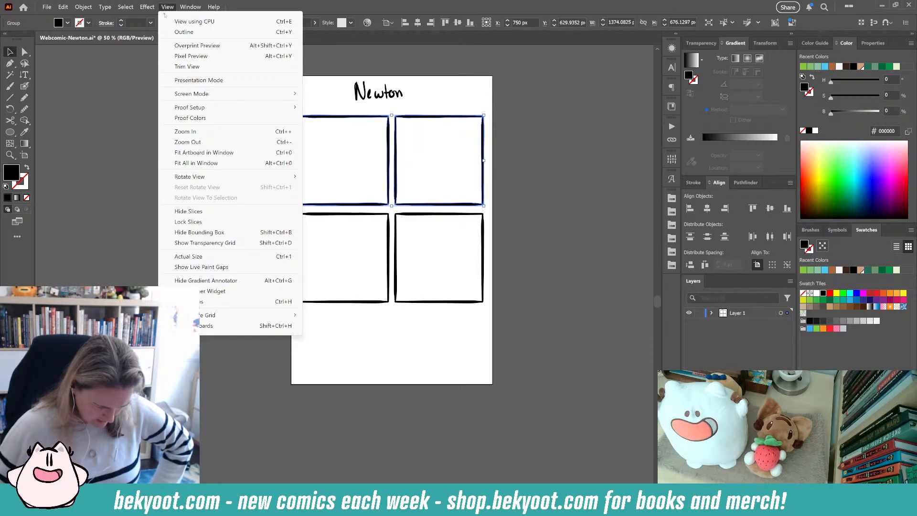
left_click(263, 8)
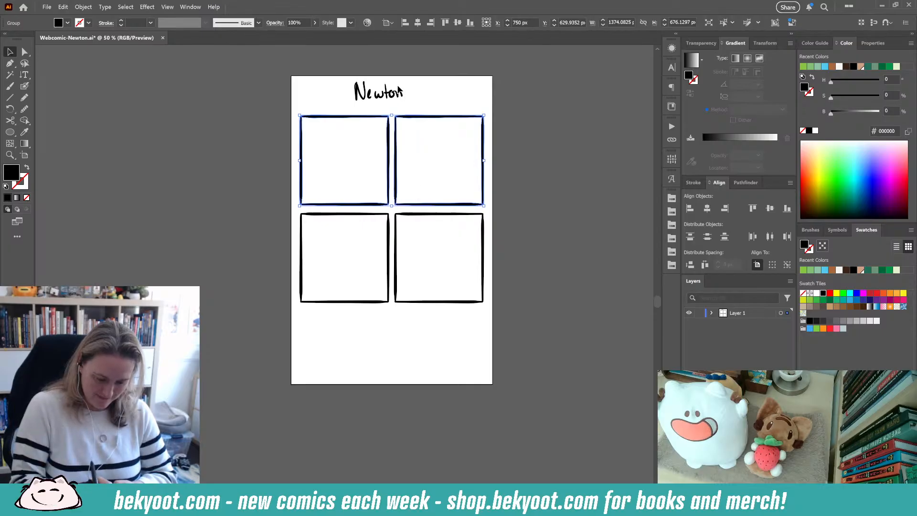
left_click(392, 225)
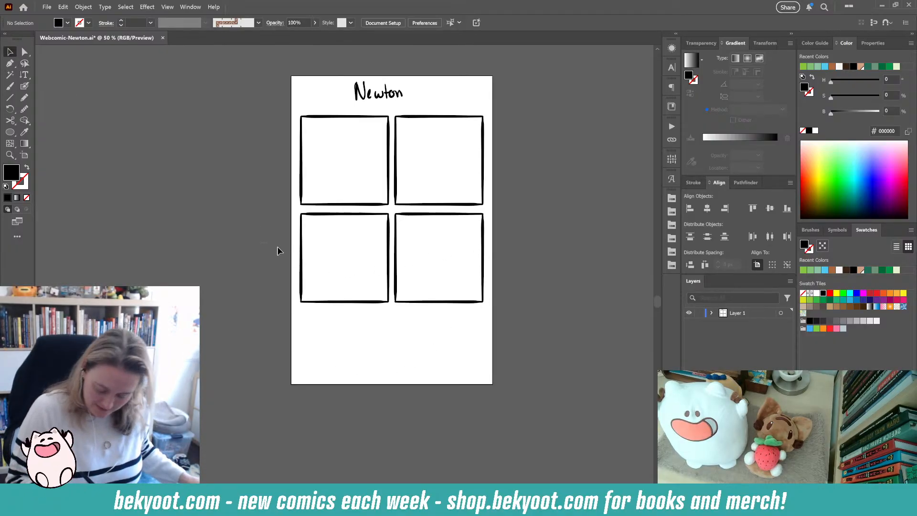
- Sketch a smiling character's head and body in the top-left panel with the Blob Brush
left_click_drag(279, 250, 434, 314)
left_click(528, 256)
scroll(529, 287, "up", 3)
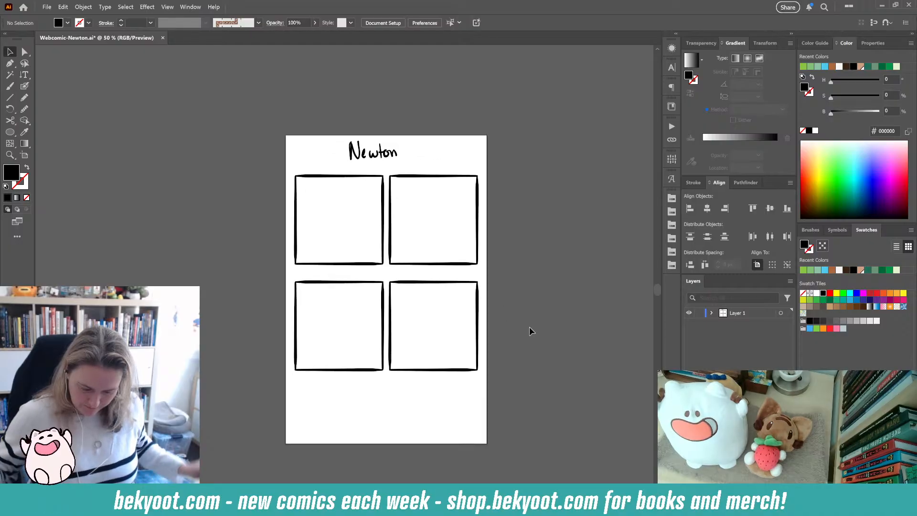
left_click(24, 86)
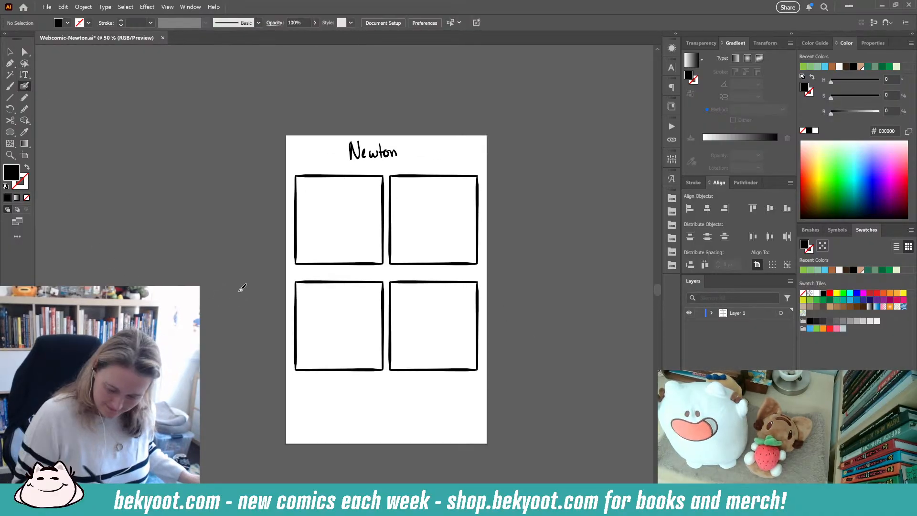
scroll(305, 184, "up", 1)
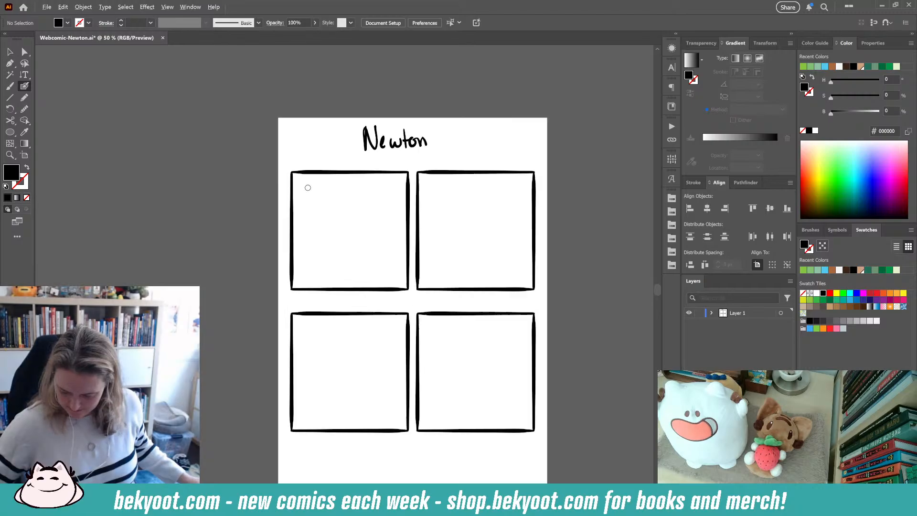
scroll(297, 173, "down", 2)
scroll(297, 173, "right", 2)
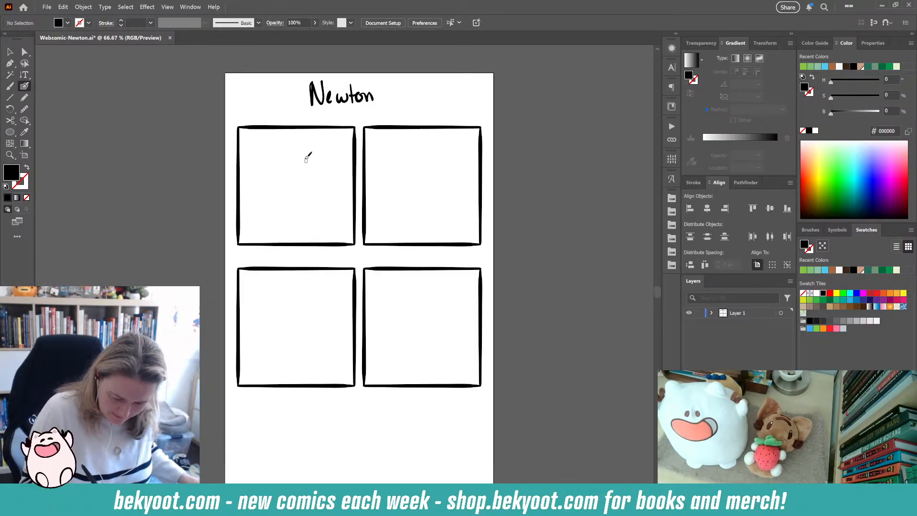
mouse_move(307, 151)
left_mouse_down()
mouse_move(325, 165)
mouse_move(313, 201)
left_mouse_up()
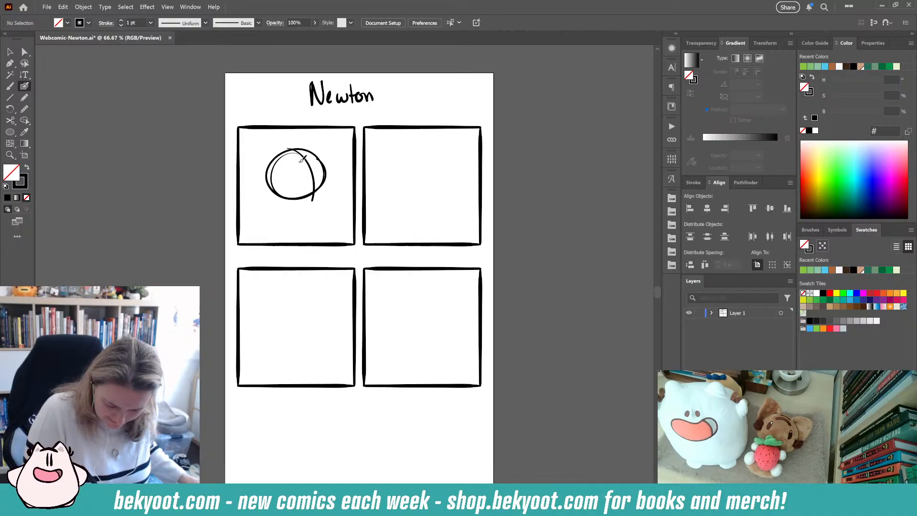
mouse_move(300, 162)
left_mouse_down()
mouse_move(310, 173)
mouse_move(293, 179)
left_mouse_up()
mouse_move(291, 180)
left_mouse_down()
mouse_move(295, 188)
mouse_move(312, 181)
mouse_move(299, 179)
mouse_move(308, 153)
mouse_move(317, 165)
mouse_move(267, 196)
mouse_move(280, 159)
mouse_move(315, 143)
mouse_move(328, 156)
left_mouse_up()
key("ctrl+z")
left_click_drag(316, 193, 305, 240)
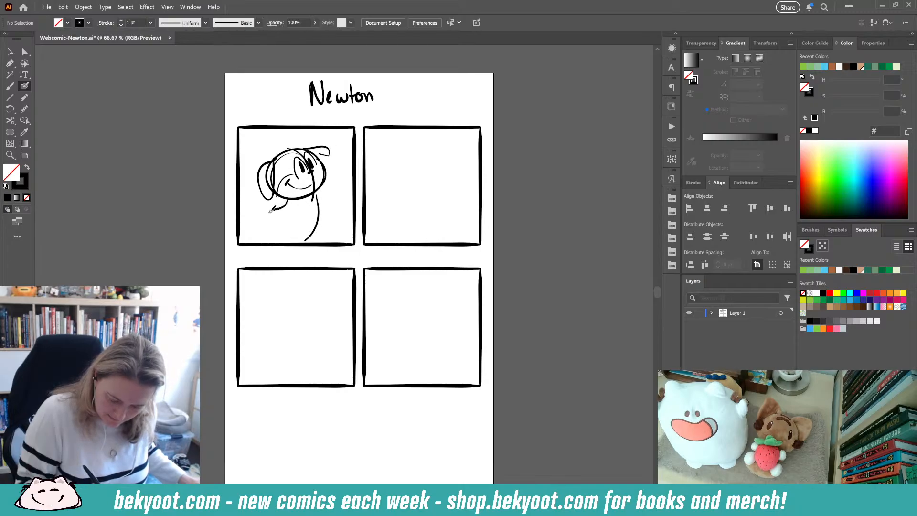
left_click_drag(286, 196, 257, 239)
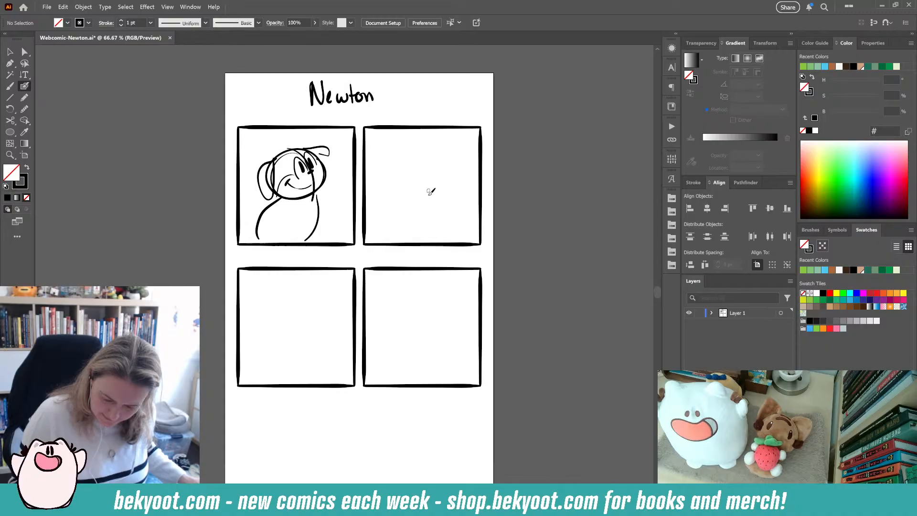
- Draw a round face being hit by an apple, with "Bonk!" lettering, in the top-right panel
mouse_move(433, 170)
left_mouse_down()
mouse_move(381, 213)
mouse_move(448, 180)
mouse_move(395, 219)
mouse_move(396, 201)
left_mouse_up()
mouse_move(407, 181)
left_mouse_down()
mouse_move(408, 196)
mouse_move(410, 178)
left_mouse_up()
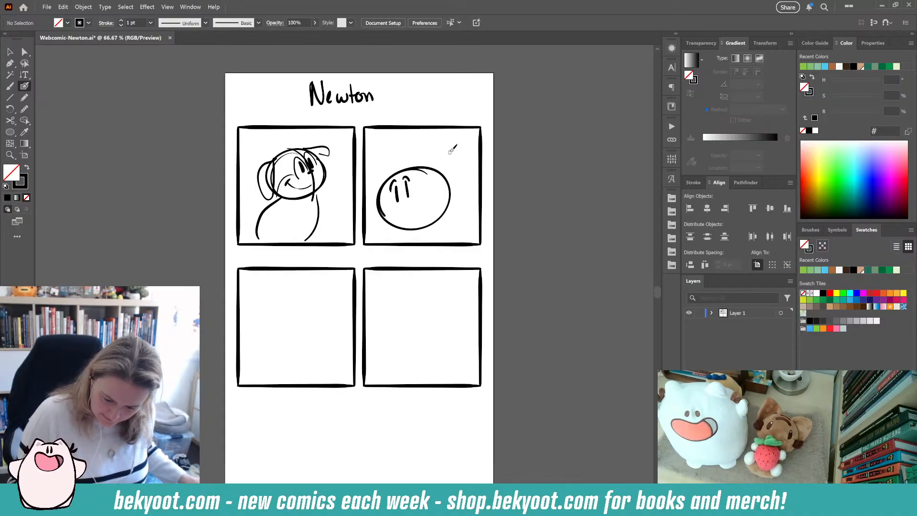
left_click_drag(443, 148, 417, 163)
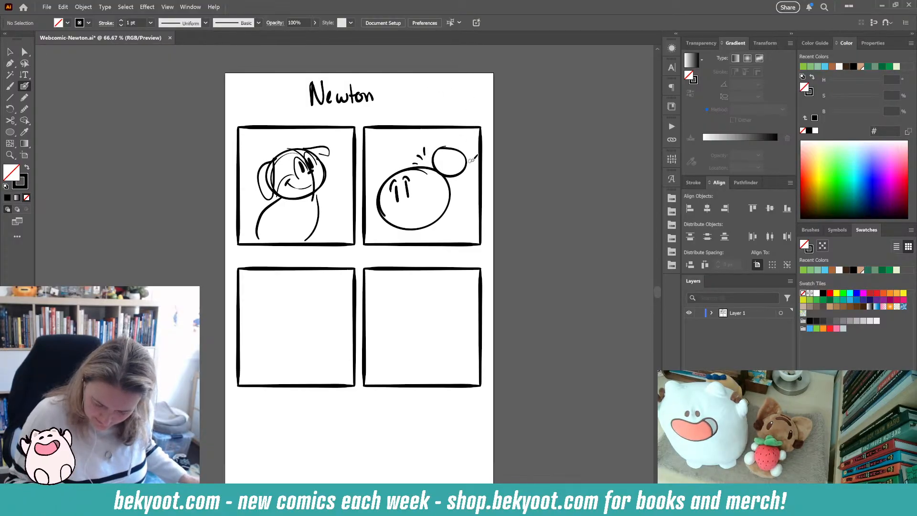
mouse_move(418, 135)
left_mouse_down()
mouse_move(419, 143)
mouse_move(465, 139)
mouse_move(462, 168)
left_mouse_up()
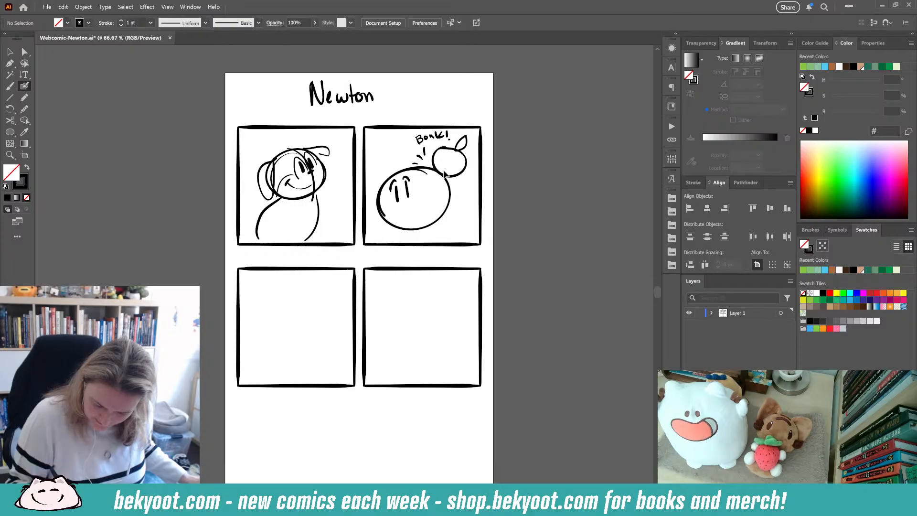
- Move the round face down and left, away from the apple
left_click_drag(384, 158, 410, 235)
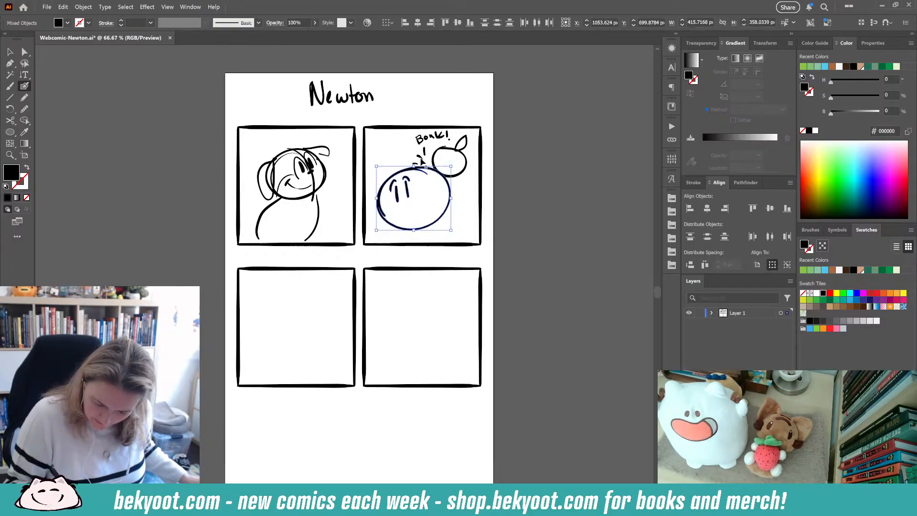
mouse_move(450, 168)
left_mouse_down()
mouse_move(435, 180)
mouse_move(433, 173)
left_mouse_up()
left_click(460, 186, "ctrl")
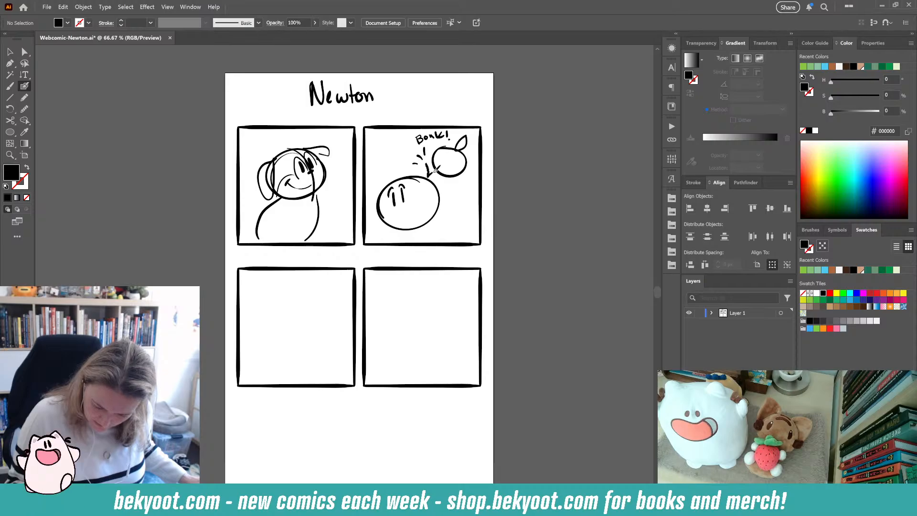
- Group the "Bonk!" lettering and move it left, above the face
left_click_drag(405, 141, 454, 144)
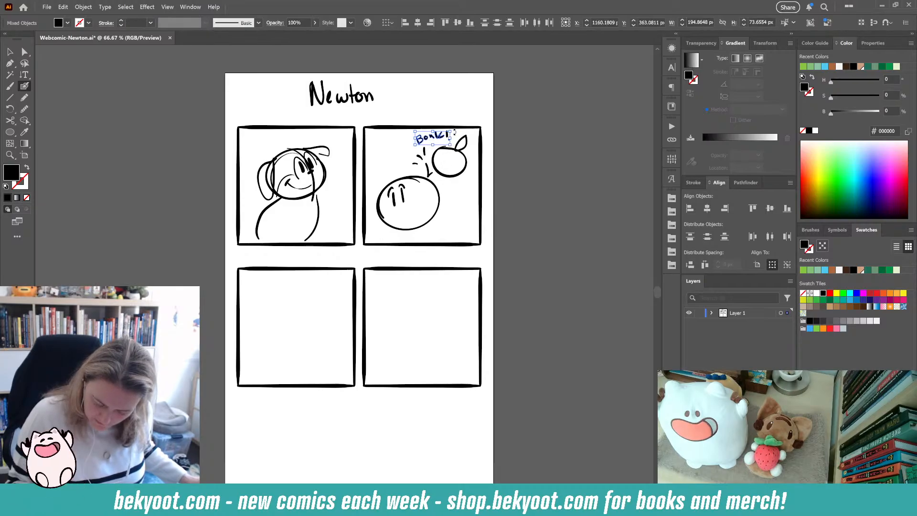
left_click(448, 135, "ctrl+shift")
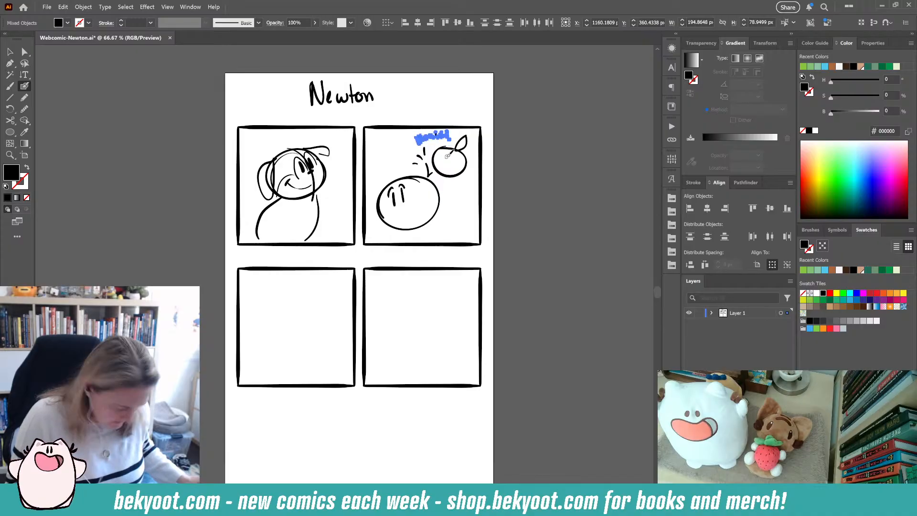
key("ctrl+g")
mouse_move(454, 129)
left_mouse_down()
mouse_move(450, 122)
mouse_move(419, 144)
left_mouse_up()
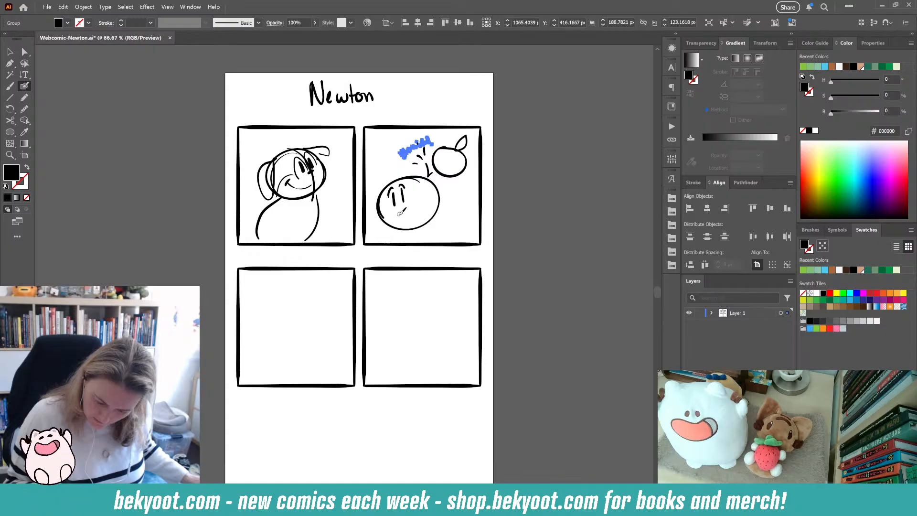
- Add a mouth, hair and arm to the character in the top-right panel
left_click_drag(403, 216, 405, 213)
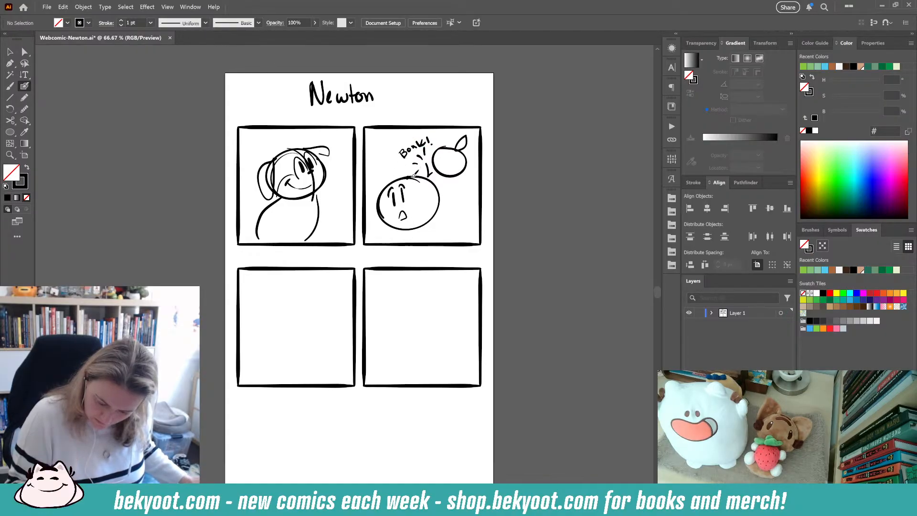
left_click_drag(399, 176, 371, 181)
mouse_move(370, 189)
left_mouse_down()
mouse_move(385, 220)
mouse_move(416, 223)
mouse_move(405, 177)
mouse_move(427, 171)
left_mouse_up()
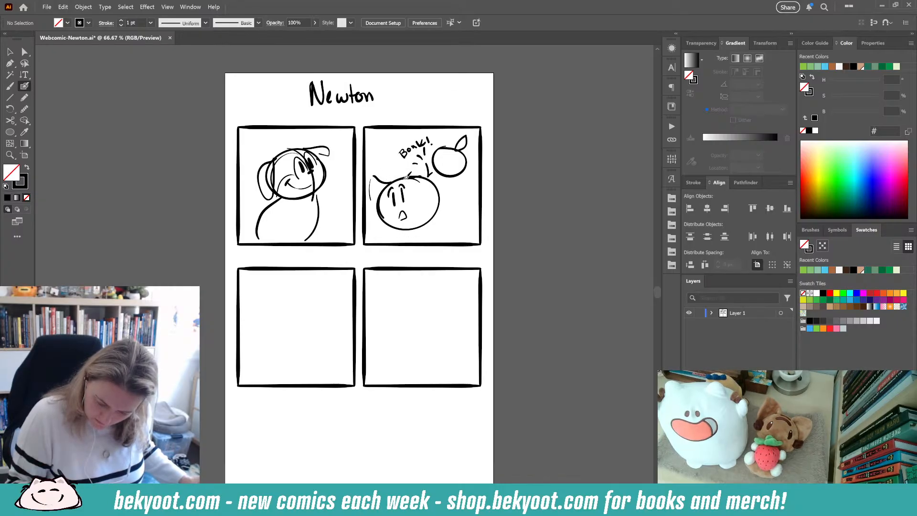
key("ctrl+z")
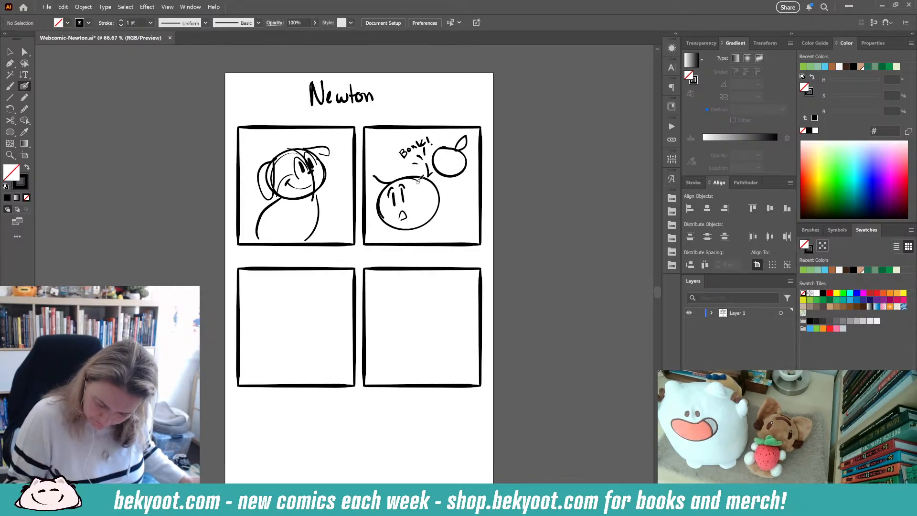
mouse_move(417, 177)
left_mouse_down()
mouse_move(429, 205)
mouse_move(449, 192)
mouse_move(418, 175)
left_mouse_up()
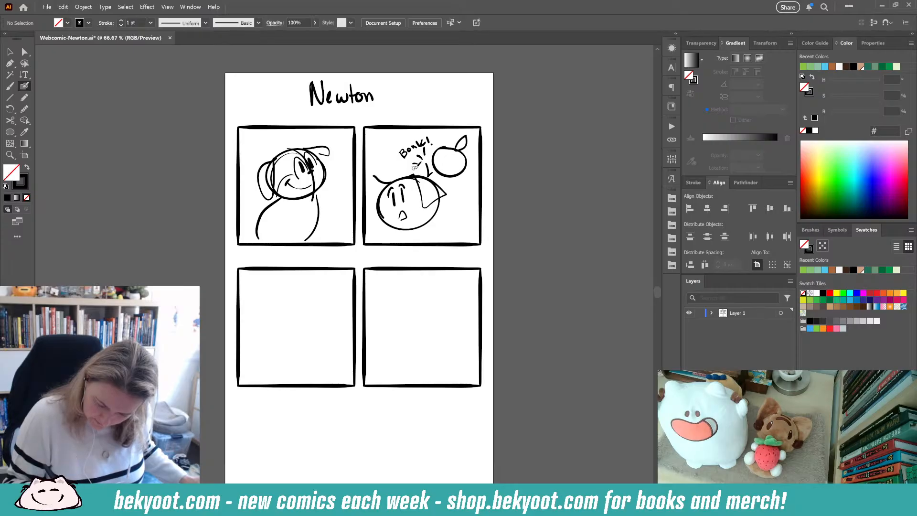
mouse_move(429, 222)
left_mouse_down()
mouse_move(443, 236)
mouse_move(426, 191)
mouse_move(425, 234)
mouse_move(378, 241)
left_mouse_up()
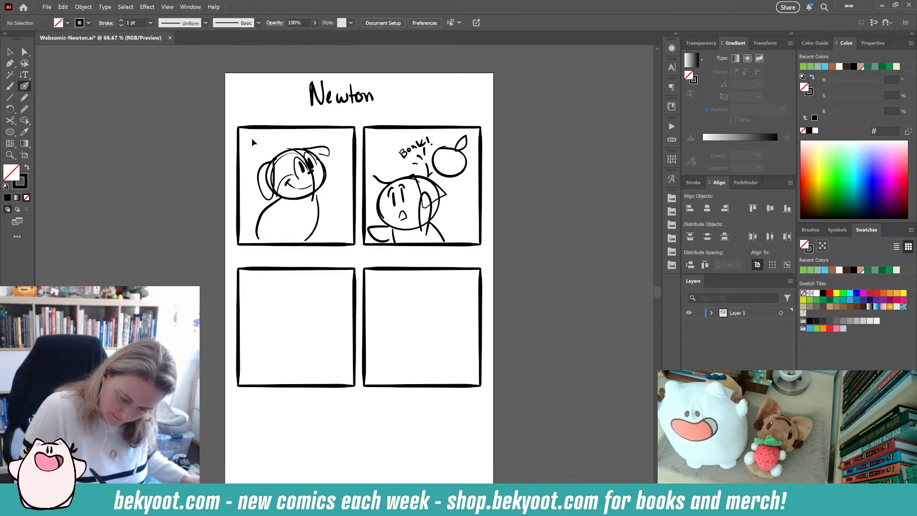
- Redraw the top-left character's body as a rounded belly with legs
left_click_drag(251, 142, 328, 200)
left_click_drag(331, 145, 321, 135)
left_click(226, 231, "ctrl")
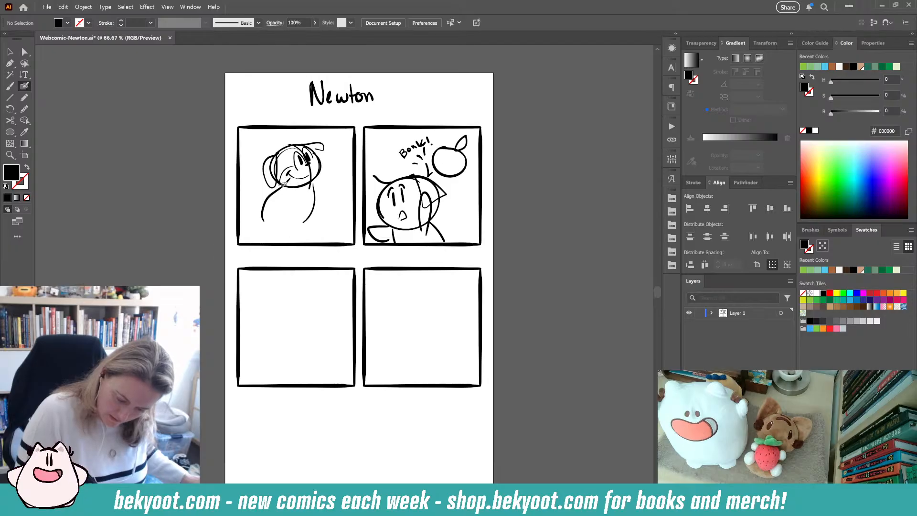
mouse_move(276, 189)
left_mouse_down()
mouse_move(268, 220)
mouse_move(288, 228)
mouse_move(313, 209)
mouse_move(310, 187)
mouse_move(262, 225)
left_mouse_up()
key("shift+x")
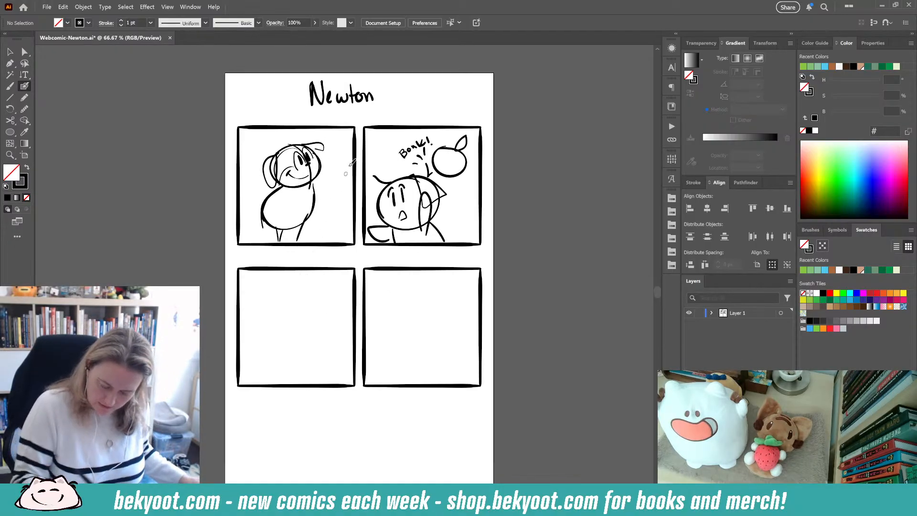
- Draw a bitten apple near the bottom of the bottom-left panel
left_click_drag(323, 349, 340, 325)
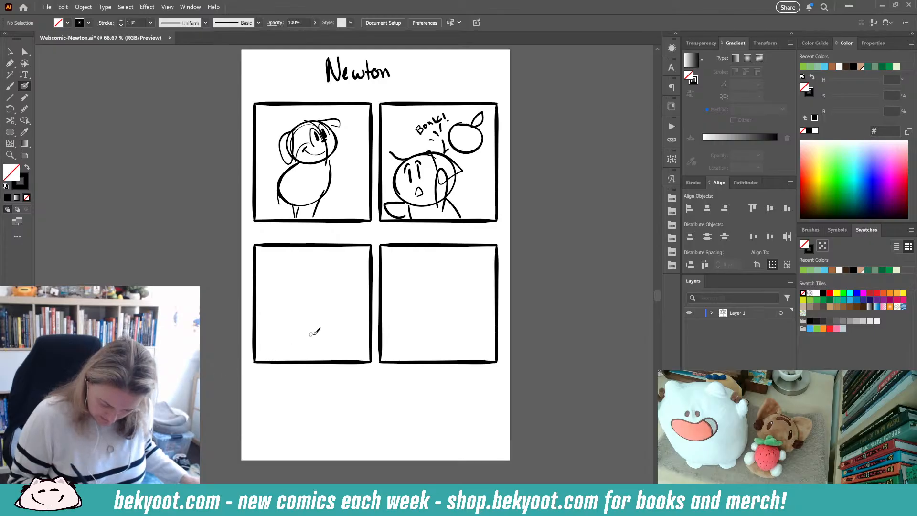
mouse_move(304, 276)
left_mouse_down()
mouse_move(271, 302)
mouse_move(319, 274)
mouse_move(288, 315)
mouse_move(290, 274)
left_mouse_up()
key("ctrl+z")
mouse_move(336, 326)
left_mouse_down()
mouse_move(310, 317)
mouse_move(333, 354)
mouse_move(357, 314)
mouse_move(332, 314)
mouse_move(329, 356)
mouse_move(353, 310)
mouse_move(356, 340)
mouse_move(330, 355)
mouse_move(353, 339)
mouse_move(365, 351)
left_mouse_up()
key("ctrl+z")
key("ctrl+z")
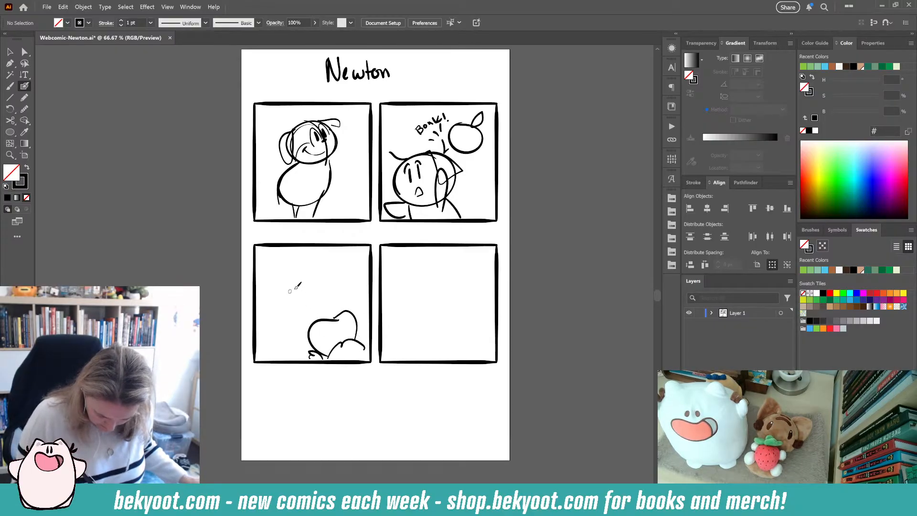
- Sketch a character with a round head, floppy ears and an arm reaching toward the apple in the bottom-left panel
left_click_drag(312, 273, 282, 308)
mouse_move(299, 304)
left_mouse_down()
mouse_move(310, 267)
mouse_move(290, 315)
mouse_move(305, 293)
left_mouse_up()
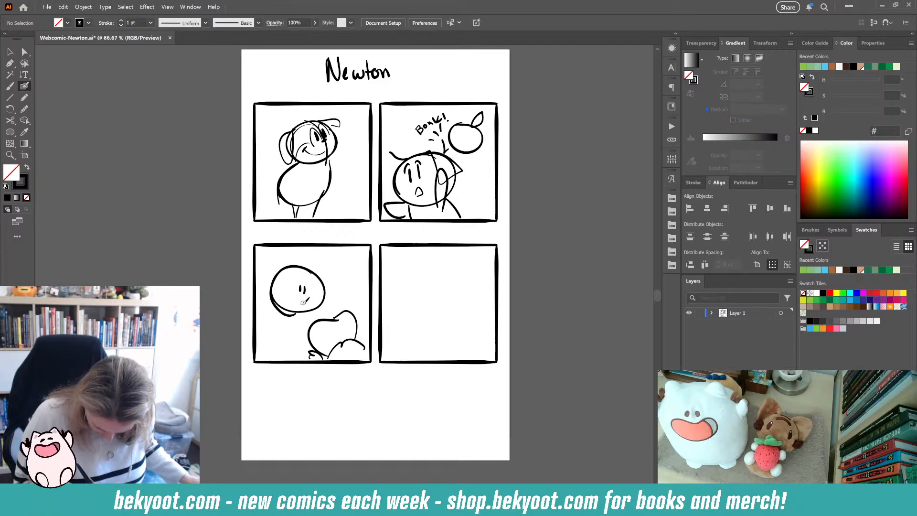
left_click_drag(284, 323, 308, 315)
mouse_move(309, 282)
left_mouse_down()
mouse_move(339, 271)
mouse_move(330, 291)
left_mouse_up()
key("ctrl+z")
mouse_move(288, 267)
left_mouse_down()
mouse_move(266, 299)
mouse_move(282, 271)
mouse_move(326, 282)
mouse_move(315, 268)
left_mouse_up()
mouse_move(280, 309)
left_mouse_down()
mouse_move(268, 352)
mouse_move(300, 353)
left_mouse_up()
left_click_drag(308, 317, 313, 302)
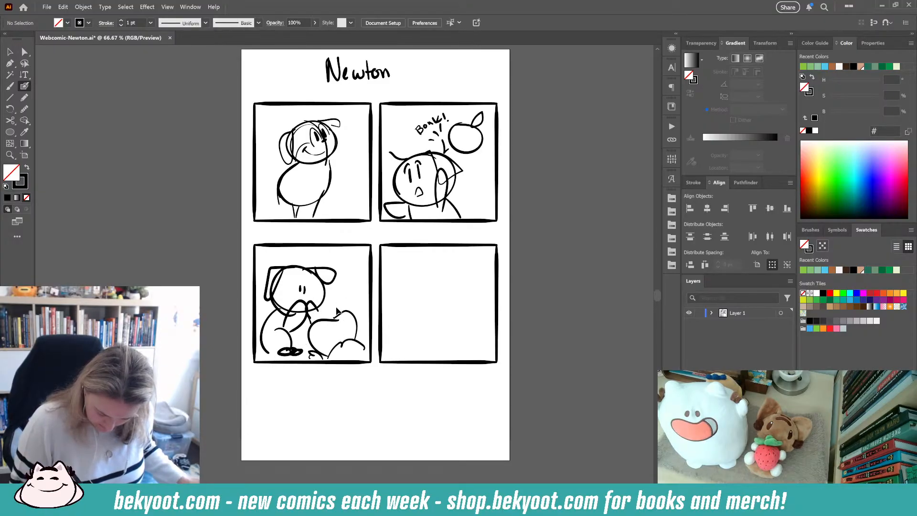
key("ctrl+z")
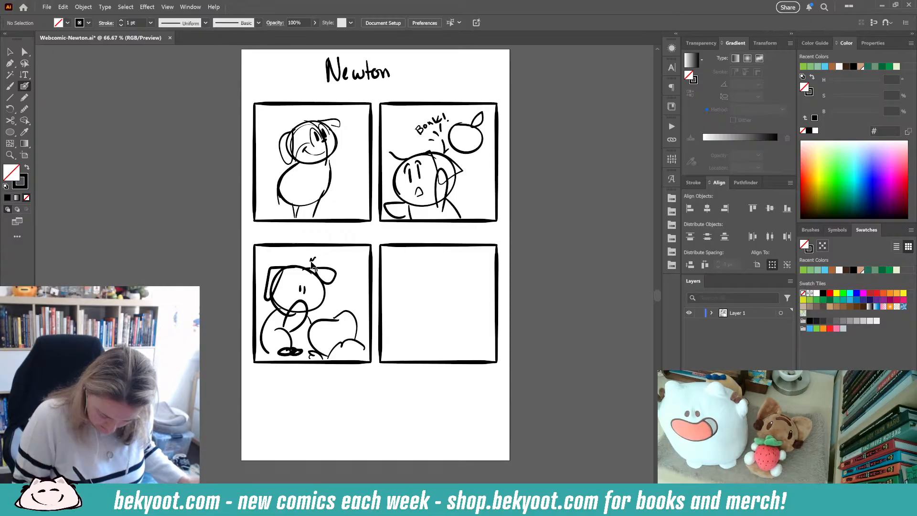
- Add small stress marks above the bottom-left character's head
left_click_drag(311, 262, 316, 254)
left_click_drag(311, 264, 311, 255)
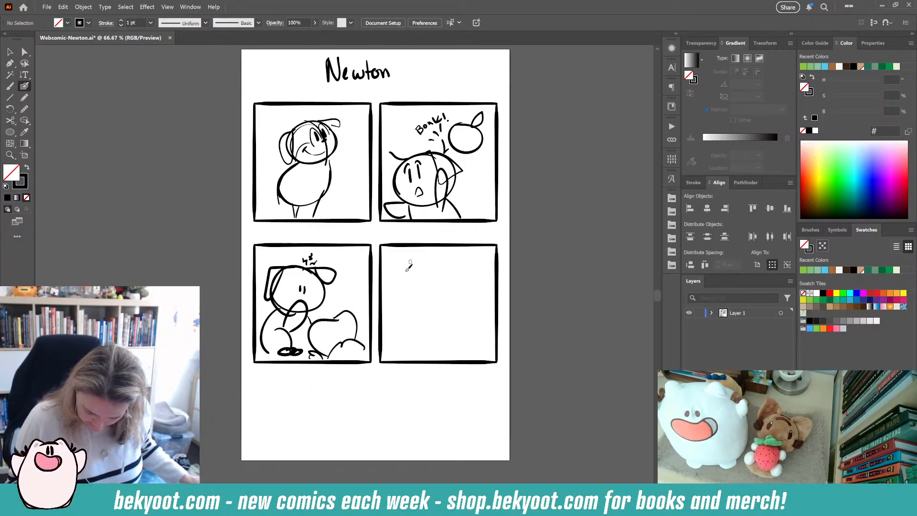
- Sketch a smiling round face with closed eyes and a small apple in the bottom-right panel
mouse_move(442, 261)
left_mouse_down()
mouse_move(434, 314)
mouse_move(457, 289)
mouse_move(423, 286)
mouse_move(440, 300)
mouse_move(436, 307)
mouse_move(423, 287)
mouse_move(437, 310)
mouse_move(426, 302)
mouse_move(433, 283)
mouse_move(446, 285)
mouse_move(460, 309)
mouse_move(451, 321)
mouse_move(469, 309)
left_mouse_up()
key("ctrl+z")
key("ctrl+z")
key("ctrl+z")
key("ctrl+z")
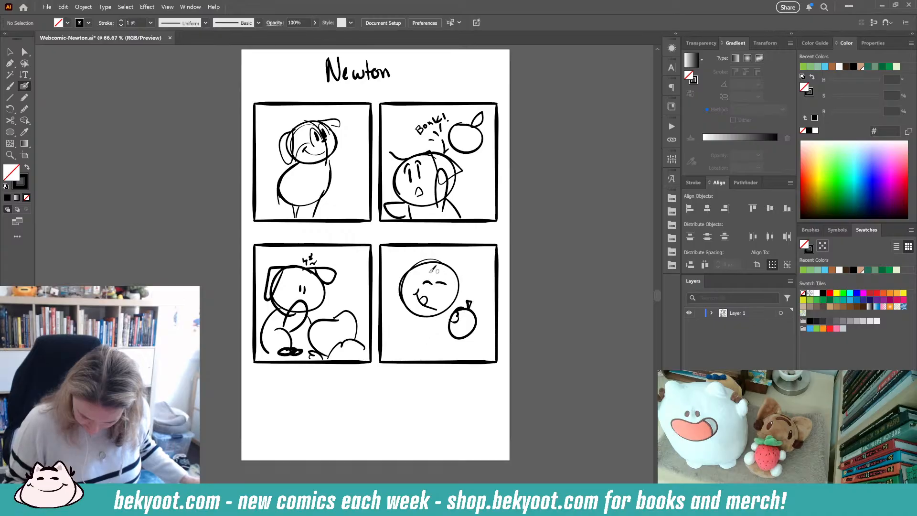
- Add ears, a body and an arm holding the apple to the bottom-right character
mouse_move(415, 266)
left_mouse_down()
mouse_move(396, 263)
mouse_move(400, 289)
mouse_move(464, 281)
left_mouse_up()
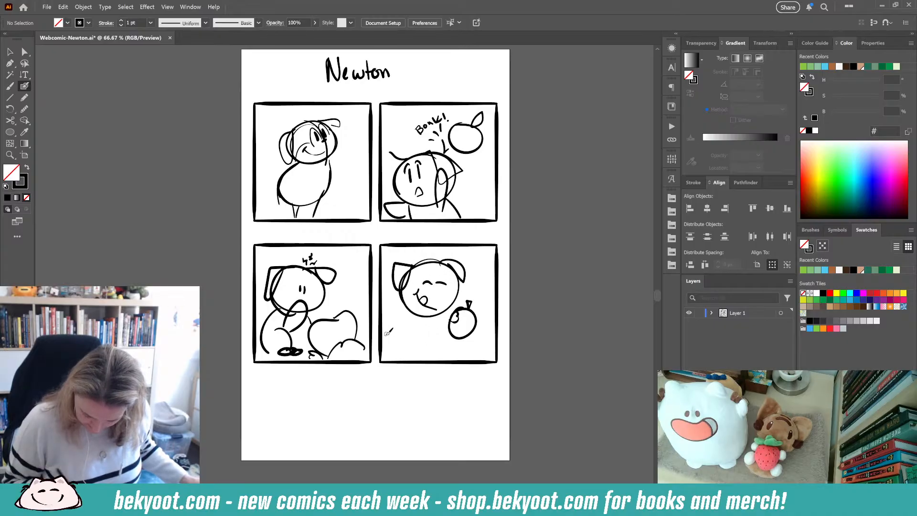
mouse_move(427, 331)
left_mouse_down()
mouse_move(454, 324)
mouse_move(423, 360)
left_mouse_up()
mouse_move(454, 310)
left_mouse_down()
mouse_move(451, 323)
mouse_move(396, 352)
left_mouse_up()
scroll(393, 417, "up", 2)
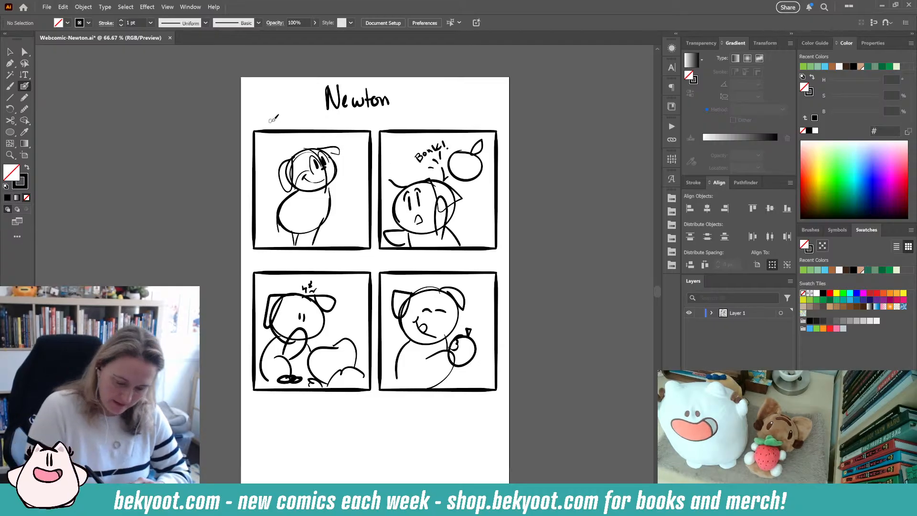
- Letter "Dear Diary," above the top-left panel
mouse_move(267, 117)
left_mouse_down()
mouse_move(268, 127)
mouse_move(282, 114)
mouse_move(296, 125)
mouse_move(313, 112)
mouse_move(311, 122)
left_mouse_up()
left_click_drag(312, 117, 322, 124)
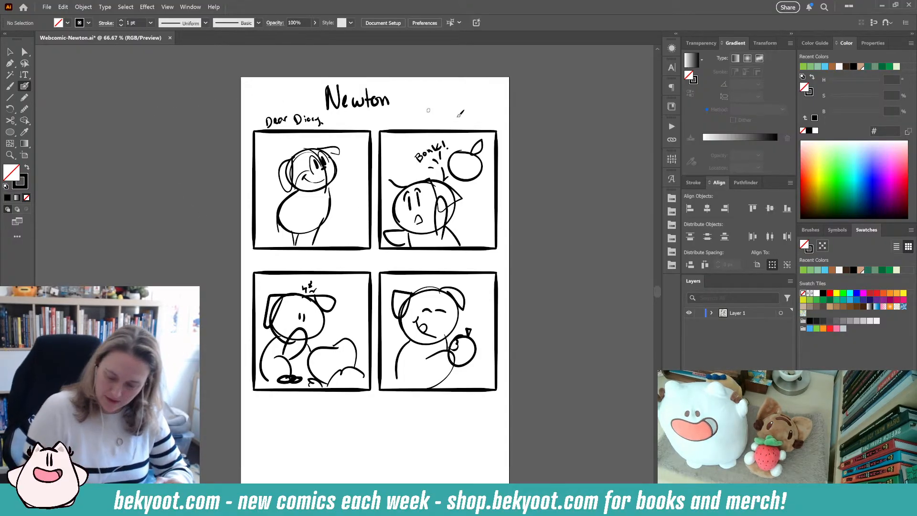
- Hand-write the note "Dear Diary, I am writing to you w/out delay, as apple hit me w/ an idea today" beside the page
mouse_move(526, 141)
left_mouse_down()
mouse_move(556, 141)
mouse_move(597, 116)
mouse_move(604, 125)
left_mouse_up()
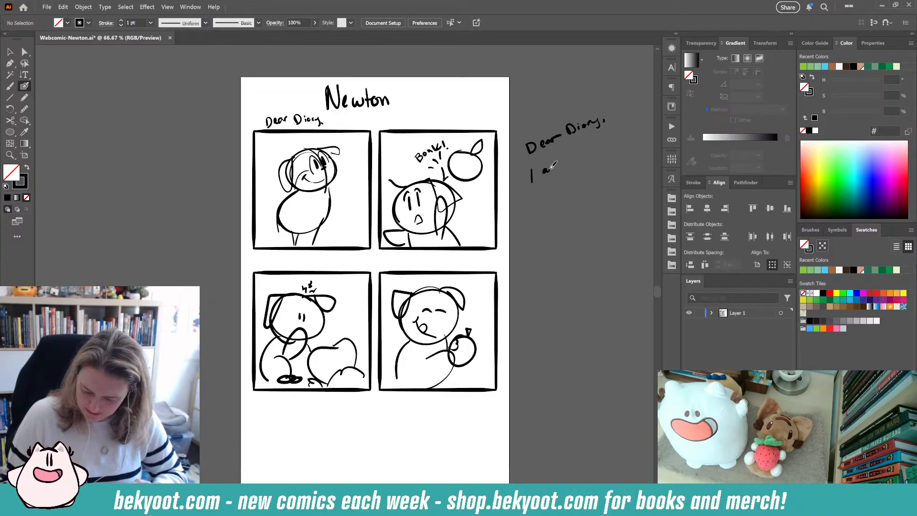
left_click_drag(550, 167, 558, 166)
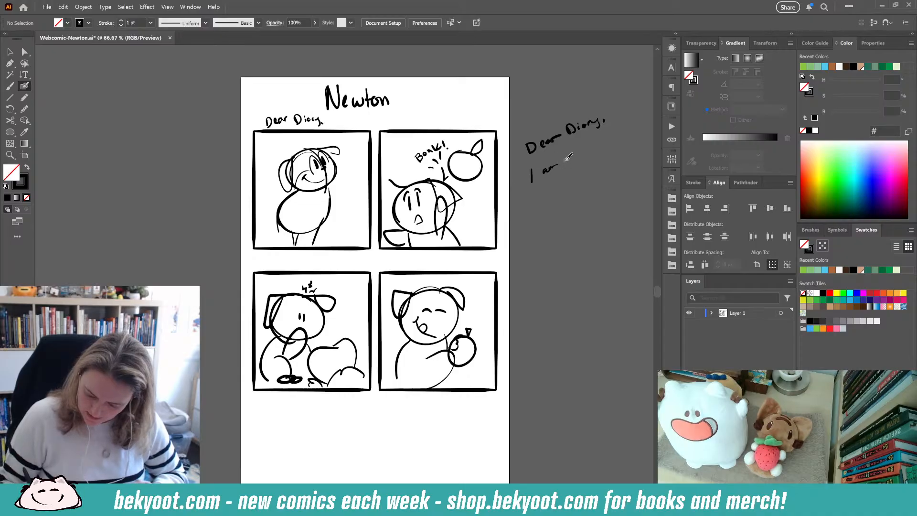
left_click_drag(565, 160, 577, 156)
left_click_drag(578, 154, 615, 136)
mouse_move(541, 187)
left_mouse_down()
mouse_move(548, 195)
mouse_move(564, 176)
mouse_move(583, 177)
mouse_move(617, 146)
mouse_move(645, 151)
left_mouse_up()
mouse_move(544, 215)
left_mouse_down()
mouse_move(537, 222)
mouse_move(607, 178)
mouse_move(605, 187)
mouse_move(646, 167)
left_mouse_up()
mouse_move(538, 235)
left_mouse_down()
mouse_move(569, 224)
mouse_move(566, 234)
mouse_move(656, 178)
mouse_move(655, 190)
left_mouse_up()
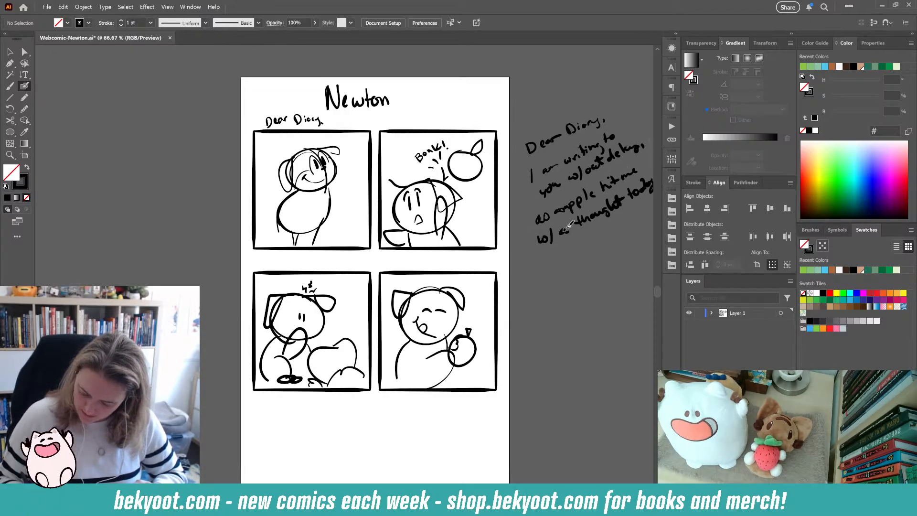
left_click_drag(567, 229, 574, 227)
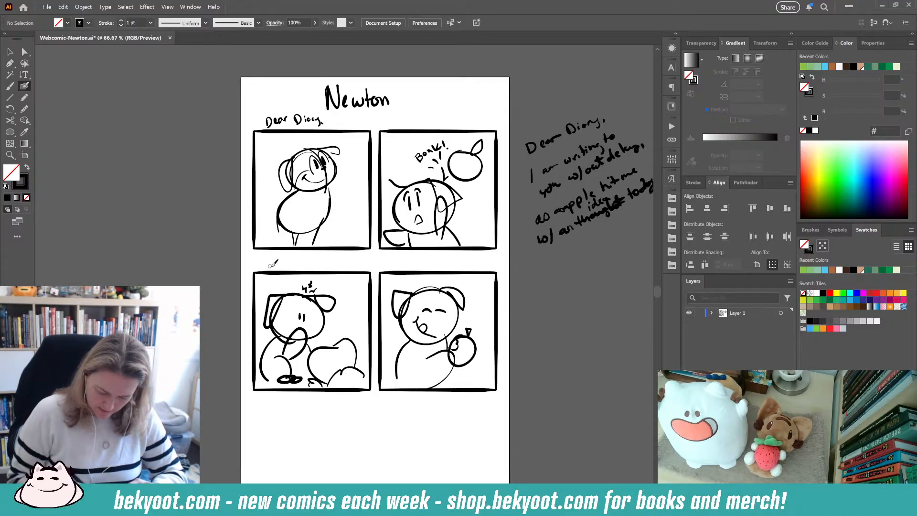
- Letter "Crunch" beside the apple in the bottom-right panel
left_click_drag(465, 319, 495, 310)
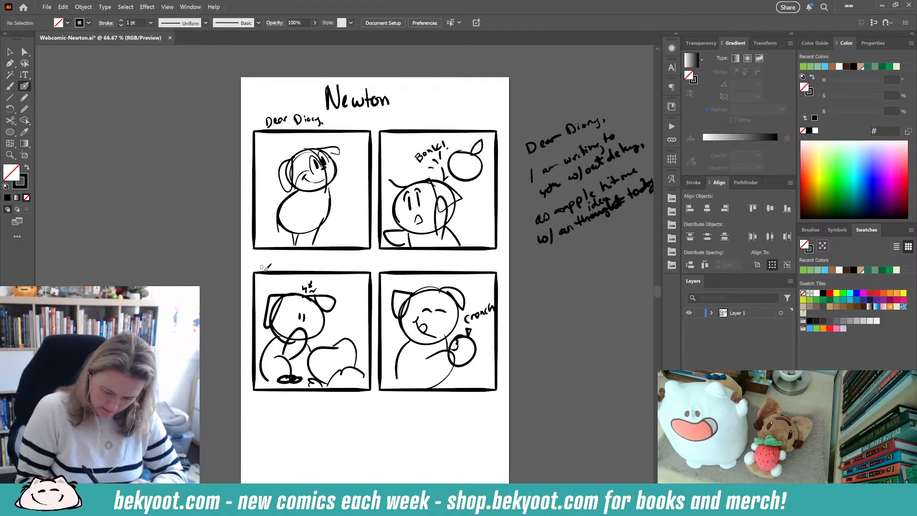
- Continue the note with "It got me thinking actions can be like apples. An action a day keeps regrets away. Maybe this too"
mouse_move(527, 270)
left_mouse_down()
mouse_move(531, 283)
mouse_move(547, 262)
mouse_move(557, 270)
mouse_move(656, 205)
mouse_move(648, 224)
left_mouse_up()
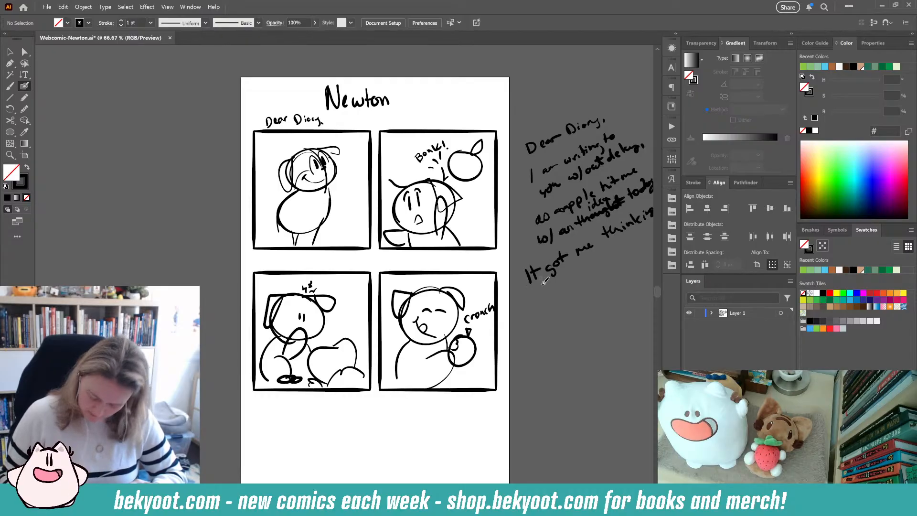
mouse_move(538, 298)
left_mouse_down()
mouse_move(531, 303)
mouse_move(630, 249)
left_mouse_up()
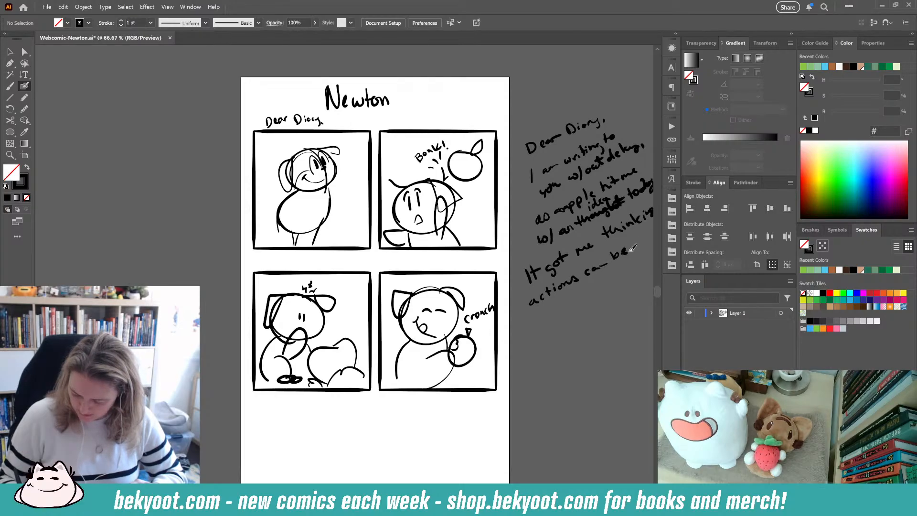
mouse_move(532, 309)
left_mouse_down()
mouse_move(532, 323)
mouse_move(603, 281)
mouse_move(603, 290)
left_mouse_up()
left_click(615, 280)
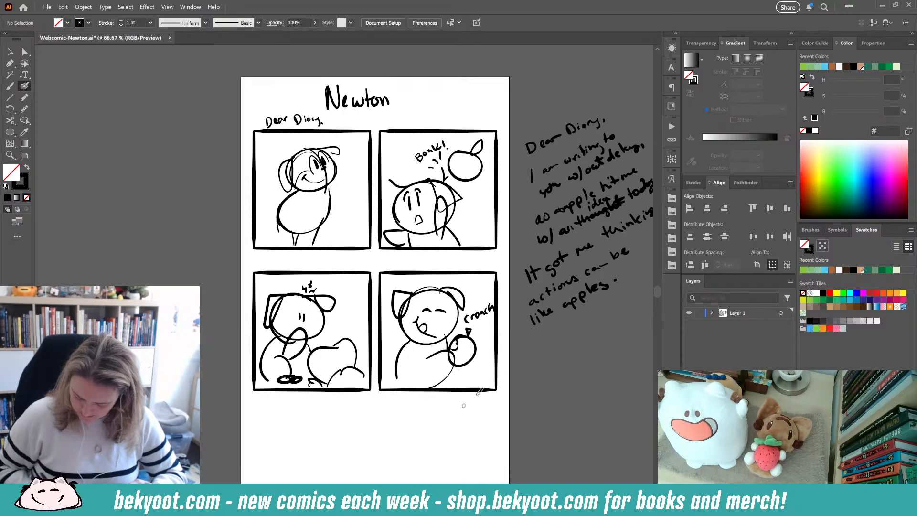
mouse_move(533, 353)
left_mouse_down()
mouse_move(591, 319)
mouse_move(575, 336)
left_mouse_up()
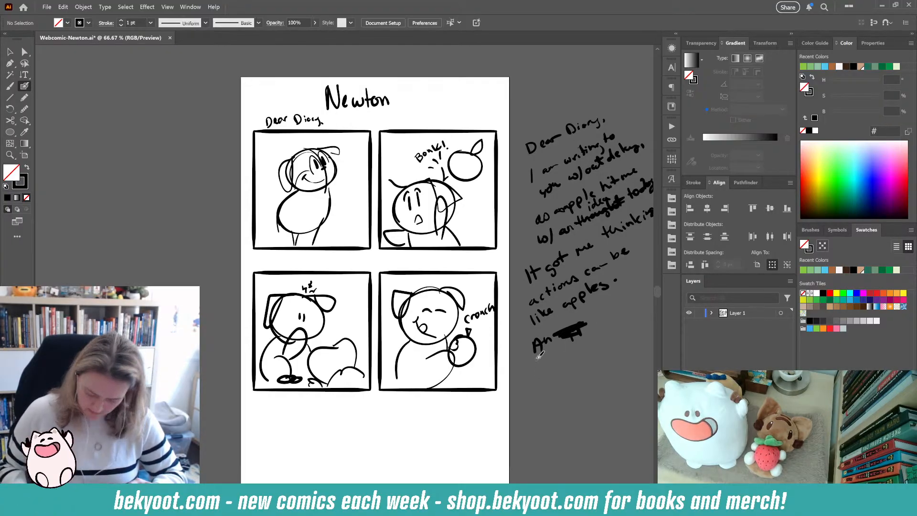
left_click_drag(559, 319, 662, 288)
mouse_move(594, 321)
left_mouse_down()
mouse_move(601, 328)
mouse_move(635, 310)
left_mouse_up()
mouse_move(546, 369)
left_mouse_down()
mouse_move(641, 330)
mouse_move(648, 337)
left_mouse_up()
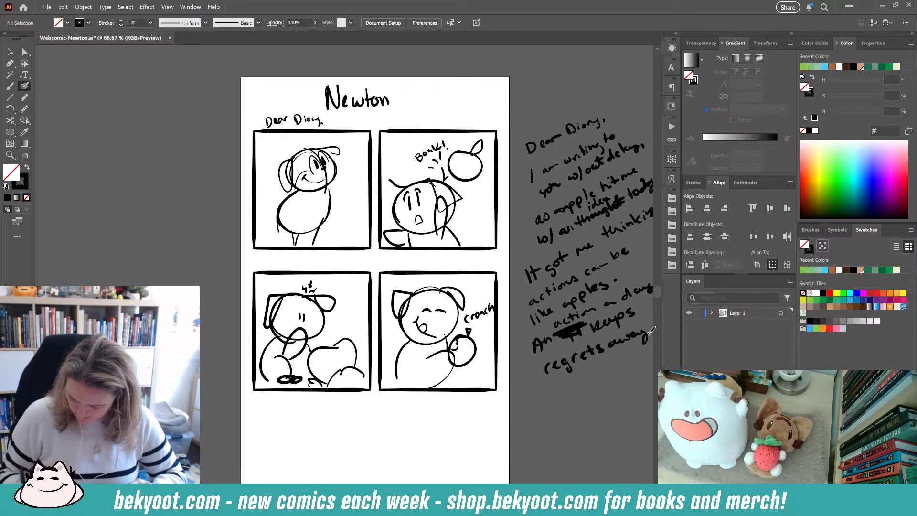
left_click(650, 328)
mouse_move(543, 399)
left_mouse_down()
mouse_move(546, 390)
mouse_move(578, 388)
mouse_move(634, 359)
left_mouse_up()
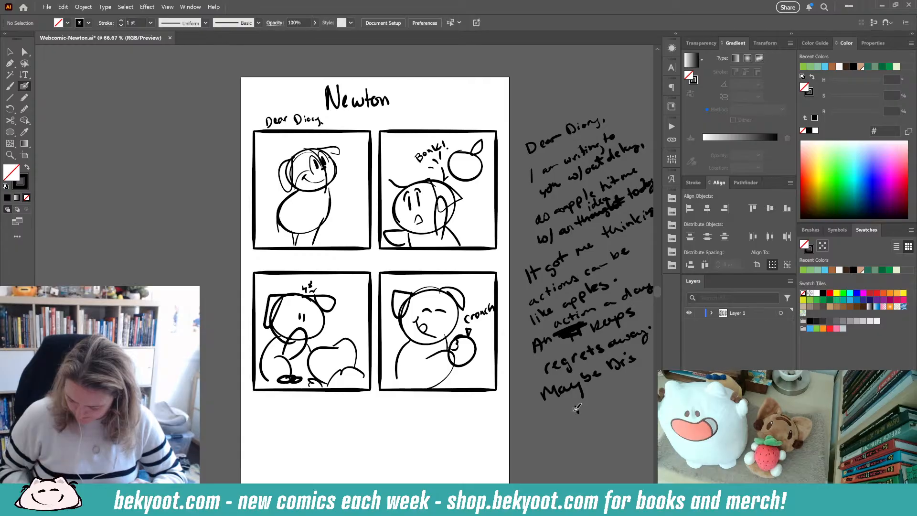
left_click_drag(573, 405, 603, 400)
- Sketch a fifth panel frame below the grid with a circle inside it
mouse_move(327, 483)
left_mouse_down()
mouse_move(326, 415)
mouse_move(423, 415)
left_mouse_up()
left_click_drag(425, 420, 443, 483)
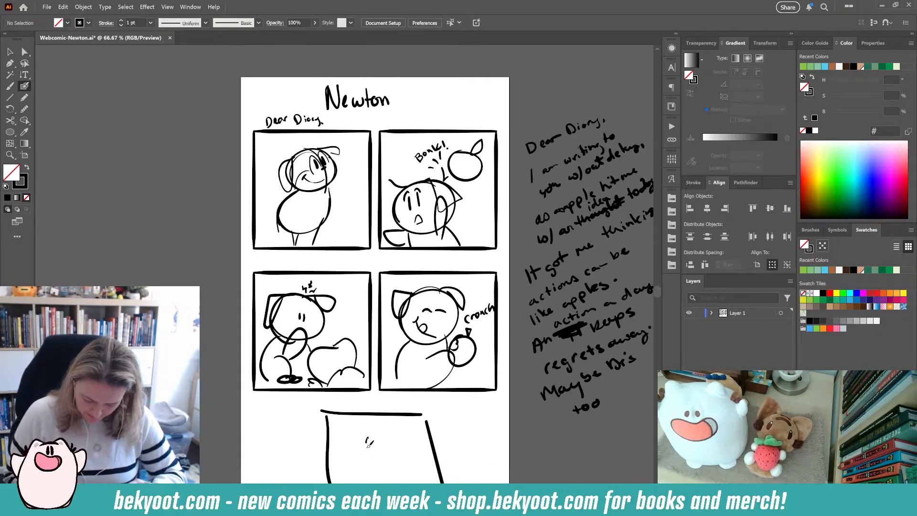
left_click_drag(367, 445, 388, 455)
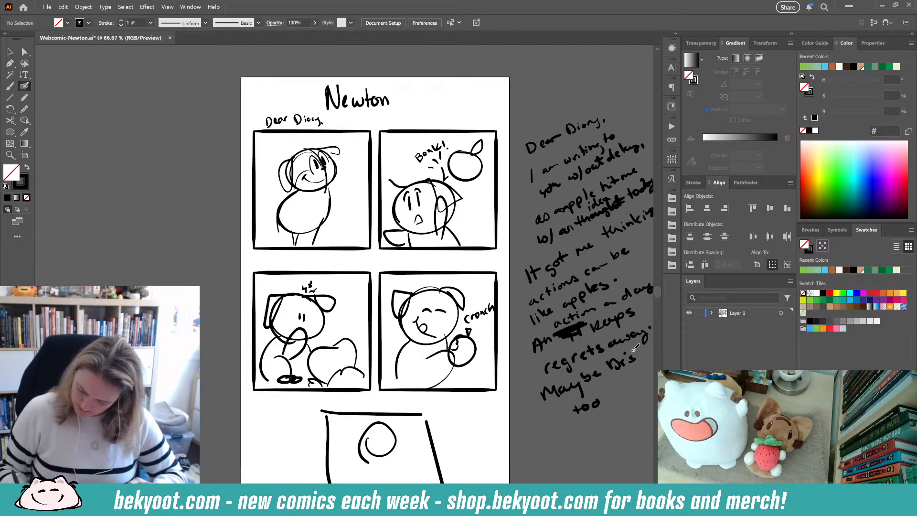
- Add a slash after "keeps" in the handwritten note
left_click_drag(648, 297, 643, 321)
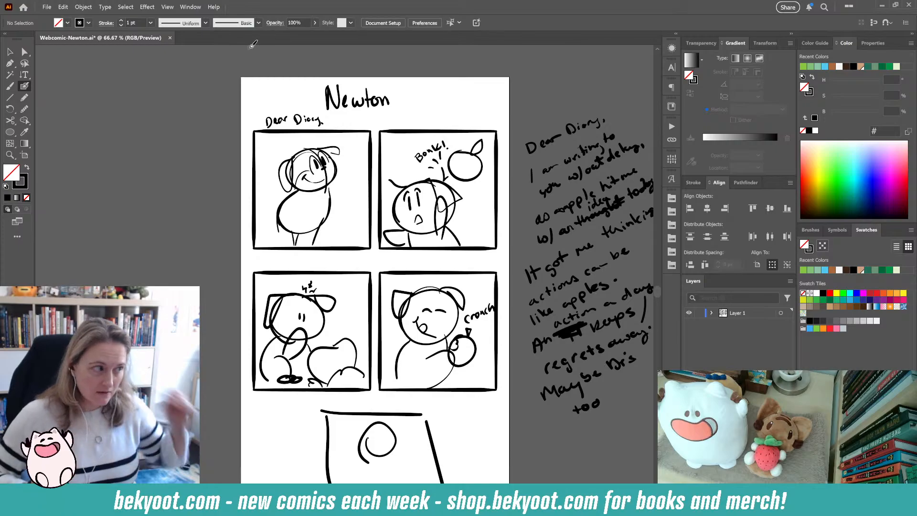
- Extend the artboard's bottom edge downward to a height of 2536 px
left_click_drag(438, 365, 416, 271)
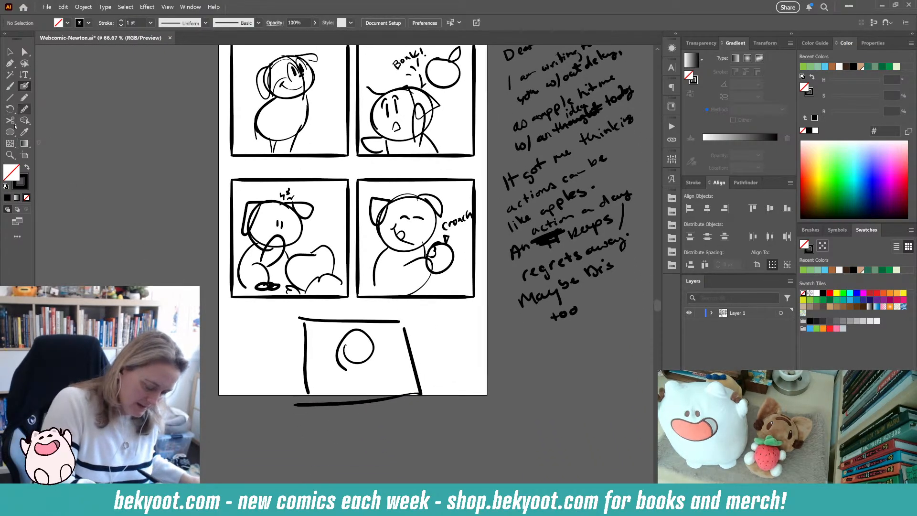
left_click(25, 155)
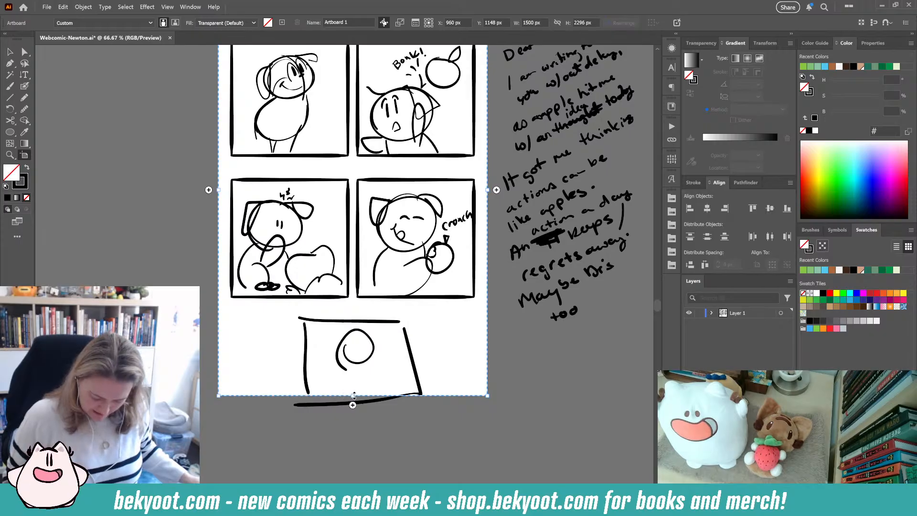
left_click_drag(353, 395, 352, 438)
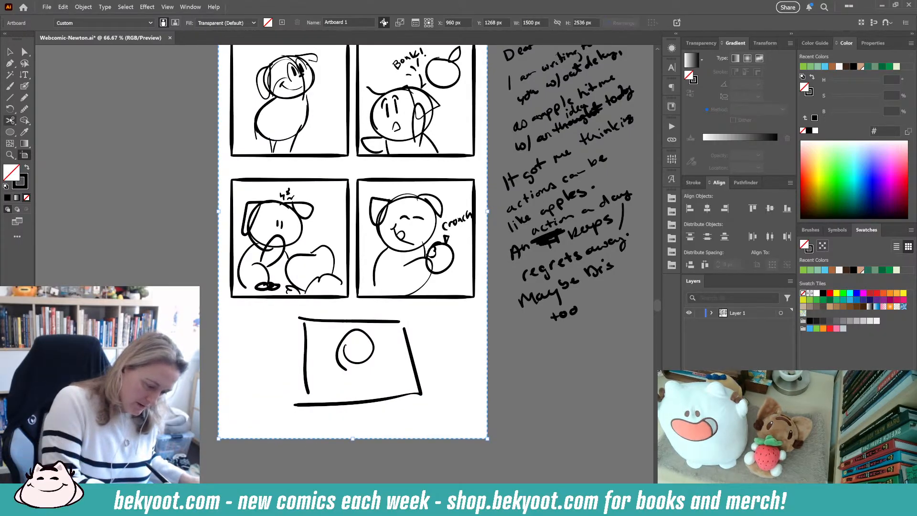
- Add the Artboard tool to the toolbar from the full tool list
left_click(17, 236)
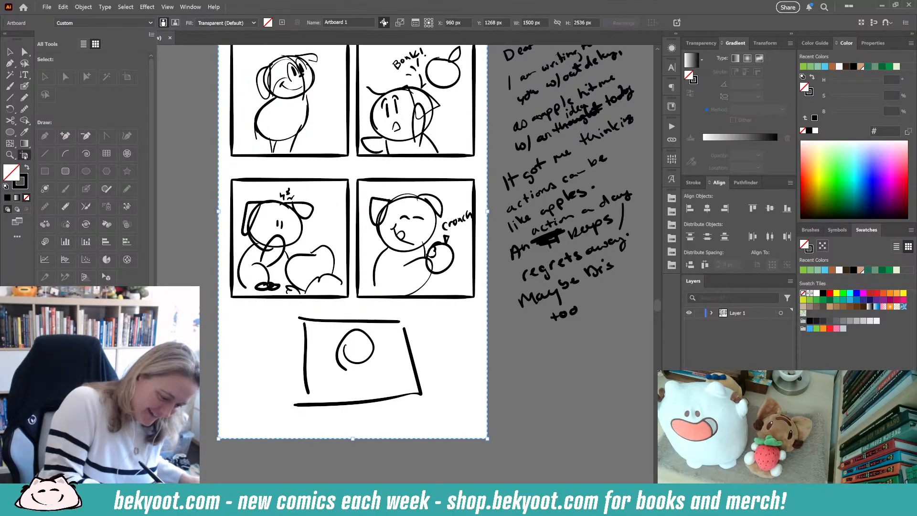
left_click_drag(23, 155, 10, 120)
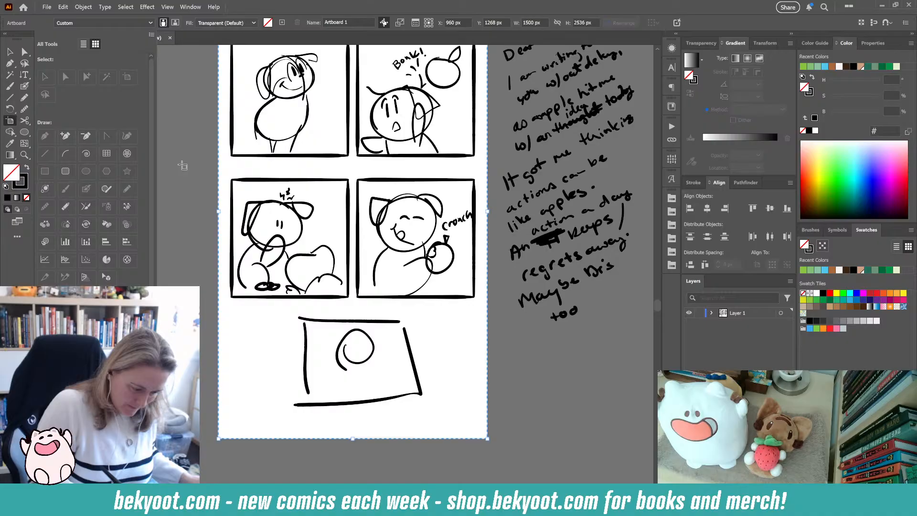
left_click(9, 51)
left_click(17, 236)
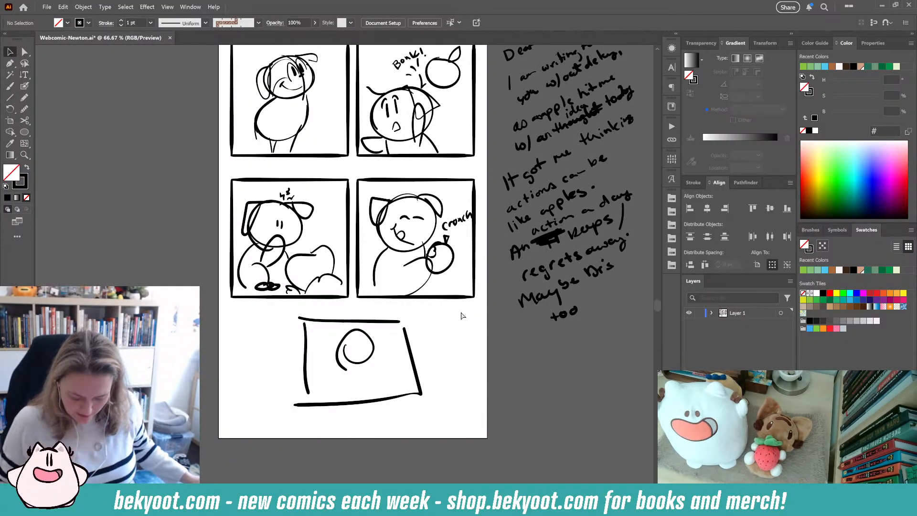
- Delete the sketched fifth panel and its circle
left_click_drag(285, 328, 418, 424)
key("Delete")
- Paste a copy of a panel frame and place it centred below the four panels
left_click(436, 298)
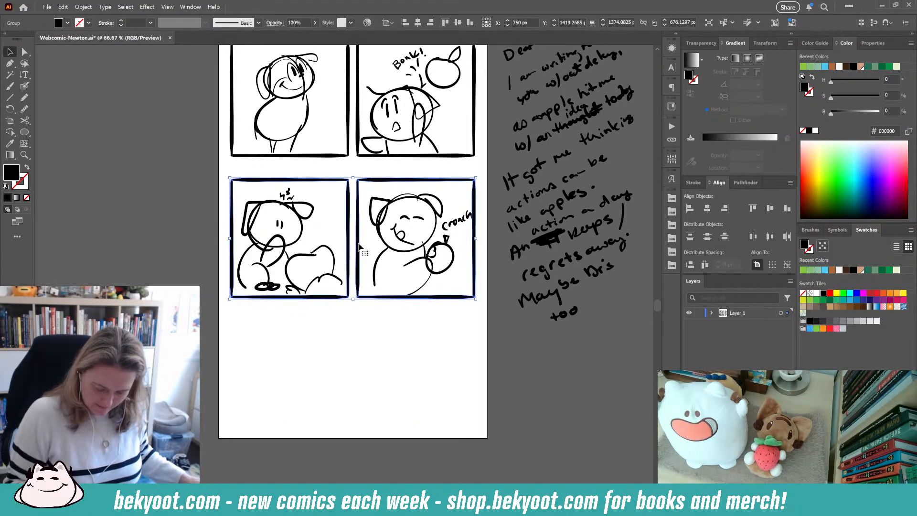
double_click(359, 249)
left_click(357, 187)
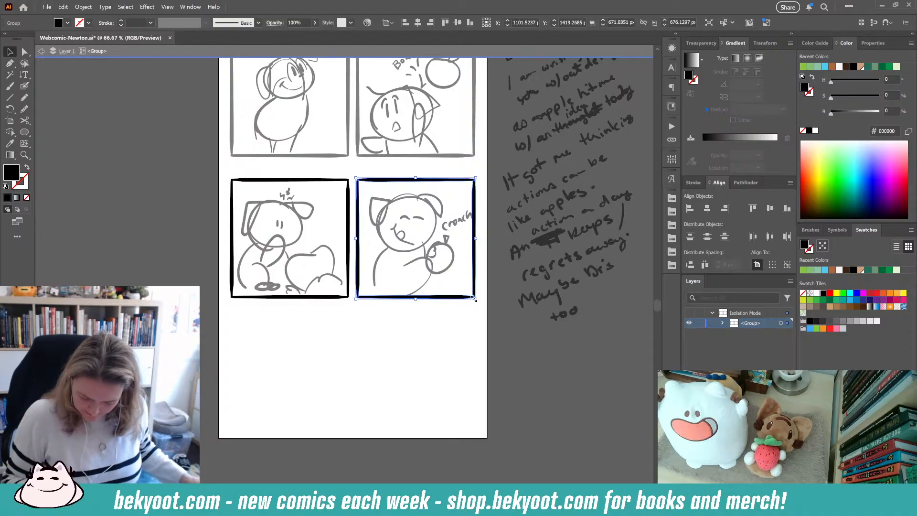
double_click(397, 357)
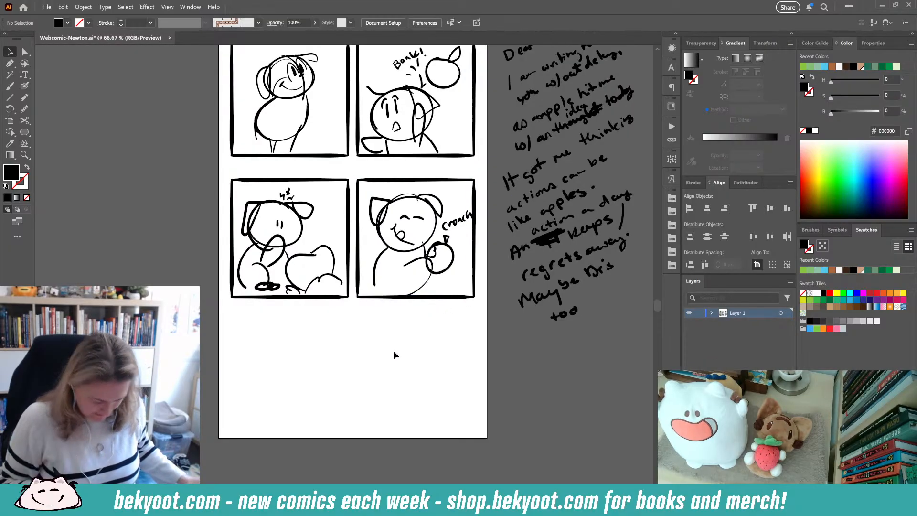
key("ctrl+v")
left_click_drag(403, 308, 404, 409)
- Extend the artboard's bottom edge to a height of about 2621 px
scroll(127, 240, "down", 3)
left_click(10, 120)
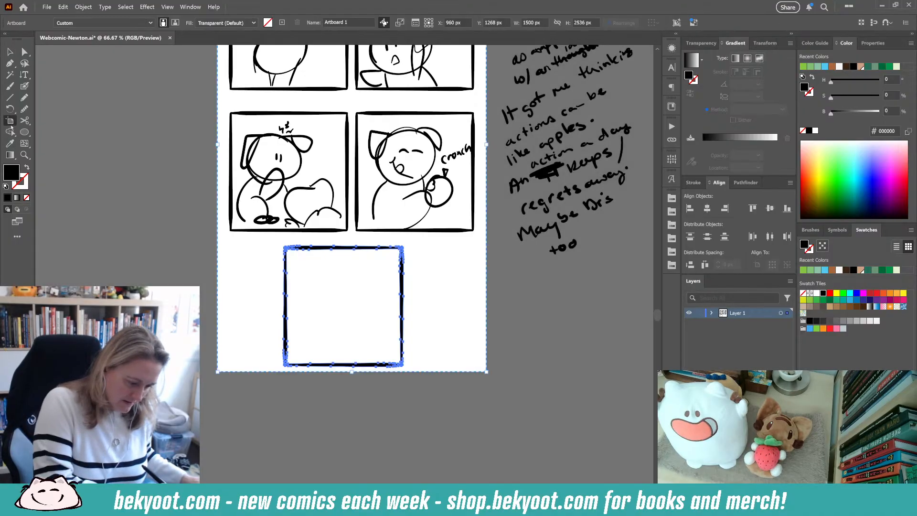
left_click_drag(352, 371, 352, 387)
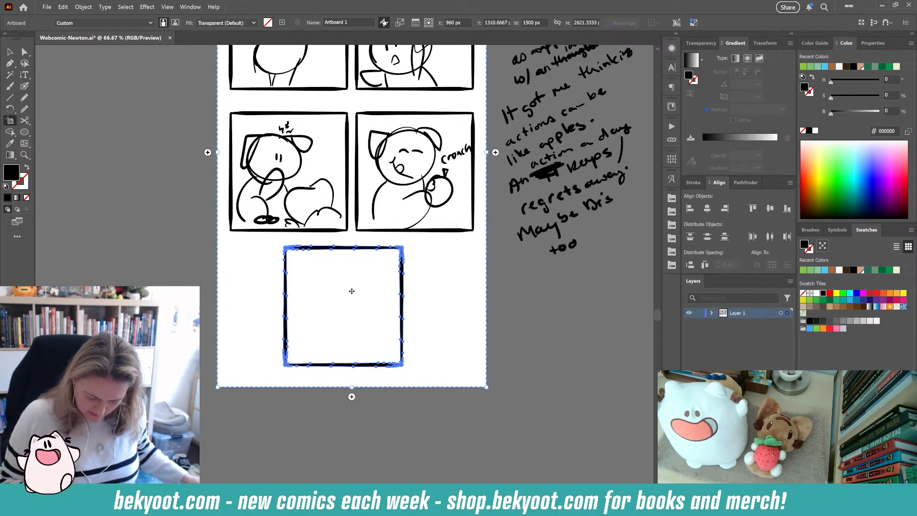
- Move the fifth panel frame to X 750 px so it is centred horizontally, nudging it slightly lower
left_click(13, 50)
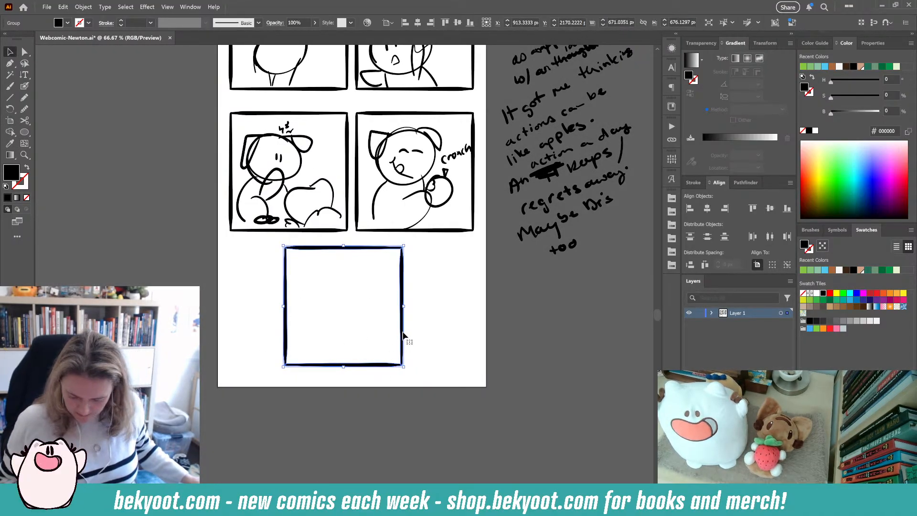
left_click_drag(403, 334, 423, 331)
scroll(442, 329, "up", 2)
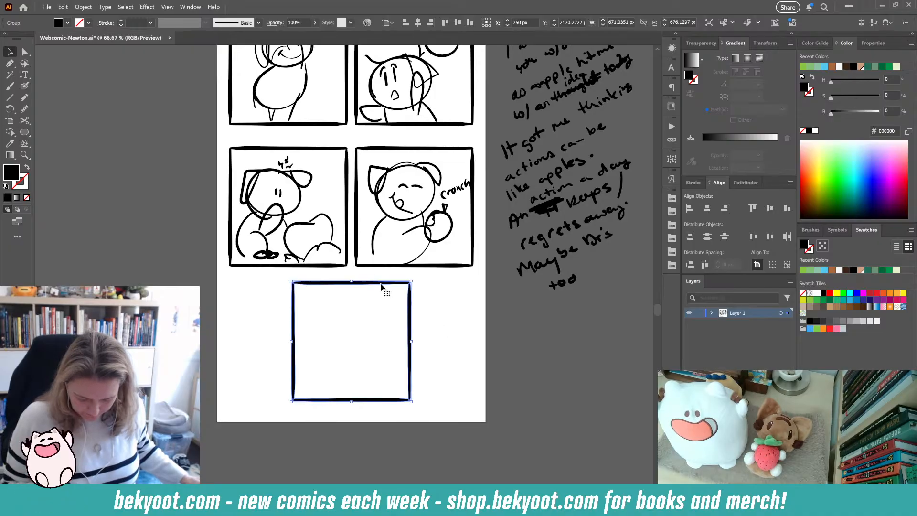
left_click_drag(380, 287, 381, 298)
left_click(436, 298)
- Extend the artboard's top edge upward to a height of about 2685 px
scroll(441, 304, "up", 1)
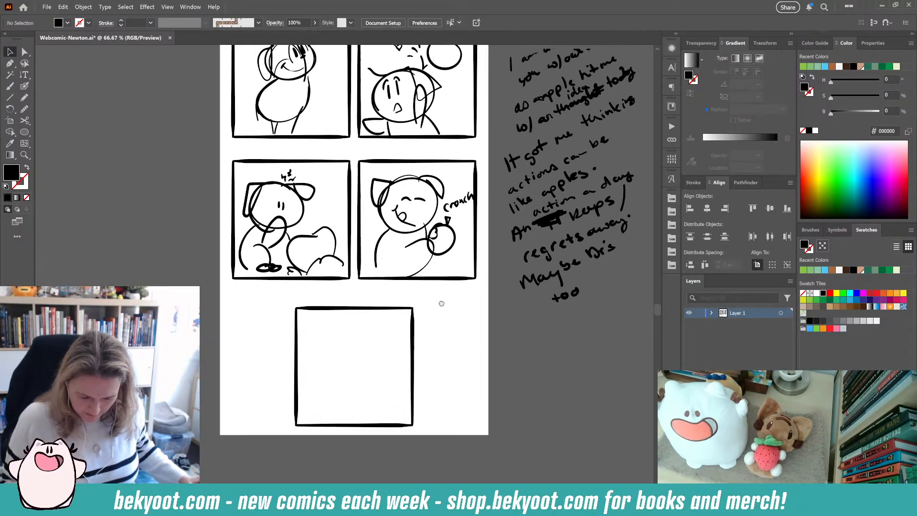
scroll(441, 303, "up", 2)
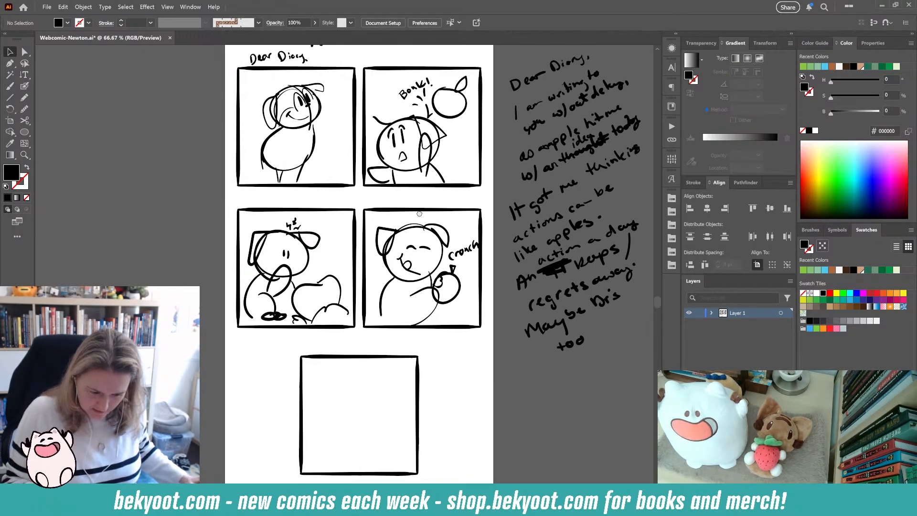
scroll(419, 213, "up", 4)
left_click(10, 121)
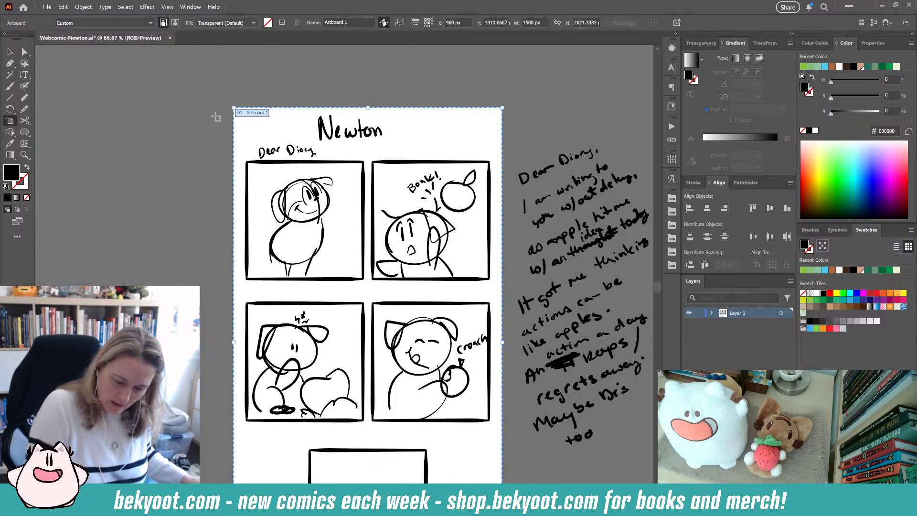
left_click_drag(367, 107, 367, 96)
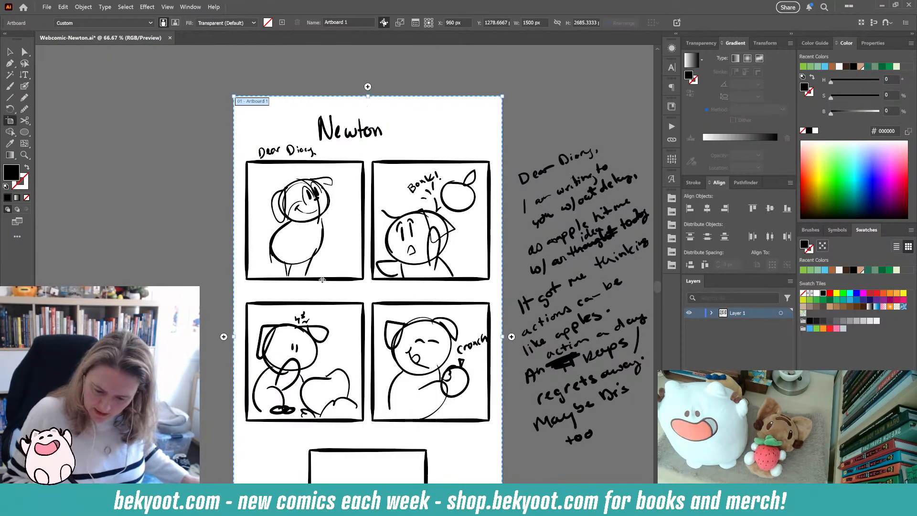
- Move the Newton title slightly up and to the right above the panels
left_click(10, 52)
left_click_drag(319, 125, 337, 111)
left_click(321, 134)
left_click_drag(249, 139, 334, 164)
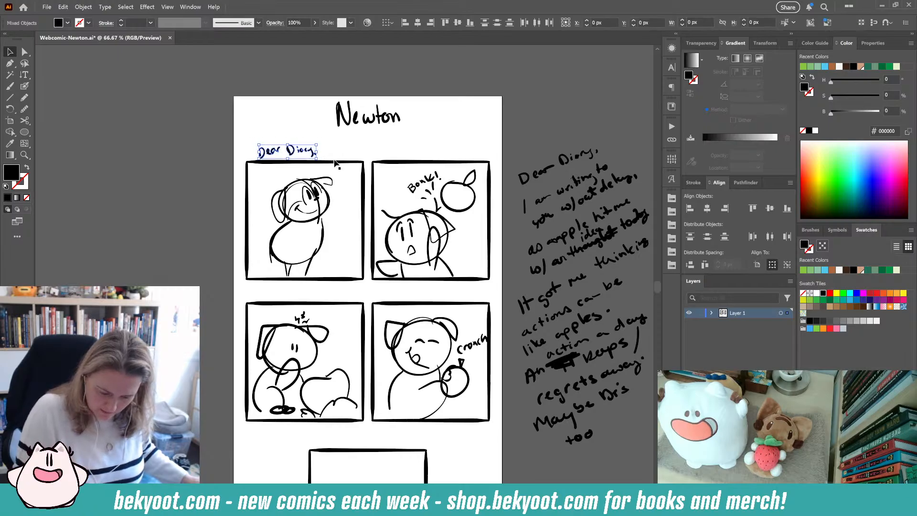
left_click(189, 250)
left_click_drag(235, 138, 502, 291)
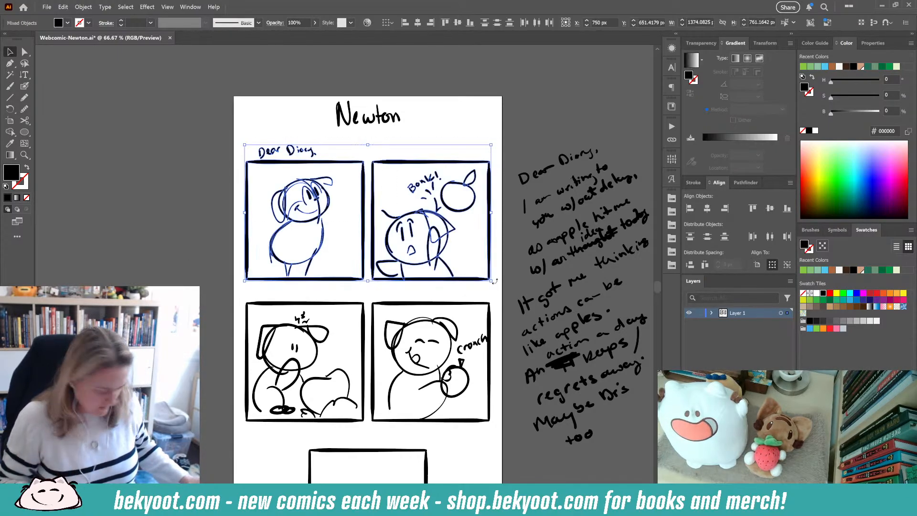
mouse_move(220, 297)
left_mouse_down()
mouse_move(473, 436)
mouse_move(408, 271)
left_mouse_up()
left_click(435, 427)
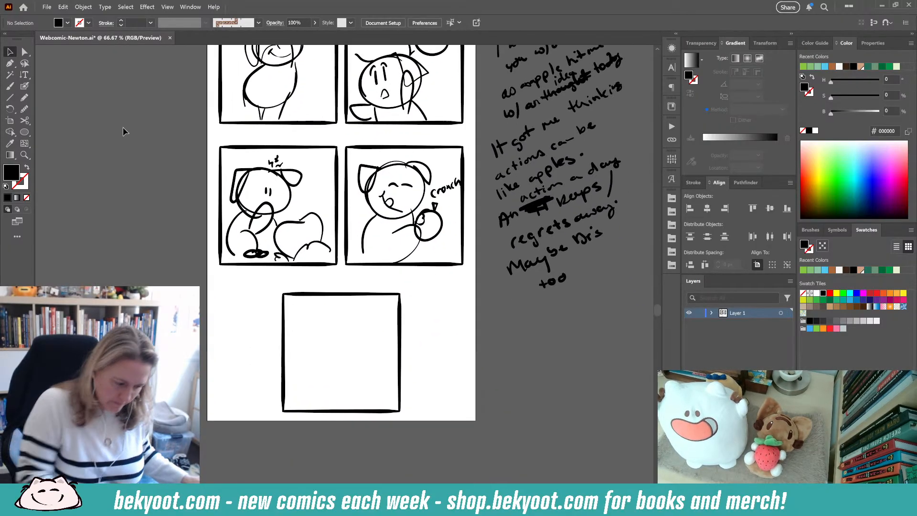
- Sketch the walking character in the centre of the fifth panel with the brush
left_click(25, 87)
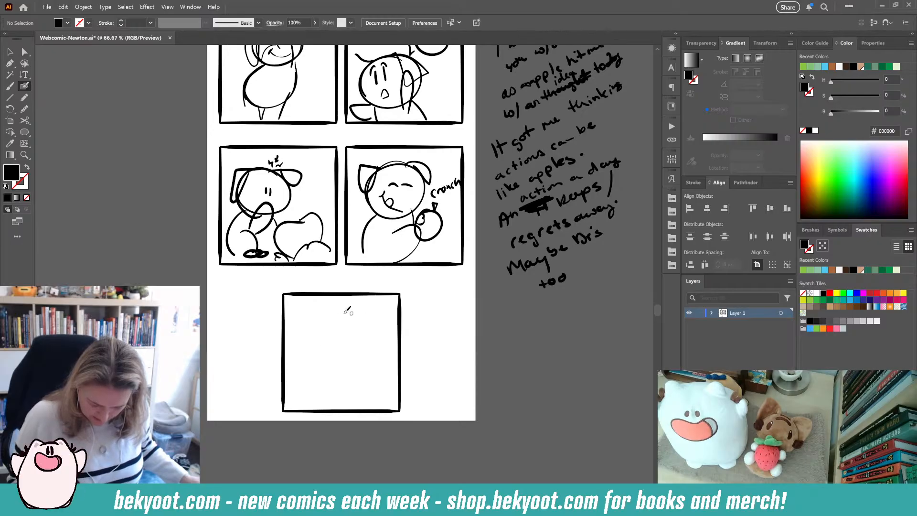
mouse_move(347, 311)
left_mouse_down()
mouse_move(355, 336)
mouse_move(333, 346)
mouse_move(345, 328)
mouse_move(323, 337)
mouse_move(349, 327)
mouse_move(347, 342)
mouse_move(330, 341)
mouse_move(342, 327)
mouse_move(353, 338)
mouse_move(342, 342)
mouse_move(341, 327)
mouse_move(356, 320)
mouse_move(353, 332)
mouse_move(318, 331)
mouse_move(327, 369)
mouse_move(347, 359)
mouse_move(322, 361)
mouse_move(325, 378)
mouse_move(323, 363)
mouse_move(344, 373)
left_mouse_up()
key("ctrl+z")
key("ctrl+z")
key("ctrl+z")
key("ctrl+z")
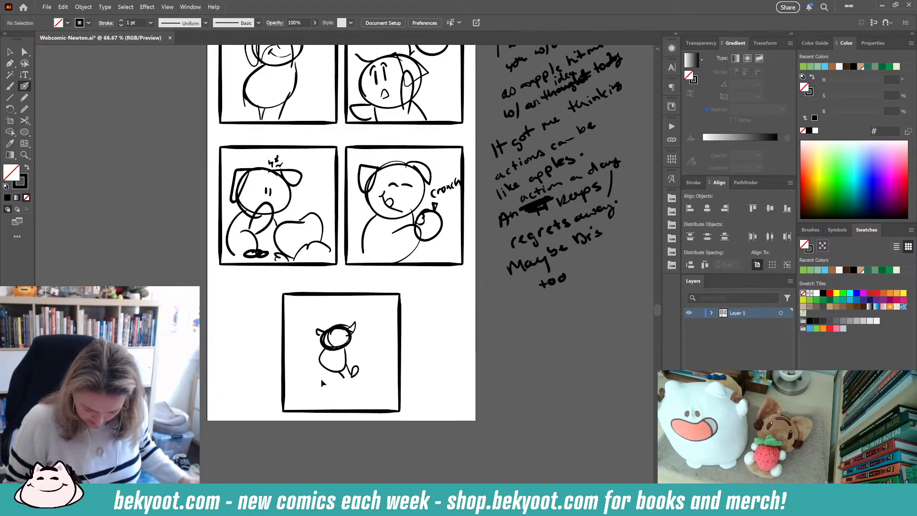
mouse_move(341, 332)
left_mouse_down()
mouse_move(333, 371)
mouse_move(323, 369)
left_mouse_up()
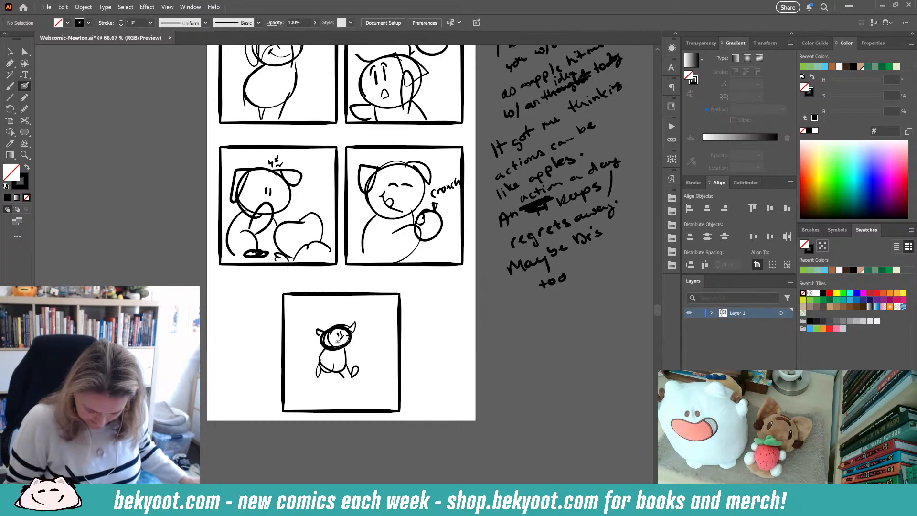
mouse_move(333, 337)
left_mouse_down()
mouse_move(342, 336)
mouse_move(340, 362)
left_mouse_up()
- Sketch a ground line, falling leaves and clouds around the character in the fifth panel
left_click_drag(286, 378, 314, 376)
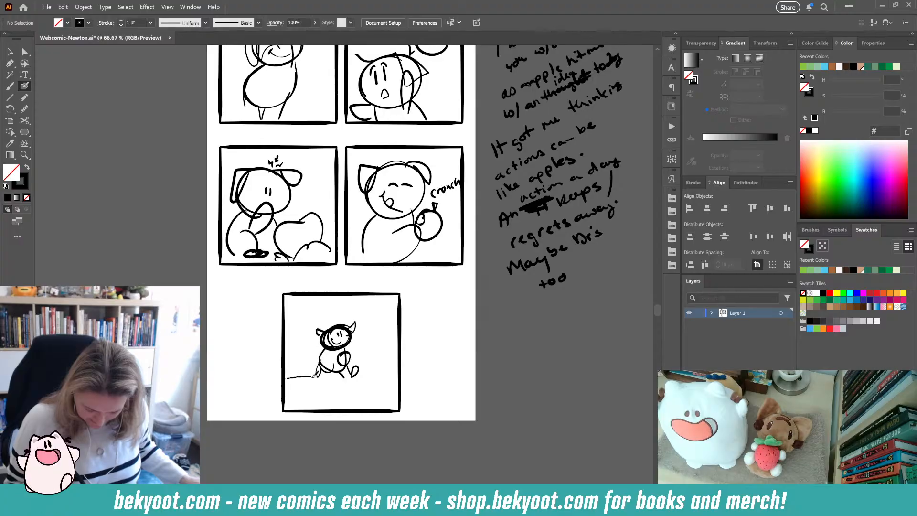
key("ctrl+z")
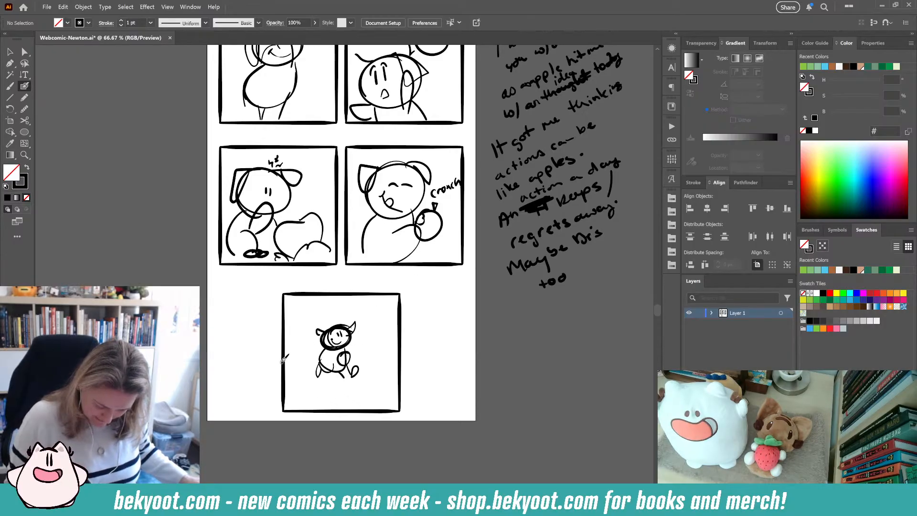
left_click_drag(289, 351, 388, 381)
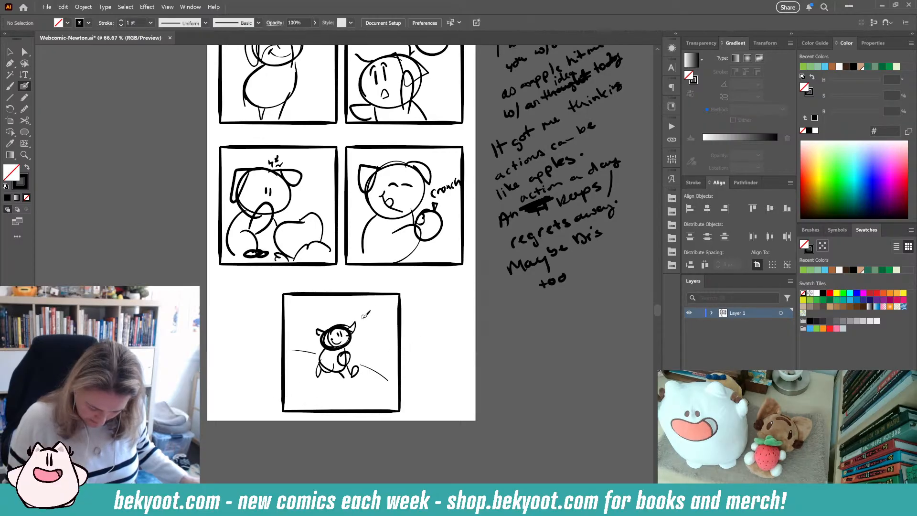
left_click_drag(368, 306, 373, 336)
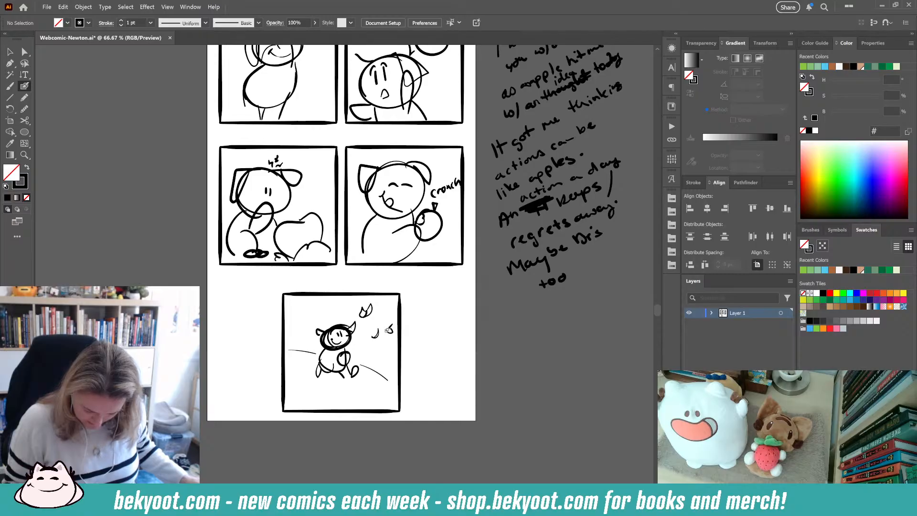
mouse_move(282, 338)
left_mouse_down()
mouse_move(296, 331)
mouse_move(304, 362)
left_mouse_up()
mouse_move(369, 362)
left_mouse_down()
mouse_move(382, 352)
mouse_move(395, 362)
left_mouse_up()
mouse_move(333, 410)
left_mouse_down()
mouse_move(337, 399)
mouse_move(363, 395)
mouse_move(380, 412)
left_mouse_up()
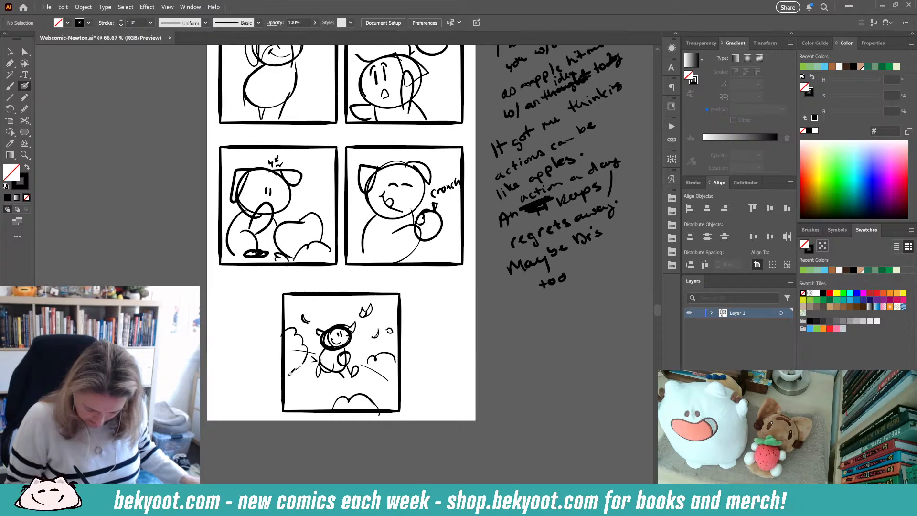
mouse_move(289, 373)
left_mouse_down()
mouse_move(394, 381)
mouse_move(319, 371)
left_mouse_up()
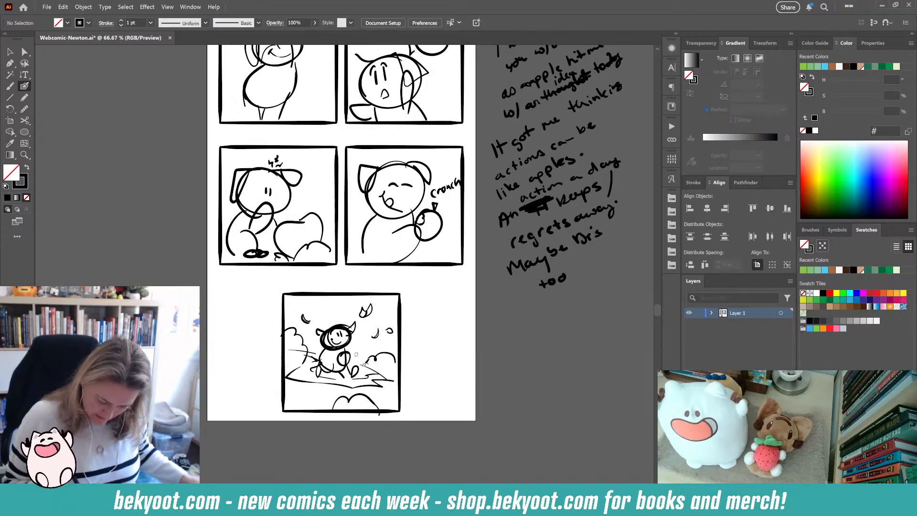
left_click_drag(354, 363, 345, 355)
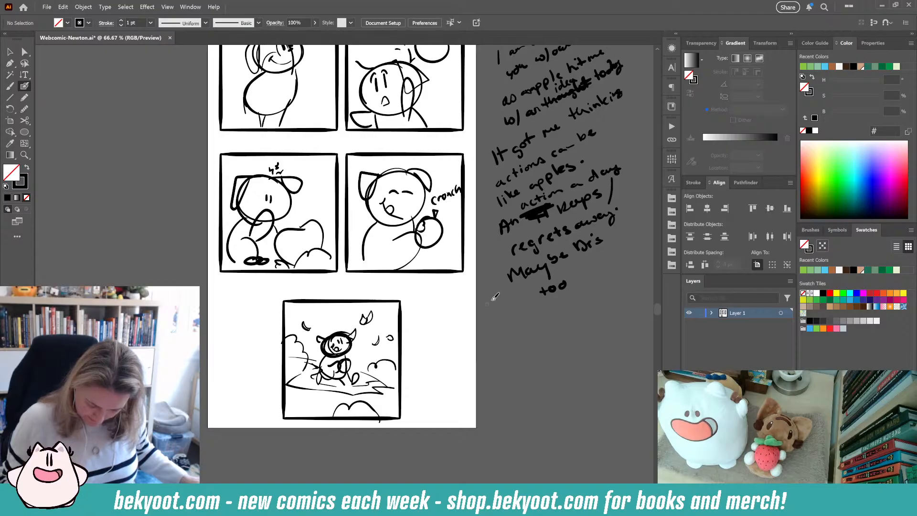
- Extend the artboard's bottom edge to a height of about 2779 px
left_click(10, 52)
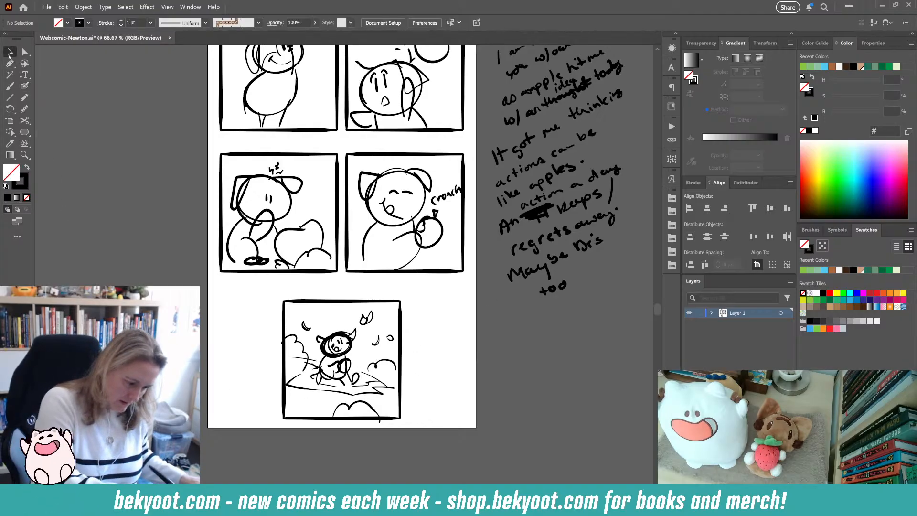
key("shift+o")
left_click_drag(342, 428, 342, 440)
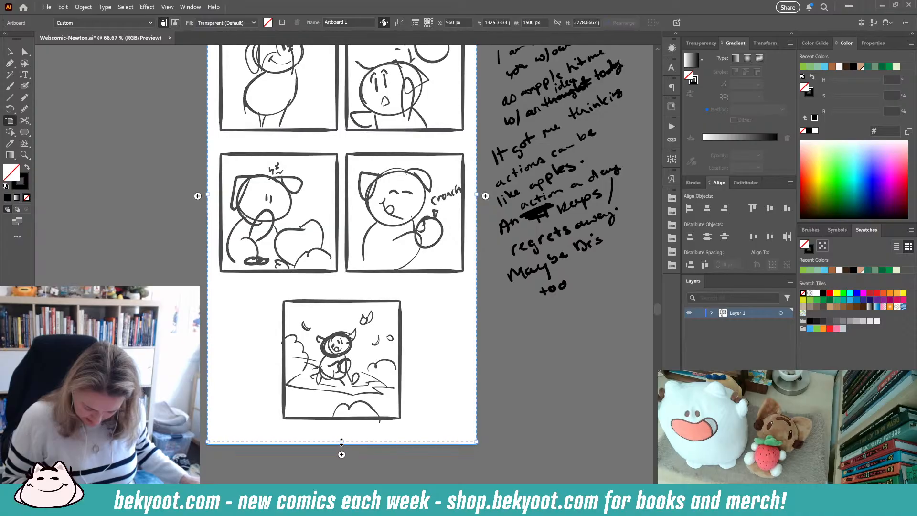
key("v")
- Reposition the panels to widen the gap between the top and second rows
scroll(344, 284, "up", 4)
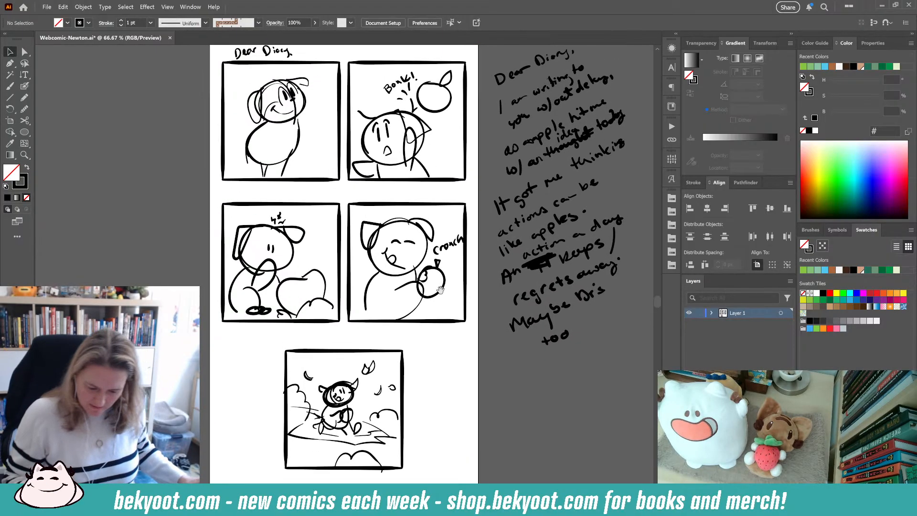
left_click_drag(193, 93, 440, 231)
left_click(399, 360)
left_click_drag(400, 359, 396, 323)
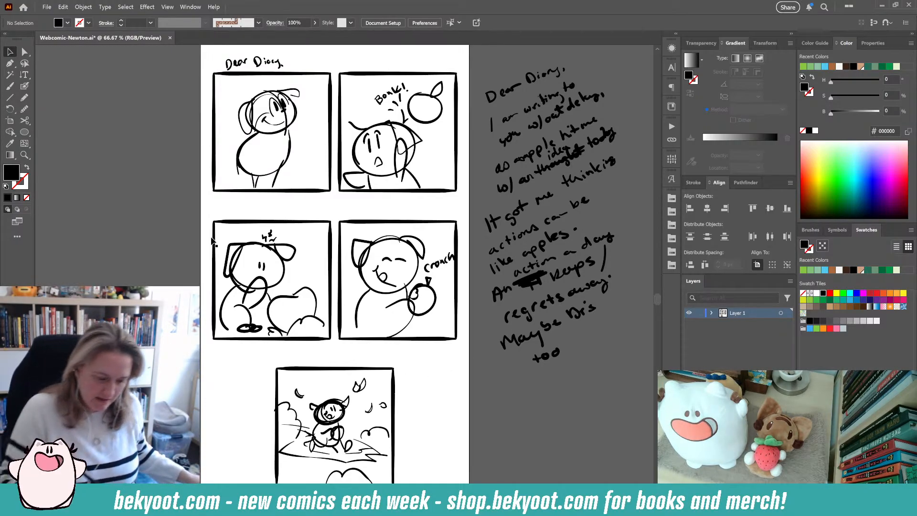
- Select all the handwritten diary text strokes and group them
scroll(287, 191, "up", 2)
scroll(346, 212, "right", 3)
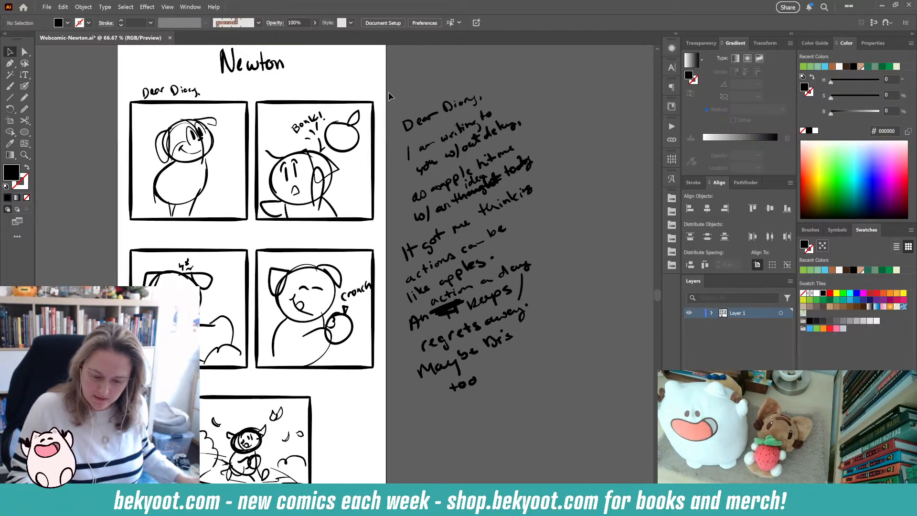
left_click_drag(535, 355, 553, 419)
key("ctrl+g")
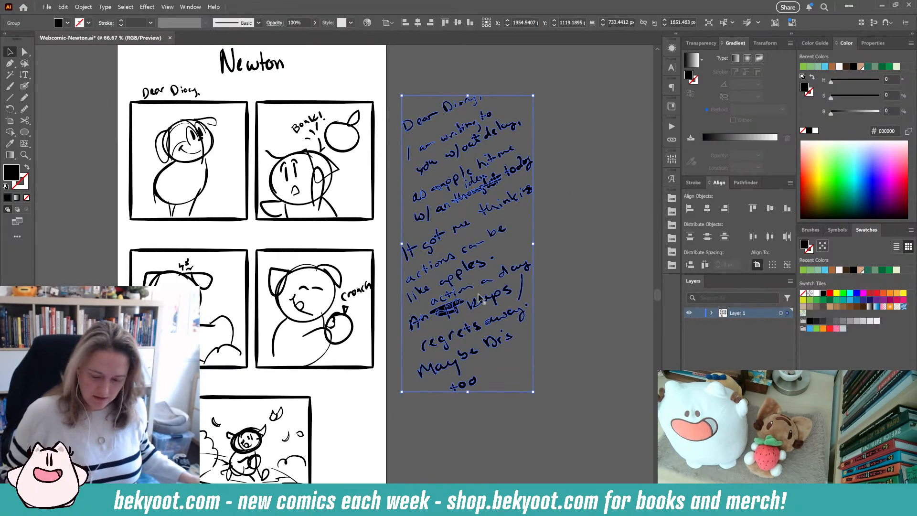
- Move the grouped diary text off the artboard to its upper left
left_click(318, 263, "shift")
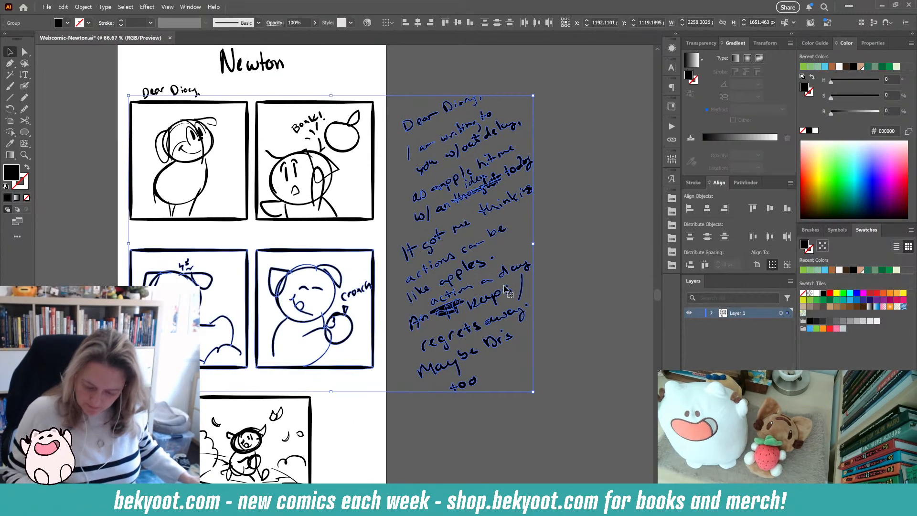
left_click_drag(454, 282, 52, 174)
left_click_drag(279, 298, 481, 314)
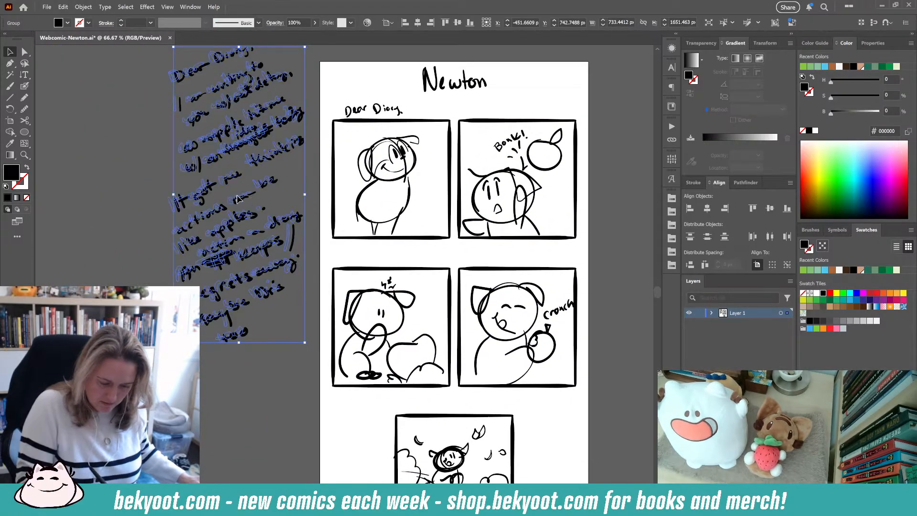
left_click(265, 283)
left_click_drag(266, 283, 180, 482)
left_click_drag(123, 468, 199, 221)
left_click(420, 381)
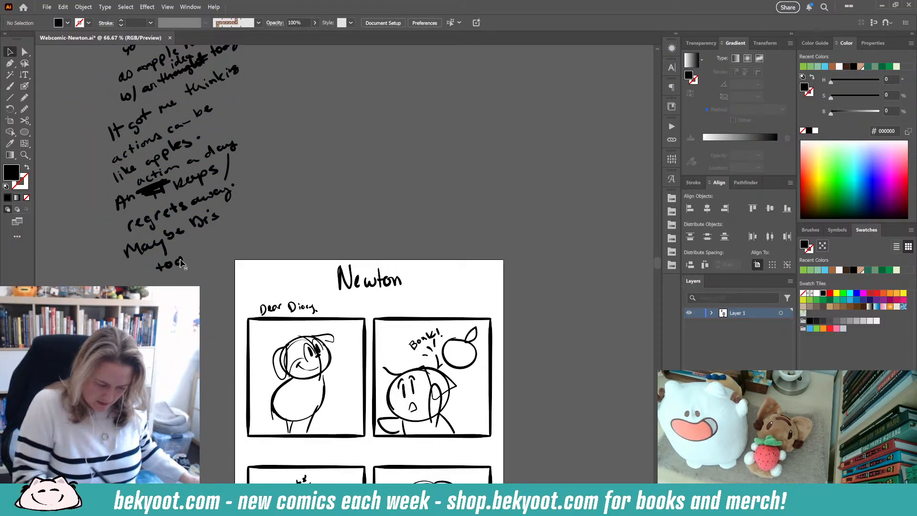
left_click_drag(180, 262, 178, 213)
left_click(462, 376)
left_click_drag(461, 375, 439, 201)
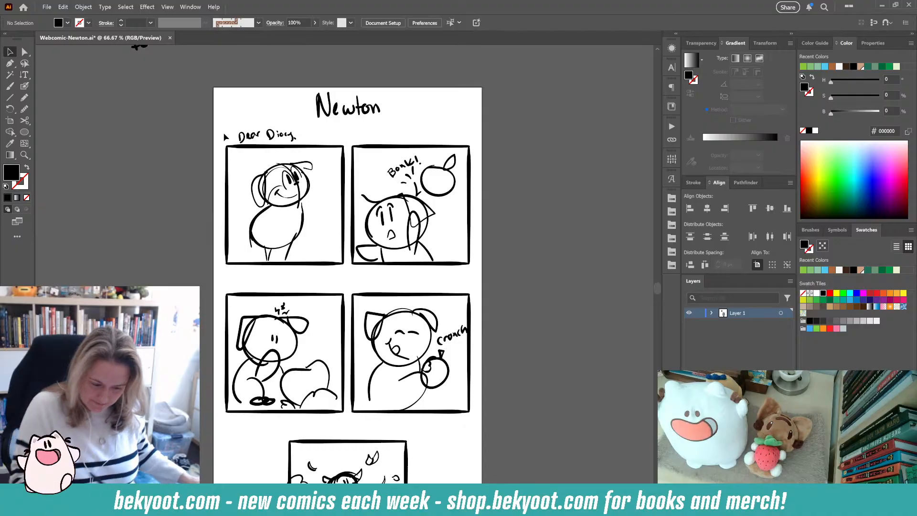
- Set the title, Dear Diary lettering and top row of panels to 30% opacity
left_click_drag(196, 89, 515, 279)
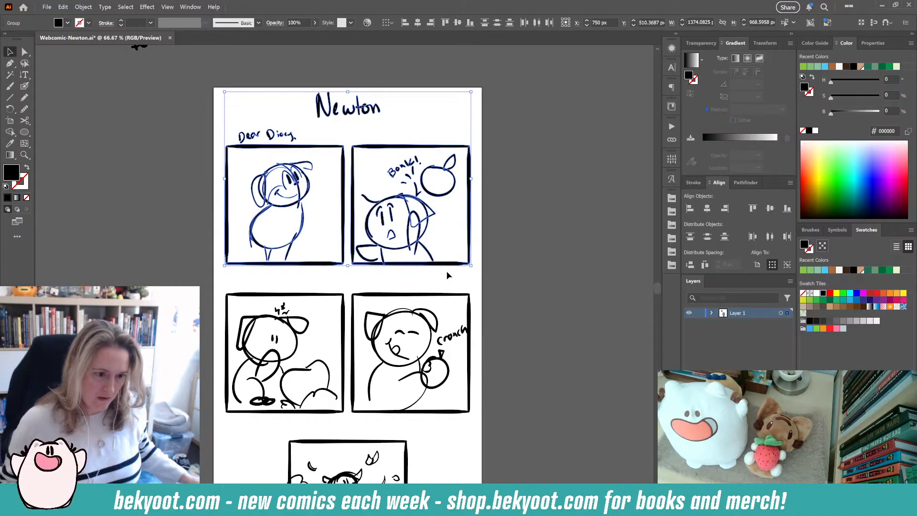
key("ctrl+shift+F10")
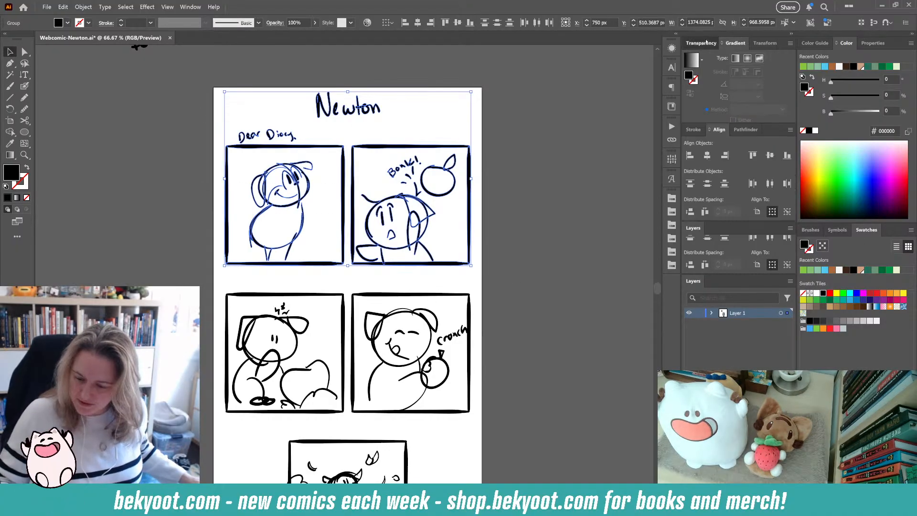
type("30")
key("Return")
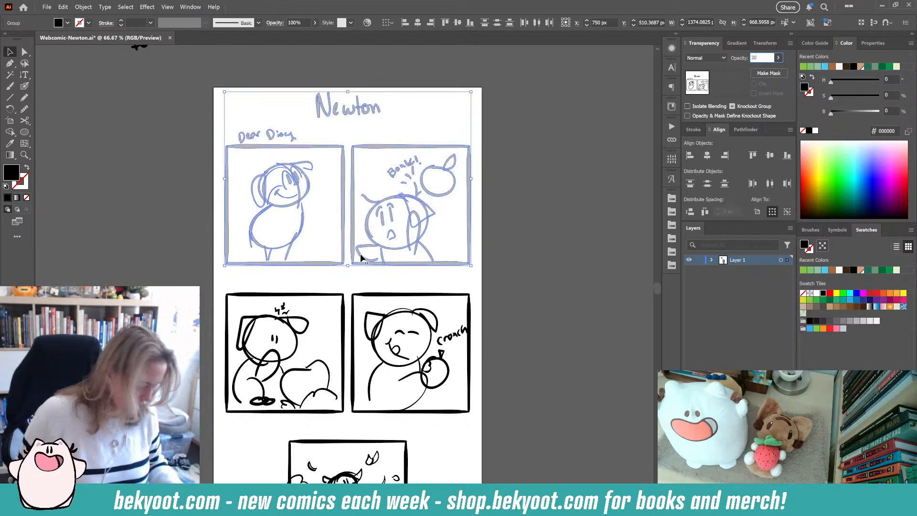
- Set the second row of panels and the fifth panel to 30% opacity
left_click(521, 256)
scroll(507, 268, "down", 3)
left_click_drag(220, 184, 511, 474)
key("ctrl+shift+a")
left_click_drag(277, 334, 428, 478)
left_click(548, 329)
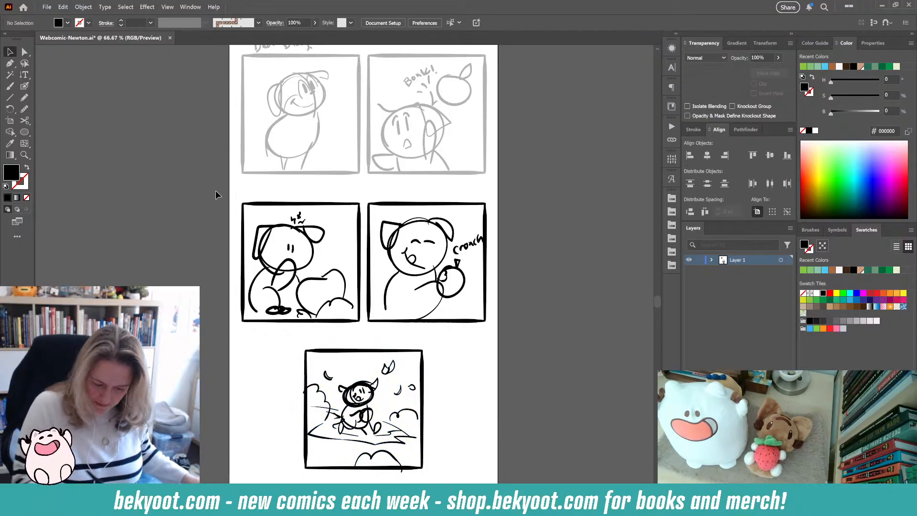
left_click_drag(218, 185, 538, 450)
left_click(761, 57)
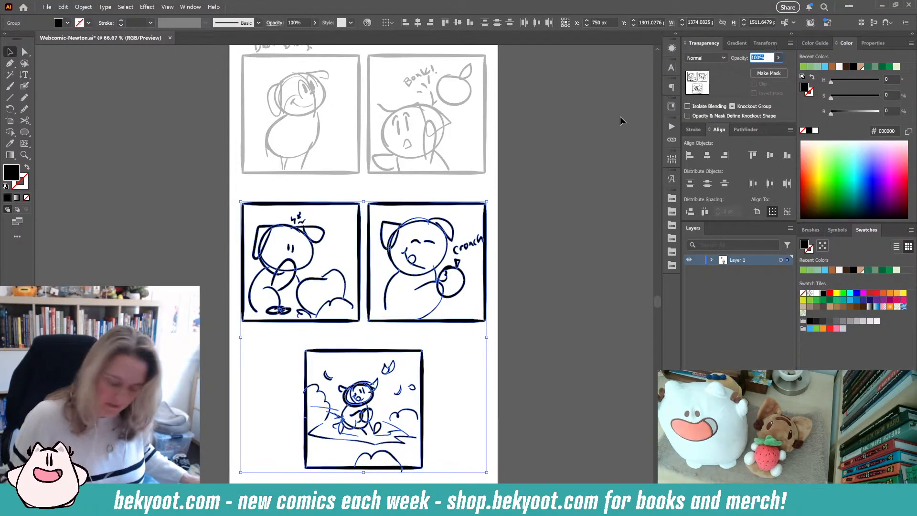
type("30")
key("Return")
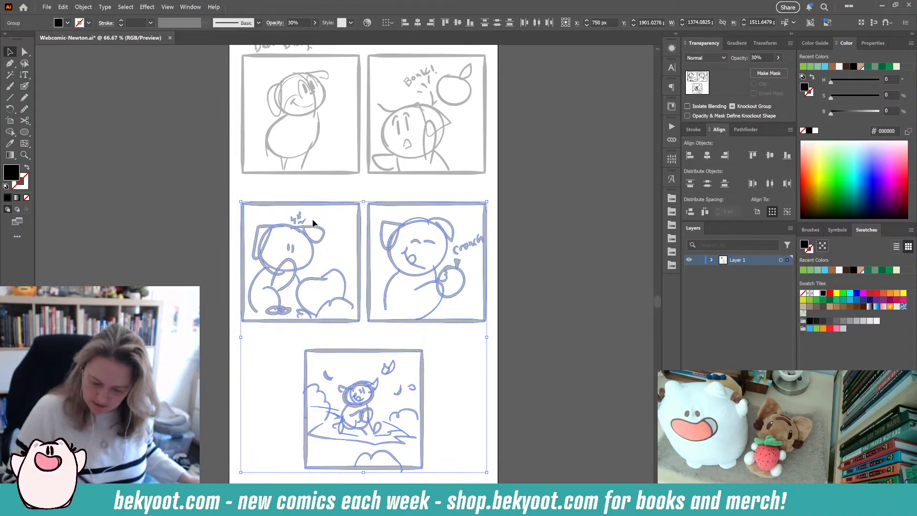
- Add a new layer above the locked sketch layer for the lettering
left_click(532, 166)
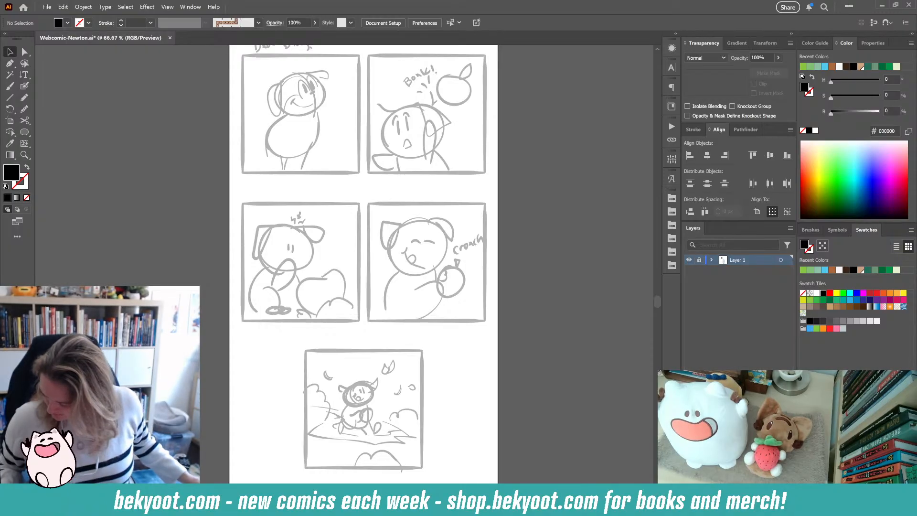
key("ctrl+l")
left_click_drag(454, 91, 434, 219)
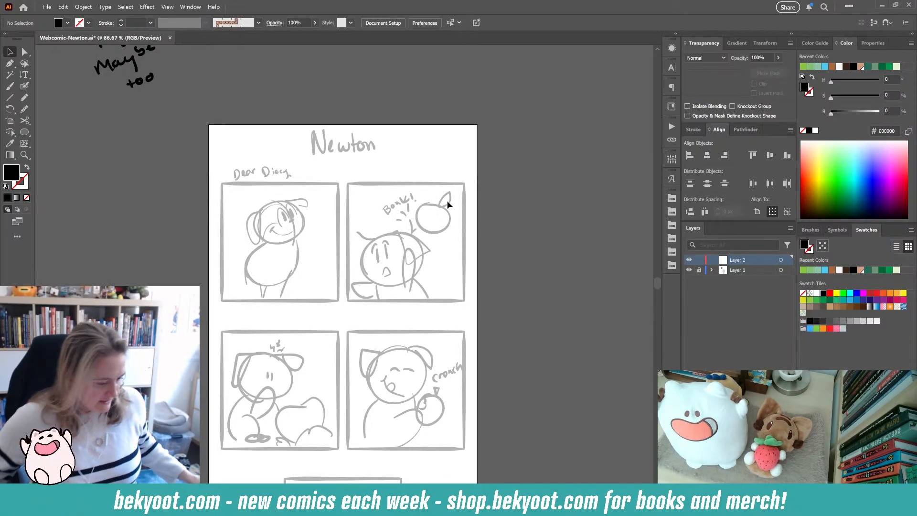
- Type the title "Newton" above the panels and enlarge it to 96 pt
left_click(24, 74)
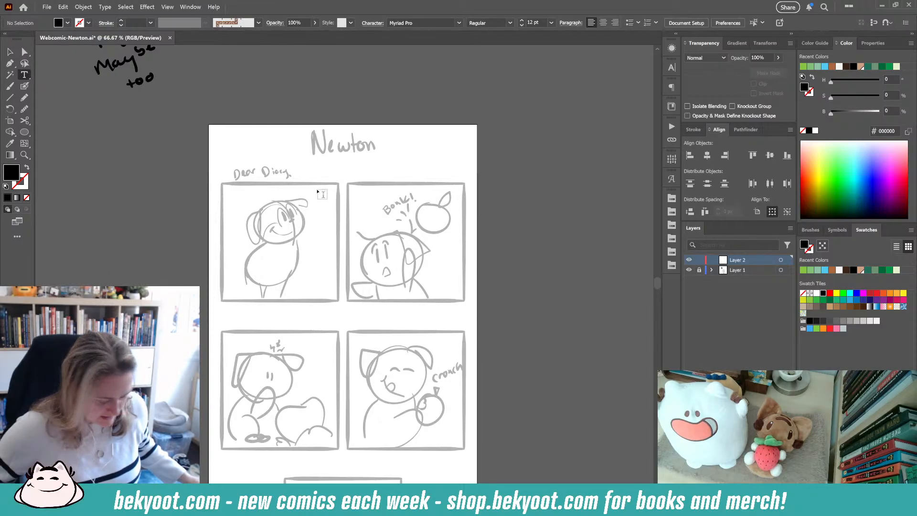
left_click(294, 143)
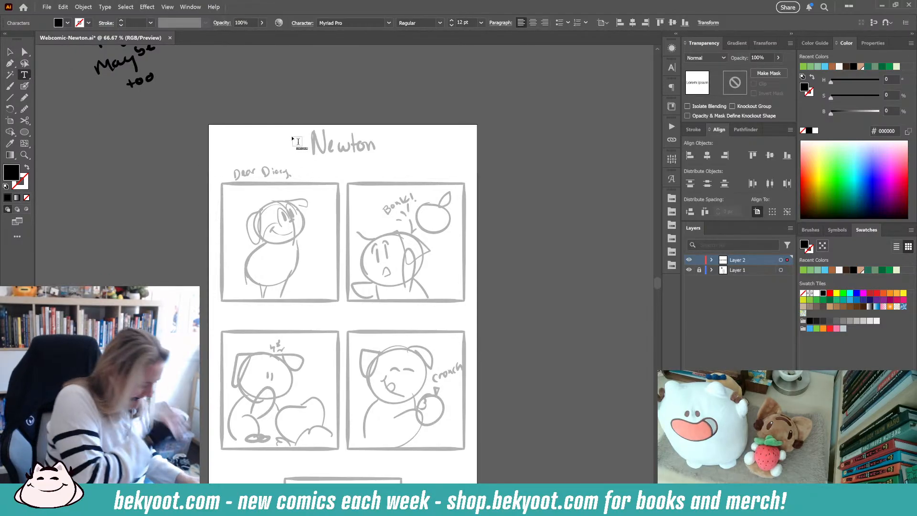
type("N")
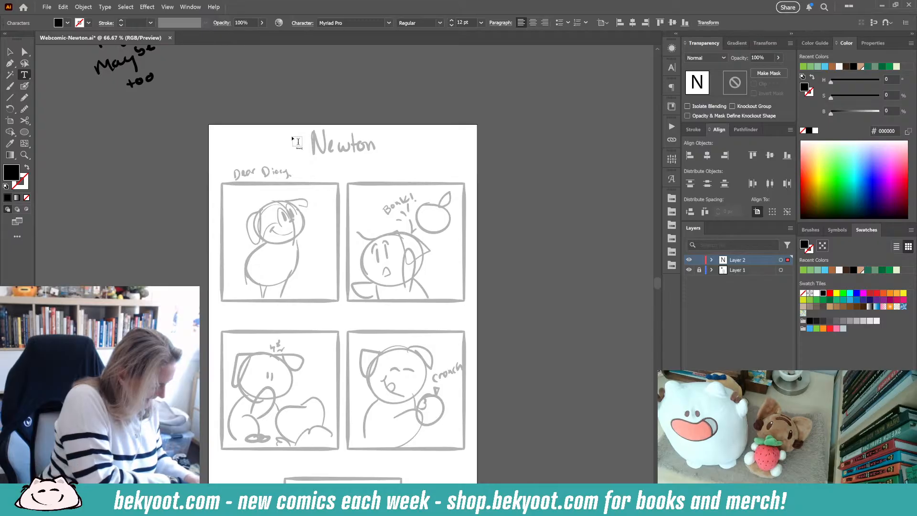
key("ctrl+a")
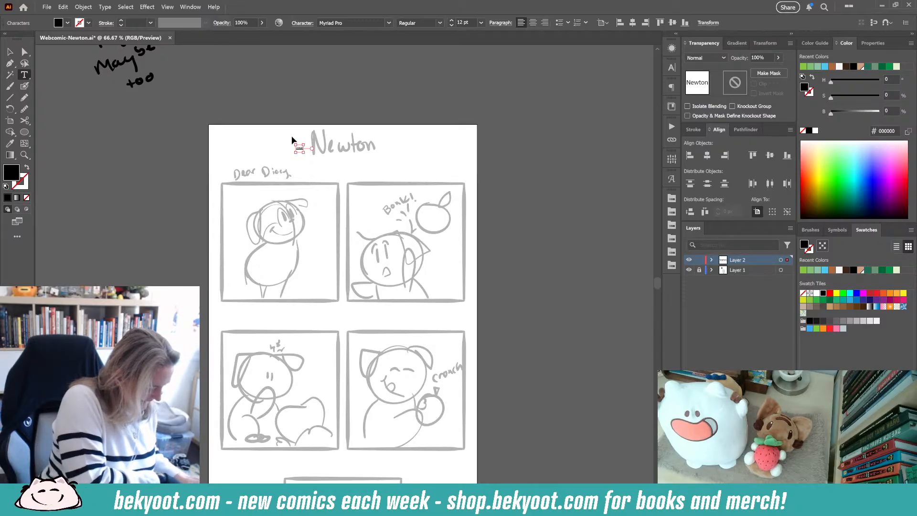
key("ctrl+shift+period")
key("ctrl+shift+period")
key("ctrl+shift+period")
key("ctrl+shift+period")
key("ctrl+shift+period")
key("ctrl+shift+period")
key("ctrl+shift+period")
key("ctrl+shift+period")
key("ctrl+shift+period")
key("ctrl+shift+period")
key("ctrl+shift+period")
key("ctrl+shift+period")
key("ctrl+shift+period")
key("ctrl+shift+period")
key("ctrl+shift+period")
key("ctrl+shift+period")
key("ctrl+shift+period")
key("ctrl+shift+period")
key("ctrl+shift+period")
key("ctrl+shift+period")
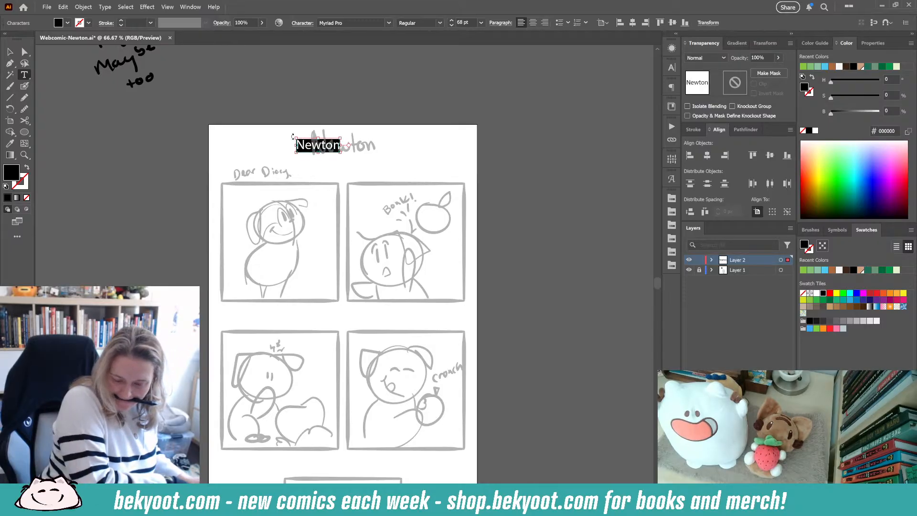
- Change the title's font to KG Second Chances Solid from the favourite fonts
left_click(390, 23)
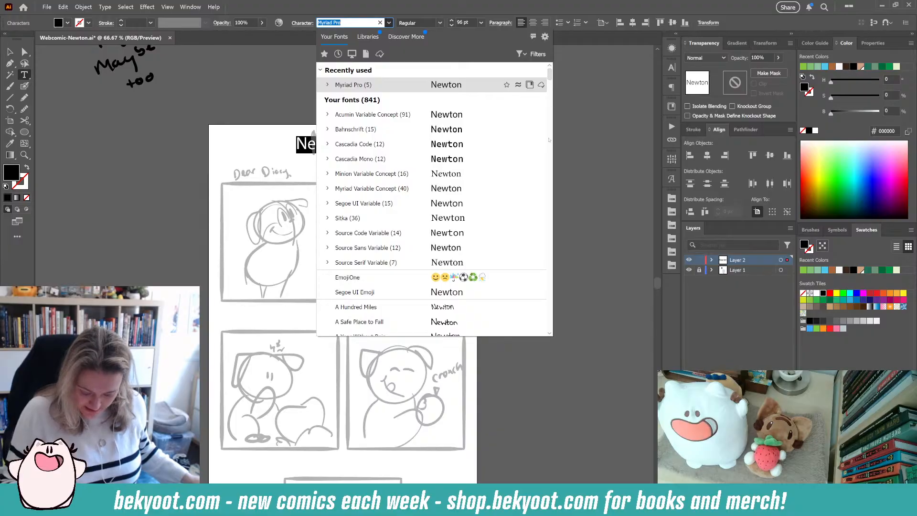
scroll(396, 71, "down", 20)
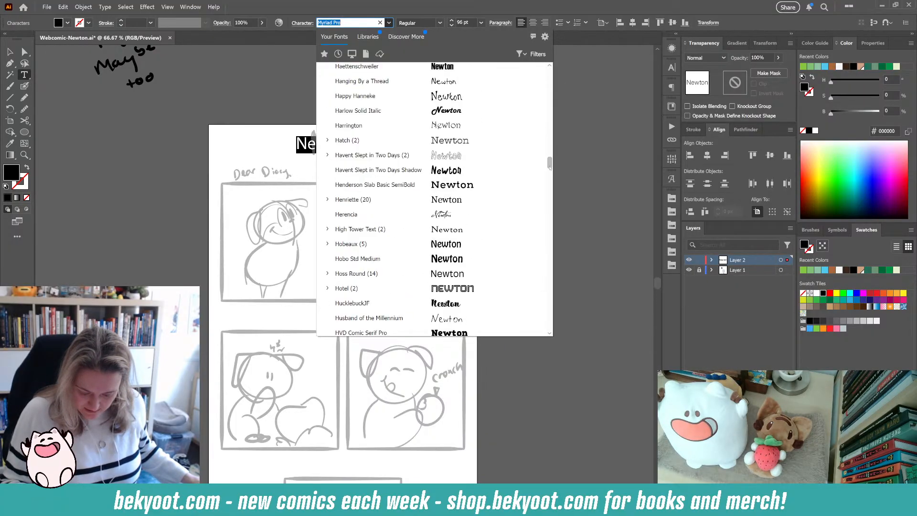
left_click(324, 53)
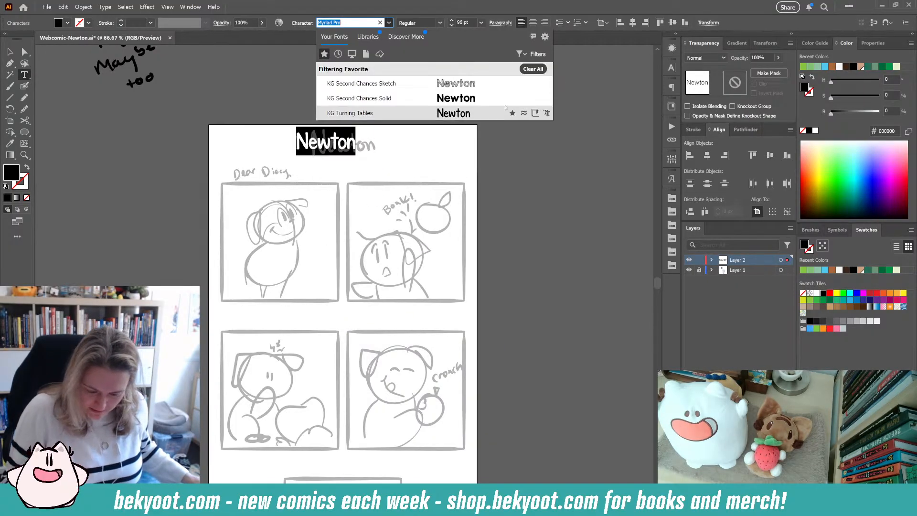
left_click(359, 98)
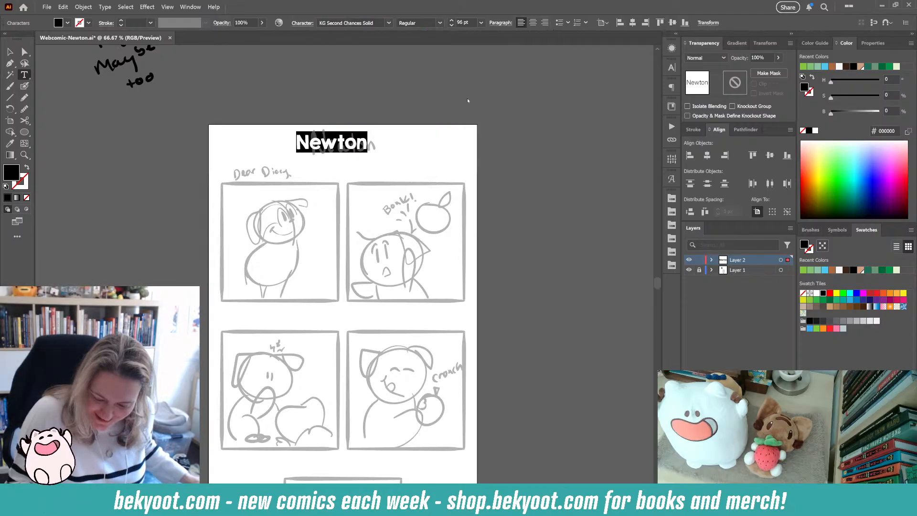
- Scale and position the Newton title over the sketched heading at the top of the page
left_click(9, 51)
left_click_drag(368, 153, 405, 163)
left_click_drag(381, 153, 373, 147)
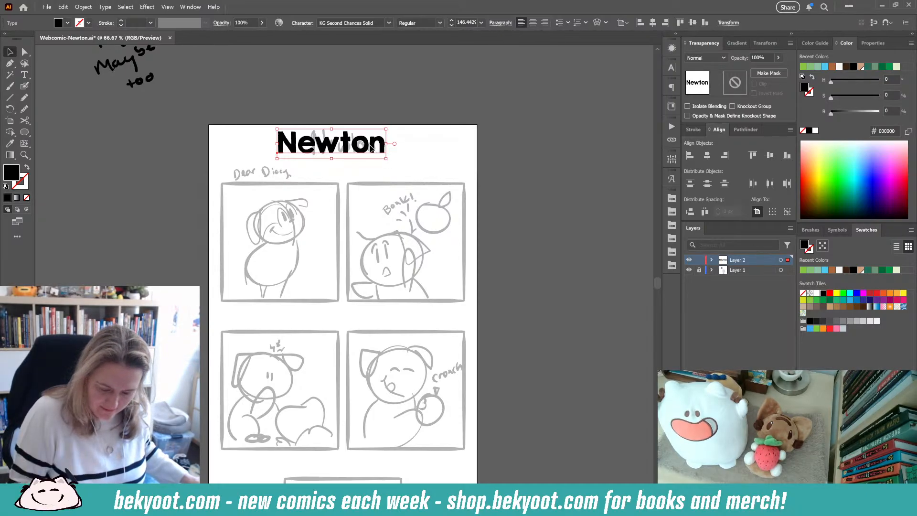
left_click_drag(370, 144, 373, 147)
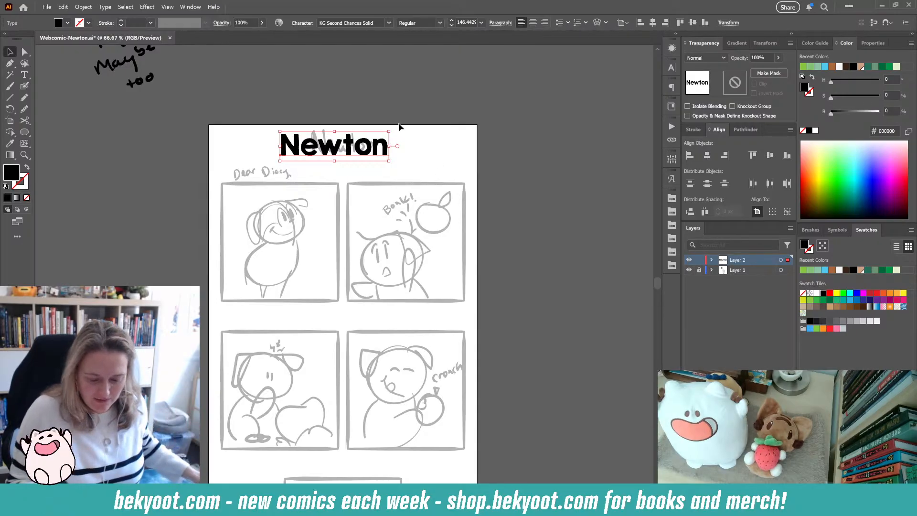
left_click_drag(389, 160, 363, 145)
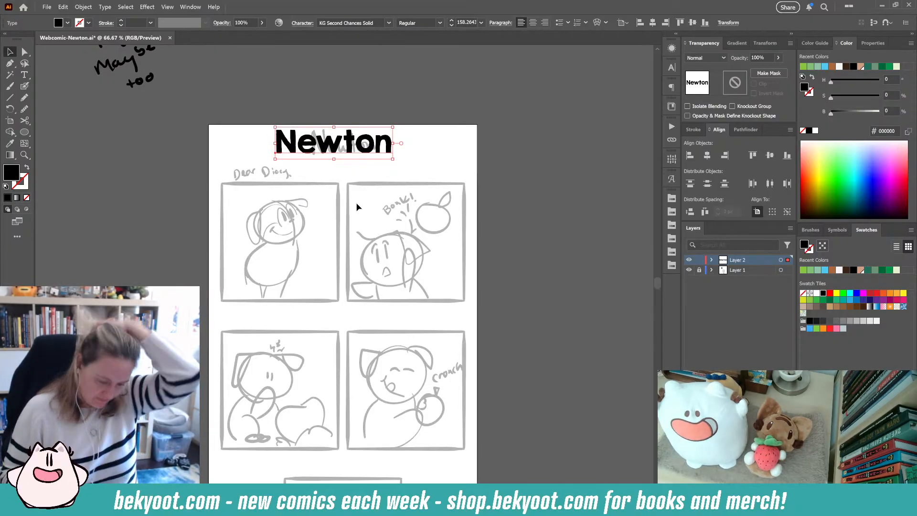
left_click(457, 150)
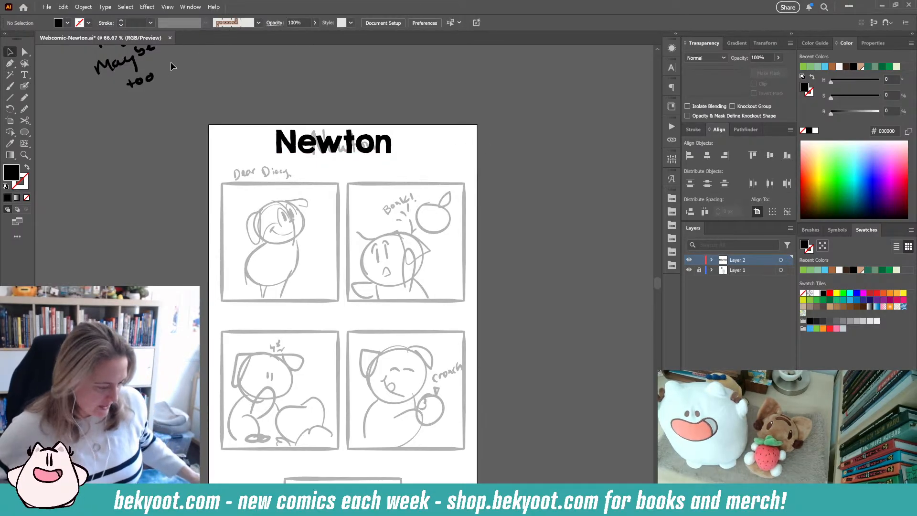
key("t")
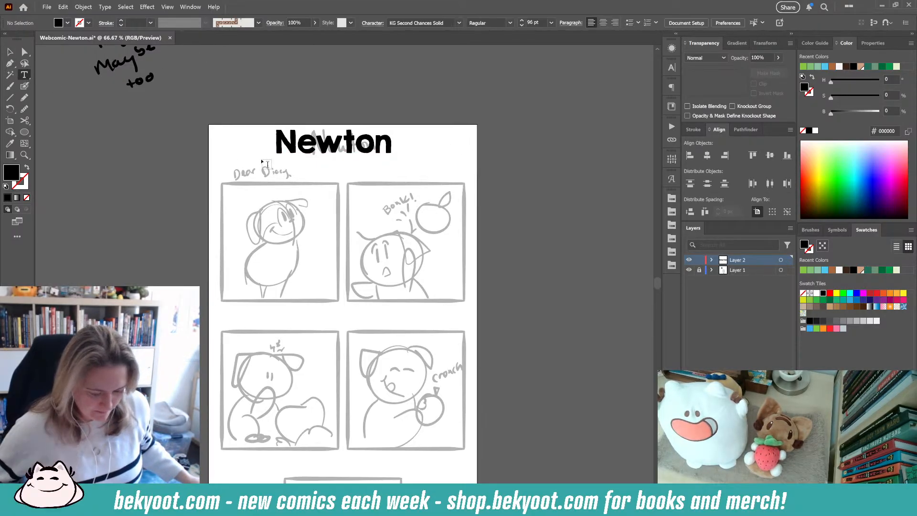
left_click(257, 167)
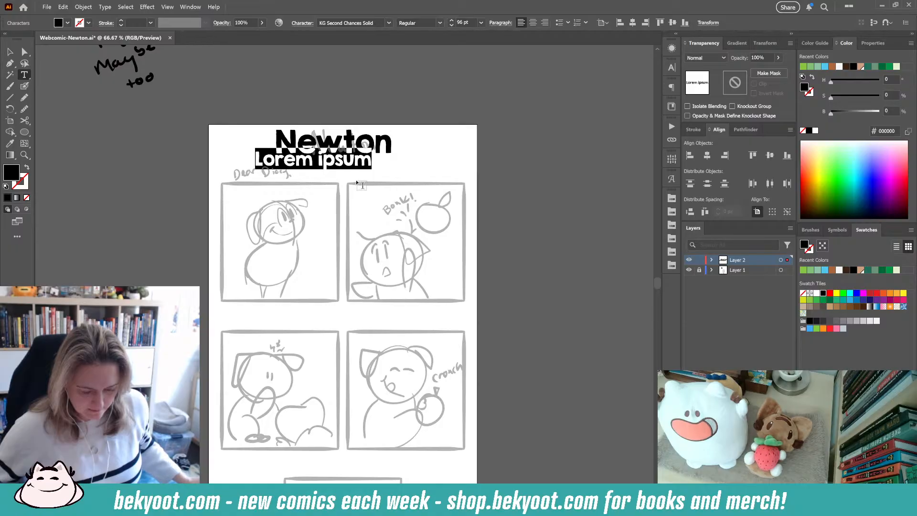
key("ctrl+z")
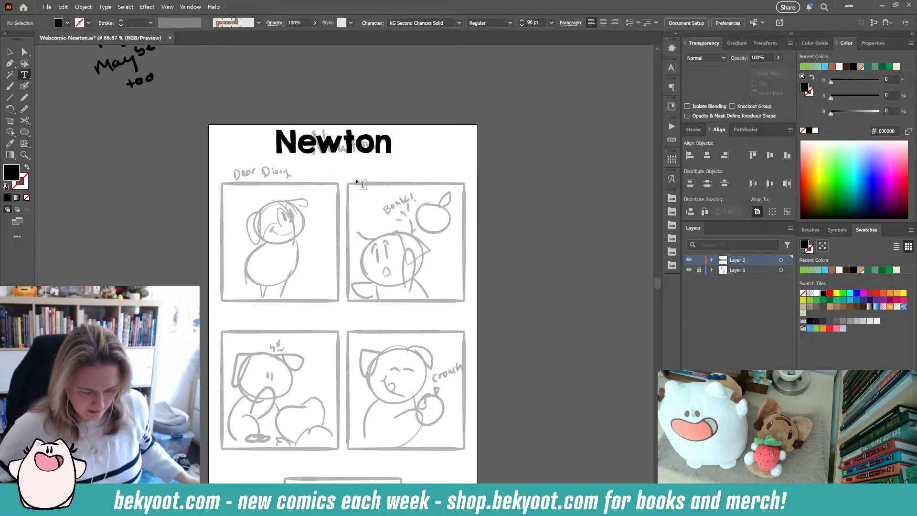
- Type "Dear Diary," above the first panel
left_click(241, 168)
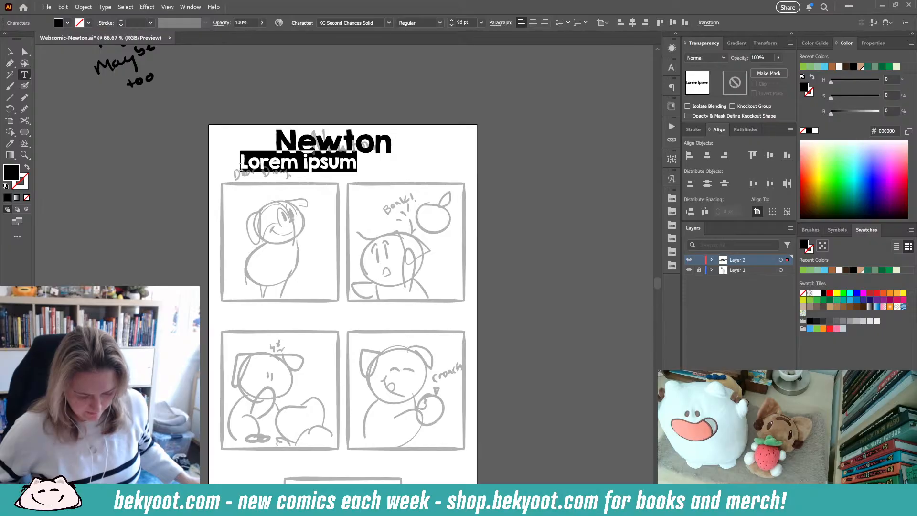
type("Dea")
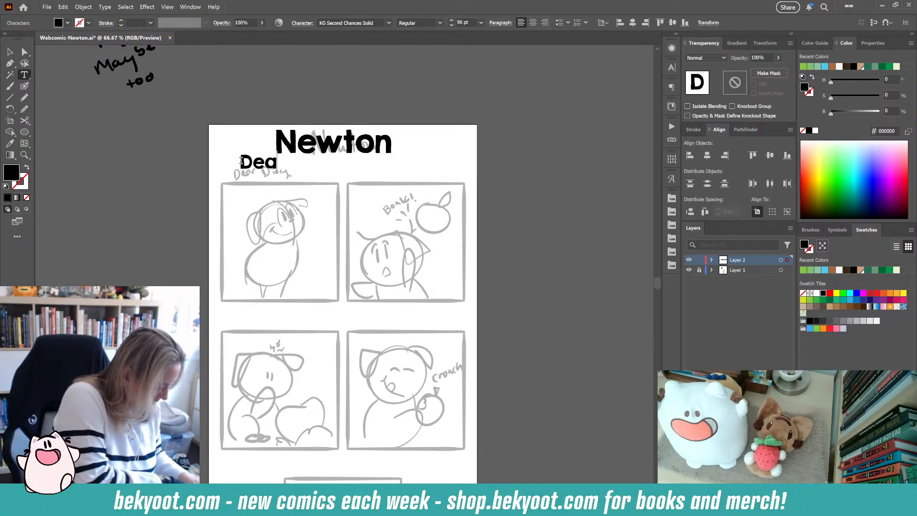
type("r Diary,")
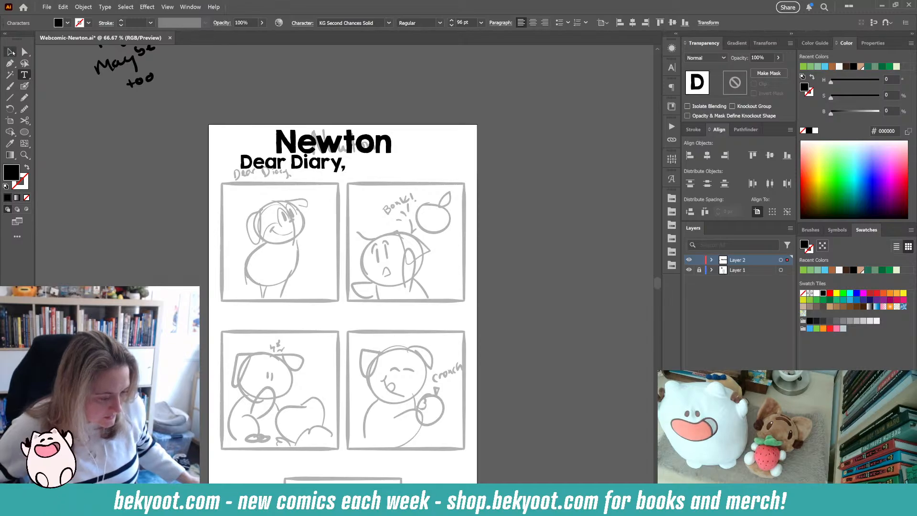
- Change the Dear Diary text's font to KG Turning Tables
left_click(11, 51)
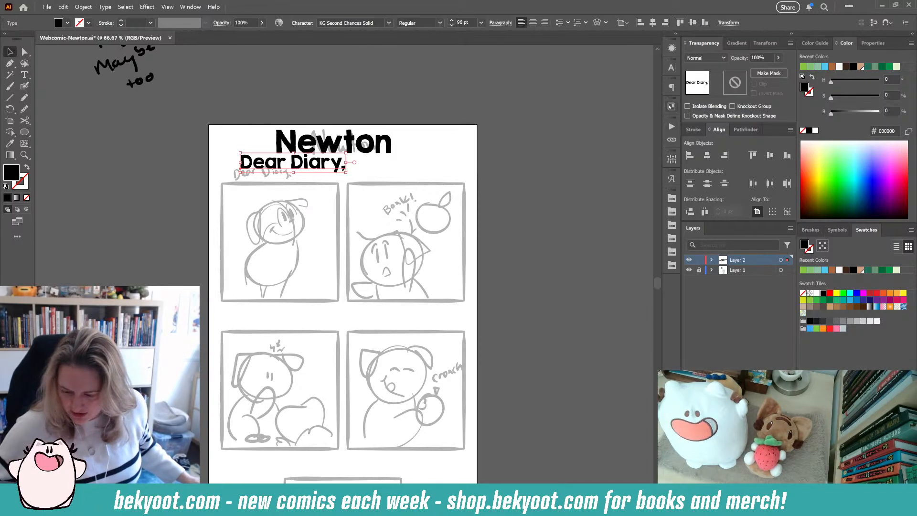
left_click(390, 23)
left_click(449, 111)
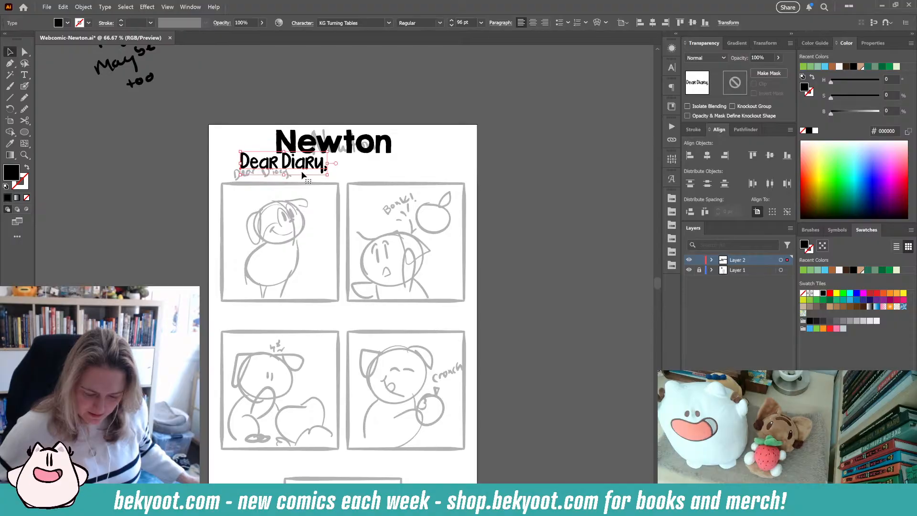
- Scale the Dear Diary text down and place it over the sketched Dear Diary lettering
left_click_drag(327, 152, 292, 176)
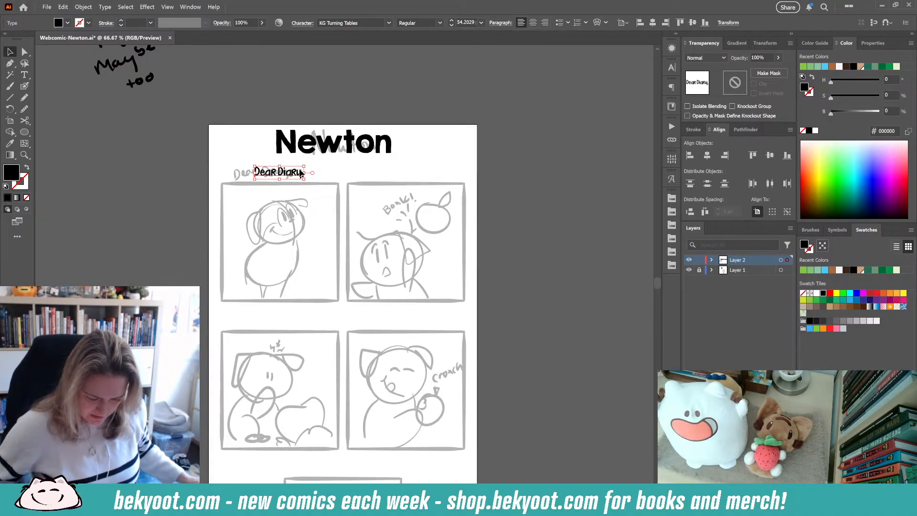
left_click_drag(304, 167, 288, 177)
left_click(323, 173)
scroll(287, 176, "up", 2)
left_click(324, 152)
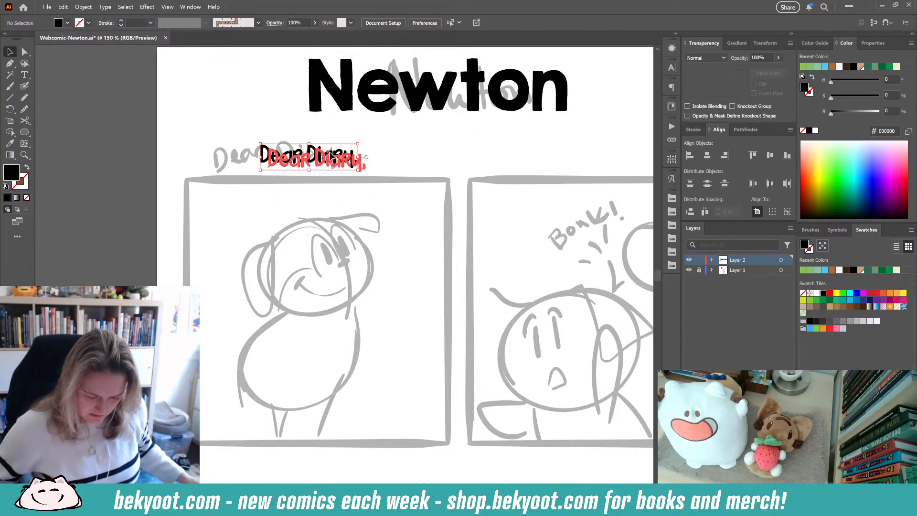
left_click_drag(324, 152, 327, 151)
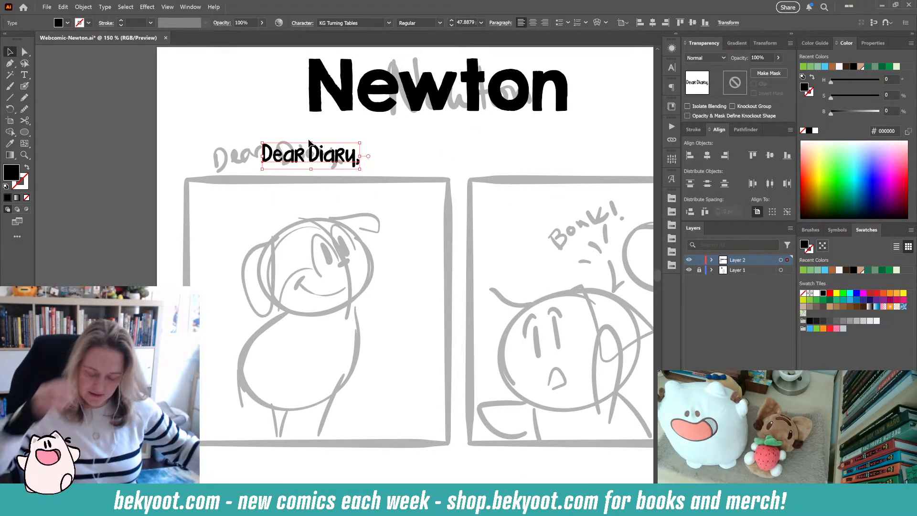
left_click(264, 138)
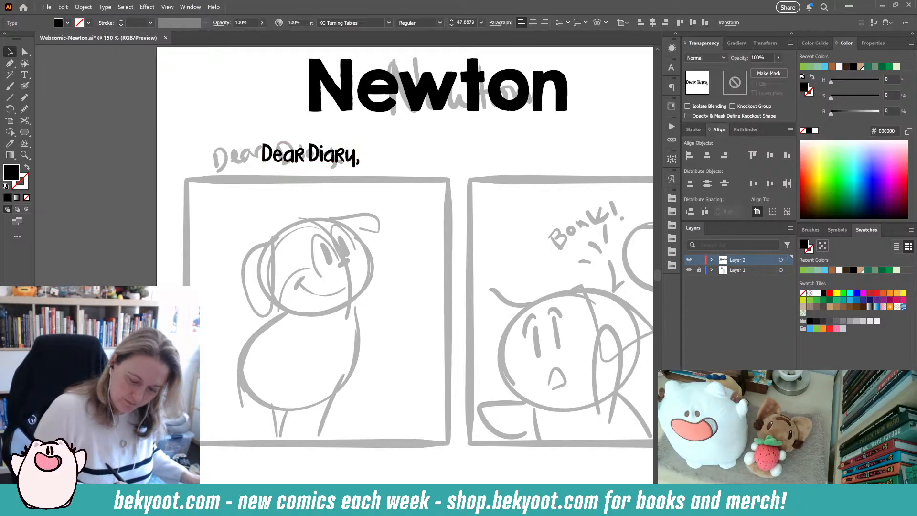
- Draw an opening square bracket in black before the Dear Diary text with the Blob Brush
key("shift+b")
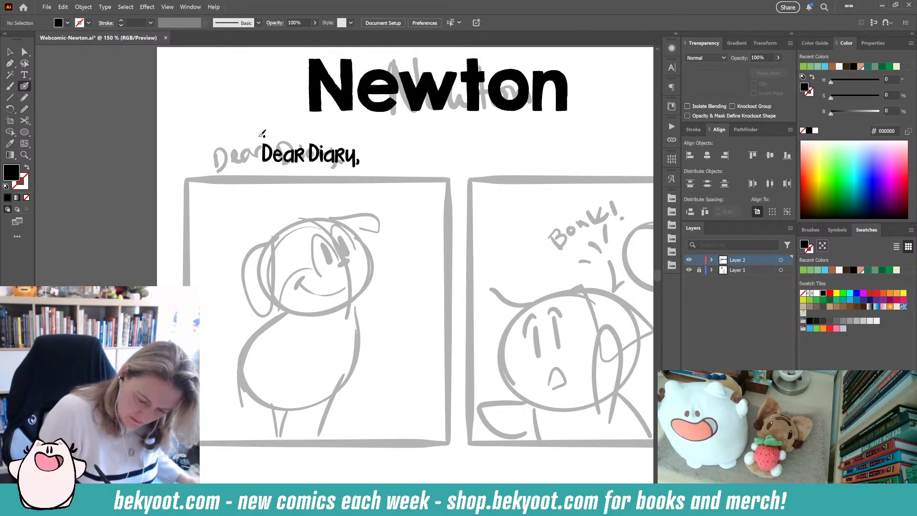
key("shift+x")
key("shift+x")
key("shift+x")
key("shift+x")
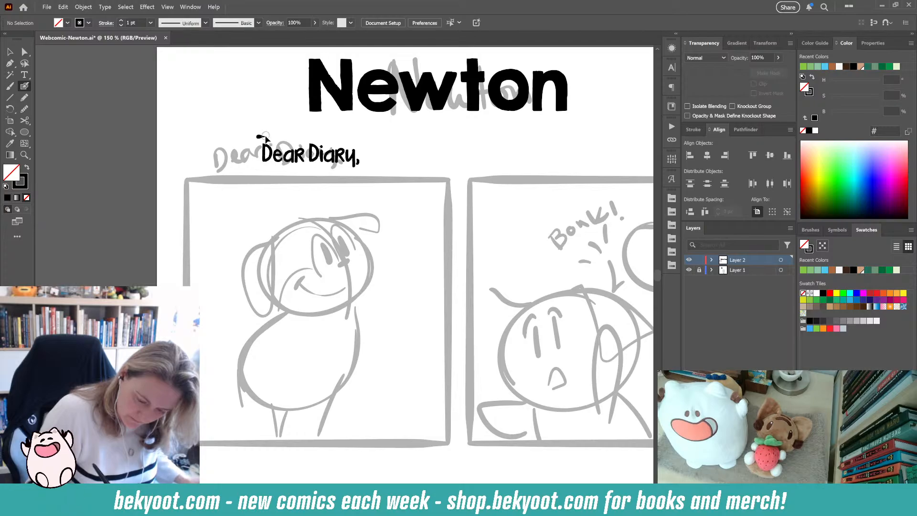
key("shift+x")
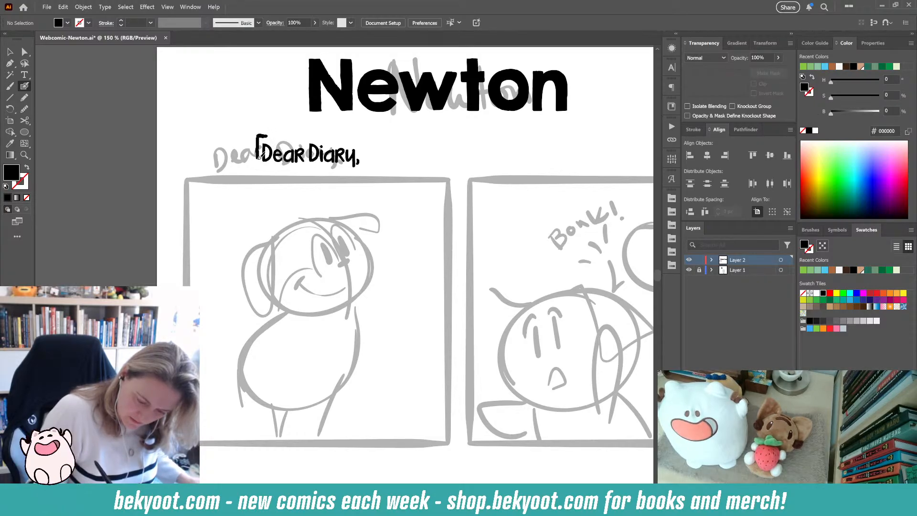
key("shift+x")
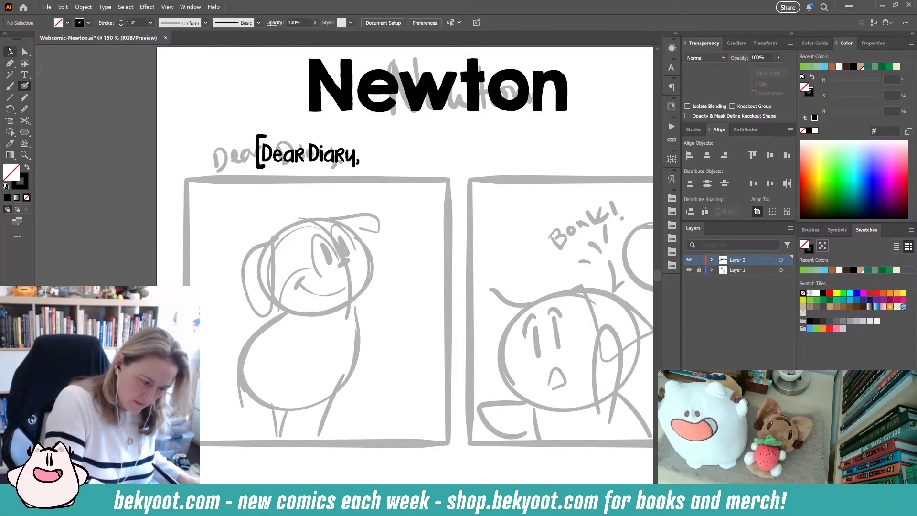
- Duplicate the bracket beside the artboard and flip it into a closing bracket, then reselect the opening bracket
key("v")
left_click_drag(261, 167, 84, 172)
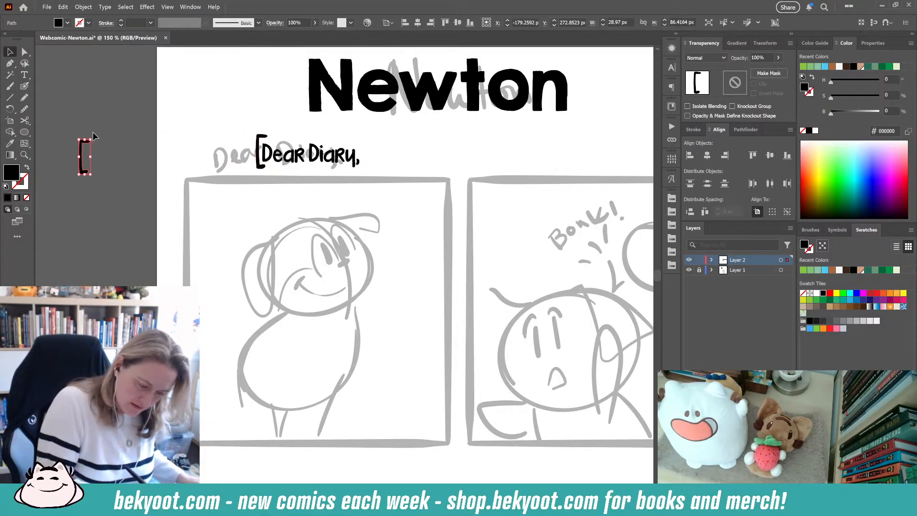
left_click_drag(95, 136, 86, 226)
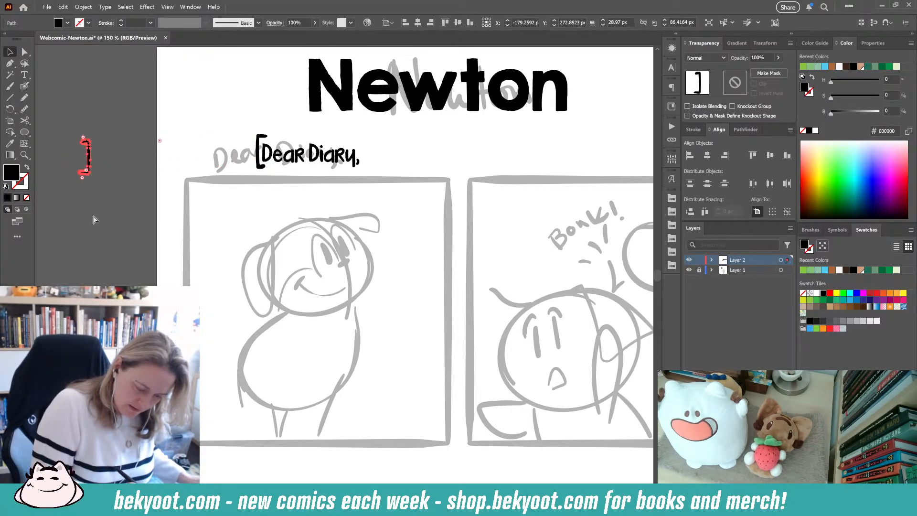
left_click(93, 219)
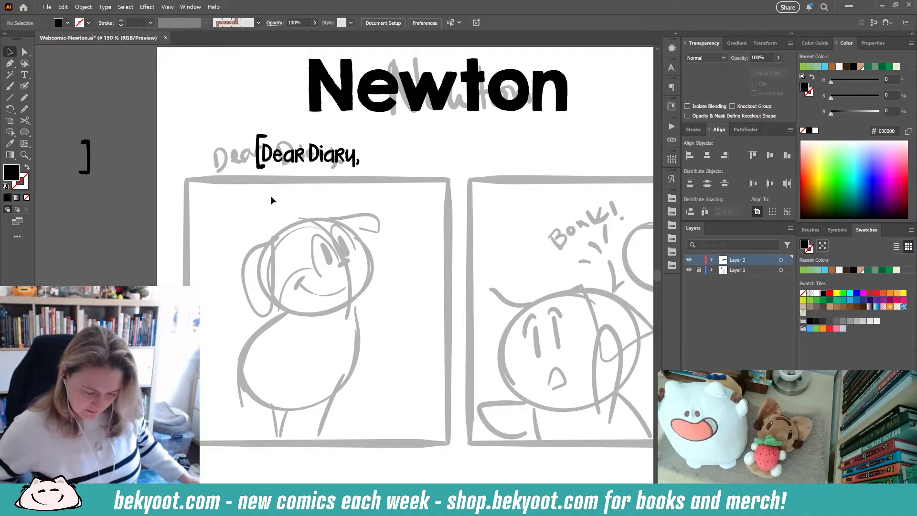
left_click(257, 154)
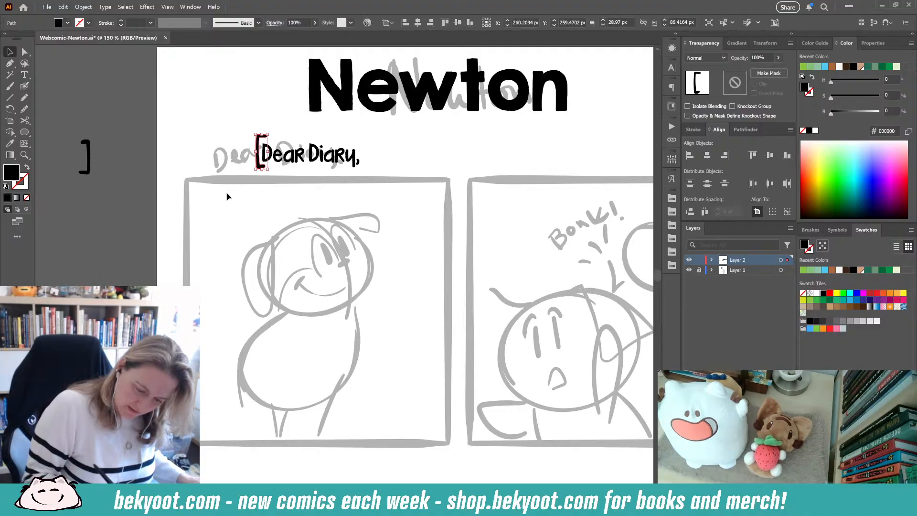
- Shorten the opening bracket slightly and replace the closing bracket beside the artboard with a flipped copy of it
left_click_drag(262, 137, 258, 163)
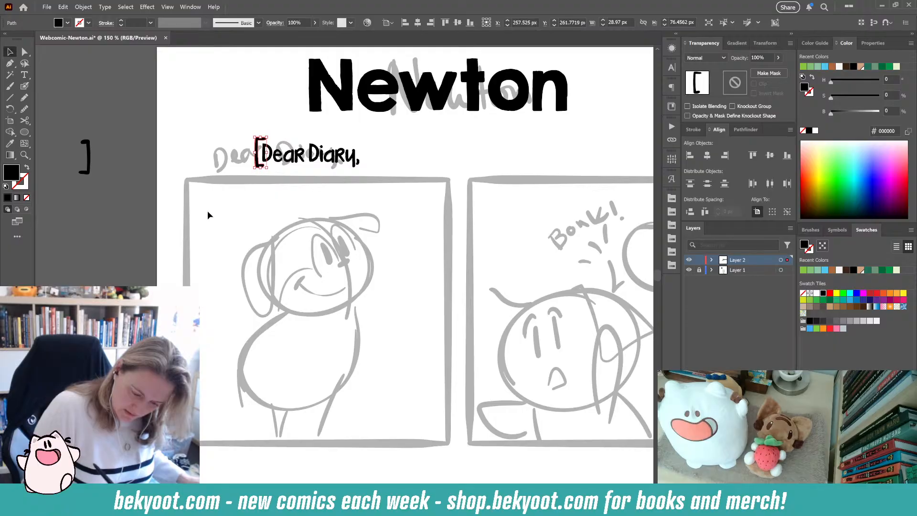
left_click(88, 159)
key("Delete")
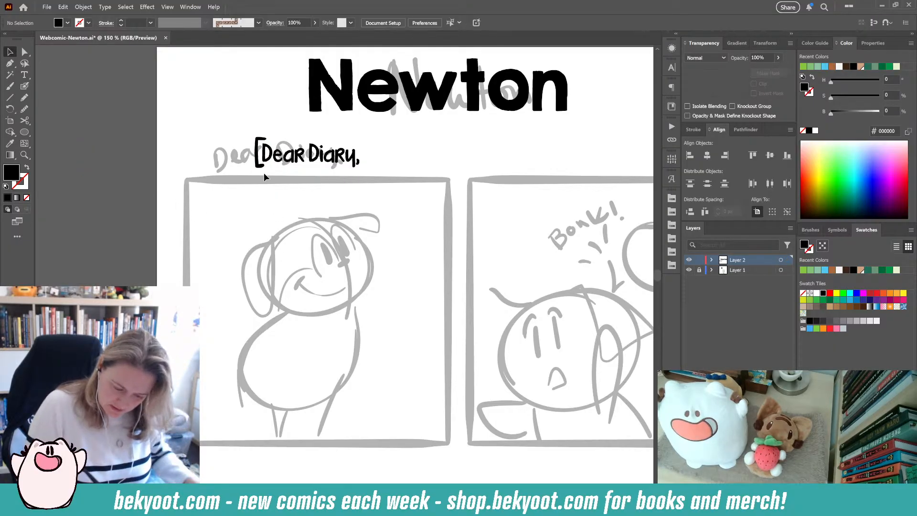
left_click_drag(258, 165, 88, 172)
left_click_drag(100, 139, 135, 239)
left_click(88, 251)
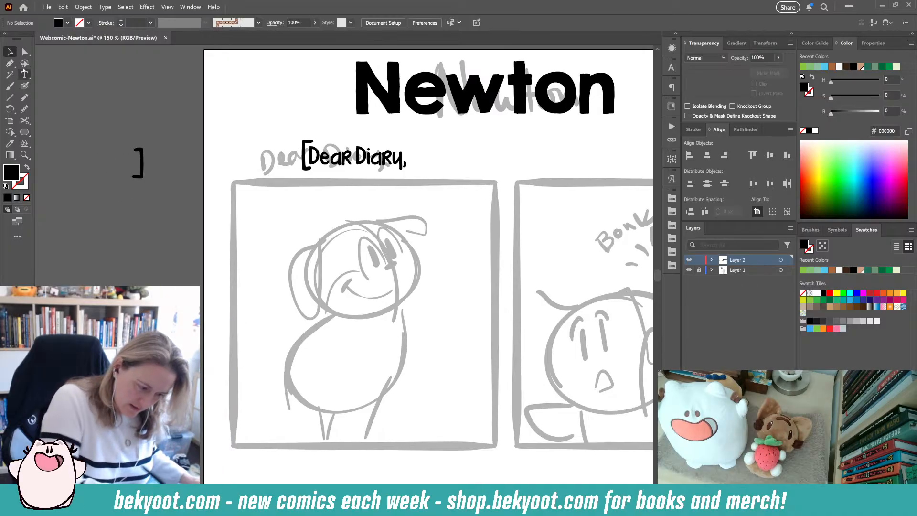
- Copy the Dear Diary text onto the pasteboard, change it to -P, and place it below the closing bracket
left_click_drag(334, 161, 159, 107)
left_click(25, 75)
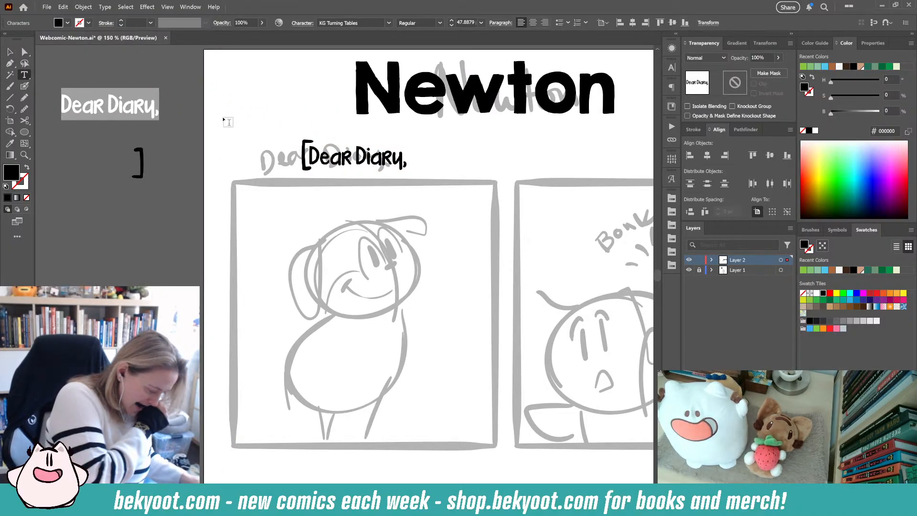
type("-P")
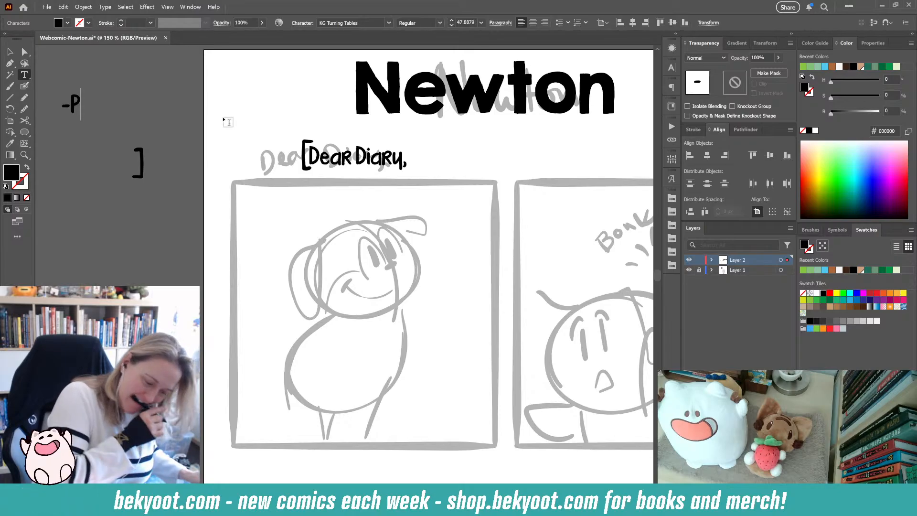
key("Escape")
left_click_drag(73, 112, 117, 205)
left_click(159, 179)
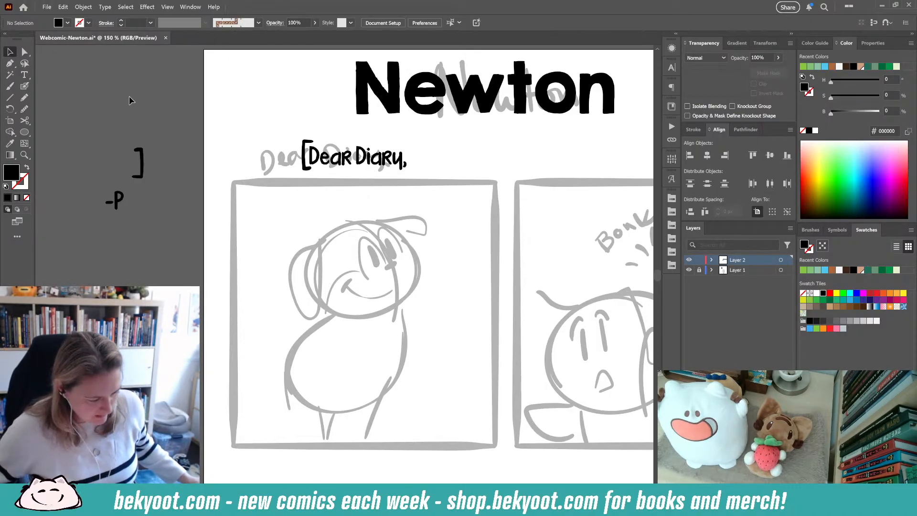
- Add a placeholder text in the first panel and match its style to the Dear Diary text with the Eyedropper
left_click(24, 75)
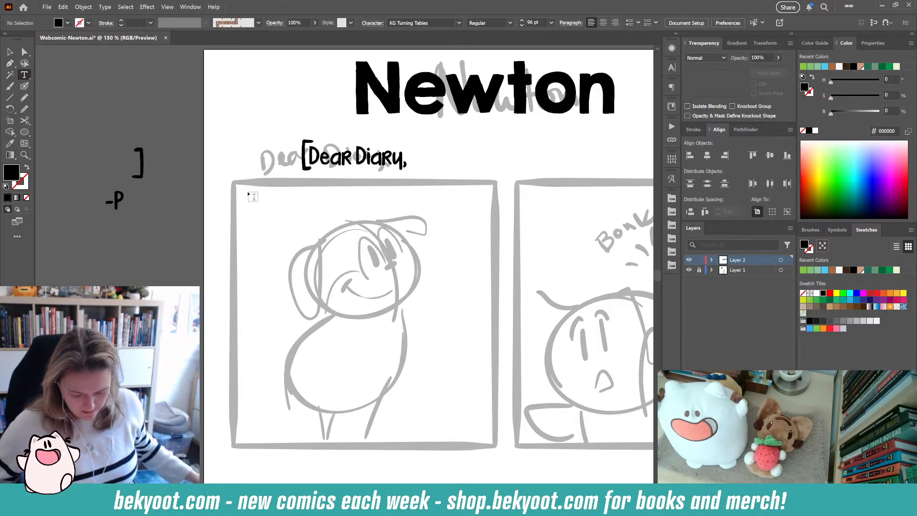
left_click(292, 202)
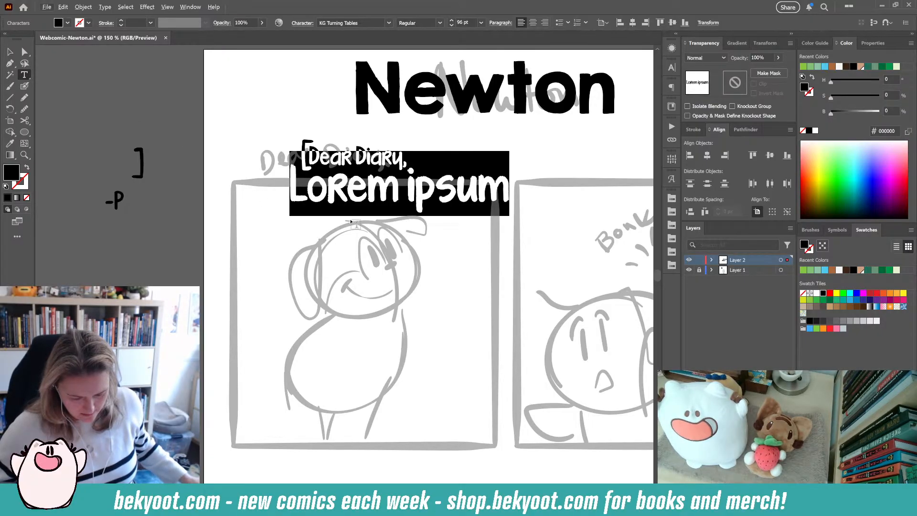
left_click(10, 144)
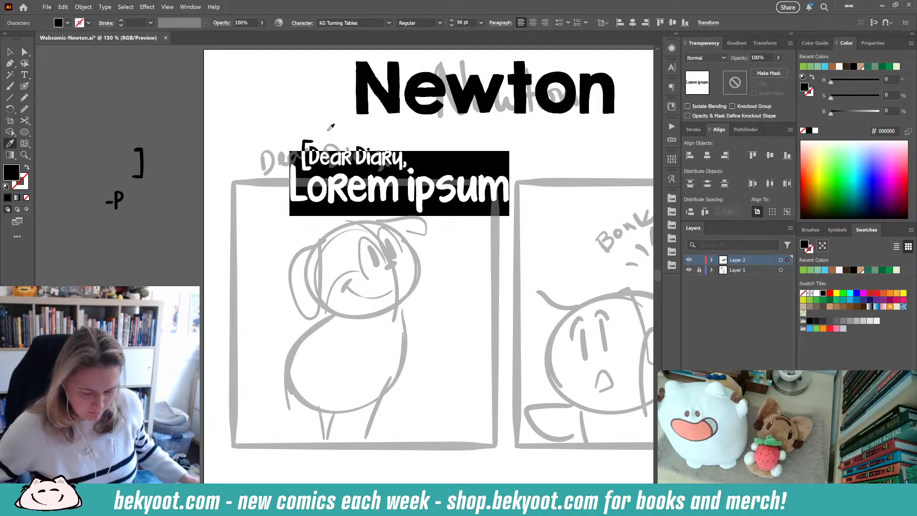
left_click(363, 144)
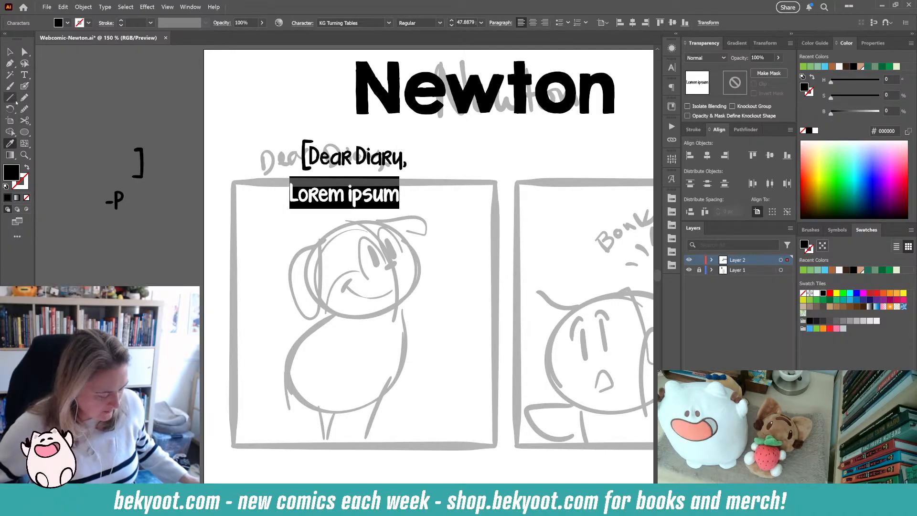
- Replace the placeholder with "I am writing to you without delay," breaking the line after "you"
left_click(24, 75)
scroll(173, 157, "down", 4)
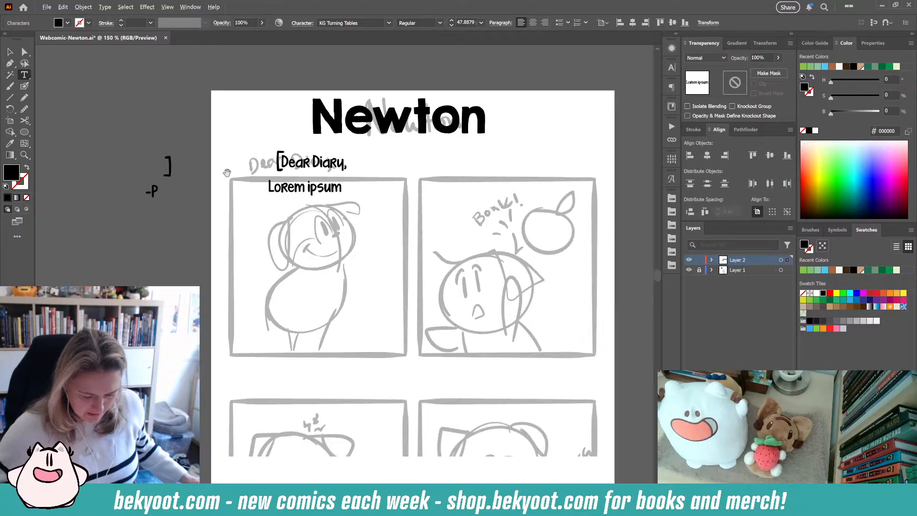
scroll(164, 134, "up", 5)
scroll(164, 134, "up", 5)
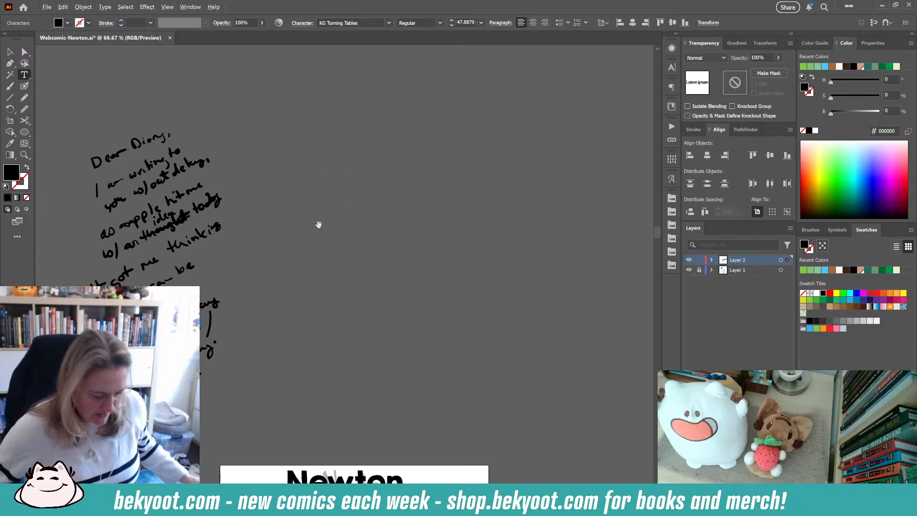
scroll(310, 225, "down", 6)
scroll(326, 296, "up", 7)
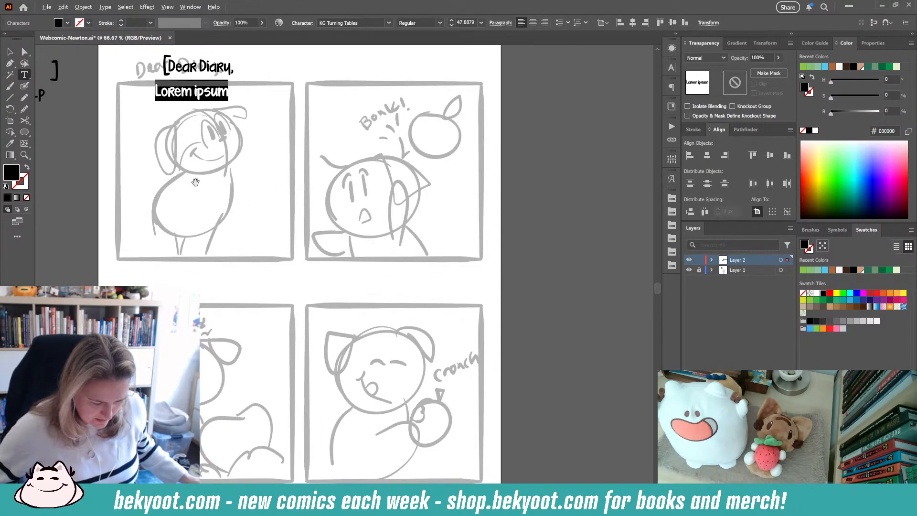
key("BackSpace")
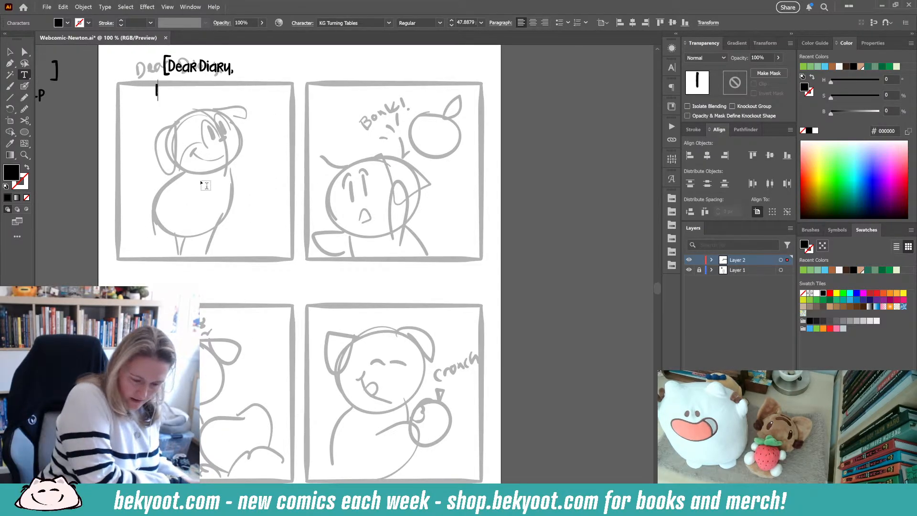
type("I am w")
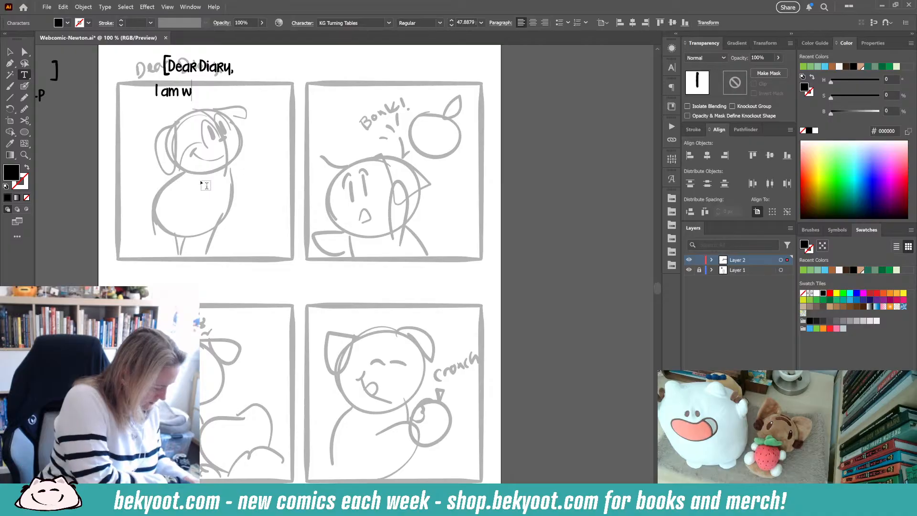
type("riting to you")
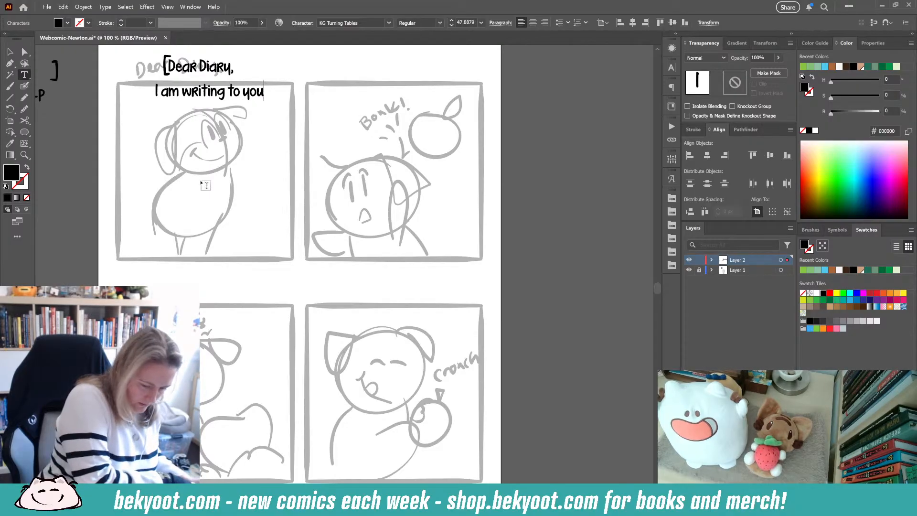
type(" without delay")
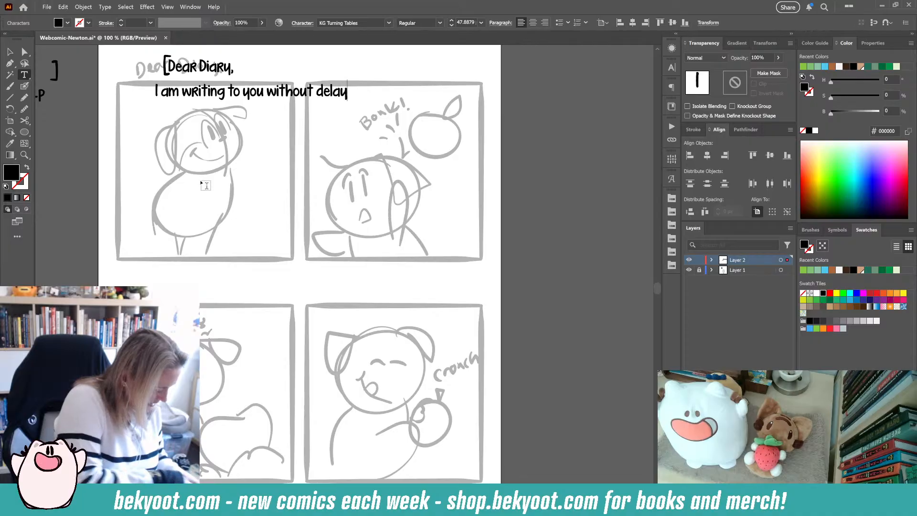
type(",")
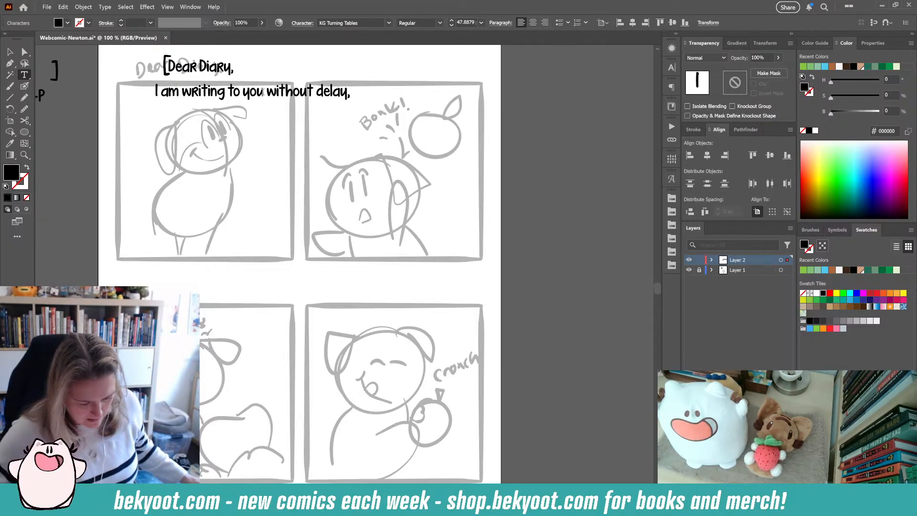
left_click(262, 92)
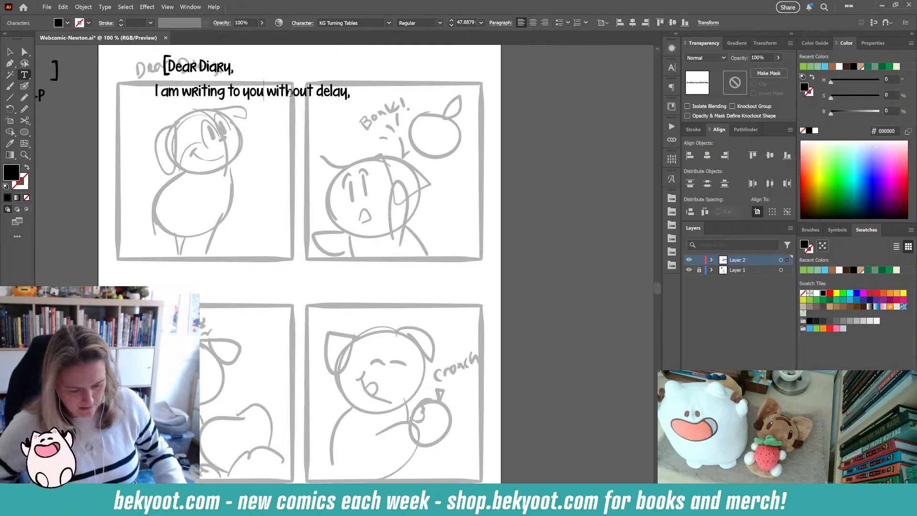
key("BackSpace")
key("Return")
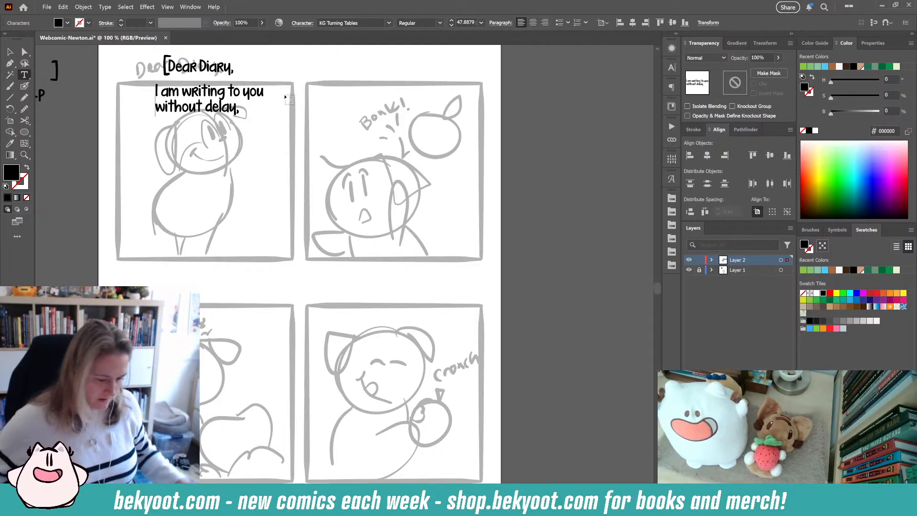
key("Escape")
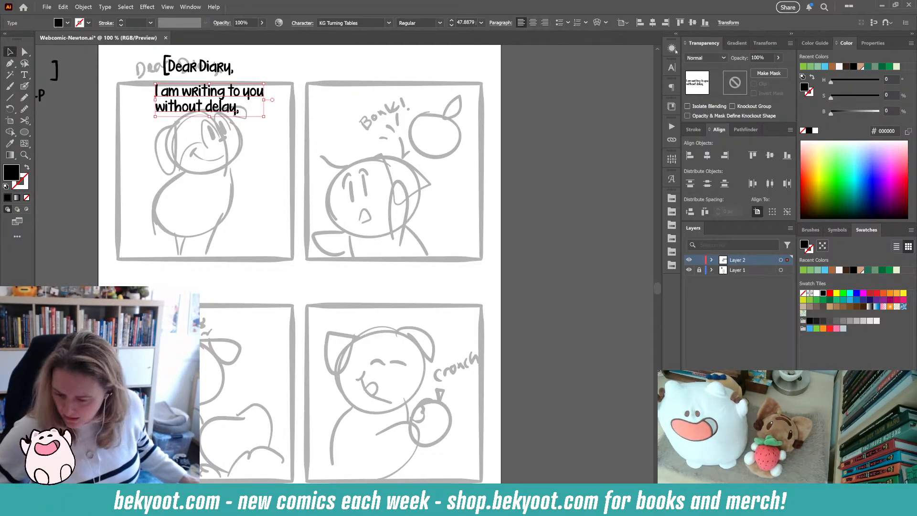
- Center-align the first panel's caption and set its leading to 63 pt
left_click(533, 22)
left_click(673, 68)
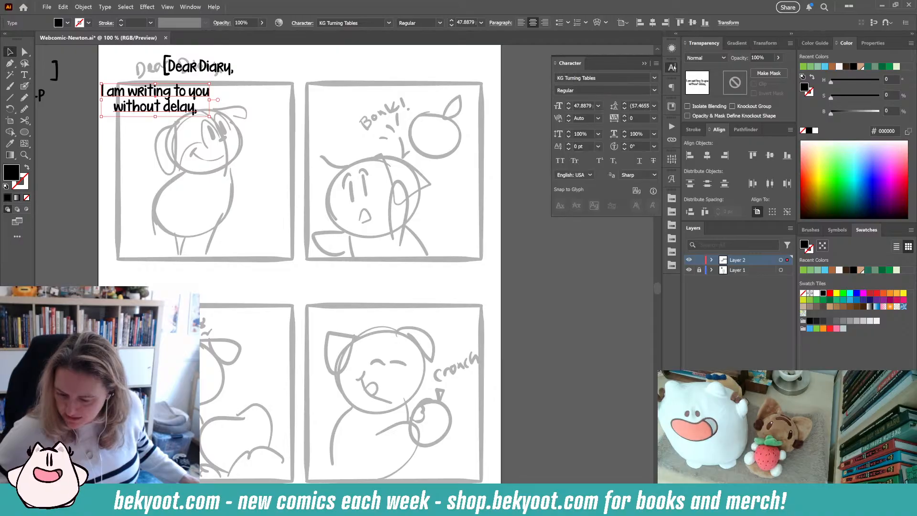
left_click(625, 103)
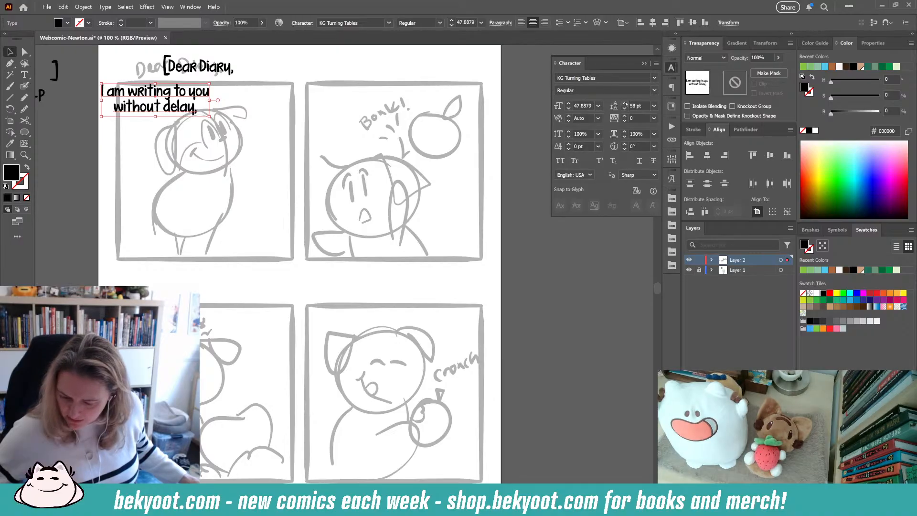
left_click(625, 103)
left_click(624, 104)
left_click(625, 104)
left_click(625, 104)
left_click(625, 104)
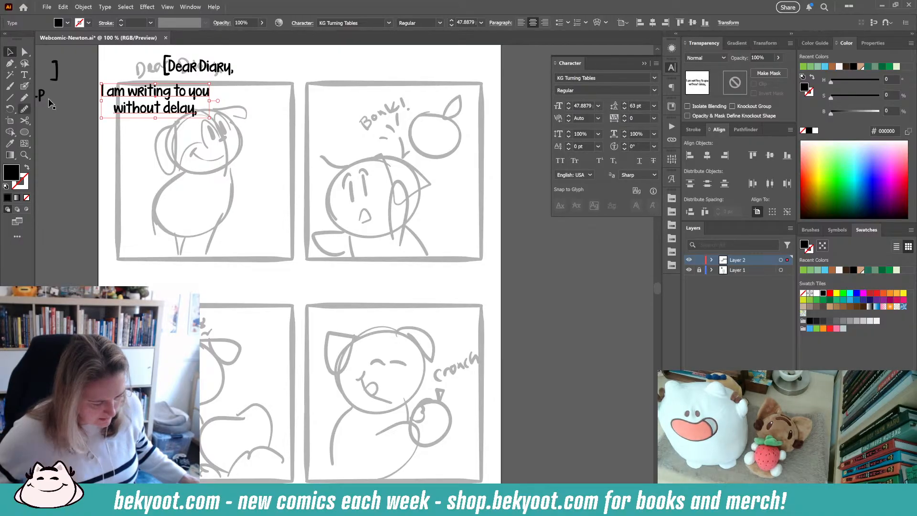
- Duplicate the caption above the second panel and change its text to "because an apple hit me with an idea today."
left_click_drag(210, 119, 420, 84)
left_click(261, 113)
left_click(24, 75)
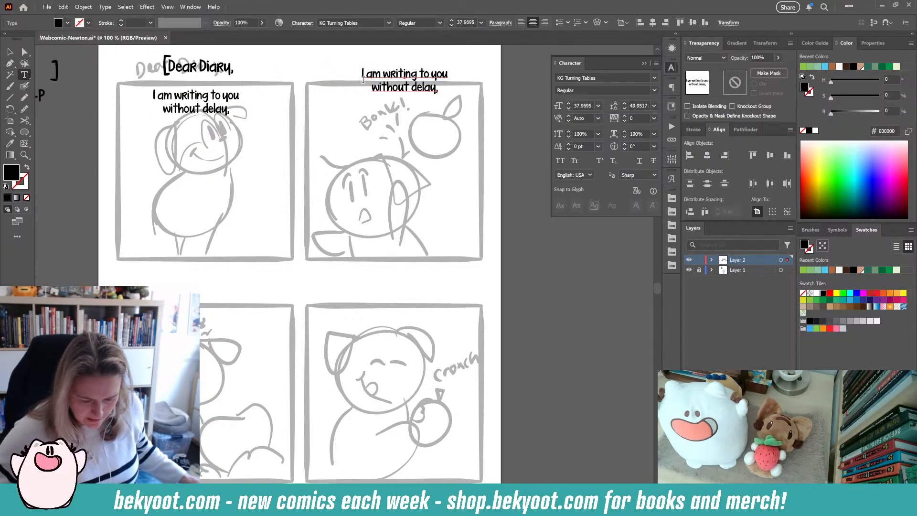
left_click_drag(363, 73, 439, 92)
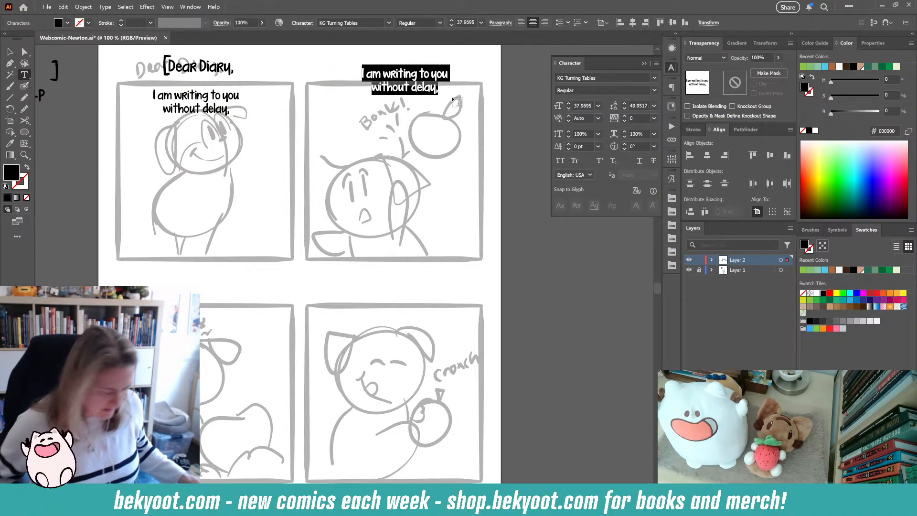
type("beca")
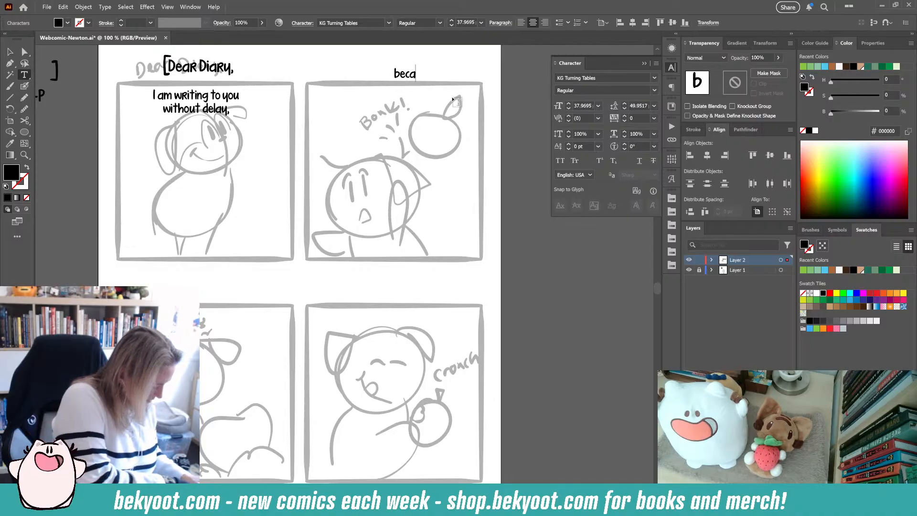
type("use an ")
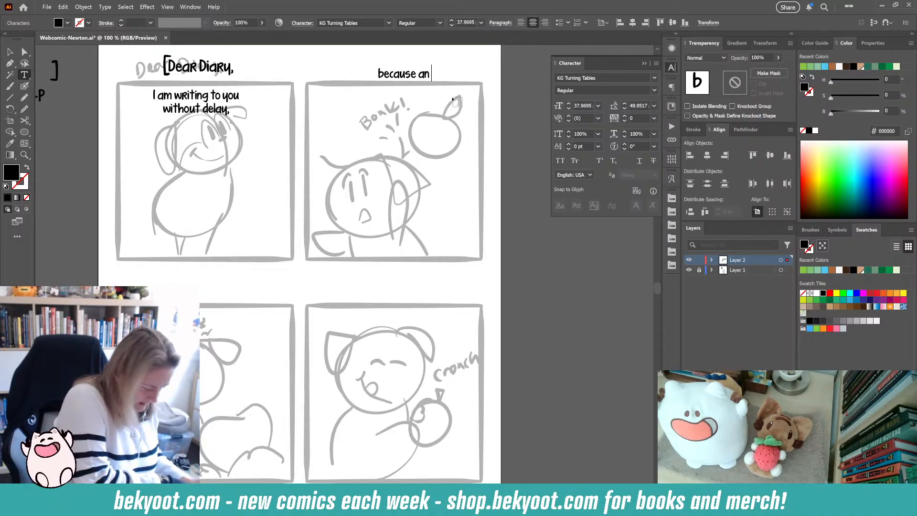
type("apple")
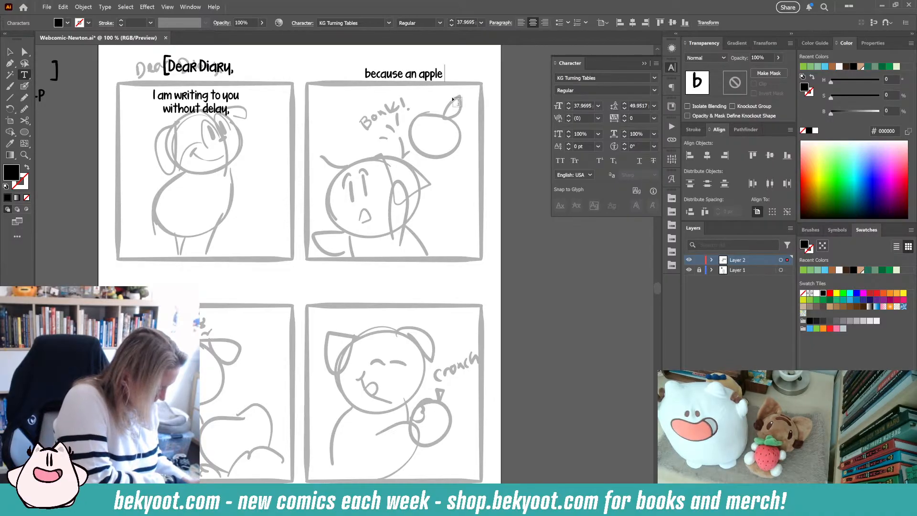
type(" hit me wi")
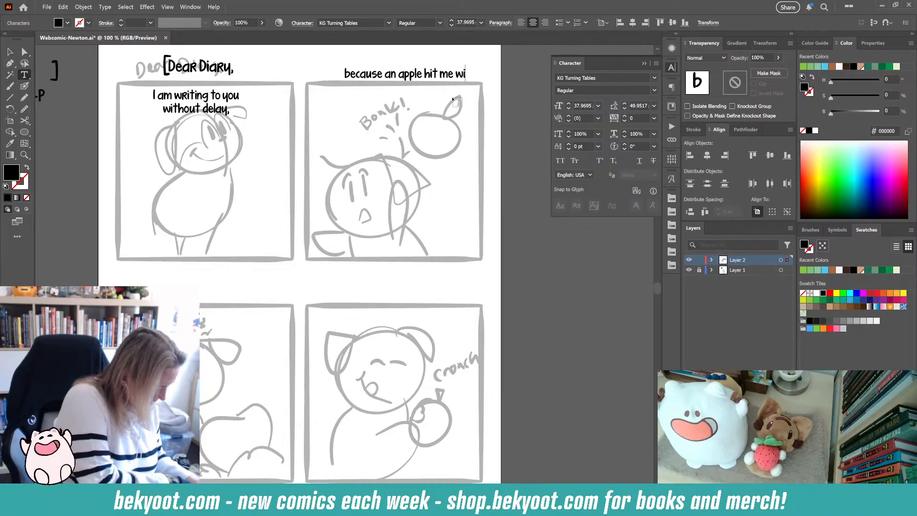
type("th an idea")
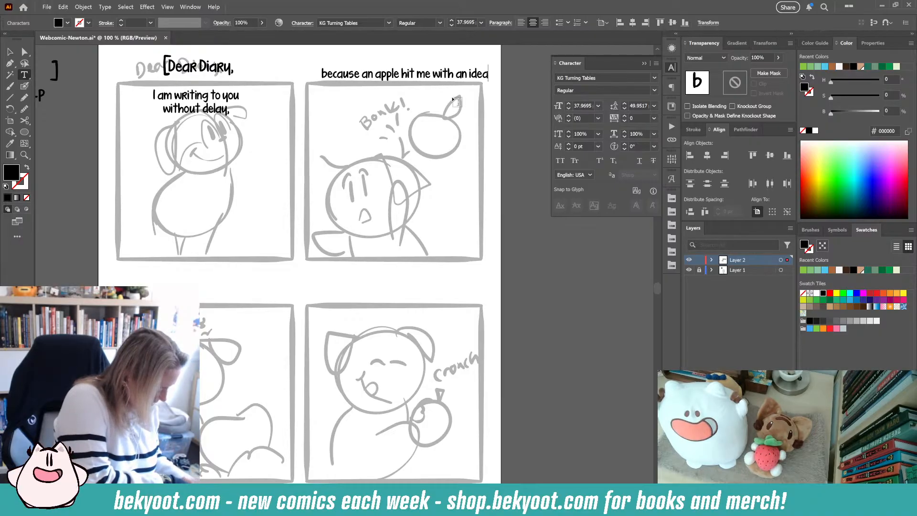
type(" today.")
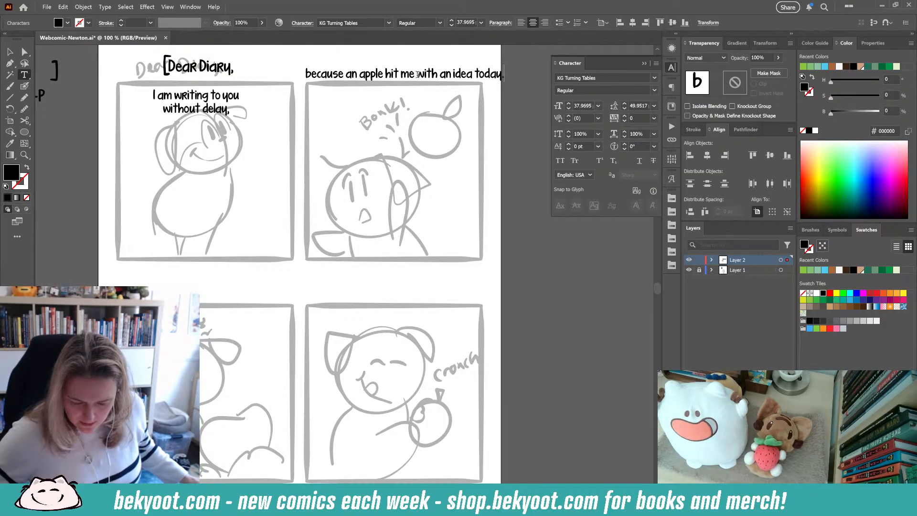
- Break the second caption after "hit me" and move it up within the second panel
key("Return")
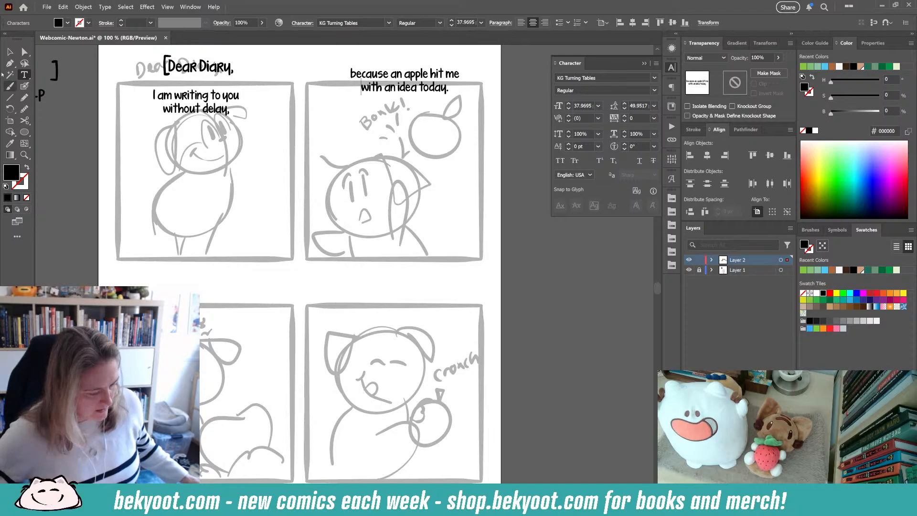
left_click(10, 52)
left_click(324, 86)
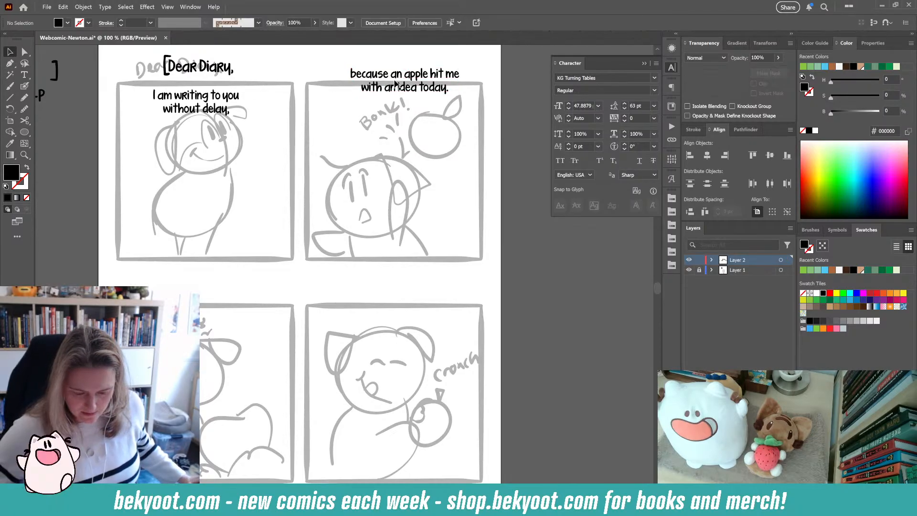
left_click_drag(396, 78, 395, 63)
left_click_drag(261, 85, 302, 198)
left_click(243, 182)
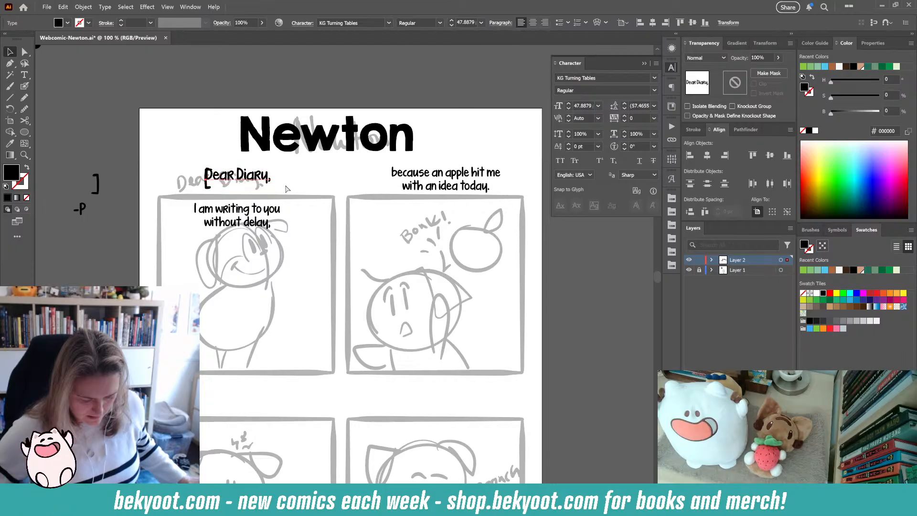
- Group the bracket with the "Dear Diary," heading
left_click(210, 166)
left_click_drag(195, 164, 279, 188)
key("ctrl+g")
left_click(303, 180)
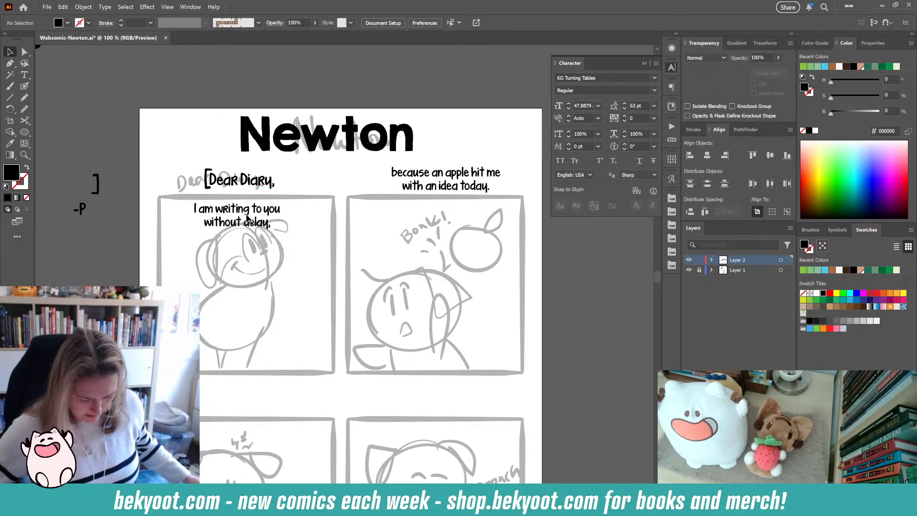
- Move the Dear Diary heading beside the Newton title and raise the first caption above the first panel
left_click_drag(234, 190, 335, 156)
left_click_drag(265, 211, 265, 175)
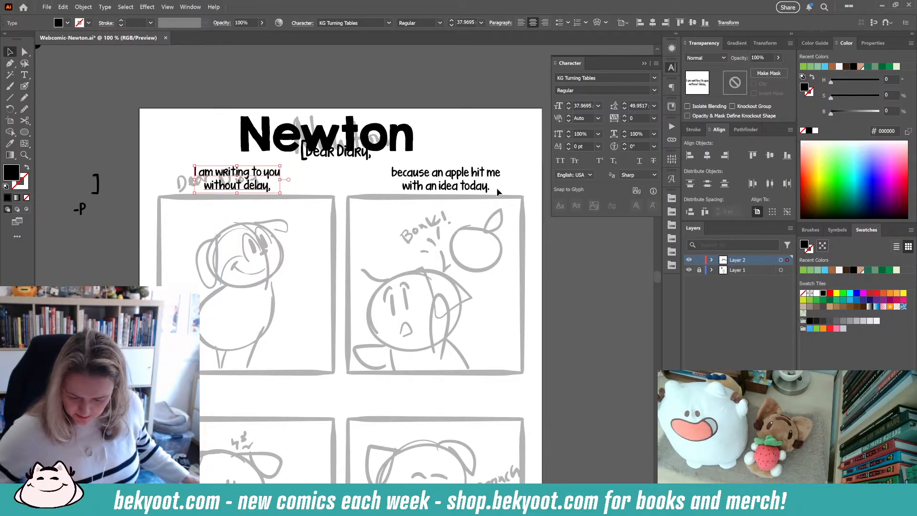
- Duplicate the second caption and place the copy above the third panel
scroll(448, 199, "down", 2)
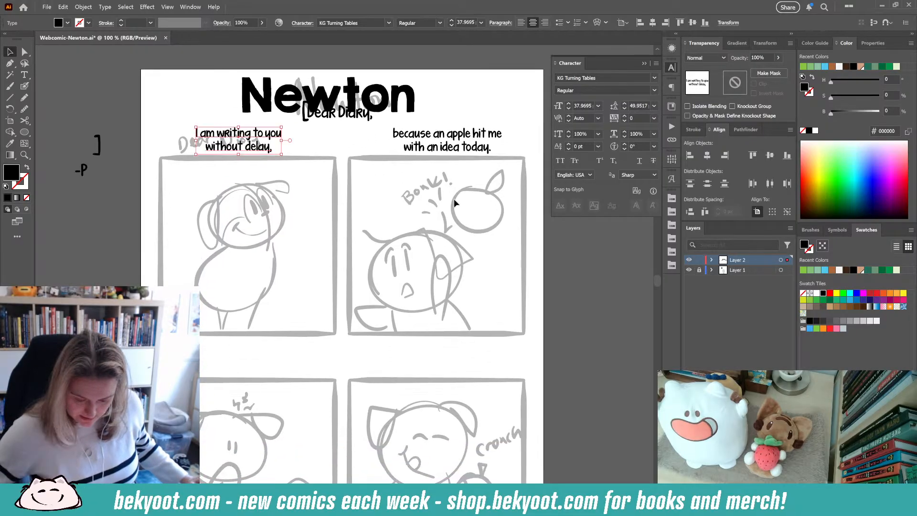
left_click_drag(447, 162, 250, 384)
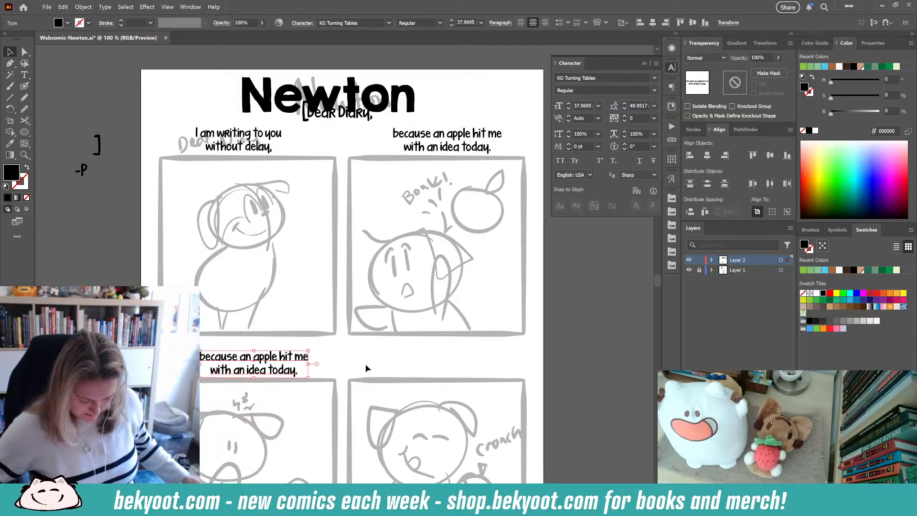
scroll(250, 384, "down", 3)
scroll(250, 383, "left", 2)
- Review the handwritten script notes beside the page
left_click(24, 75)
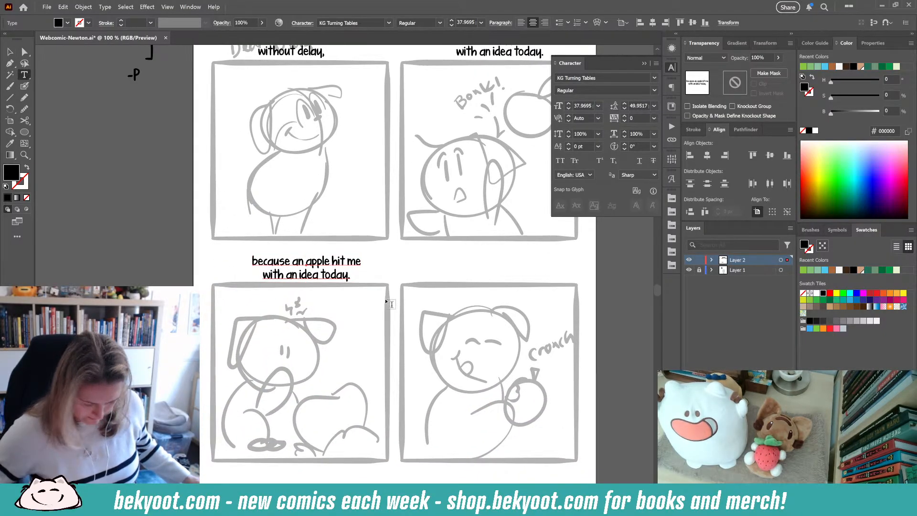
scroll(204, 234, "down", 2)
left_click_drag(109, 160, 199, 195)
left_click_drag(243, 117, 254, 248)
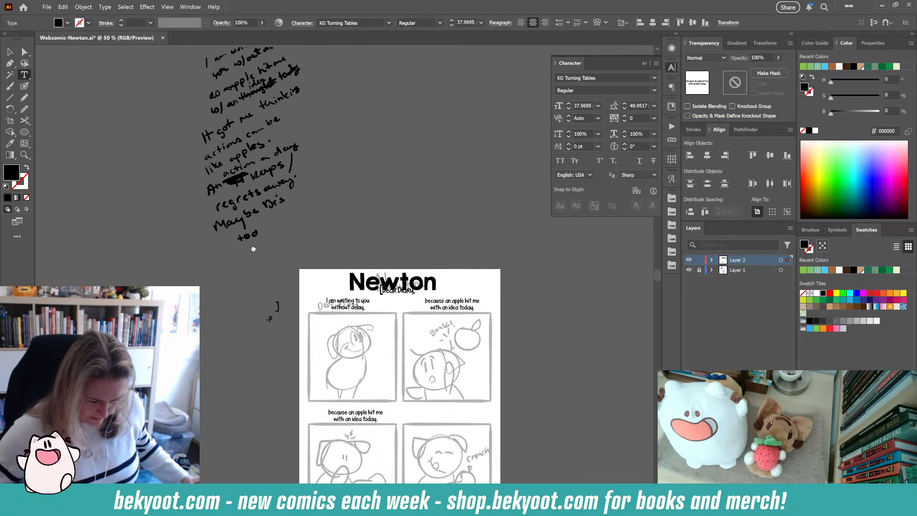
left_click_drag(262, 153, 261, 185)
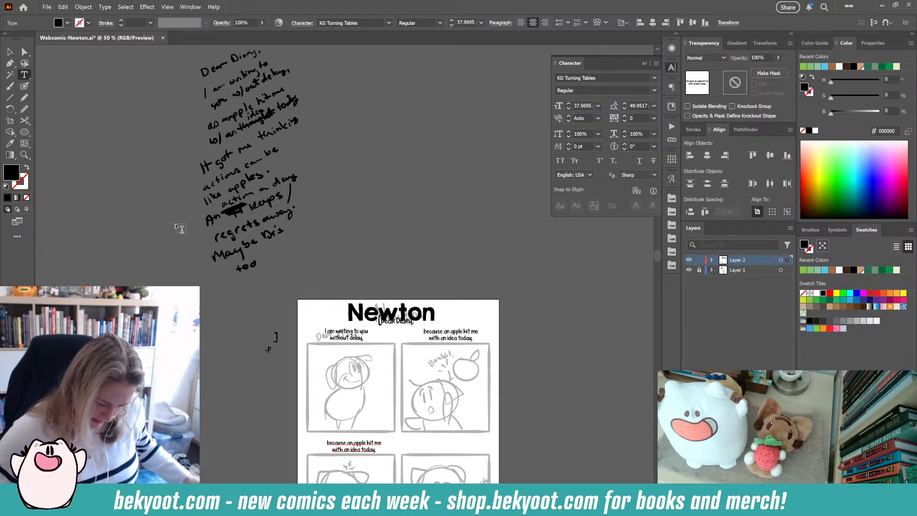
scroll(366, 299, "down", 6)
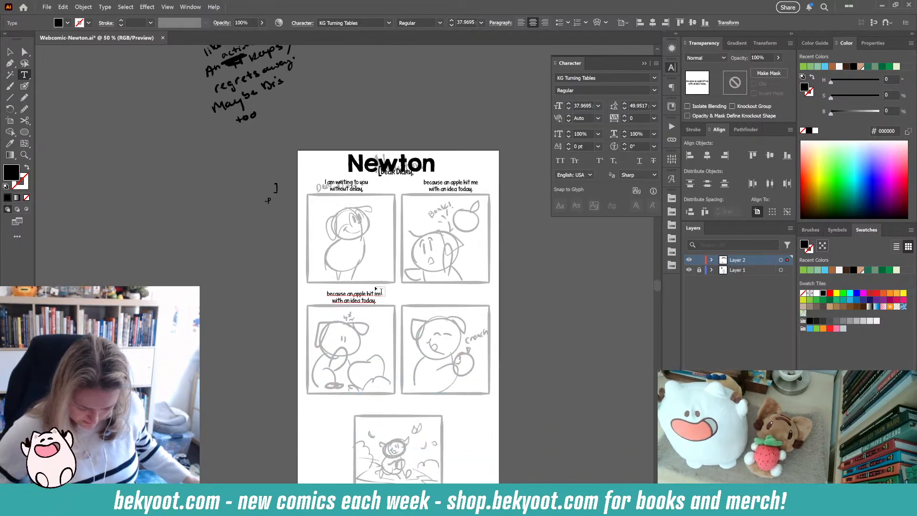
scroll(377, 315, "up", 2)
- Replace the duplicated third caption's text with "It got me thinking"
left_click_drag(253, 219, 418, 256)
type("I")
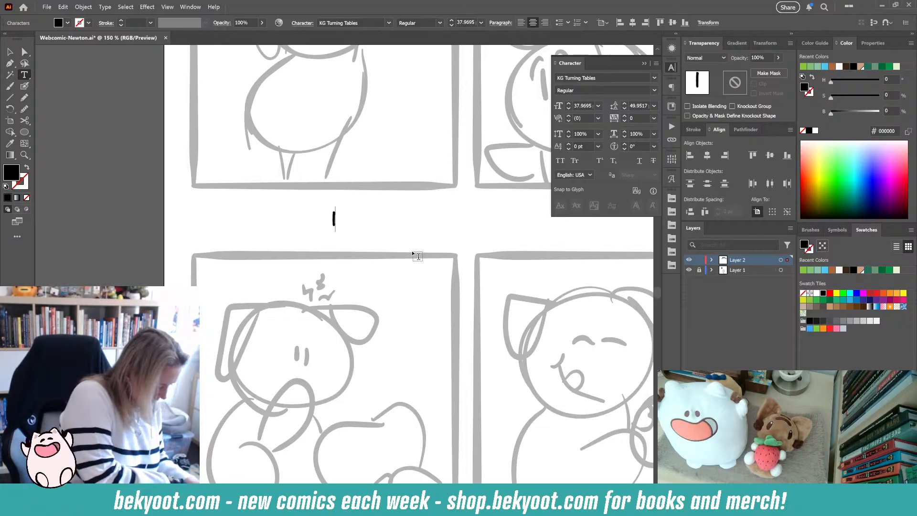
type("t got me thinking,")
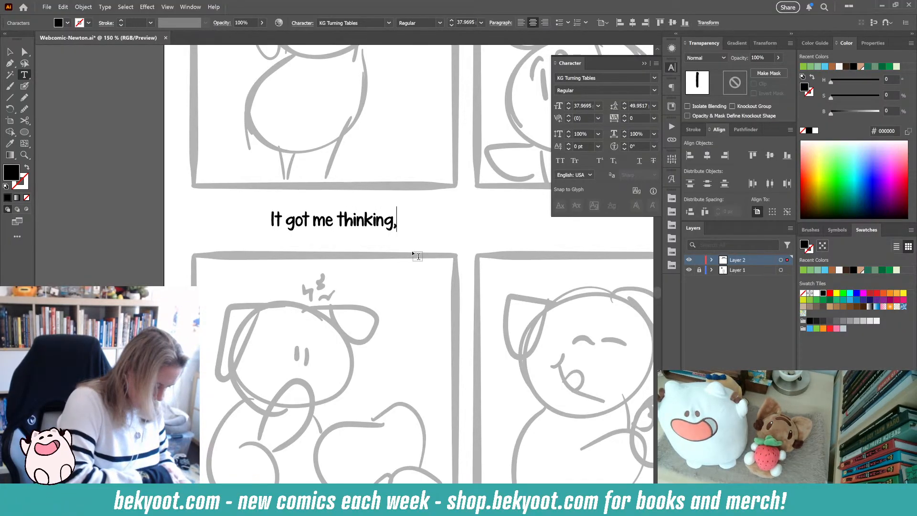
key("Return")
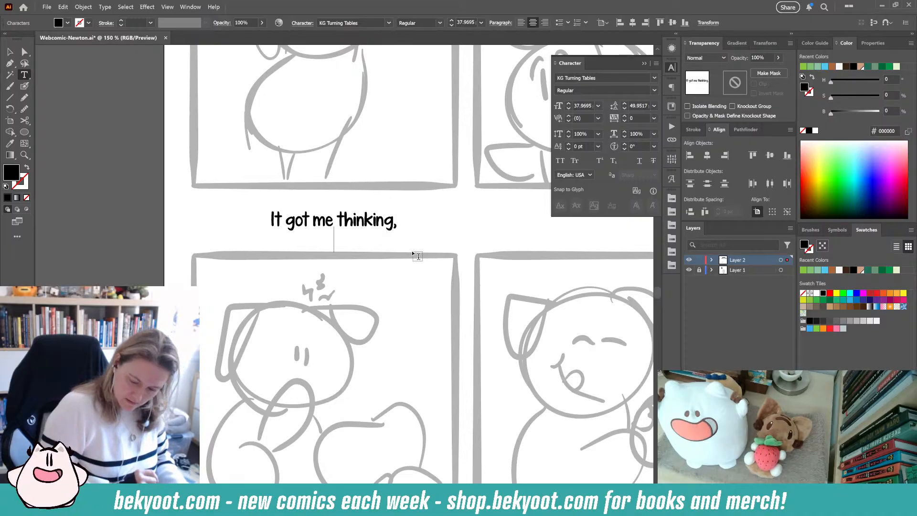
key("BackSpace")
key("BackSpace")
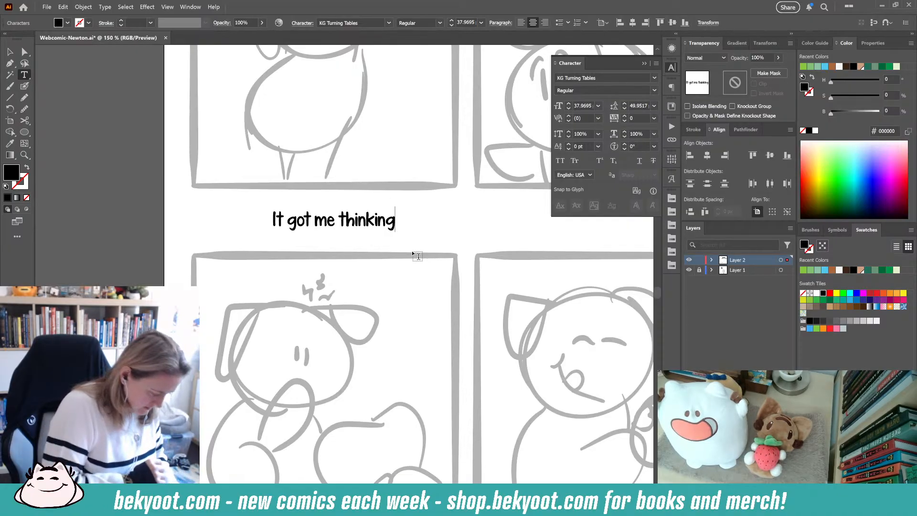
- Complete the third caption as "It got me thinking: an action towards a goal can be like an apple." breaking after "action"
type(": an")
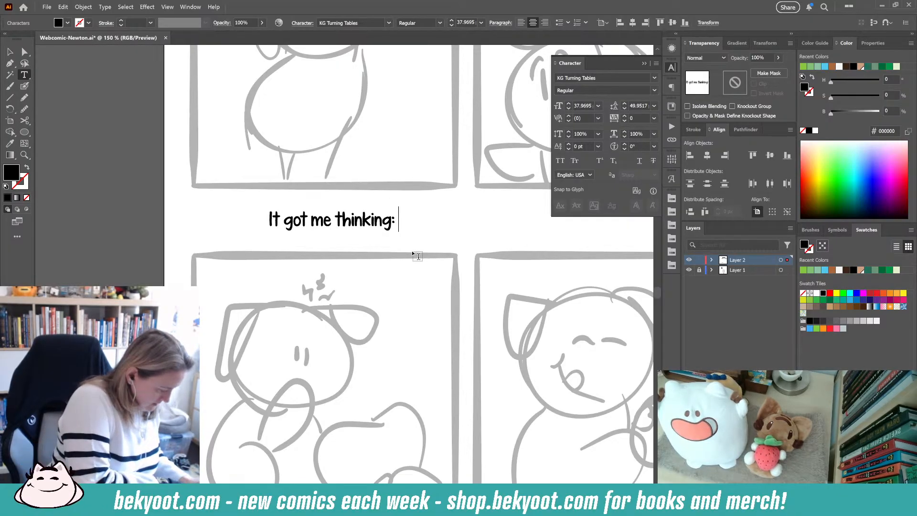
type(" action")
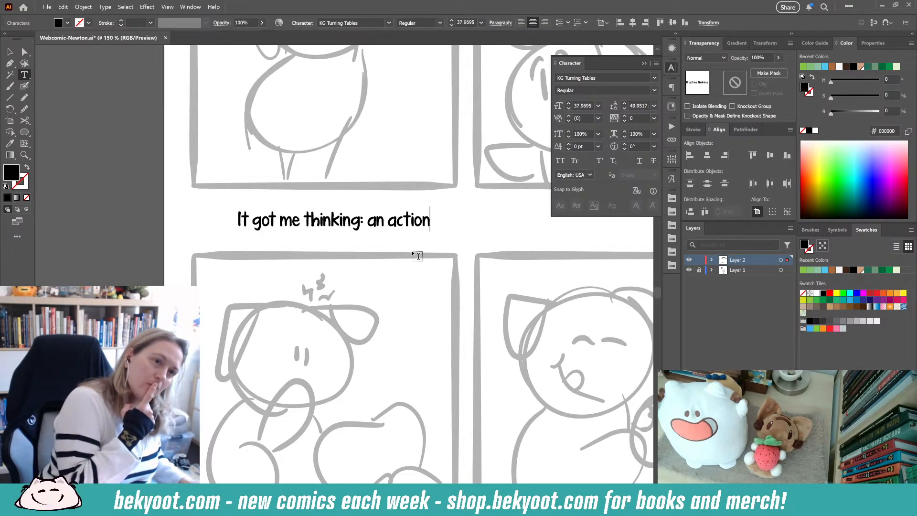
type("tow")
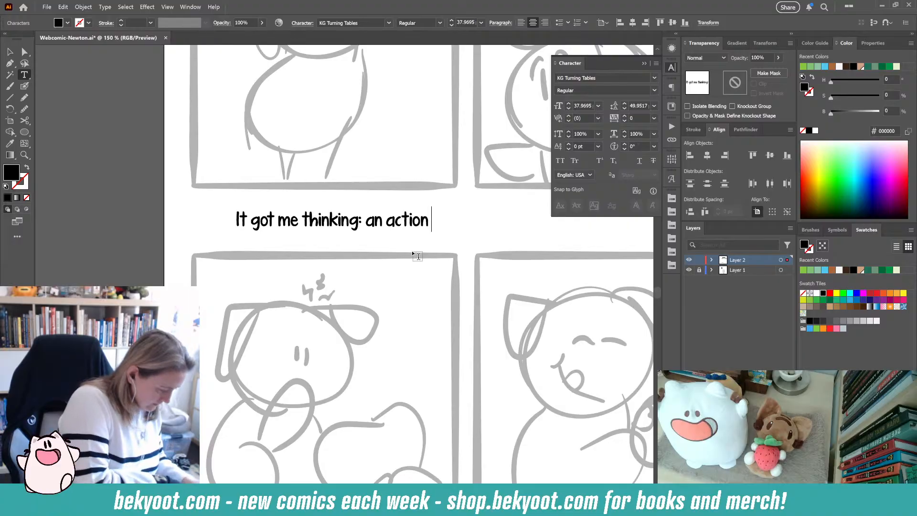
type("ards a goa")
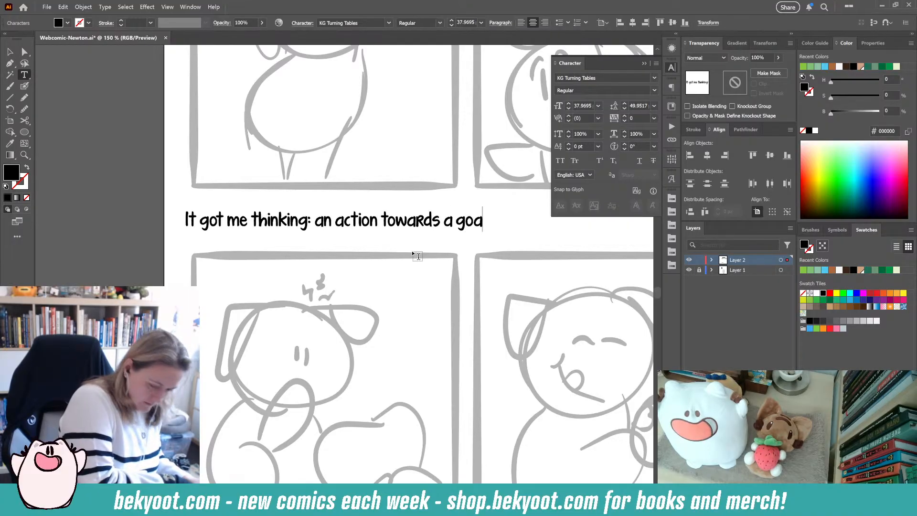
type("l can ")
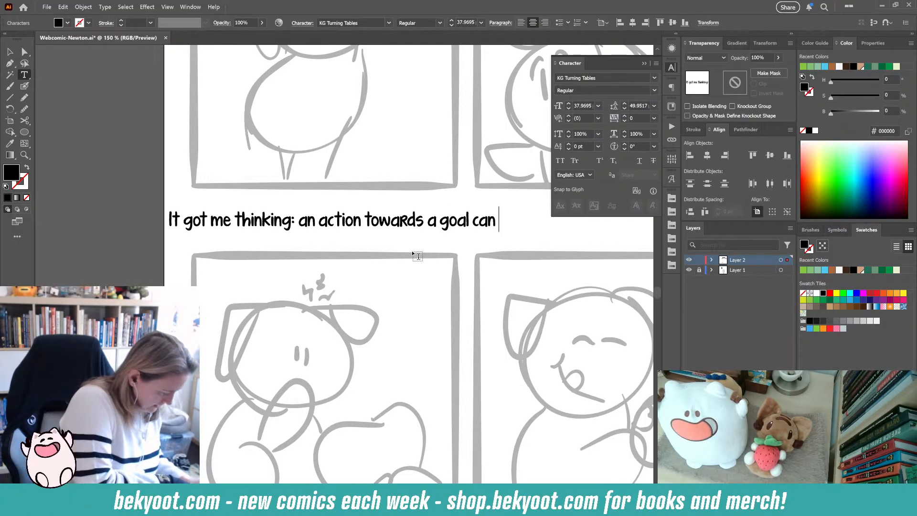
type("be like an a")
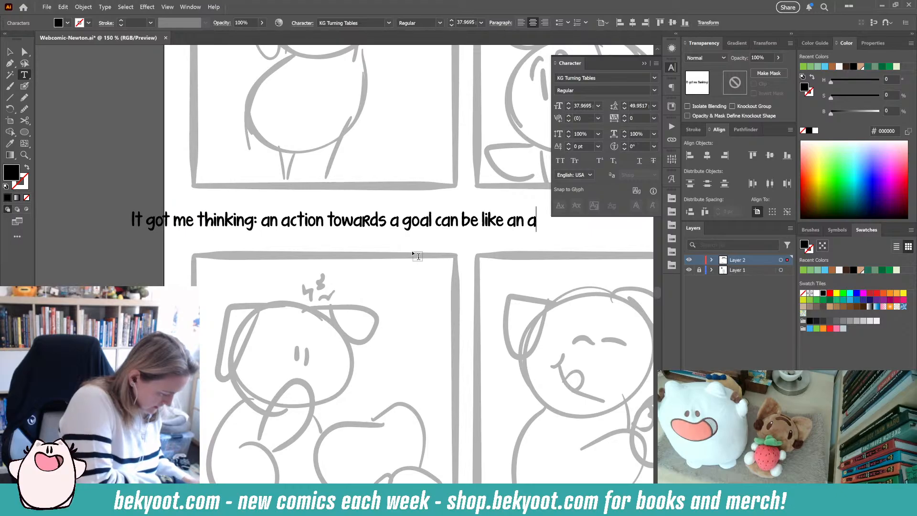
type("pple.")
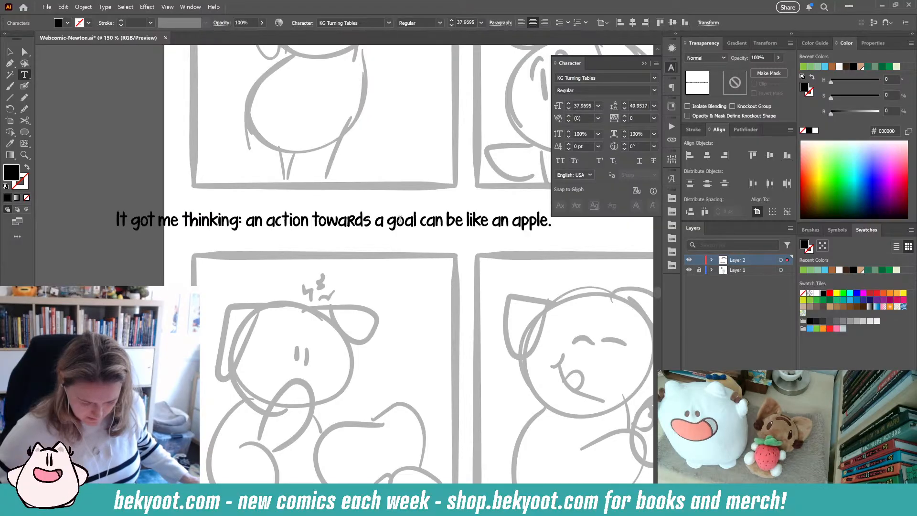
key("Return")
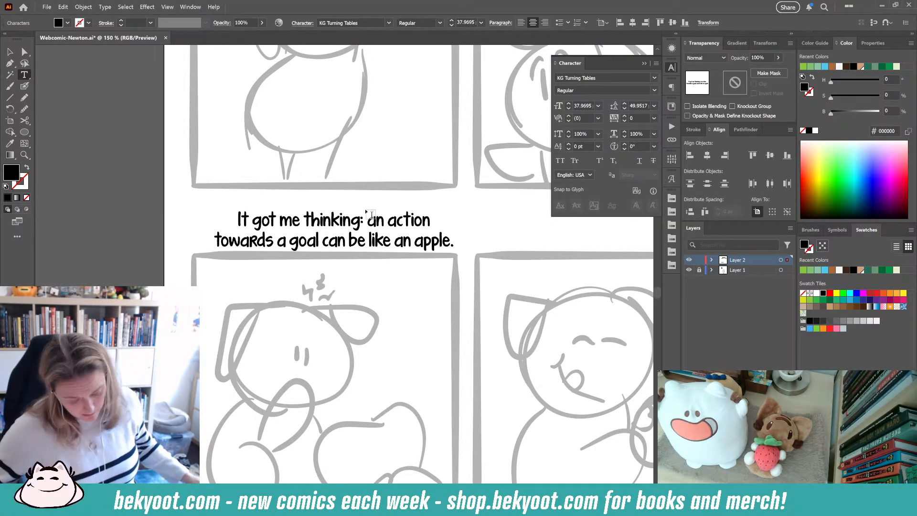
key("Escape")
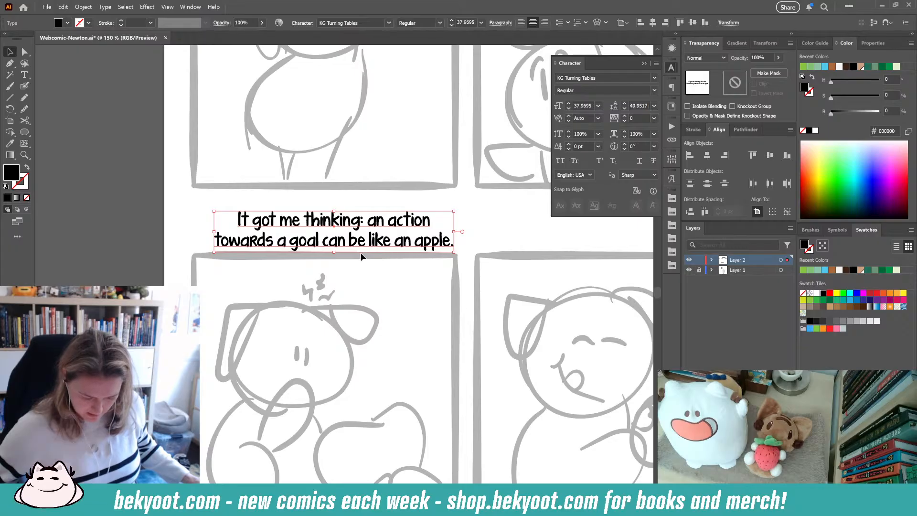
- Duplicate the third caption and place the copy above the fourth panel
left_click_drag(361, 245, 505, 208)
left_click(189, 241)
scroll(494, 213, "right", 5)
key("t")
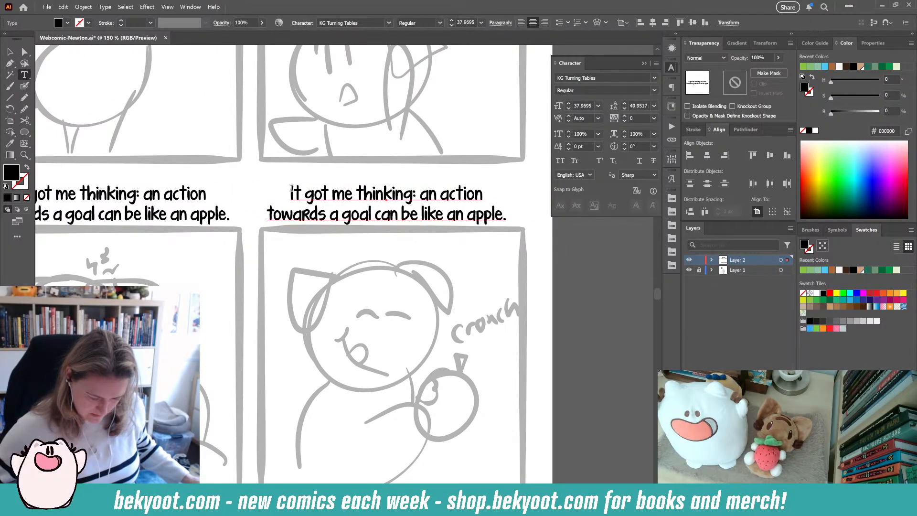
- Replace the fourth caption's text with "An action a day can keep regrets away." breaking after "day"
left_click_drag(290, 188, 559, 237)
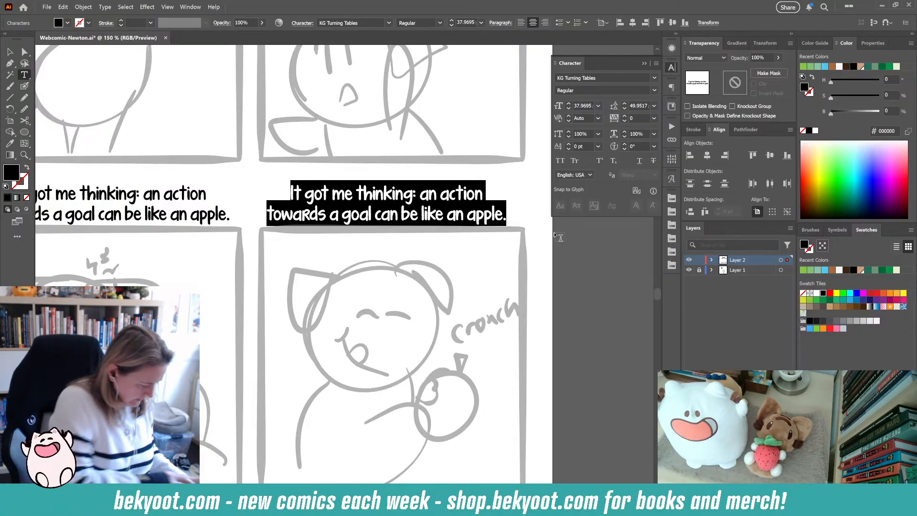
type("An")
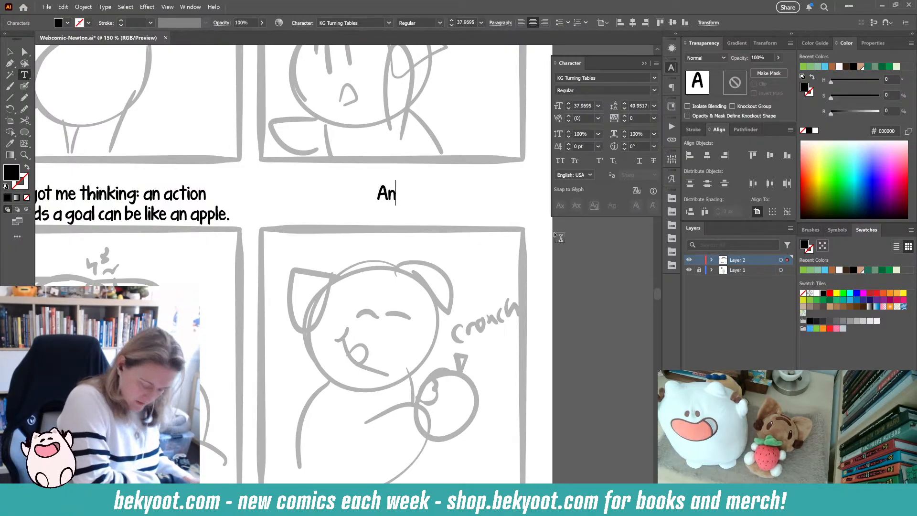
type(" action a day")
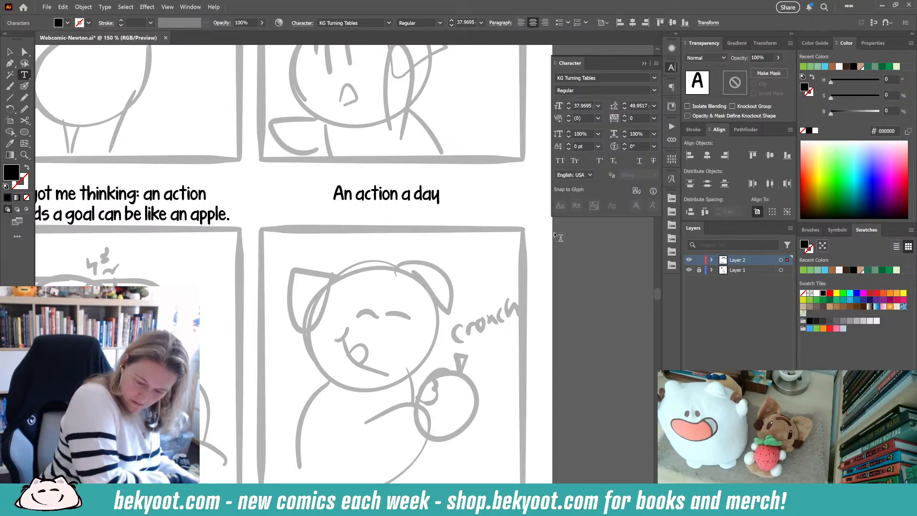
type("can")
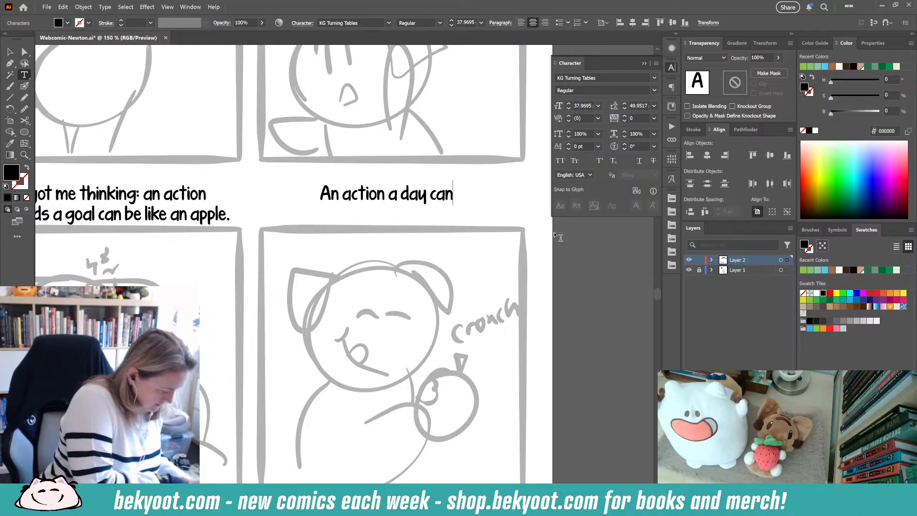
type(" kee")
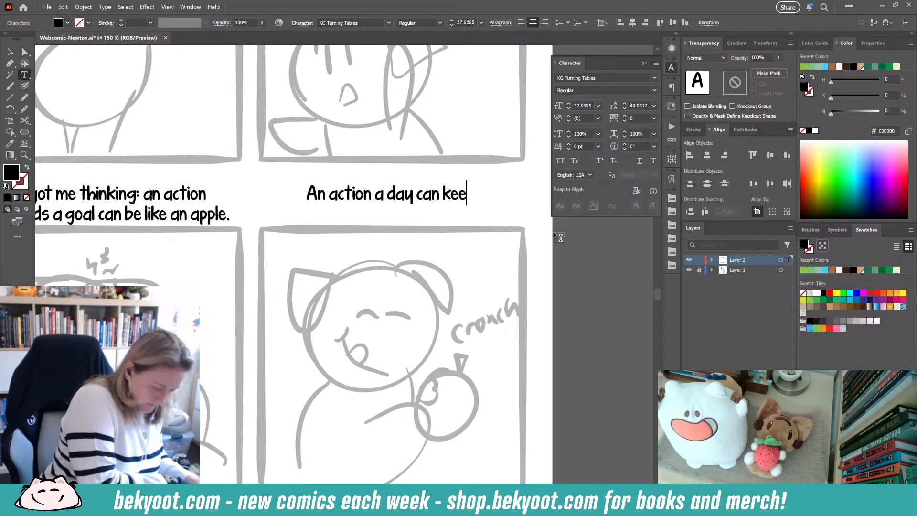
type("p Regrets away")
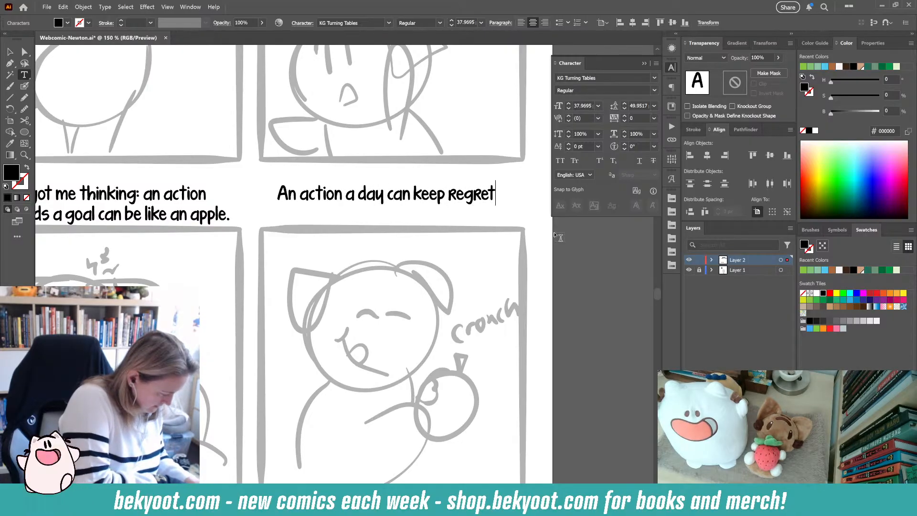
type(".")
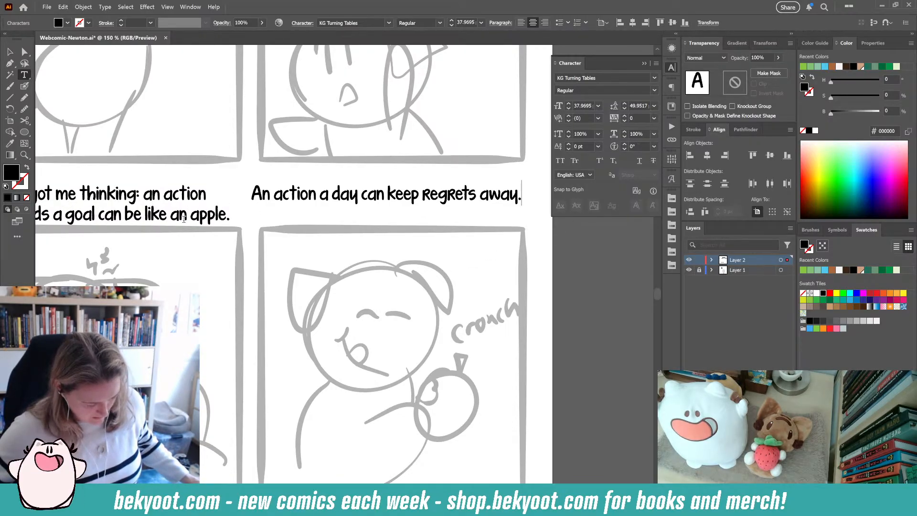
left_click(362, 198)
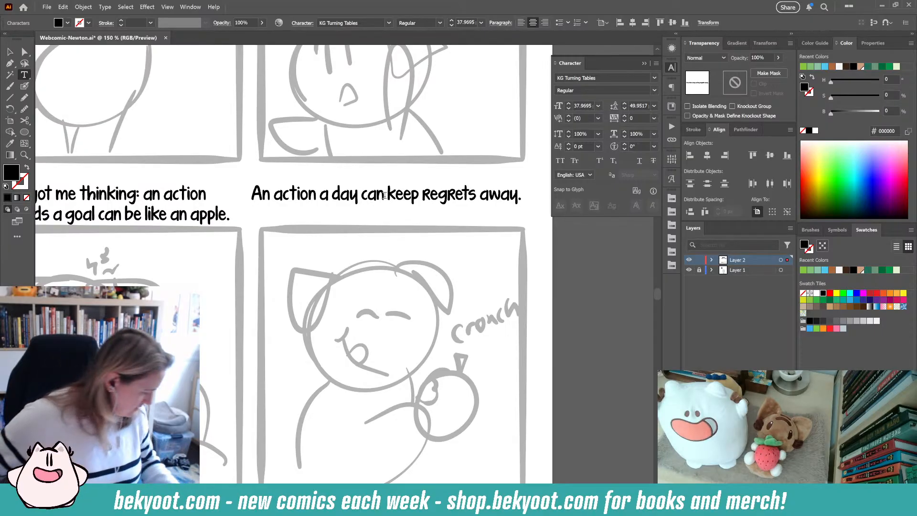
key("Return")
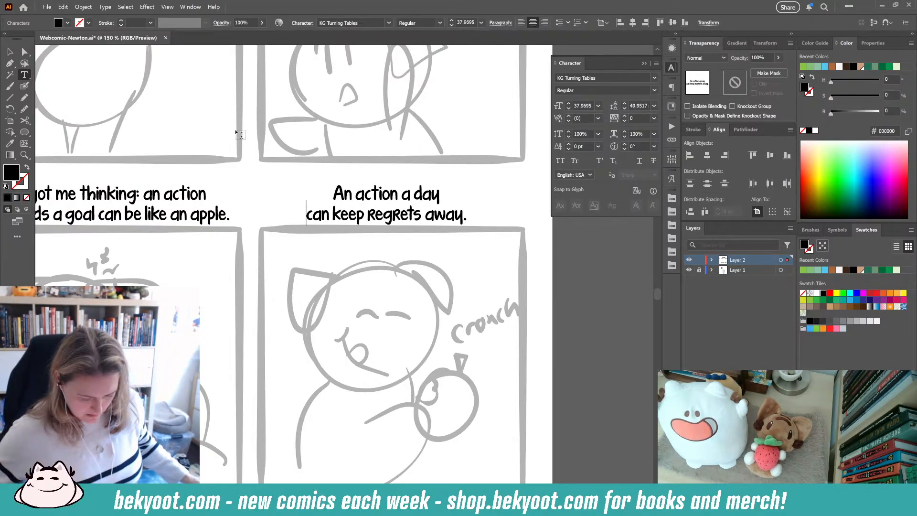
- Nudge the third caption slightly upward above its panel
left_click(10, 51)
left_click(242, 183)
left_click_drag(199, 214, 333, 191)
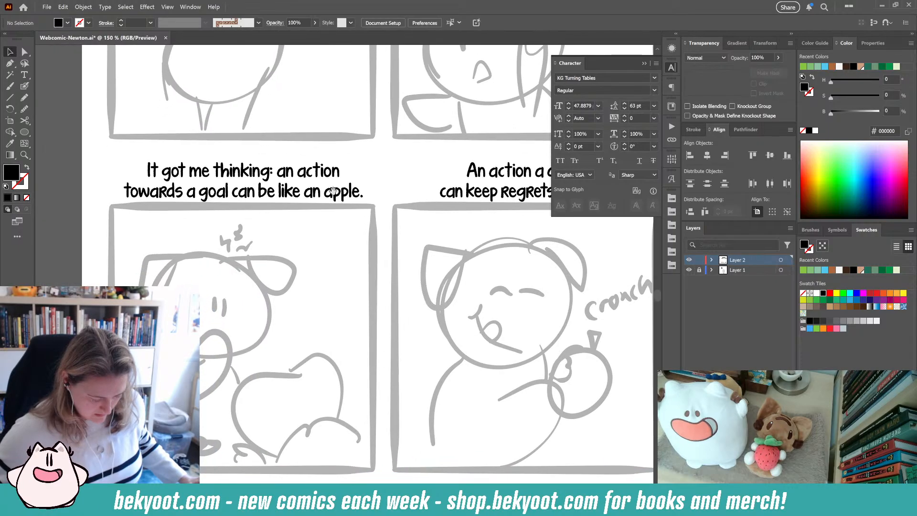
left_click_drag(225, 178, 225, 174)
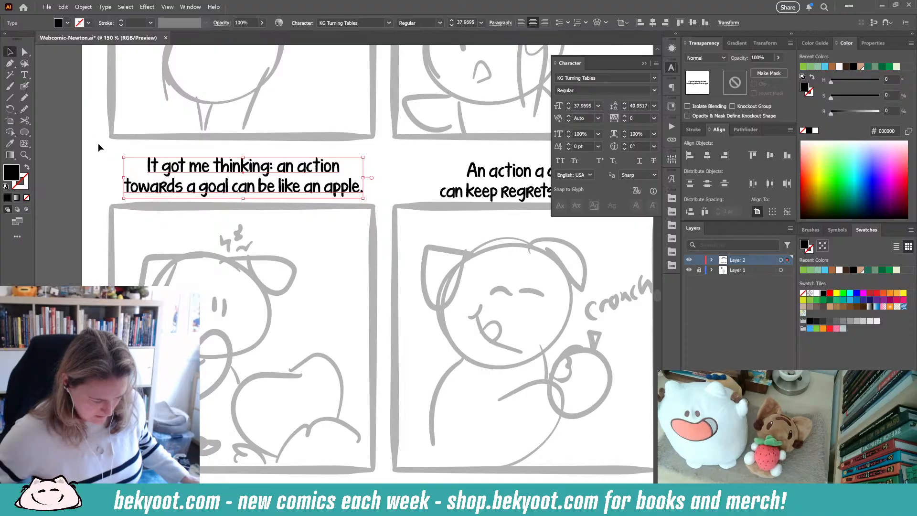
key("t")
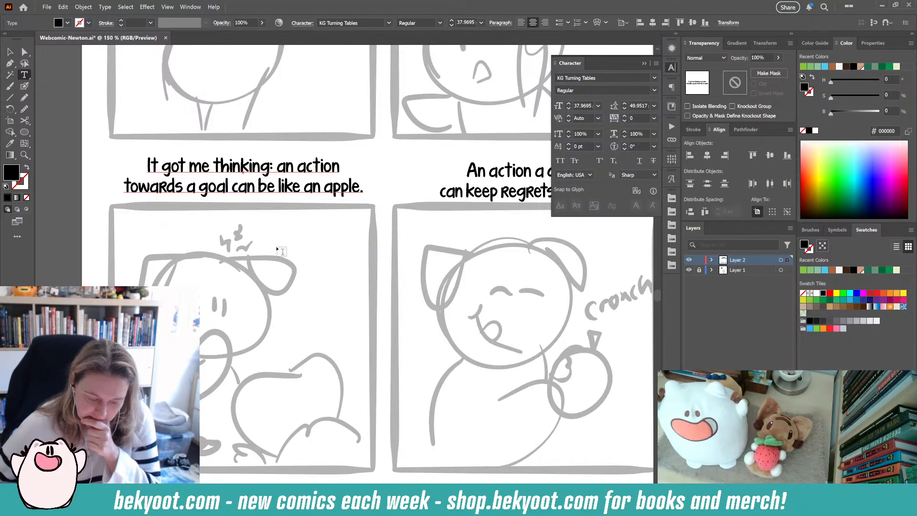
key("Escape")
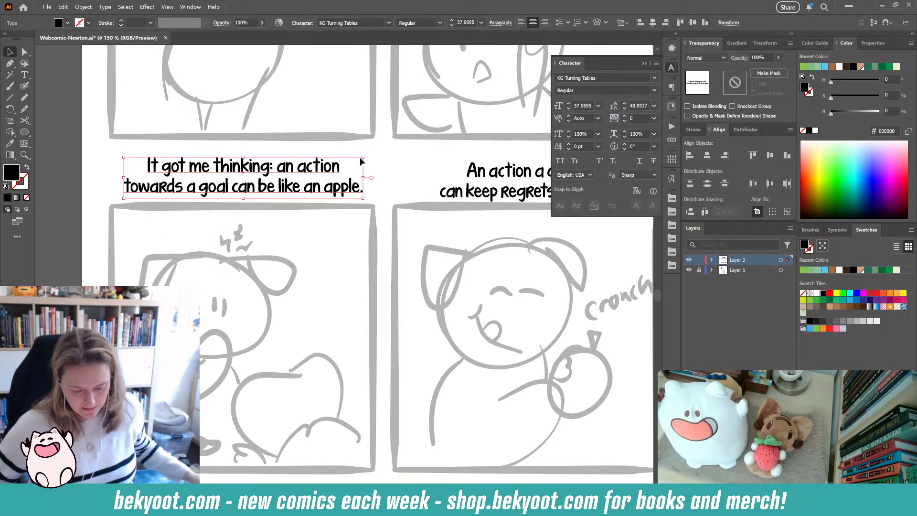
- Duplicate the fourth caption and place the copy above the fifth panel
left_click(403, 179)
scroll(402, 208, "down", 1)
left_click_drag(446, 267, 399, 217)
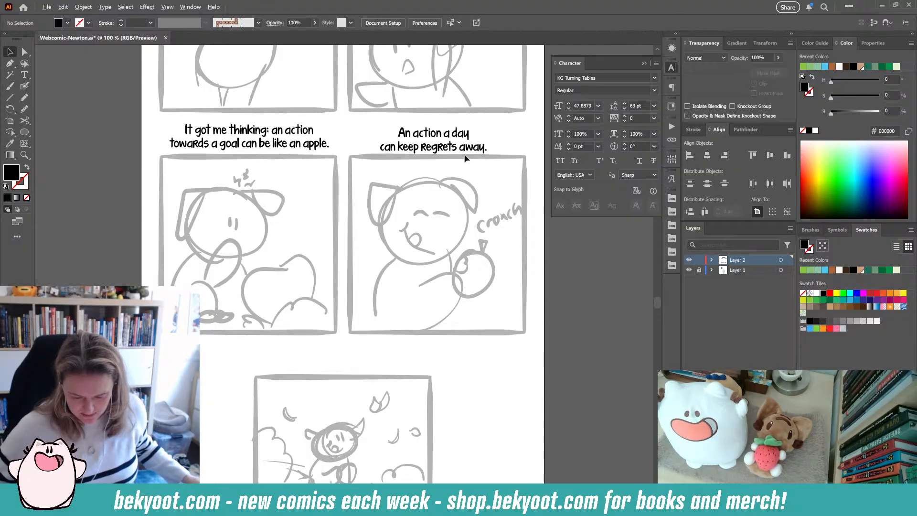
left_click_drag(456, 148, 370, 366)
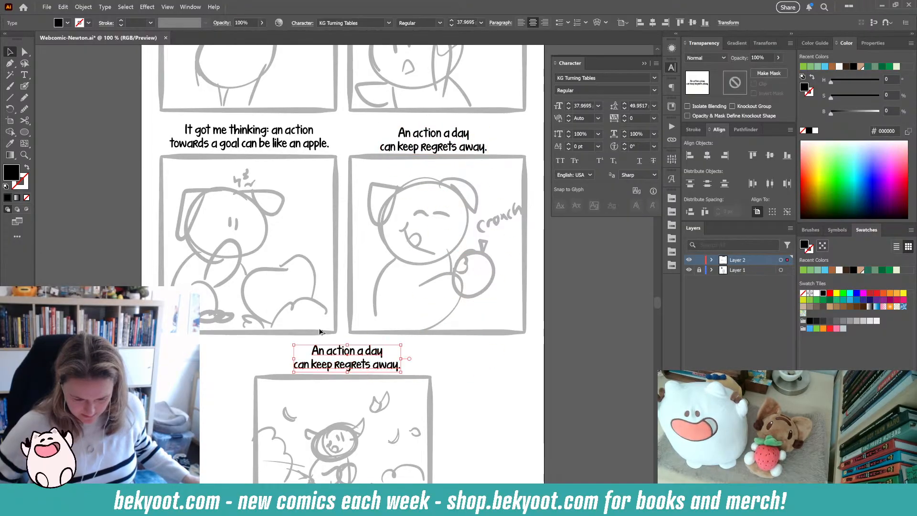
- Replace the fifth caption's text with "...maybe doctors, too." and nudge it slightly left
key("t")
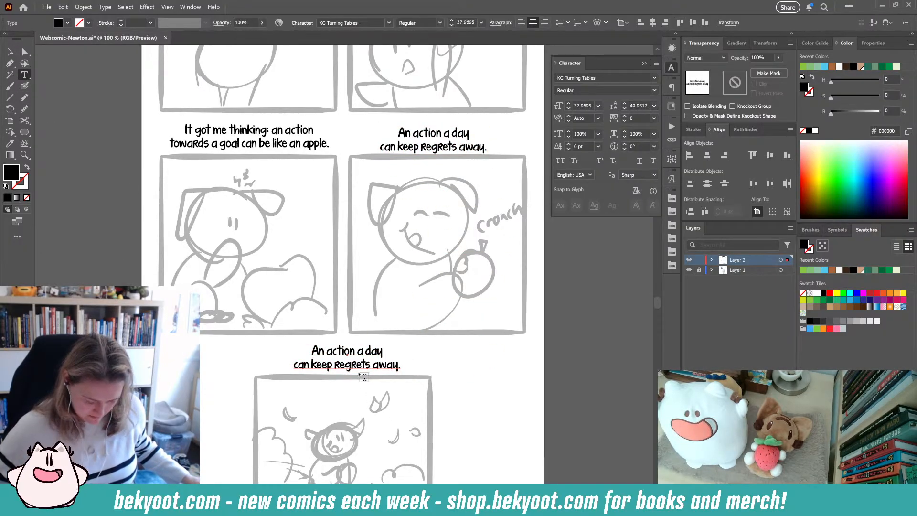
left_click(315, 351)
key("ctrl+z")
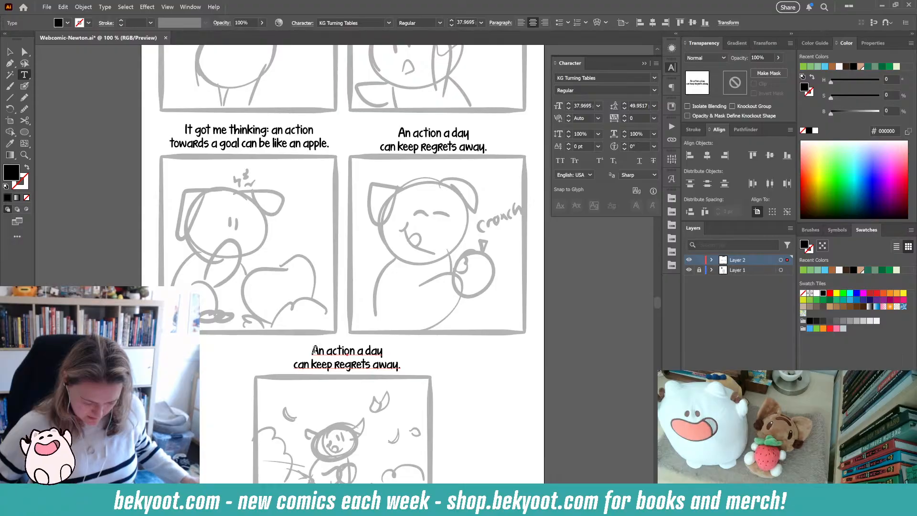
left_click_drag(314, 351, 479, 387)
type("...")
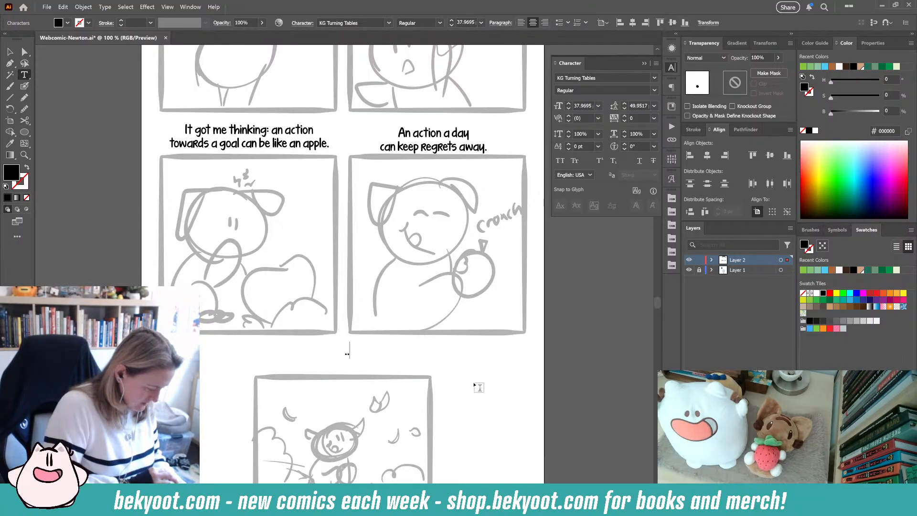
type("maybe doc")
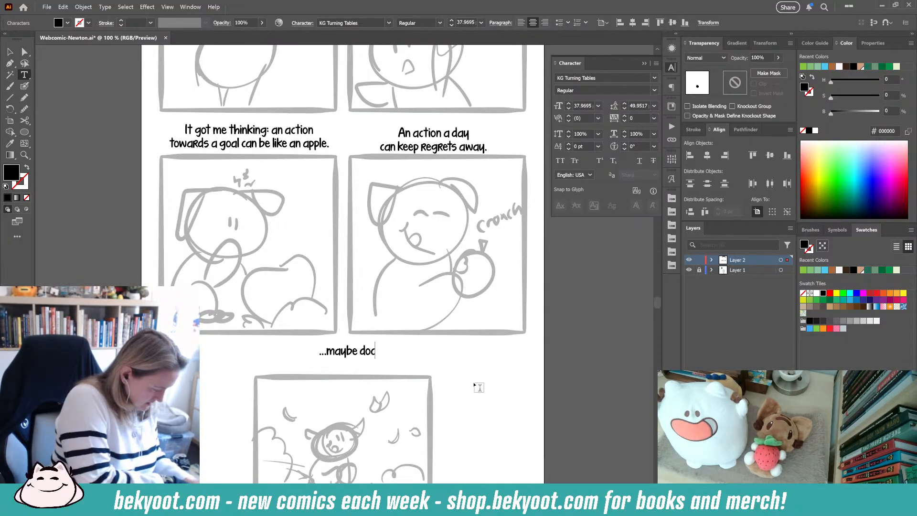
type("tors too")
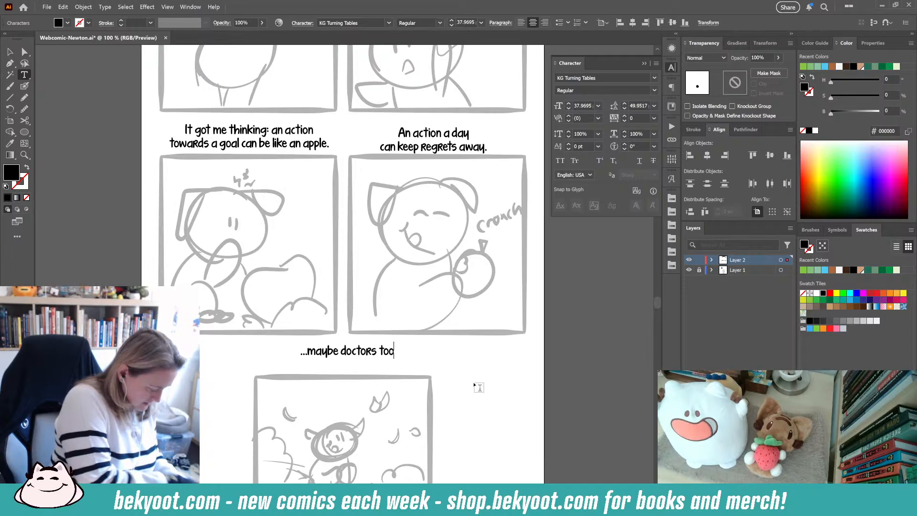
key("BackSpace")
key("BackSpace")
key("BackSpace")
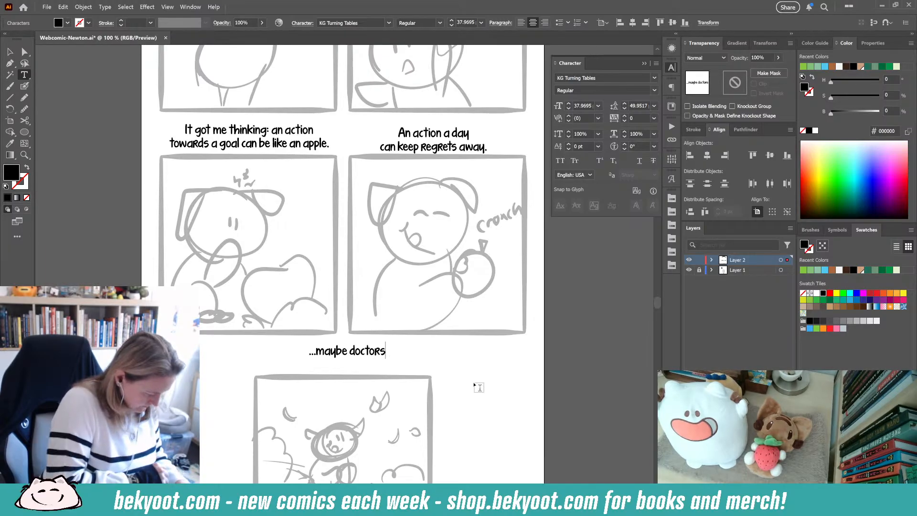
type(", too.")
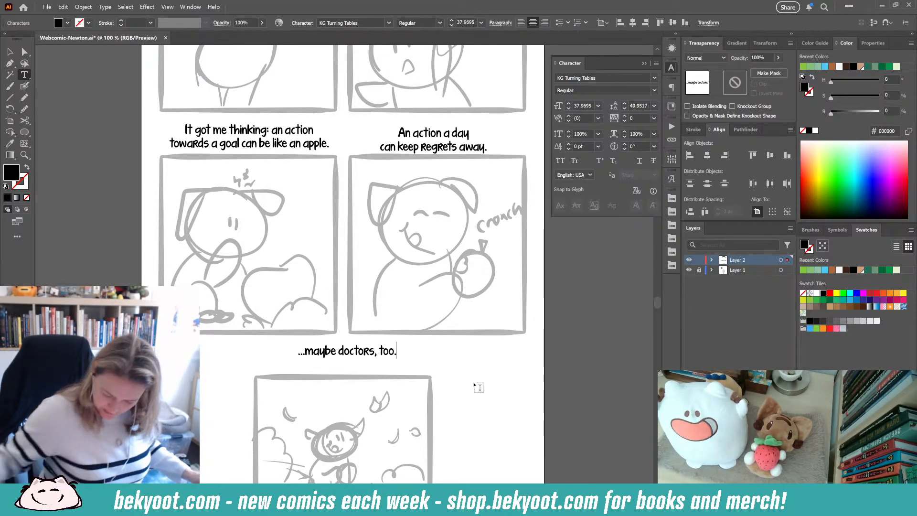
key("Escape")
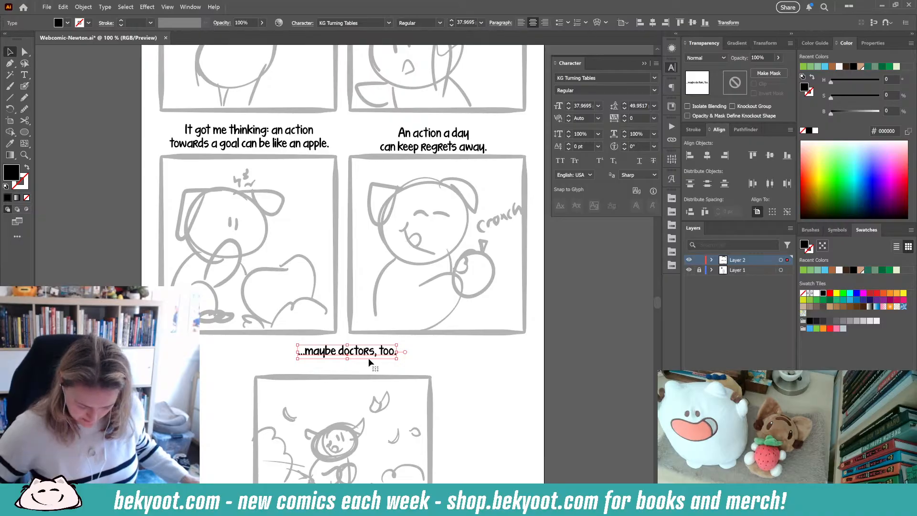
left_click_drag(365, 354, 362, 355)
left_click(246, 367)
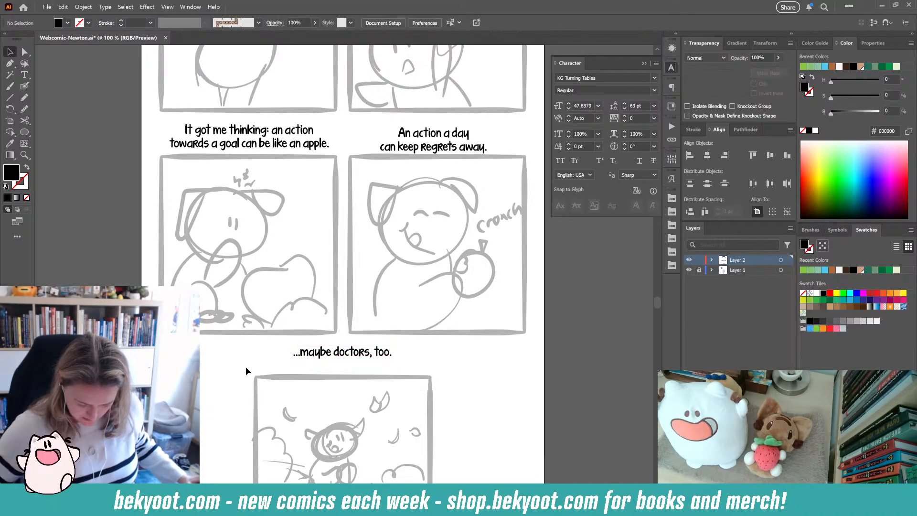
- Select the spare bracket and "-P" mark on the pasteboard and move them slightly lower
left_click_drag(126, 236, 462, 477)
left_click_drag(248, 250, 150, 309)
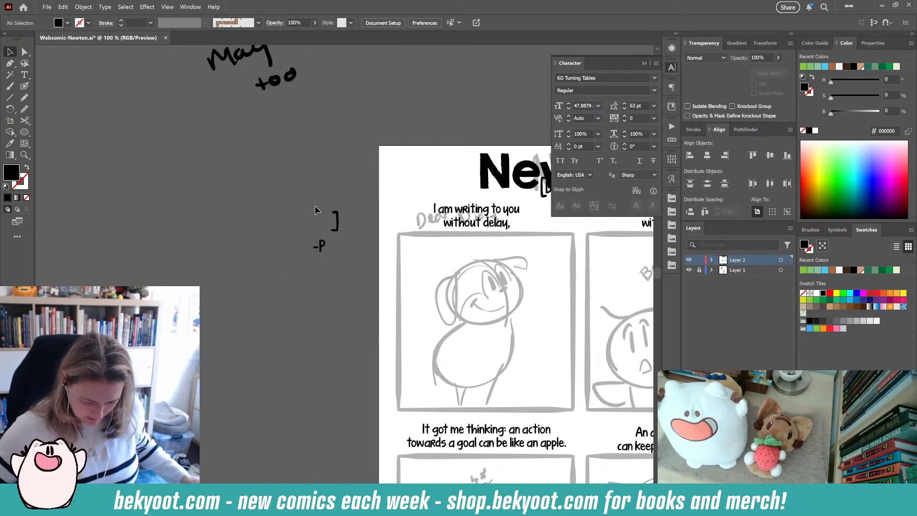
left_click_drag(339, 262, 334, 345)
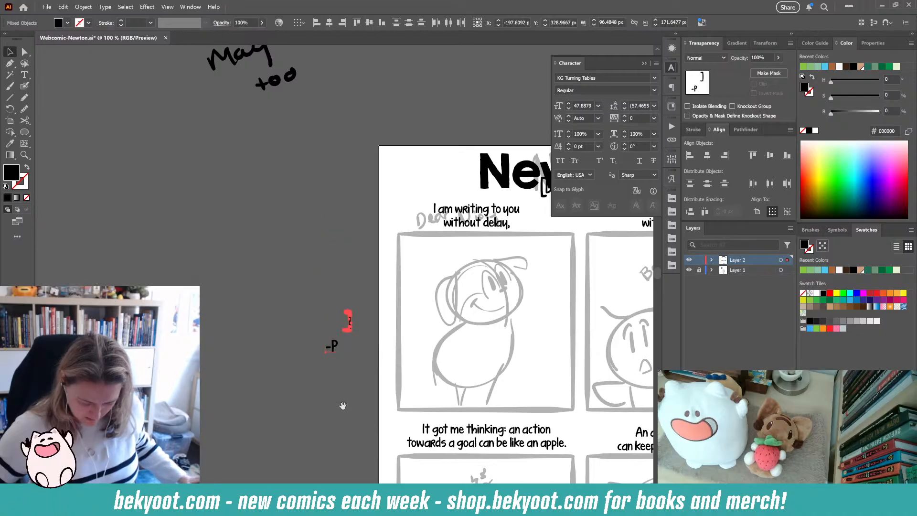
- Move the "Dear Diary," heading to the upper left of the page, beside the Newton title
left_click_drag(342, 409, 257, 201)
left_click_drag(248, 130, 567, 449)
left_click(531, 471)
left_click(594, 458)
left_click_drag(602, 304, 453, 418)
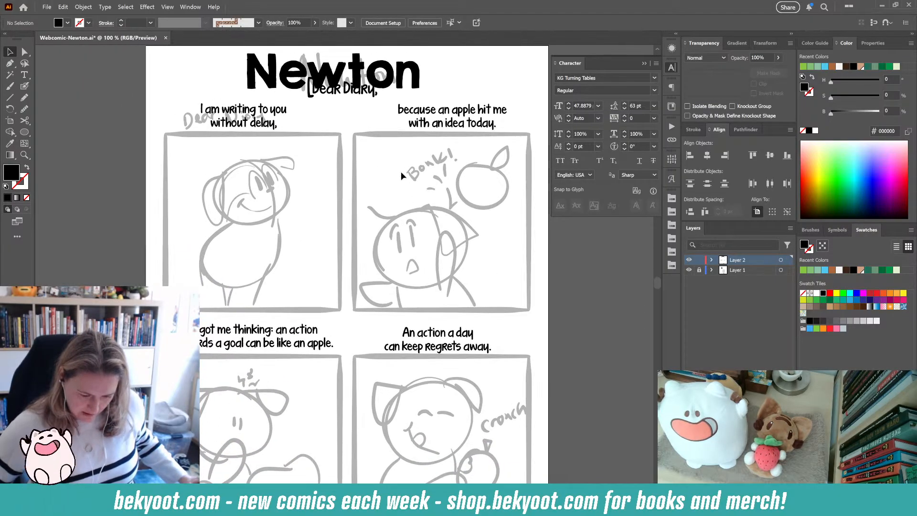
left_click_drag(368, 95, 227, 98)
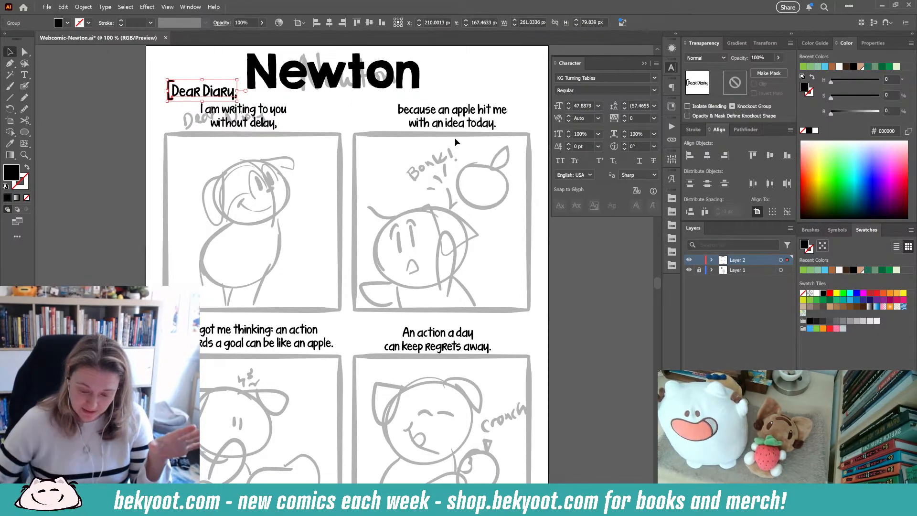
scroll(379, 230, "down", 5)
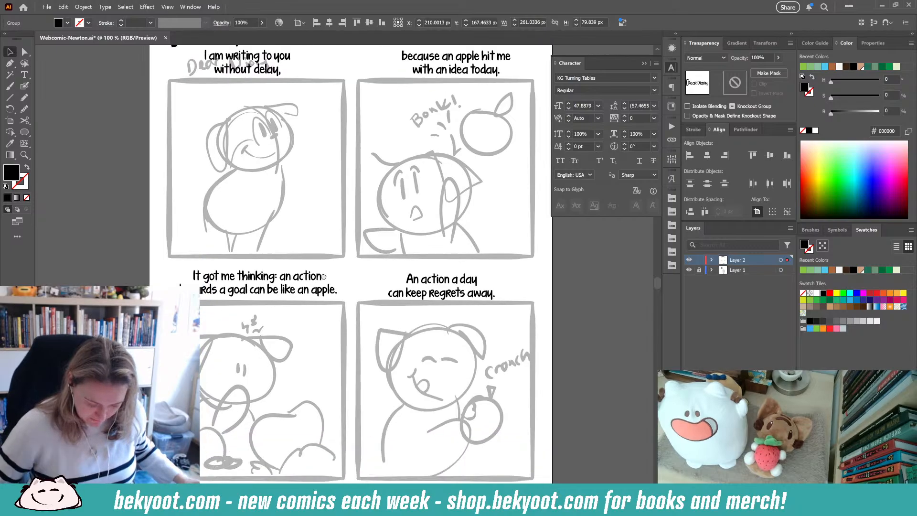
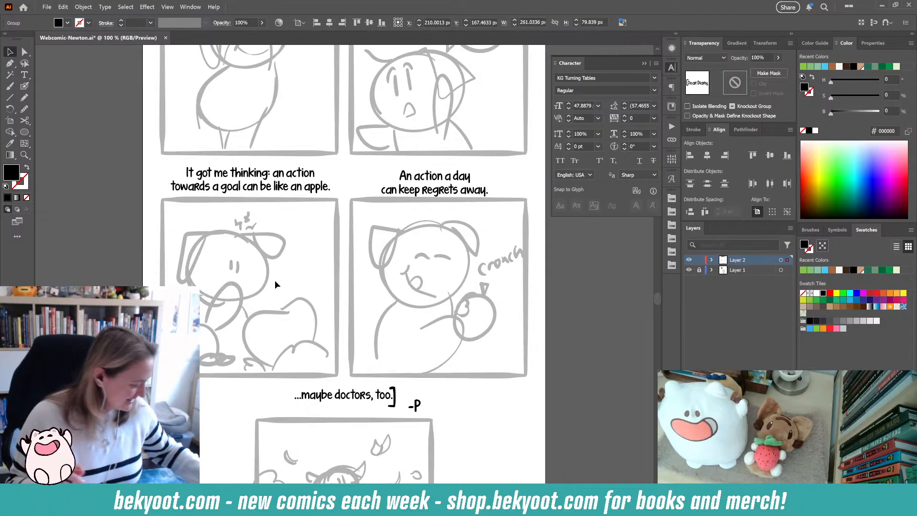
- Nudge the third and fourth panel captions slightly upward
left_click(506, 179)
scroll(327, 230, "up", 2)
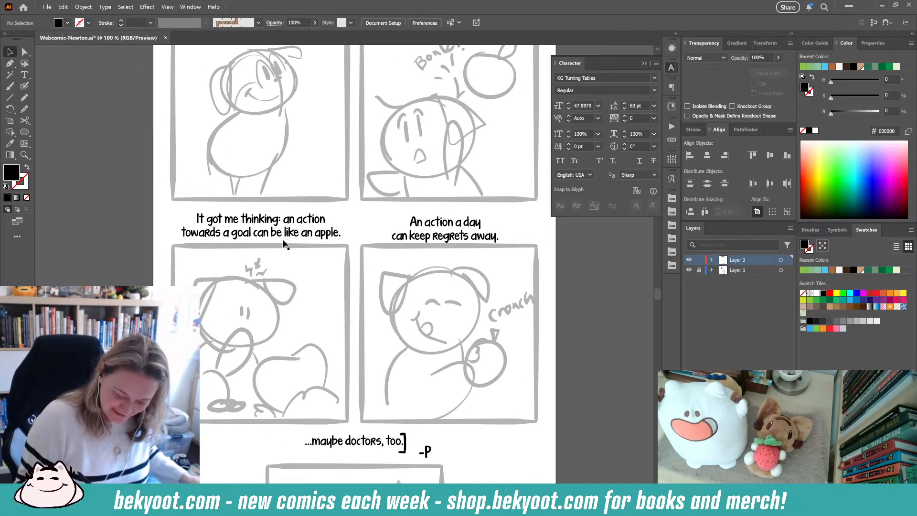
left_click_drag(323, 238, 324, 236)
left_click_drag(471, 241, 470, 235)
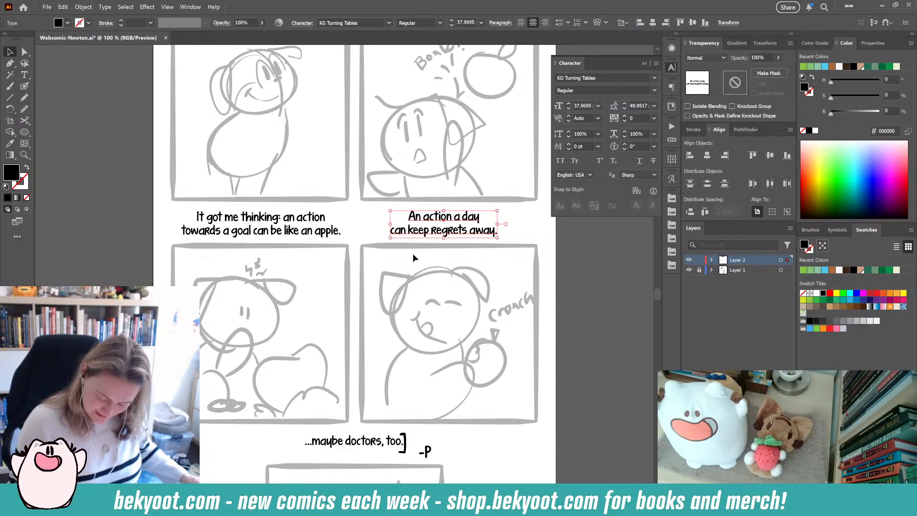
- In the third caption, change "an action" to "actions"
key("t")
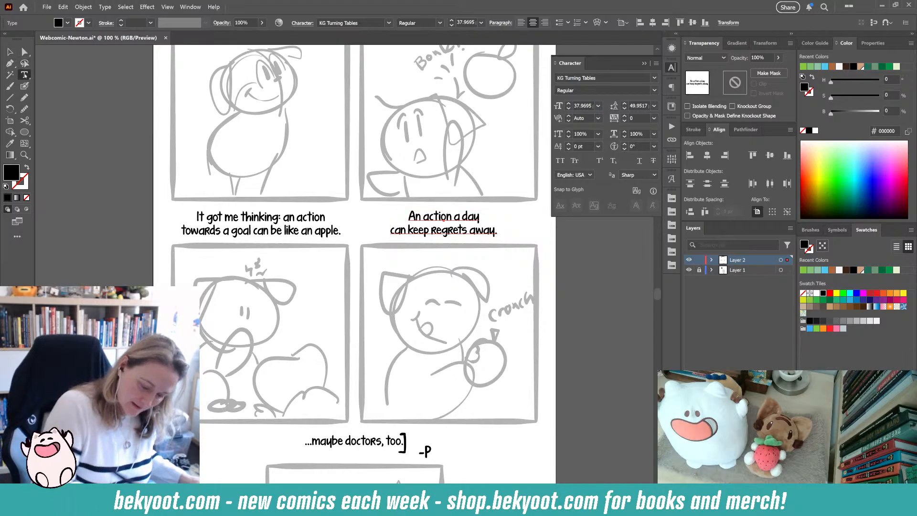
left_click_drag(284, 218, 297, 218)
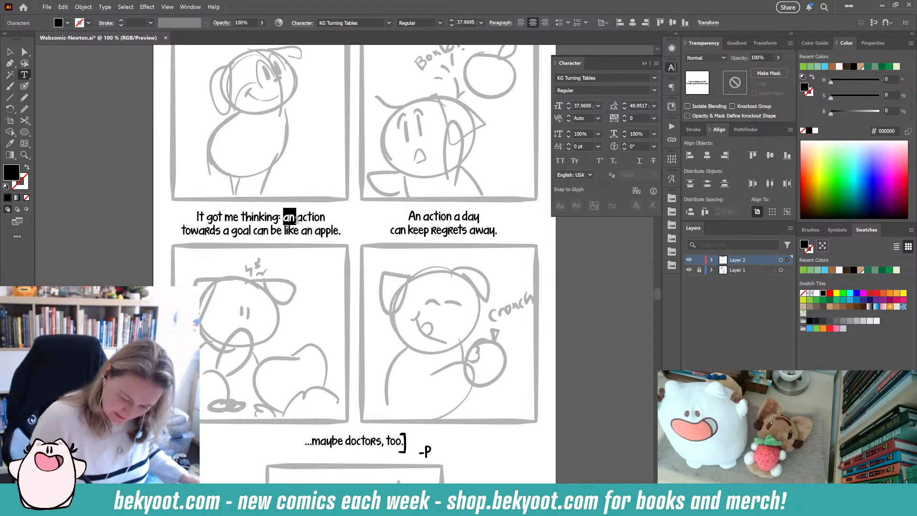
key("BackSpace")
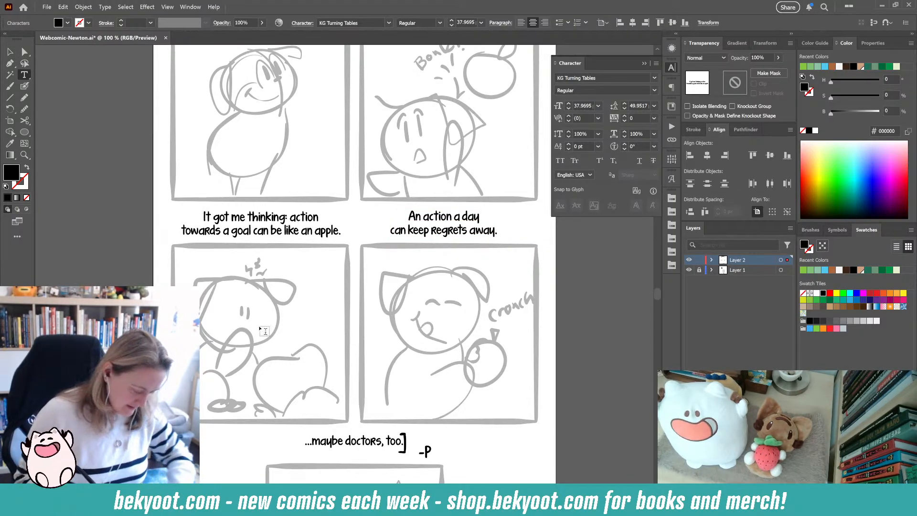
key("Right")
key("Right")
key("Right")
key("Right")
key("Right")
key("Right")
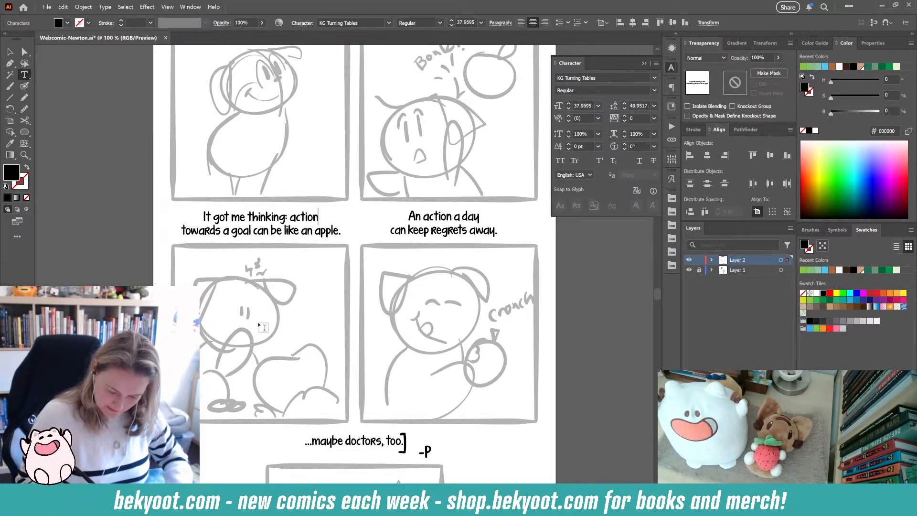
type("s")
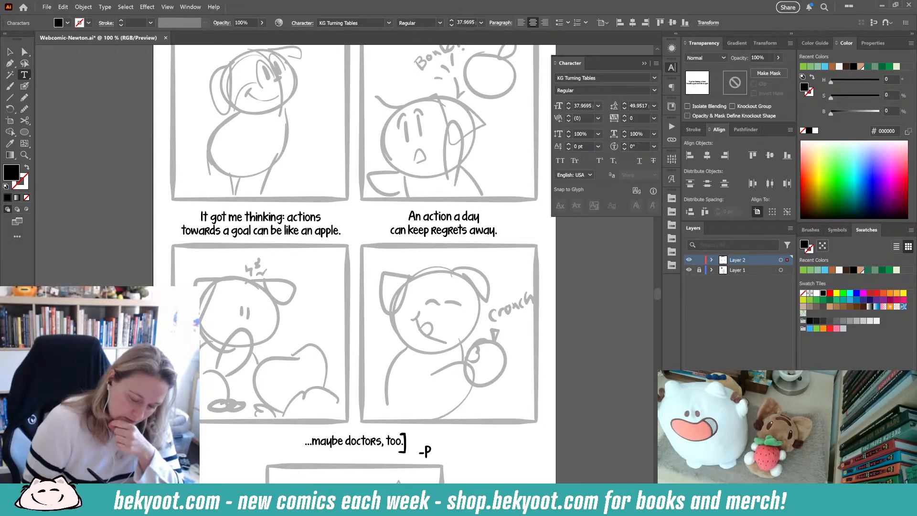
- In the same caption, change "an apple" to "apples" and finish editing the text
left_click_drag(301, 231, 315, 232)
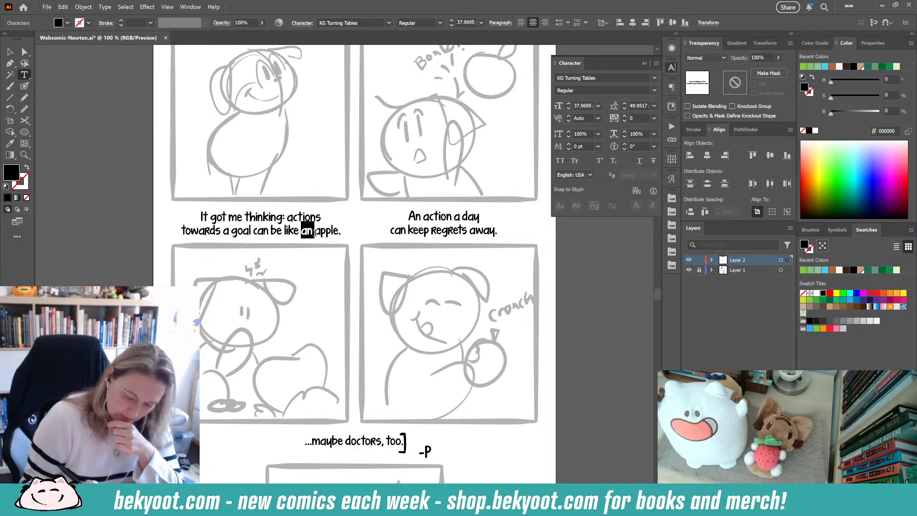
key("BackSpace")
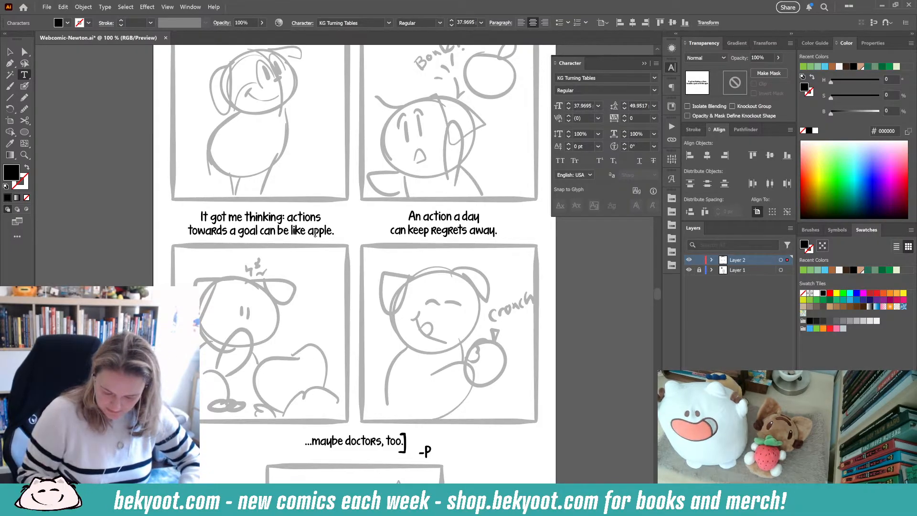
type("O")
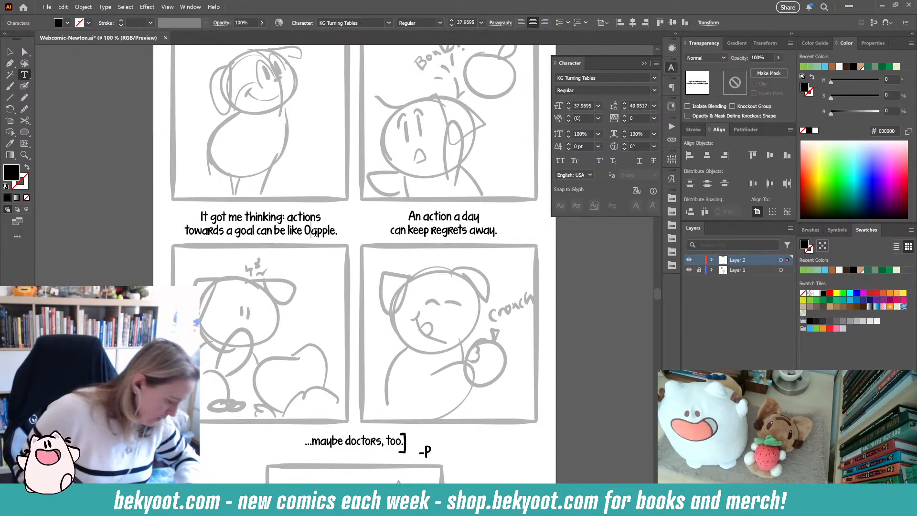
key("BackSpace")
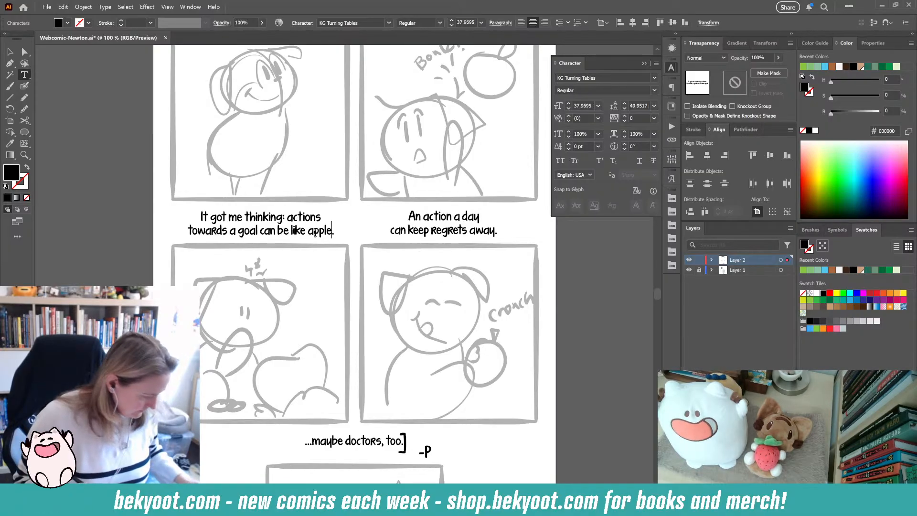
type("s")
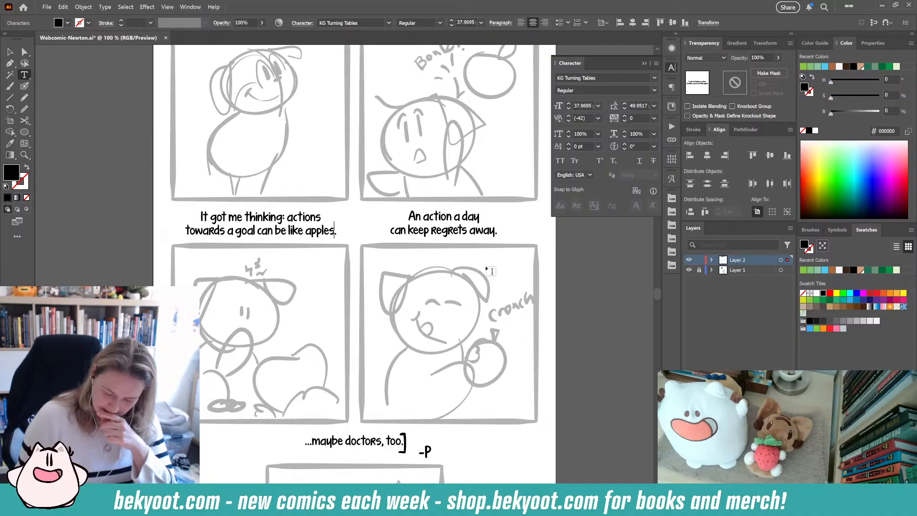
left_click(9, 51)
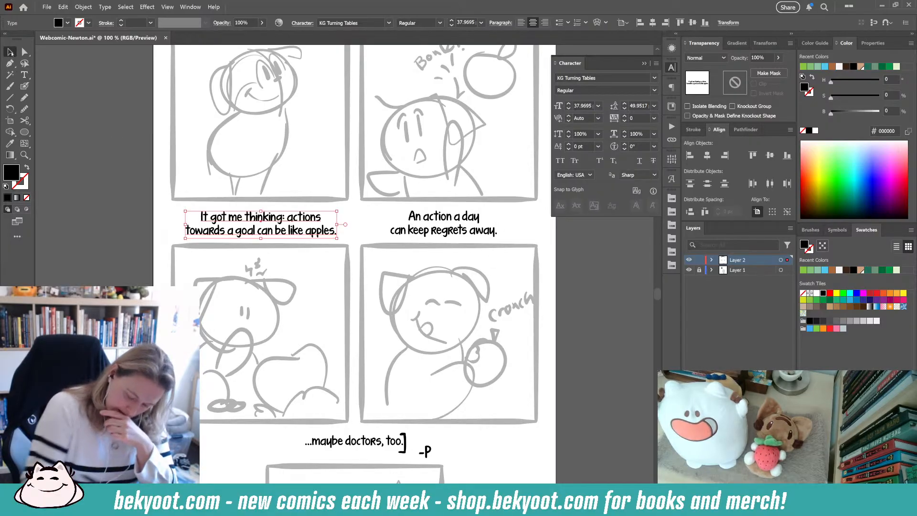
- Raise the closing bracket slightly and move the "-P" mark beneath the "...maybe doctors, too." caption
left_click(406, 451)
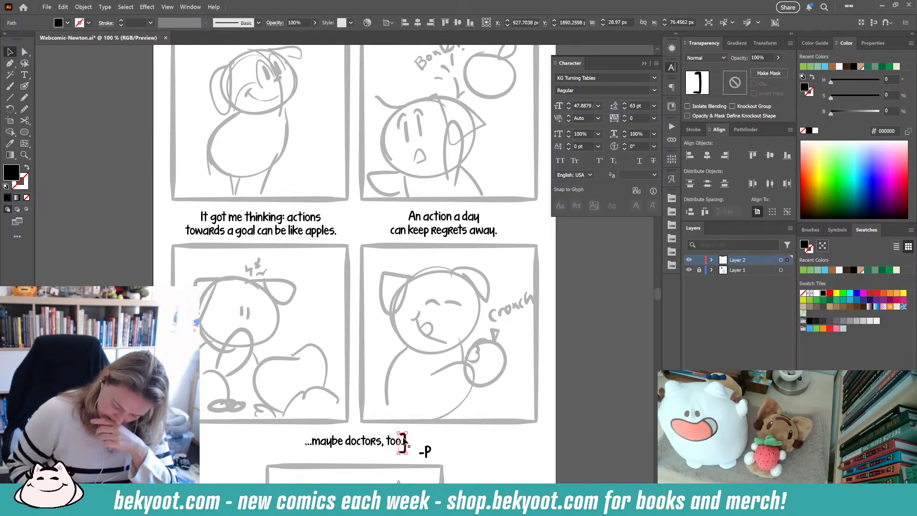
left_click_drag(405, 436, 407, 431)
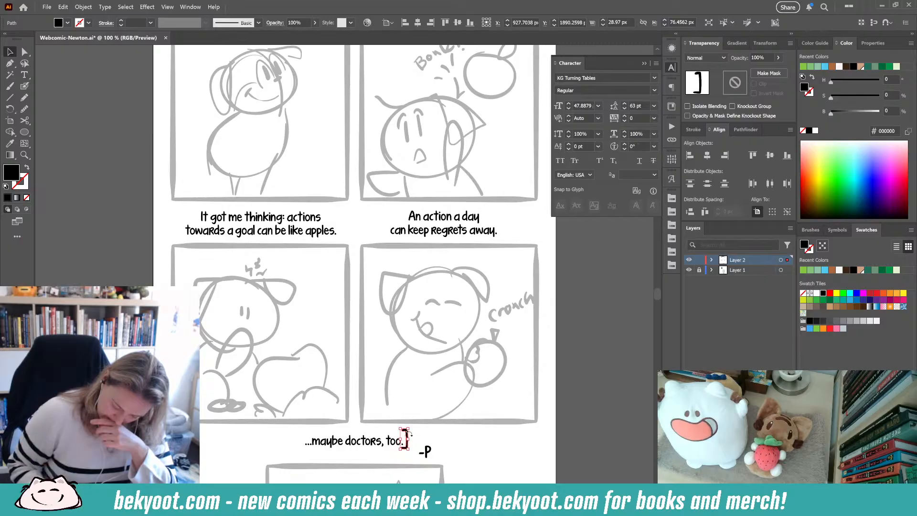
left_click(439, 432)
left_click_drag(427, 451, 355, 459)
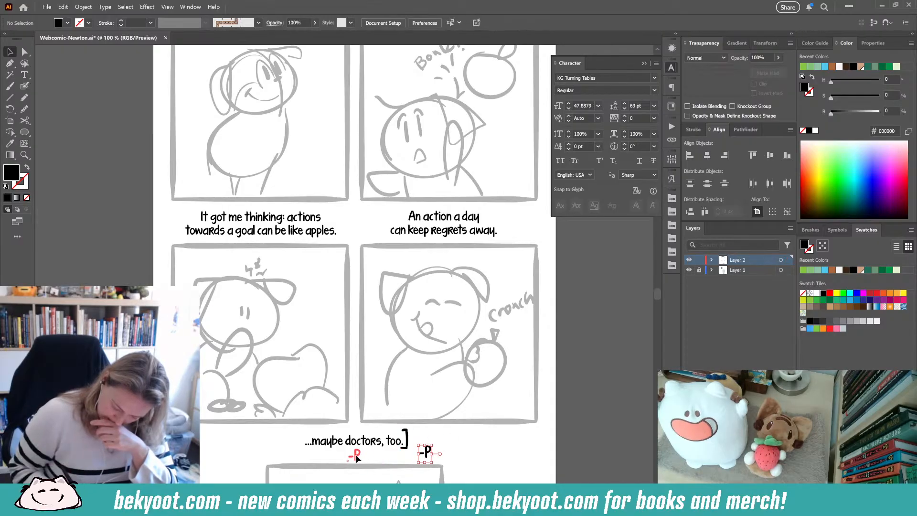
left_click(452, 444)
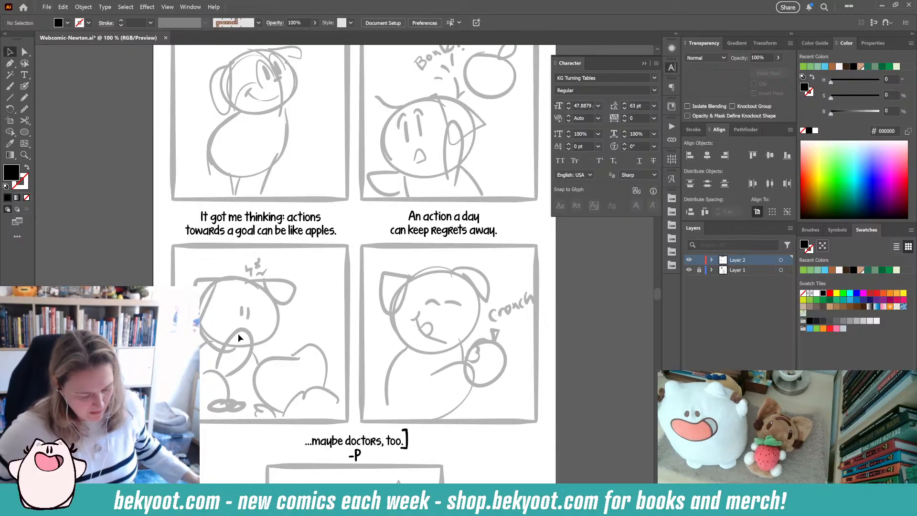
- Wrap "towards a goal" in the third caption in parentheses
left_click(24, 75)
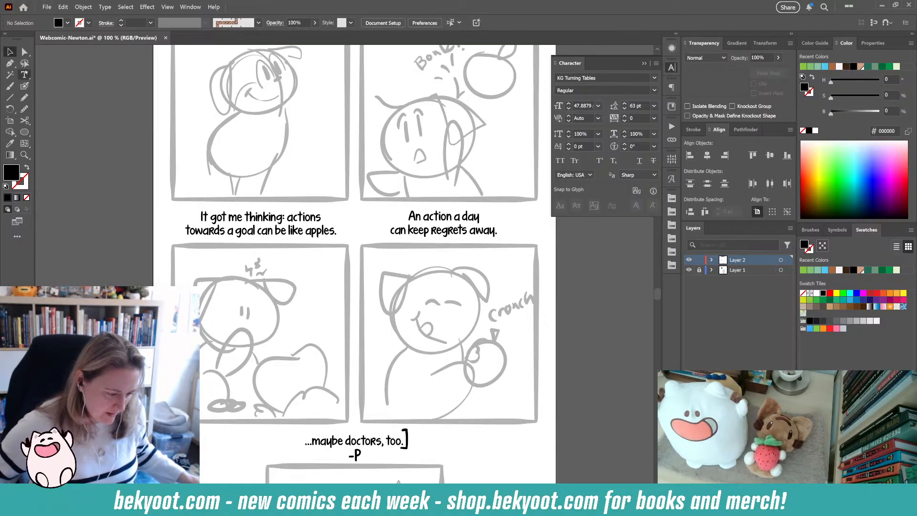
left_click(186, 231)
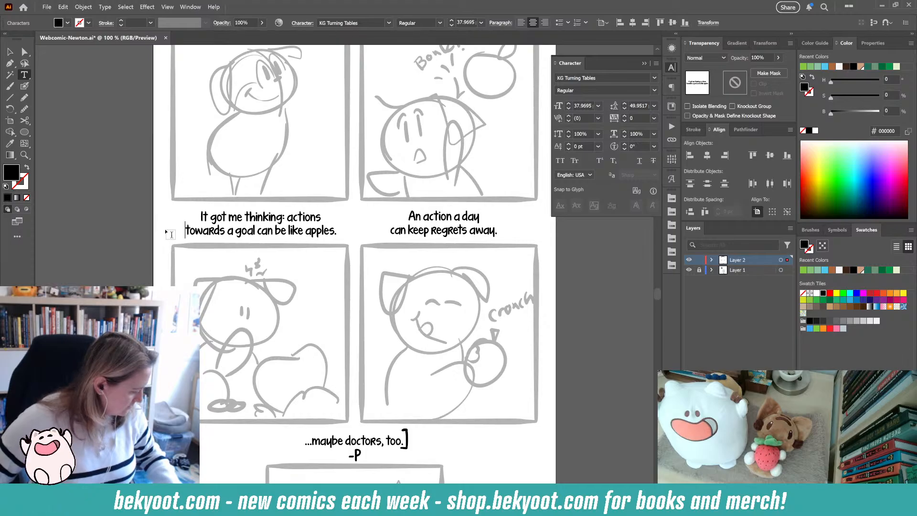
type("(")
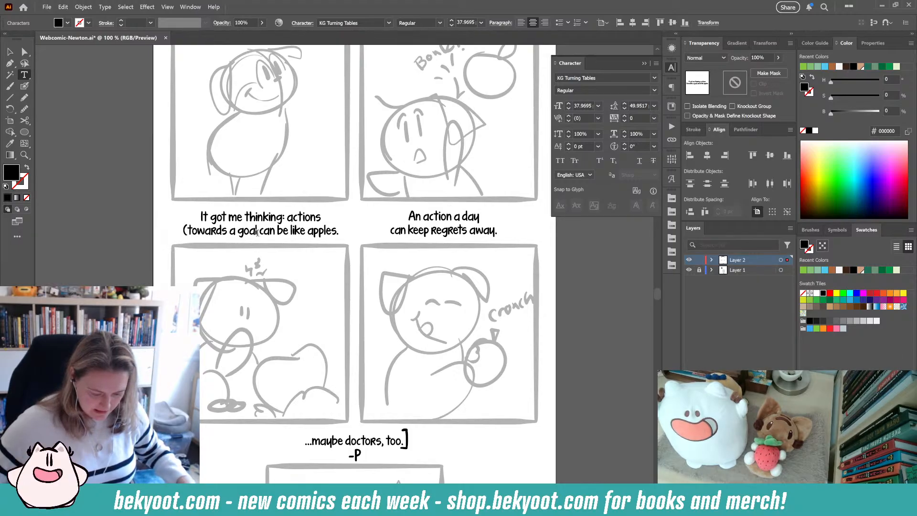
type(")")
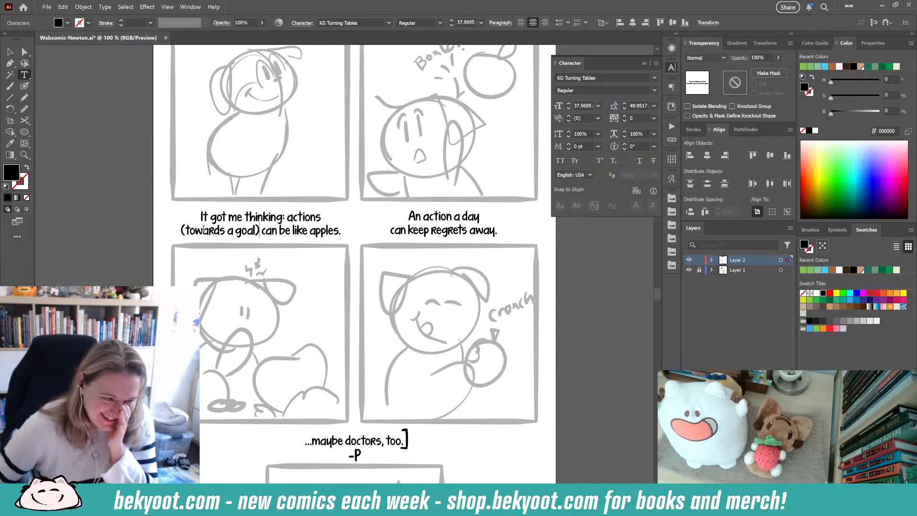
left_click(9, 51)
left_click(115, 259)
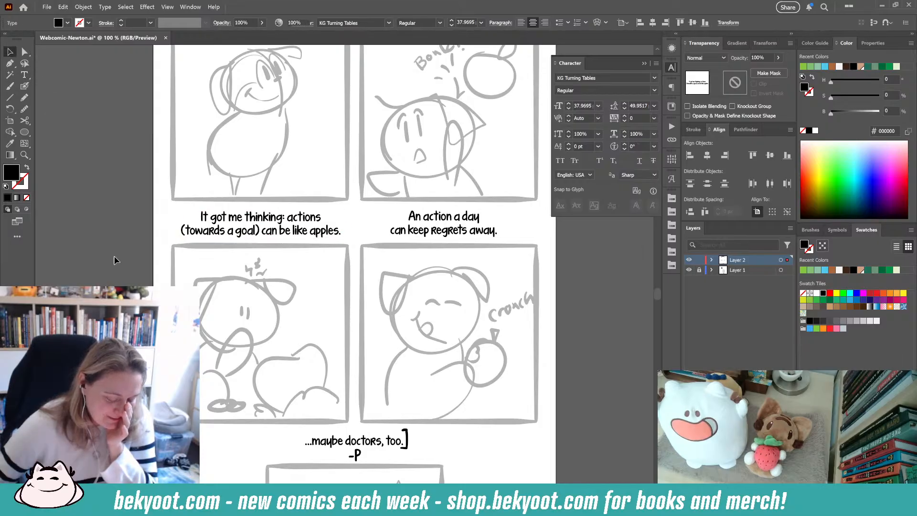
- Nudge the third and fourth captions slightly lower so they line up
left_click(237, 235)
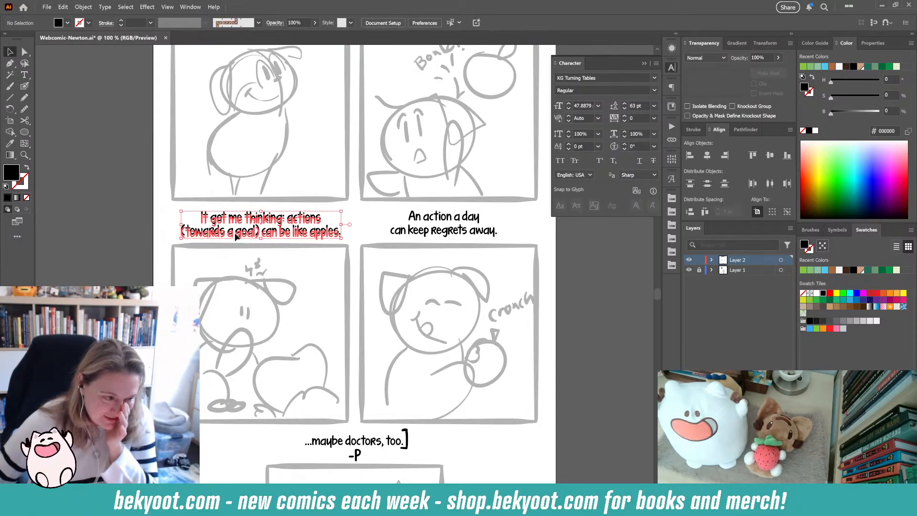
left_click_drag(235, 233, 235, 233)
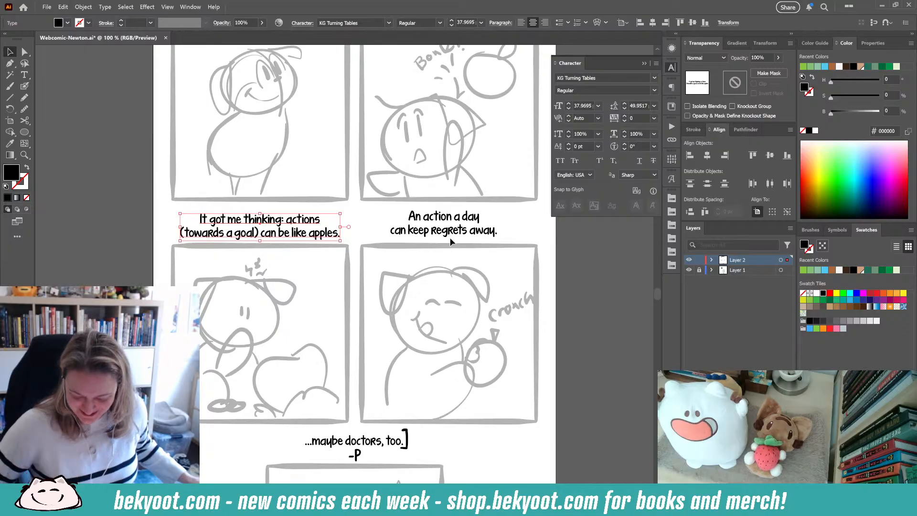
left_click_drag(452, 234, 453, 235)
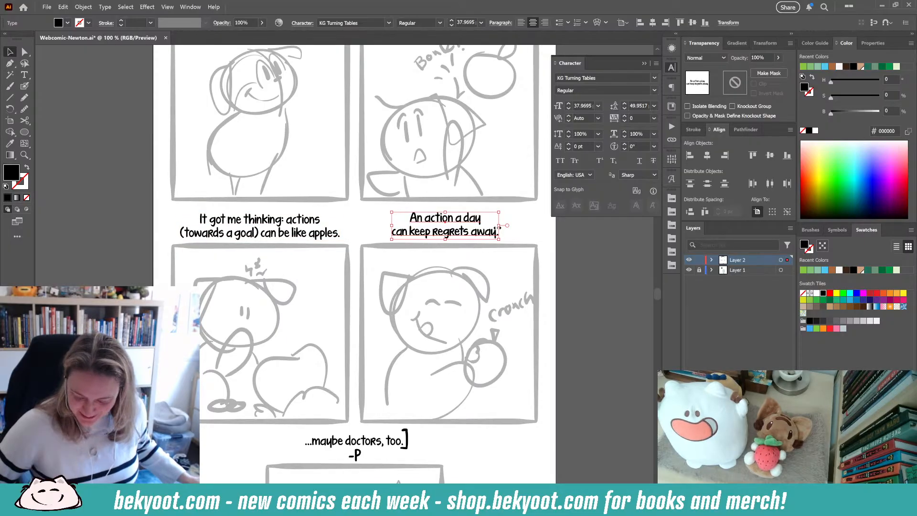
left_click(518, 231)
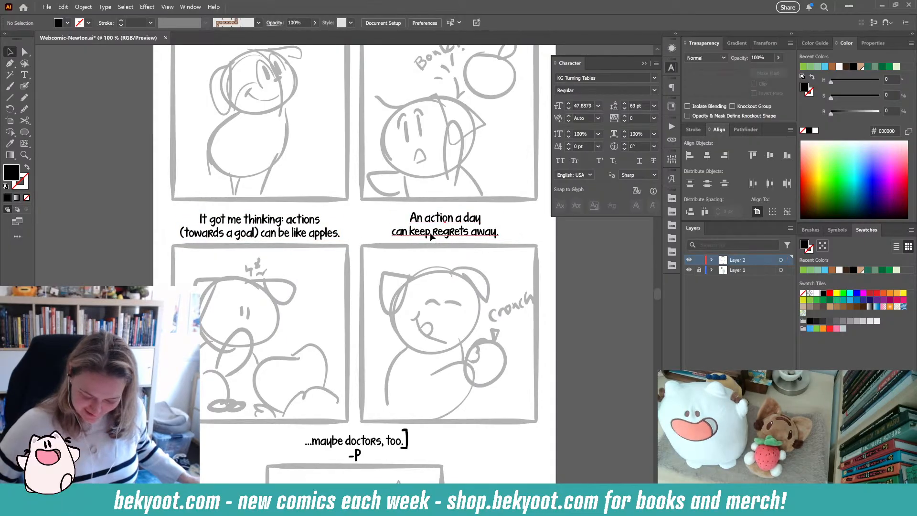
left_click_drag(431, 235, 432, 236)
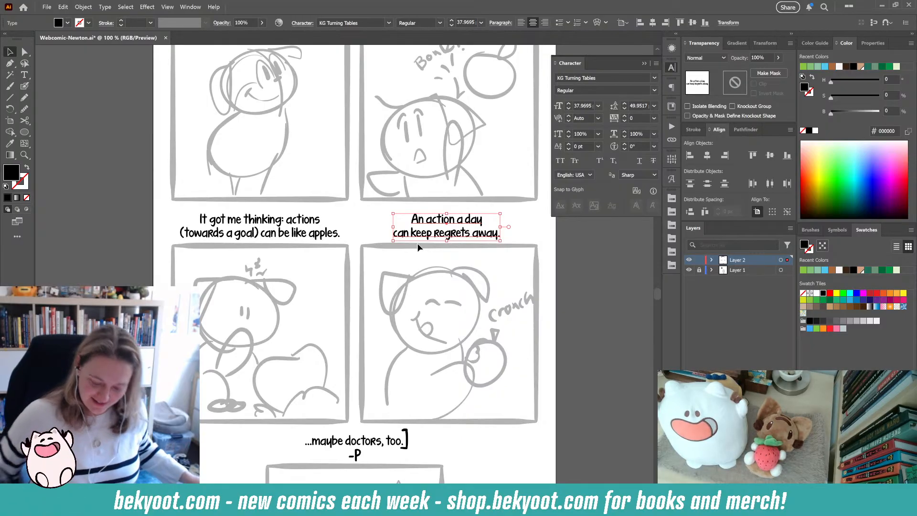
left_click(92, 280)
- Center the Newton title horizontally on the page
scroll(426, 242, "up", 5)
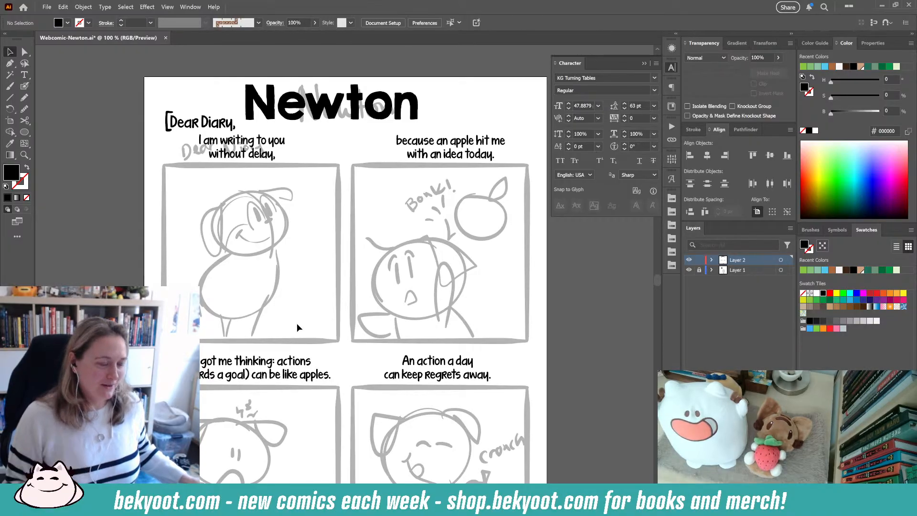
left_click(389, 111)
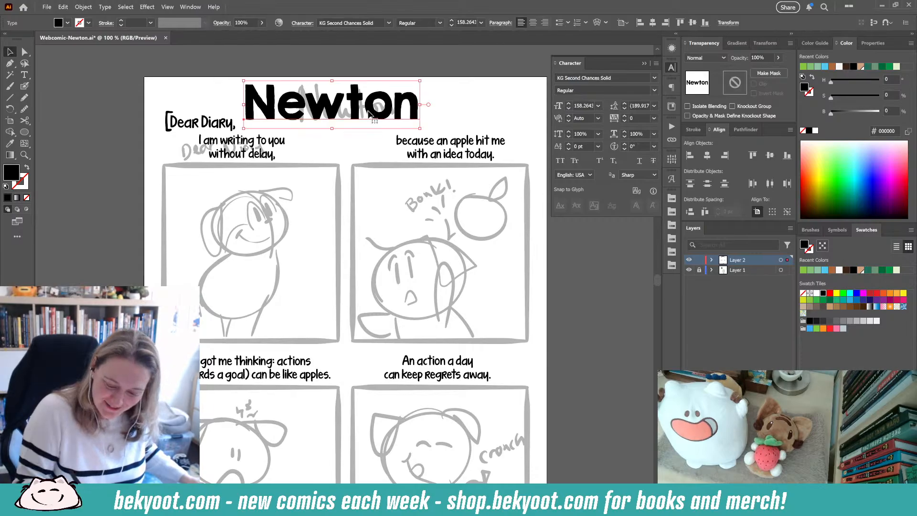
left_click(707, 156)
left_click(352, 359)
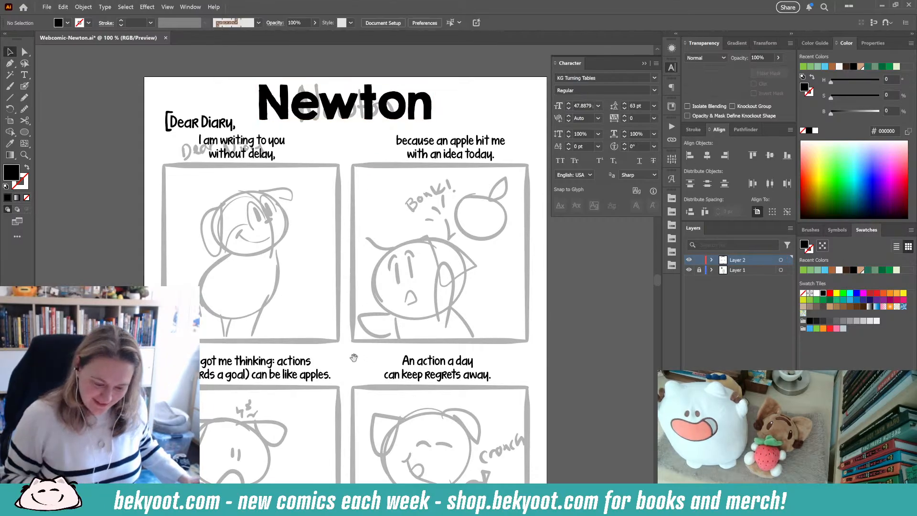
- Review the page layout from the title down to the fifth panel
scroll(352, 358, "down", 3)
left_click_drag(505, 316, 486, 277)
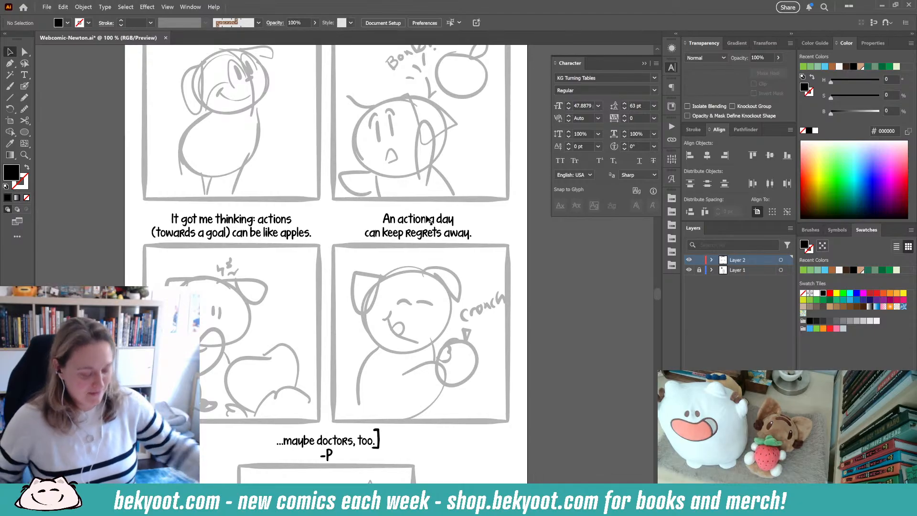
scroll(357, 240, "down", 3)
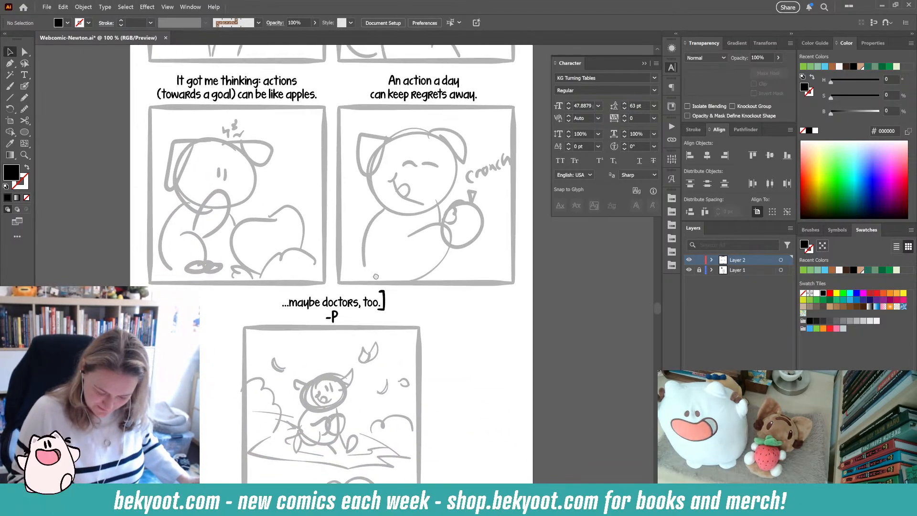
scroll(338, 190, "up", 2)
left_click_drag(354, 188, 452, 188)
left_click(511, 185)
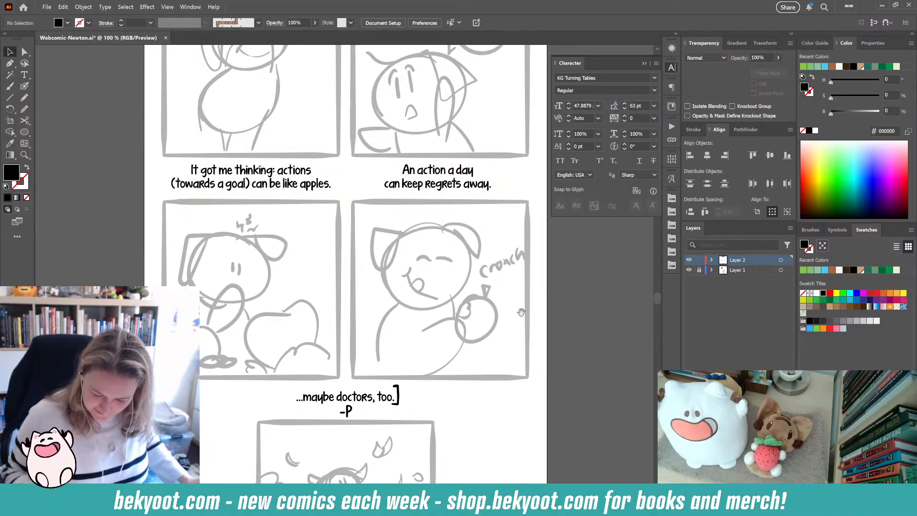
scroll(250, 142, "up", 6)
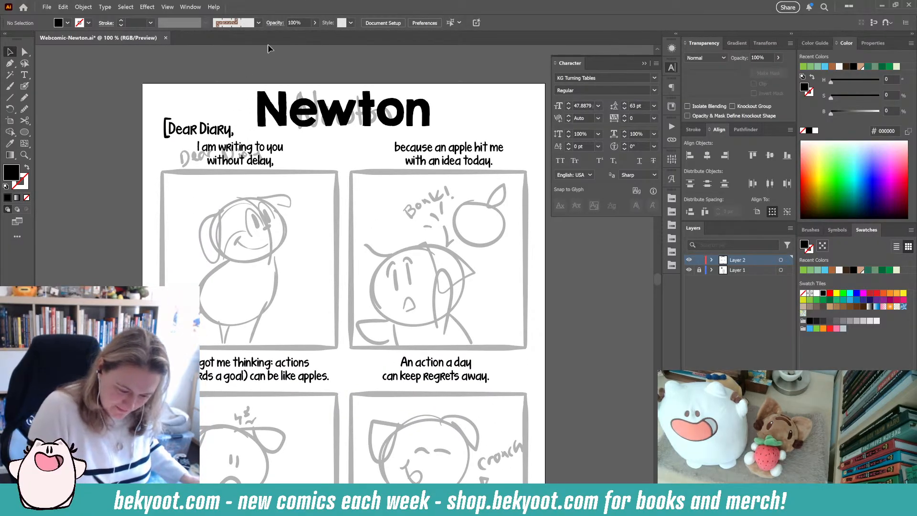
scroll(451, 110, "down", 2)
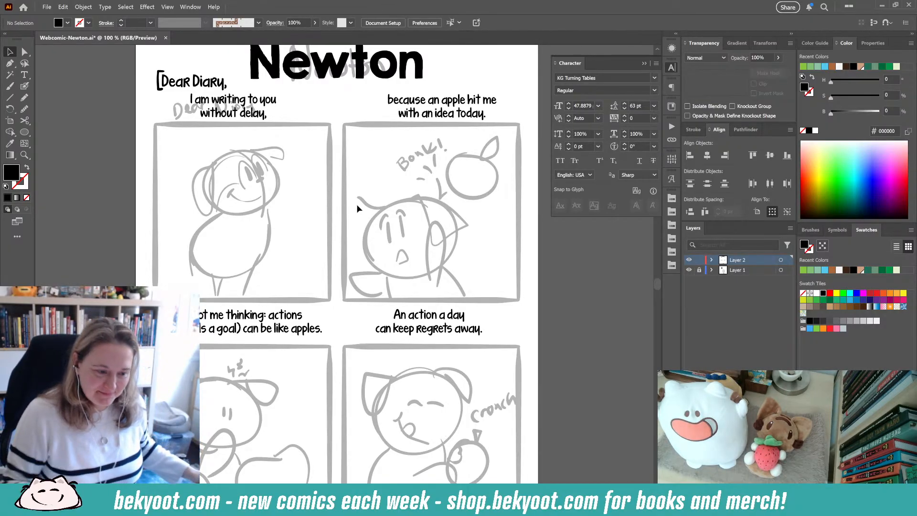
- Set up the brush and draw a thick vertical line along the first panel's left edge
left_click_drag(305, 271, 350, 254)
double_click(25, 86)
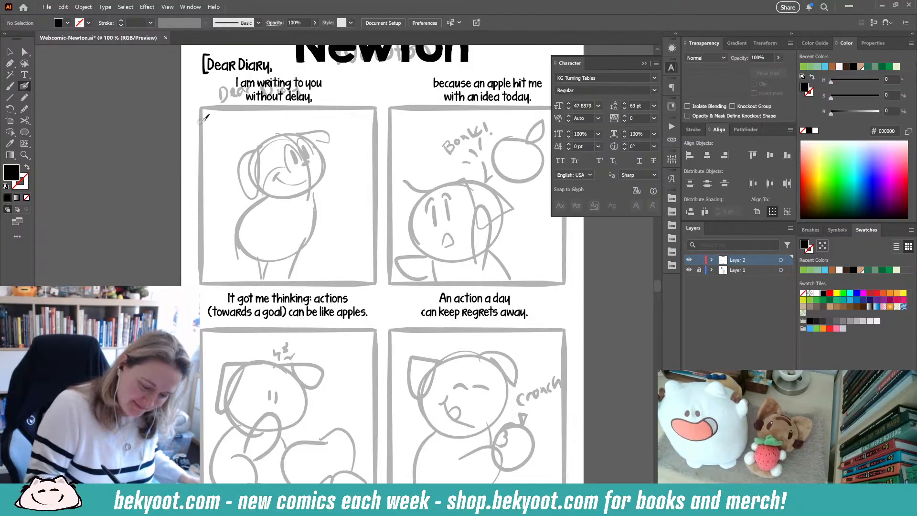
key("Return")
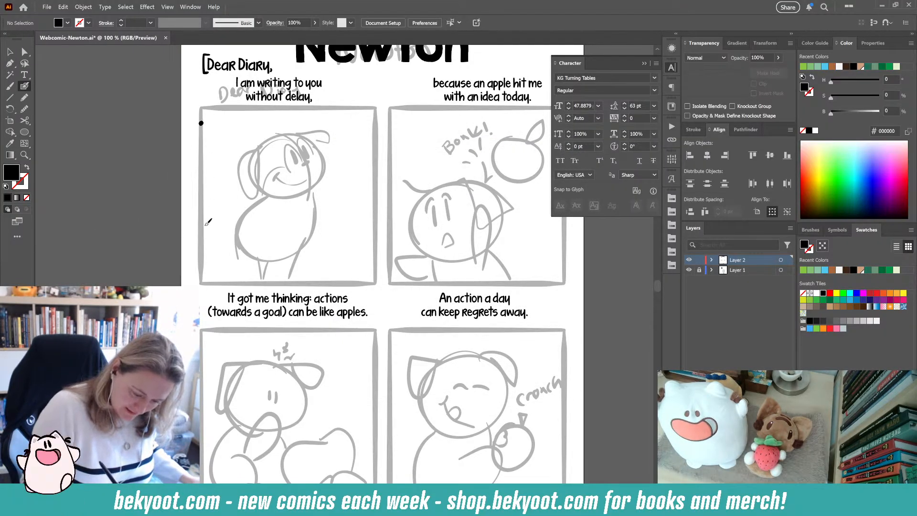
left_click_drag(202, 123, 202, 282)
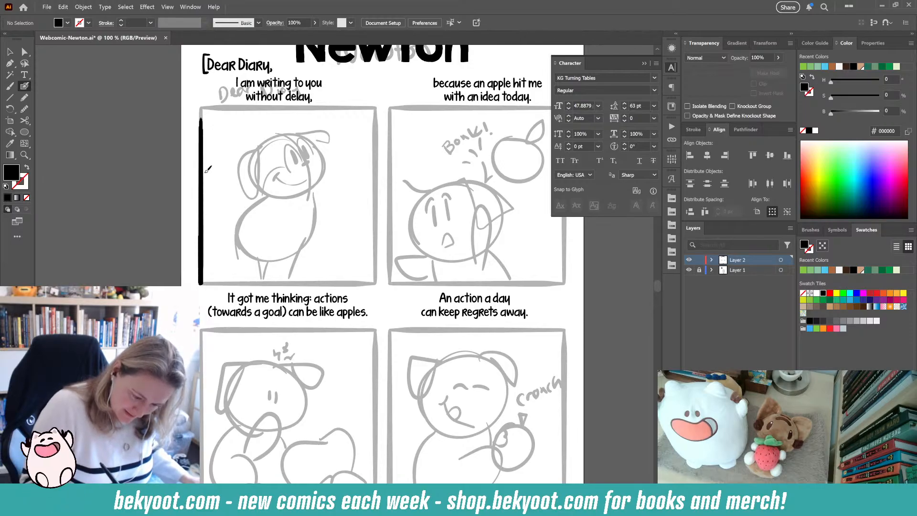
key("shift+x")
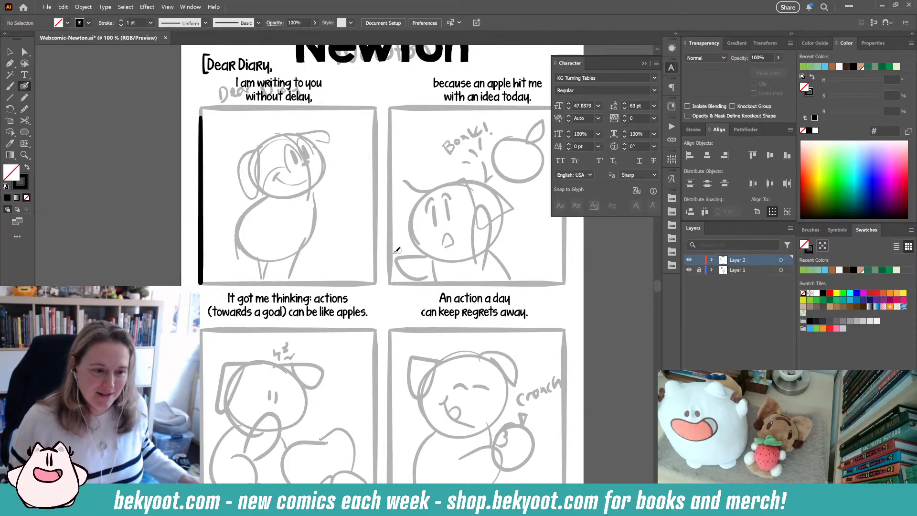
- Duplicate the line, turn it horizontal along the first panel's top edge, and group both lines
left_click(10, 51)
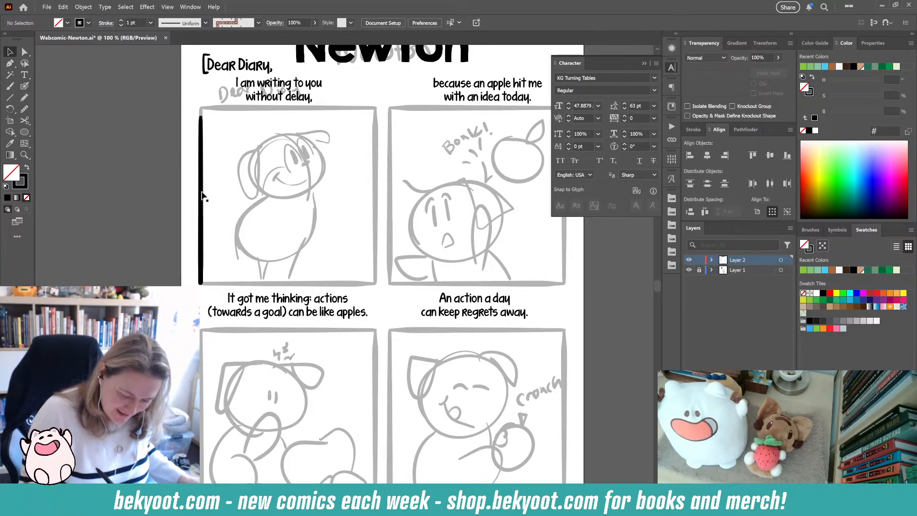
left_click_drag(200, 196, 284, 188)
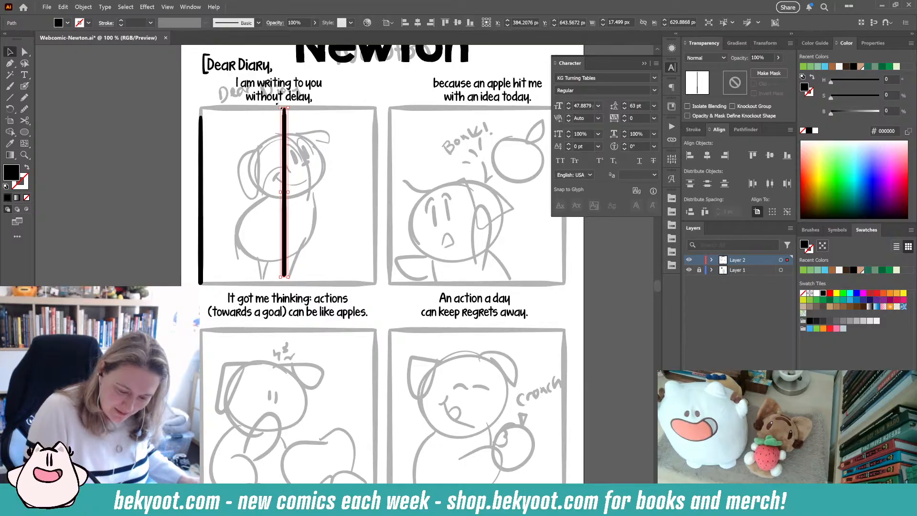
mouse_move(277, 107)
left_mouse_down()
mouse_move(248, 194)
mouse_move(271, 197)
left_mouse_up()
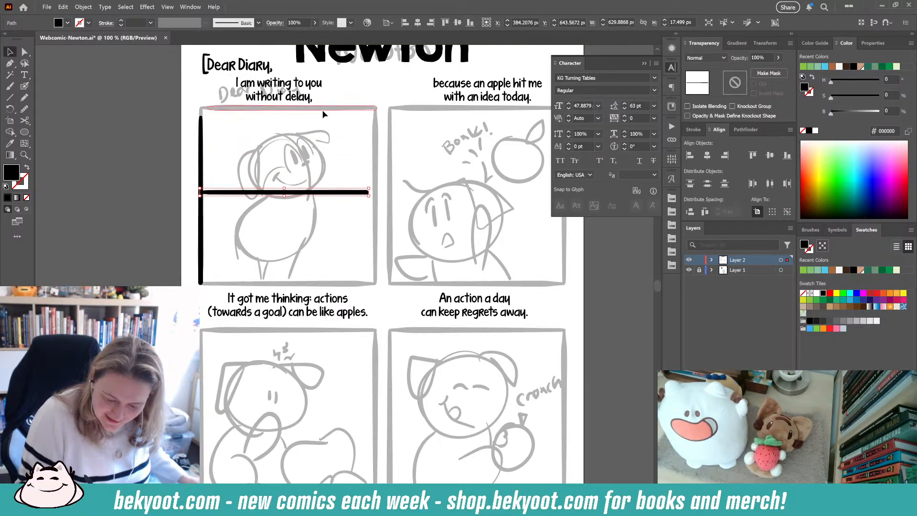
left_click_drag(322, 110, 322, 110)
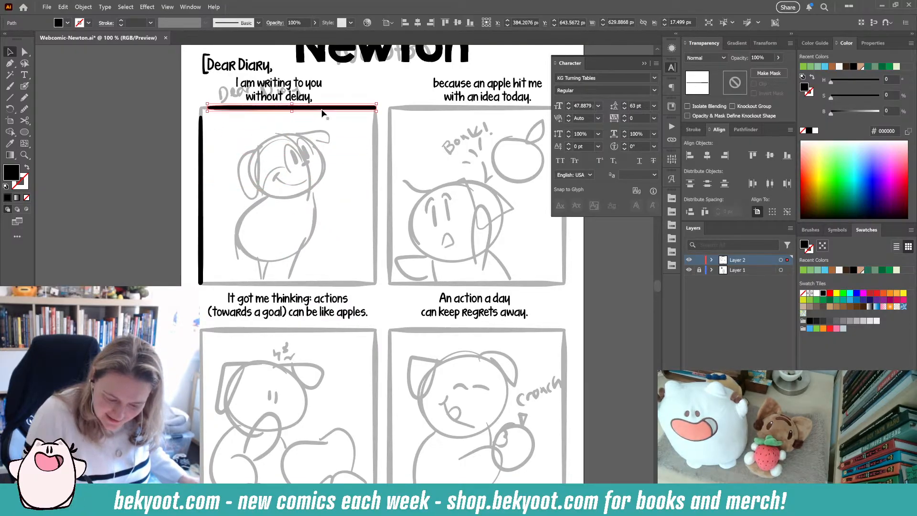
left_click(204, 138, "shift")
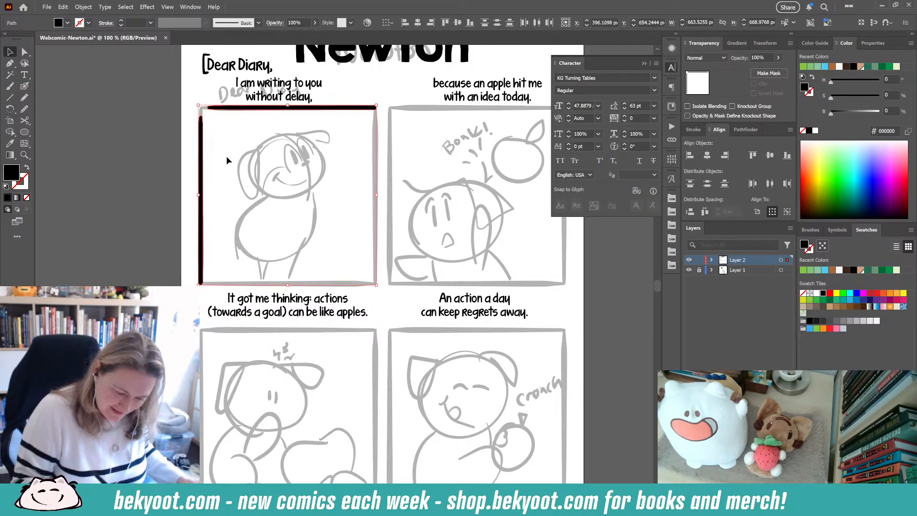
key("ctrl+g")
- Inside the group, brush a rounded top-left corner joining the left and top lines
double_click(293, 108)
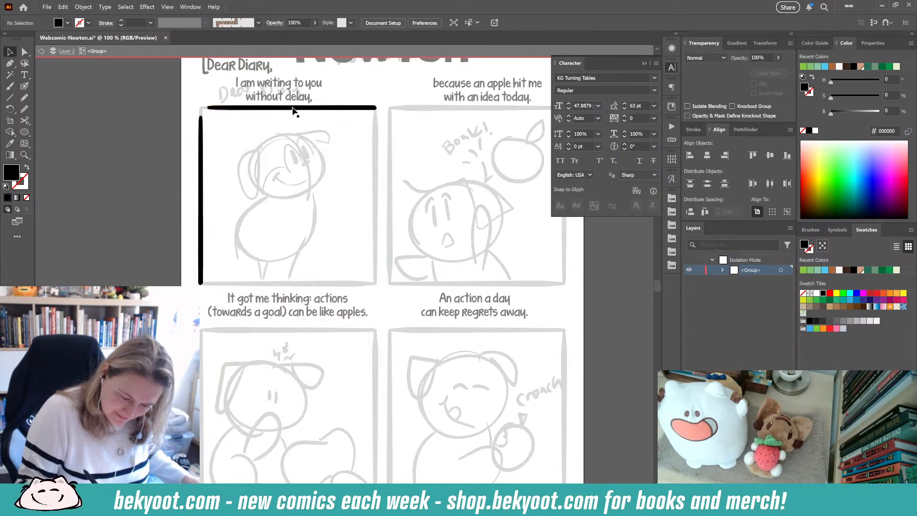
left_click(25, 86)
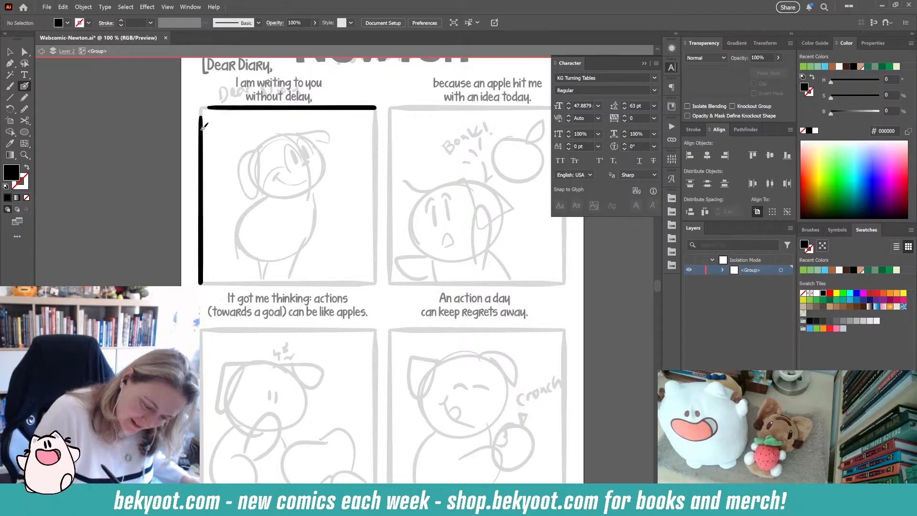
mouse_move(201, 126)
left_mouse_down()
mouse_move(289, 108)
mouse_move(361, 127)
mouse_move(203, 116)
mouse_move(209, 110)
mouse_move(203, 119)
mouse_move(208, 107)
mouse_move(236, 106)
mouse_move(201, 118)
mouse_move(203, 130)
mouse_move(207, 108)
mouse_move(244, 105)
left_mouse_up()
key("ctrl+z")
key("ctrl+z")
key("ctrl+z")
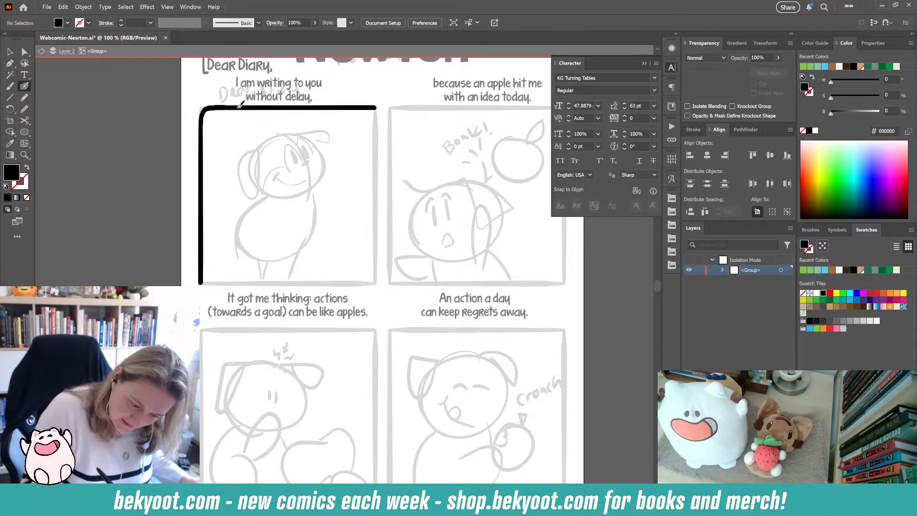
- Copy the corner lines to the opposite side to close the first panel's frame and group all pieces
left_click(10, 51)
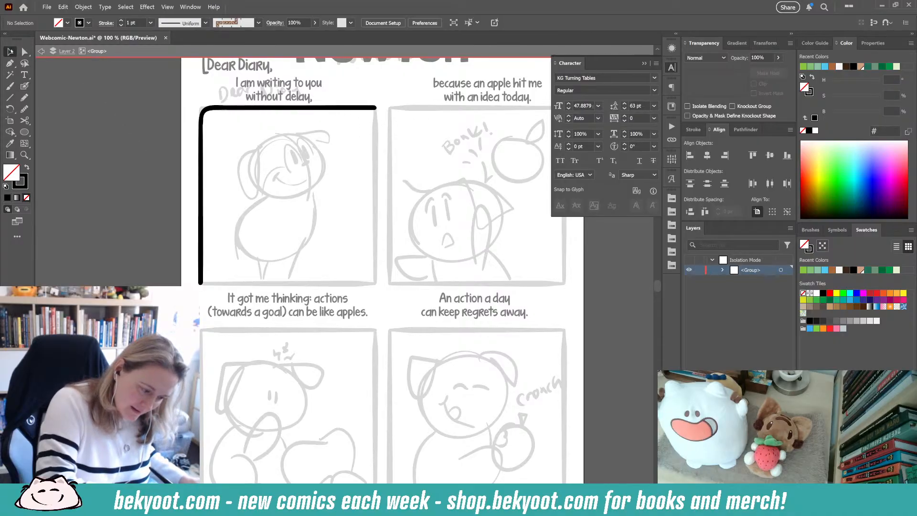
left_click(203, 155)
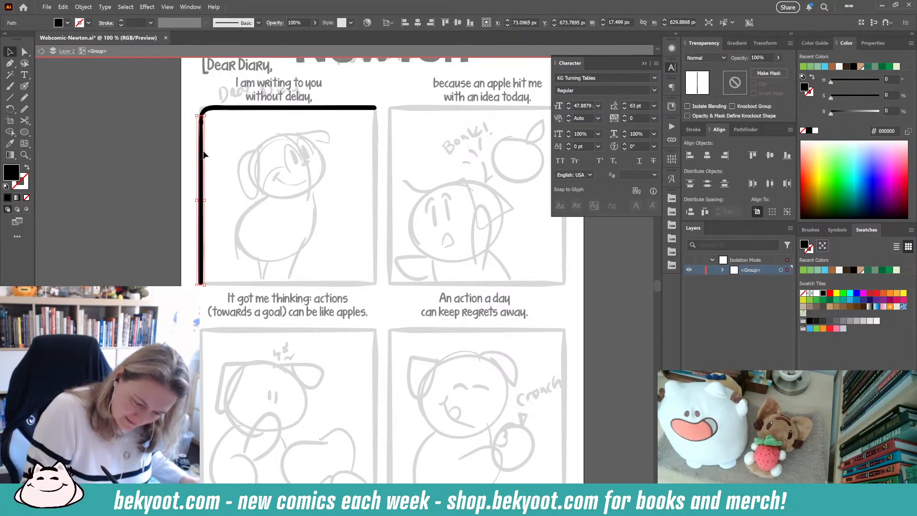
left_click(245, 110)
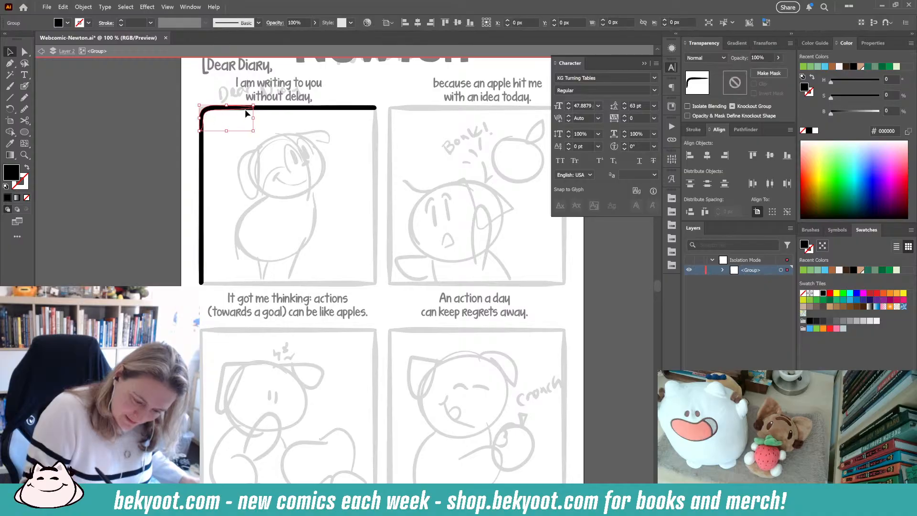
left_click(246, 108, "shift")
left_click(203, 157, "shift")
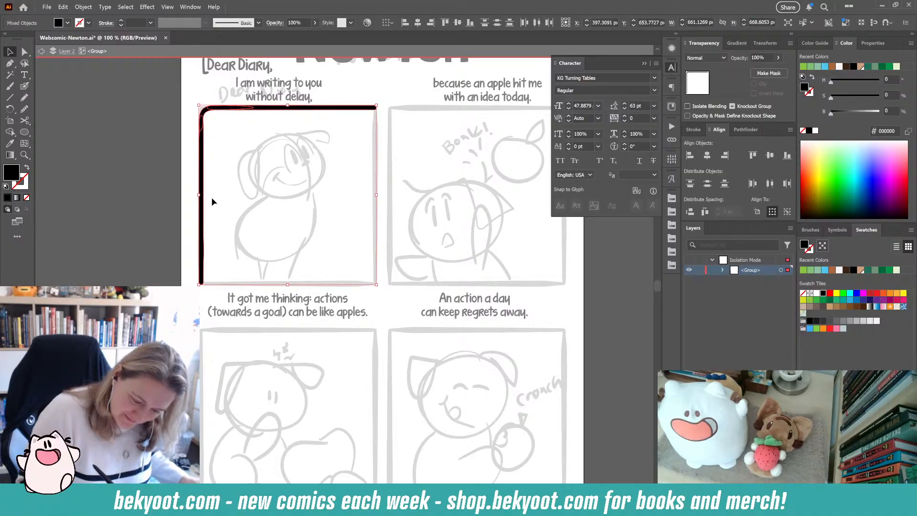
key("a")
left_click(239, 181)
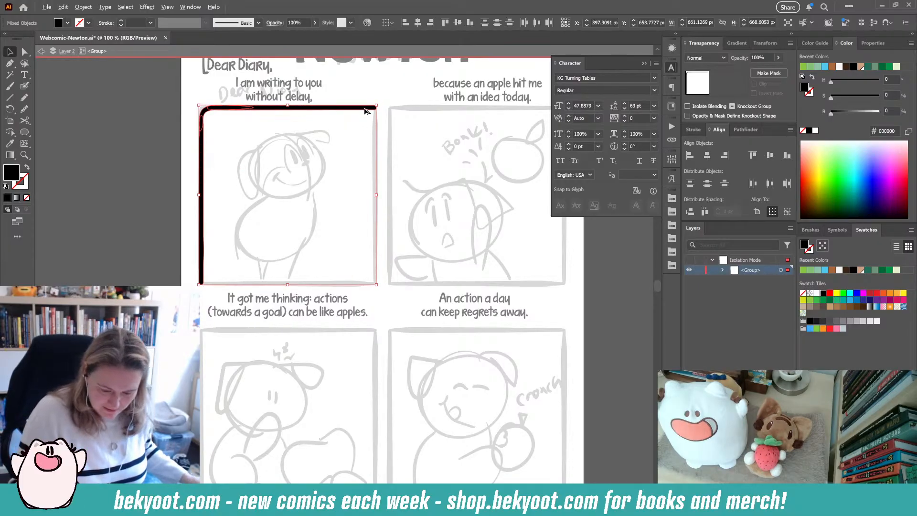
mouse_move(366, 108)
left_mouse_down()
mouse_move(393, 158)
mouse_move(420, 267)
mouse_move(293, 272)
left_mouse_up()
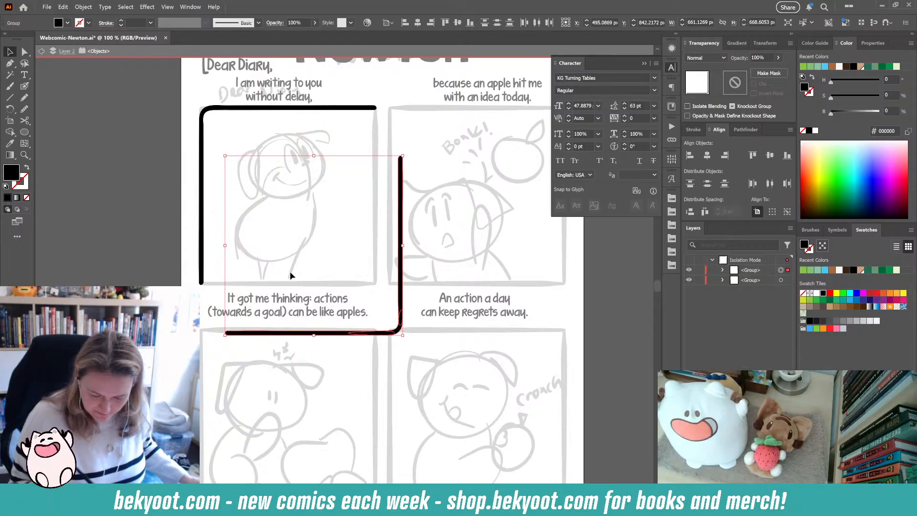
left_click_drag(377, 124, 377, 124)
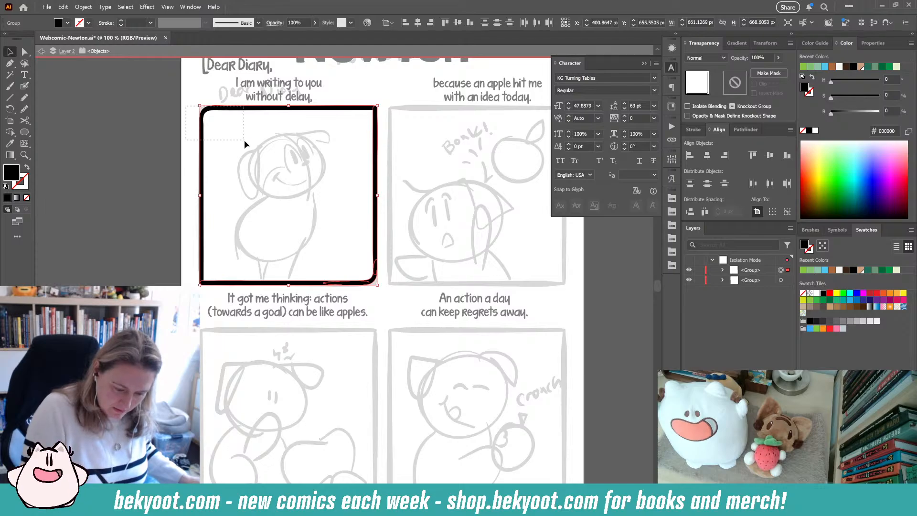
left_click_drag(245, 143, 242, 144)
key("ctrl+g")
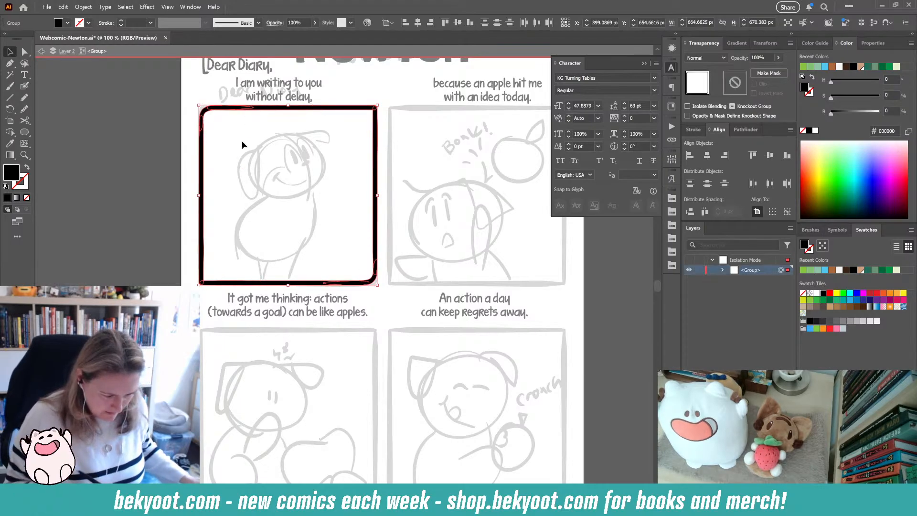
- Copy the finished frame onto the second panel and align both frames along their tops
double_click(141, 263)
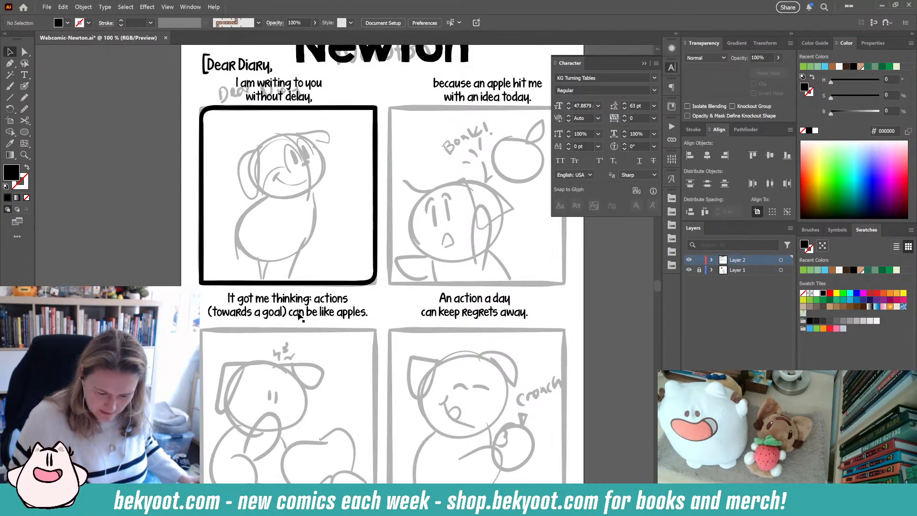
left_click_drag(330, 293, 259, 347)
left_click(257, 164)
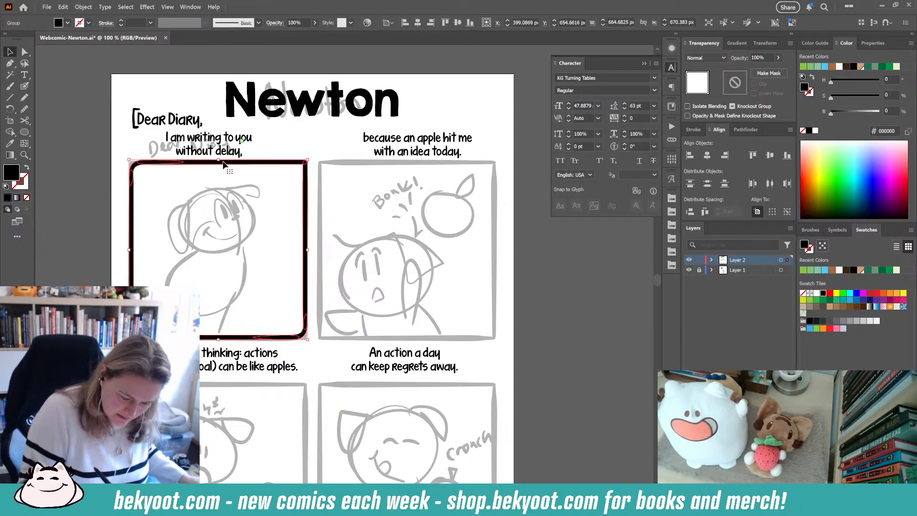
left_click_drag(245, 340, 432, 344)
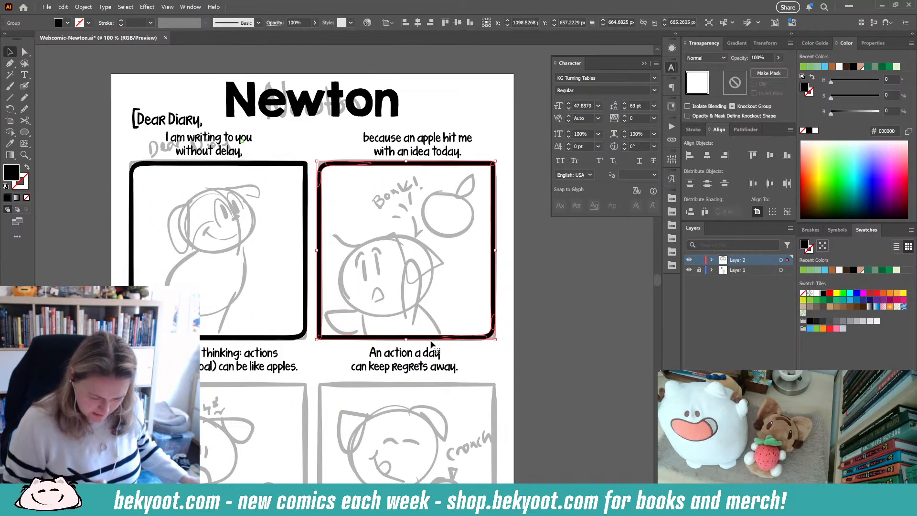
left_click(307, 306, "shift")
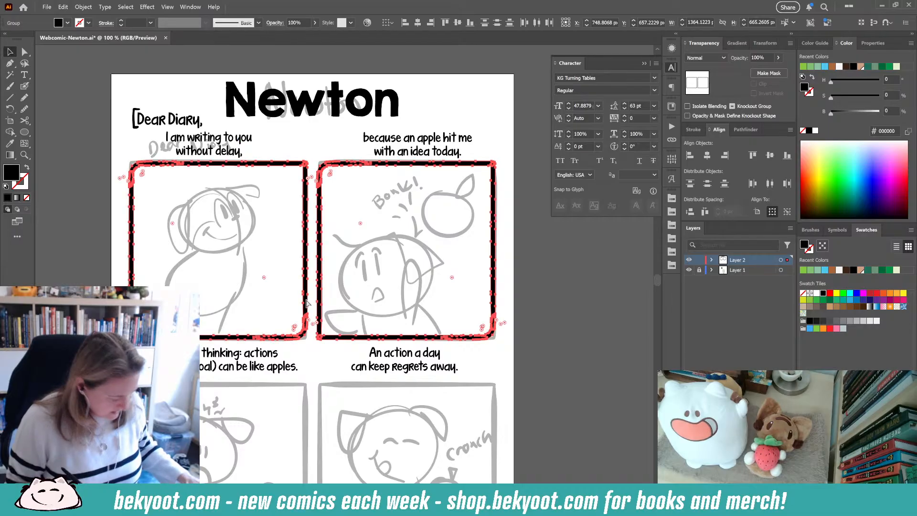
left_click(707, 155)
- Copy both top frames down onto the third and fourth panels and ungroup them
left_click_drag(391, 371, 405, 255)
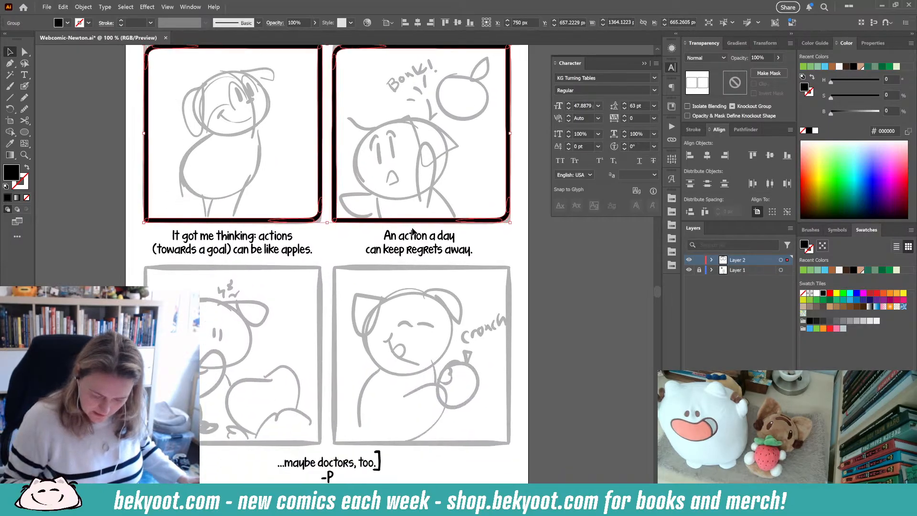
left_click_drag(373, 221, 378, 435)
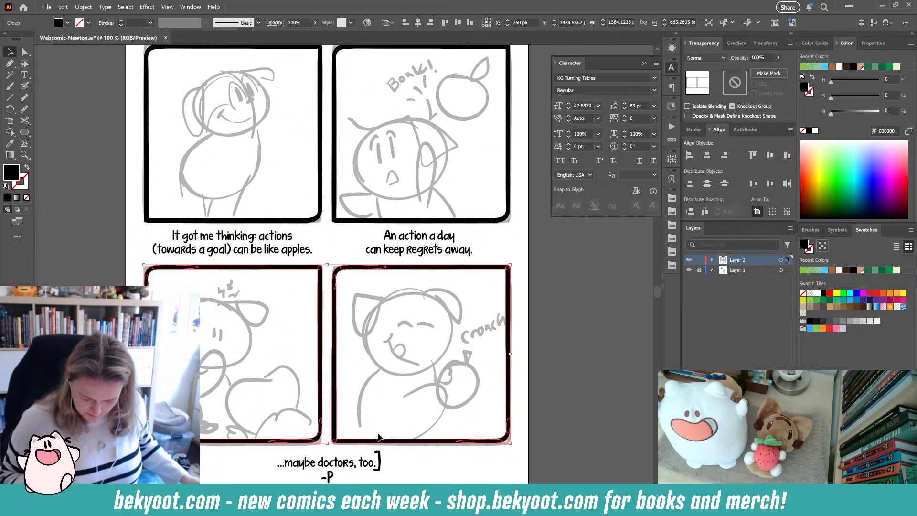
left_click(530, 342)
left_click(508, 355)
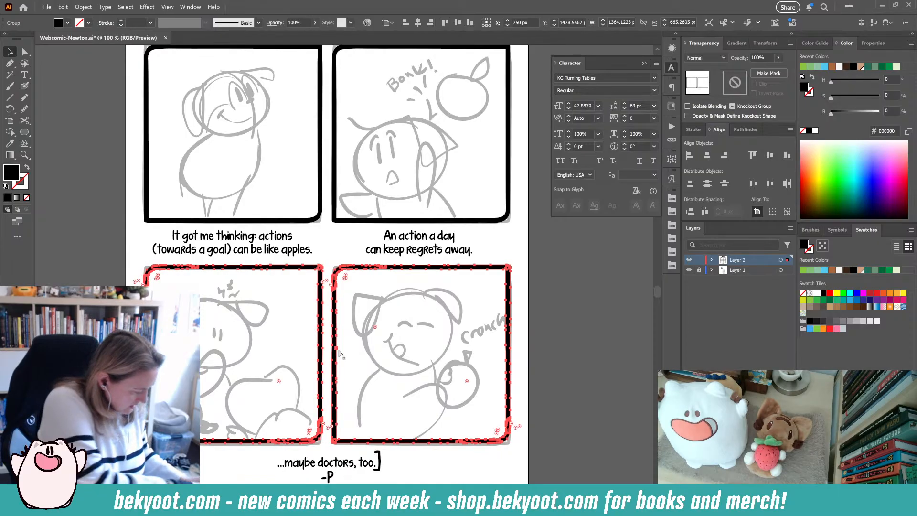
key("ctrl+shift+g")
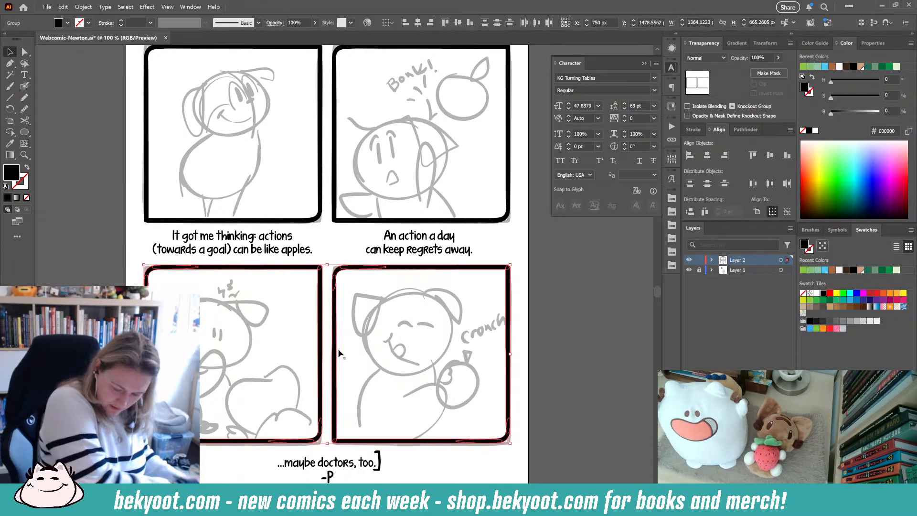
left_click(347, 223)
left_click(553, 326)
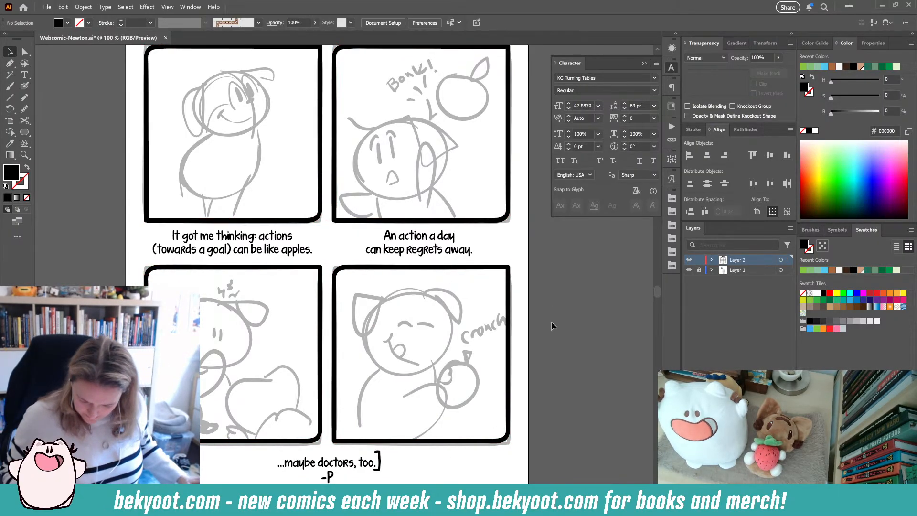
- Place a copy of the frame around the fifth panel
scroll(553, 325, "down", 5)
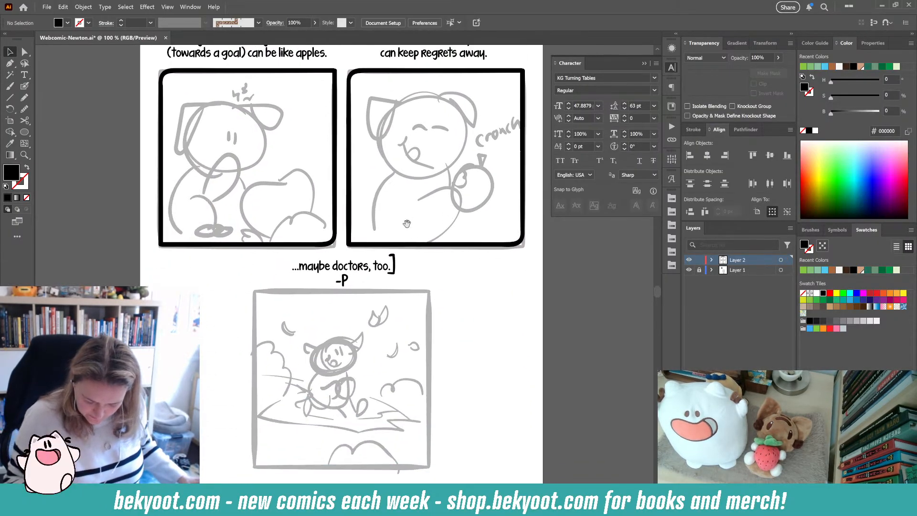
left_click(360, 468)
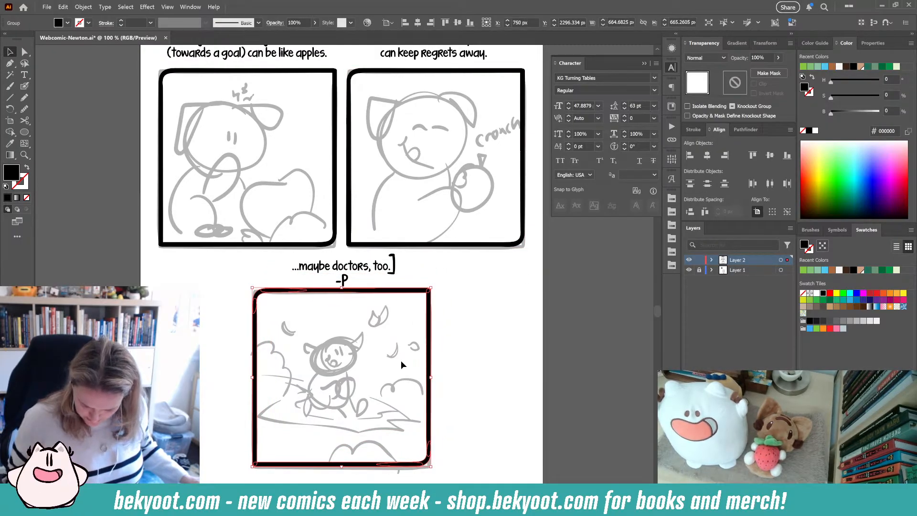
left_click(511, 294)
- Review the inked panel frames across the page
left_click_drag(468, 280, 443, 415)
left_click_drag(537, 267, 531, 330)
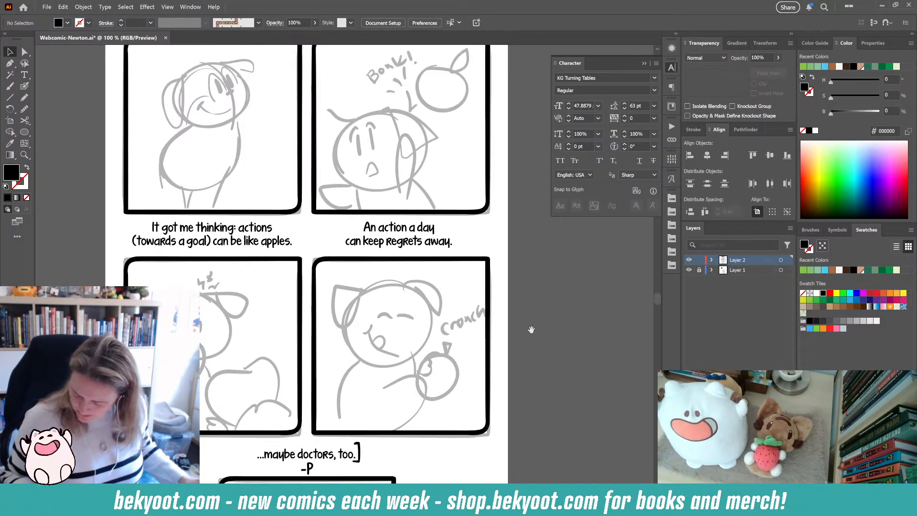
left_click_drag(539, 361, 553, 199)
left_click(406, 353)
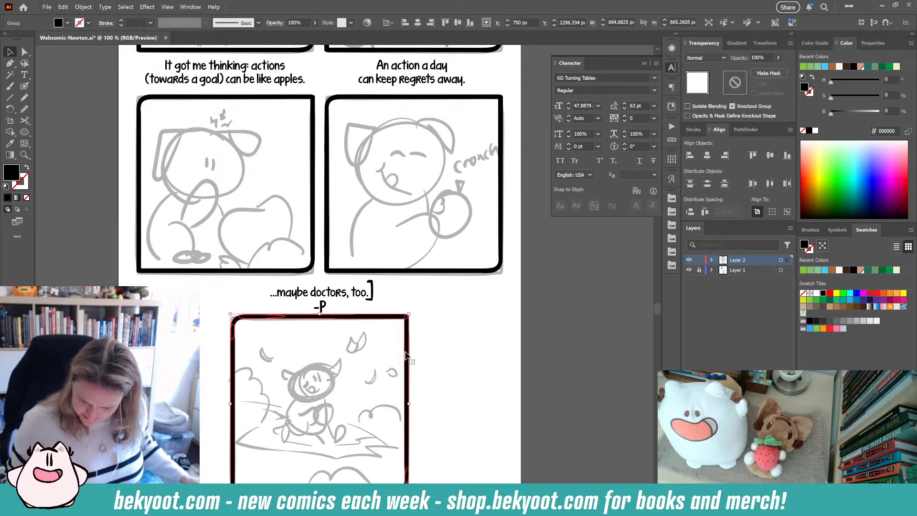
left_click(432, 339)
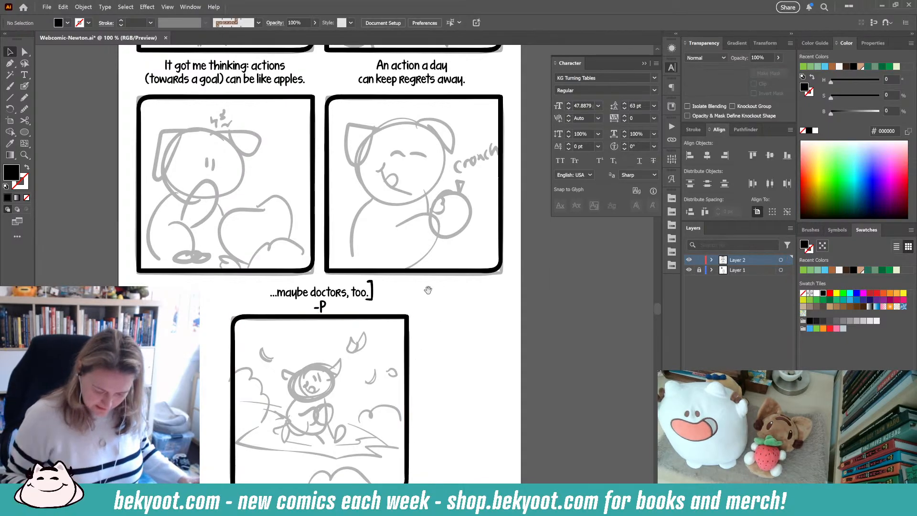
left_click_drag(428, 290, 424, 417)
left_click_drag(535, 208, 534, 425)
left_click_drag(524, 340, 529, 282)
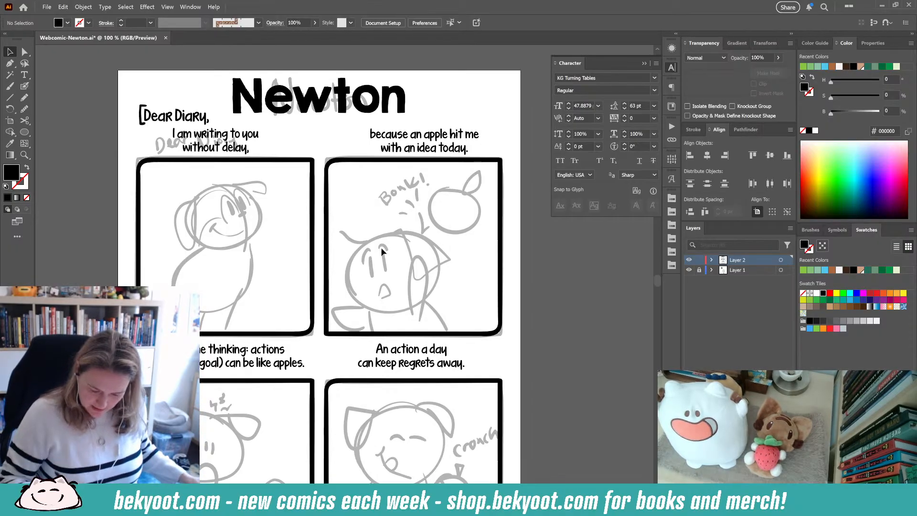
- Check the closing caption below the lower panels and save the document
left_click_drag(322, 362, 336, 272)
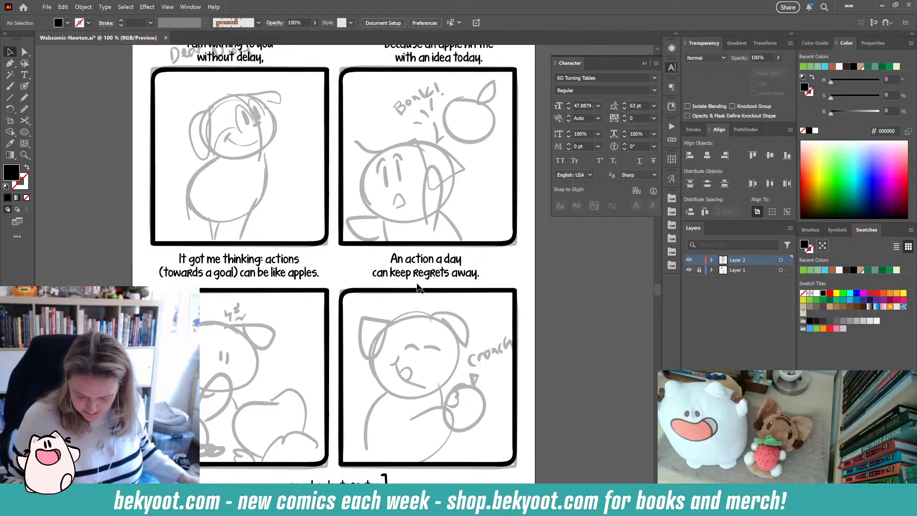
left_click_drag(412, 457, 407, 313)
left_click(365, 342)
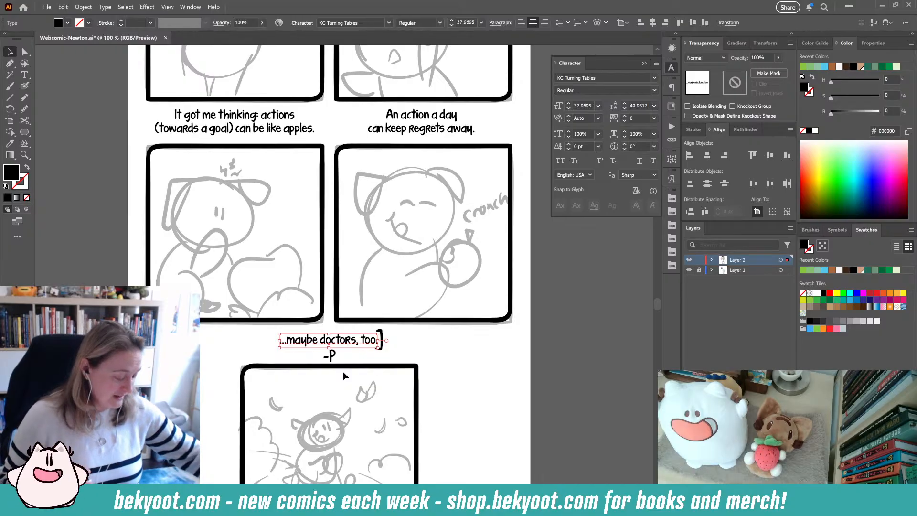
left_click(435, 349)
scroll(434, 363, "up", 3)
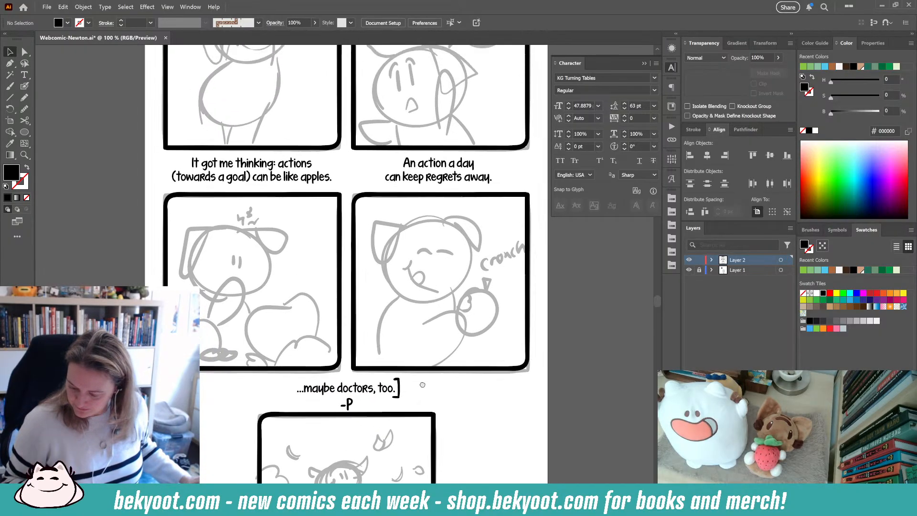
key("ctrl+s")
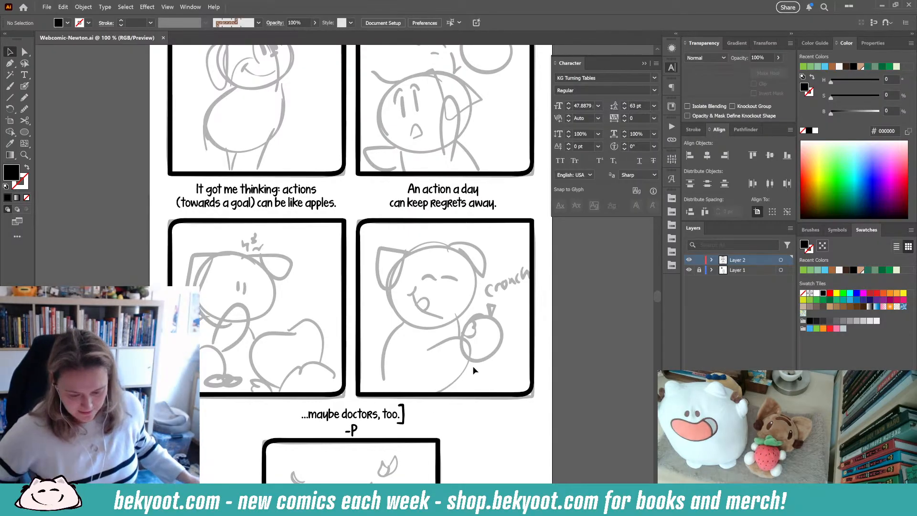
- Ink a rounded outline around Newton's head in the first panel
scroll(420, 335, "up", 2)
scroll(416, 341, "up", 5)
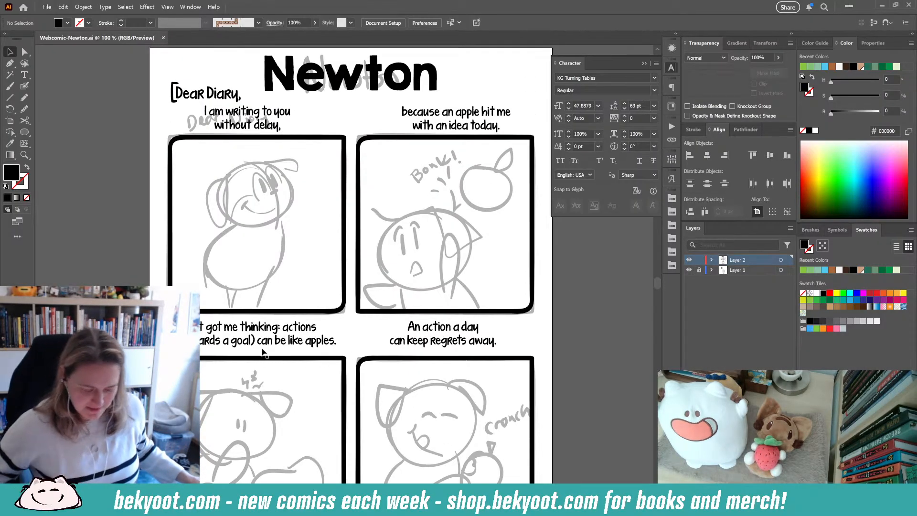
scroll(531, 262, "up", 1)
scroll(531, 262, "left", 2)
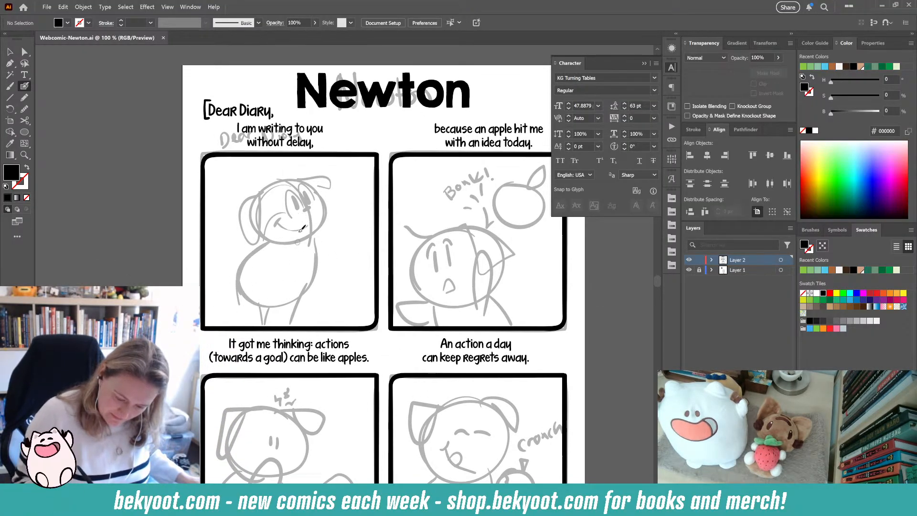
mouse_move(298, 181)
left_mouse_down()
mouse_move(275, 182)
mouse_move(259, 208)
mouse_move(260, 233)
mouse_move(273, 244)
mouse_move(319, 236)
mouse_move(331, 223)
mouse_move(321, 192)
mouse_move(282, 178)
left_mouse_up()
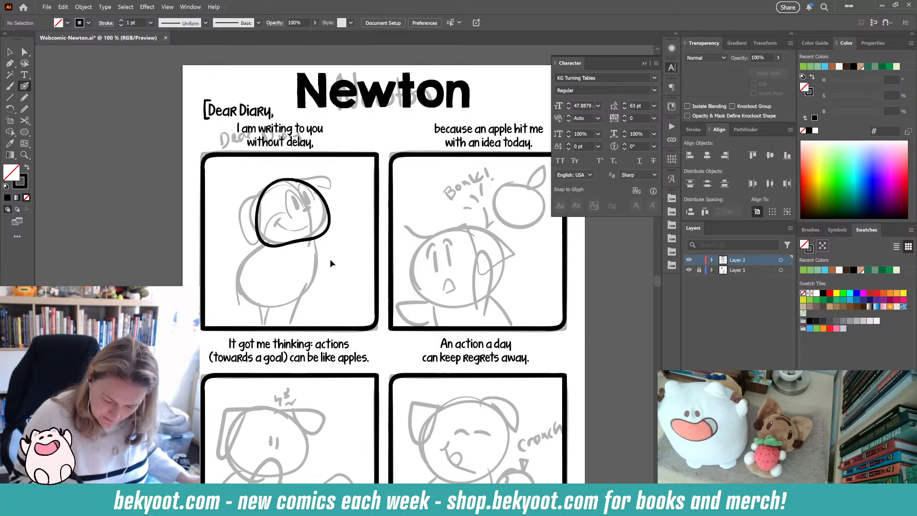
left_click(327, 232, "ctrl")
- Smooth the head outline with the smoothness set to 53%
left_click(25, 109)
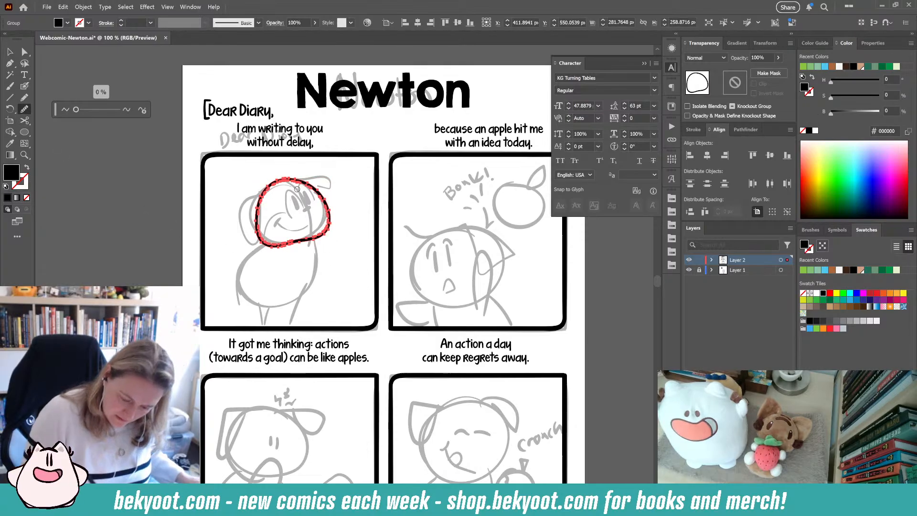
left_click(326, 235, "ctrl")
left_click(348, 224, "ctrl")
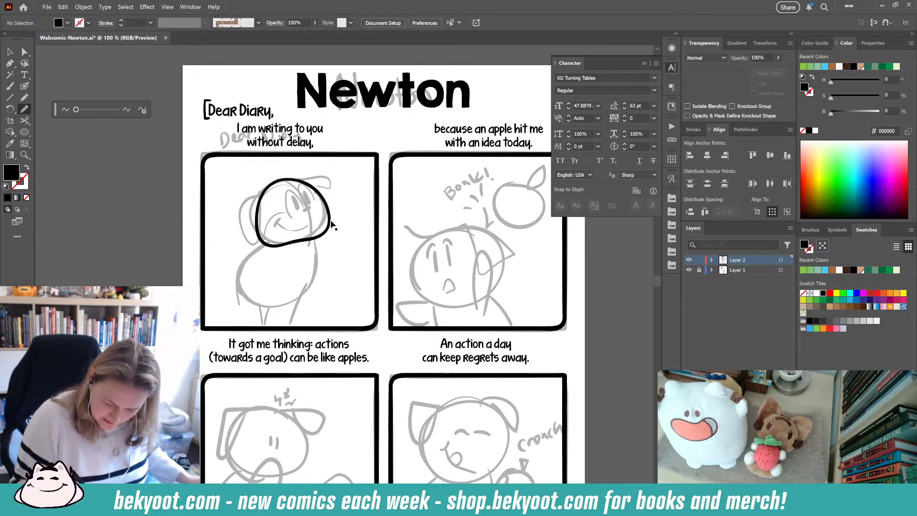
left_click(332, 222, "ctrl")
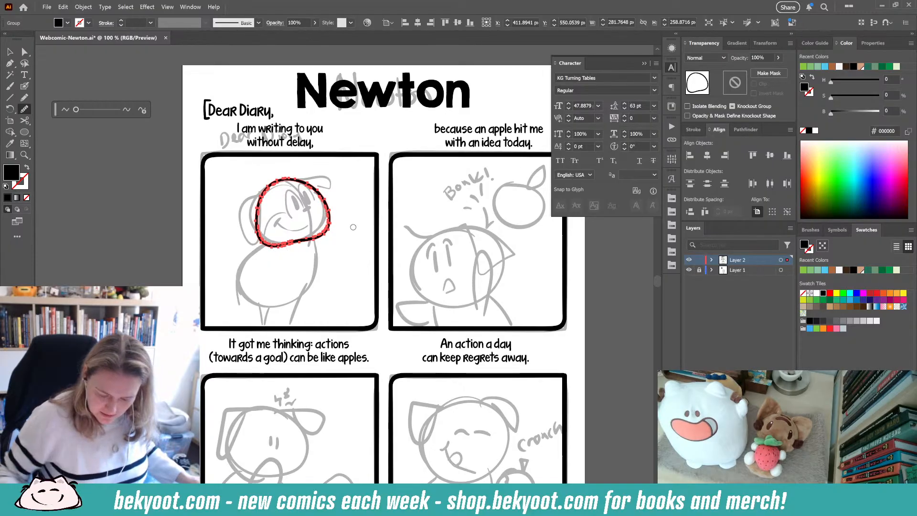
scroll(248, 247, "up", 2)
scroll(345, 233, "up", 2)
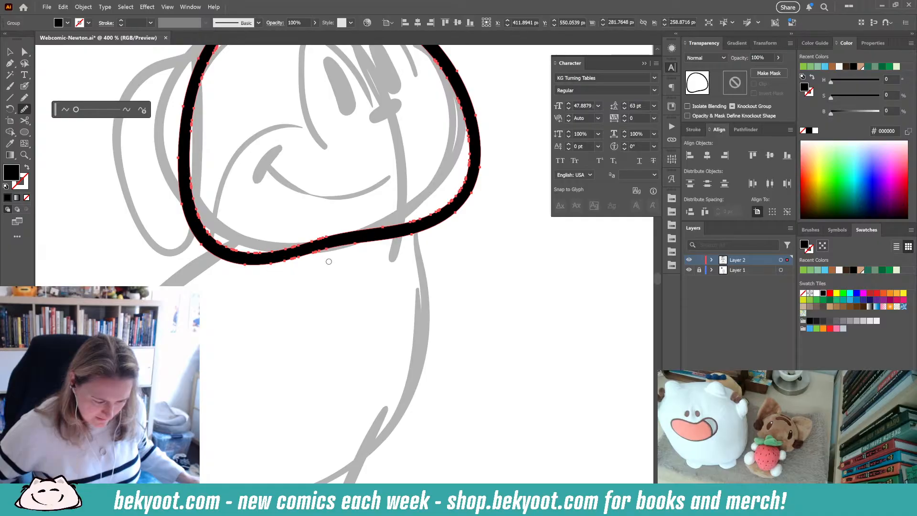
left_click(98, 109)
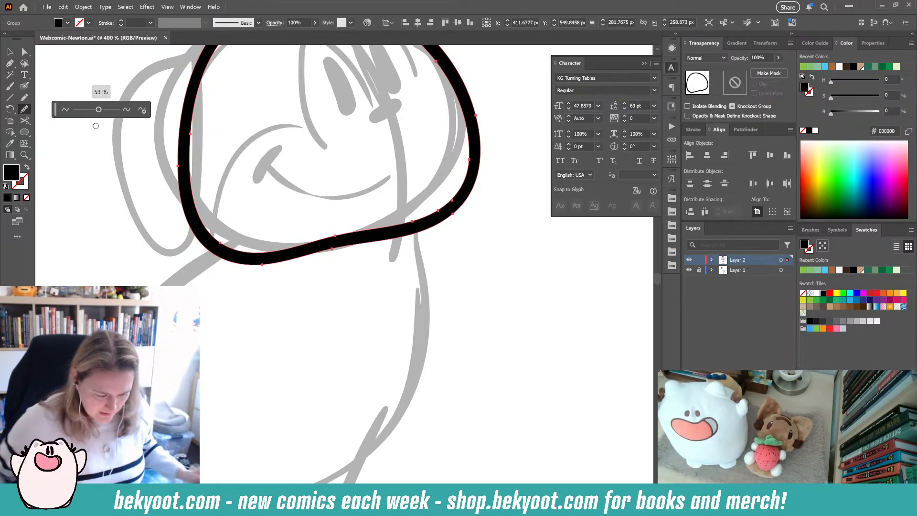
left_click(24, 86)
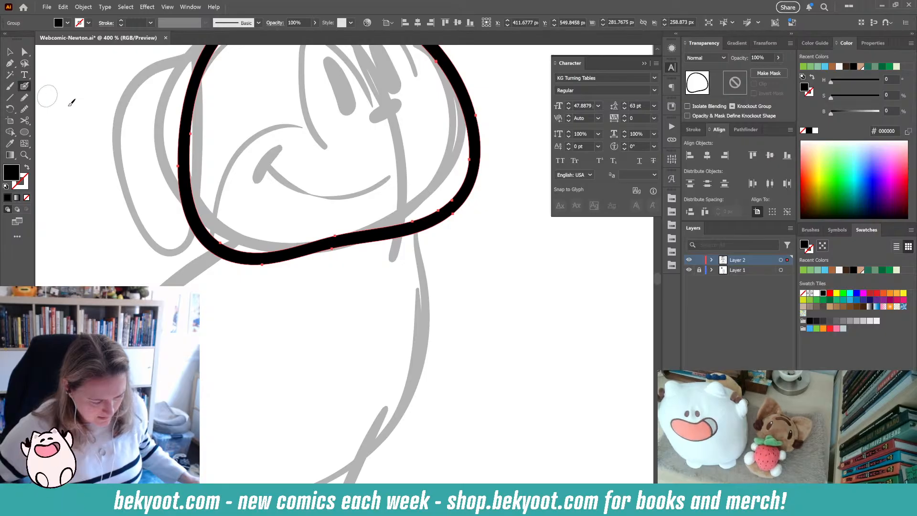
scroll(271, 249, "down", 2)
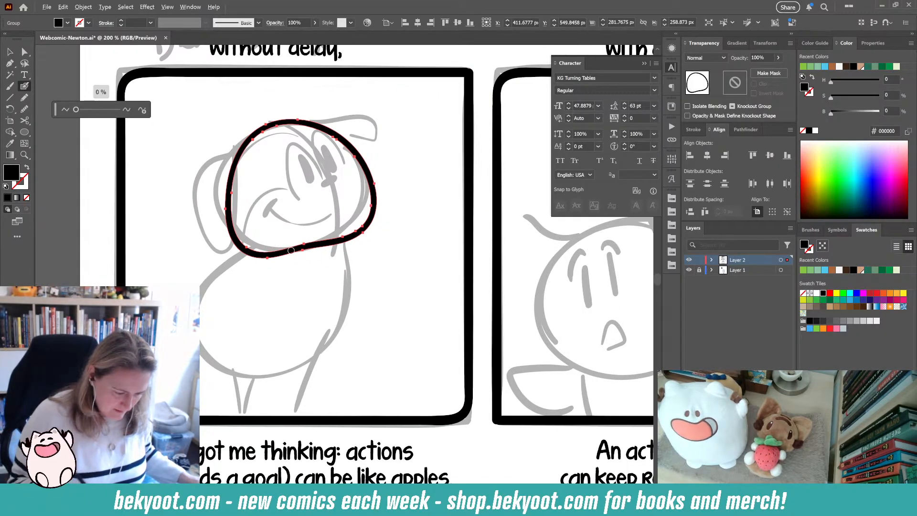
- Ink Newton's curving arm across his body and smooth the stroke at 68%
left_click_drag(76, 110, 97, 111)
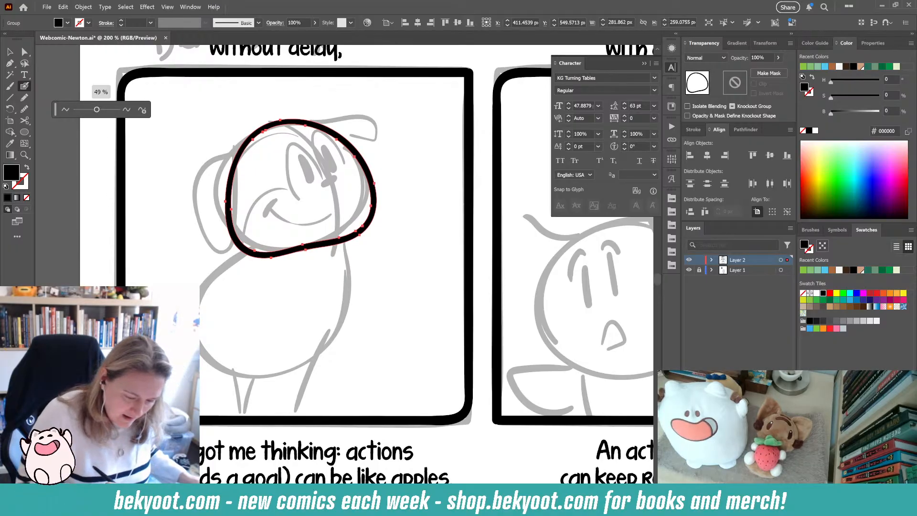
mouse_move(248, 296)
left_mouse_down()
mouse_move(282, 312)
mouse_move(387, 302)
mouse_move(386, 287)
left_mouse_up()
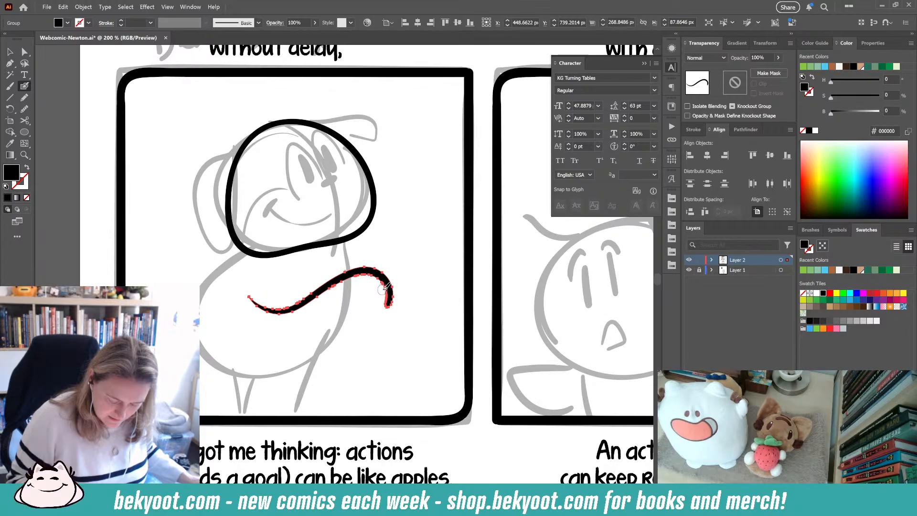
key("ctrl+alt+s")
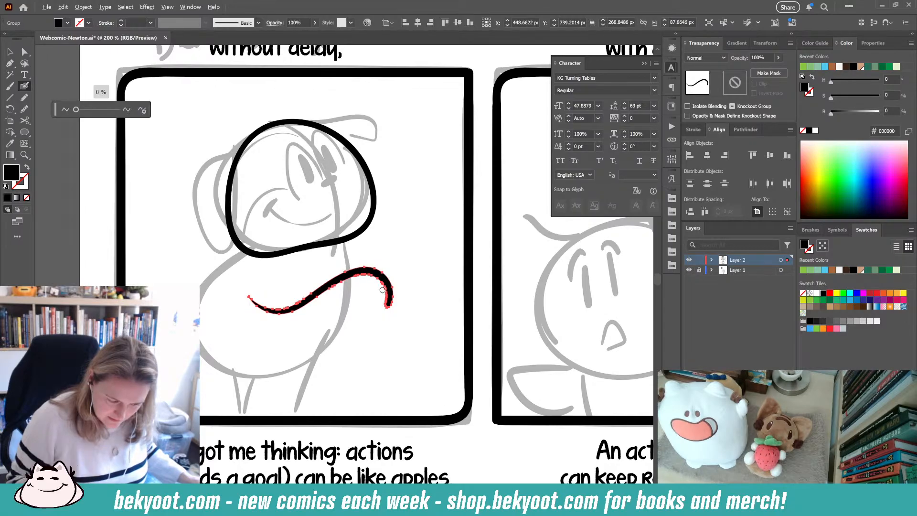
left_click_drag(76, 110, 104, 111)
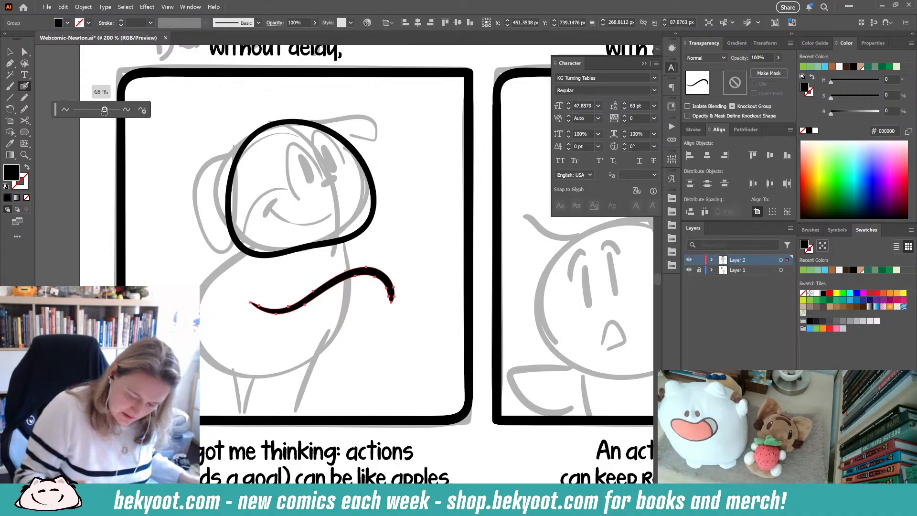
left_click(391, 297)
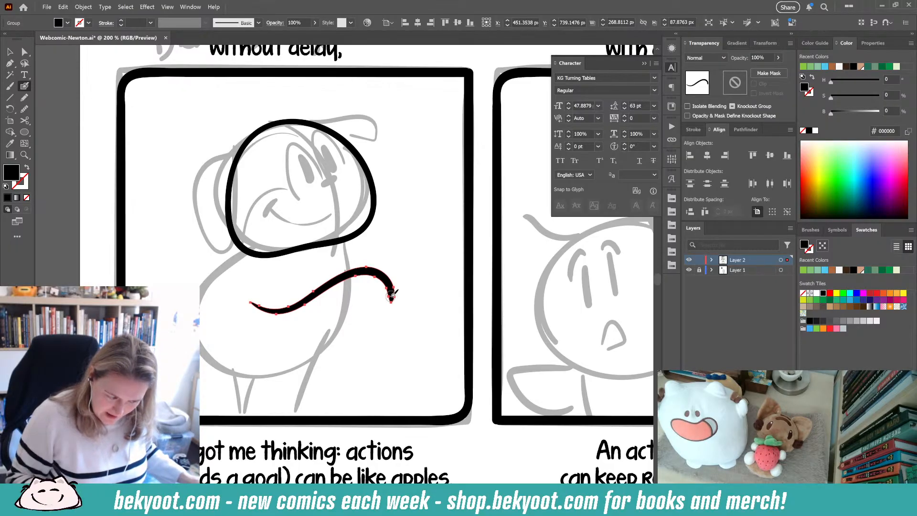
- Ink a curved motion stroke and a small question-mark squiggle beside Newton's hand
left_click(401, 263, "ctrl")
mouse_move(393, 254)
left_mouse_down()
mouse_move(413, 242)
mouse_move(447, 257)
left_mouse_up()
left_click(447, 258, "ctrl")
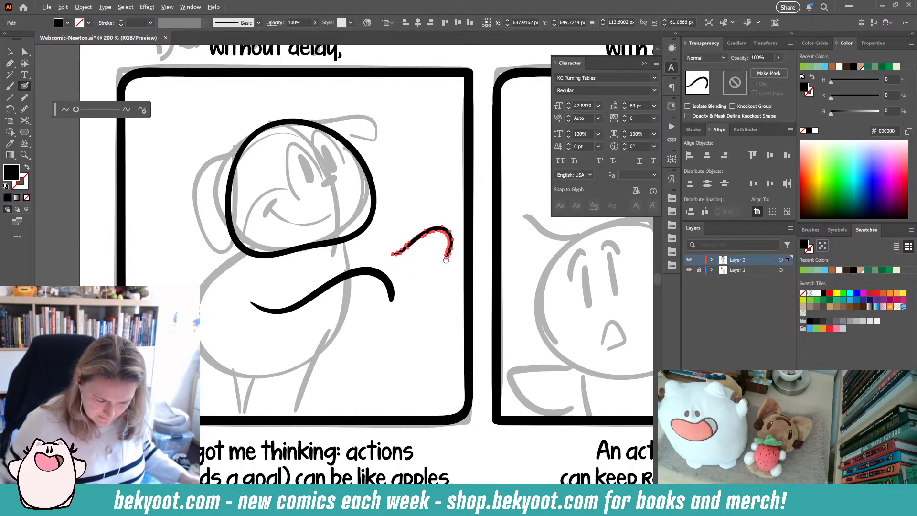
left_click(142, 111)
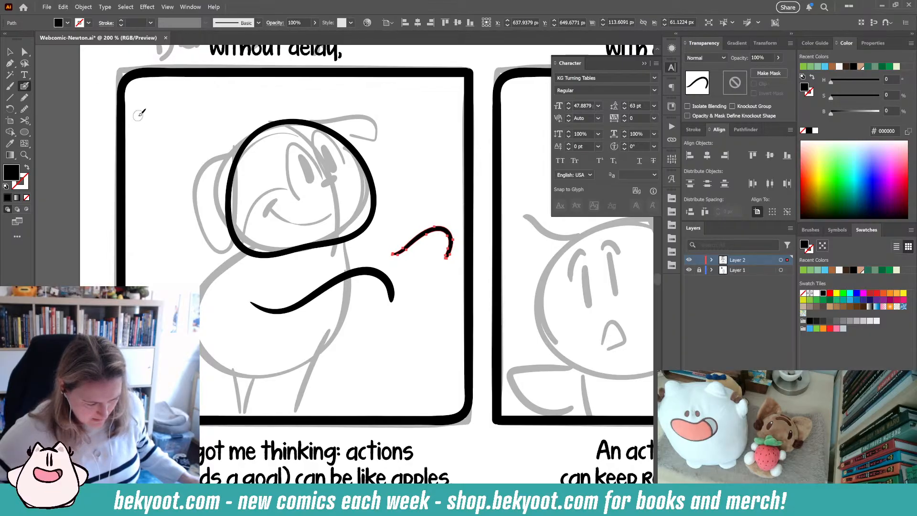
mouse_move(413, 276)
left_mouse_down()
mouse_move(434, 277)
mouse_move(442, 310)
left_mouse_up()
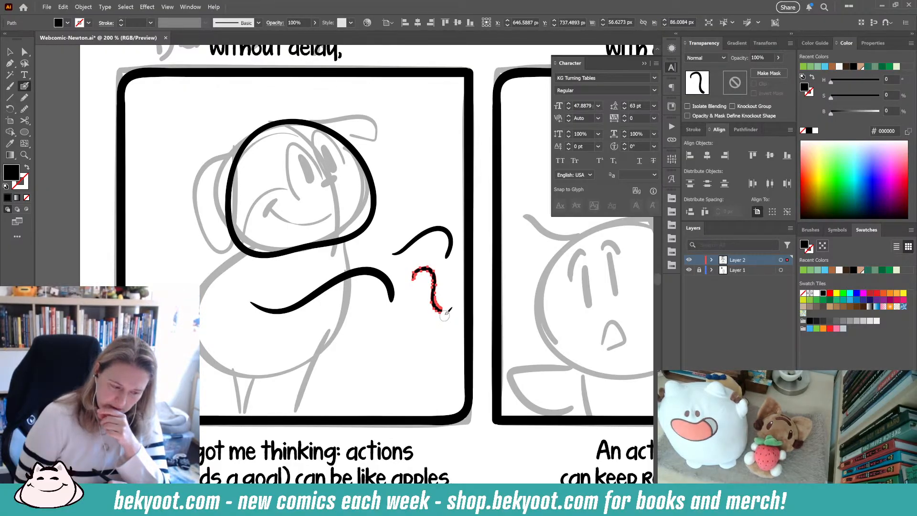
double_click(22, 87)
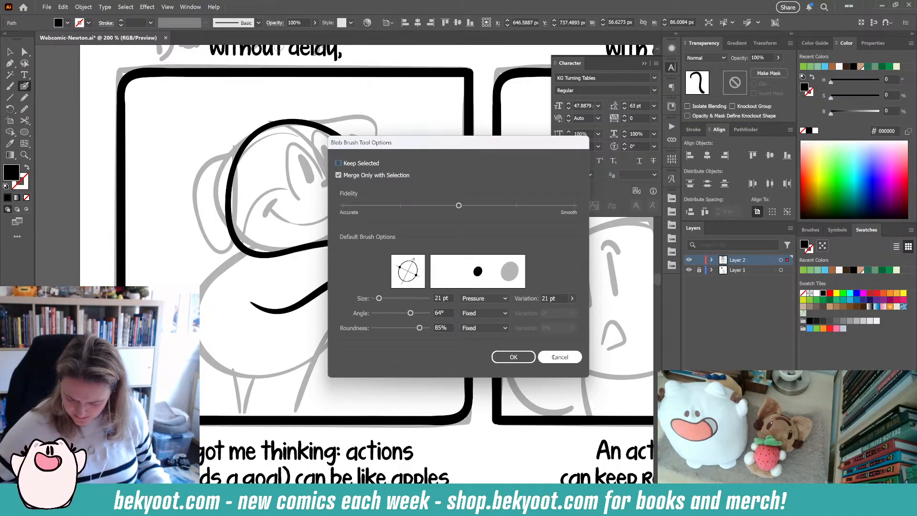
left_click(554, 358)
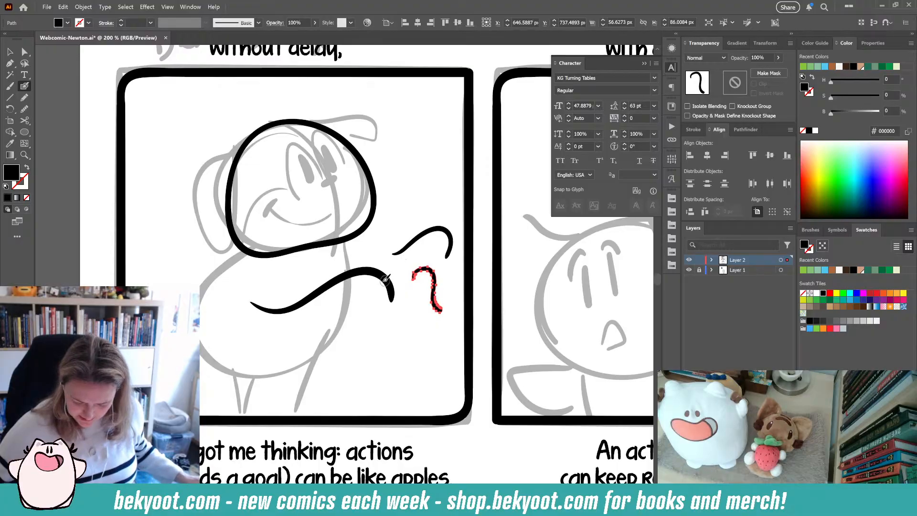
left_click_drag(385, 279, 391, 299)
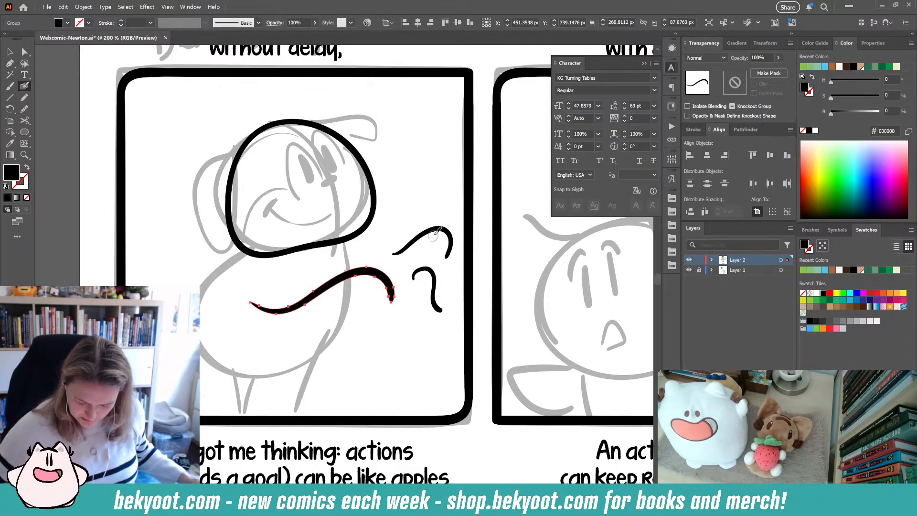
left_click_drag(435, 234, 448, 244)
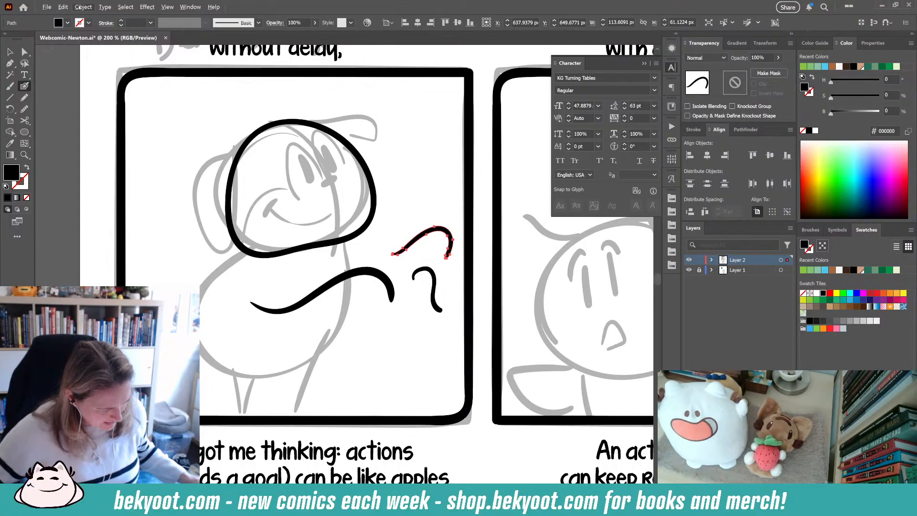
left_click(63, 6)
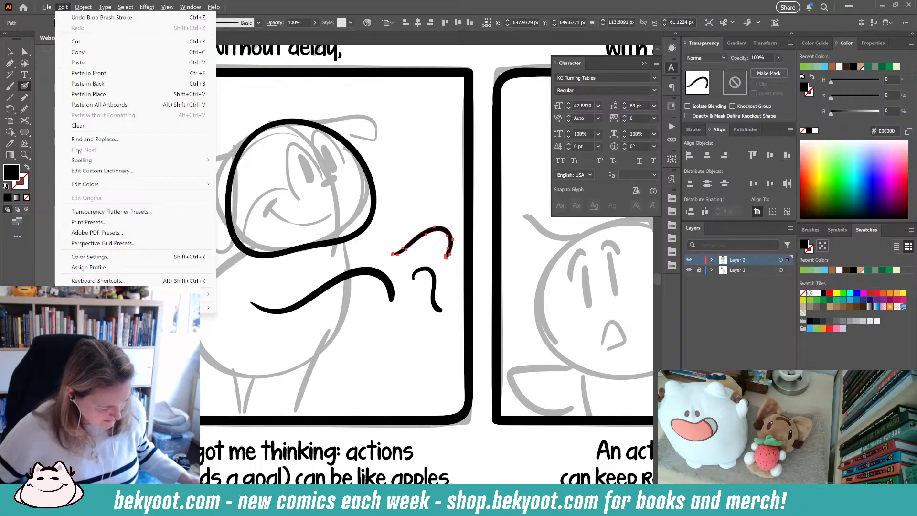
mouse_move(78, 10)
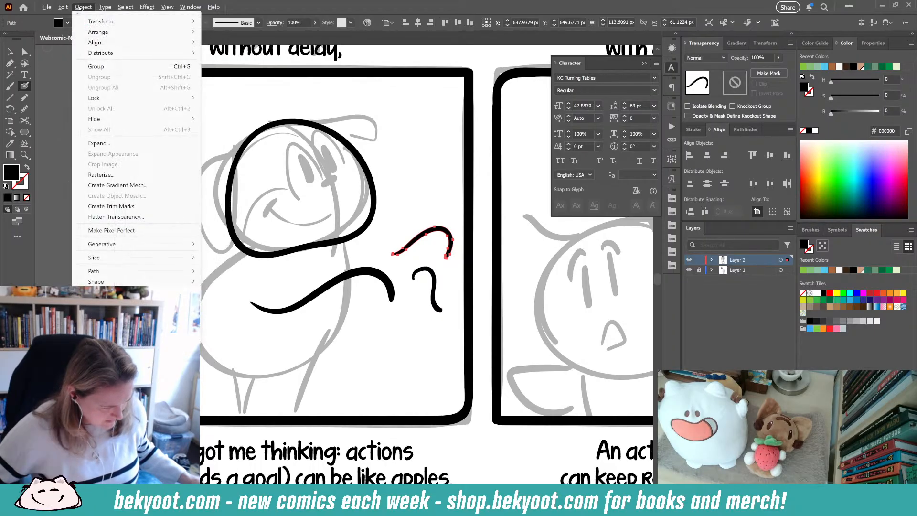
mouse_move(132, 269)
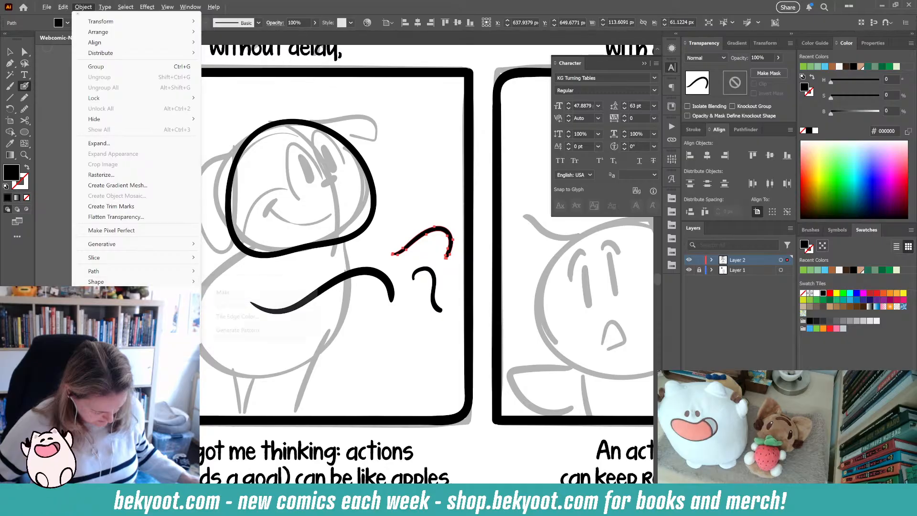
mouse_move(108, 324)
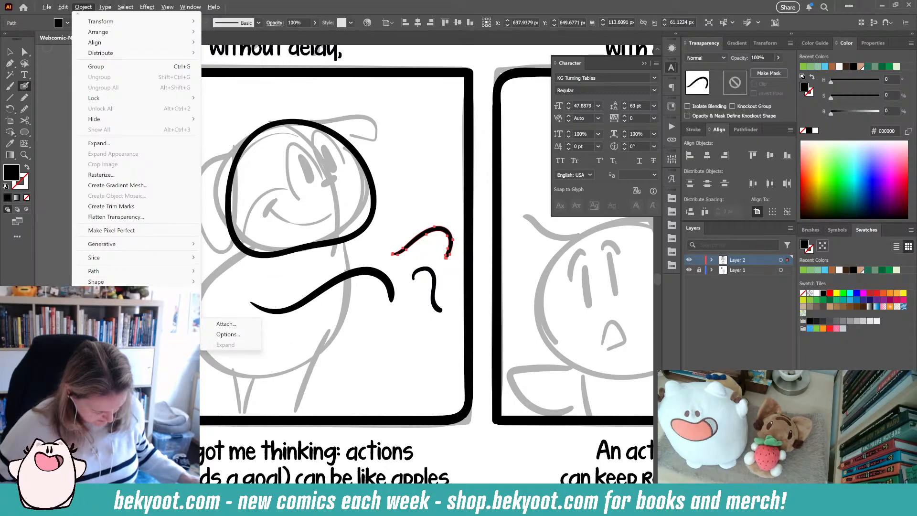
mouse_move(108, 510)
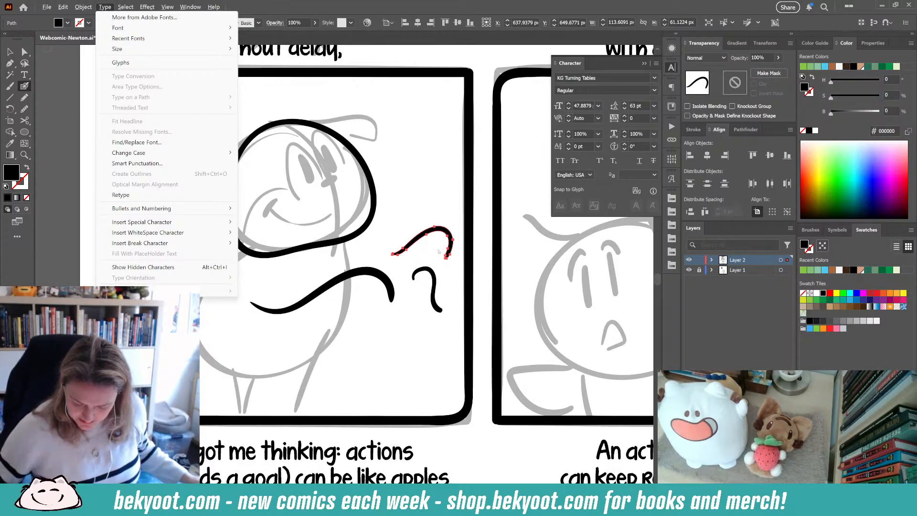
left_click(382, 274)
key("ctrl+z")
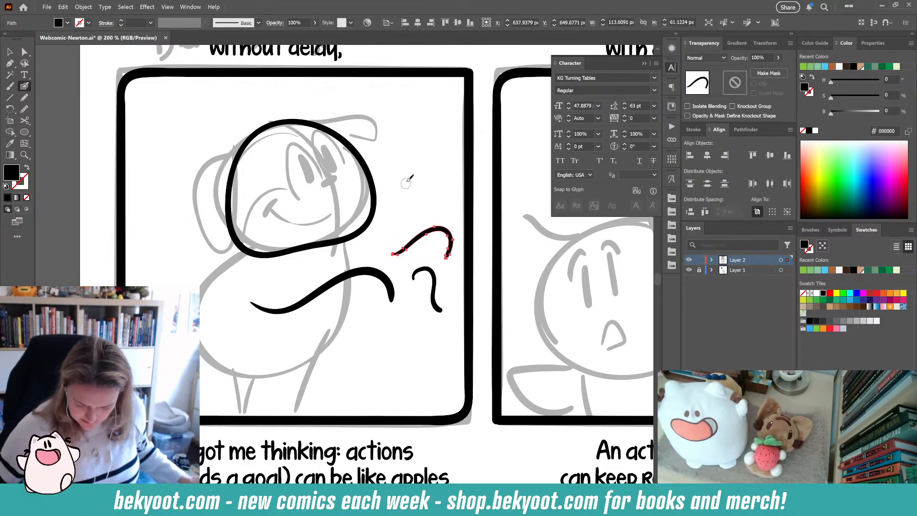
- Dab a small ink dot to the right of Newton's head in the first panel
left_click(406, 181)
left_click(406, 181)
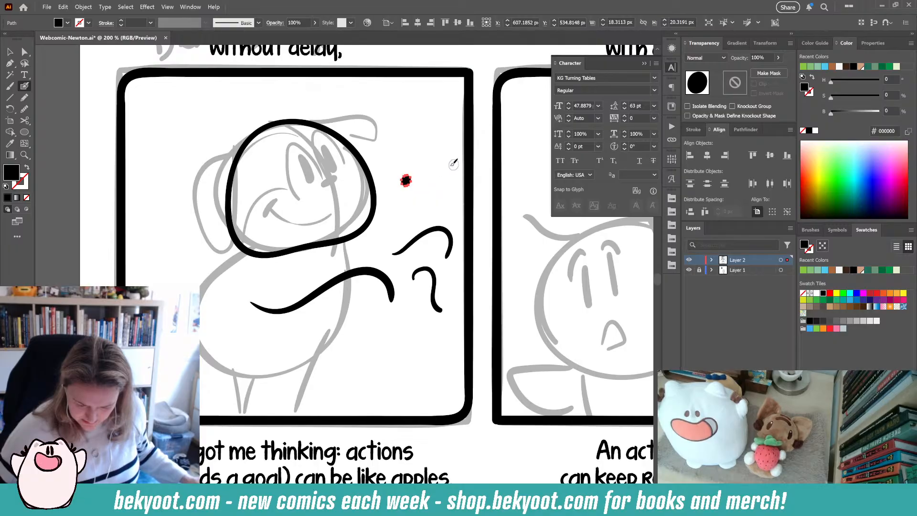
scroll(428, 170, "up", 5)
scroll(378, 201, "down", 2)
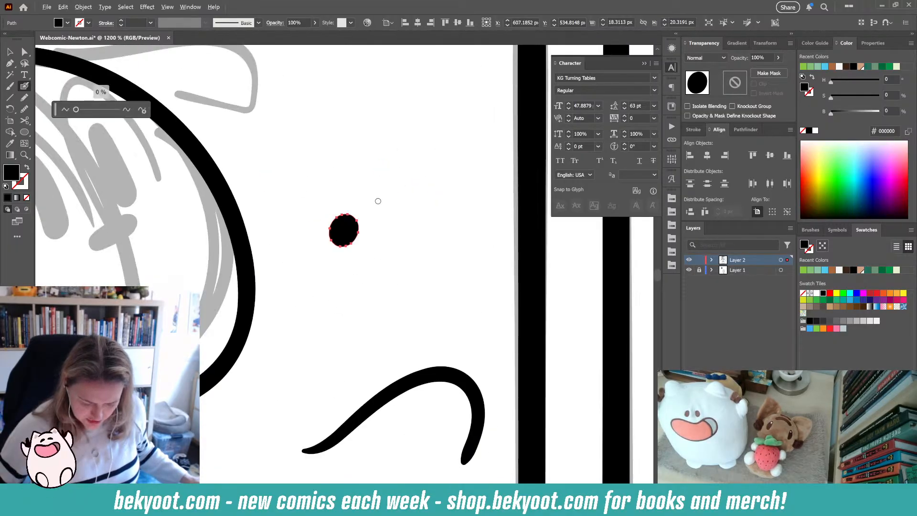
scroll(377, 201, "down", 6)
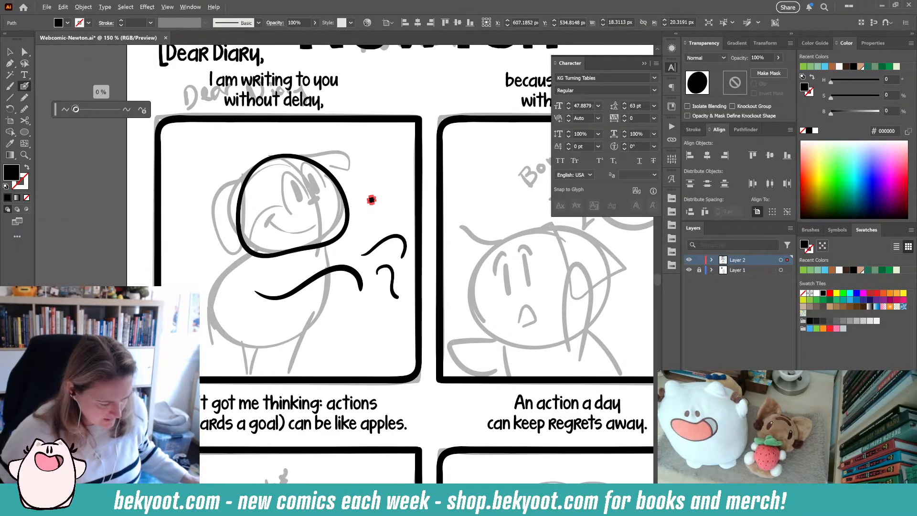
- Check the Smooth tool's smoothness slider and its fidelity options without changing them
left_click(142, 110)
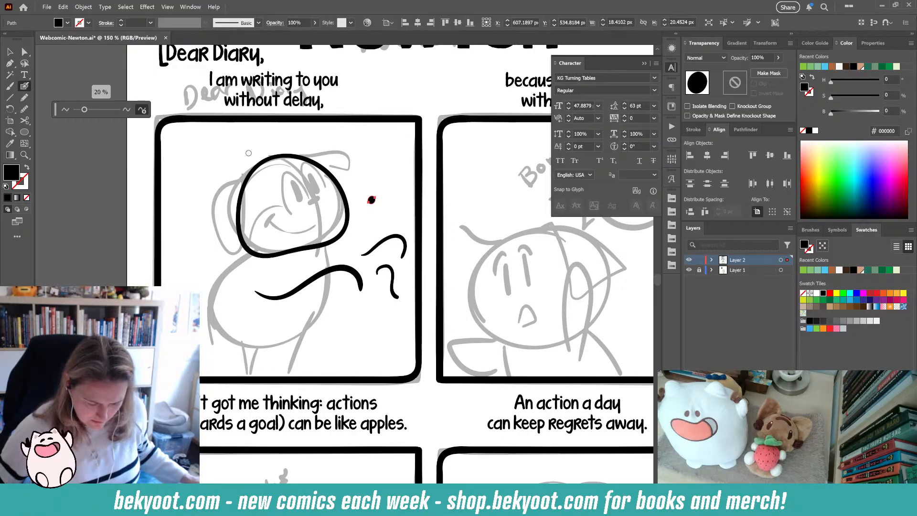
left_click(142, 110)
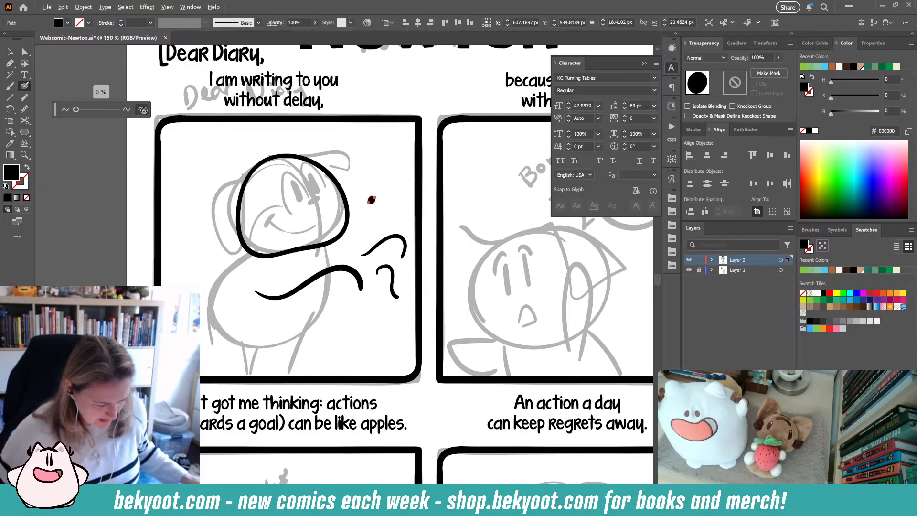
key("alt")
left_click(27, 110)
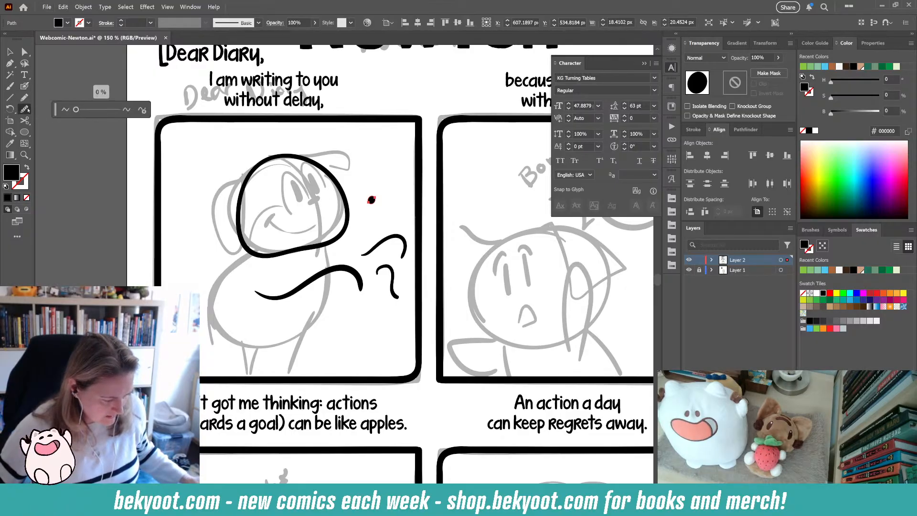
double_click(26, 110)
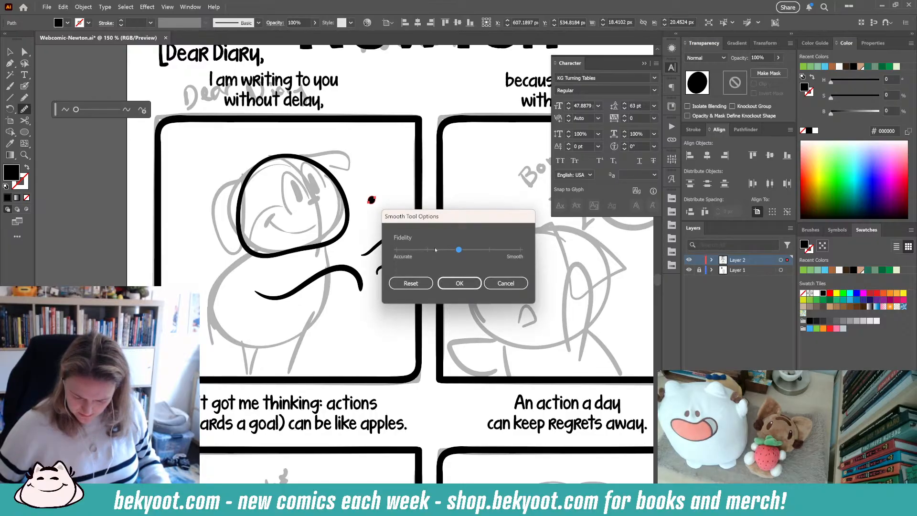
left_click(459, 283)
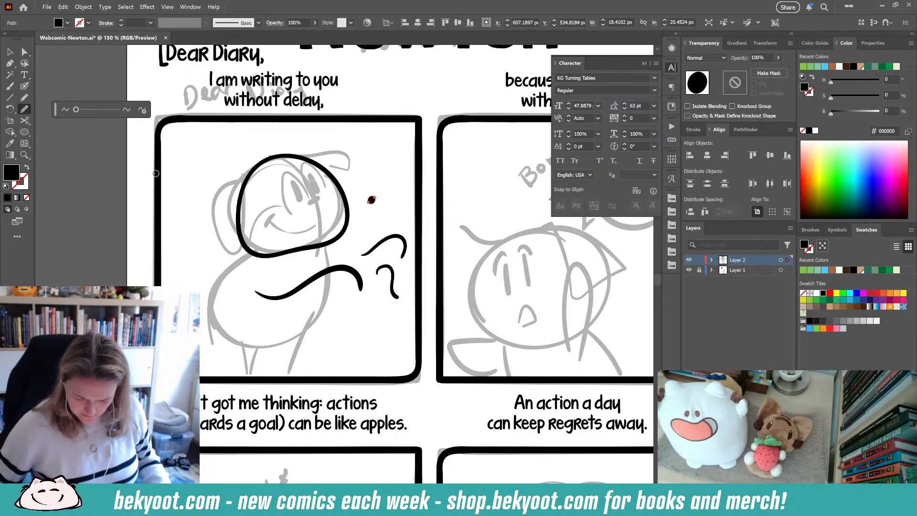
- Try a smoother Blob Brush fidelity with a test squiggle left of Newton, then undo the stroke
double_click(25, 86)
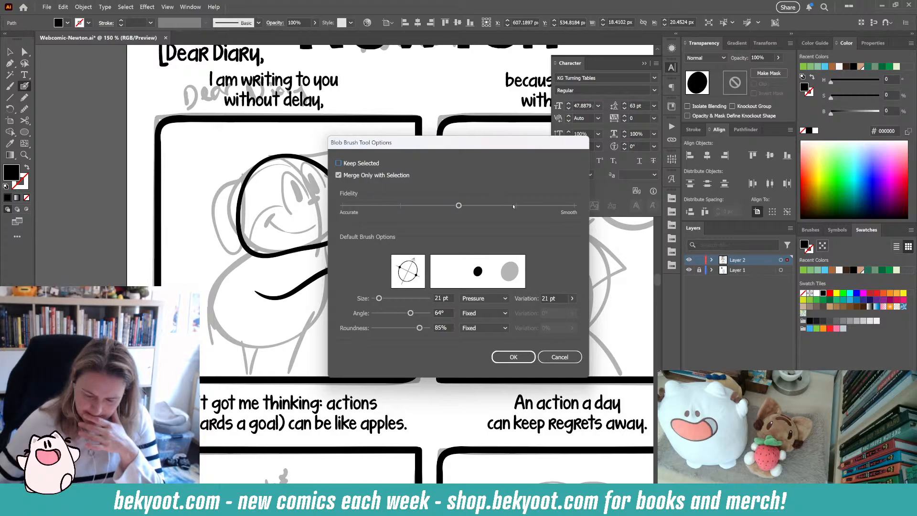
left_click_drag(458, 205, 517, 206)
left_click(522, 361)
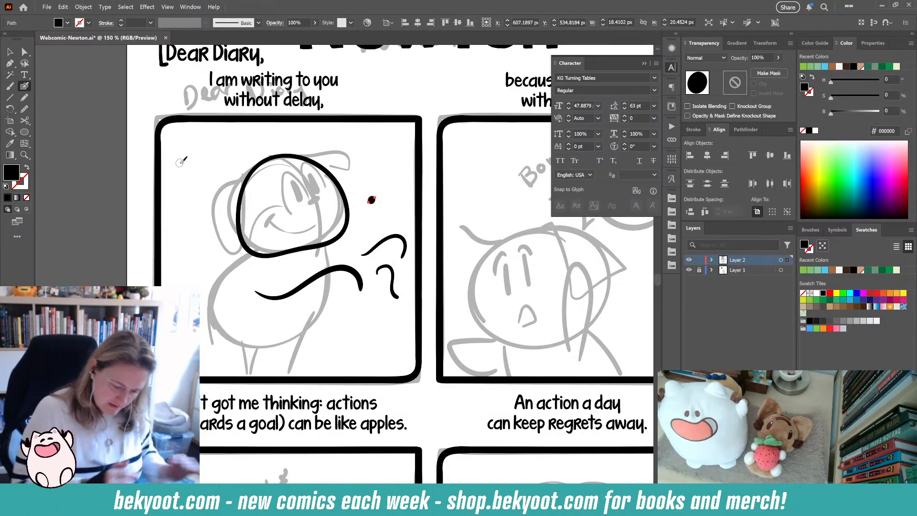
mouse_move(174, 252)
left_mouse_down()
mouse_move(196, 281)
mouse_move(213, 239)
mouse_move(232, 278)
left_mouse_up()
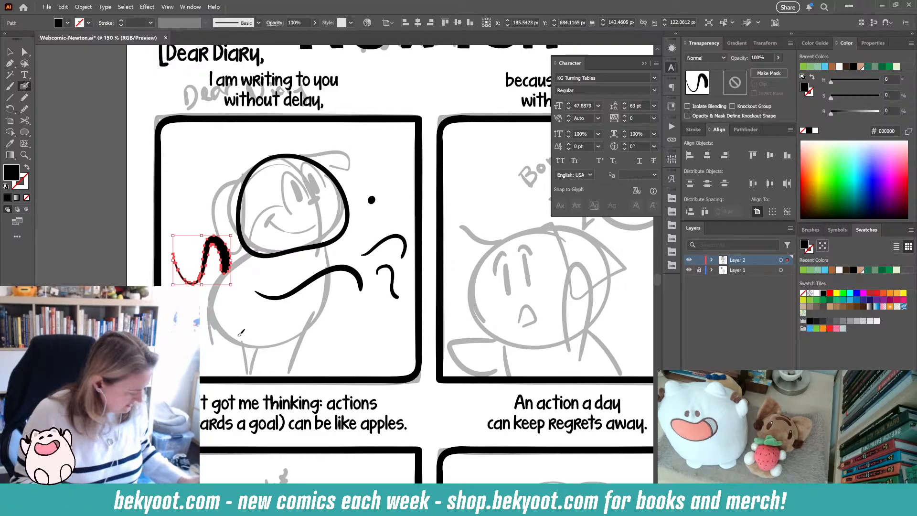
key("ctrl+z")
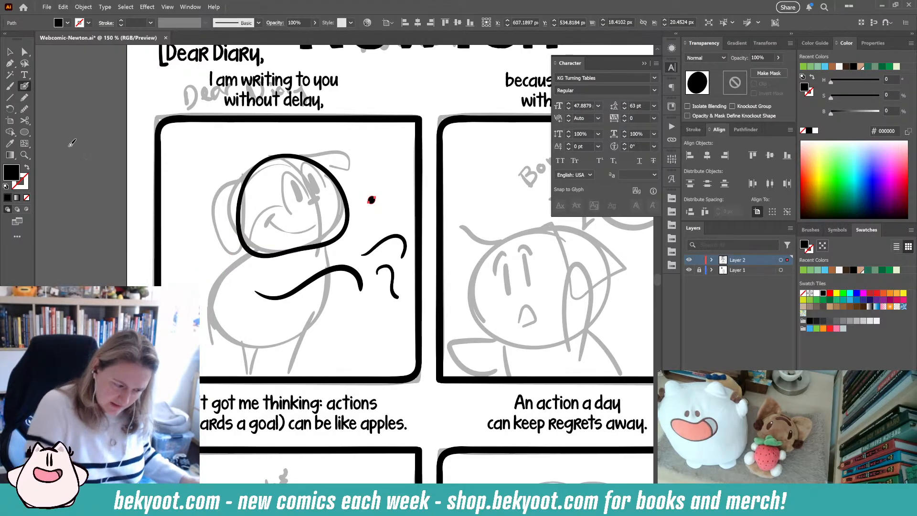
- Return the Blob Brush fidelity slider to its middle setting
double_click(25, 86)
left_click(455, 206)
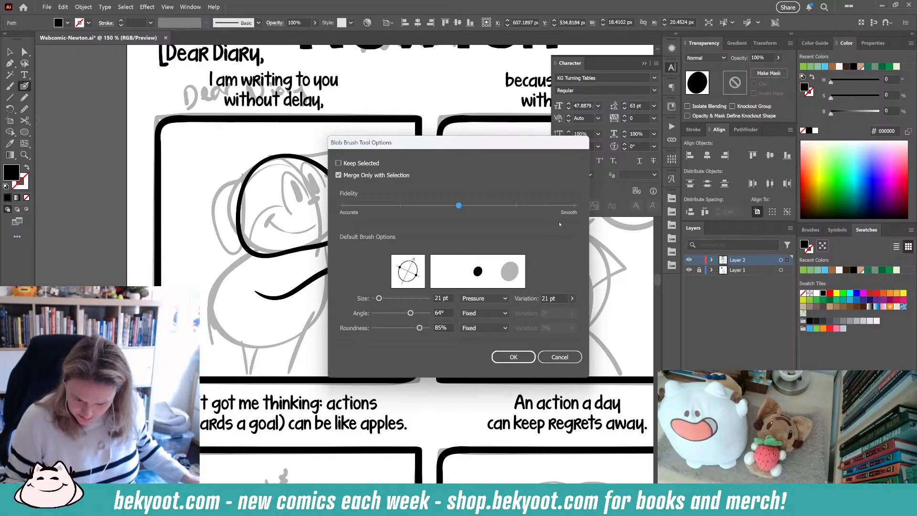
left_click(512, 357)
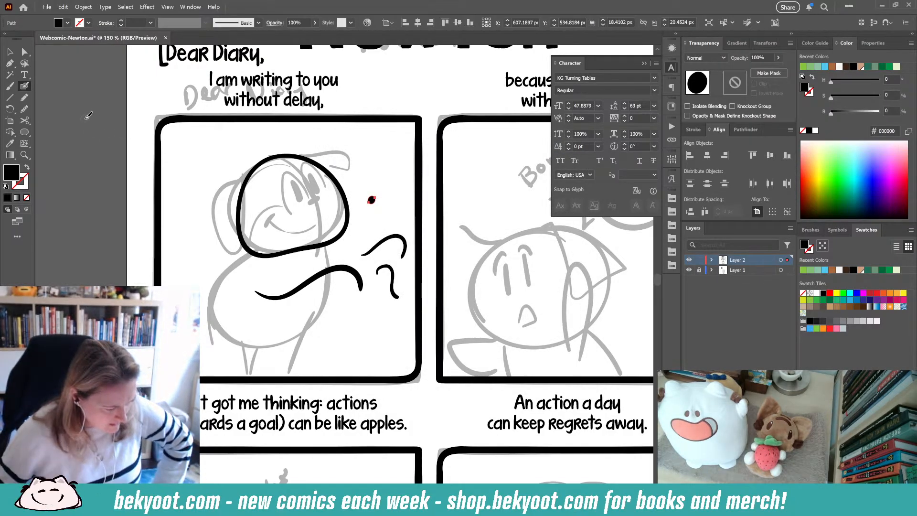
- Search the Preferences dialog for a smoothing setting, then cancel it
left_click(63, 7)
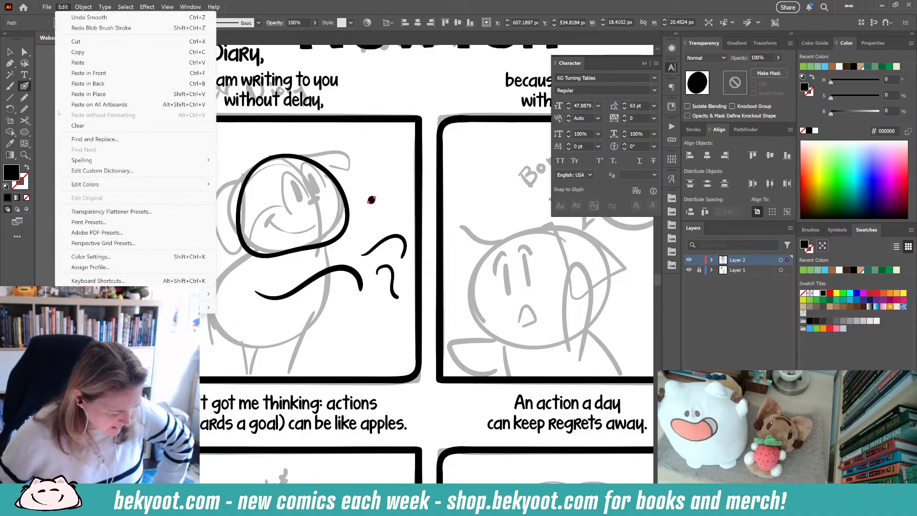
mouse_move(139, 294)
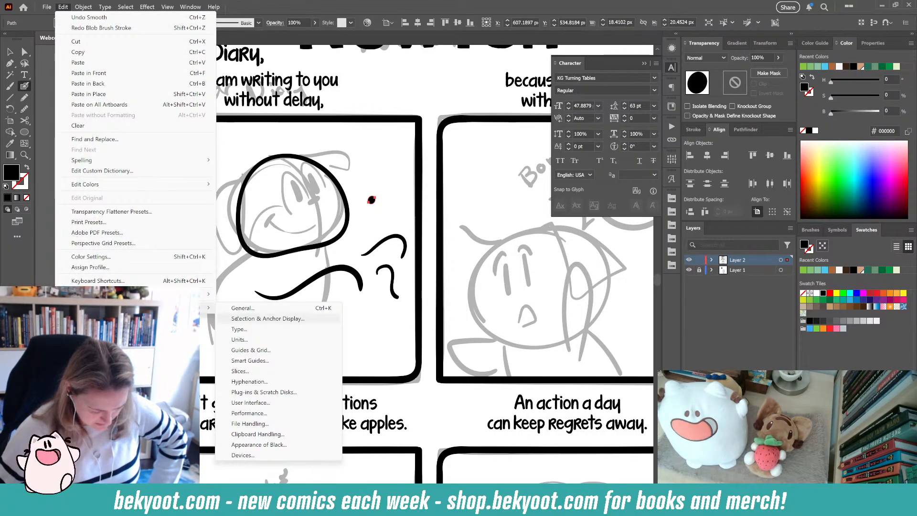
left_click(247, 305)
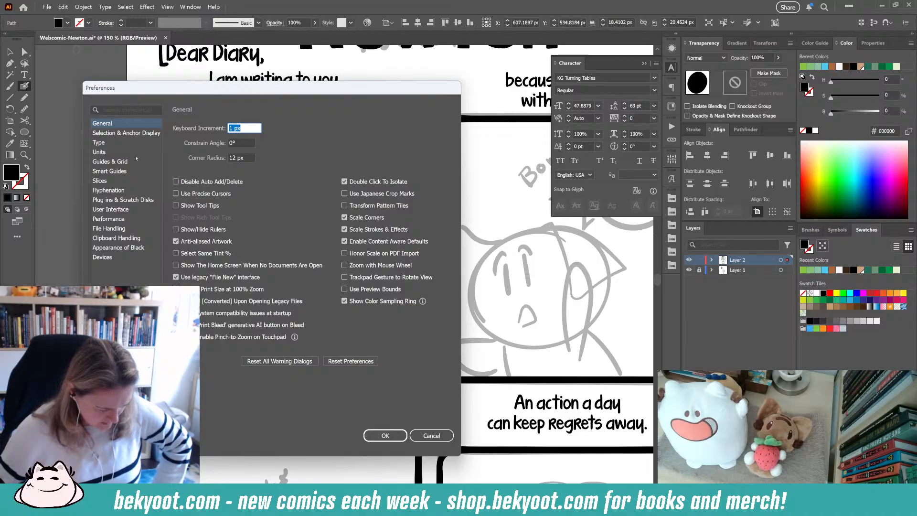
left_click(126, 133)
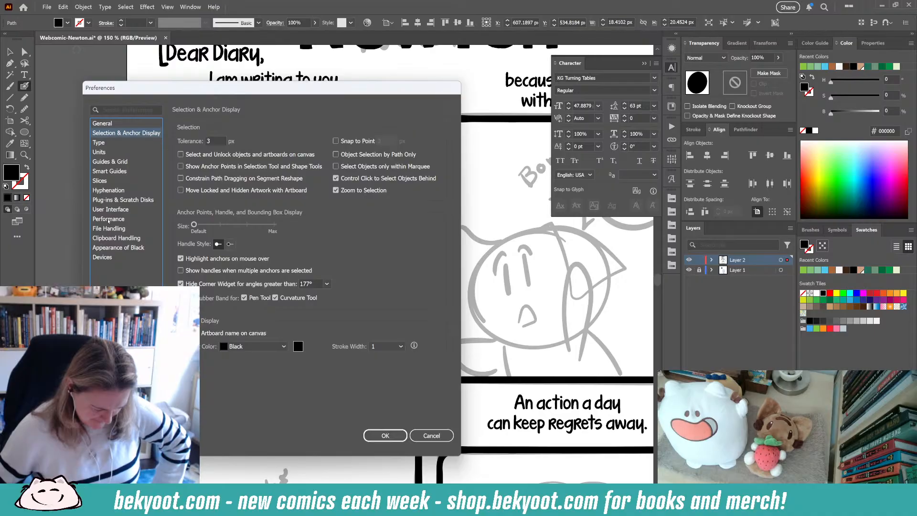
left_click(102, 123)
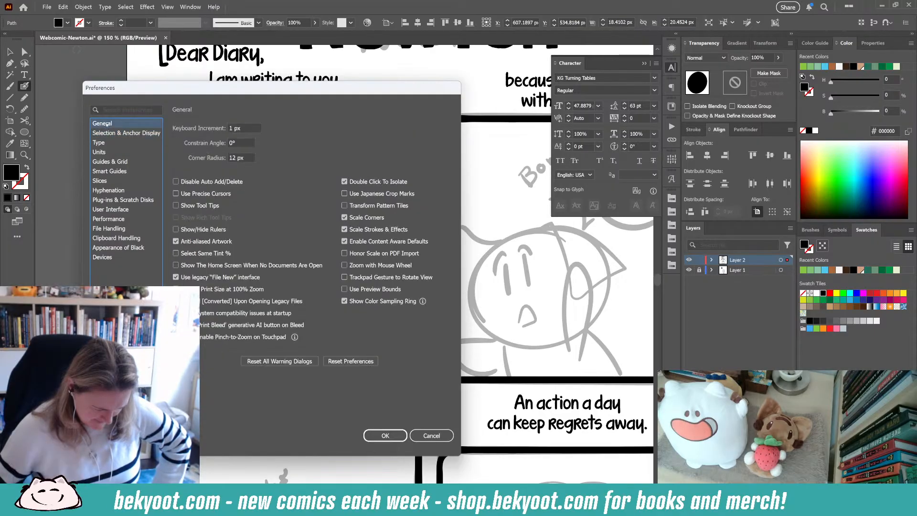
left_click(117, 111)
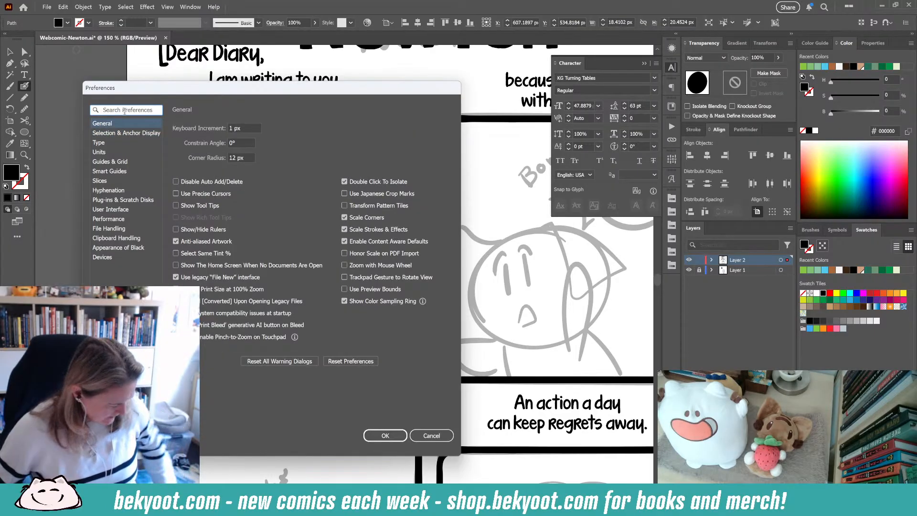
type("smoo")
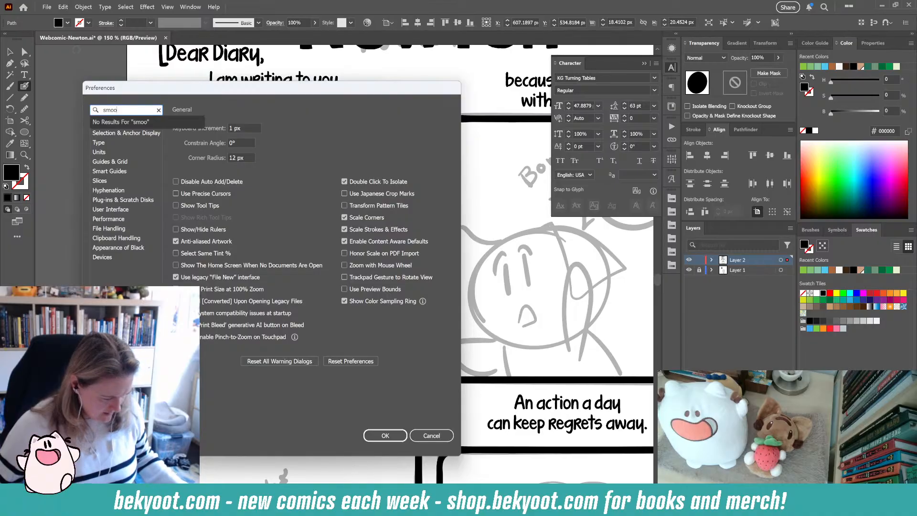
key("BackSpace")
key("BackSpace")
key("BackSpace")
key("BackSpace")
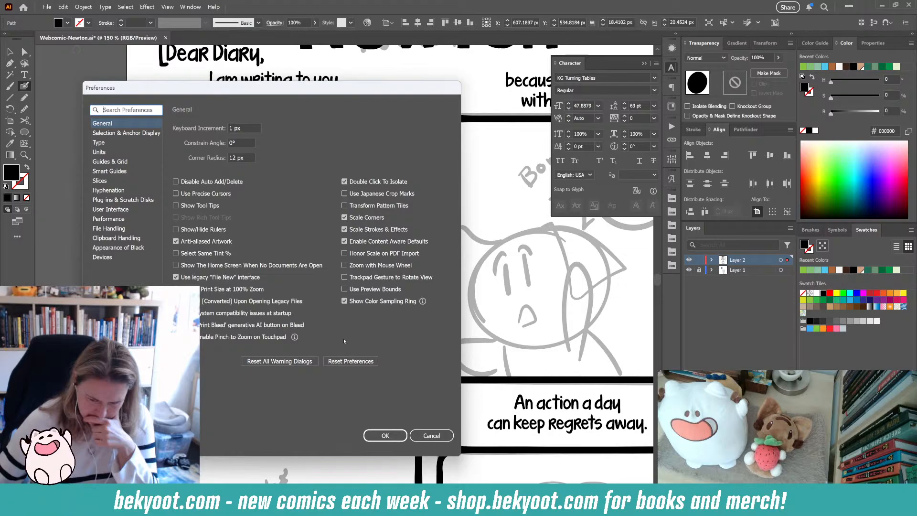
left_click(431, 436)
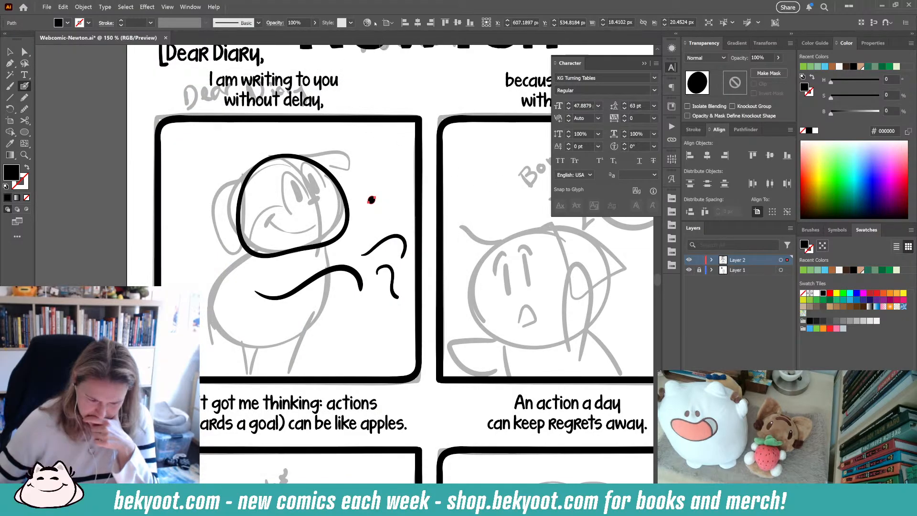
- Examine the Appearance panel's menu options and the Stroke panel
left_click(672, 48)
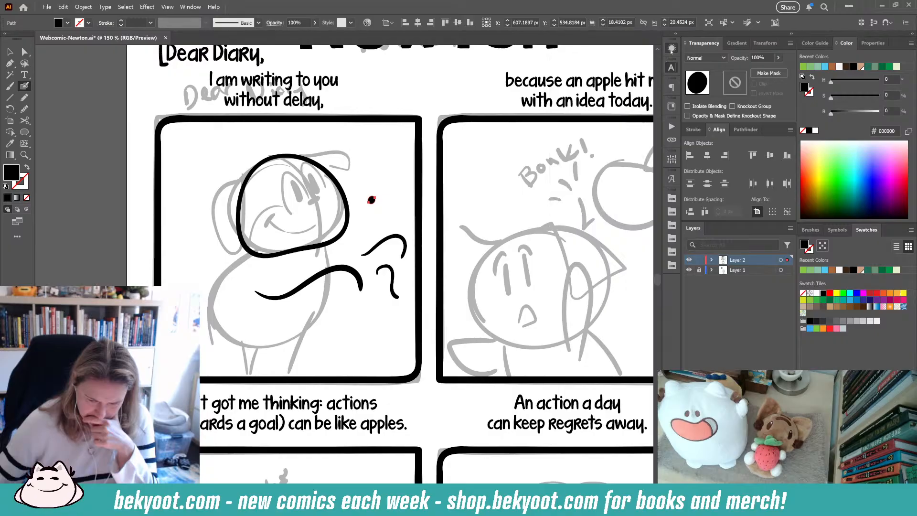
left_click(656, 44)
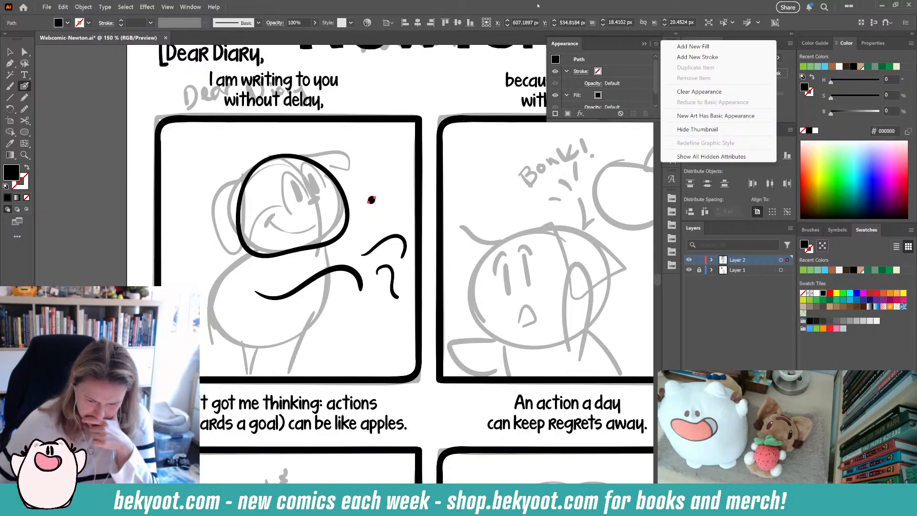
left_click(539, 5)
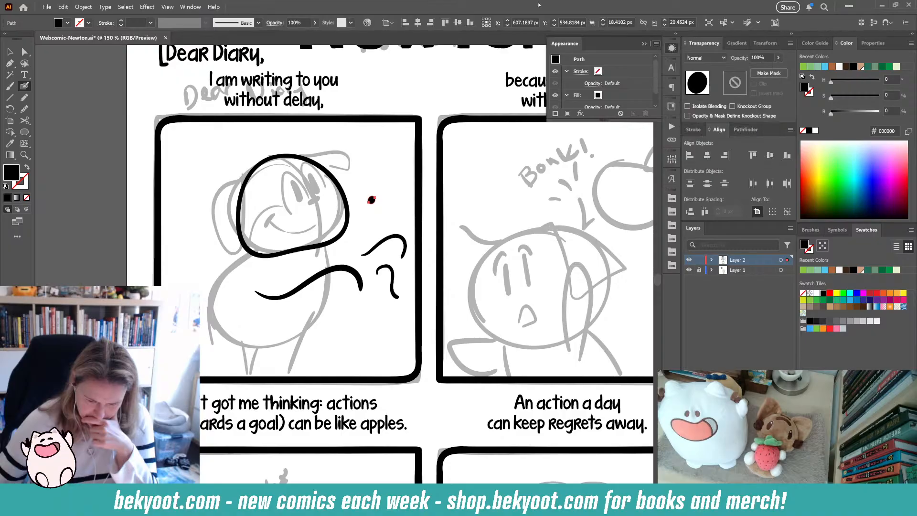
left_click(693, 130)
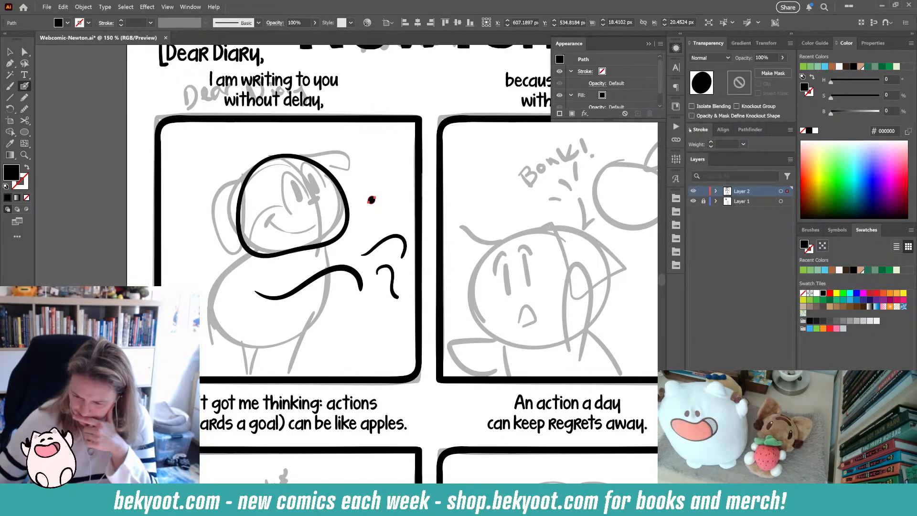
left_click(689, 130)
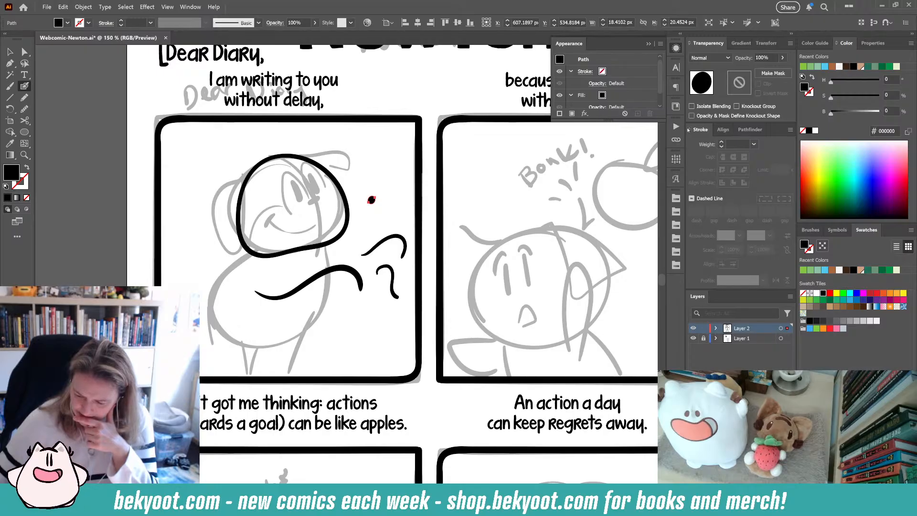
left_click(688, 130)
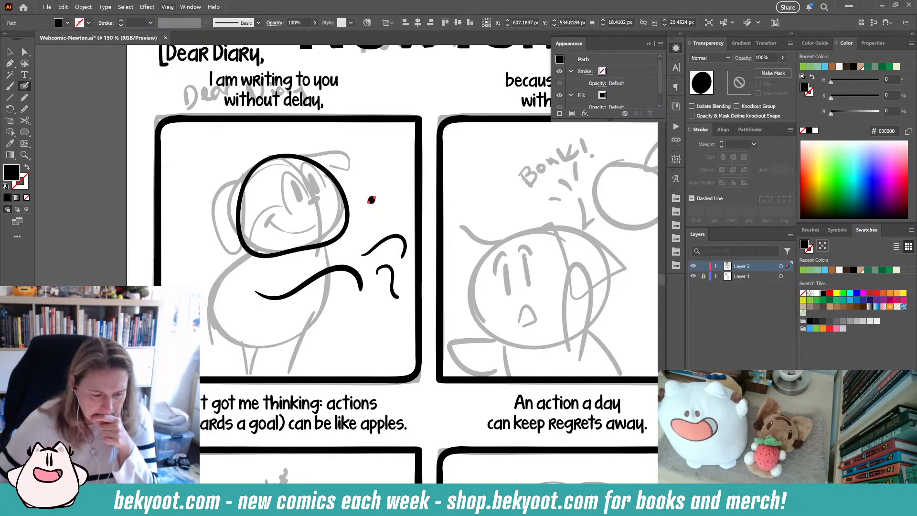
- Browse the Window menu's list of panels, briefly opening the Info panel
left_click(189, 6)
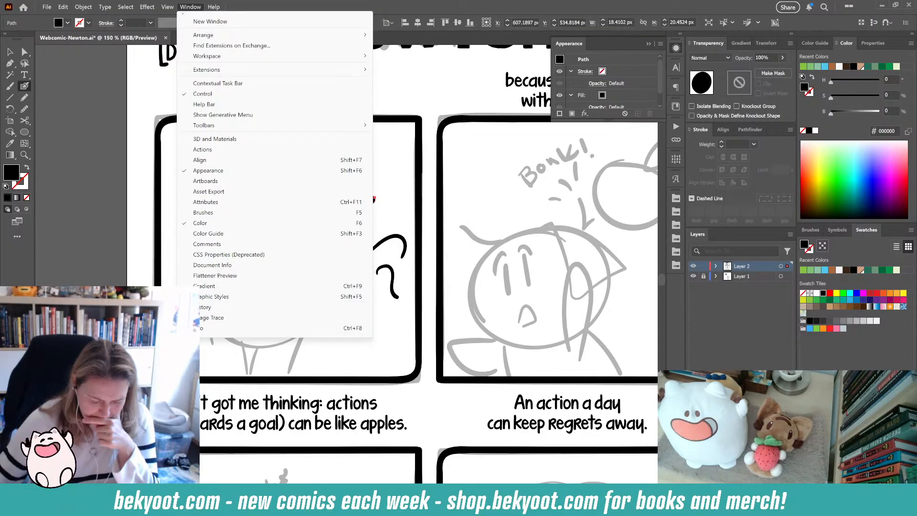
left_click(267, 328)
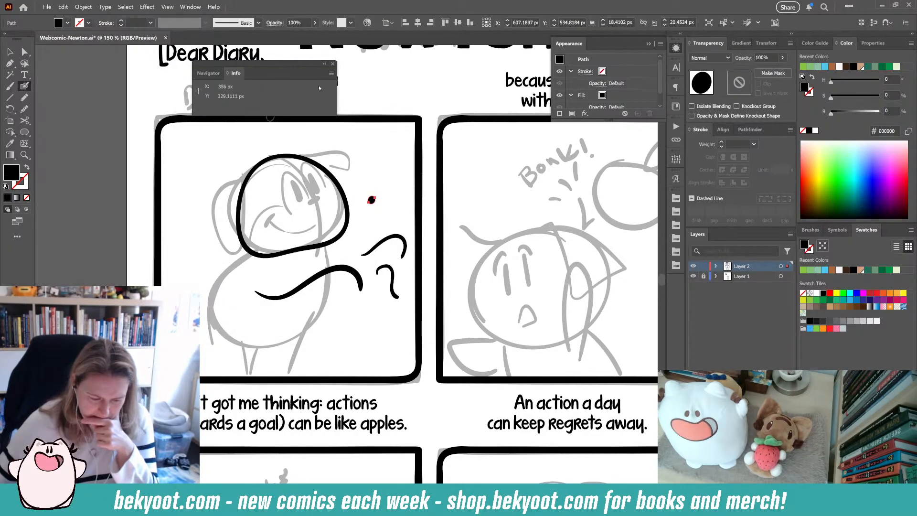
left_click(334, 65)
left_click(190, 7)
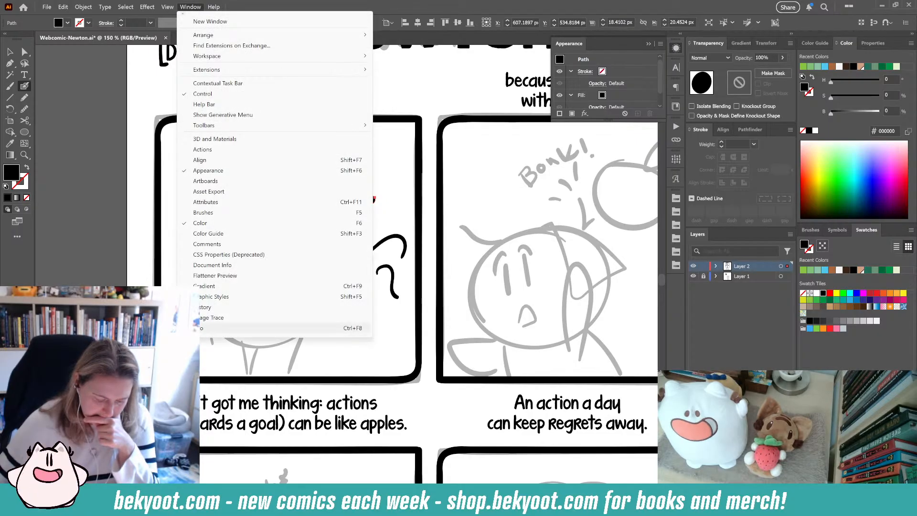
scroll(191, 321, "down", 5)
scroll(205, 319, "down", 3)
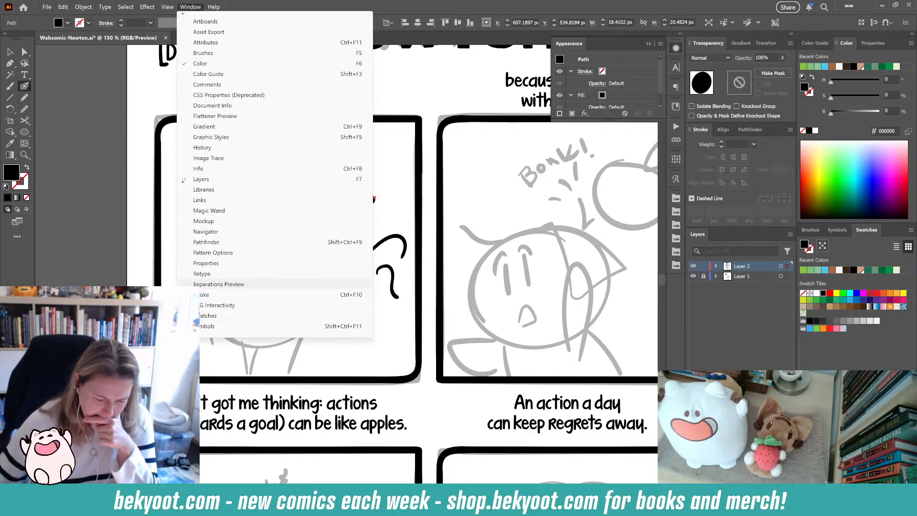
left_click(219, 284)
left_click(345, 177)
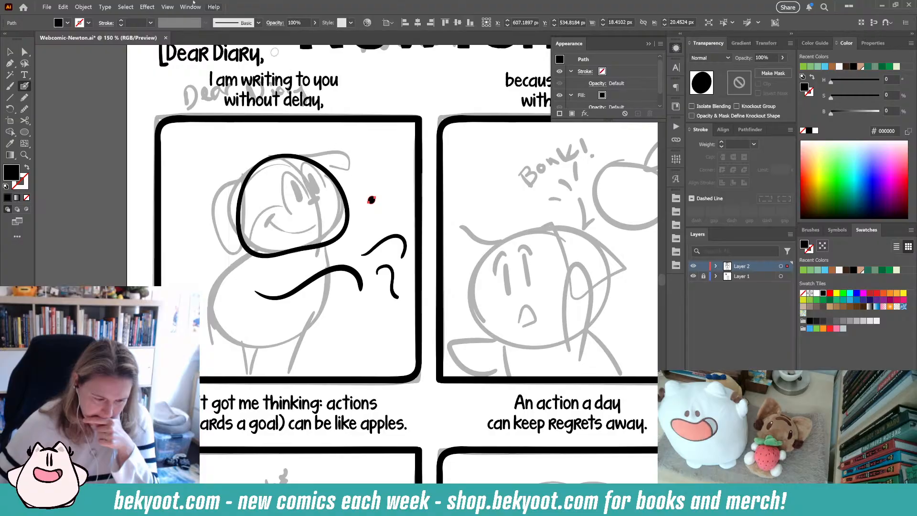
left_click(190, 7)
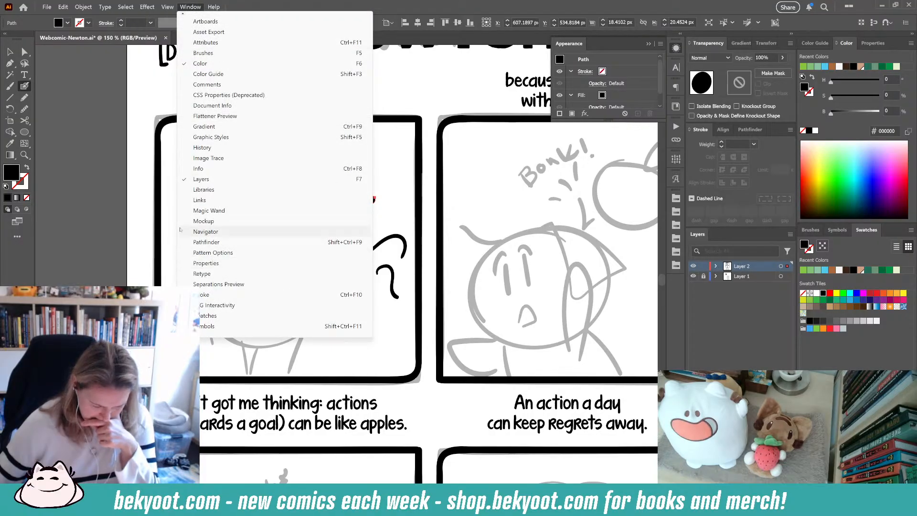
scroll(218, 295, "down", 3)
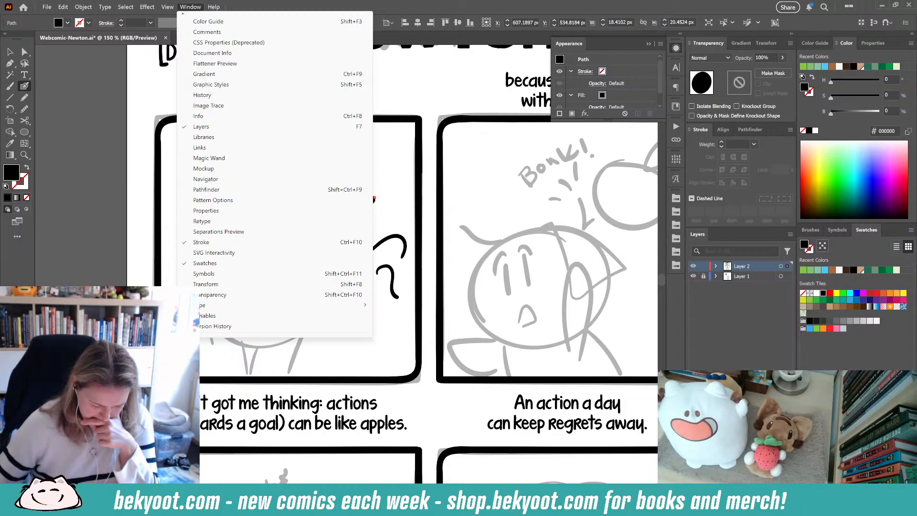
scroll(219, 332, "down", 4)
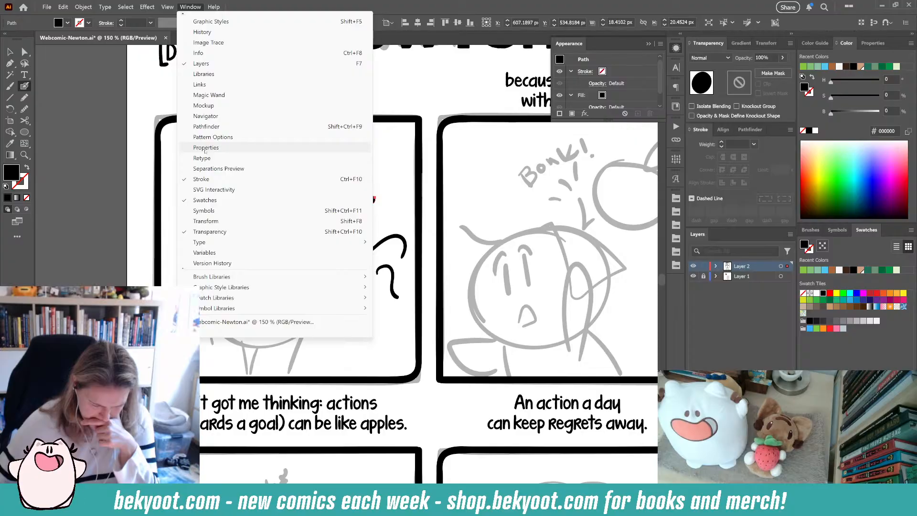
left_click(89, 79)
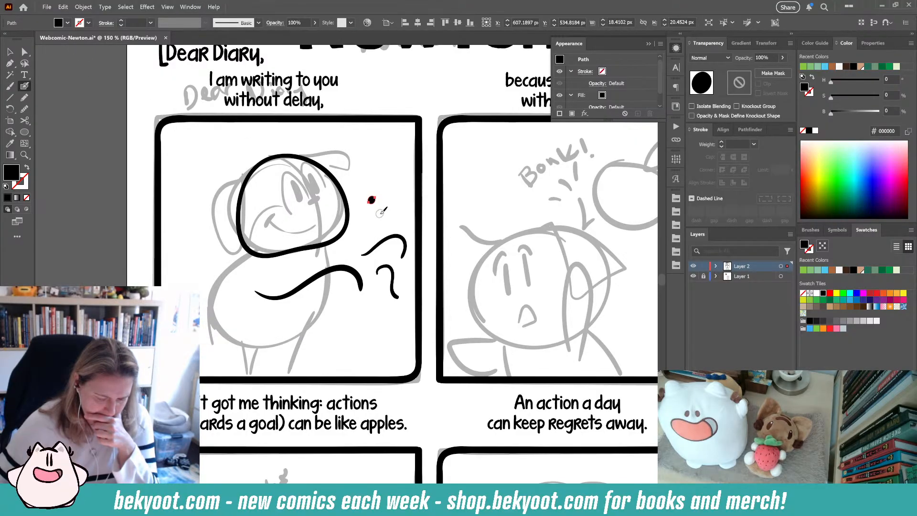
- Open the Pencil tool options and accept them unchanged
left_click(25, 98)
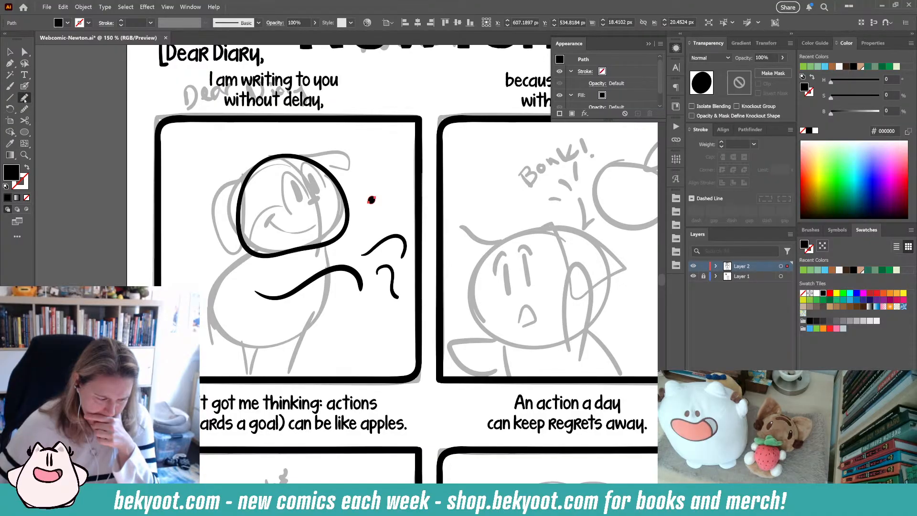
double_click(25, 98)
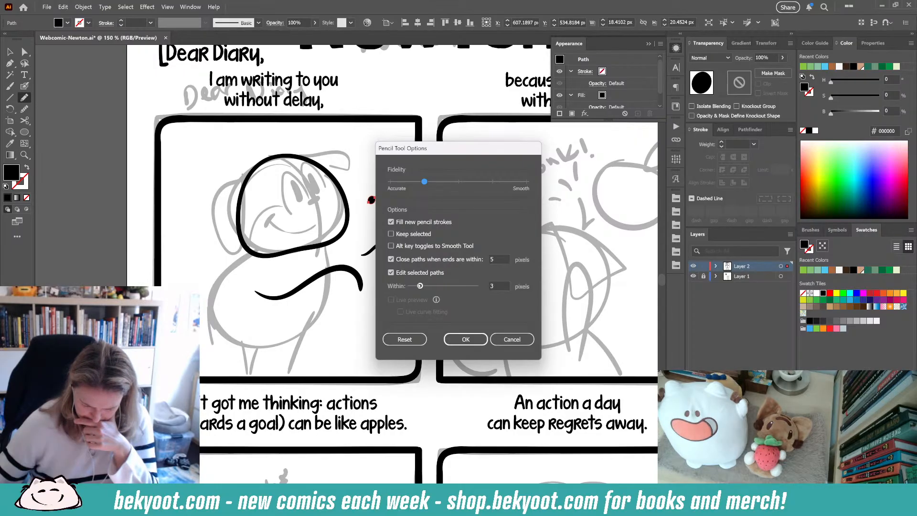
key("Return")
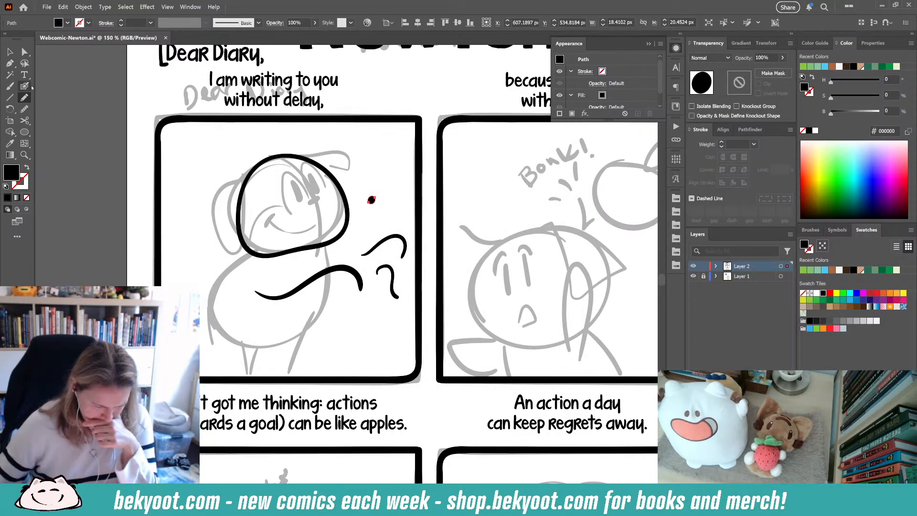
- Set the Smooth tool's fidelity closer to Smooth
double_click(25, 110)
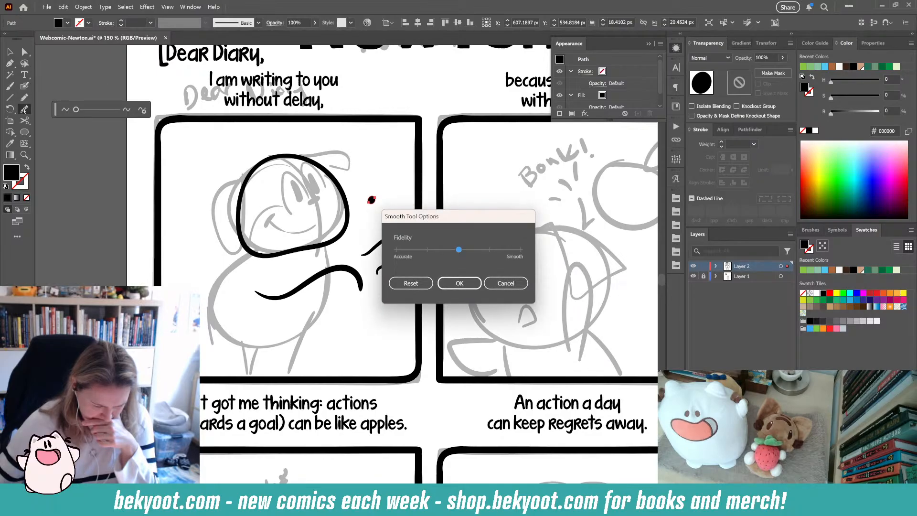
left_click(489, 249)
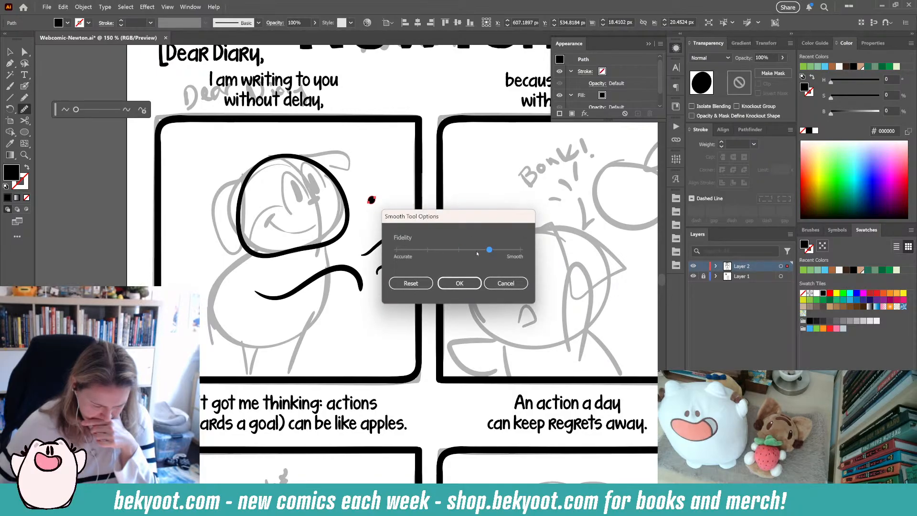
left_click(459, 283)
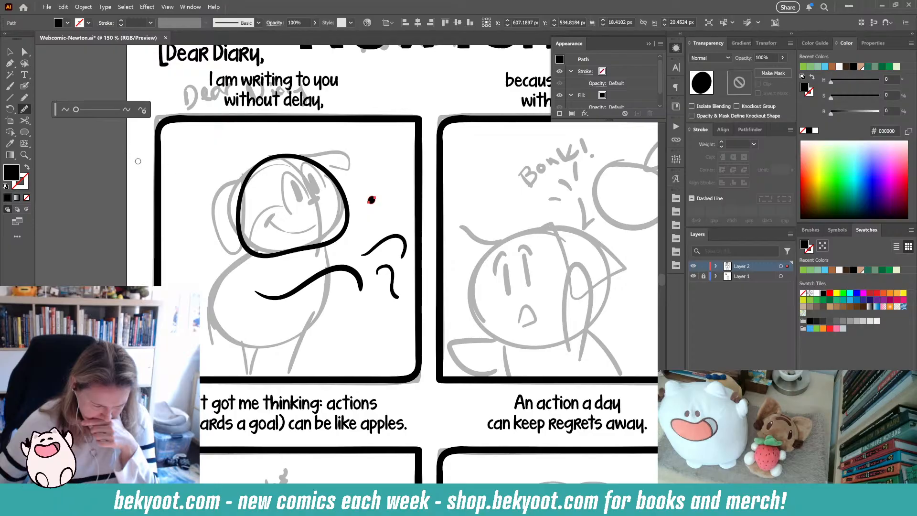
- Draw a curved test stroke with the Blob Brush near the first panel's upper-left corner
left_click(24, 86)
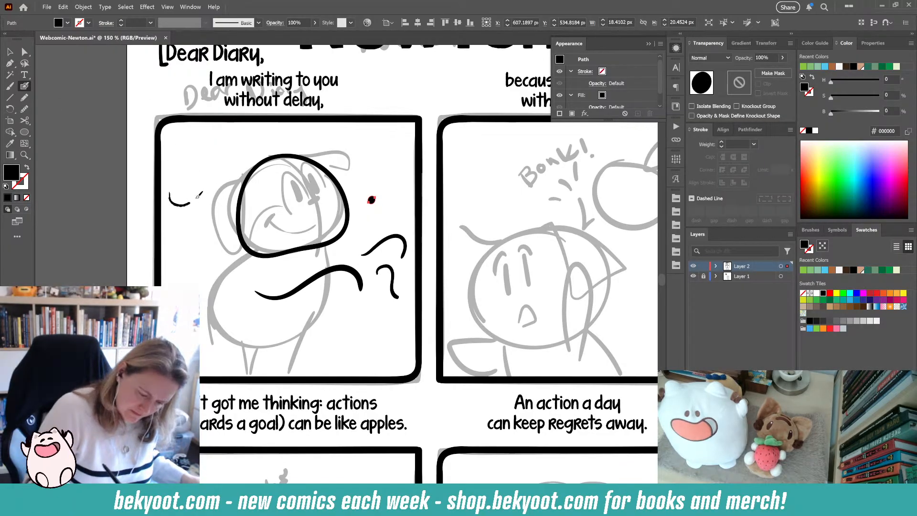
left_click_drag(170, 192, 255, 170)
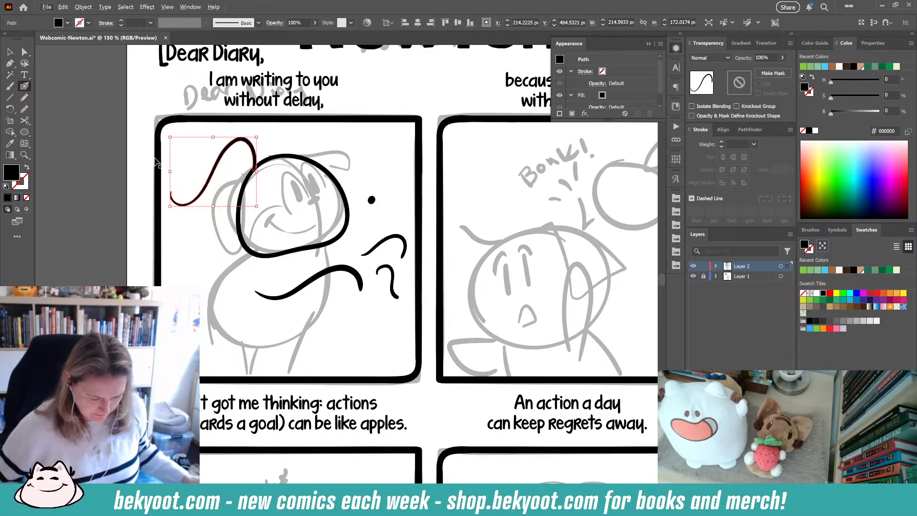
- Simplify the curved test stroke, opening the full Simplify options and cancelling them
key("ctrl+alt+s")
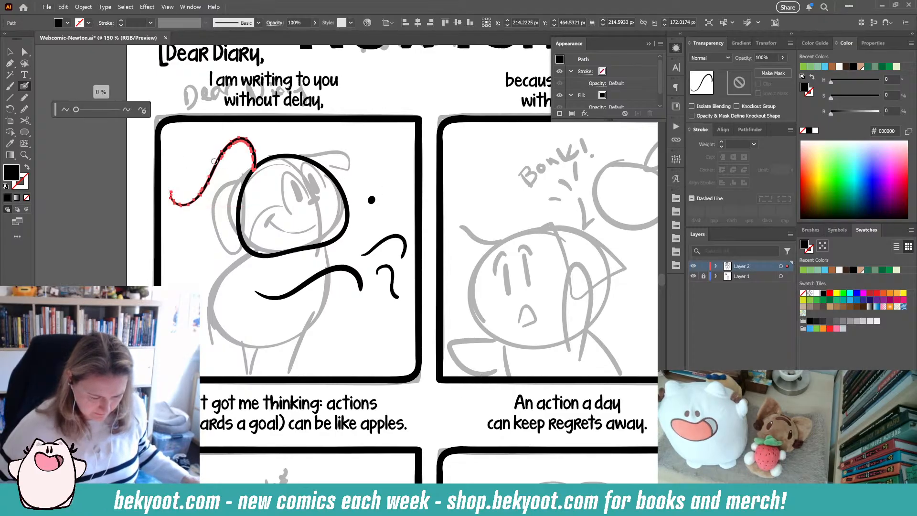
left_click(144, 111)
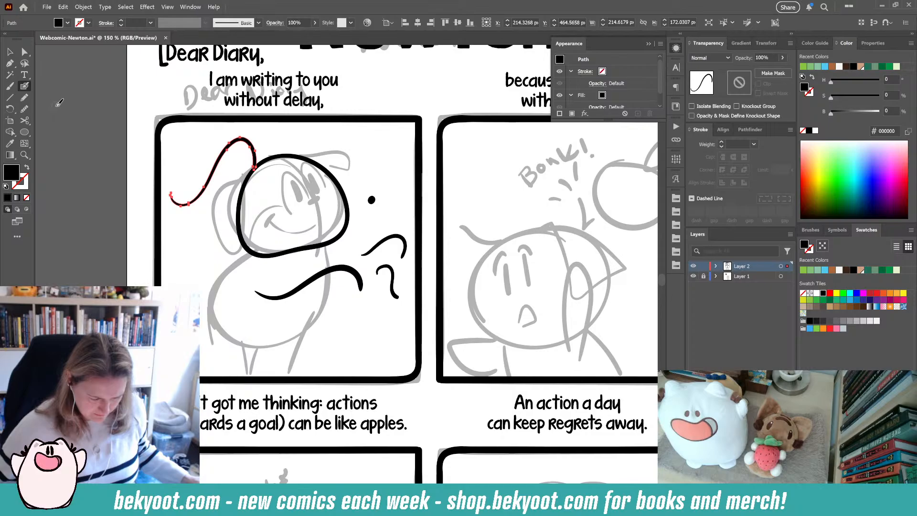
key("ctrl+alt+s")
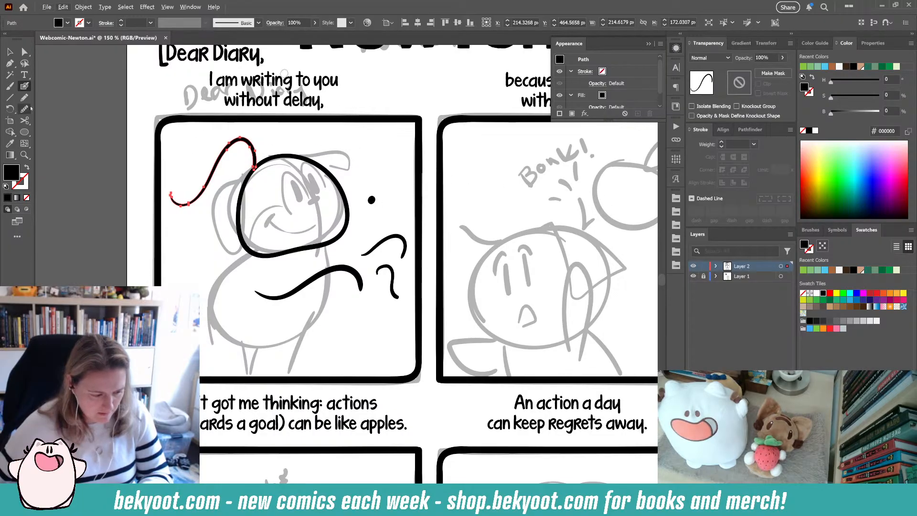
left_click(83, 7)
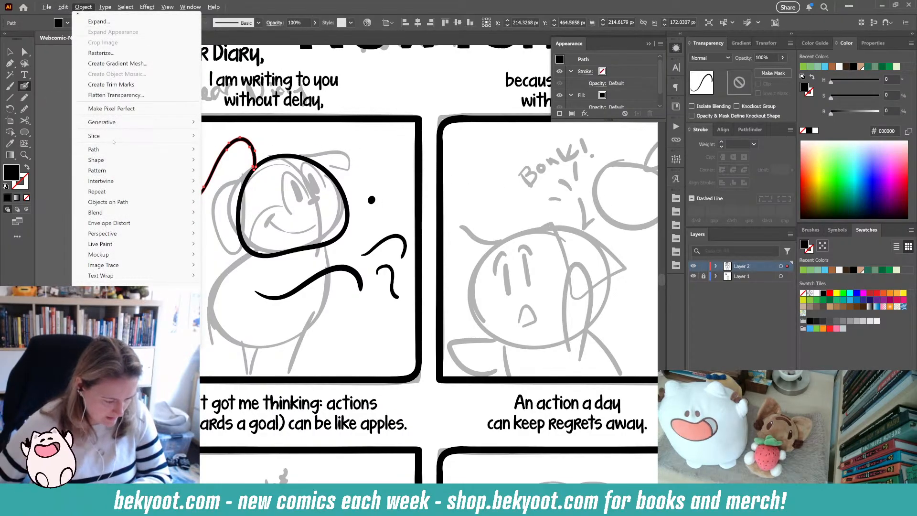
mouse_move(119, 149)
left_click(235, 208)
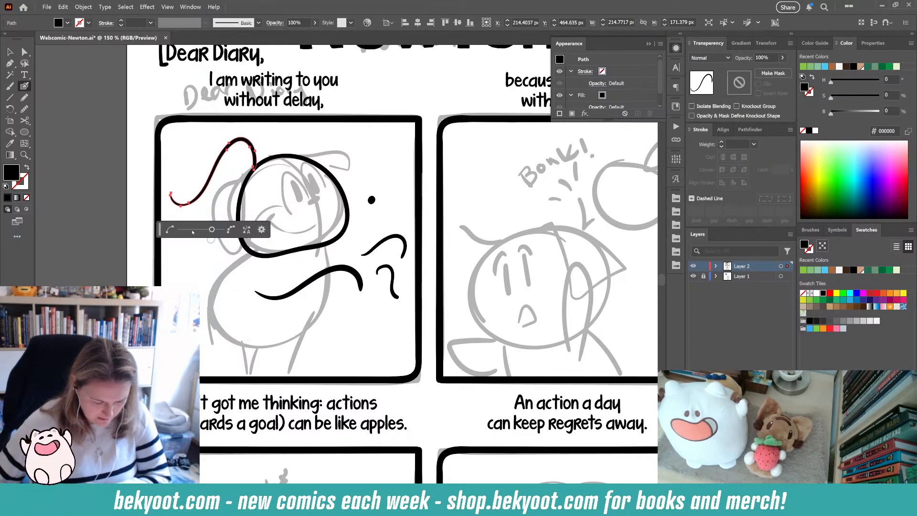
left_click(262, 231)
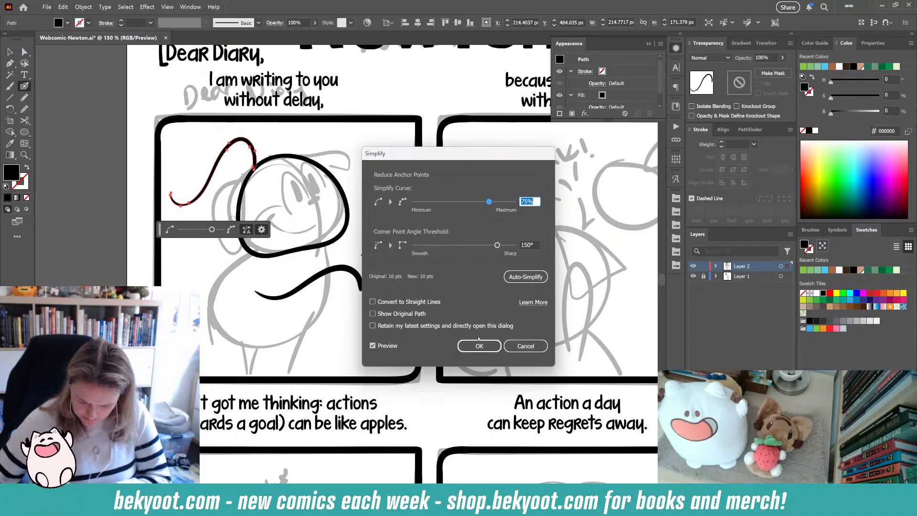
left_click(524, 346)
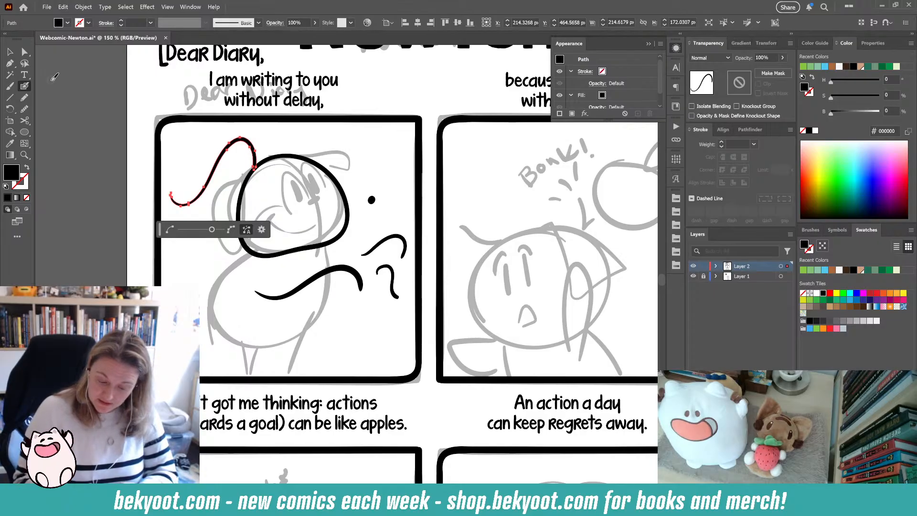
- Enable Remove Redundant Points in the Pathfinder Options
left_click(754, 130)
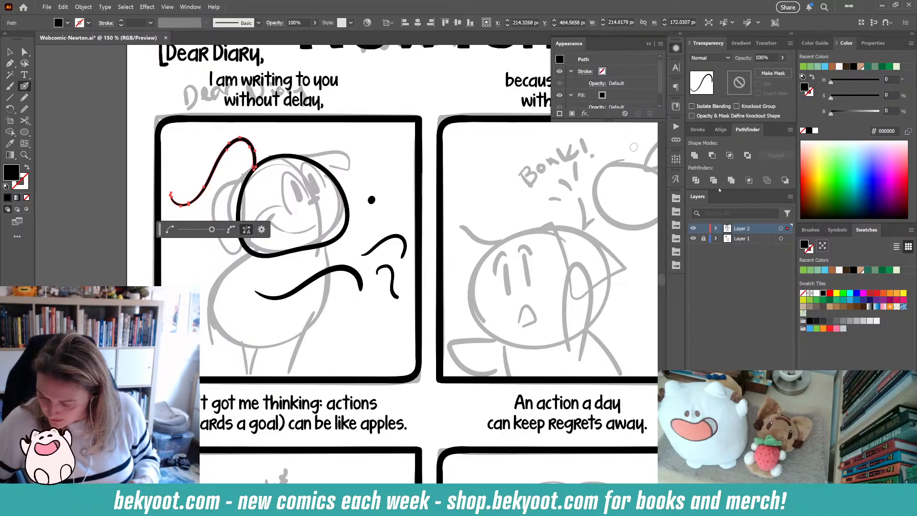
left_click(790, 130)
left_click(836, 157)
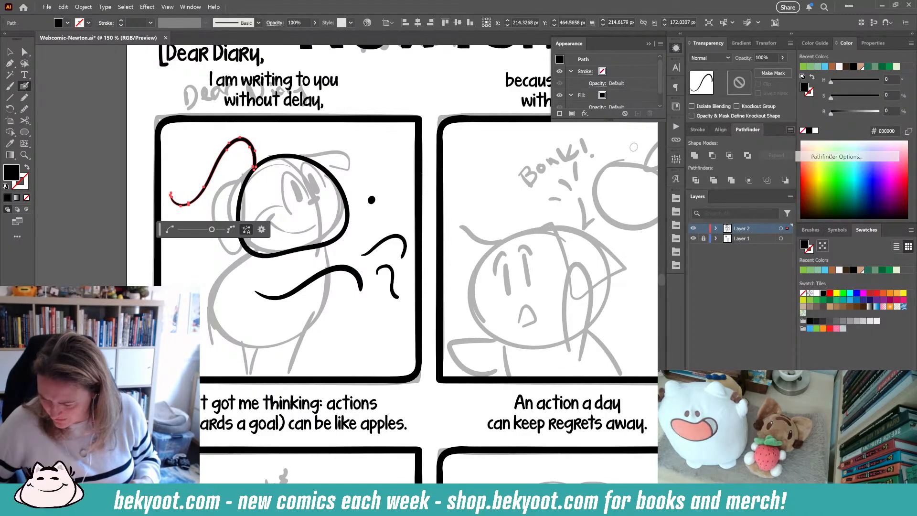
left_click(390, 250)
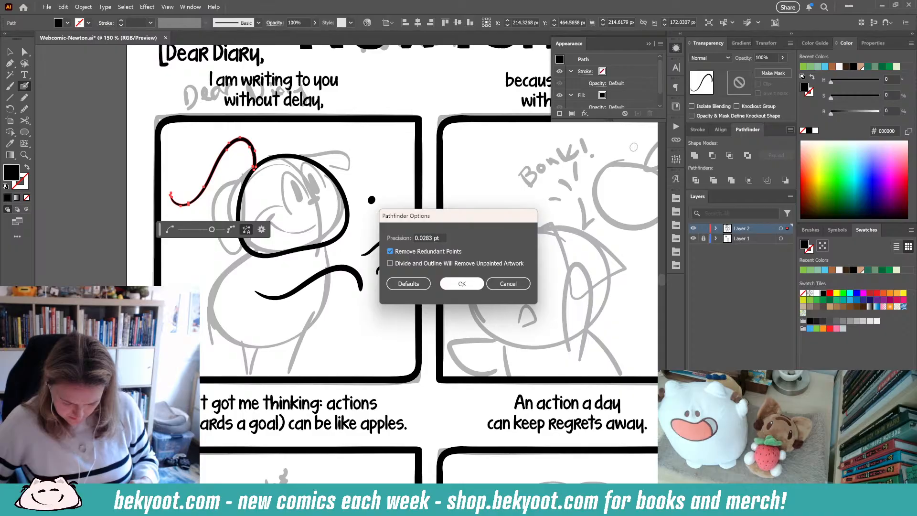
left_click(461, 283)
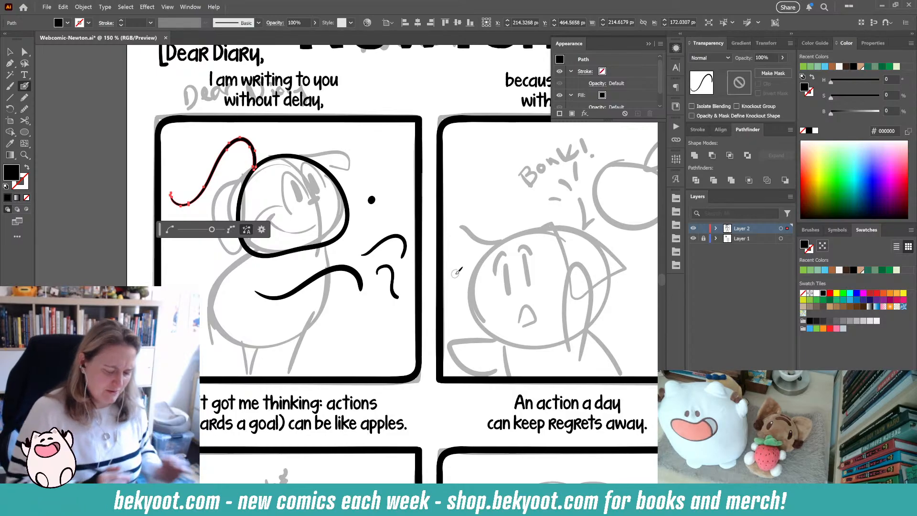
- Draw a second curved Blob Brush stroke on the pasteboard beside the page
mouse_move(82, 234)
left_mouse_down()
mouse_move(100, 182)
mouse_move(139, 188)
left_mouse_up()
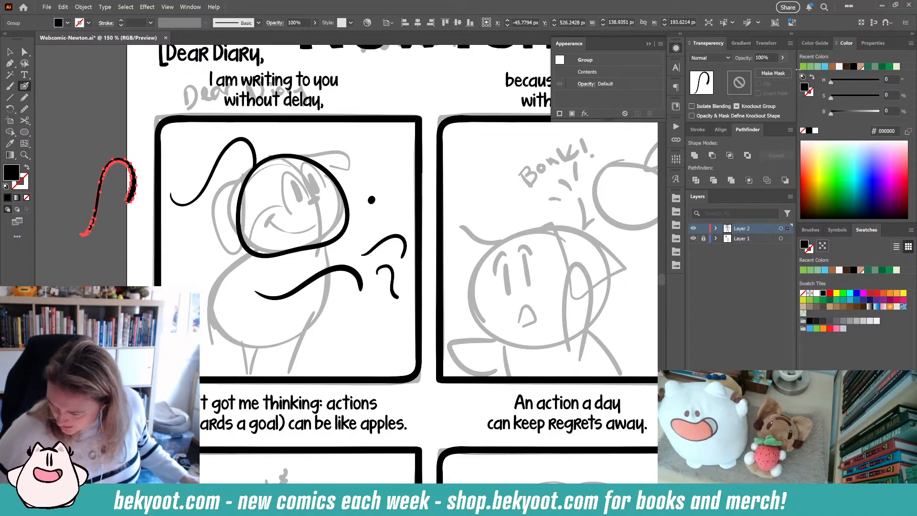
- Examine the Brushes panel menu and the Appearance panel menu
left_click(808, 230)
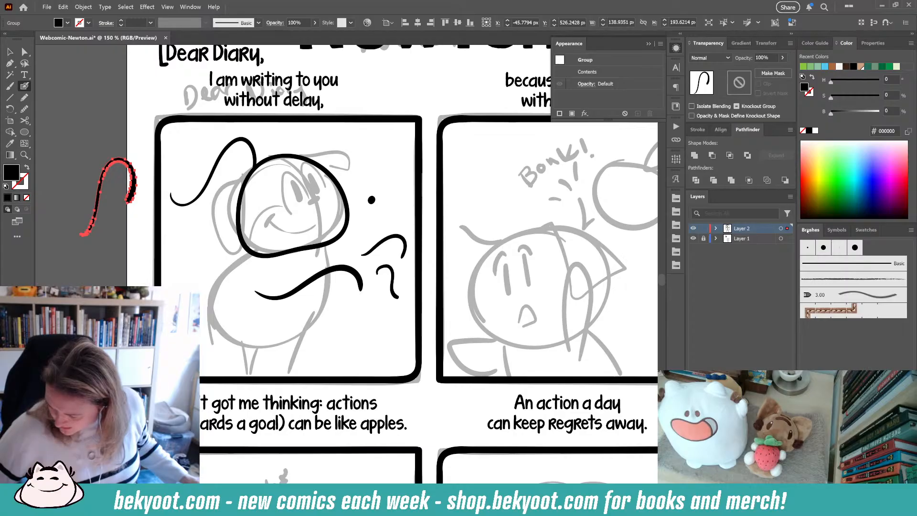
left_click(911, 231)
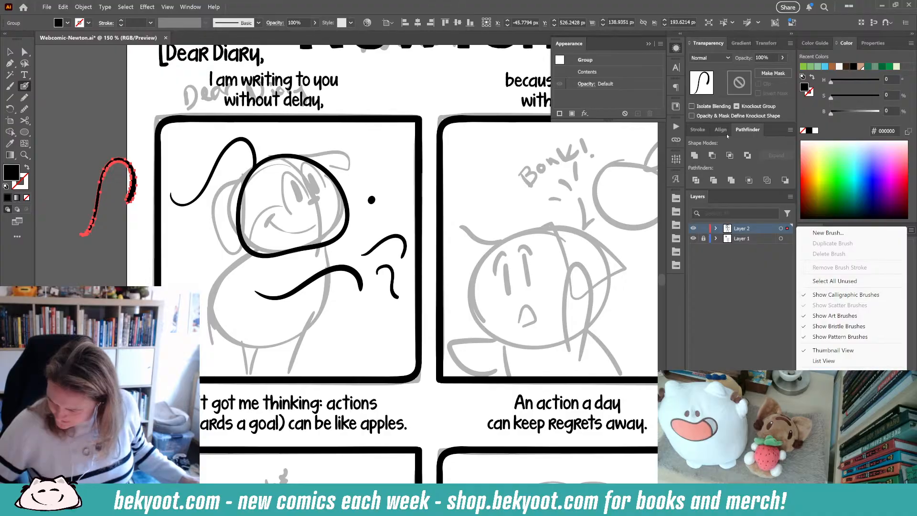
left_click(661, 44)
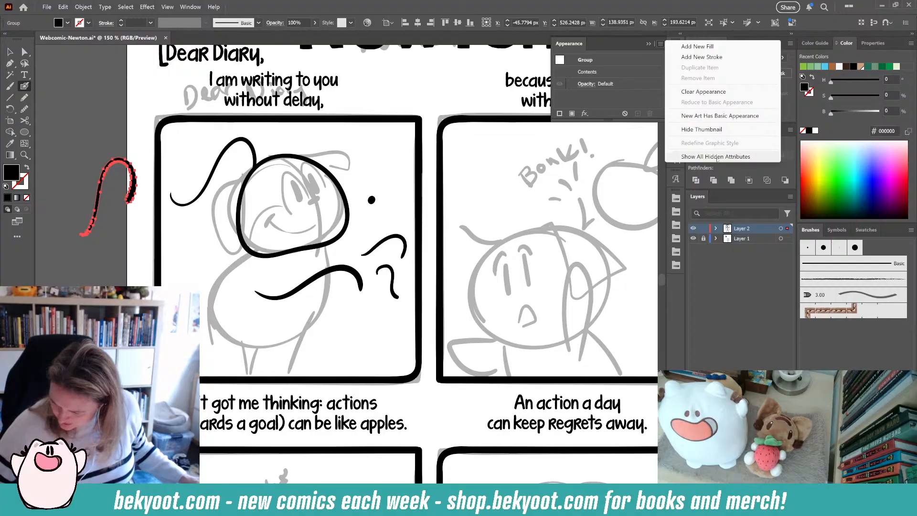
left_click(662, 46)
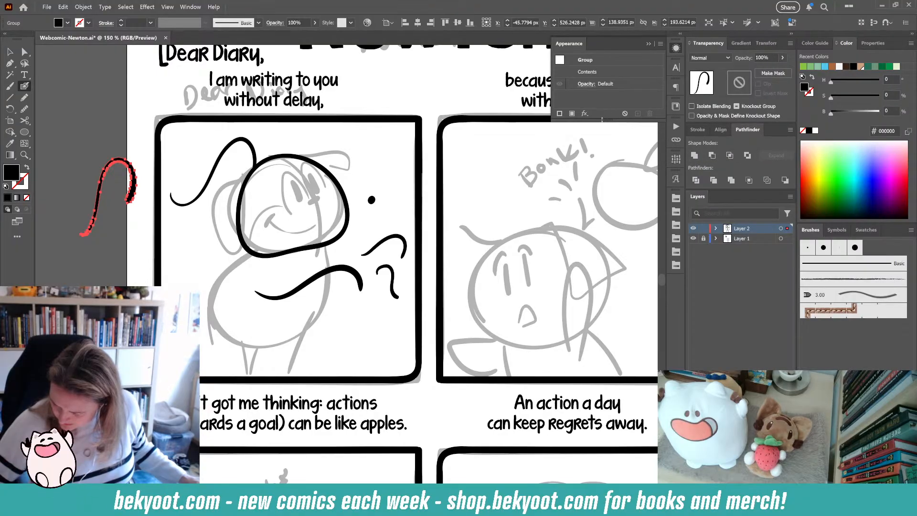
left_click(660, 44)
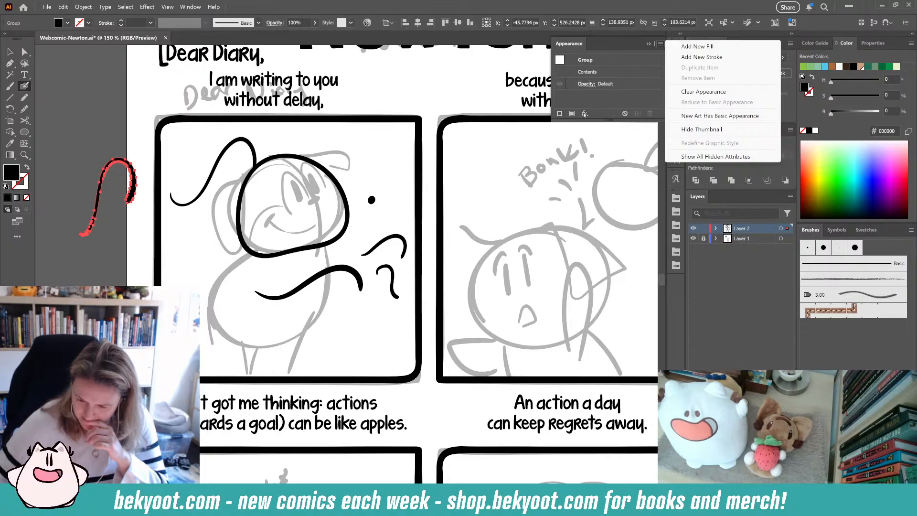
left_click(613, 116)
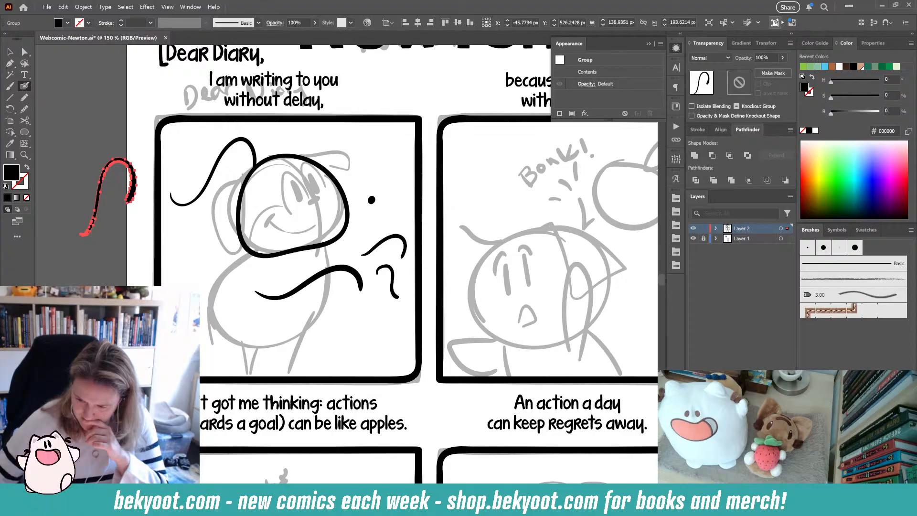
- Examine the Select Similar Objects options for the selected stroke
left_click(809, 7)
left_click(811, 8)
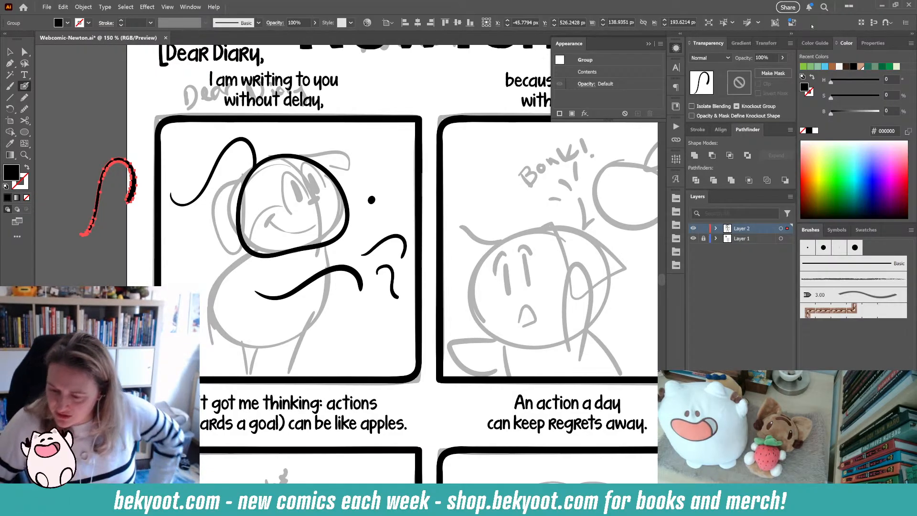
left_click(758, 22)
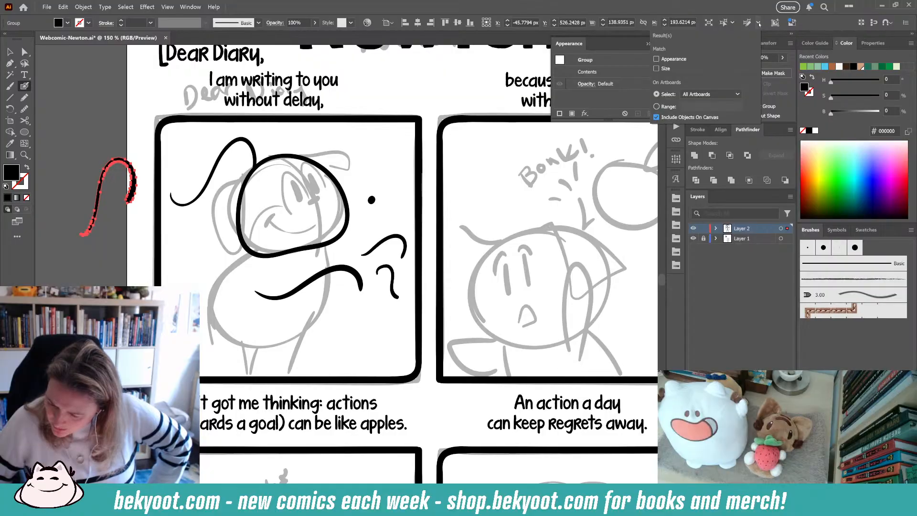
left_click(732, 22)
left_click(732, 22)
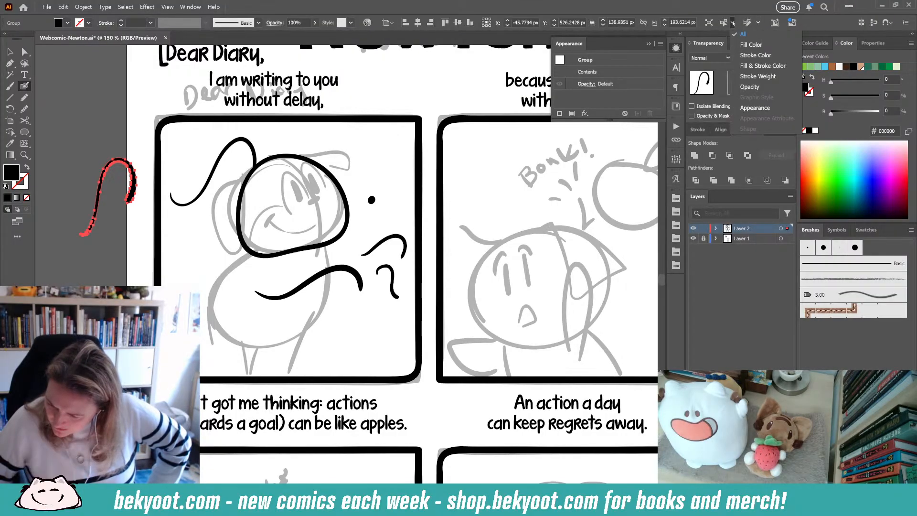
- Isolate the stroke group and review the general Preferences
left_click(708, 23)
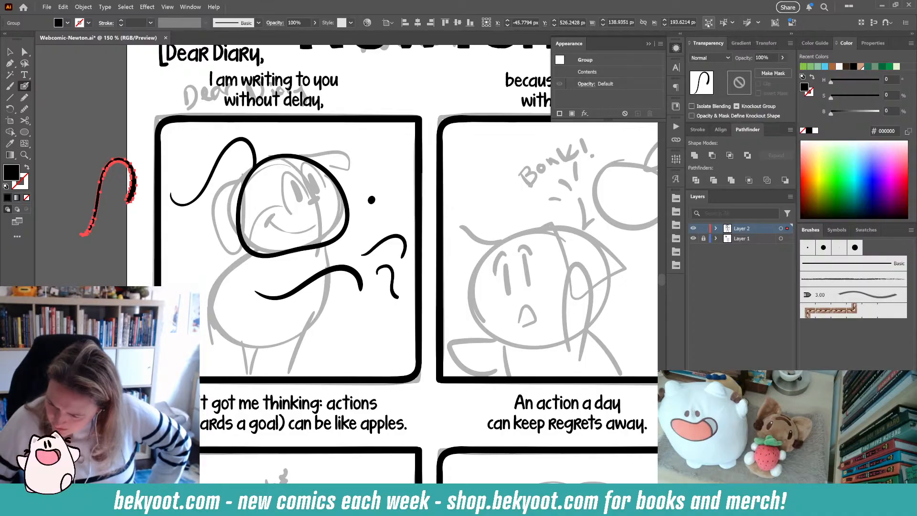
left_click(709, 23)
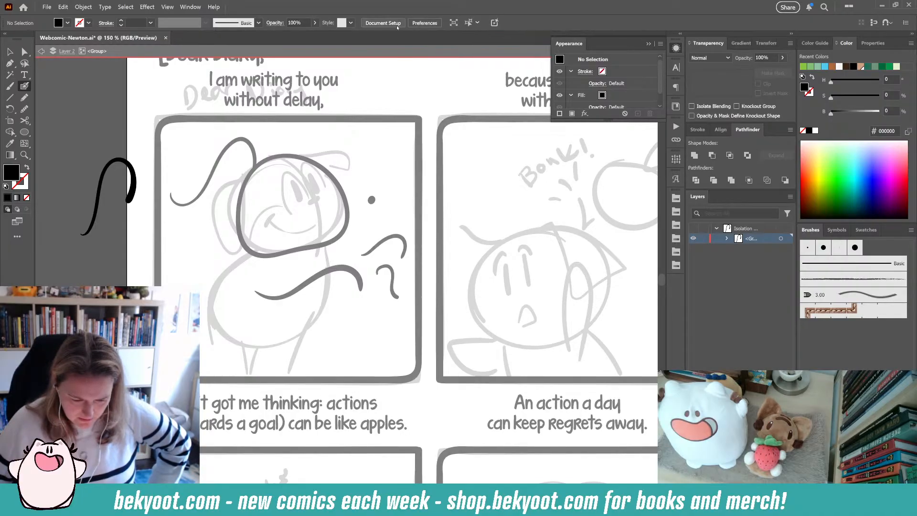
left_click(425, 23)
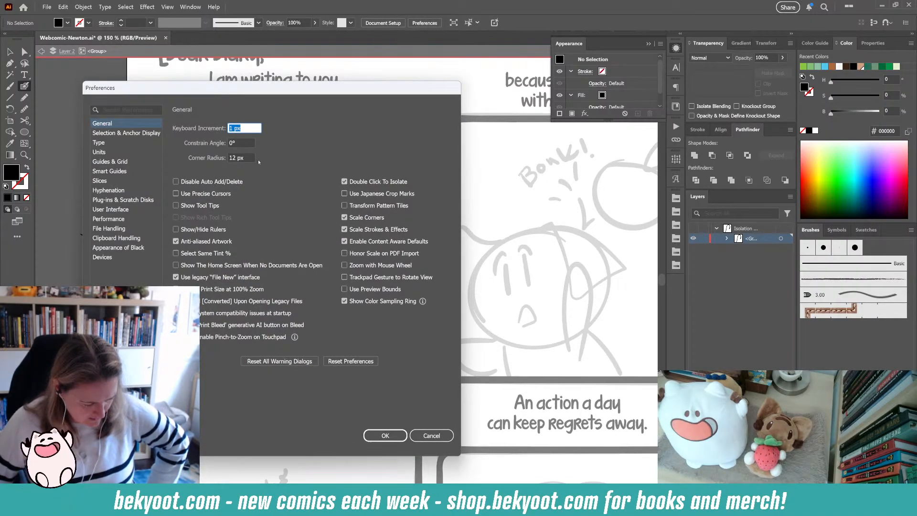
left_click(384, 436)
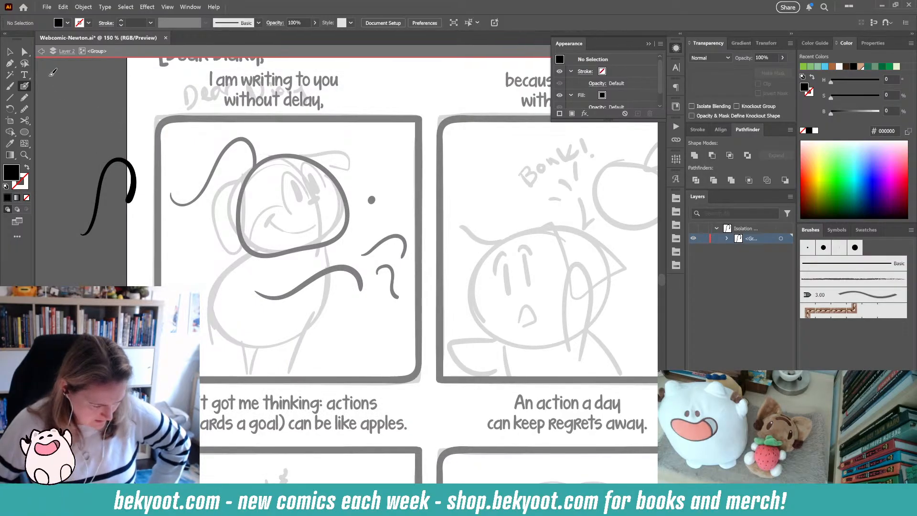
- Leave isolation mode and select the pasteboard stroke with the Selection tool
left_click(10, 51)
double_click(79, 85)
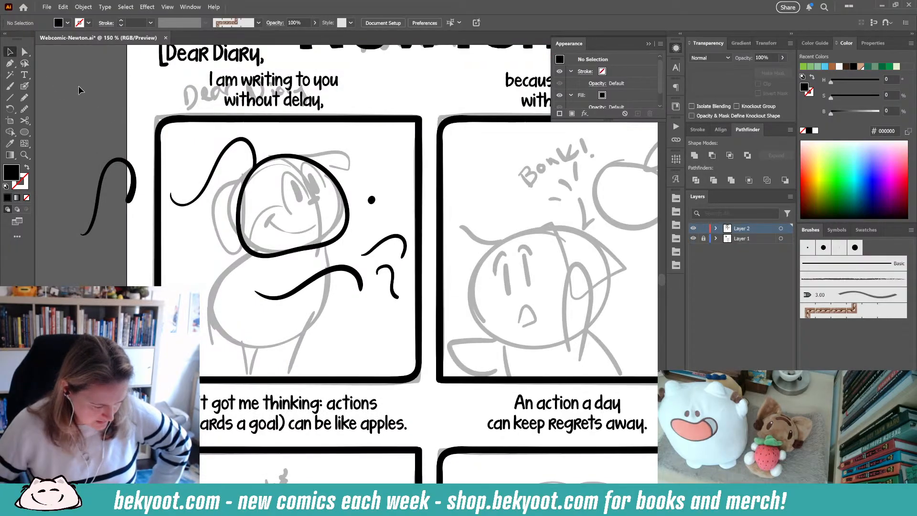
left_click(122, 159)
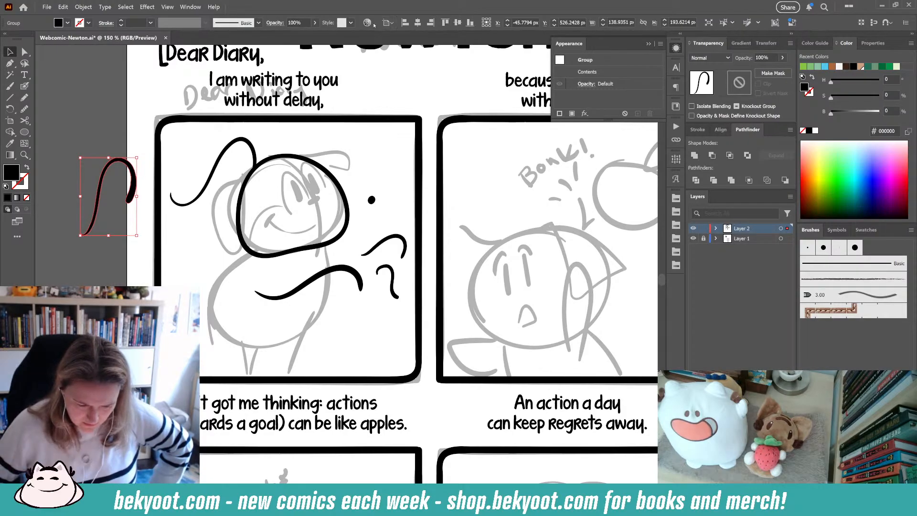
- Examine the brush definition menu, then deselect everything and switch back to the Blob Brush tool
left_click(258, 23)
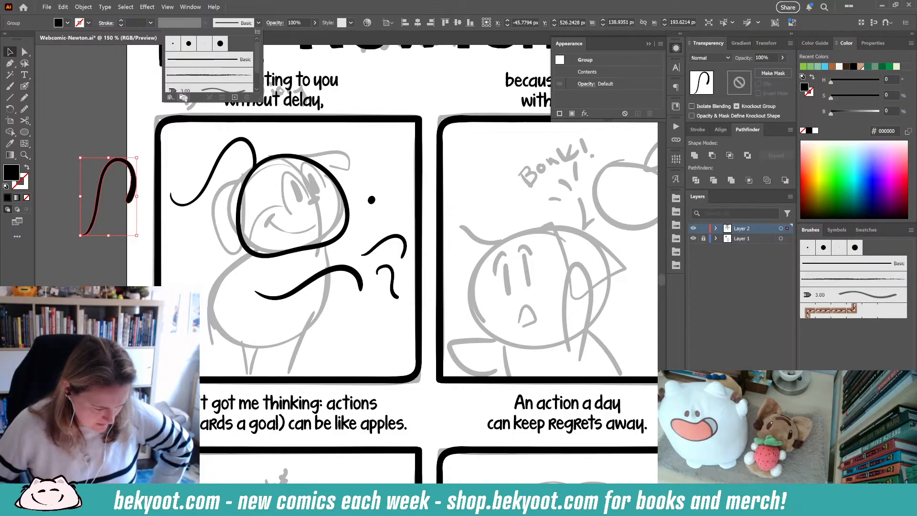
left_click(258, 32)
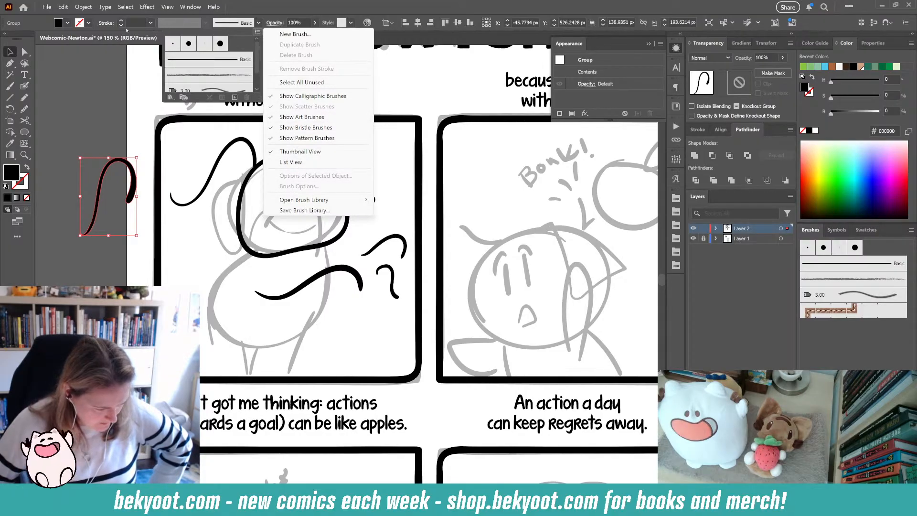
left_click(42, 27)
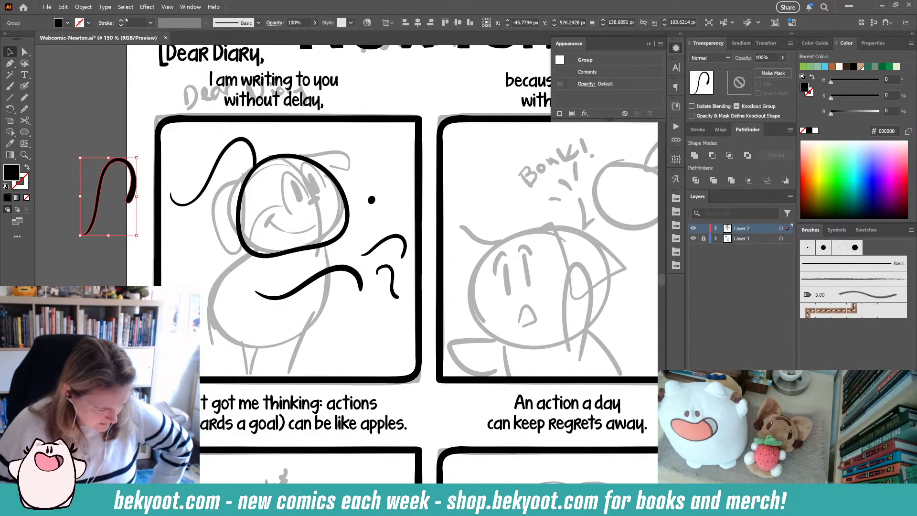
left_click(25, 86)
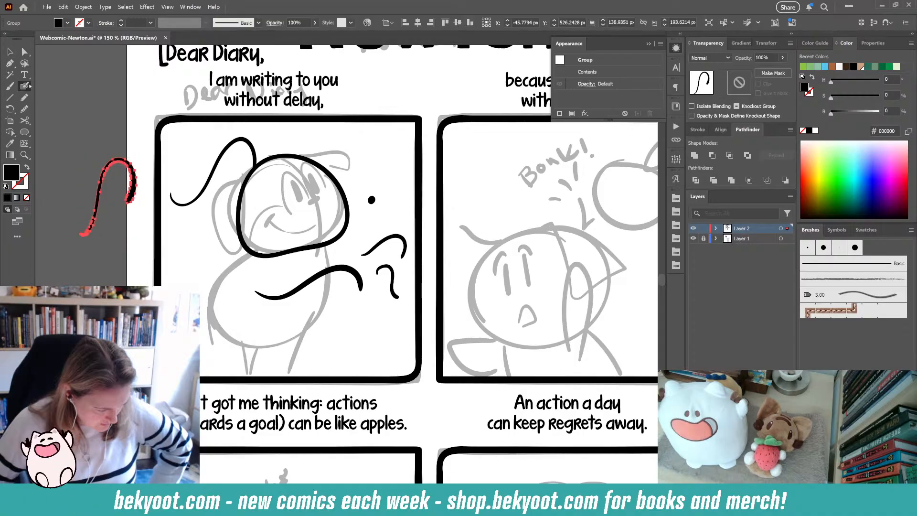
left_click(10, 51)
left_click(78, 83)
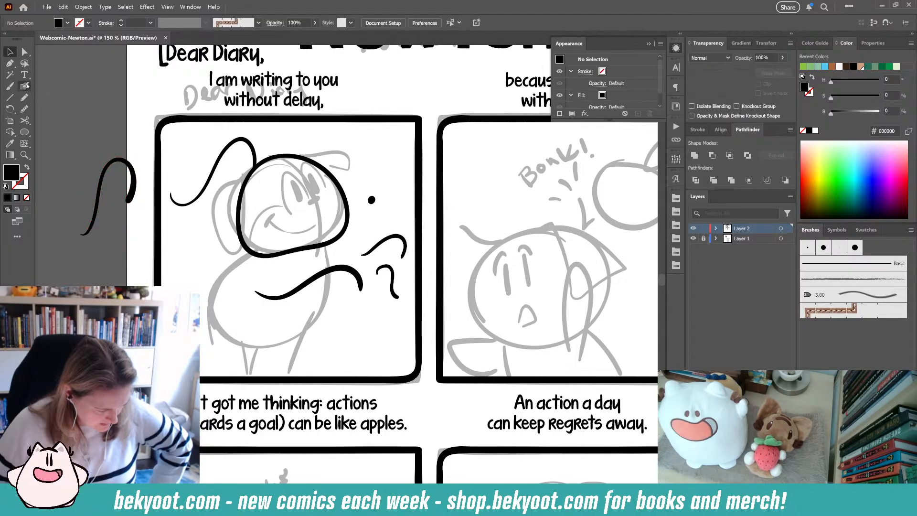
left_click(25, 86)
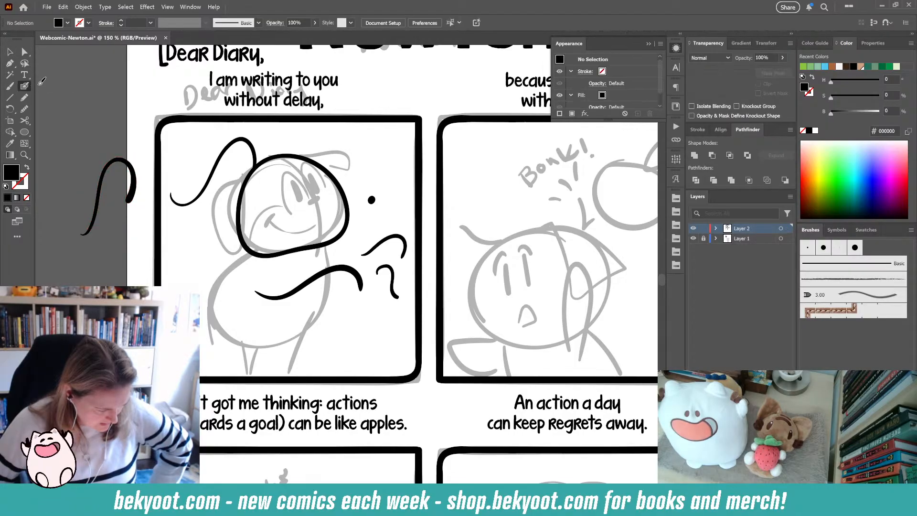
- Review the Document Setup dialog, the graphic styles list and the Select Similar options without changing anything
left_click(391, 23)
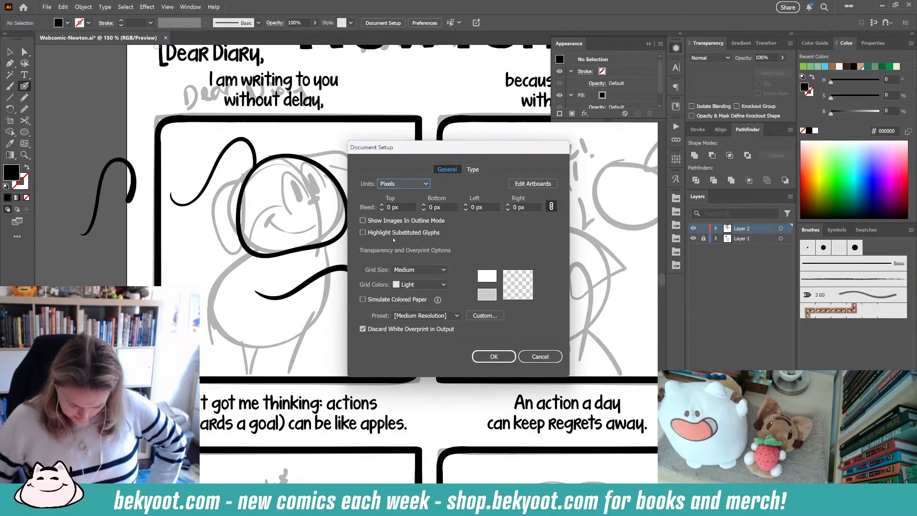
left_click(532, 356)
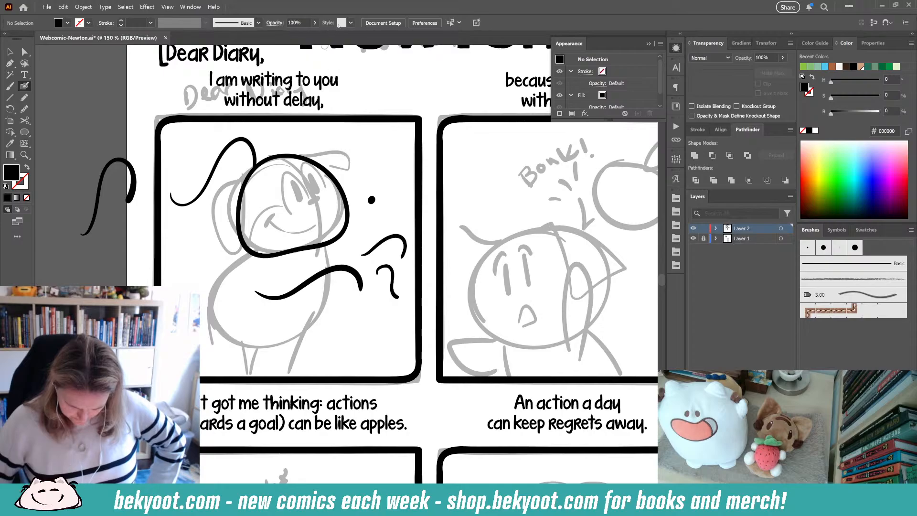
left_click(351, 23)
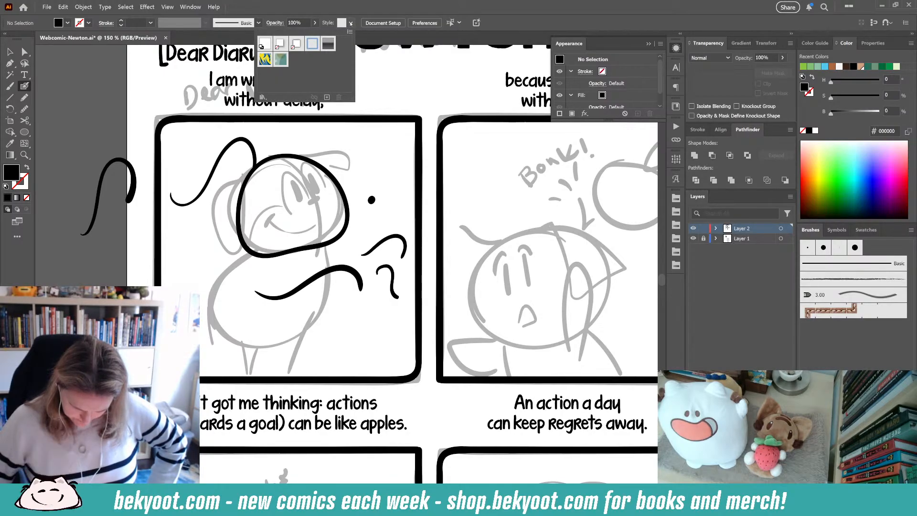
left_click(351, 23)
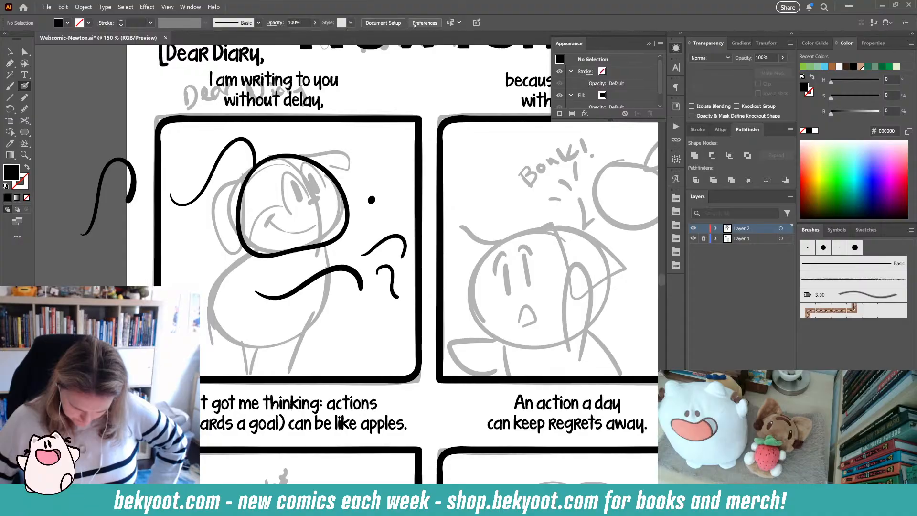
left_click(459, 23)
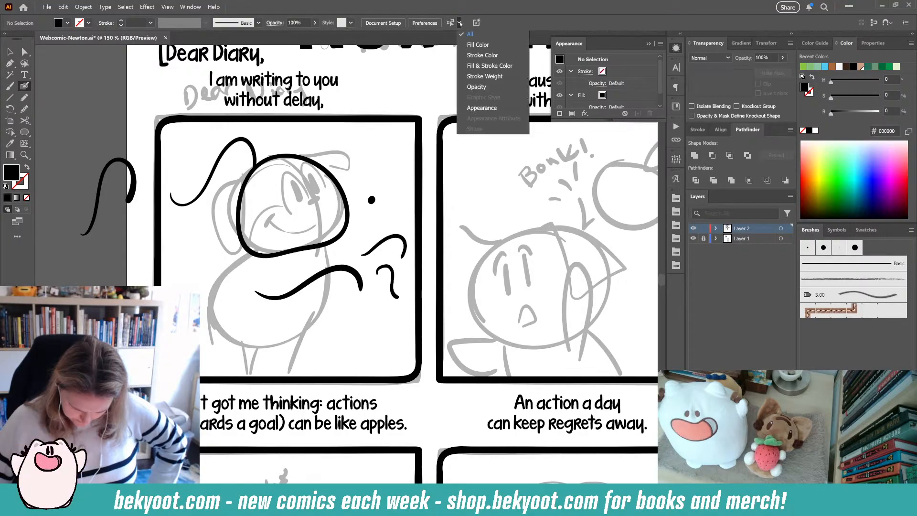
left_click(460, 23)
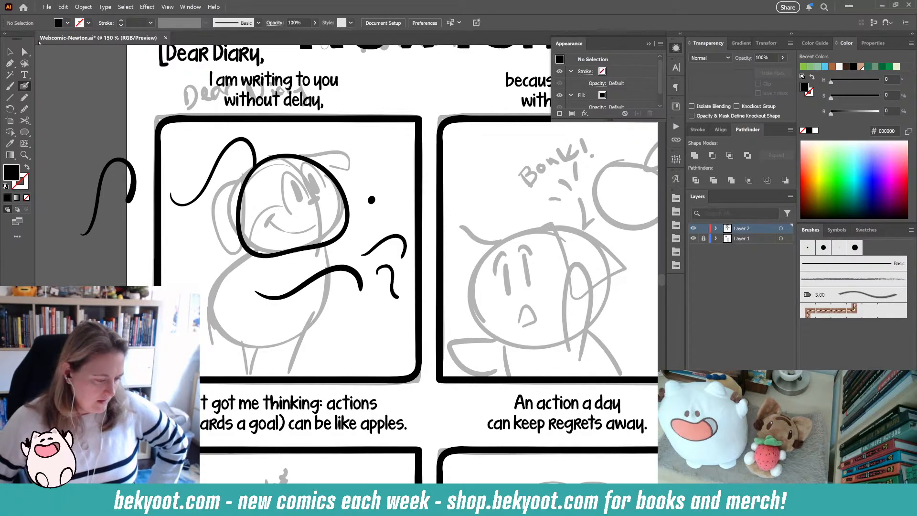
- Run Clean Up on the document to delete stray points, unpainted objects and empty text paths
left_click(83, 7)
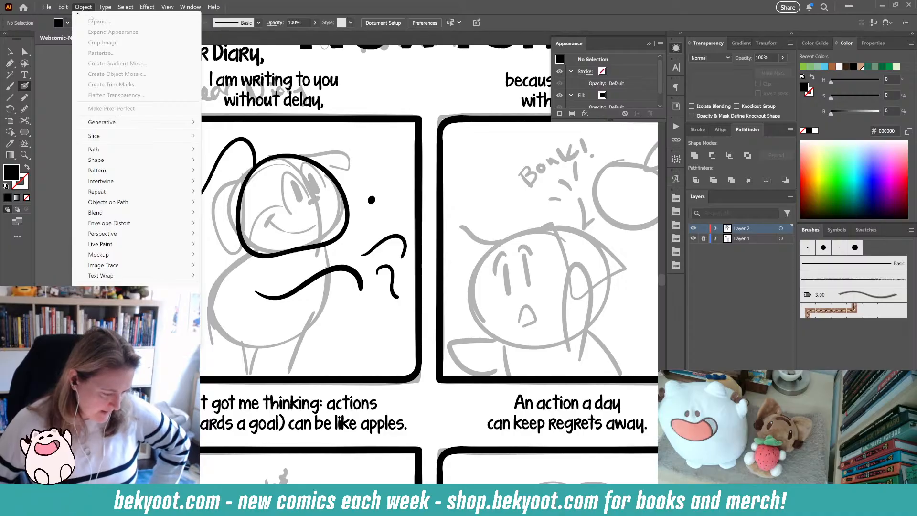
mouse_move(99, 122)
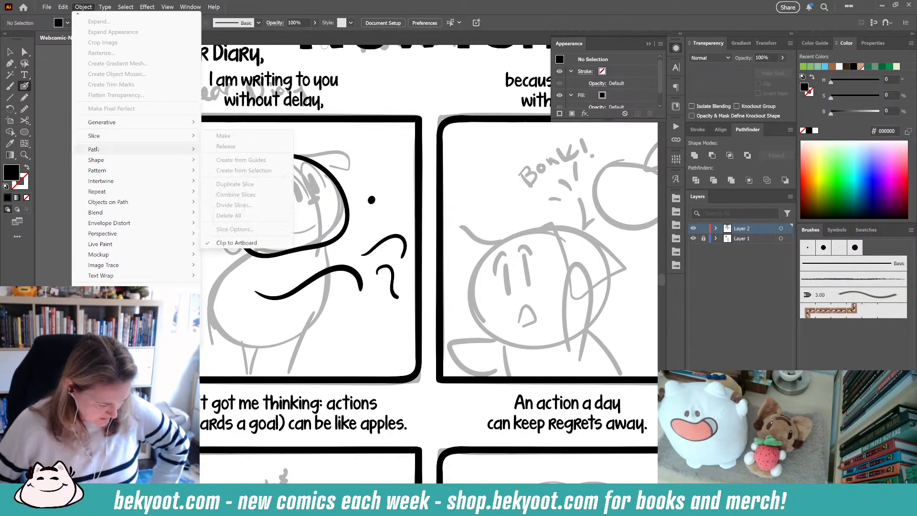
mouse_move(97, 150)
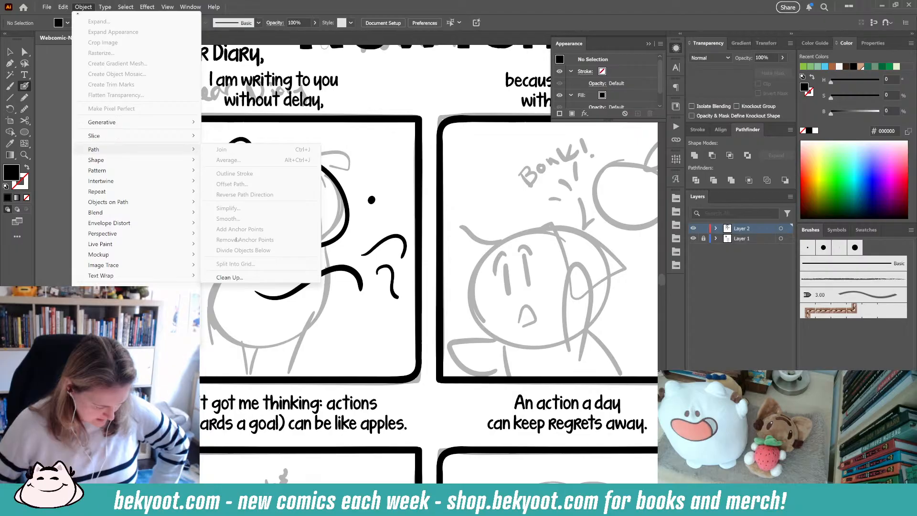
left_click(230, 277)
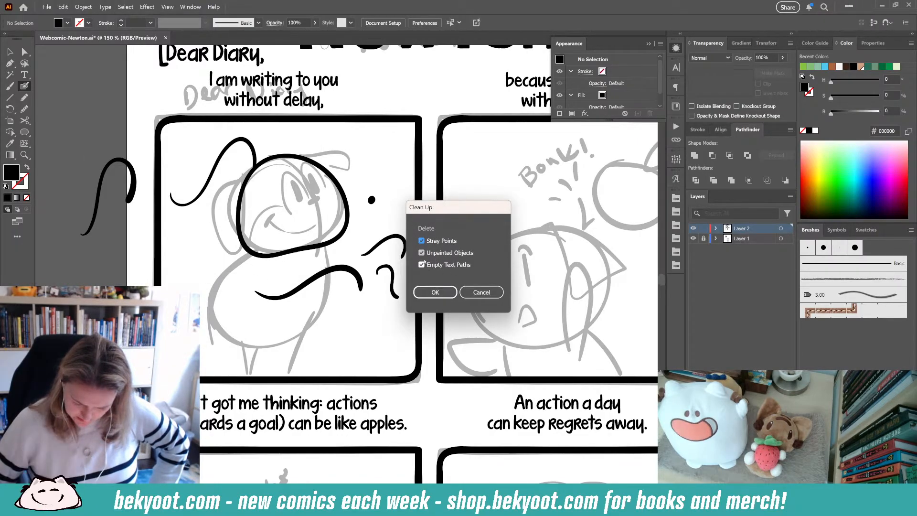
left_click(435, 291)
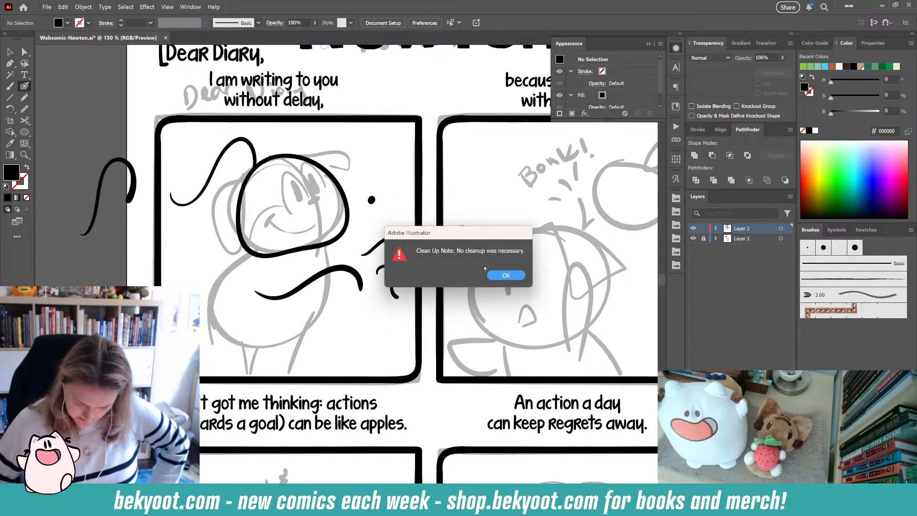
left_click(504, 275)
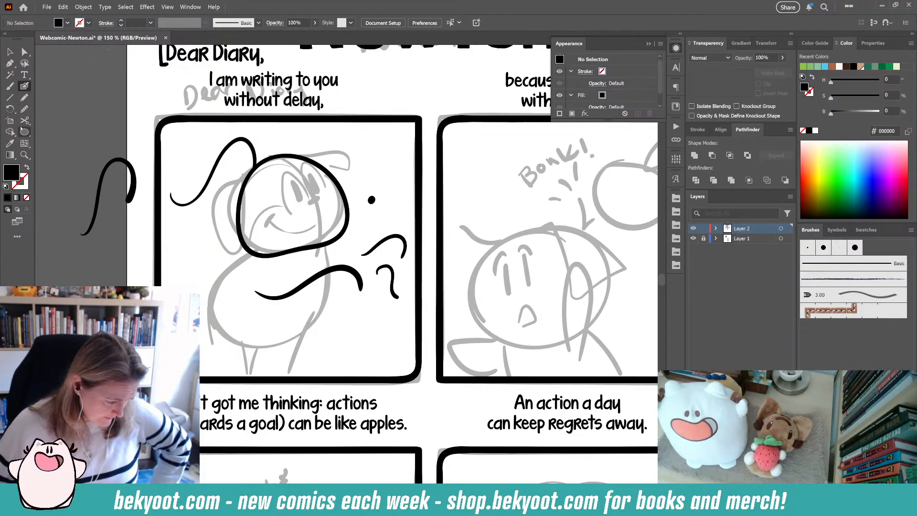
- Browse the Edit and File menus and reopen Document Setup without changes
left_click(61, 6)
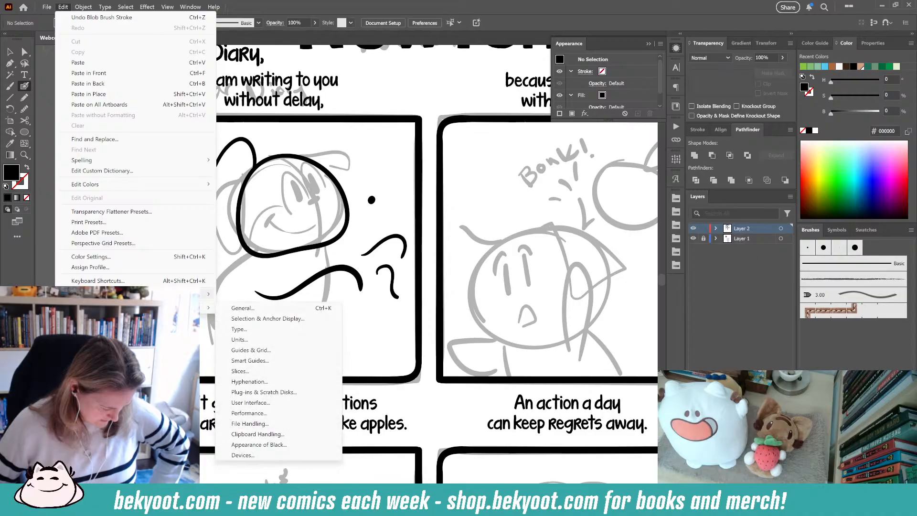
mouse_move(119, 294)
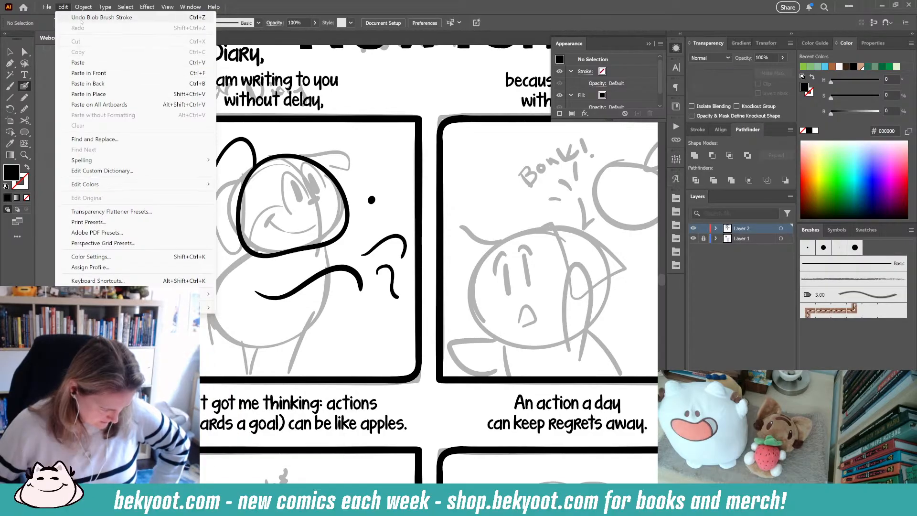
mouse_move(46, 7)
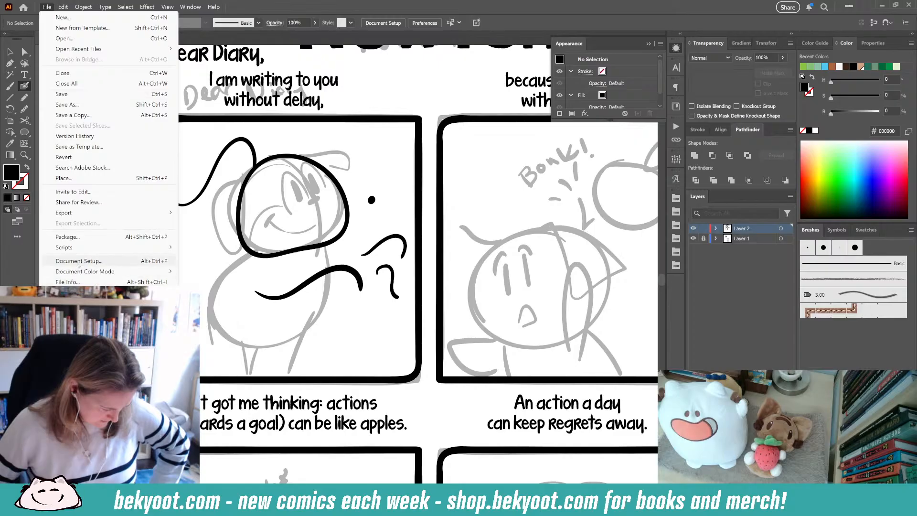
left_click(119, 262)
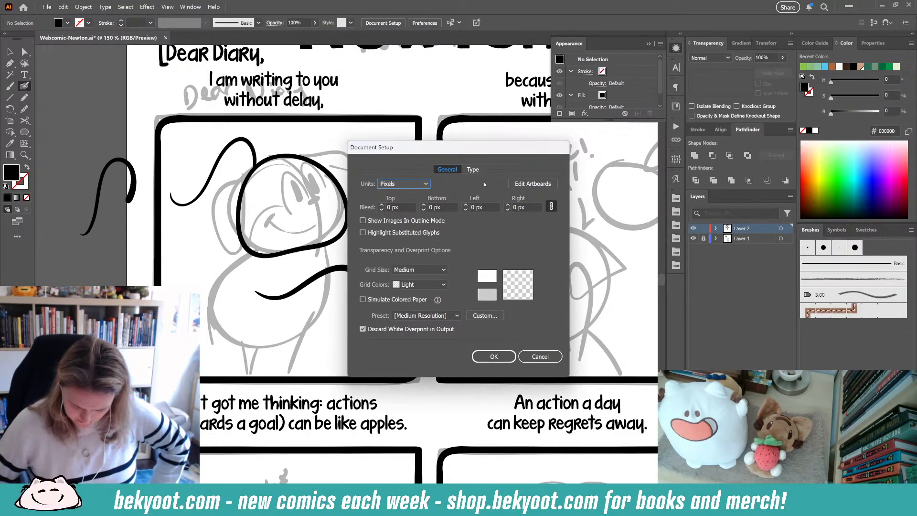
left_click(539, 356)
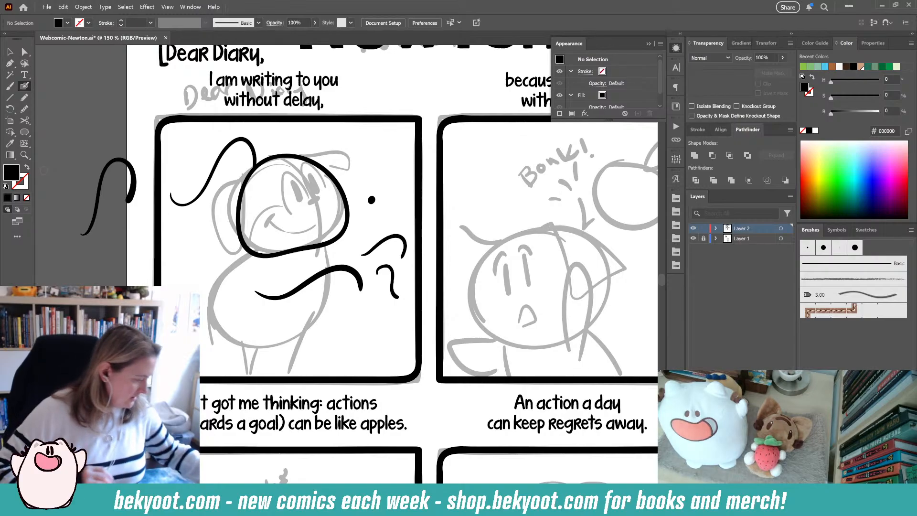
- Delete the swoosh stroke at the first panel's top-left corner together with the pasteboard test stroke
left_click(251, 147, "ctrl")
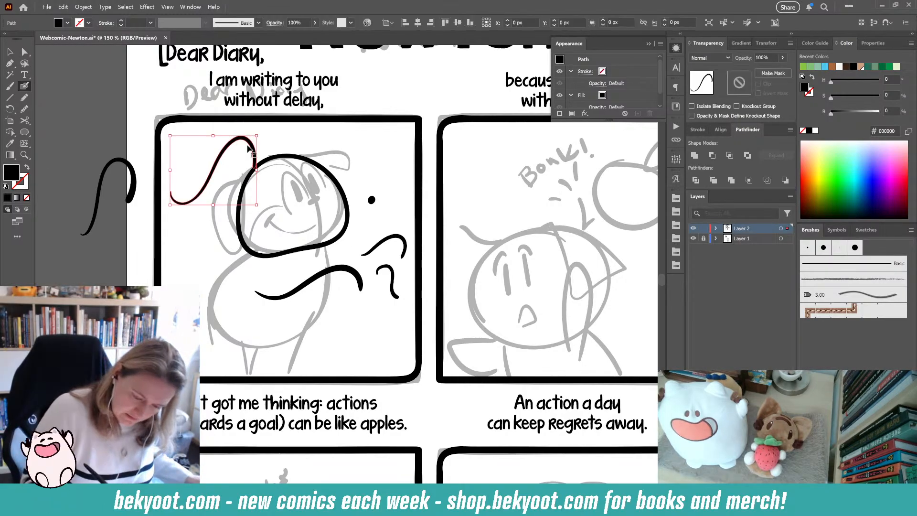
left_click(135, 180, "ctrl+shift")
key("Delete")
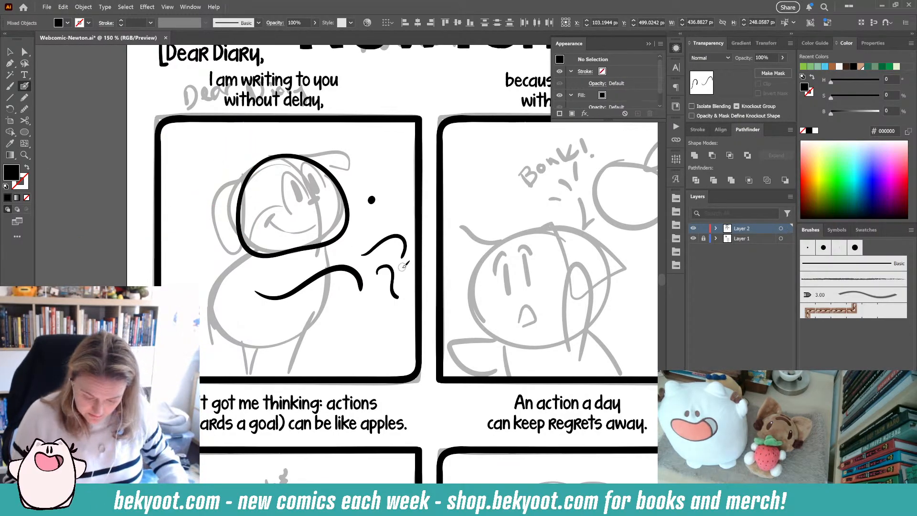
- Delete the wavy stroke, question mark, swirl and dot beside the character's head in the first panel
left_click(353, 273, "ctrl")
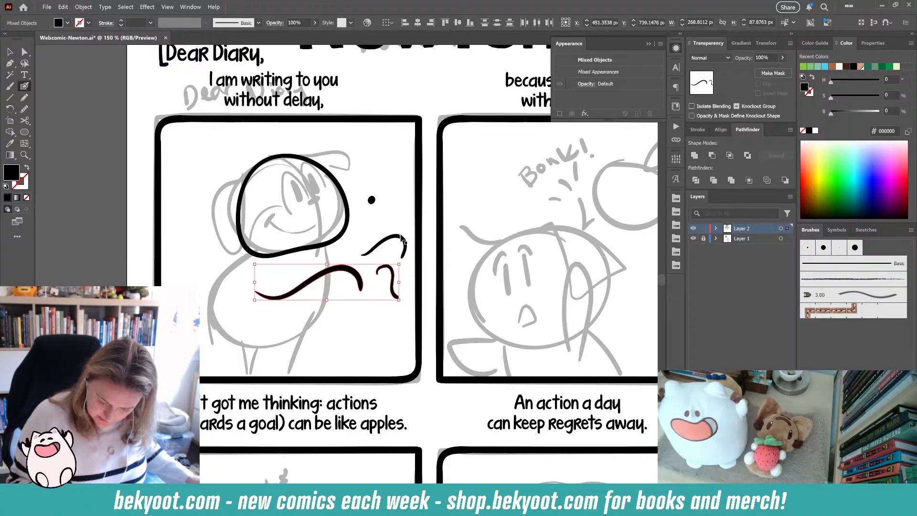
left_click(393, 276, "ctrl+shift")
left_click(372, 199, "ctrl+shift")
key("Delete")
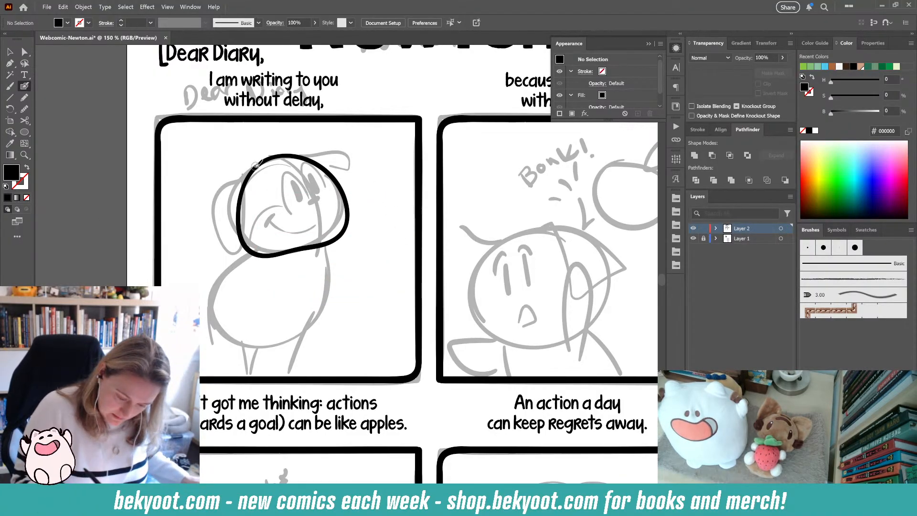
- Draw two oval eyes inside the character's head outline with the Blob Brush
mouse_move(293, 180)
left_mouse_down()
mouse_move(316, 207)
mouse_move(311, 174)
mouse_move(317, 193)
left_mouse_up()
key("ctrl+z")
key("ctrl+z")
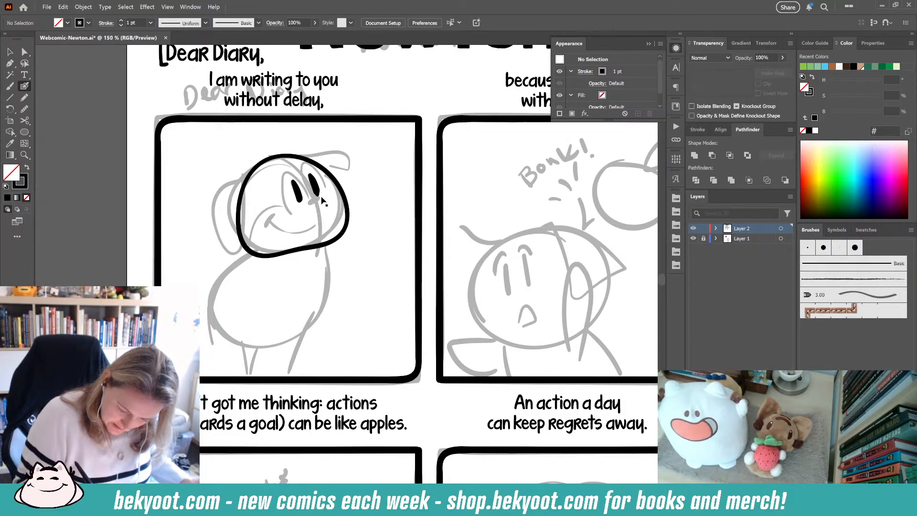
- Smooth both eye shapes with the smoothing slider at 20%, then reset the slider to 0% on the head
left_click(316, 195, "ctrl")
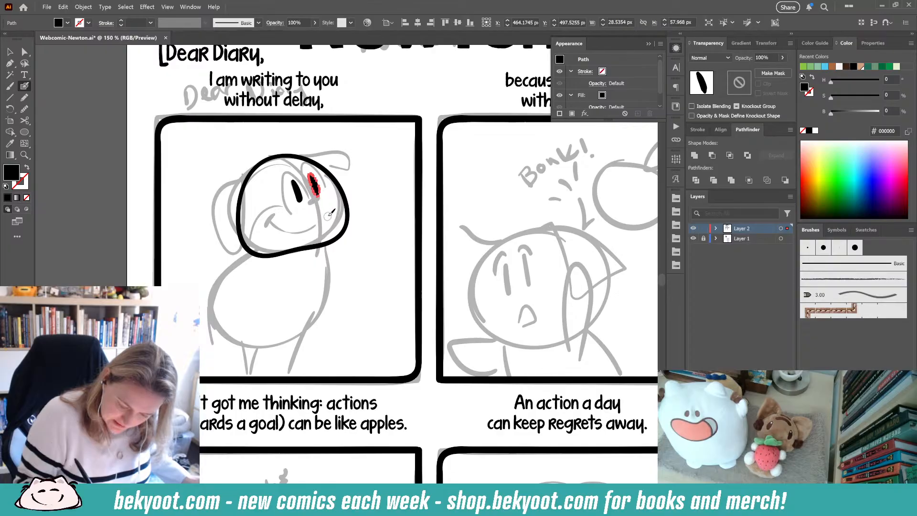
left_click(24, 109)
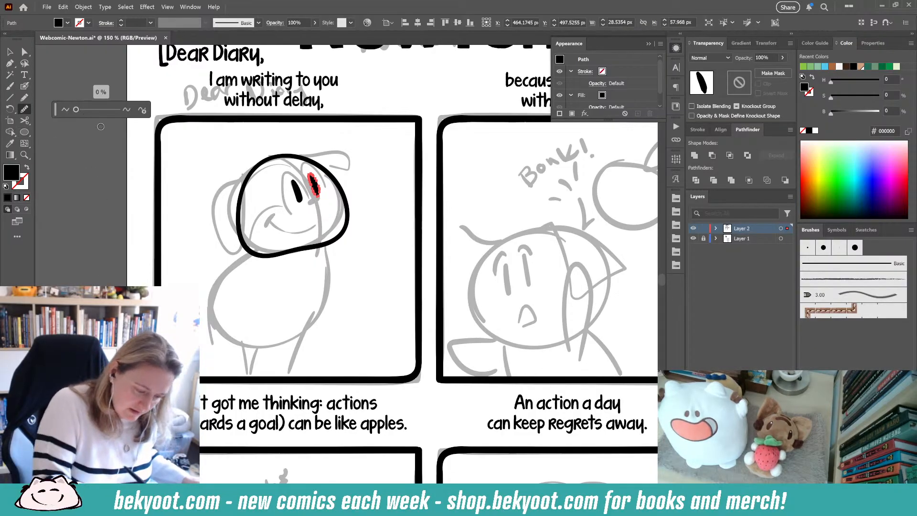
left_click(144, 111)
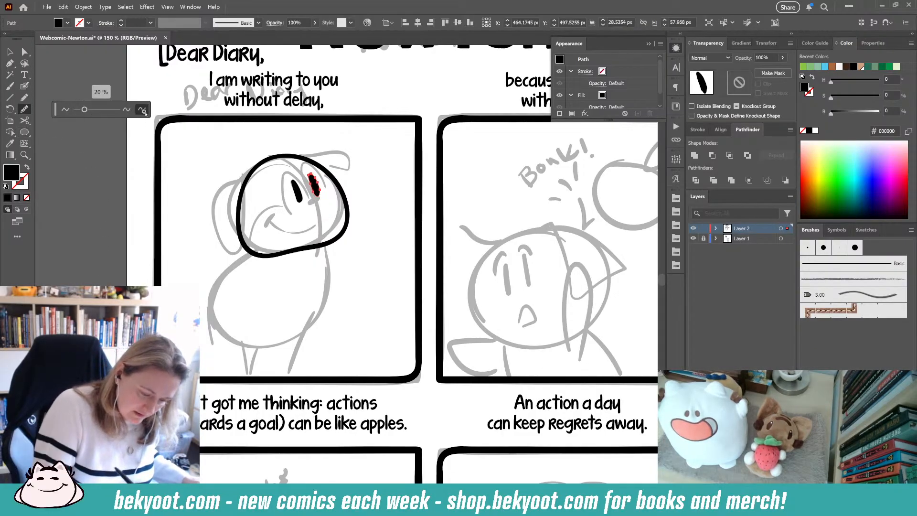
left_click(297, 191, "ctrl")
left_click(143, 111)
left_click(374, 185, "ctrl")
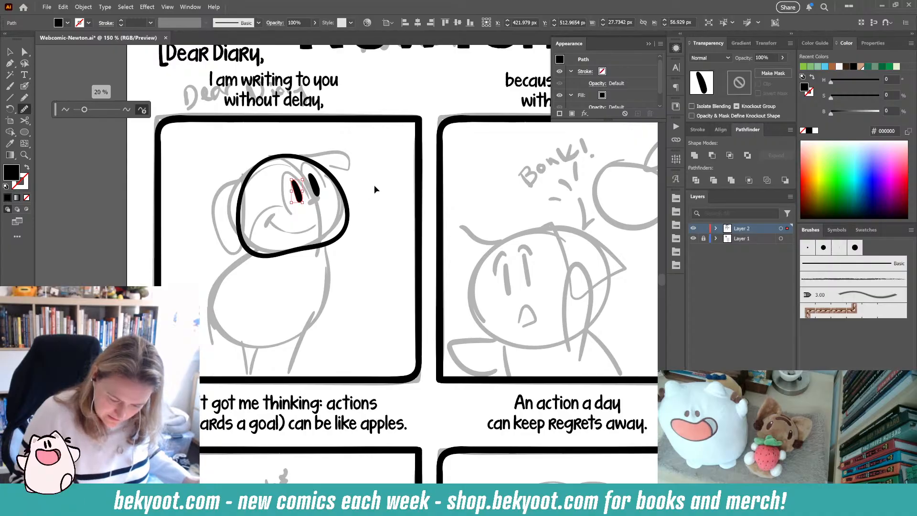
left_click(345, 199, "ctrl")
left_click(143, 110)
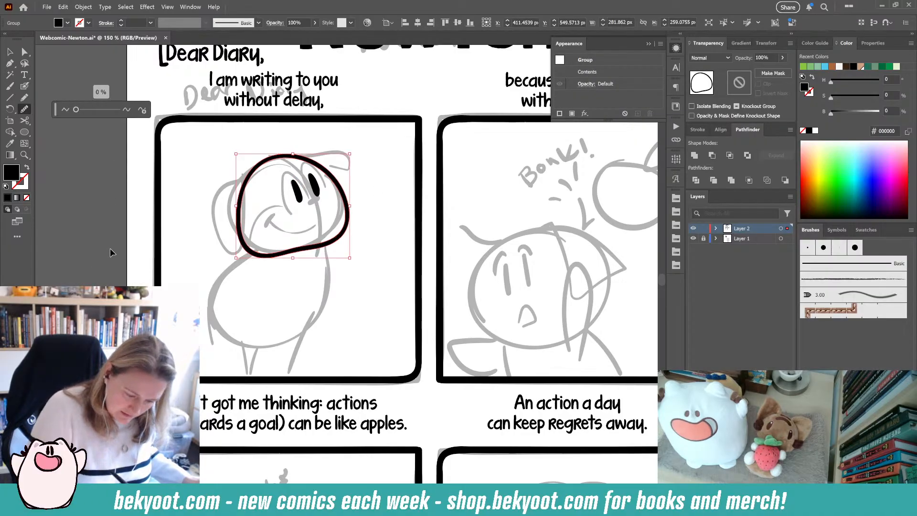
- Touch up the right eye in the first panel with the Pencil tool using a black stroke and no fill
key("ctrl+shift+a")
key("n")
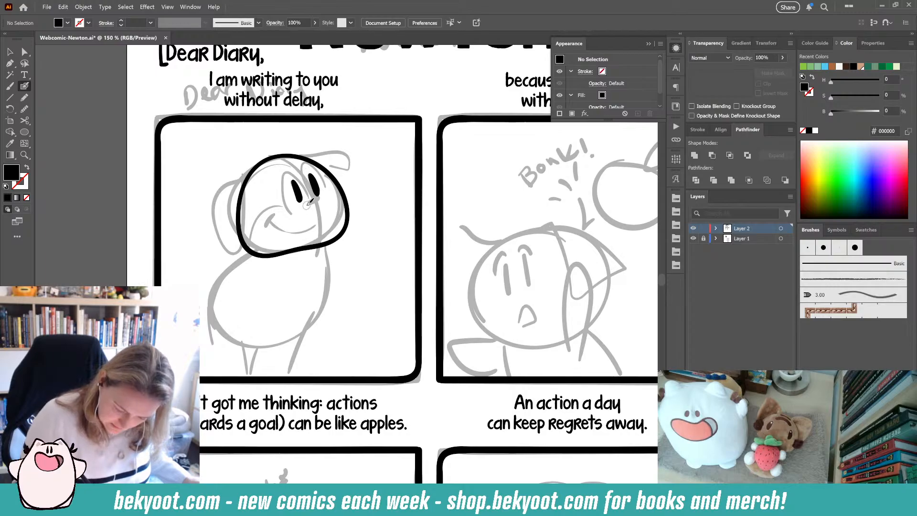
key("shift+x")
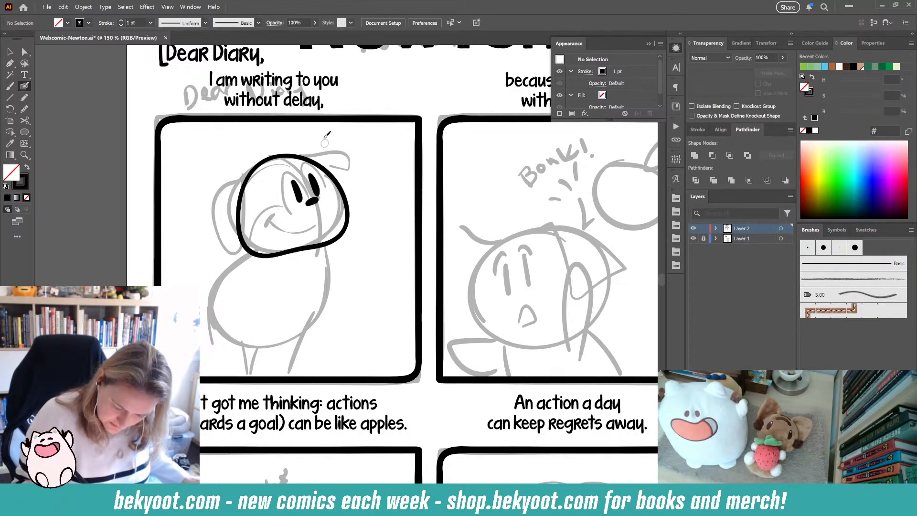
mouse_move(309, 175)
left_mouse_down()
mouse_move(317, 186)
mouse_move(314, 175)
mouse_move(292, 192)
left_mouse_up()
key("shift+x")
left_click(297, 192, "ctrl")
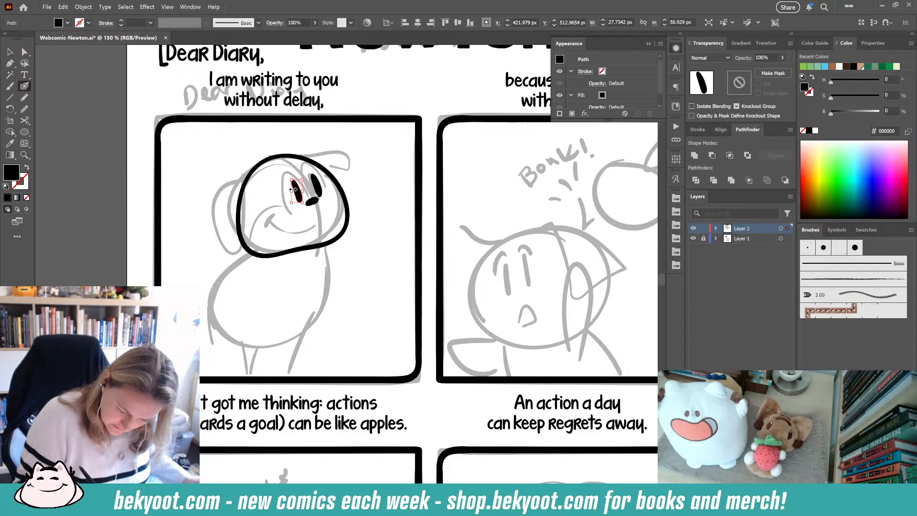
left_click(362, 198, "ctrl")
left_click(319, 199, "ctrl")
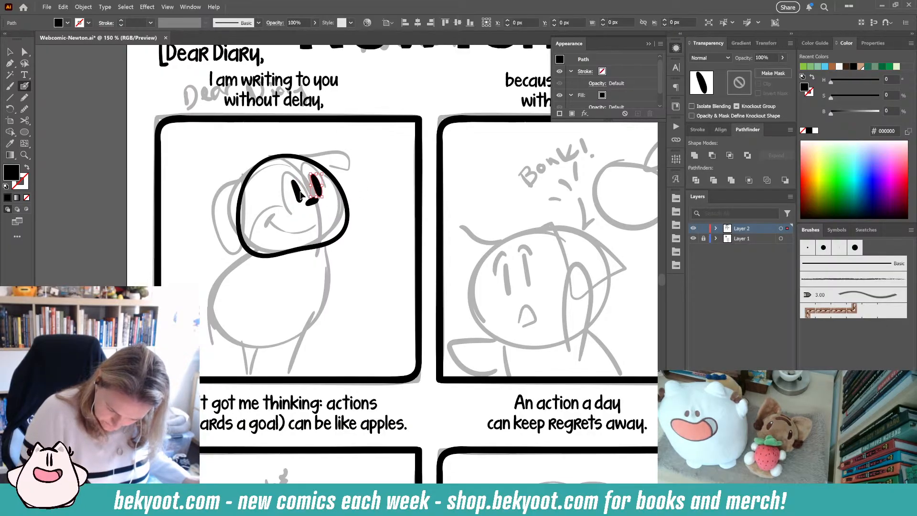
left_click(300, 190, "ctrl+shift")
key("Delete")
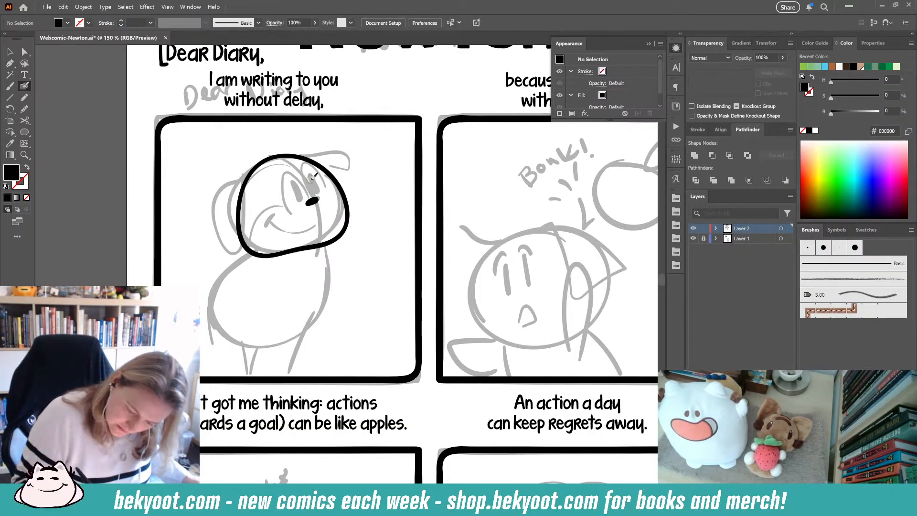
mouse_move(313, 177)
left_mouse_down()
mouse_move(319, 193)
mouse_move(302, 201)
left_mouse_up()
key("ctrl+z")
key("ctrl+z")
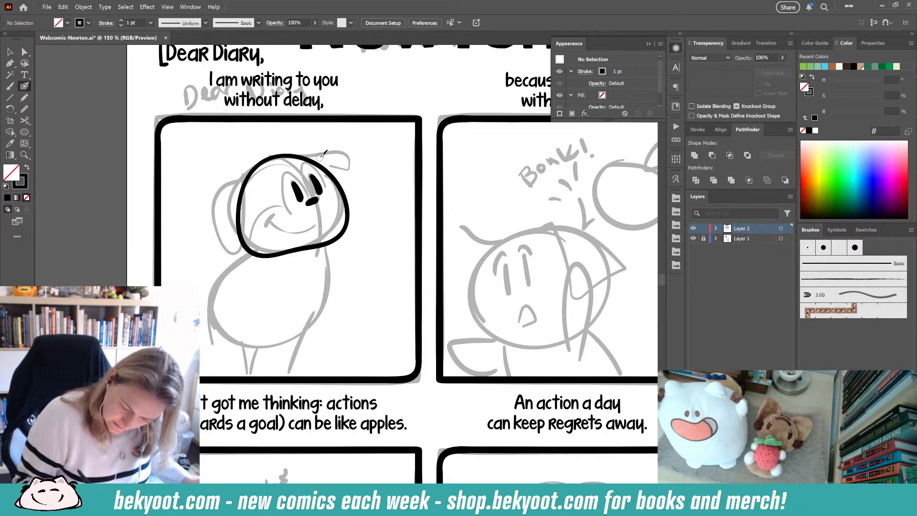
- Adjust the left eye's smoothing in the Smooth Tool Options and slider, settling at 1%
left_click(301, 200, "ctrl")
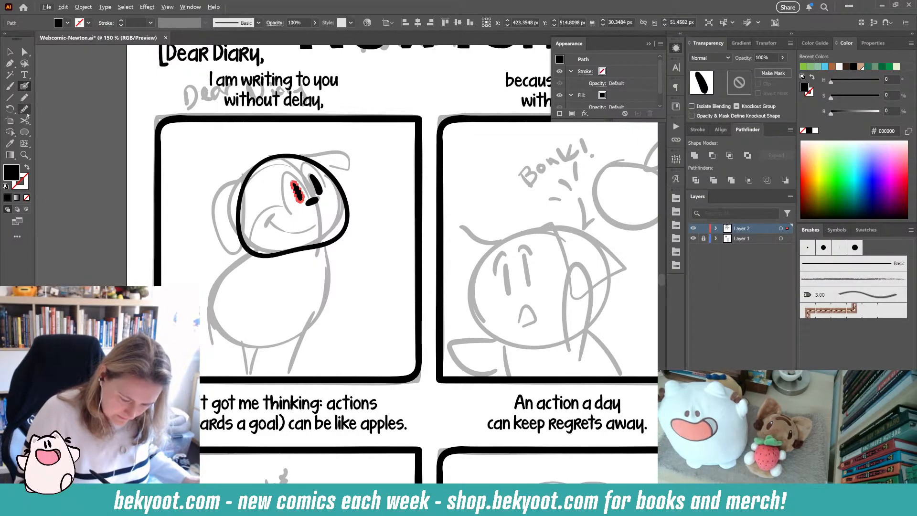
left_click(25, 110)
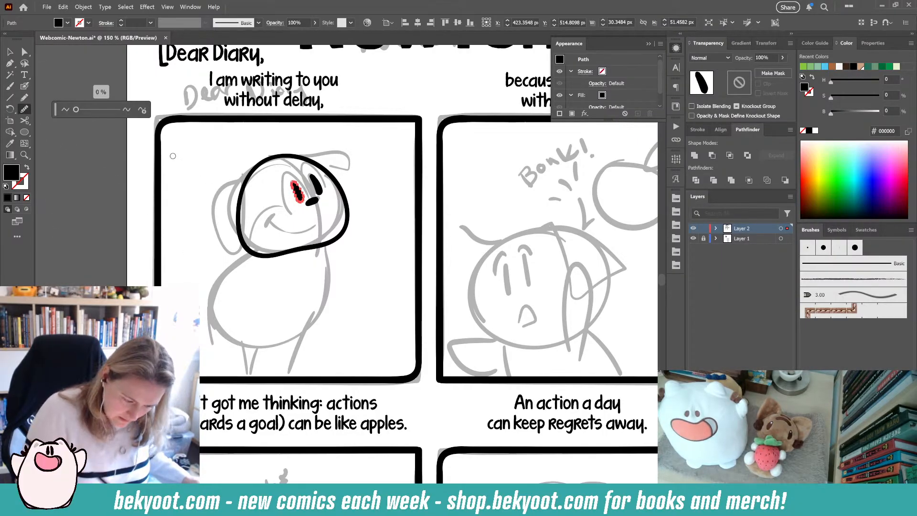
left_click(142, 110)
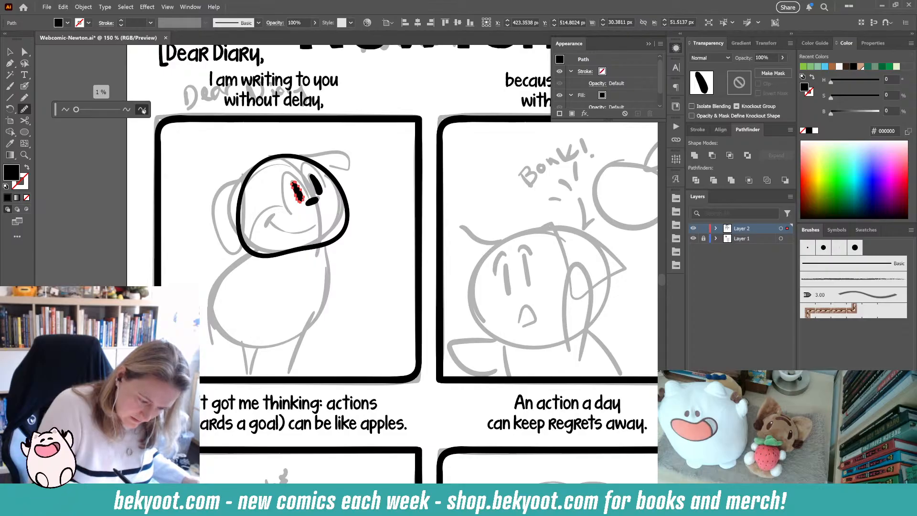
double_click(25, 110)
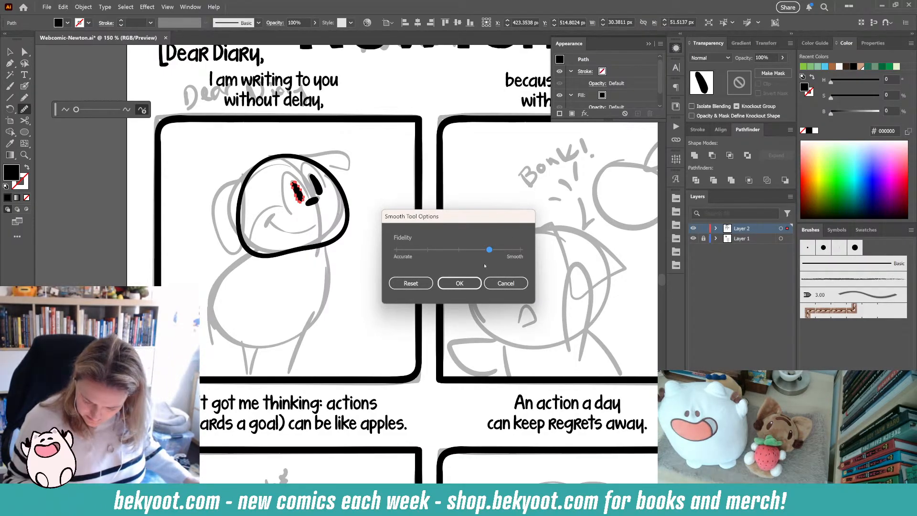
left_click(461, 283)
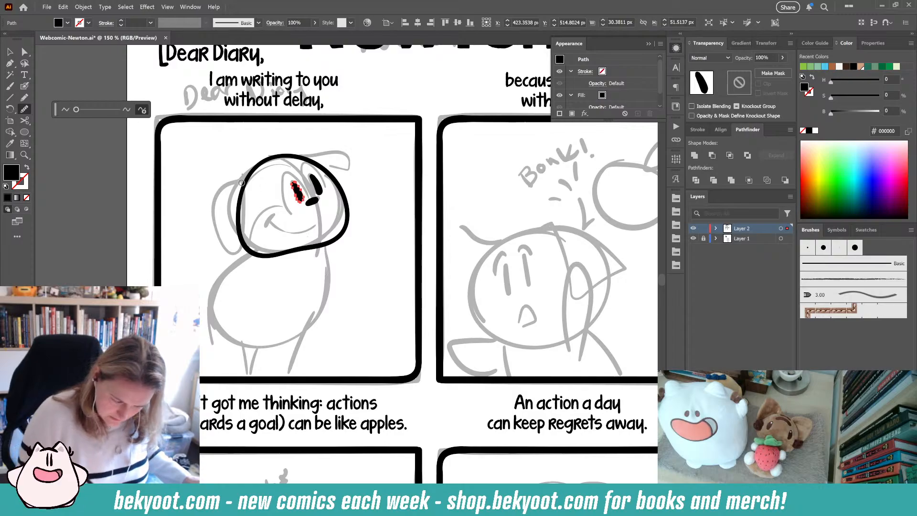
left_click(118, 111)
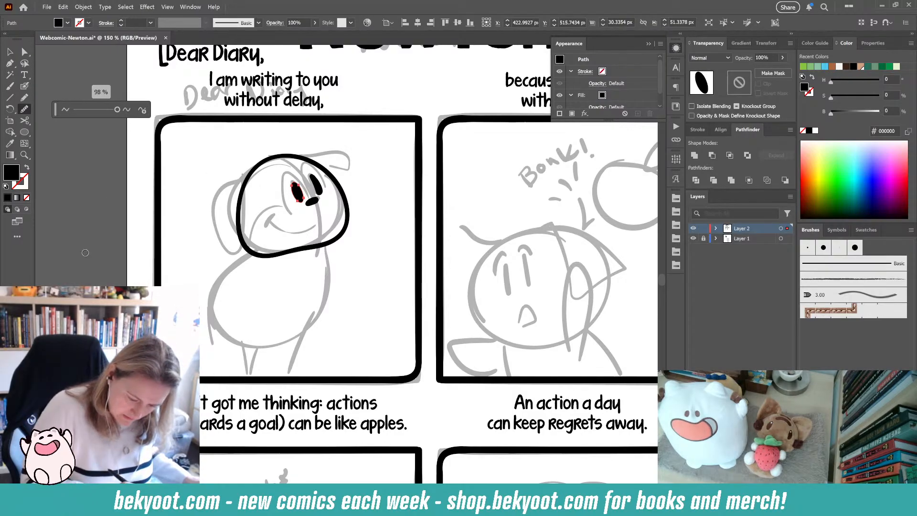
left_click(142, 110)
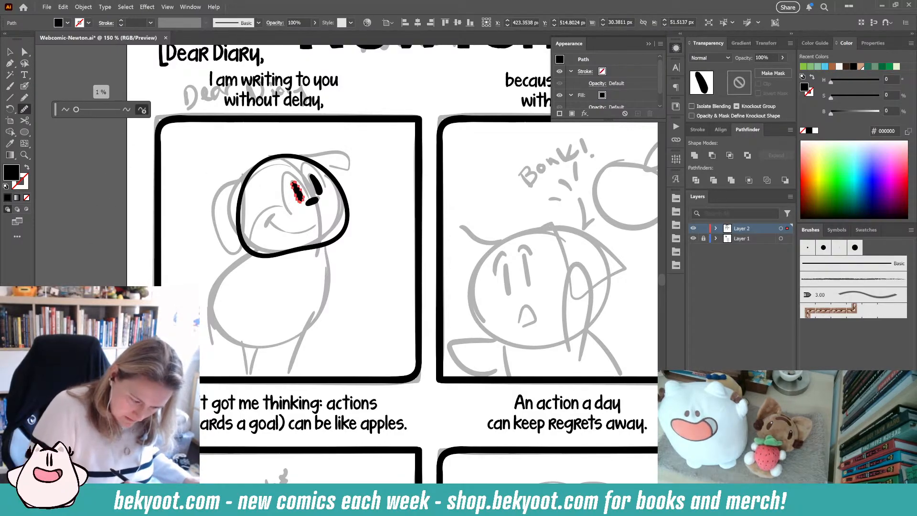
- Smooth the right eye with the slider at 20%, then deselect and return to the Pencil tool
left_click(316, 187, "ctrl")
left_click(84, 110)
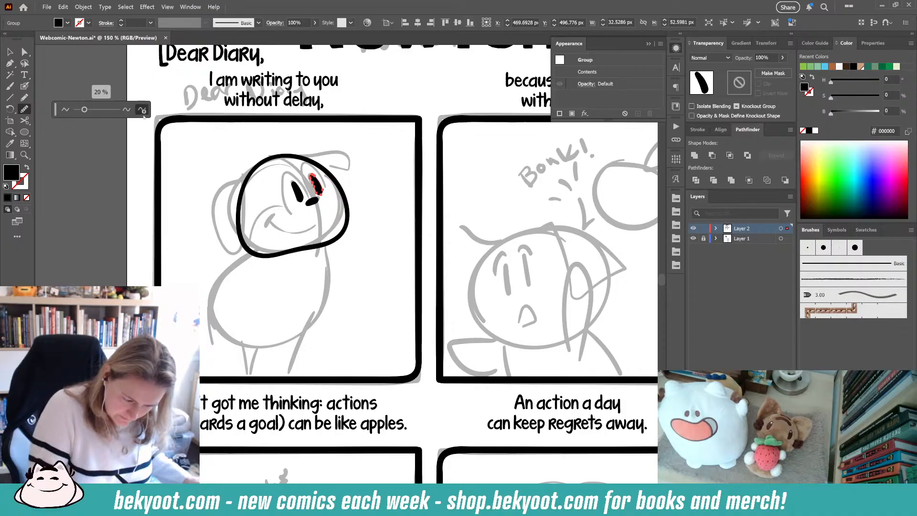
key("ctrl+shift+a")
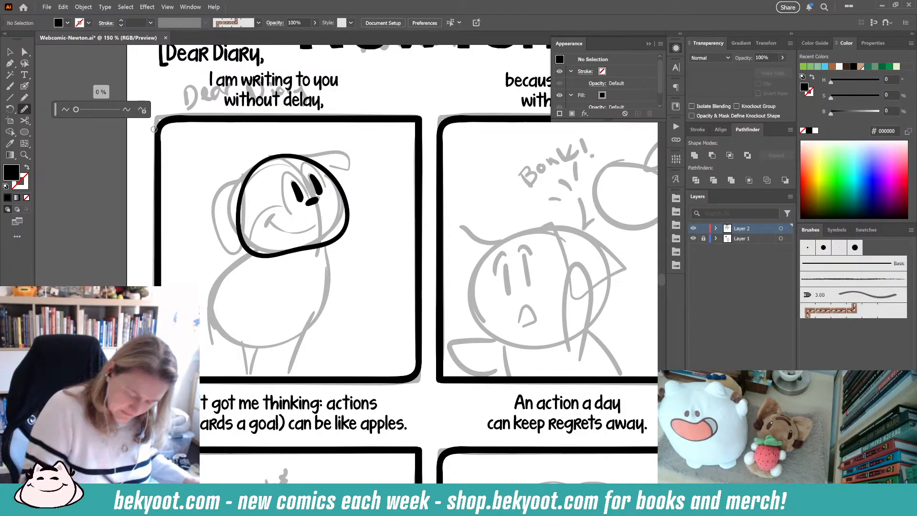
key("n")
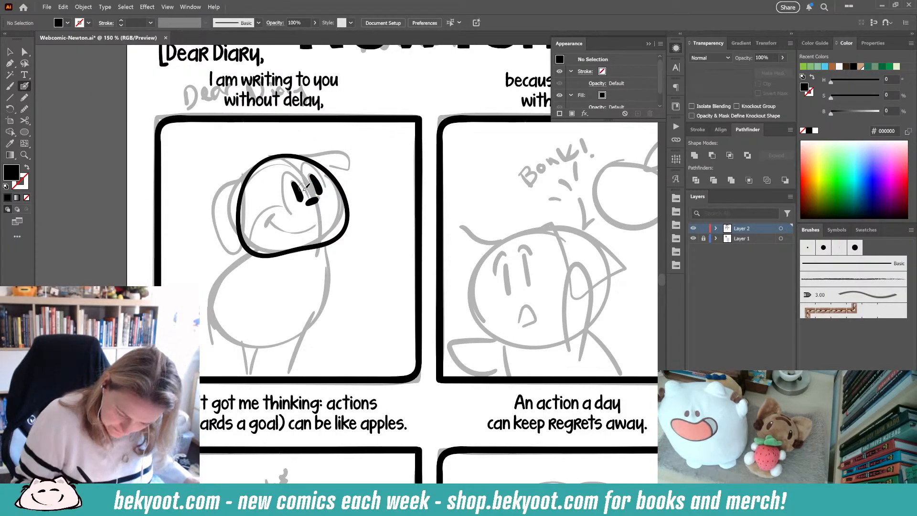
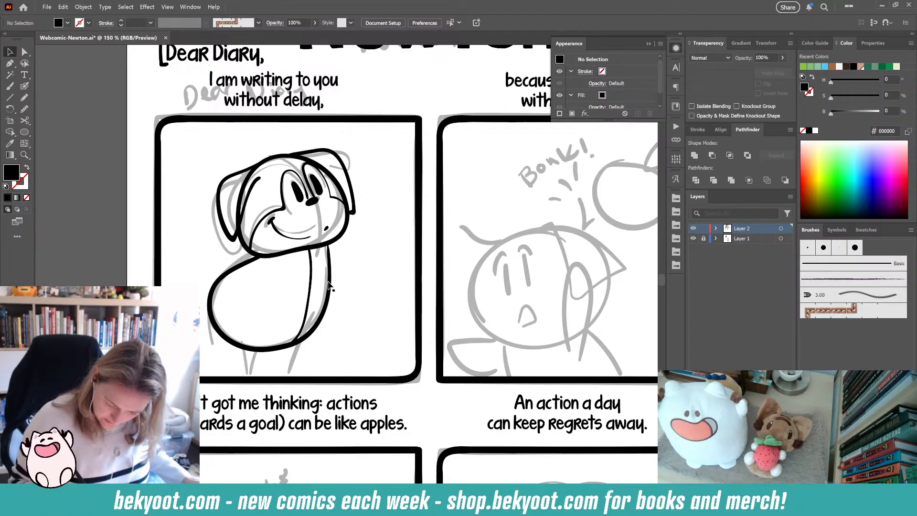
- Enter the character's group in the first panel and ink its front leg with the Blob Brush
double_click(328, 286)
key("shift+b")
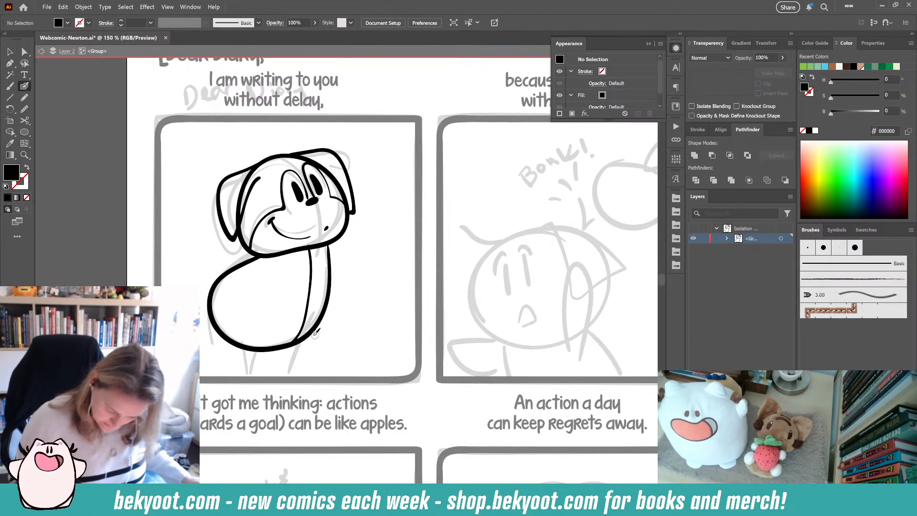
mouse_move(315, 331)
left_mouse_down()
mouse_move(303, 368)
mouse_move(263, 376)
left_mouse_up()
key("shift+x")
left_click_drag(261, 344, 263, 376)
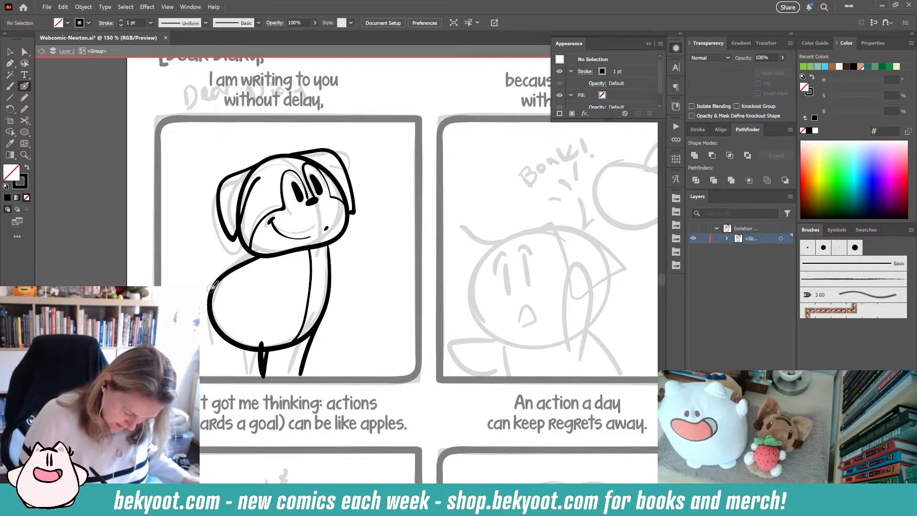
- Ink the character's back leg, undoing and redoing a stroke before redrawing the leg
left_click_drag(211, 288, 213, 377)
key("ctrl+z")
key("ctrl+z")
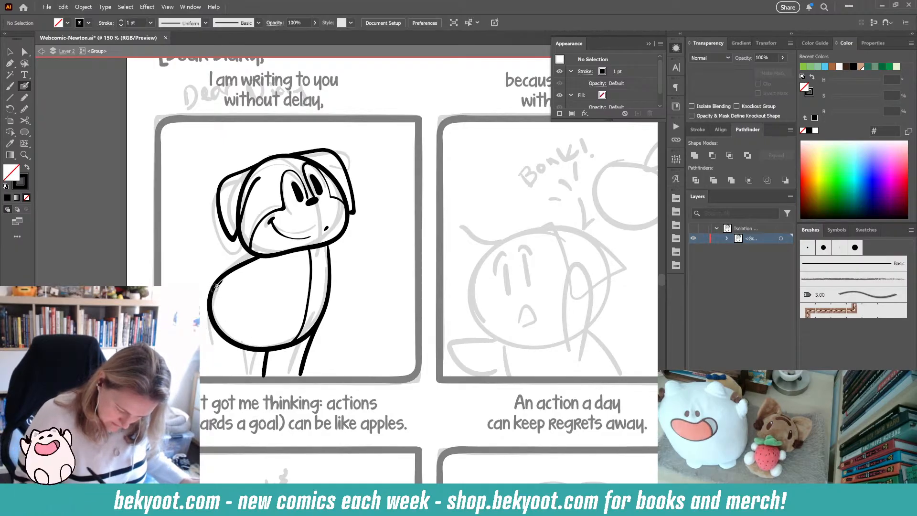
key("ctrl+shift+z")
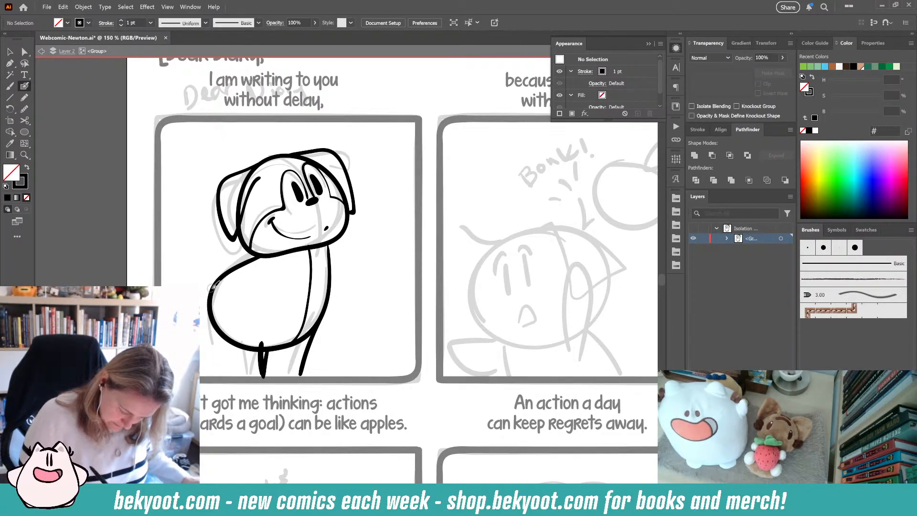
left_click_drag(213, 285, 222, 377)
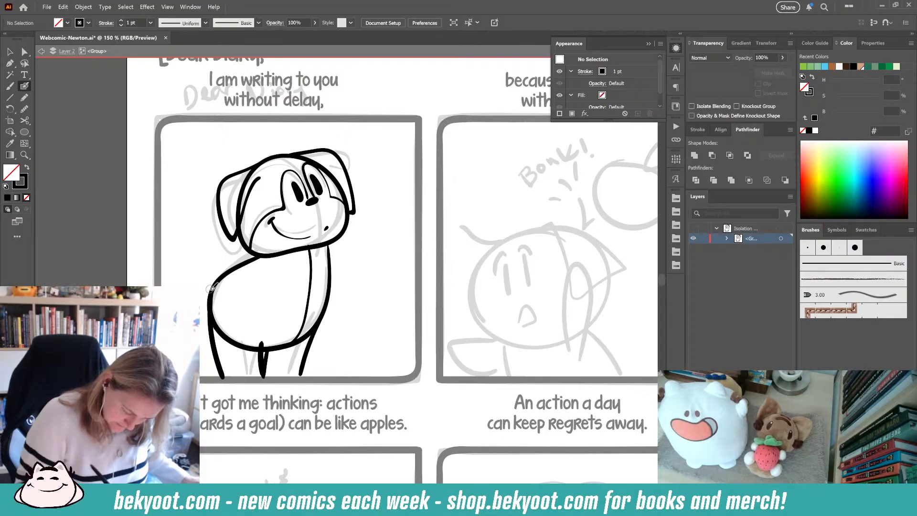
- Draw a curly tail on the character's back and lightly smooth it with the smoothing slider, then deselect
mouse_move(212, 288)
left_mouse_down()
mouse_move(201, 287)
mouse_move(193, 263)
mouse_move(209, 277)
left_mouse_up()
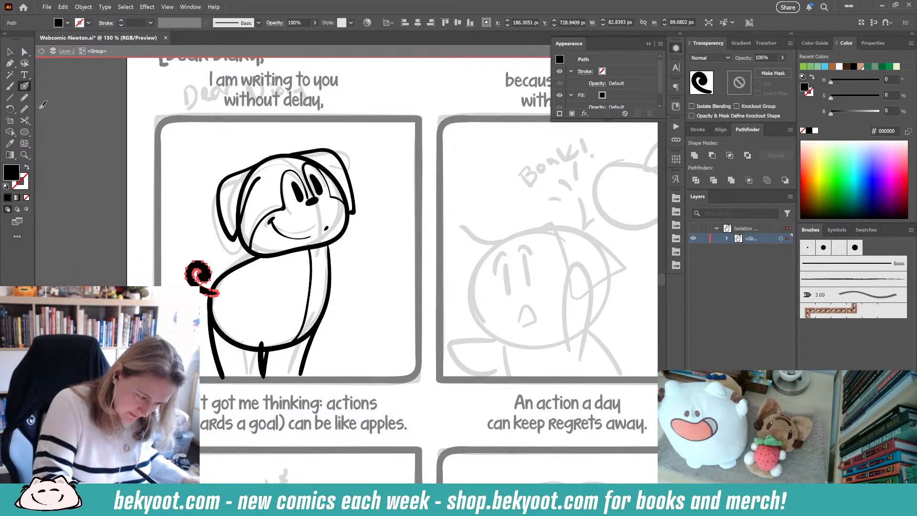
left_click(26, 109)
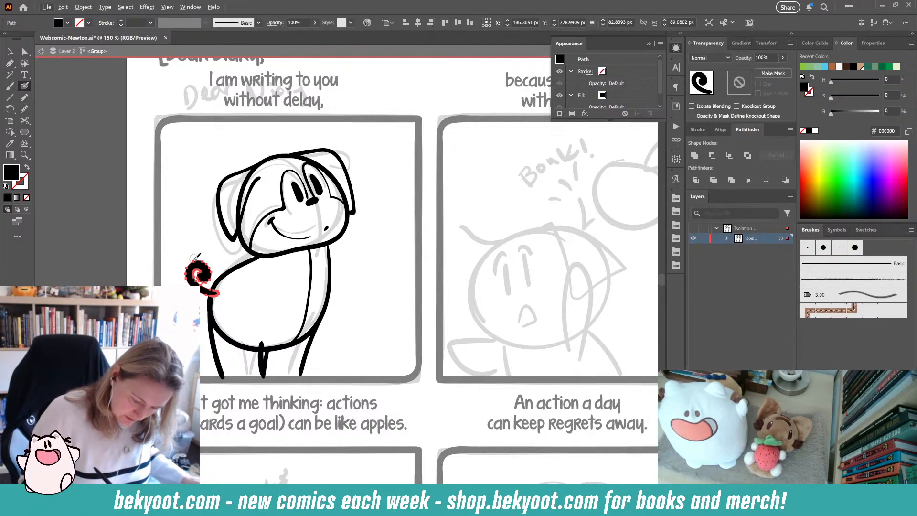
left_click(143, 110)
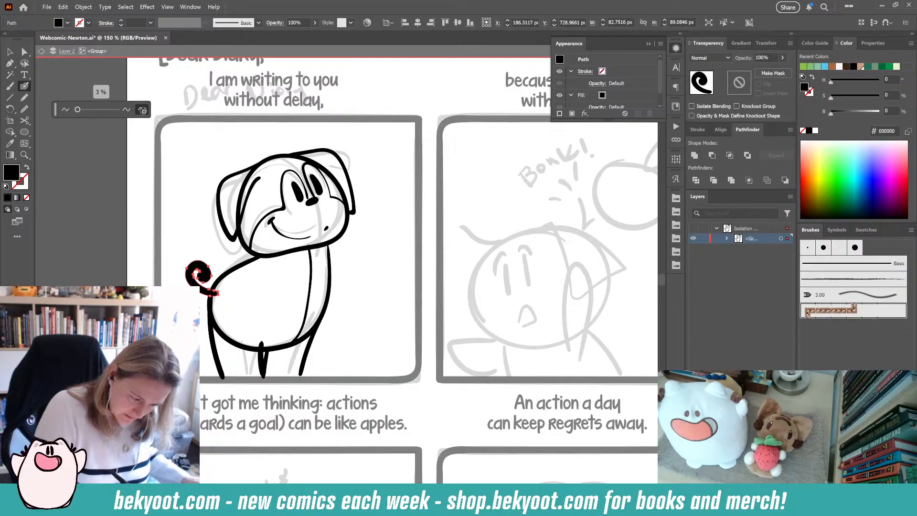
left_click(144, 111)
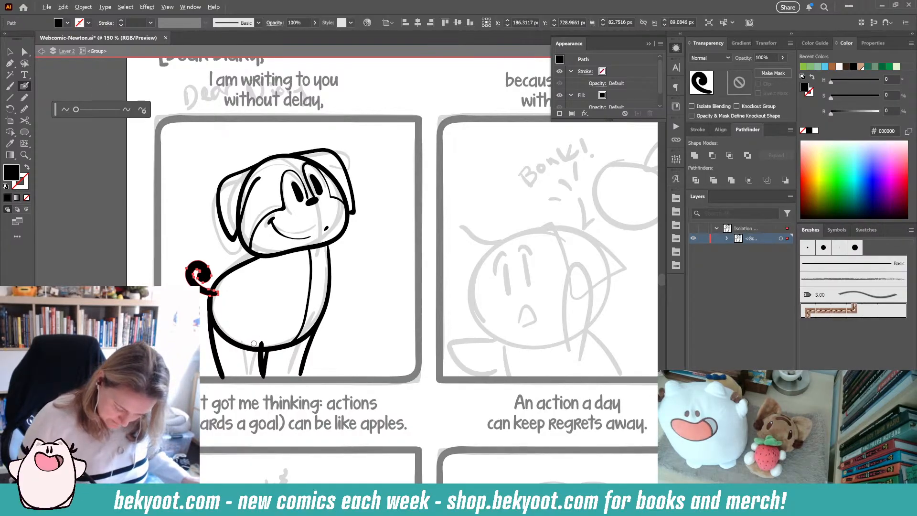
left_click(345, 301, "ctrl")
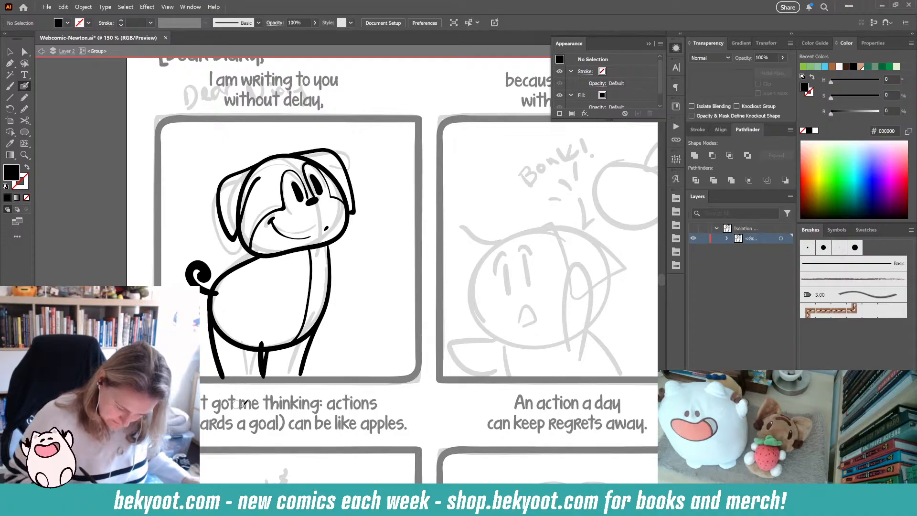
- Ink the character's front arm crossing its body
mouse_move(267, 270)
left_mouse_down()
mouse_move(278, 286)
mouse_move(335, 277)
mouse_move(343, 301)
mouse_move(326, 322)
mouse_move(253, 303)
left_mouse_up()
key("shift+x")
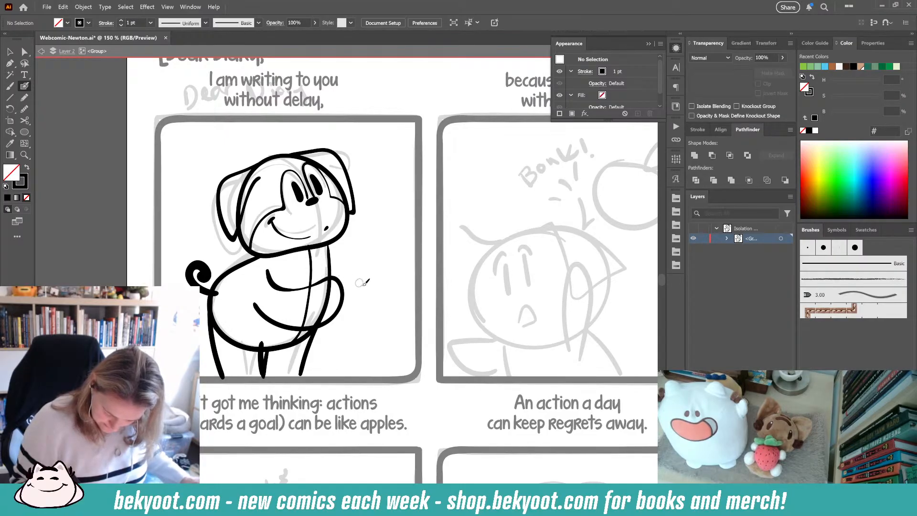
mouse_move(366, 295)
left_mouse_down()
mouse_move(357, 245)
mouse_move(370, 302)
mouse_move(372, 293)
left_mouse_up()
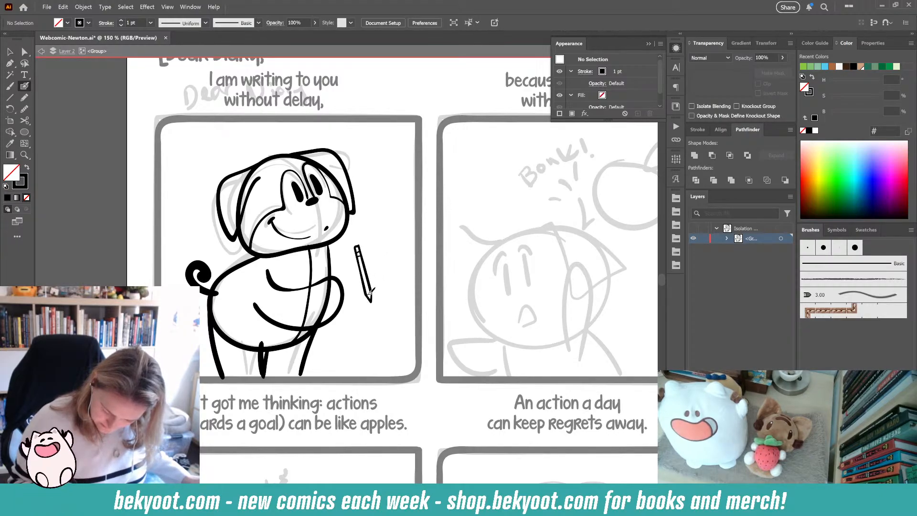
- Draw a pencil held in the character's paw, then deselect it
mouse_move(371, 234)
left_mouse_down()
mouse_move(353, 304)
mouse_move(314, 284)
mouse_move(338, 304)
left_mouse_up()
left_click_drag(343, 262, 330, 258)
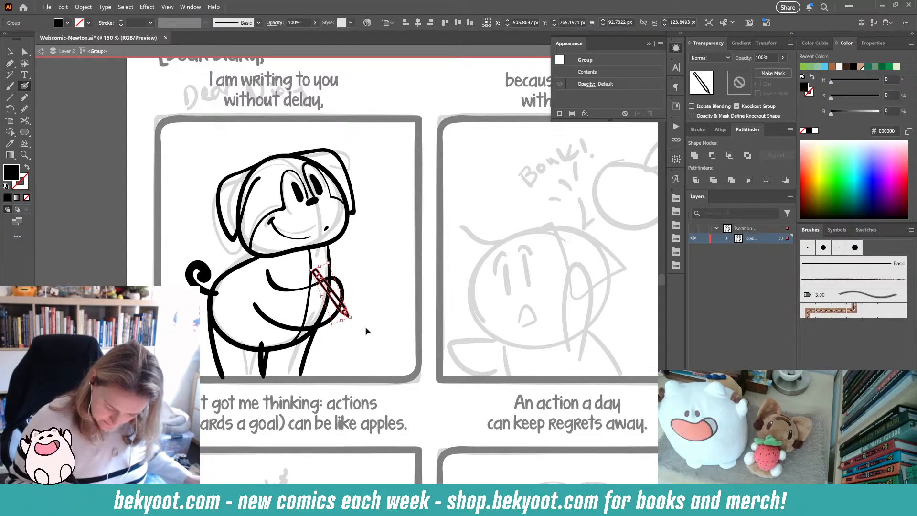
left_click(366, 331)
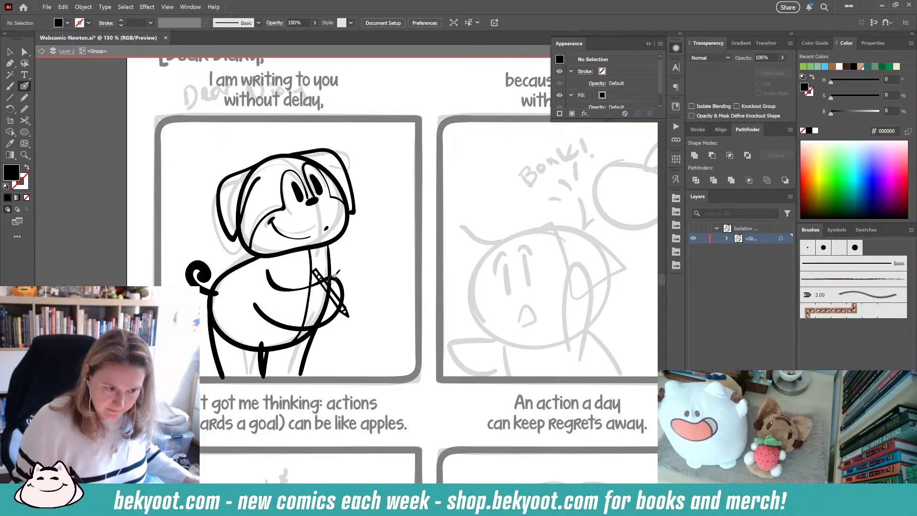
- Ink the other arm and outline the open diary held in the character's paws
mouse_move(313, 302)
left_mouse_down()
mouse_move(365, 261)
mouse_move(384, 269)
mouse_move(379, 258)
mouse_move(382, 274)
mouse_move(328, 315)
mouse_move(316, 294)
mouse_move(353, 305)
mouse_move(379, 278)
left_mouse_up()
key("shift+x")
left_click_drag(329, 240, 358, 269)
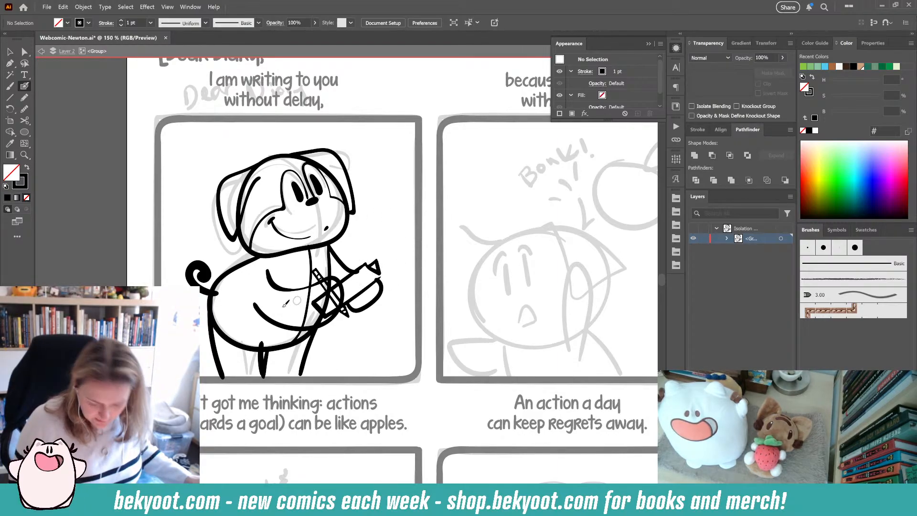
- Redraw the diary's upright back edge and add further detail strokes to the diary, then deselect
mouse_move(375, 264)
left_mouse_down()
mouse_move(344, 256)
mouse_move(334, 270)
mouse_move(378, 238)
left_mouse_up()
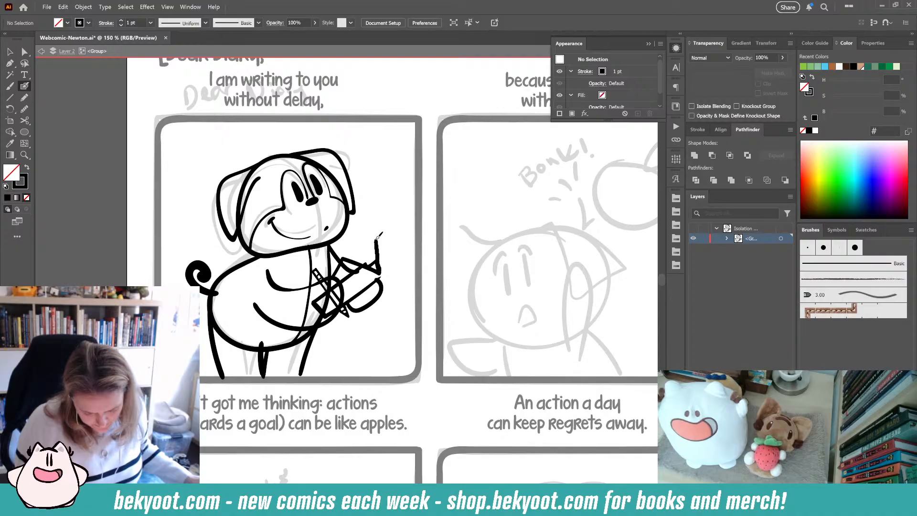
key("ctrl+z")
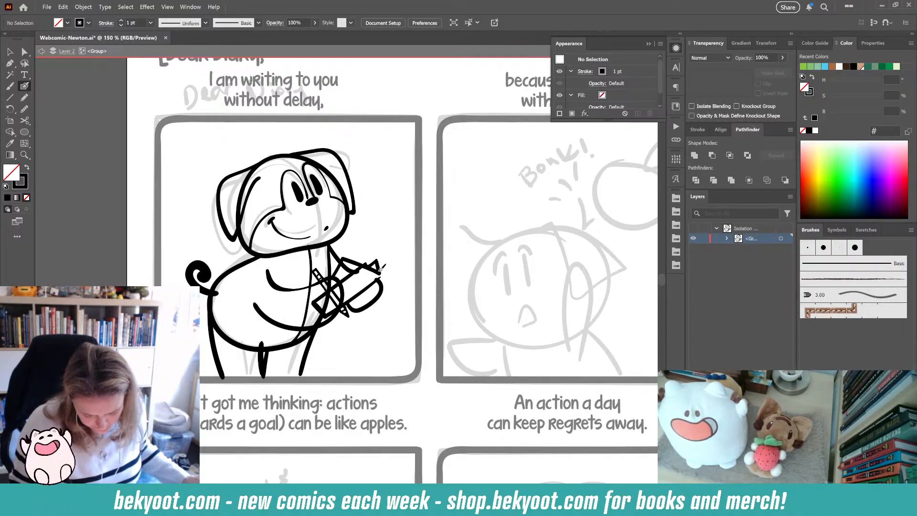
mouse_move(380, 270)
left_mouse_down()
mouse_move(375, 244)
mouse_move(359, 263)
mouse_move(384, 274)
mouse_move(378, 240)
left_mouse_up()
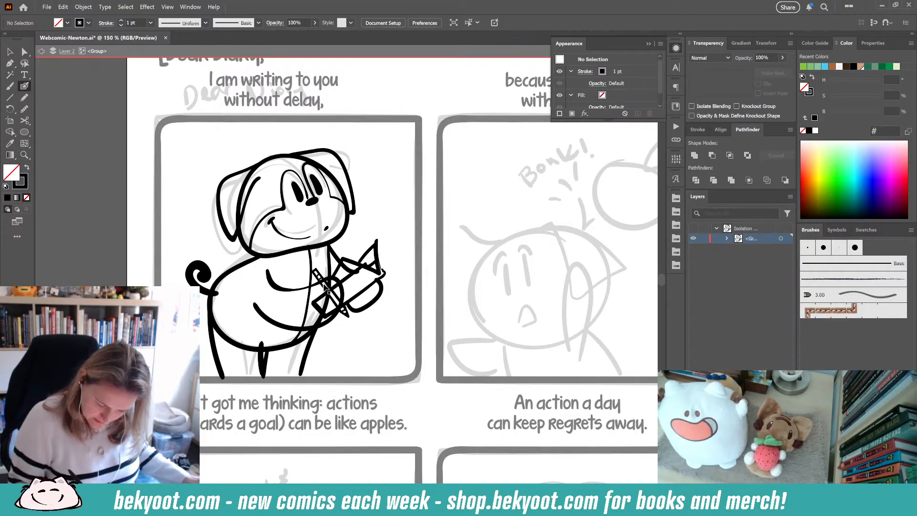
left_click(318, 274, "ctrl")
left_click_drag(345, 305, 342, 283)
left_click_drag(331, 239, 317, 241)
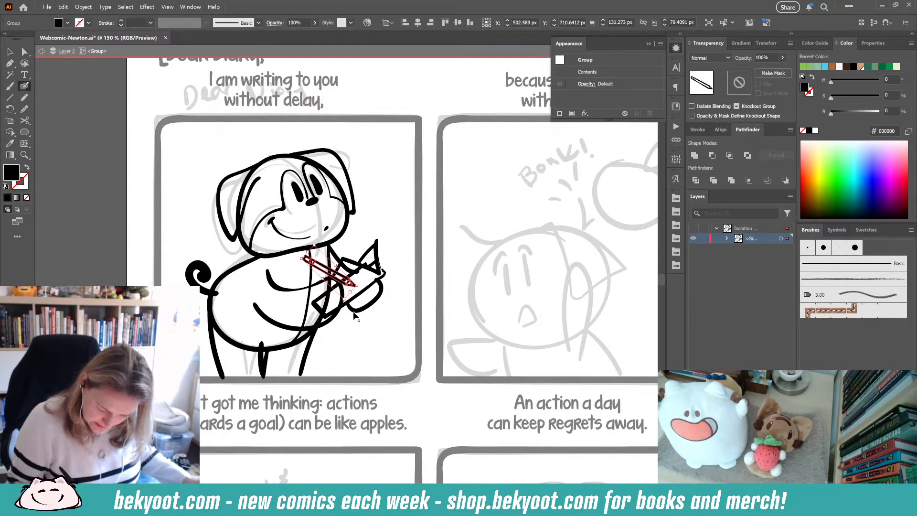
left_click(349, 339, "ctrl")
- Select the arm strokes and smooth them with the smoothing slider at 20%, then deselect
mouse_move(329, 324)
left_mouse_down()
mouse_move(331, 314)
mouse_move(323, 315)
left_mouse_up()
left_click_drag(341, 262, 310, 283)
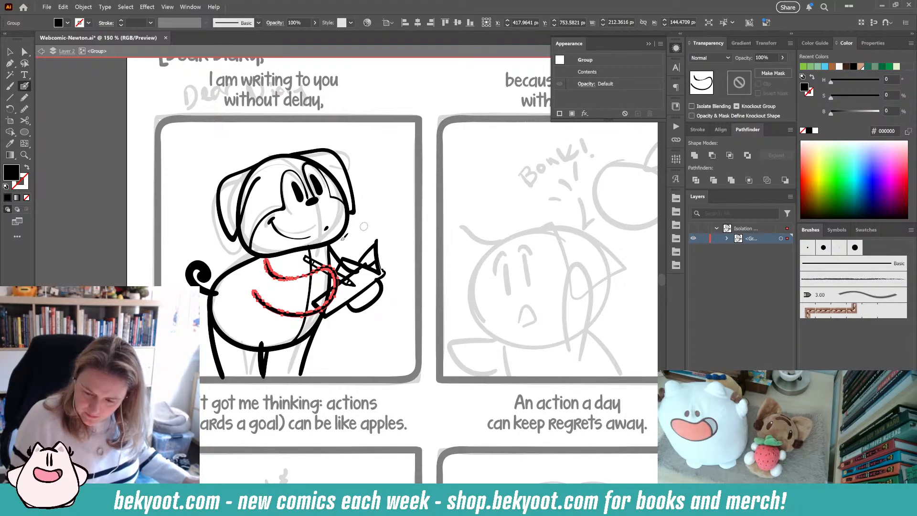
left_click(676, 49)
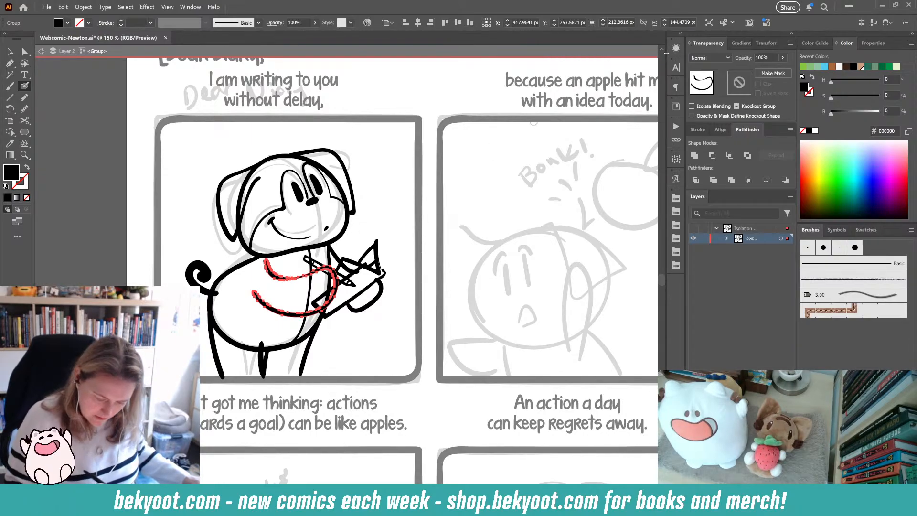
double_click(27, 109)
left_click(143, 110)
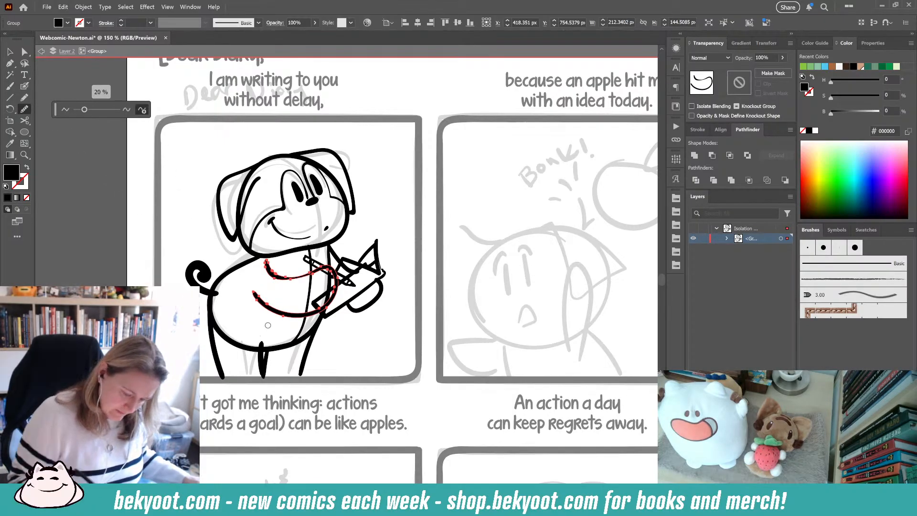
left_click(397, 223, "ctrl")
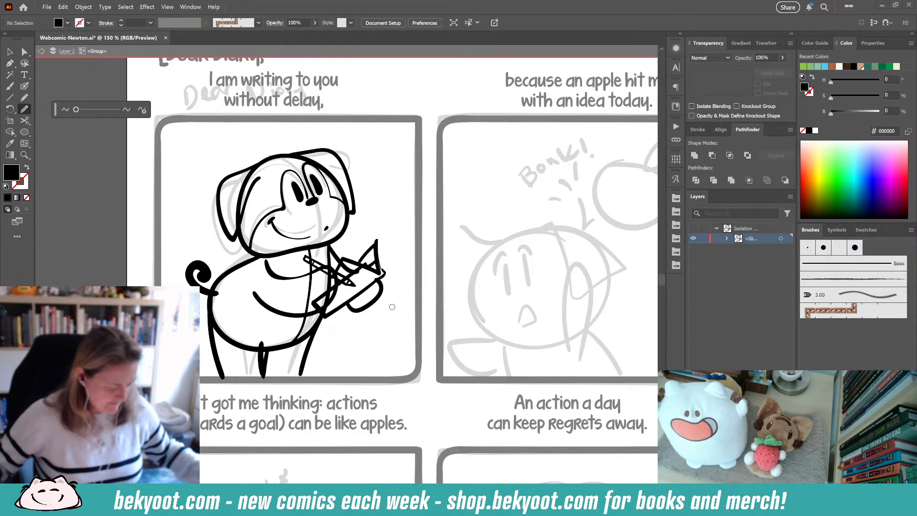
- Raise the Blob Brush fidelity toward Smooth and try a sweeping curve above the first panel, then undo it
left_click(24, 86)
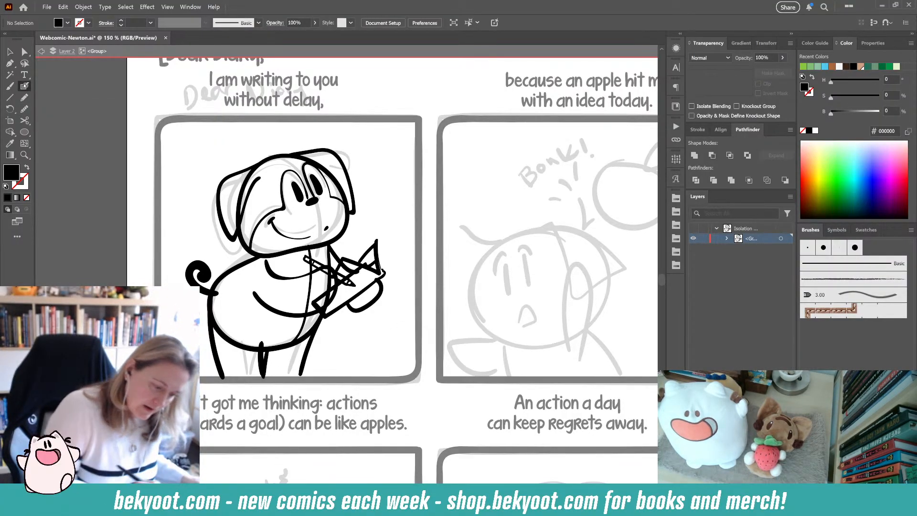
double_click(24, 86)
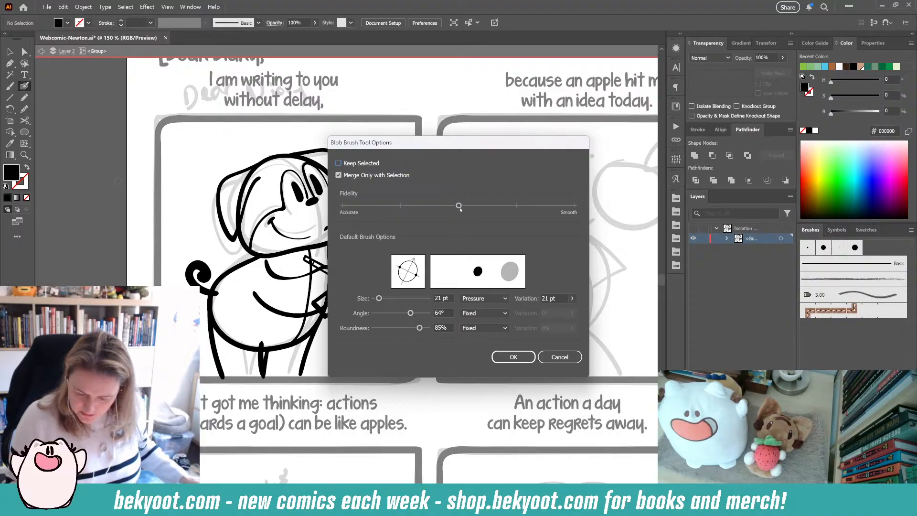
left_click_drag(457, 205, 517, 206)
left_click(496, 362)
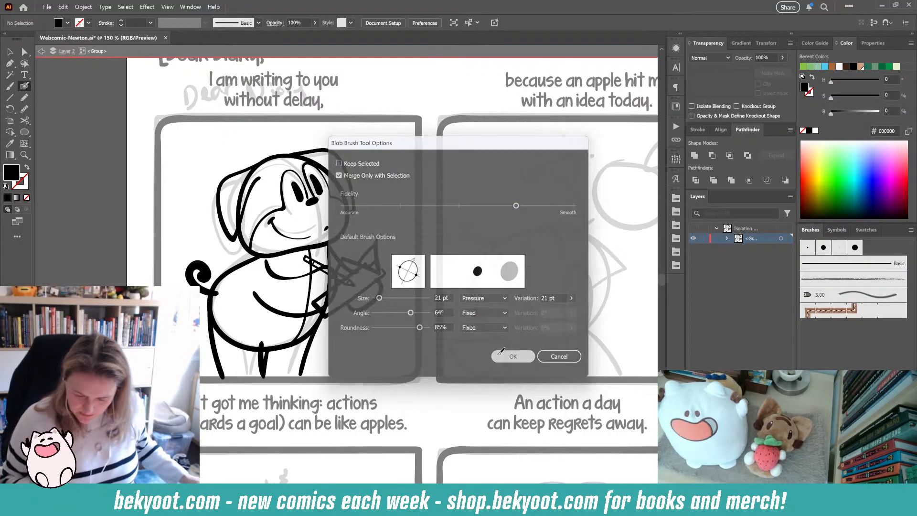
mouse_move(127, 198)
left_mouse_down()
mouse_move(239, 131)
mouse_move(279, 136)
left_mouse_up()
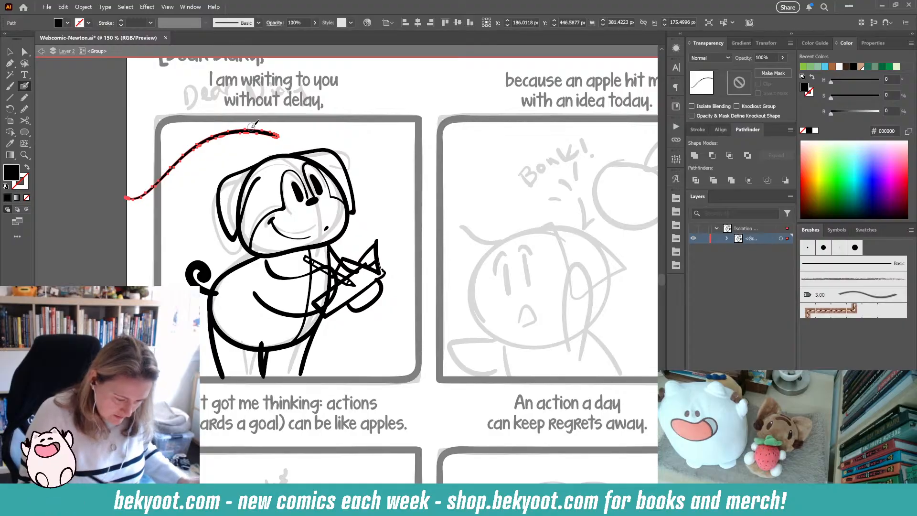
key("ctrl+z")
- Set the Blob Brush fidelity fully to Smooth and draw a sweeping curve from left of the first panel across its top
double_click(24, 86)
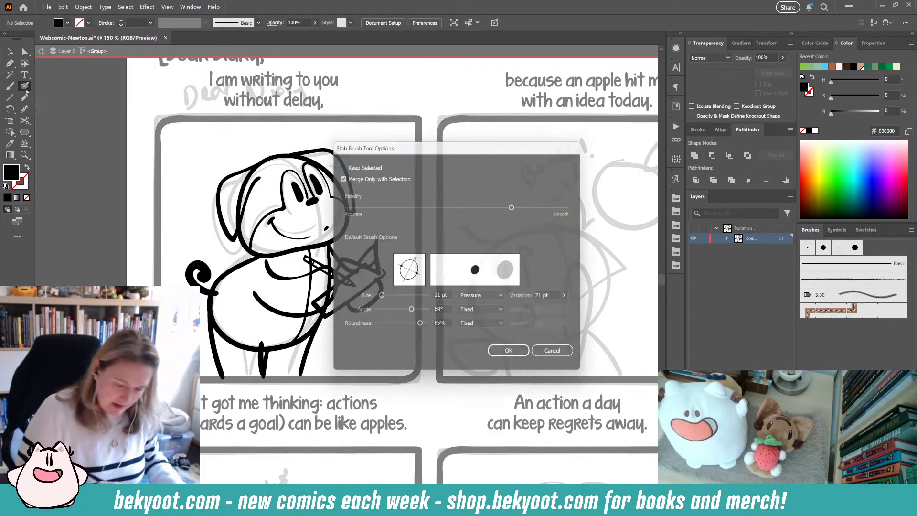
left_click_drag(516, 206, 575, 205)
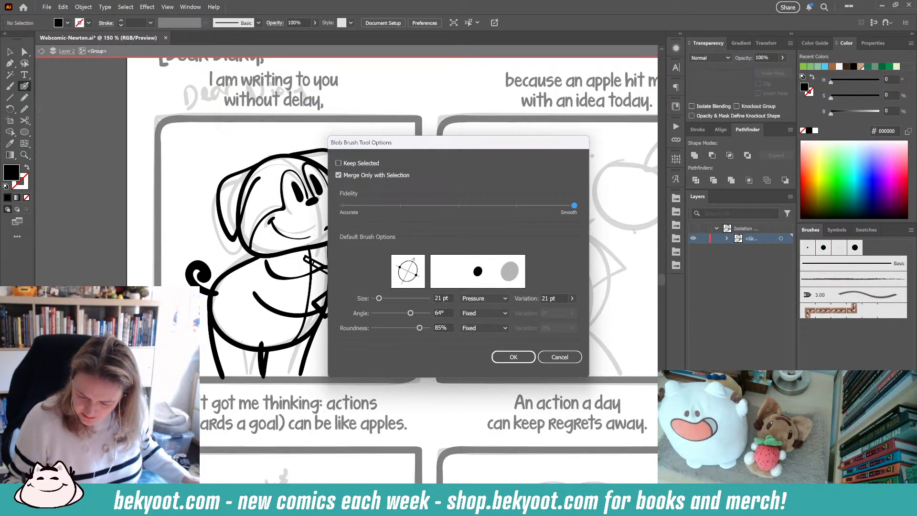
left_click(514, 357)
mouse_move(91, 210)
left_mouse_down()
mouse_move(187, 129)
mouse_move(306, 111)
left_mouse_up()
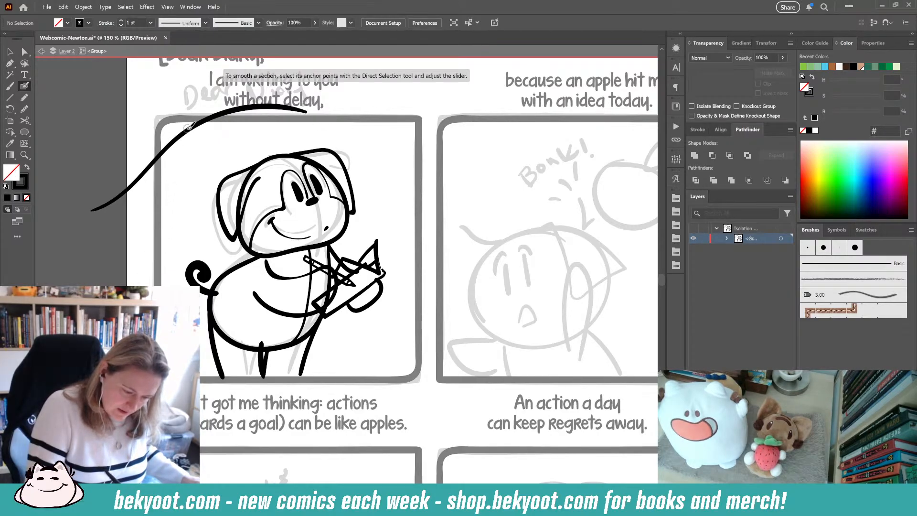
left_click(195, 126, "ctrl")
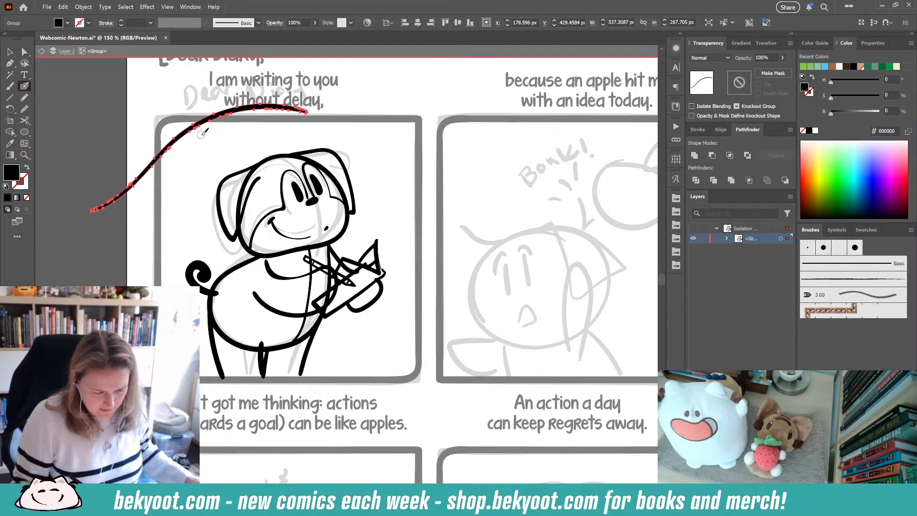
- Reset the Blob Brush fidelity to the middle setting
key("ctrl+alt+s")
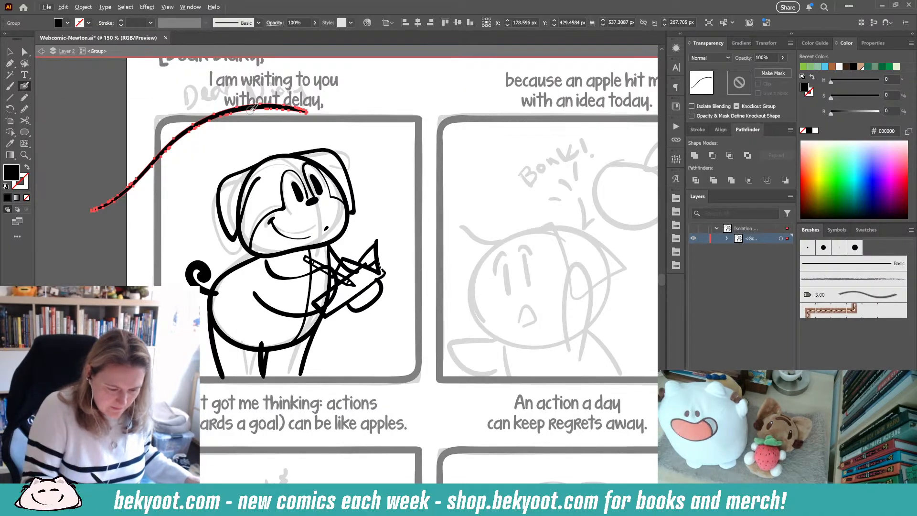
key("ctrl")
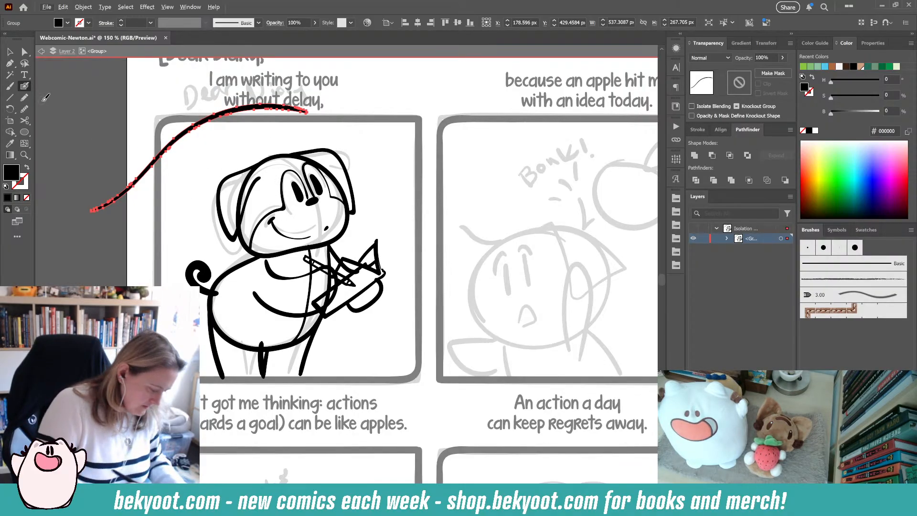
key("Return")
left_click(458, 206)
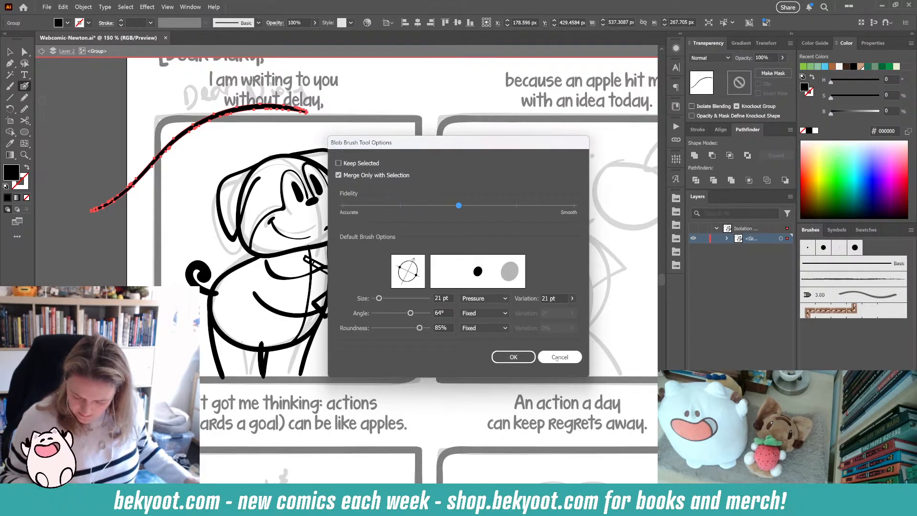
left_click(514, 356)
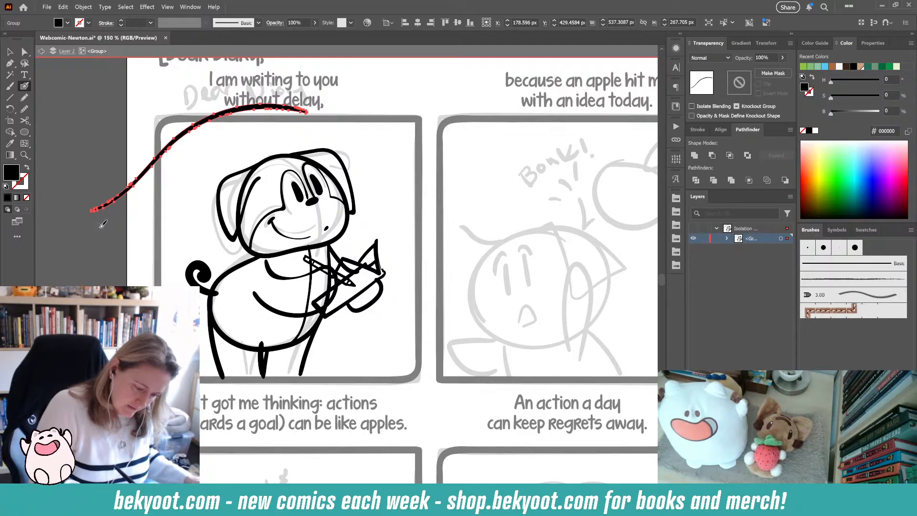
- Draw another sweeping test curve above the first panel, then select both test curves and delete them
mouse_move(102, 228)
left_mouse_down()
mouse_move(187, 173)
mouse_move(278, 130)
mouse_move(329, 133)
left_mouse_up()
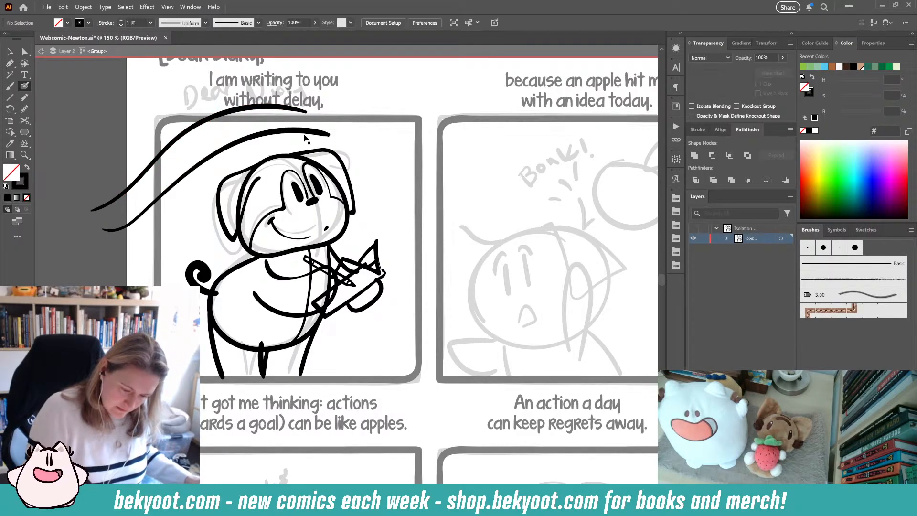
left_click(291, 107, "ctrl+shift")
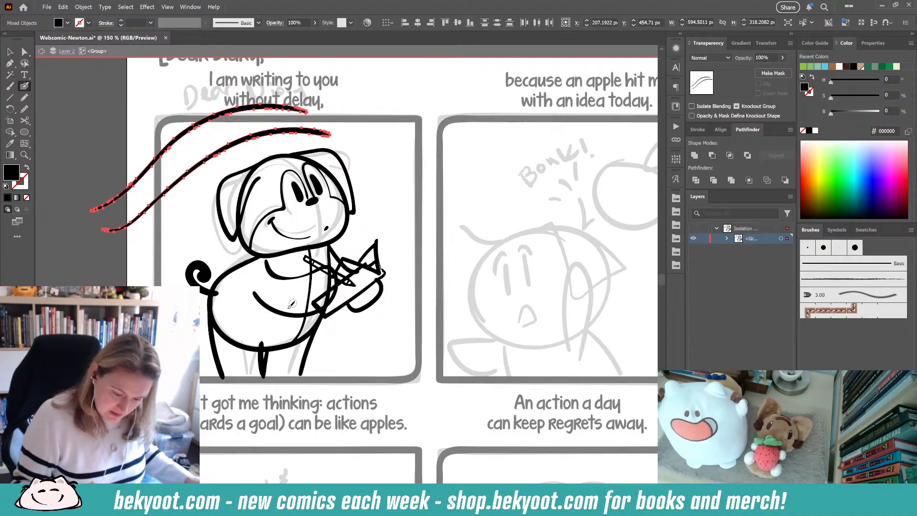
left_click(370, 135, "ctrl")
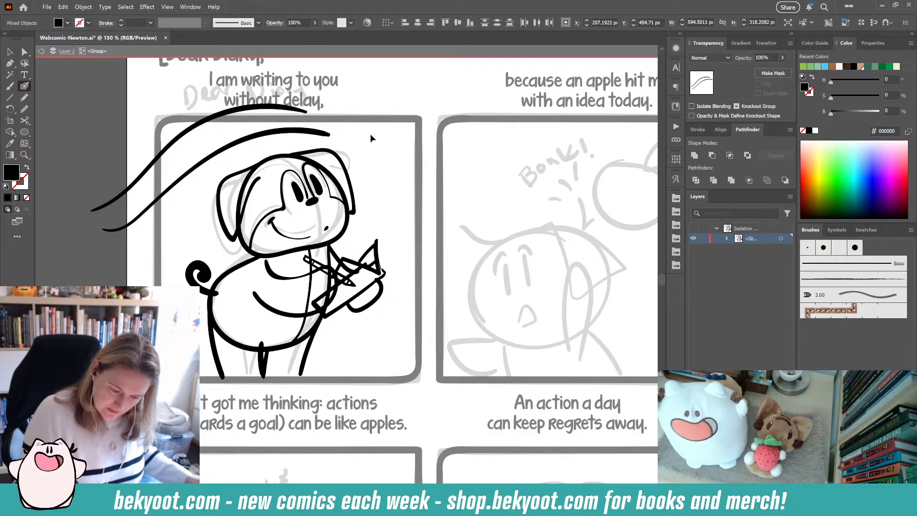
left_click(312, 135, "ctrl")
left_click(295, 110, "ctrl+shift")
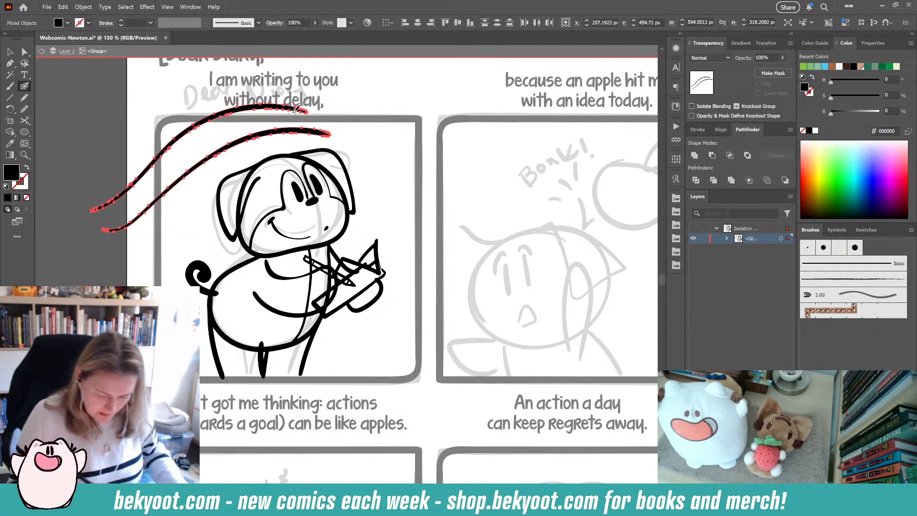
key("Delete")
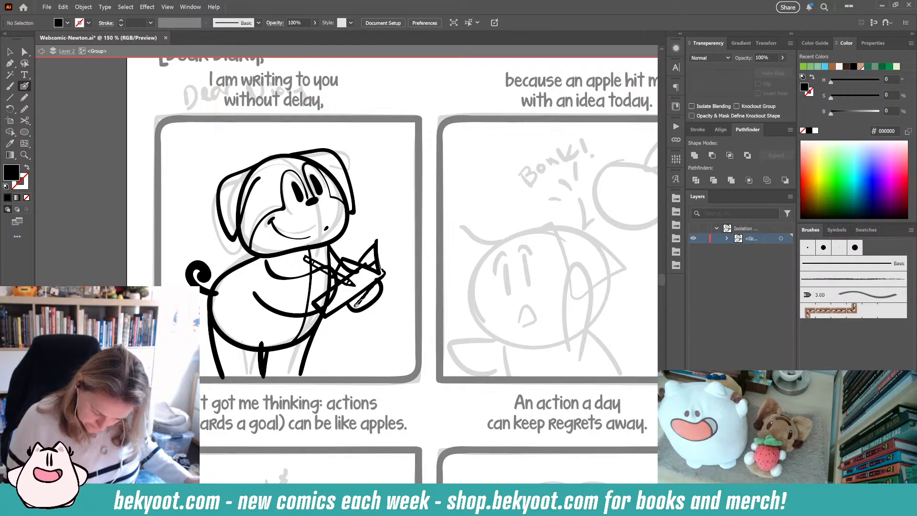
- Ink the notebook's lower edge with the Blob Brush, deleting a stray stroke and redrawing it
mouse_move(358, 304)
left_mouse_down()
mouse_move(343, 318)
mouse_move(315, 299)
mouse_move(345, 258)
left_mouse_up()
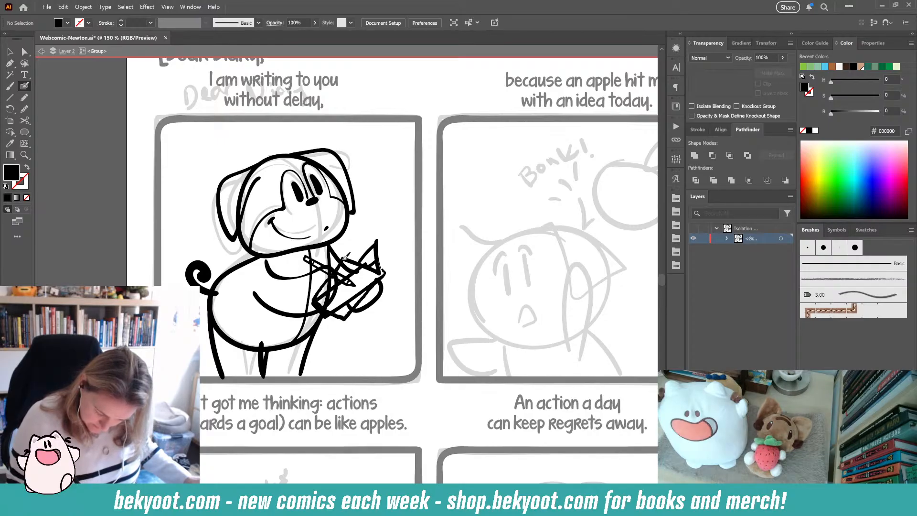
left_click(321, 298, "ctrl")
key("Delete")
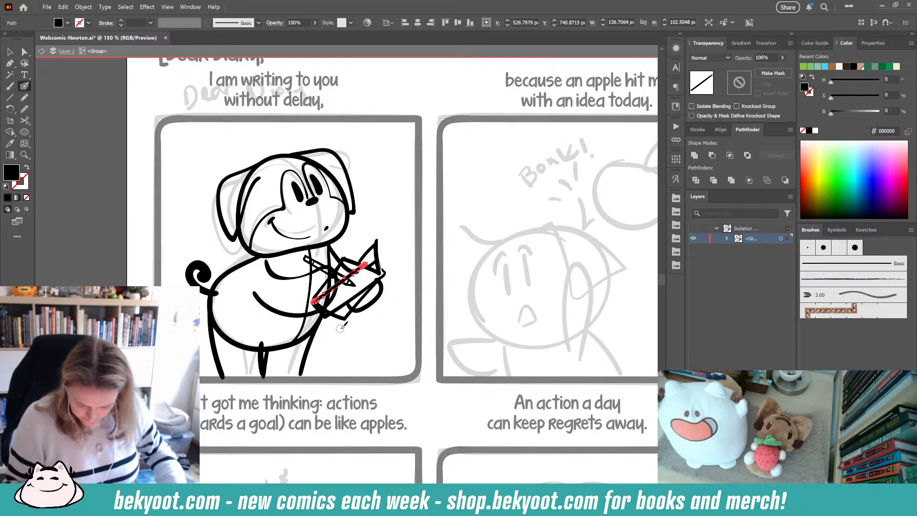
left_click(340, 325, "ctrl")
left_click_drag(378, 278, 318, 314)
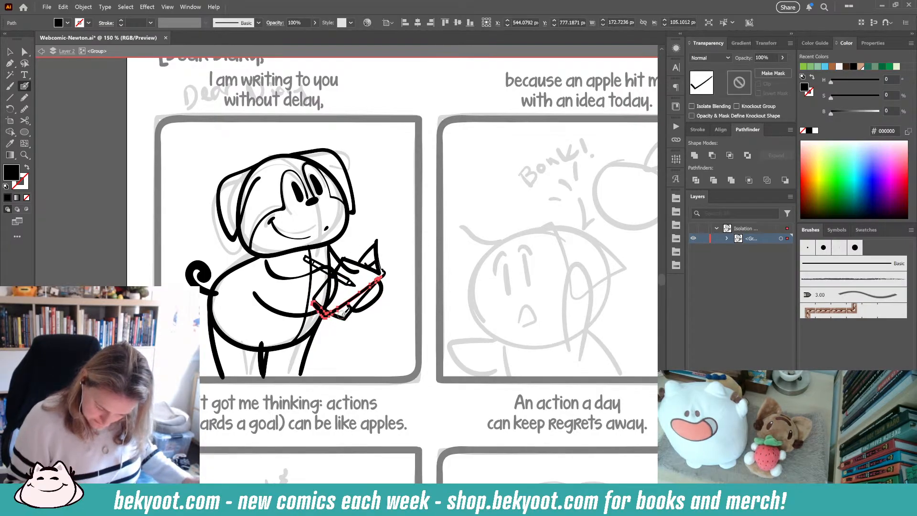
left_click(343, 314, "ctrl")
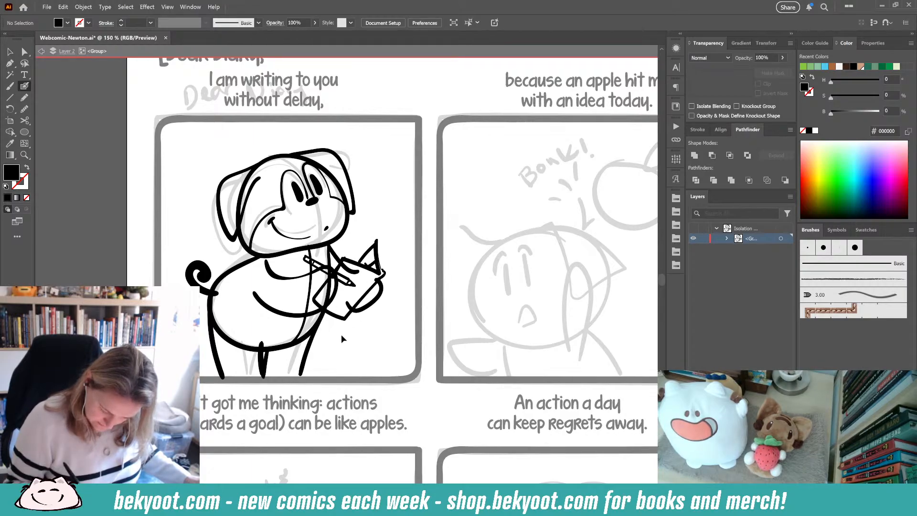
- Select the notebook's strokes and lower their opacity so they act as a faint guide
left_click(352, 271, "ctrl")
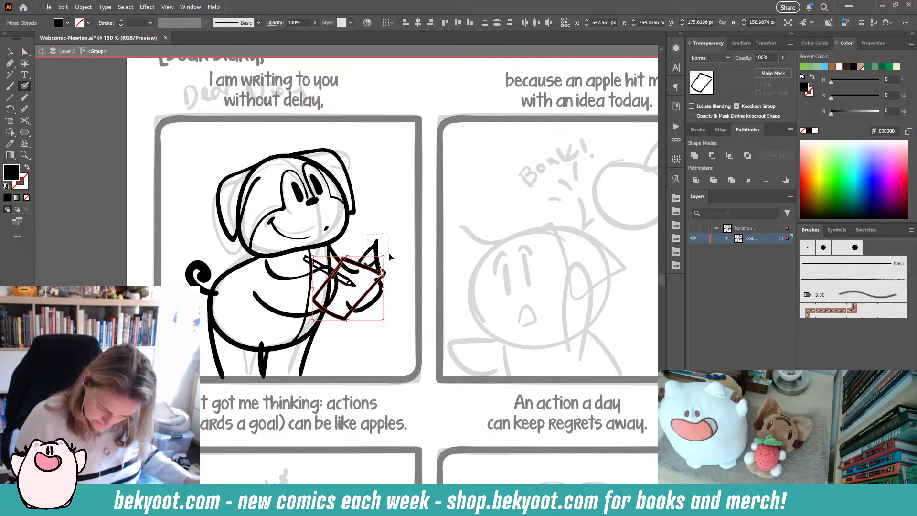
left_click_drag(389, 253, 389, 254)
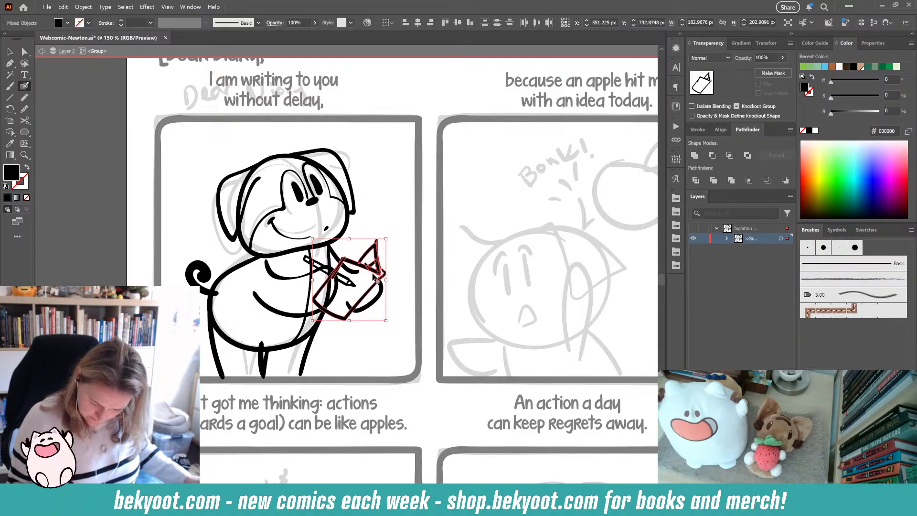
left_click(773, 73)
left_click(784, 58)
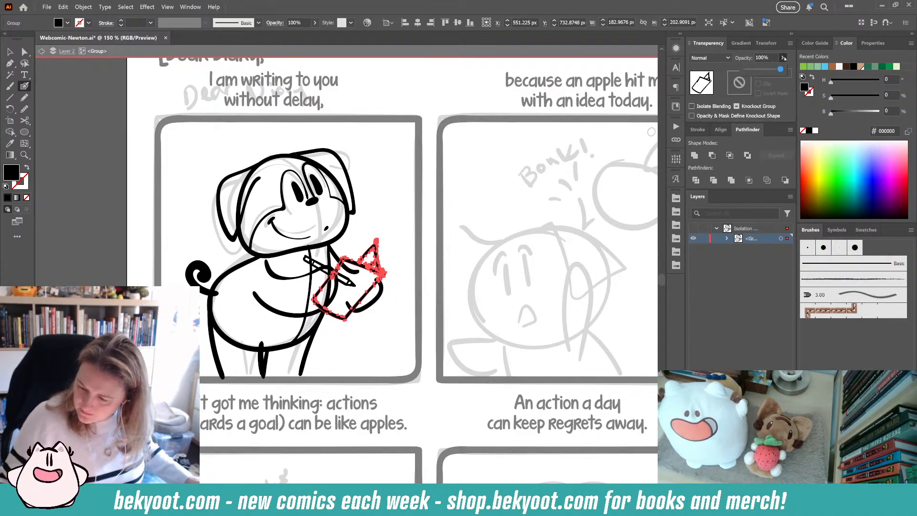
left_click_drag(780, 69, 757, 73)
left_click(429, 104, "ctrl")
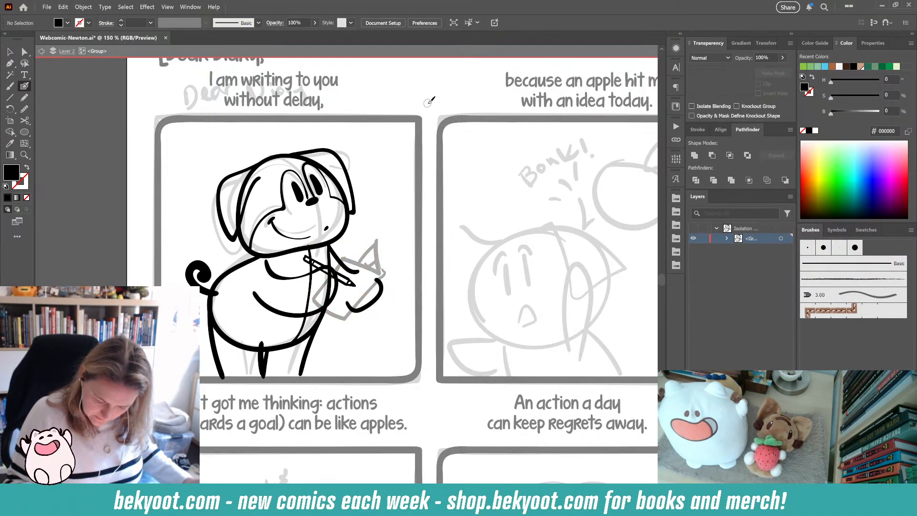
- Try twice to ink the notebook's top edge, undoing each attempt
left_click_drag(311, 282, 297, 263)
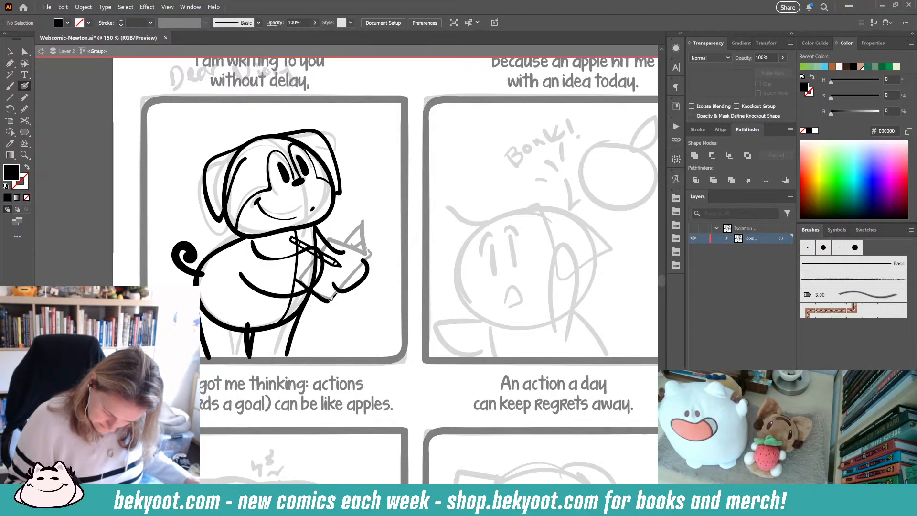
mouse_move(340, 288)
left_mouse_down()
mouse_move(295, 280)
mouse_move(331, 300)
mouse_move(379, 247)
left_mouse_up()
key("ctrl+z")
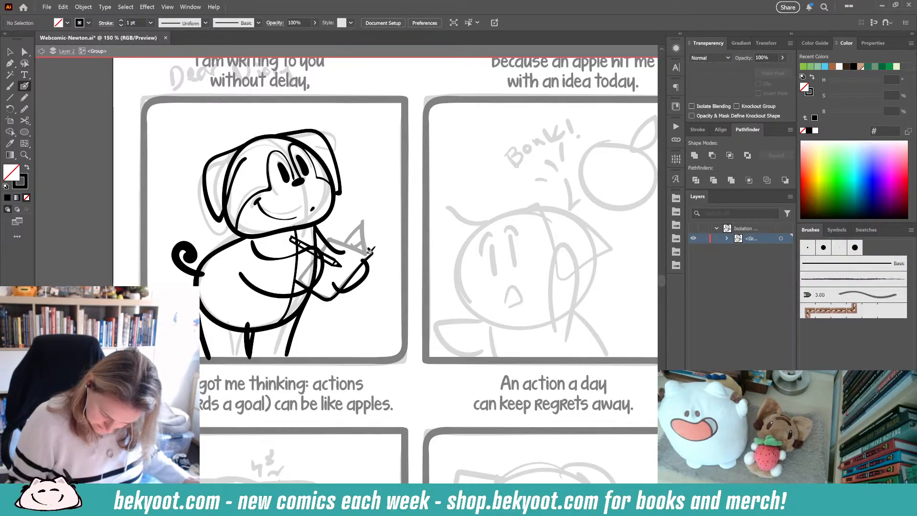
left_click_drag(352, 252, 324, 242)
key("ctrl+z")
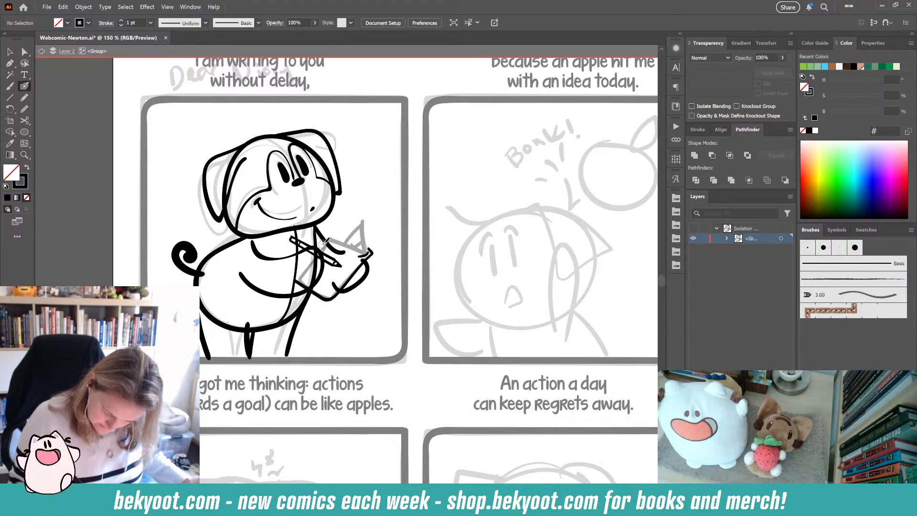
- Ink a small stroke at the notebook's corner, group it with the notebook strokes and enter the group
left_click_drag(364, 260, 372, 252)
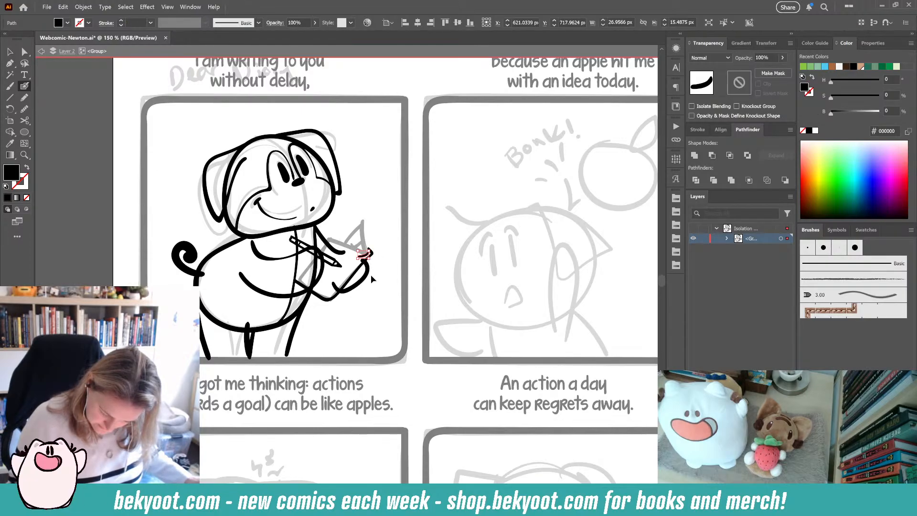
left_click(369, 273, "ctrl+shift")
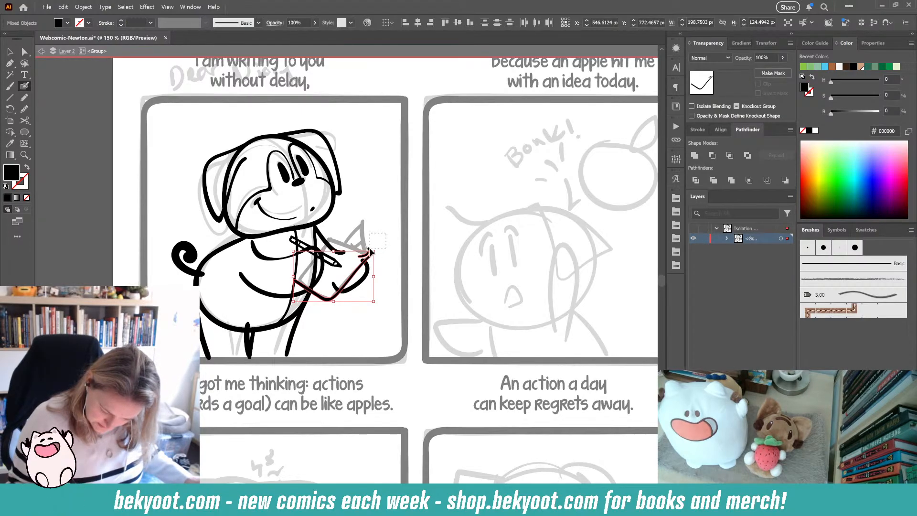
left_click(369, 250, "ctrl+shift")
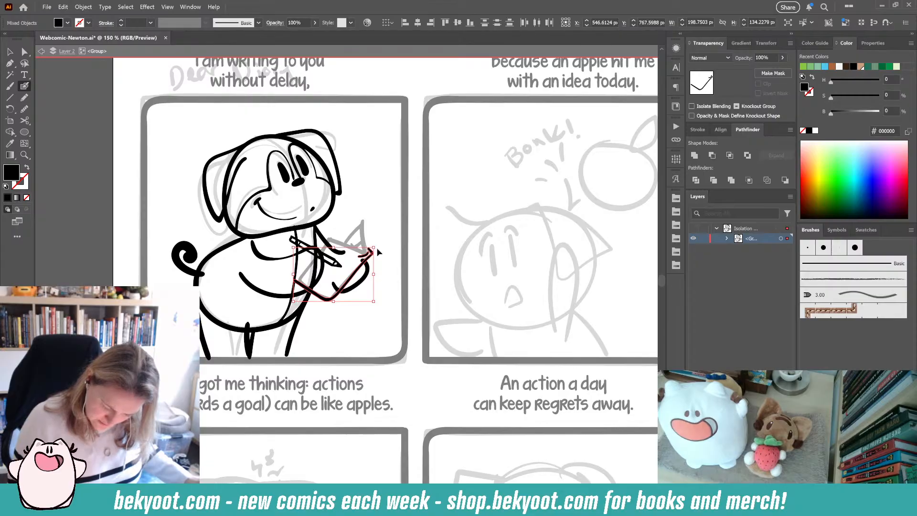
key("ctrl+g")
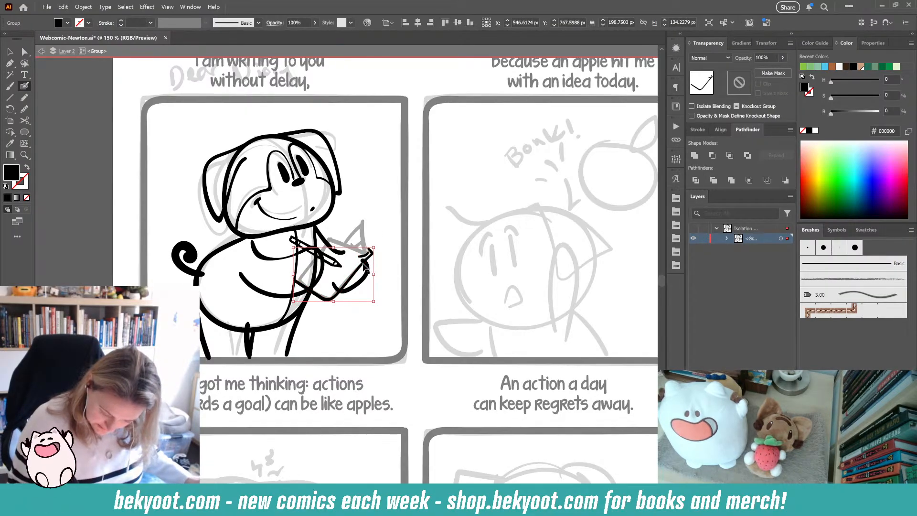
double_click(369, 260)
- Ink the notebook's spine, top edge and a page line inside the group, then deselect
mouse_move(370, 253)
left_mouse_down()
mouse_move(371, 215)
mouse_move(357, 227)
left_mouse_up()
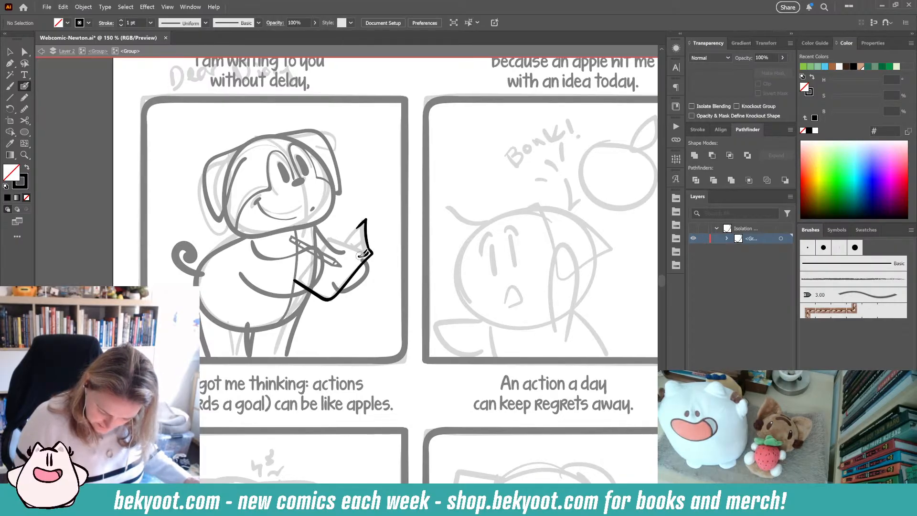
mouse_move(366, 252)
left_mouse_down()
mouse_move(326, 237)
mouse_move(294, 279)
left_mouse_up()
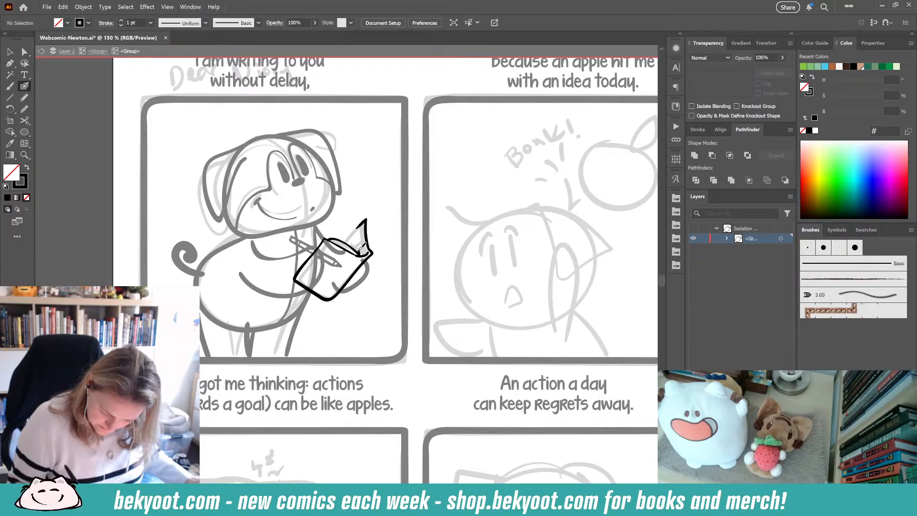
left_click_drag(350, 237, 346, 243)
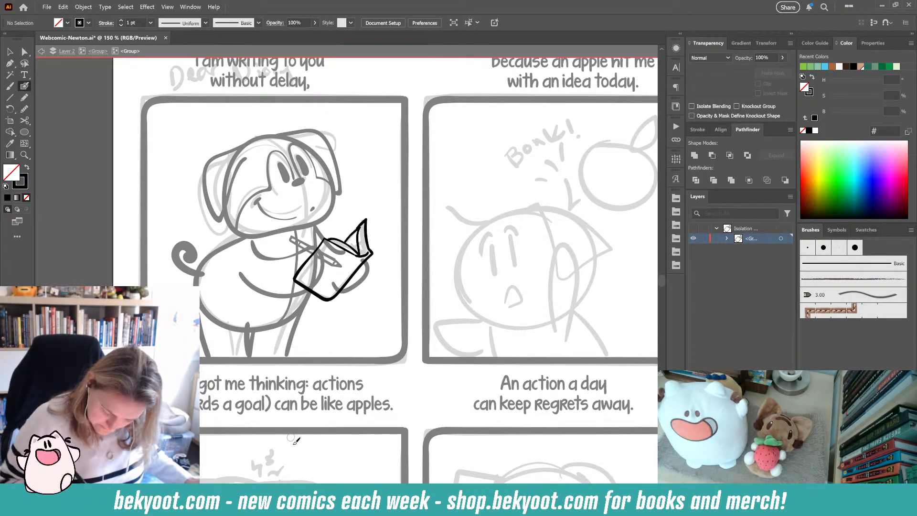
key("ctrl+z")
key("ctrl+z")
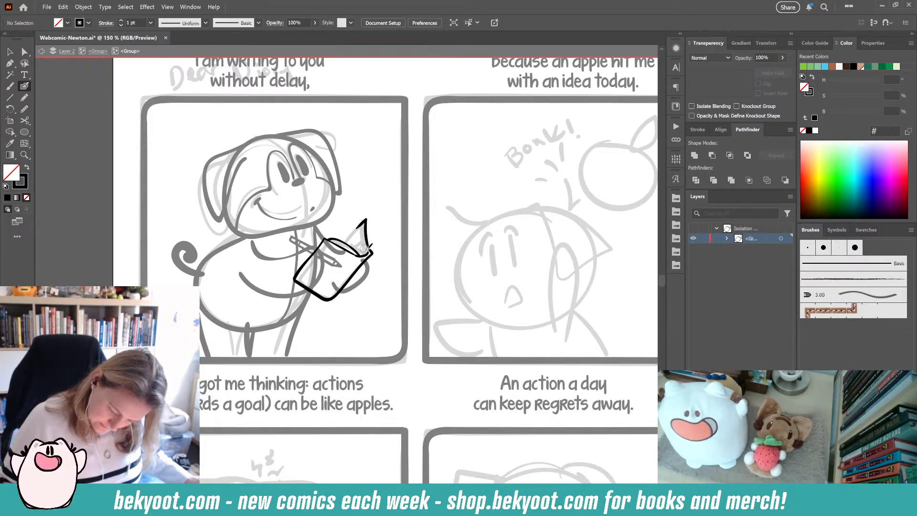
left_click_drag(327, 239, 366, 256)
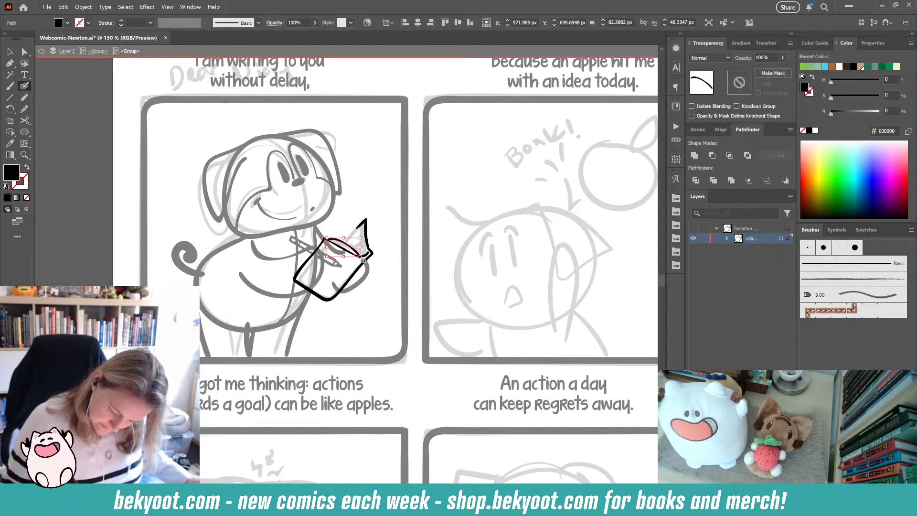
key("ctrl+shift+a")
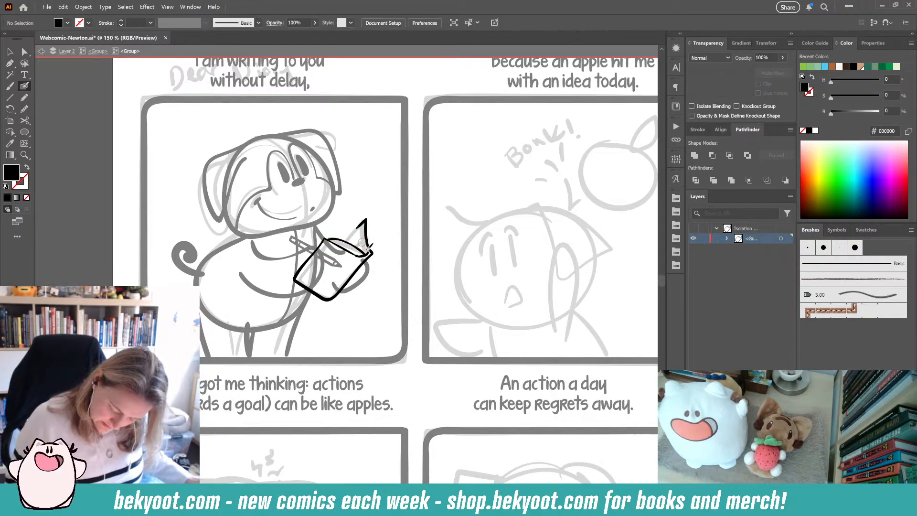
- Swap fill and stroke colours, ink two strokes along the notebook's spine, then swap the colours back
key("shift+x")
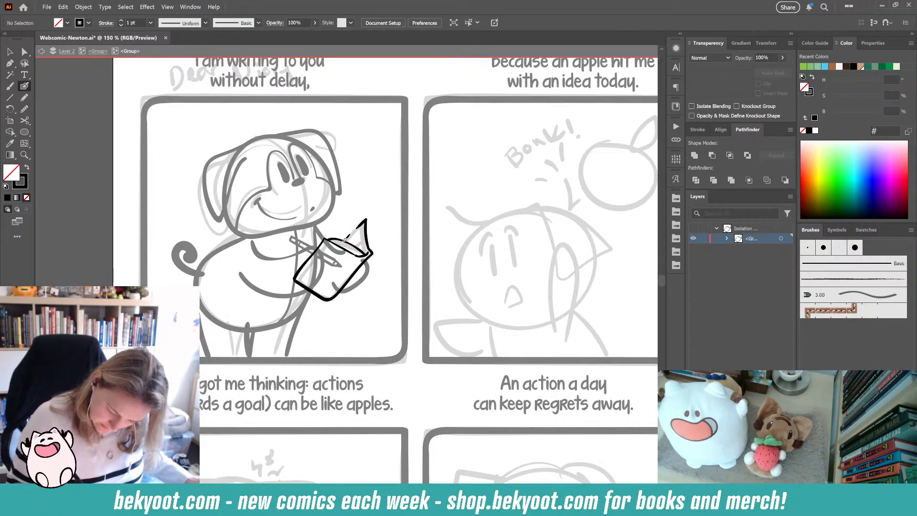
left_click_drag(362, 222, 369, 255)
left_click_drag(365, 219, 369, 250)
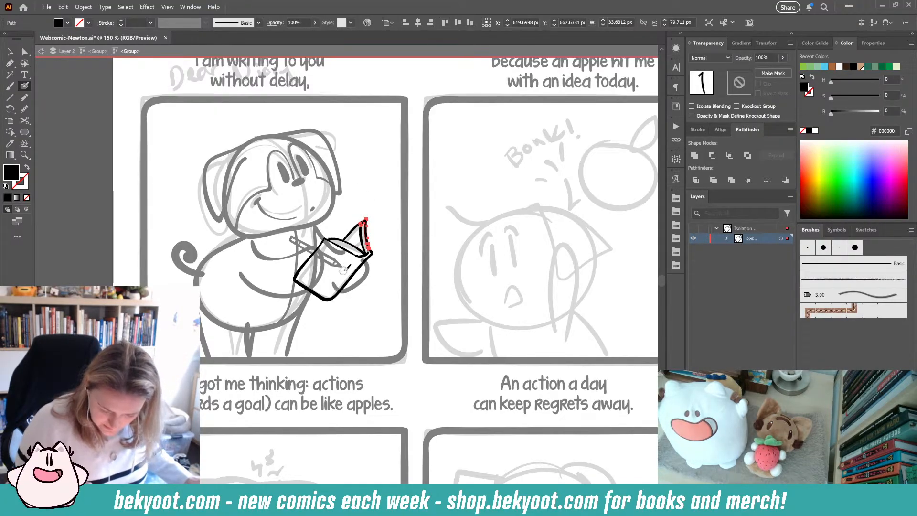
left_click(386, 219, "ctrl")
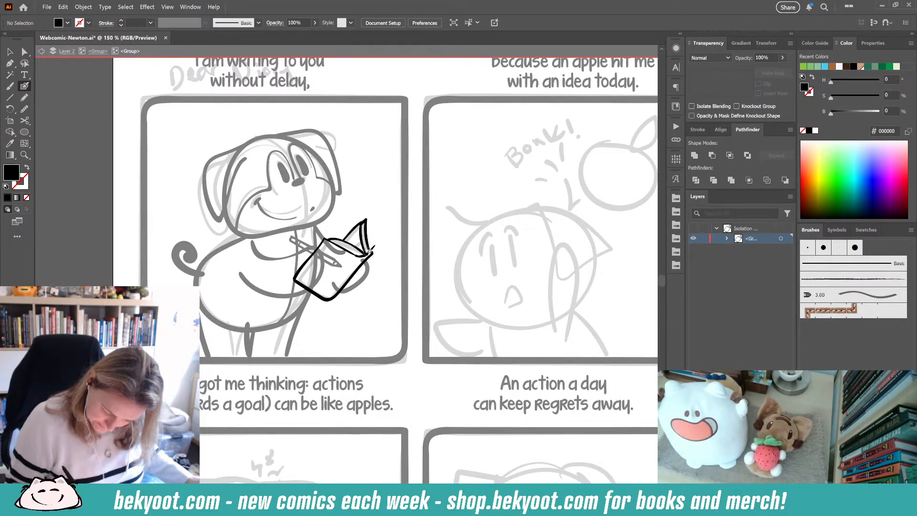
key("shift+x")
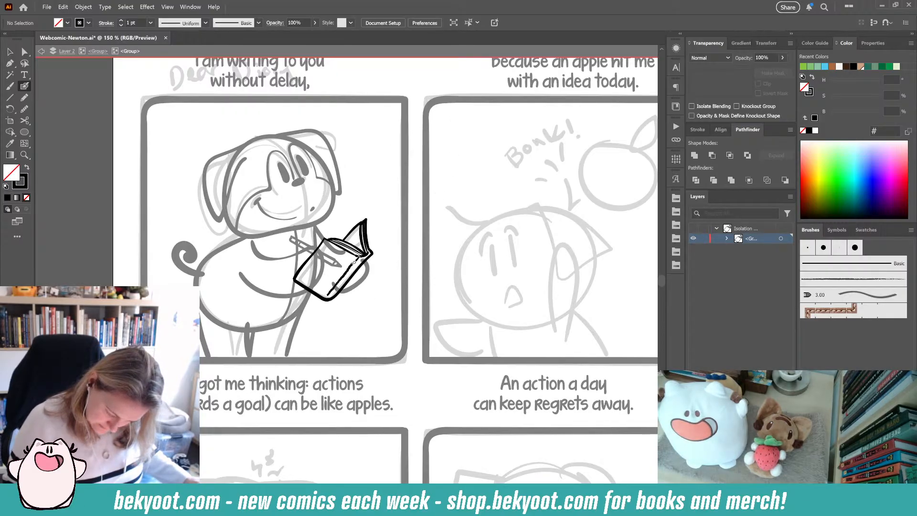
- Exit to the parent group, delete the stray hand strokes beside the notebook and redraw the hand's edge
left_click(98, 51)
left_click(362, 281, "ctrl")
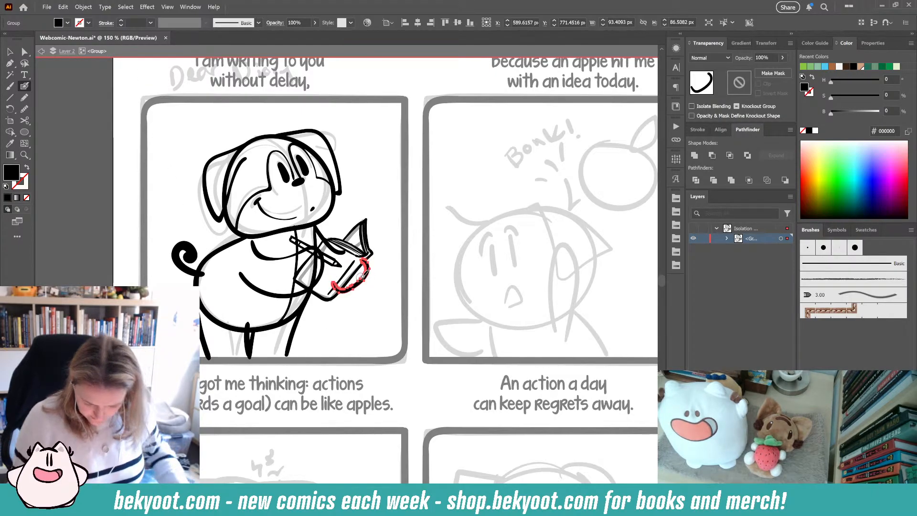
key("Delete")
mouse_move(369, 261)
left_mouse_down()
mouse_move(361, 289)
mouse_move(343, 292)
left_mouse_up()
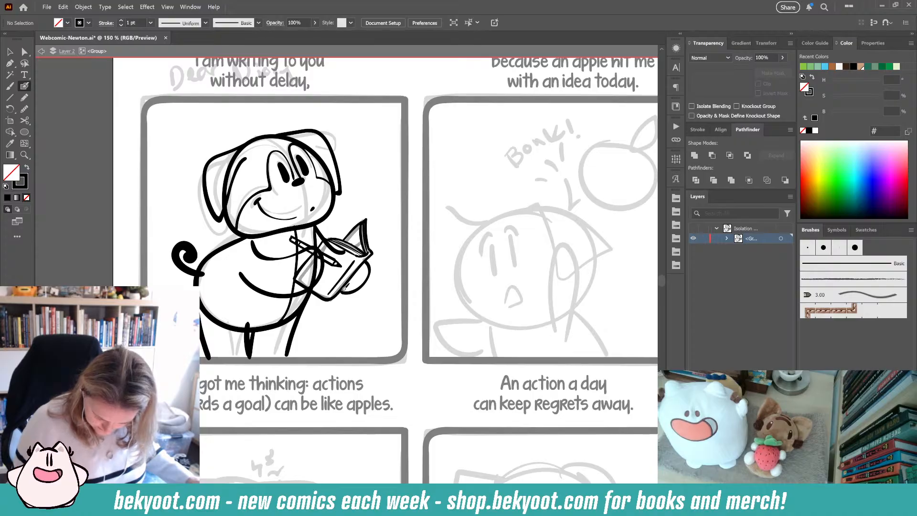
- Select the notebook group and ink a short stroke along its lower right edge
left_click(356, 275, "ctrl")
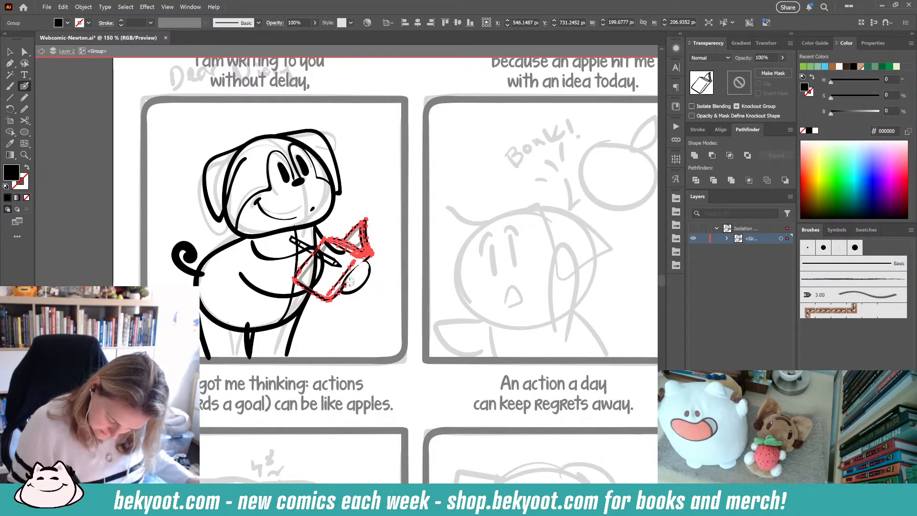
left_click_drag(344, 290, 367, 263)
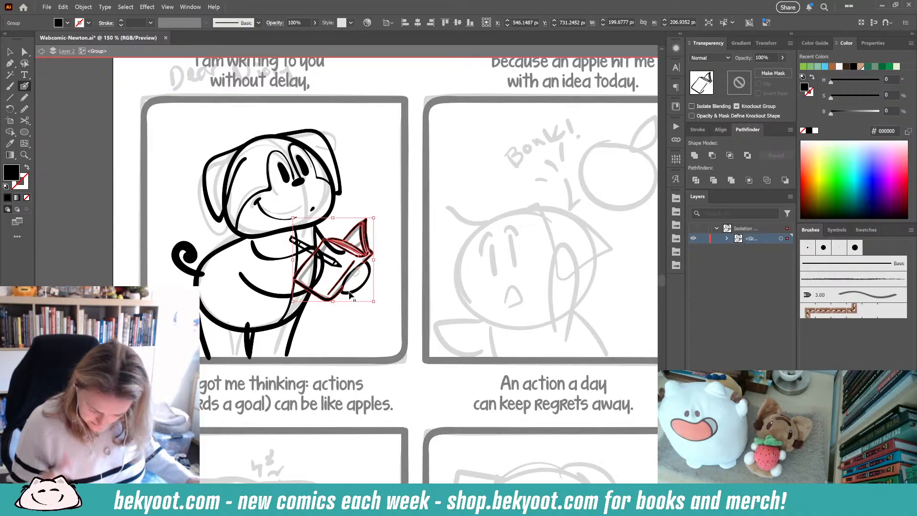
left_click(388, 297, "ctrl")
left_click_drag(329, 333, 356, 365)
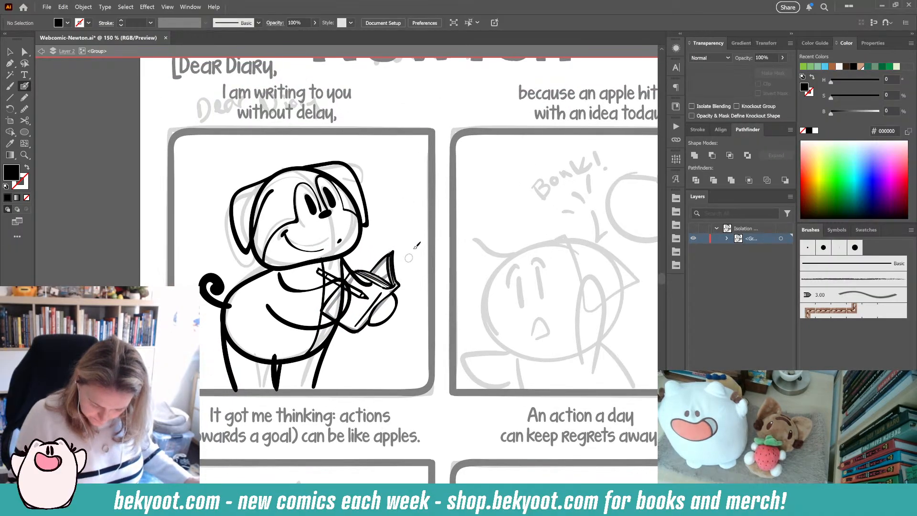
- Select the stroke at the hand holding the pencil and ink a short stroke along the hand, then deselect
left_click(366, 284, "ctrl")
left_click_drag(370, 288, 353, 276)
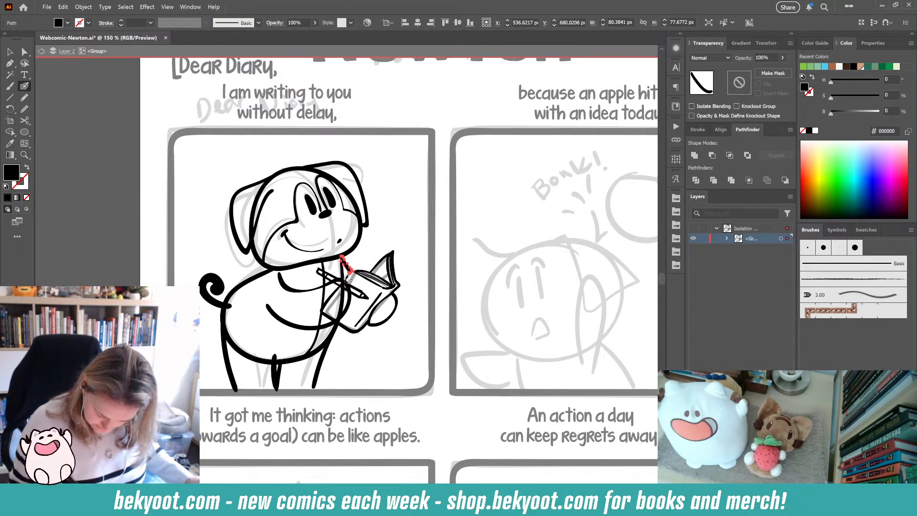
left_click(411, 341, "ctrl")
- Select the body group and ink a stroke along the inner edge of the arm, then deselect
left_click_drag(273, 347, 266, 304)
left_click(340, 254, "ctrl")
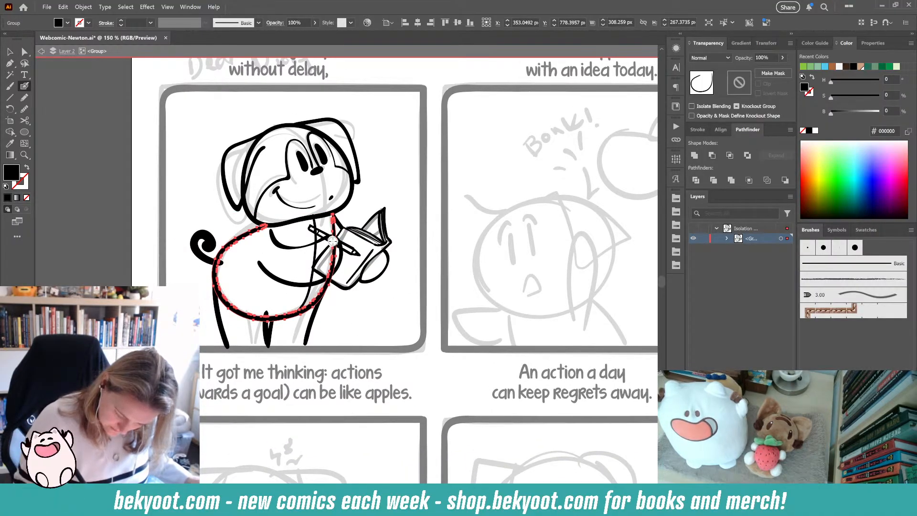
left_click_drag(333, 240, 326, 279)
left_click(333, 305, "ctrl")
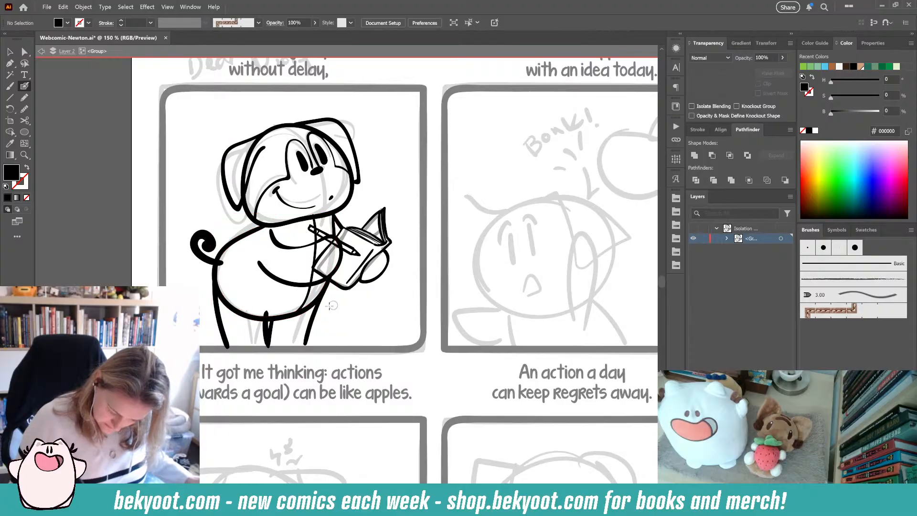
- Select the body outline and simplify its path to 20%
left_click(304, 312, "ctrl")
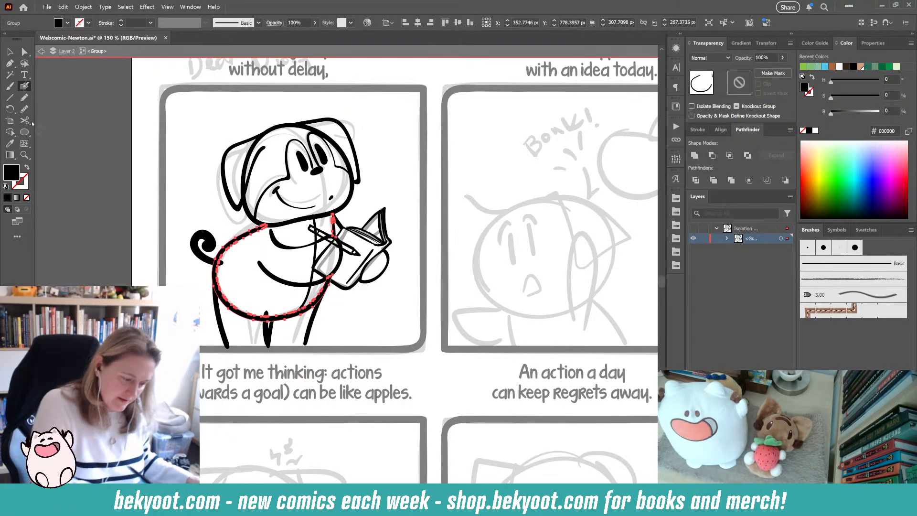
left_click(23, 110)
left_click(137, 111)
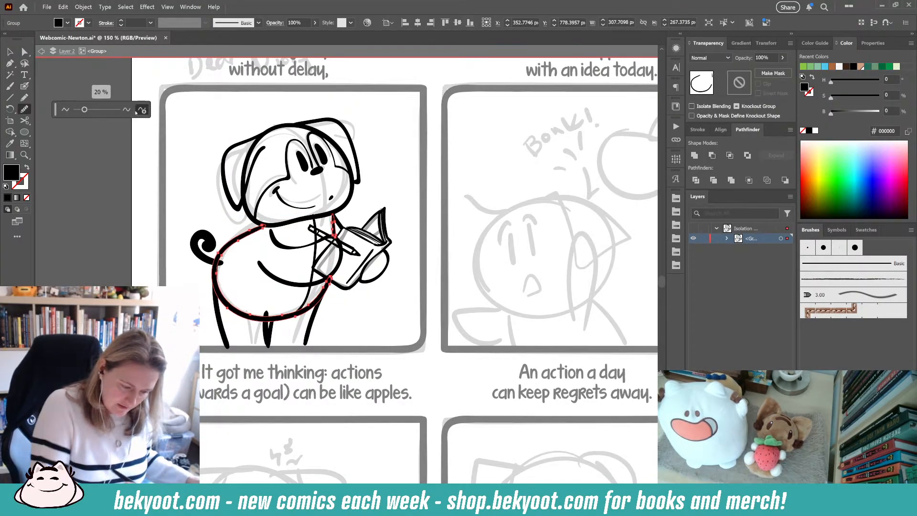
left_click(371, 317, "ctrl")
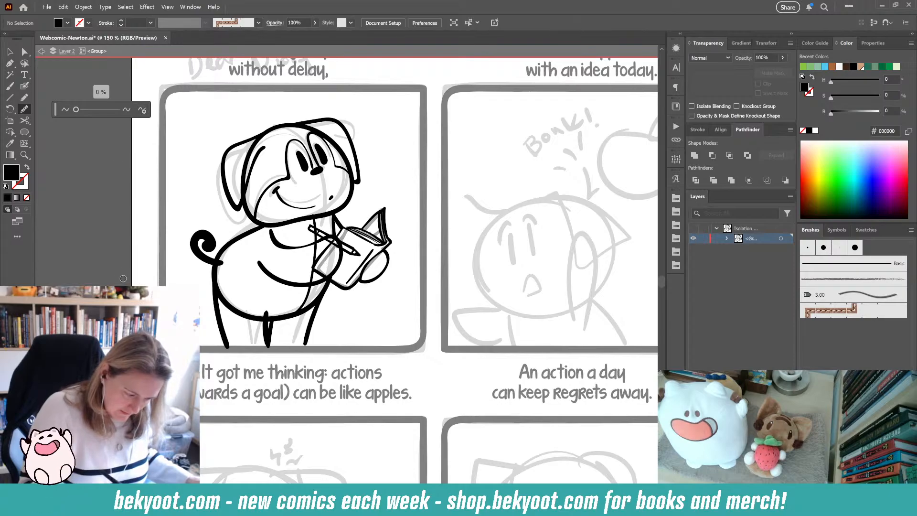
- Select the head outline and redraw a stroke along its upper left edge
left_click(314, 256, "ctrl")
left_click(248, 204, "ctrl")
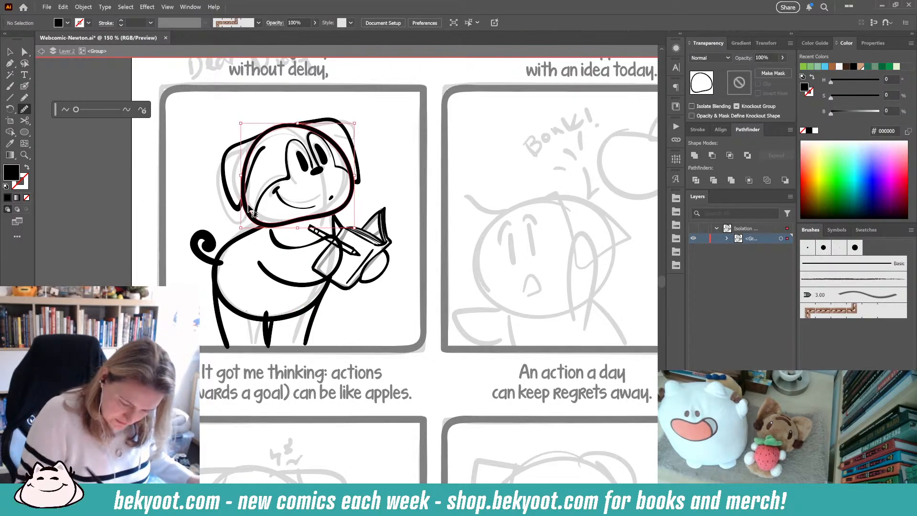
mouse_move(260, 146)
left_mouse_down()
mouse_move(250, 147)
mouse_move(238, 198)
left_mouse_up()
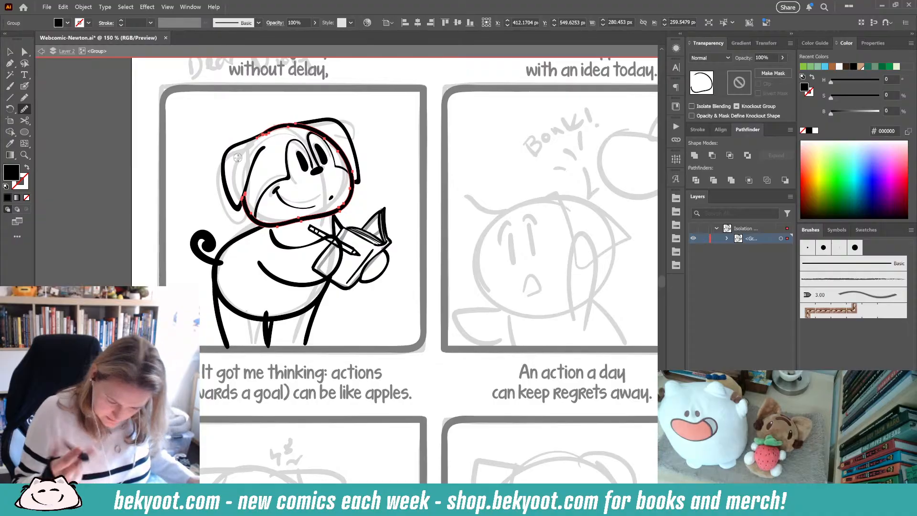
left_click(386, 176, "ctrl")
left_click_drag(394, 198, 387, 176)
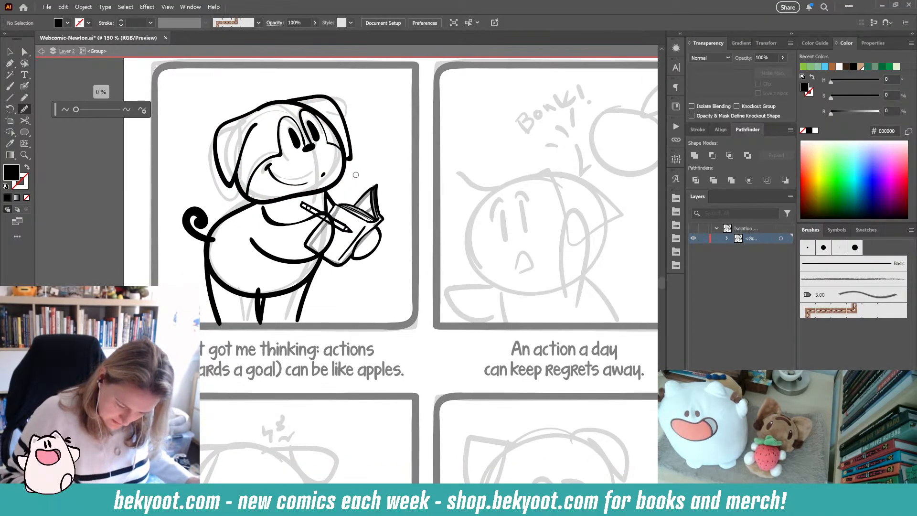
- Touch up the notebook's corner, then select the pencil and redraw a stroke along it
left_click(310, 254, "ctrl")
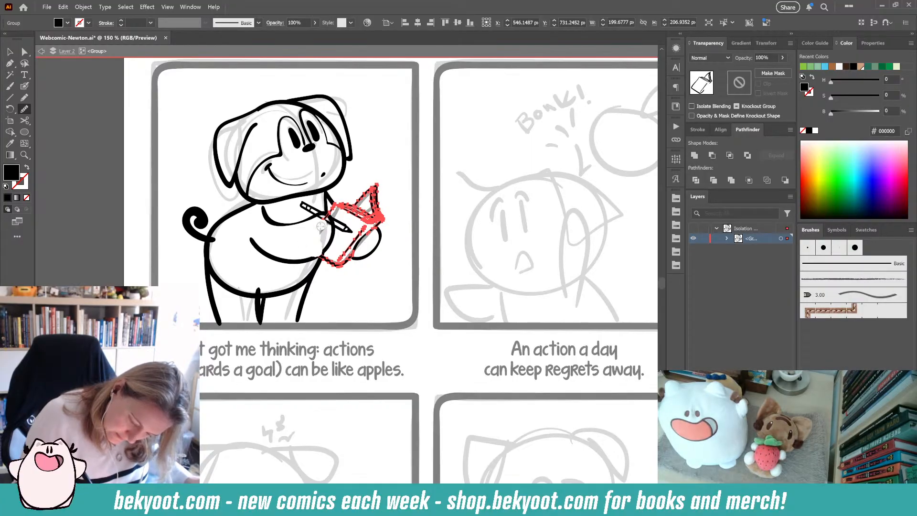
left_click_drag(325, 218, 328, 214)
left_click(392, 170, "ctrl")
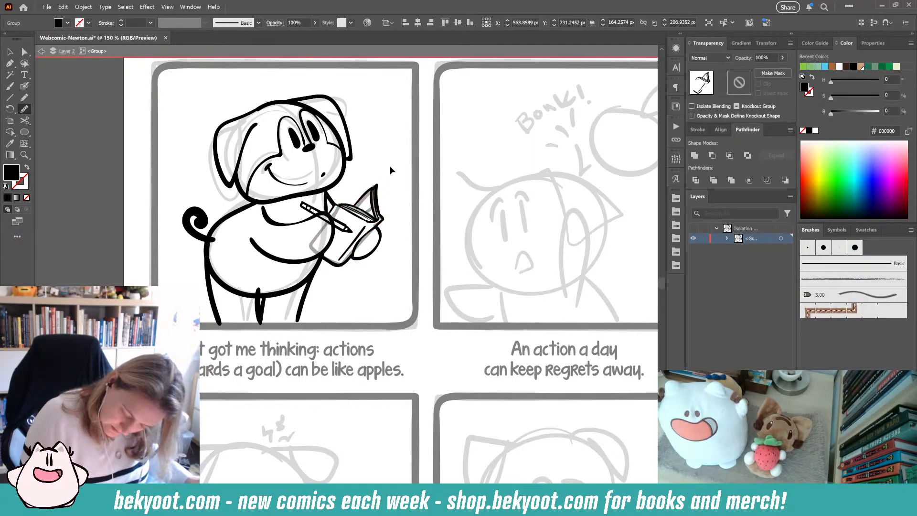
left_click(349, 226, "ctrl")
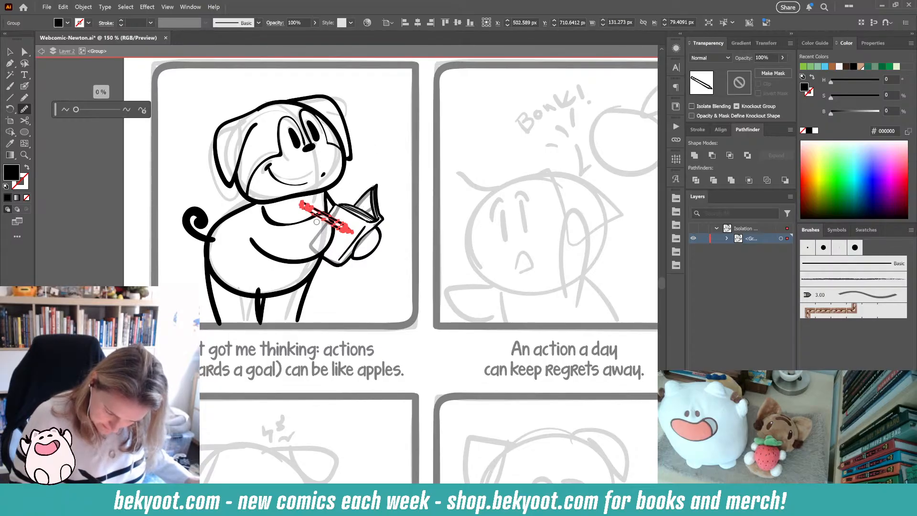
left_click_drag(317, 222, 343, 237)
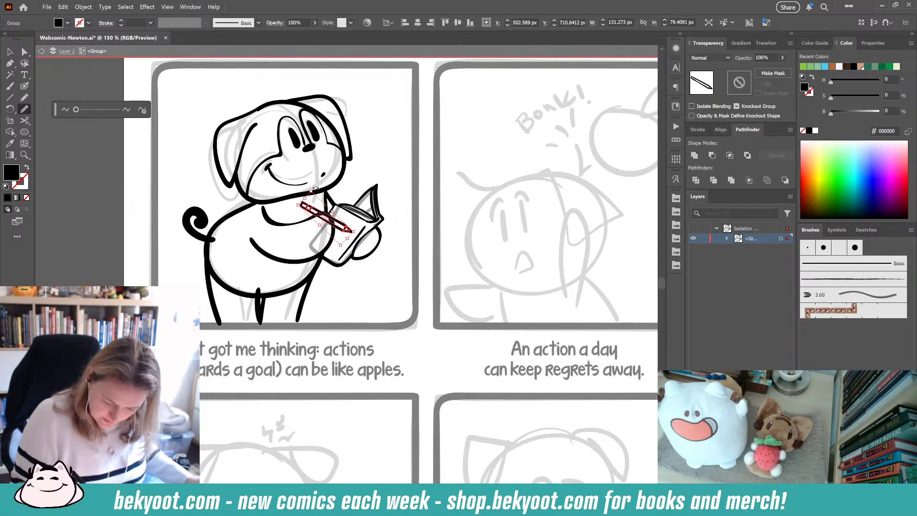
- Try rotating the pencil upright toward the mouth, then return it to its diagonal position
left_click_drag(316, 188, 341, 201)
left_click_drag(327, 234, 314, 213)
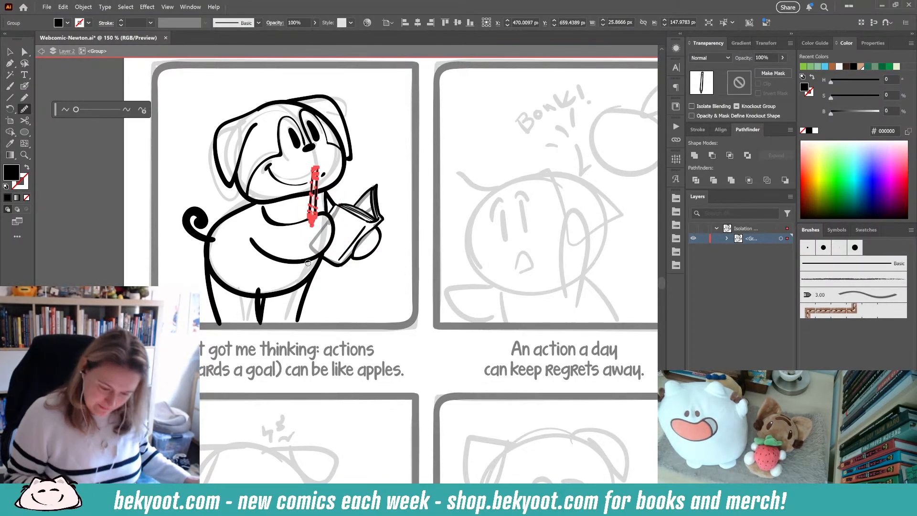
left_click_drag(314, 205, 318, 211)
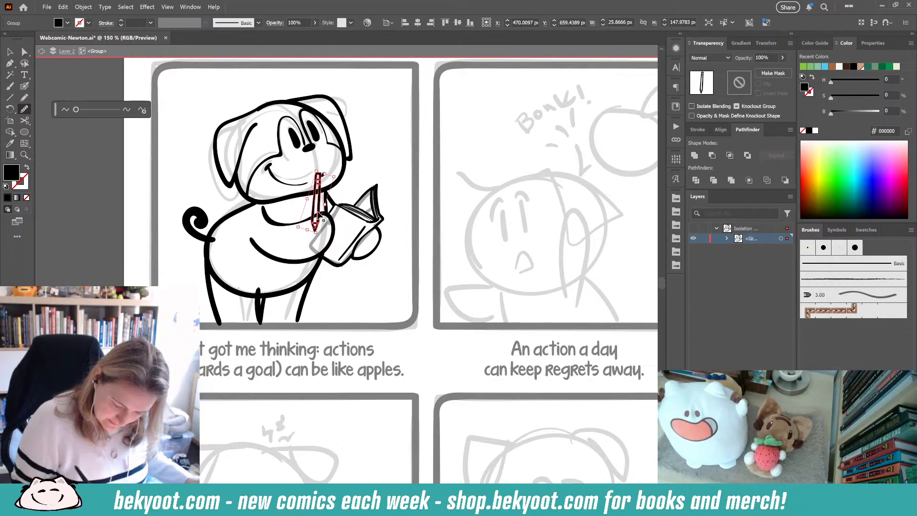
left_click_drag(339, 175, 333, 171)
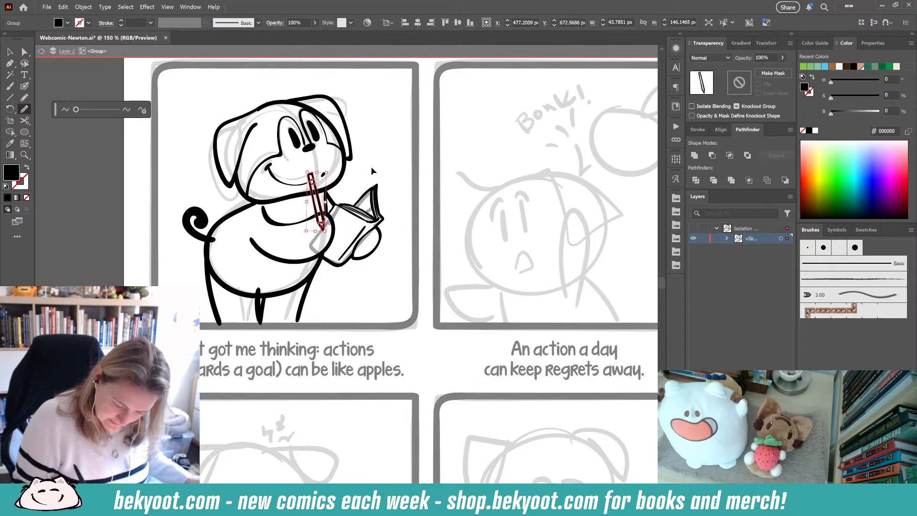
left_click(371, 167)
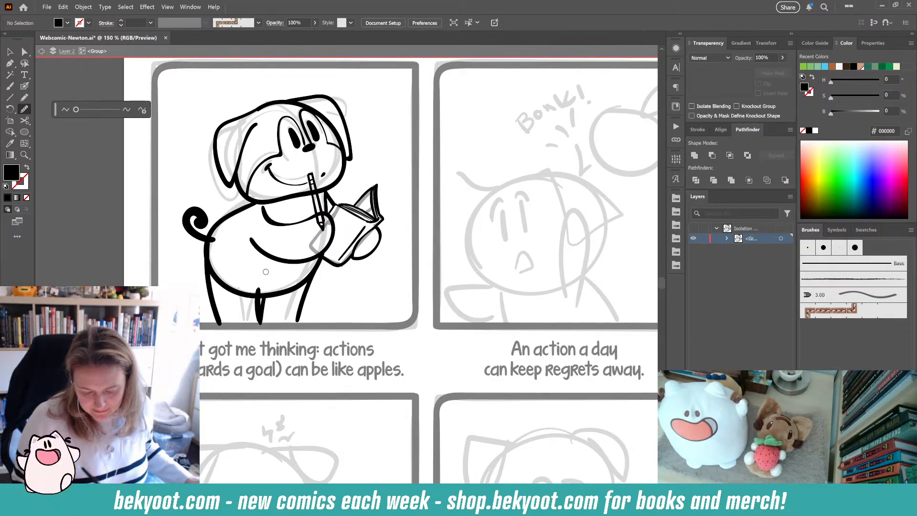
left_click(321, 206)
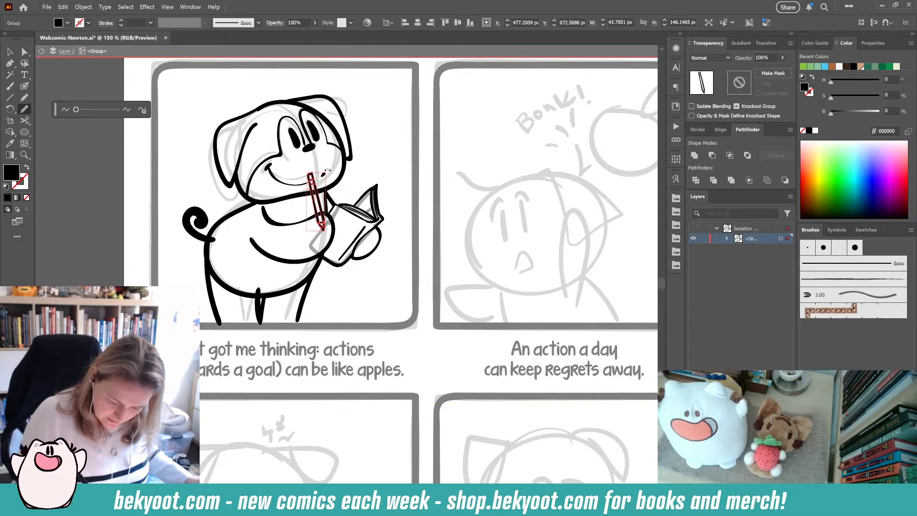
mouse_move(333, 232)
left_mouse_down()
mouse_move(340, 220)
mouse_move(322, 207)
mouse_move(352, 217)
mouse_move(353, 232)
left_mouse_up()
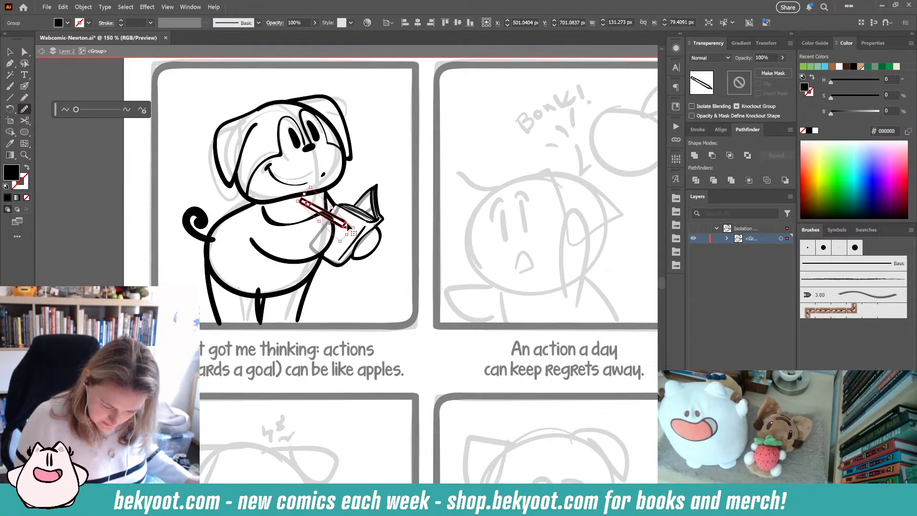
left_click(377, 173, "ctrl")
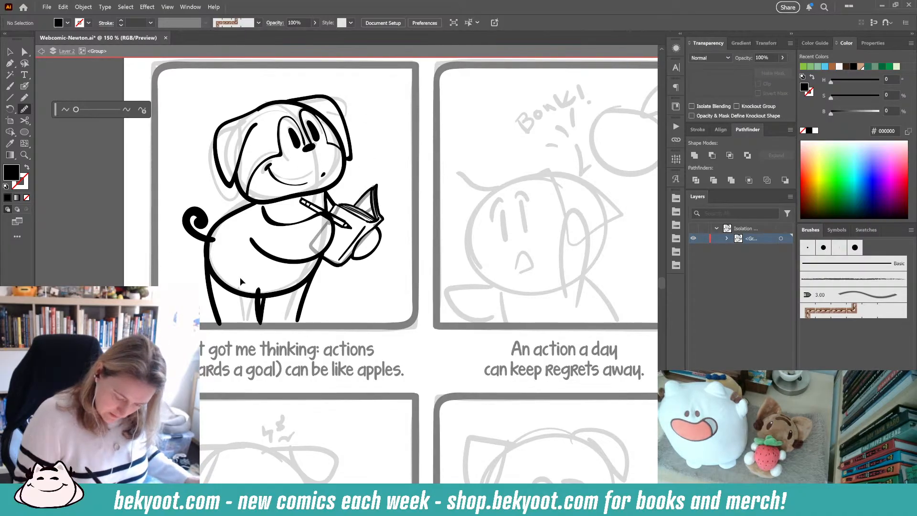
- Ink a stroke along the lower left edge of the belly, then deselect
left_click(240, 277, "ctrl")
mouse_move(256, 291)
left_mouse_down()
mouse_move(252, 301)
mouse_move(233, 301)
mouse_move(213, 282)
left_mouse_up()
left_click(343, 300, "ctrl")
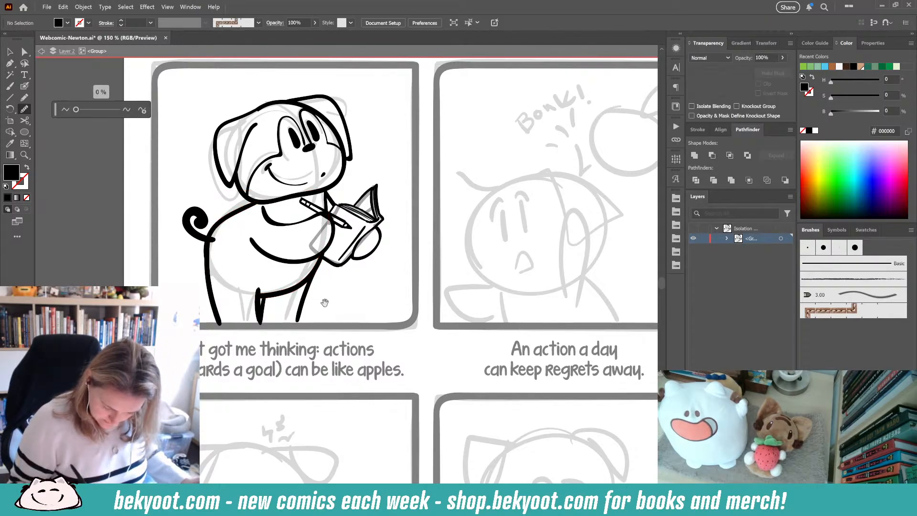
scroll(308, 286, "down", 1)
left_click(215, 225, "ctrl")
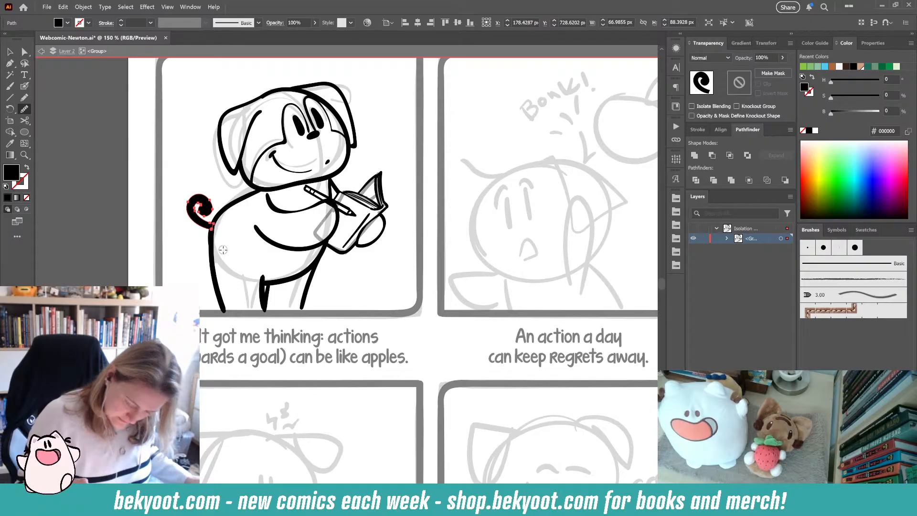
left_click(338, 281, "ctrl")
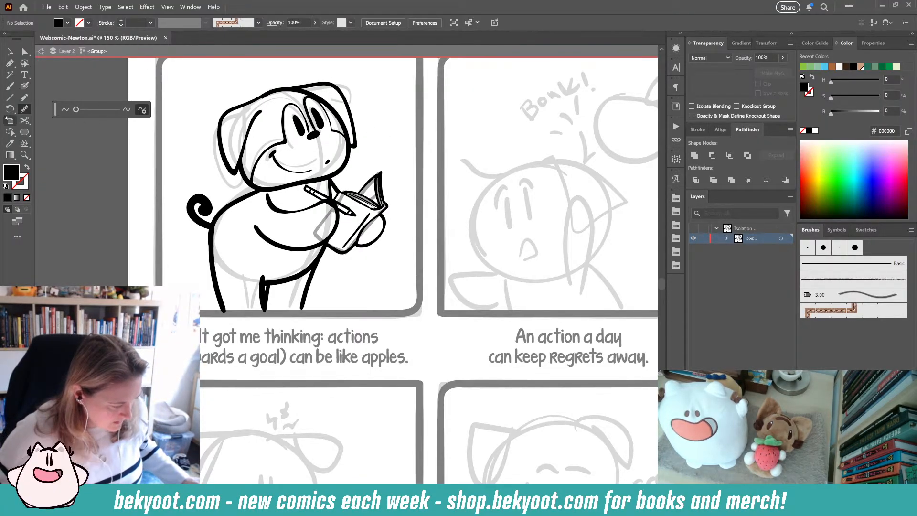
left_click(11, 51)
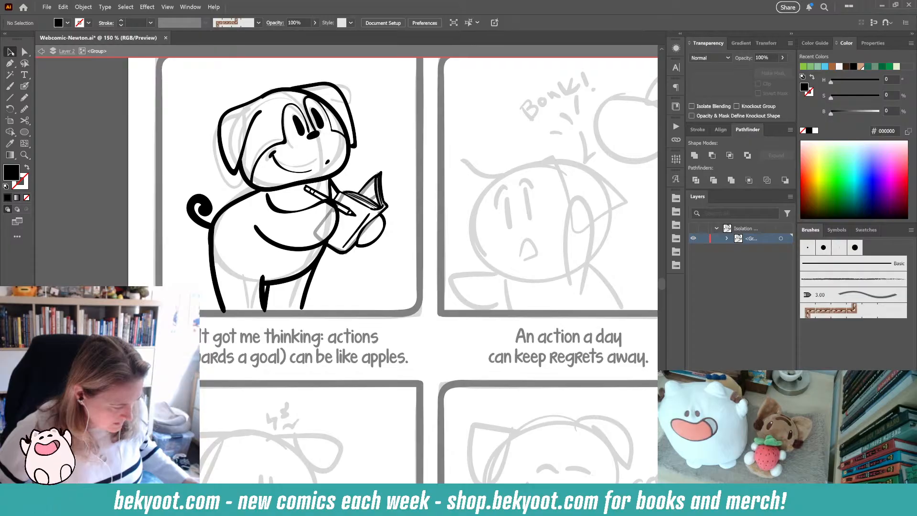
left_click(24, 52)
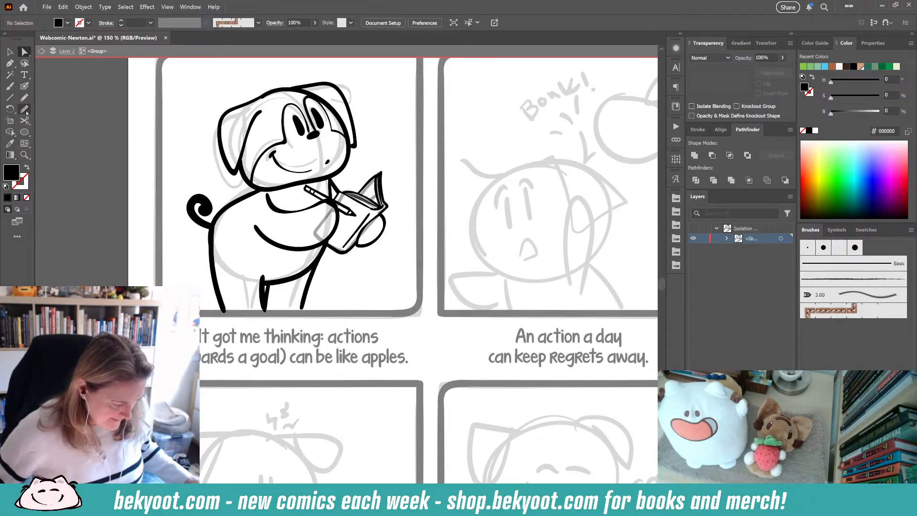
left_click(17, 236)
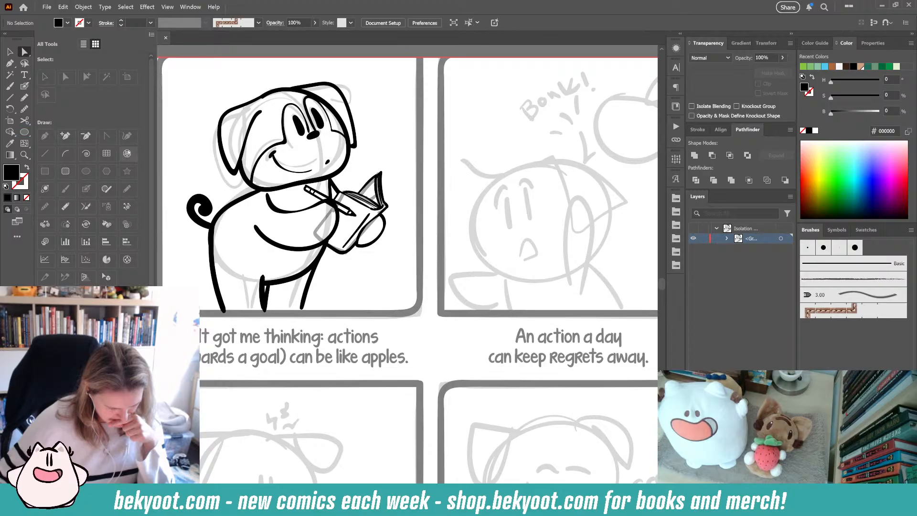
left_click(17, 236)
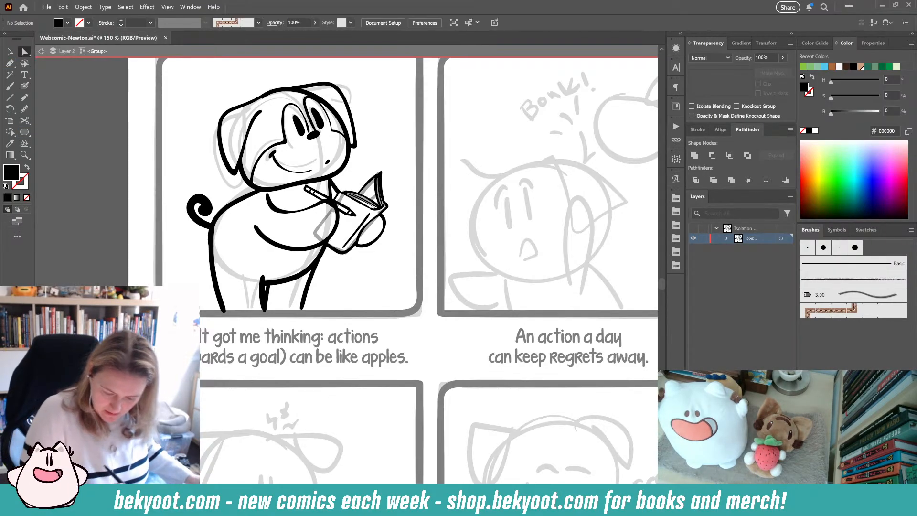
- Select an anchor point on the tail path and simplify it to 20%
left_click_drag(305, 299, 271, 381)
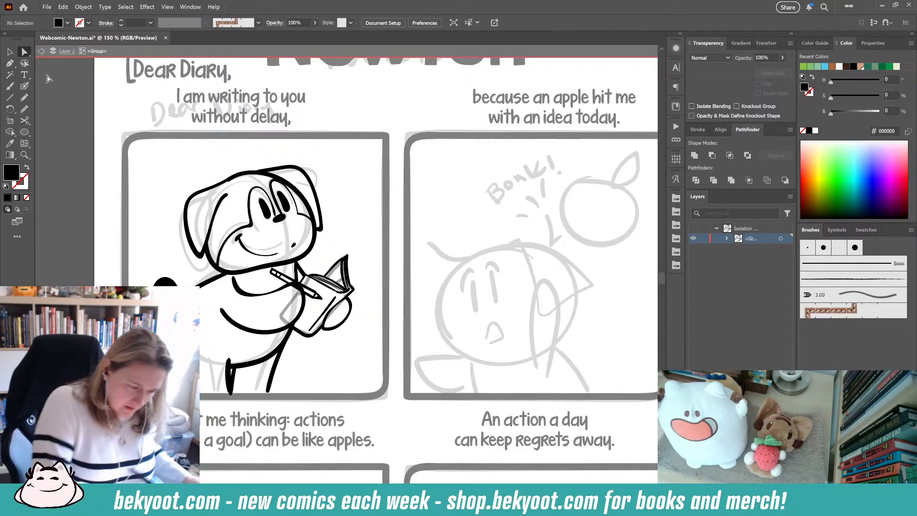
left_click(24, 86)
left_click_drag(317, 335, 328, 278)
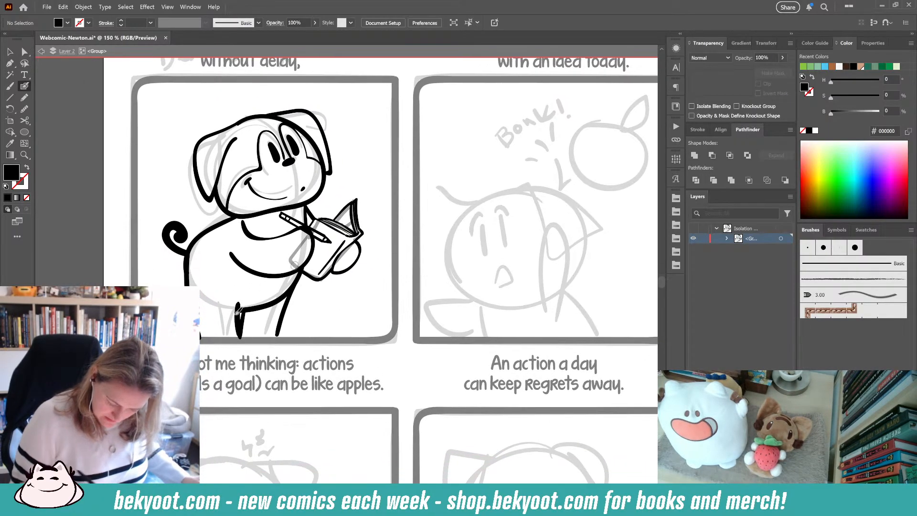
left_click_drag(370, 195, 371, 239)
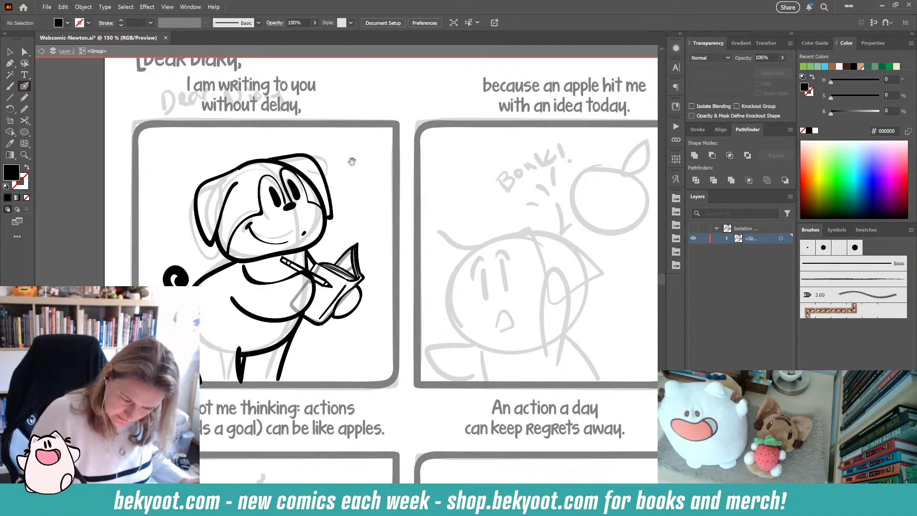
left_click_drag(357, 173, 359, 214)
left_click_drag(356, 266, 346, 213)
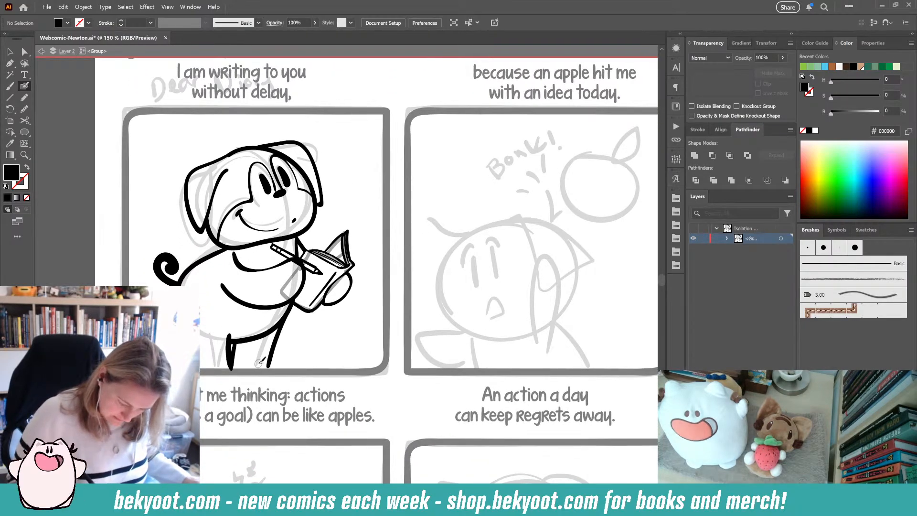
left_click(194, 273, "ctrl")
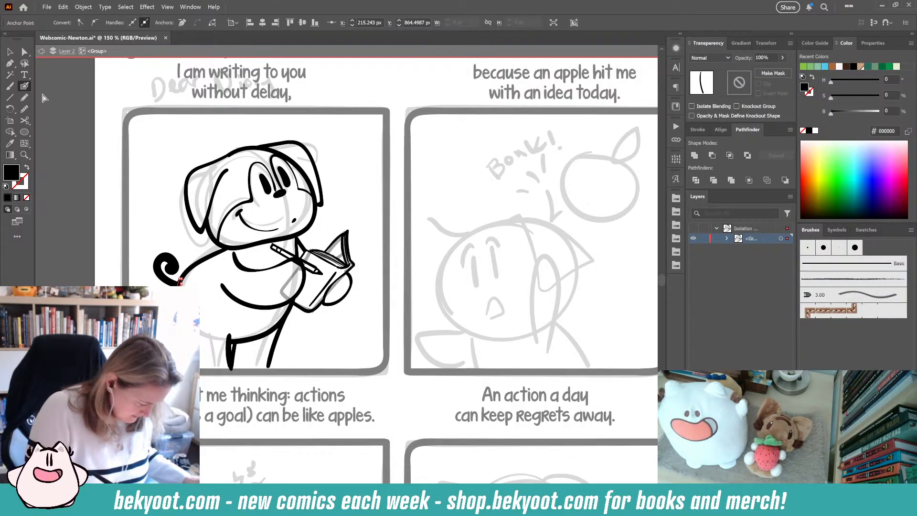
key("ctrl+alt+s")
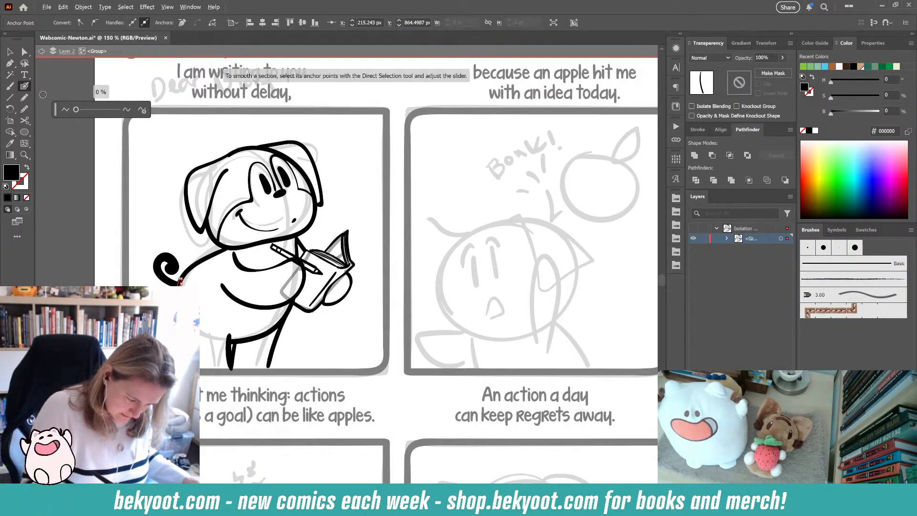
left_click(142, 110)
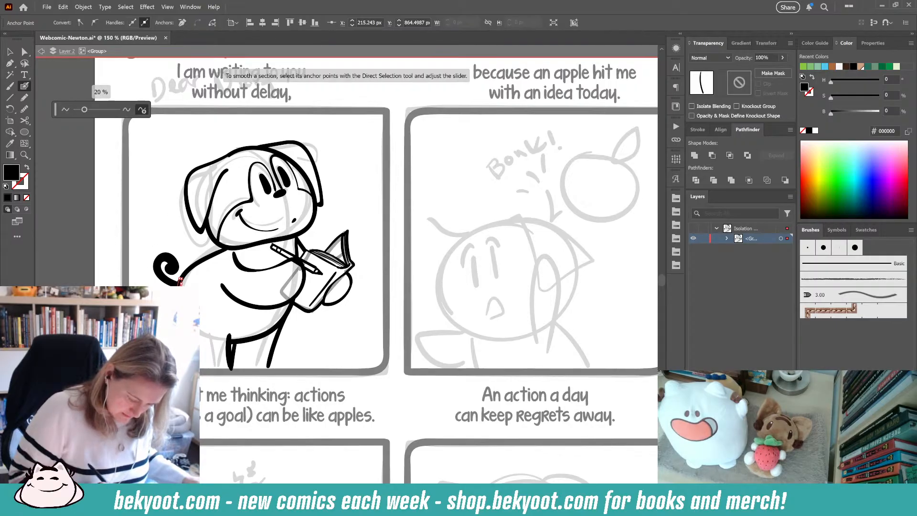
left_click(142, 110)
left_click(138, 257)
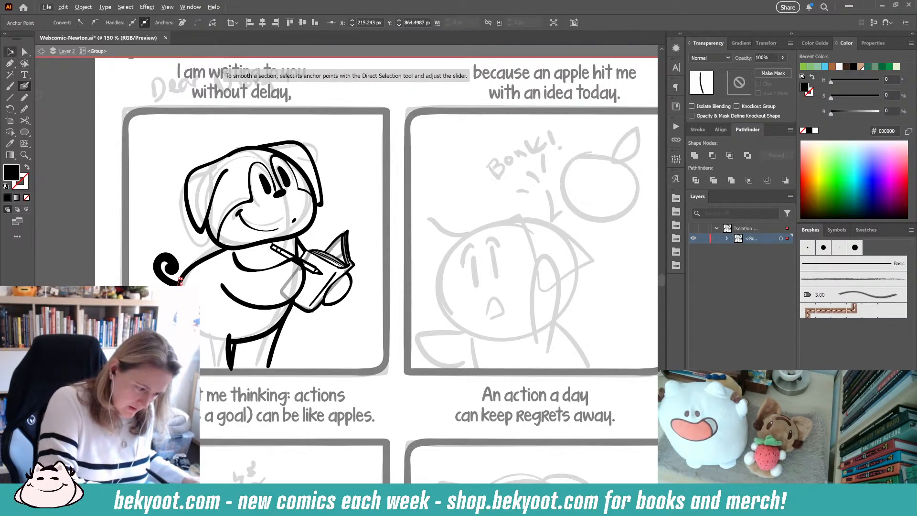
left_click(158, 214, "ctrl")
left_click(174, 298, "ctrl")
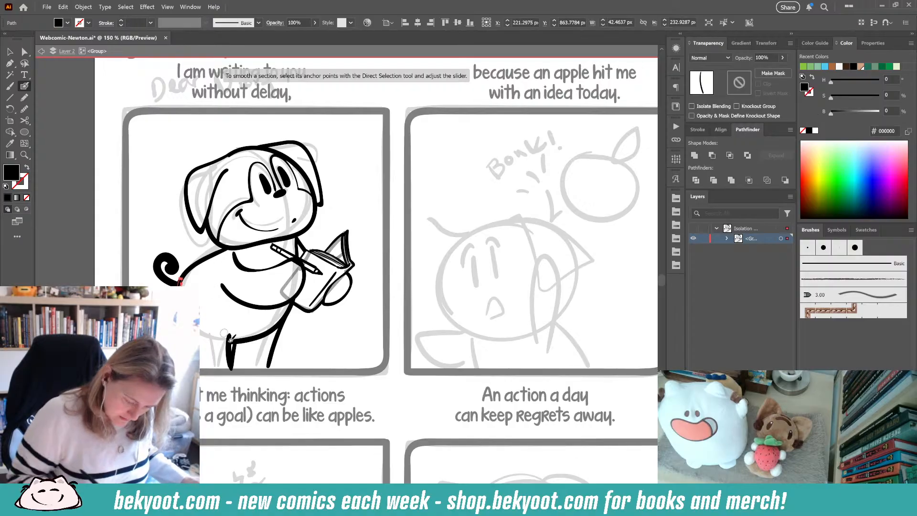
left_click(356, 187, "ctrl")
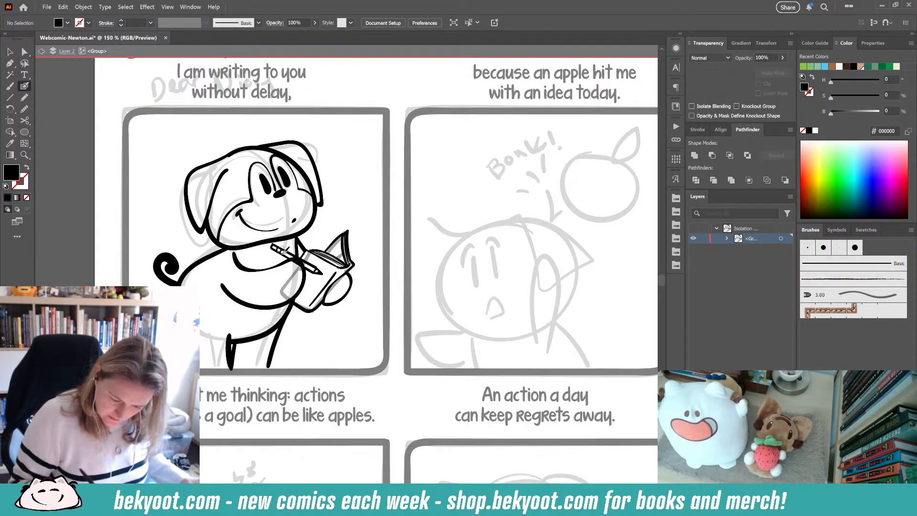
mouse_move(351, 216)
left_mouse_down()
mouse_move(336, 199)
mouse_move(355, 199)
left_mouse_up()
key("ctrl+z")
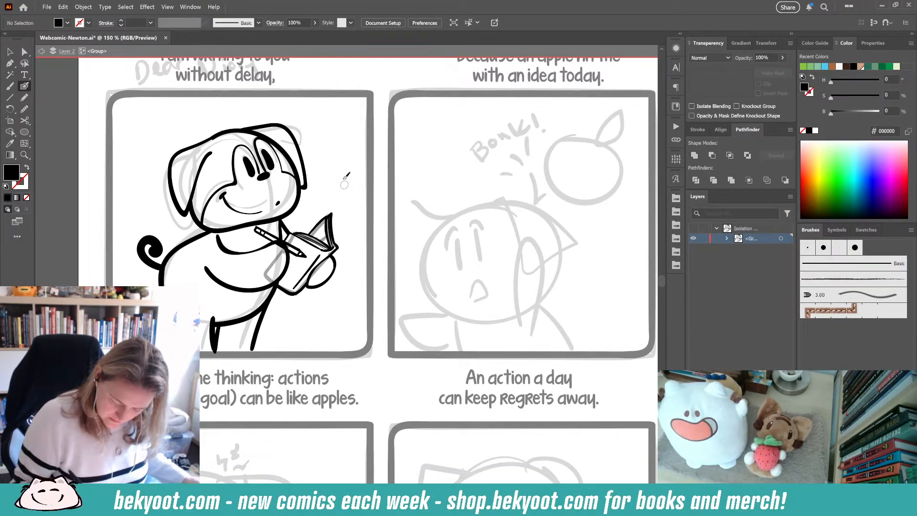
- Erase part of the leg strokes below the notebook with the Eraser tool
scroll(324, 282, "down", 1)
left_click(274, 254, "ctrl")
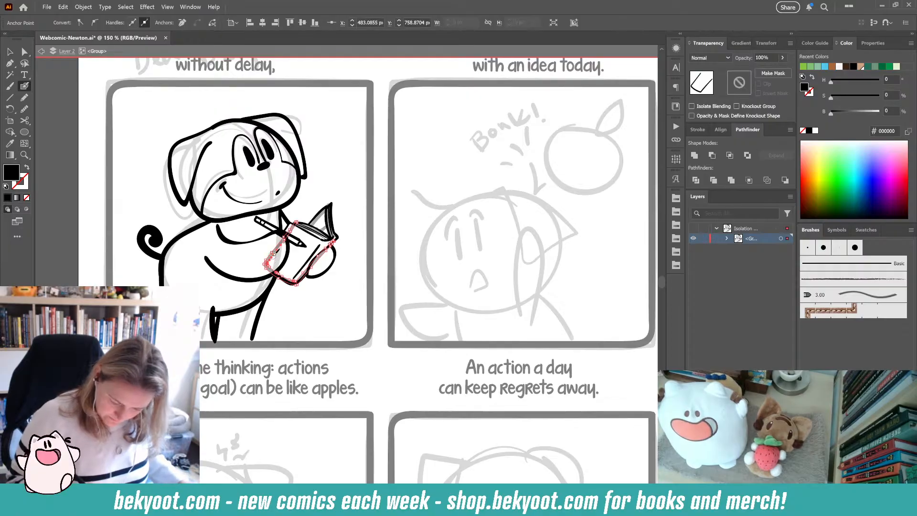
left_click(12, 49)
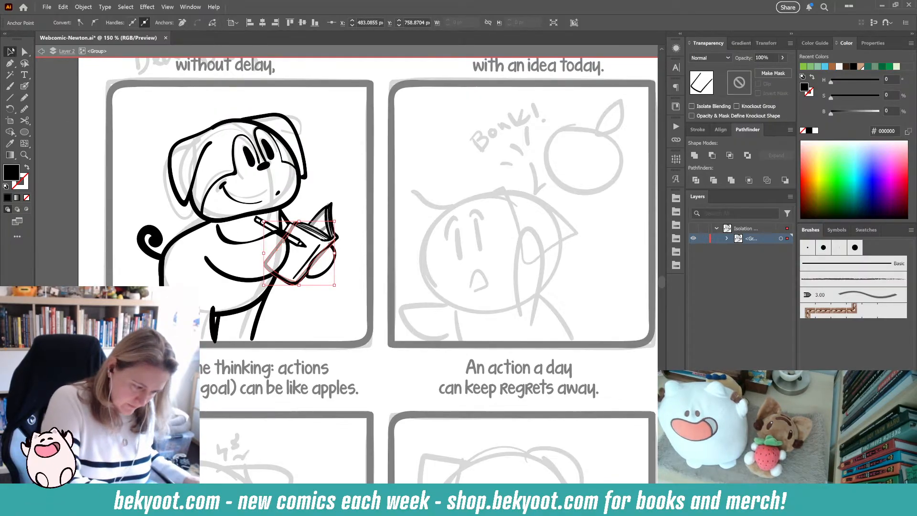
left_click(349, 316)
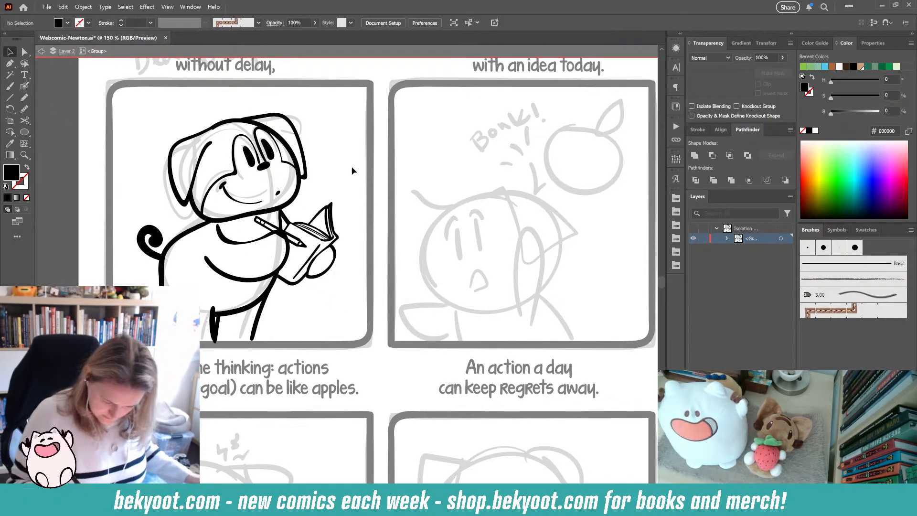
left_click(274, 285)
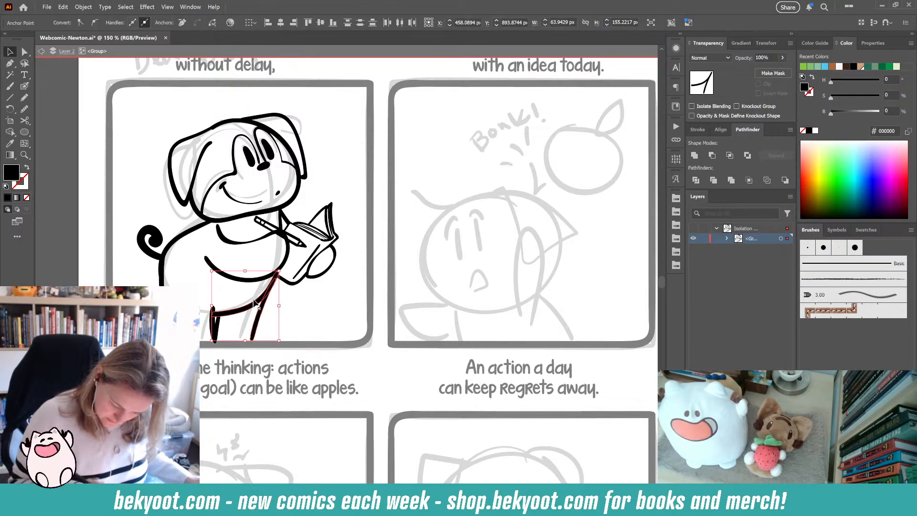
key("shift+e")
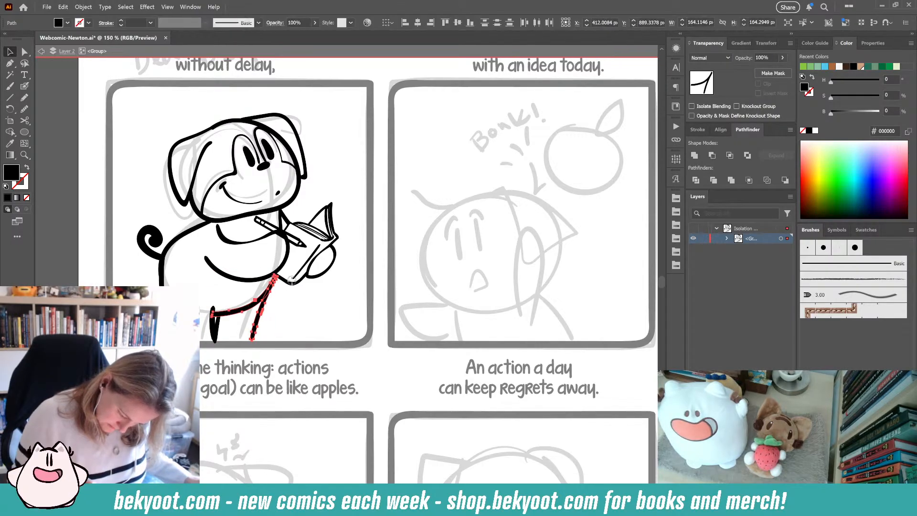
left_click(285, 308)
left_click_drag(296, 321, 309, 350)
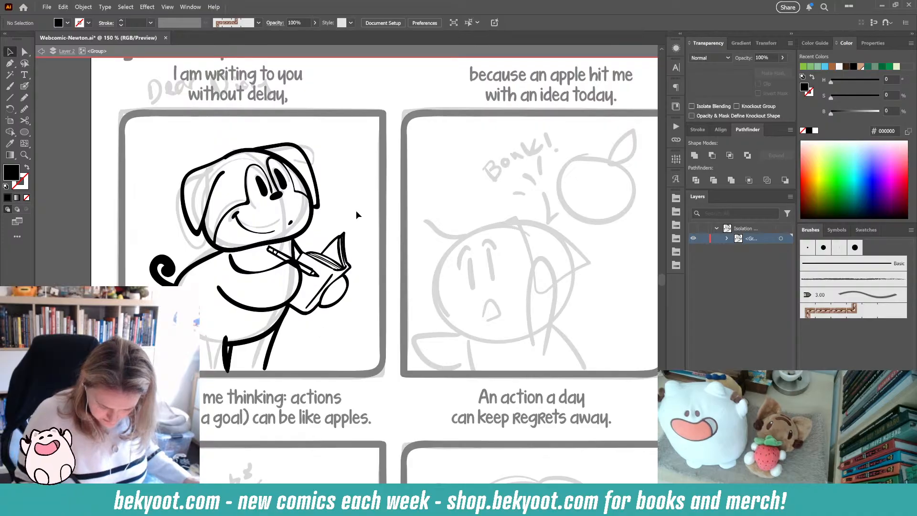
- Try moving the pencil leftward across the notebook, then undo the move
left_click(312, 274)
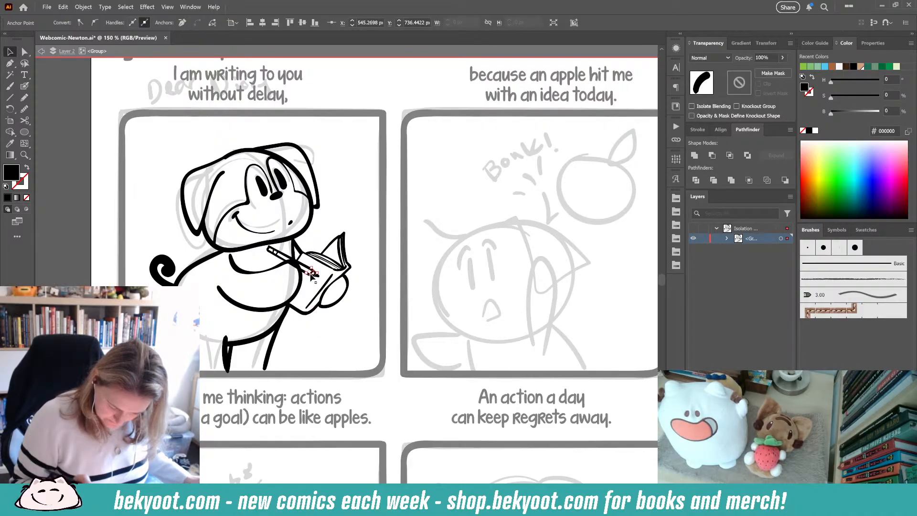
left_click(348, 340)
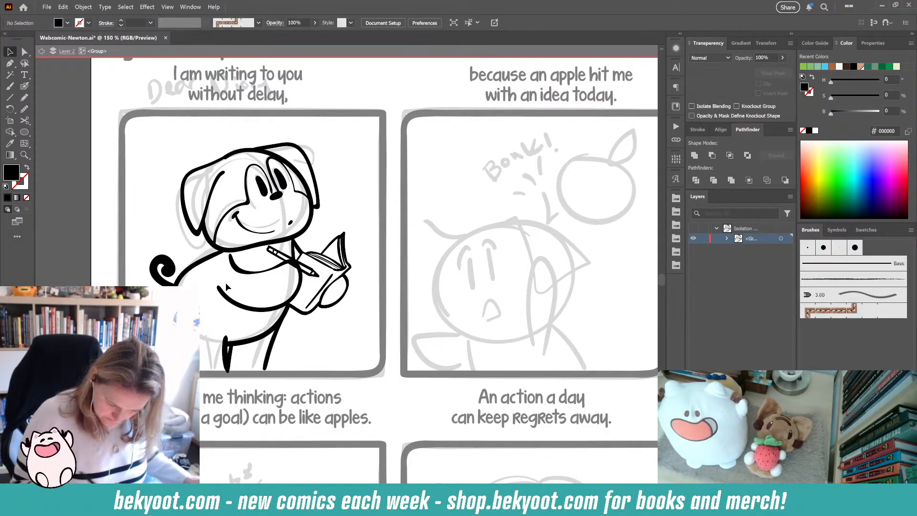
left_click(313, 275)
right_click(323, 277)
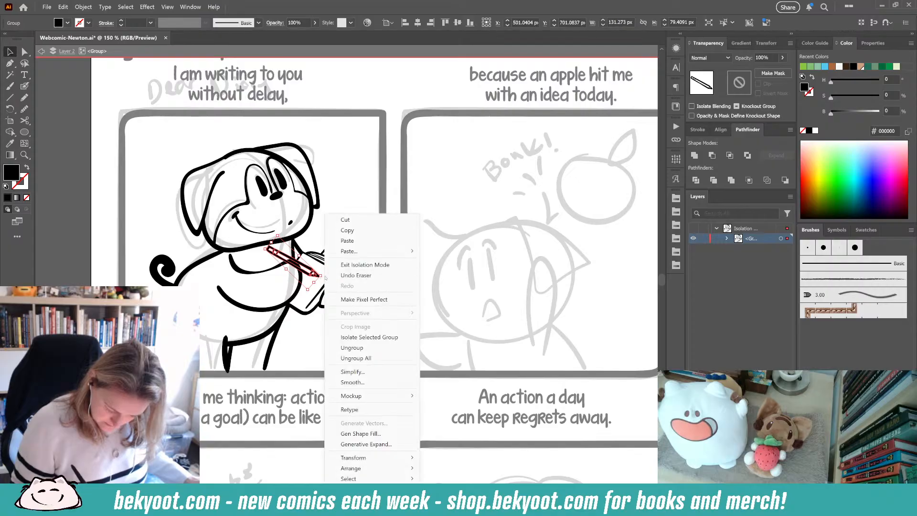
left_click(356, 180)
left_click(317, 275, "ctrl")
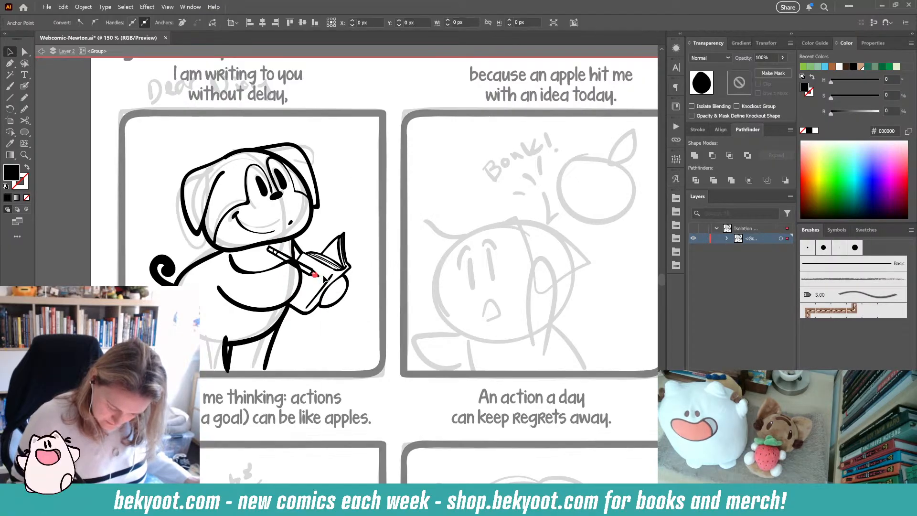
left_click(312, 271)
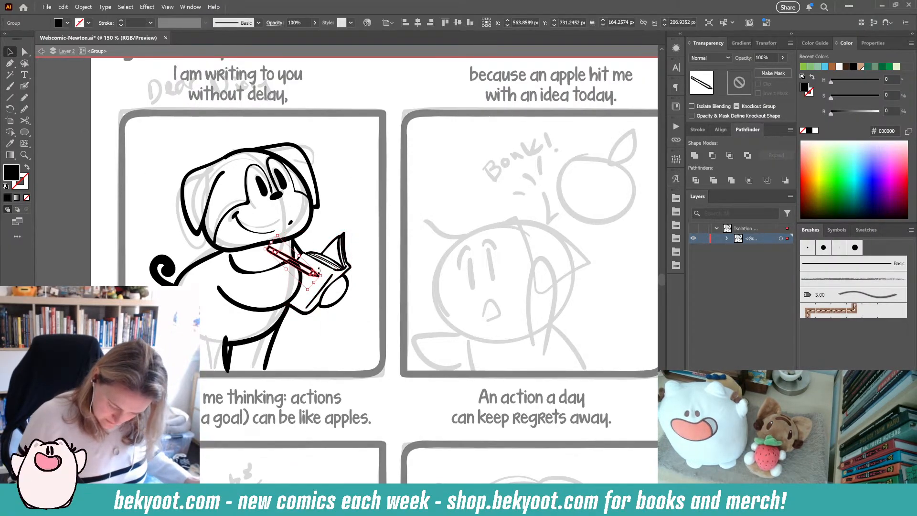
mouse_move(326, 270)
left_mouse_down()
mouse_move(319, 242)
mouse_move(288, 264)
left_mouse_up()
key("ctrl+z")
key("ctrl+z")
left_click(346, 228)
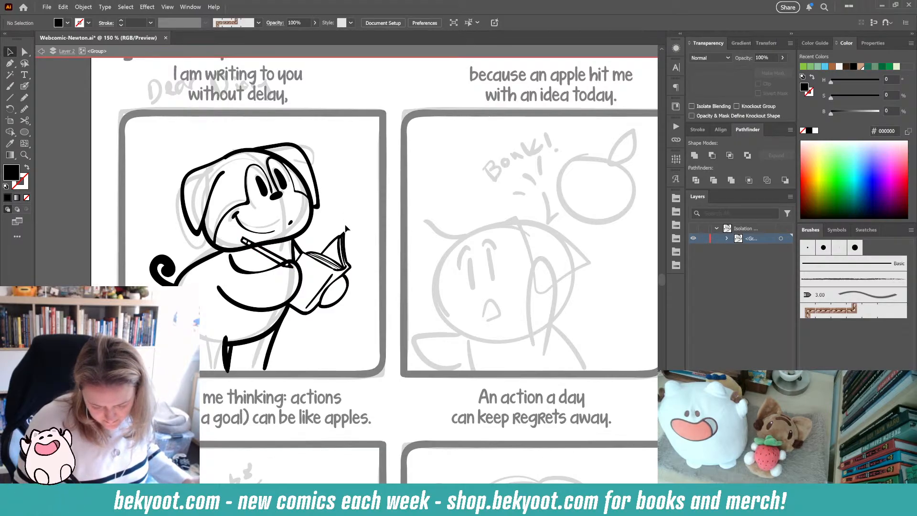
key("ctrl+z")
key("ctrl+z")
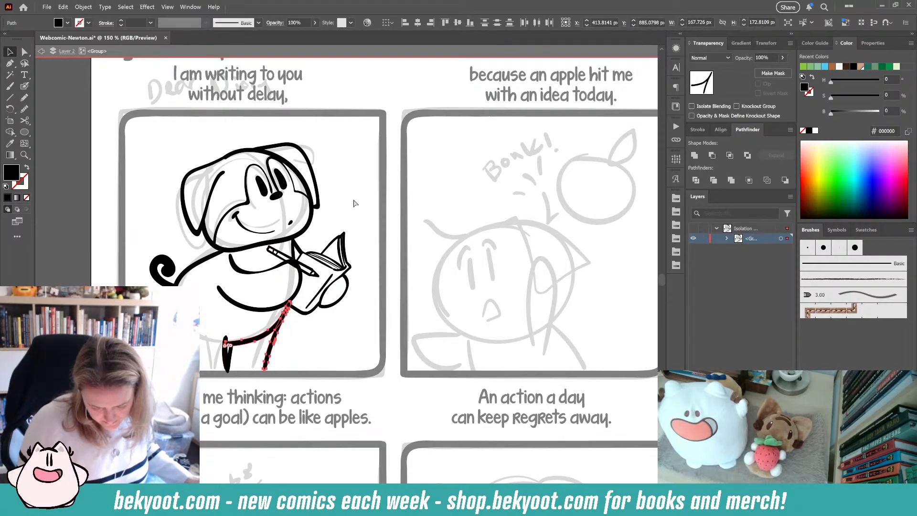
left_click(354, 205)
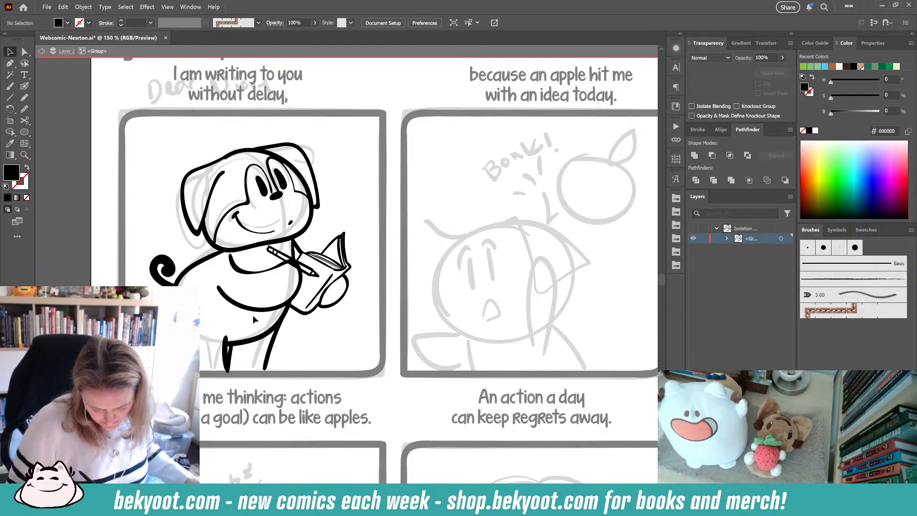
- Try rotating the pencil with the Rotate tool
left_click(312, 273)
key("r")
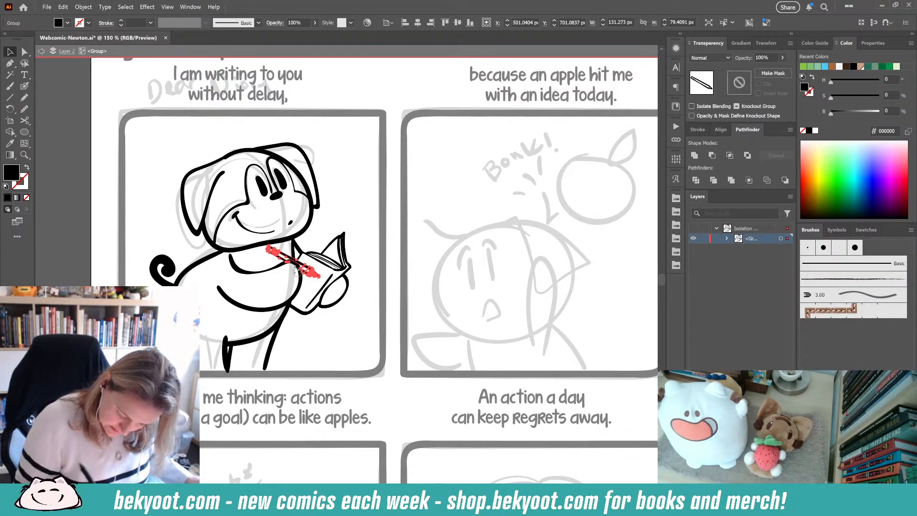
left_click(348, 207)
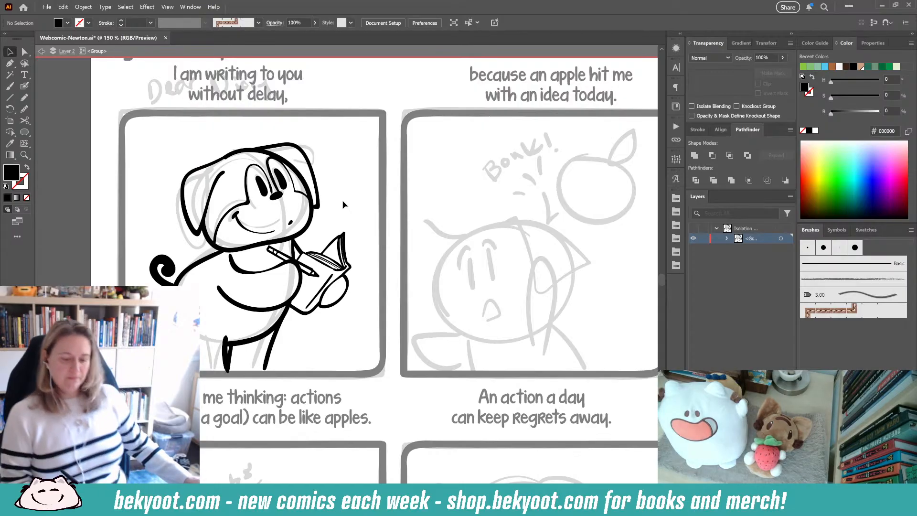
left_click_drag(345, 306, 296, 285)
- Draw a small heart beside Newton's head with the Blob Brush and smooth it
left_click(25, 86)
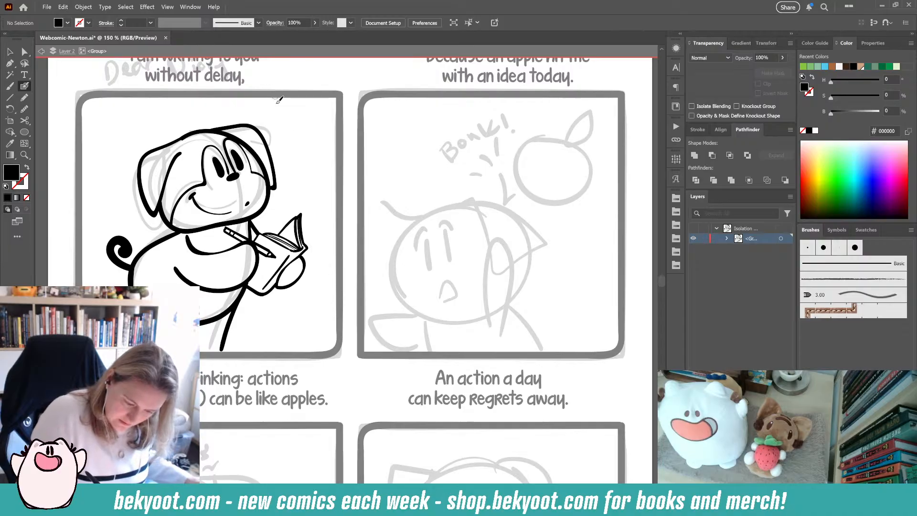
left_click_drag(279, 131, 283, 133)
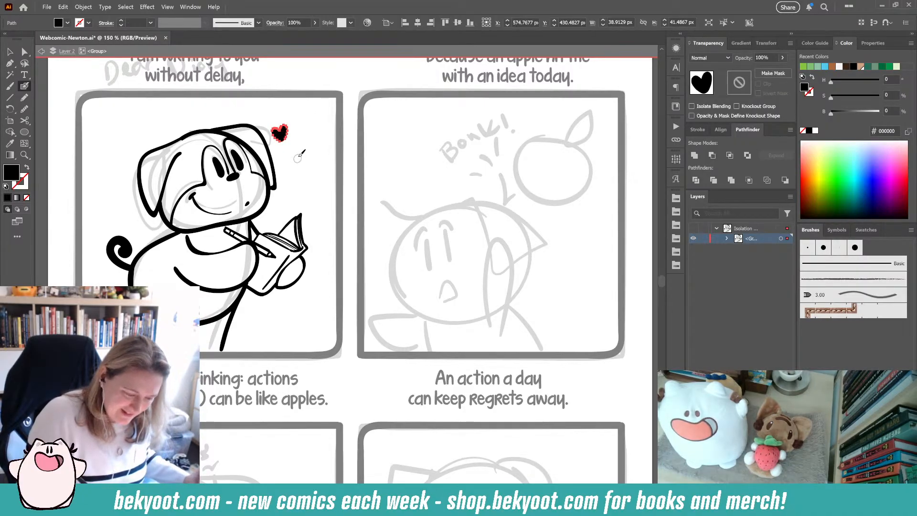
key("alt")
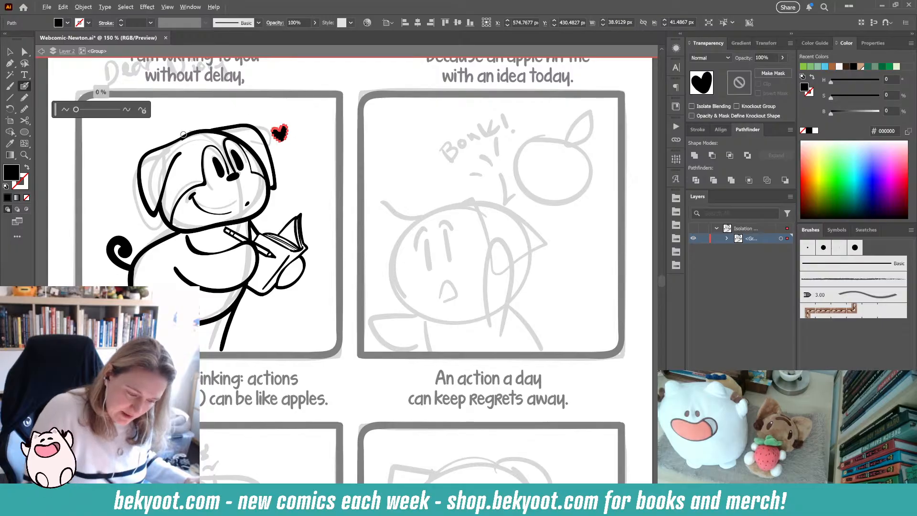
left_click(143, 110)
left_click(261, 235)
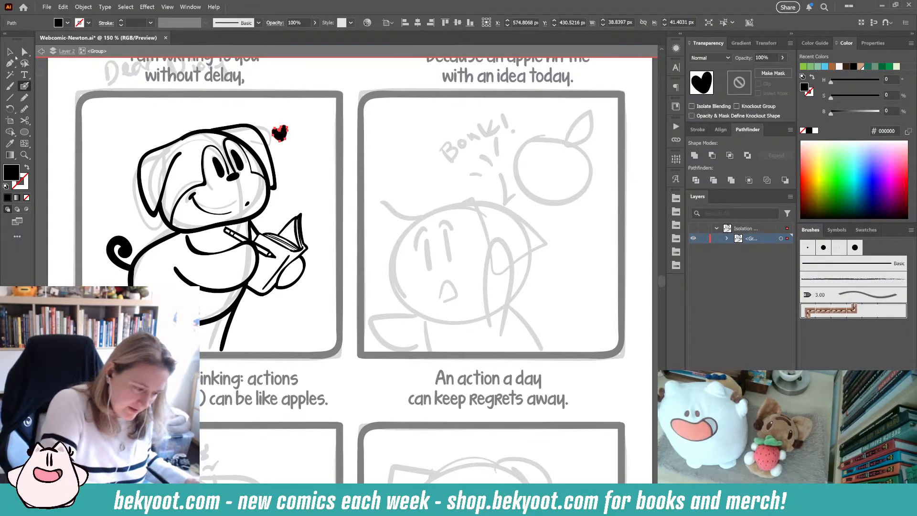
- Exit isolation mode on the first panel's group
left_click(11, 53)
left_click(321, 150)
left_click_drag(324, 227, 318, 199)
mouse_move(402, 326)
left_mouse_down()
mouse_move(410, 326)
mouse_move(390, 340)
left_mouse_up()
double_click(350, 99)
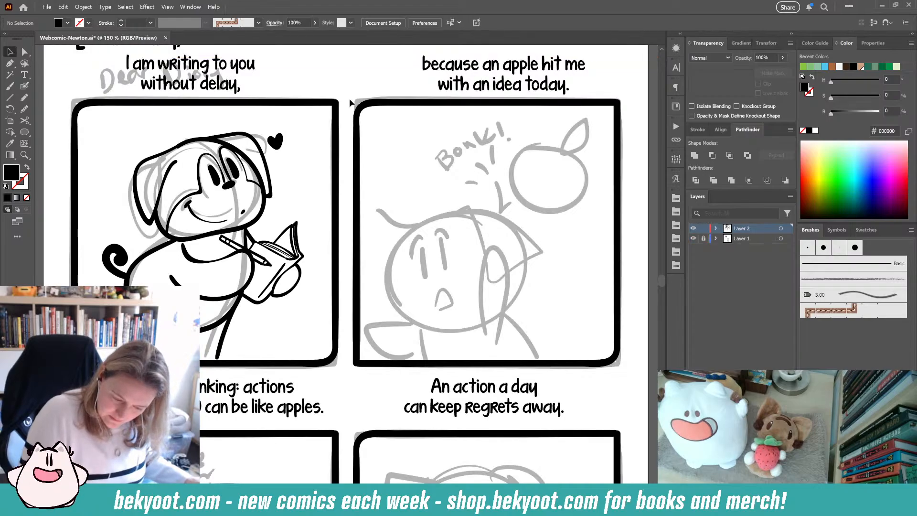
- Ink the head outline and a crossing stroke in the second panel with the Blob Brush
left_click_drag(461, 253, 393, 209)
left_click(25, 86)
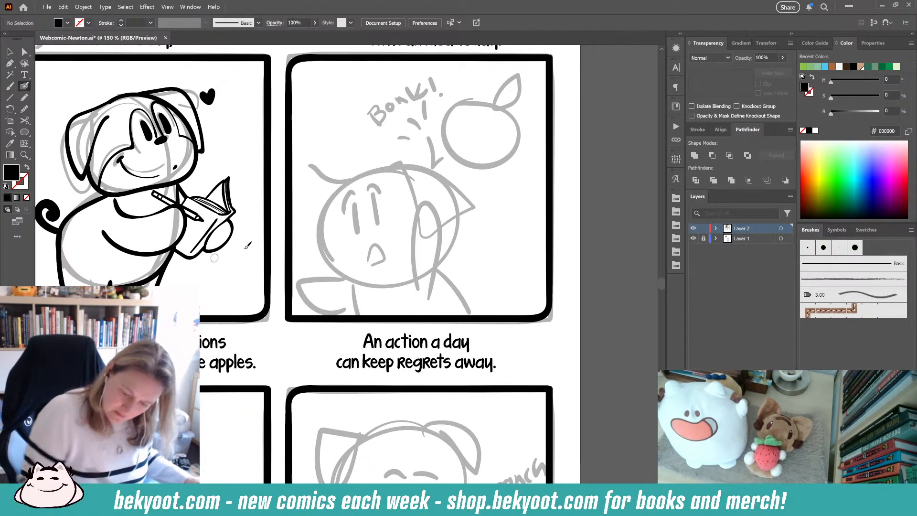
mouse_move(406, 171)
left_mouse_down()
mouse_move(358, 177)
mouse_move(328, 215)
mouse_move(331, 258)
left_mouse_up()
key("ctrl+z")
mouse_move(400, 172)
left_mouse_down()
mouse_move(382, 169)
mouse_move(340, 195)
mouse_move(324, 253)
mouse_move(350, 276)
mouse_move(394, 276)
mouse_move(432, 271)
mouse_move(453, 251)
mouse_move(441, 206)
mouse_move(407, 171)
mouse_move(327, 201)
mouse_move(316, 259)
mouse_move(356, 275)
mouse_move(428, 266)
mouse_move(446, 246)
mouse_move(445, 212)
mouse_move(397, 165)
mouse_move(381, 160)
mouse_move(369, 261)
mouse_move(390, 294)
left_mouse_up()
key("ctrl+z")
key("shift+x")
key("ctrl+z")
mouse_move(375, 155)
left_mouse_down()
mouse_move(376, 269)
mouse_move(389, 292)
left_mouse_up()
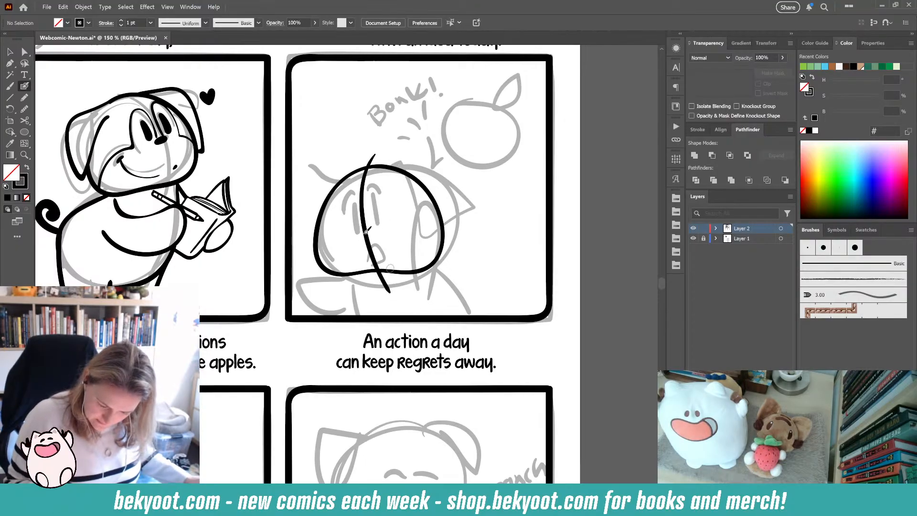
- Ink the two eyes on the second panel's face and smooth the left eye slightly
mouse_move(354, 199)
left_mouse_down()
mouse_move(356, 227)
mouse_move(371, 203)
mouse_move(373, 221)
left_mouse_up()
key("ctrl+z")
left_click(356, 211, "ctrl")
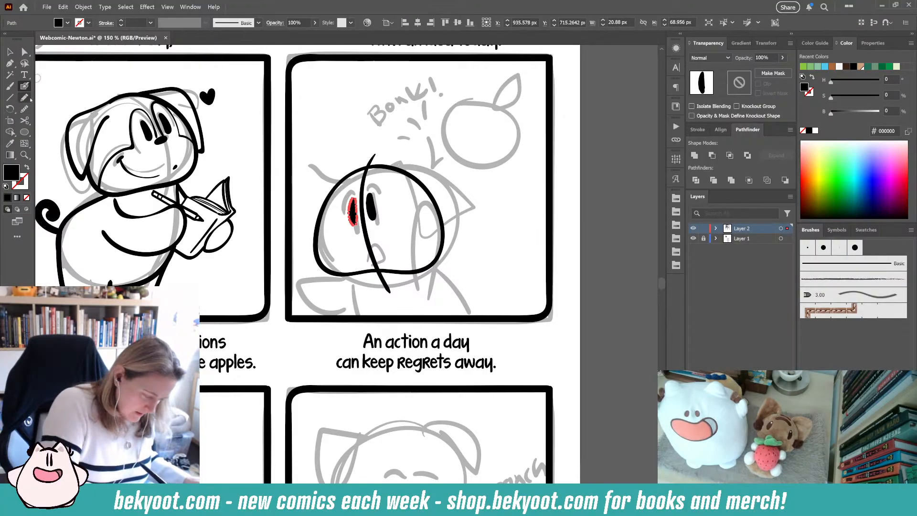
key("ctrl+alt+s")
left_click(143, 110)
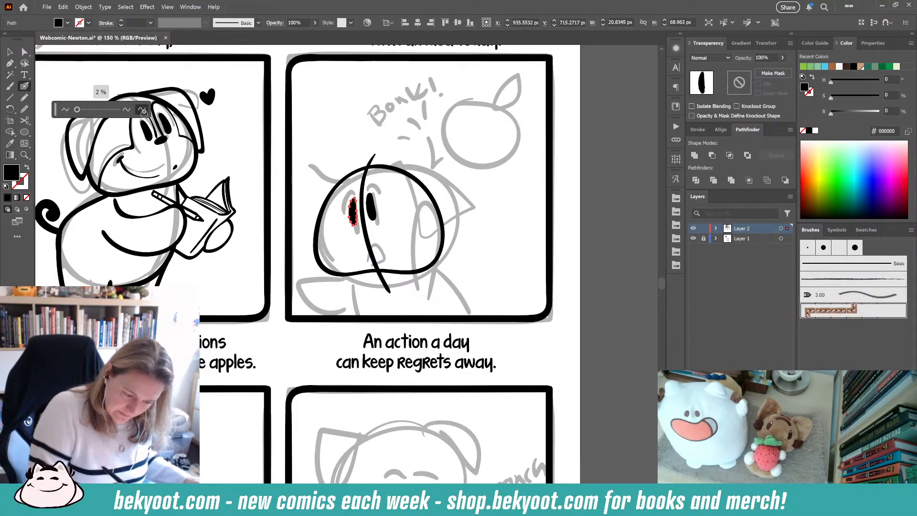
key("Escape")
- Refine the left eye's edge with the Smooth tool, then deselect
left_click(371, 209, "ctrl")
key("ctrl+alt+s")
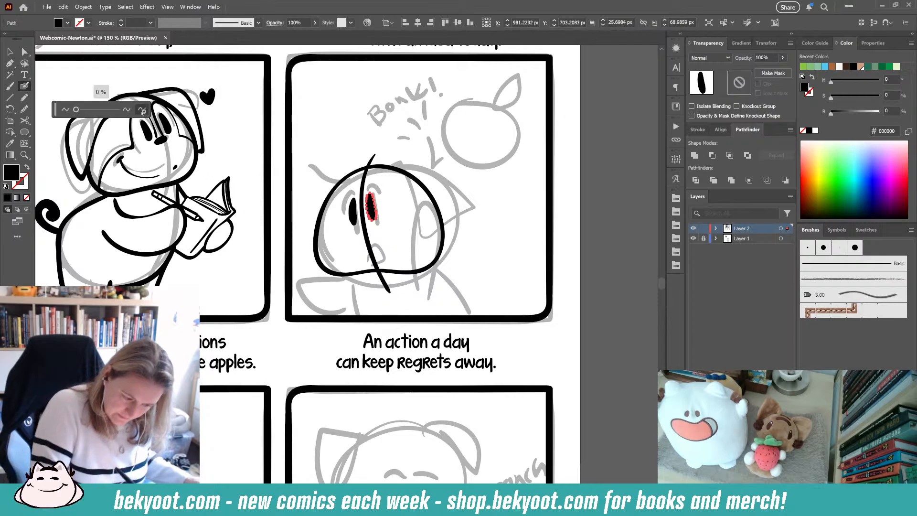
key("Escape")
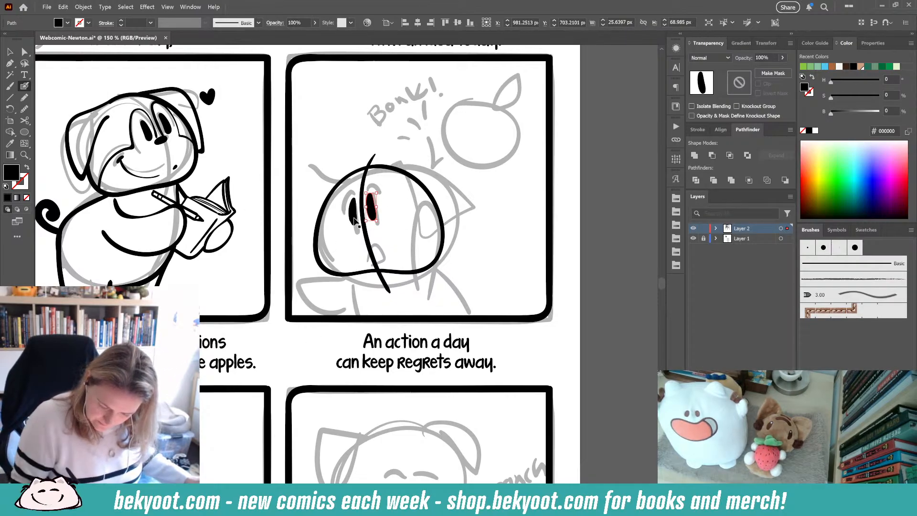
left_click(354, 215, "ctrl")
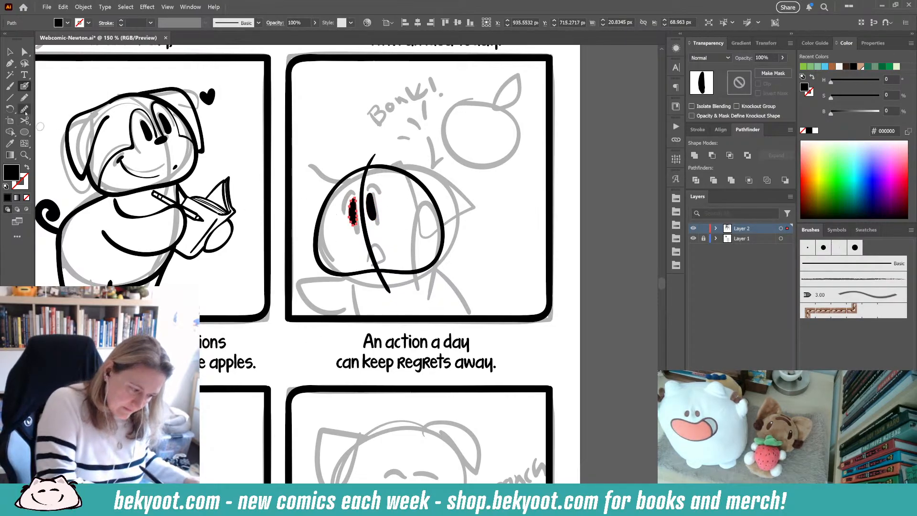
key("ctrl+alt+s")
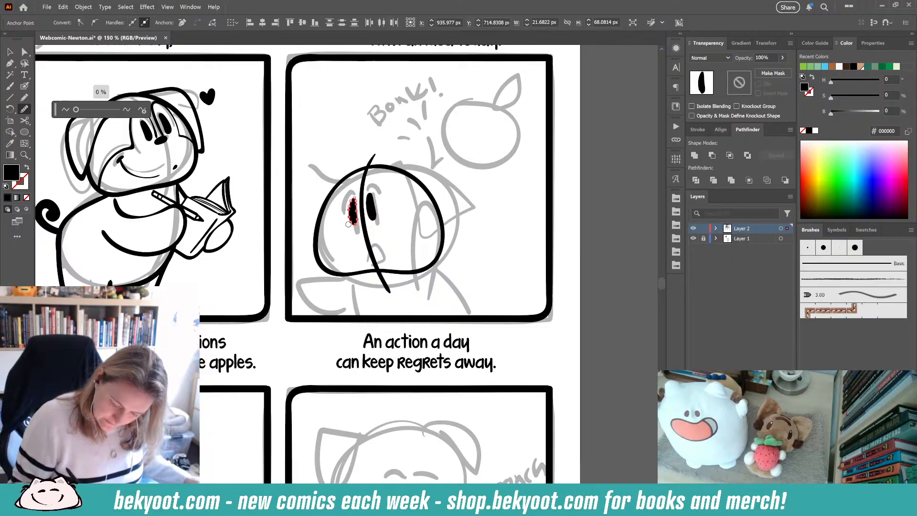
left_click_drag(349, 223, 357, 230)
key("v")
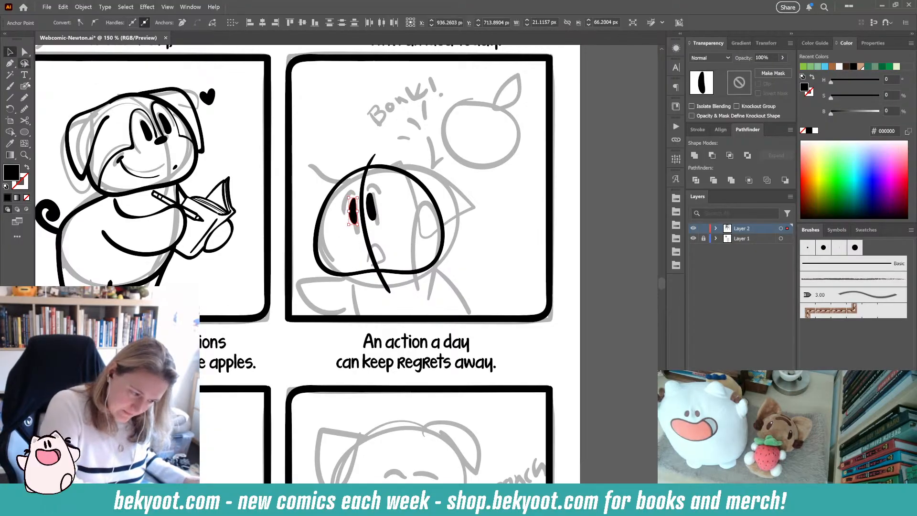
left_click(331, 146)
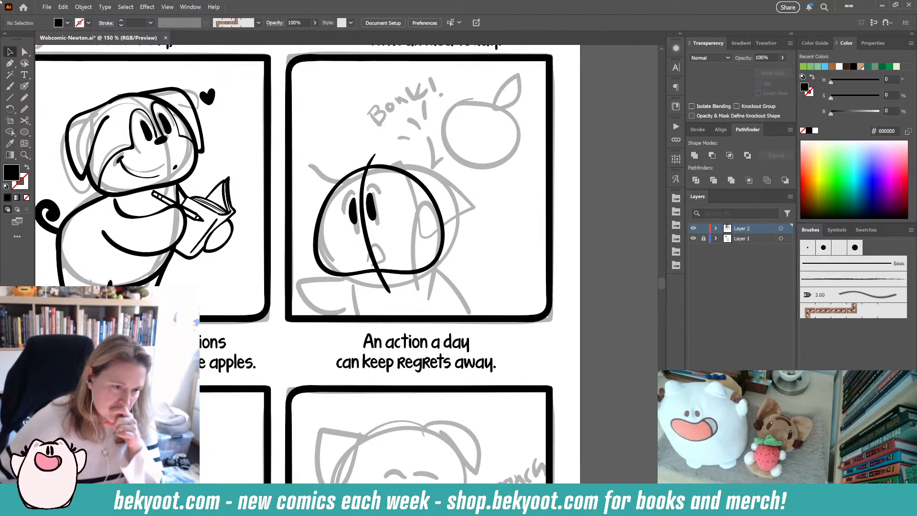
left_click(163, 8)
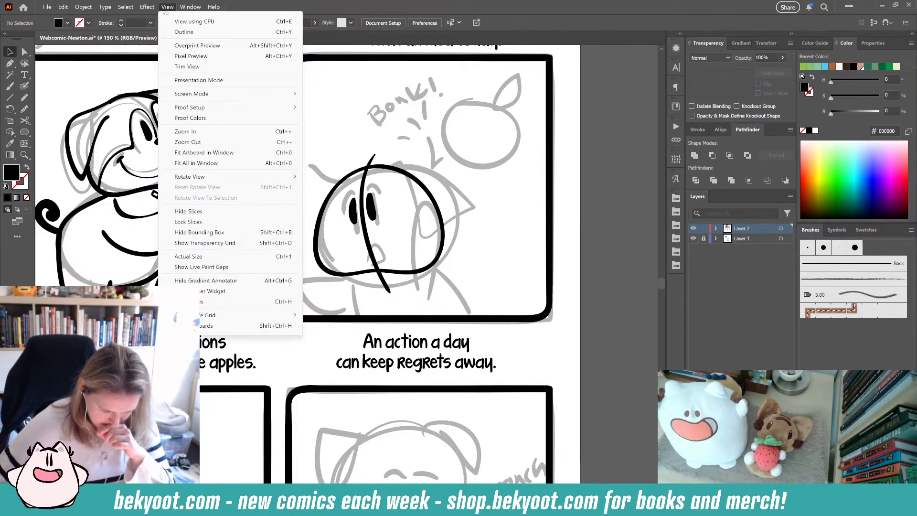
- Open the Performance preferences and review the GPU settings, then close the dialog
left_click(168, 7)
left_click(125, 6)
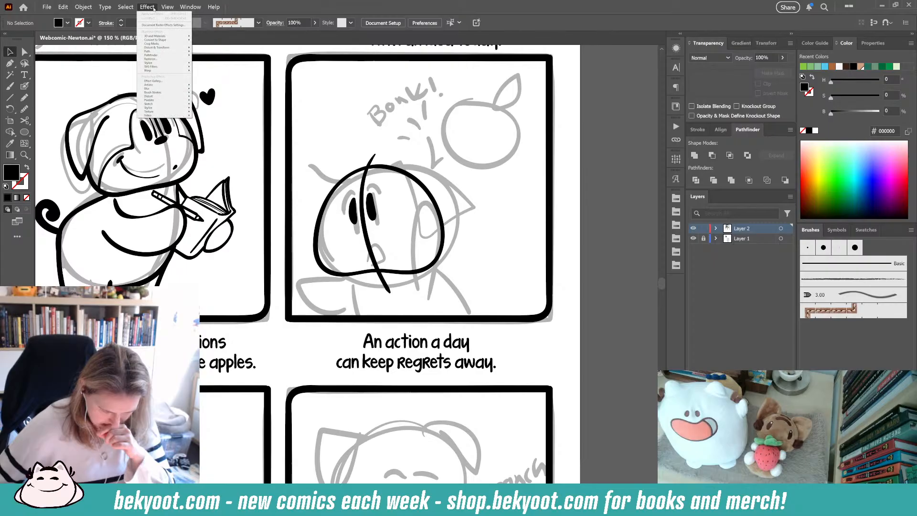
left_click(125, 7)
left_click(63, 7)
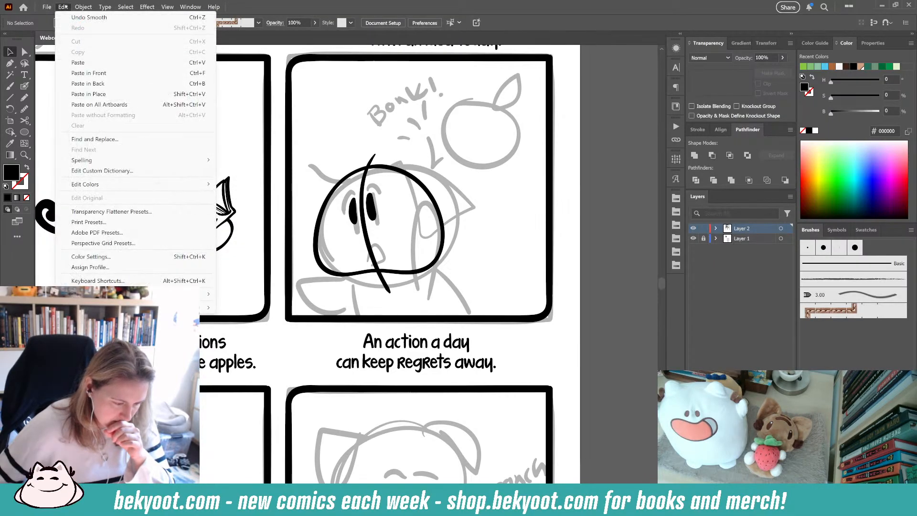
mouse_move(191, 307)
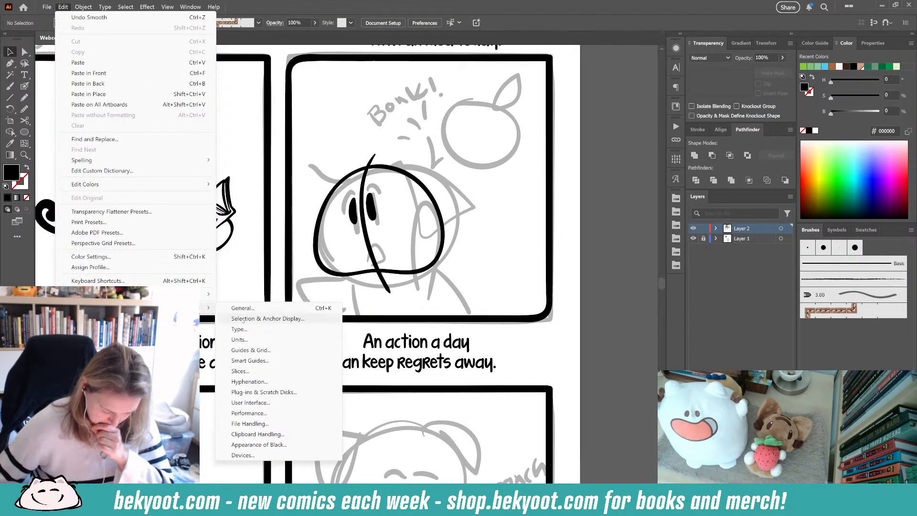
left_click(249, 413)
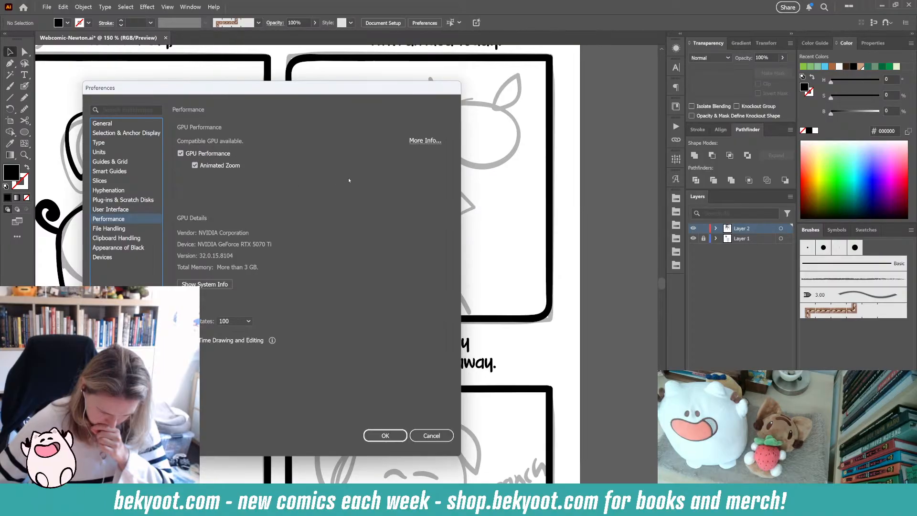
left_click(422, 144)
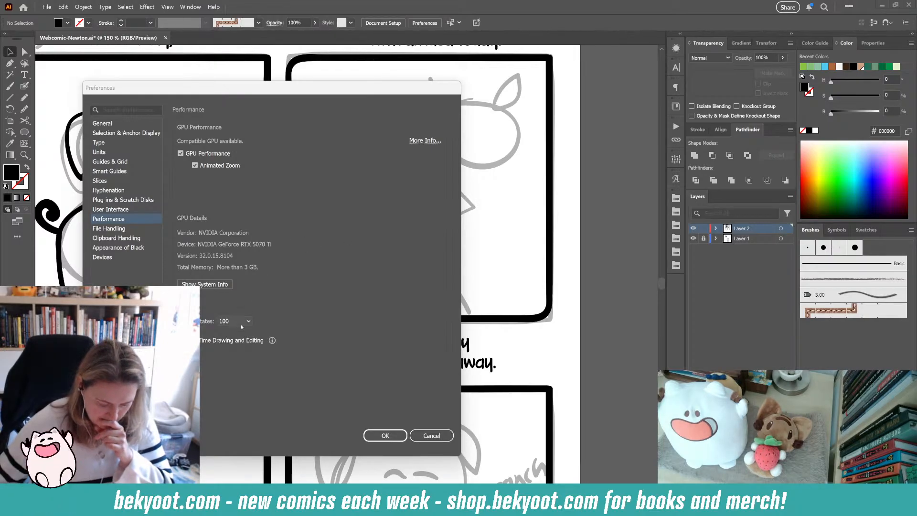
left_click(385, 435)
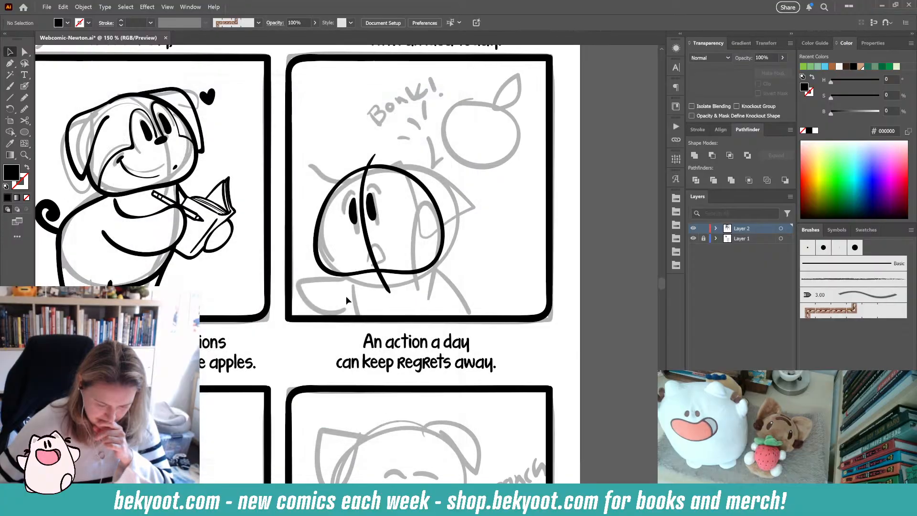
- Draw a test Blob Brush stroke beside the face and undo it
left_click(24, 87)
mouse_move(462, 240)
left_mouse_down()
mouse_move(479, 205)
mouse_move(519, 194)
mouse_move(522, 238)
left_mouse_up()
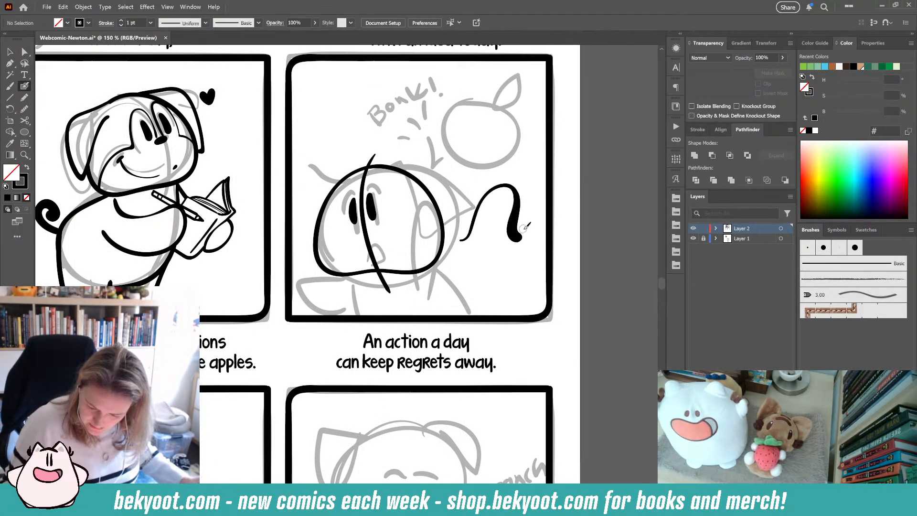
key("ctrl+z")
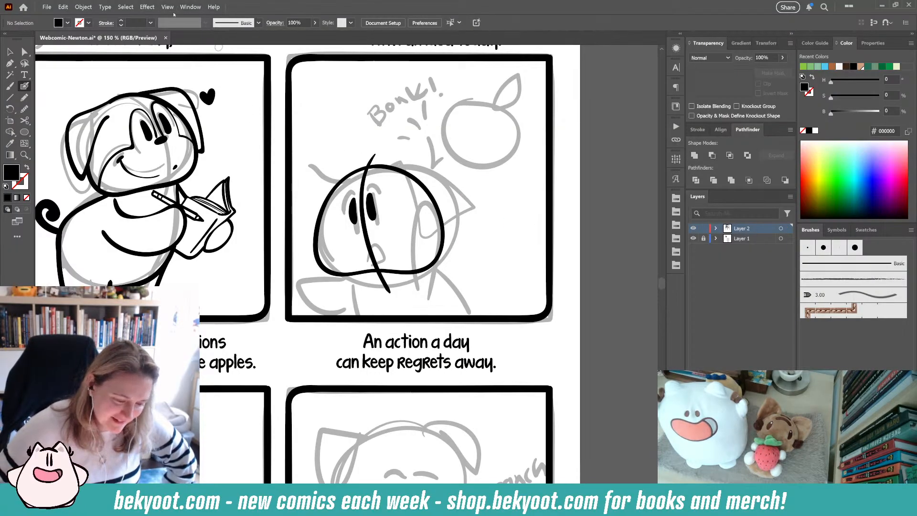
- Turn off Enable Content Aware Defaults in the General preferences
left_click(60, 7)
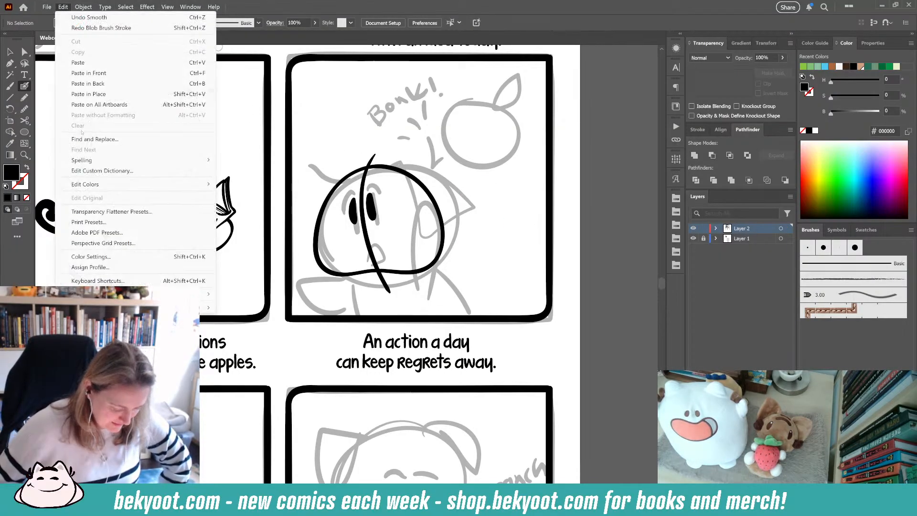
mouse_move(143, 307)
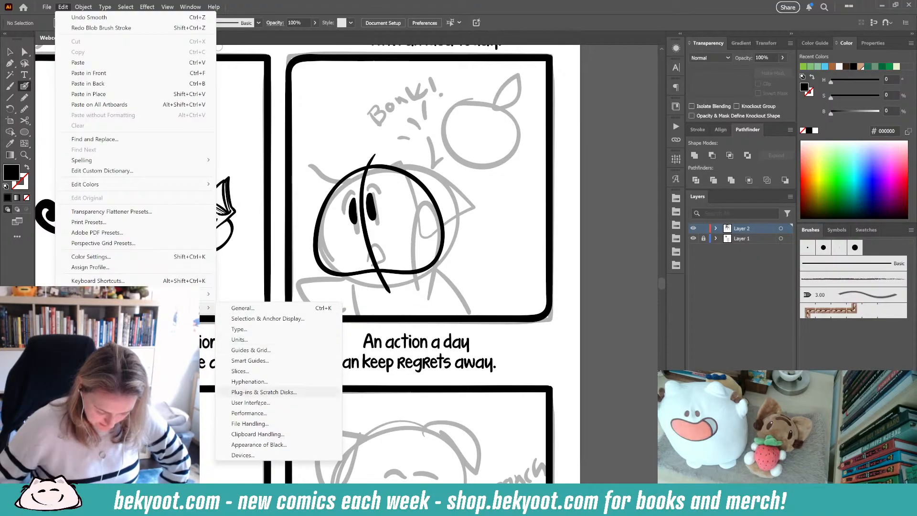
left_click(258, 413)
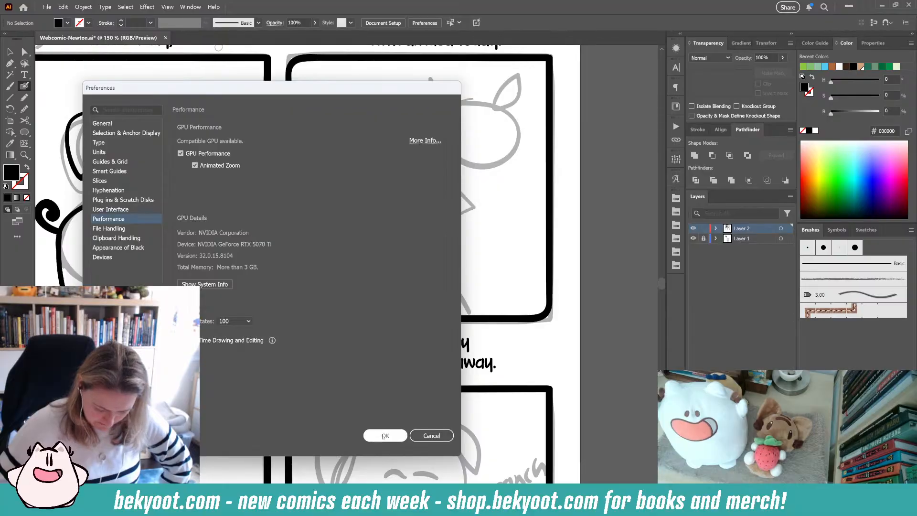
left_click(103, 257)
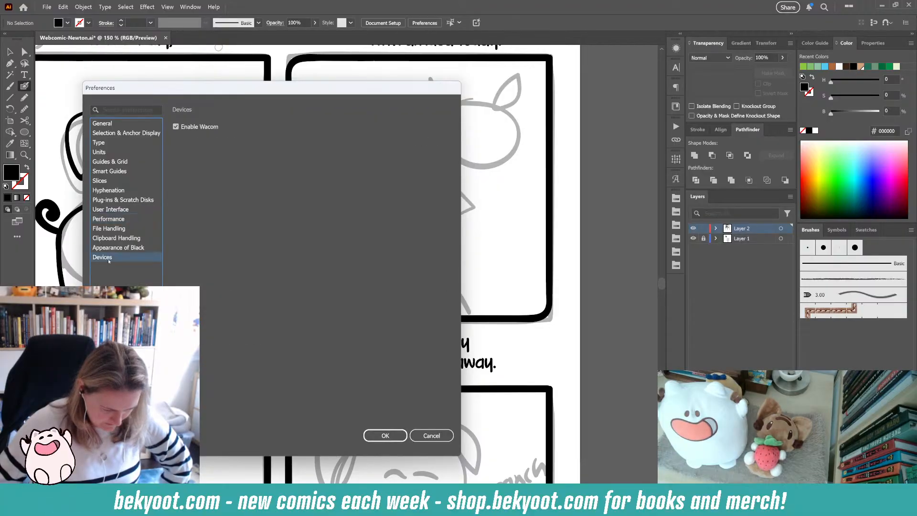
left_click(99, 126)
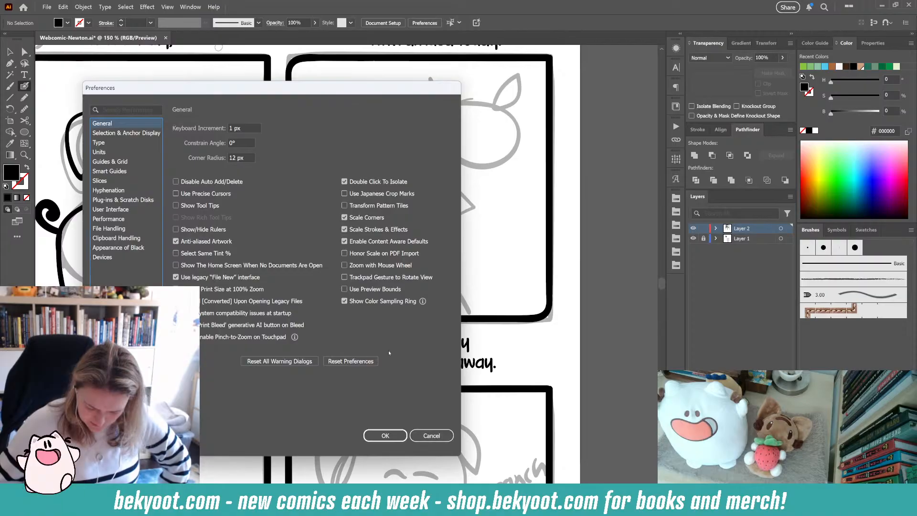
left_click(386, 436)
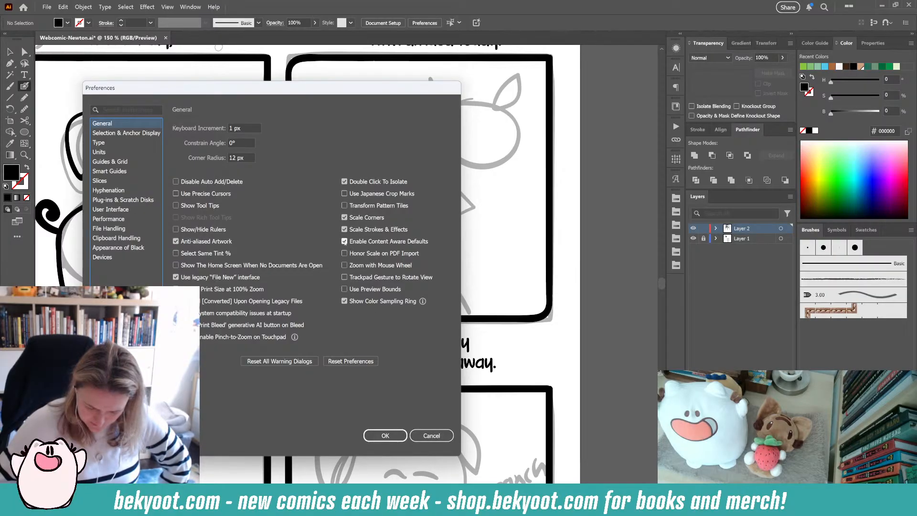
left_click(344, 241)
left_click(378, 436)
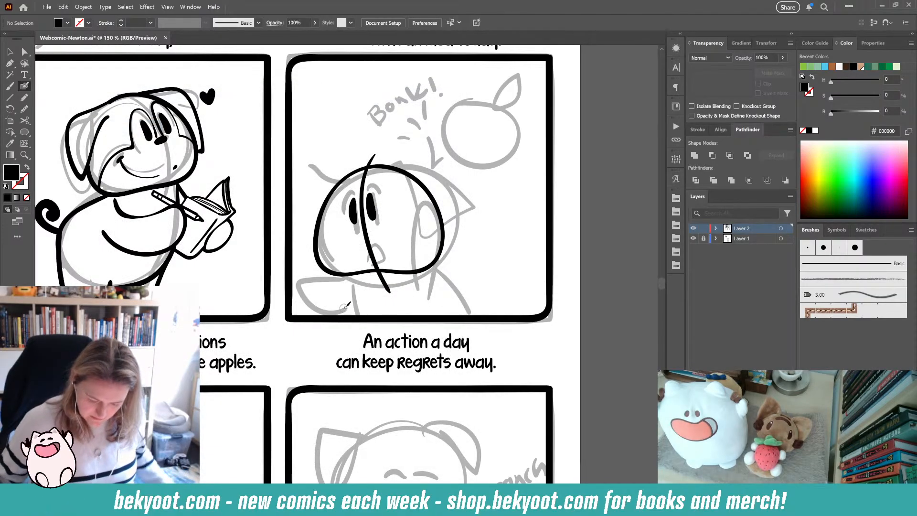
- Draw a test Blob Brush stroke right of the face and delete it
mouse_move(438, 301)
left_mouse_down()
mouse_move(515, 234)
mouse_move(510, 258)
left_mouse_up()
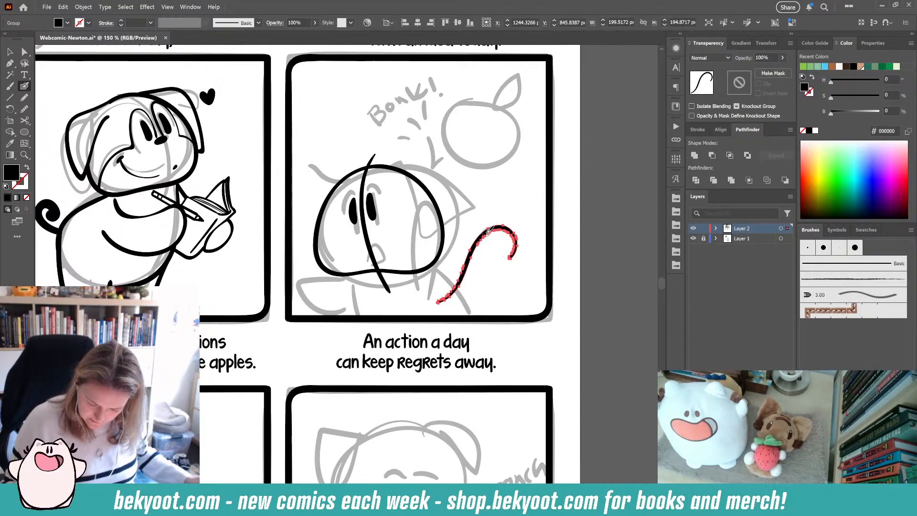
key("Delete")
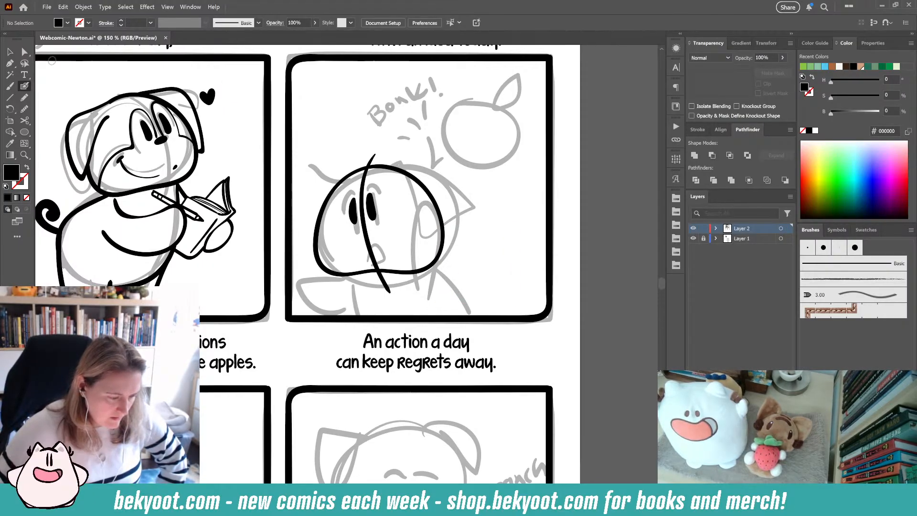
- Review the General and Units preferences, then cancel the dialog
left_click(63, 7)
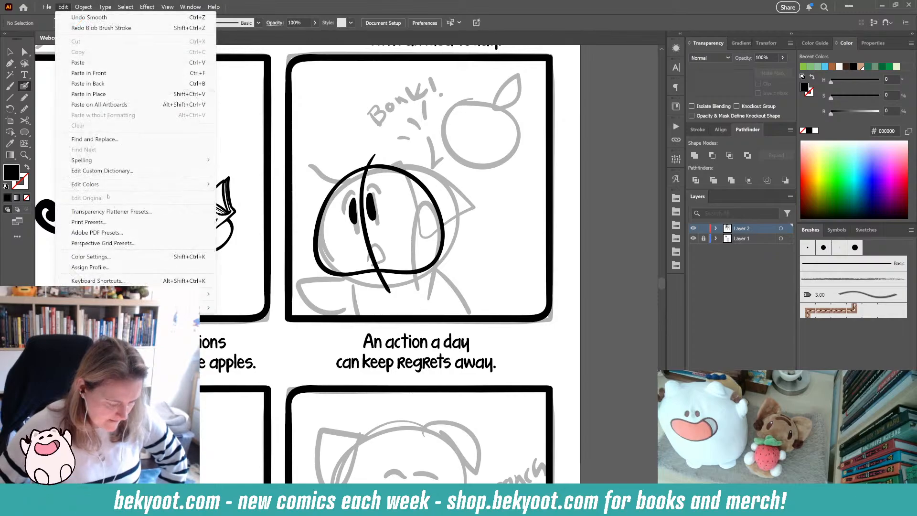
mouse_move(191, 307)
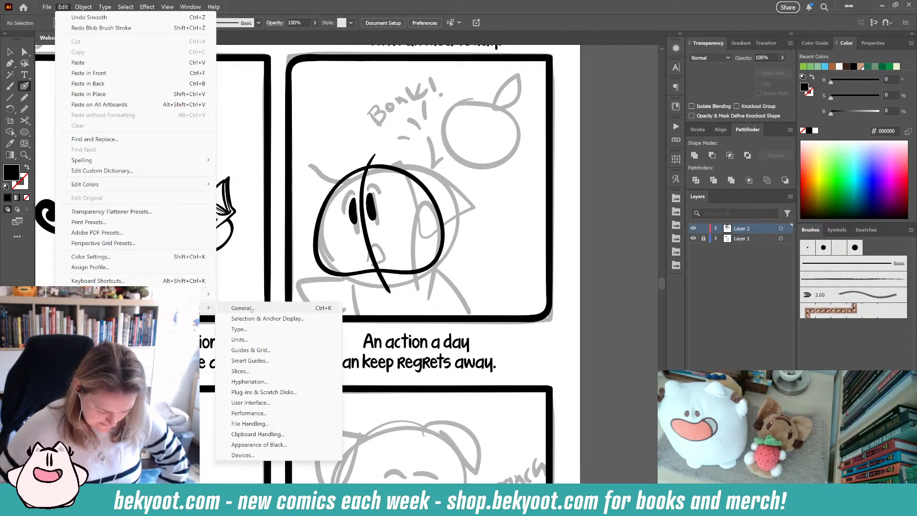
left_click(252, 310)
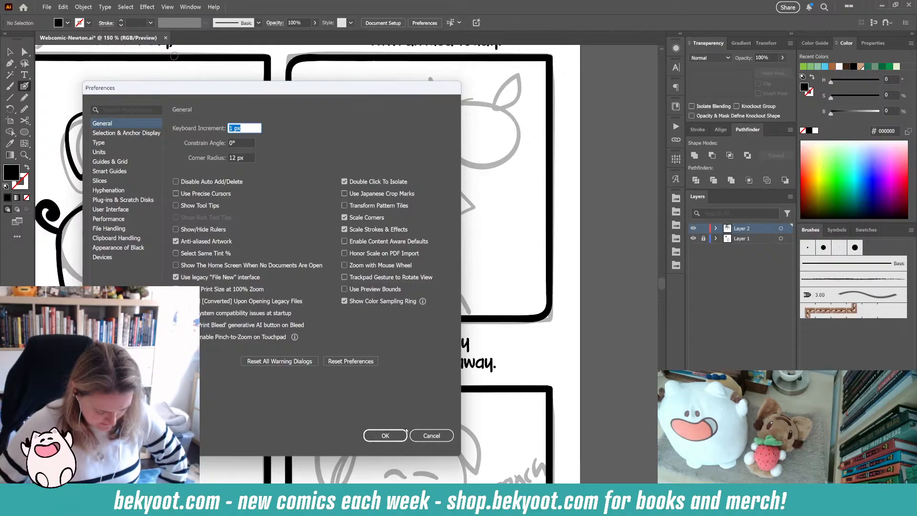
left_click(103, 153)
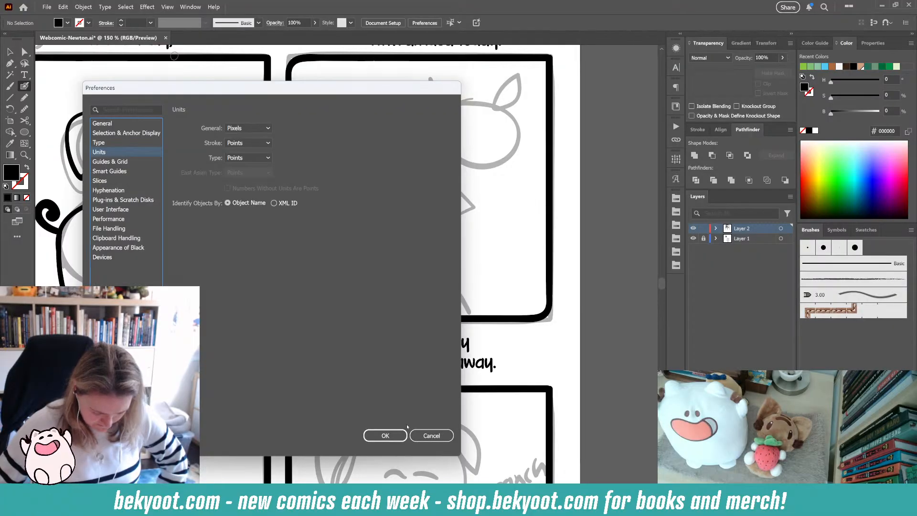
left_click(432, 436)
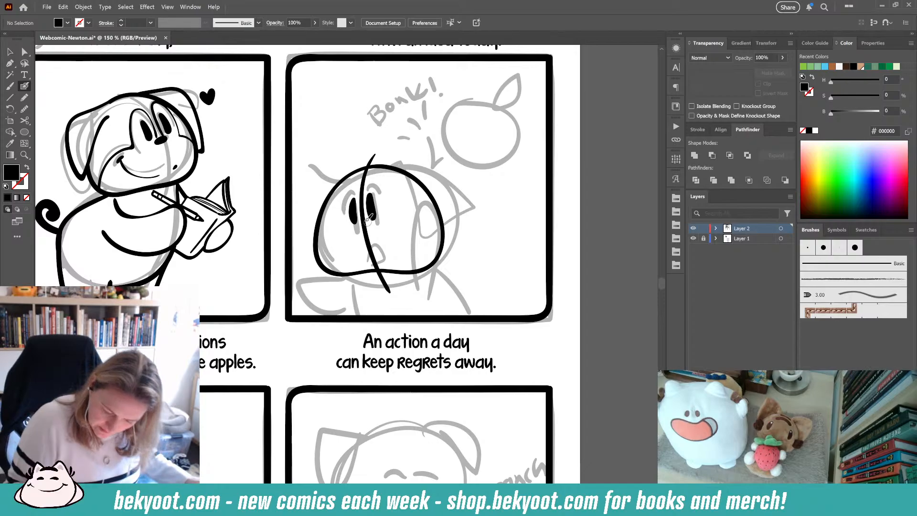
- Swap fill and stroke colours and ink the small open mouth below the eyes with the Blob Brush
key("shift+x")
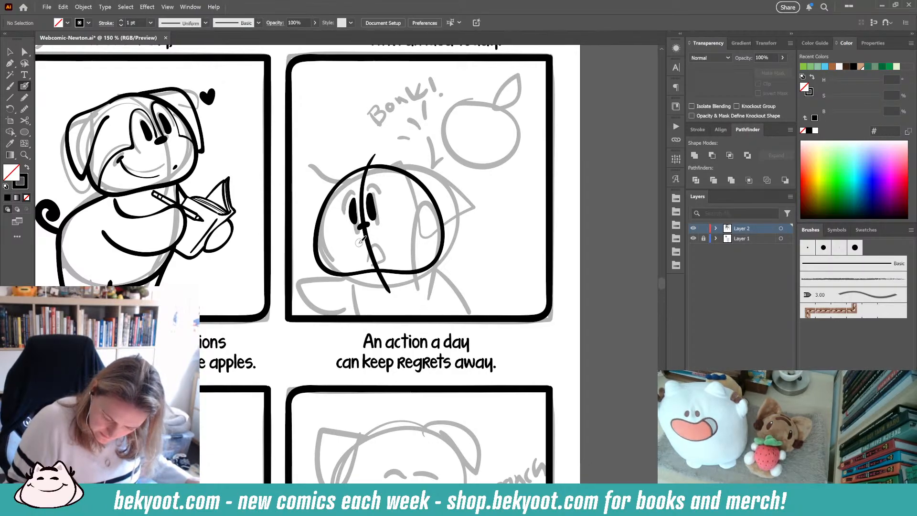
mouse_move(366, 256)
left_mouse_down()
mouse_move(372, 233)
mouse_move(393, 250)
left_mouse_up()
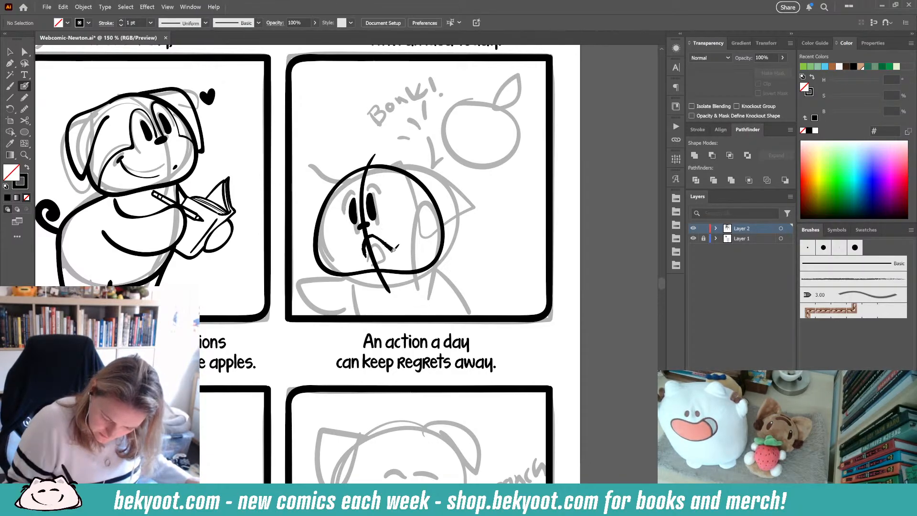
key("ctrl+z")
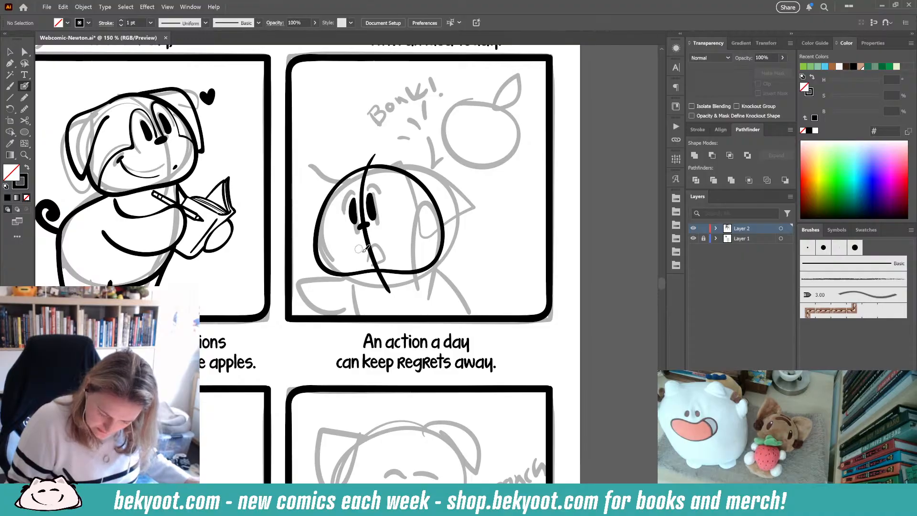
mouse_move(367, 260)
left_mouse_down()
mouse_move(376, 239)
mouse_move(389, 254)
mouse_move(369, 259)
mouse_move(377, 236)
mouse_move(368, 255)
left_mouse_up()
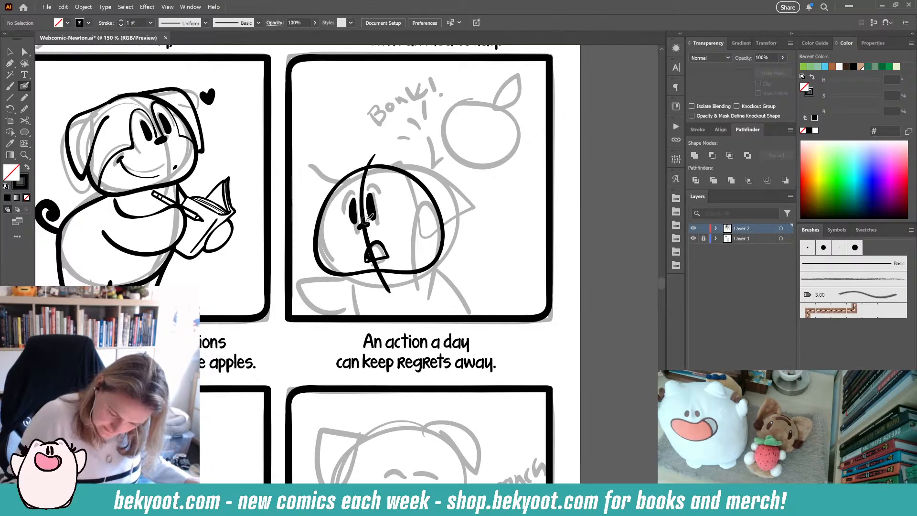
- Ink the snout contour around the face, undoing two attempts at a left cheek line
mouse_move(367, 185)
left_mouse_down()
mouse_move(383, 180)
mouse_move(390, 217)
mouse_move(429, 237)
mouse_move(425, 268)
left_mouse_up()
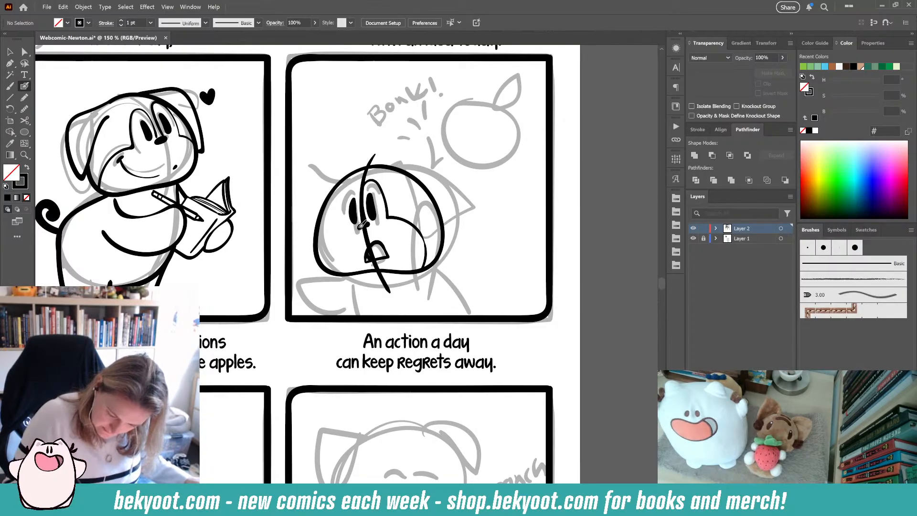
mouse_move(361, 225)
left_mouse_down()
mouse_move(359, 188)
mouse_move(342, 196)
mouse_move(346, 225)
mouse_move(318, 252)
left_mouse_up()
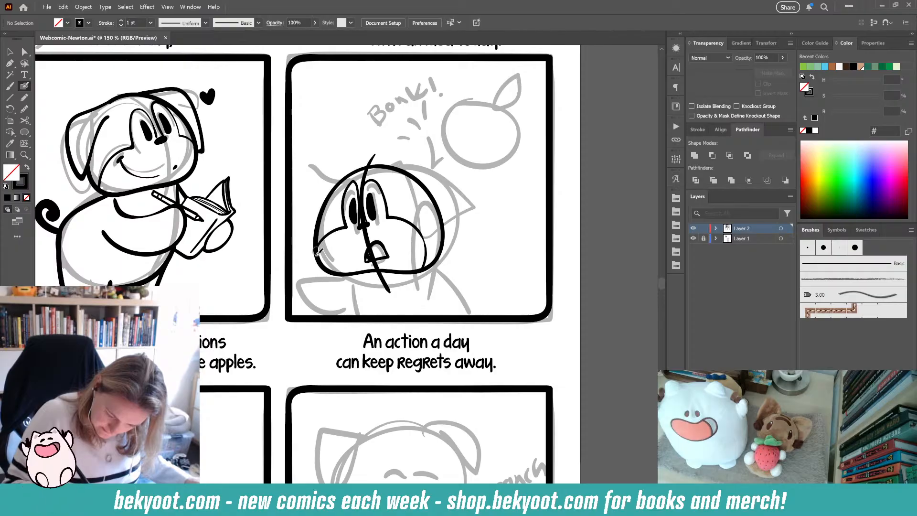
key("ctrl+z")
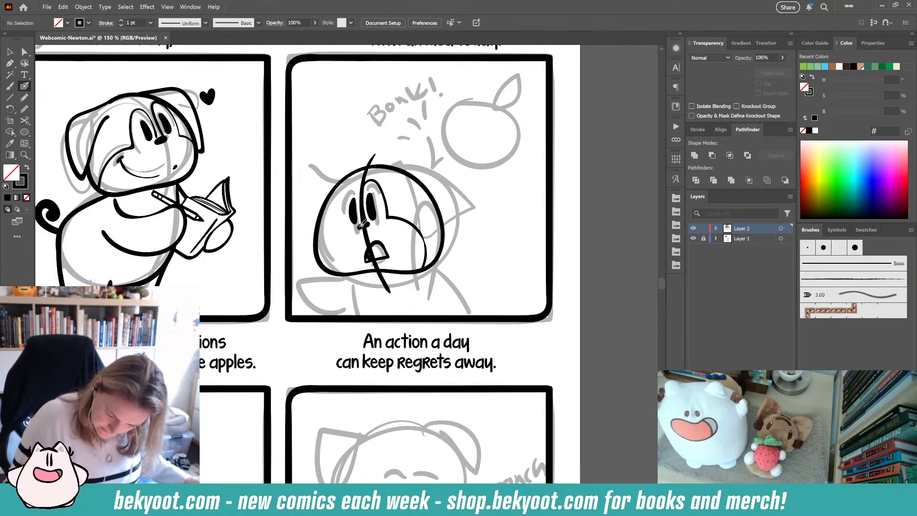
mouse_move(362, 224)
left_mouse_down()
mouse_move(353, 184)
mouse_move(343, 222)
mouse_move(329, 232)
left_mouse_up()
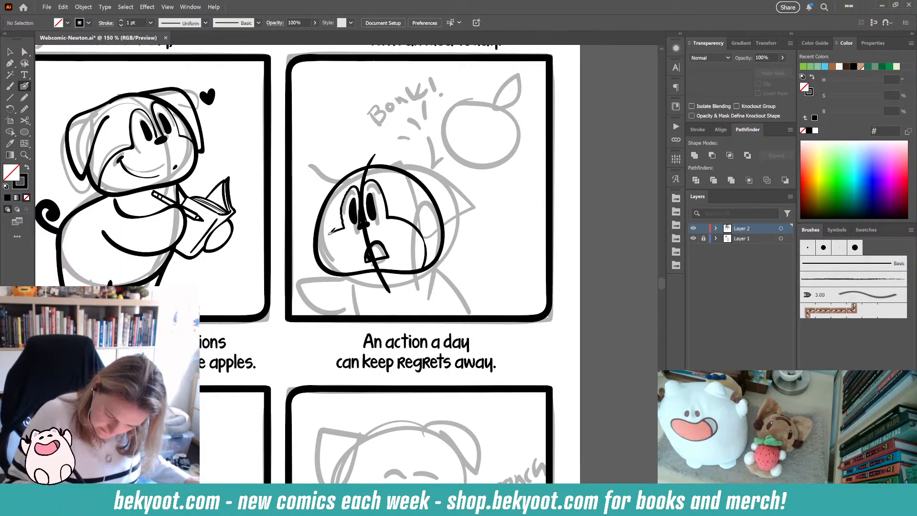
key("ctrl+z")
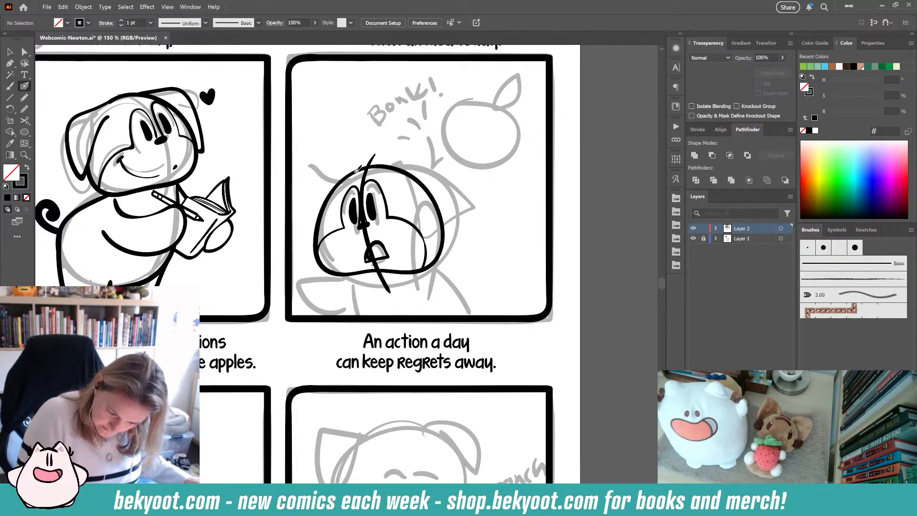
- Ink the left ear and the top edge of the head in the second panel
mouse_move(356, 170)
left_mouse_down()
mouse_move(296, 155)
mouse_move(291, 177)
mouse_move(318, 229)
left_mouse_up()
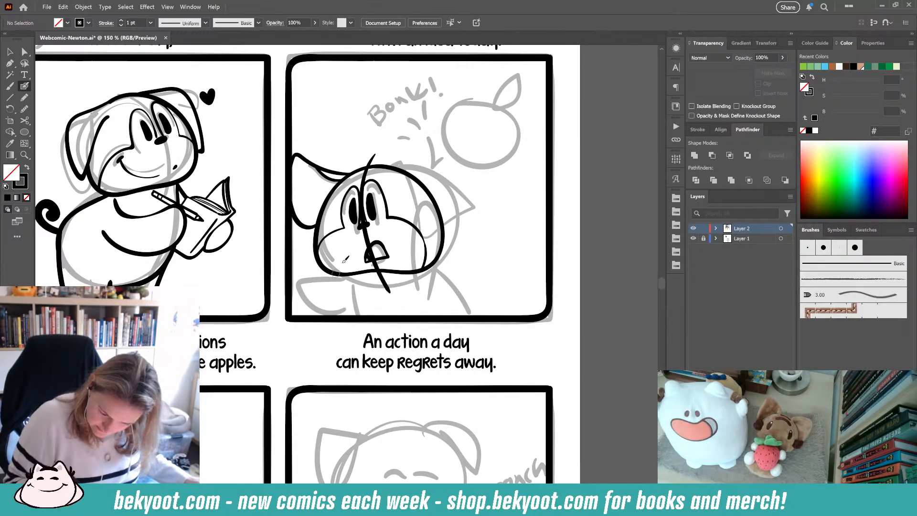
left_click_drag(384, 165, 457, 161)
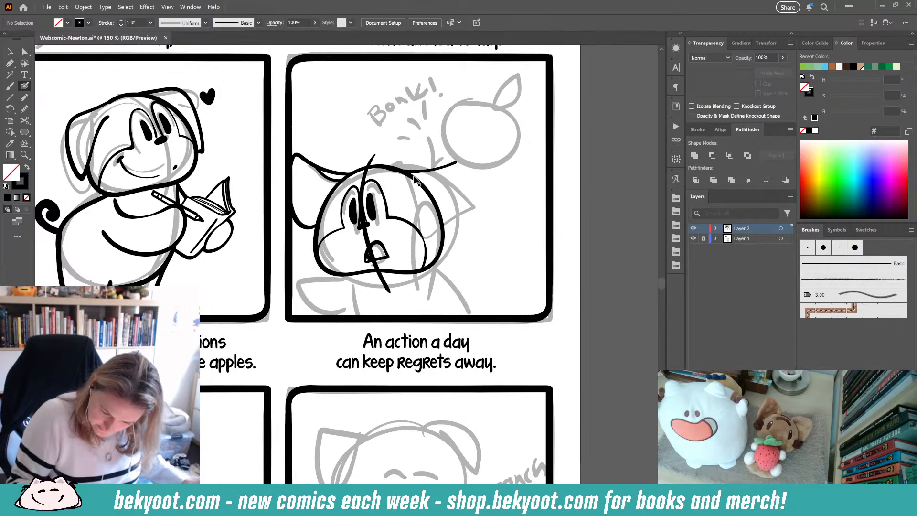
key("ctrl+z")
mouse_move(390, 165)
left_mouse_down()
mouse_move(441, 172)
mouse_move(462, 162)
left_mouse_up()
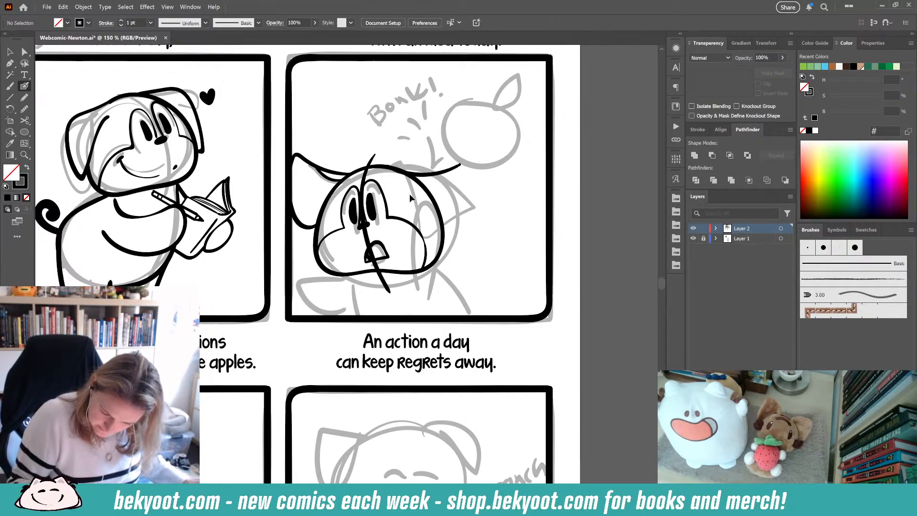
key("ctrl+z")
mouse_move(385, 167)
left_mouse_down()
mouse_move(437, 160)
mouse_move(463, 206)
mouse_move(458, 235)
mouse_move(387, 172)
mouse_move(391, 163)
left_mouse_up()
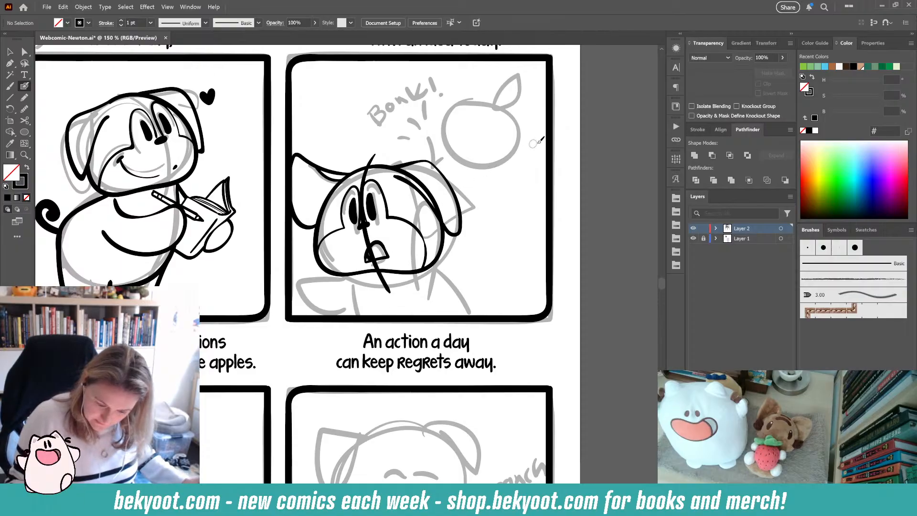
- Undo the last stroke and an attempted line down the chin in the second panel
key("ctrl+z")
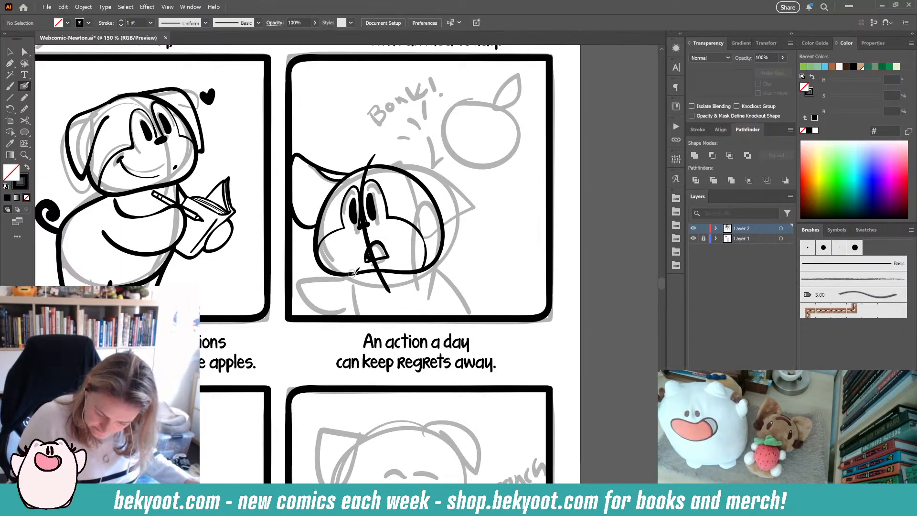
left_click_drag(353, 275, 361, 316)
key("ctrl+z")
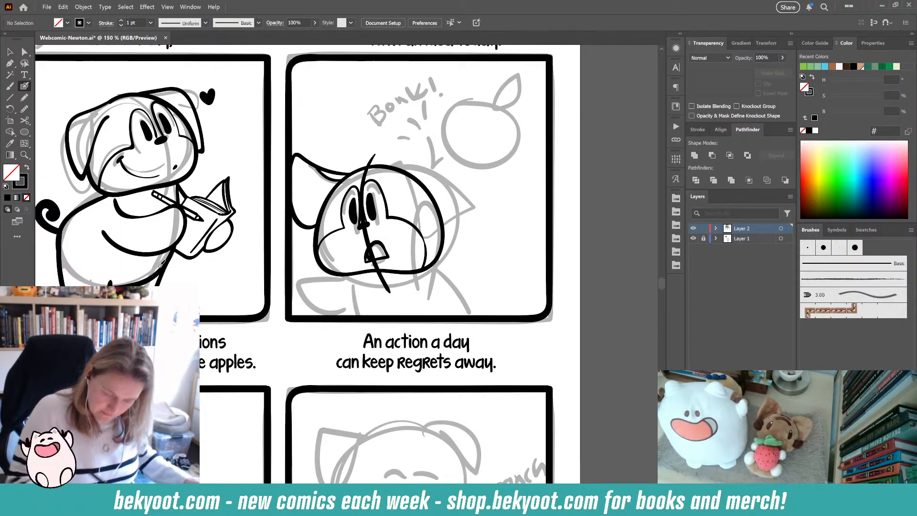
- Select the inked head strokes in the second panel, try smoothing them, and enter isolation mode on their group
key("v")
mouse_move(305, 129)
left_mouse_down()
mouse_move(367, 233)
mouse_move(466, 283)
mouse_move(425, 270)
mouse_move(443, 268)
left_mouse_up()
left_click(418, 270)
left_click(585, 239)
left_click(432, 272)
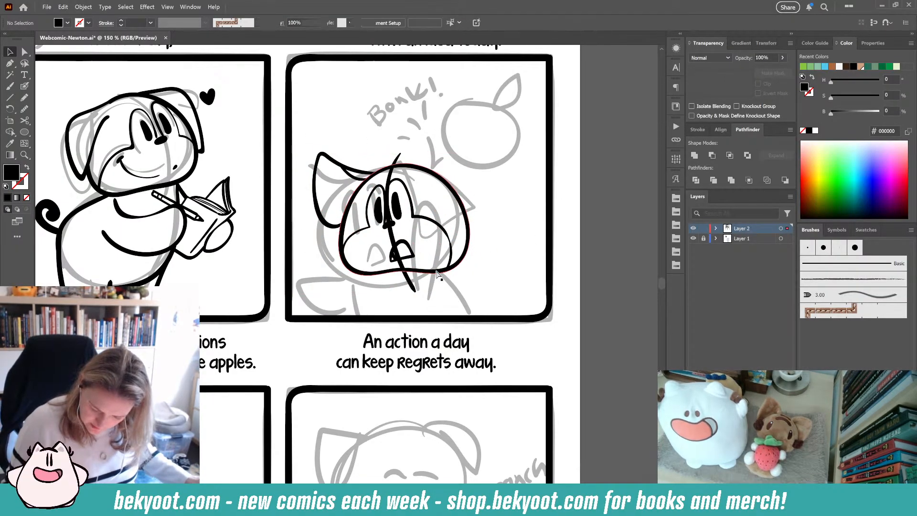
key("ctrl+shift+b")
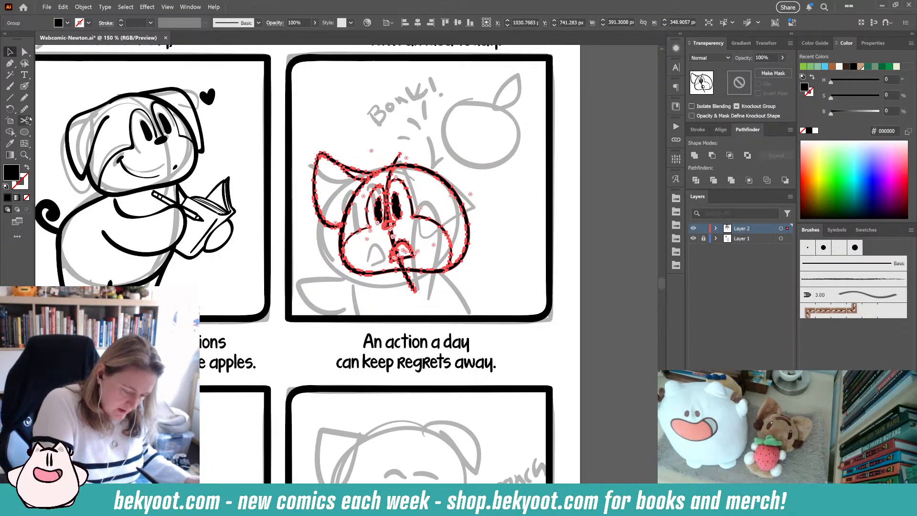
key("ctrl+shift+b")
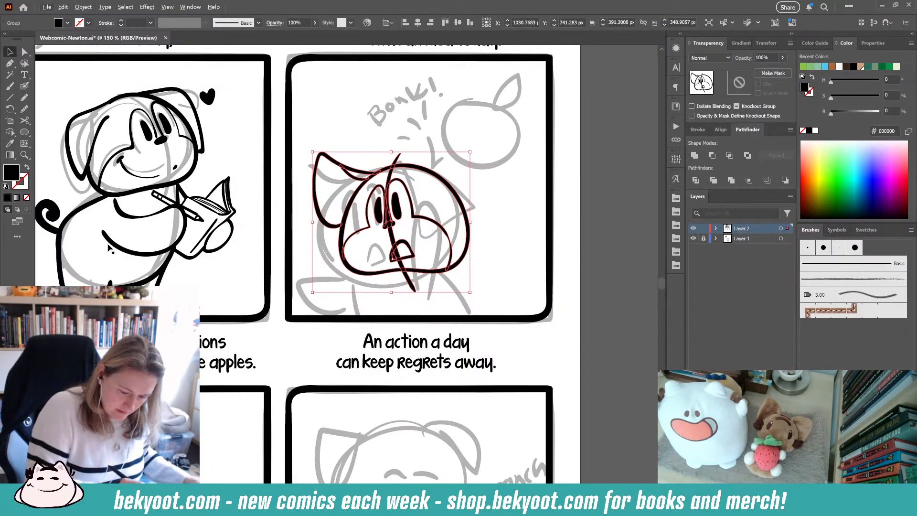
left_click(25, 87)
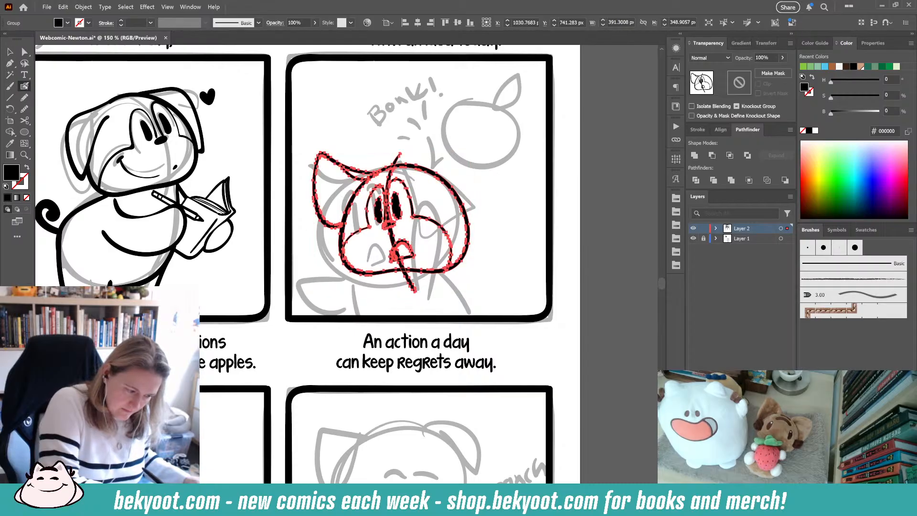
left_click(142, 109)
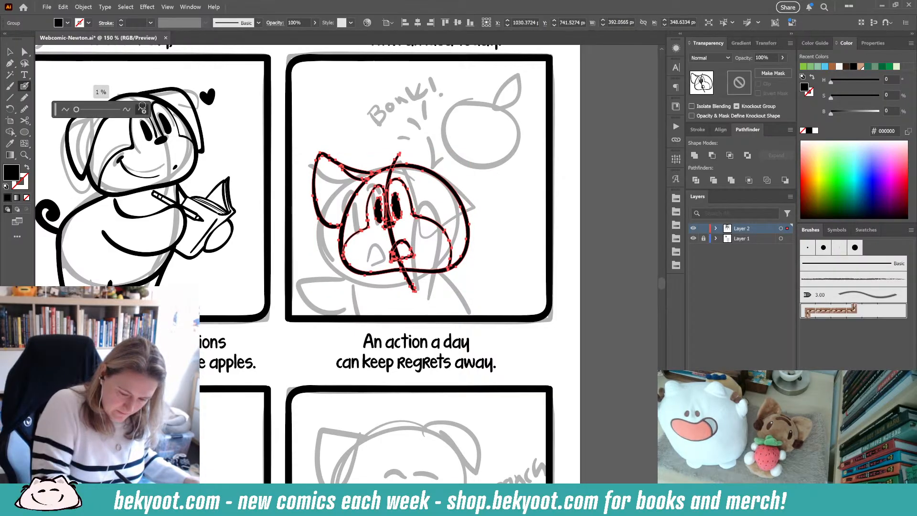
left_click(498, 244, "ctrl")
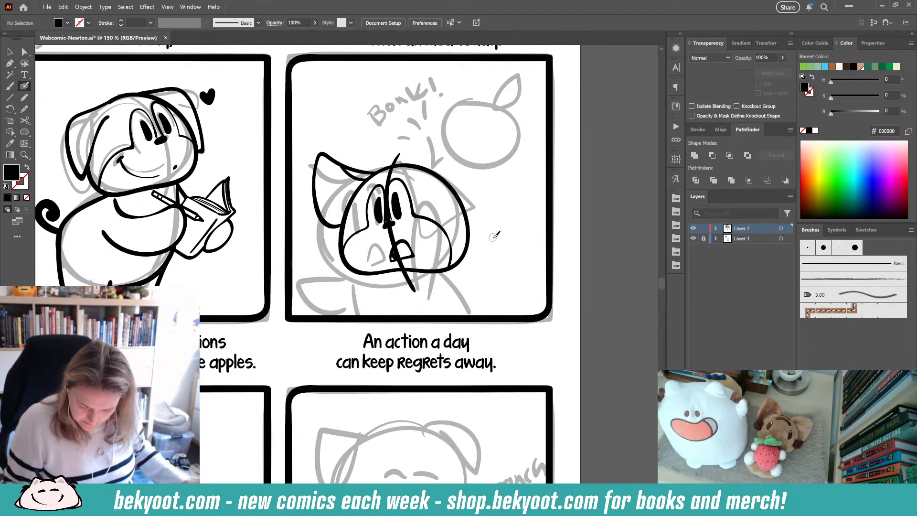
key("ctrl+z")
left_click(483, 246, "ctrl")
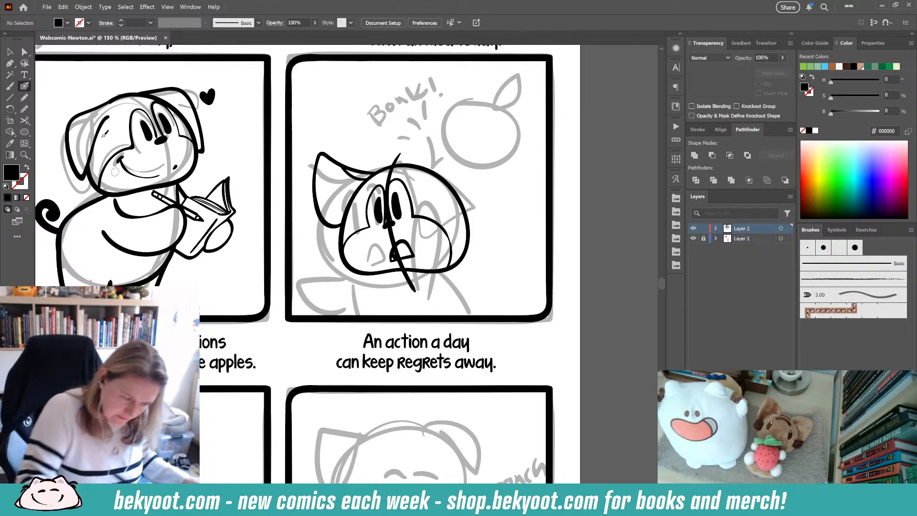
left_click(449, 188, "ctrl")
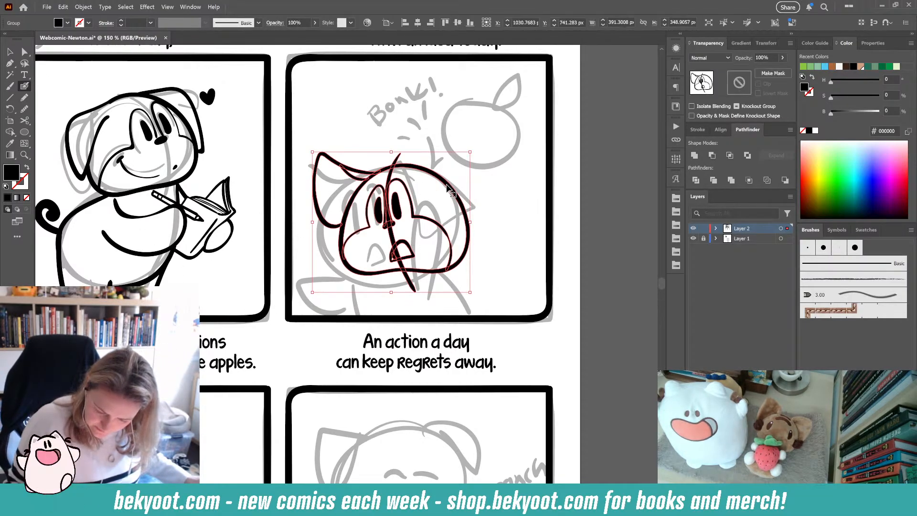
double_click(449, 189, "ctrl")
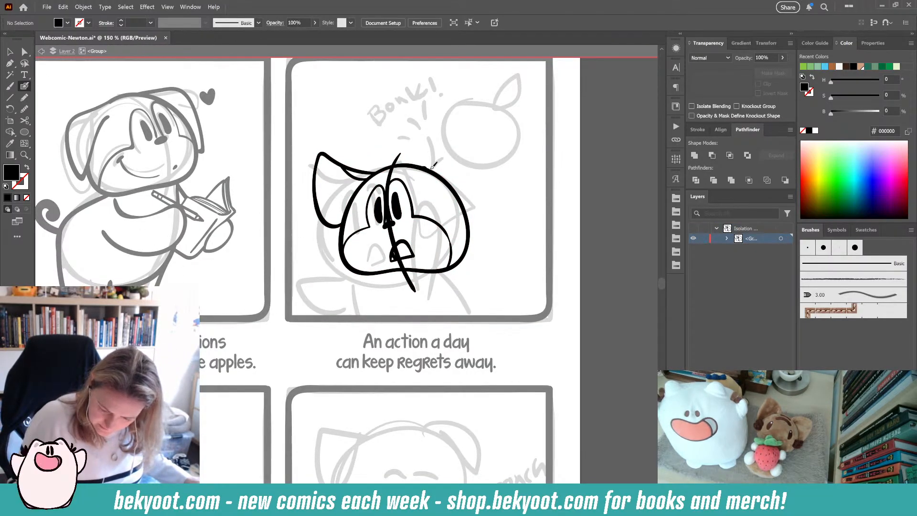
- Ink the large right ear on the head with the Blob Brush, undoing stray attempts
mouse_move(427, 168)
left_mouse_down()
mouse_move(498, 156)
mouse_move(502, 171)
mouse_move(449, 169)
mouse_move(500, 160)
mouse_move(510, 169)
mouse_move(498, 196)
mouse_move(465, 213)
left_mouse_up()
key("ctrl+z")
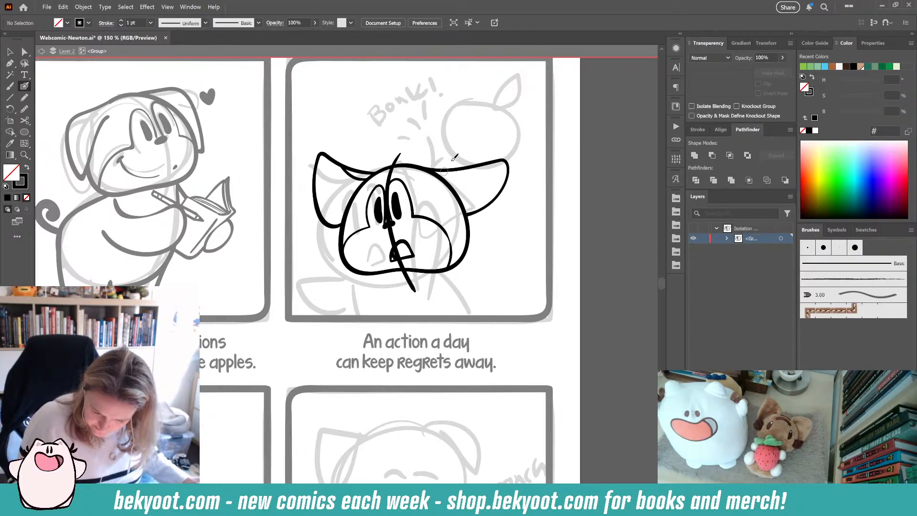
mouse_move(426, 168)
left_mouse_down()
mouse_move(486, 163)
mouse_move(458, 180)
mouse_move(462, 210)
left_mouse_up()
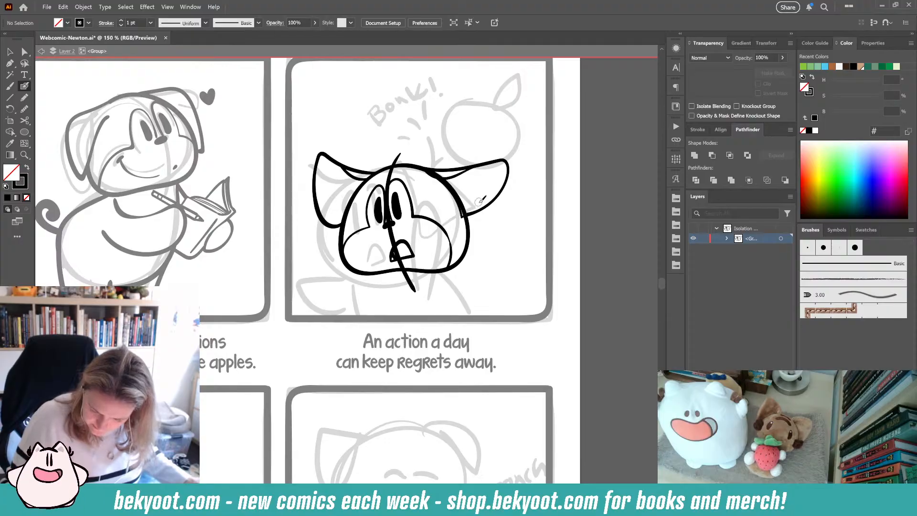
left_click_drag(499, 242, 489, 264)
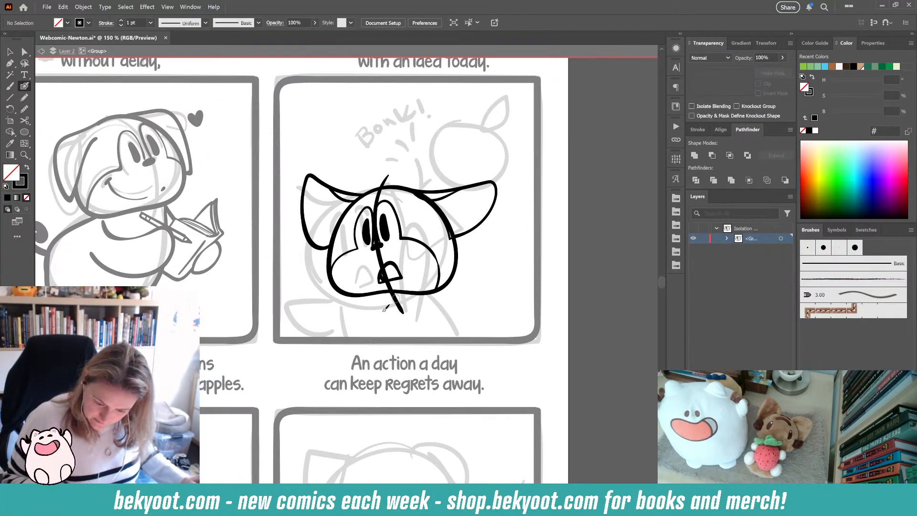
mouse_move(432, 309)
left_mouse_down()
mouse_move(442, 227)
mouse_move(416, 238)
mouse_move(399, 270)
mouse_move(406, 320)
mouse_move(417, 324)
mouse_move(372, 338)
left_mouse_up()
key("ctrl+z")
key("ctrl+z")
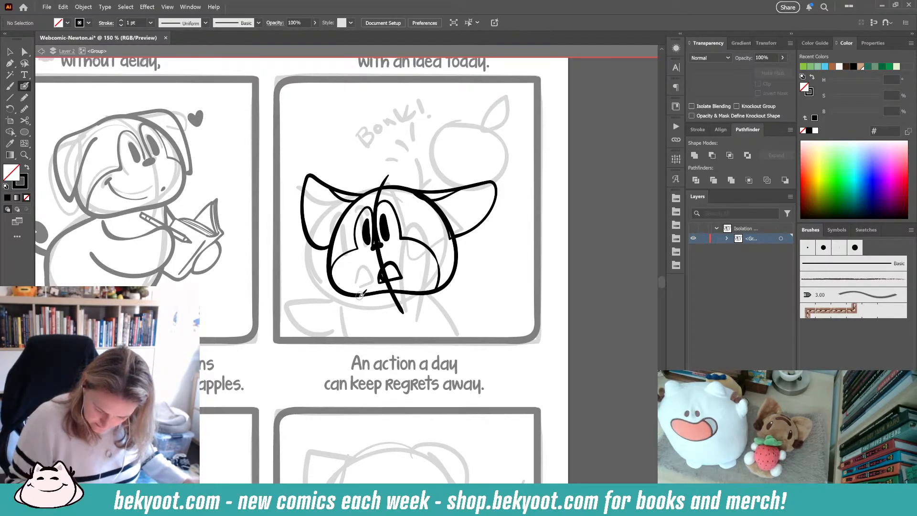
- Ink the body line below the head and the drooping left ear
left_click_drag(359, 291, 362, 340)
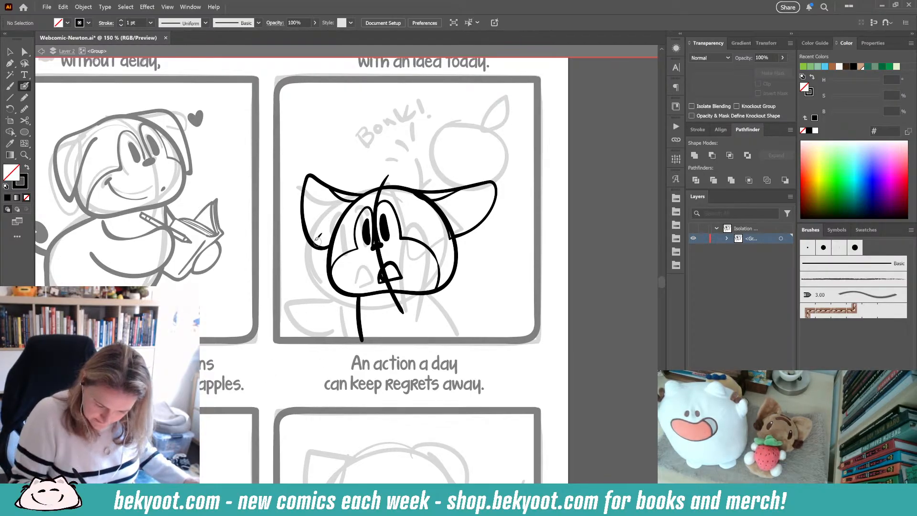
mouse_move(311, 236)
left_mouse_down()
mouse_move(291, 254)
mouse_move(305, 286)
left_mouse_up()
key("ctrl+z")
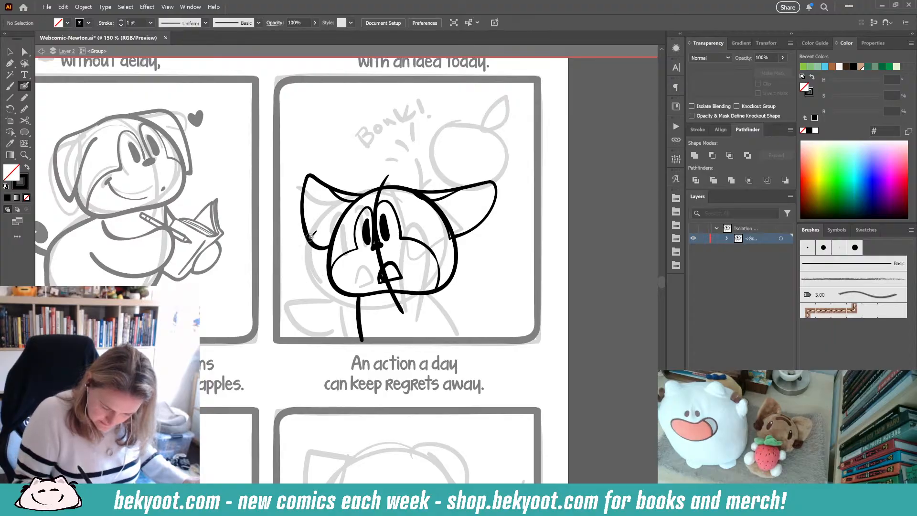
mouse_move(314, 238)
left_mouse_down()
mouse_move(288, 234)
mouse_move(305, 287)
mouse_move(343, 305)
mouse_move(360, 300)
left_mouse_up()
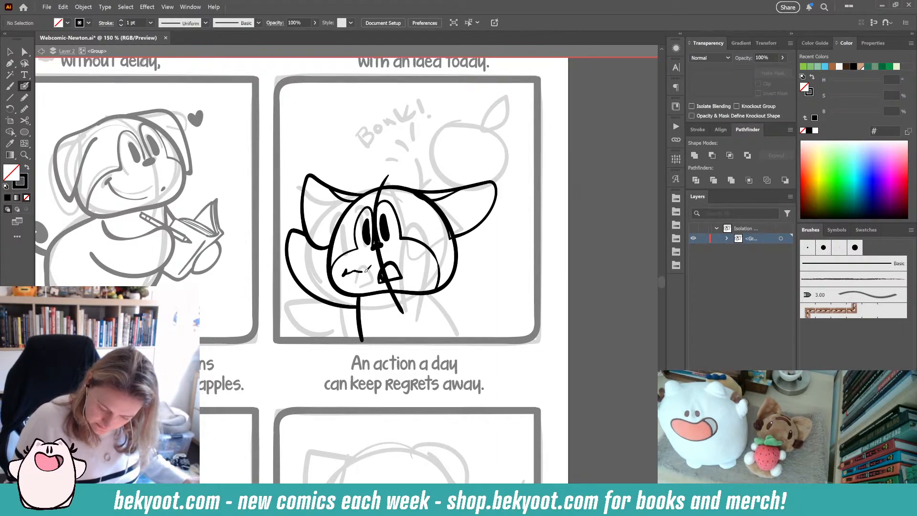
- Ink the short frown strokes on the cheeks, undoing a stray mark
mouse_move(367, 271)
left_mouse_down()
mouse_move(429, 260)
mouse_move(383, 280)
left_mouse_up()
key("ctrl+z")
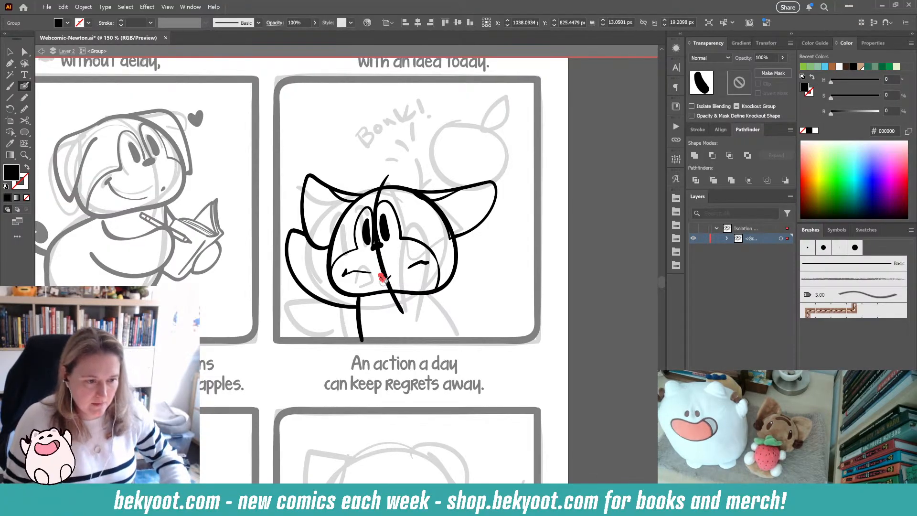
key("ctrl+z")
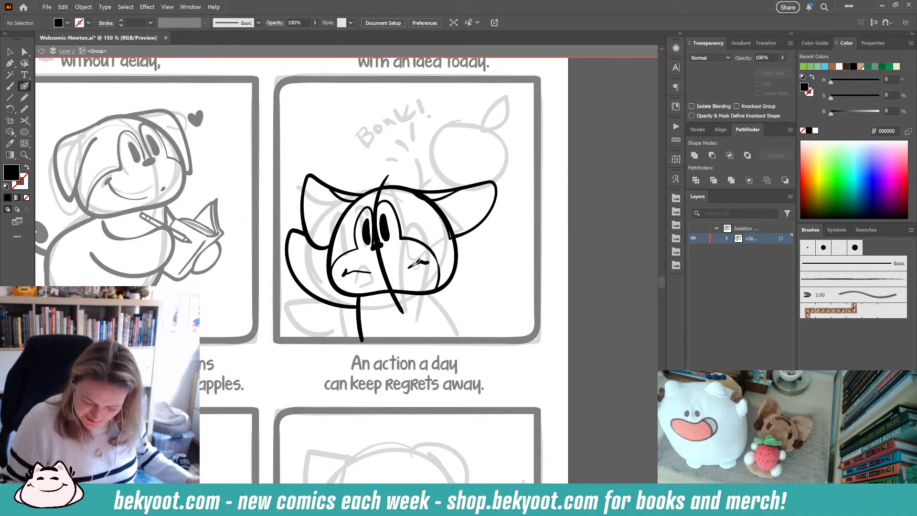
key("shift+x")
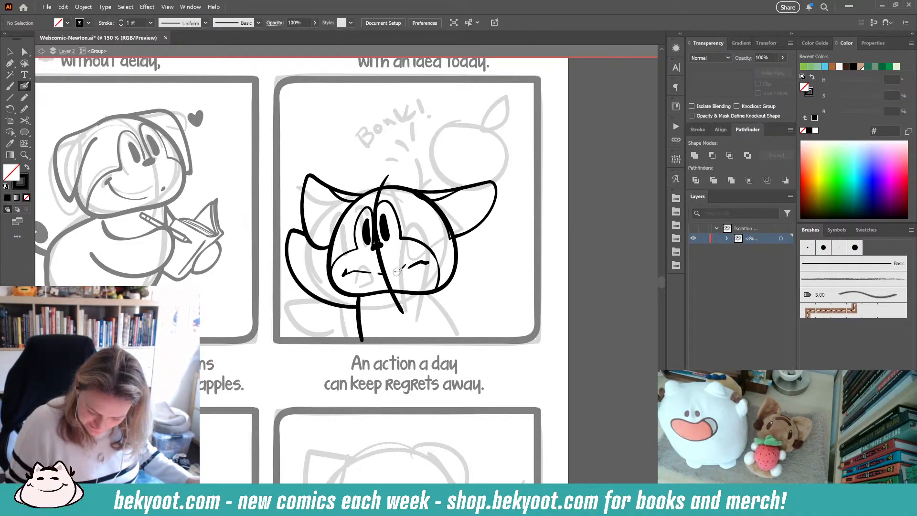
mouse_move(393, 271)
left_mouse_down()
mouse_move(427, 276)
mouse_move(399, 285)
left_mouse_up()
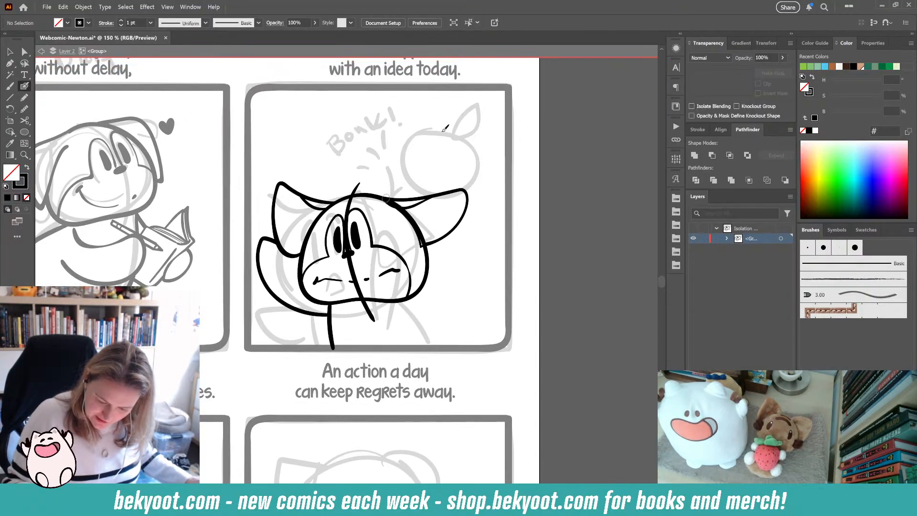
- Select the head outline, smooth it, and clean up its upper right edge where it meets the right ear
left_click(428, 258, "ctrl")
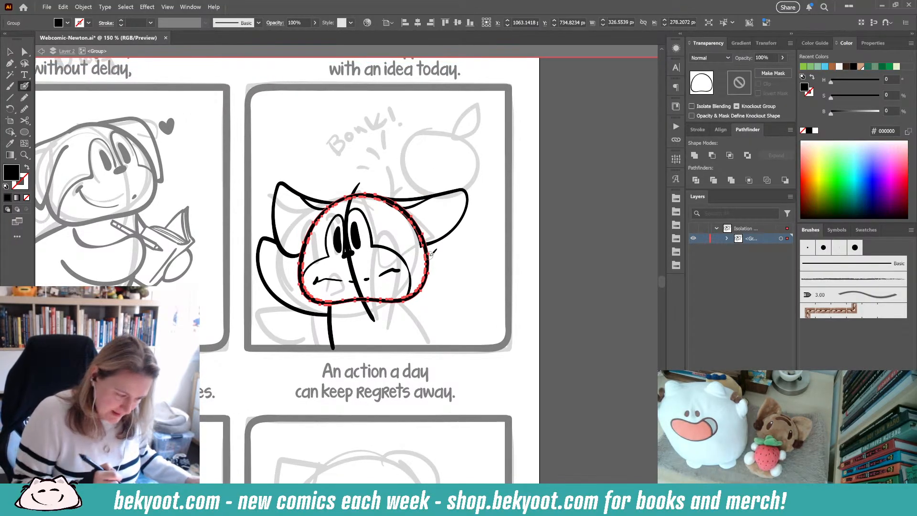
left_click(25, 109)
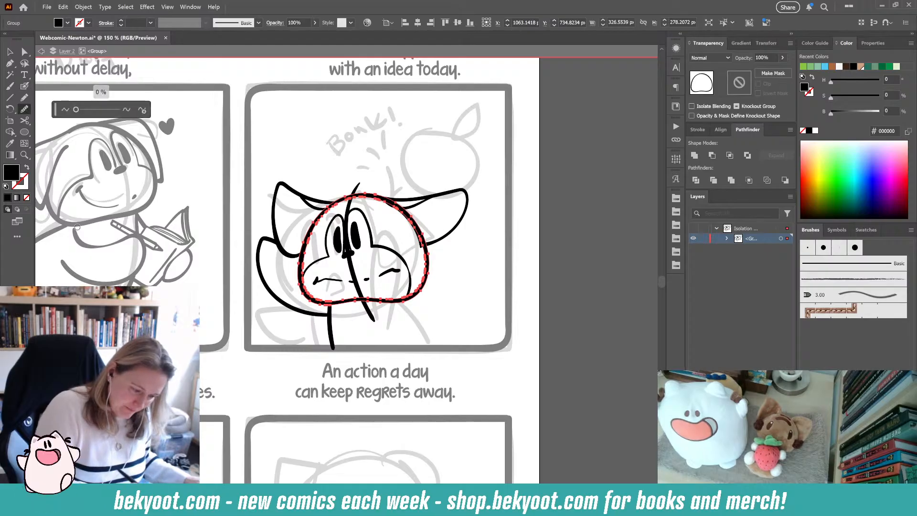
left_click(142, 109)
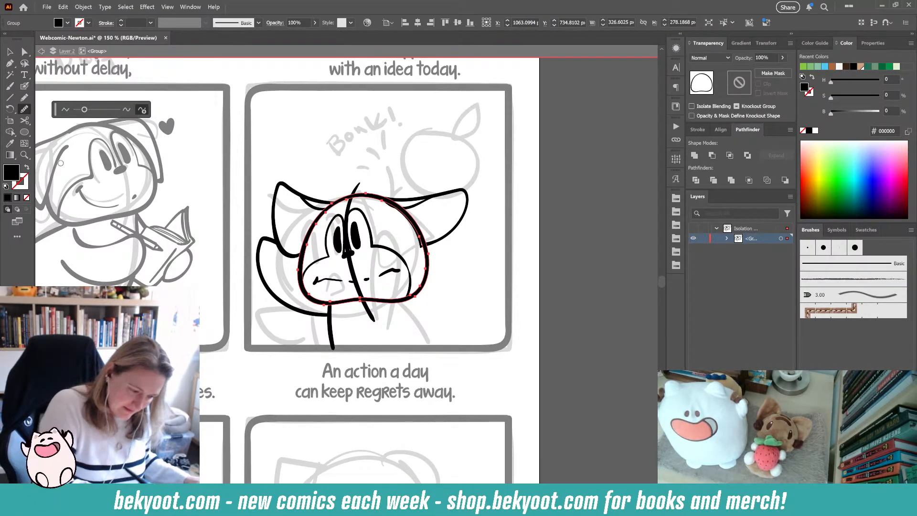
left_click(25, 86)
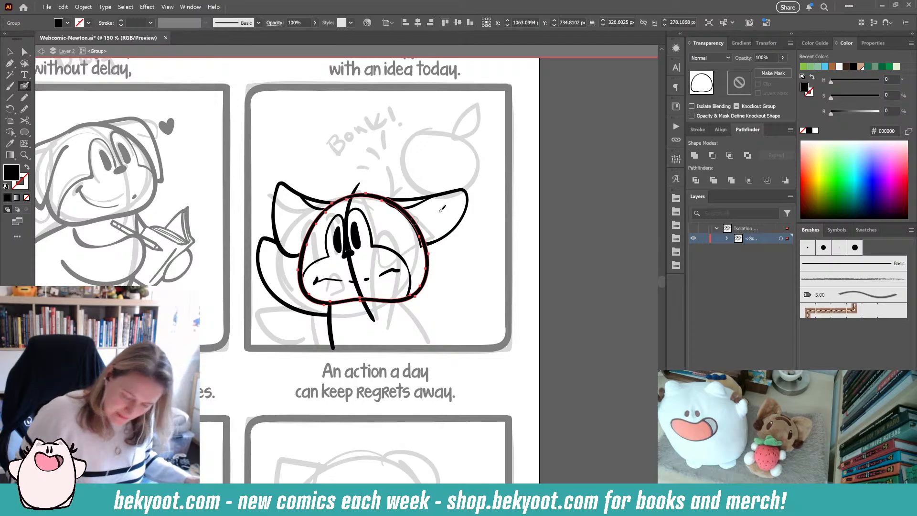
left_click(504, 184, "ctrl")
left_click(424, 255, "ctrl")
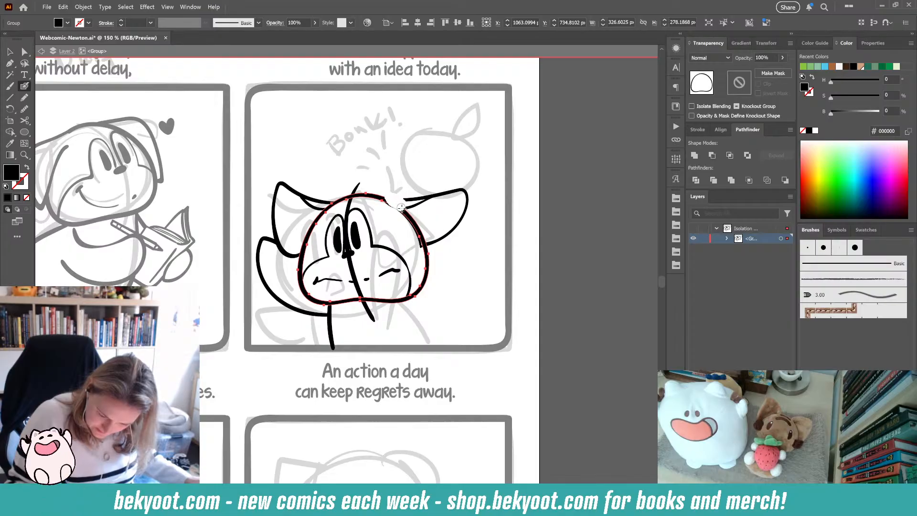
left_click_drag(401, 208, 422, 237)
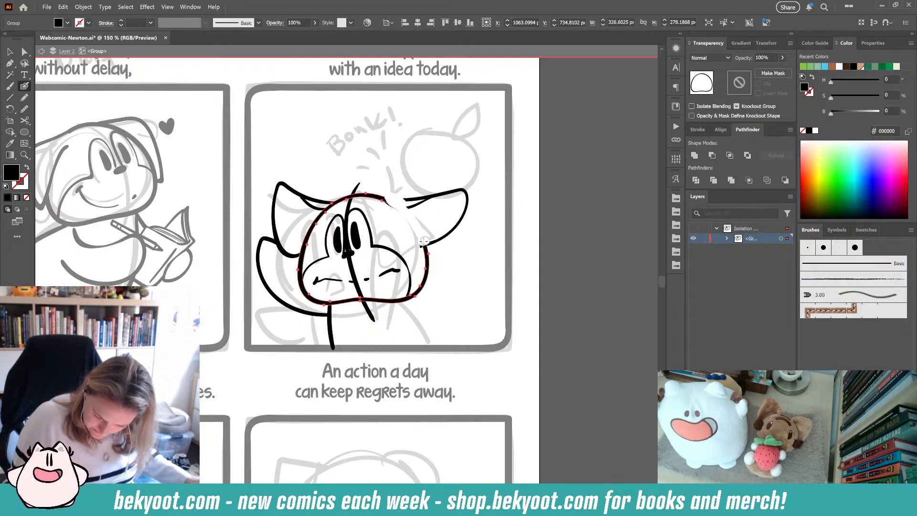
left_click_drag(386, 201, 424, 244)
key("ctrl+shift+a")
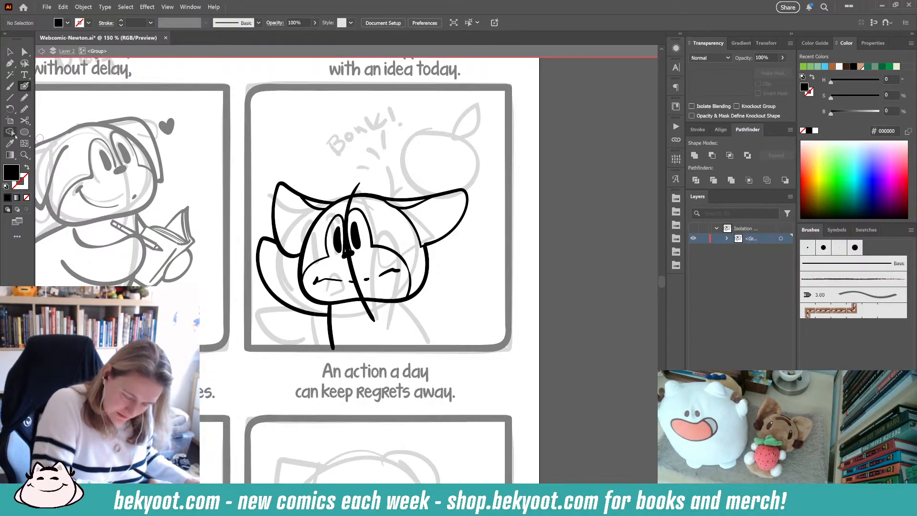
- Ink the impact curve rising from the top of the head toward the apple
key("shift+x")
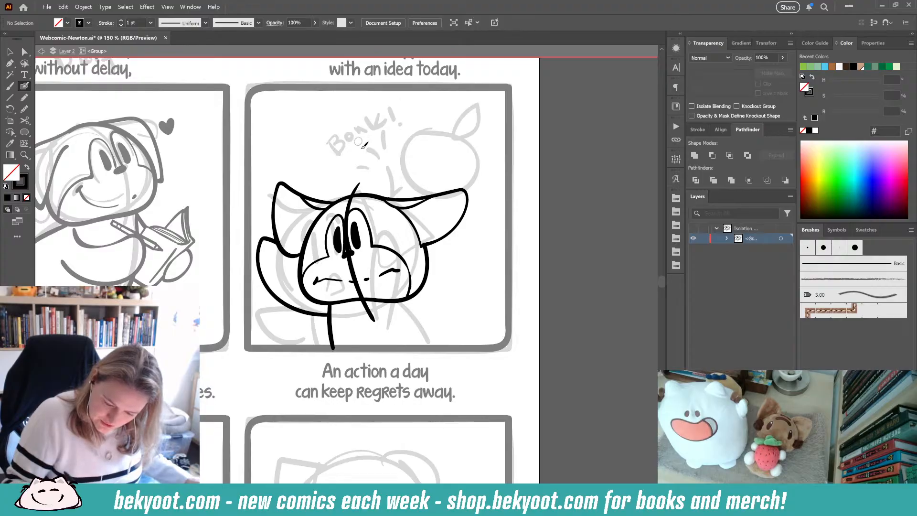
mouse_move(359, 152)
left_mouse_down()
mouse_move(386, 189)
mouse_move(412, 175)
left_mouse_up()
key("ctrl+z")
mouse_move(352, 149)
left_mouse_down()
mouse_move(378, 163)
mouse_move(385, 190)
mouse_move(420, 164)
mouse_move(370, 186)
mouse_move(400, 194)
left_mouse_up()
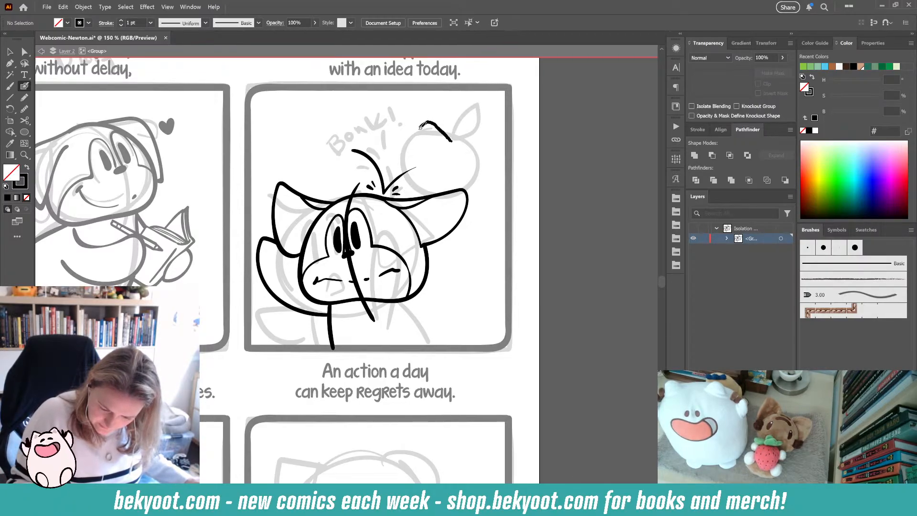
- Ink the apple above the head and its leaf, scaling the apple slightly smaller
mouse_move(465, 129)
left_mouse_down()
mouse_move(429, 113)
mouse_move(413, 160)
mouse_move(426, 176)
mouse_move(451, 182)
mouse_move(478, 173)
mouse_move(484, 136)
mouse_move(452, 118)
left_mouse_up()
left_click(477, 180, "ctrl")
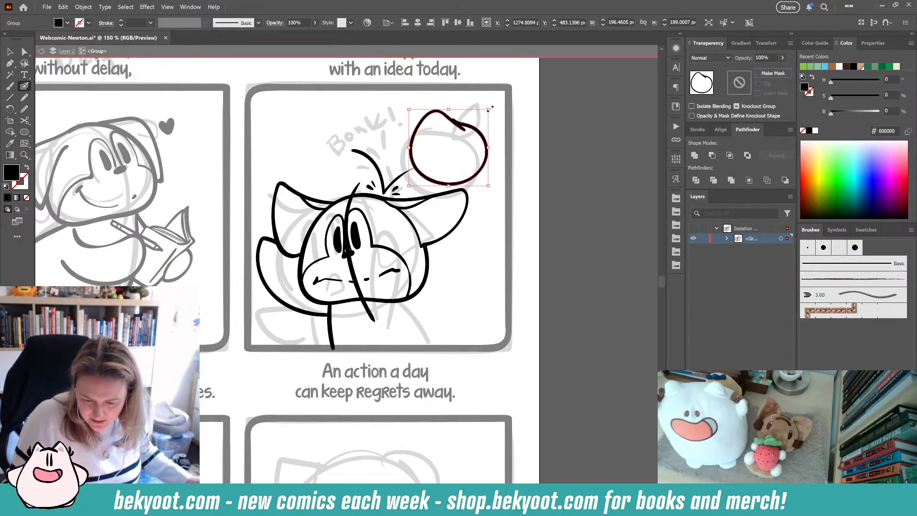
left_click_drag(489, 111, 498, 118)
left_click(497, 116, "ctrl")
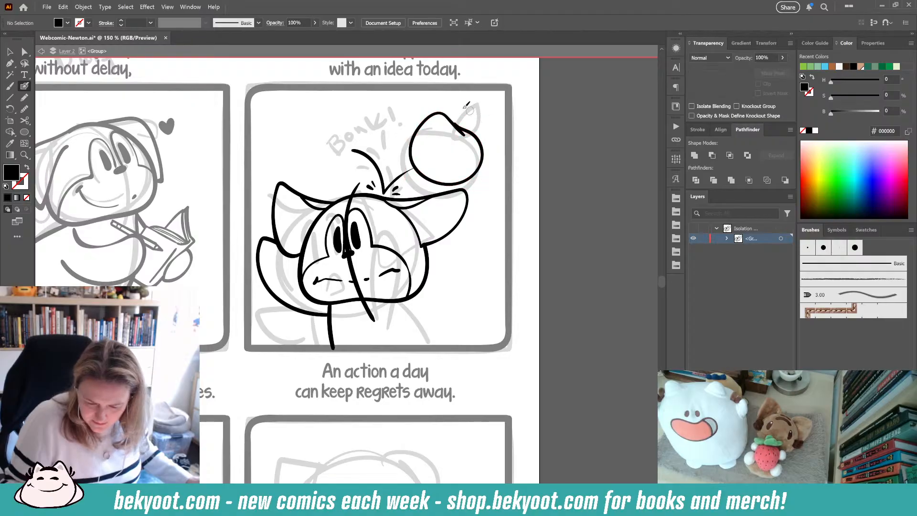
left_click_drag(432, 181, 439, 176)
left_click_drag(496, 114, 489, 118)
left_click(489, 121, "ctrl")
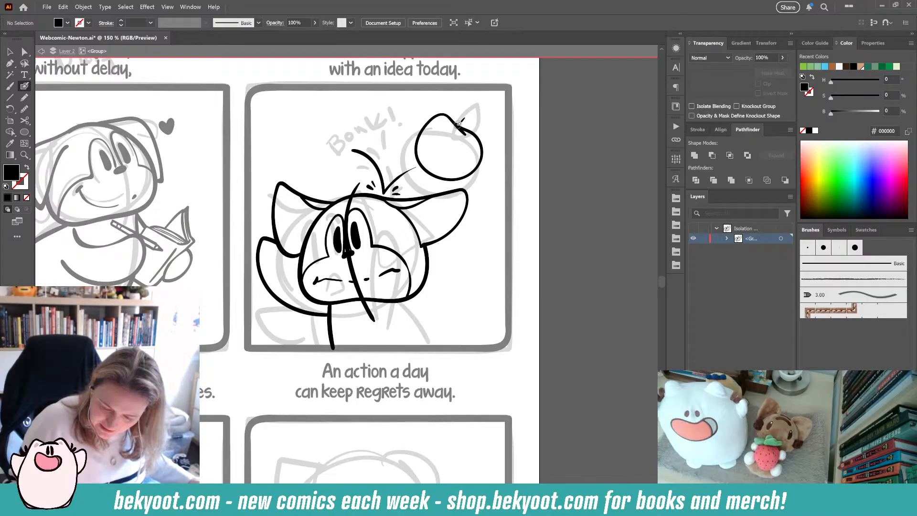
mouse_move(460, 123)
left_mouse_down()
mouse_move(492, 100)
mouse_move(488, 121)
mouse_move(461, 127)
left_mouse_up()
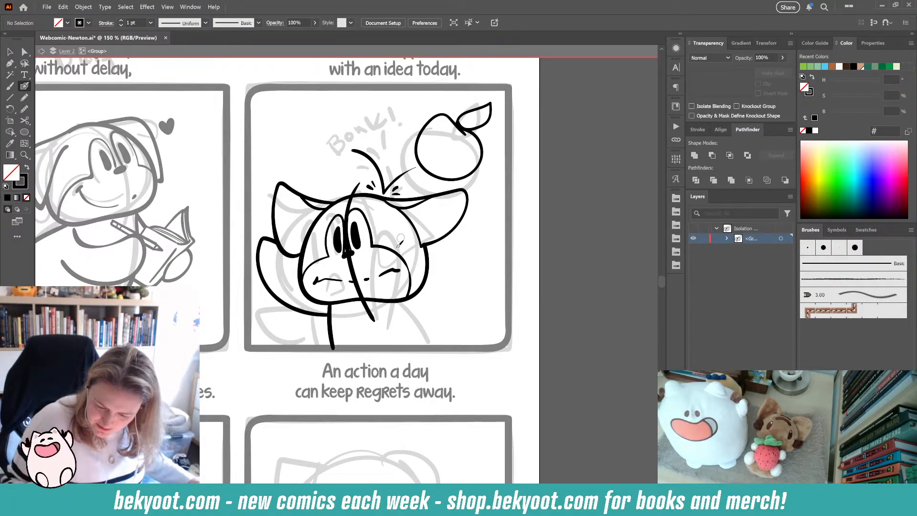
- Redraw the apple's stem and leaf, undoing the unwanted attempts
key("ctrl+z")
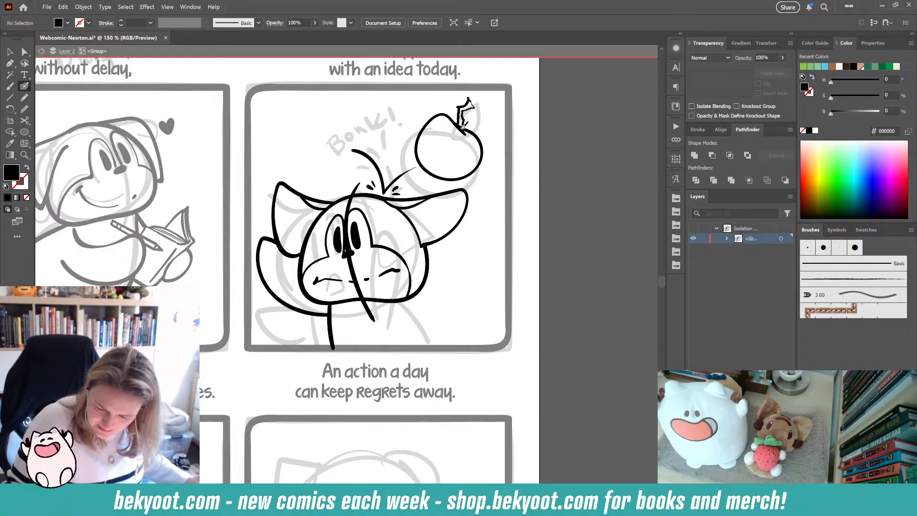
mouse_move(463, 127)
left_mouse_down()
mouse_move(457, 106)
mouse_move(468, 109)
left_mouse_up()
key("ctrl+z")
key("ctrl+z")
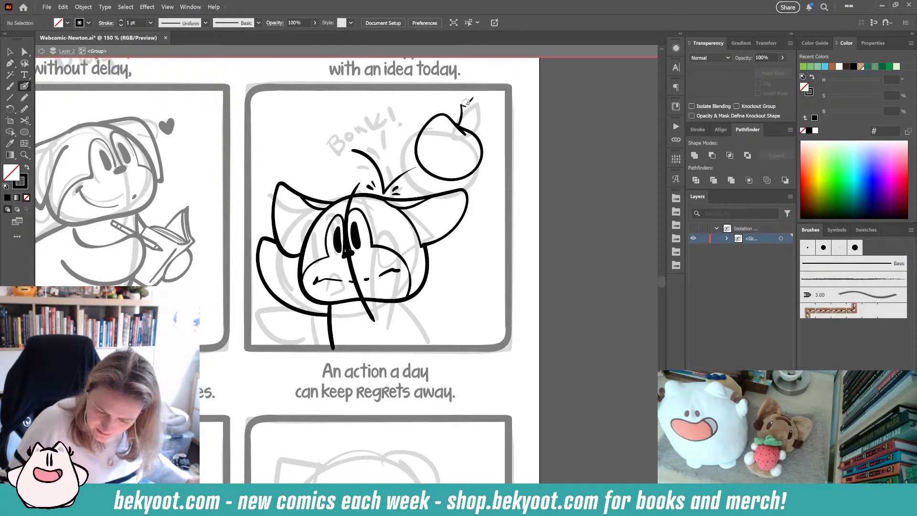
key("ctrl+z")
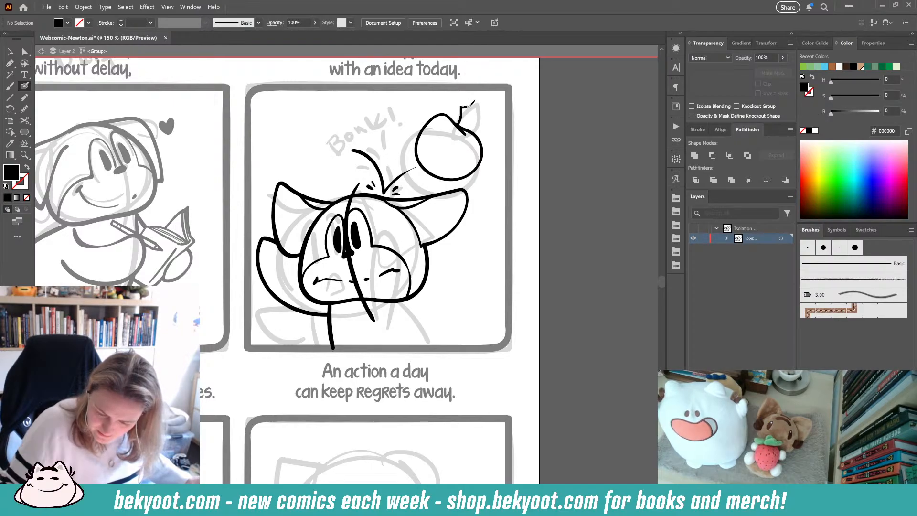
left_click_drag(468, 120, 472, 127)
key("ctrl+z")
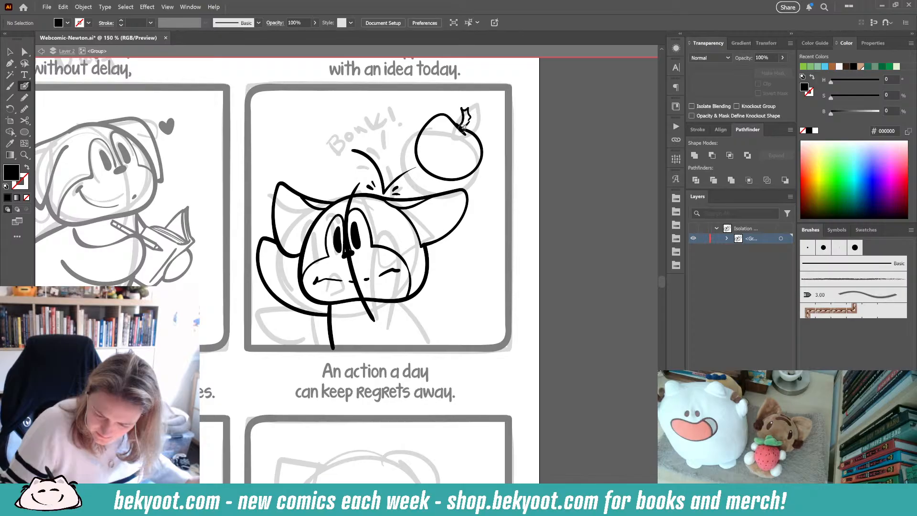
left_click_drag(463, 126, 466, 114)
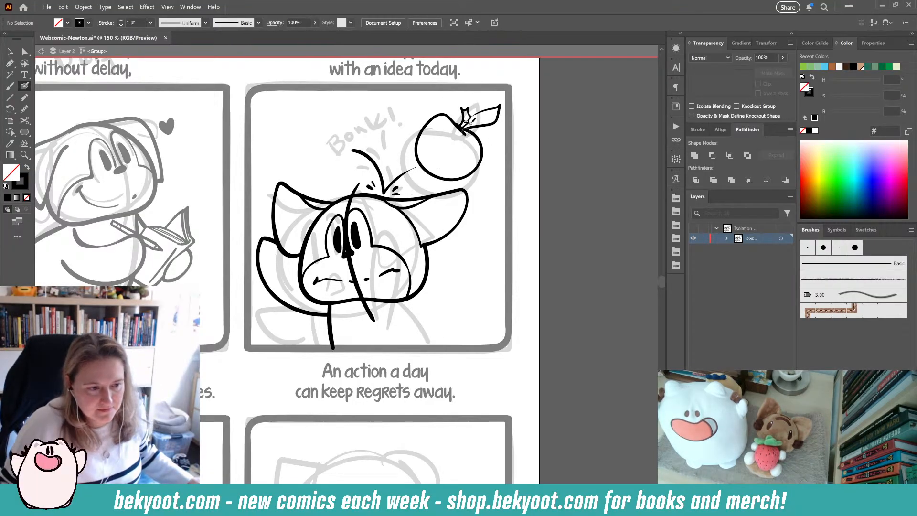
mouse_move(485, 118)
left_mouse_down()
mouse_move(501, 105)
mouse_move(472, 125)
left_mouse_up()
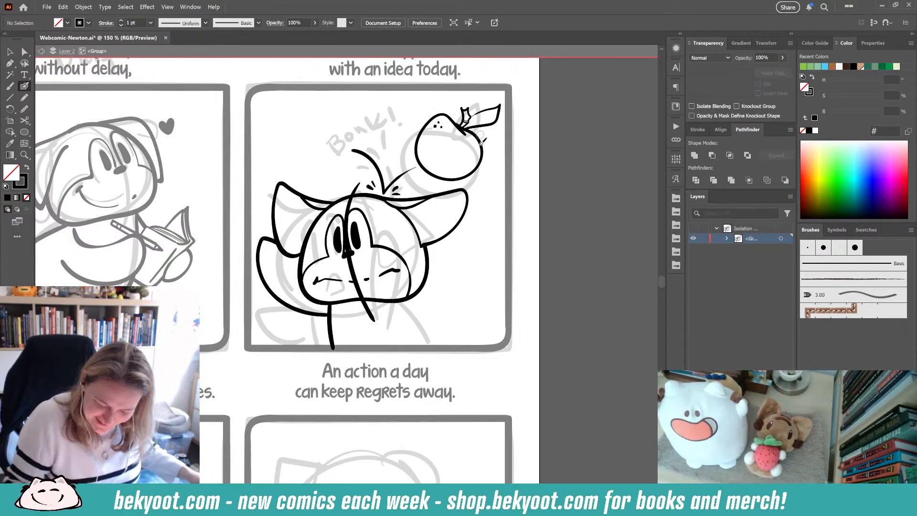
- Ink the BONK sound effect lettering in the panel's upper left, above the head
mouse_move(296, 139)
left_mouse_down()
mouse_move(311, 157)
mouse_move(310, 134)
mouse_move(312, 156)
mouse_move(323, 139)
mouse_move(309, 133)
mouse_move(313, 156)
left_mouse_up()
key("ctrl+z")
key("ctrl+z")
mouse_move(330, 120)
left_mouse_down()
mouse_move(323, 139)
mouse_move(336, 126)
mouse_move(326, 121)
mouse_move(353, 129)
mouse_move(347, 110)
mouse_move(375, 120)
left_mouse_up()
key("ctrl+z")
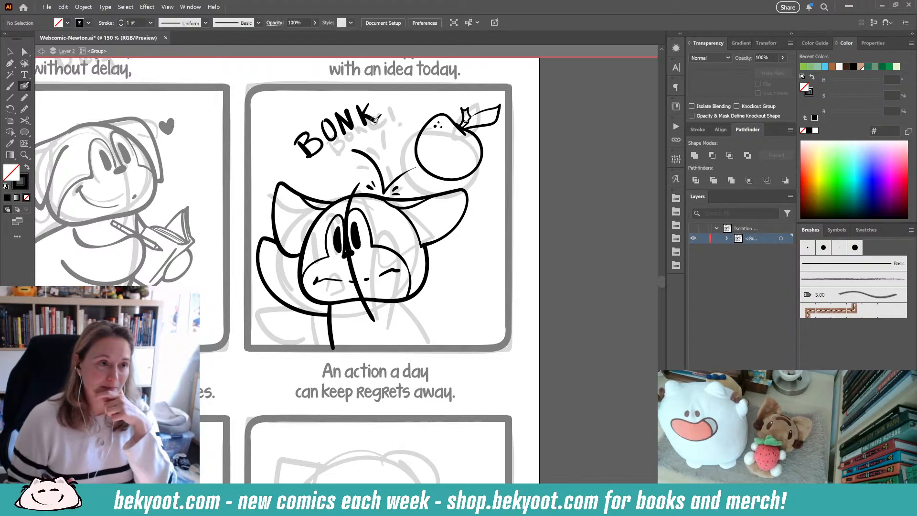
left_click(478, 168, "ctrl")
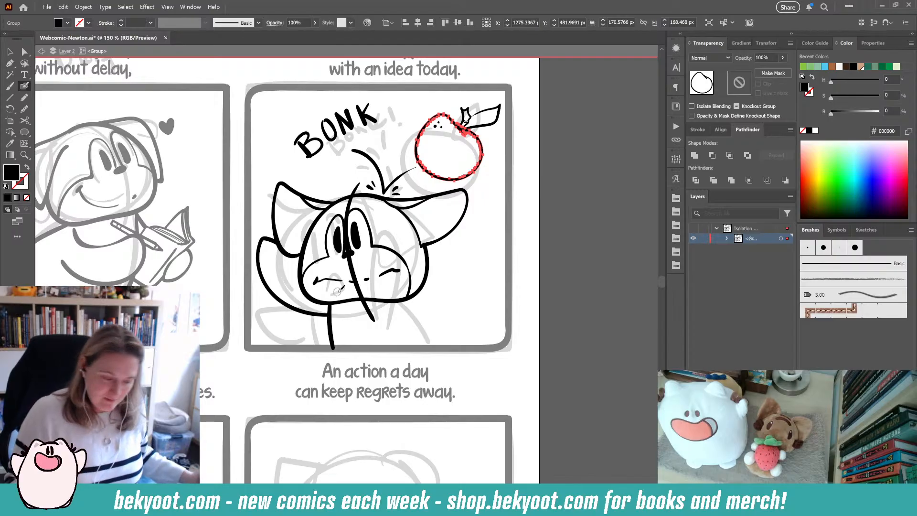
left_click(24, 109)
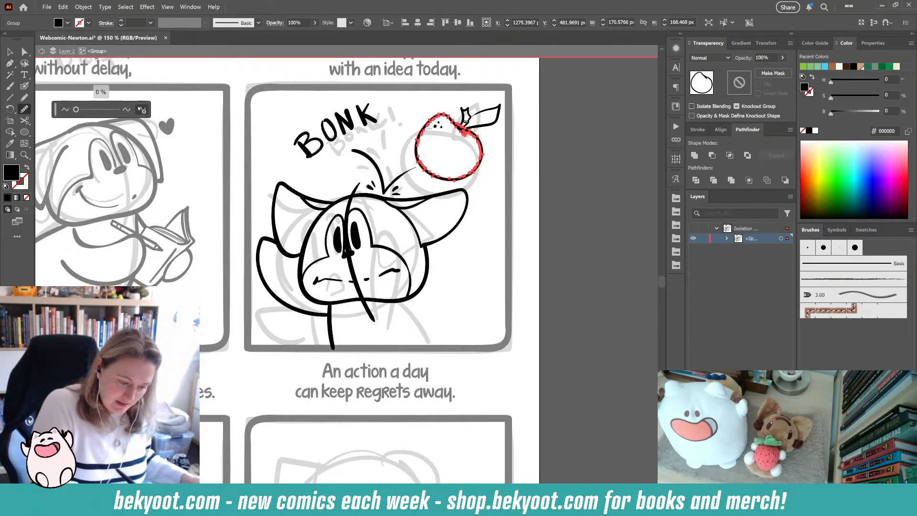
left_click(514, 183, "ctrl")
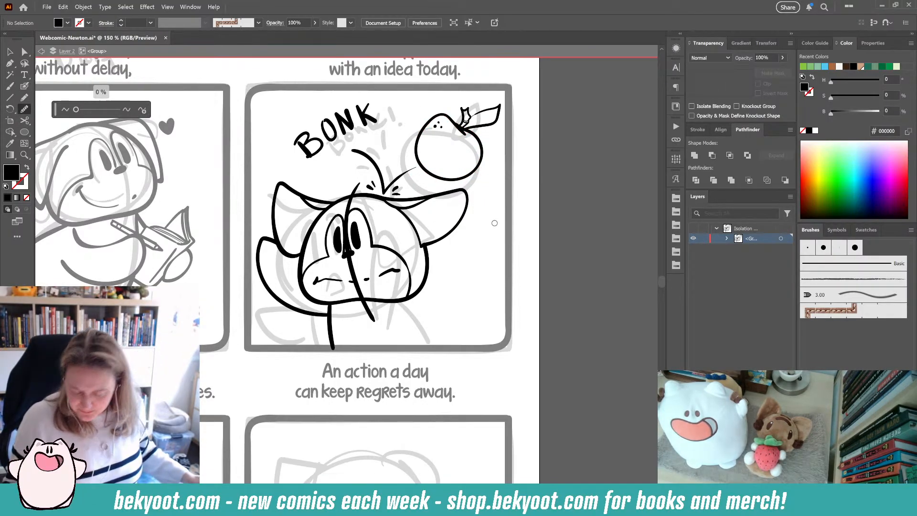
left_click(24, 86)
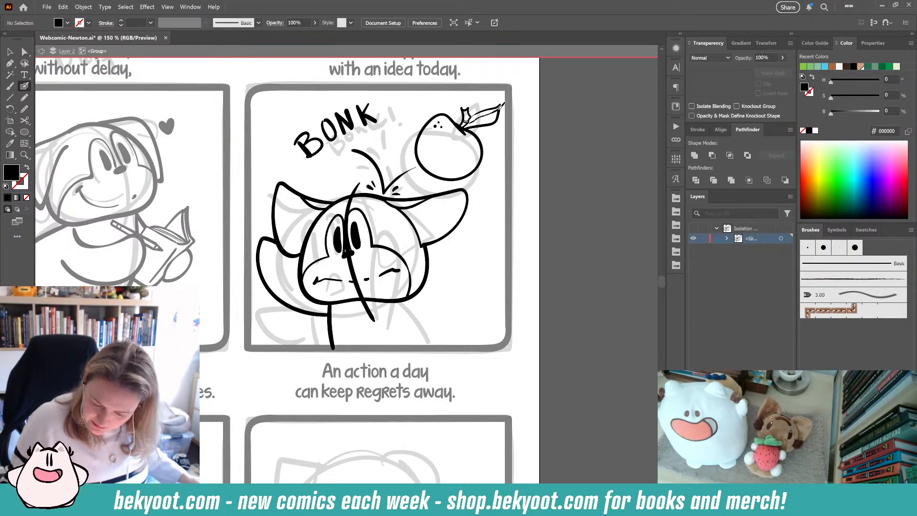
- Select the BONK lettering and smooth it with the Smooth tool set to 20%
key("shift+x")
scroll(508, 198, "up", 1)
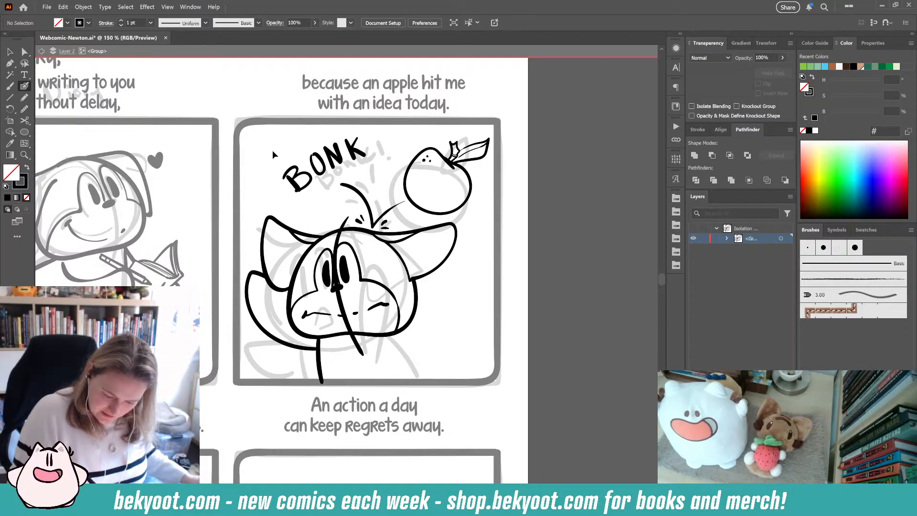
left_click_drag(272, 150, 311, 200)
left_click_drag(351, 152, 367, 154)
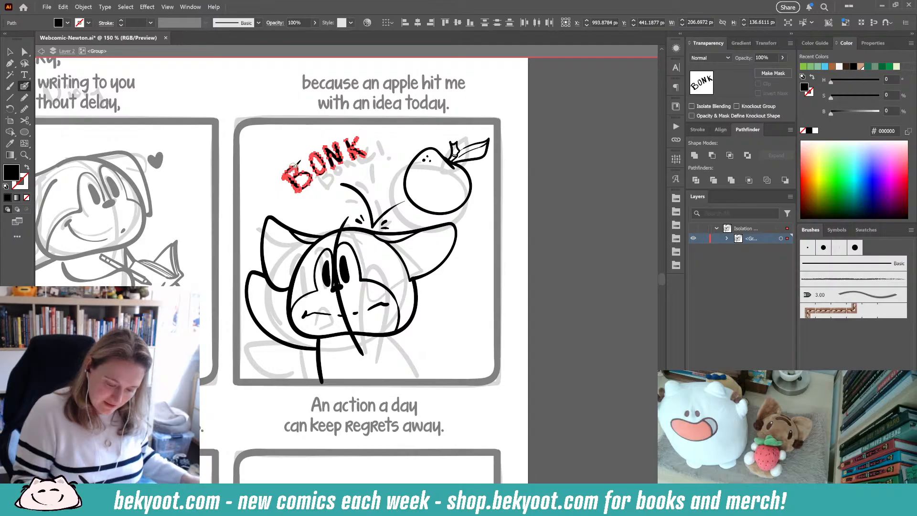
left_click(25, 108)
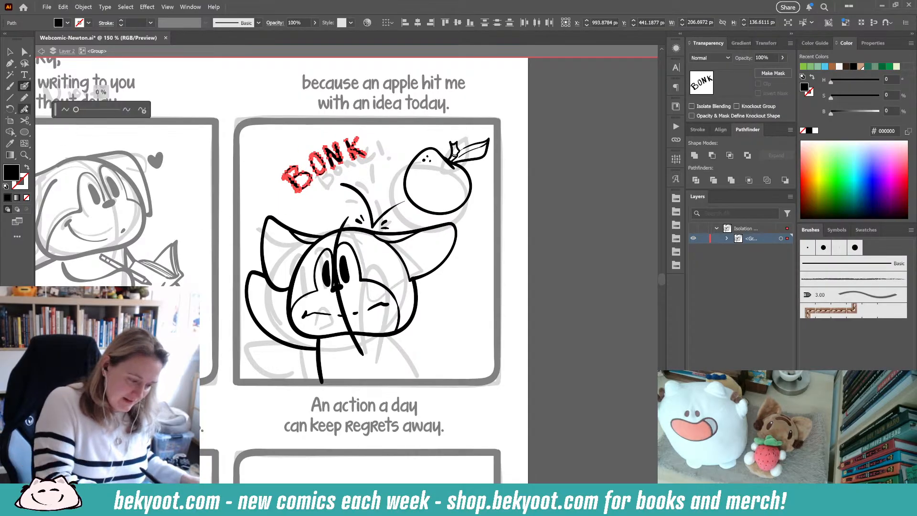
left_click(142, 110)
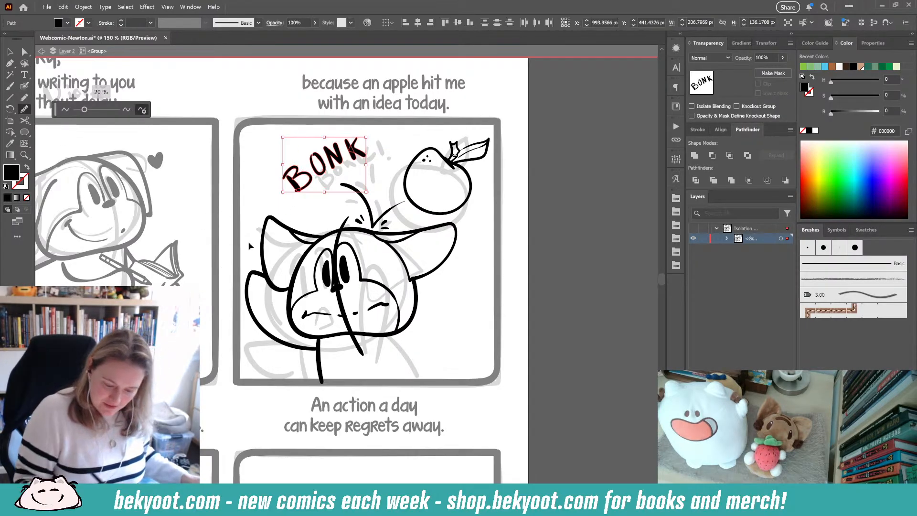
left_click(322, 204, "ctrl")
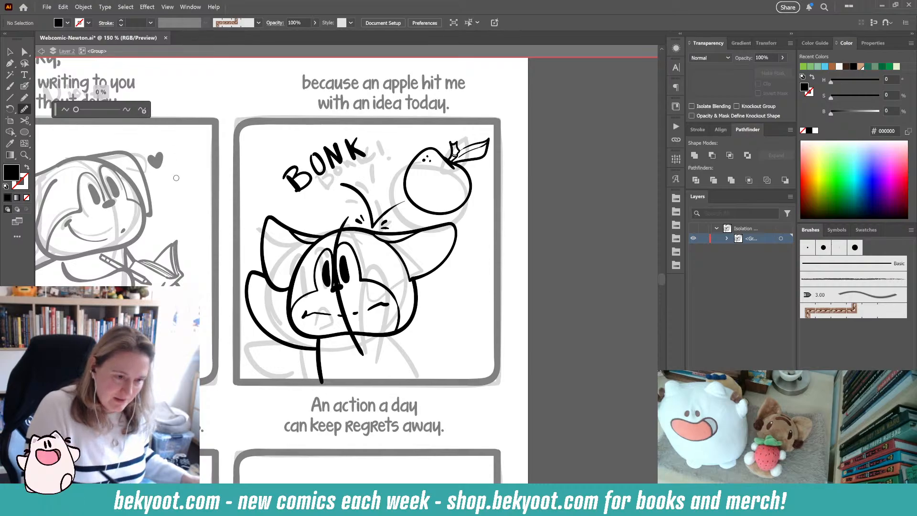
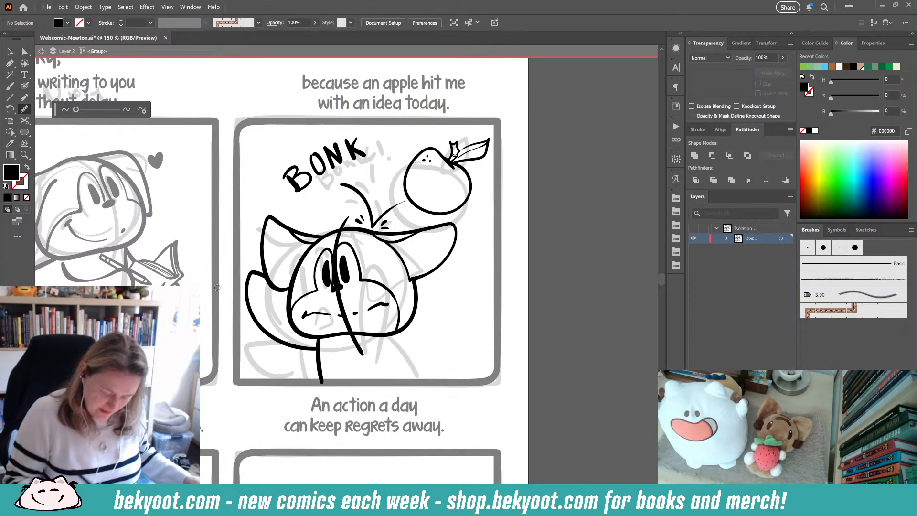
- With the Blob Brush, ink the arm reaching to the panel's lower right and the hand under the face, redrawing the hand stroke
key("shift+b")
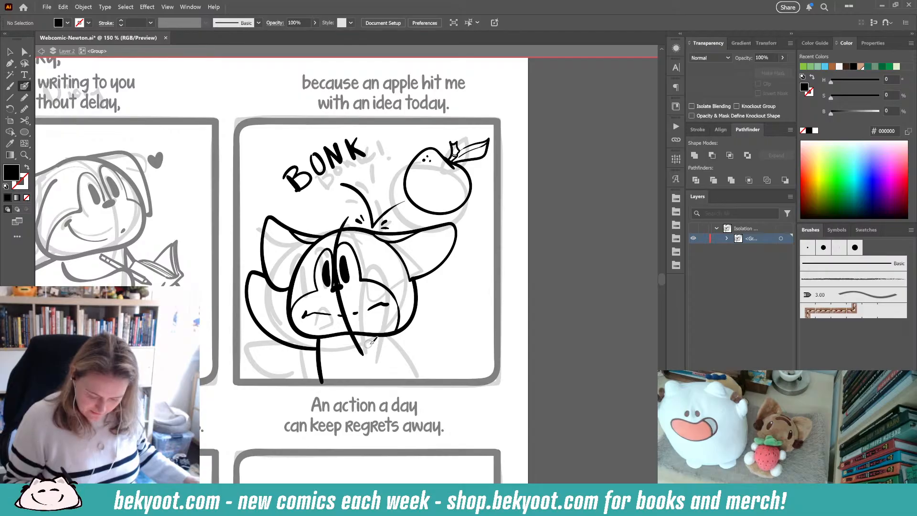
left_click_drag(396, 335, 473, 380)
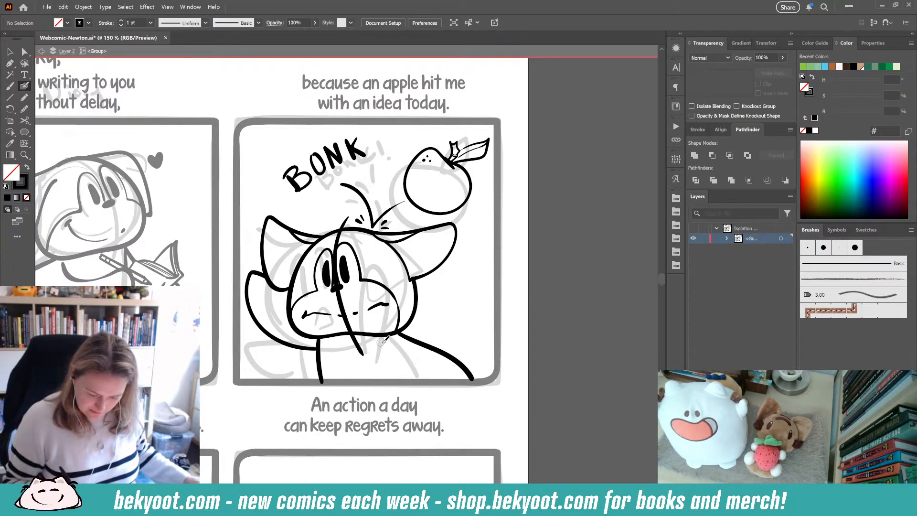
mouse_move(386, 339)
left_mouse_down()
mouse_move(357, 352)
mouse_move(312, 333)
mouse_move(297, 354)
mouse_move(304, 383)
left_mouse_up()
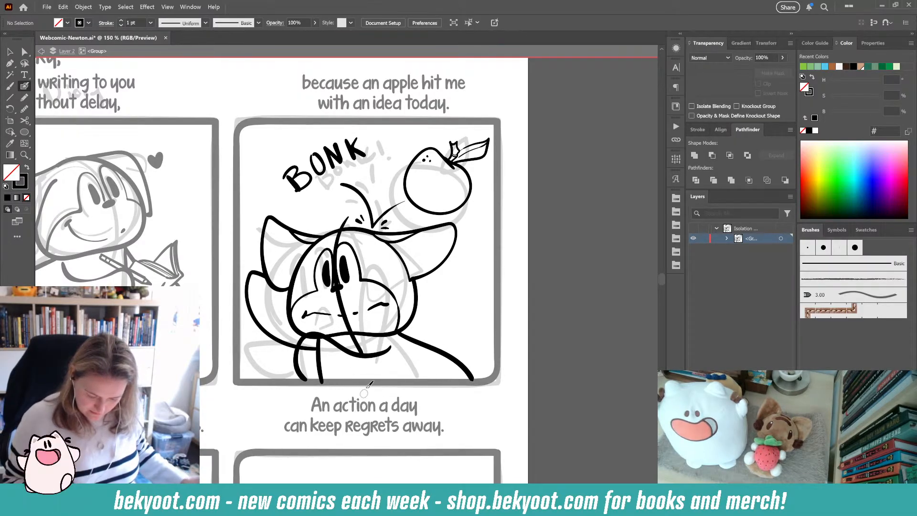
key("ctrl+z")
mouse_move(391, 349)
left_mouse_down()
mouse_move(366, 351)
mouse_move(318, 331)
mouse_move(302, 355)
mouse_move(312, 383)
left_mouse_up()
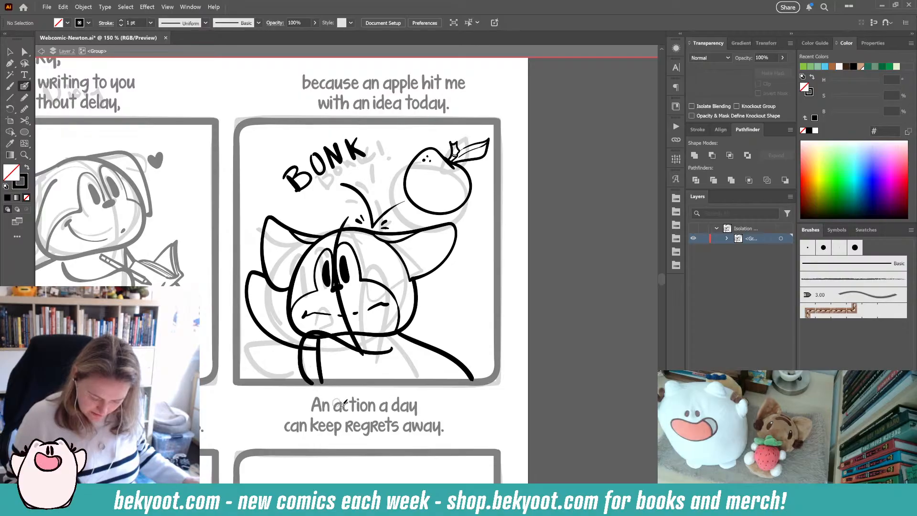
key("ctrl+z")
mouse_move(398, 353)
left_mouse_down()
mouse_move(322, 324)
mouse_move(313, 349)
mouse_move(338, 380)
left_mouse_up()
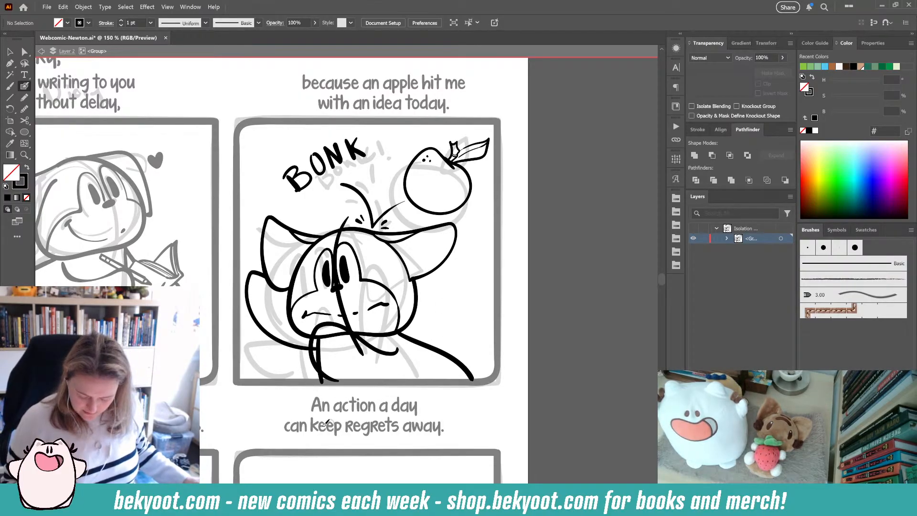
- Delete the stray sketch line running through the character's face
left_click_drag(465, 335, 435, 330)
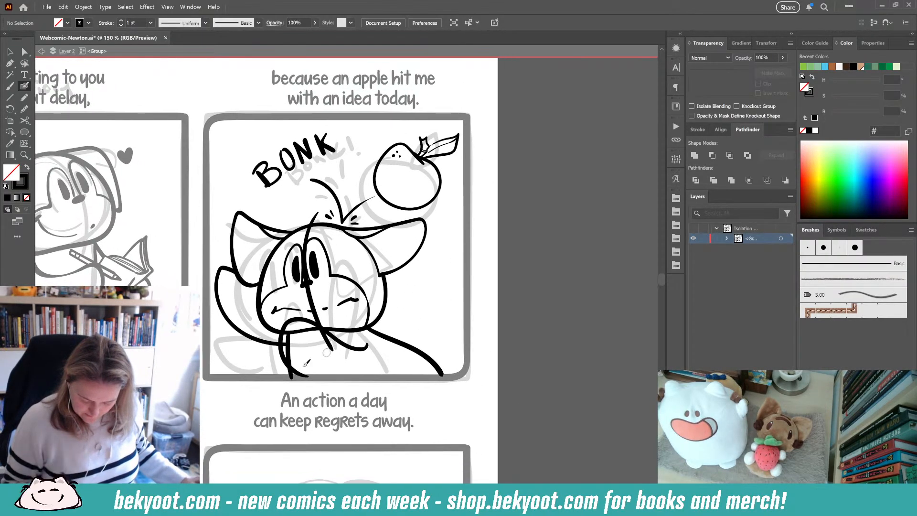
left_click(311, 237, "ctrl")
key("Delete")
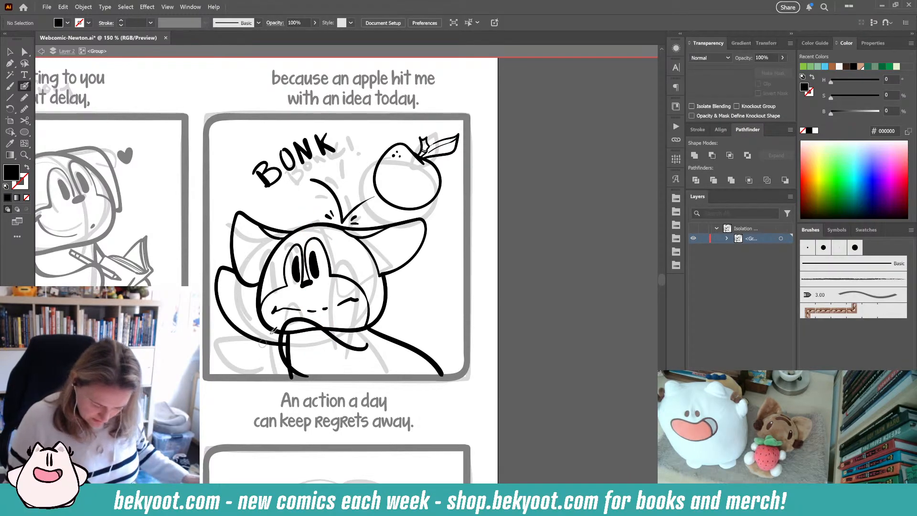
- Select the inked head, face and arm strokes to inspect them, then deselect
left_click(307, 283, "ctrl")
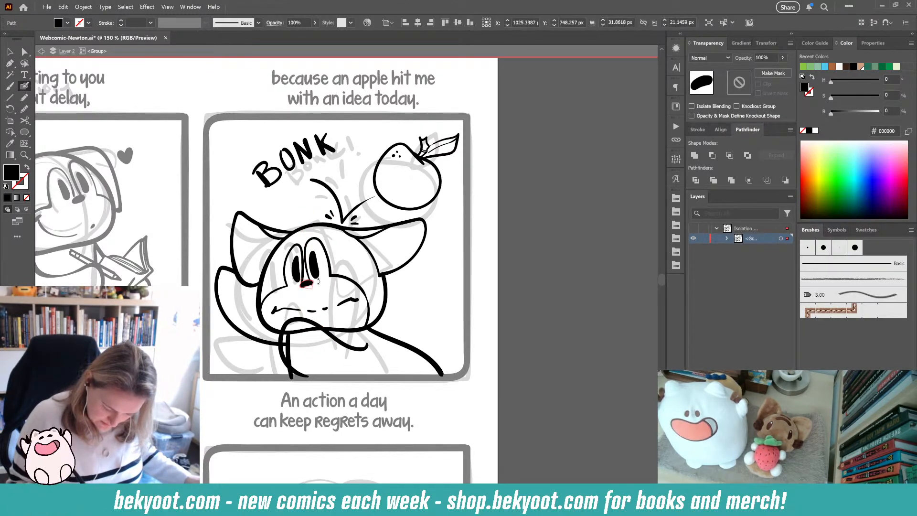
left_click(318, 282, "ctrl")
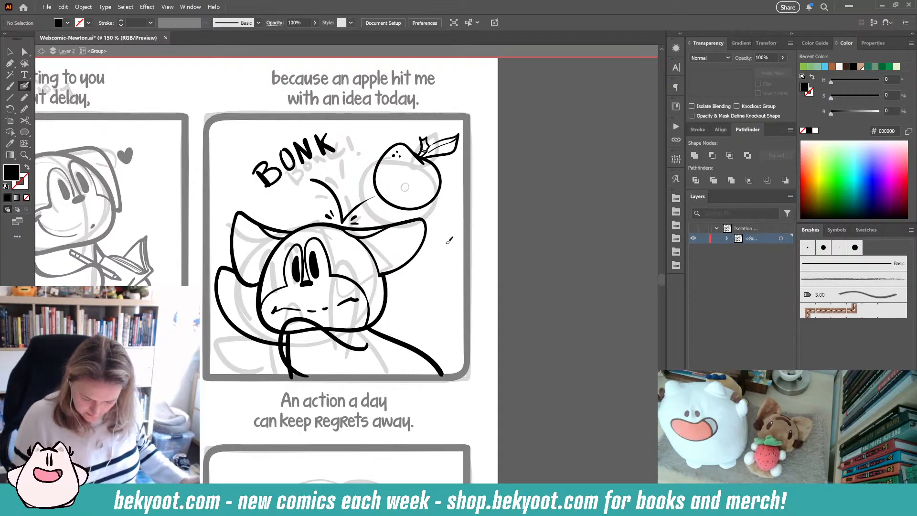
scroll(351, 349, "down", 1)
left_click(290, 337, "ctrl")
left_click(300, 309, "ctrl+shift")
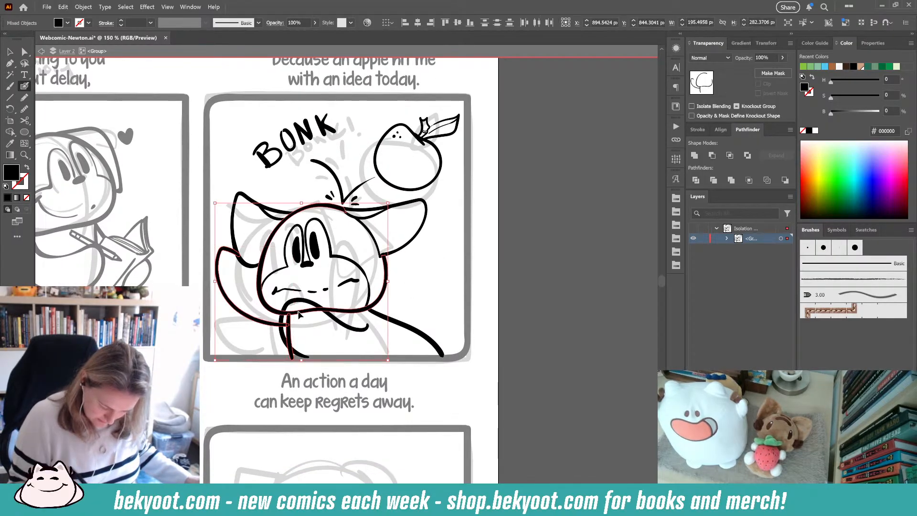
mouse_move(294, 312)
left_mouse_down()
mouse_move(293, 345)
mouse_move(287, 332)
mouse_move(298, 316)
mouse_move(320, 309)
left_mouse_up()
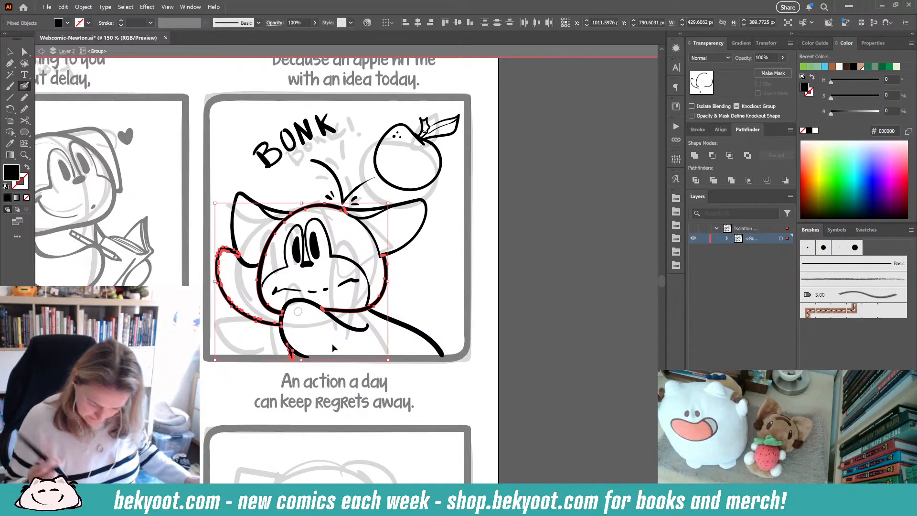
left_click(482, 299, "ctrl")
- Draw a curl at the end of the arm near the panel's lower right corner, undoing the unwanted attempts
mouse_move(445, 341)
left_mouse_down()
mouse_move(439, 346)
mouse_move(441, 274)
left_mouse_up()
key("ctrl+z")
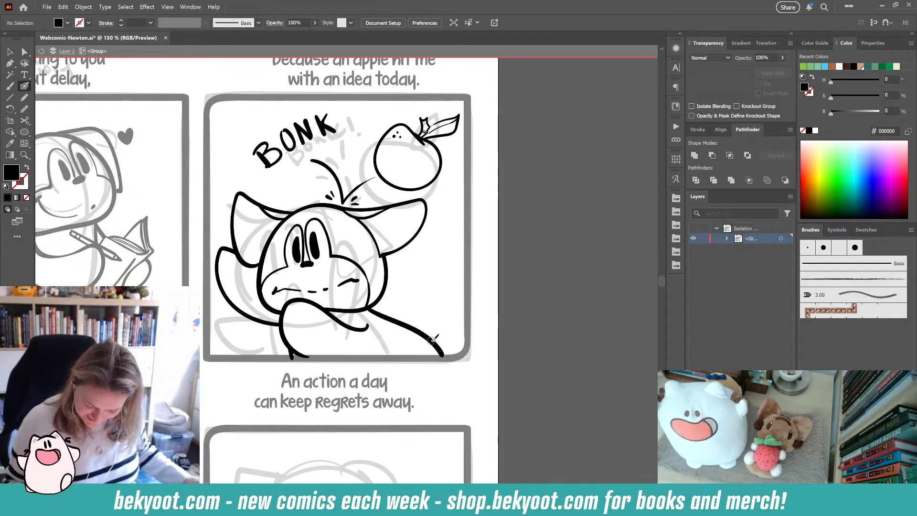
mouse_move(437, 344)
left_mouse_down()
mouse_move(448, 305)
mouse_move(434, 313)
mouse_move(454, 329)
mouse_move(440, 314)
mouse_move(433, 328)
mouse_move(452, 332)
left_mouse_up()
key("ctrl+z")
- Smooth the curl at the arm's end with the Smooth tool
key("ctrl+alt+s")
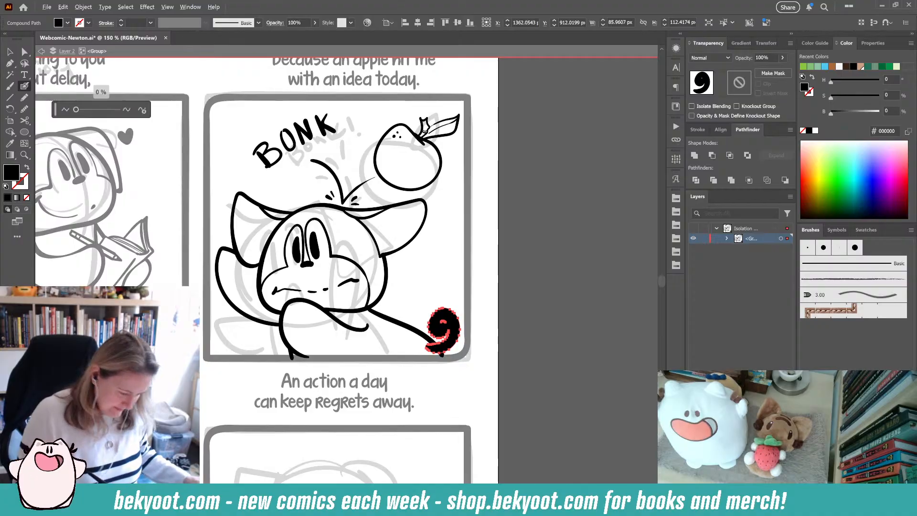
left_click(142, 110)
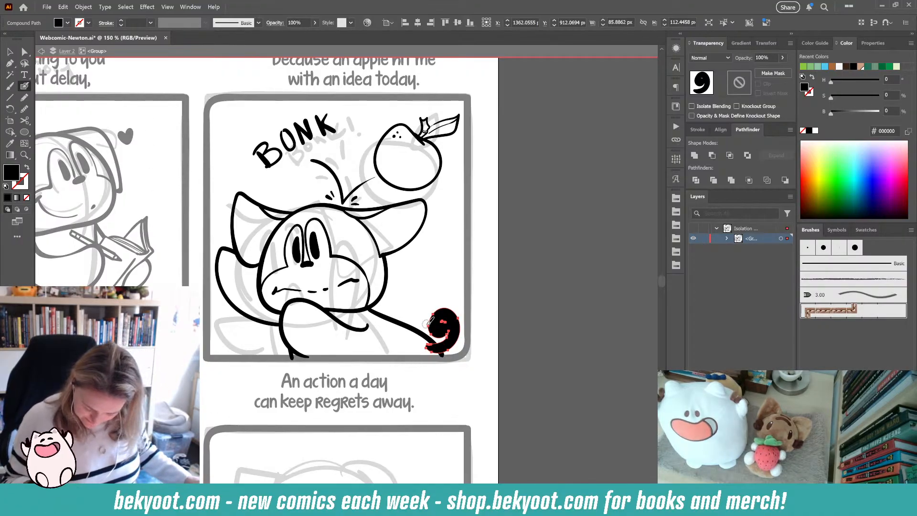
left_click_drag(426, 324, 442, 368)
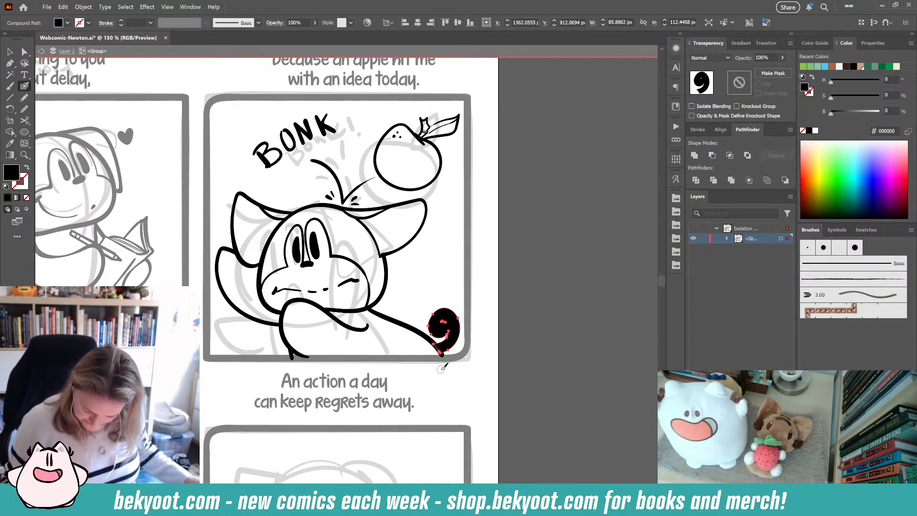
left_click(507, 268, "ctrl")
- Draw a large curved stroke extending past the panel's right edge, then select and smooth it
left_click_drag(414, 325, 430, 298)
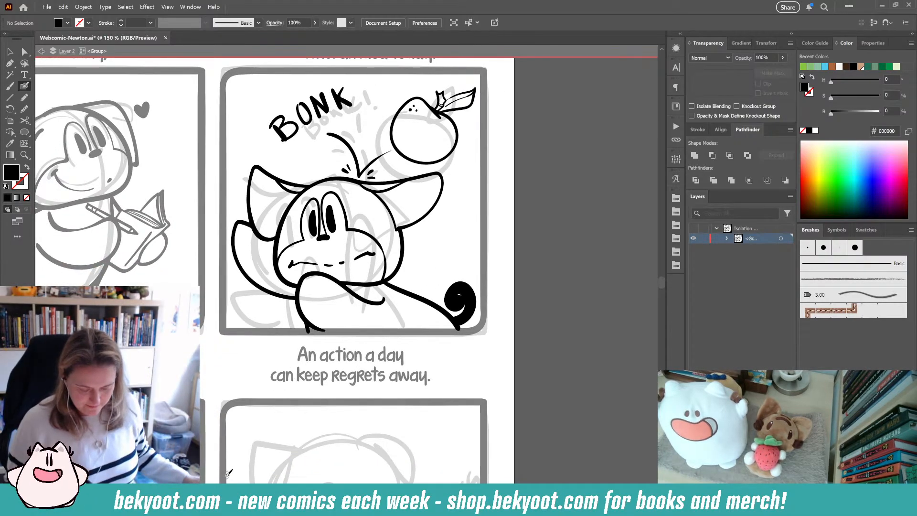
mouse_move(424, 258)
left_mouse_down()
mouse_move(449, 244)
mouse_move(529, 179)
mouse_move(542, 260)
left_mouse_up()
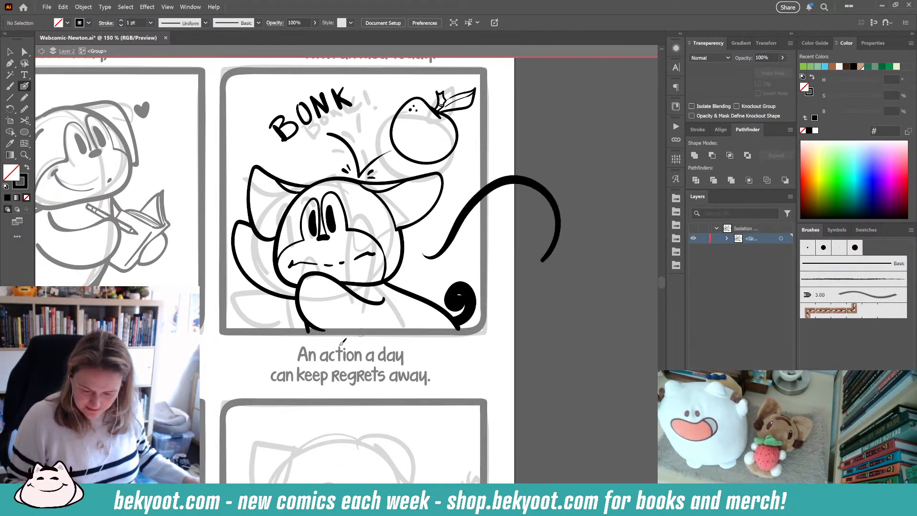
left_click(466, 209, "ctrl")
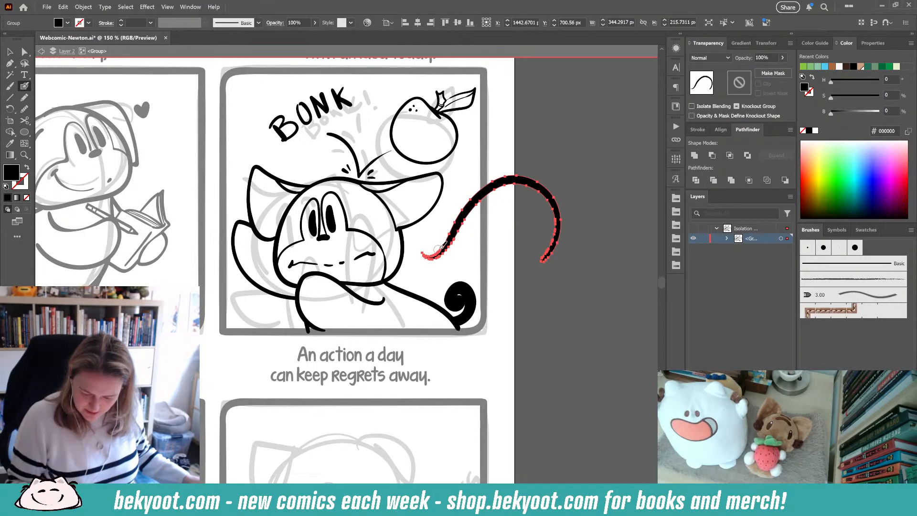
key("ctrl+alt+s")
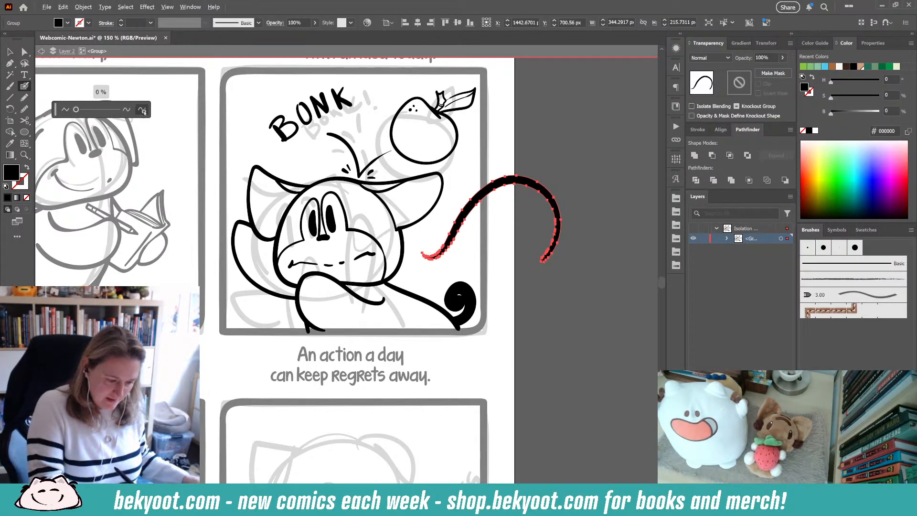
left_click(142, 110)
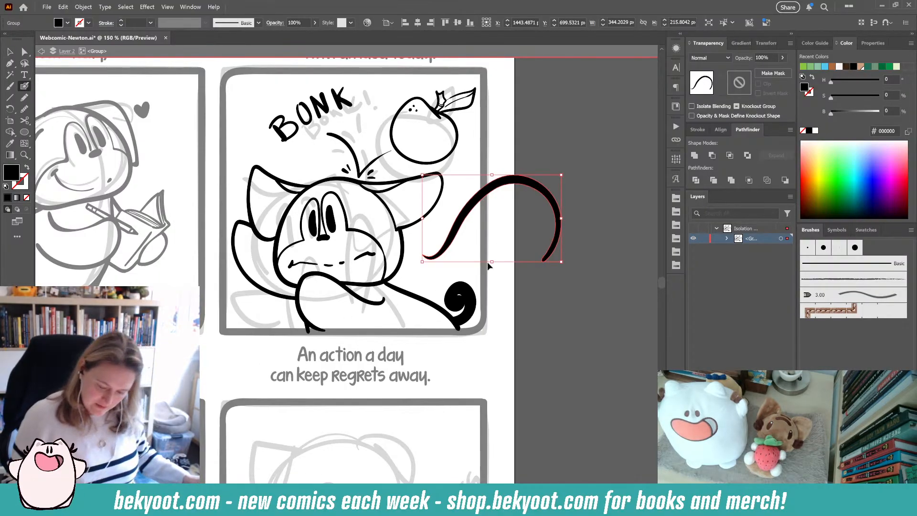
left_click(487, 262, "ctrl")
- Select the BONK lettering and delete it
scroll(506, 297, "down", 2)
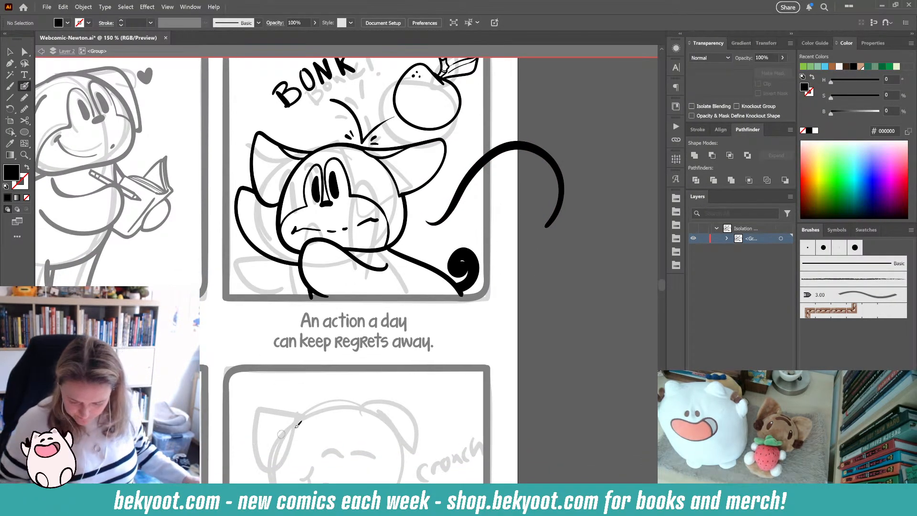
scroll(353, 368, "up", 5)
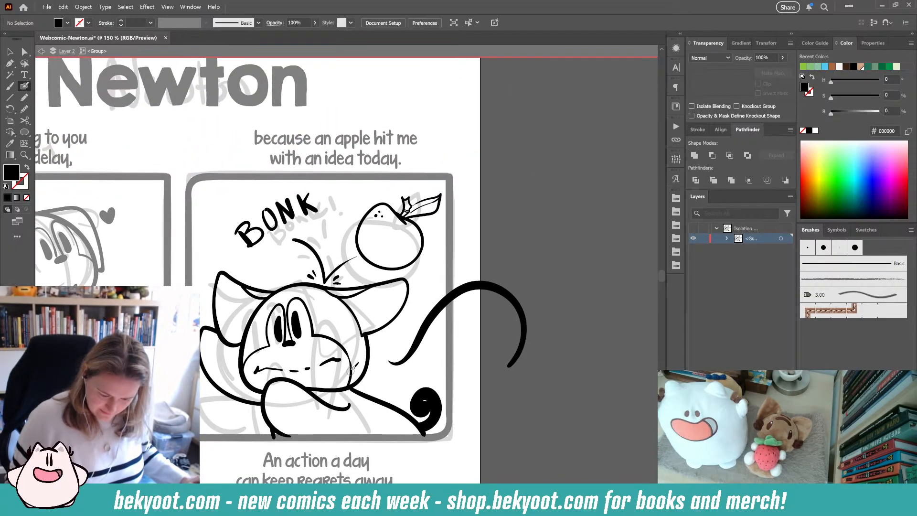
key("v")
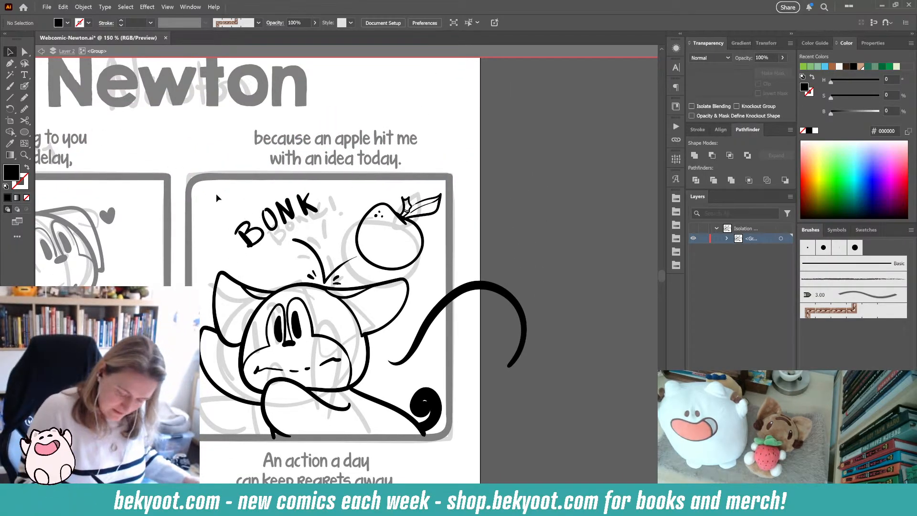
left_click(286, 244)
left_click(311, 204, "shift")
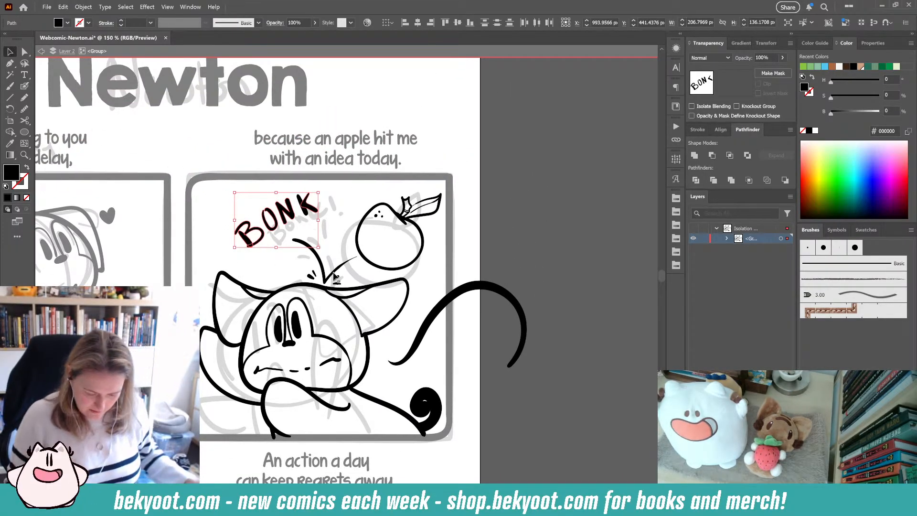
key("Delete")
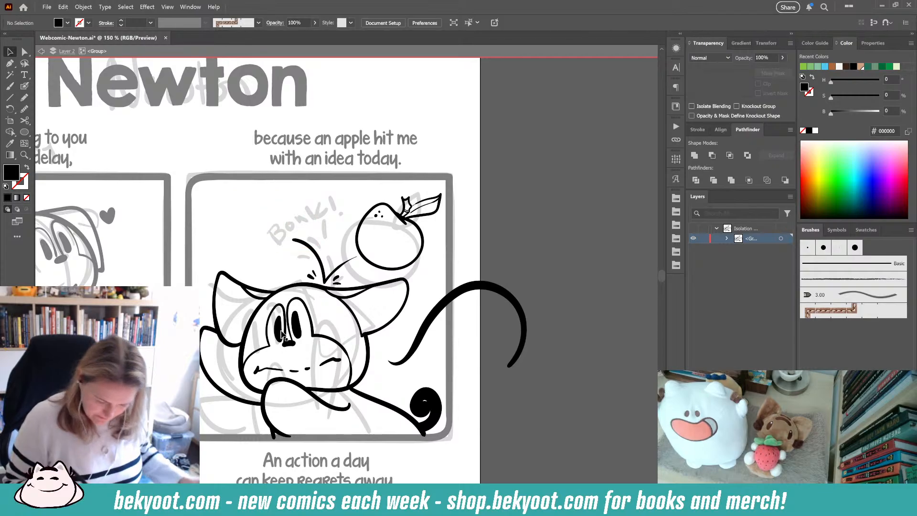
- Re-letter BONK! with the Blob Brush above the head, undoing the unwanted strokes
left_click(25, 86)
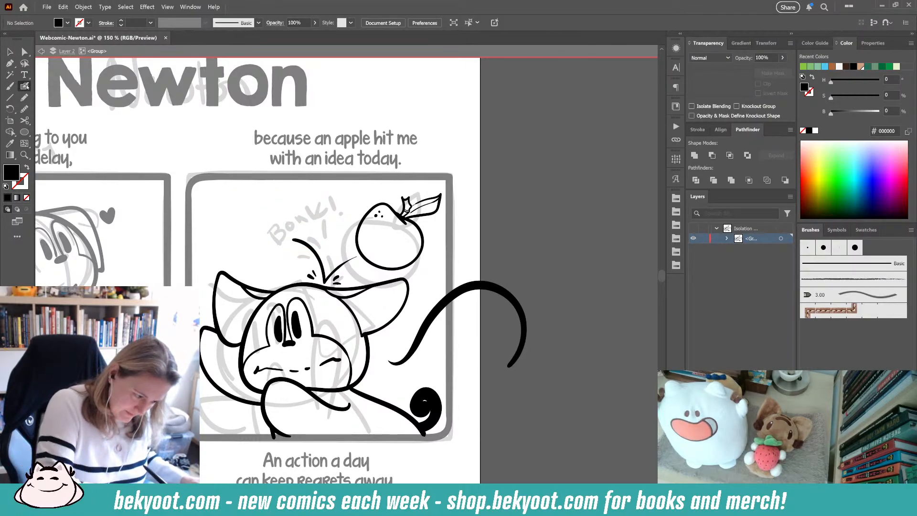
left_click_drag(245, 240, 261, 259)
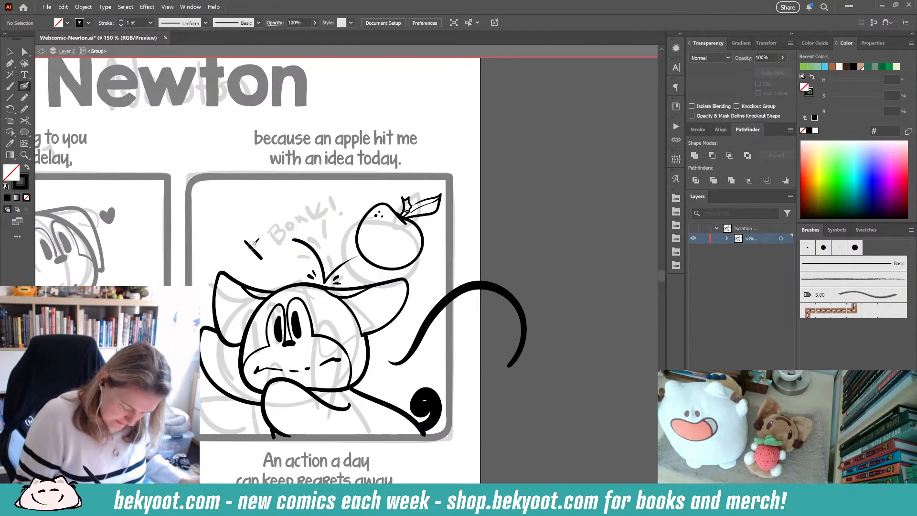
key("Return")
key("Return")
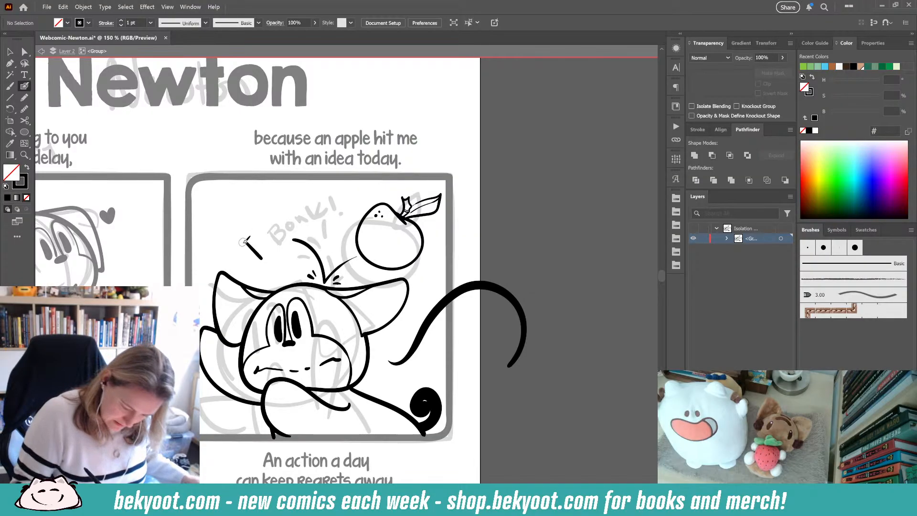
mouse_move(242, 244)
left_mouse_down()
mouse_move(256, 229)
mouse_move(254, 245)
mouse_move(268, 237)
mouse_move(259, 260)
mouse_move(245, 238)
mouse_move(269, 238)
mouse_move(266, 256)
mouse_move(254, 228)
mouse_move(252, 245)
mouse_move(266, 238)
mouse_move(262, 263)
left_mouse_up()
key("ctrl+z")
key("ctrl+z")
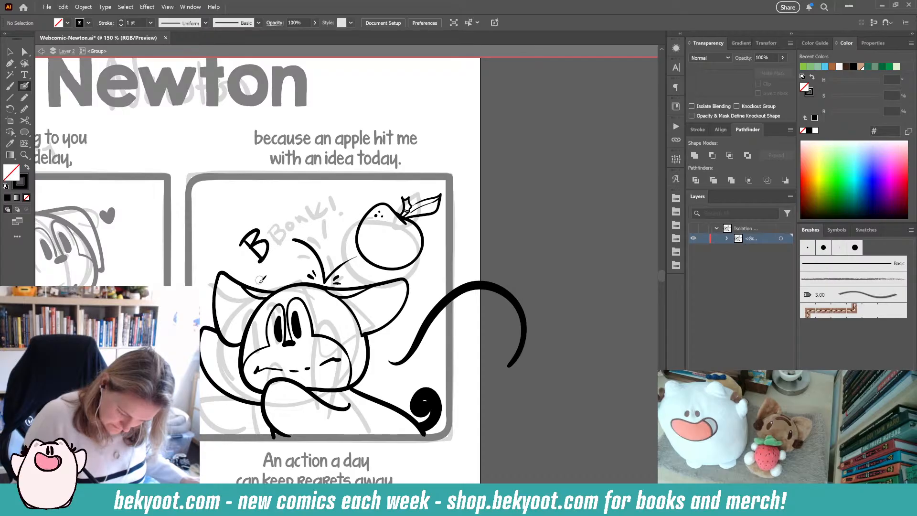
mouse_move(277, 219)
left_mouse_down()
mouse_move(278, 241)
mouse_move(273, 217)
mouse_move(289, 231)
mouse_move(283, 214)
mouse_move(302, 226)
mouse_move(288, 208)
mouse_move(309, 224)
left_mouse_up()
mouse_move(315, 193)
left_mouse_down()
mouse_move(329, 223)
mouse_move(324, 186)
mouse_move(328, 214)
mouse_move(330, 192)
mouse_move(329, 225)
left_mouse_up()
key("ctrl+z")
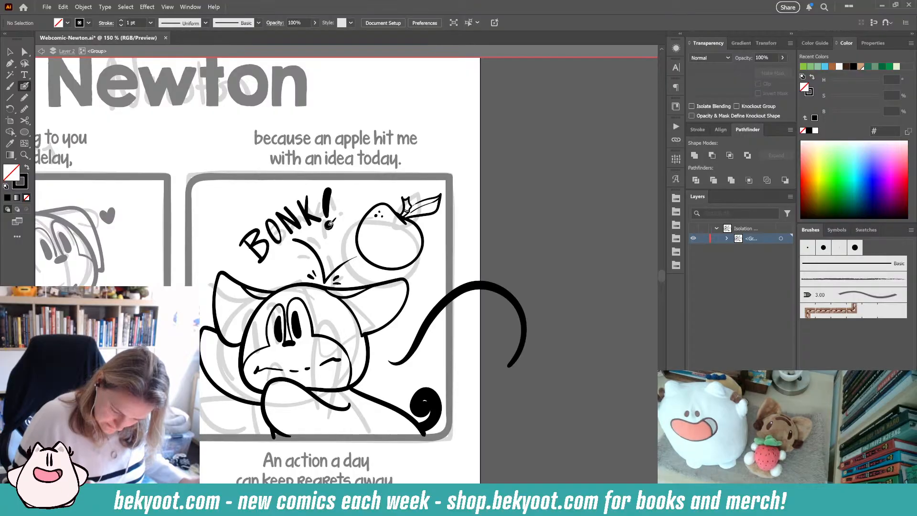
- Smooth the exclamation mark's stroke and its dot with the Smooth tool, then deselect
left_click(328, 200, "ctrl")
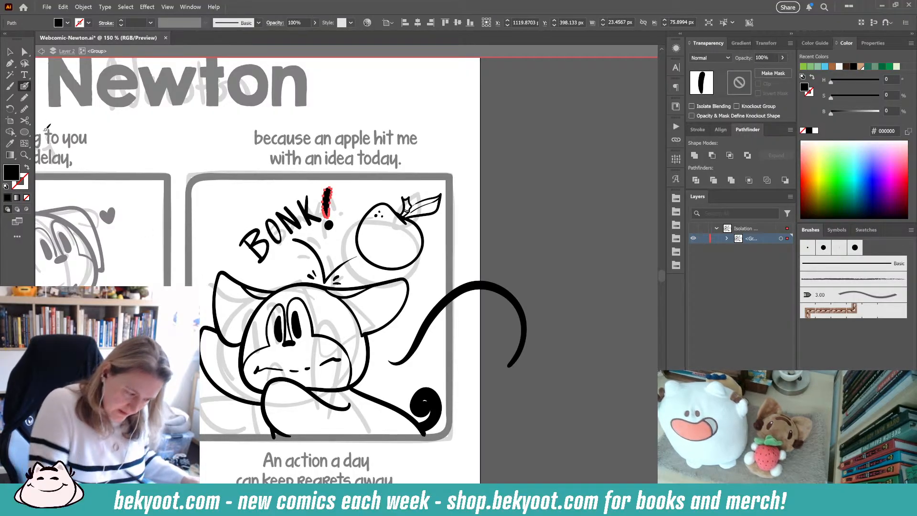
key("ctrl+alt+s")
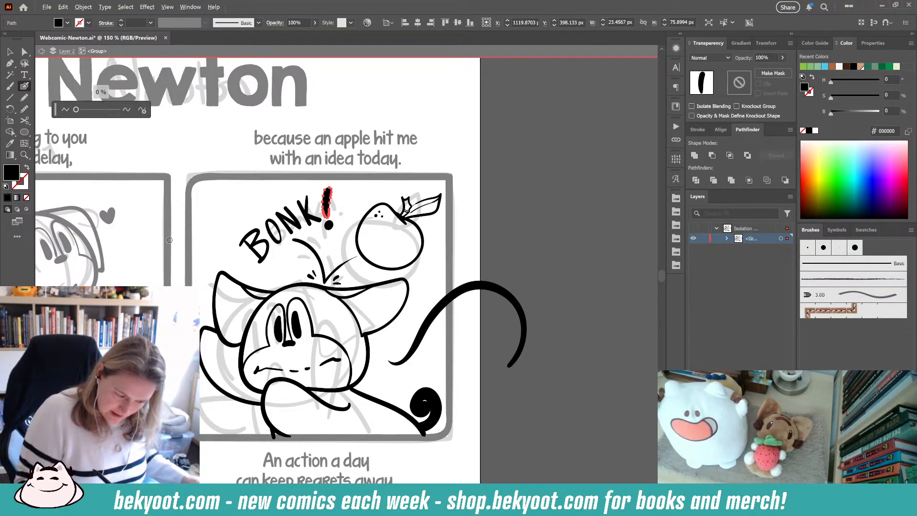
left_click(143, 110)
key("ctrl+alt+s")
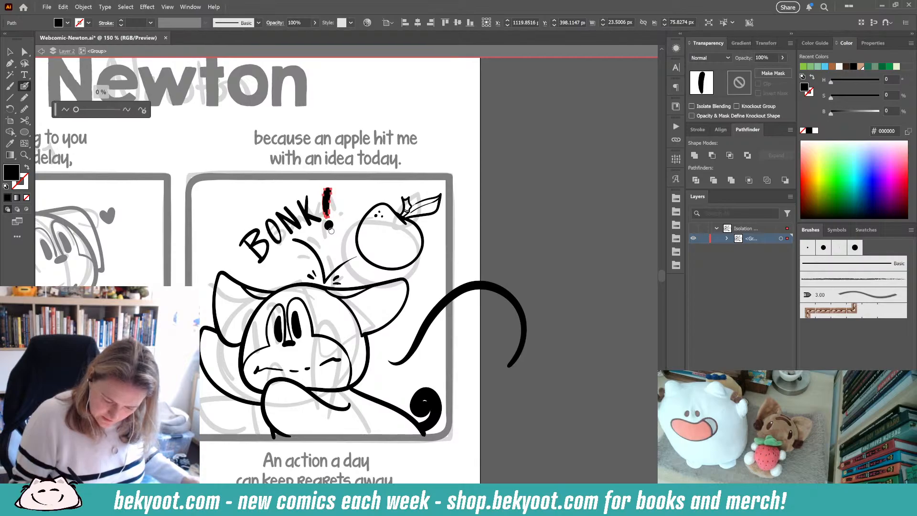
left_click(328, 226, "ctrl")
key("ctrl+alt+s")
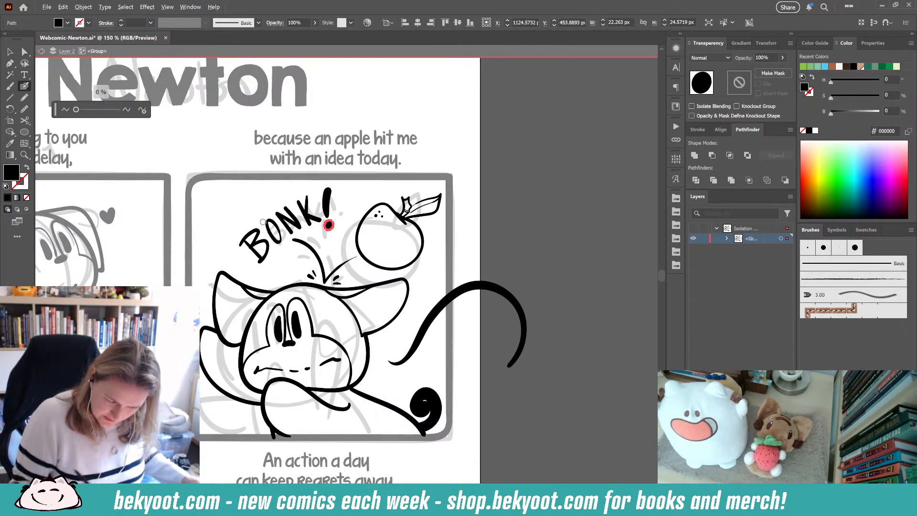
left_click(142, 110)
key("ctrl+shift+a")
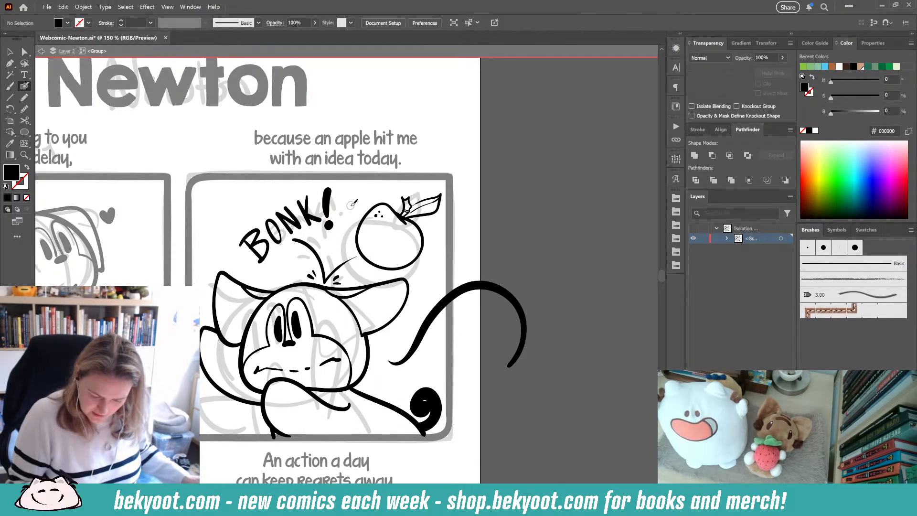
- Select the BONK! lettering strokes to inspect them, then deselect
key("v")
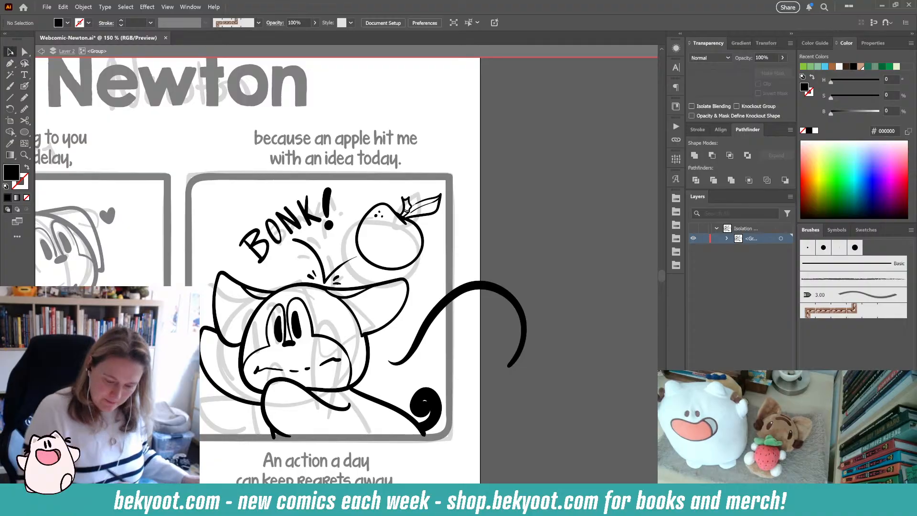
left_click_drag(363, 312, 380, 329)
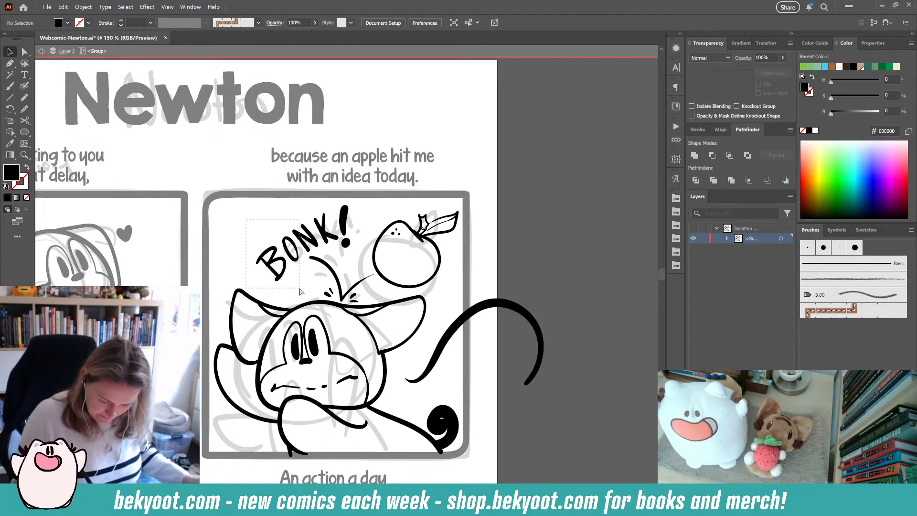
left_click(321, 210)
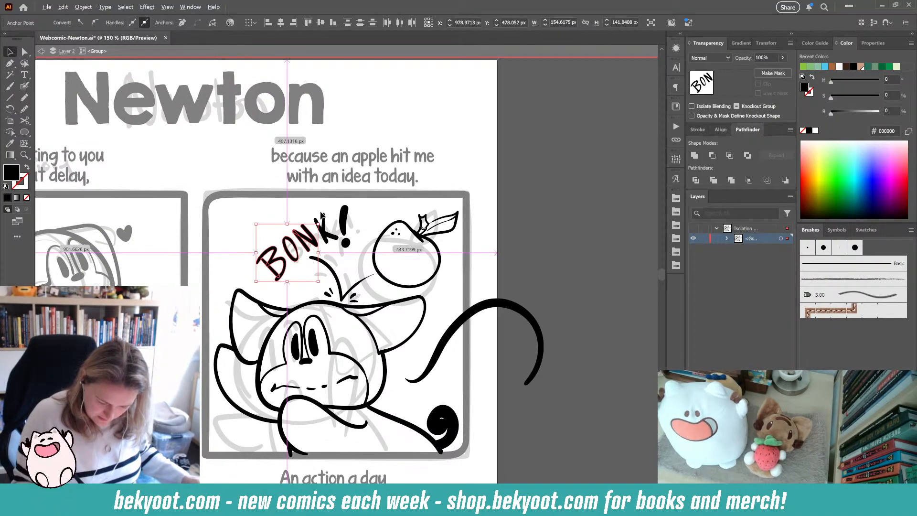
left_click(333, 238, "shift")
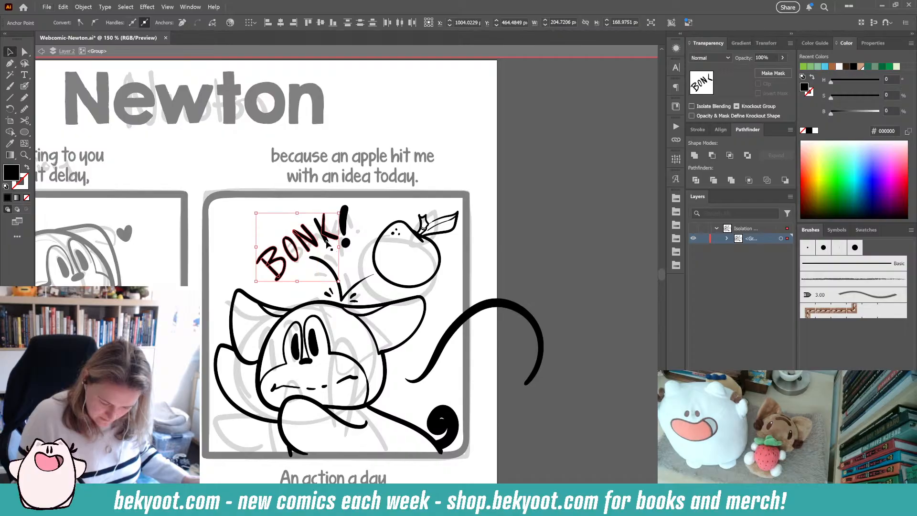
left_click(346, 244, "shift")
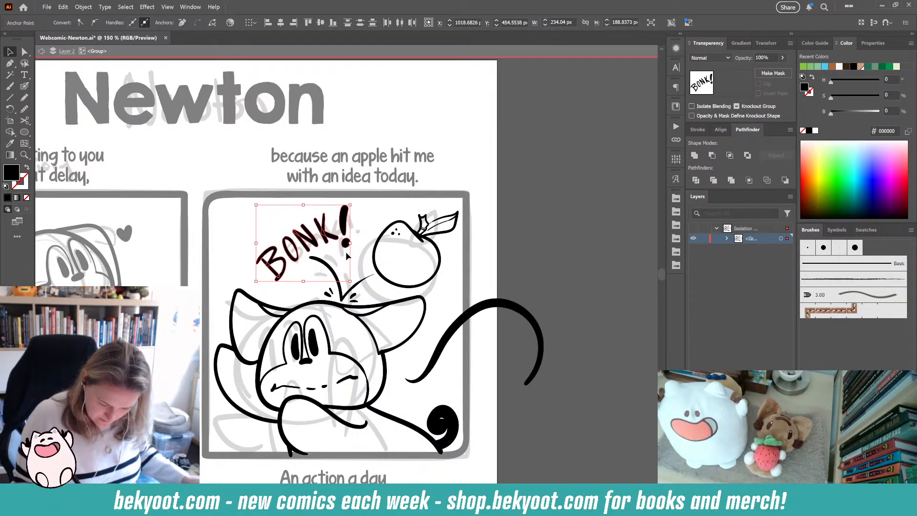
key("alt")
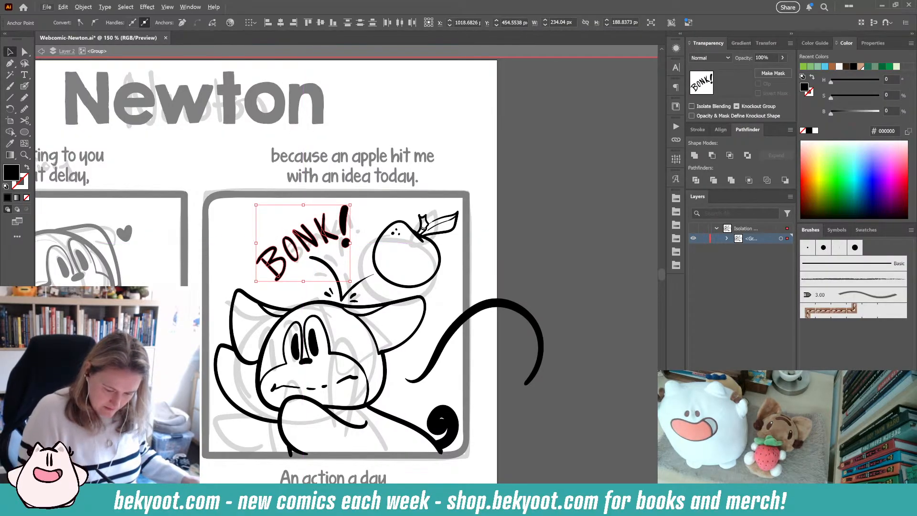
left_click(24, 109)
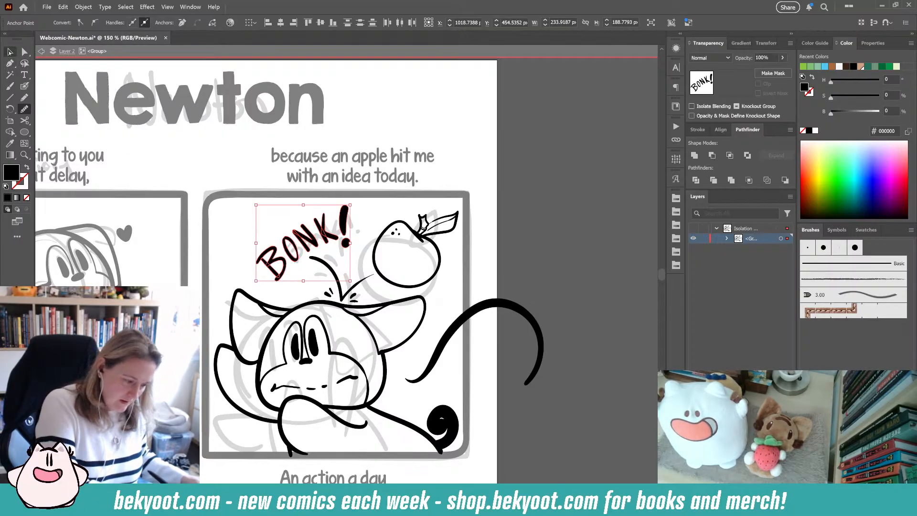
key("v")
key("ctrl+shift+a")
scroll(436, 257, "down", 2)
scroll(436, 257, "down", 1)
left_click(343, 190)
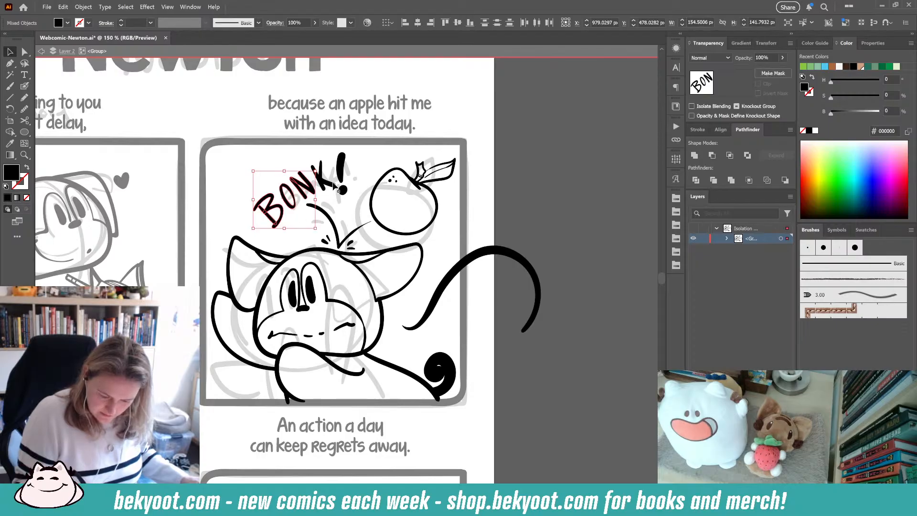
left_click_drag(252, 229, 338, 161)
left_click(342, 168, "shift")
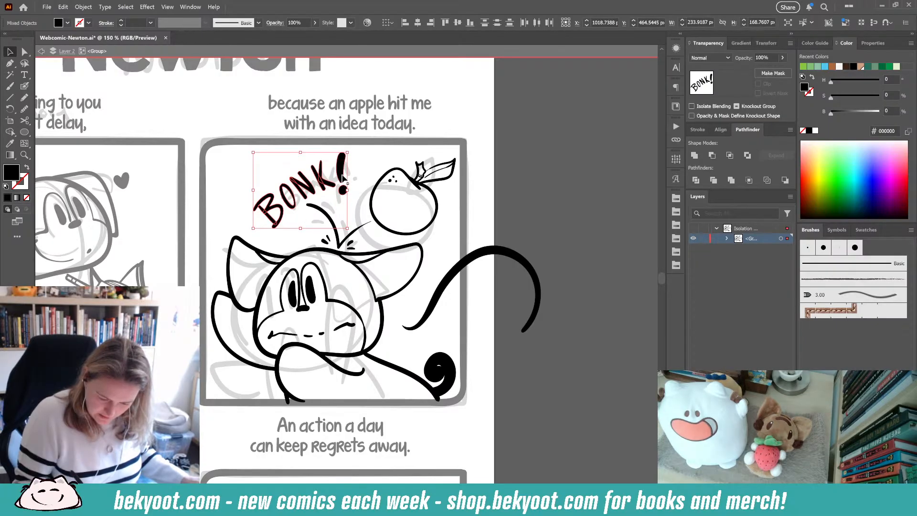
left_click(532, 198)
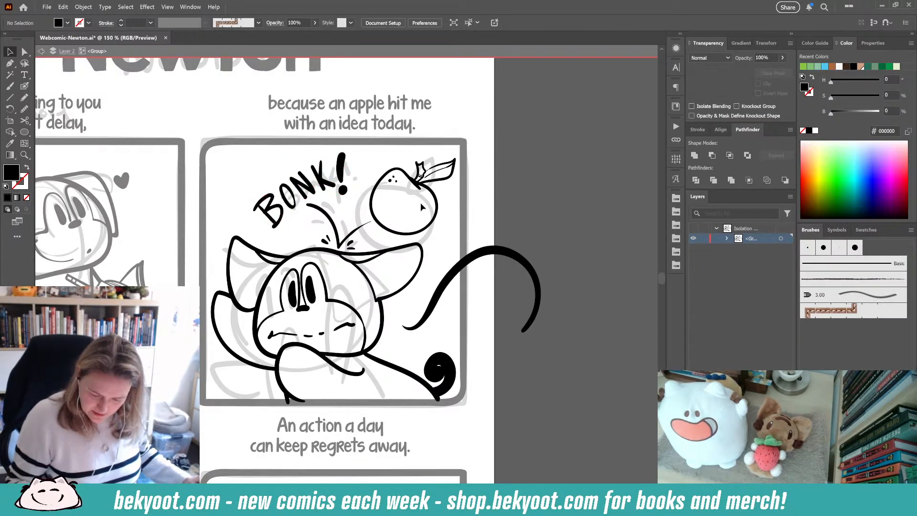
- Delete the large curved stroke extending past the panel's right edge
scroll(390, 254, "down", 1)
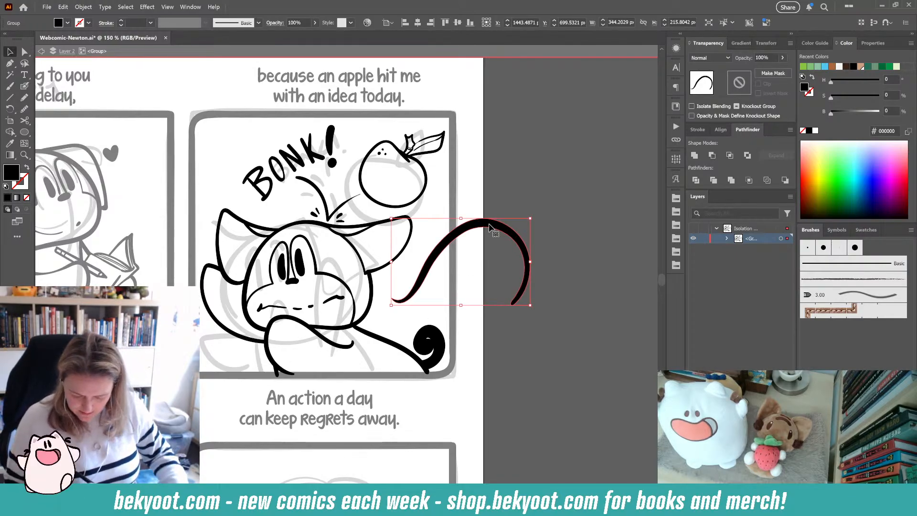
key("Delete")
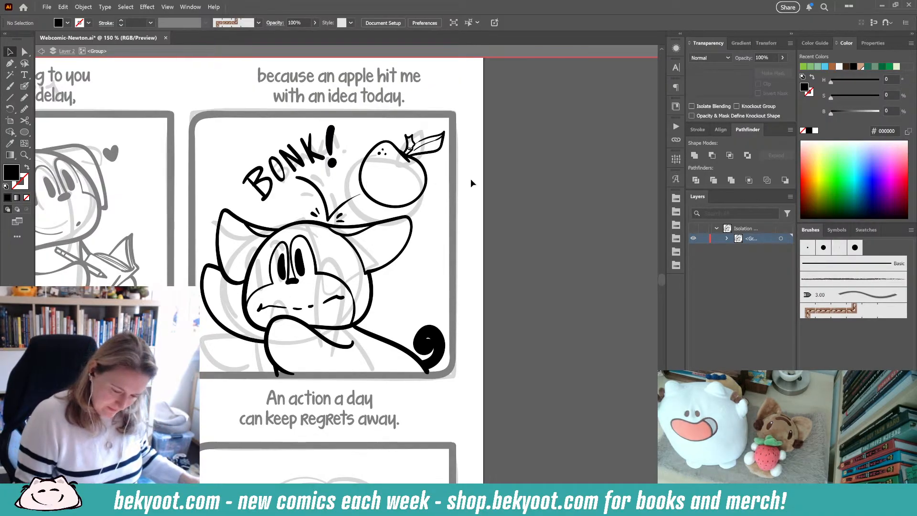
- Smooth the outline of Newton's face with a small Smooth amount, undoing the first stronger attempt, then deselect
left_click_drag(367, 388, 431, 373)
left_click(25, 89)
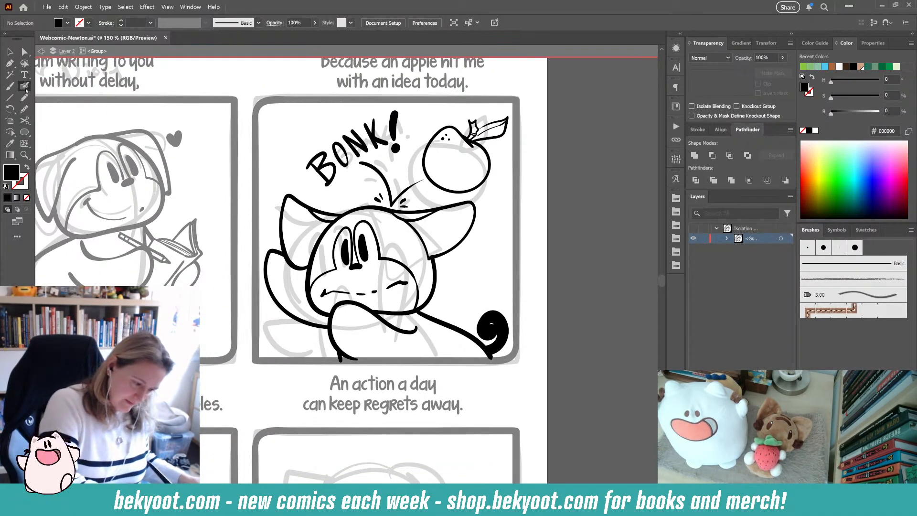
left_click(411, 271, "ctrl")
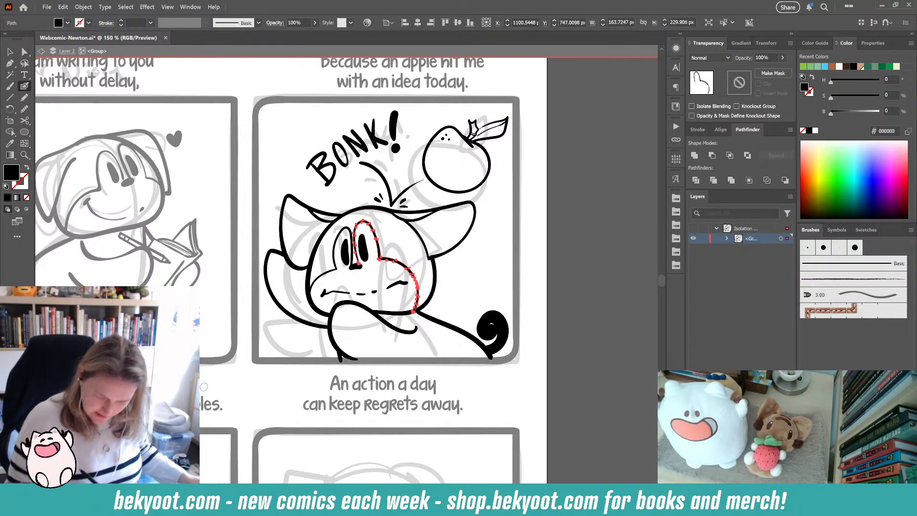
key("ctrl+alt+s")
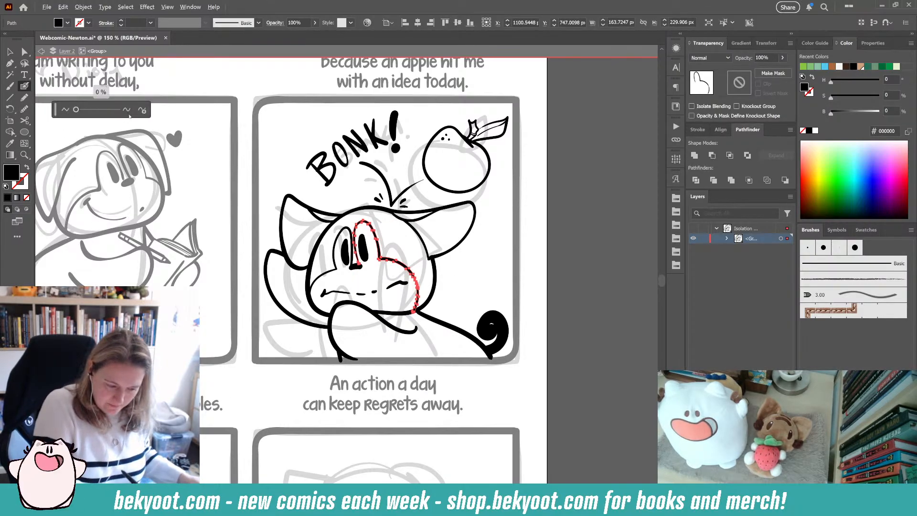
left_click(142, 110)
left_click(110, 144)
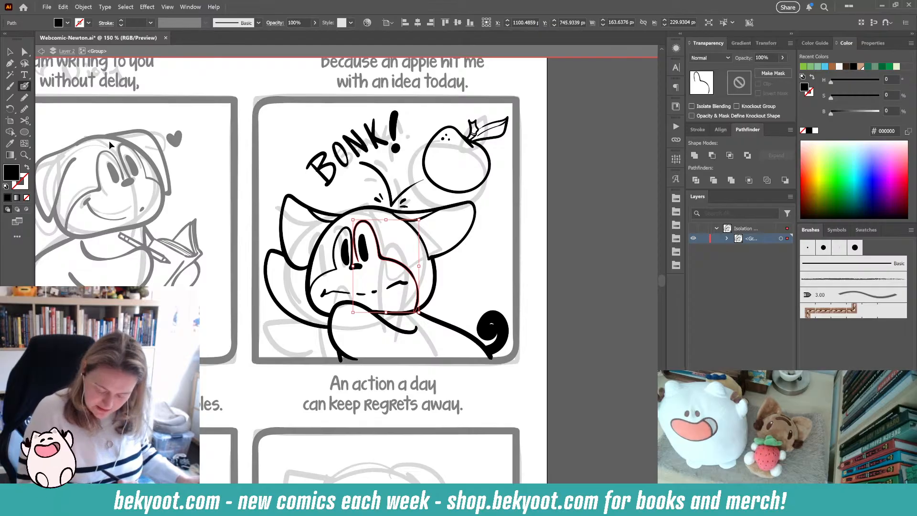
key("ctrl+z")
key("ctrl+alt+s")
left_click_drag(77, 109, 81, 111)
left_click(110, 144)
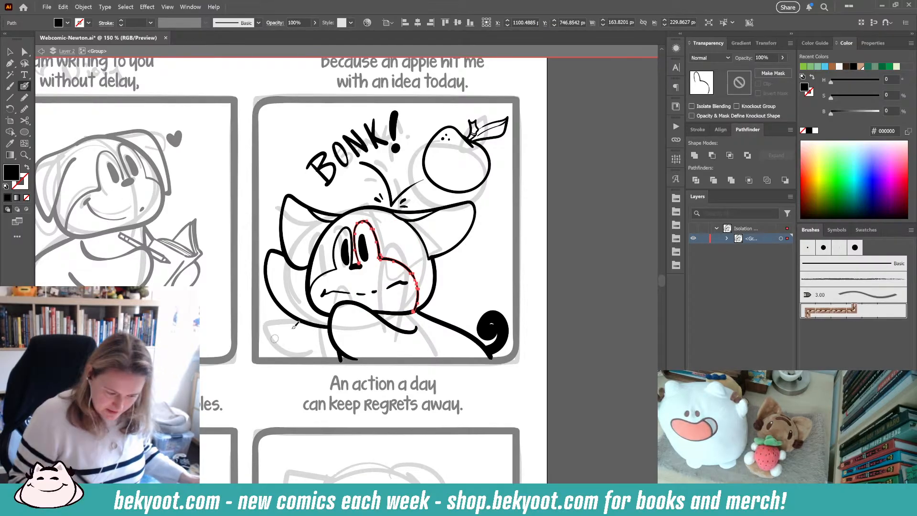
left_click(476, 281, "ctrl")
- Draw small falling-leaf shapes near the apple and the panel's top-left with the Blob Brush, undoing stray strokes
left_click_drag(448, 353, 416, 324)
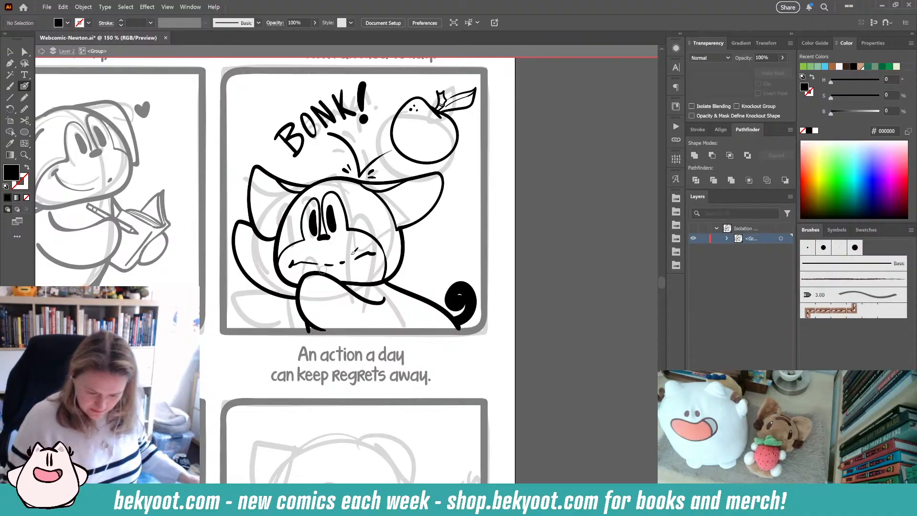
mouse_move(458, 203)
left_mouse_down()
mouse_move(472, 214)
mouse_move(458, 203)
left_mouse_up()
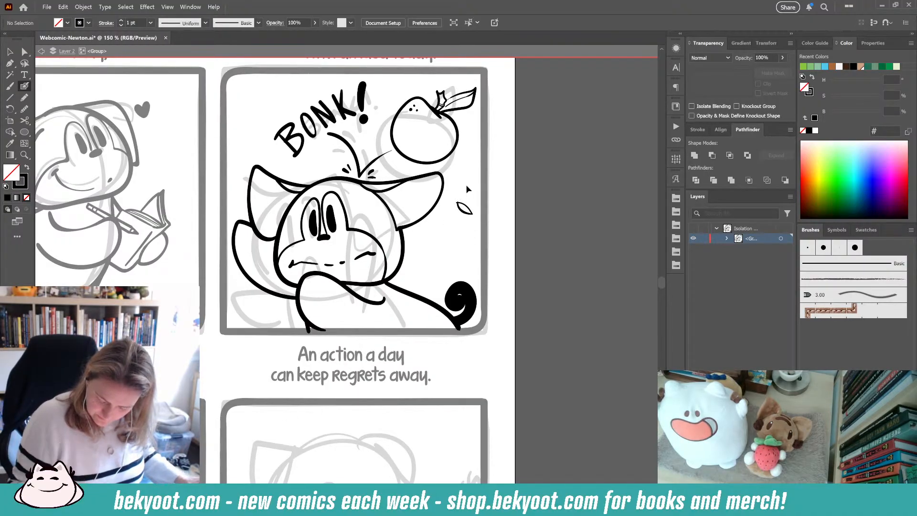
key("ctrl+z")
mouse_move(462, 171)
left_mouse_down()
mouse_move(475, 185)
mouse_move(468, 200)
mouse_move(464, 171)
mouse_move(480, 150)
left_mouse_up()
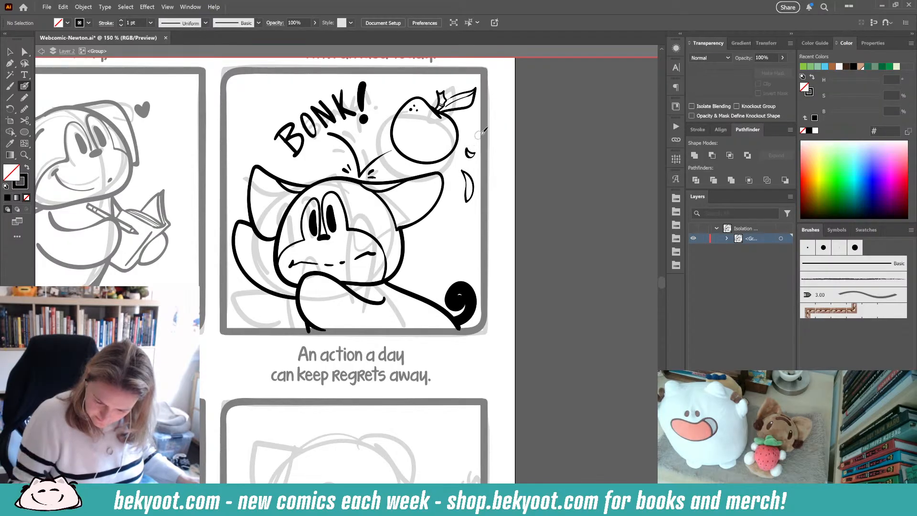
mouse_move(237, 82)
left_mouse_down()
mouse_move(260, 91)
mouse_move(241, 85)
mouse_move(264, 90)
mouse_move(248, 76)
mouse_move(292, 101)
mouse_move(288, 92)
mouse_move(281, 89)
mouse_move(293, 106)
mouse_move(278, 88)
left_mouse_up()
key("ctrl+z")
key("ctrl+z")
left_click_drag(236, 128, 238, 126)
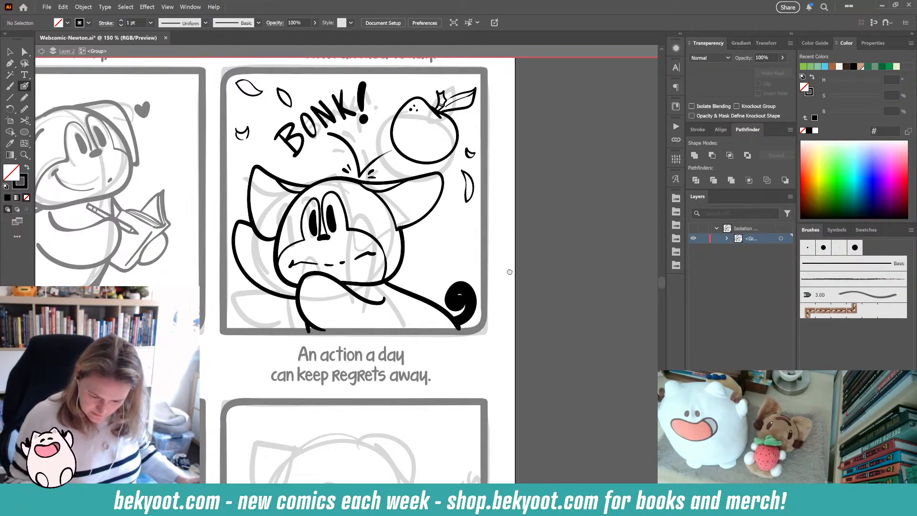
- Add small dots and extra leaf marks around the apple and the BONK! lettering with the Blob Brush
left_click_drag(510, 272, 499, 256)
left_click_drag(456, 192, 450, 200)
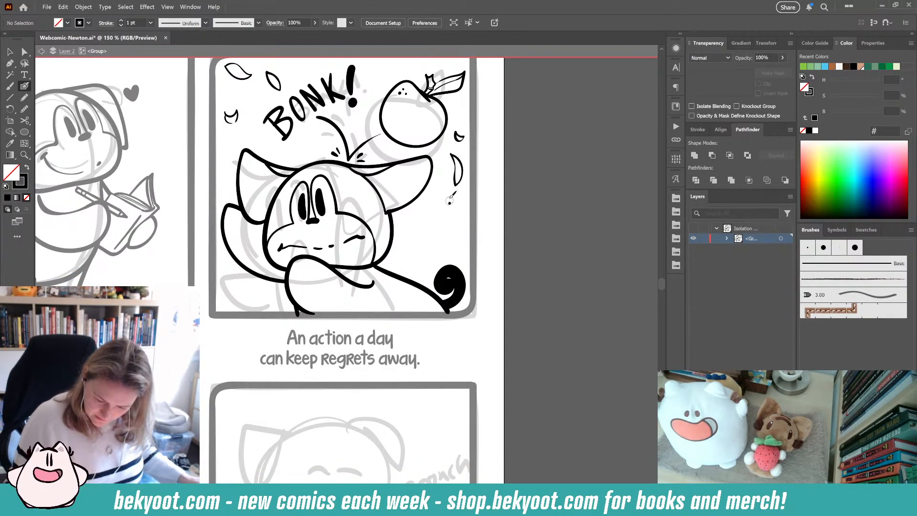
left_click(449, 196)
left_click(433, 210)
left_click(458, 114)
left_click(461, 115)
left_click(461, 108)
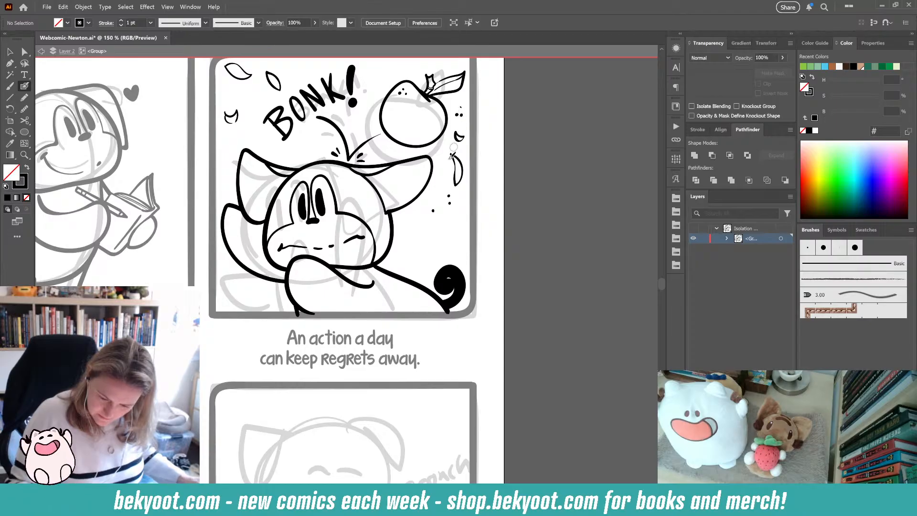
left_click_drag(353, 233, 355, 297)
left_click(245, 157)
left_click(246, 152)
left_click_drag(239, 160, 234, 166)
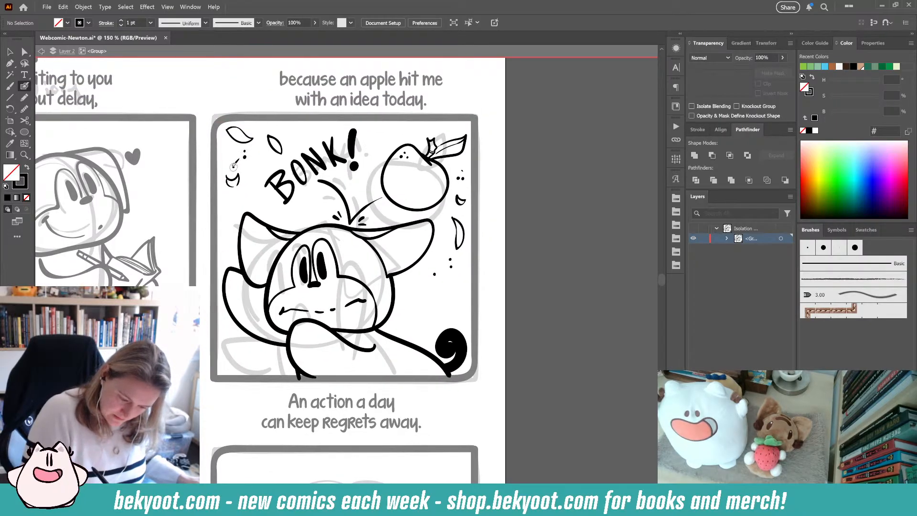
left_click(227, 162)
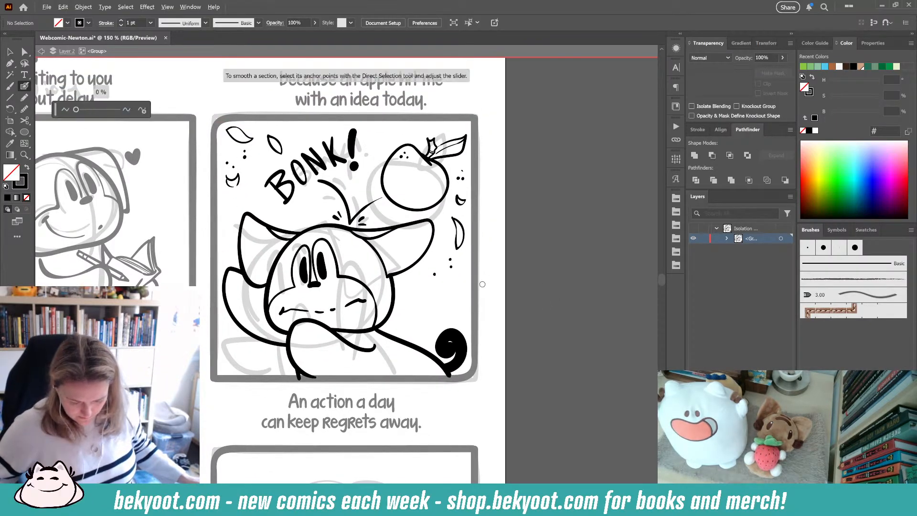
- Exit isolation mode and save the document
scroll(479, 282, "down", 2)
left_click(10, 52)
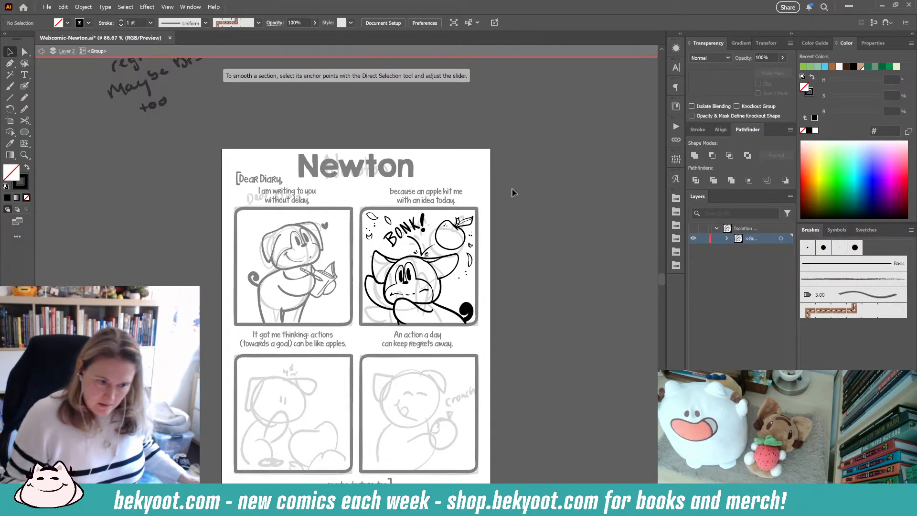
double_click(525, 203)
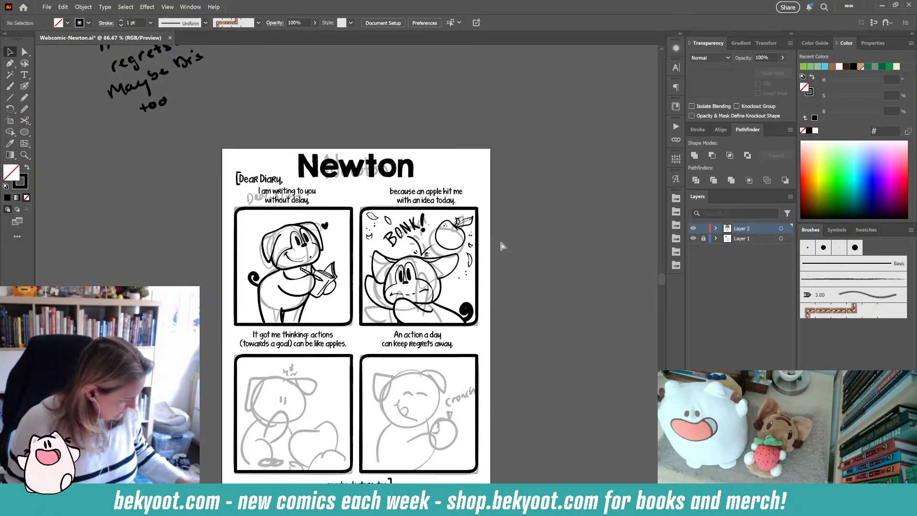
key("ctrl+s")
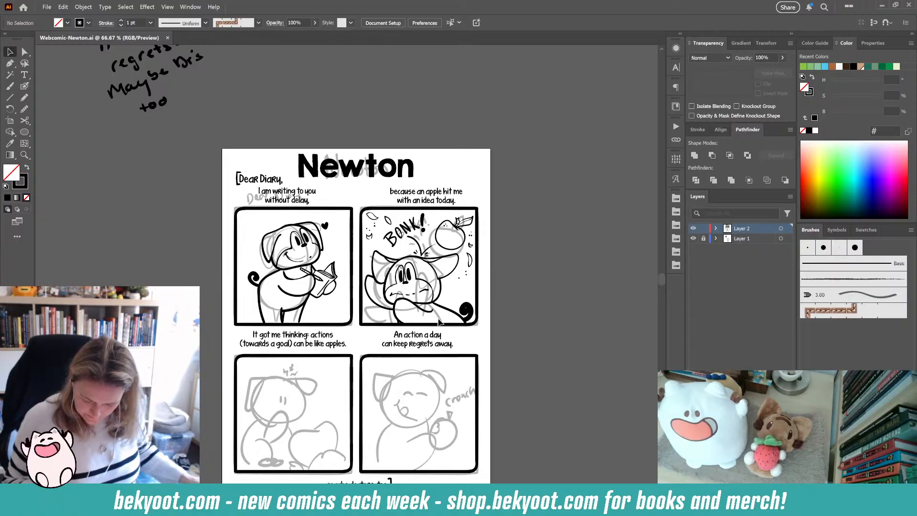
- Lock the ink layer and move all of the sketch layer's artwork off the page to the left
left_click(704, 229)
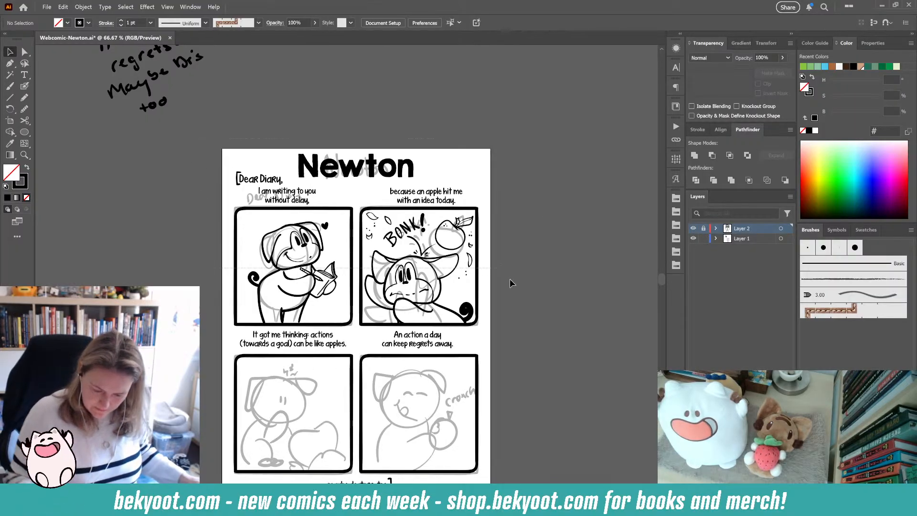
key("ctrl+a")
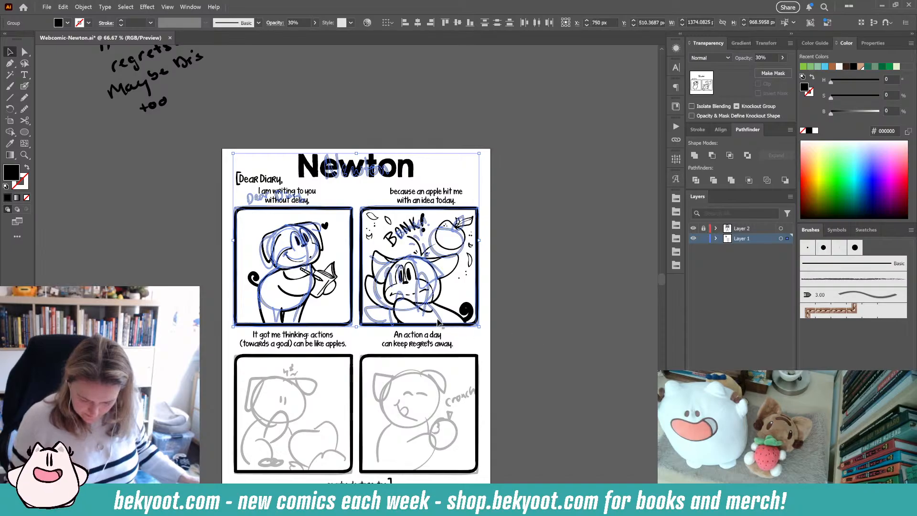
left_click_drag(435, 324, 134, 324)
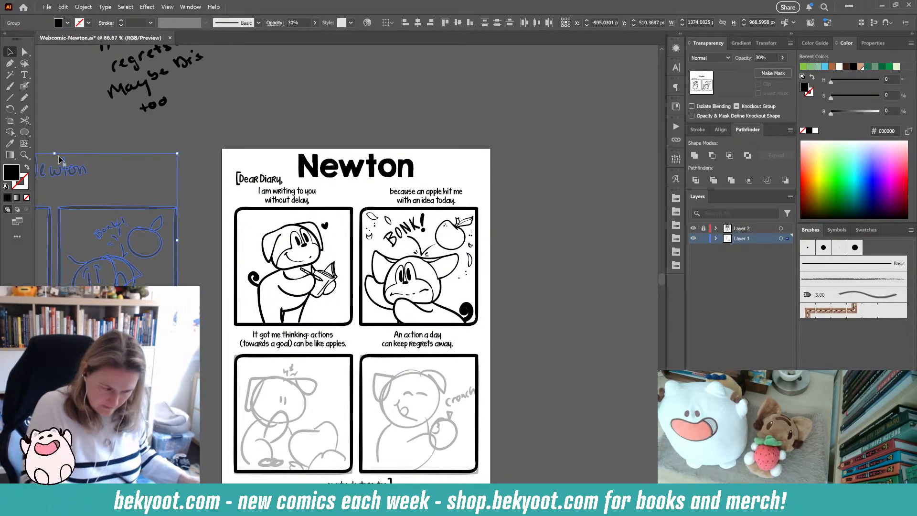
left_click(516, 195)
- Lock Layer 1, unlock and select Layer 2, and save the document
left_click_drag(521, 327, 495, 175)
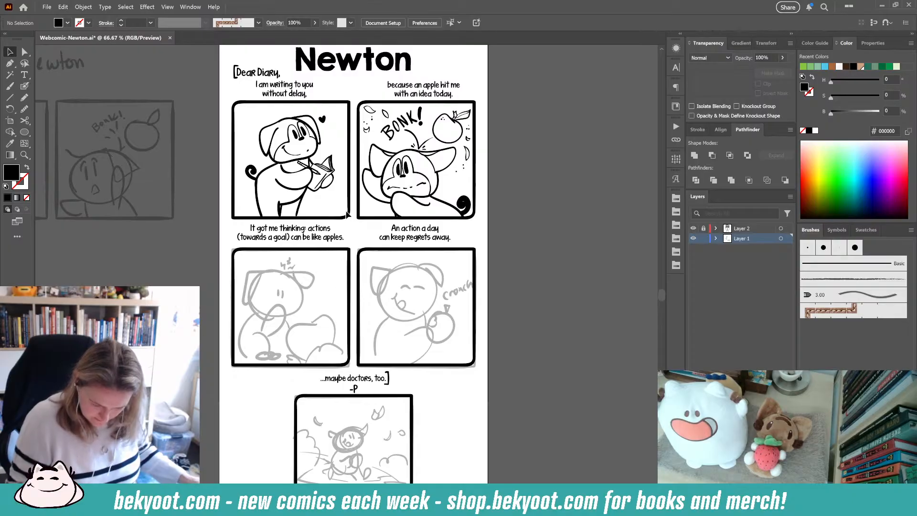
left_click(704, 239)
left_click(703, 228)
left_click(744, 228)
key("ctrl+s")
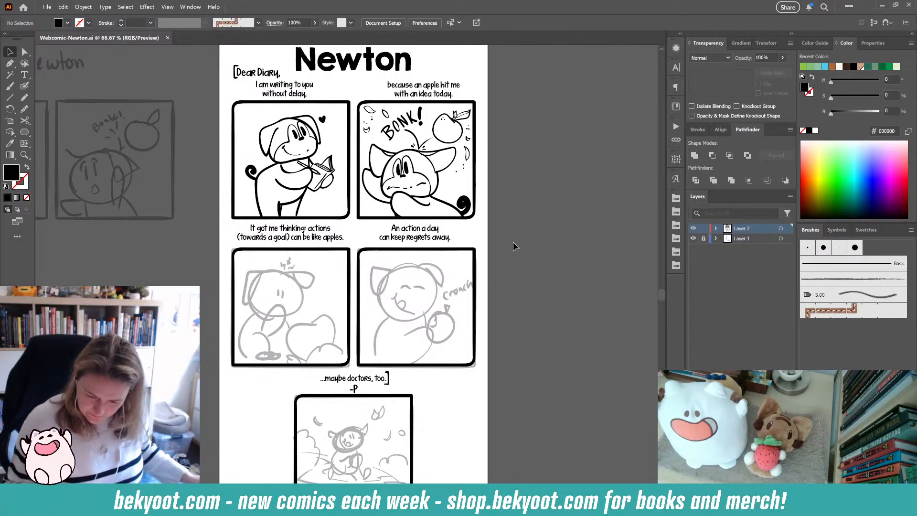
- Try inking the apple in the third panel with the Blob Brush, undoing each attempt
left_click_drag(339, 367, 362, 337)
scroll(342, 313, "up", 1)
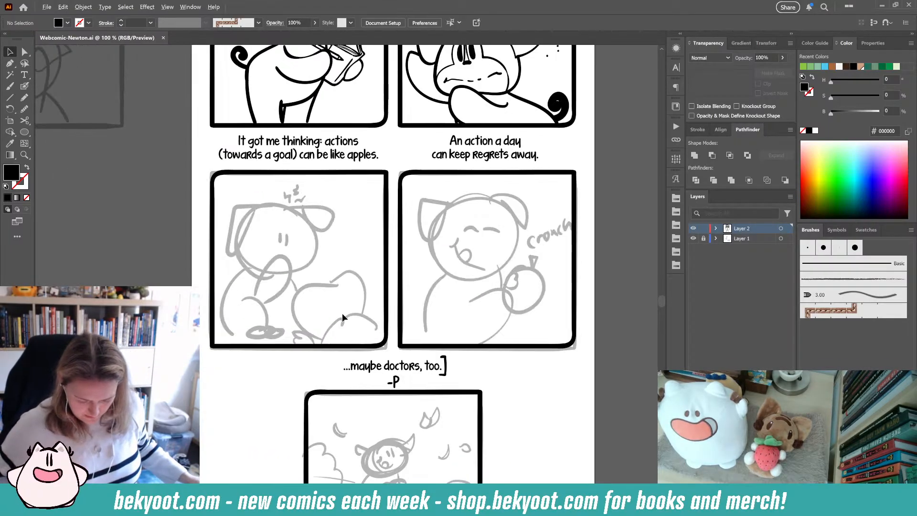
key("shift+b")
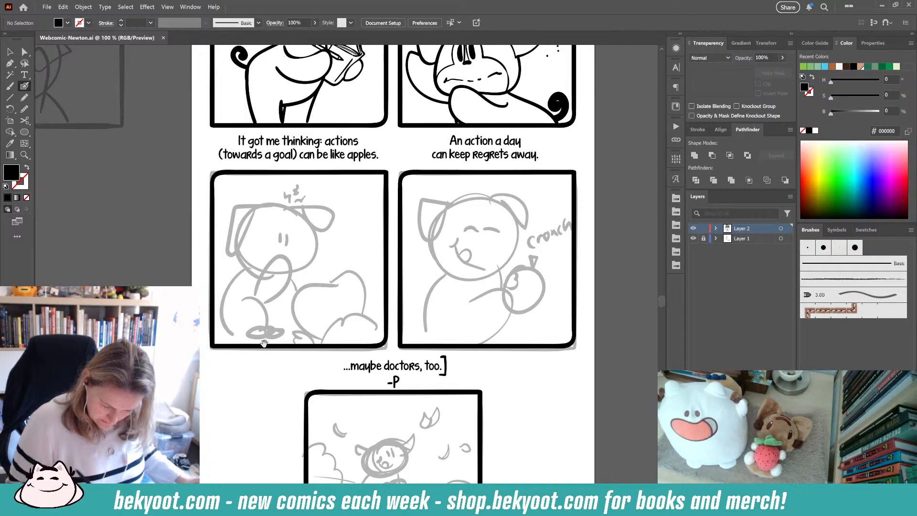
mouse_move(341, 263)
left_mouse_down()
mouse_move(357, 251)
mouse_move(312, 299)
mouse_move(340, 320)
left_mouse_up()
key("ctrl+z")
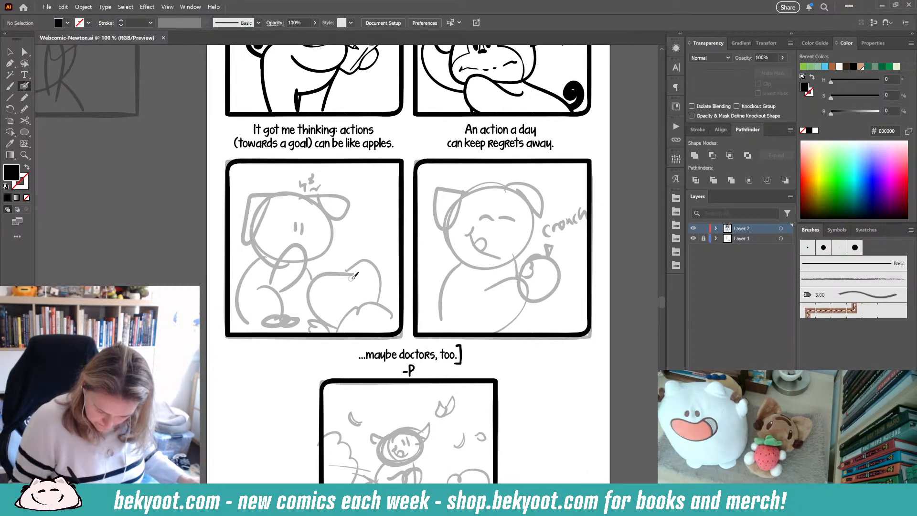
mouse_move(351, 278)
left_mouse_down()
mouse_move(322, 275)
mouse_move(315, 291)
mouse_move(335, 319)
left_mouse_up()
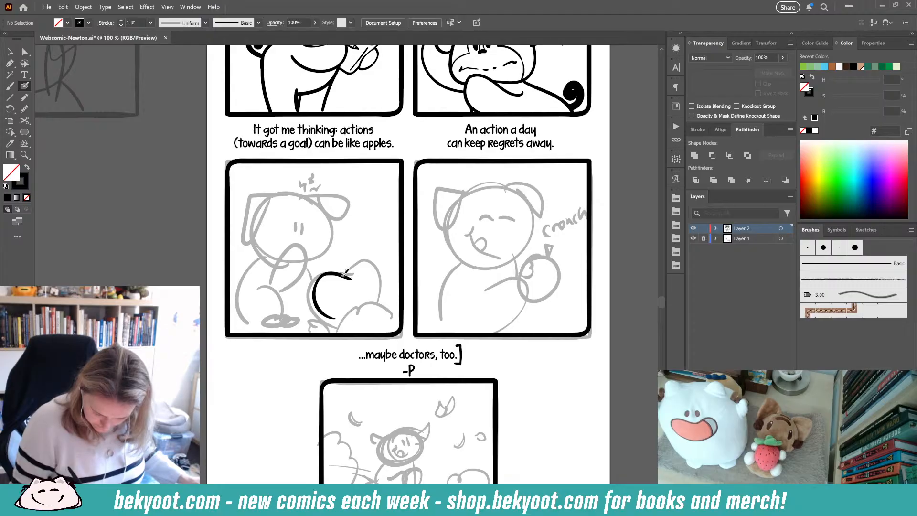
key("ctrl+z")
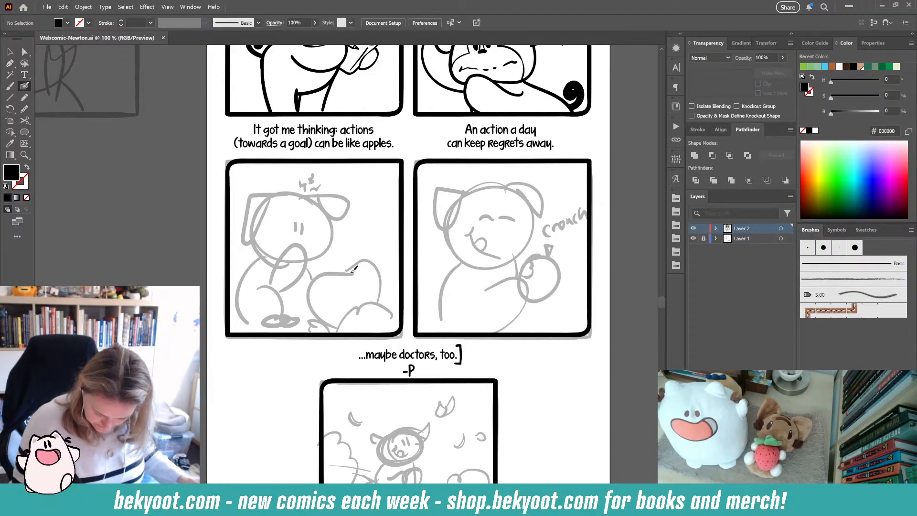
mouse_move(353, 273)
left_mouse_down()
mouse_move(325, 271)
mouse_move(315, 287)
mouse_move(321, 308)
mouse_move(352, 318)
left_mouse_up()
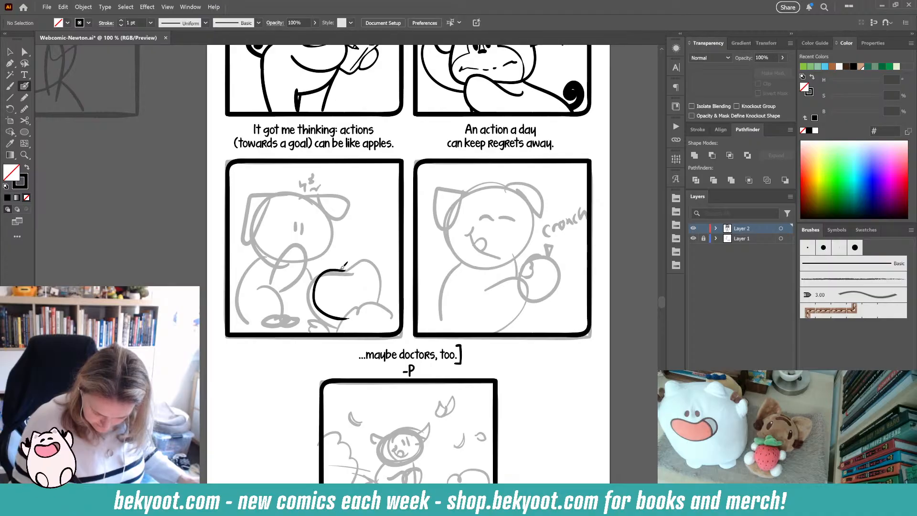
mouse_move(368, 264)
left_mouse_down()
mouse_move(383, 285)
mouse_move(377, 308)
mouse_move(355, 318)
left_mouse_up()
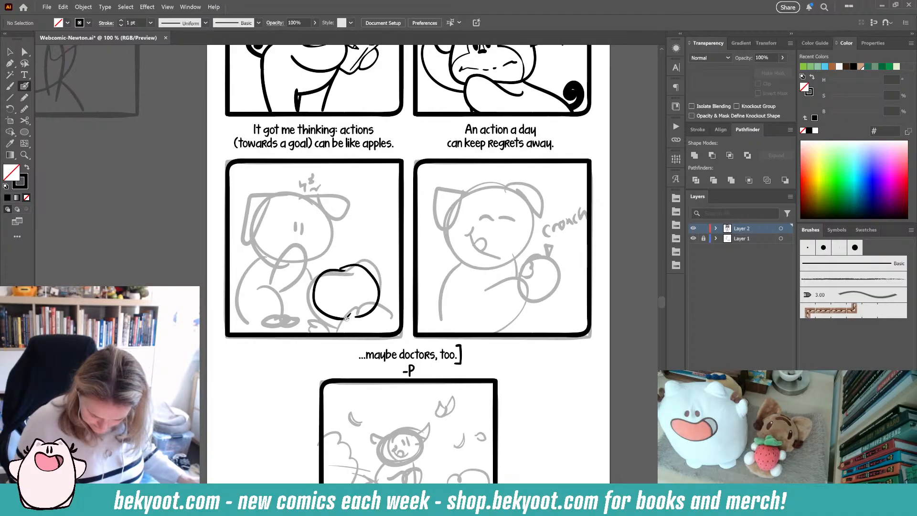
key("ctrl+z")
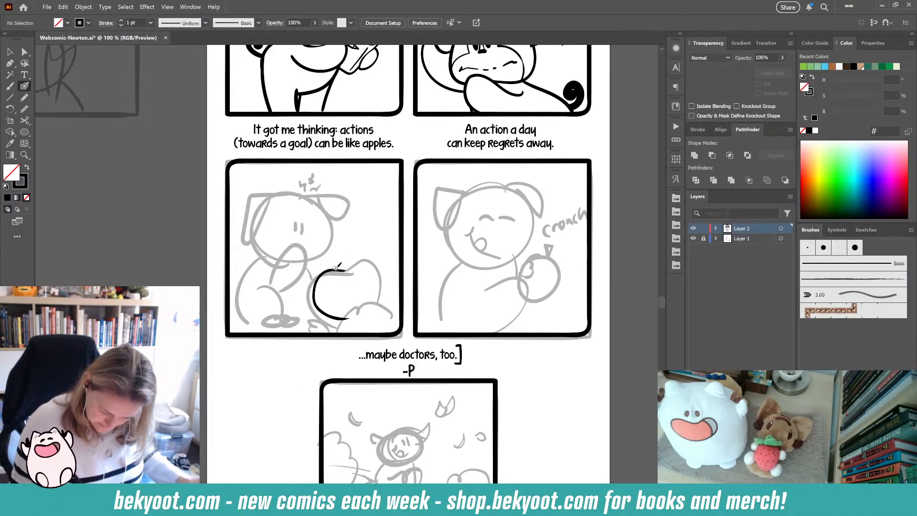
left_click_drag(337, 270, 351, 262)
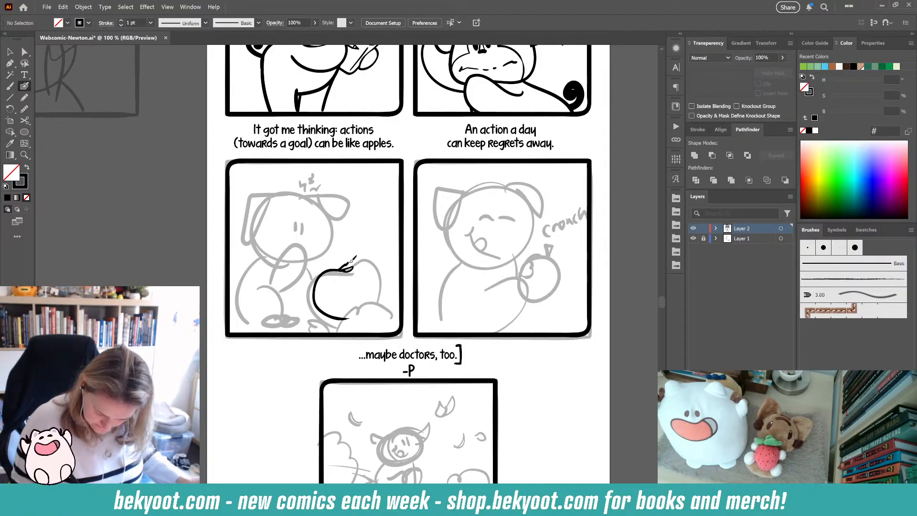
key("ctrl+z")
key("ctrl+z")
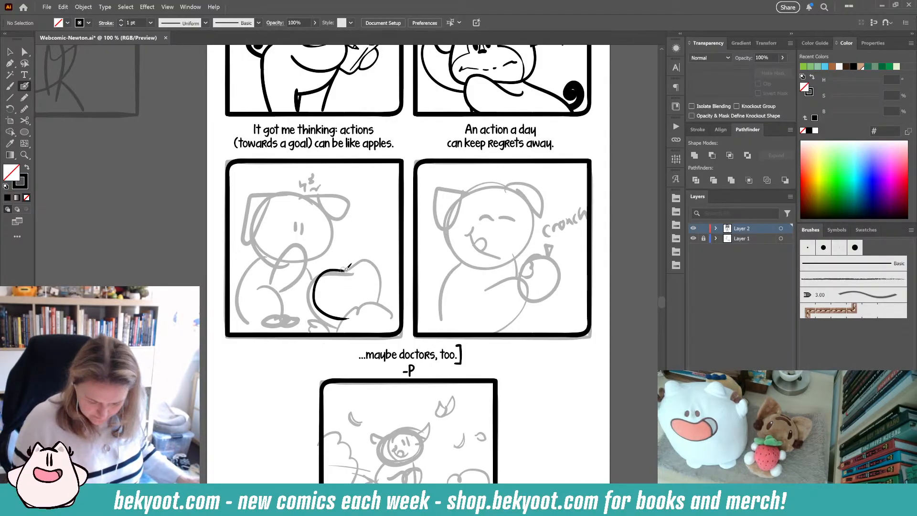
key("ctrl+z")
key("ctrl+z")
key("ctrl+z")
key("ctrl+z")
key("ctrl+z")
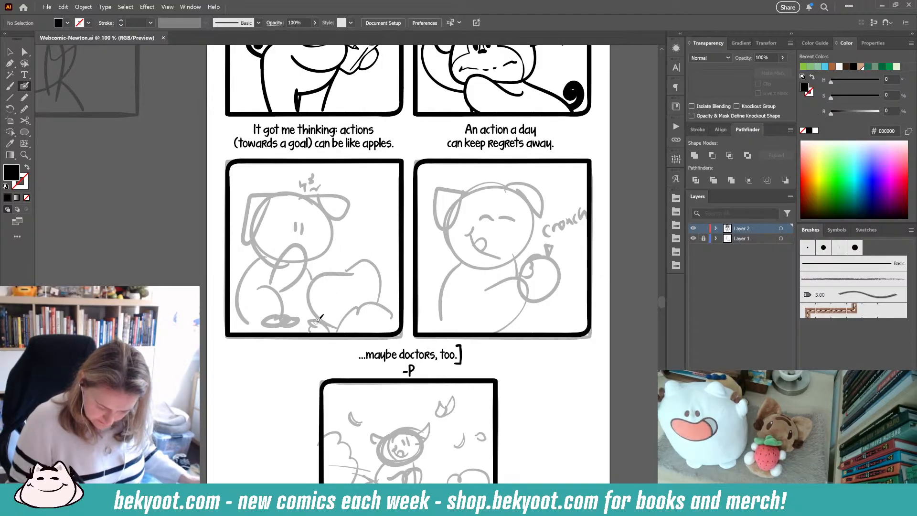
- Redo the undone steps to restore the inked grass tuft beneath the apple in the third panel
key("ctrl+shift+z")
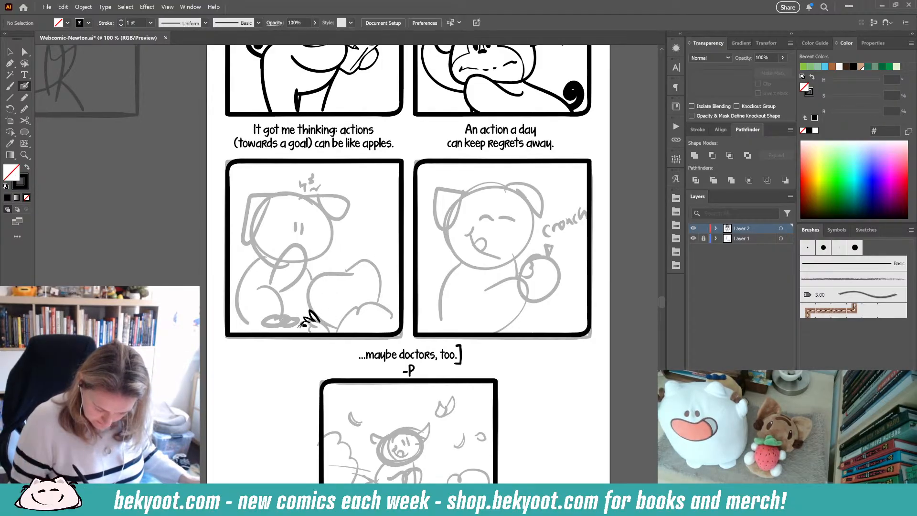
key("ctrl+shift+z")
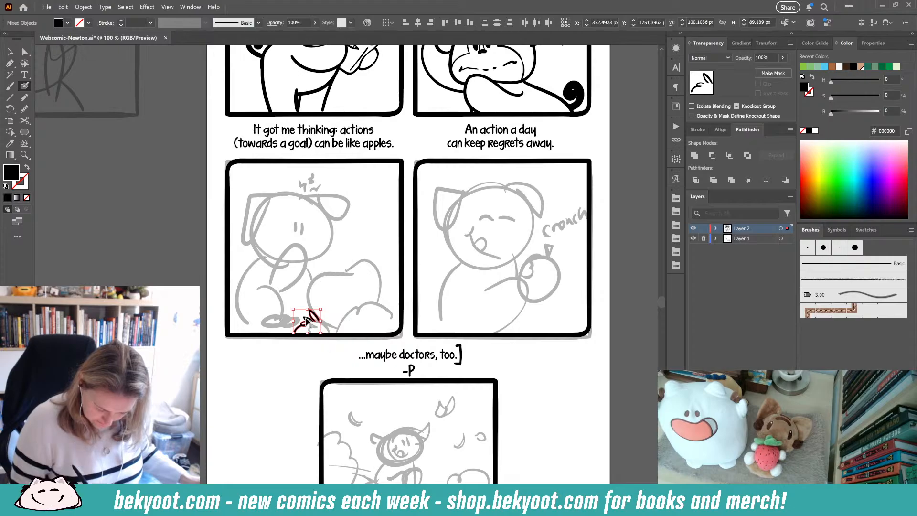
key("ctrl+shift+z")
key("ctrl+shift+z")
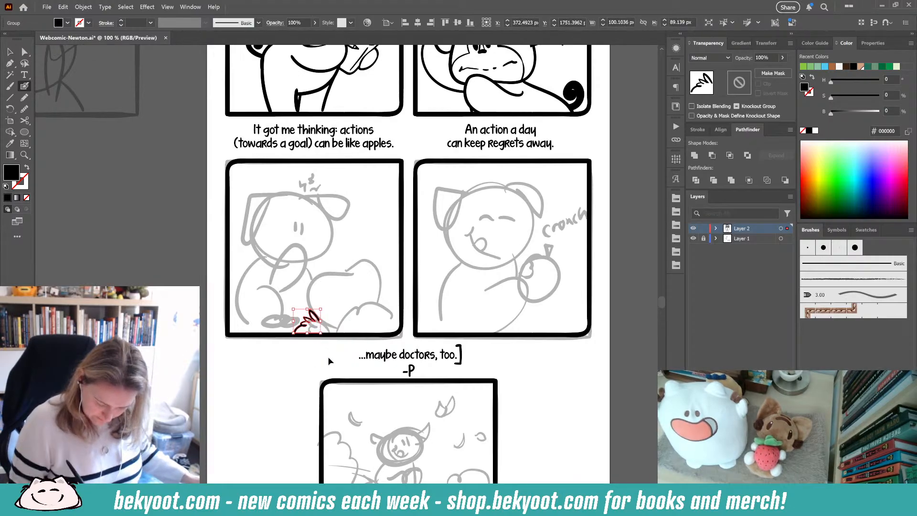
left_click_drag(306, 321, 325, 338)
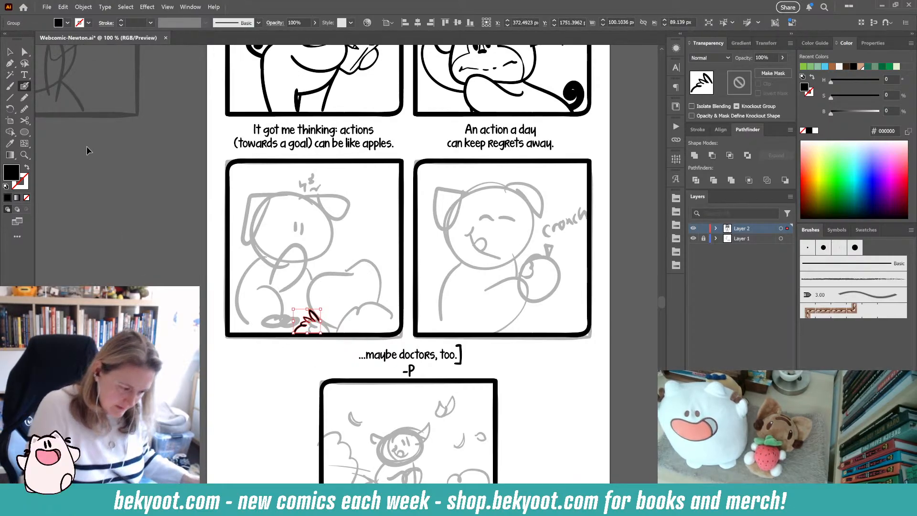
- Simplify the grass tuft's ink paths using auto-simplify at 20%
left_click(224, 306)
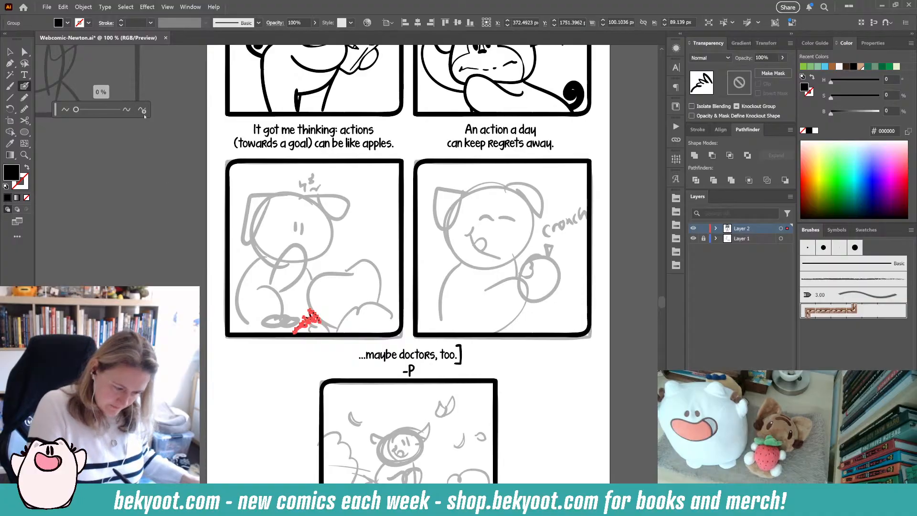
key("Escape")
key("ctrl+alt+s")
key("Escape")
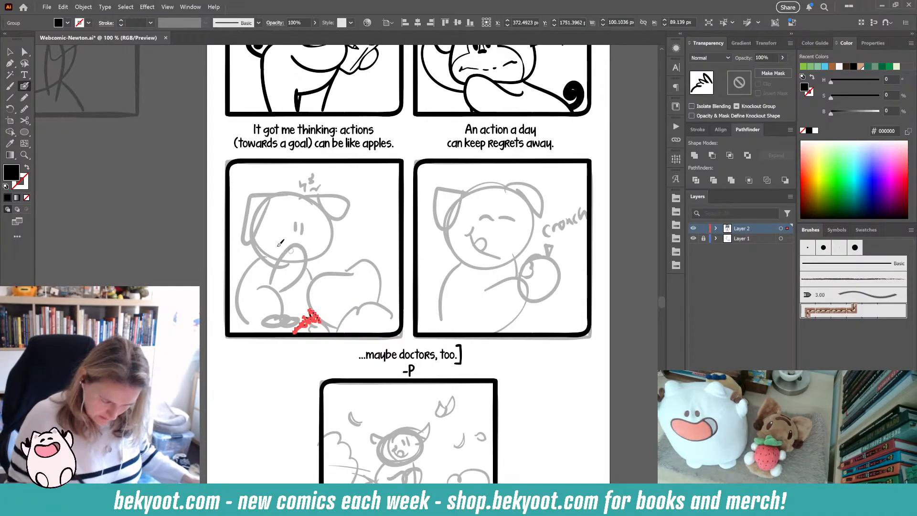
key("ctrl+alt+s")
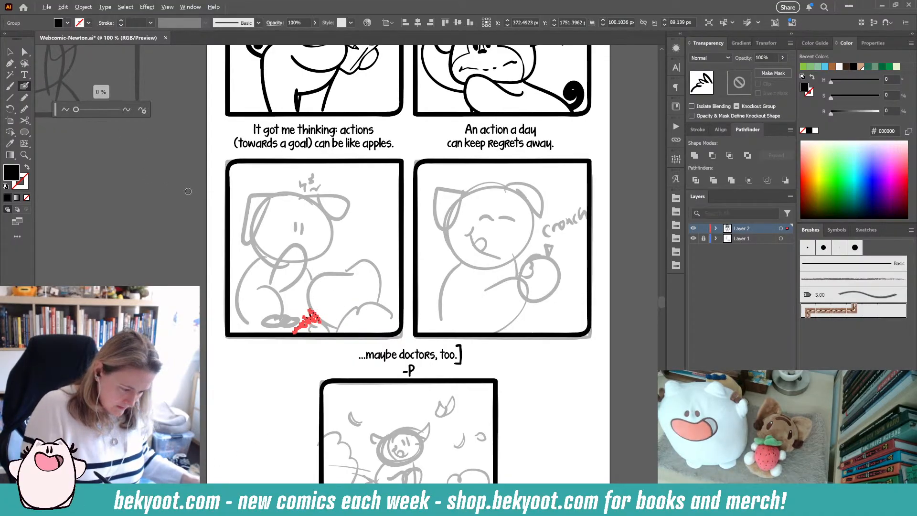
left_click(142, 109)
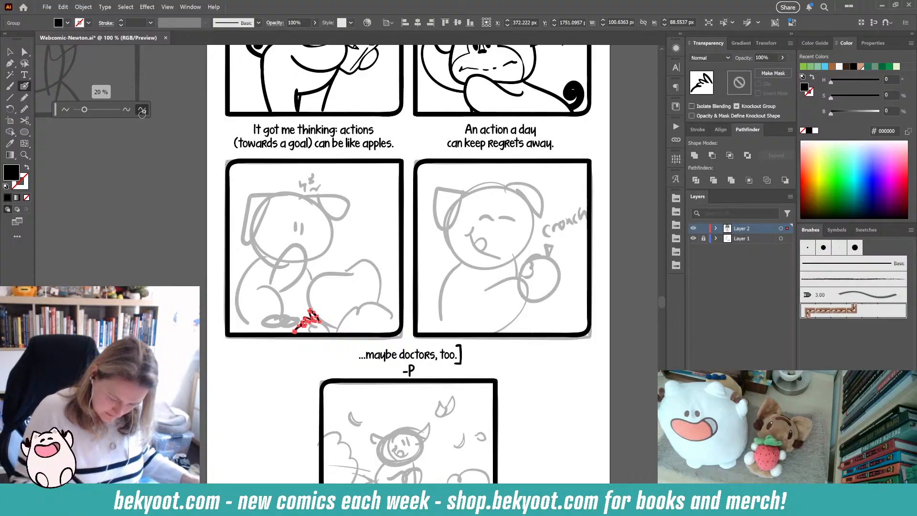
key("Return")
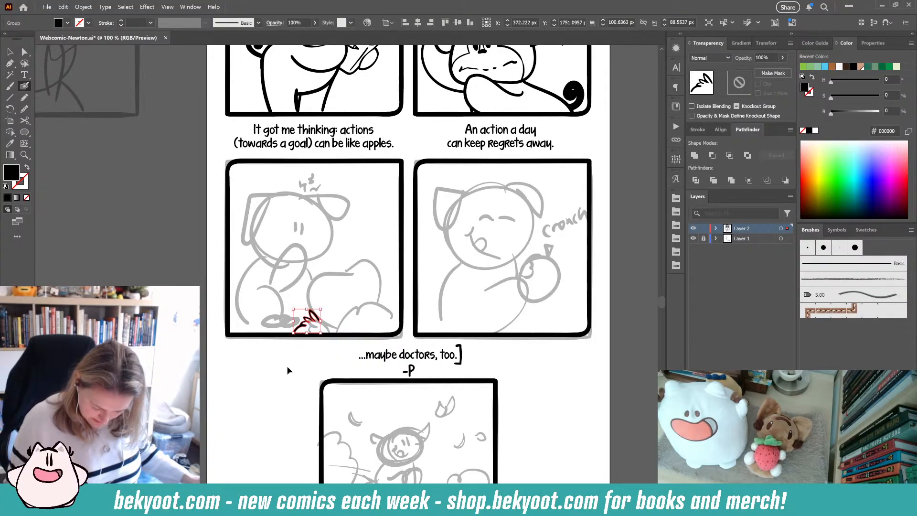
- Enter the grass tuft group and ink a second grass tuft near the third panel's lower right corner, then save
key("ctrl+shift+a")
left_click(311, 318)
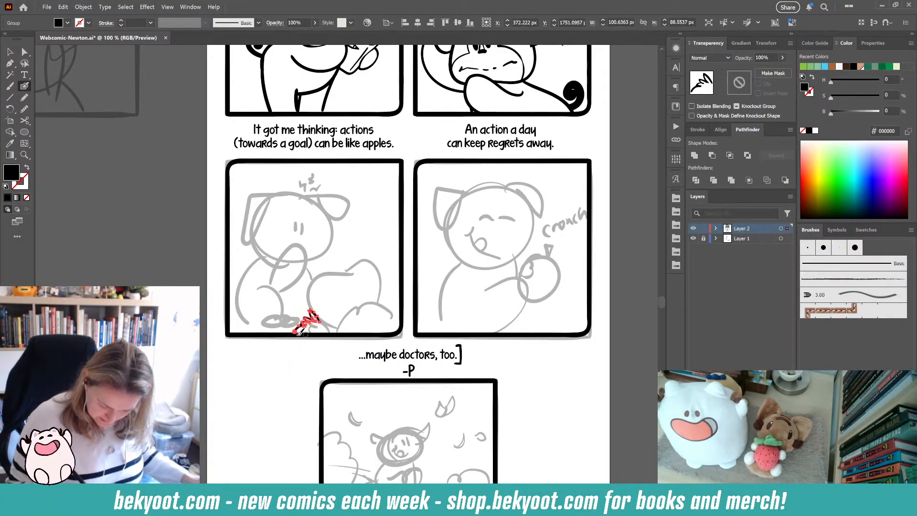
left_click(9, 51)
double_click(311, 317)
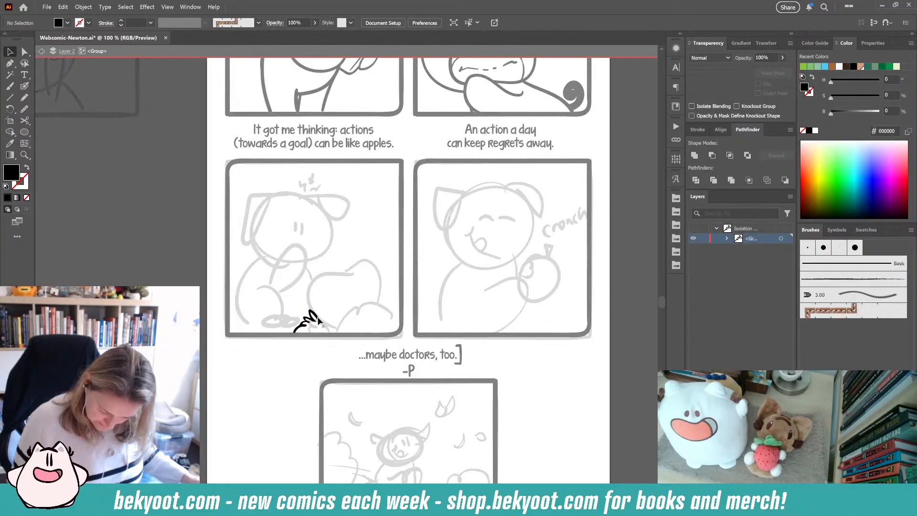
left_click(25, 86)
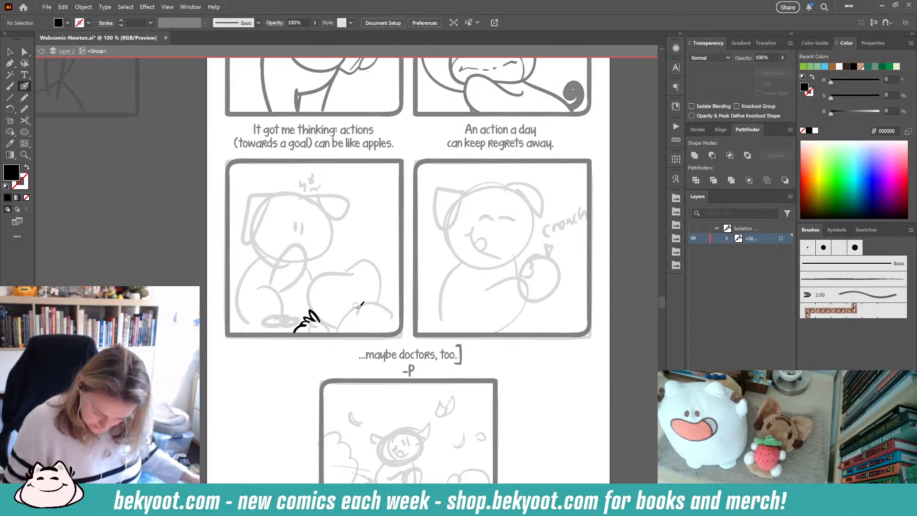
left_click_drag(364, 311, 369, 310)
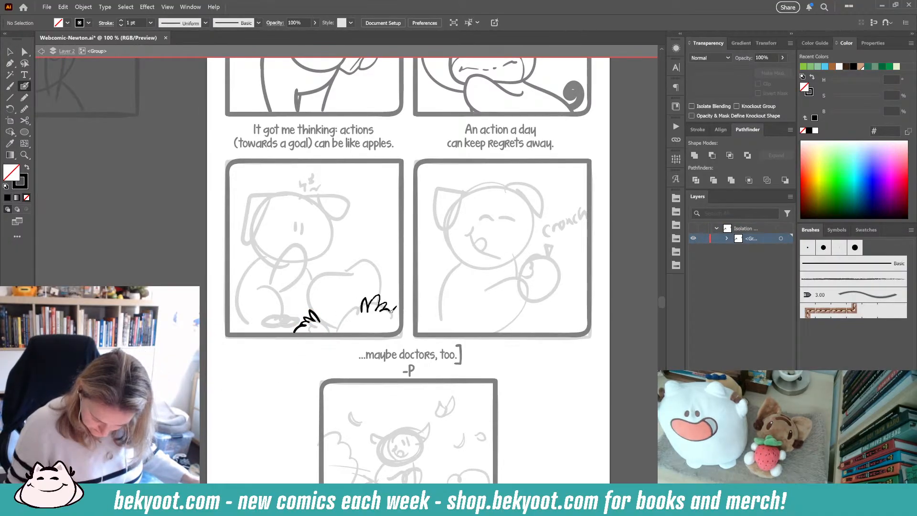
left_click_drag(392, 310, 400, 319)
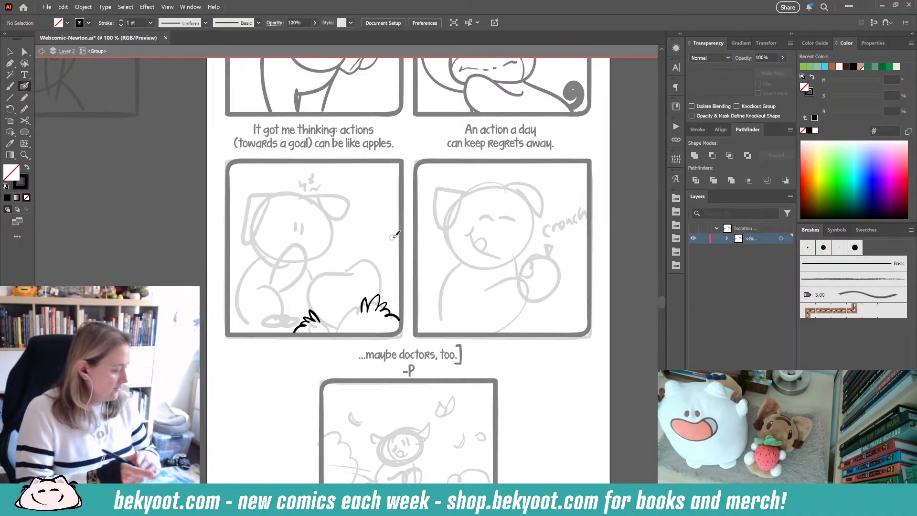
left_click(10, 51)
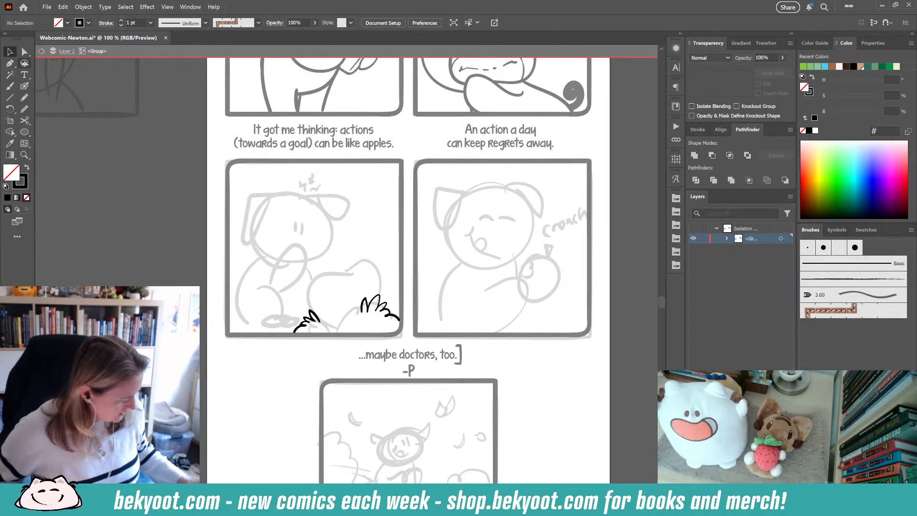
key("ctrl+s")
- Open the recent file 3670-LoveStickers.ai
left_click(47, 7)
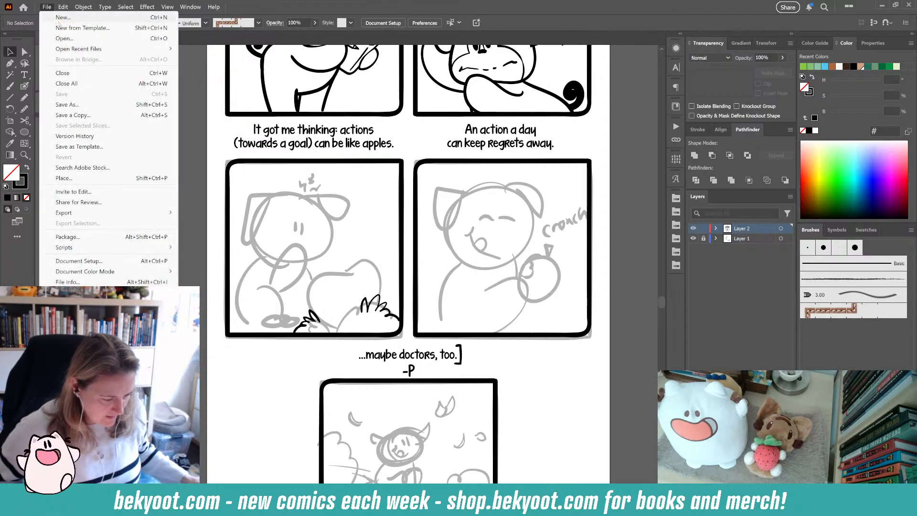
mouse_move(143, 49)
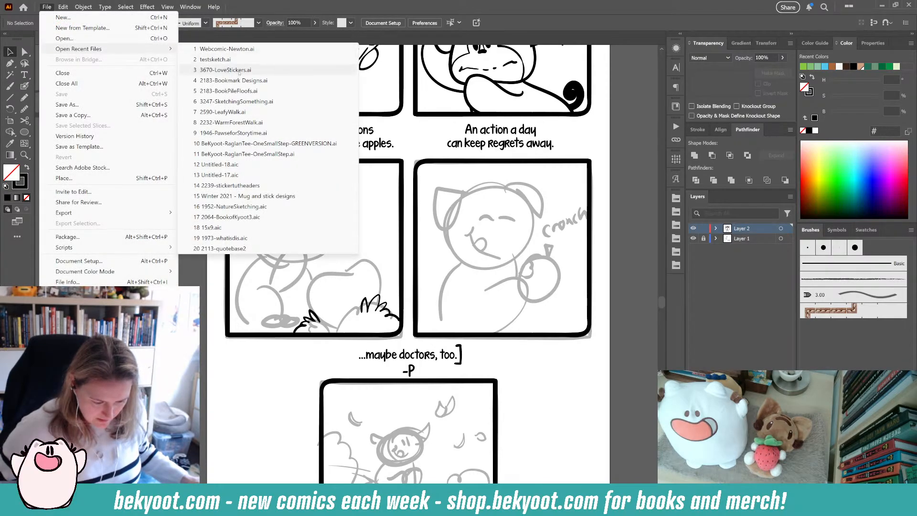
left_click(224, 70)
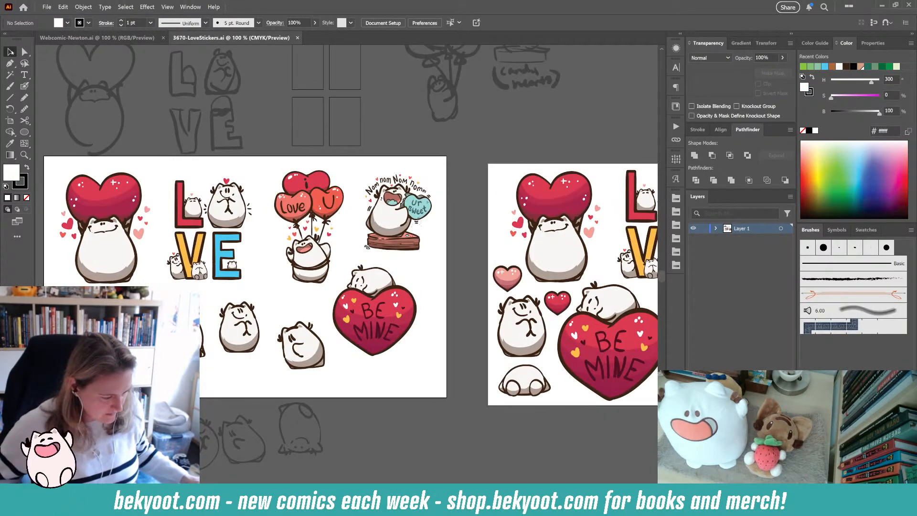
- Zoom in on the heart sticker and inspect its individual paths with Direct Selection
left_click(70, 225)
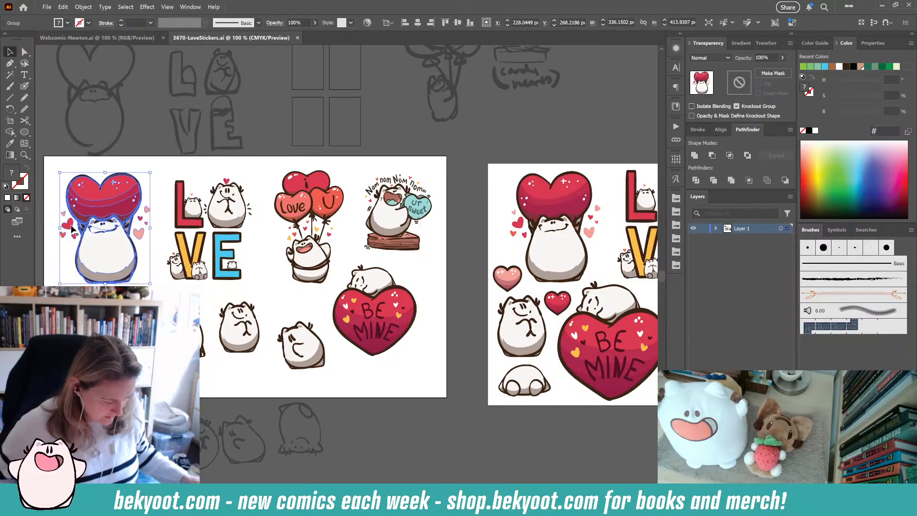
scroll(59, 241, "up", 1)
scroll(60, 240, "up", 2)
key("a")
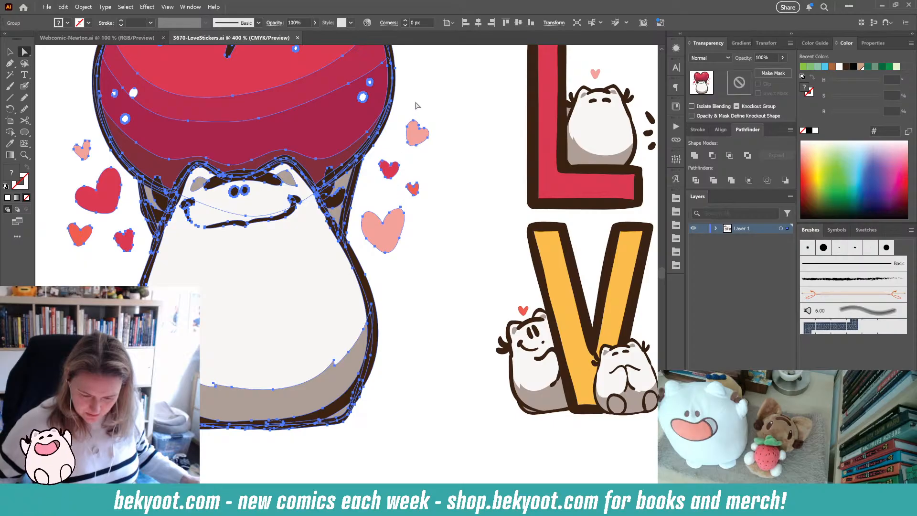
scroll(363, 150, "up", 2)
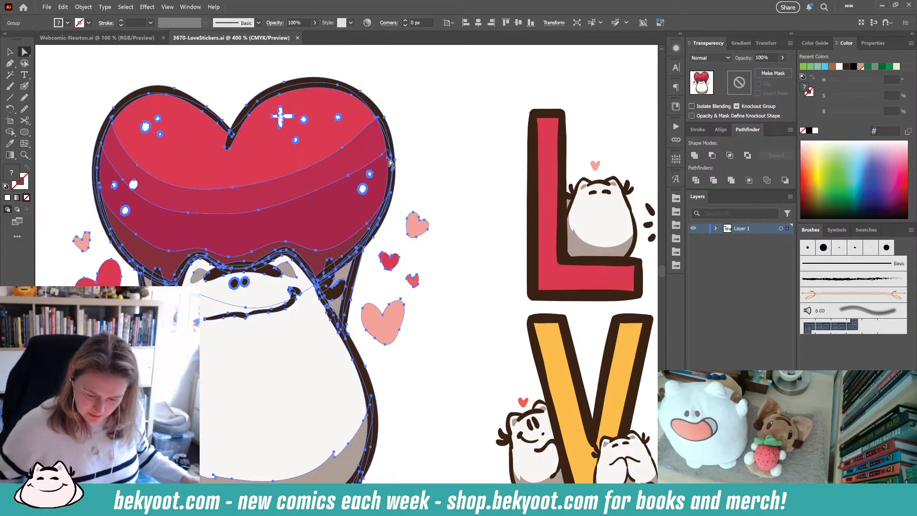
left_click(408, 115)
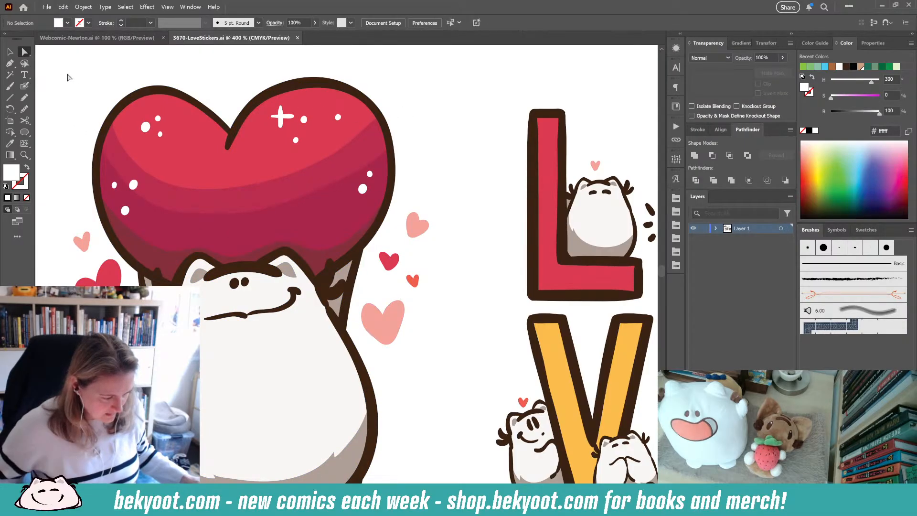
left_click(168, 109)
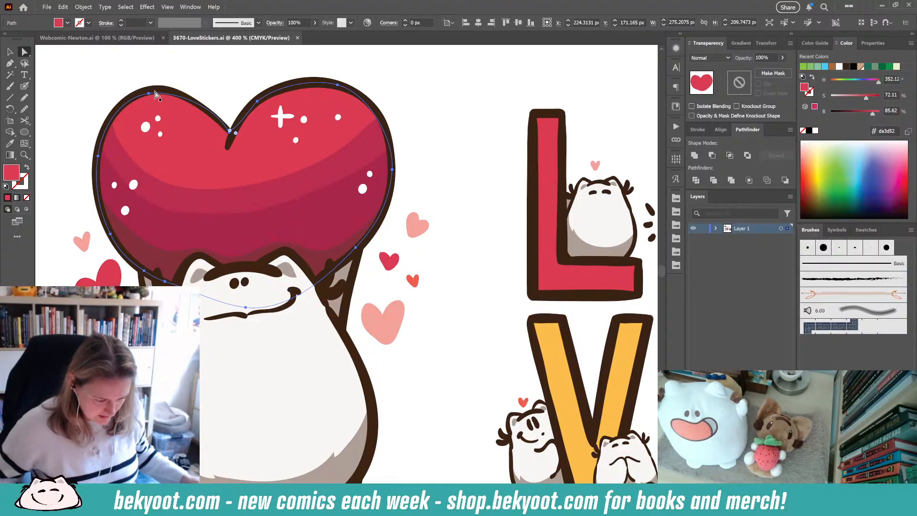
left_click(170, 94)
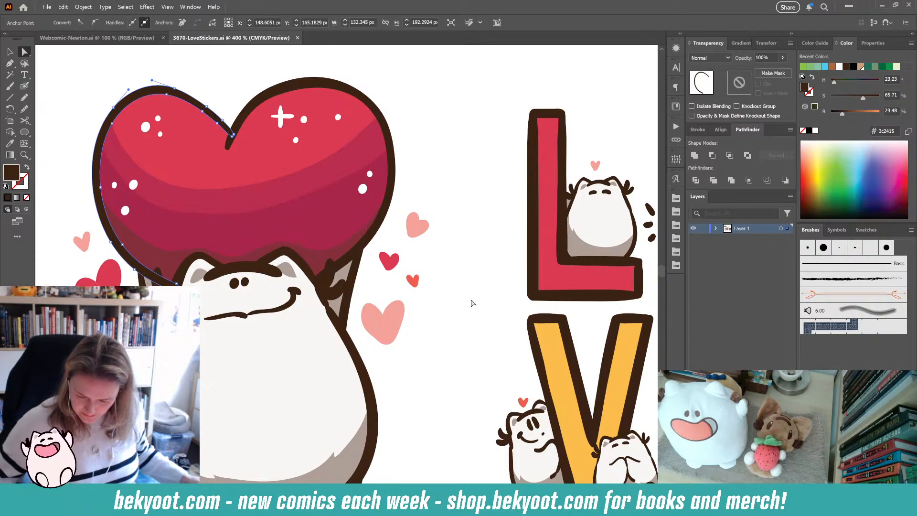
- Inspect the individual ink paths of the L letter and a cat sticker with Direct Selection
left_click(545, 219)
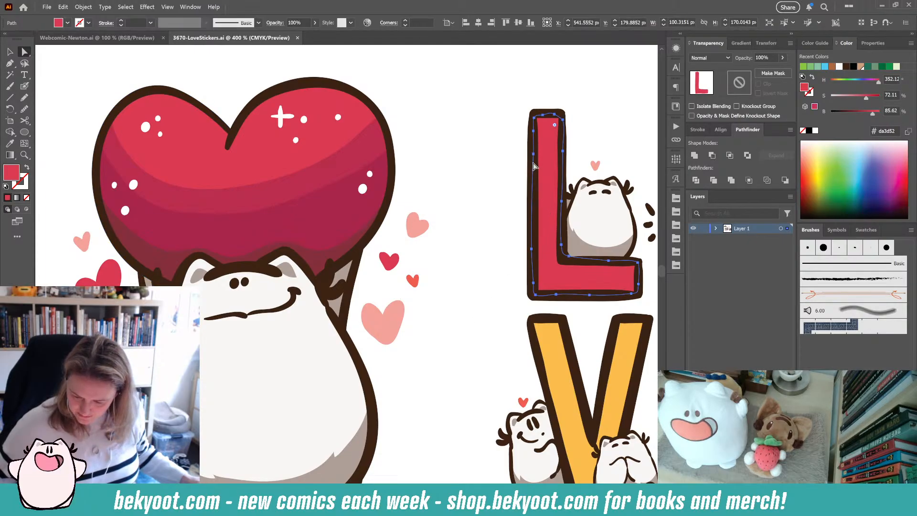
left_click(530, 181)
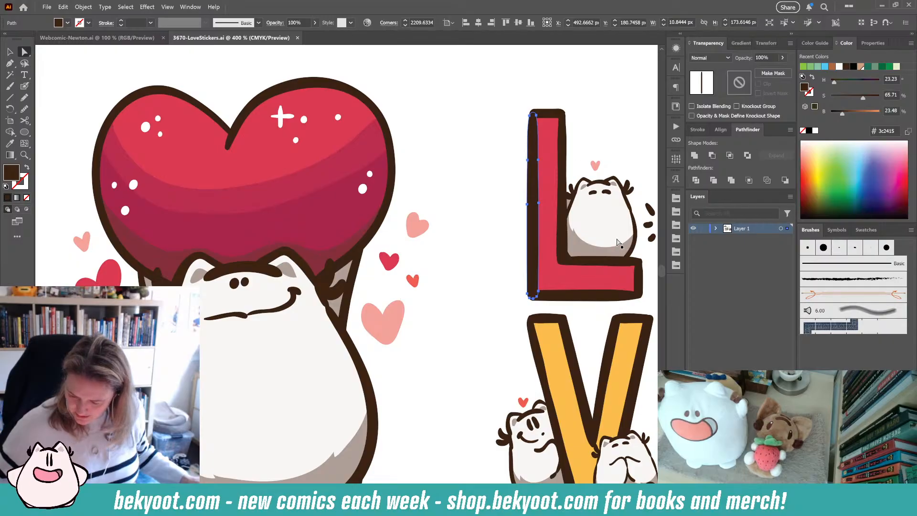
left_click(485, 322)
scroll(457, 295, "down", 4)
left_click_drag(537, 396, 428, 281)
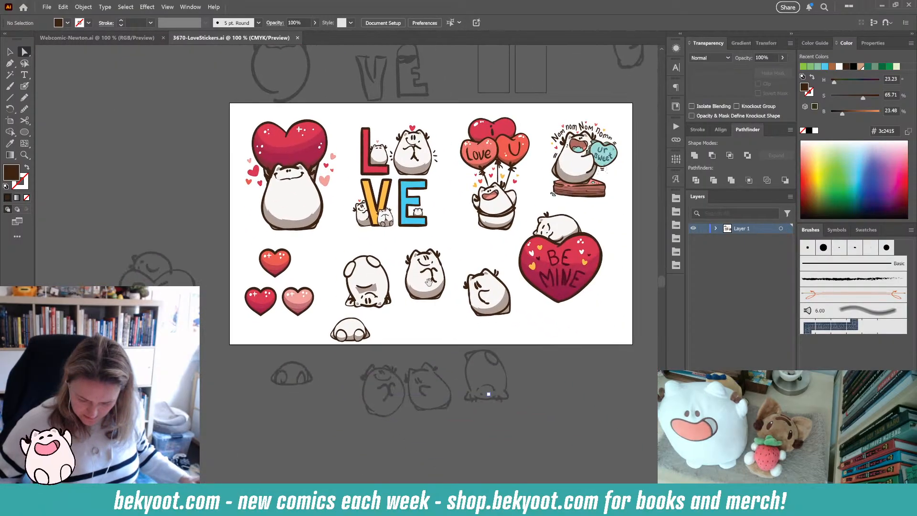
scroll(428, 282, "up", 3)
scroll(428, 282, "up", 5)
left_click(410, 120)
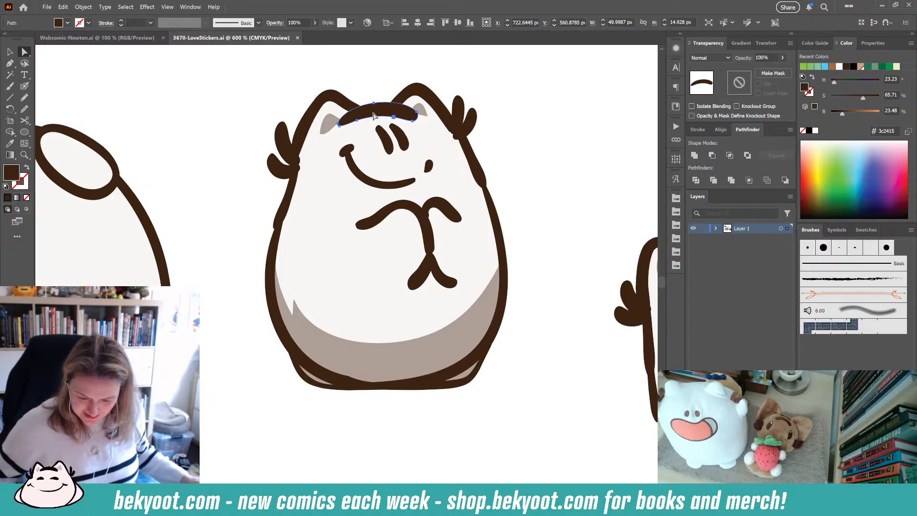
left_click(457, 117)
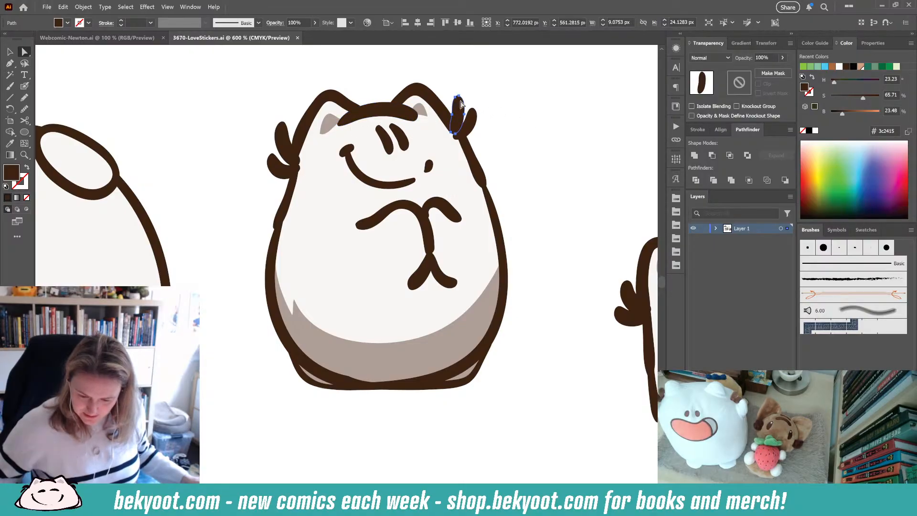
left_click(471, 116)
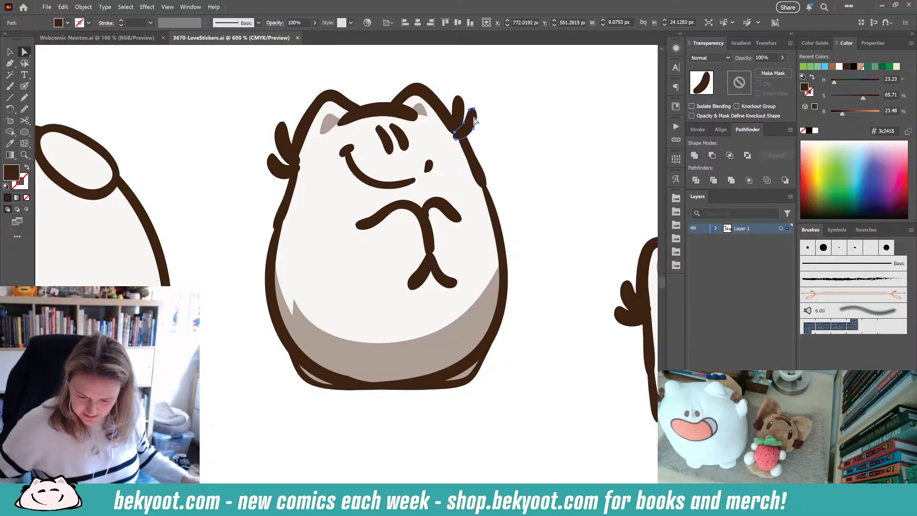
left_click(280, 137)
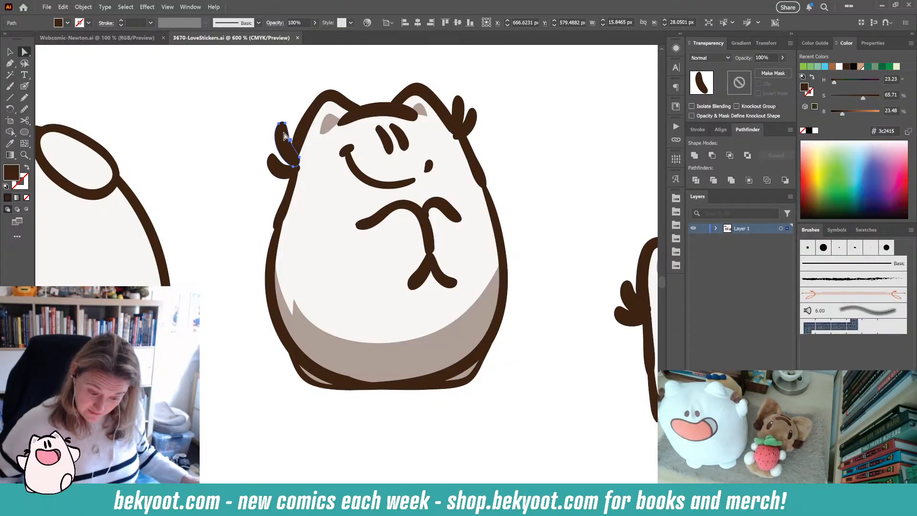
left_click(282, 169)
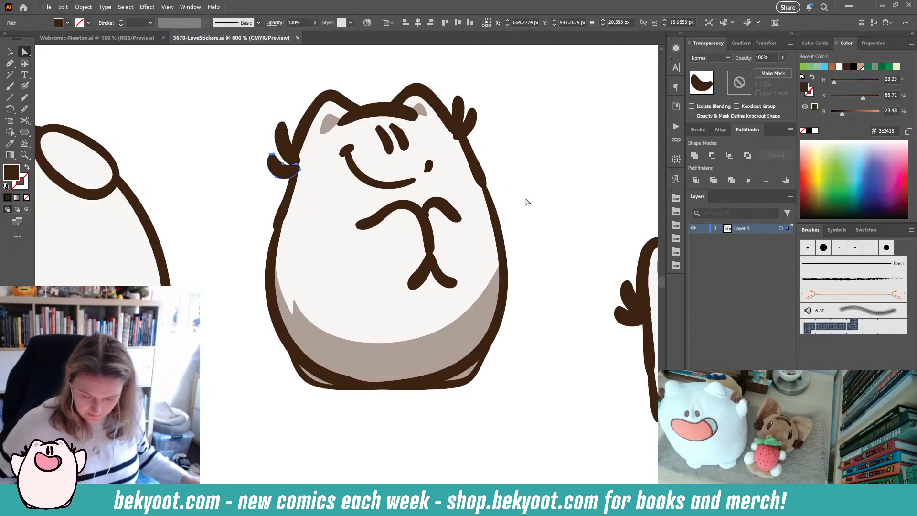
- Switch back to the Newton webcomic document and delete a stray Blob Brush mark in the third panel
left_click(96, 38)
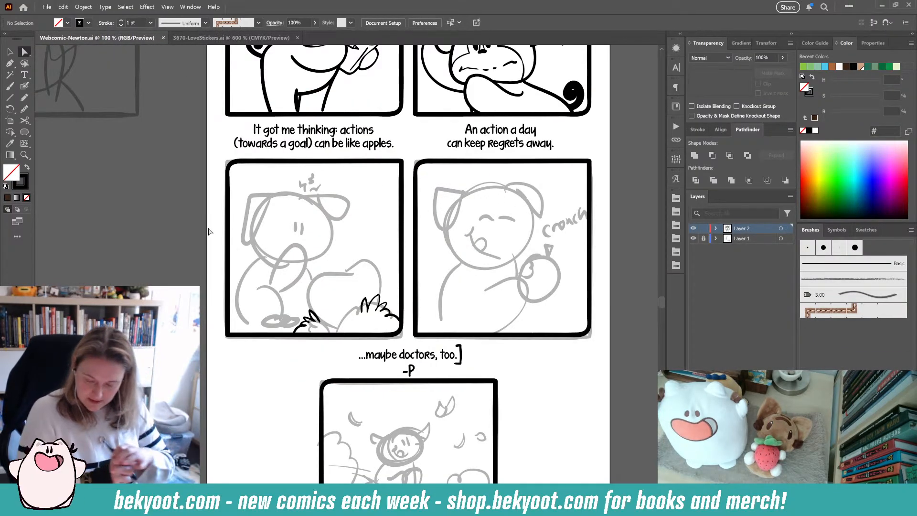
key("shift+b")
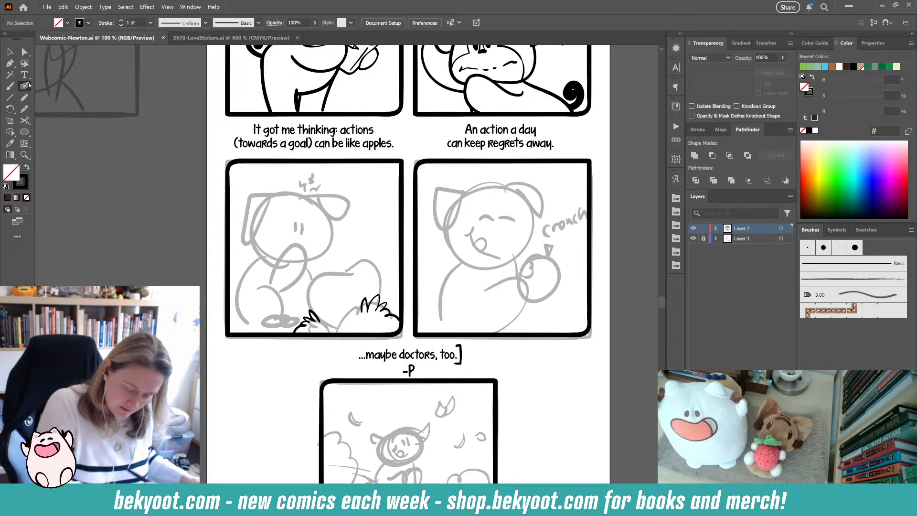
mouse_move(364, 219)
left_mouse_down()
mouse_move(366, 209)
mouse_move(362, 219)
left_mouse_up()
key("ctrl+z")
scroll(356, 231, "up", 4)
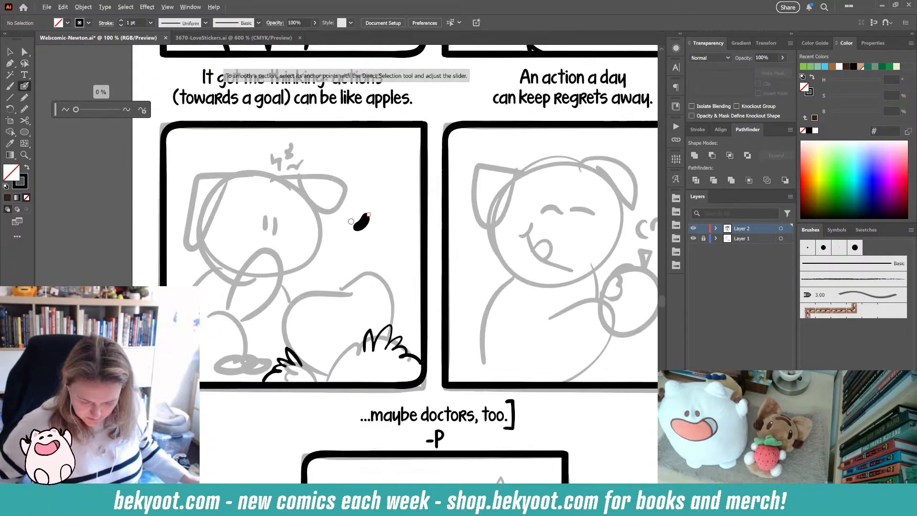
left_click(376, 210, "ctrl")
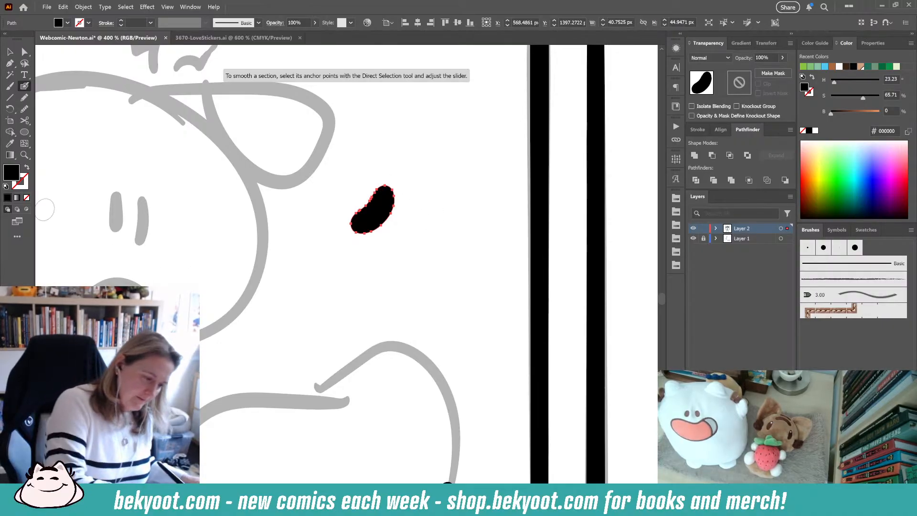
left_click(11, 51)
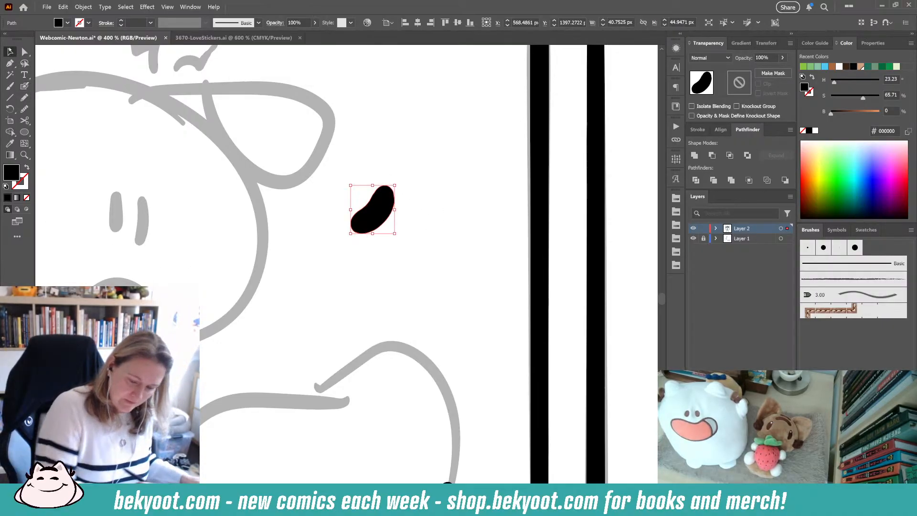
key("Delete")
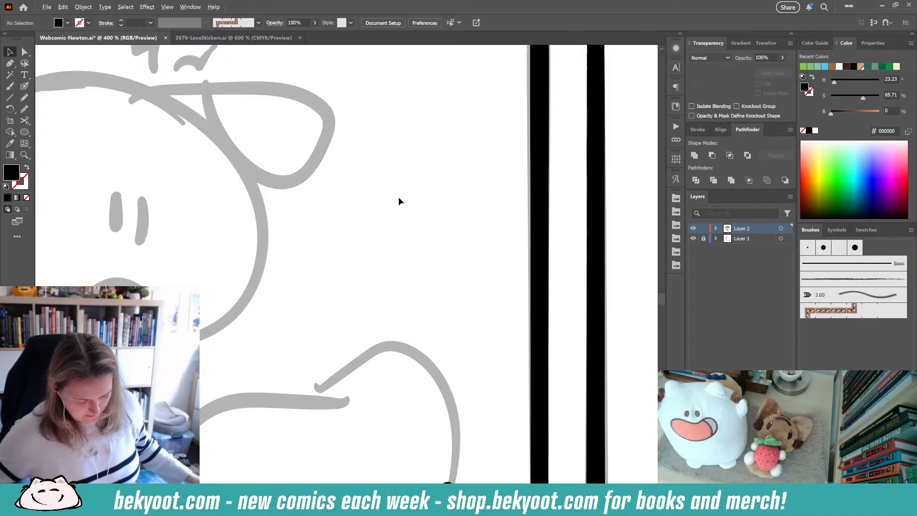
- Enter the grass group and ink the apple's outline, leaf and stem over the sketch in the third panel with the Blob Brush
scroll(392, 215, "down", 4)
scroll(386, 259, "up", 3)
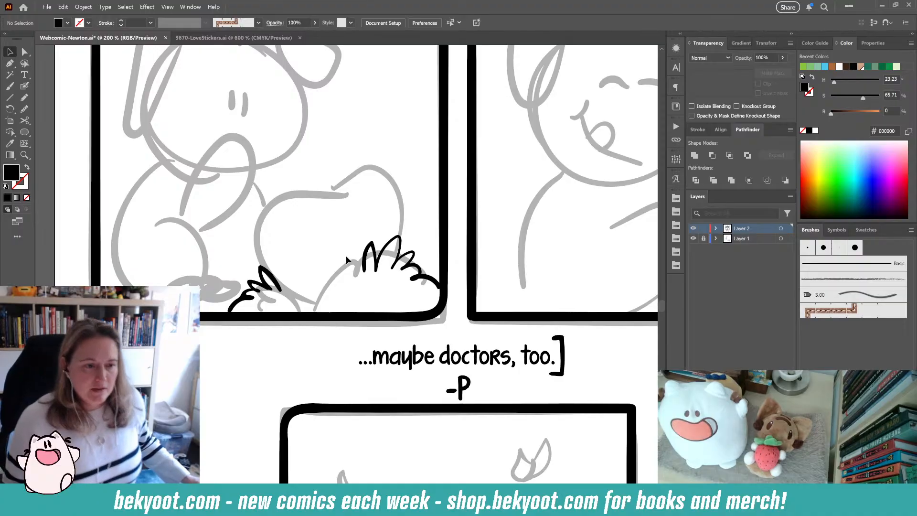
left_click(398, 247)
double_click(402, 255)
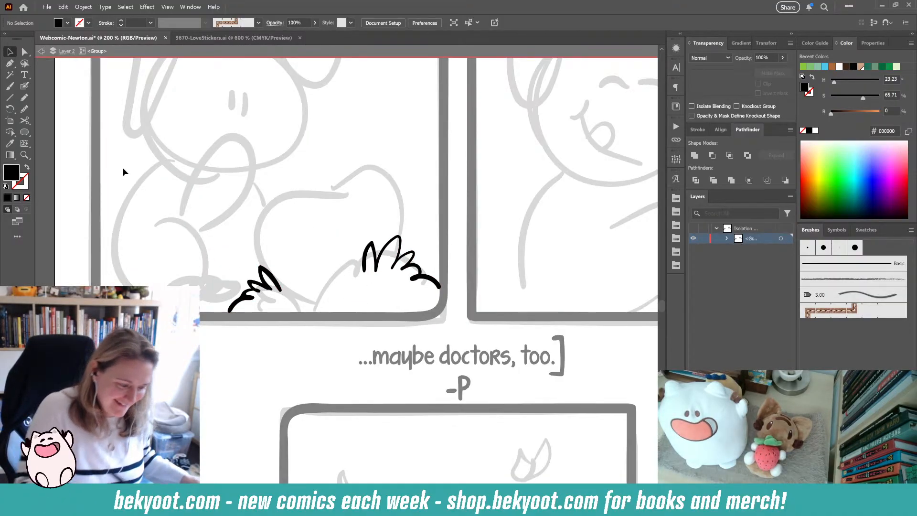
key("shift+b")
left_click_drag(229, 363, 296, 370)
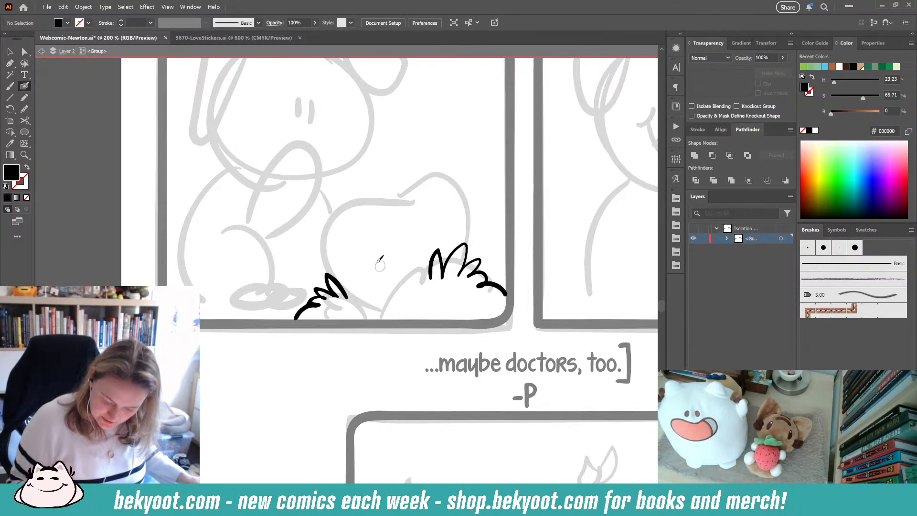
mouse_move(408, 202)
left_mouse_down()
mouse_move(367, 194)
mouse_move(335, 204)
mouse_move(325, 239)
mouse_move(329, 270)
left_mouse_up()
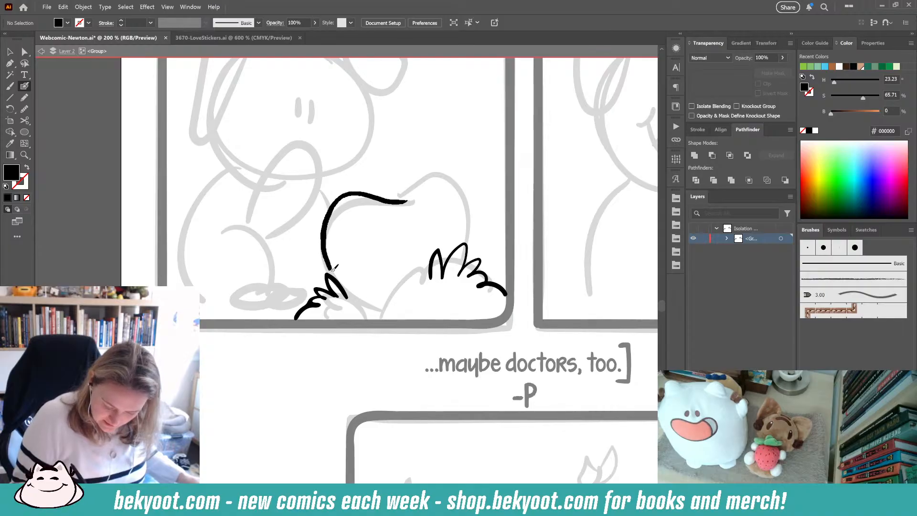
key("ctrl+z")
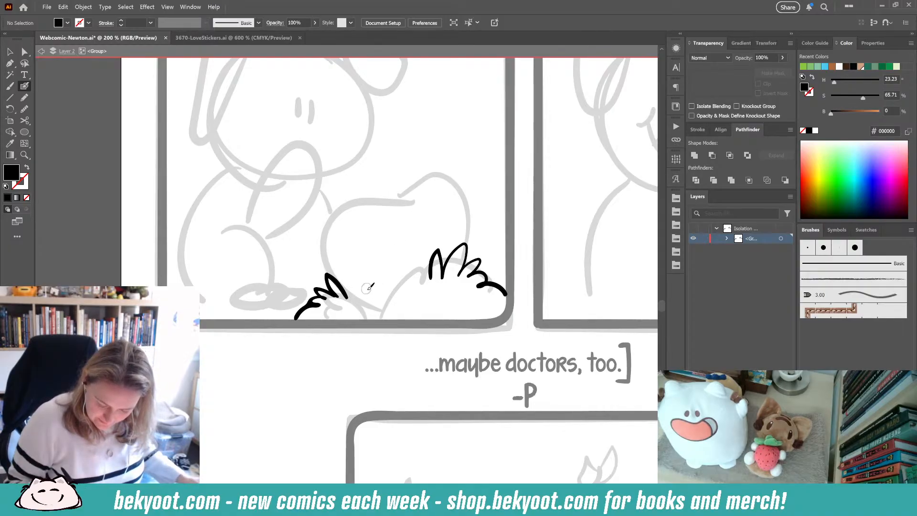
mouse_move(361, 299)
left_mouse_down()
mouse_move(333, 199)
mouse_move(437, 201)
mouse_move(440, 288)
mouse_move(348, 280)
left_mouse_up()
key("ctrl+z")
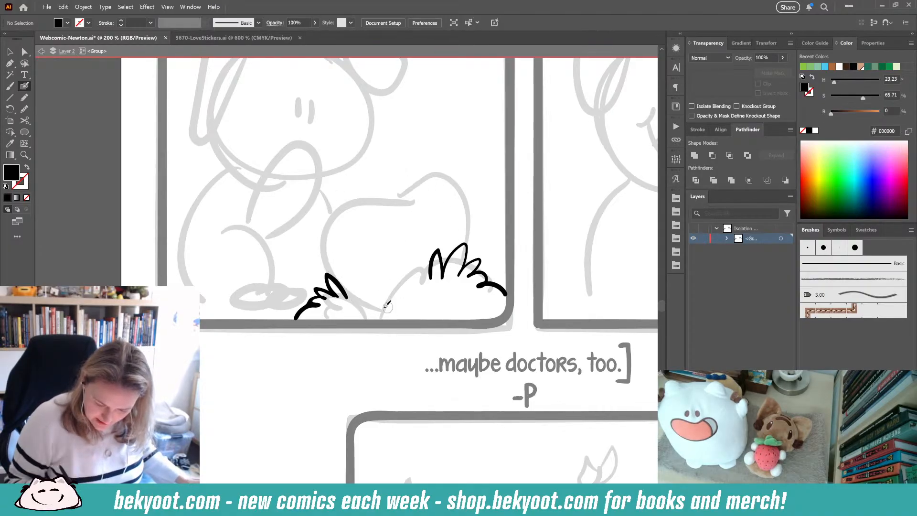
mouse_move(377, 306)
left_mouse_down()
mouse_move(379, 170)
mouse_move(385, 300)
left_mouse_up()
mouse_move(381, 197)
left_mouse_down()
mouse_move(412, 201)
mouse_move(416, 148)
mouse_move(457, 127)
mouse_move(393, 205)
mouse_move(461, 124)
mouse_move(411, 177)
mouse_move(382, 178)
mouse_move(388, 134)
mouse_move(400, 143)
mouse_move(393, 196)
left_mouse_up()
key("ctrl+z")
key("ctrl+z")
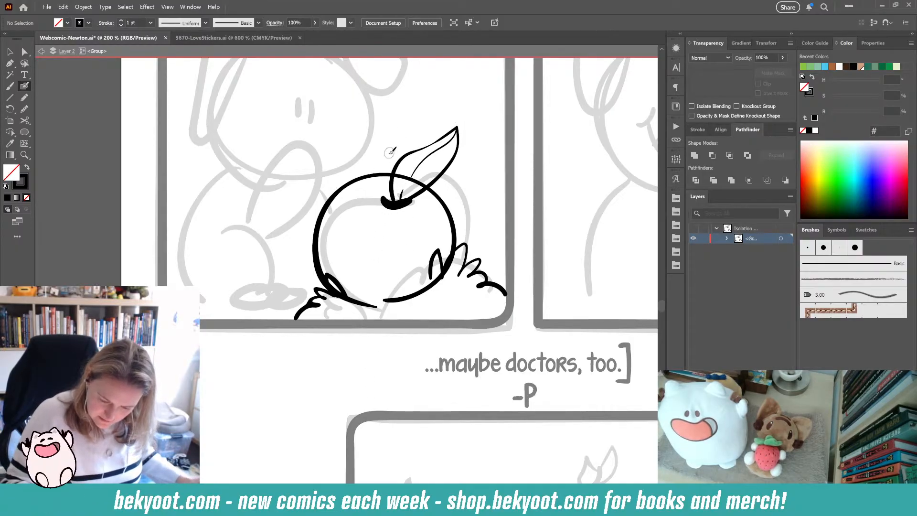
mouse_move(394, 149)
left_mouse_down()
mouse_move(374, 153)
mouse_move(393, 205)
mouse_move(395, 151)
mouse_move(393, 170)
left_mouse_up()
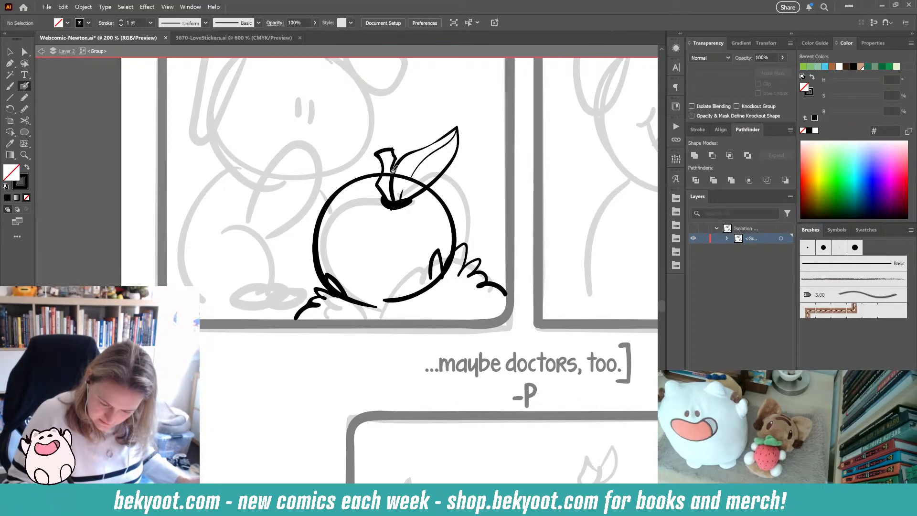
- Select the apple's outline path and smooth it with the Smooth slider
left_click(365, 173, "ctrl")
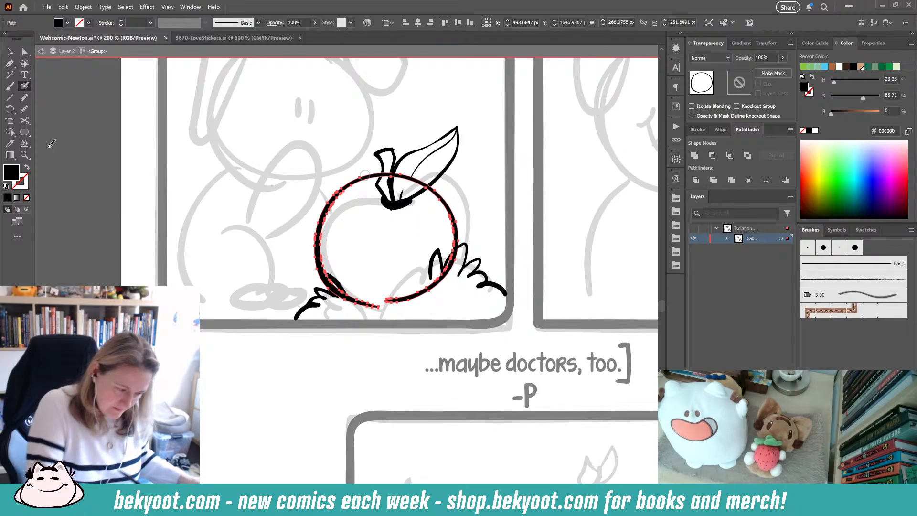
key("ctrl+alt+s")
left_click(142, 113)
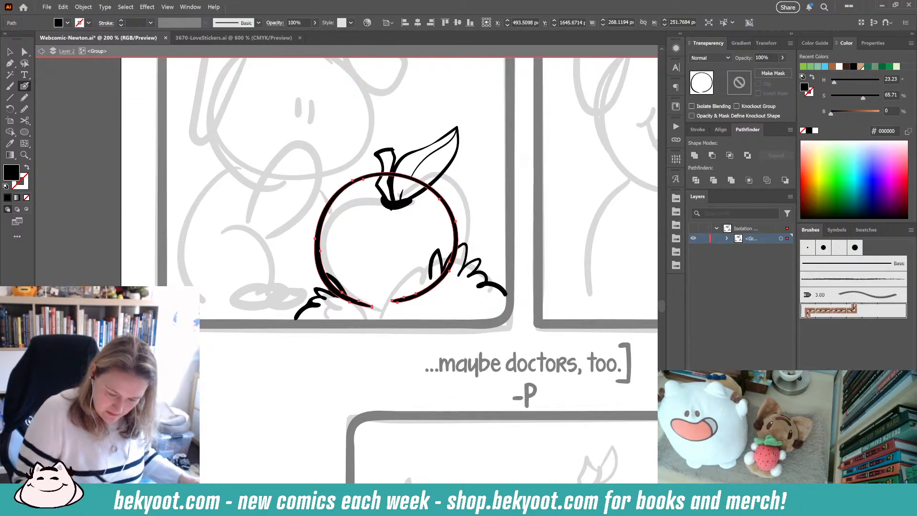
key("ctrl+alt+s")
left_click(232, 344)
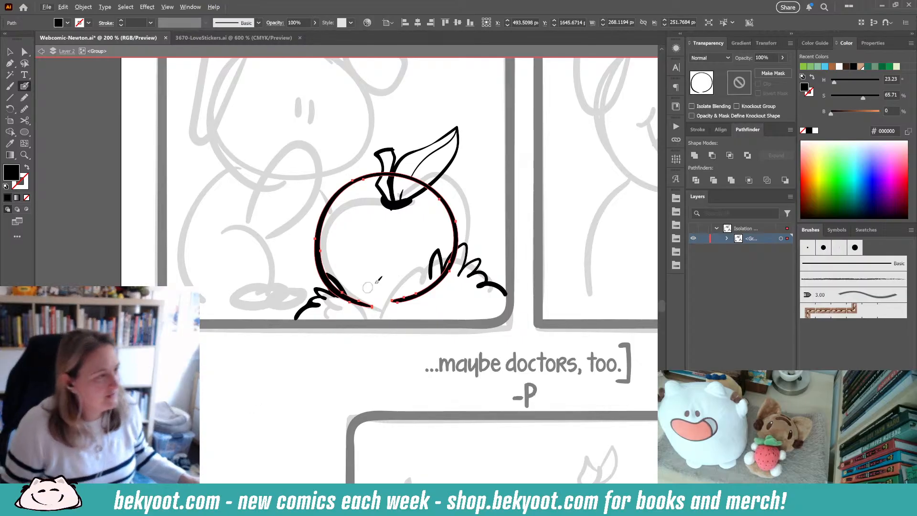
left_click(296, 362, "ctrl")
- Enter the apple stem's group and touch up the stem with Blob Brush strokes
left_click(393, 168, "ctrl")
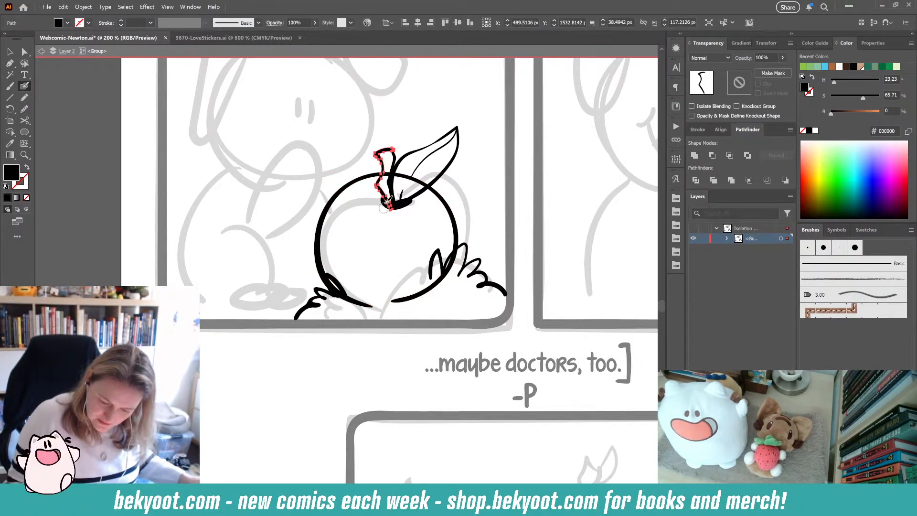
left_click(393, 172, "ctrl")
left_click(381, 161, "ctrl+shift")
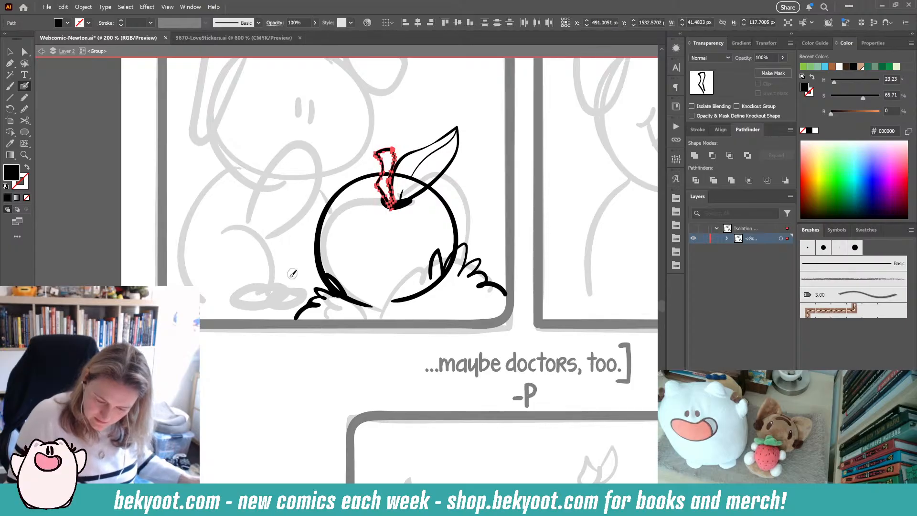
double_click(384, 170)
key("shift+x")
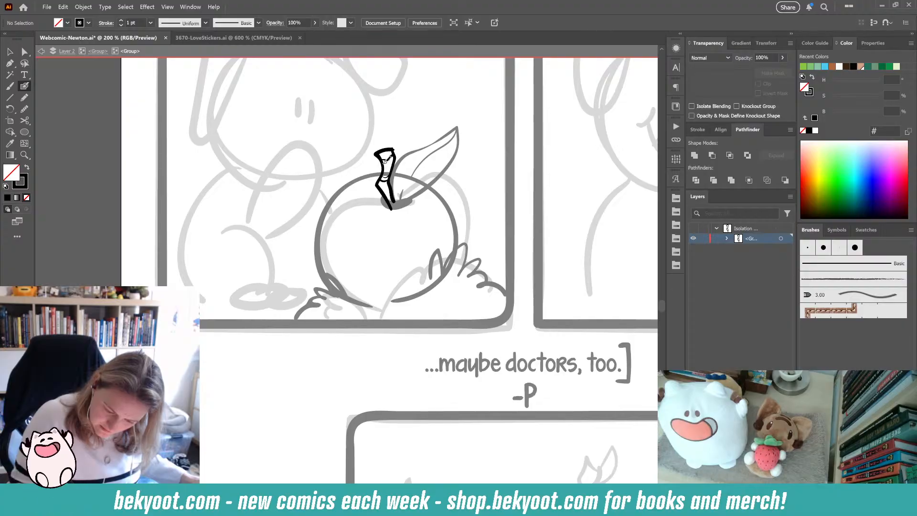
left_click_drag(397, 188, 391, 206)
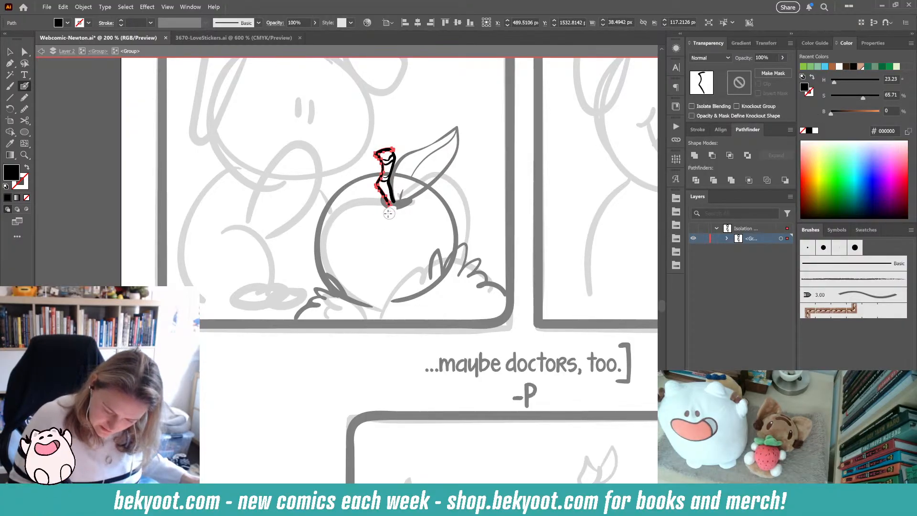
left_click(390, 234, "ctrl")
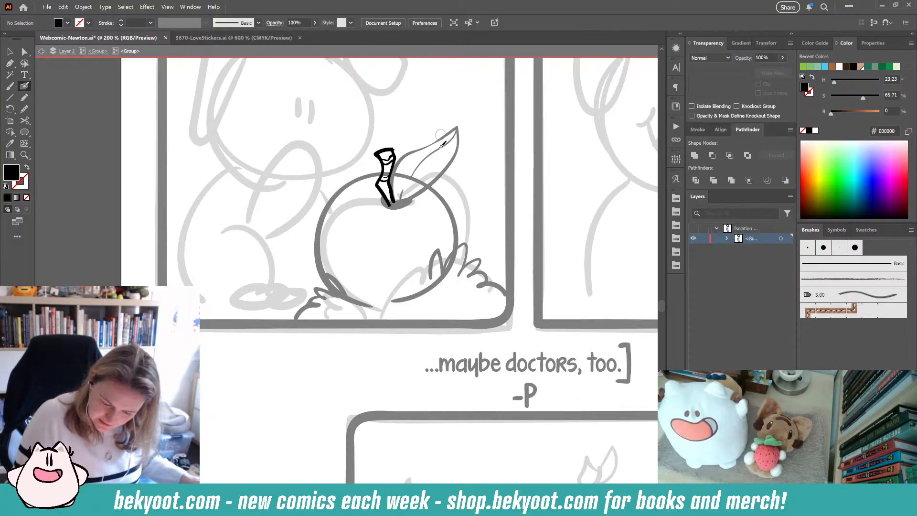
left_click_drag(393, 149, 392, 205)
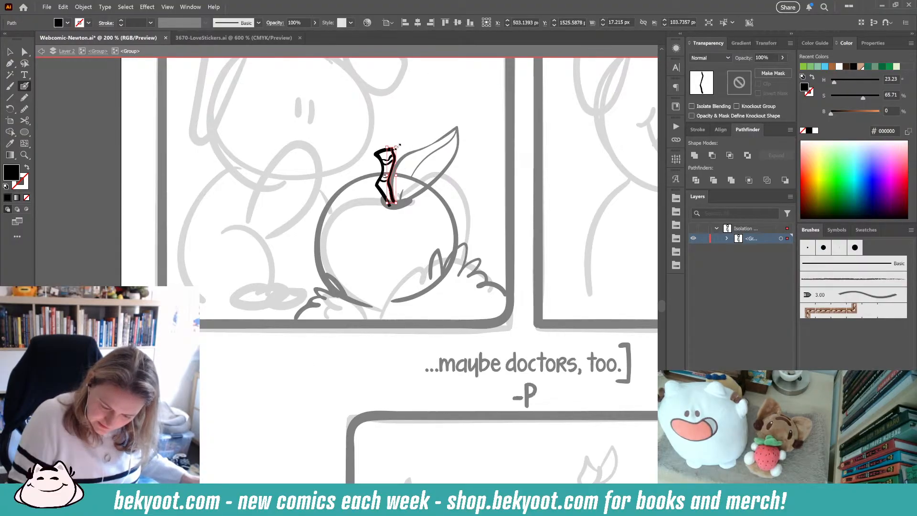
left_click_drag(396, 149, 398, 149)
left_click(402, 158, "ctrl")
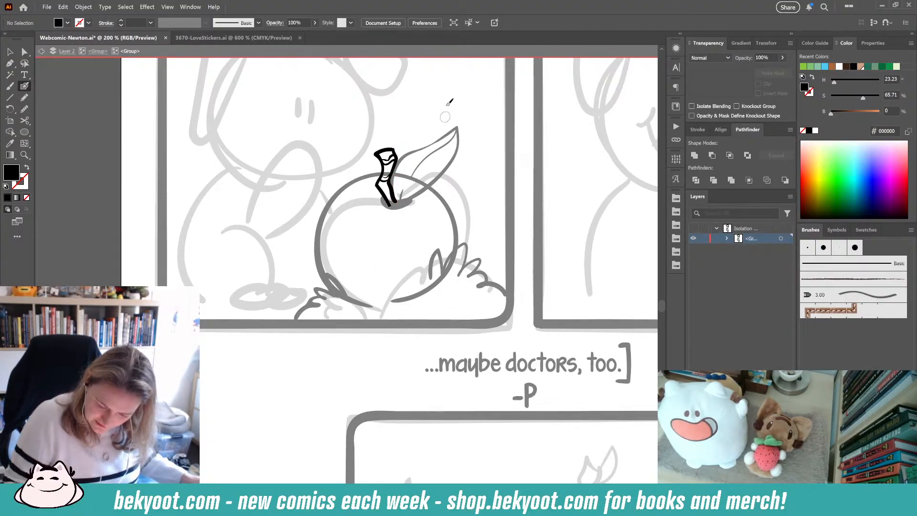
left_click_drag(377, 153, 393, 150)
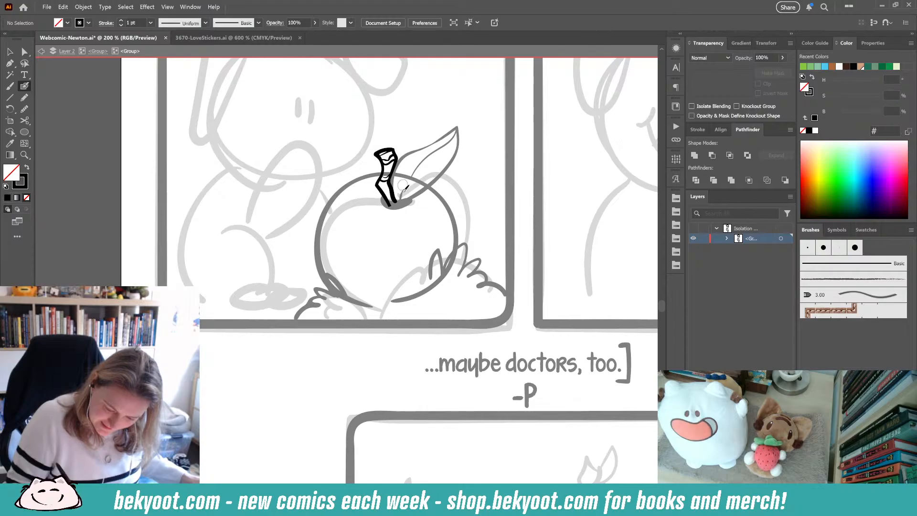
key("ctrl+z")
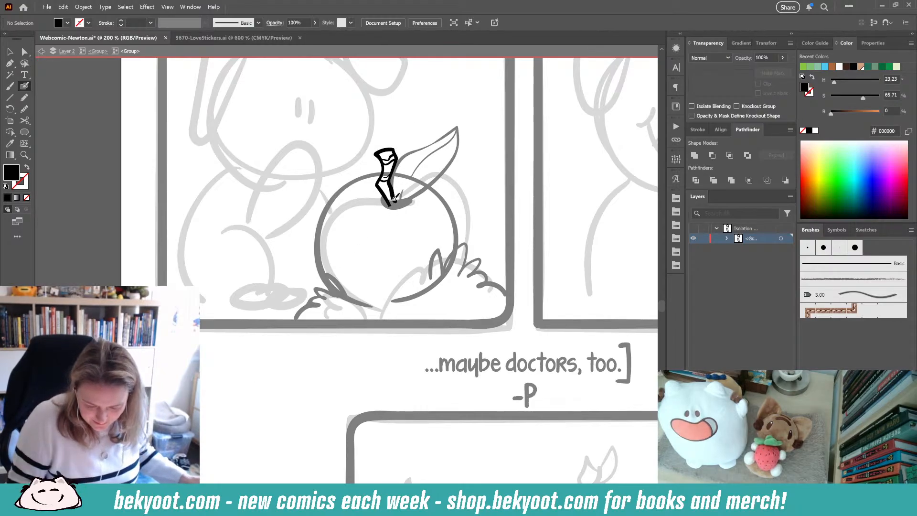
mouse_move(387, 191)
left_mouse_down()
mouse_move(403, 210)
mouse_move(390, 192)
left_mouse_up()
key("ctrl+z")
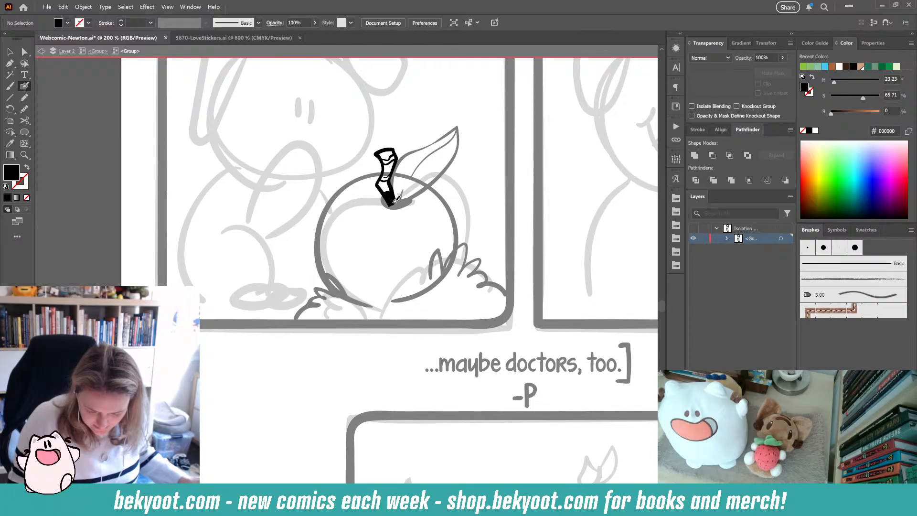
- Undo the last stem stroke and try drawing a filled Pencil shape beside the apple, then delete it
key("ctrl+z")
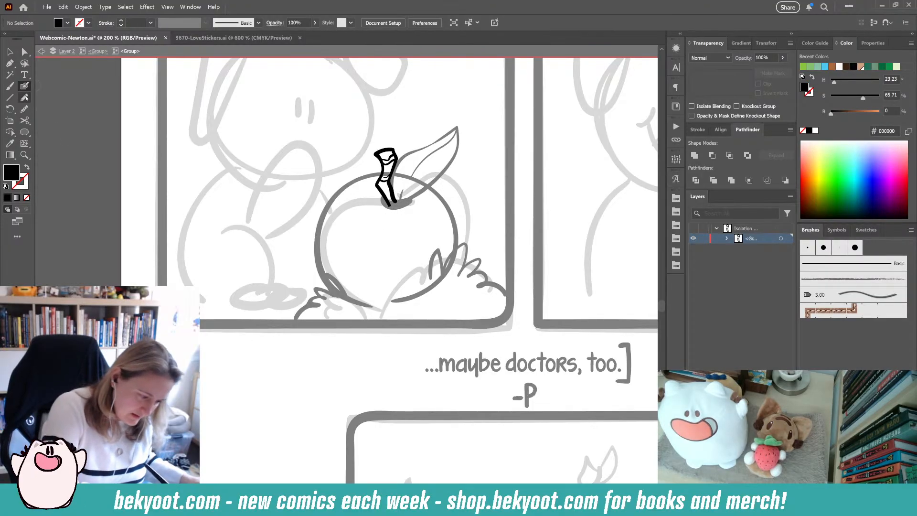
left_click(24, 97)
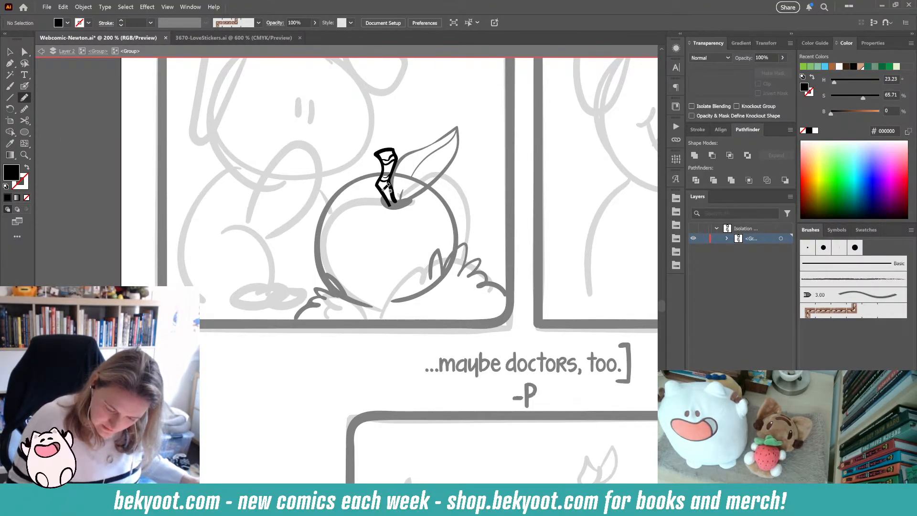
mouse_move(203, 228)
left_mouse_down()
mouse_move(266, 181)
mouse_move(239, 256)
mouse_move(217, 231)
left_mouse_up()
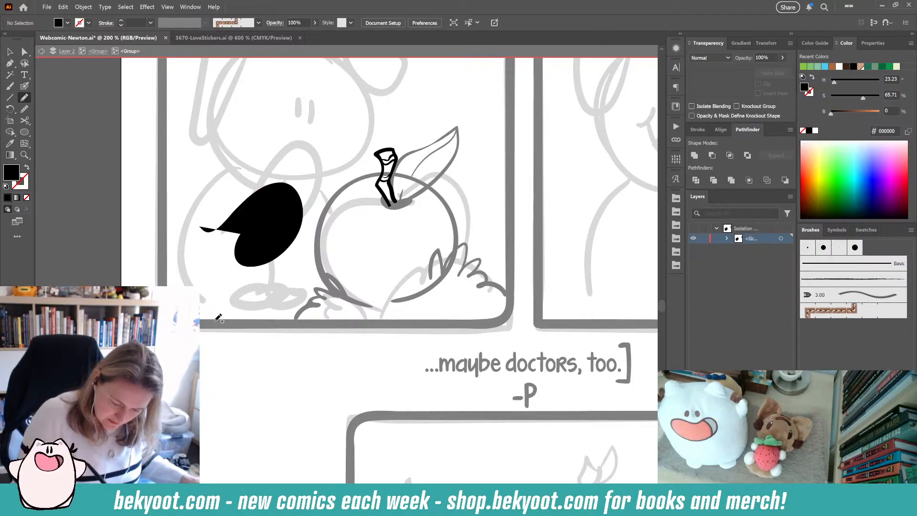
mouse_move(253, 264)
left_mouse_down()
mouse_move(264, 242)
mouse_move(285, 226)
mouse_move(284, 234)
left_mouse_up()
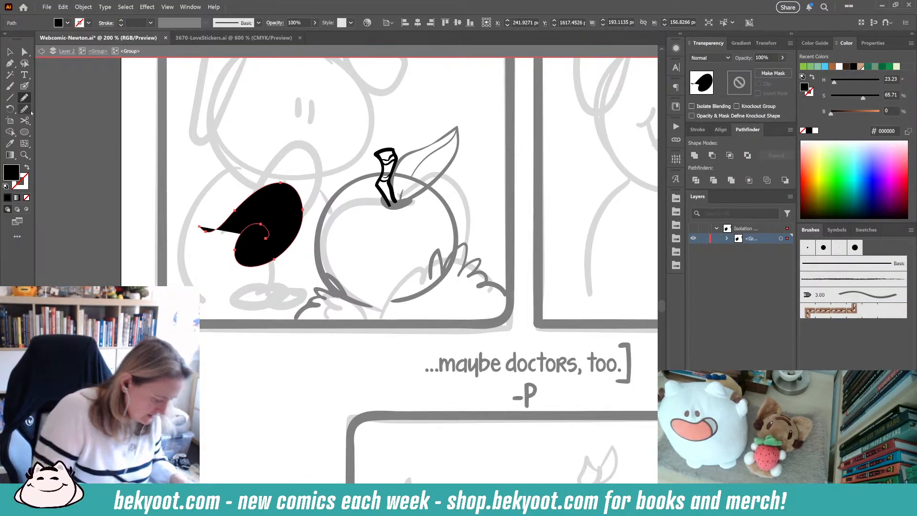
double_click(24, 98)
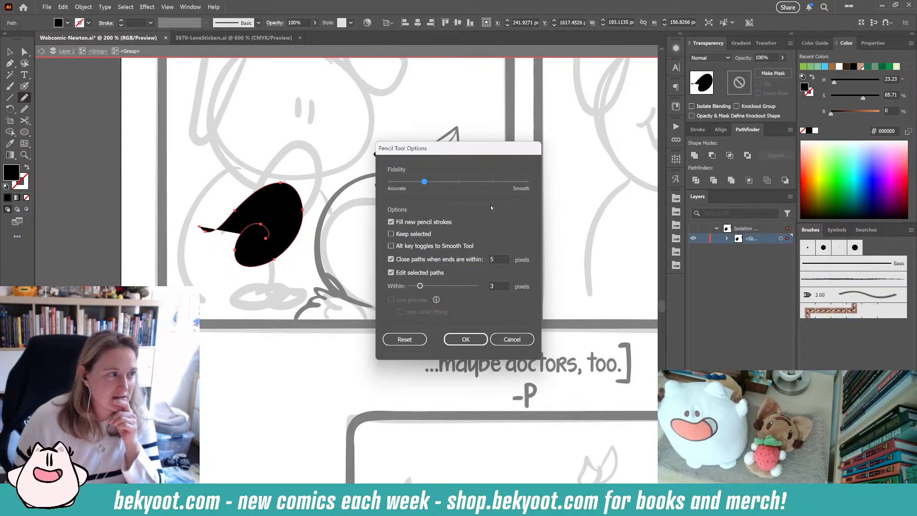
left_click(512, 339)
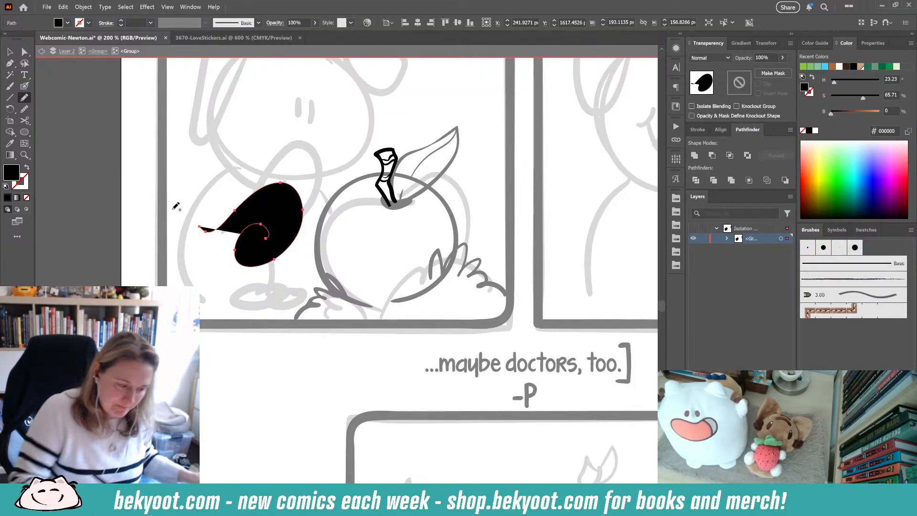
left_click(10, 51)
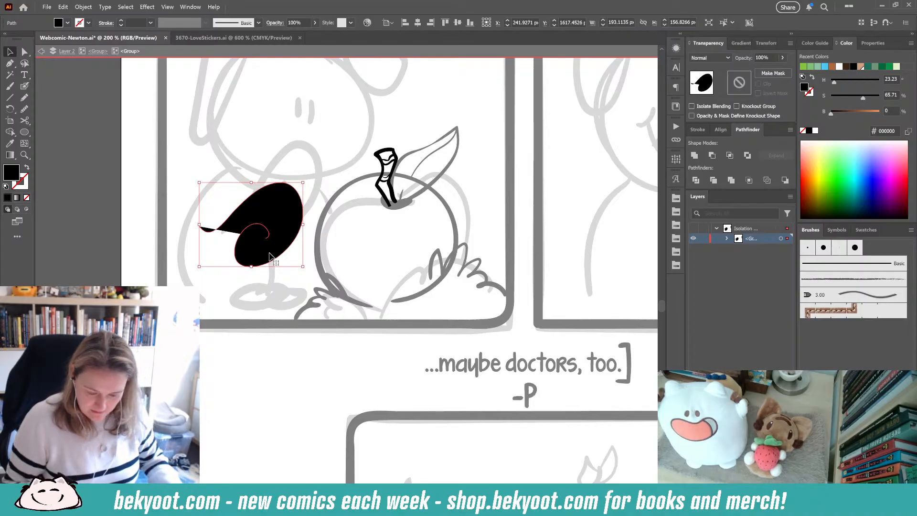
key("Delete")
key("n")
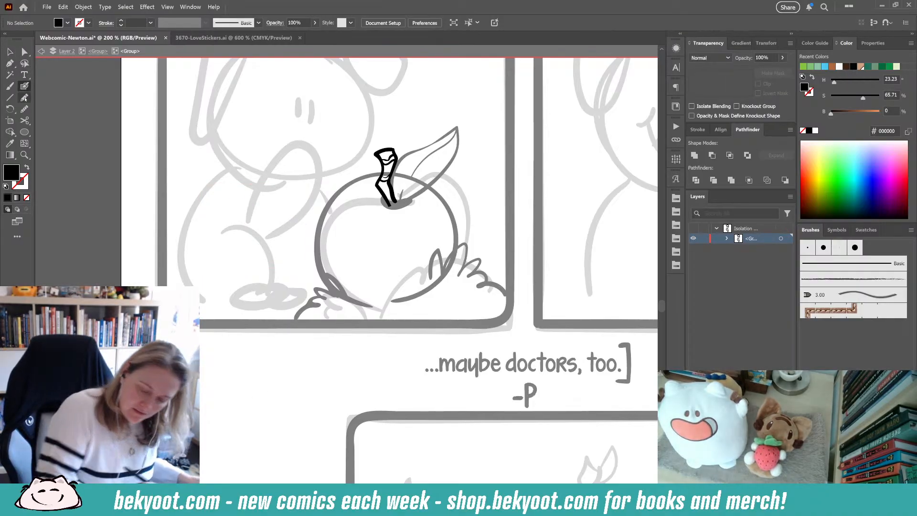
- Exit the stem group and erase the apple outline's lower segments hidden behind the grass with the Path Eraser
left_click(100, 53)
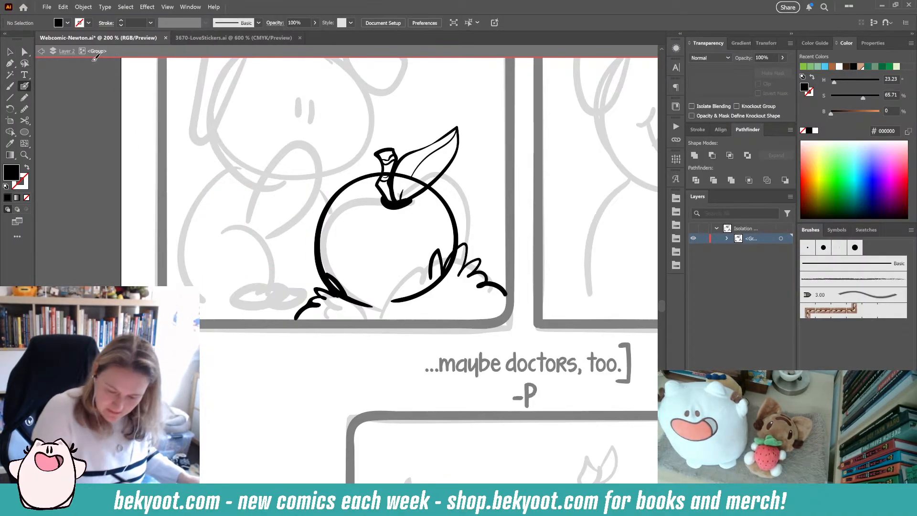
left_click(442, 201, "ctrl")
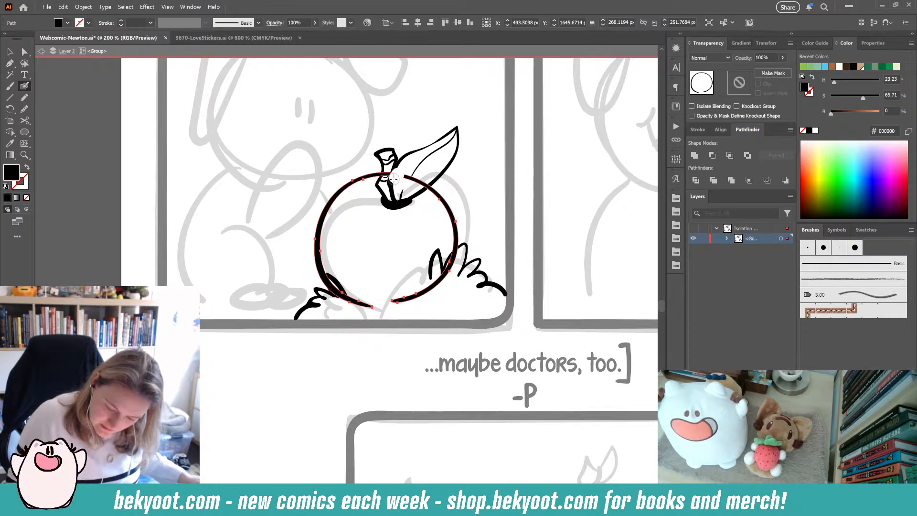
left_click_drag(393, 173, 430, 186)
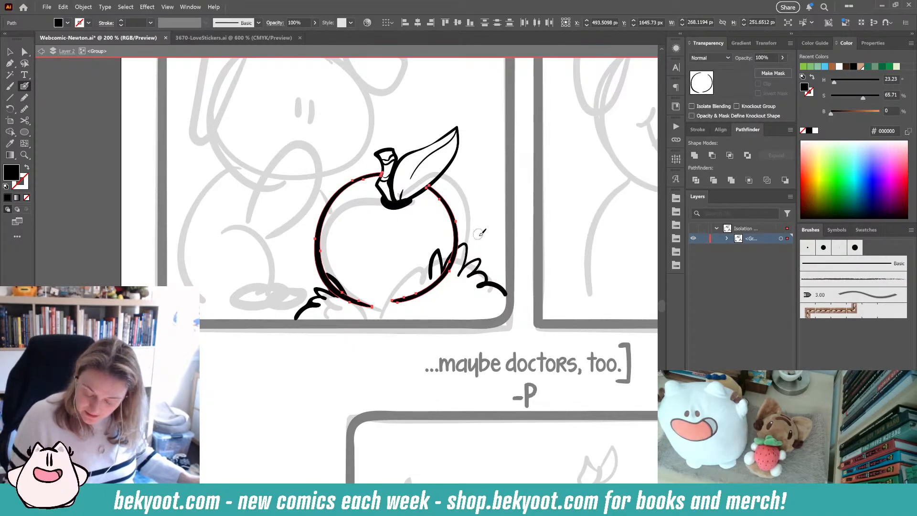
key("ctrl")
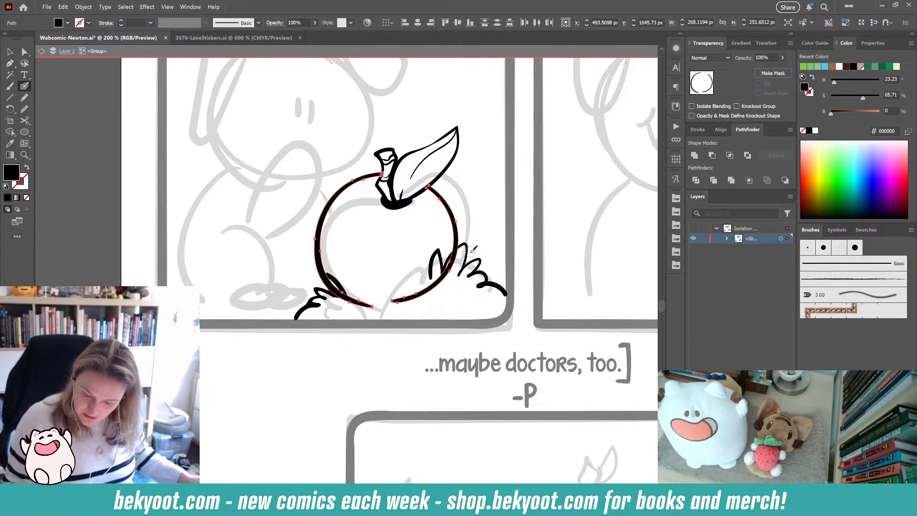
key("ctrl")
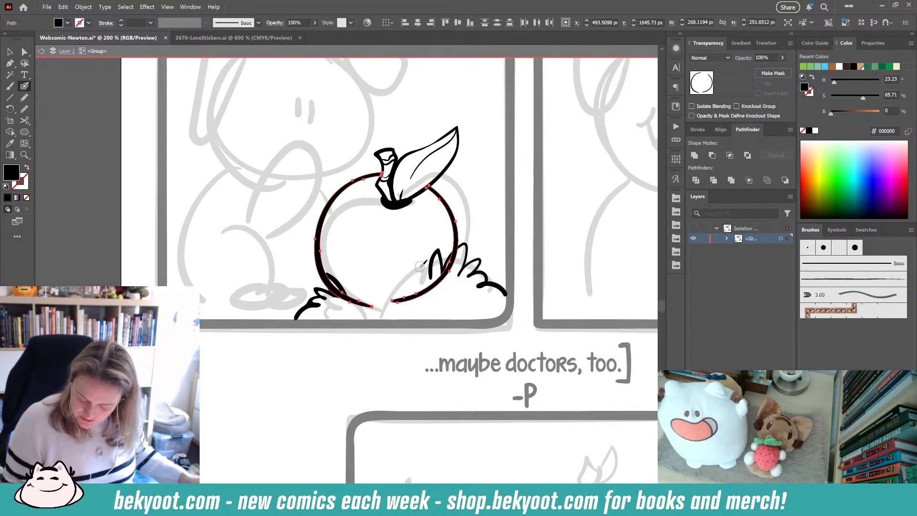
mouse_move(392, 302)
left_mouse_down()
mouse_move(444, 279)
mouse_move(459, 254)
left_mouse_up()
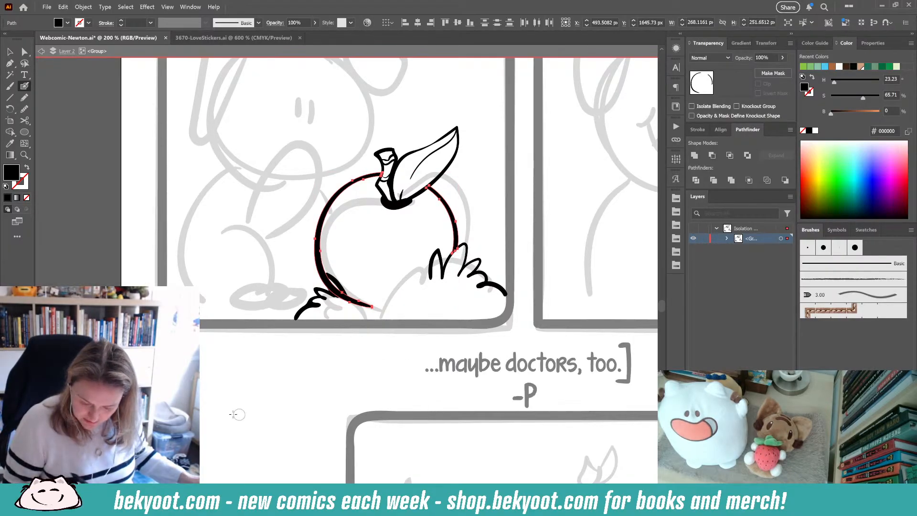
mouse_move(382, 311)
left_mouse_down()
mouse_move(329, 278)
mouse_move(332, 289)
left_mouse_up()
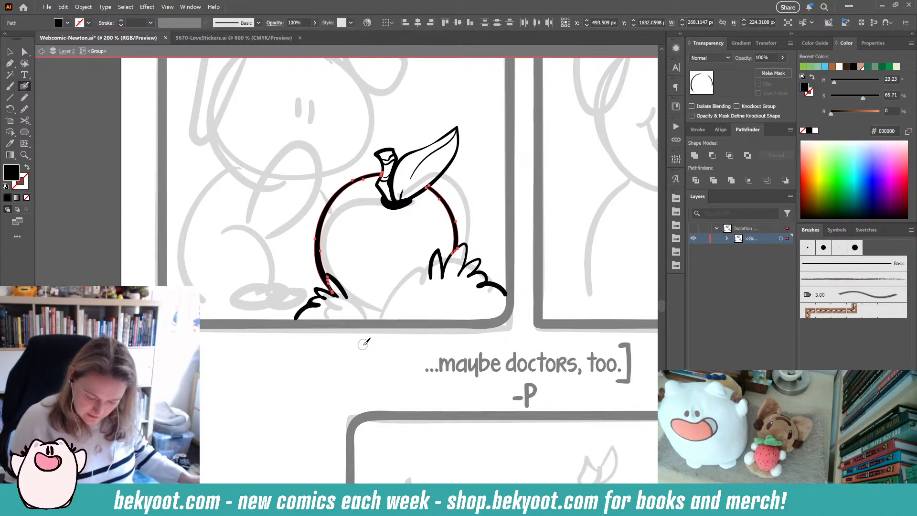
left_click(340, 374, "ctrl")
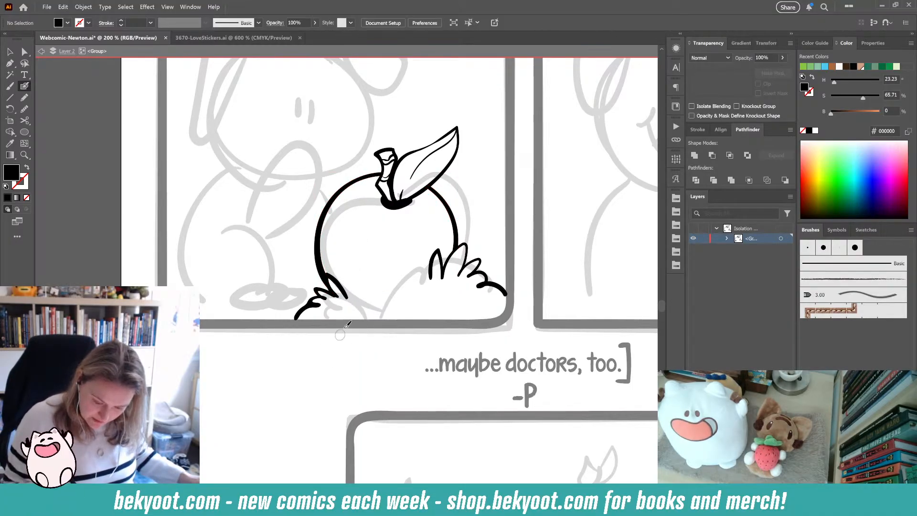
- Add three small Blob Brush dots as a highlight on the apple's upper left
mouse_move(350, 302)
left_mouse_down()
mouse_move(375, 283)
mouse_move(397, 292)
mouse_move(410, 282)
mouse_move(411, 266)
mouse_move(421, 281)
mouse_move(395, 276)
mouse_move(401, 283)
mouse_move(376, 296)
mouse_move(344, 299)
left_mouse_up()
key("ctrl+z")
mouse_move(268, 390)
left_mouse_down()
mouse_move(256, 416)
mouse_move(298, 475)
left_mouse_up()
left_click(379, 292)
left_click(382, 288)
left_click(389, 290)
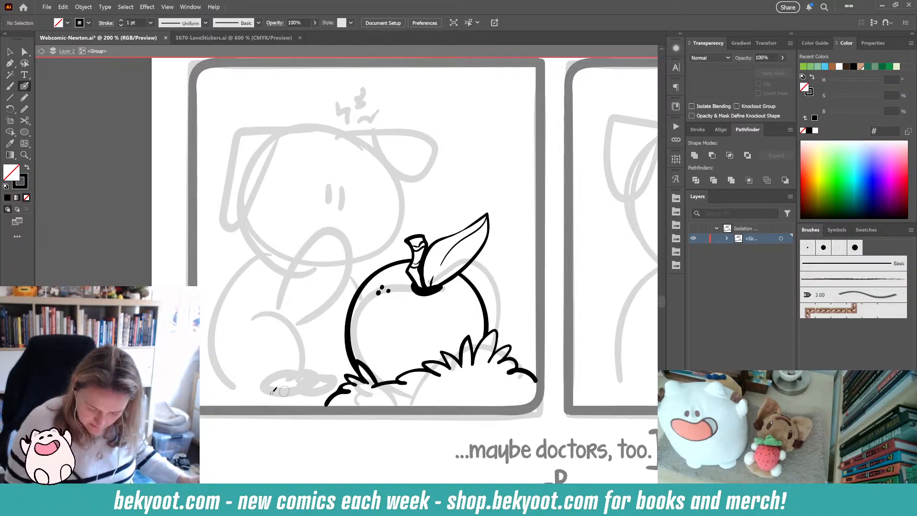
- Try inking the character's head outline over the sketch, then delete it
left_click_drag(238, 382, 246, 424)
left_click_drag(320, 383, 306, 345)
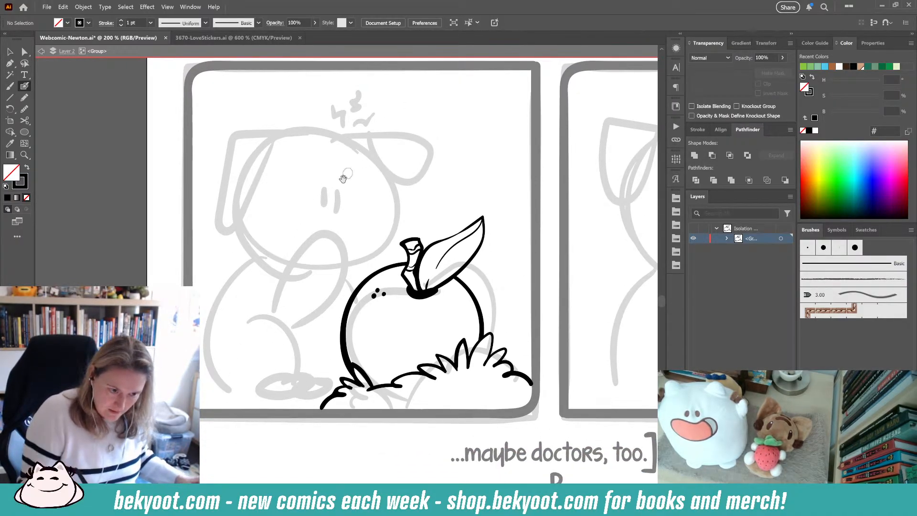
left_click_drag(323, 198, 308, 186)
left_click_drag(302, 397, 268, 406)
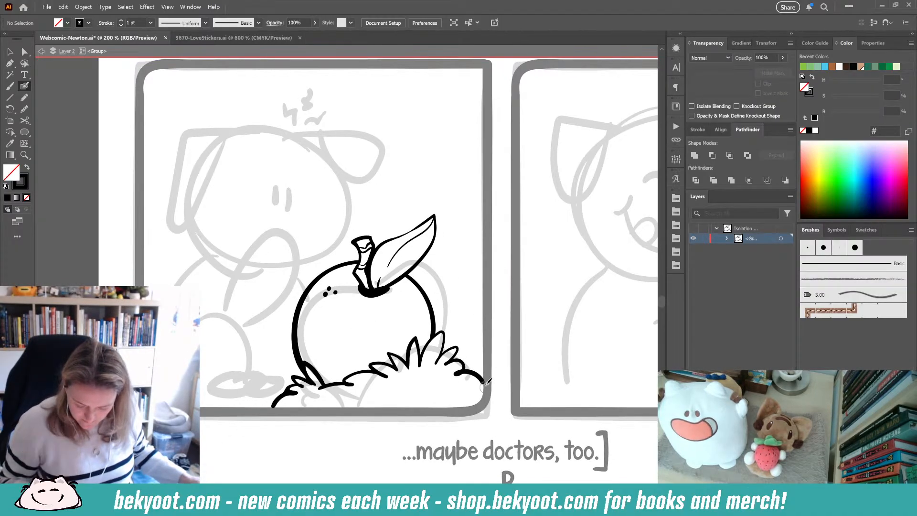
left_click_drag(266, 369, 329, 376)
mouse_move(356, 143)
left_mouse_down()
mouse_move(311, 133)
mouse_move(275, 152)
mouse_move(251, 184)
mouse_move(241, 219)
left_mouse_up()
key("ctrl+z")
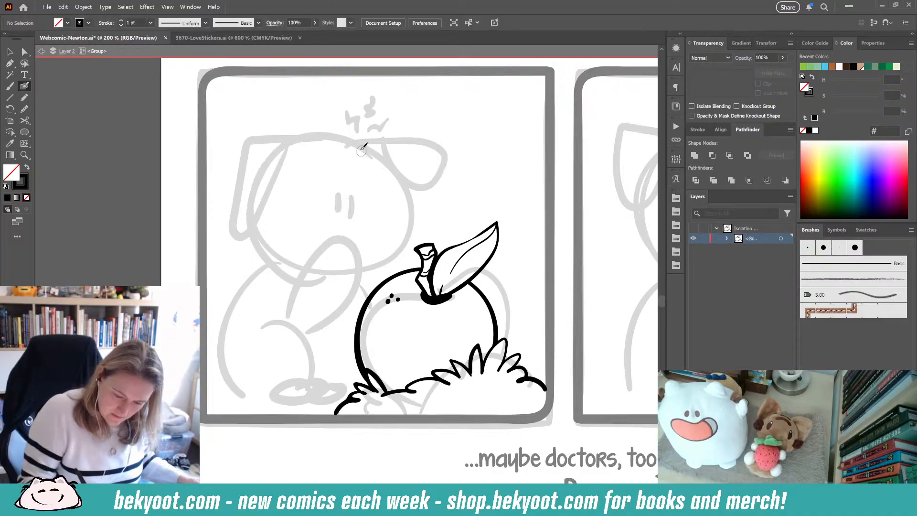
mouse_move(361, 149)
left_mouse_down()
mouse_move(332, 135)
mouse_move(290, 147)
mouse_move(259, 176)
mouse_move(246, 225)
mouse_move(348, 135)
mouse_move(310, 137)
mouse_move(276, 163)
mouse_move(258, 197)
mouse_move(253, 228)
mouse_move(263, 246)
mouse_move(321, 252)
mouse_move(336, 126)
mouse_move(294, 137)
mouse_move(269, 165)
mouse_move(253, 232)
mouse_move(265, 251)
mouse_move(289, 257)
mouse_move(385, 244)
mouse_move(395, 227)
mouse_move(382, 164)
mouse_move(346, 129)
mouse_move(316, 125)
mouse_move(320, 133)
mouse_move(272, 159)
mouse_move(254, 192)
mouse_move(250, 245)
mouse_move(287, 257)
mouse_move(358, 255)
mouse_move(381, 241)
mouse_move(376, 172)
mouse_move(363, 148)
mouse_move(321, 133)
left_mouse_up()
key("ctrl+z")
key("ctrl+z")
key("ctrl+z")
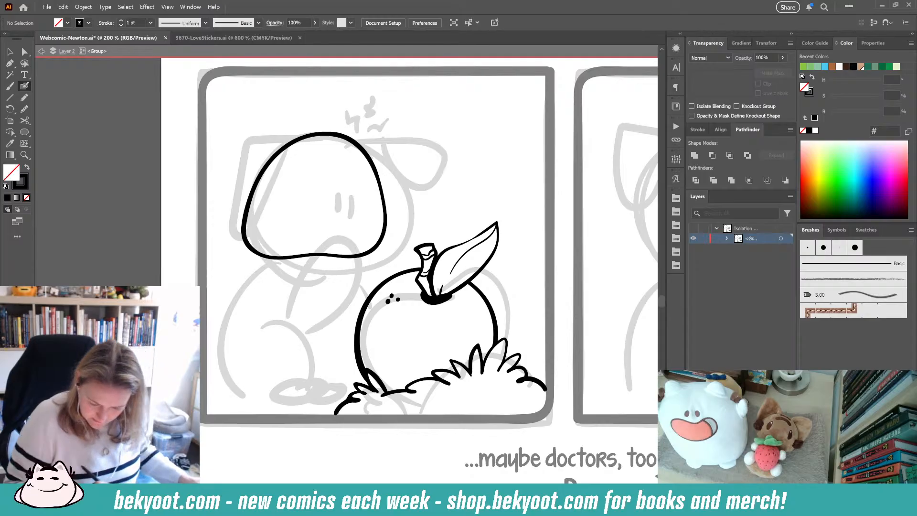
left_click(387, 219, "ctrl")
left_click_drag(387, 196, 409, 196)
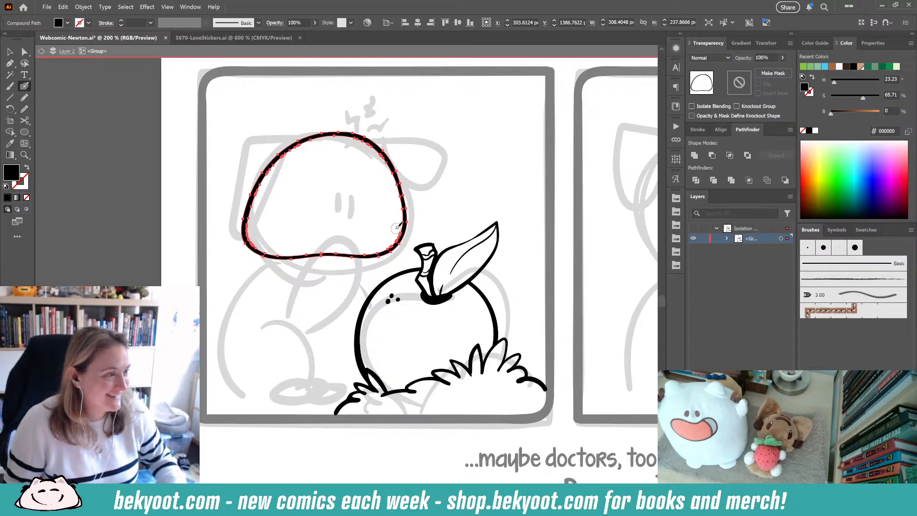
key("Delete")
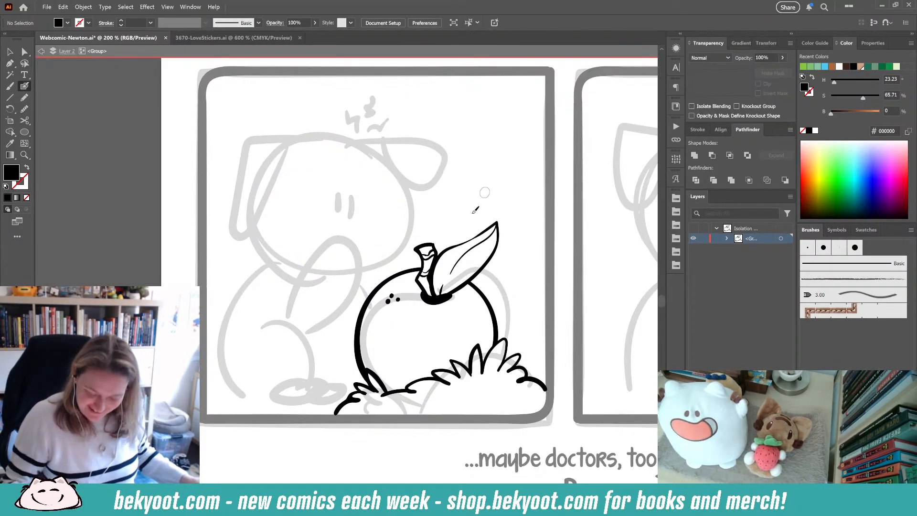
- Extend the grass leftward along the third panel's bottom edge with Blob Brush strokes
mouse_move(340, 399)
left_mouse_down()
mouse_move(319, 368)
mouse_move(326, 388)
mouse_move(297, 387)
mouse_move(297, 399)
mouse_move(266, 397)
mouse_move(221, 421)
left_mouse_up()
mouse_move(332, 382)
left_mouse_down()
mouse_move(335, 396)
mouse_move(361, 374)
left_mouse_up()
scroll(349, 184, "up", 2)
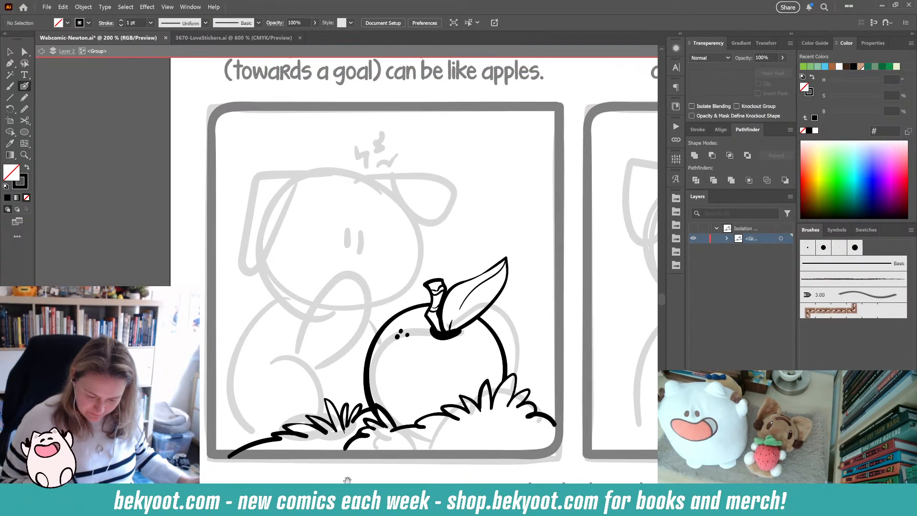
- Draw a thin Paintbrush guide curve swooping from the character's head into a swirl above the apple
mouse_move(367, 176)
left_mouse_down()
mouse_move(342, 168)
mouse_move(299, 179)
mouse_move(272, 204)
mouse_move(254, 276)
mouse_move(262, 300)
left_mouse_up()
key("ctrl+z")
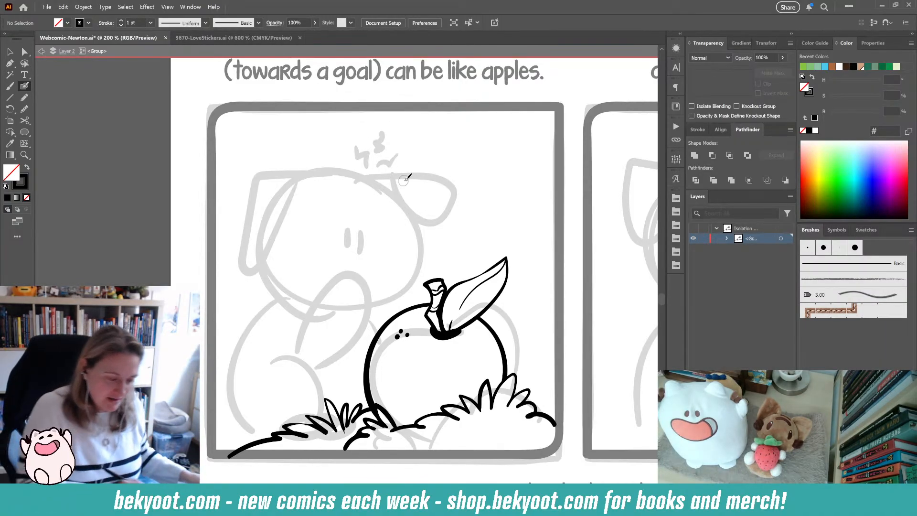
key("b")
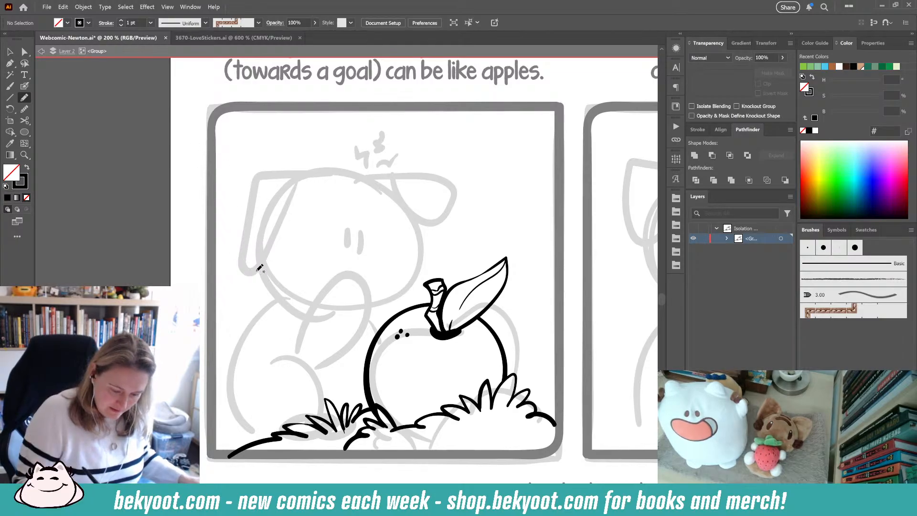
mouse_move(259, 268)
left_mouse_down()
mouse_move(307, 151)
mouse_move(391, 161)
mouse_move(421, 217)
mouse_move(471, 241)
mouse_move(517, 191)
mouse_move(493, 144)
mouse_move(459, 170)
left_mouse_up()
left_click(462, 245, "ctrl")
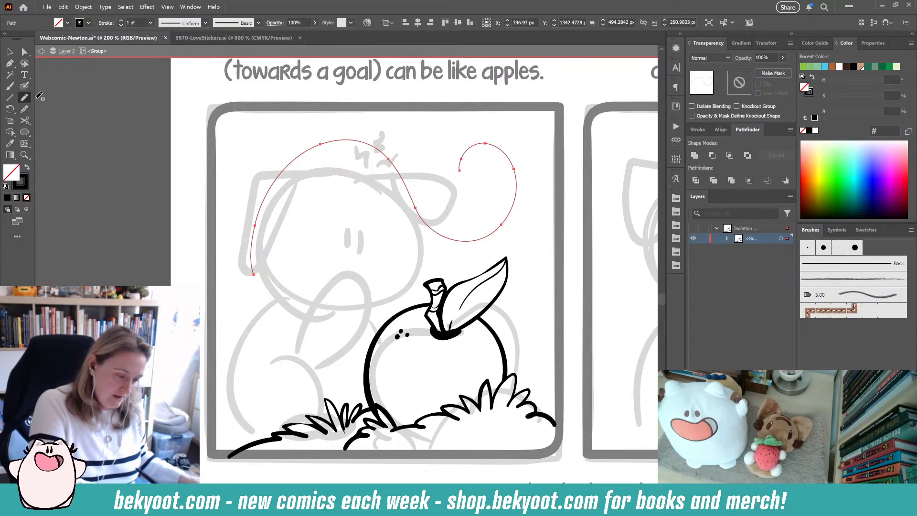
- Trace the guide curve with a thick Blob Brush swirl and smooth the inked swirl
left_click(25, 86)
key("ctrl+shift+a")
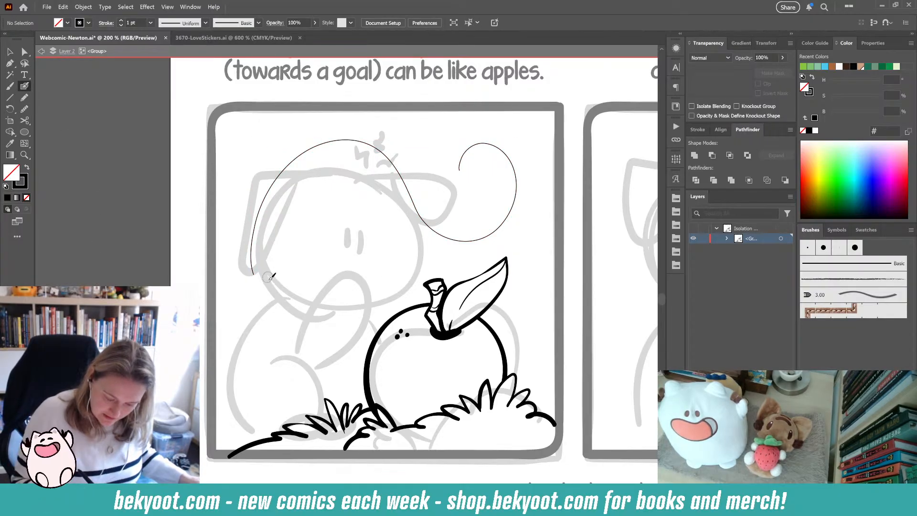
mouse_move(272, 278)
left_mouse_down()
mouse_move(315, 180)
mouse_move(393, 189)
mouse_move(430, 248)
mouse_move(483, 257)
mouse_move(529, 208)
mouse_move(511, 135)
mouse_move(445, 148)
mouse_move(464, 191)
mouse_move(463, 172)
left_mouse_up()
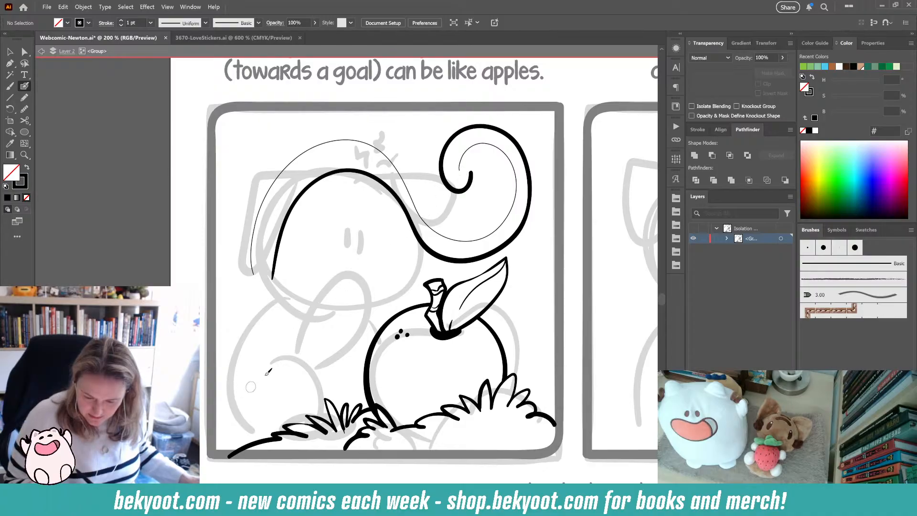
left_click(469, 189, "ctrl")
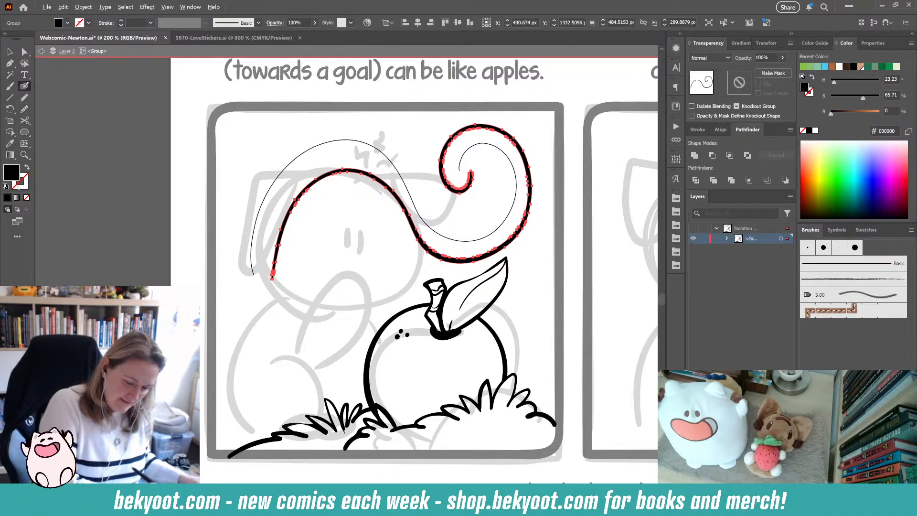
key("F9")
left_click(142, 109)
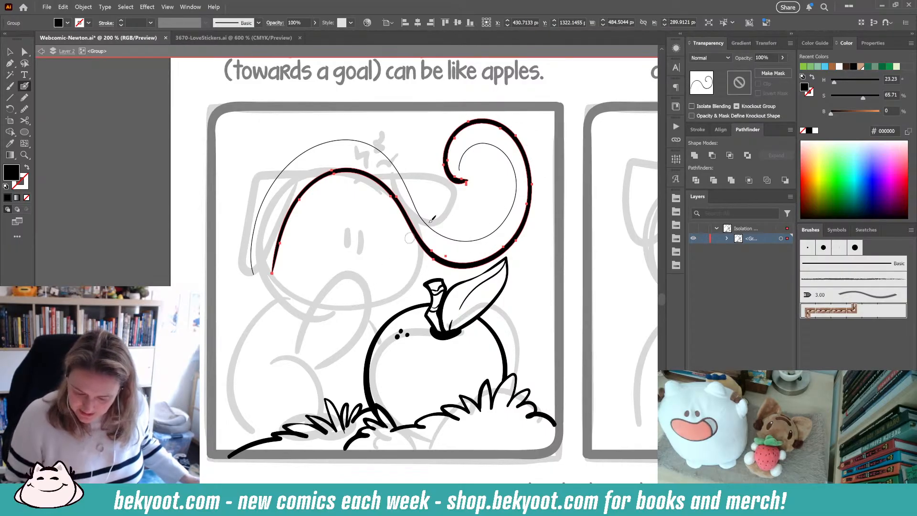
- Select and delete the stray fragment at the swirl's inner end
key("ctrl")
key("a")
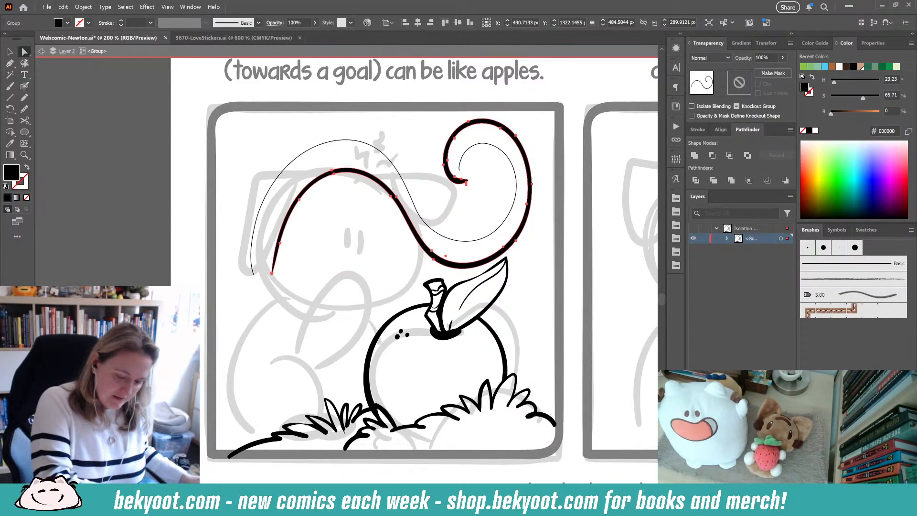
left_click(476, 197)
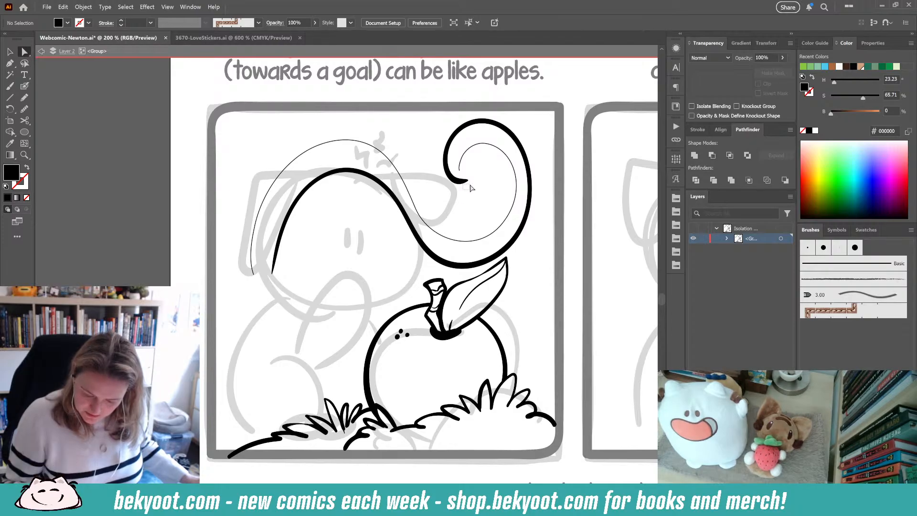
left_click(470, 186)
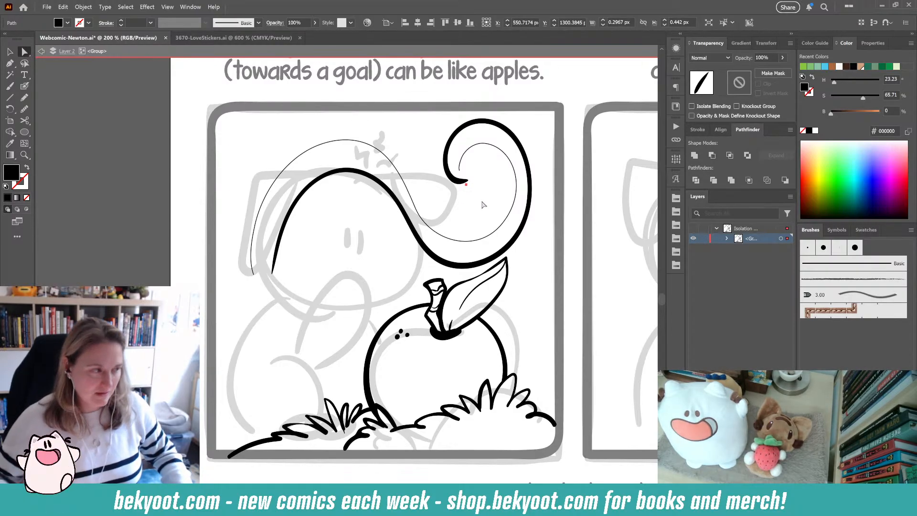
key("Delete")
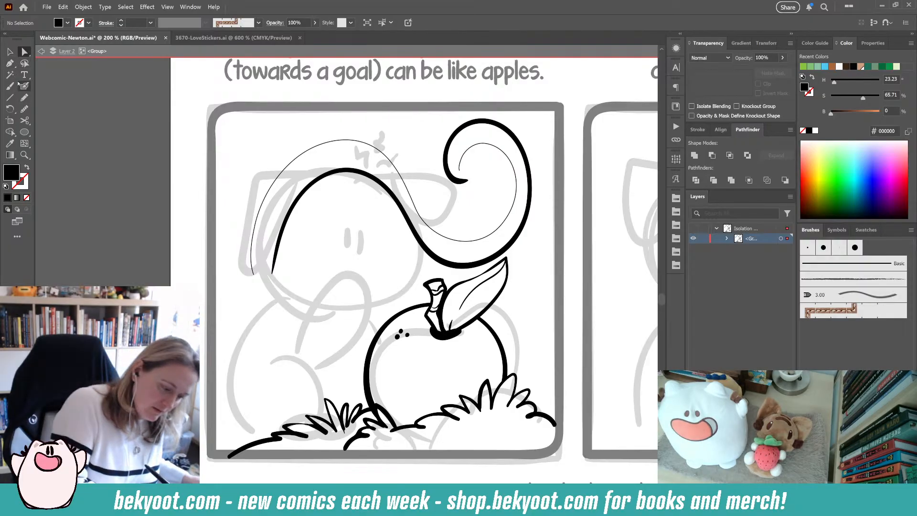
- Draw a Paintbrush curve from the left margin into the character's head and reset it to default fill and stroke
key("b")
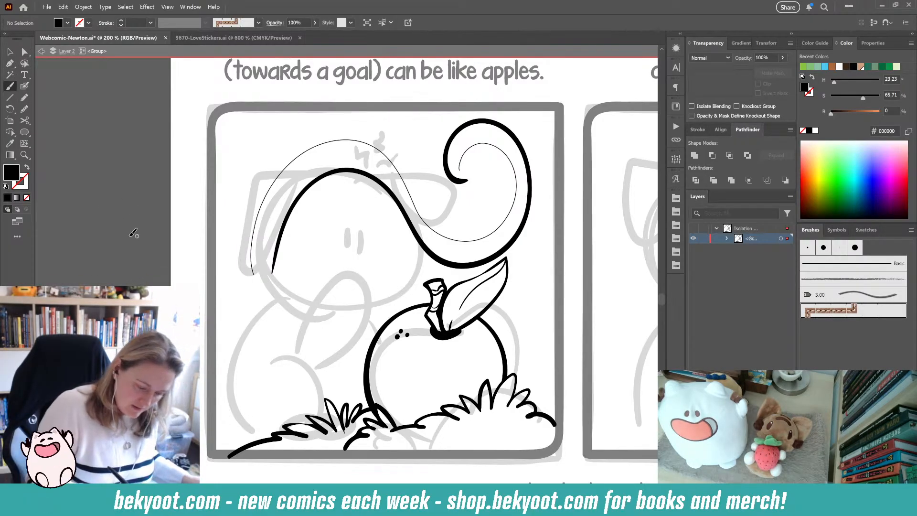
left_click_drag(295, 202, 335, 204)
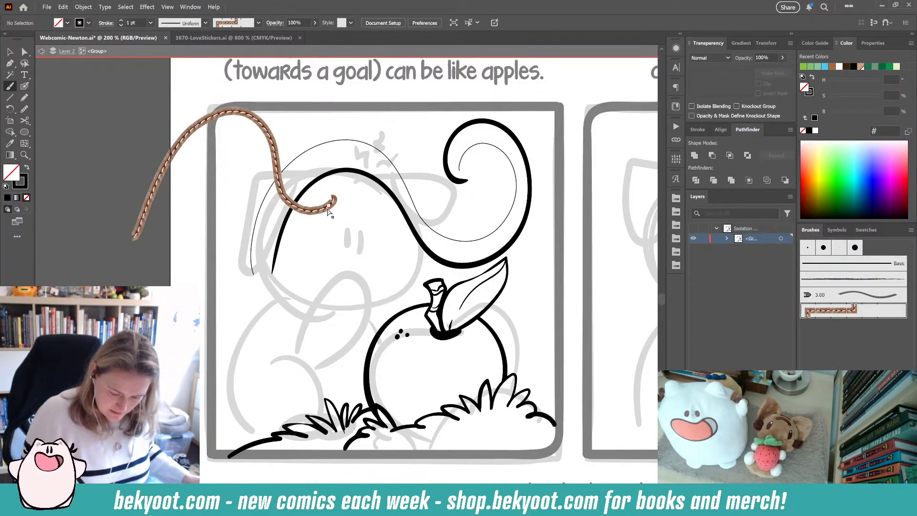
left_click(327, 209, "ctrl")
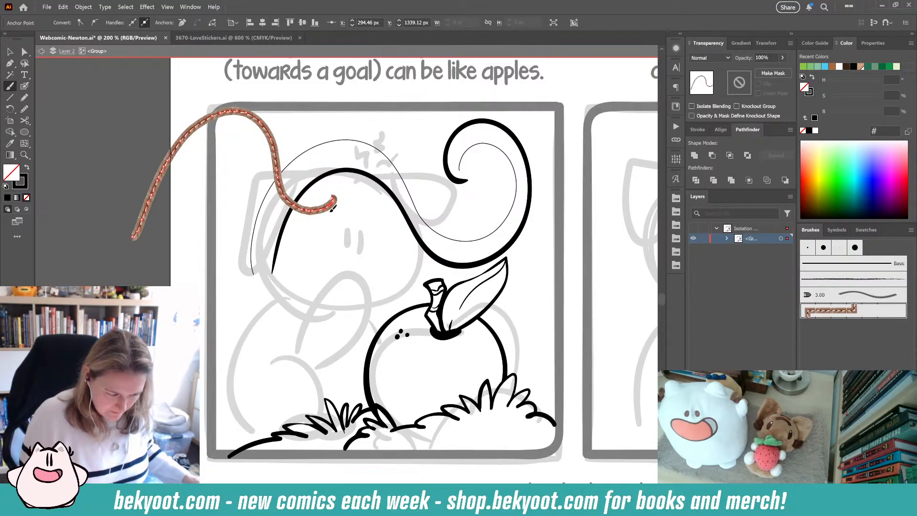
key("d")
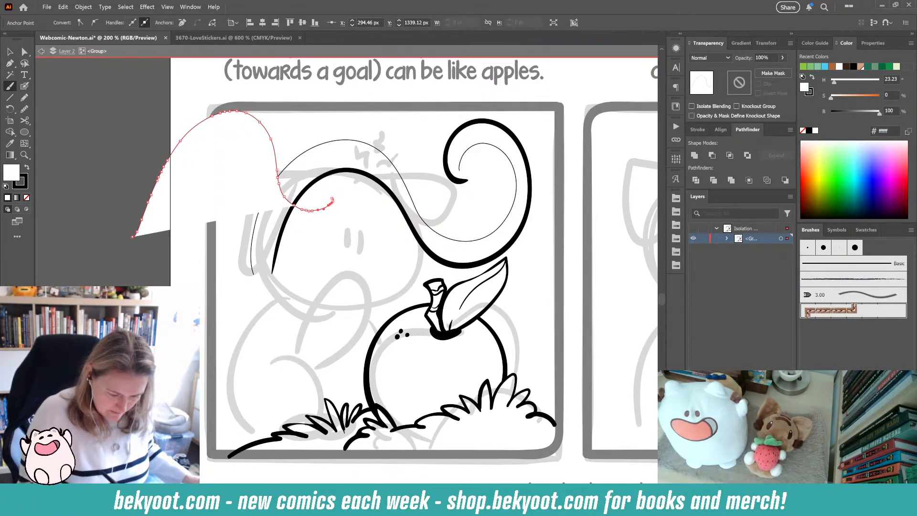
key("ctrl+shift+a")
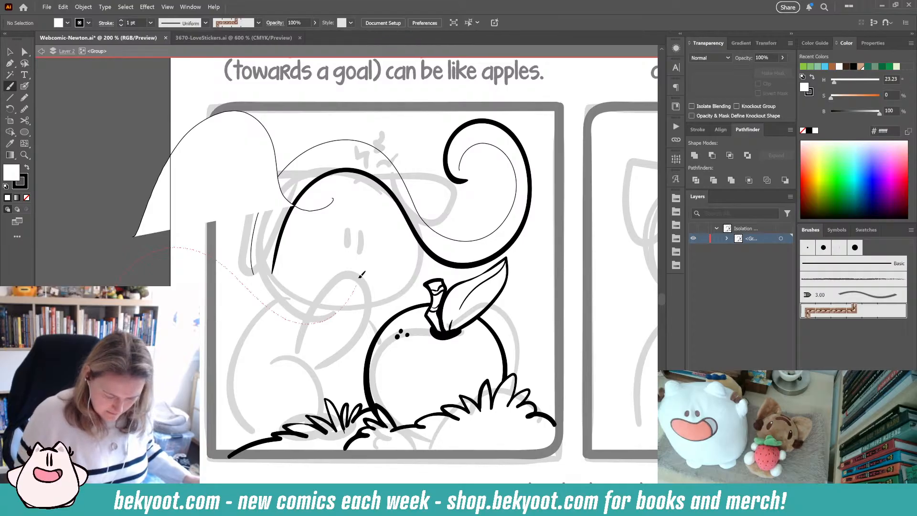
left_click_drag(361, 274, 292, 265)
key("ctrl+z")
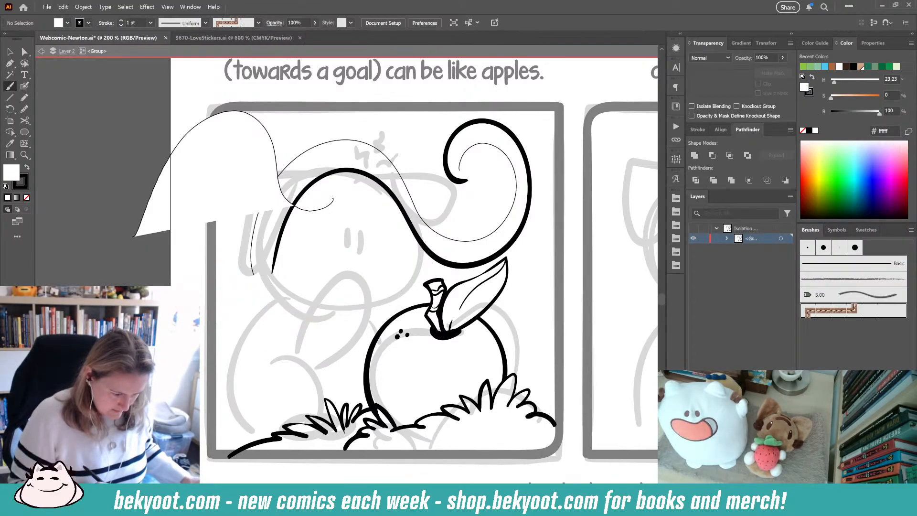
- Switch the brush to Basic and draw a looping guide curve from the left margin around the character's body
left_click(258, 23)
left_click(209, 44)
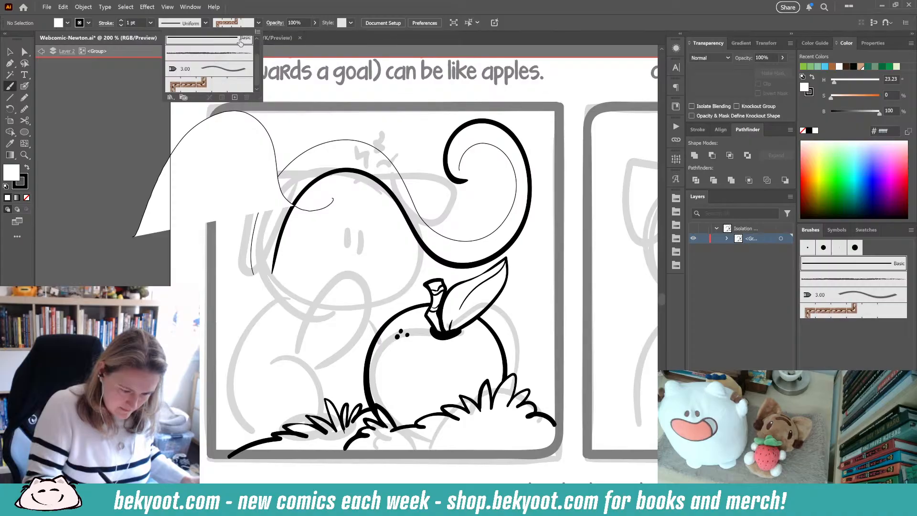
left_click(259, 22)
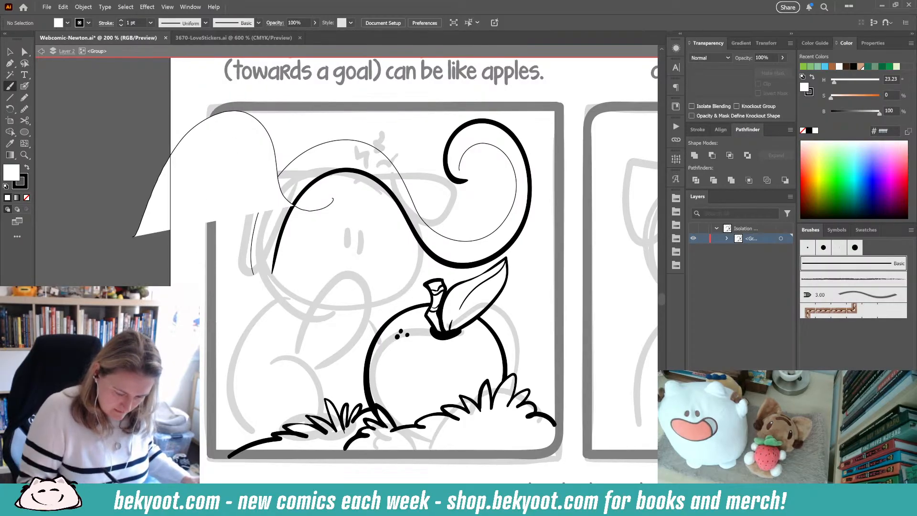
left_click_drag(329, 235, 262, 304)
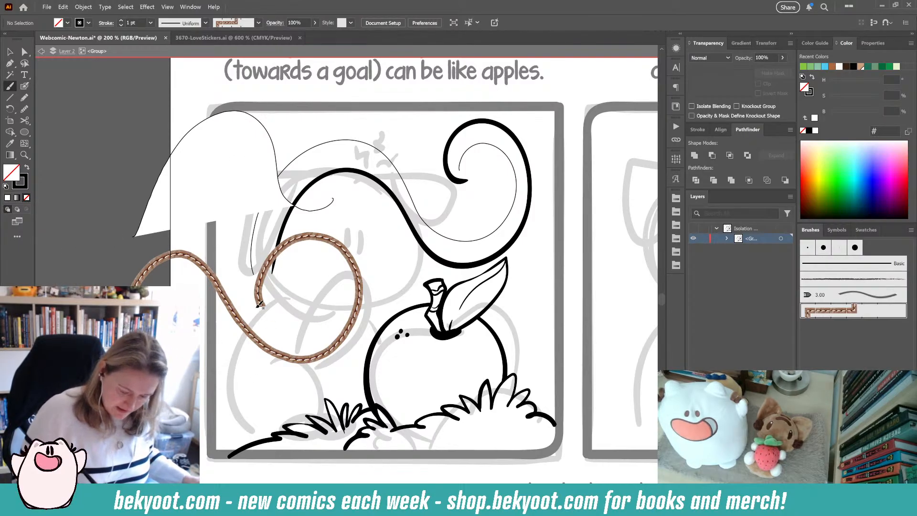
left_click(223, 295, "ctrl")
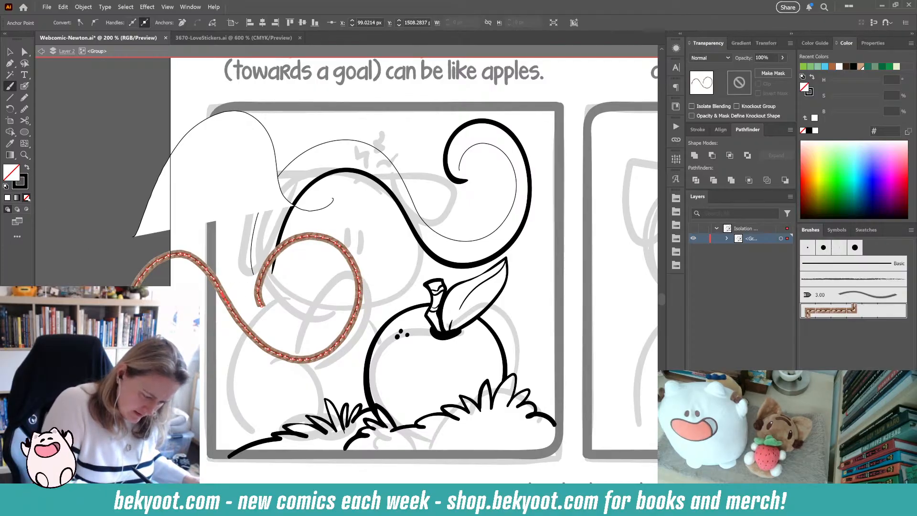
left_click(8, 198)
key("ctrl+z")
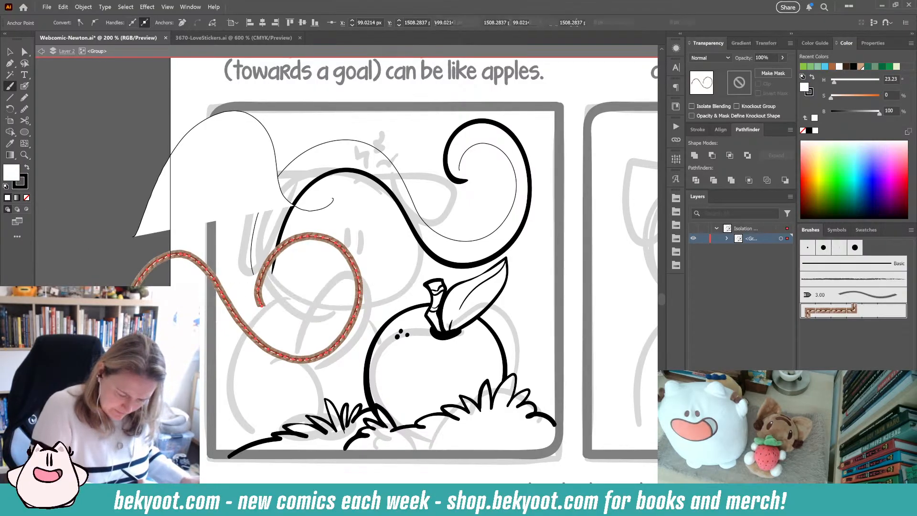
- Apply the Basic brush to the looping guide curve and deselect it
left_click(259, 23)
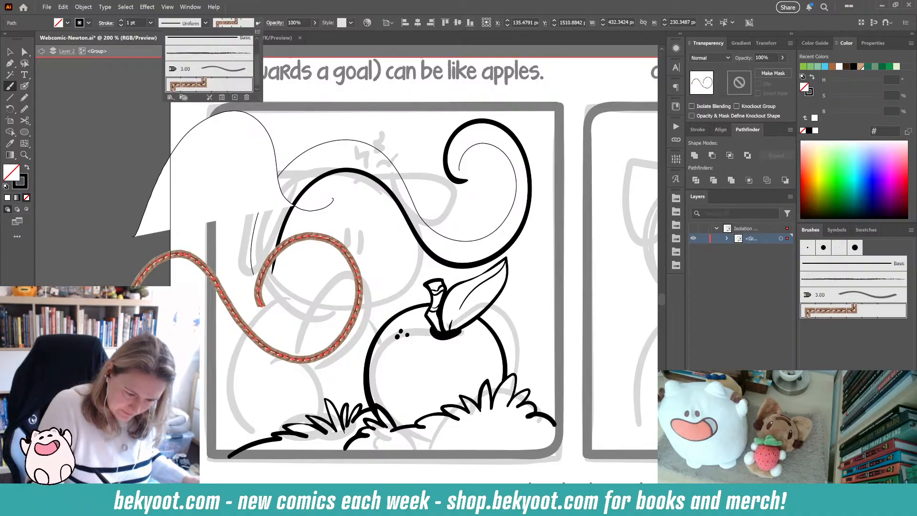
left_click(233, 42)
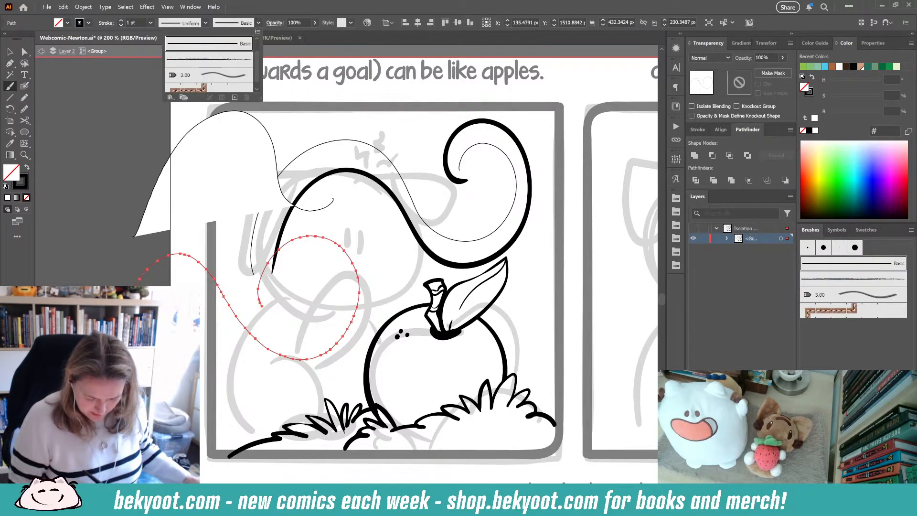
left_click(79, 284, "ctrl")
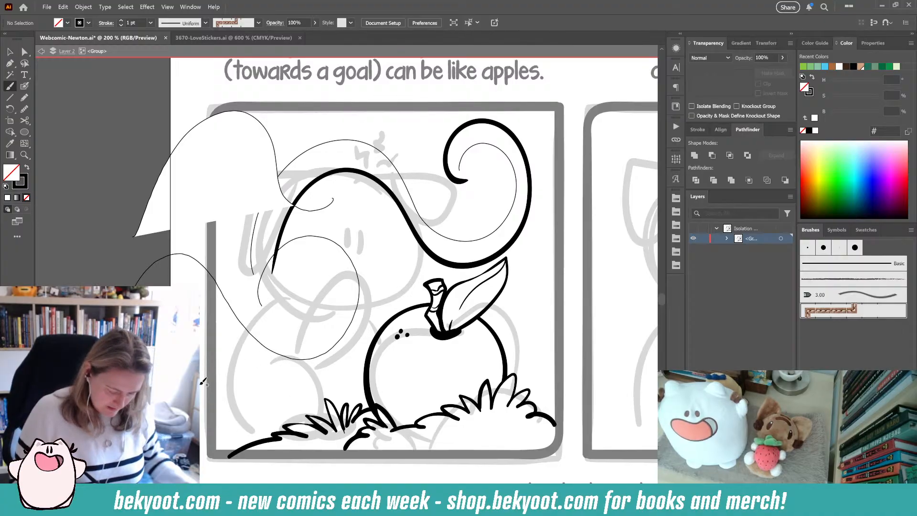
left_click(10, 52)
left_click(74, 228)
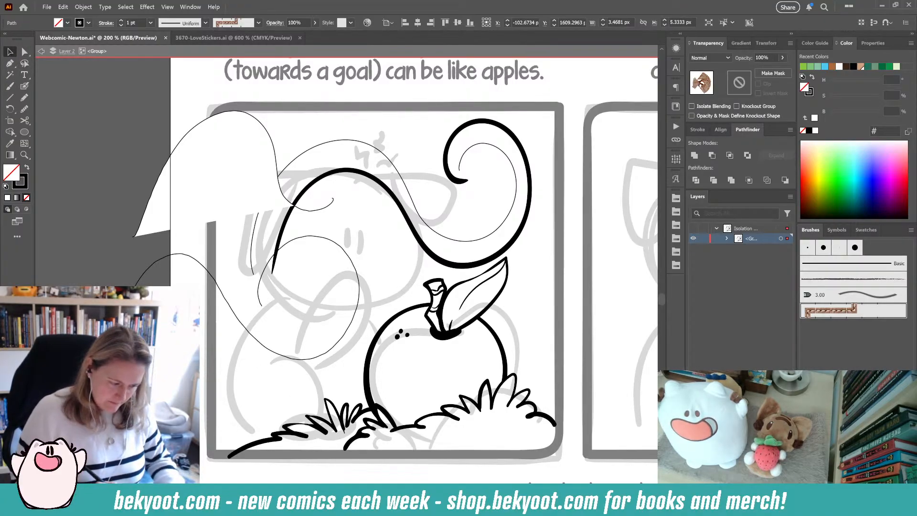
key("ctrl+shift+a")
- Confirm the Paintbrush options and draw a guide stroke from the lower left up to the apple's stem
double_click(10, 86)
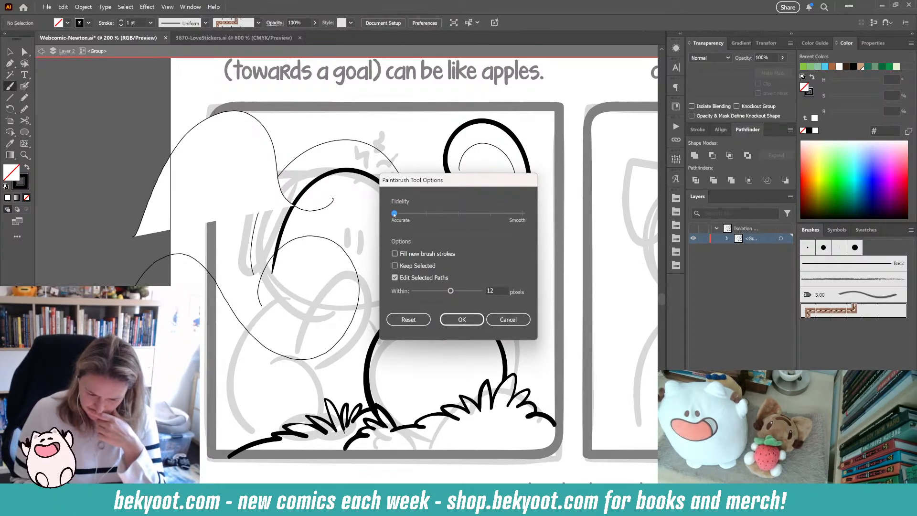
left_click(462, 320)
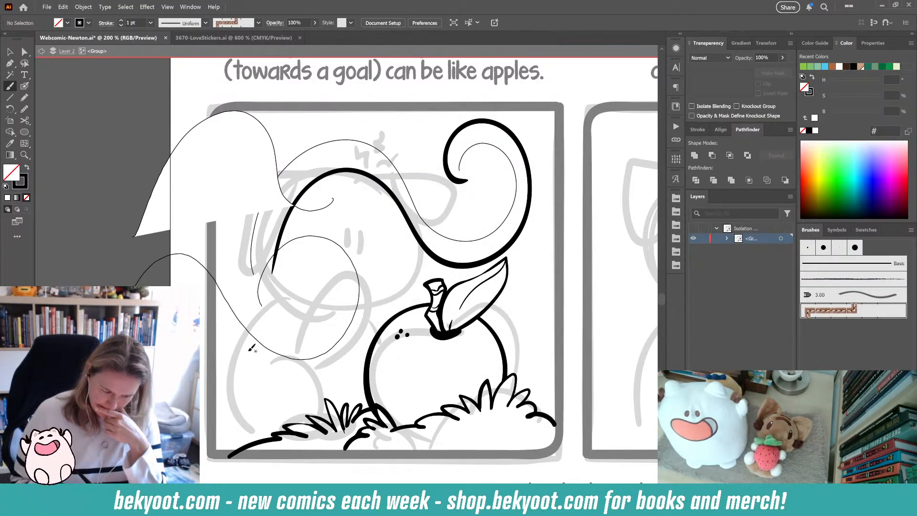
left_click_drag(282, 330, 449, 289)
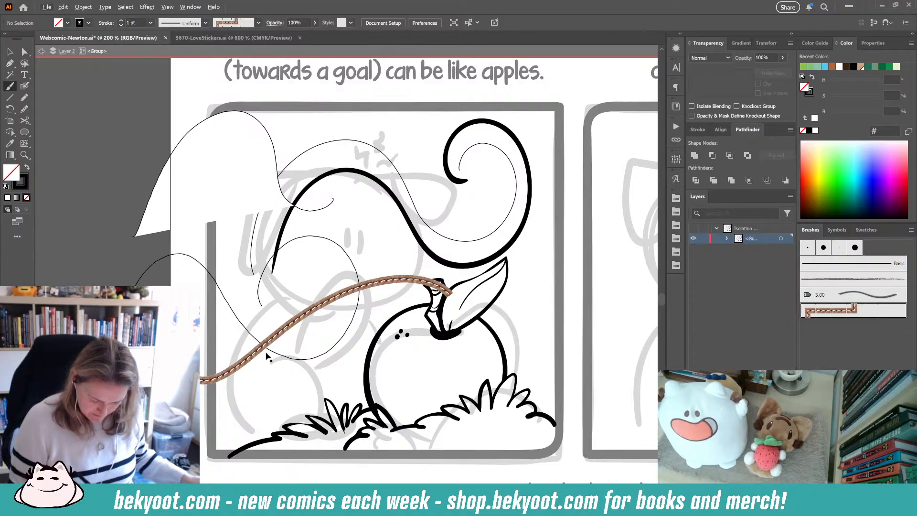
left_click(290, 328, "ctrl")
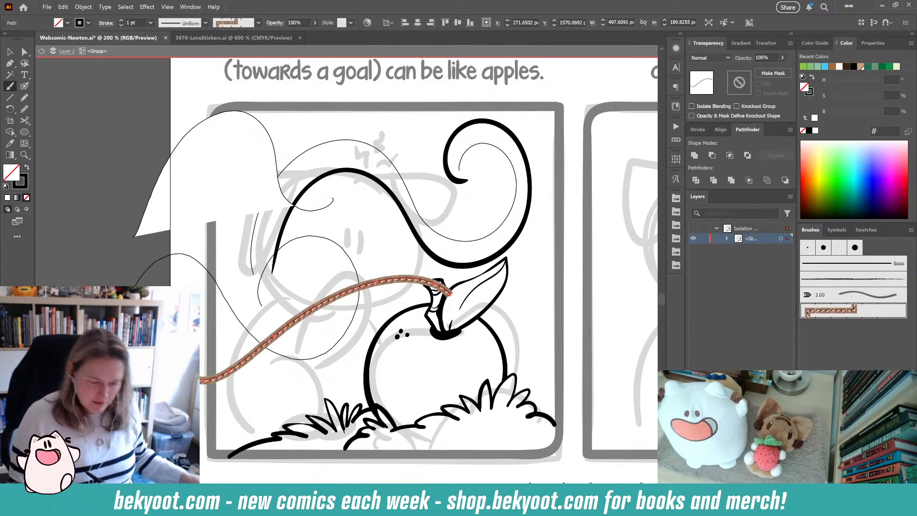
key("v")
key("ctrl+shift+a")
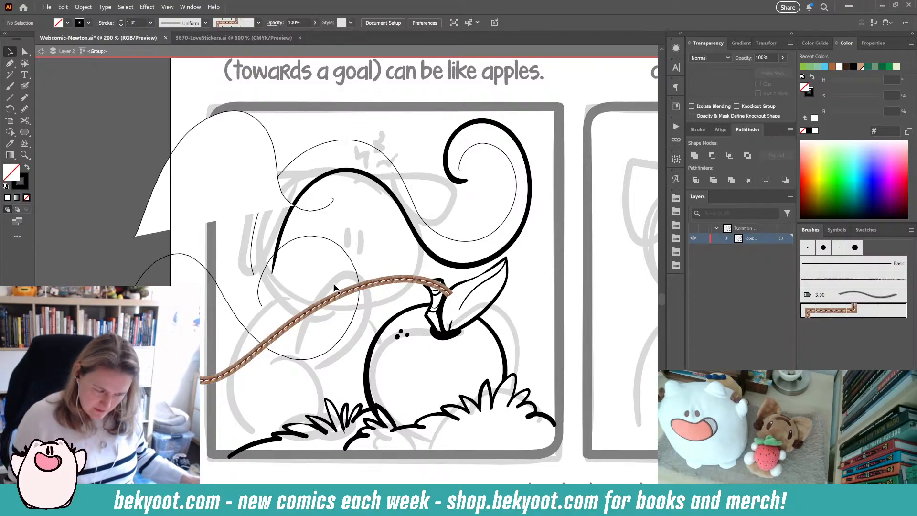
- Ink three Blob Brush strokes toward the apple with fidelity set to Smooth, then undo all three
key("shift+b")
mouse_move(199, 320)
left_mouse_down()
mouse_move(399, 241)
mouse_move(403, 254)
left_mouse_up()
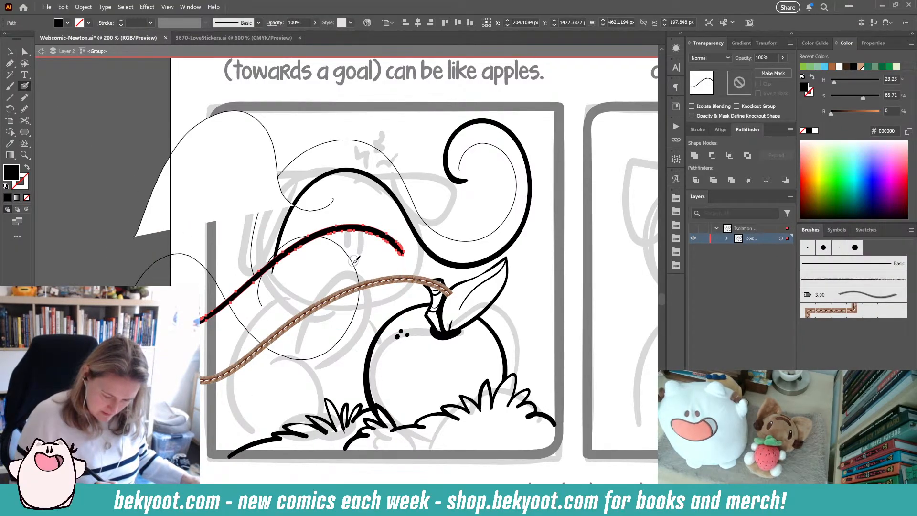
double_click(25, 86)
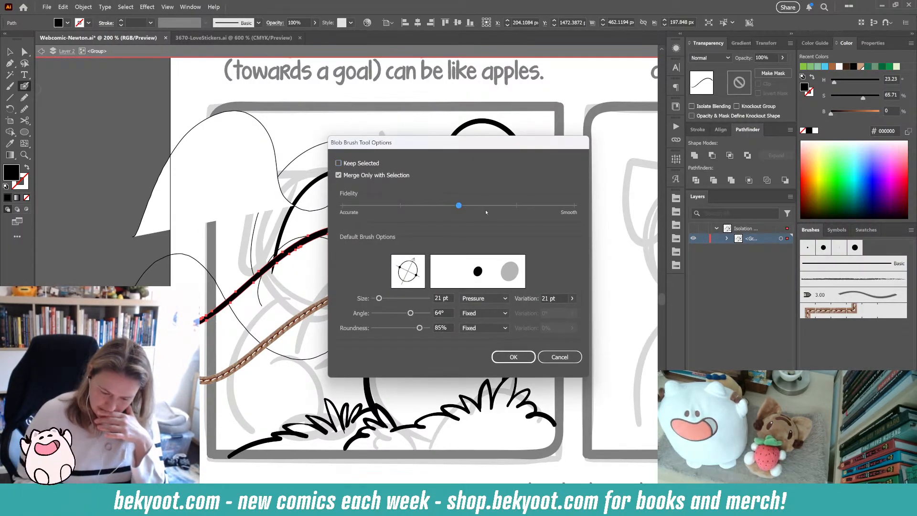
left_click(515, 205)
left_click(512, 358)
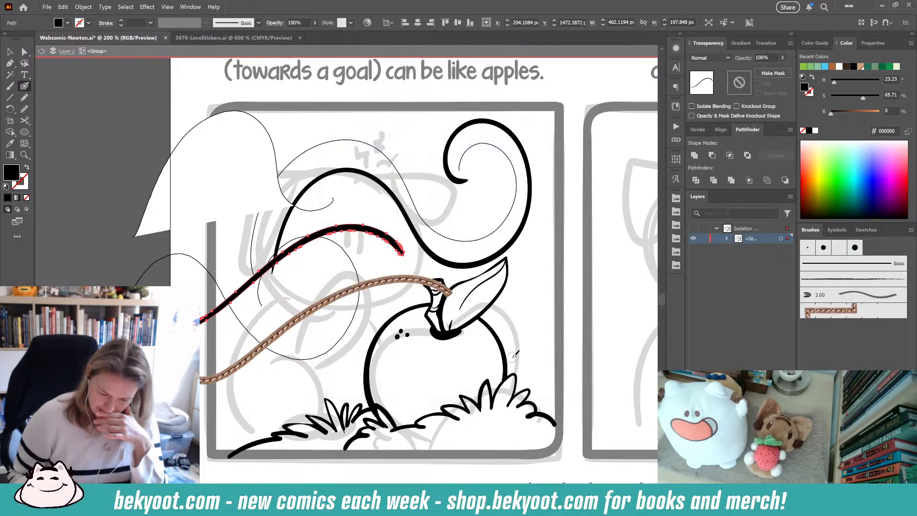
mouse_move(200, 343)
left_mouse_down()
mouse_move(346, 260)
mouse_move(408, 261)
left_mouse_up()
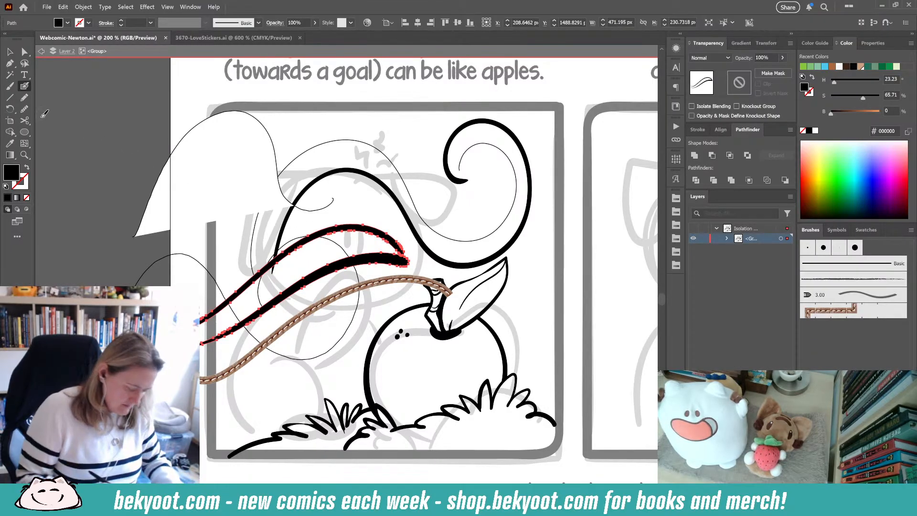
key("Return")
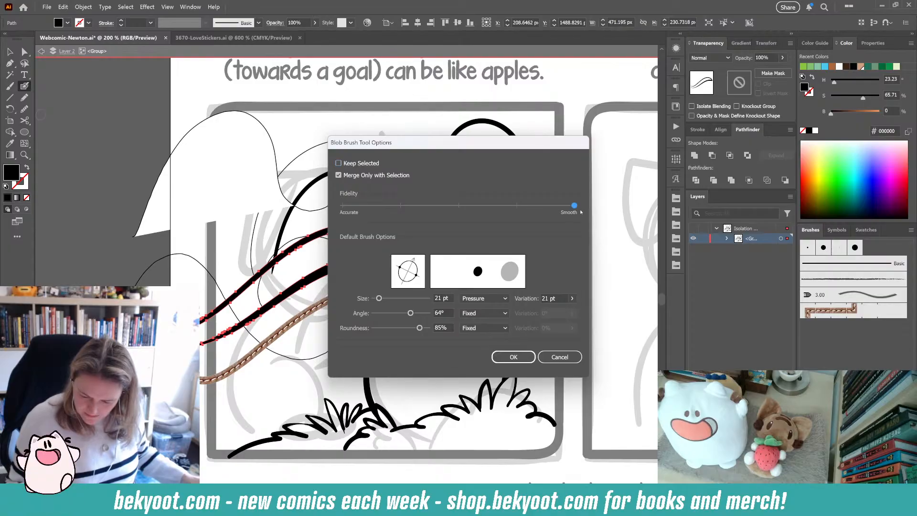
left_click(513, 357)
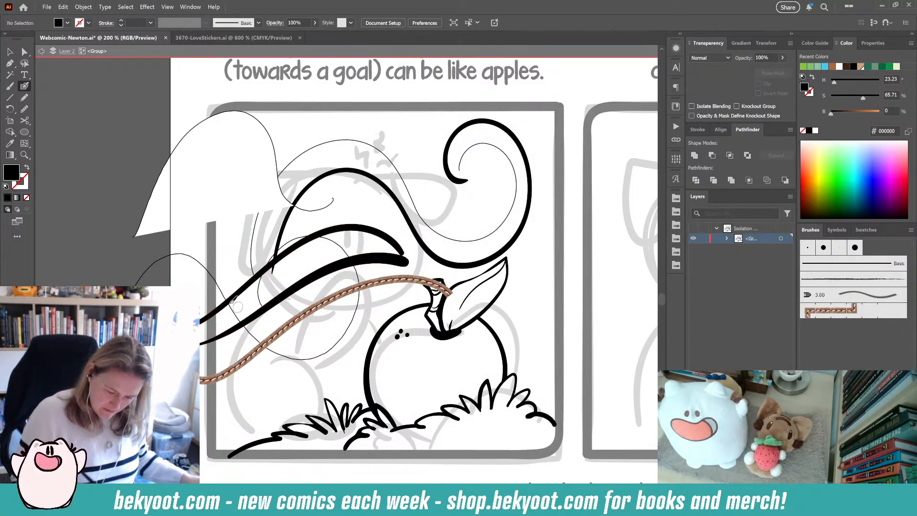
mouse_move(201, 292)
left_mouse_down()
mouse_move(340, 191)
mouse_move(411, 204)
left_mouse_up()
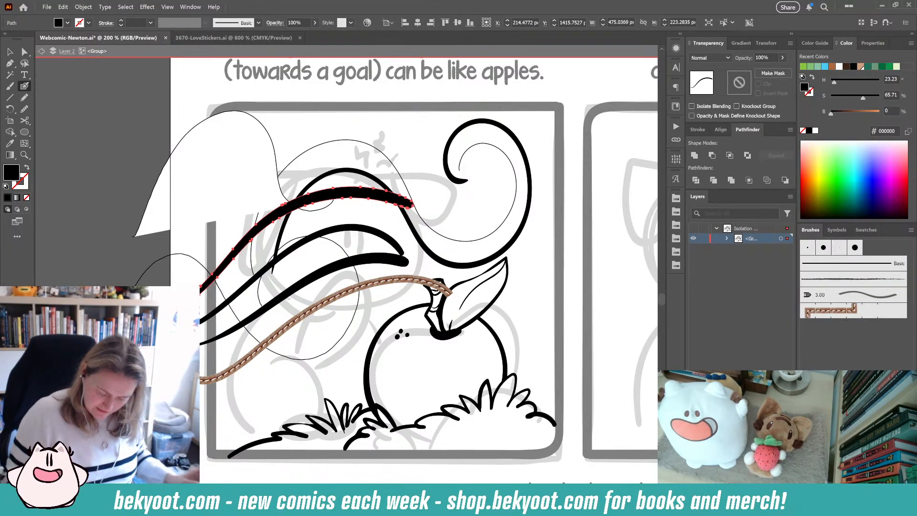
key("ctrl+z")
key("ctrl+z")
key("ctrl+z")
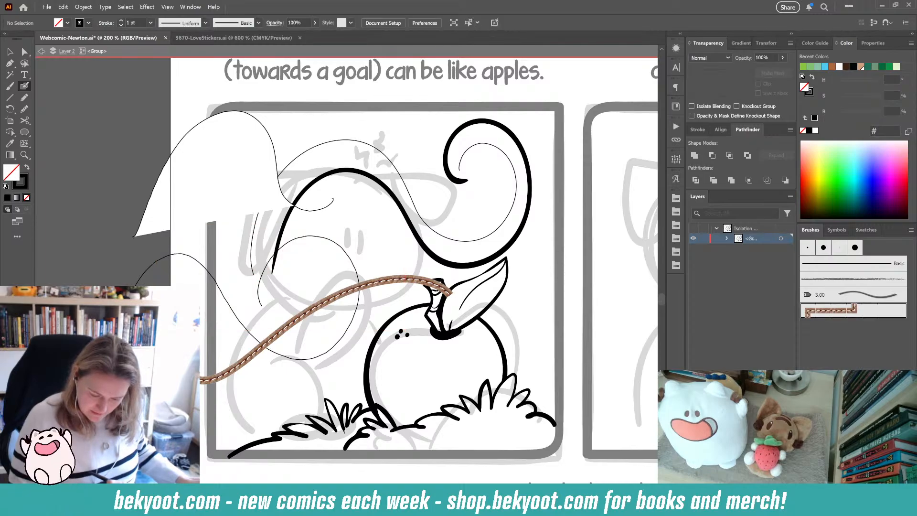
- Select and delete all guide curves, stray shapes and the inked swirl above the apple in the first panel
left_click(337, 336, "ctrl")
left_click(342, 292, "ctrl+shift")
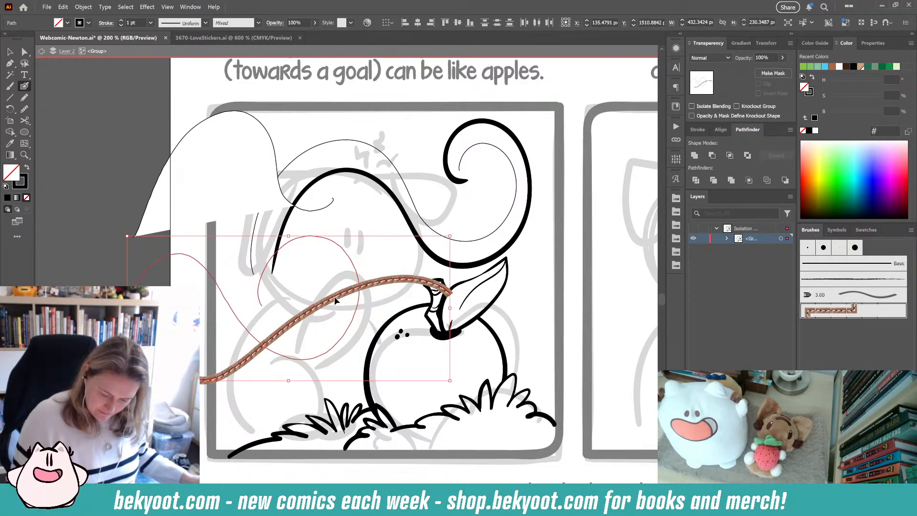
left_click(277, 192, "ctrl+shift")
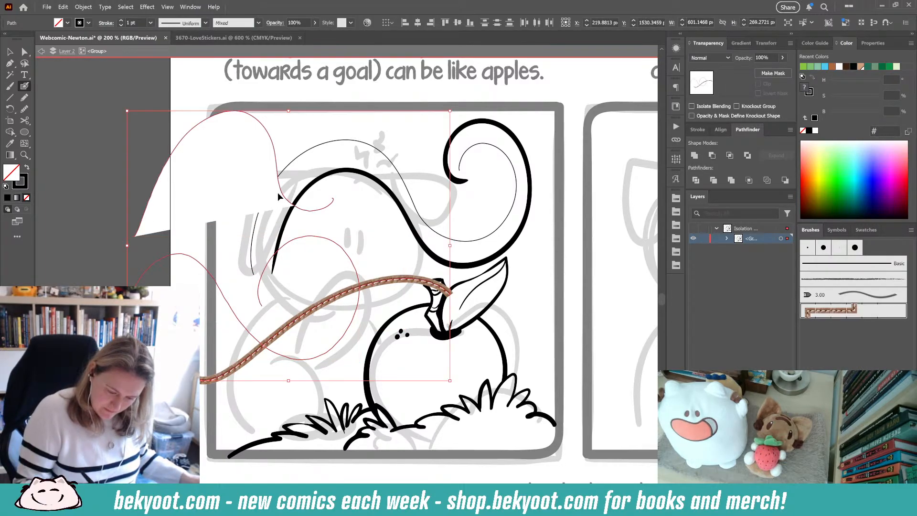
left_click(296, 161, "ctrl+shift")
key("Delete")
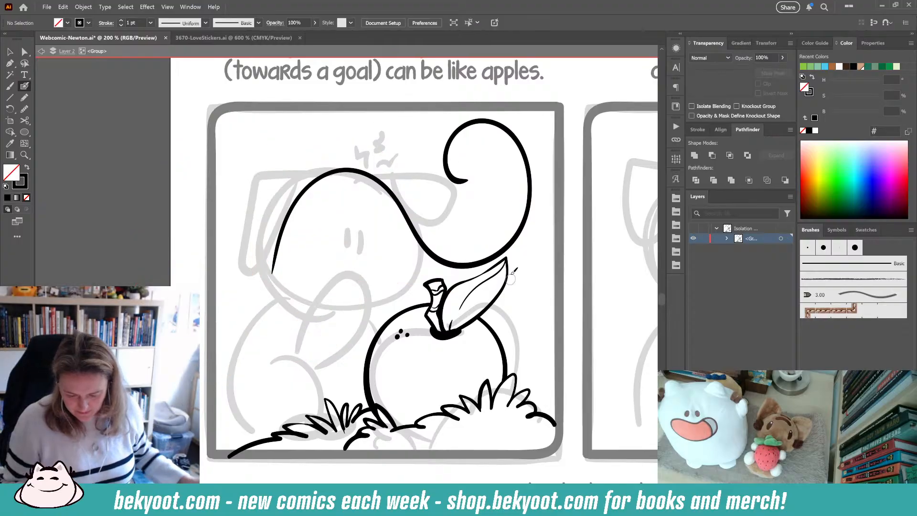
left_click(467, 266, "ctrl")
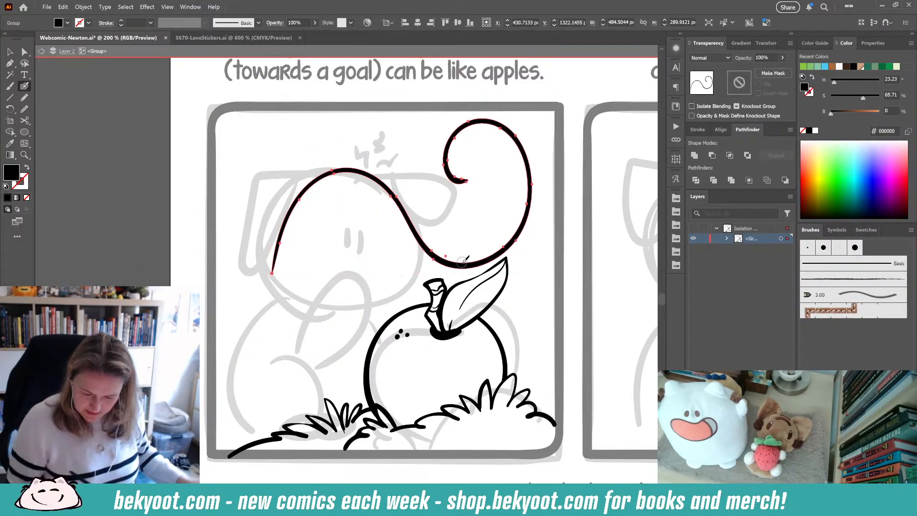
key("Delete")
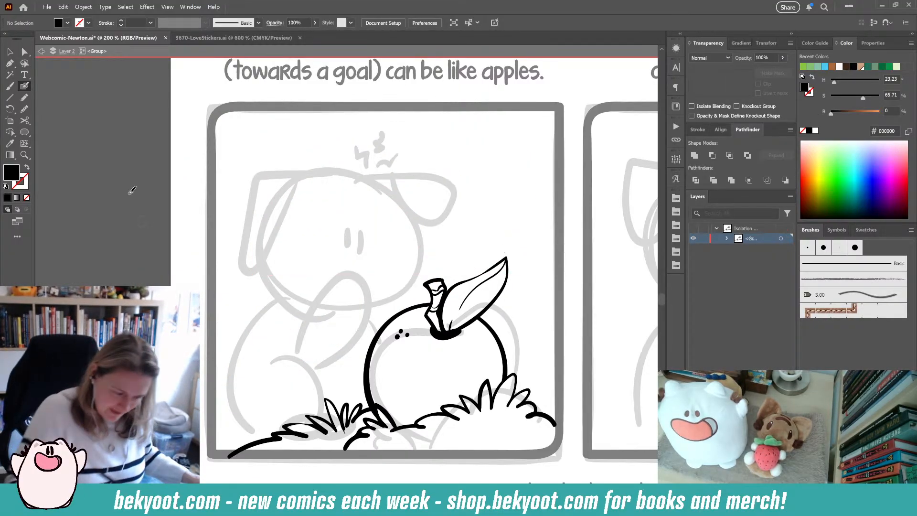
- Review the Blob Brush tool options and confirm them
mouse_move(361, 188)
left_mouse_down()
mouse_move(378, 166)
mouse_move(364, 186)
left_mouse_up()
double_click(24, 88)
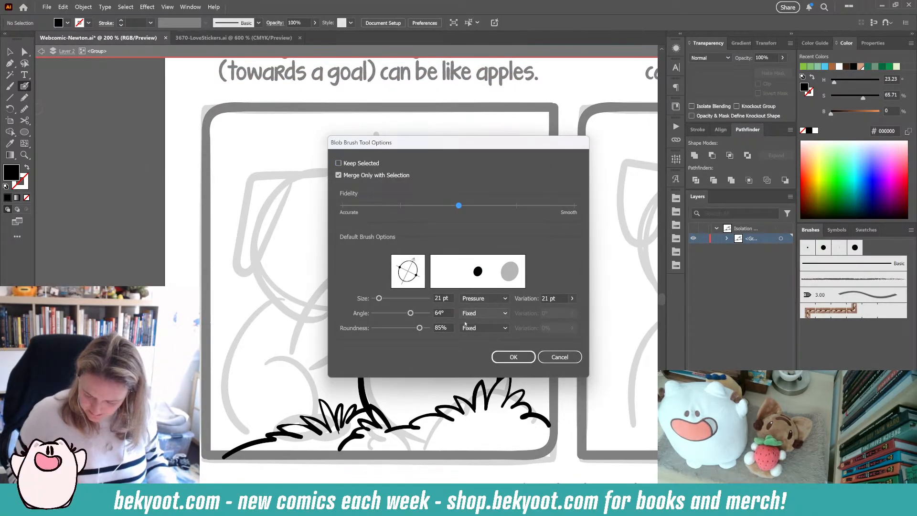
key("Return")
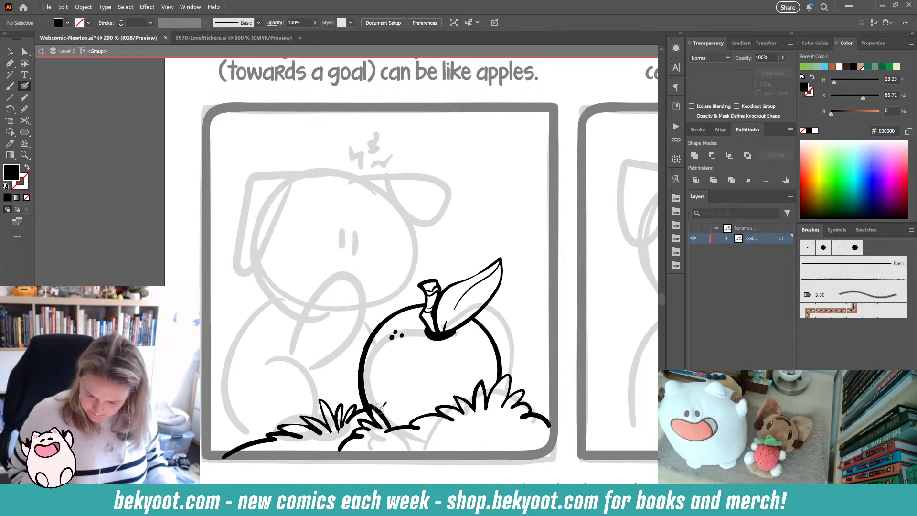
- Keep the Blob Brush size variation on Pressure, confirm the options, and ink the outline of Newton's head over the sketch
key("Return")
left_click(505, 299)
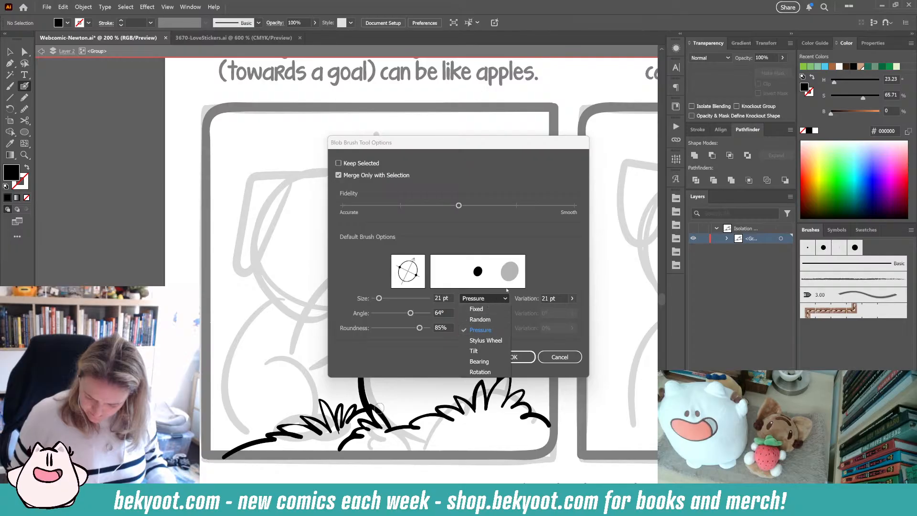
left_click(546, 277)
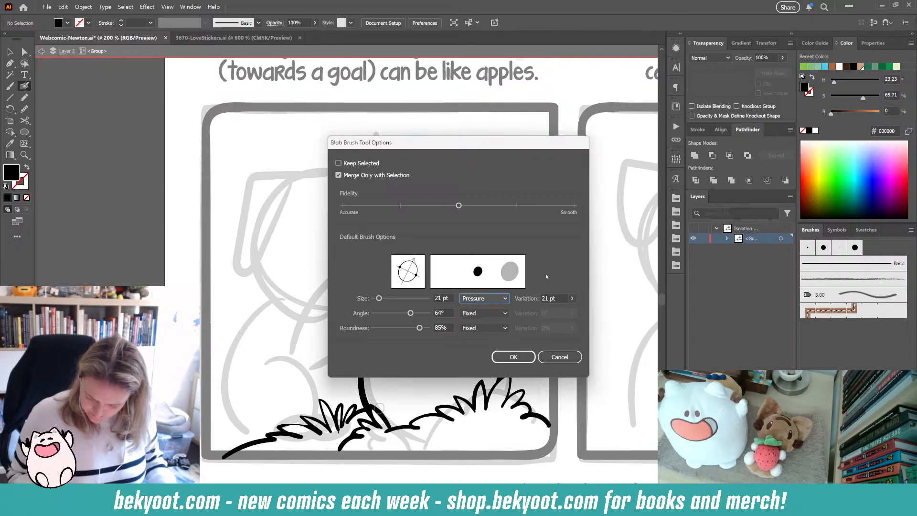
left_click(511, 355)
mouse_move(358, 173)
left_mouse_down()
mouse_move(320, 170)
mouse_move(288, 193)
mouse_move(266, 259)
mouse_move(274, 285)
mouse_move(294, 296)
mouse_move(389, 285)
left_mouse_up()
left_click_drag(403, 229, 388, 193)
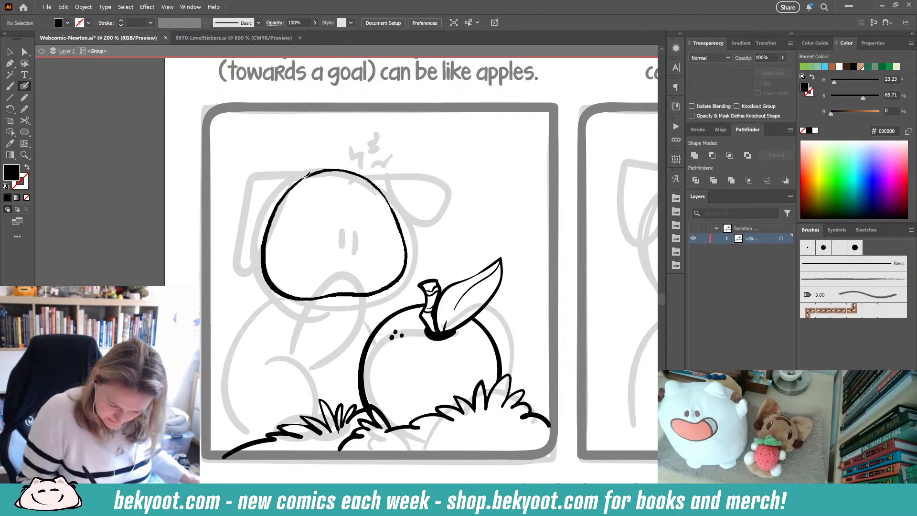
left_click_drag(289, 190, 282, 199)
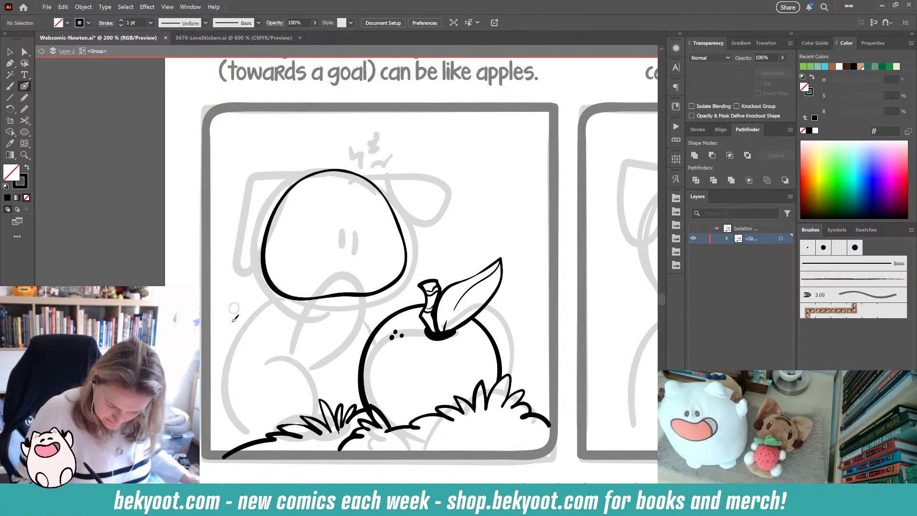
- Select the head outline and smooth it with the smoothing slider
left_click(405, 247, "ctrl")
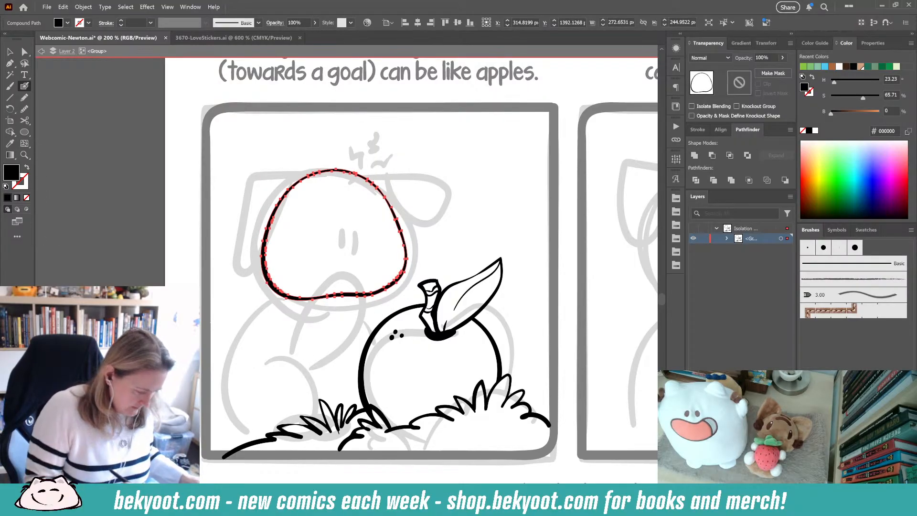
key("ctrl+alt+s")
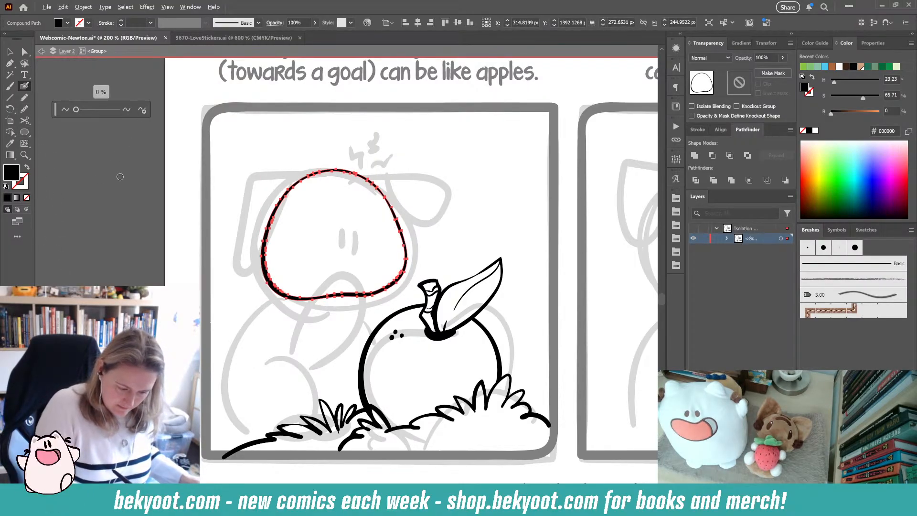
left_click(142, 110)
left_click(216, 267, "ctrl")
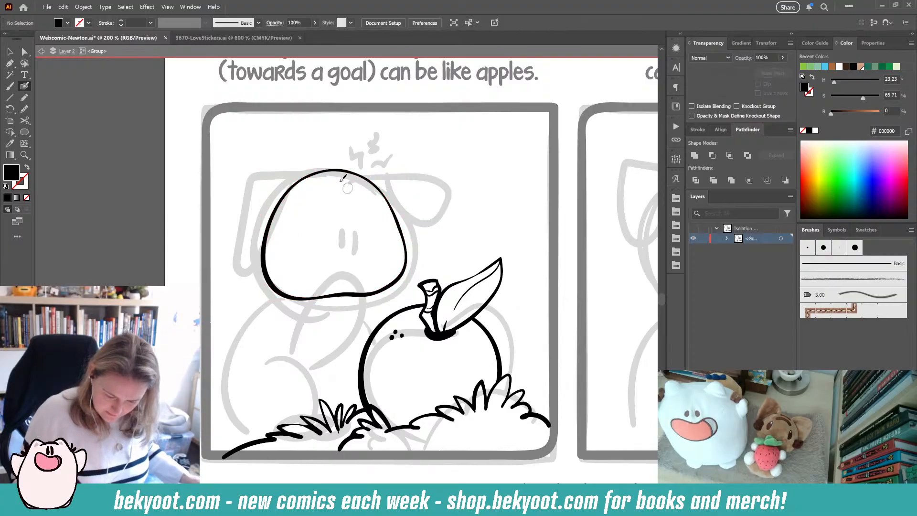
- Ink a long curved stroke running down through Newton's head
left_click_drag(324, 163, 340, 326)
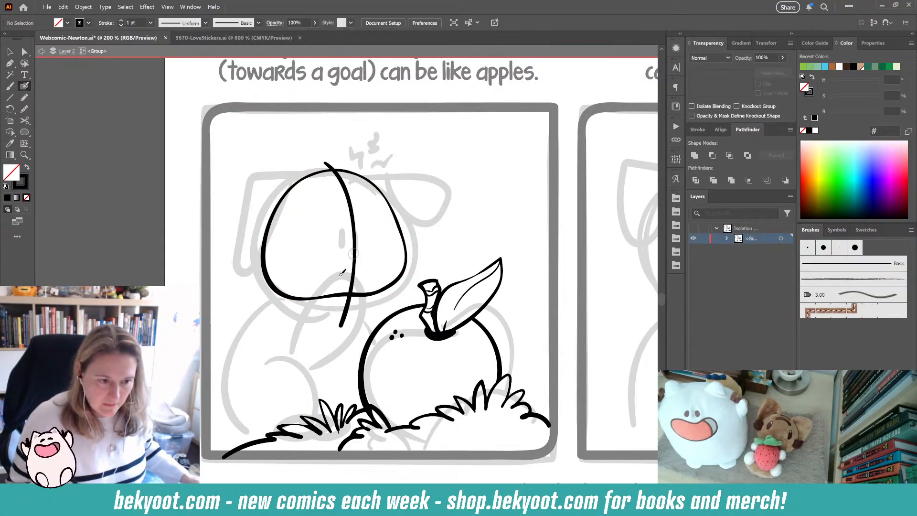
left_click_drag(341, 273, 304, 277)
left_click(315, 286, "ctrl")
left_click(311, 299, "ctrl")
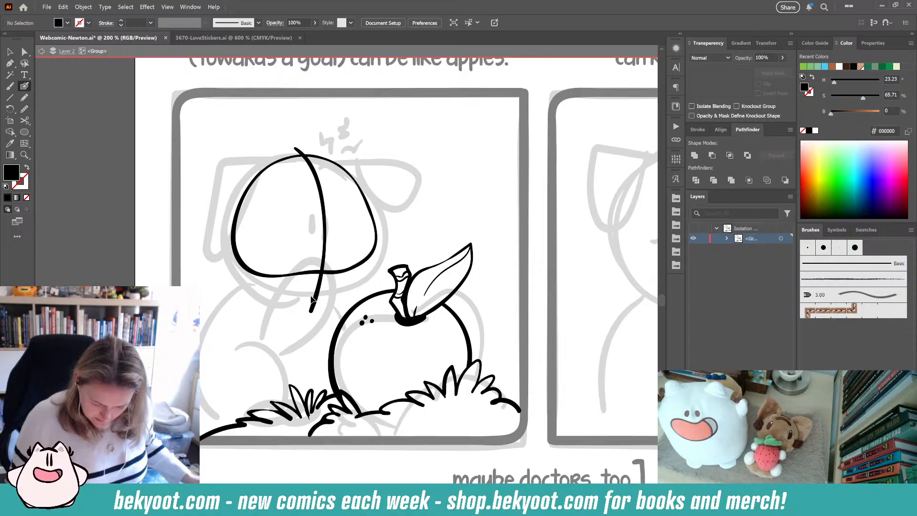
left_click(328, 273, "ctrl")
left_click(320, 283, "ctrl+shift")
- Select the head outline and the curved stroke together and rotate them slightly
left_click_drag(377, 148, 382, 160)
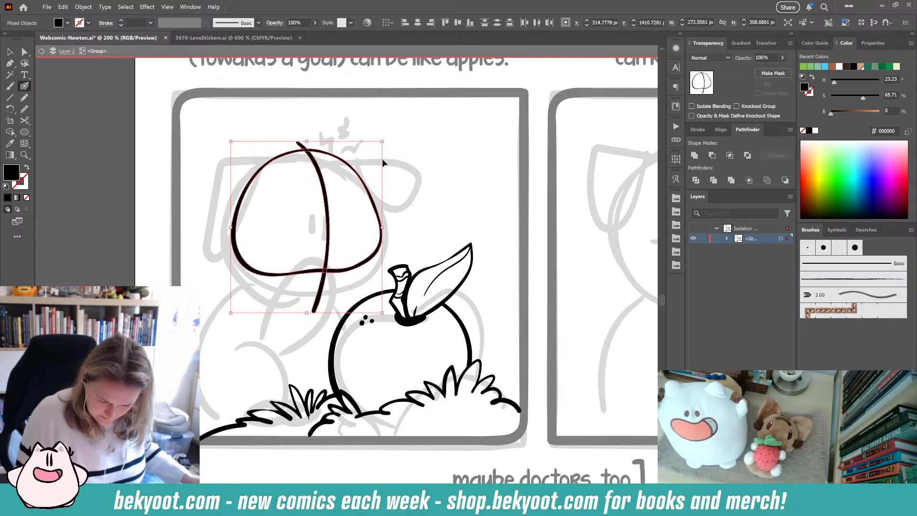
left_click(353, 270, "ctrl")
left_click(327, 215, "ctrl")
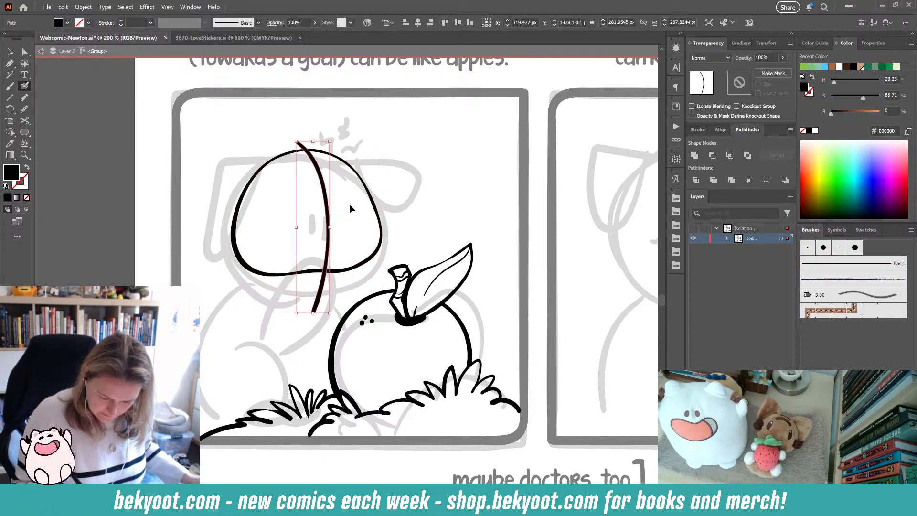
left_click(375, 205, "ctrl+shift")
left_click_drag(386, 139, 395, 148)
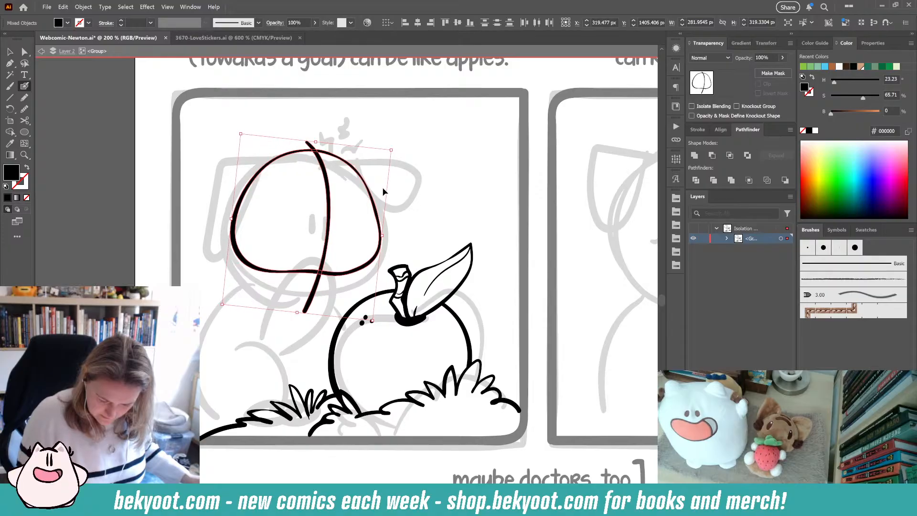
left_click_drag(350, 273, 345, 288)
left_click(262, 352, "ctrl")
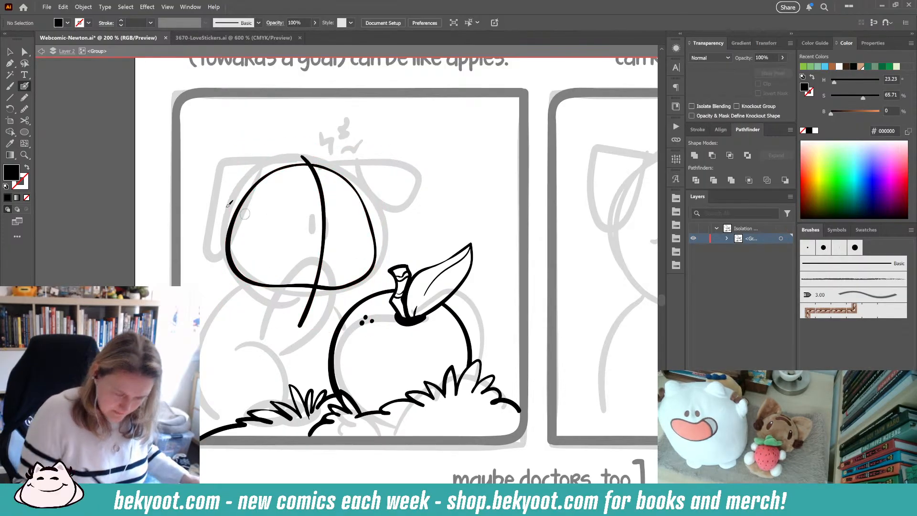
- Isolate the head drawing and ink Newton's two eyes with the Blob Brush
key("t")
left_click_drag(281, 294, 321, 305)
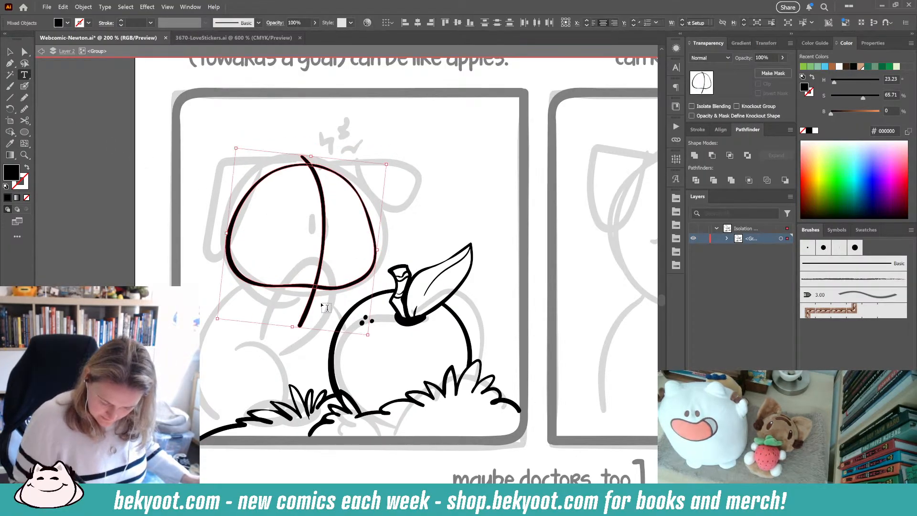
double_click(321, 237, "ctrl")
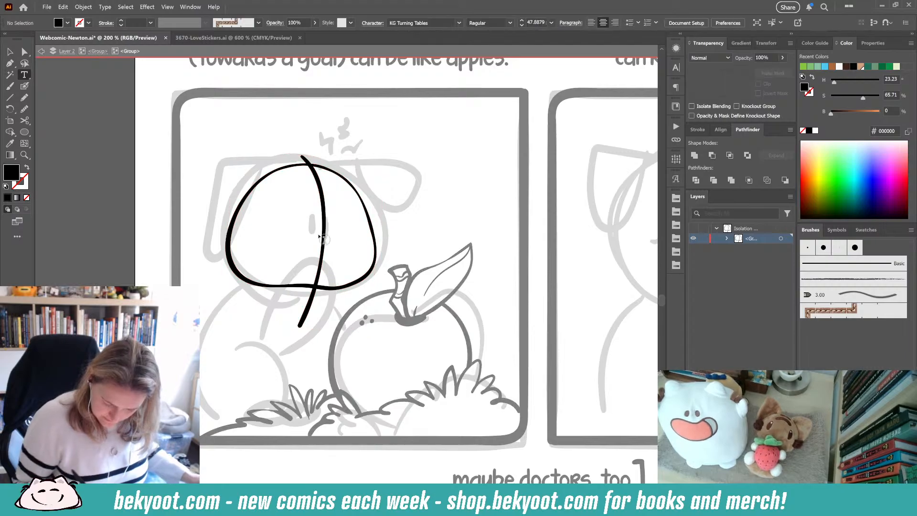
key("shift+b")
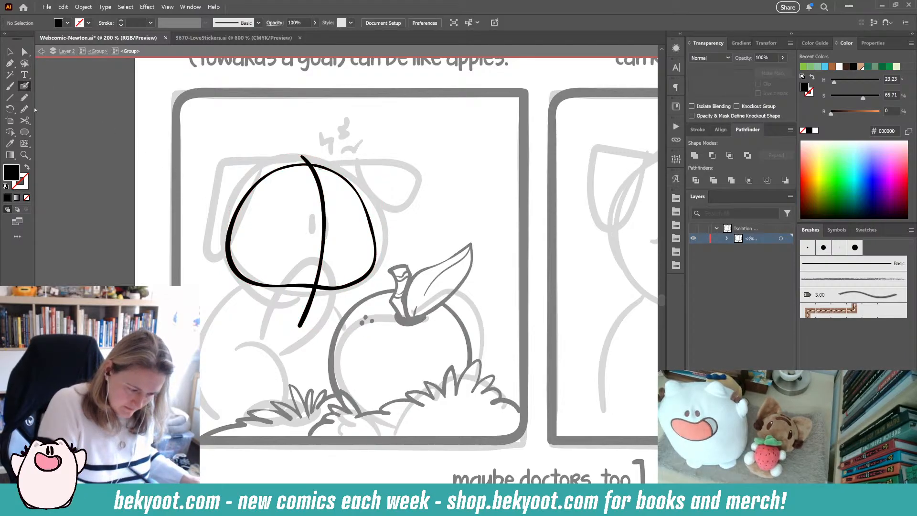
mouse_move(312, 215)
left_mouse_down()
mouse_move(309, 239)
mouse_move(312, 219)
mouse_move(332, 240)
left_mouse_up()
key("ctrl+z")
key("ctrl+z")
left_click(314, 229, "ctrl")
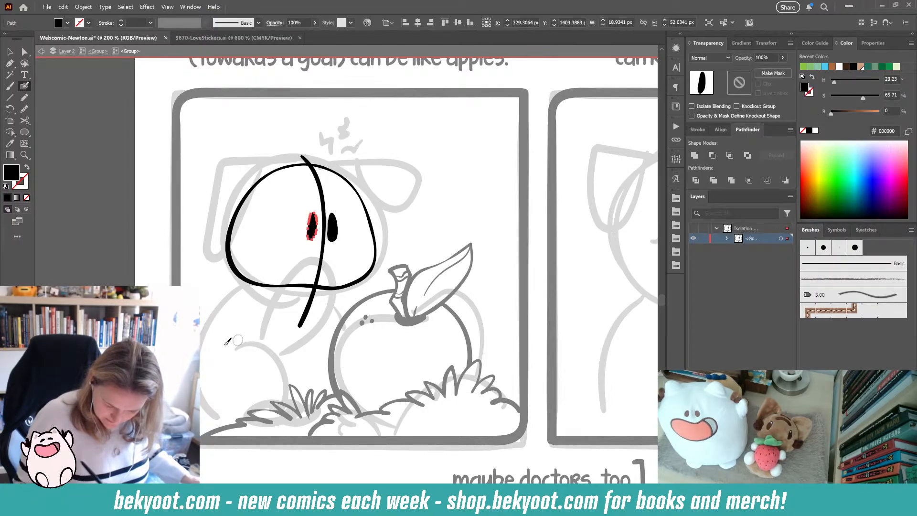
- Smooth both eye shapes with the smoothing slider, then return to the Blob Brush
left_click(25, 109)
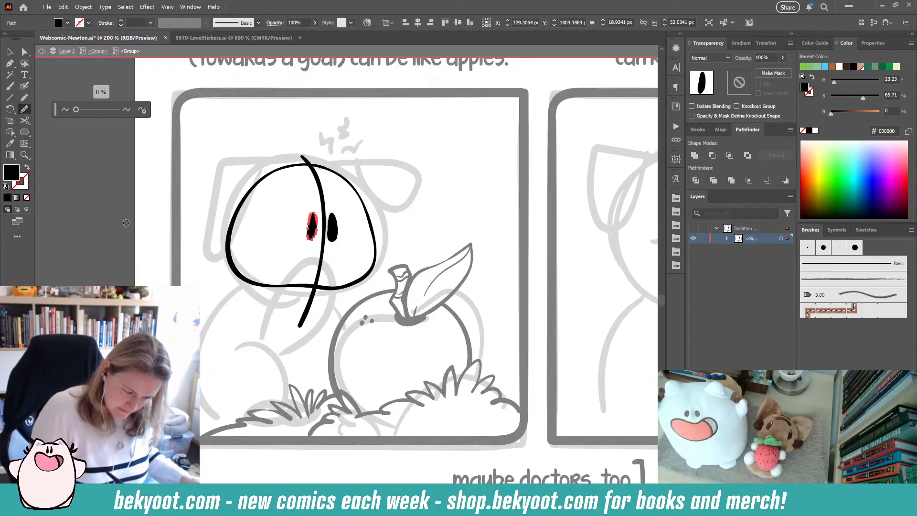
left_click(142, 110)
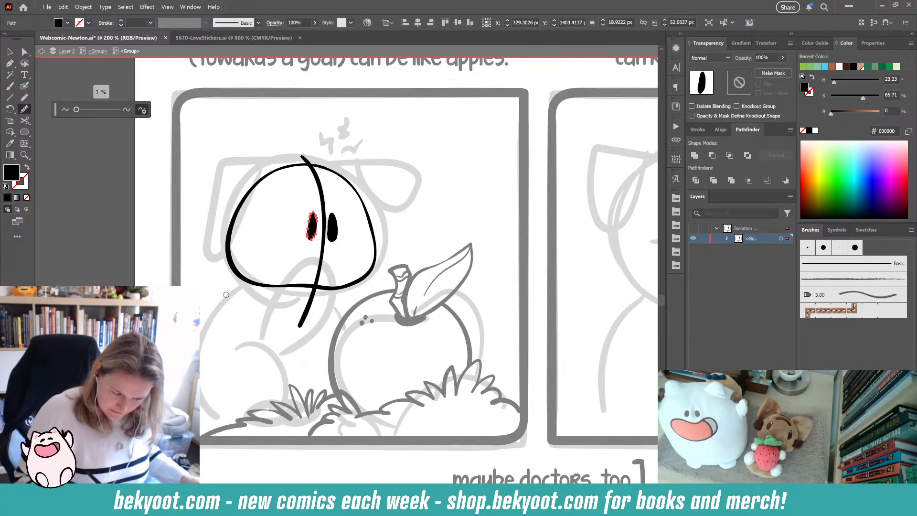
left_click_drag(77, 111, 76, 111)
left_click_drag(336, 219, 326, 244)
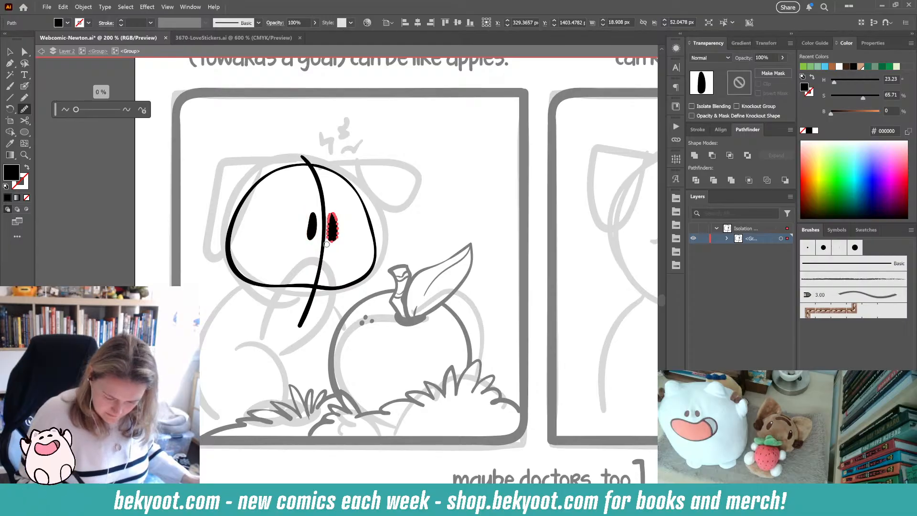
left_click_drag(76, 111, 78, 111)
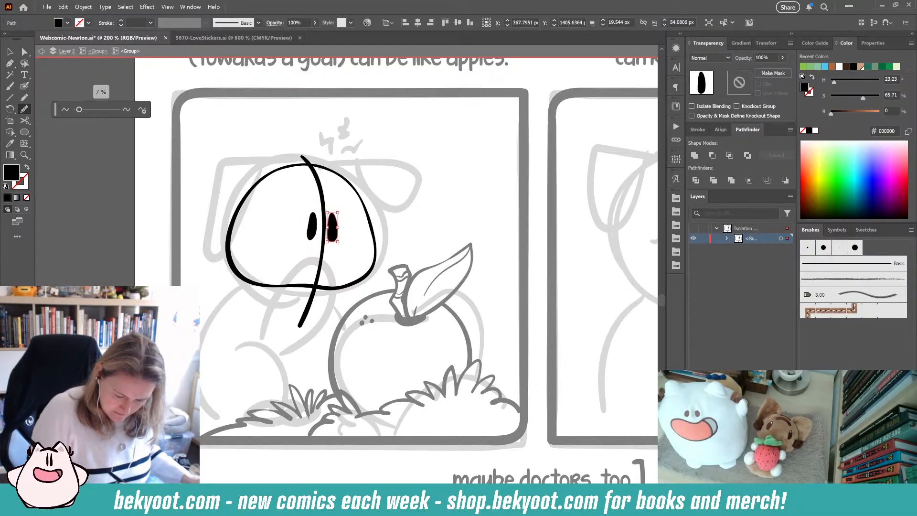
key("ctrl+shift+a")
left_click(25, 86)
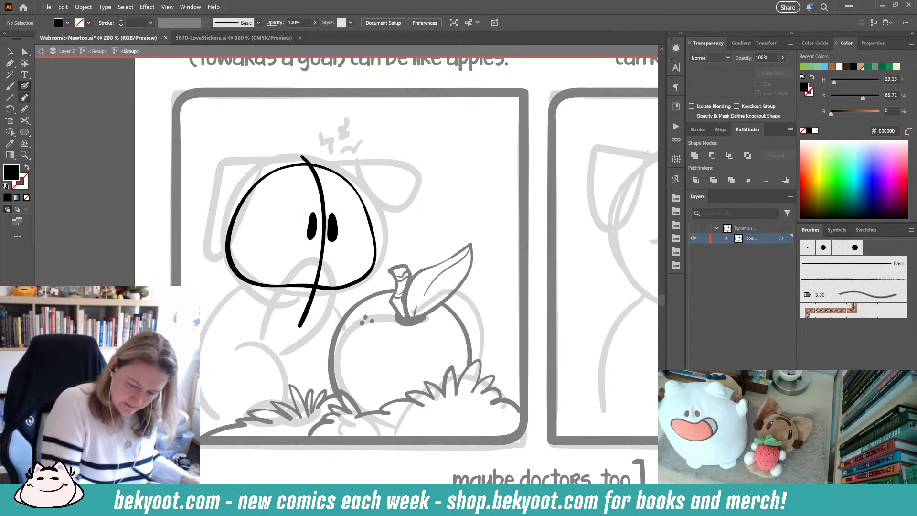
left_click(331, 227)
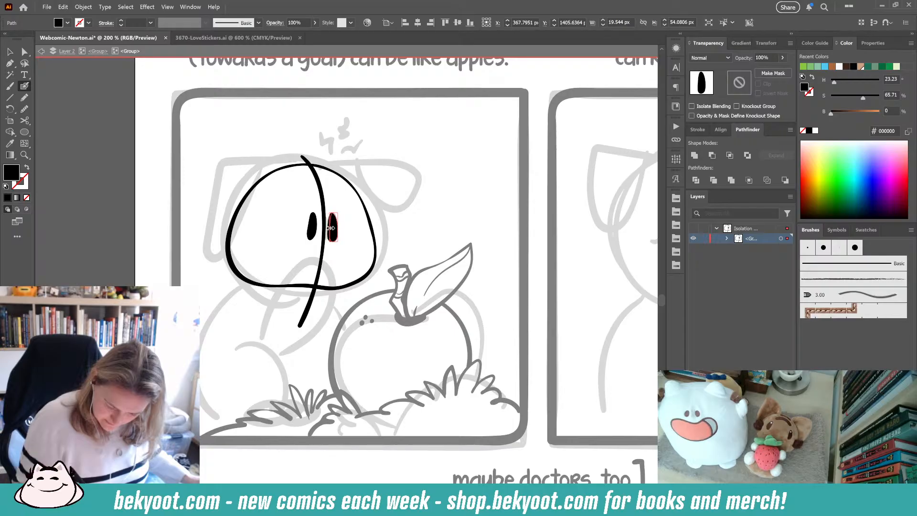
left_click(315, 227)
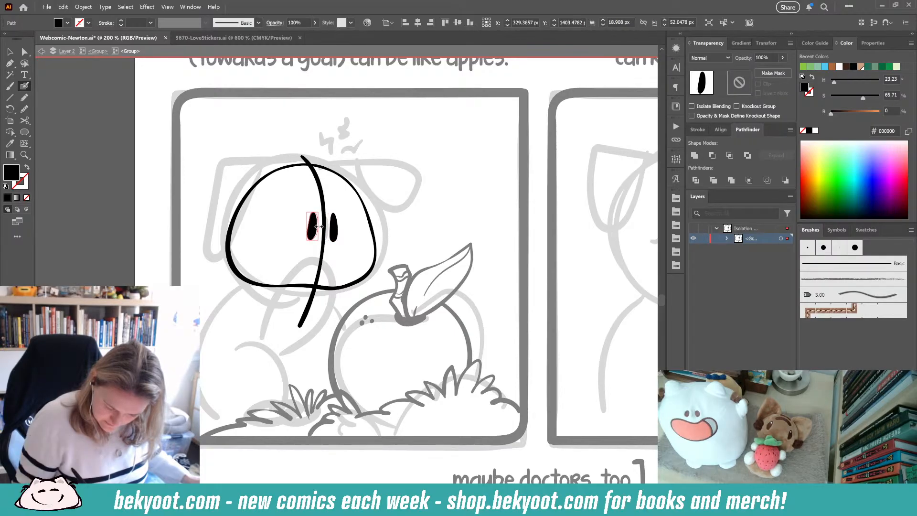
key("ctrl+shift+a")
- Ink the muzzle curves on both sides of the nose and a curved line below the head
mouse_move(329, 241)
left_mouse_down()
mouse_move(316, 241)
mouse_move(330, 243)
mouse_move(316, 187)
mouse_move(289, 210)
mouse_move(286, 241)
mouse_move(232, 257)
left_mouse_up()
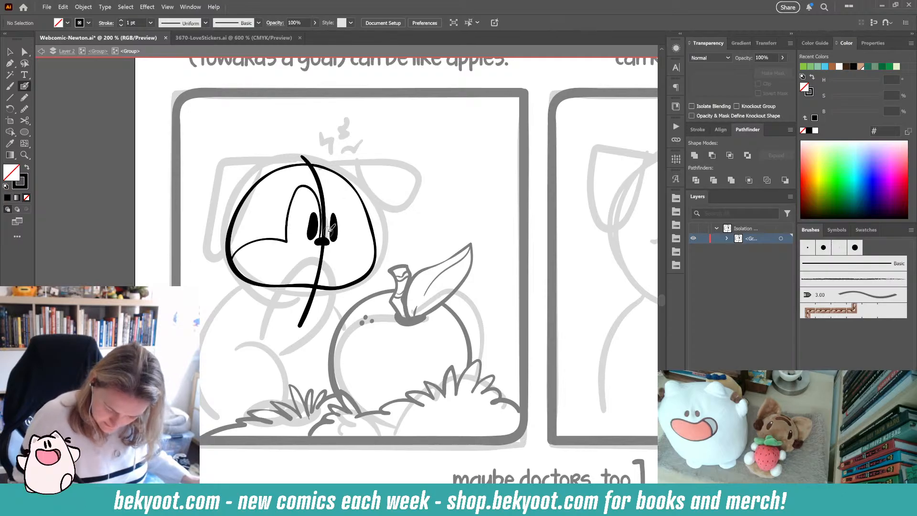
mouse_move(329, 241)
left_mouse_down()
mouse_move(341, 181)
mouse_move(355, 203)
mouse_move(350, 236)
mouse_move(375, 267)
left_mouse_up()
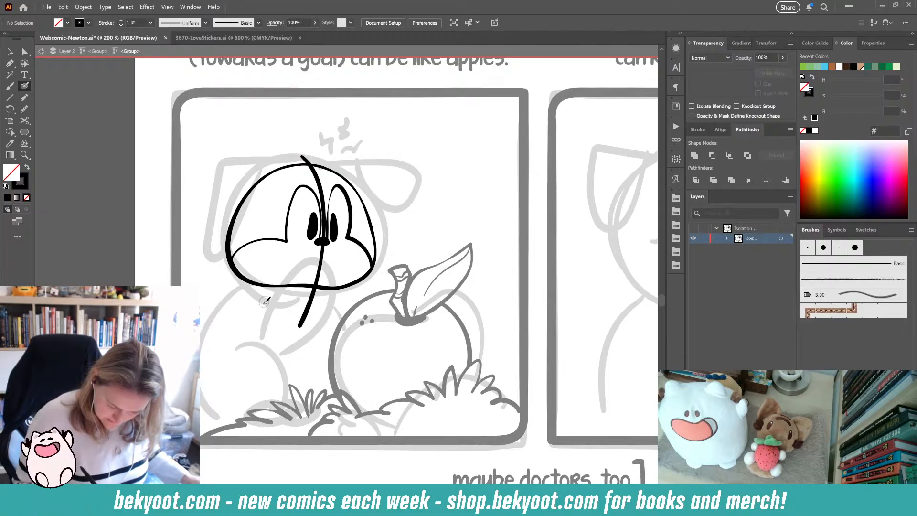
mouse_move(262, 307)
left_mouse_down()
mouse_move(319, 252)
mouse_move(329, 267)
mouse_move(333, 304)
mouse_move(313, 339)
mouse_move(270, 356)
left_mouse_up()
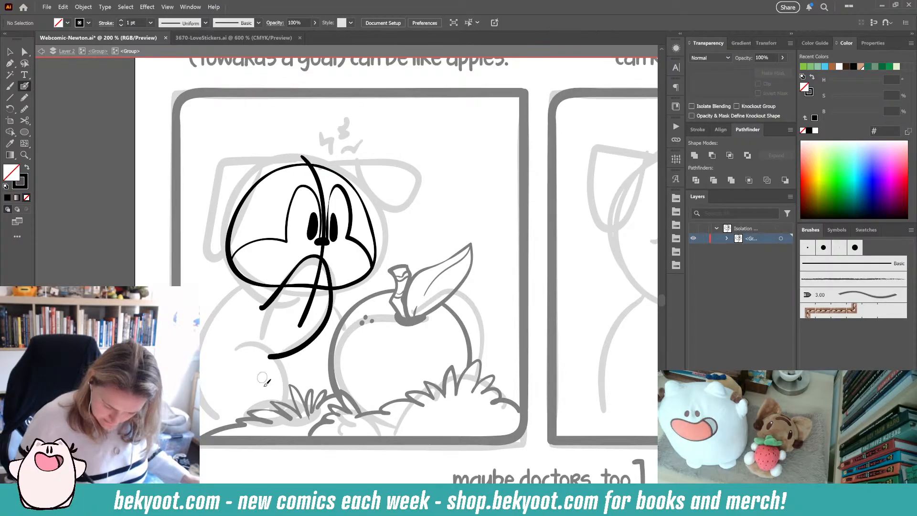
right_click(254, 285)
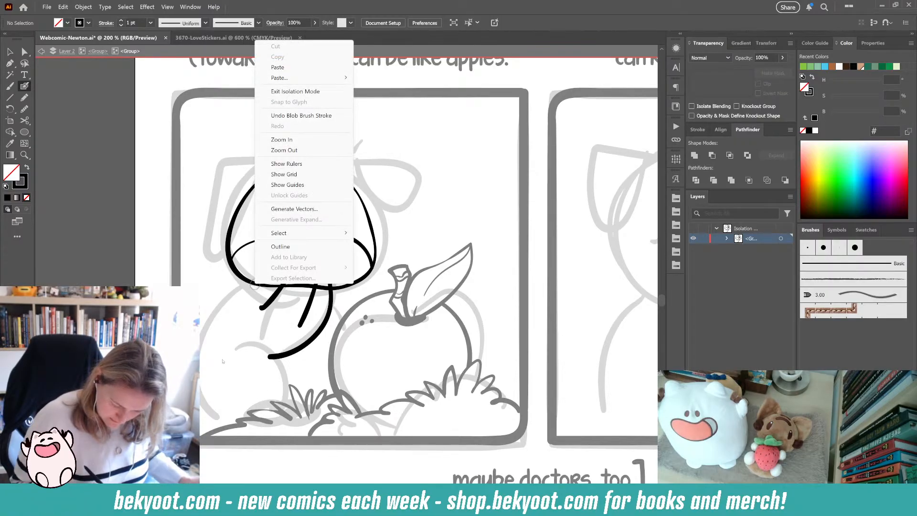
key("Escape")
right_click(237, 268)
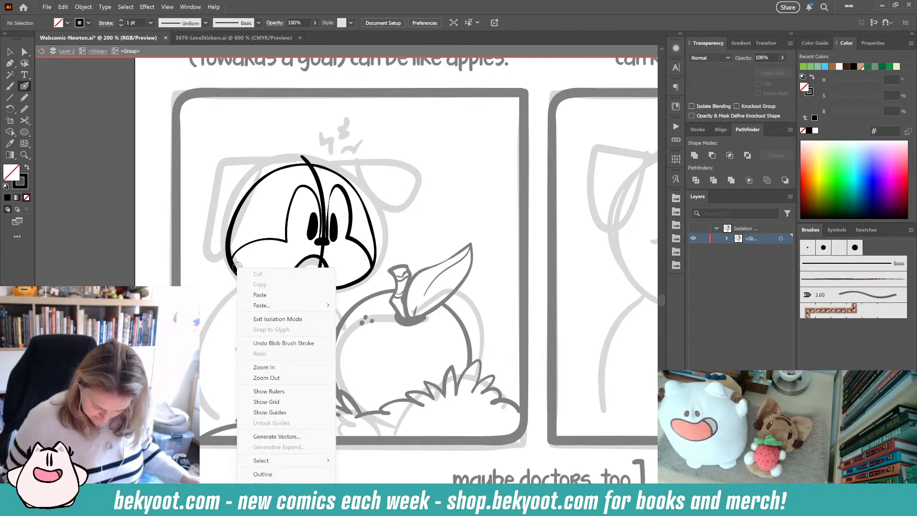
left_click(237, 265)
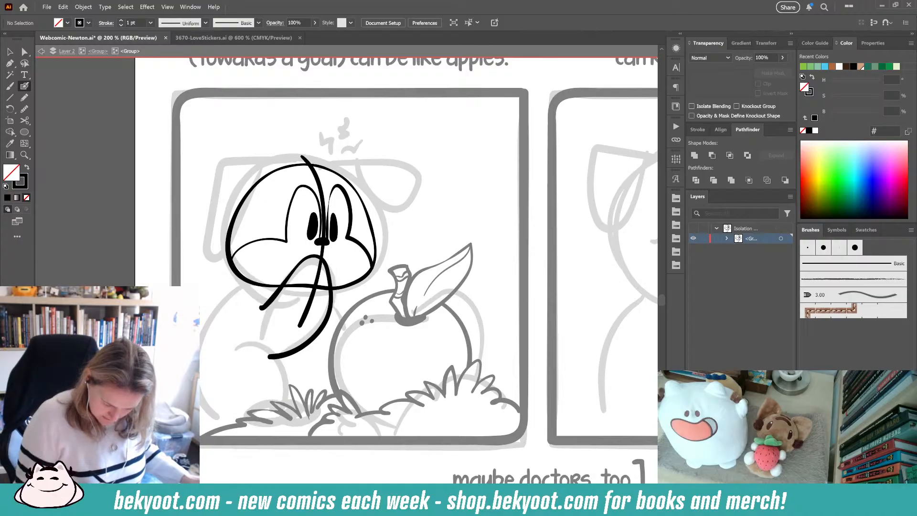
- Ink Newton's arm curve and the right side of his body, removing the stray left outline strokes
left_click_drag(246, 280, 201, 313)
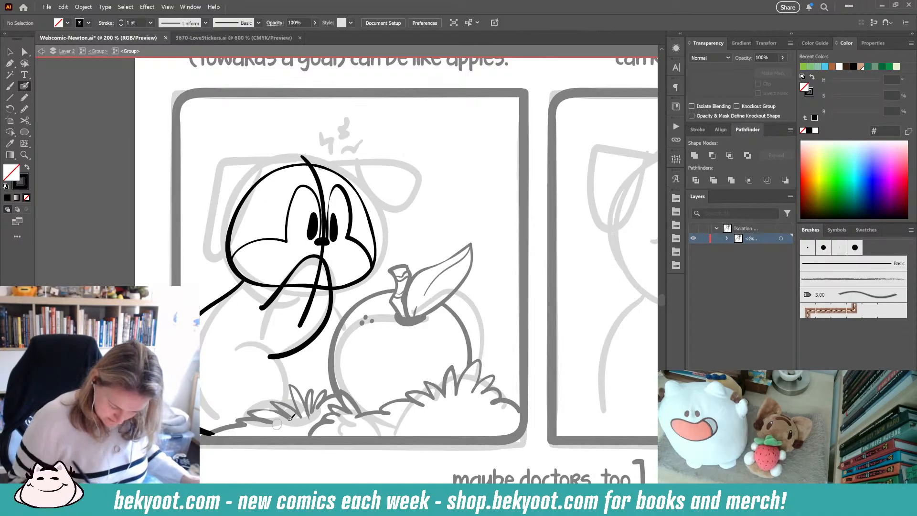
key("ctrl+z")
left_click_drag(202, 317, 221, 409)
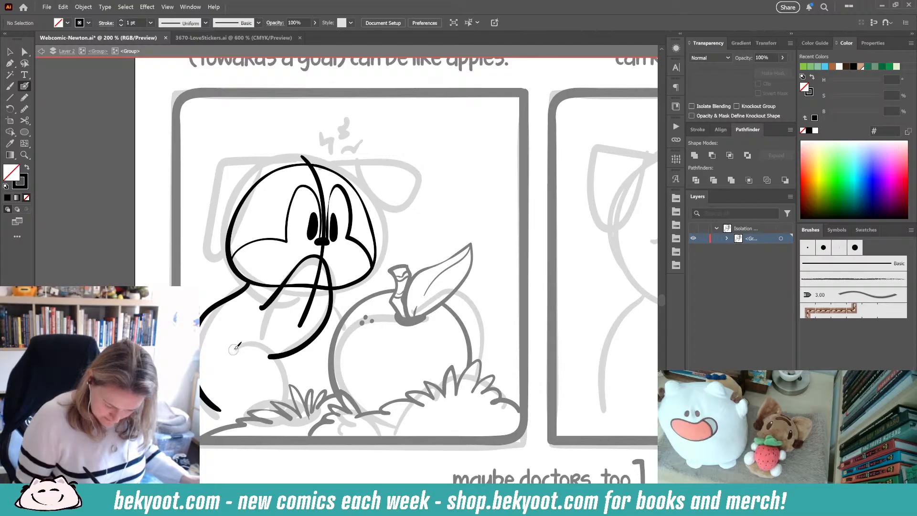
mouse_move(234, 348)
left_mouse_down()
mouse_move(264, 339)
mouse_move(289, 401)
left_mouse_up()
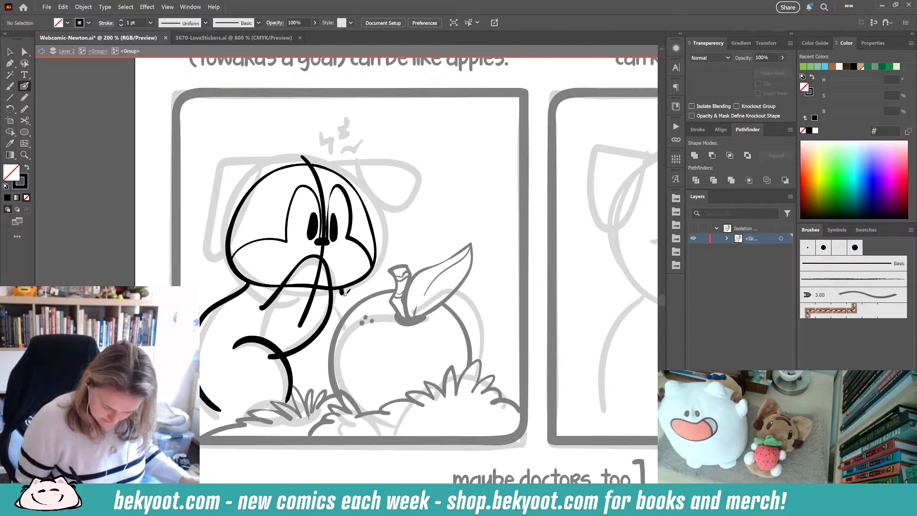
mouse_move(344, 292)
left_mouse_down()
mouse_move(354, 344)
mouse_move(325, 401)
left_mouse_up()
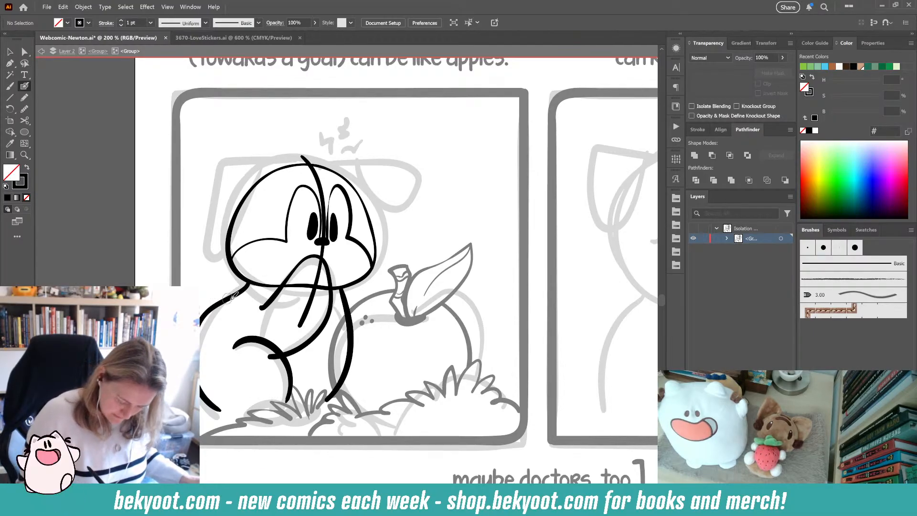
left_click(245, 291, "ctrl")
key("Delete")
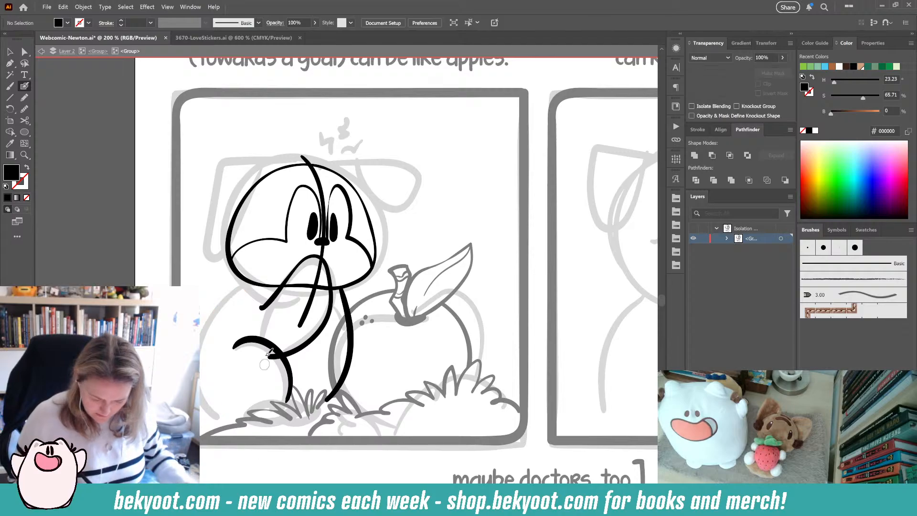
- Ink the left outline of Newton's body with the Blob Brush, redrawing the stroke until it fits
left_click_drag(258, 283, 208, 325)
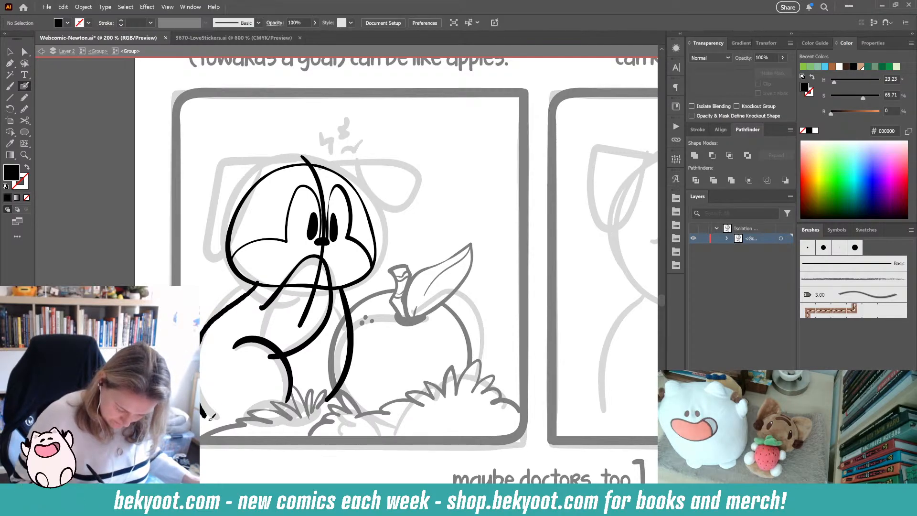
left_click_drag(211, 419, 211, 420)
key("ctrl+z")
mouse_move(262, 282)
left_mouse_down()
mouse_move(215, 328)
mouse_move(197, 413)
left_mouse_up()
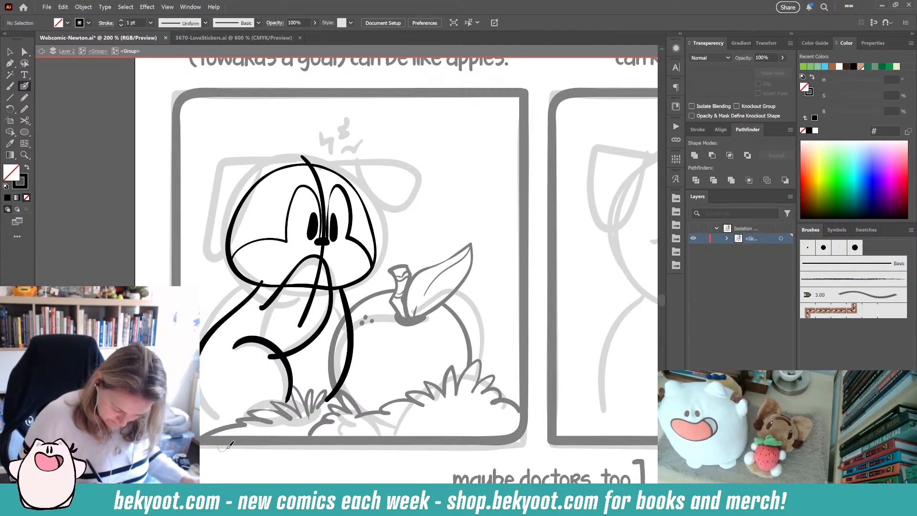
key("ctrl+z")
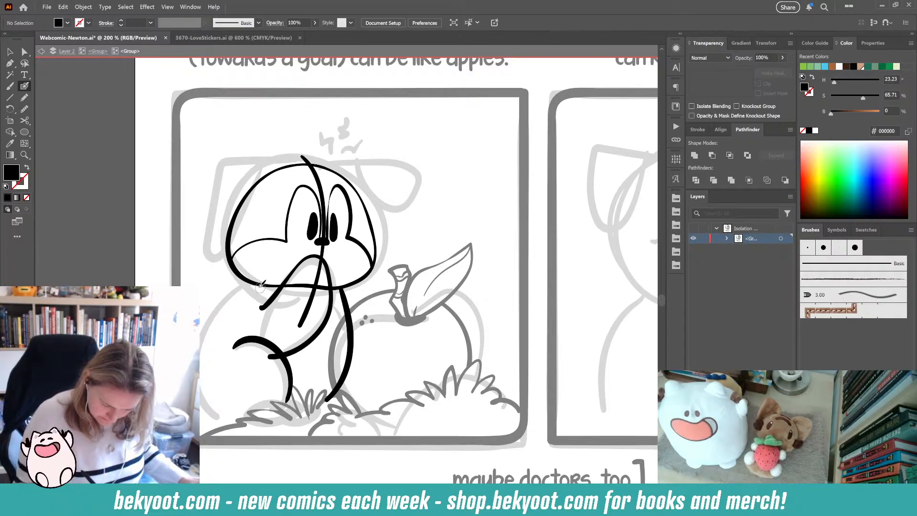
left_click_drag(257, 287, 200, 342)
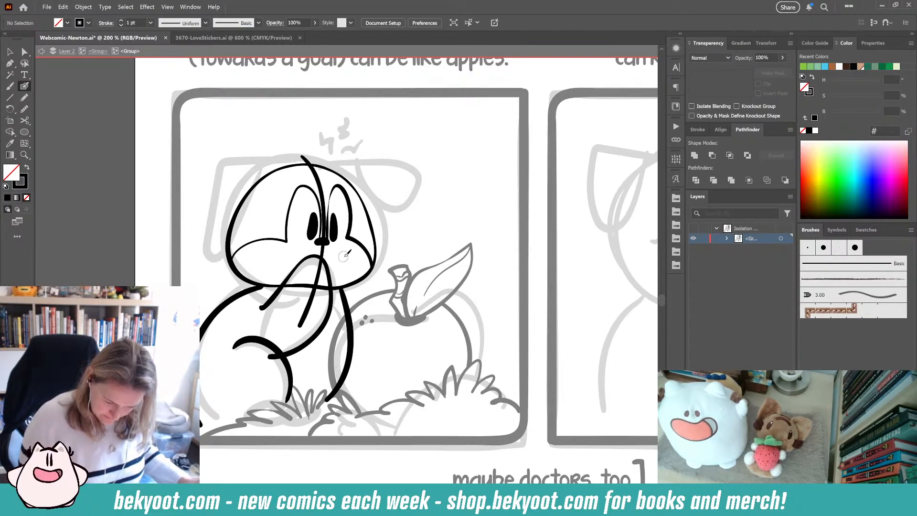
key("ctrl+z")
mouse_move(261, 282)
left_mouse_down()
mouse_move(231, 301)
mouse_move(201, 342)
left_mouse_up()
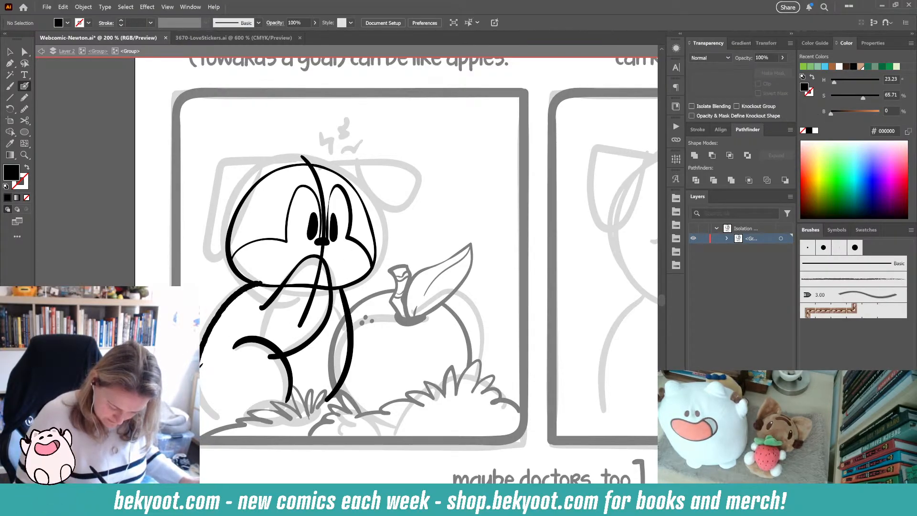
key("ctrl+z")
mouse_move(262, 282)
left_mouse_down()
mouse_move(215, 315)
mouse_move(204, 397)
mouse_move(234, 423)
left_mouse_up()
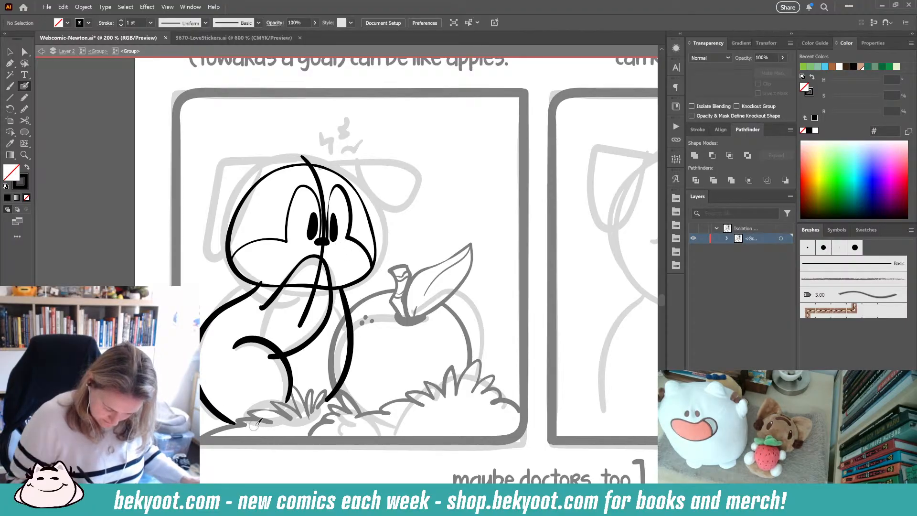
- Select all the inked strokes, scale them down slightly and move them up over the sketch
key("ctrl+a")
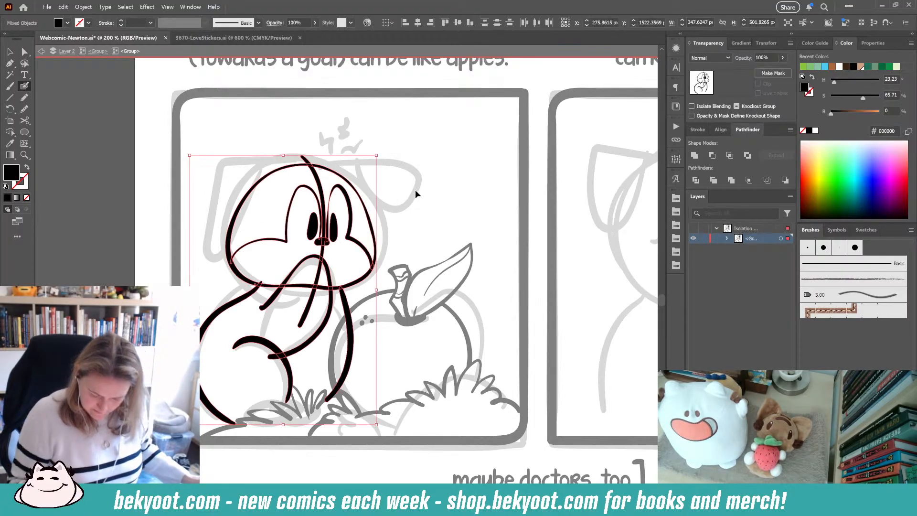
left_click_drag(375, 156, 367, 169)
left_click_drag(344, 338, 346, 295)
key("ctrl+shift+a")
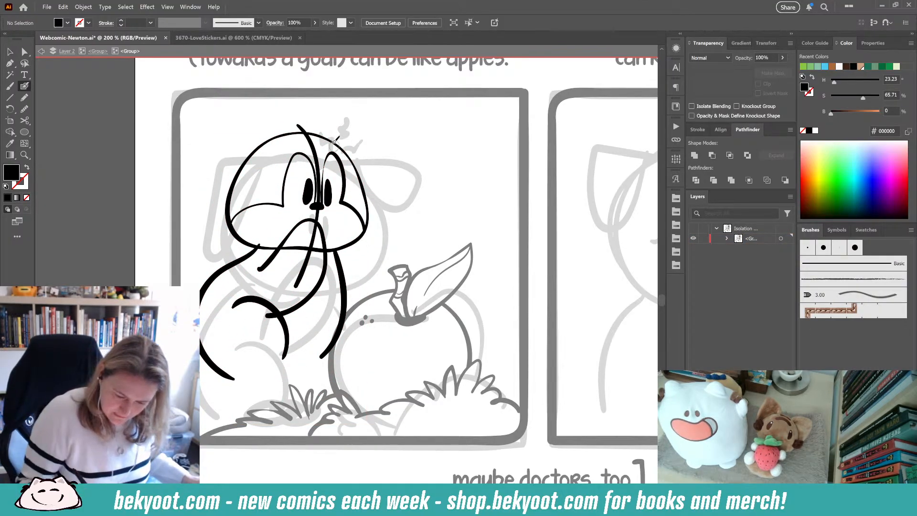
- Ink Newton's left and right ears around the head outline
mouse_move(284, 131)
left_mouse_down()
mouse_move(236, 137)
mouse_move(216, 172)
mouse_move(216, 220)
mouse_move(257, 155)
left_mouse_up()
key("shift+x")
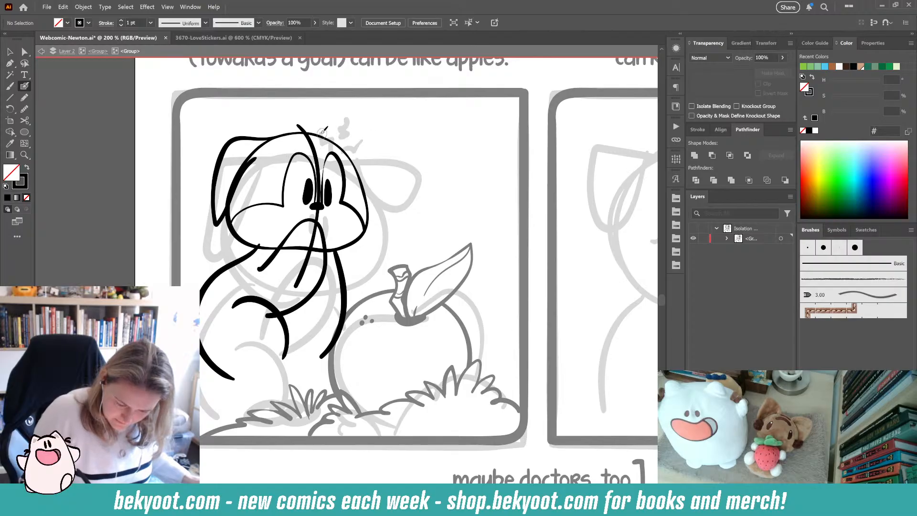
mouse_move(321, 133)
left_mouse_down()
mouse_move(376, 158)
mouse_move(380, 225)
left_mouse_up()
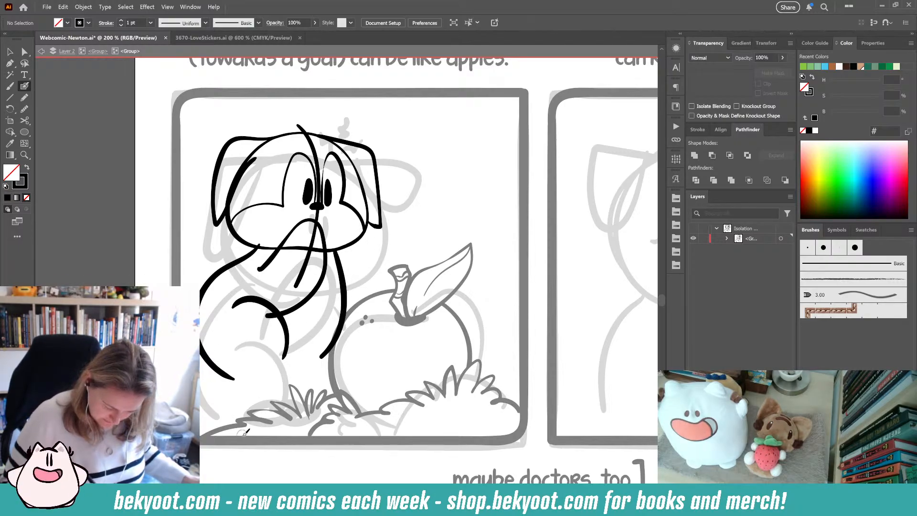
- Ink a short rounded stroke at the far left edge of Newton's body
mouse_move(197, 310)
left_mouse_down()
mouse_move(178, 271)
mouse_move(192, 281)
left_mouse_up()
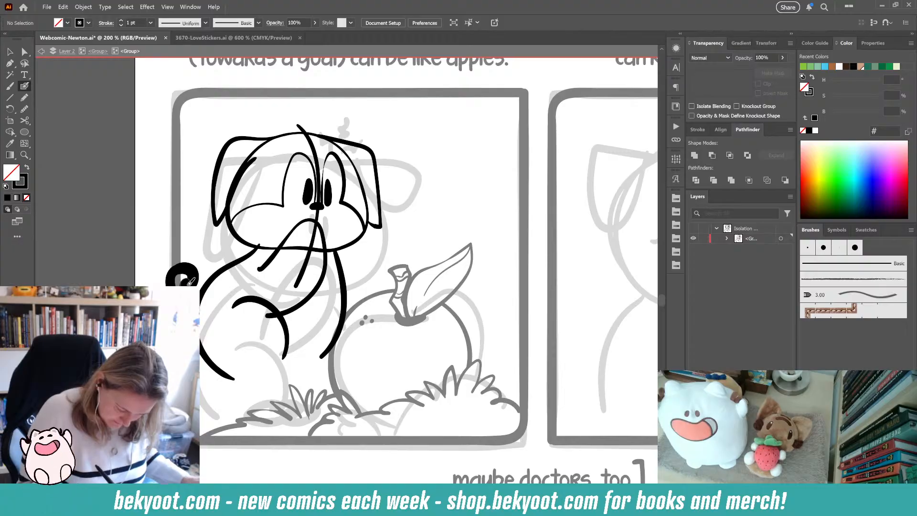
key("ctrl+z")
left_click_drag(206, 314, 195, 283)
left_click_drag(213, 318, 207, 324)
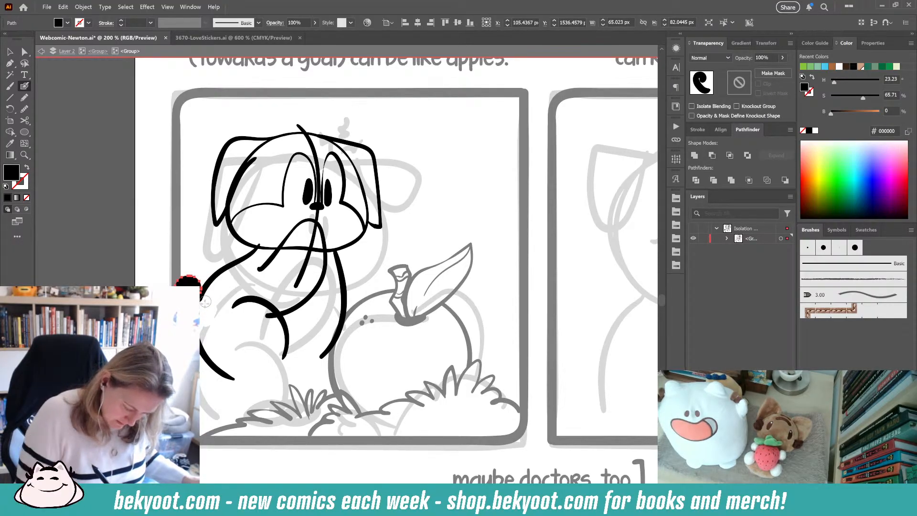
key("ctrl+shift+a")
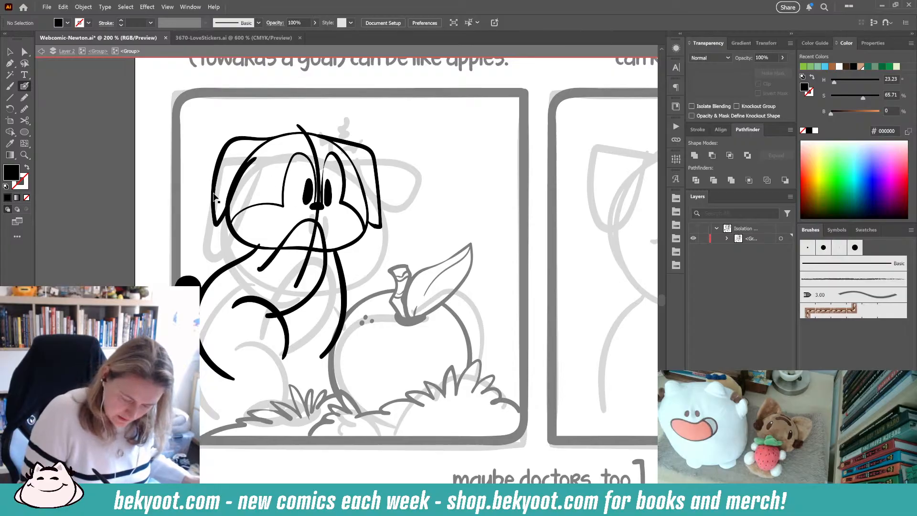
- Ink the zigzag anger mark above Newton's head
left_click(219, 224, "ctrl")
left_click(444, 178, "ctrl")
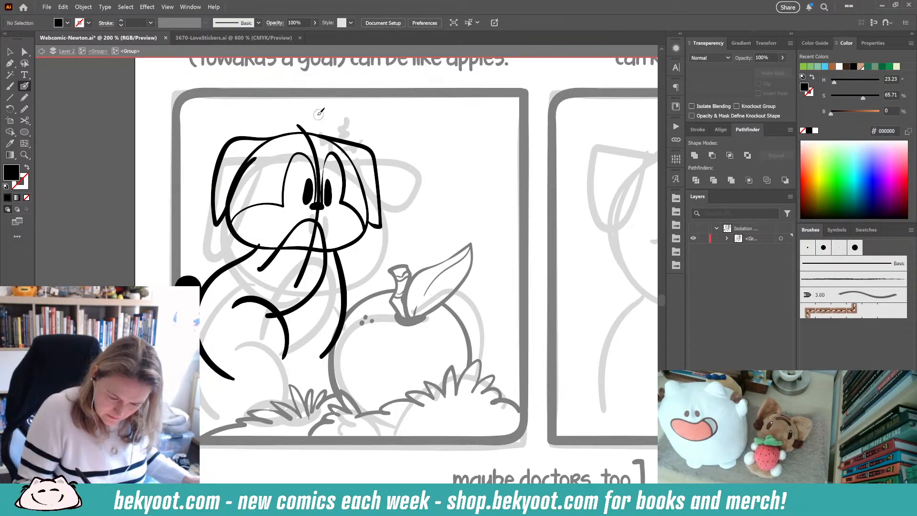
mouse_move(323, 123)
left_mouse_down()
mouse_move(330, 128)
mouse_move(330, 112)
left_mouse_up()
key("ctrl+z")
key("ctrl+z")
key("ctrl+z")
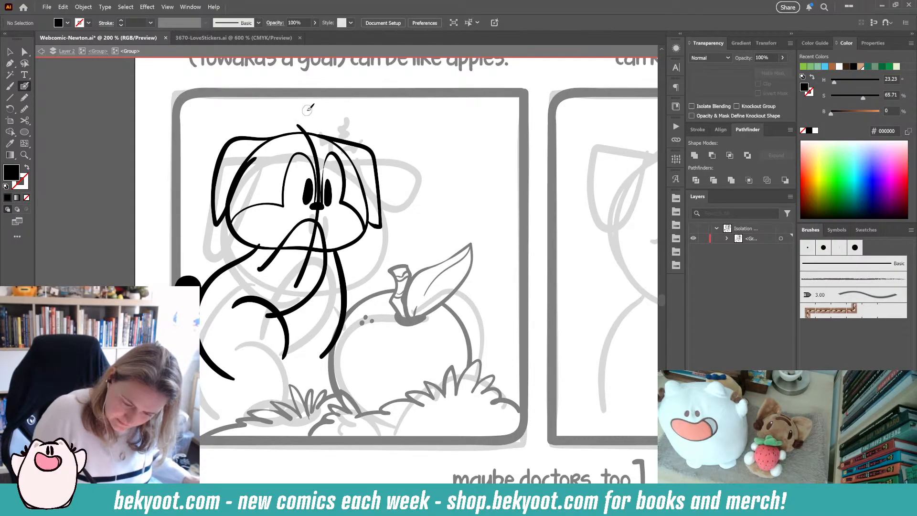
mouse_move(319, 114)
left_mouse_down()
mouse_move(318, 126)
mouse_move(338, 113)
left_mouse_up()
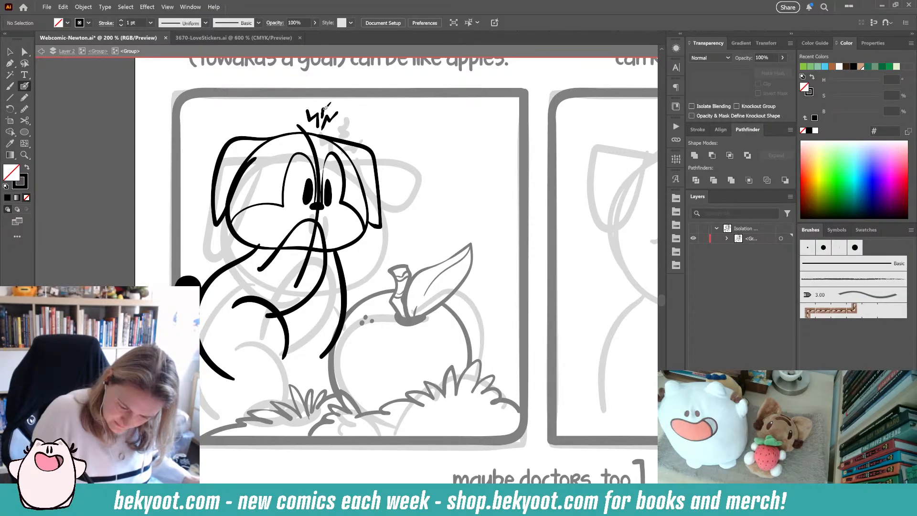
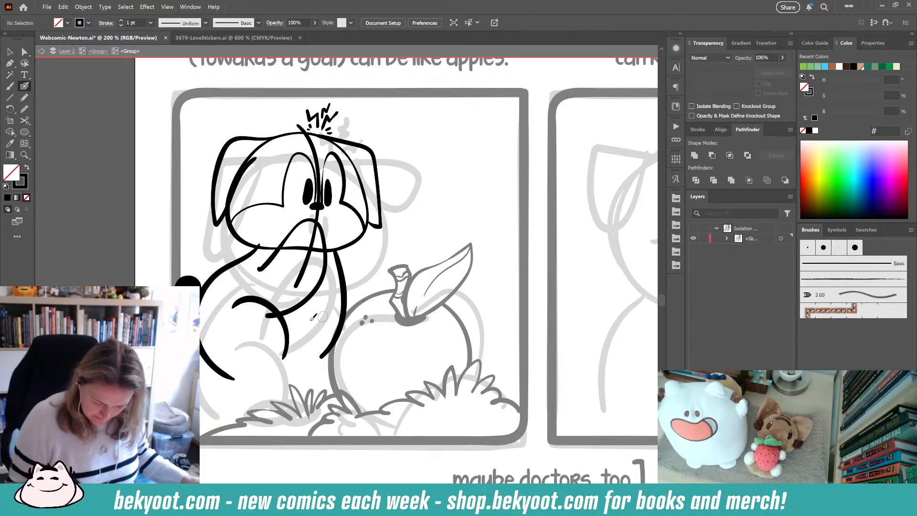
- Ink the dog's hind leg and arm lines with freehand brush strokes over the sketch
mouse_move(243, 368)
left_mouse_down()
mouse_move(263, 354)
mouse_move(294, 370)
mouse_move(260, 378)
left_mouse_up()
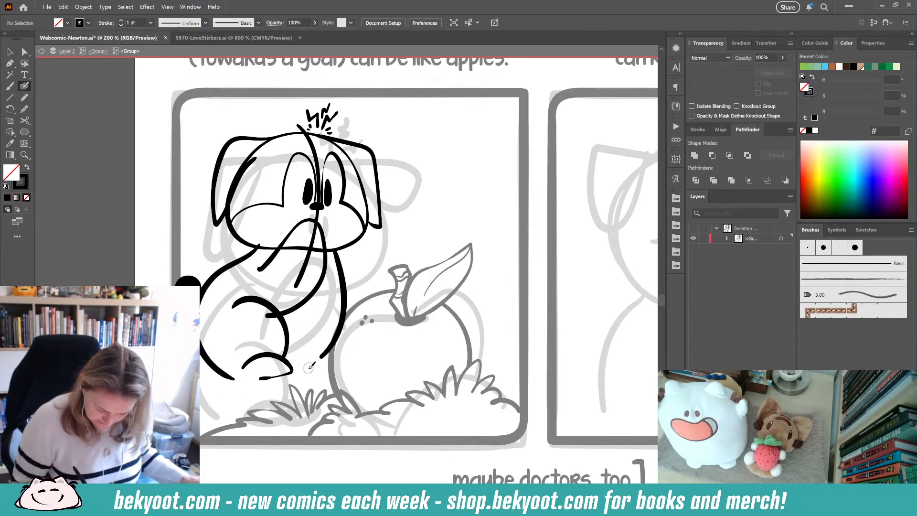
mouse_move(320, 355)
left_mouse_down()
mouse_move(338, 369)
mouse_move(315, 372)
left_mouse_up()
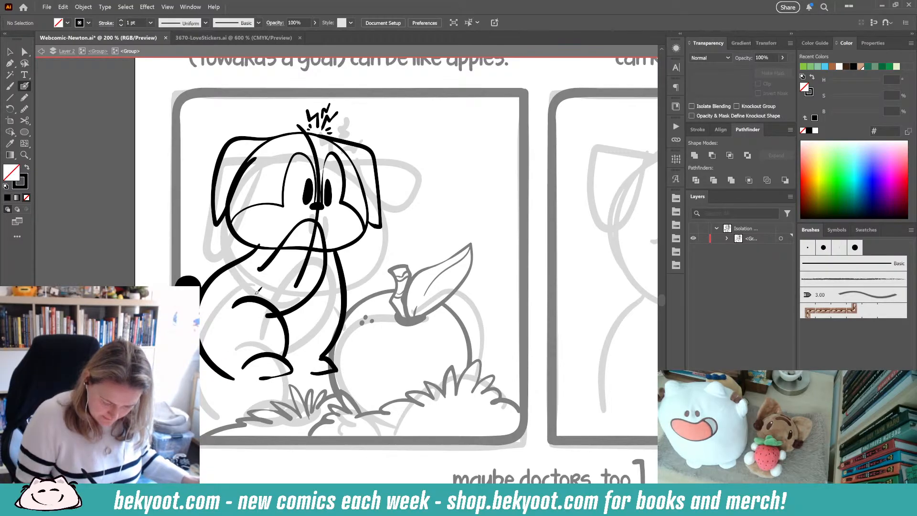
left_click_drag(252, 284, 276, 316)
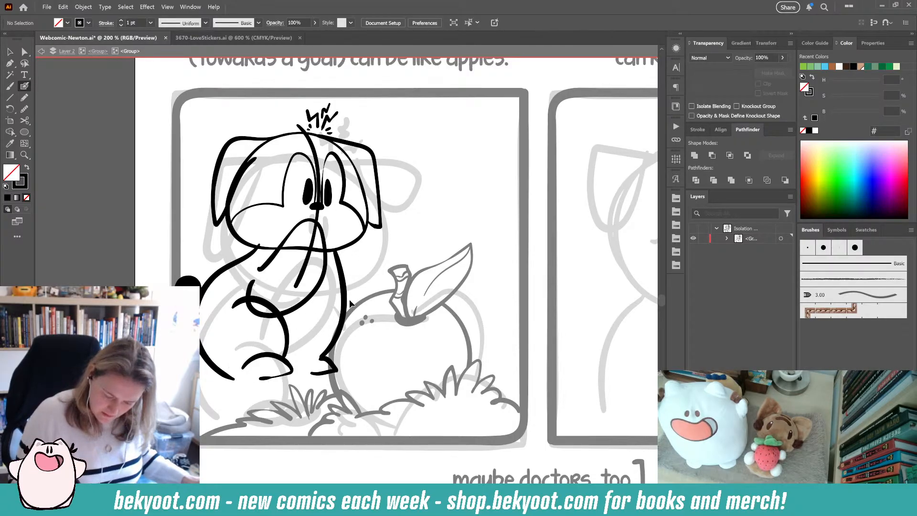
- Select and delete the stray stroke running down beside the dog's belly
left_click_drag(338, 381, 339, 381)
key("Delete")
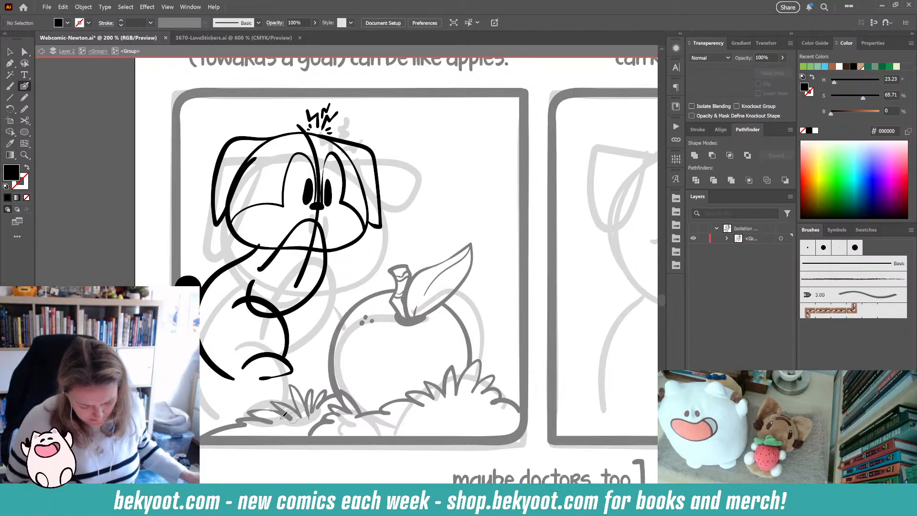
- Redraw the long curve of the dog's back and belly down to the hind foot
mouse_move(335, 249)
left_mouse_down()
mouse_move(334, 313)
mouse_move(323, 345)
mouse_move(298, 366)
left_mouse_up()
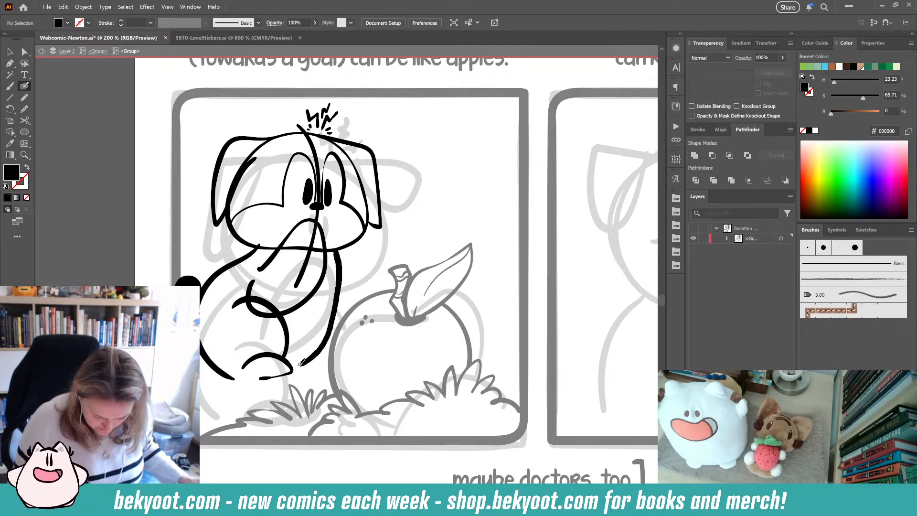
key("ctrl+z")
mouse_move(339, 247)
left_mouse_down()
mouse_move(341, 319)
mouse_move(256, 385)
mouse_move(231, 378)
left_mouse_up()
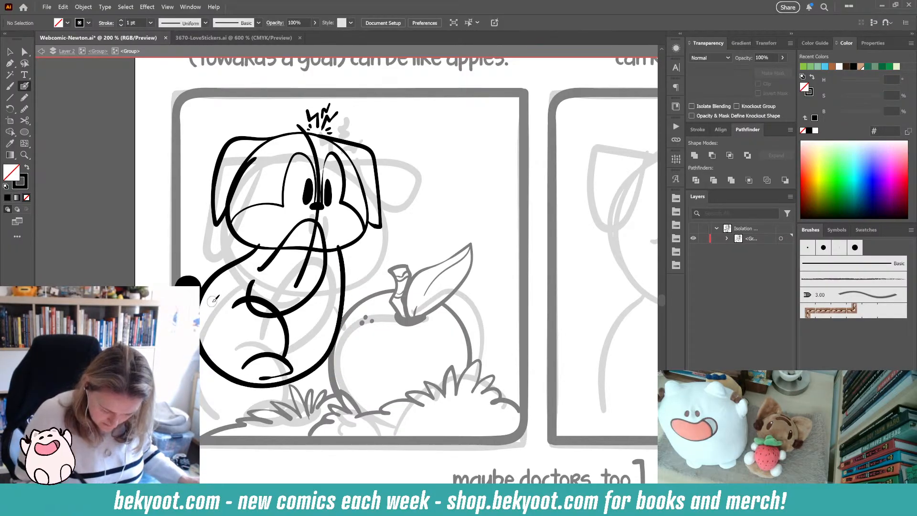
- Select the hind leg curve and rotate it slightly to fit the body
left_click_drag(289, 367, 288, 394)
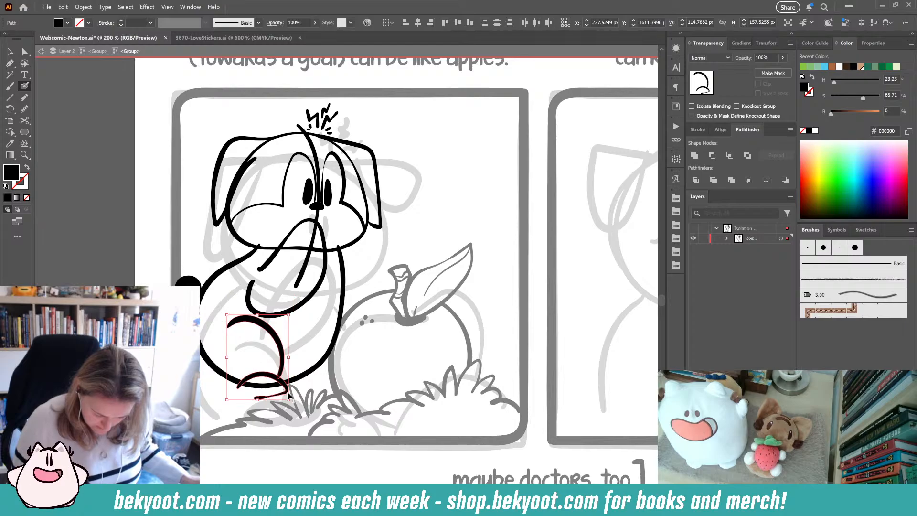
left_click_drag(295, 313, 302, 319)
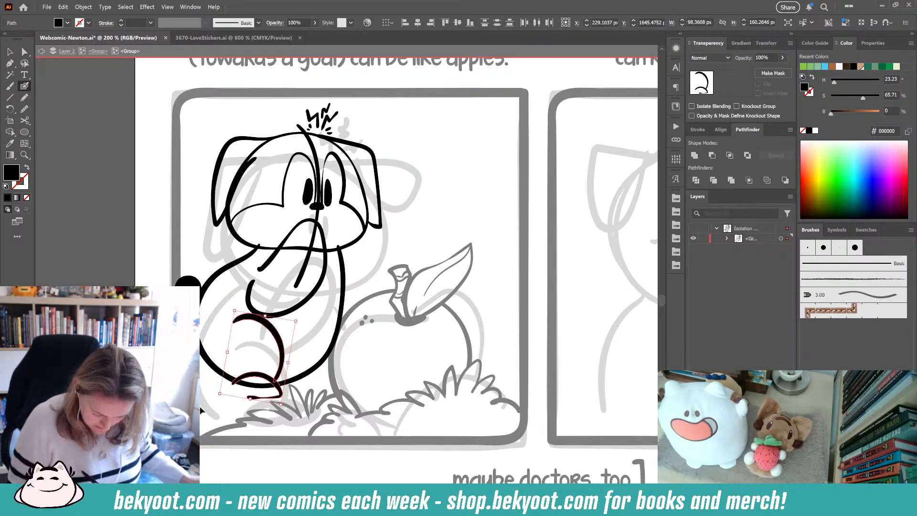
left_click(210, 409, "ctrl")
- Ink the hind foot, the front leg and the front foot with new brush strokes
mouse_move(258, 396)
left_mouse_down()
mouse_move(222, 392)
mouse_move(227, 381)
mouse_move(200, 355)
left_mouse_up()
key("shift+x")
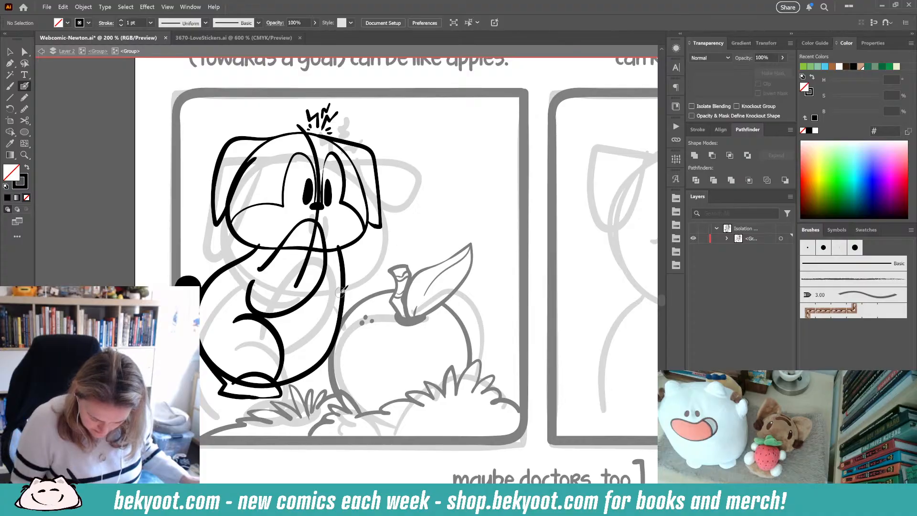
mouse_move(346, 298)
left_mouse_down()
mouse_move(348, 339)
mouse_move(335, 369)
mouse_move(349, 384)
mouse_move(281, 389)
left_mouse_up()
left_click_drag(330, 406, 300, 395)
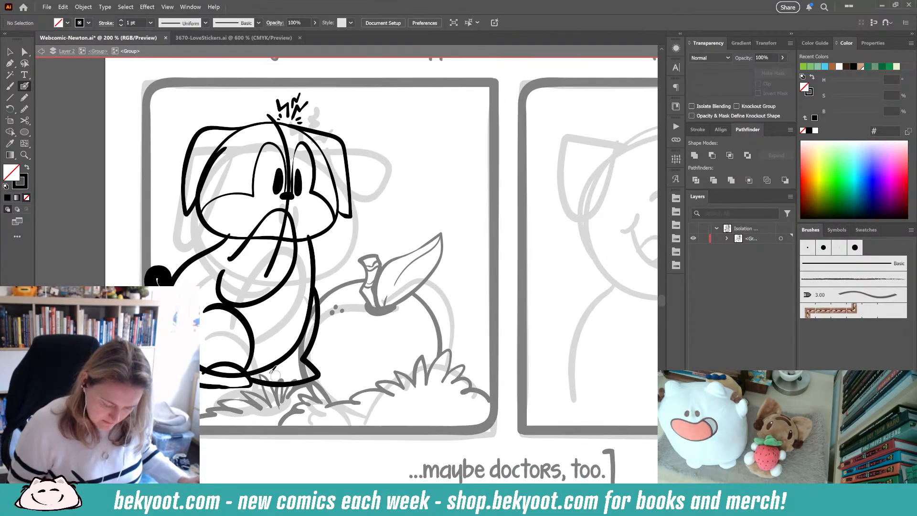
- Select and delete the unwanted strokes around the dog's hind foot and front leg
left_click(242, 373, "ctrl")
left_click(245, 406, "ctrl")
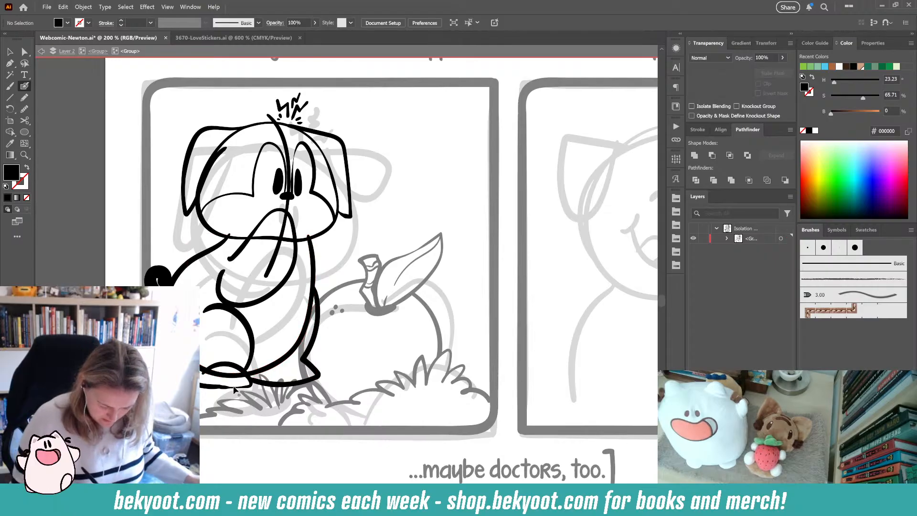
left_click(237, 367, "ctrl")
left_click(251, 340, "ctrl")
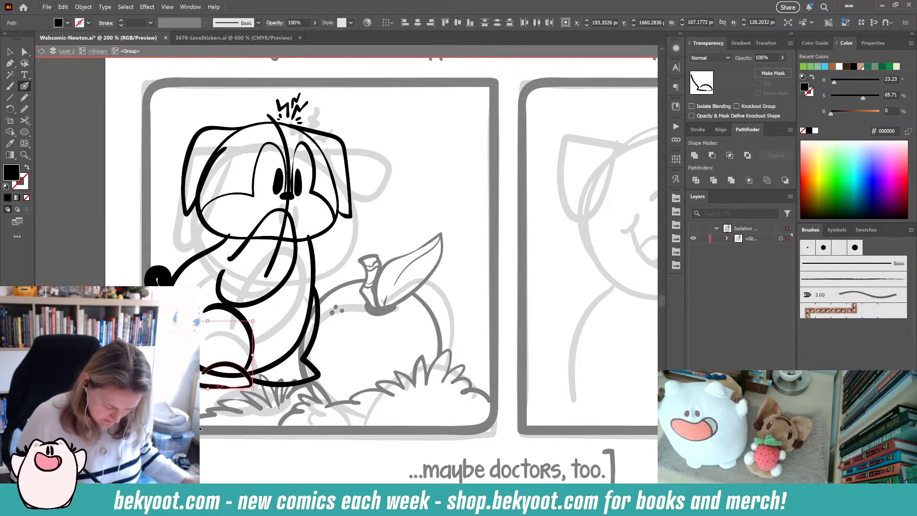
left_click(265, 351, "ctrl")
left_click(251, 359, "ctrl")
key("Delete")
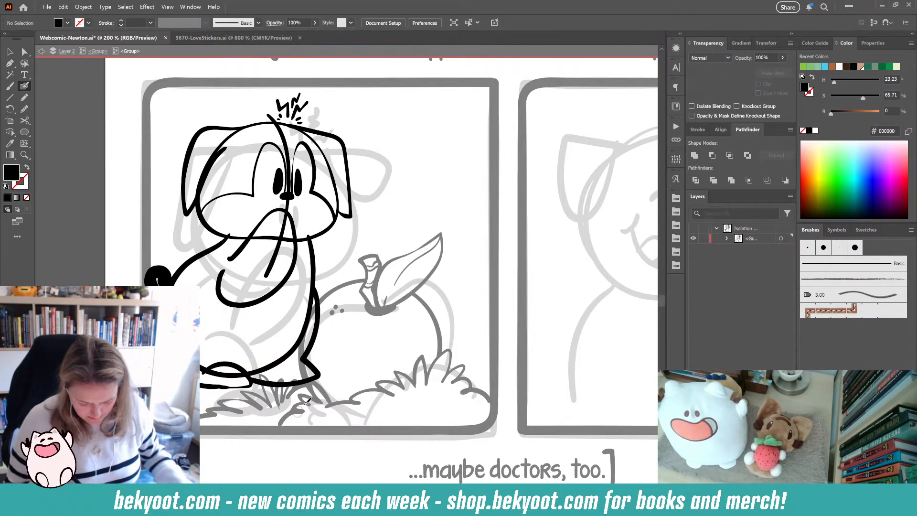
left_click(304, 371, "ctrl")
key("Delete")
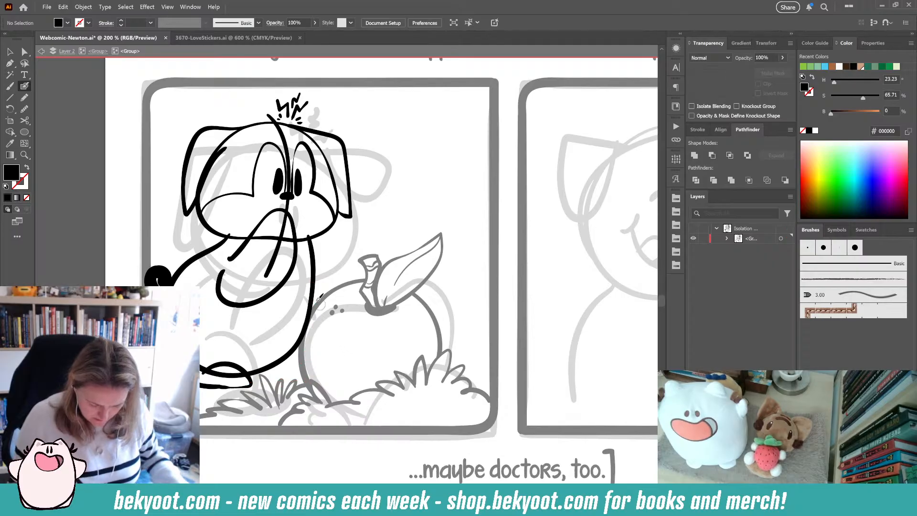
- Redraw the dog's front leg line from the chest down to the foot
mouse_move(316, 286)
left_mouse_down()
mouse_move(313, 341)
mouse_move(285, 379)
left_mouse_up()
key("ctrl+z")
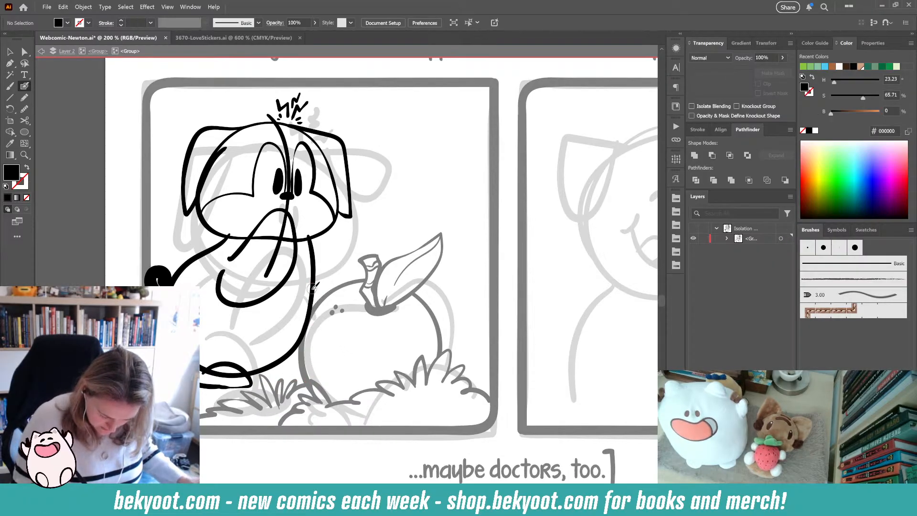
mouse_move(312, 282)
left_mouse_down()
mouse_move(324, 334)
mouse_move(295, 381)
left_mouse_up()
key("ctrl+z")
mouse_move(312, 286)
left_mouse_down()
mouse_move(314, 321)
mouse_move(285, 372)
mouse_move(295, 377)
mouse_move(280, 382)
mouse_move(288, 382)
left_mouse_up()
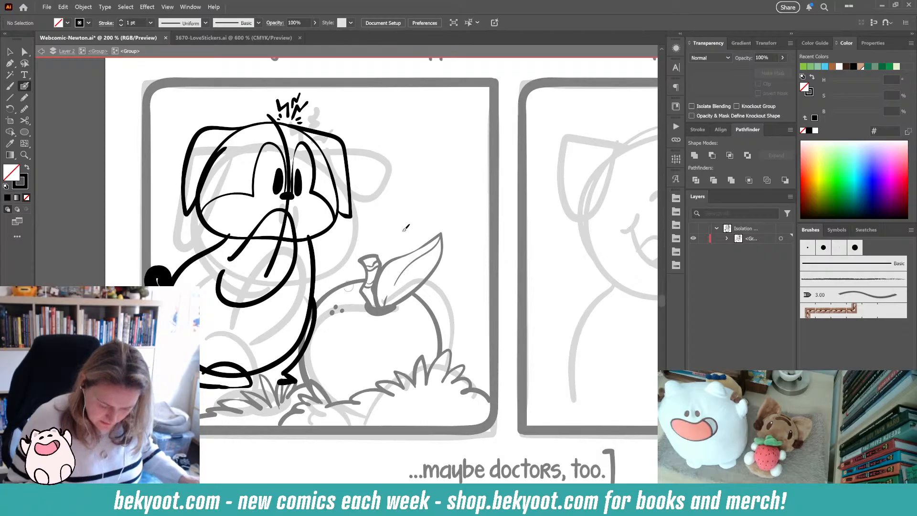
- Ink the inner hind leg, an arm reaching toward the apple, and the front foot
mouse_move(256, 306)
left_mouse_down()
mouse_move(256, 333)
mouse_move(246, 379)
left_mouse_up()
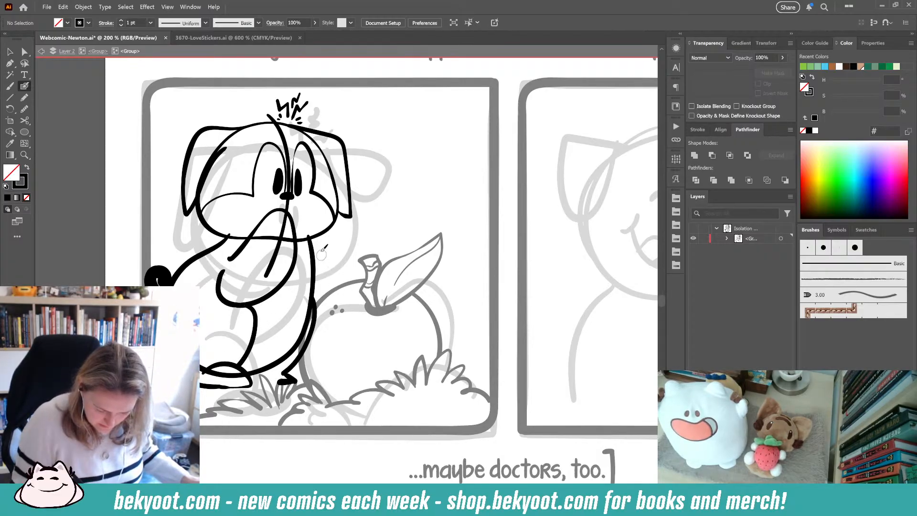
left_click_drag(310, 237, 353, 296)
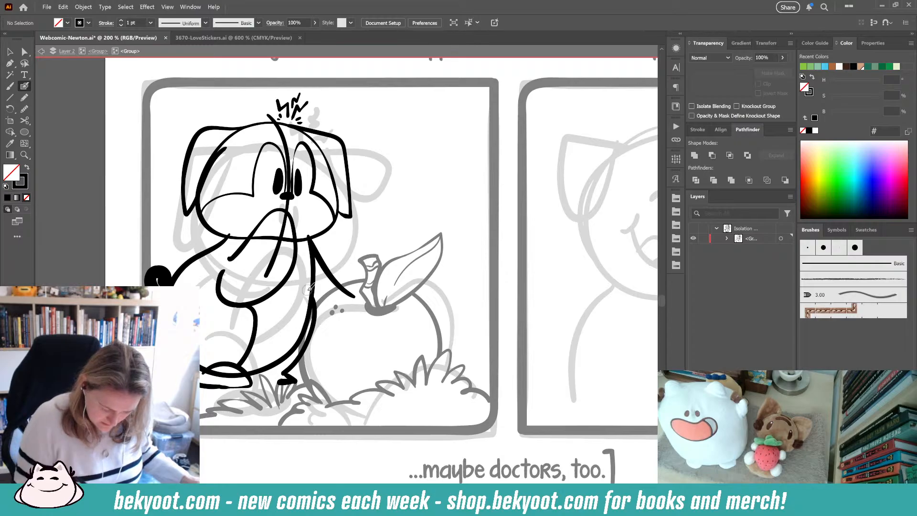
left_click(156, 271, "ctrl")
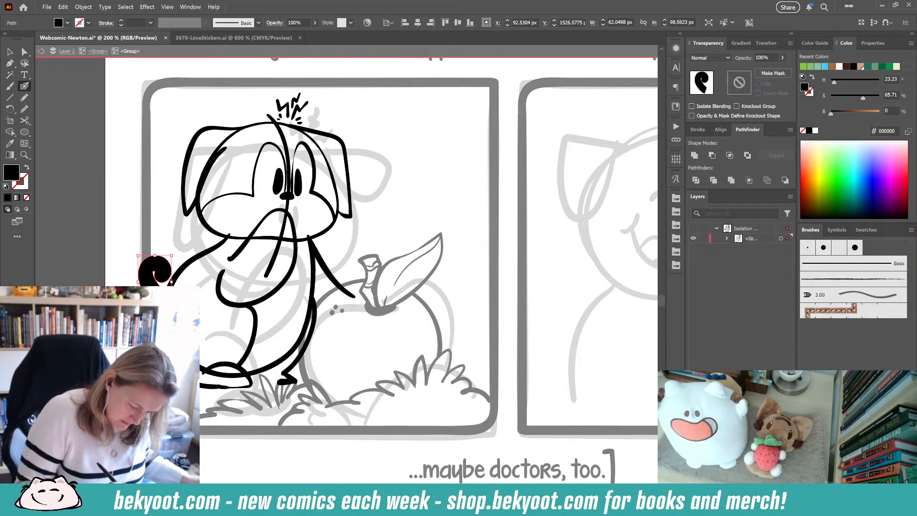
key("ctrl+shift+a")
left_click_drag(332, 385, 358, 391)
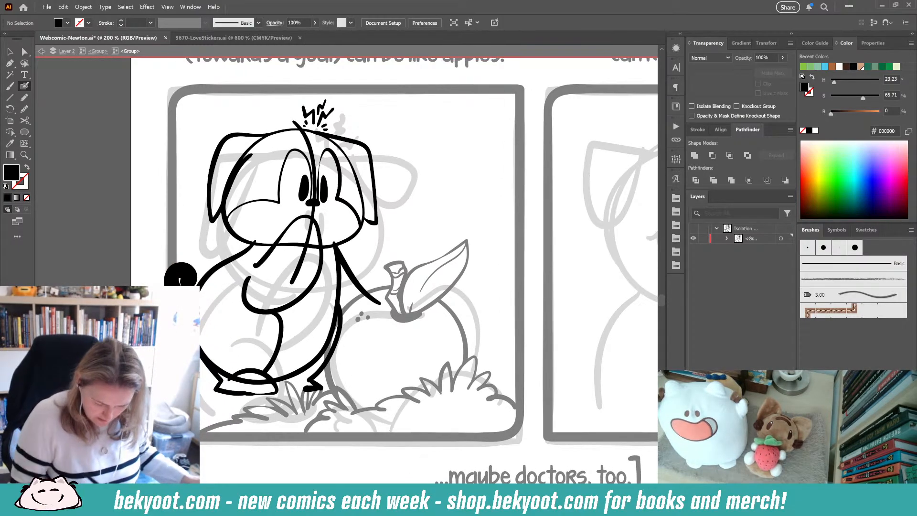
key("ctrl+a")
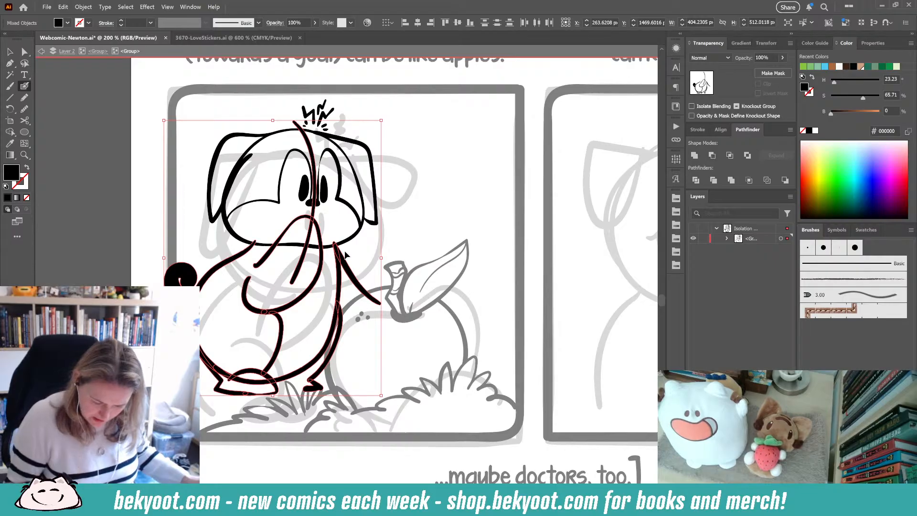
left_click(312, 230, "ctrl+shift")
left_click_drag(381, 396, 374, 379)
left_click(303, 365, "ctrl")
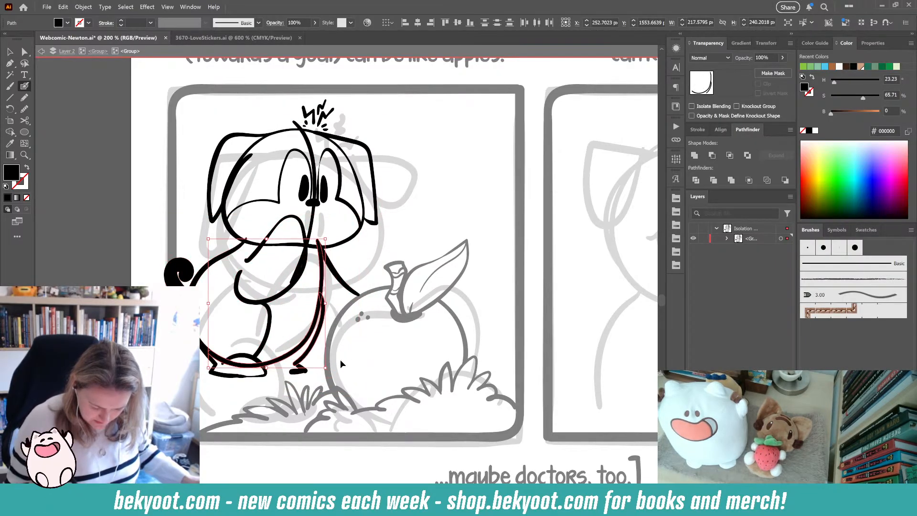
left_click(281, 410, "ctrl")
- Select the dog's lower body strokes and nudge them slightly right and down
left_click_drag(146, 248, 248, 352)
key("ctrl+z")
left_click_drag(151, 250, 258, 397)
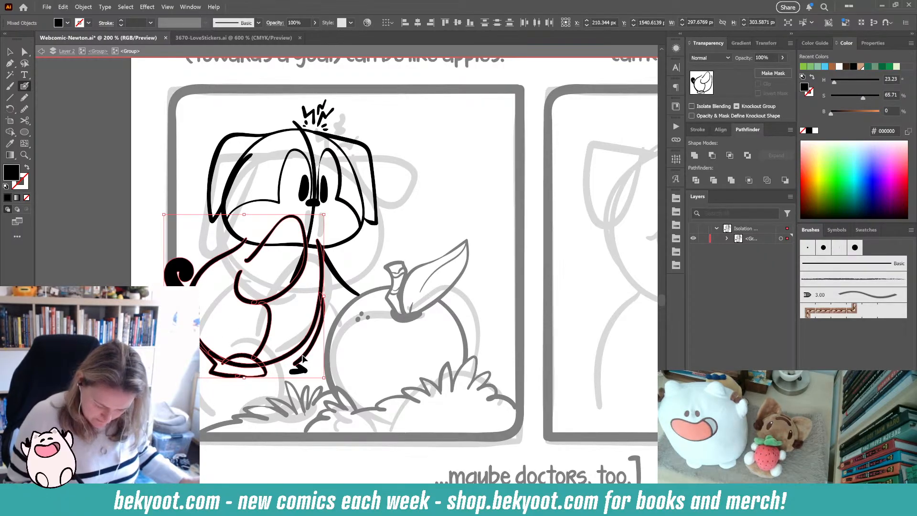
left_click_drag(303, 358, 308, 377)
left_click(342, 285, "ctrl+shift")
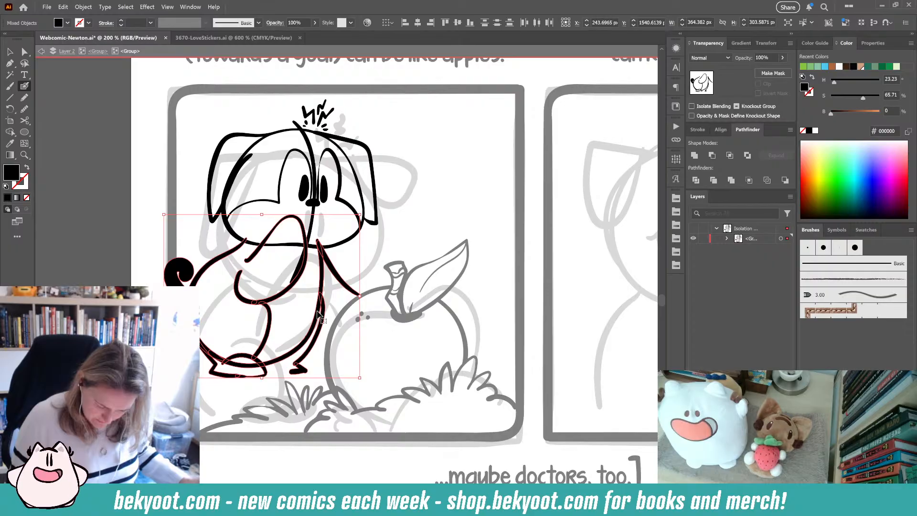
left_click_drag(317, 311, 325, 316)
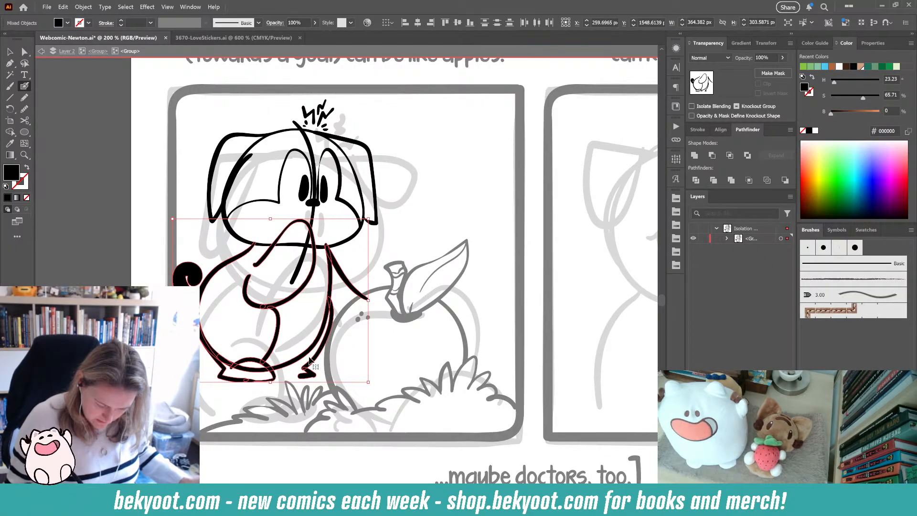
key("ctrl+shift+a")
left_click_drag(298, 402, 354, 391)
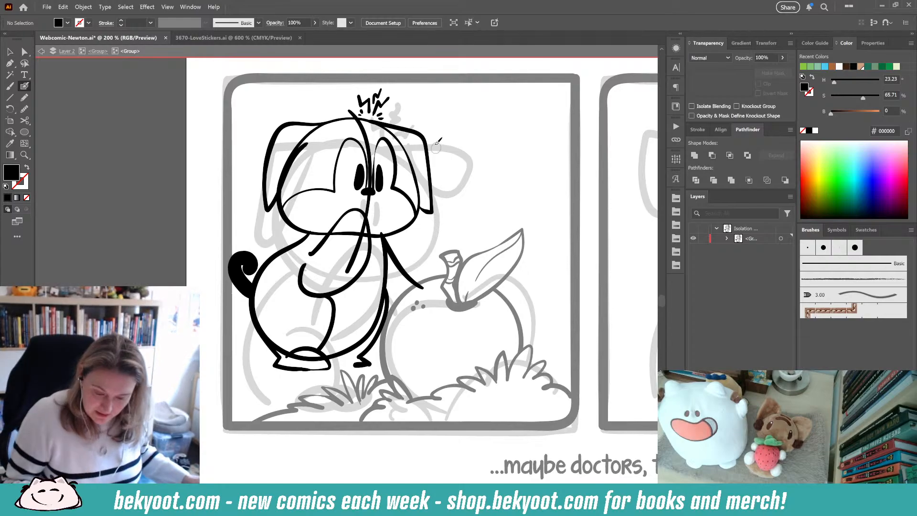
- Simplify the arm stroke reaching toward the apple
left_click(431, 188, "ctrl")
left_click(464, 170, "ctrl")
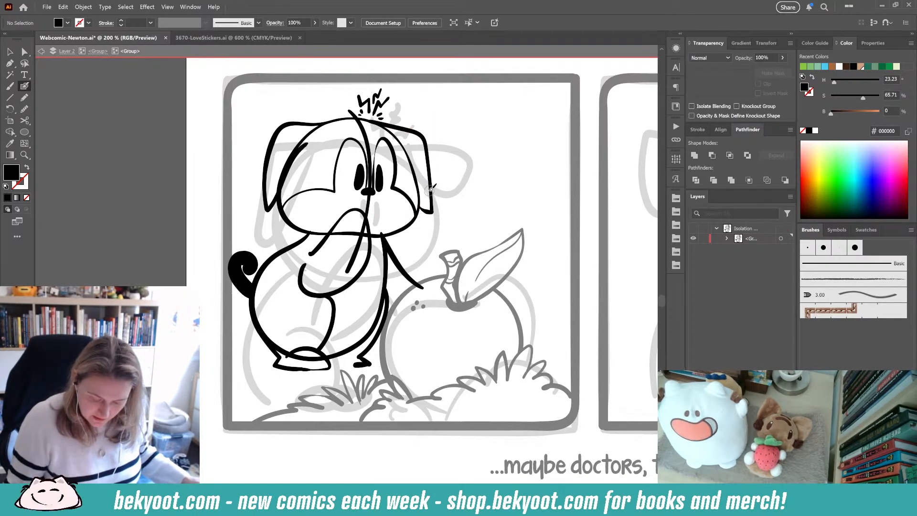
left_click(403, 271, "ctrl")
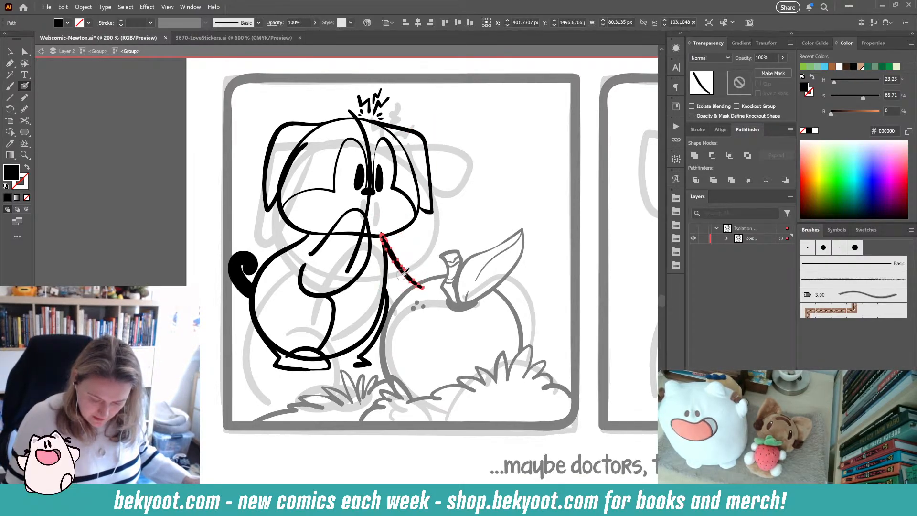
key("ctrl+alt+s")
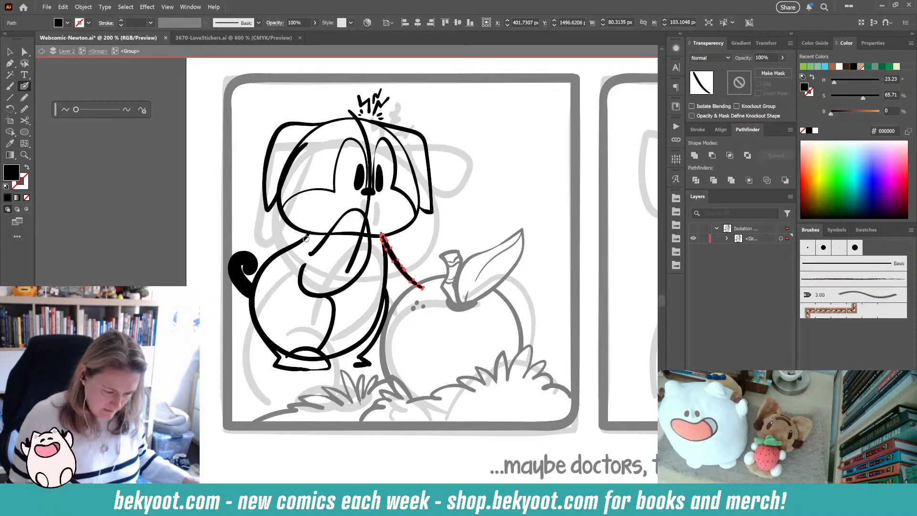
left_click(143, 110)
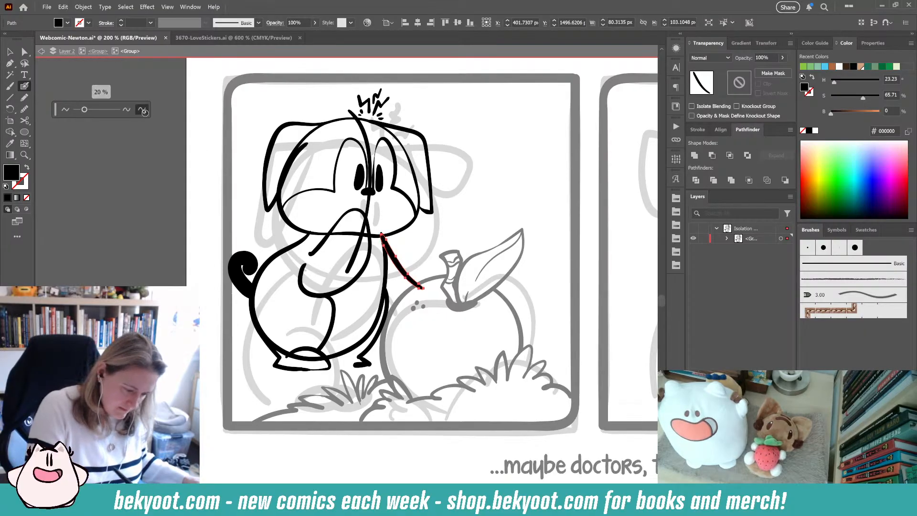
left_click(154, 210)
left_click(435, 246, "ctrl")
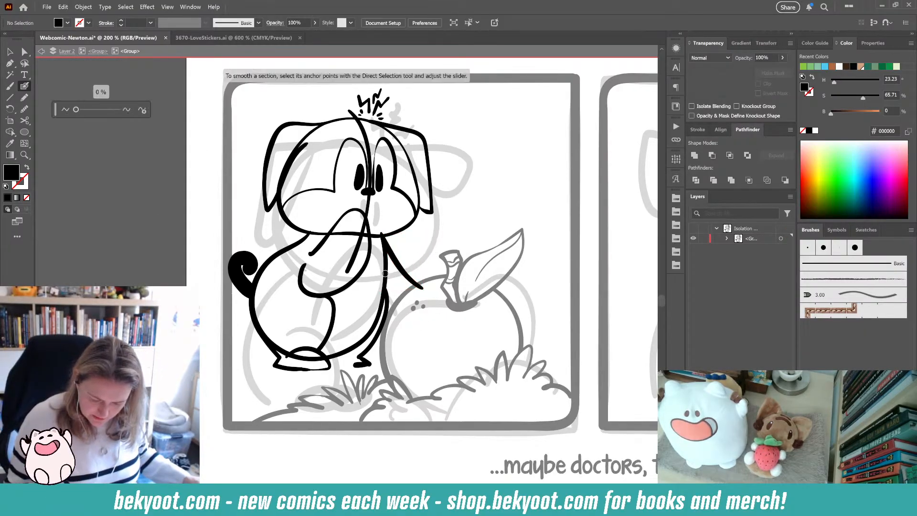
- Simplify the dog's long front body outline stroke
left_click(385, 291, "ctrl")
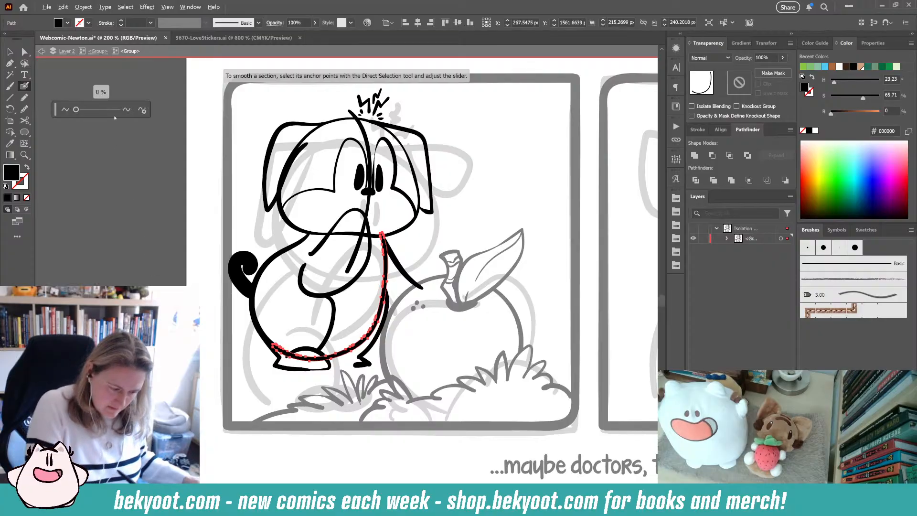
left_click(142, 110)
left_click(400, 289, "ctrl")
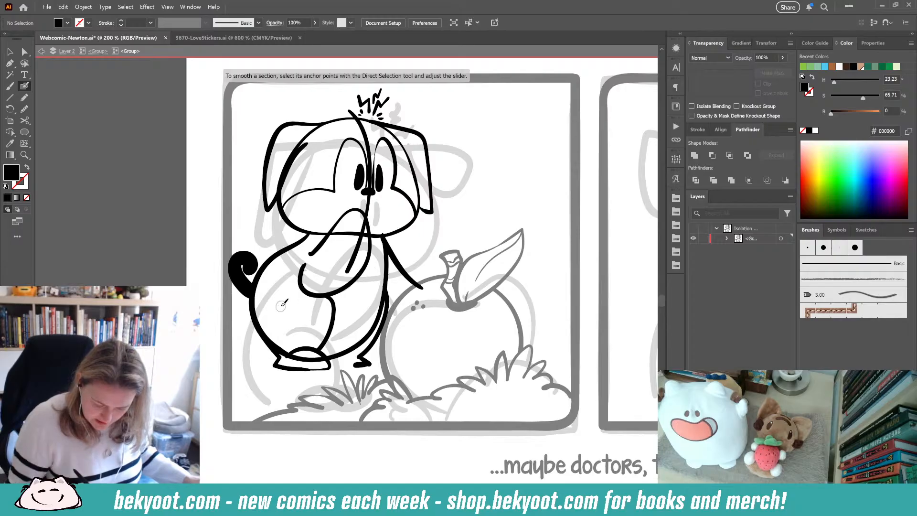
- Delete the small curved stroke inside the dog's belly
left_click(303, 292, "ctrl")
left_click(301, 294, "ctrl")
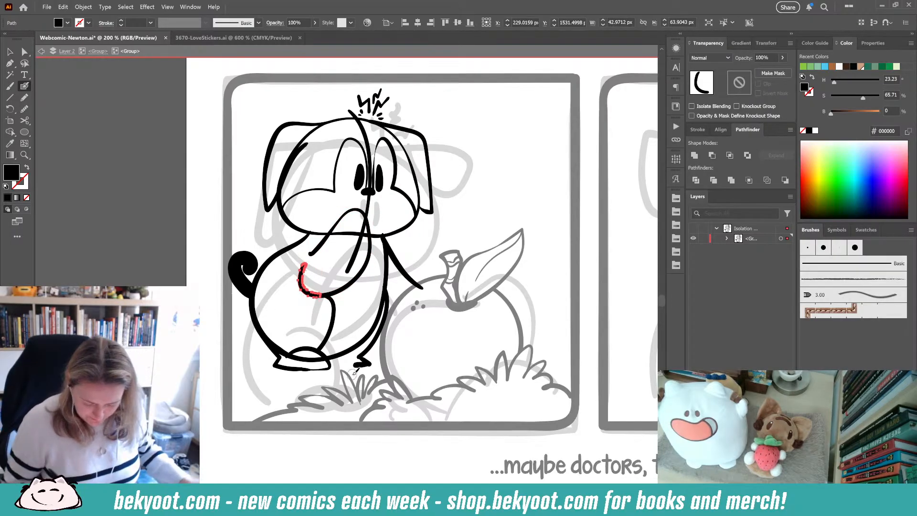
key("Delete")
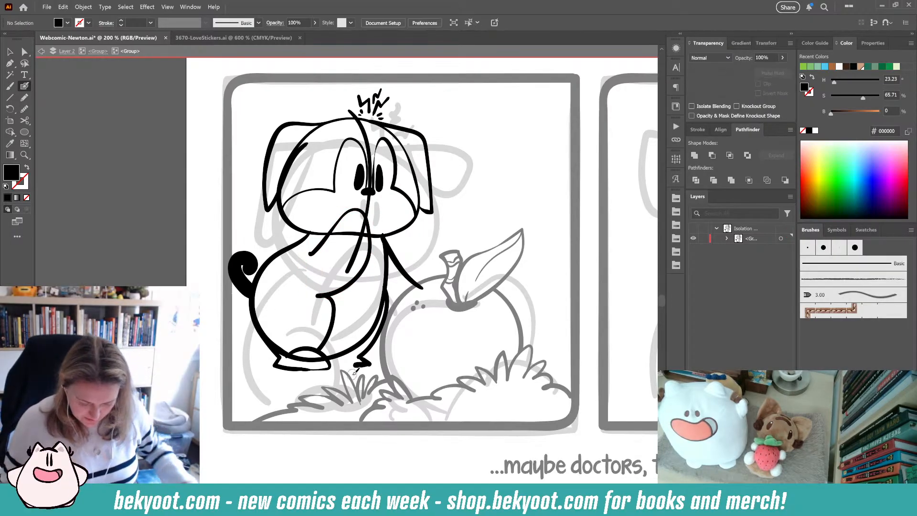
- Delete the old arm stroke and draw a new curved arm stroke across the dog's chest
left_click(337, 291, "ctrl")
key("Delete")
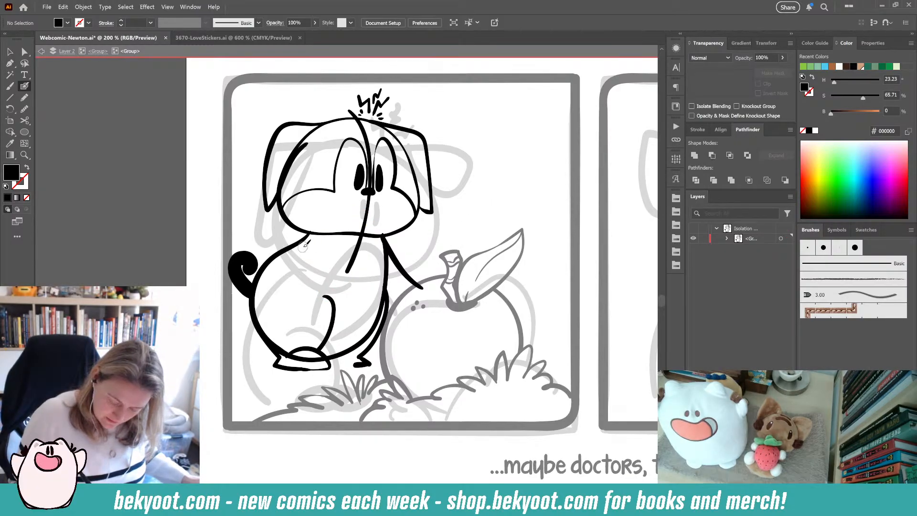
mouse_move(304, 244)
left_mouse_down()
mouse_move(365, 206)
mouse_move(389, 222)
mouse_move(387, 258)
mouse_move(357, 287)
mouse_move(293, 273)
left_mouse_up()
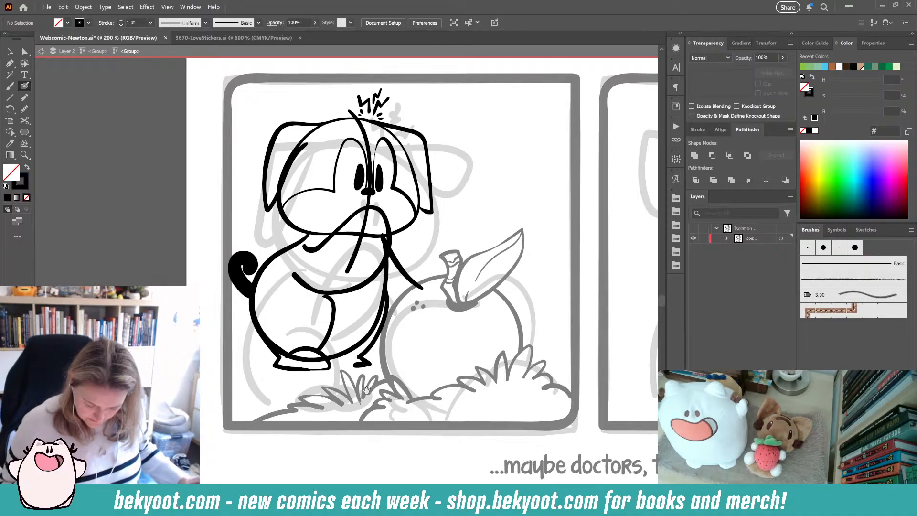
- Draw a ground line beneath the dog's feet with a small grass tuft at the left
scroll(367, 390, "up", 2)
mouse_move(216, 398)
left_mouse_down()
mouse_move(258, 380)
mouse_move(354, 385)
mouse_move(387, 377)
left_mouse_up()
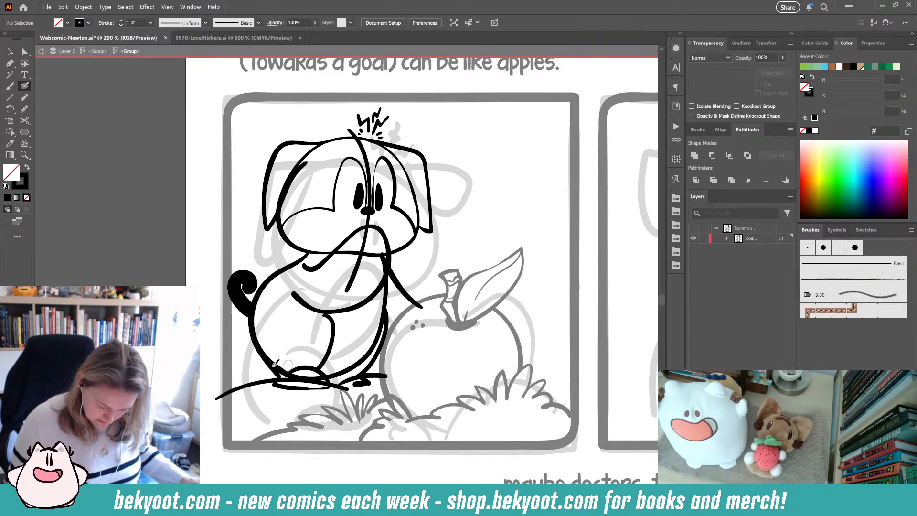
mouse_move(245, 366)
left_mouse_down()
mouse_move(233, 381)
mouse_move(248, 368)
mouse_move(329, 389)
mouse_move(394, 383)
mouse_move(217, 398)
left_mouse_up()
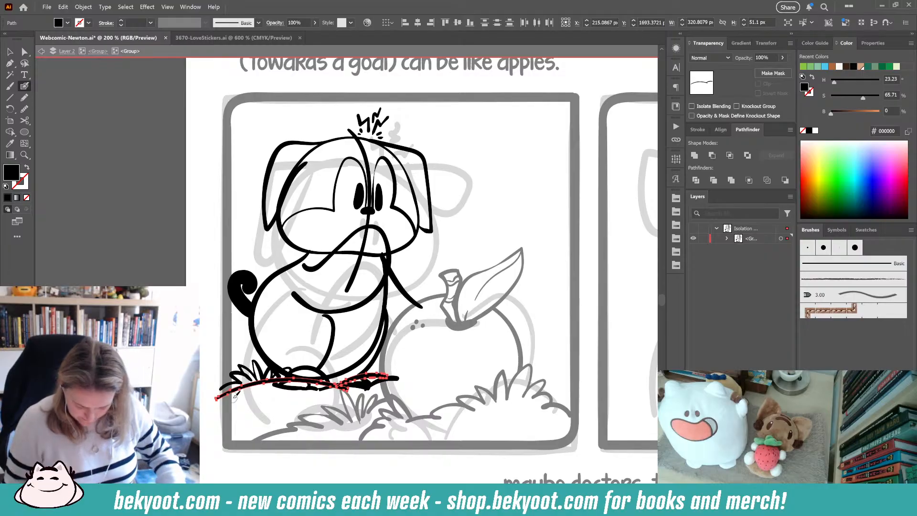
key("Delete")
- Select the dog's body outline and back leg strokes and nudge them slightly left
left_click(349, 371, "ctrl")
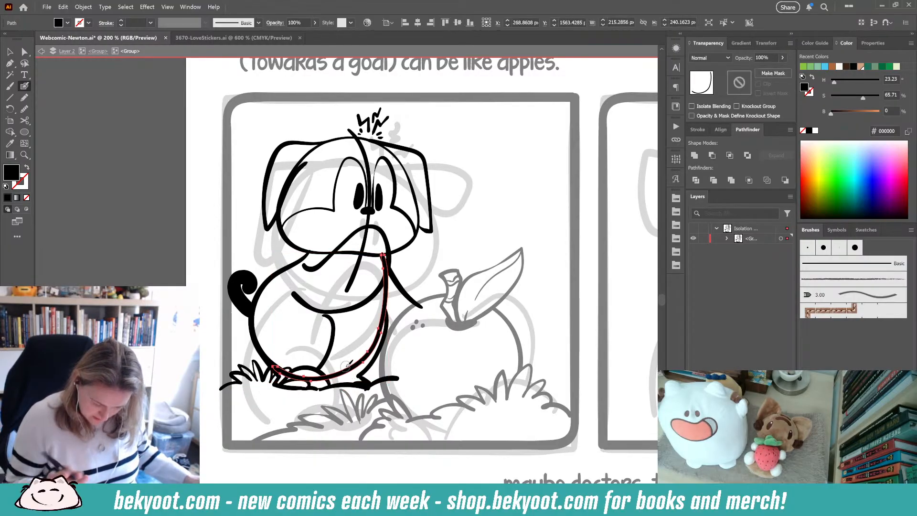
left_click(254, 343, "ctrl+shift")
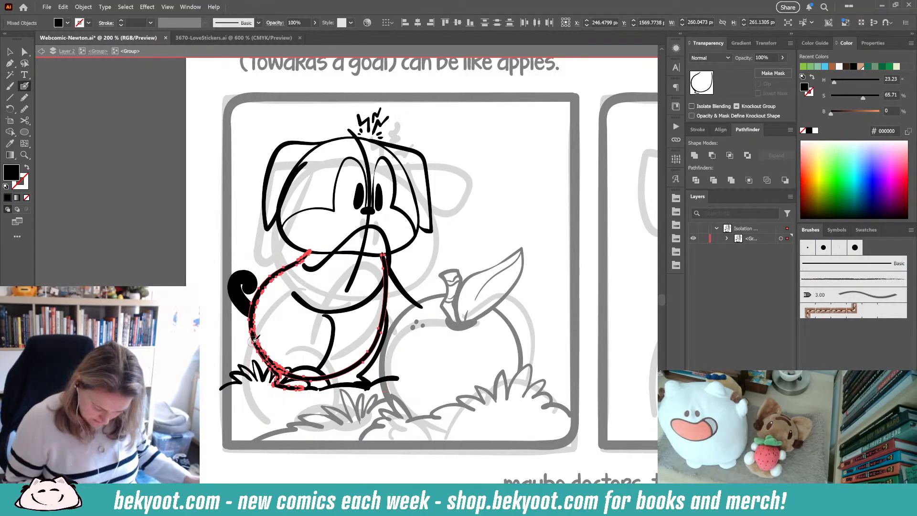
mouse_move(321, 376)
left_mouse_down()
mouse_move(280, 380)
mouse_move(310, 388)
mouse_move(318, 378)
left_mouse_up()
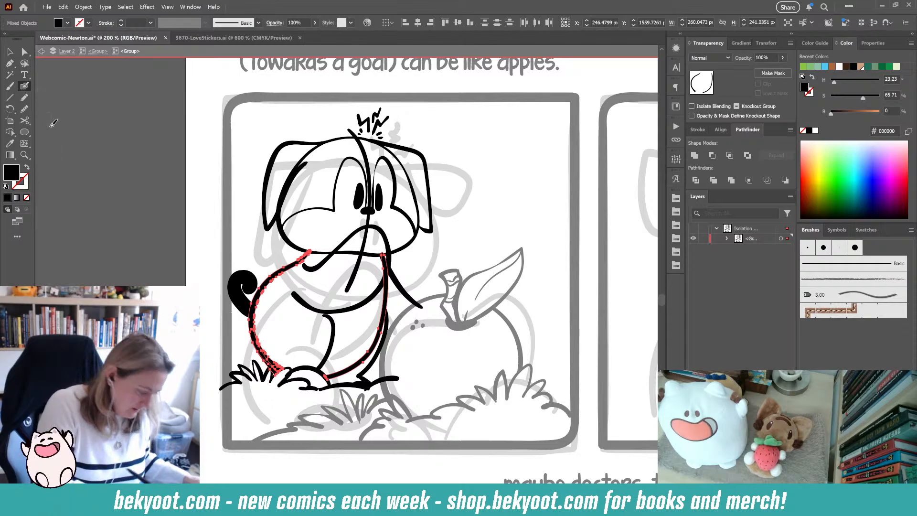
key("ctrl+q")
left_click(143, 111)
key("ctrl+shift+a")
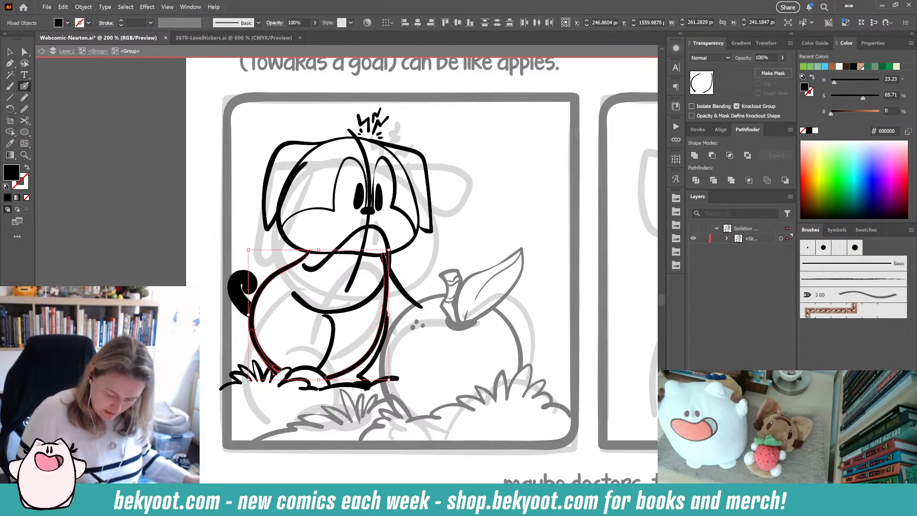
left_click_drag(276, 368, 259, 361)
left_click(285, 257)
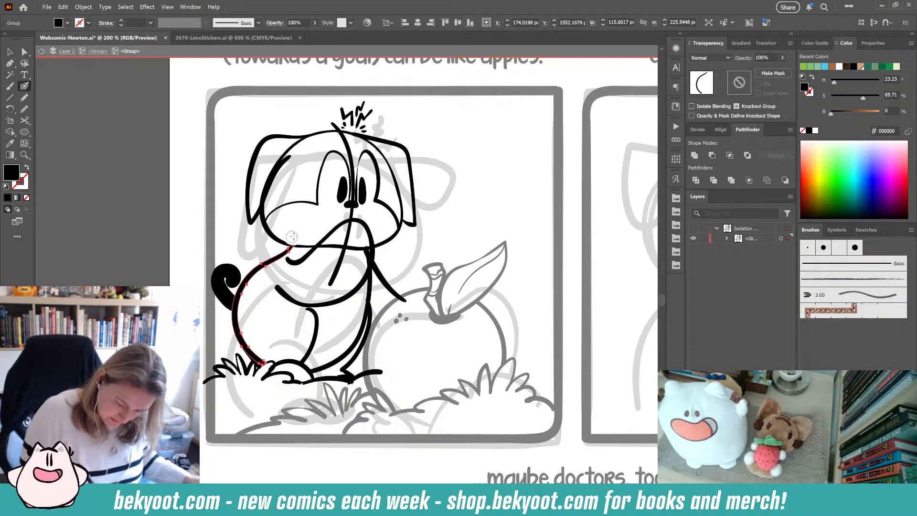
left_click(425, 254, "ctrl")
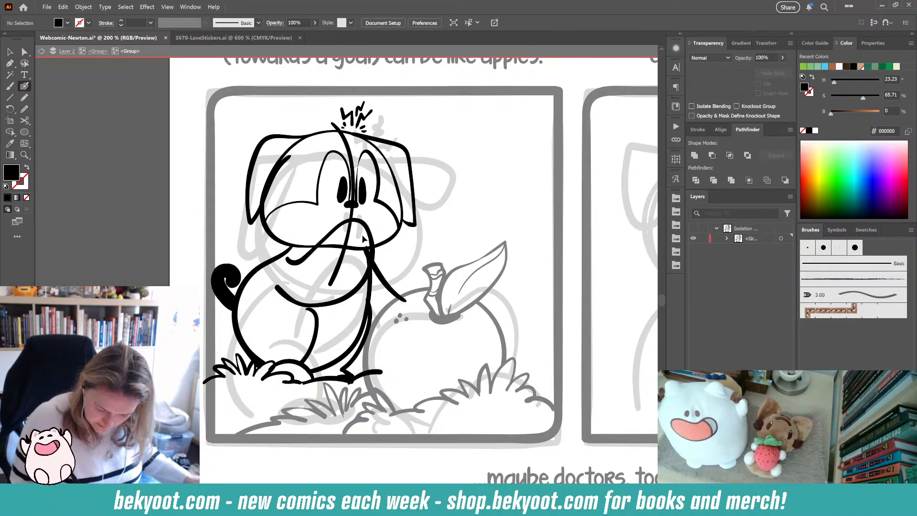
- Simplify the dog's front leg stroke beside the apple
left_click(362, 248)
left_click(359, 331, "shift")
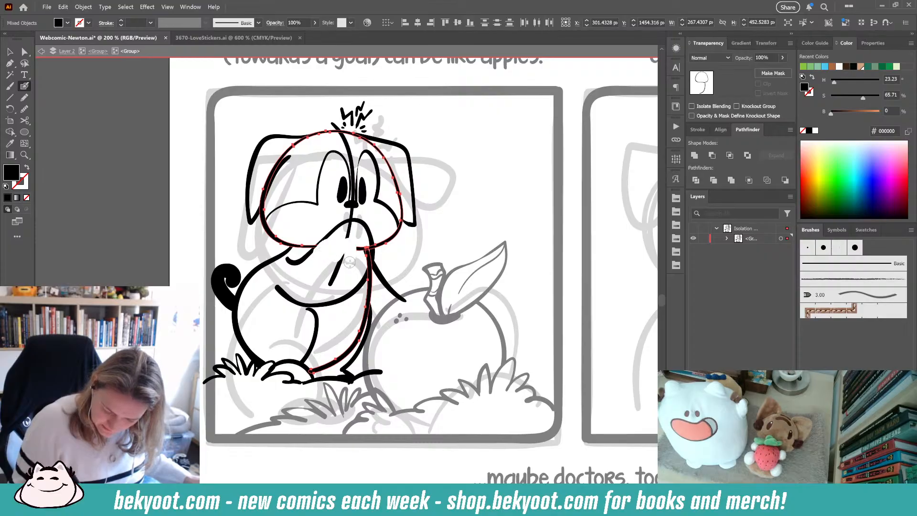
mouse_move(349, 261)
left_mouse_down()
mouse_move(365, 249)
mouse_move(365, 272)
mouse_move(367, 258)
left_mouse_up()
left_click(378, 270, "ctrl")
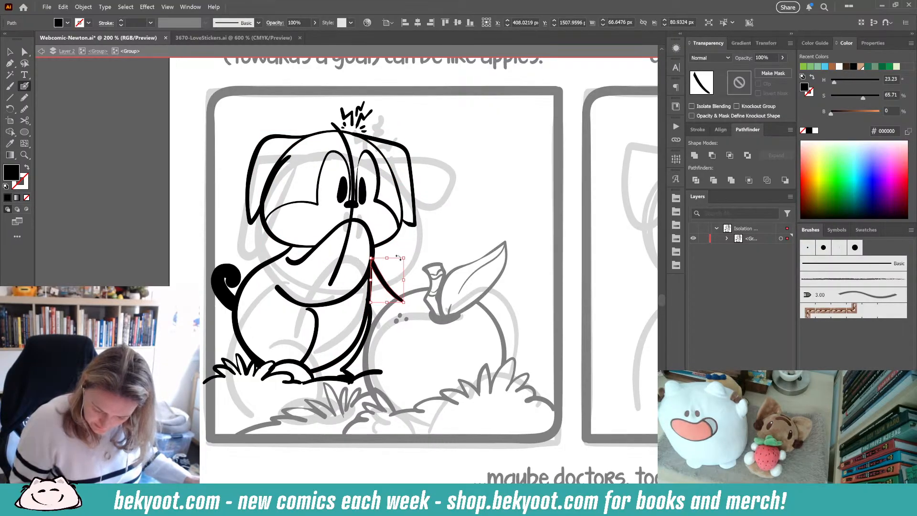
left_click(367, 342, "ctrl")
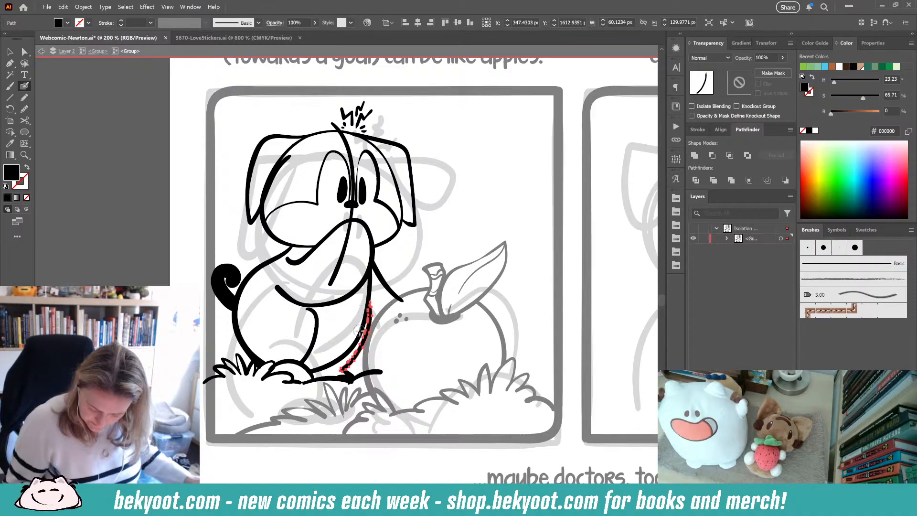
key("F8")
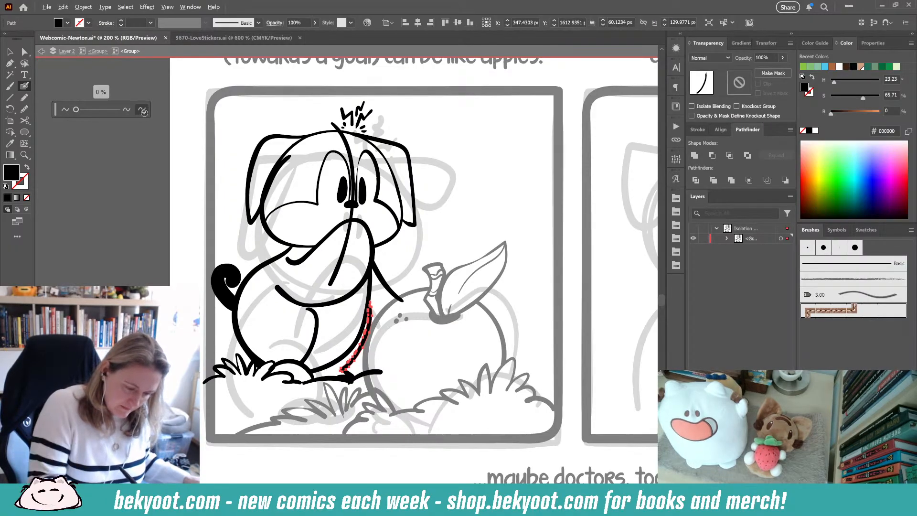
left_click(142, 110)
key("F8")
left_click_drag(59, 113, 414, 99)
left_click(511, 92)
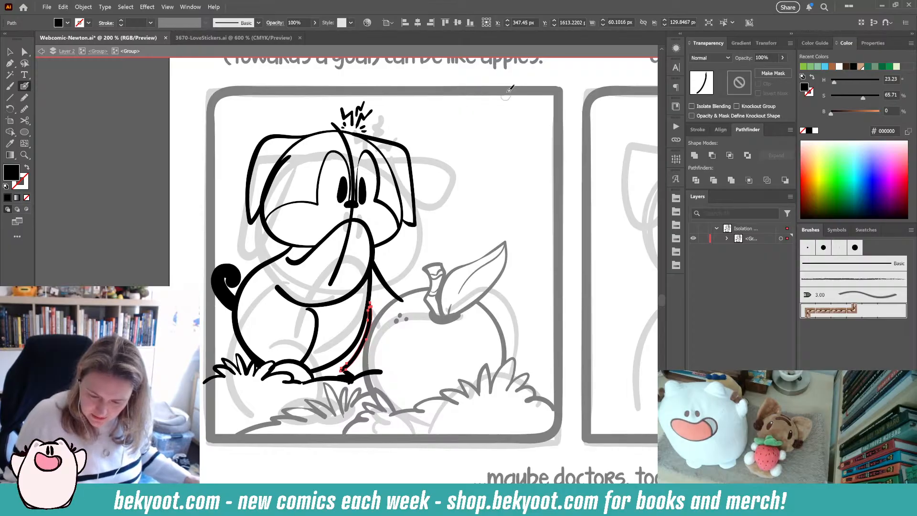
key("F8")
left_click(501, 95)
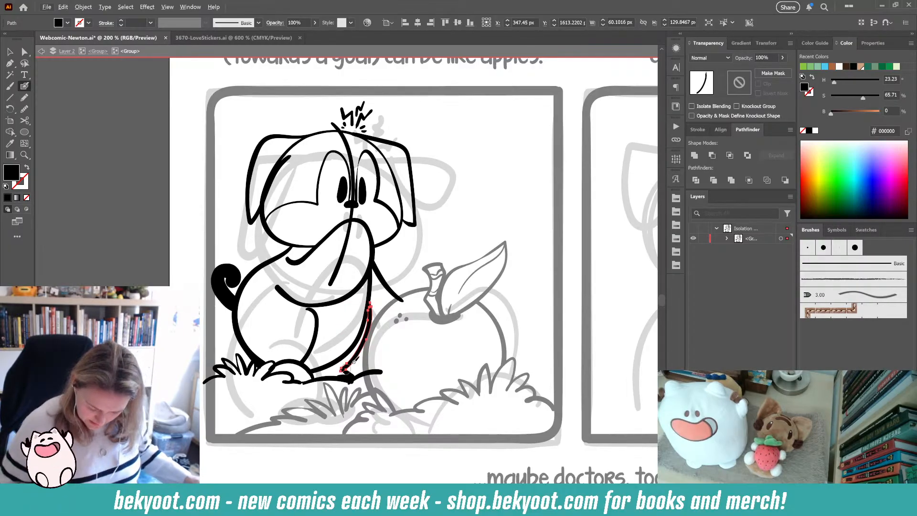
- Smooth the upper-left curve of the dog's head outline
left_click(437, 235)
left_click_drag(387, 318, 359, 291)
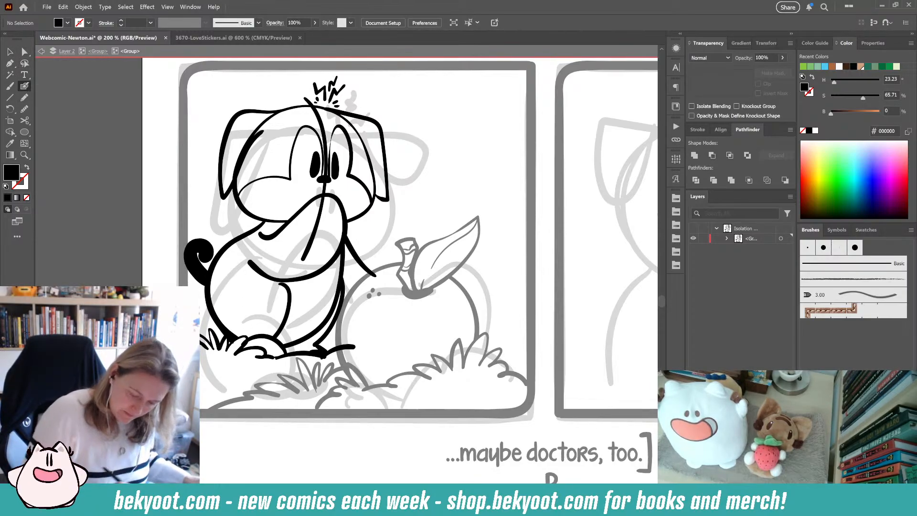
left_click_drag(267, 271, 251, 327)
left_click(249, 178, "ctrl")
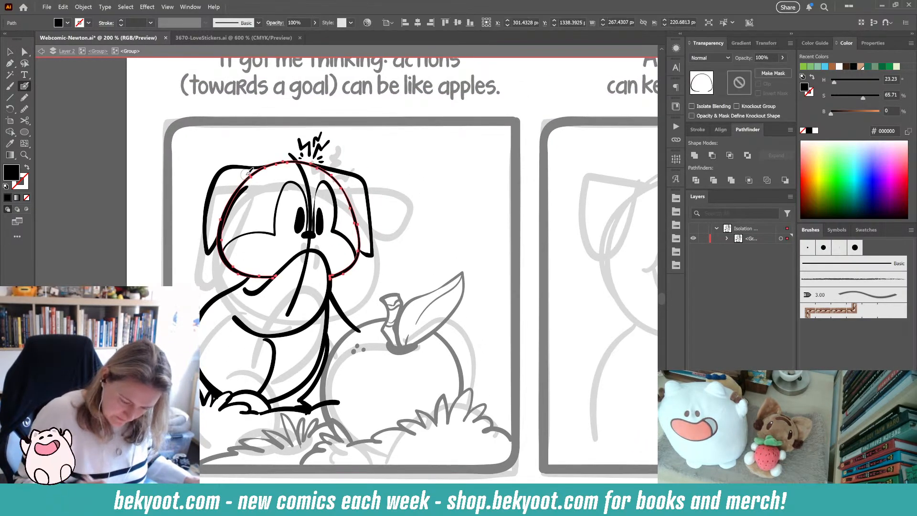
mouse_move(241, 196)
left_mouse_down()
mouse_move(238, 185)
mouse_move(262, 173)
left_mouse_up()
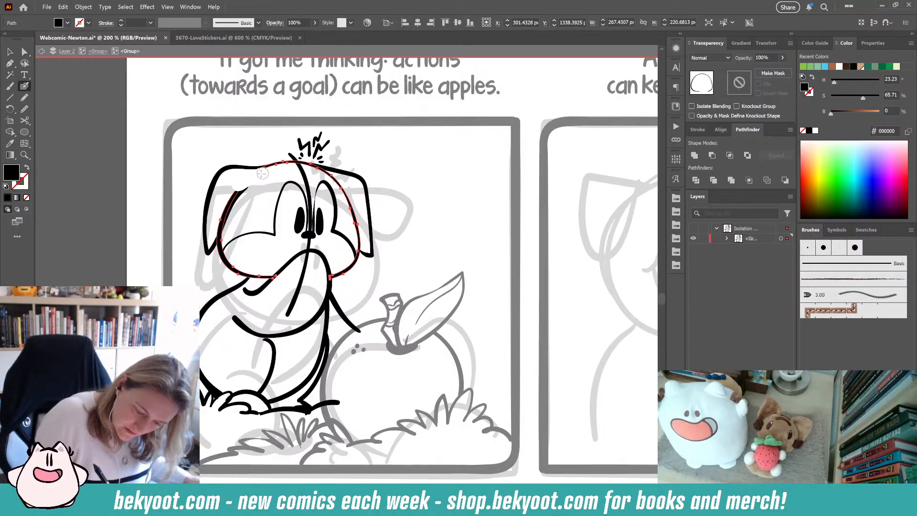
left_click_drag(227, 201, 216, 234)
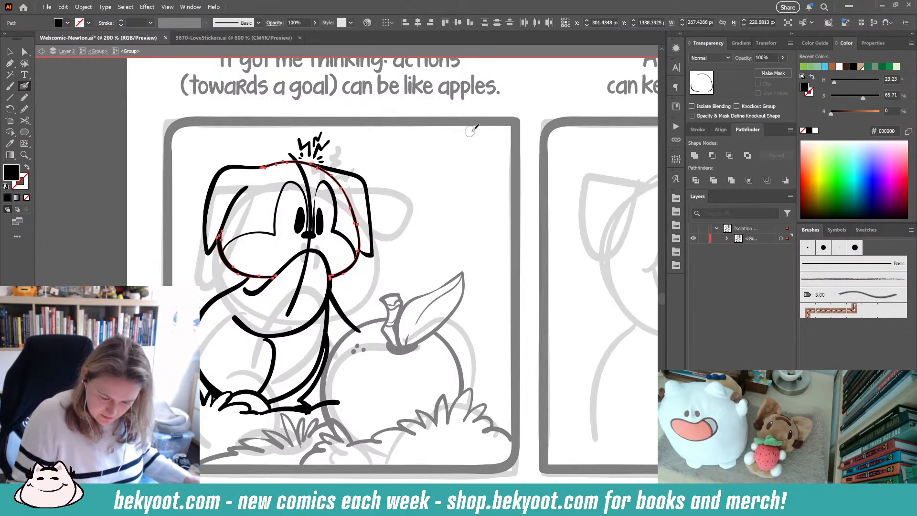
left_click(401, 224, "ctrl")
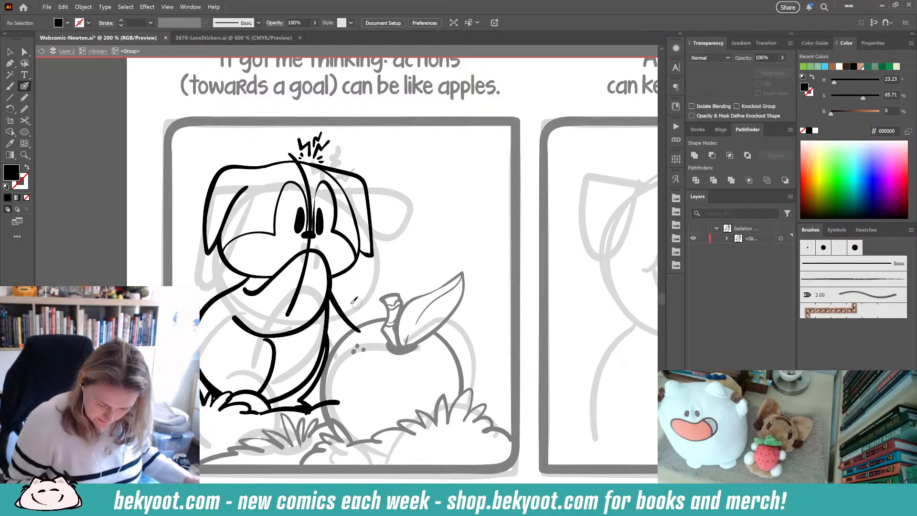
- Delete the stroke crossing the dog's muzzle, and draw short strokes for the front paw on the ground
left_click(305, 271, "ctrl")
key("Delete")
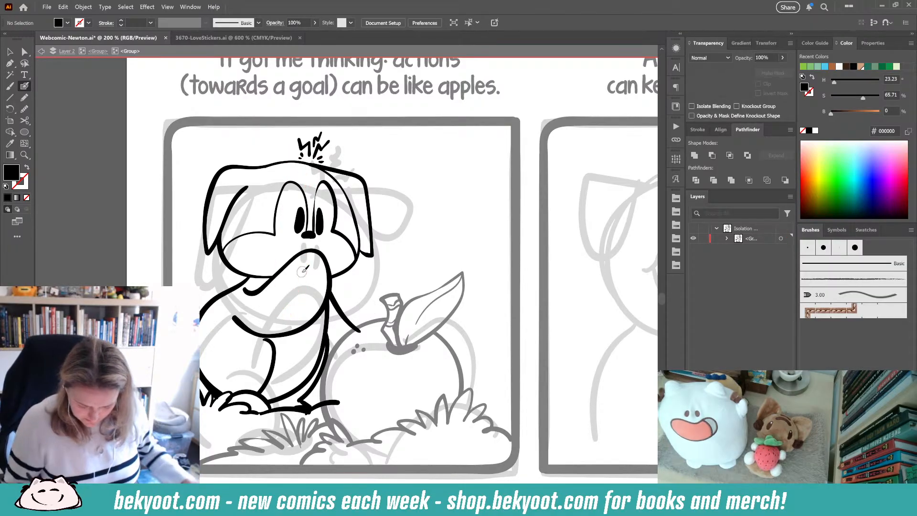
left_click(354, 325, "ctrl")
left_click_drag(353, 322, 366, 332)
left_click(340, 402, "ctrl")
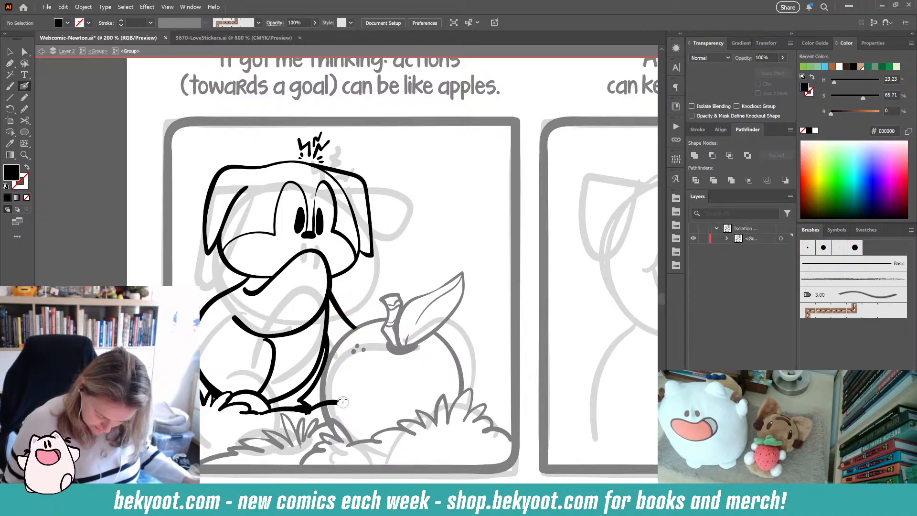
left_click_drag(324, 403, 306, 414)
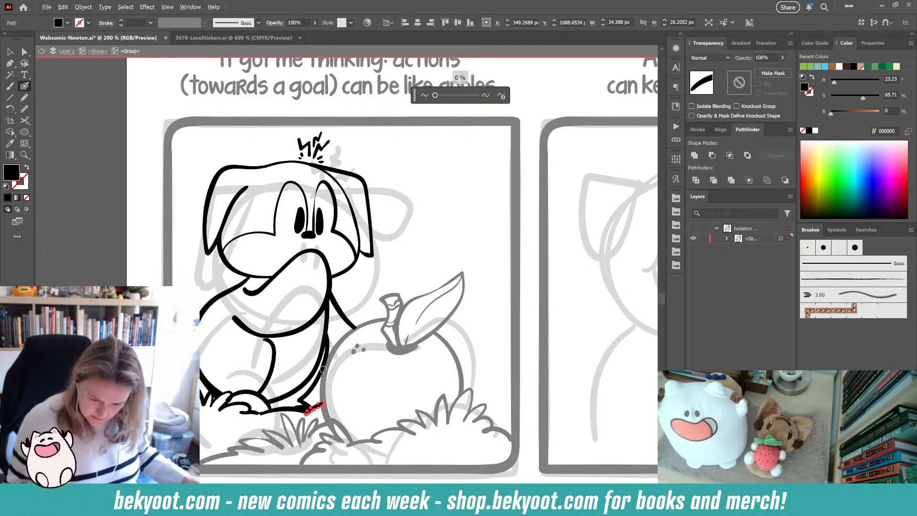
- Exit to the parent group and draw a grass tuft against the apple's right side
left_click(420, 358, "ctrl")
left_click_drag(420, 358, 414, 271)
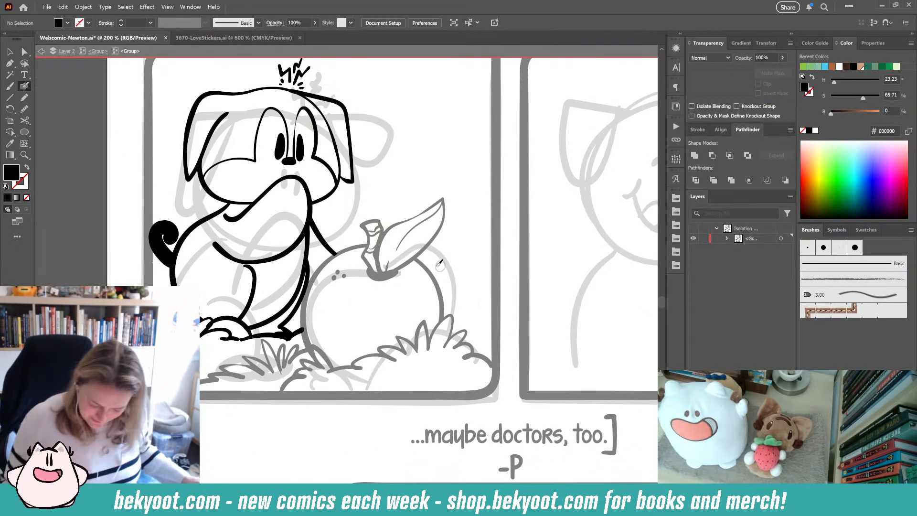
left_click(98, 51)
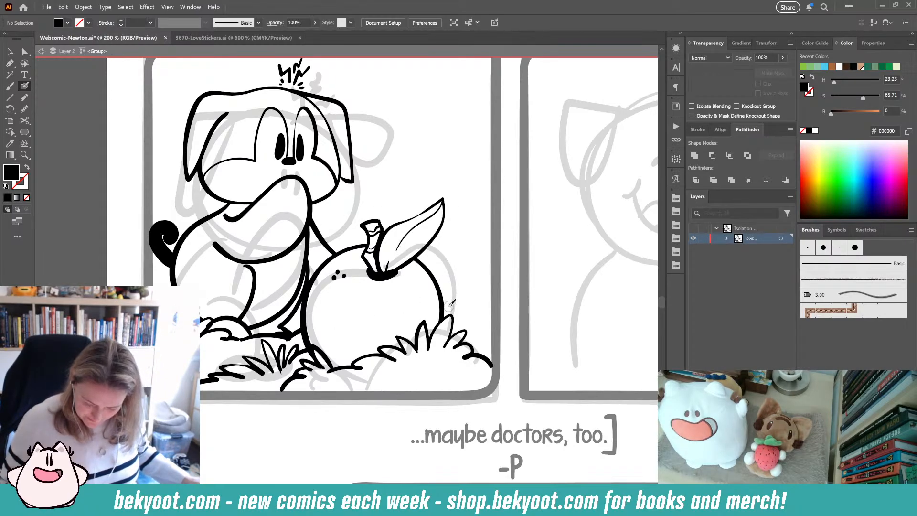
mouse_move(455, 294)
left_mouse_down()
mouse_move(478, 290)
mouse_move(465, 312)
mouse_move(495, 320)
left_mouse_up()
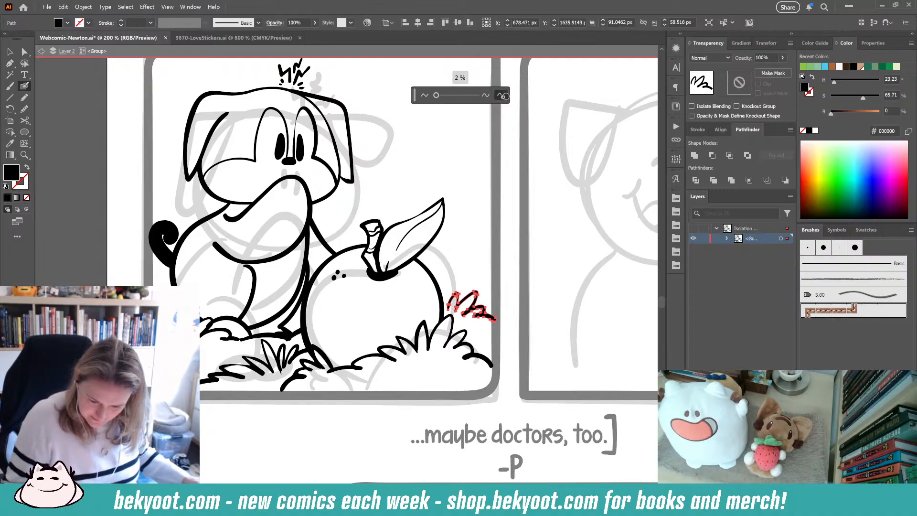
left_click(490, 262, "ctrl")
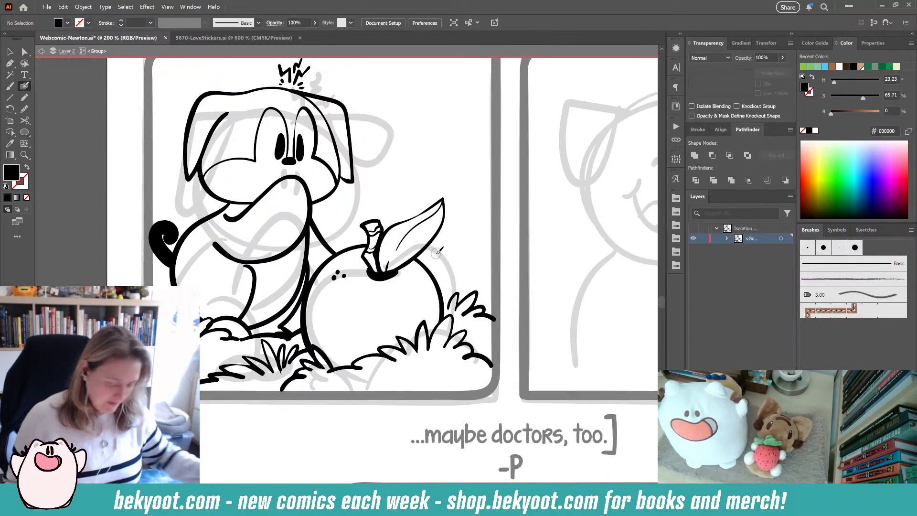
- Simplify and reshape the dog's back paw stroke at the lower left
left_click_drag(409, 201, 398, 296)
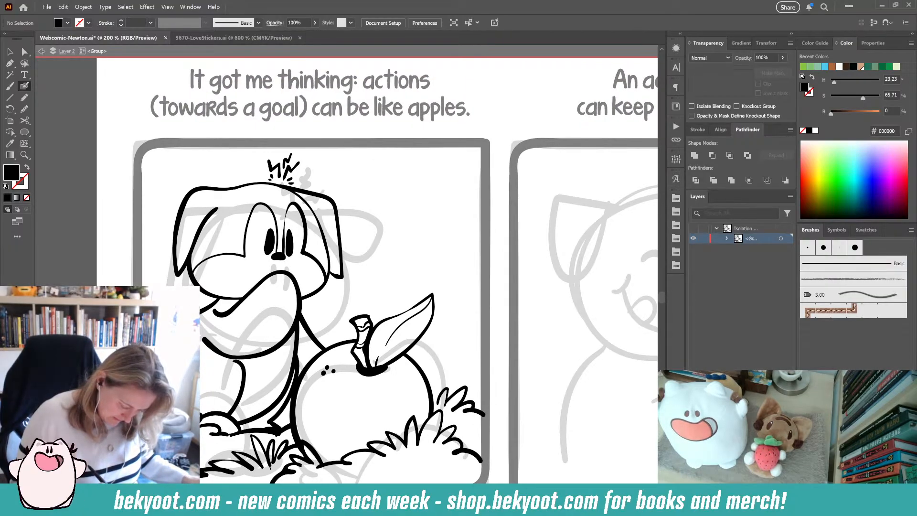
key("shift+x")
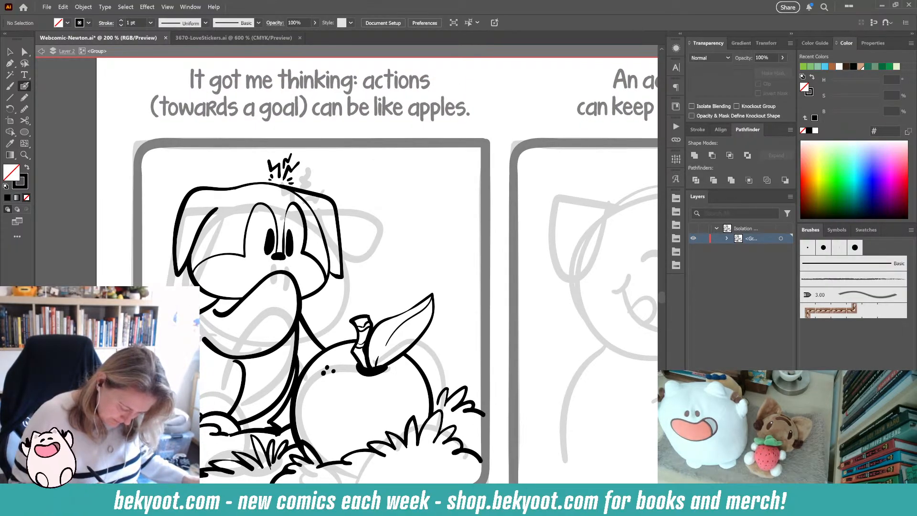
left_click(211, 413, "ctrl")
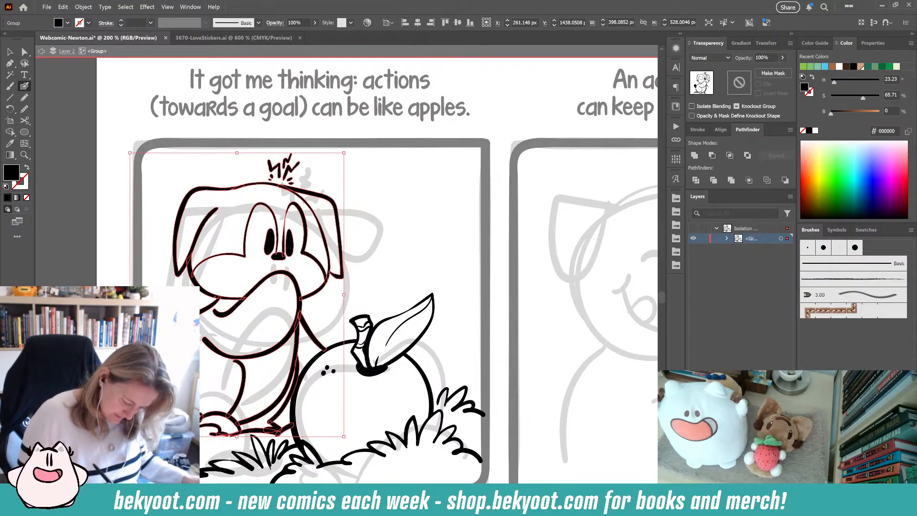
double_click(212, 415, "ctrl")
left_click(212, 414, "ctrl")
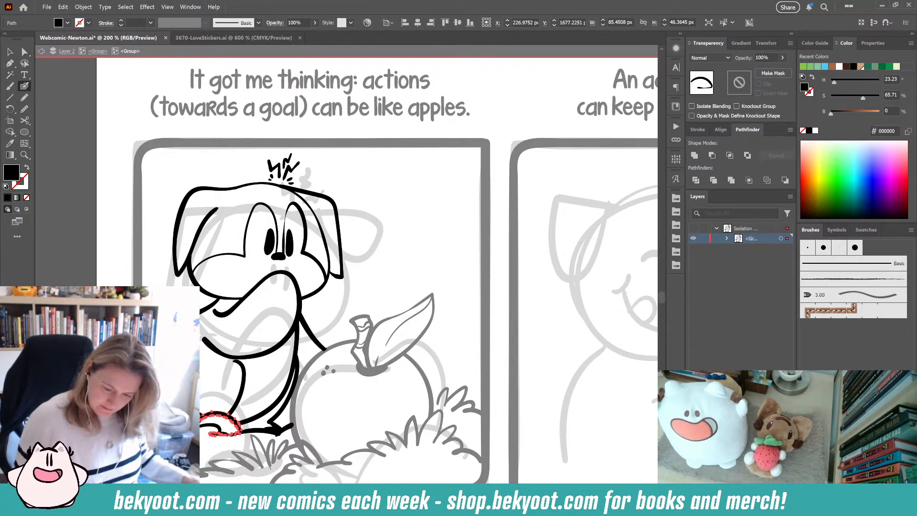
key("ctrl+alt+s")
left_click(495, 93)
left_click(486, 119)
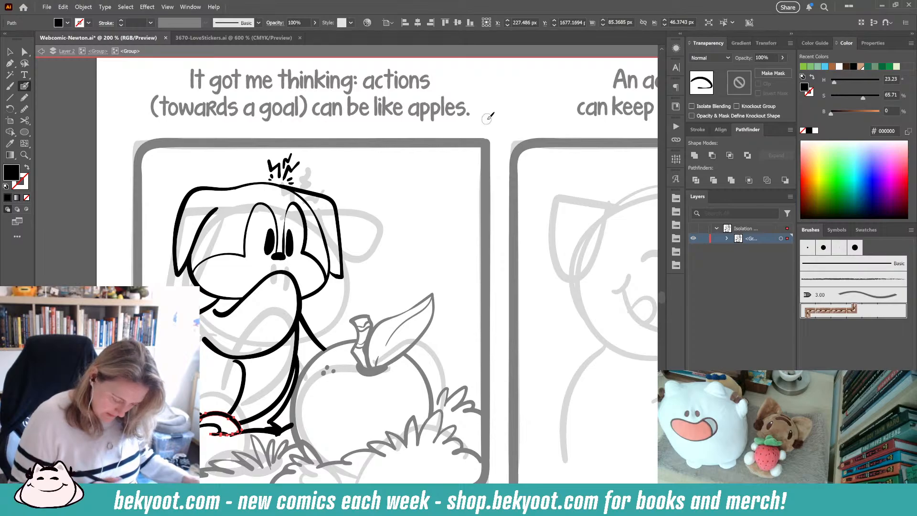
left_click_drag(212, 435, 214, 432)
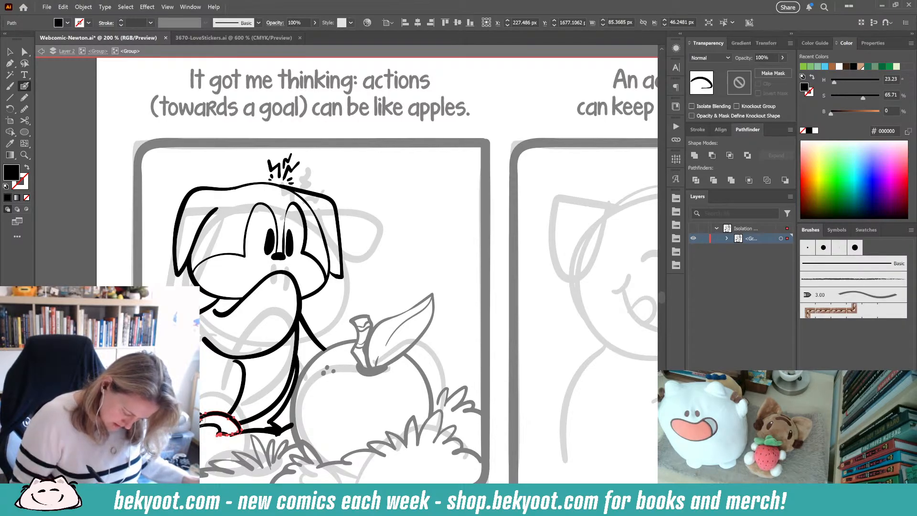
left_click_drag(197, 424, 200, 417)
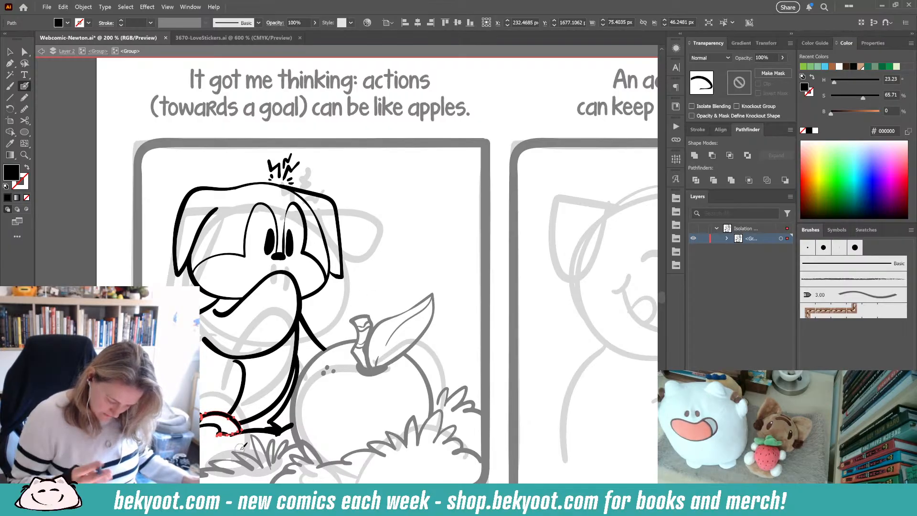
- Undo the last change and redraw the short stroke beneath the dog's back paw
key("ctrl+z")
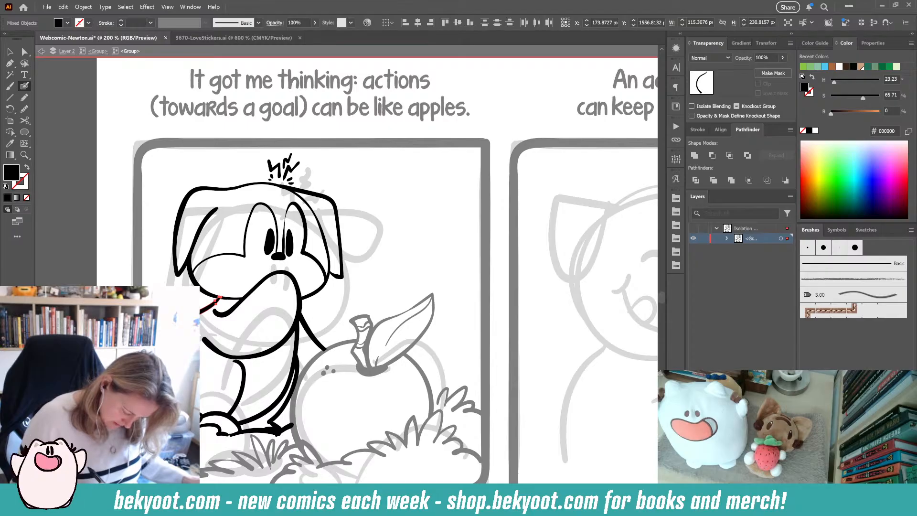
left_click(339, 306, "ctrl")
mouse_move(304, 441)
left_mouse_down()
mouse_move(312, 405)
mouse_move(304, 386)
left_mouse_up()
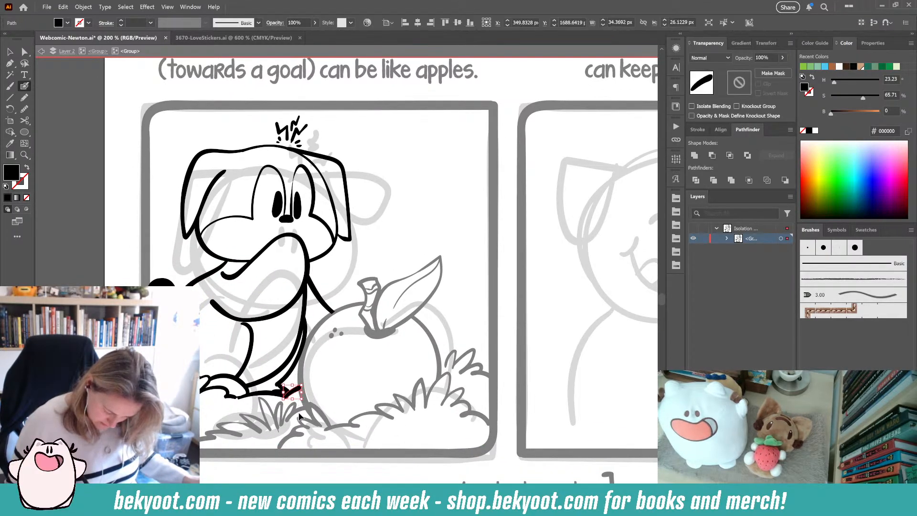
left_click(327, 372, "ctrl")
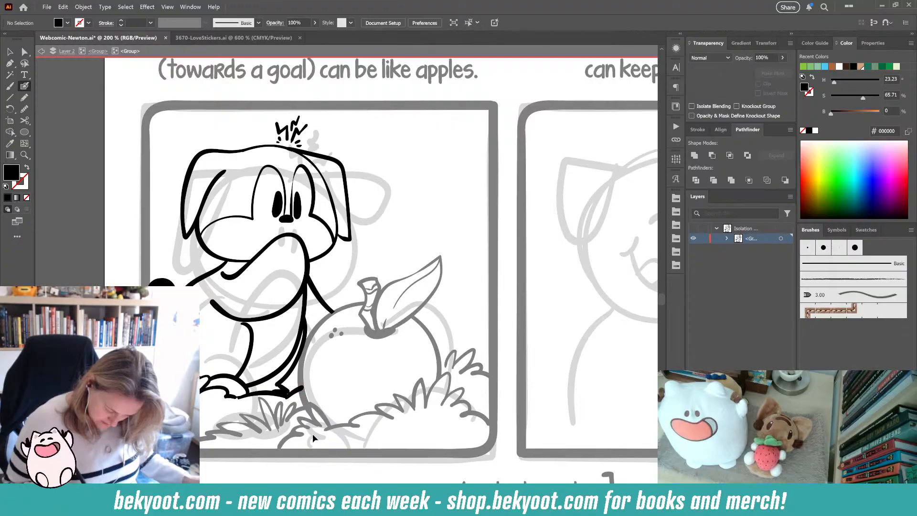
left_click(285, 395, "ctrl")
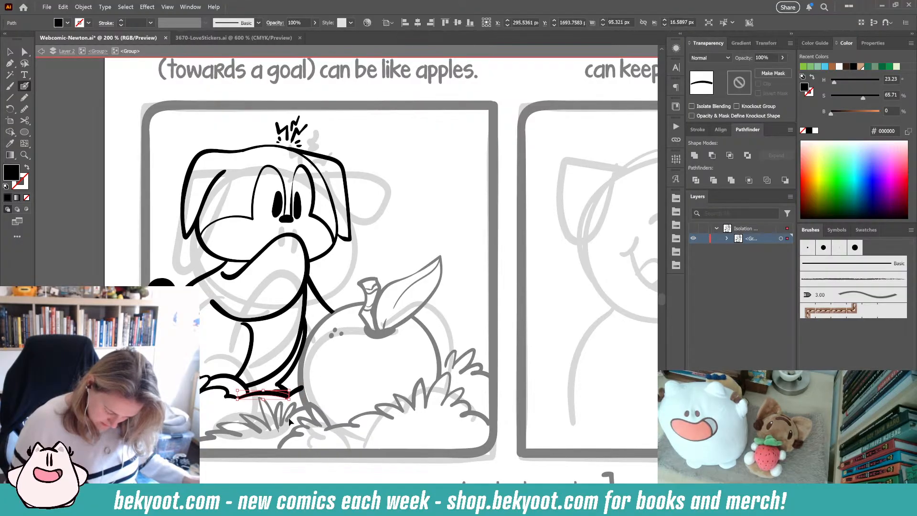
left_click(285, 392, "ctrl")
left_click(286, 392, "ctrl")
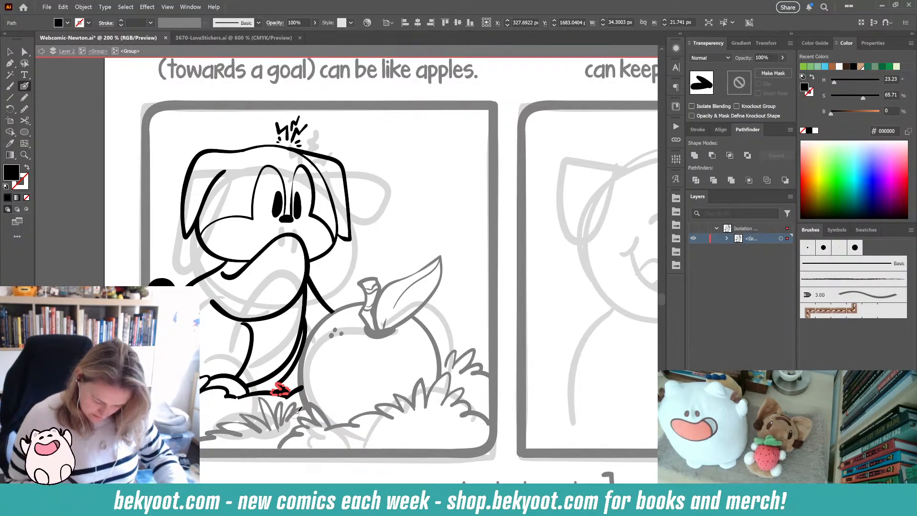
key("Delete")
left_click_drag(277, 384, 288, 396)
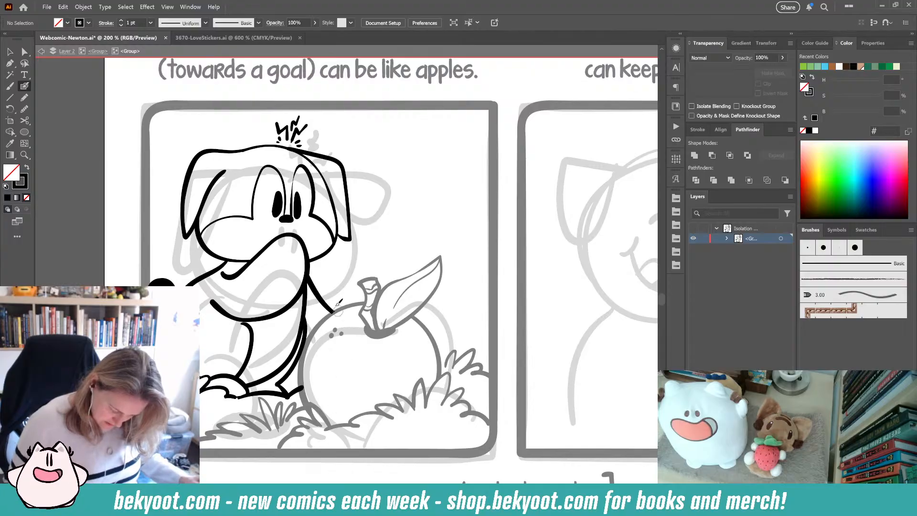
- Exit to the parent group and draw a small leaf, dots and dashes as impact marks around the apple
left_click_drag(299, 329, 282, 411)
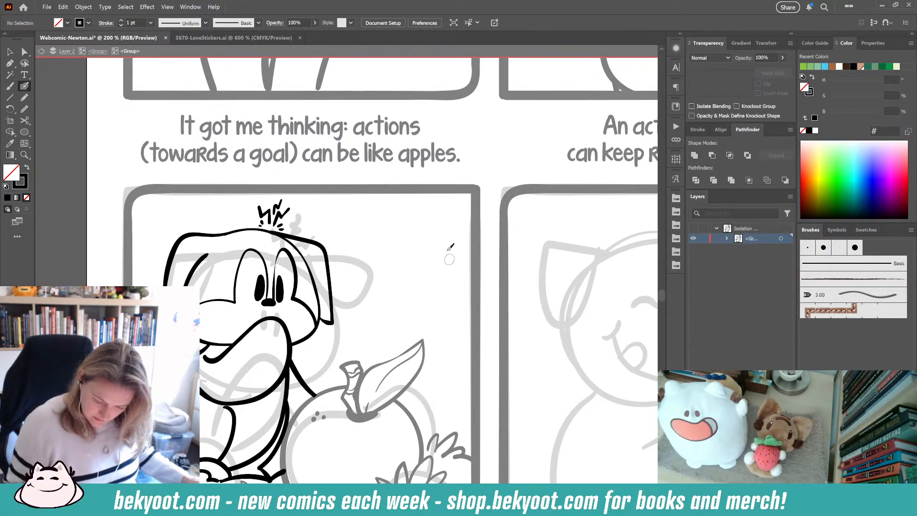
left_click(98, 51)
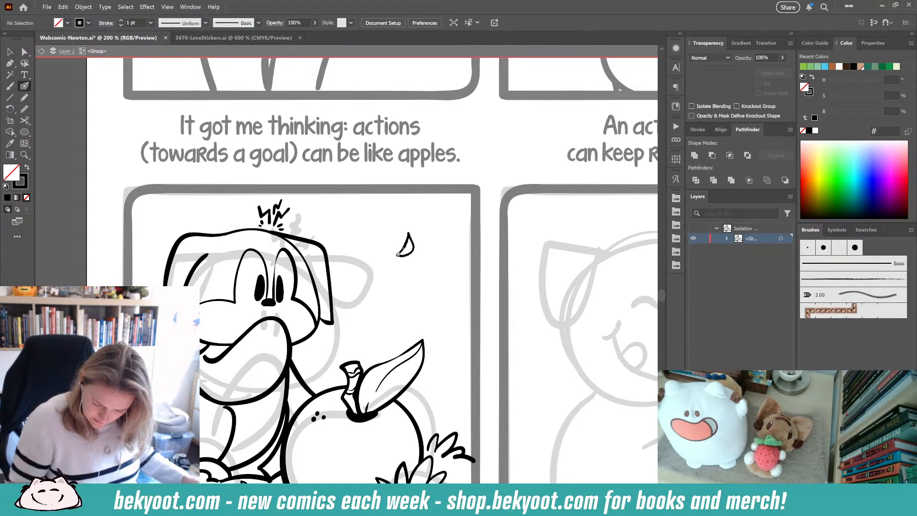
left_click_drag(395, 291, 379, 304)
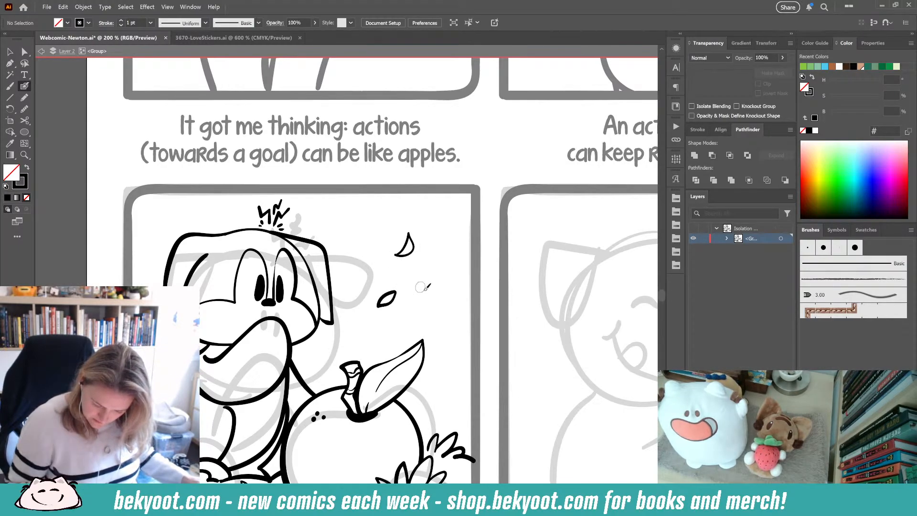
left_click(447, 303)
left_click(443, 311)
left_click(464, 319)
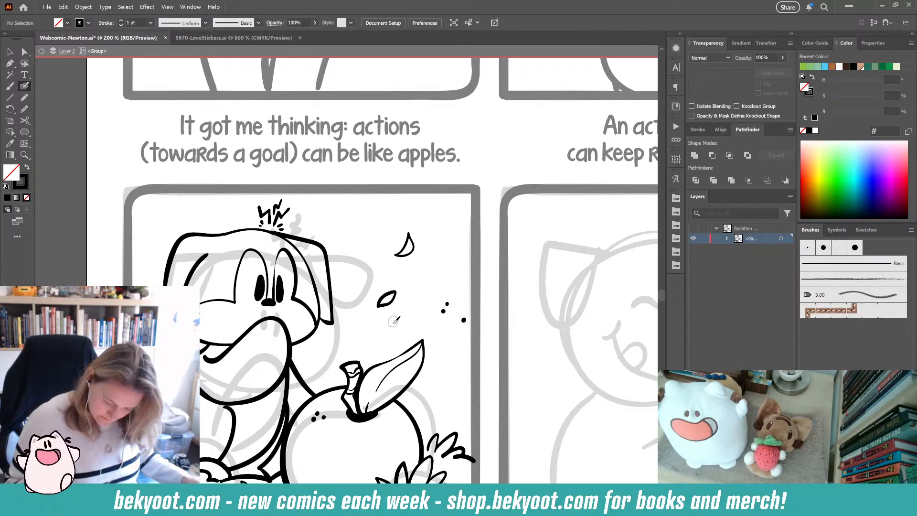
left_click_drag(391, 325, 403, 323)
left_click(408, 319)
left_click_drag(443, 281, 450, 280)
left_click_drag(444, 377, 449, 375)
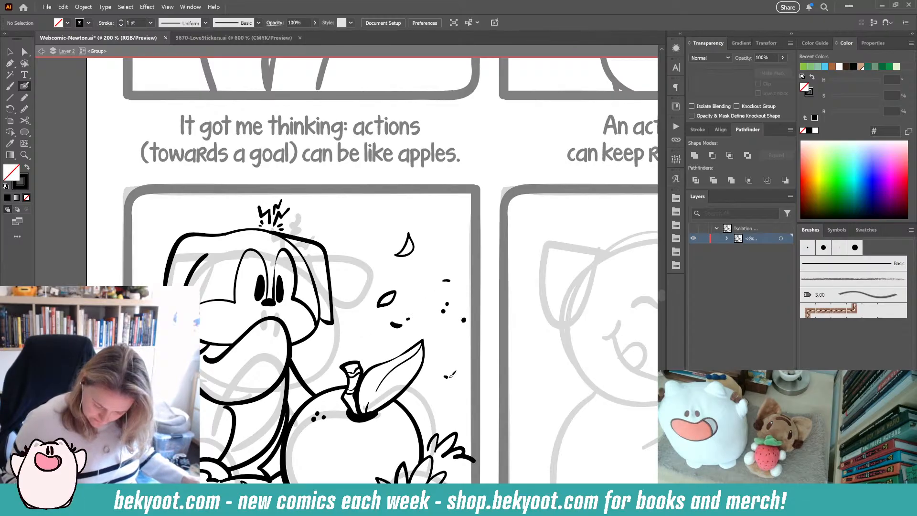
left_click(449, 377, "ctrl")
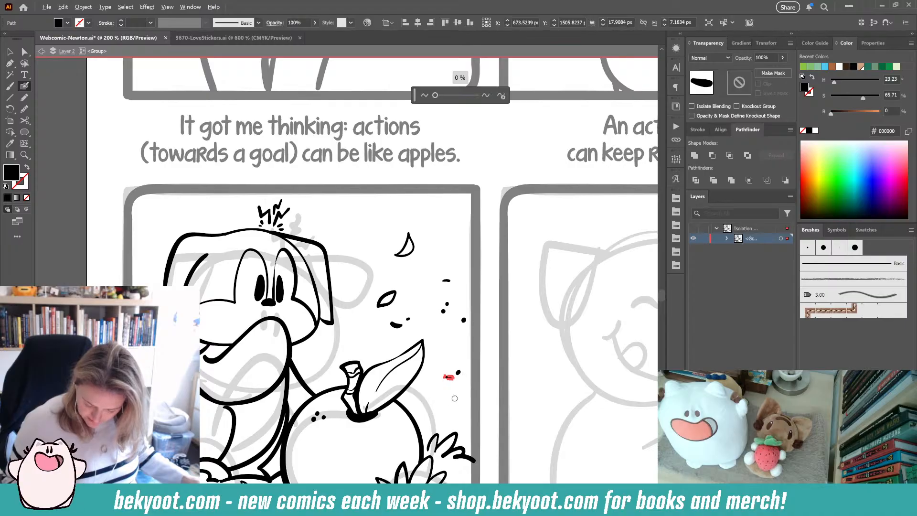
- Simplify the new dots and dashes near the apple with automatic simplification, redrawing one dash, then deselect
key("ctrl+alt+s")
left_click(501, 96)
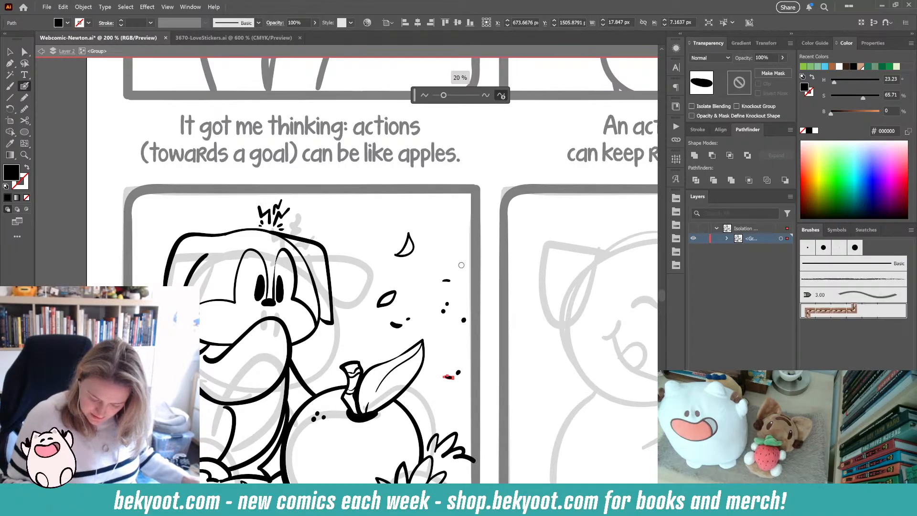
left_click(458, 372)
key("ctrl+alt+s")
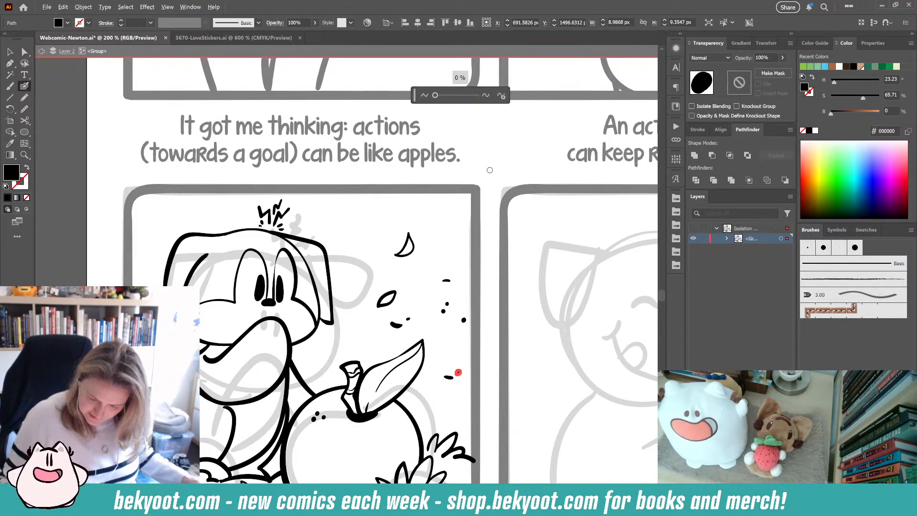
left_click(501, 96)
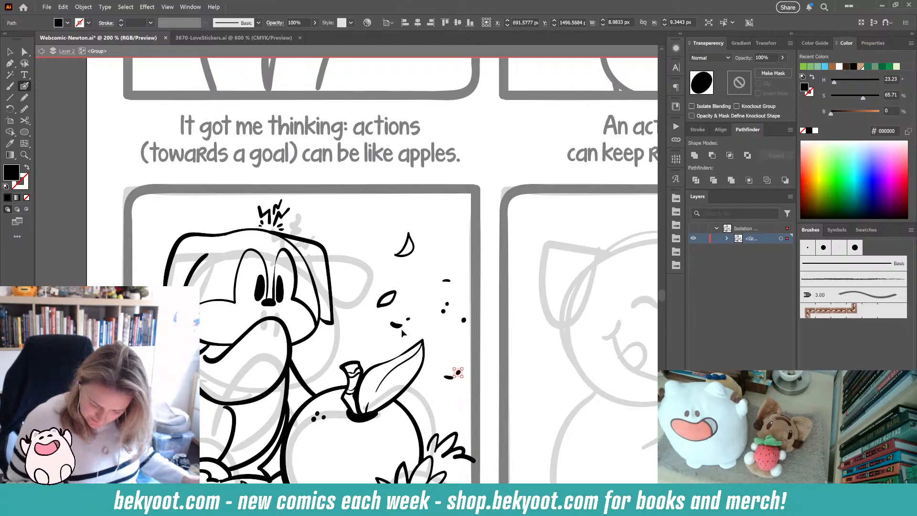
left_click_drag(391, 324, 404, 326)
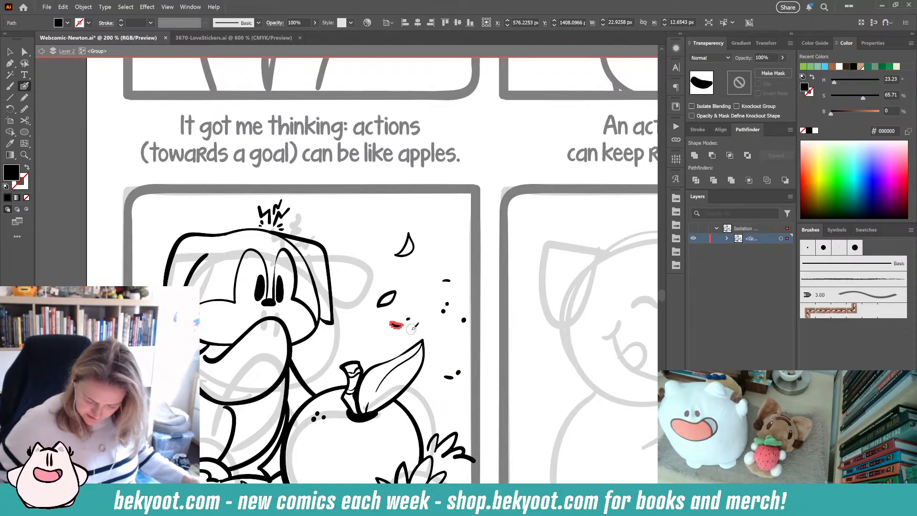
key("ctrl+alt+s")
key("ctrl+plus")
key("ctrl+plus")
key("ctrl+plus")
key("ctrl+plus")
key("ctrl+plus")
key("ctrl+plus")
key("ctrl+plus")
left_click(335, 265)
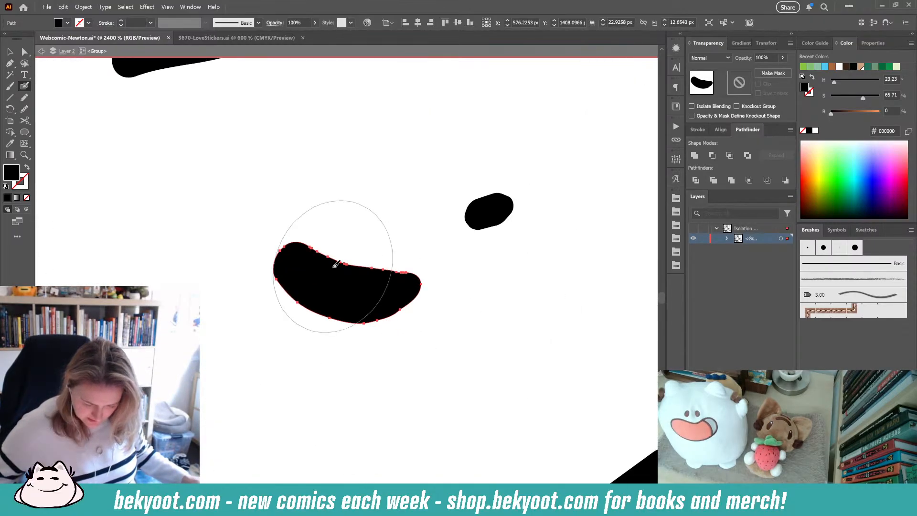
key("ctrl+alt+s")
left_click(502, 95)
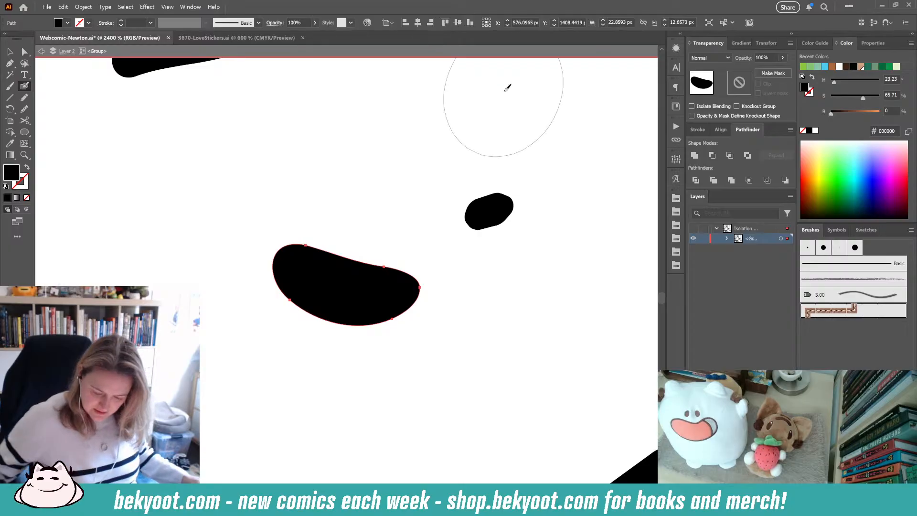
key("ctrl+alt+s")
key("ctrl+minus")
key("ctrl+minus")
key("ctrl+minus")
key("ctrl+minus")
key("ctrl+minus")
key("ctrl+minus")
key("ctrl+minus")
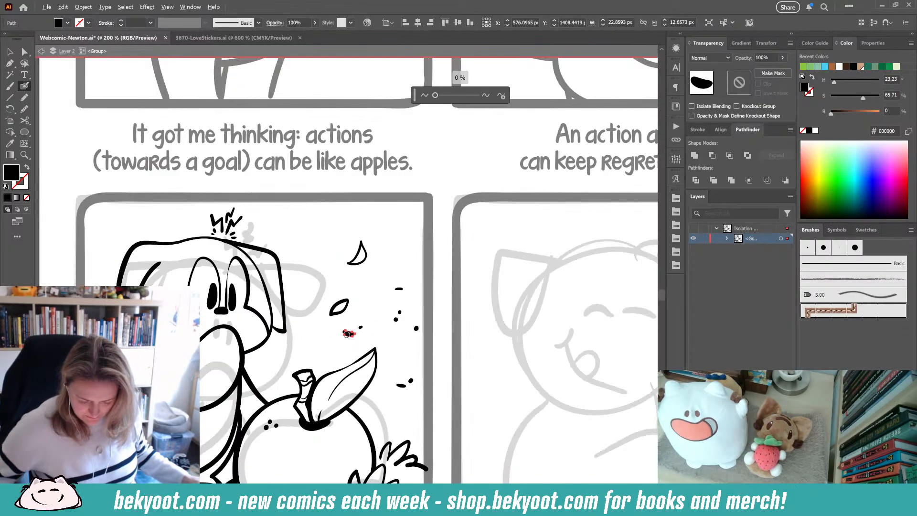
key("ctrl+shift+a")
- Draw short ground strokes left of the grass beneath the dog's back paw
left_click_drag(365, 307, 393, 219)
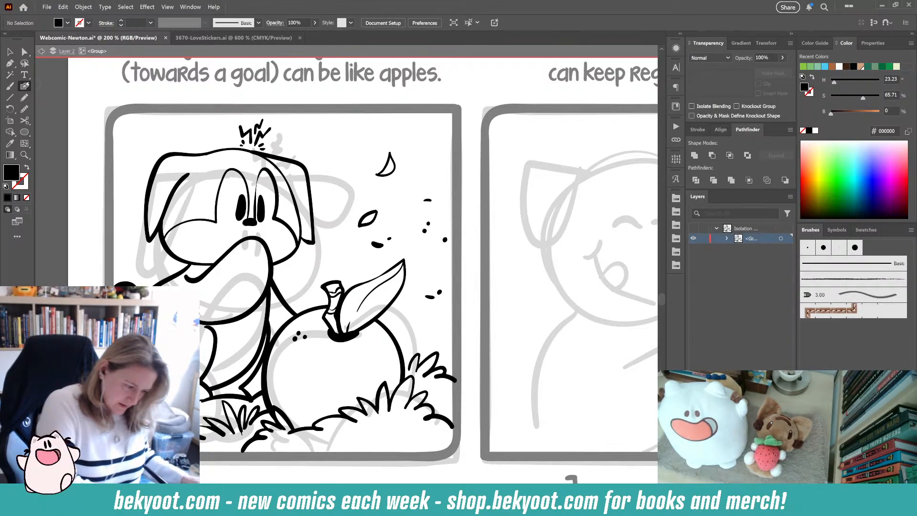
left_click_drag(211, 410, 260, 390)
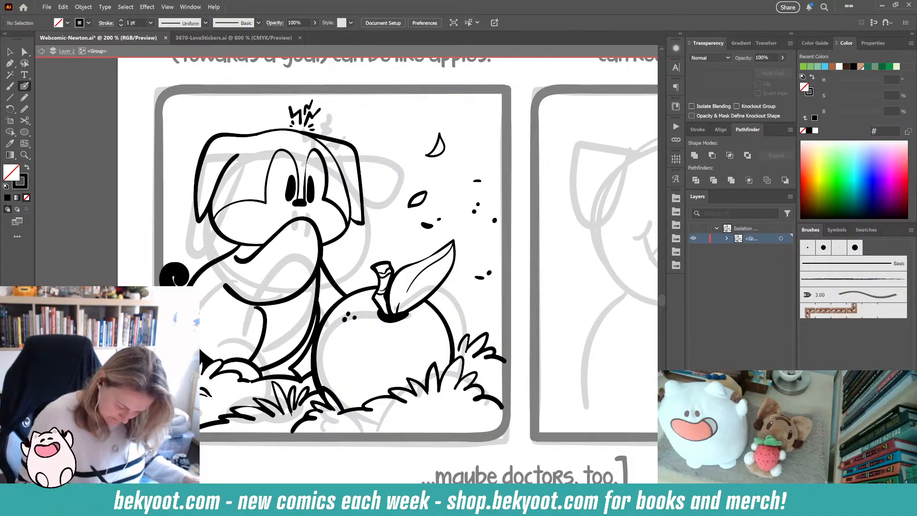
left_click_drag(206, 390, 211, 396)
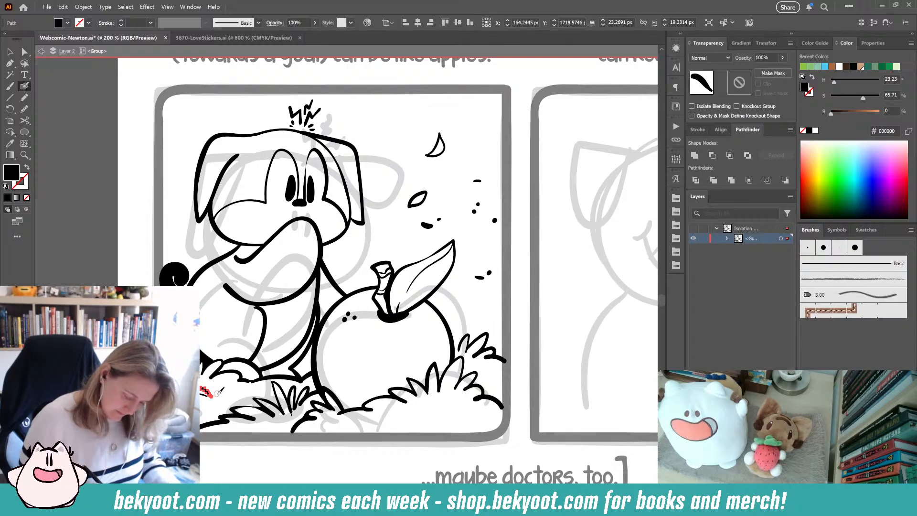
left_click_drag(218, 394, 250, 391)
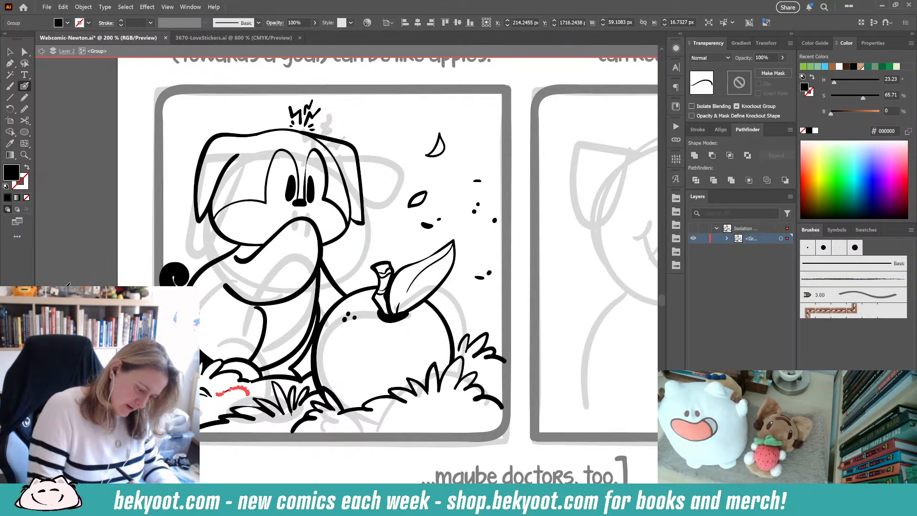
mouse_move(81, 285)
left_mouse_down()
mouse_move(179, 138)
mouse_move(200, 167)
left_mouse_up()
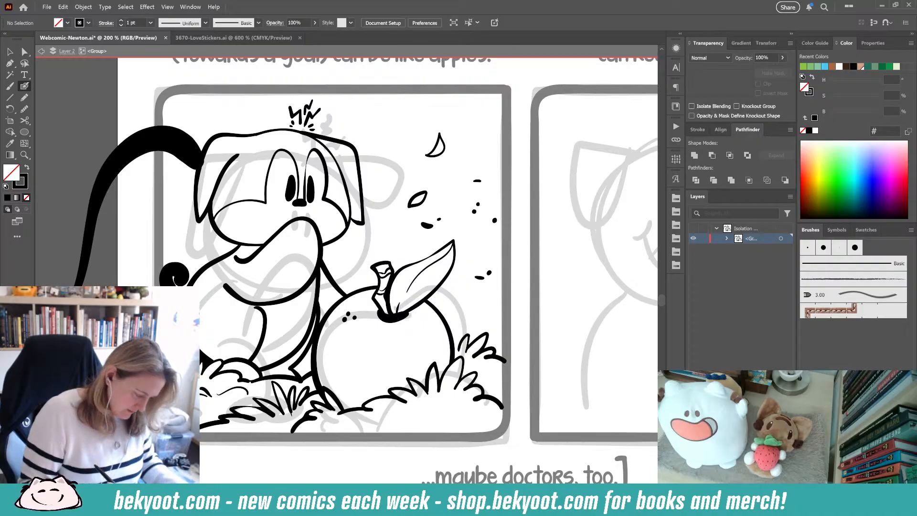
left_click(187, 142, "ctrl")
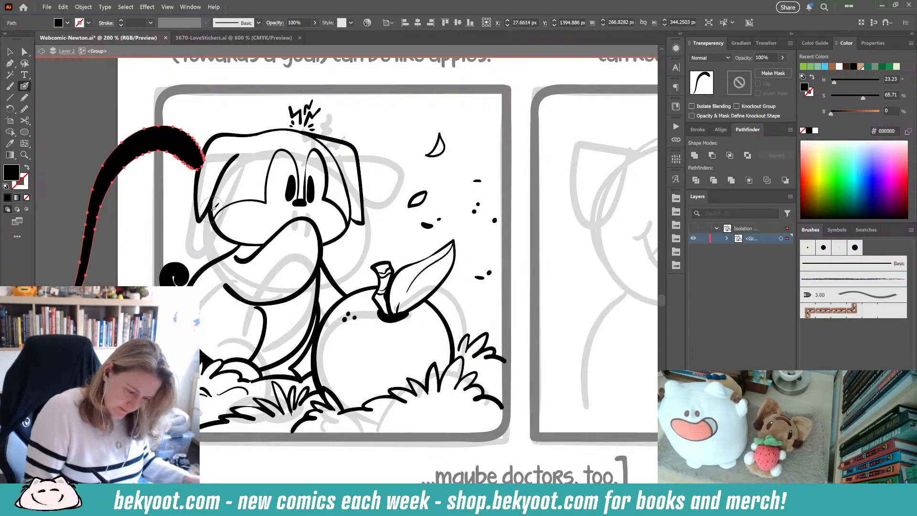
key("Delete")
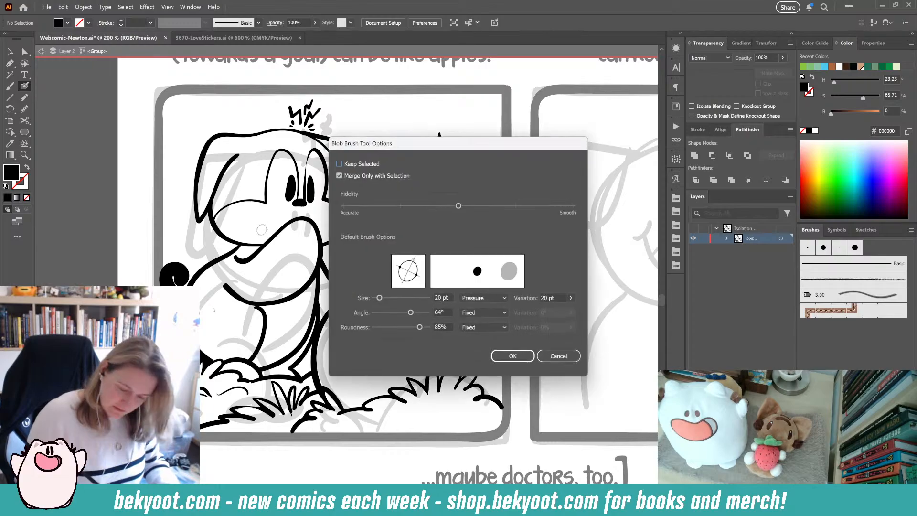
- Delete the longer ground stroke beneath the dog's back paw
key("Return")
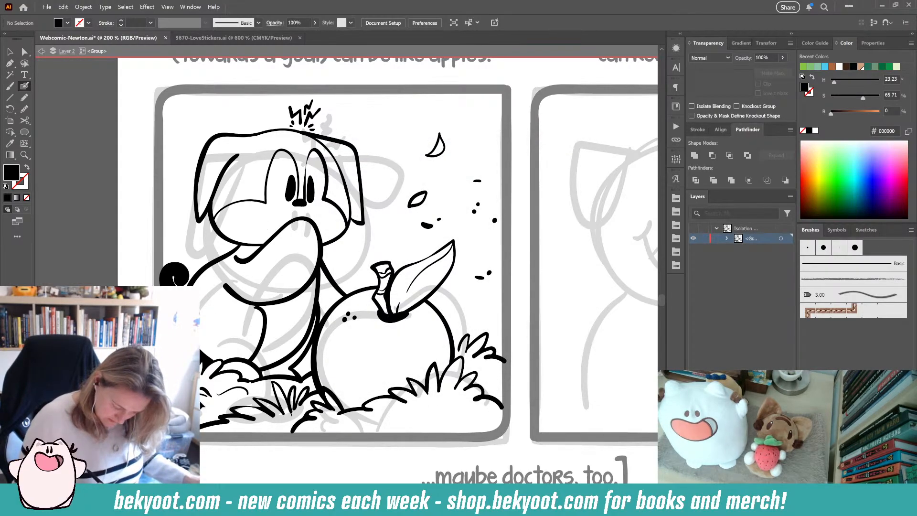
left_click(220, 394, "ctrl")
key("Delete")
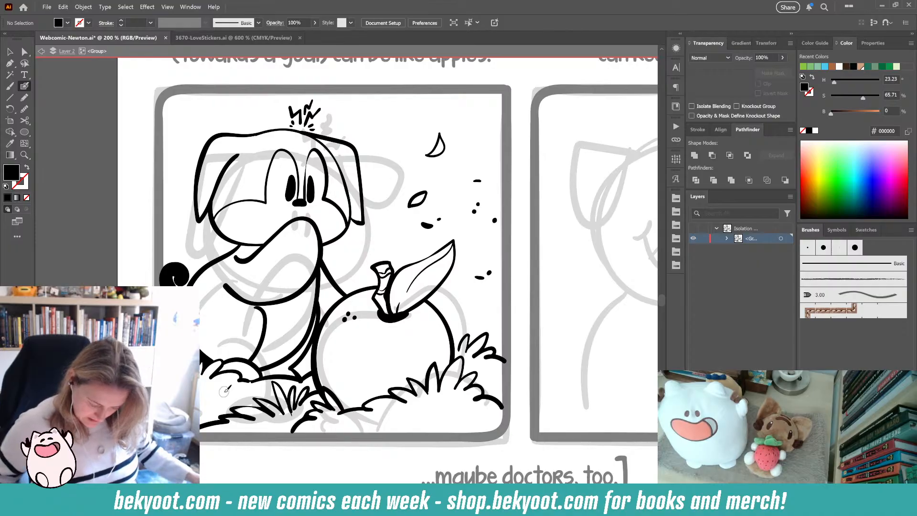
- Extend the stroke at the base of the dog's front leg toward the grass
left_click(300, 366, "ctrl")
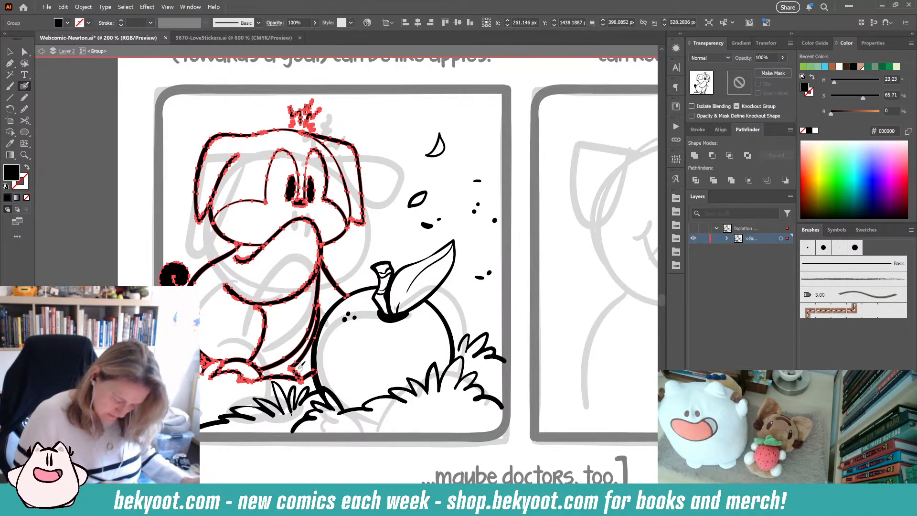
left_click(233, 395, "ctrl")
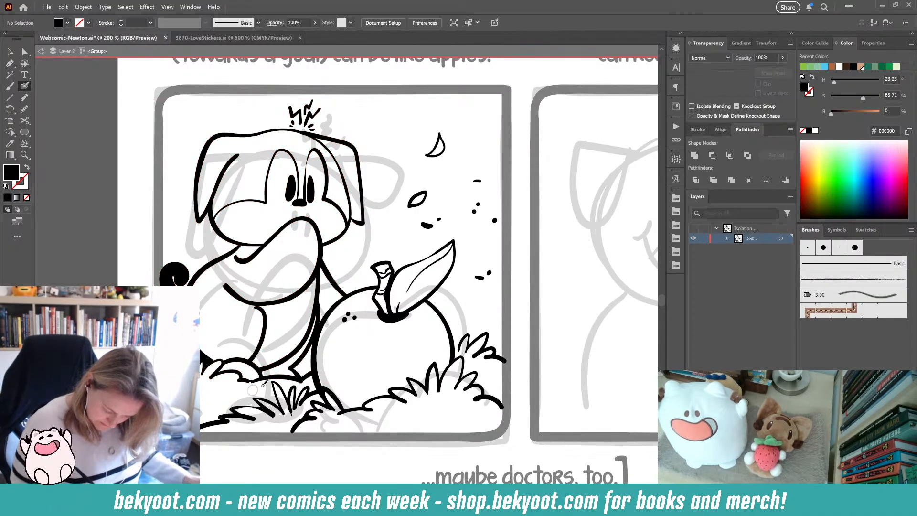
left_click(296, 372, "ctrl")
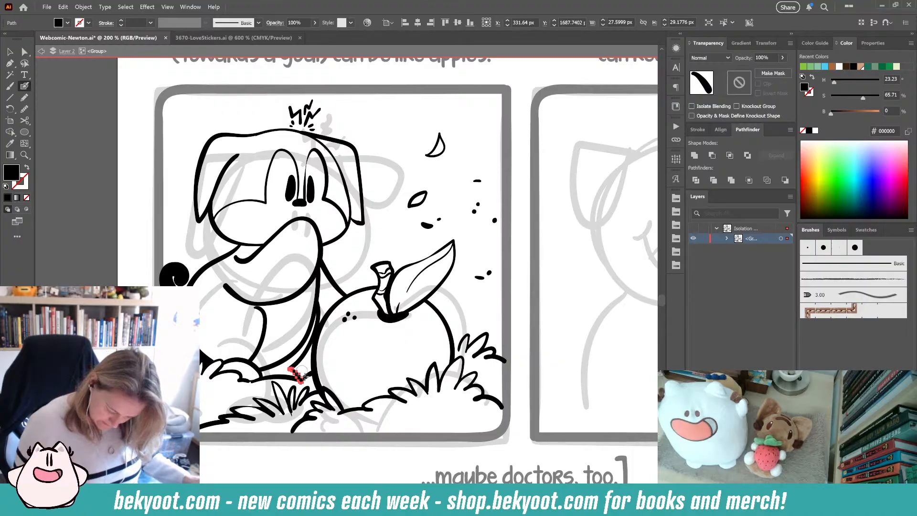
left_click_drag(296, 388, 316, 387)
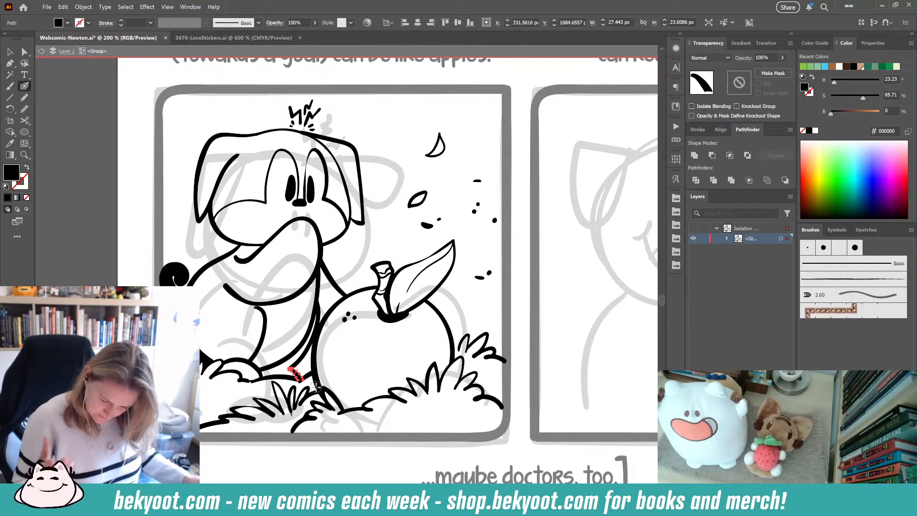
left_click(418, 219, "ctrl")
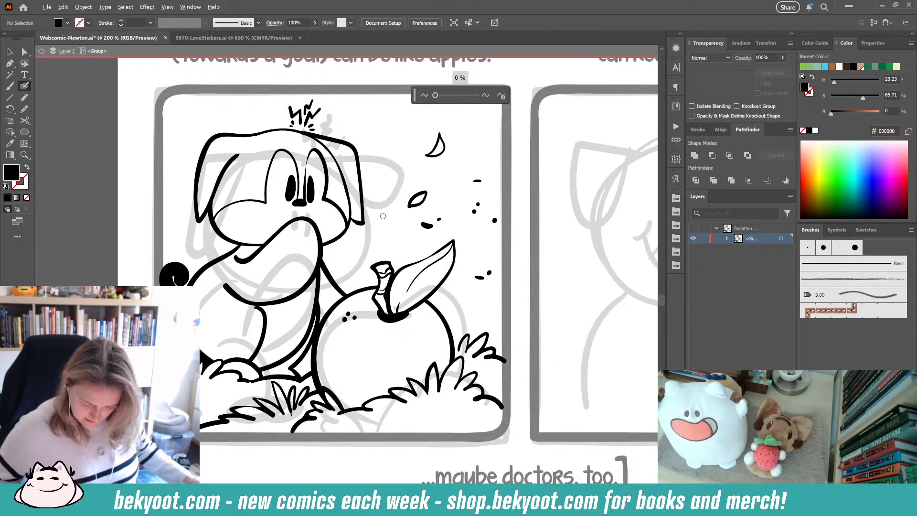
- Exit isolation mode and view the whole comic page
scroll(383, 216, "down", 3)
left_click_drag(383, 216, 309, 279)
left_click(10, 52)
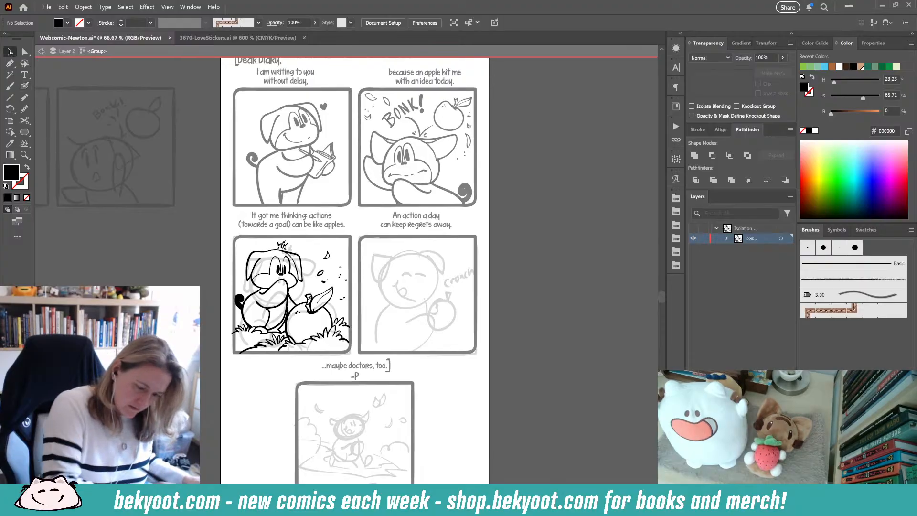
double_click(533, 260)
left_click_drag(443, 317, 386, 299)
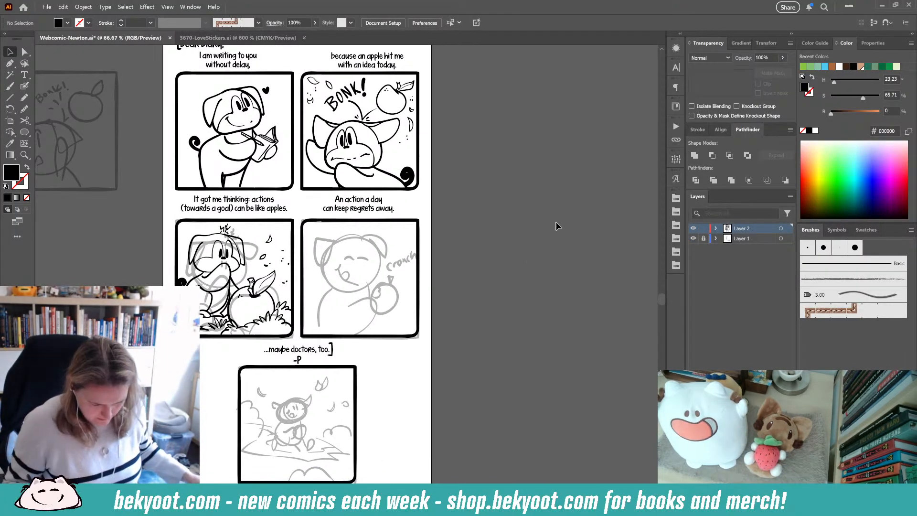
- Save the document
scroll(478, 225, "up", 2)
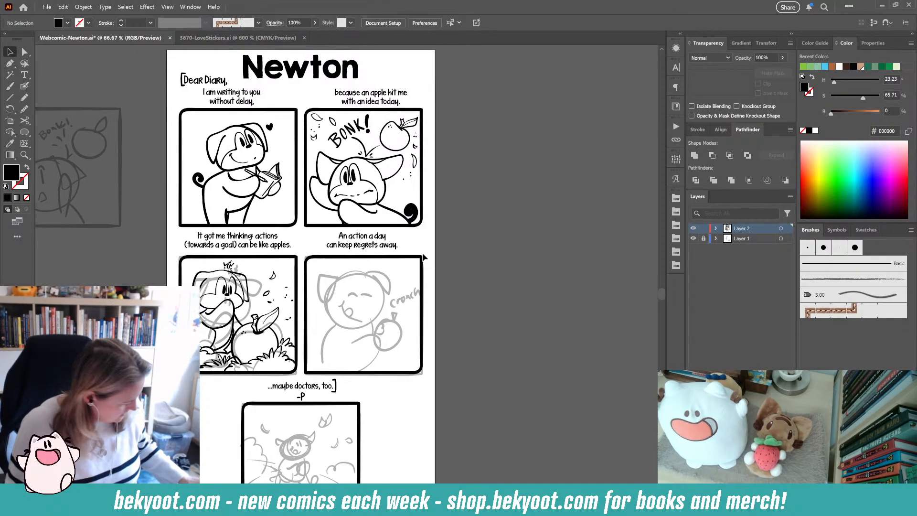
key("ctrl+s")
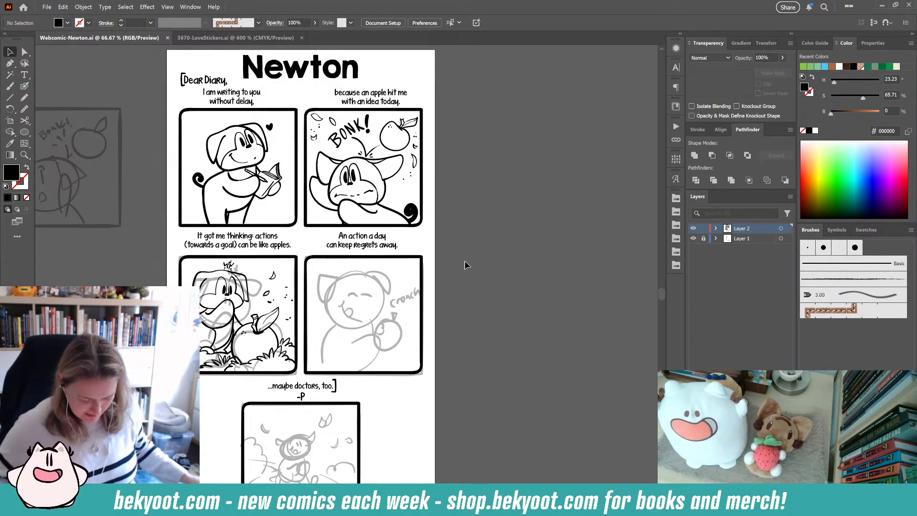
scroll(363, 338, "up", 1)
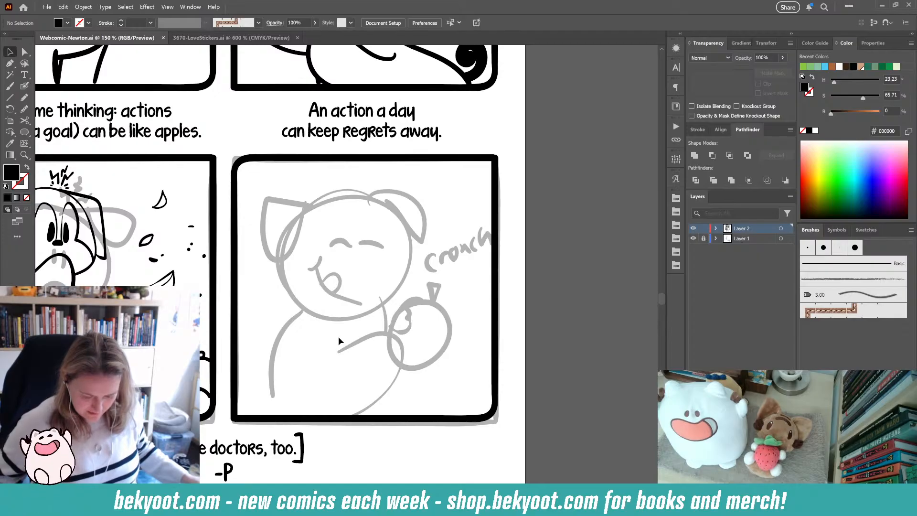
- Ink an outline around the dog's head in the fourth panel with the Blob Brush
left_click_drag(353, 411, 362, 382)
left_click(25, 87)
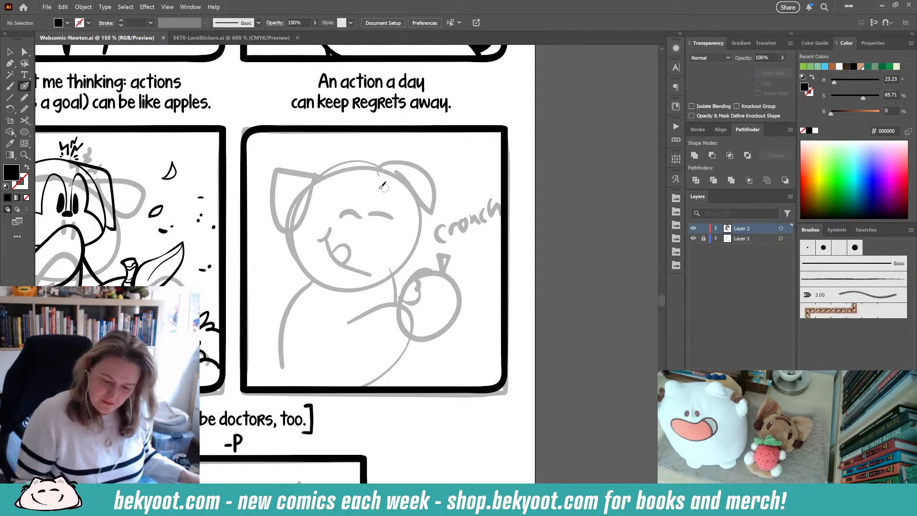
key("Return")
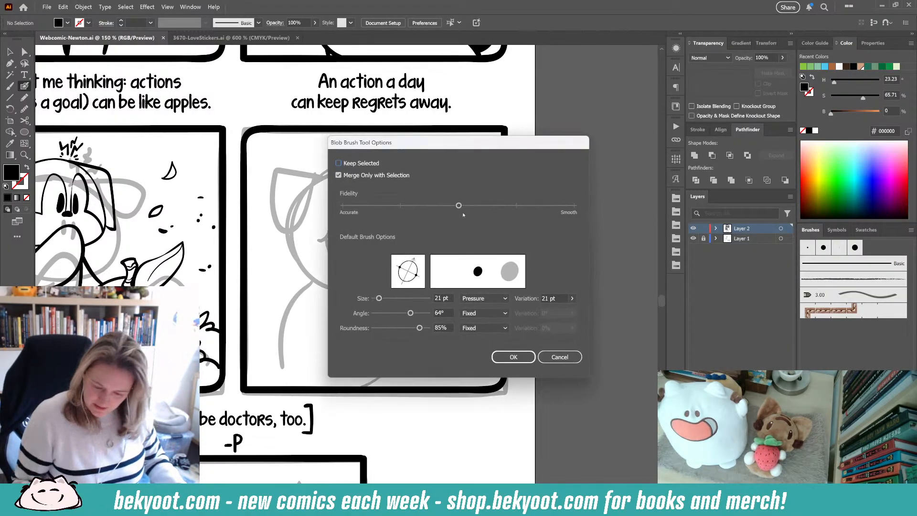
key("Return")
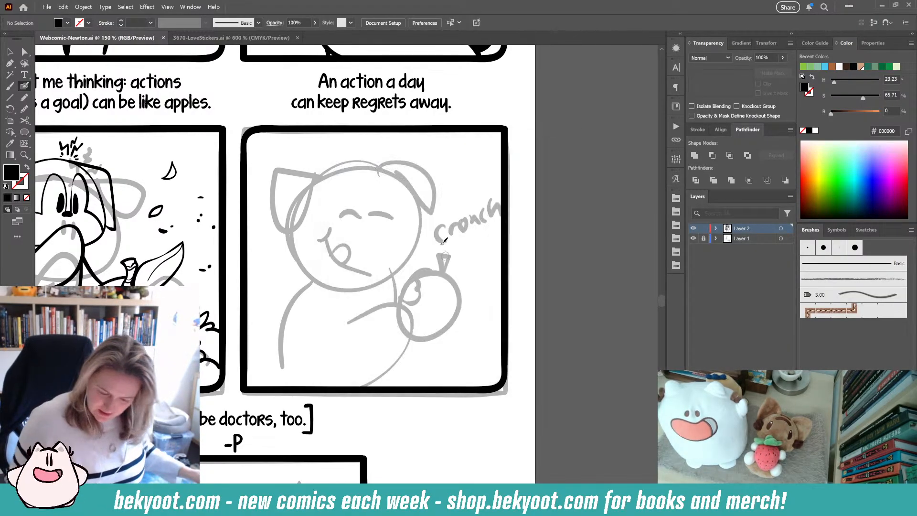
mouse_move(414, 195)
left_mouse_down()
mouse_move(394, 175)
mouse_move(344, 171)
mouse_move(314, 191)
left_mouse_up()
key("ctrl+z")
mouse_move(407, 196)
left_mouse_down()
mouse_move(392, 176)
mouse_move(343, 170)
mouse_move(312, 194)
mouse_move(297, 234)
left_mouse_up()
key("ctrl+z")
mouse_move(401, 188)
left_mouse_down()
mouse_move(366, 164)
mouse_move(330, 177)
mouse_move(295, 230)
mouse_move(304, 270)
mouse_move(414, 269)
mouse_move(425, 227)
mouse_move(417, 200)
mouse_move(361, 162)
left_mouse_up()
key("shift+x")
left_click(407, 192, "ctrl")
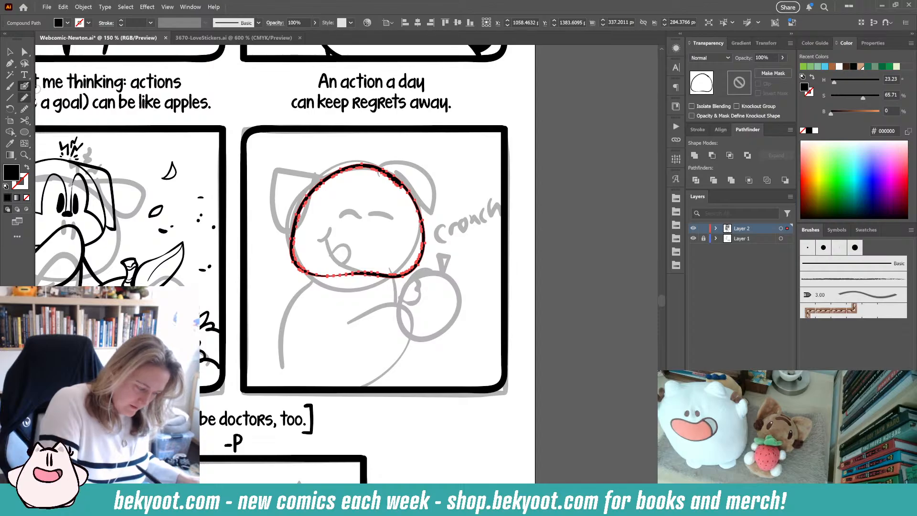
- Smooth the head outline with the Smooth tool, then delete it
key("ctrl+alt+s")
left_click(503, 96)
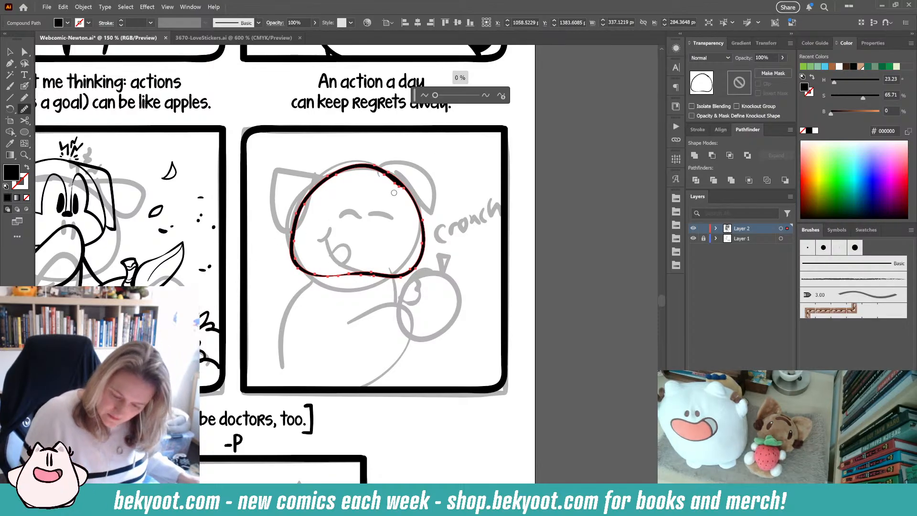
left_click_drag(393, 193, 417, 201)
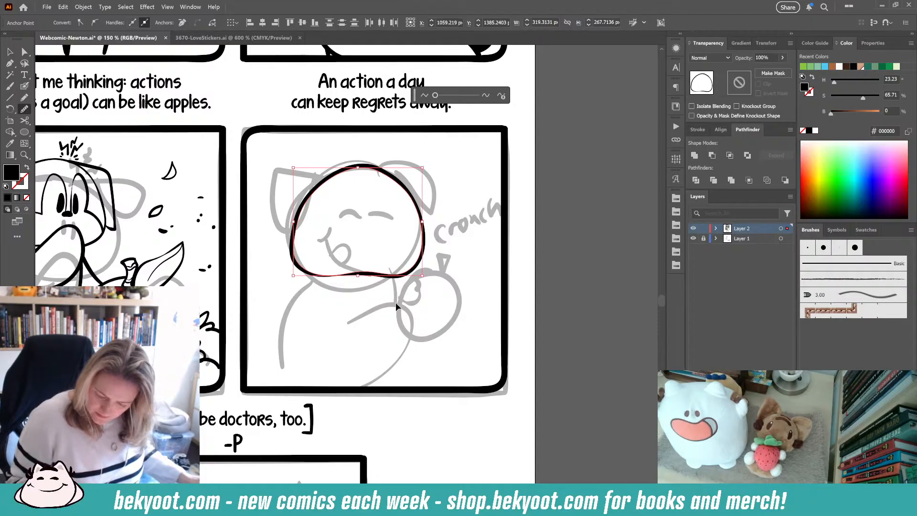
key("ctrl+shift+a")
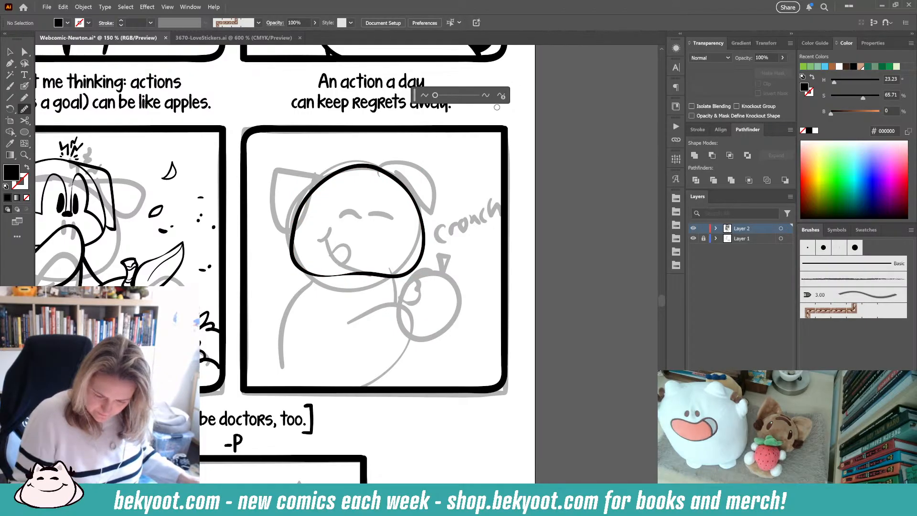
key("v")
left_click(410, 192)
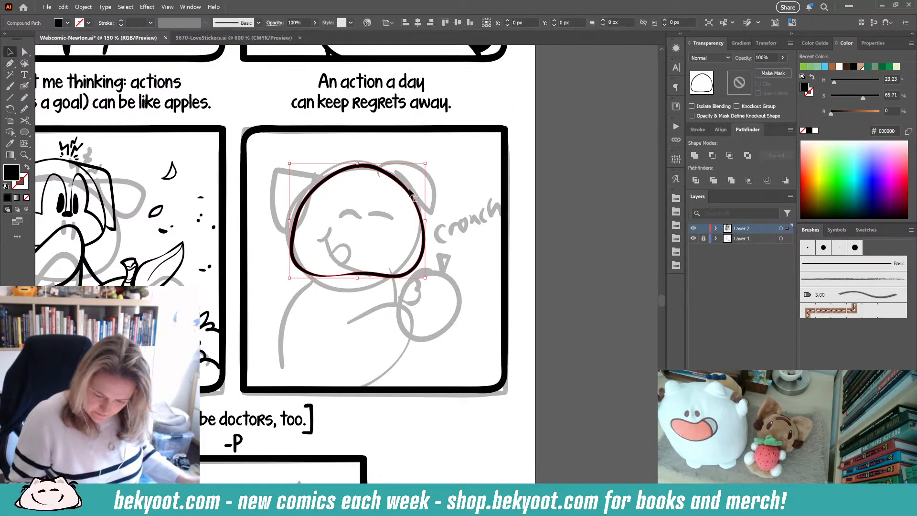
key("Delete")
left_click(28, 89)
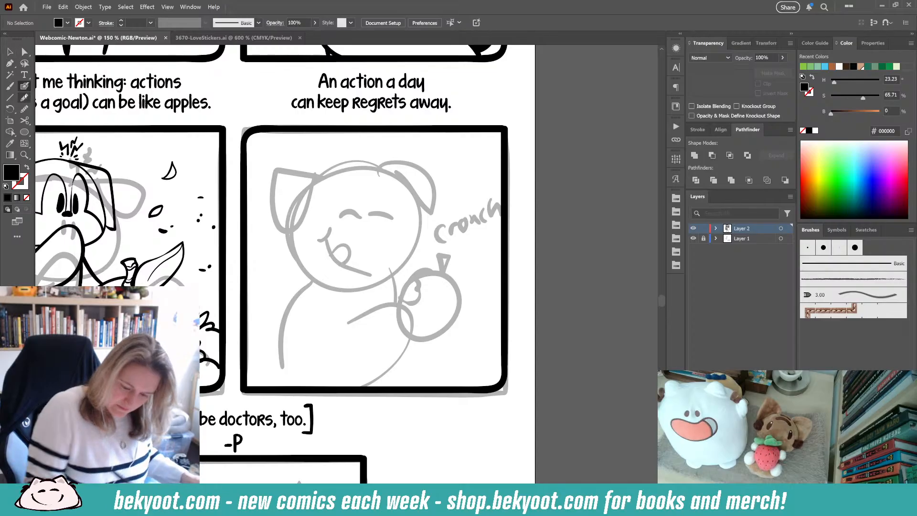
mouse_move(394, 174)
left_mouse_down()
mouse_move(345, 168)
mouse_move(305, 206)
mouse_move(298, 261)
mouse_move(340, 278)
left_mouse_up()
key("ctrl+z")
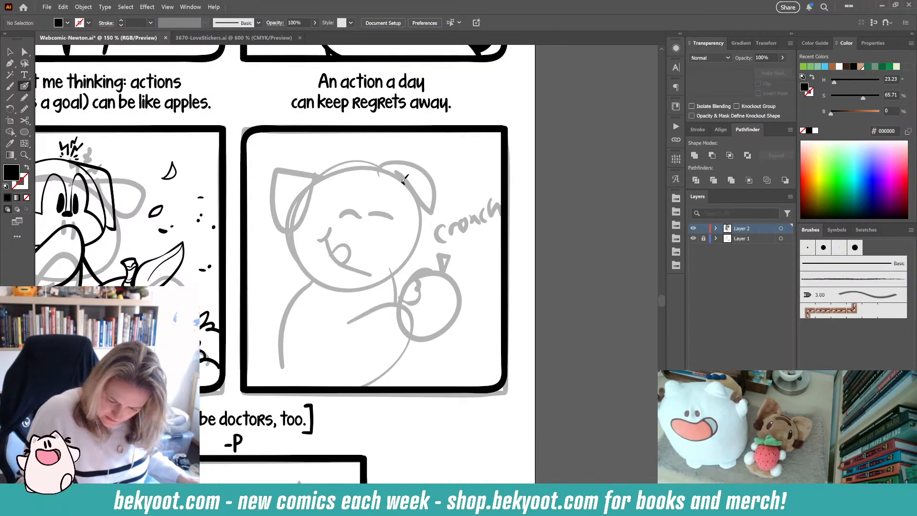
mouse_move(404, 179)
left_mouse_down()
mouse_move(347, 169)
mouse_move(309, 208)
mouse_move(298, 259)
mouse_move(332, 277)
mouse_move(416, 272)
mouse_move(428, 243)
mouse_move(420, 202)
left_mouse_up()
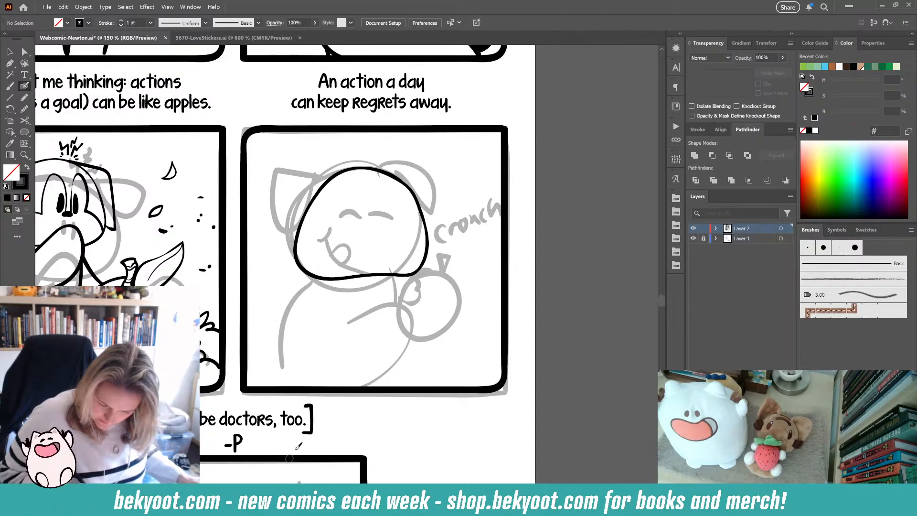
key("ctrl+z")
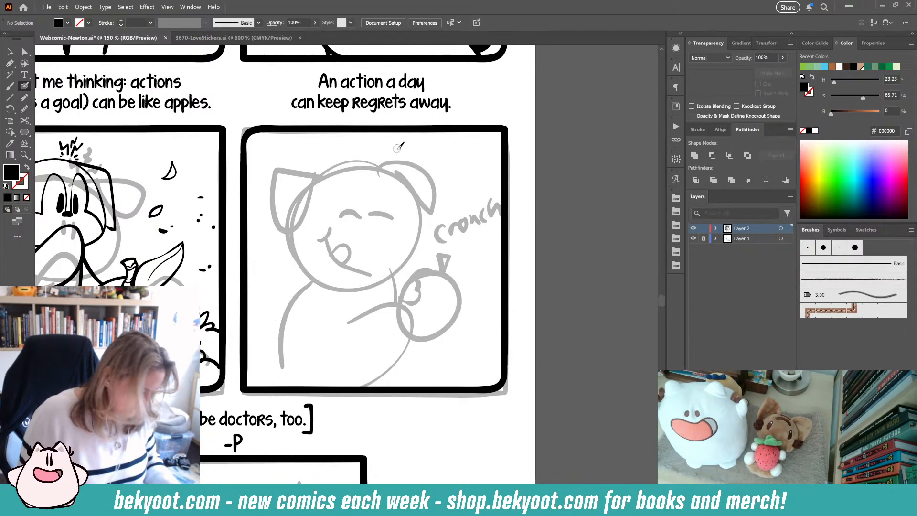
key("Return")
key("Return")
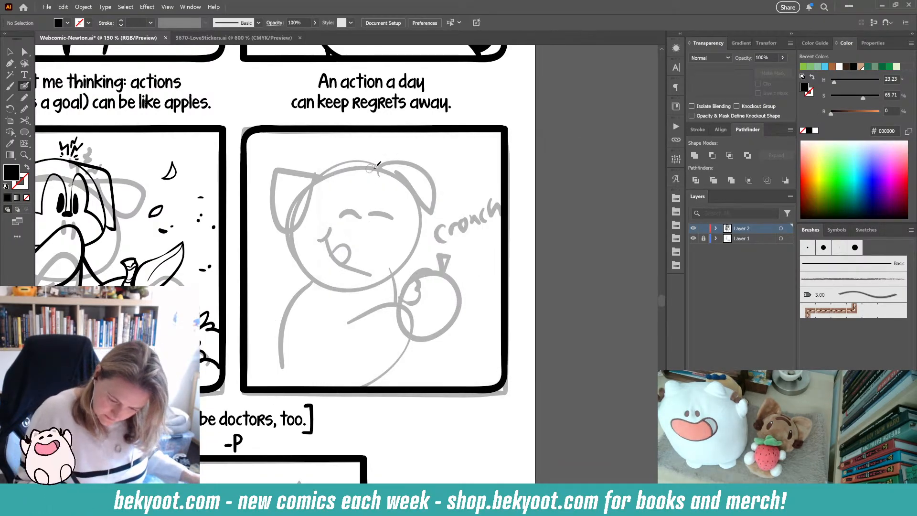
- Ink the dog's head outline again along the sketch with the Blob Brush
mouse_move(392, 178)
left_mouse_down()
mouse_move(354, 166)
mouse_move(326, 179)
mouse_move(298, 234)
mouse_move(304, 268)
mouse_move(324, 280)
left_mouse_up()
key("ctrl+z")
mouse_move(392, 178)
left_mouse_down()
mouse_move(361, 162)
mouse_move(330, 174)
mouse_move(307, 199)
mouse_move(296, 231)
mouse_move(299, 263)
mouse_move(314, 276)
mouse_move(403, 274)
mouse_move(423, 251)
mouse_move(420, 201)
mouse_move(395, 172)
mouse_move(348, 162)
left_mouse_up()
key("shift+x")
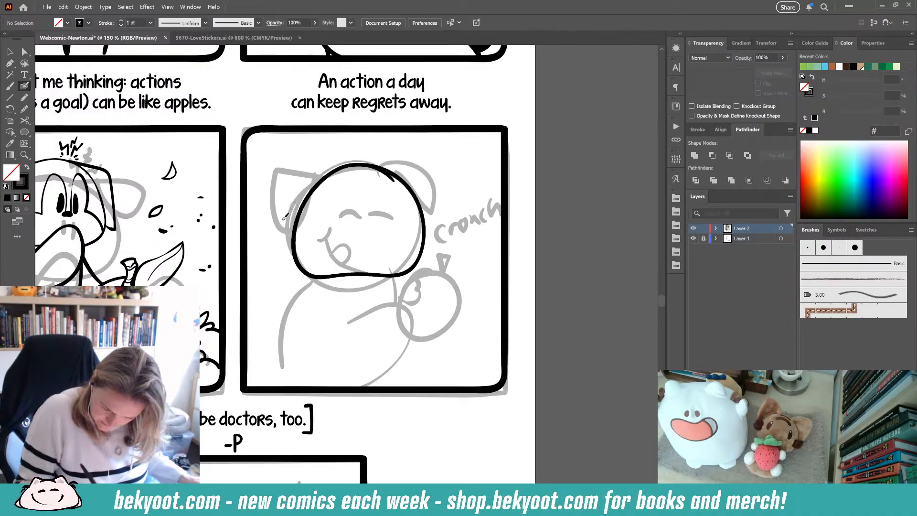
left_click(409, 187, "ctrl")
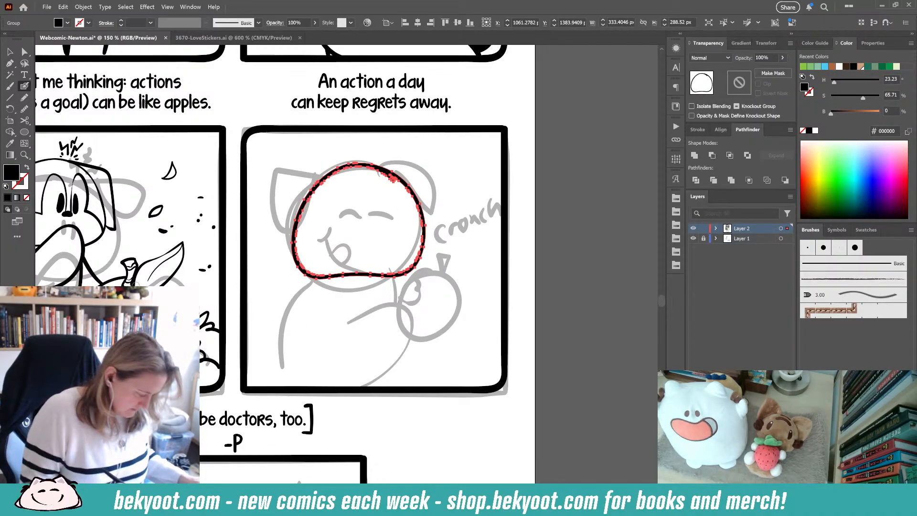
- Smooth the top edge of the new head outline with the Smooth tool
key("ctrl+alt+shift+s")
left_click(502, 96)
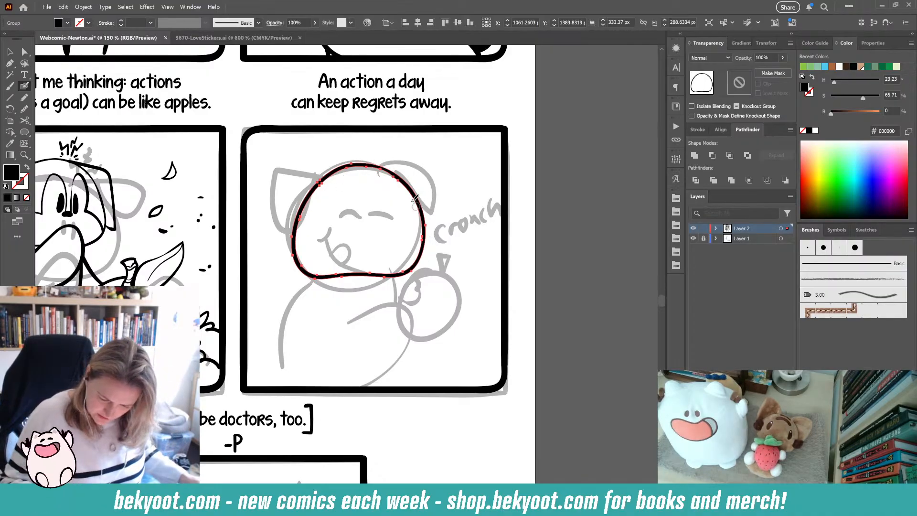
left_click(24, 109)
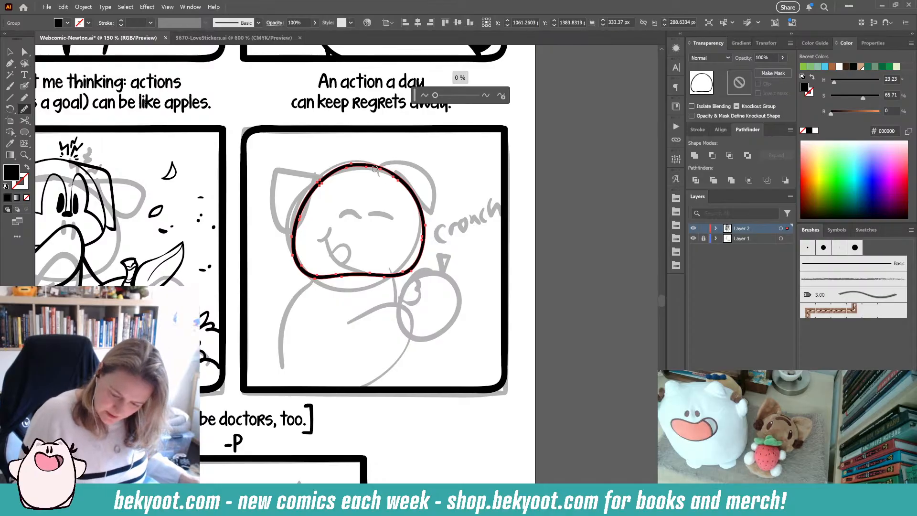
mouse_move(375, 169)
left_mouse_down()
mouse_move(413, 202)
mouse_move(397, 303)
left_mouse_up()
key("ctrl+shift+a")
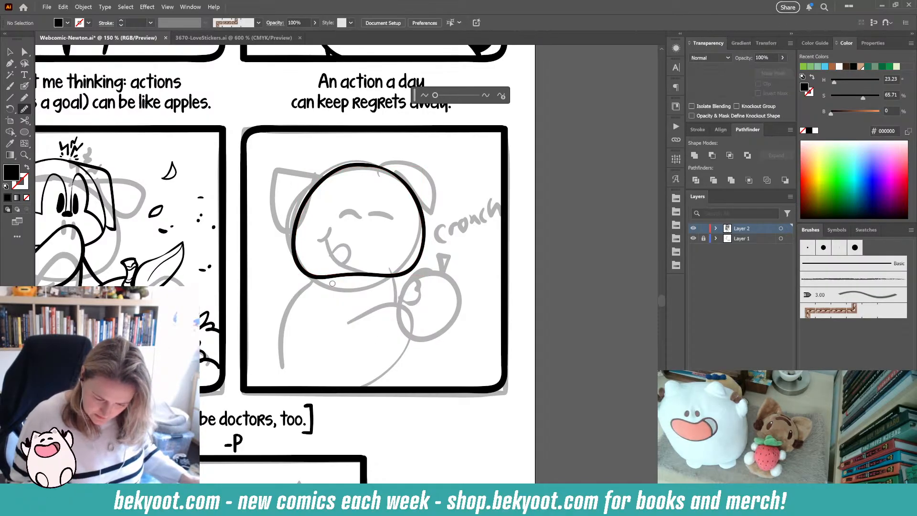
left_click(423, 234, "ctrl")
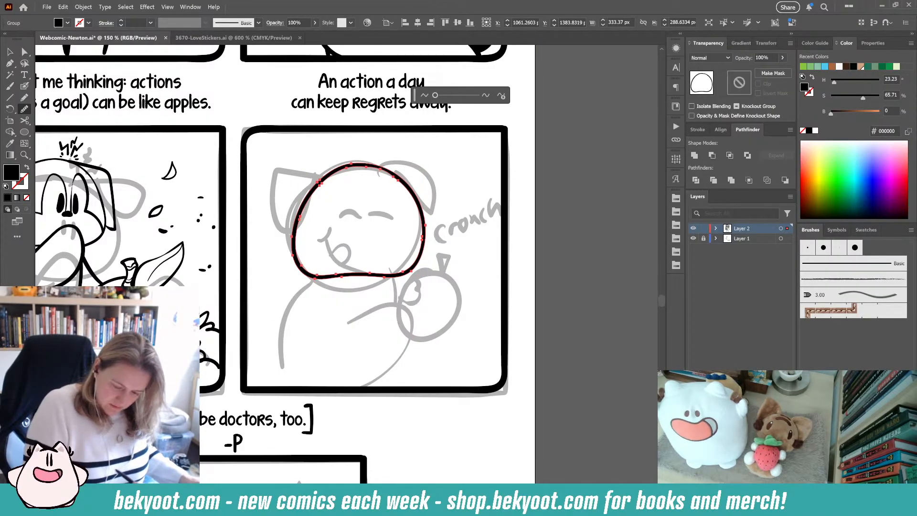
key("ctrl+shift+a")
left_click(405, 192, "ctrl")
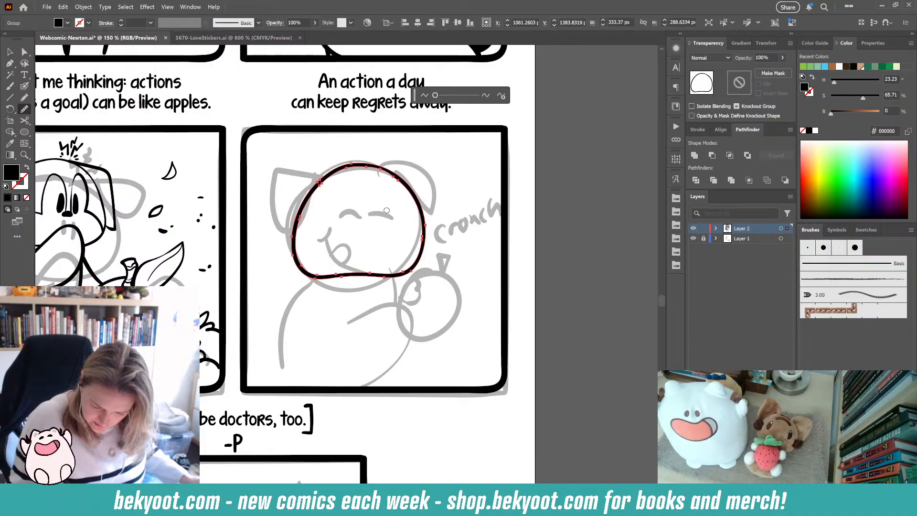
left_click_drag(359, 165, 331, 172)
left_click(259, 361, "ctrl")
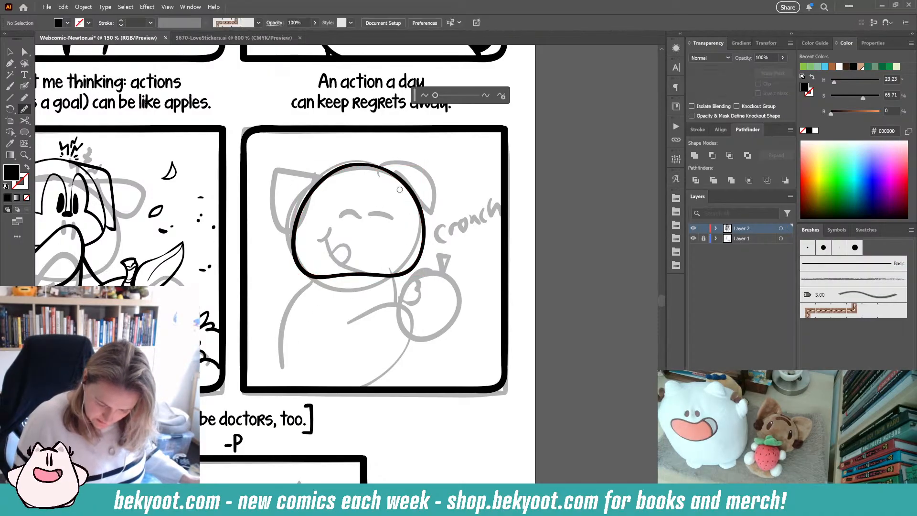
- Ink a guide line down the middle of the dog's face, plus its eyes and nose
left_click(25, 86)
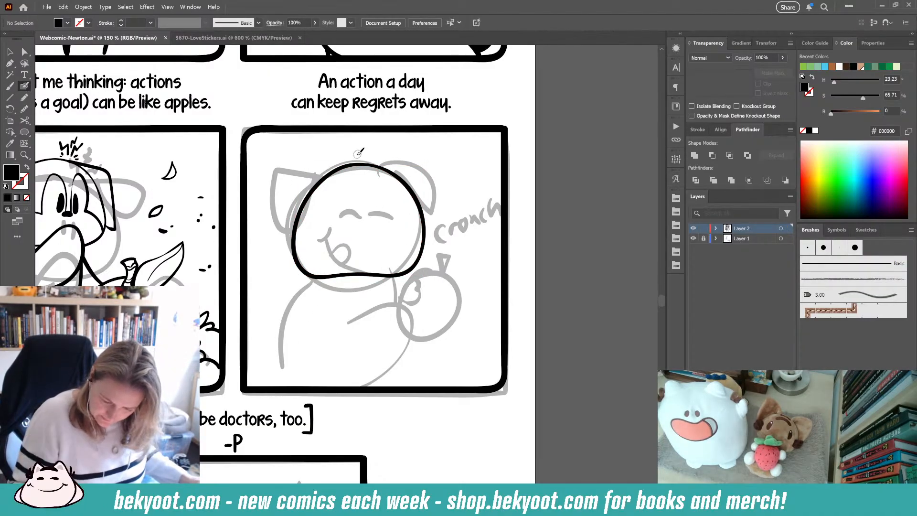
mouse_move(359, 155)
left_mouse_down()
mouse_move(380, 186)
mouse_move(355, 327)
left_mouse_up()
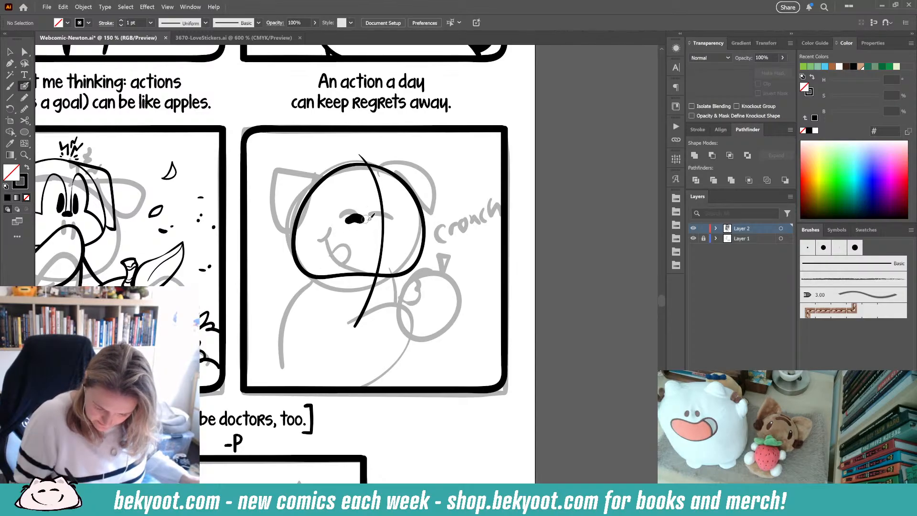
mouse_move(372, 222)
left_mouse_down()
mouse_move(364, 216)
mouse_move(404, 222)
mouse_move(386, 224)
left_mouse_up()
key("ctrl+z")
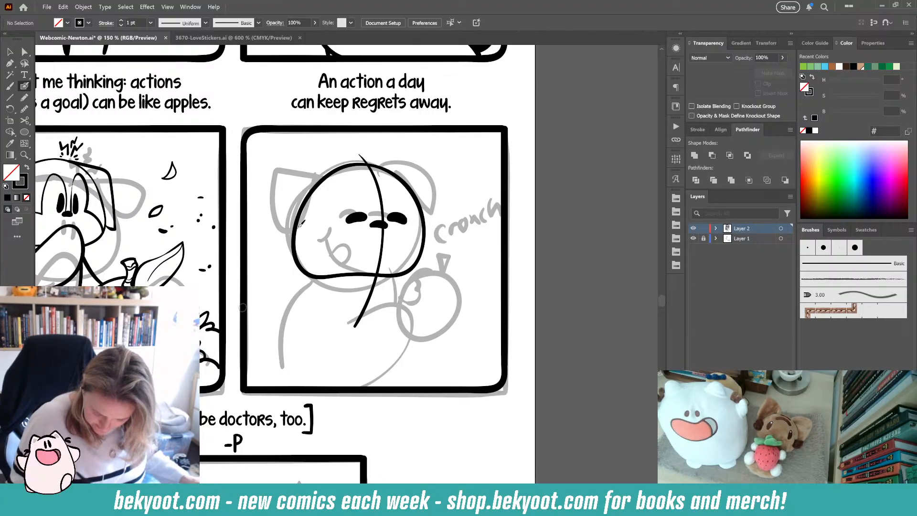
- Select the dog's eyes and nose and smooth them with the Smooth tool
left_click(379, 225, "ctrl")
left_click(356, 219, "ctrl+shift")
left_click(396, 218, "ctrl+shift")
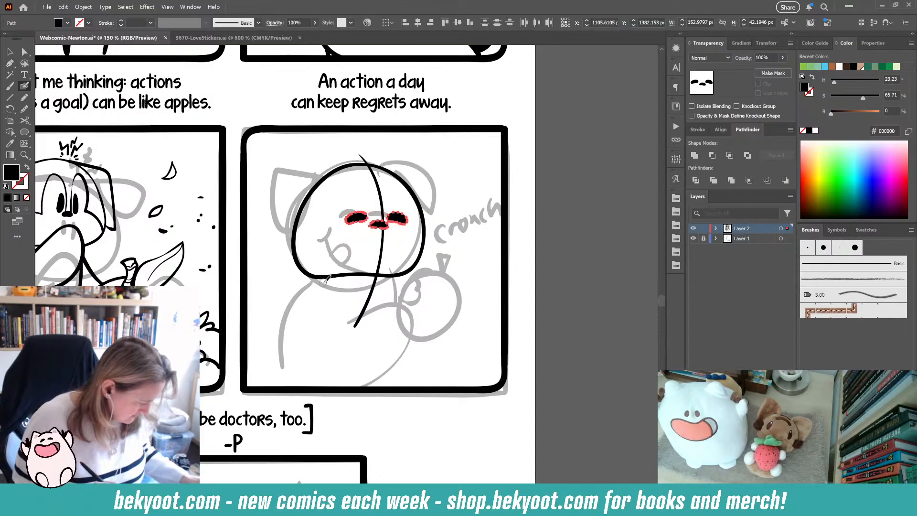
key("ctrl+alt+s")
left_click(501, 96)
left_click(519, 204, "ctrl")
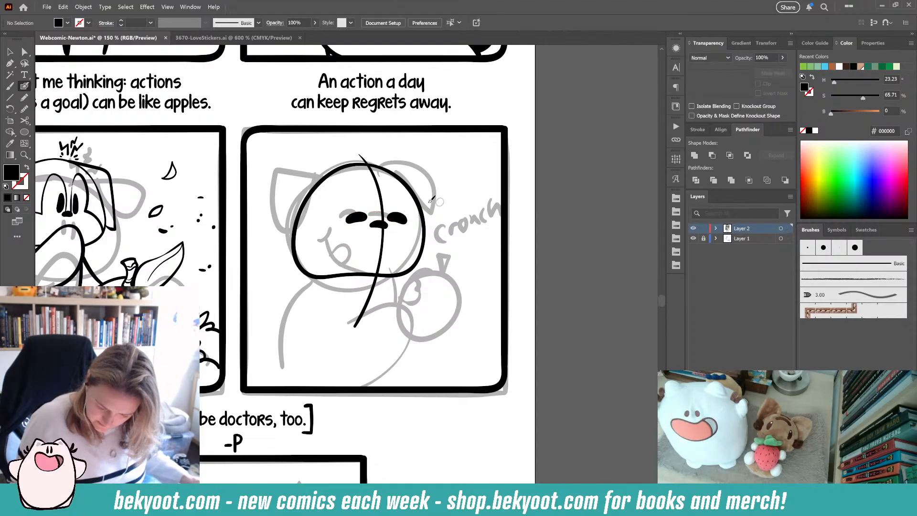
- Ink the muzzle curves on either side of the nose and the smiling mouth
left_click_drag(374, 217, 349, 179)
key("ctrl+z")
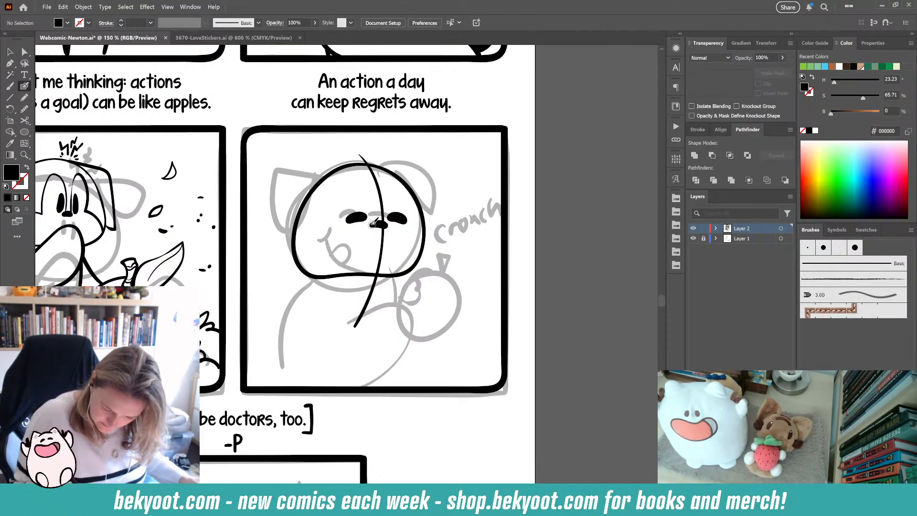
mouse_move(372, 223)
left_mouse_down()
mouse_move(366, 174)
mouse_move(346, 181)
mouse_move(336, 224)
mouse_move(299, 244)
left_mouse_up()
mouse_move(386, 225)
left_mouse_down()
mouse_move(385, 196)
mouse_move(404, 185)
mouse_move(425, 239)
left_mouse_up()
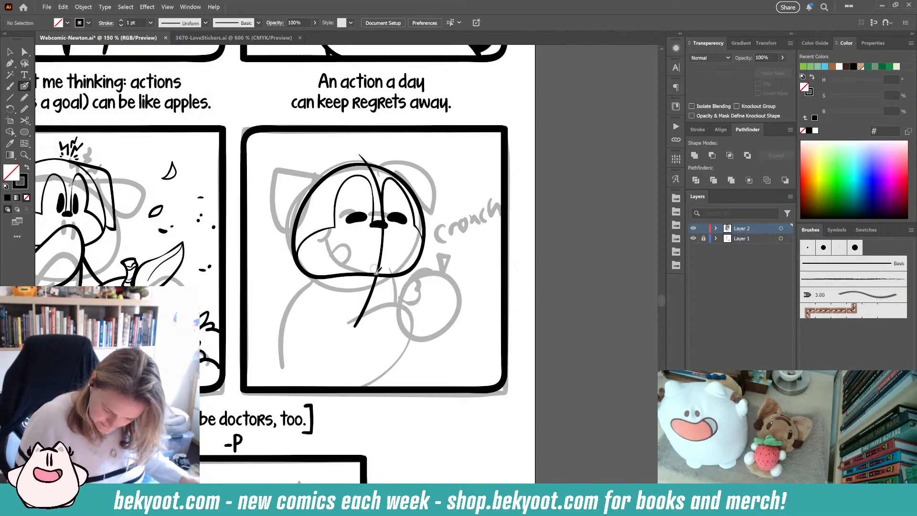
mouse_move(342, 233)
left_mouse_down()
mouse_move(335, 237)
mouse_move(368, 264)
mouse_move(398, 258)
mouse_move(354, 258)
left_mouse_up()
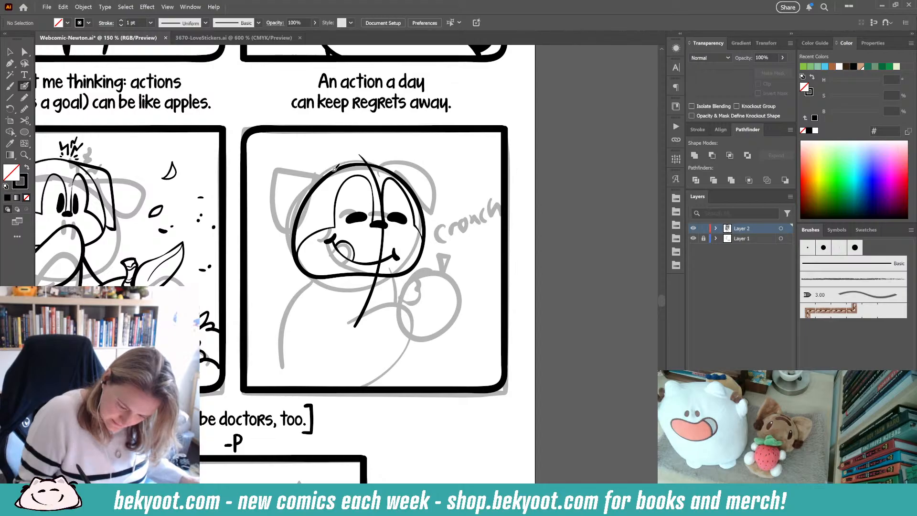
- Try to ink the dog's left ear outline
mouse_move(334, 170)
left_mouse_down()
mouse_move(275, 185)
mouse_move(281, 259)
left_mouse_up()
key("ctrl+z")
mouse_move(345, 166)
left_mouse_down()
mouse_move(281, 185)
mouse_move(276, 240)
mouse_move(287, 270)
mouse_move(309, 213)
mouse_move(350, 185)
mouse_move(304, 171)
mouse_move(280, 179)
mouse_move(290, 264)
left_mouse_up()
key("ctrl+z")
key("ctrl+z")
left_click_drag(298, 237, 327, 187)
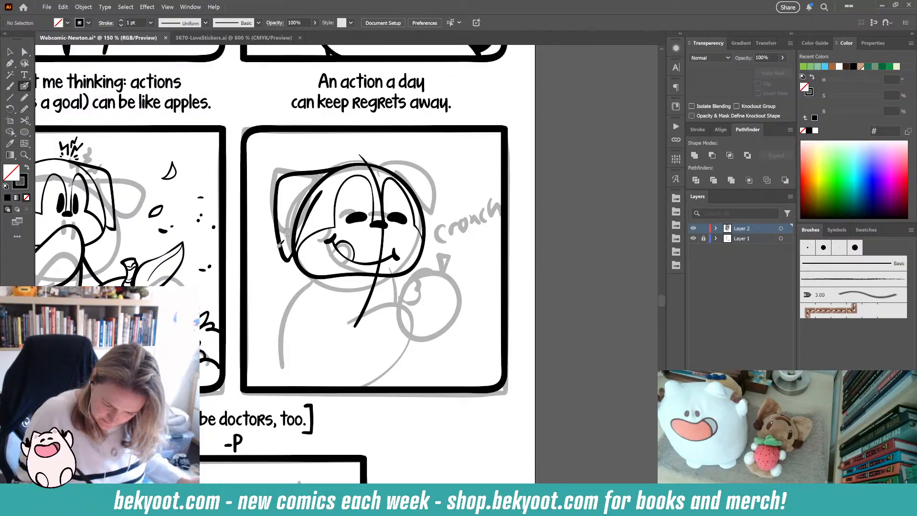
key("ctrl+z")
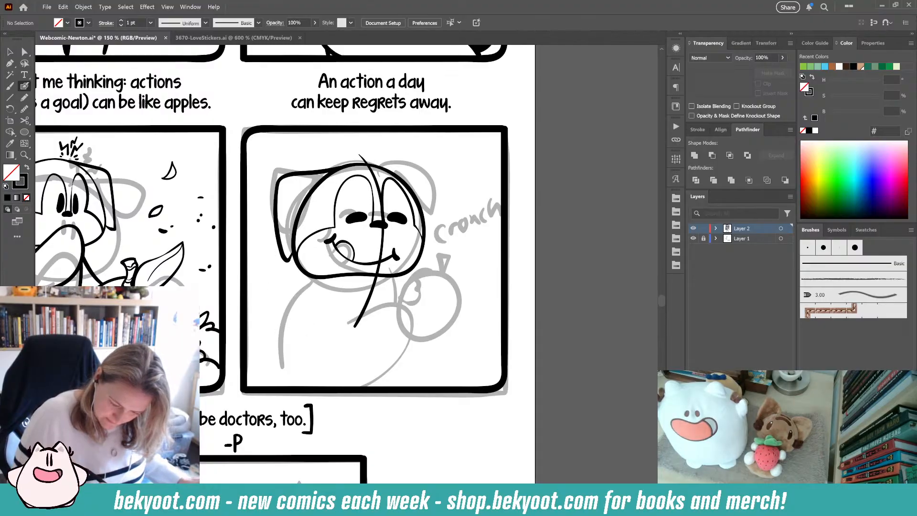
key("ctrl+z")
mouse_move(348, 163)
left_mouse_down()
mouse_move(309, 163)
mouse_move(281, 197)
mouse_move(284, 261)
mouse_move(297, 216)
left_mouse_up()
key("ctrl+z")
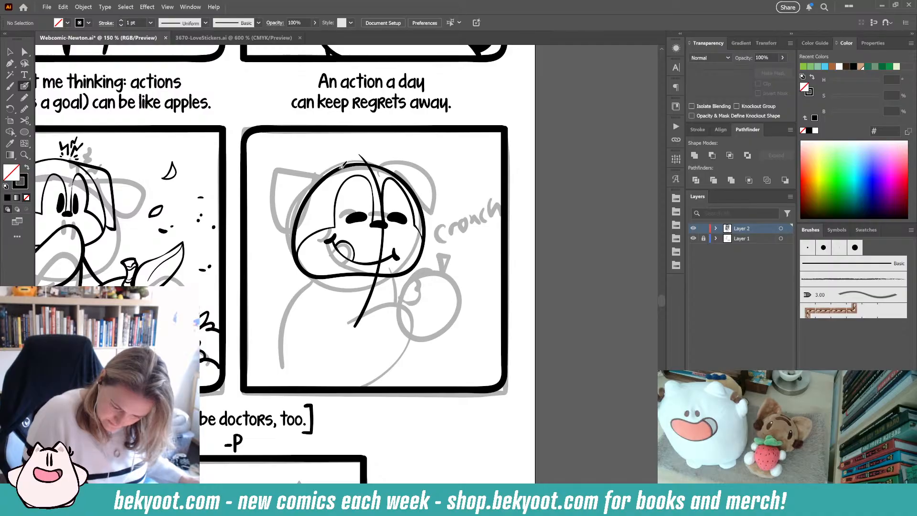
- Ink the floppy ears across the top of the head, deleting the overlapping ear strokes and redrawing the right ear
mouse_move(342, 165)
left_mouse_down()
mouse_move(293, 174)
mouse_move(277, 206)
mouse_move(286, 257)
mouse_move(350, 164)
mouse_move(409, 165)
mouse_move(432, 183)
mouse_move(437, 237)
mouse_move(433, 248)
mouse_move(424, 241)
left_mouse_up()
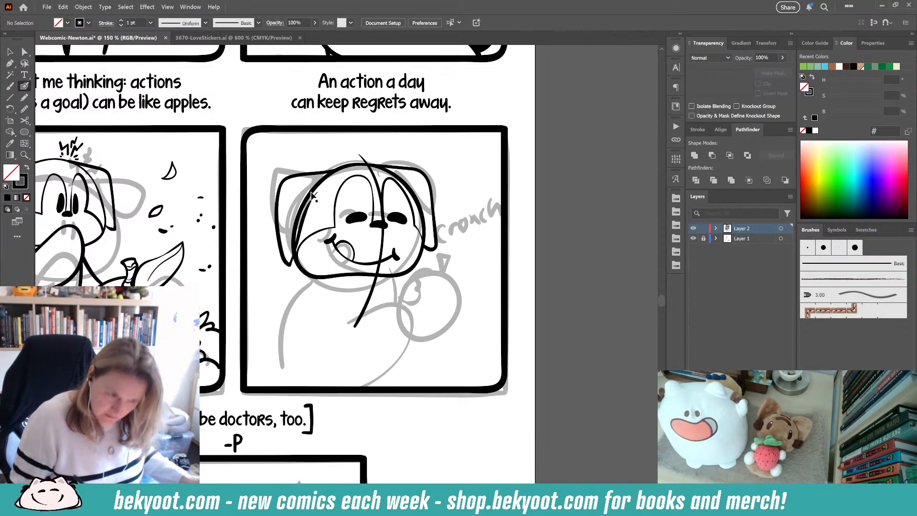
left_click_drag(280, 260, 278, 261)
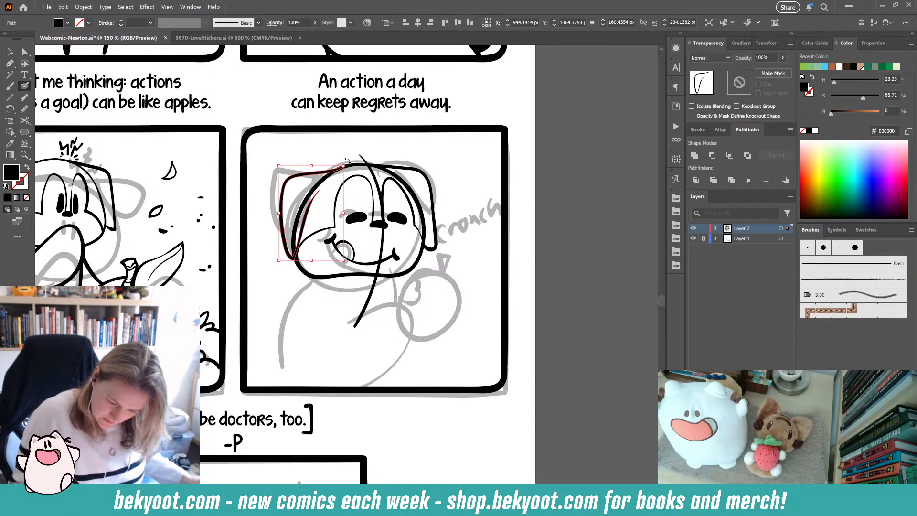
left_click_drag(348, 161, 350, 163)
left_click(271, 324, "ctrl")
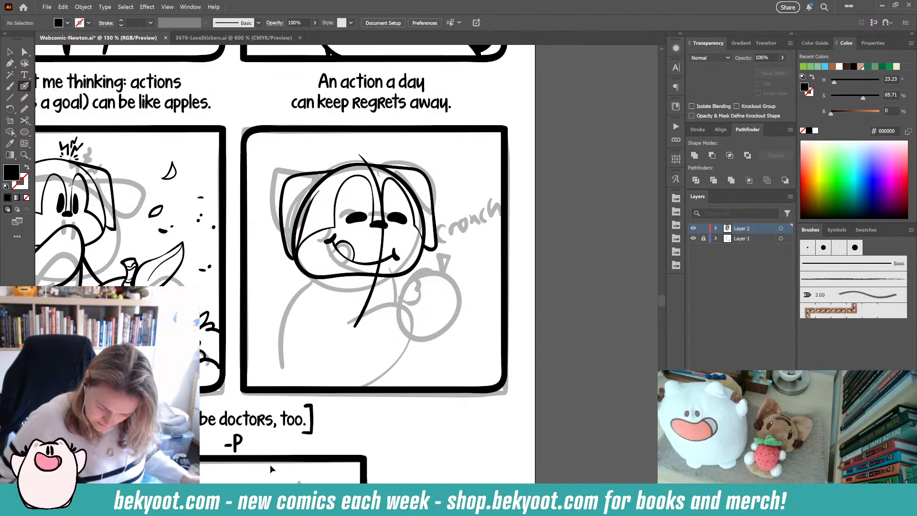
left_click(309, 221, "ctrl")
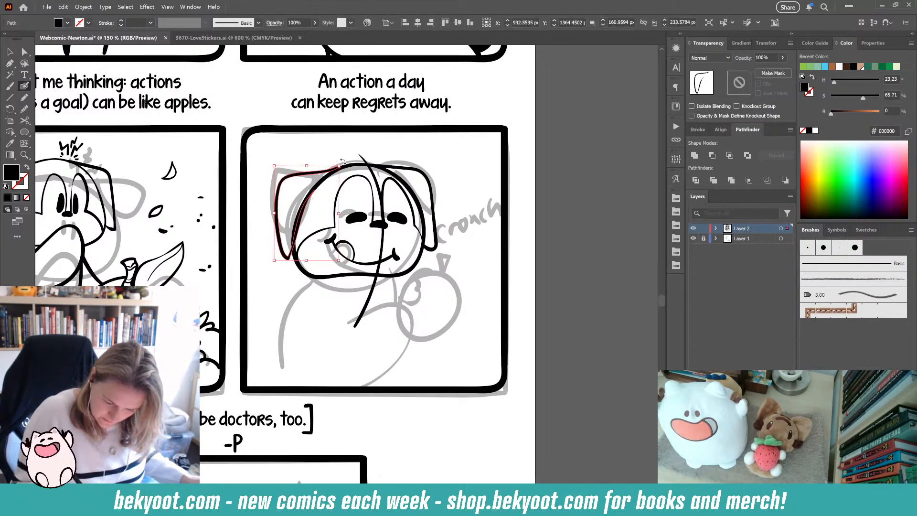
left_click_drag(343, 162, 346, 163)
left_click(259, 352, "ctrl")
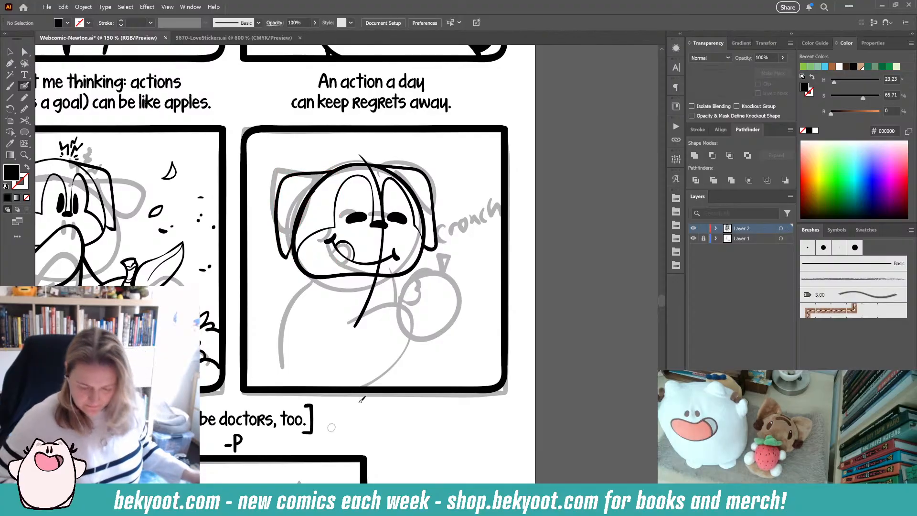
left_click(432, 246, "ctrl")
left_click(279, 228, "ctrl+shift")
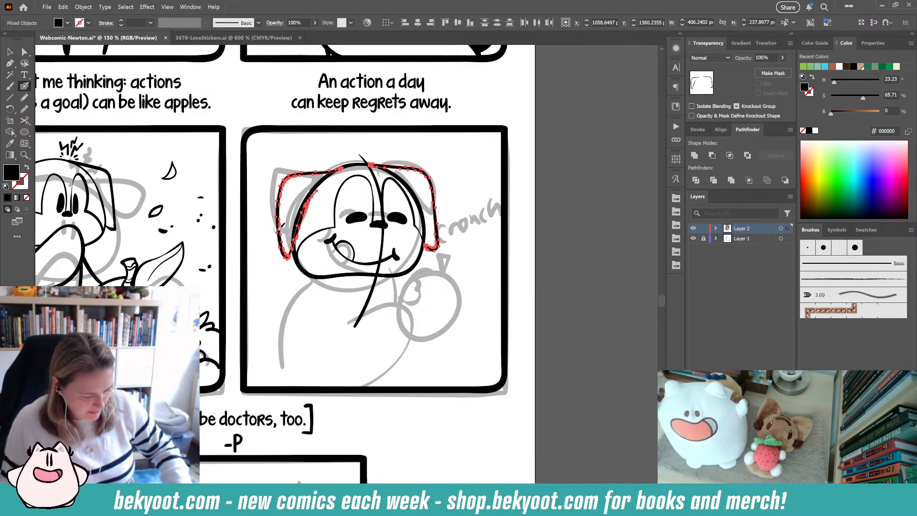
key("Delete")
mouse_move(349, 164)
left_mouse_down()
mouse_move(290, 172)
mouse_move(279, 196)
mouse_move(286, 257)
mouse_move(332, 182)
mouse_move(349, 186)
mouse_move(408, 163)
mouse_move(424, 164)
mouse_move(434, 178)
mouse_move(428, 237)
left_mouse_up()
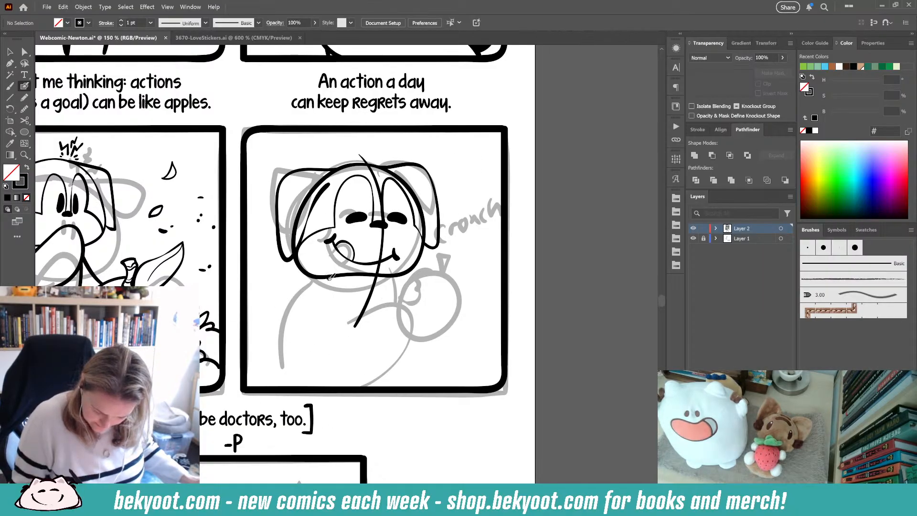
- Try inking a body line and smoothing the whole head group at once
mouse_move(329, 278)
left_mouse_down()
mouse_move(274, 344)
mouse_move(269, 385)
left_mouse_up()
key("ctrl+z")
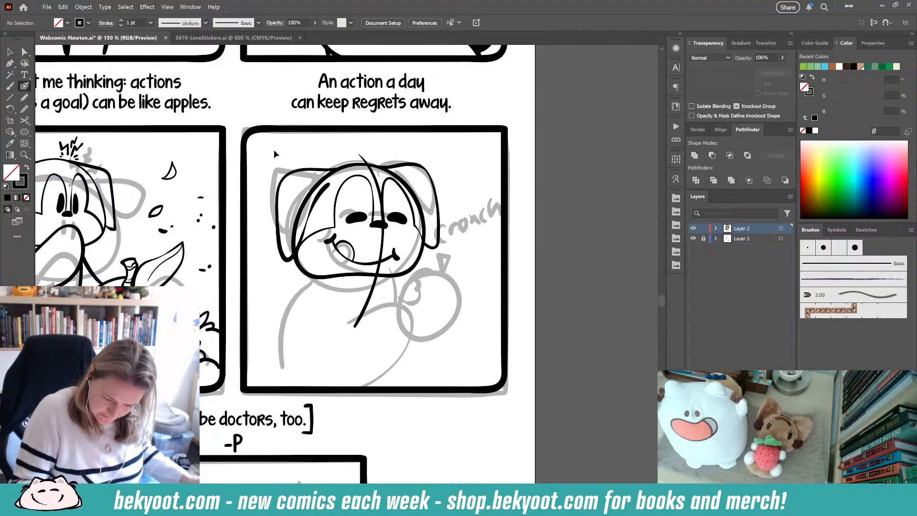
left_click_drag(274, 153, 463, 217)
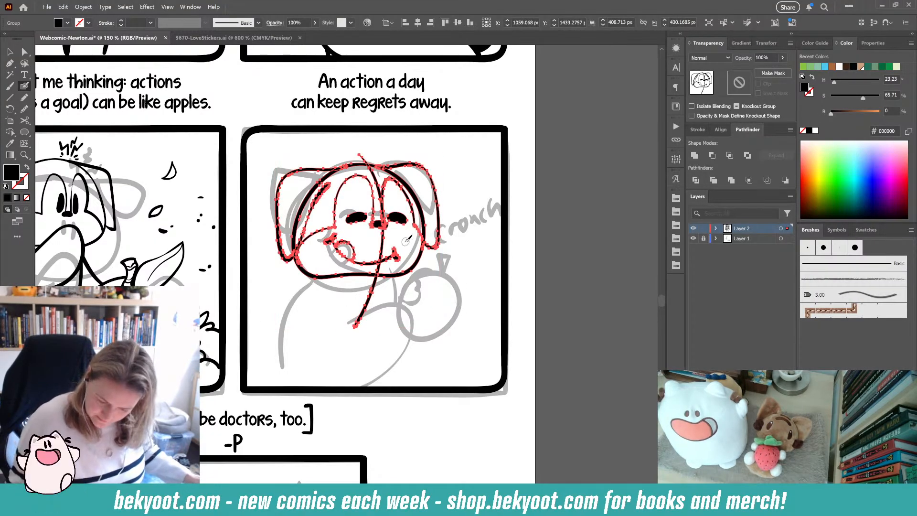
key("ctrl+alt+s")
left_click(501, 95)
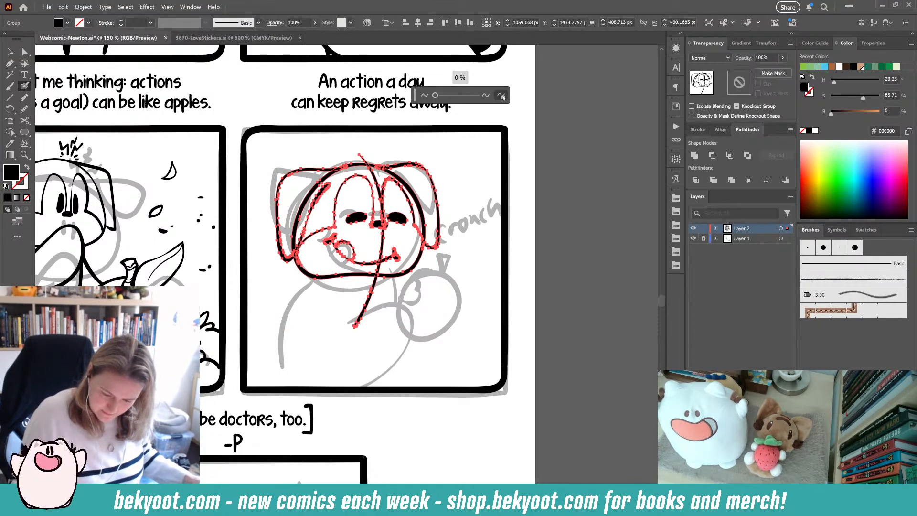
key("ctrl+z")
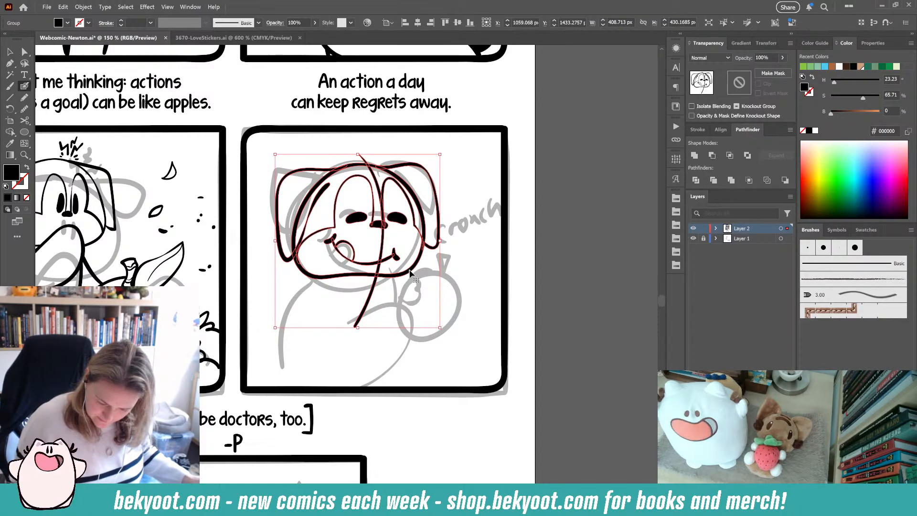
- Inside the head group, smooth the left ear, the head outline and the right ear strokes one by one
double_click(412, 270)
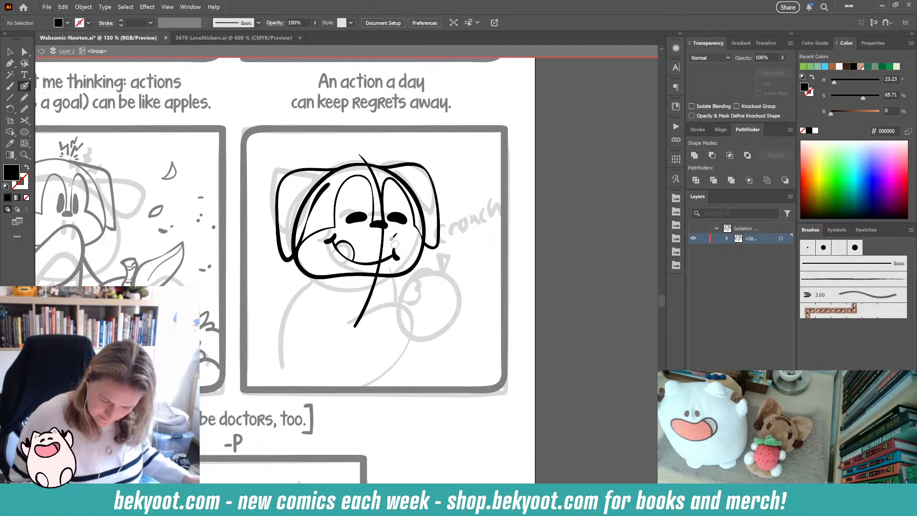
left_click(319, 192, "ctrl")
key("ctrl+alt+s")
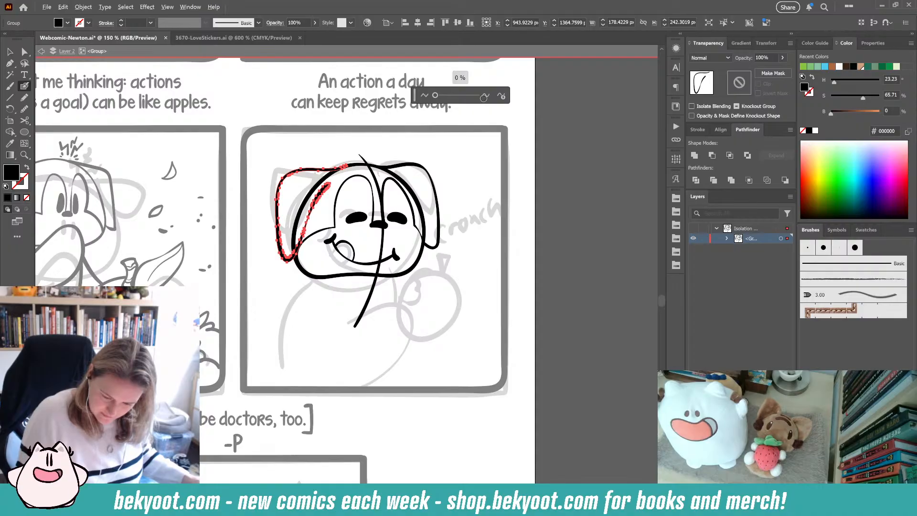
left_click(445, 96)
left_click(402, 276, "ctrl")
key("ctrl+alt+s")
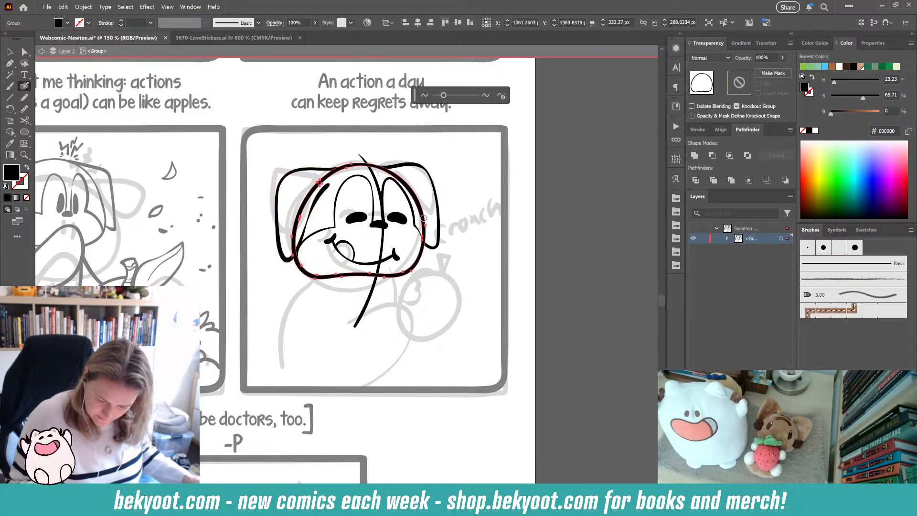
left_click(453, 96)
left_click(435, 191, "ctrl")
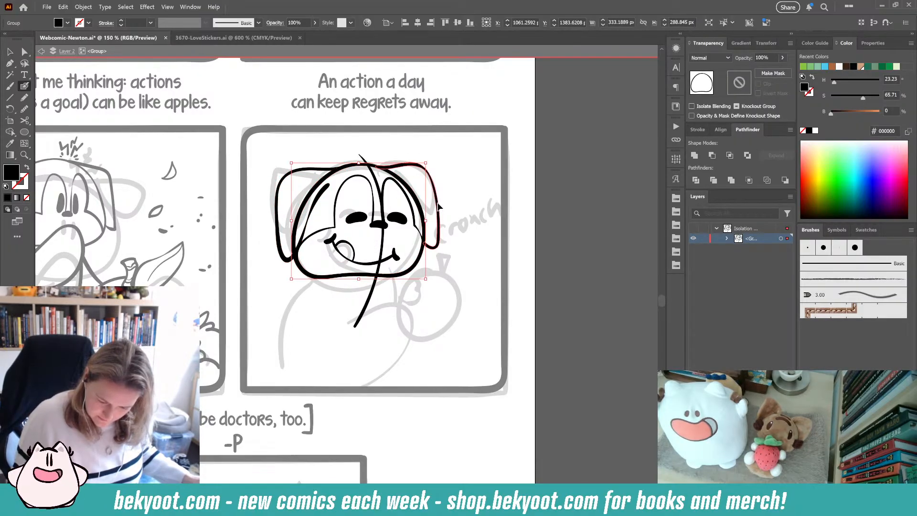
key("ctrl+alt+s")
left_click(449, 96)
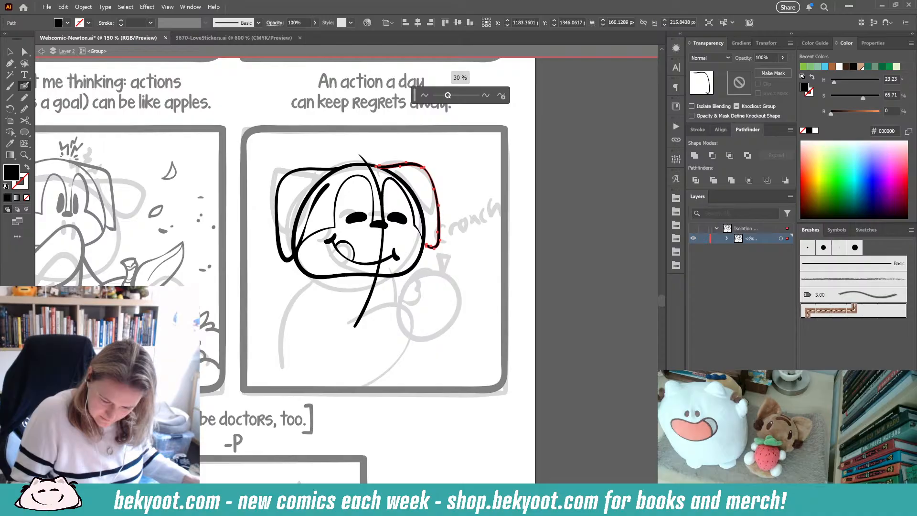
left_click(460, 196, "ctrl")
- Select the mouth and cheek strokes and smooth them together
left_click(359, 217, "ctrl")
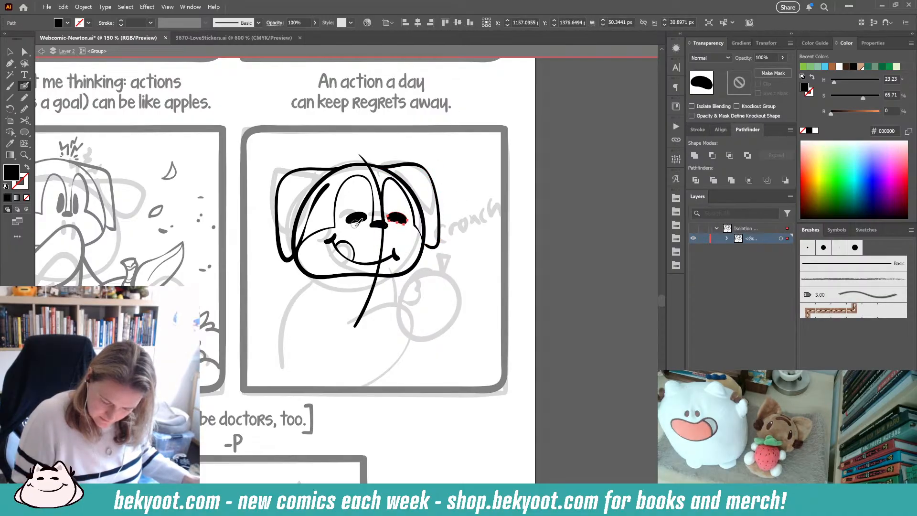
left_click(334, 242, "ctrl")
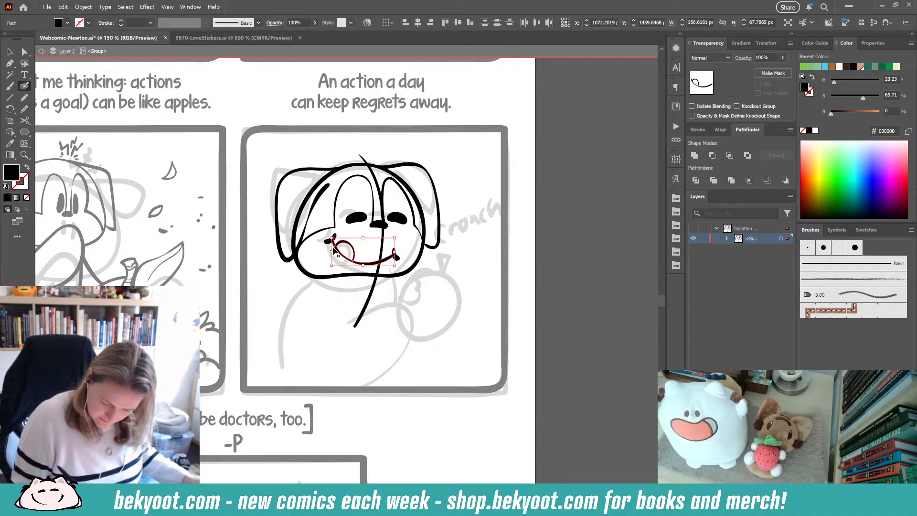
left_click_drag(330, 249, 331, 250)
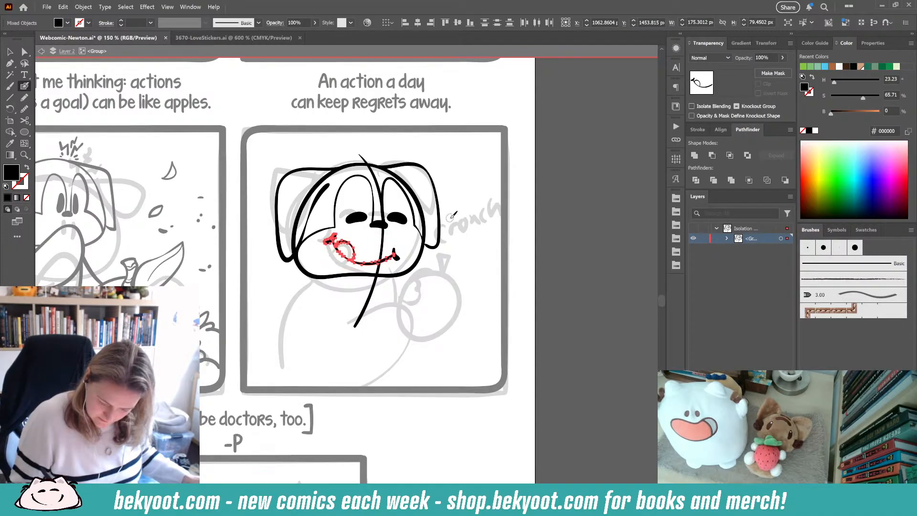
key("ctrl+alt+s")
left_click(502, 96)
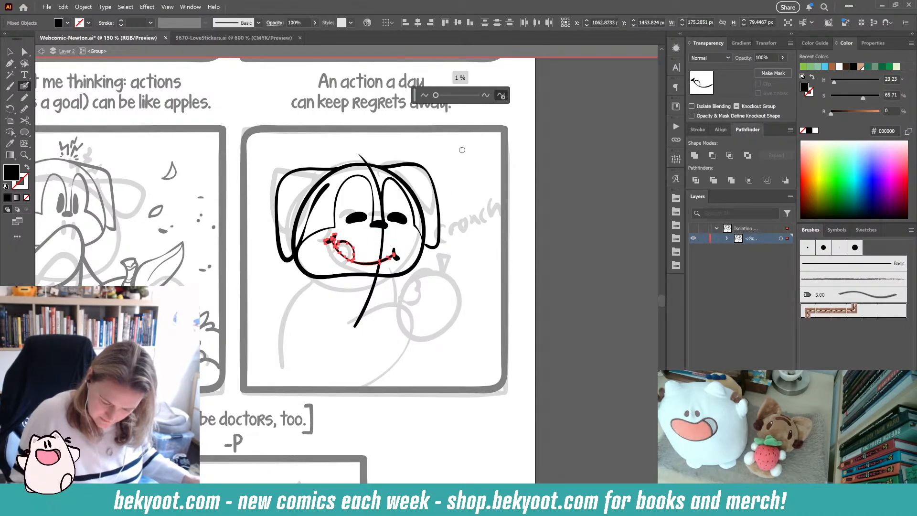
left_click(443, 261, "ctrl")
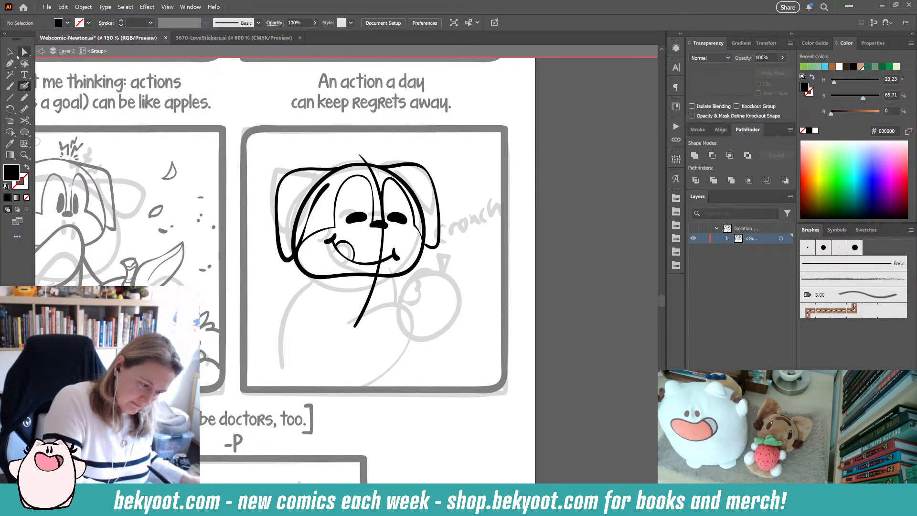
left_click(438, 198, "ctrl")
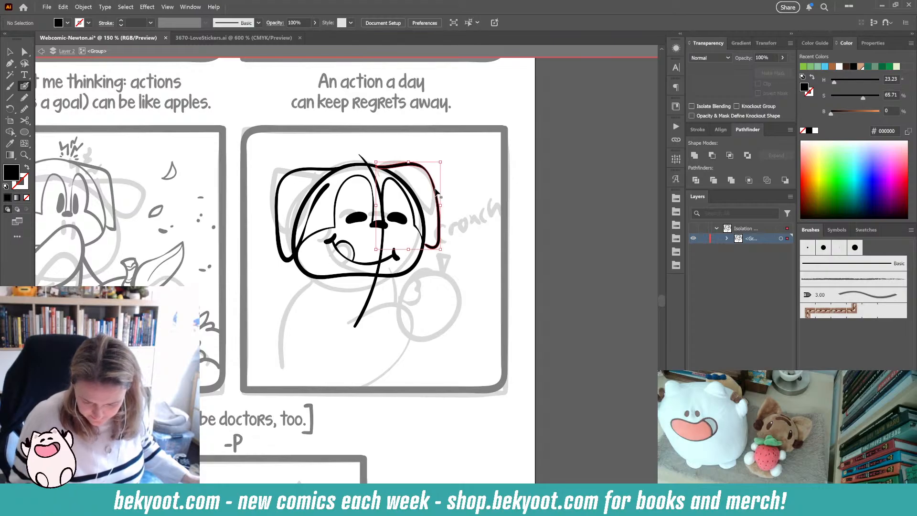
right_click(445, 160)
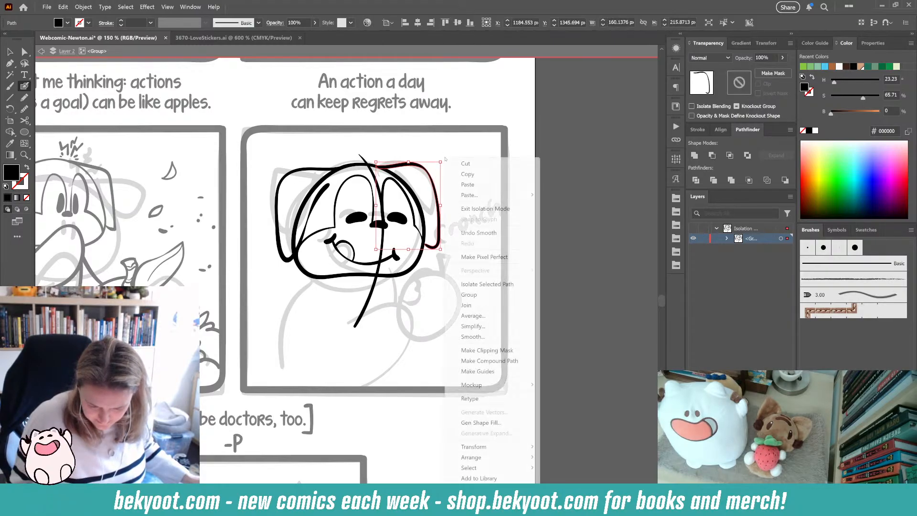
left_click(518, 147, "ctrl")
left_click(437, 196, "ctrl")
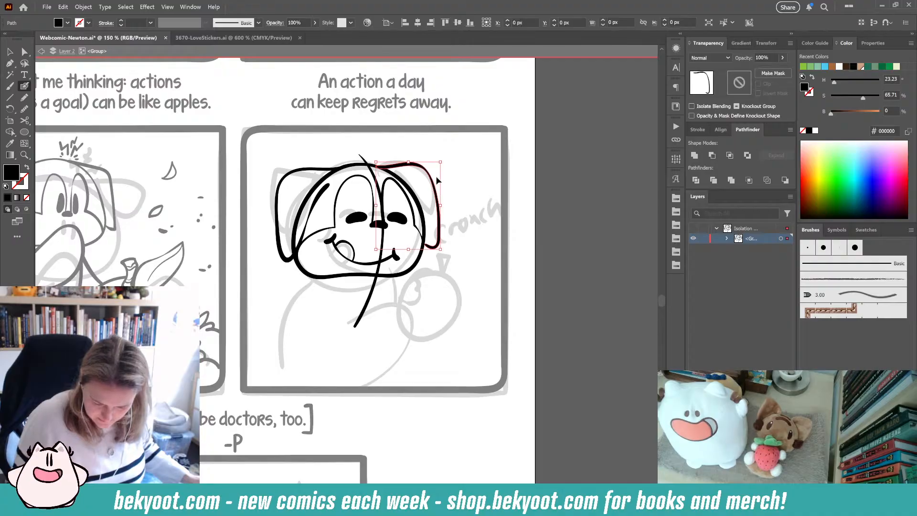
left_click_drag(444, 158, 441, 186, "ctrl")
left_click(442, 186, "ctrl")
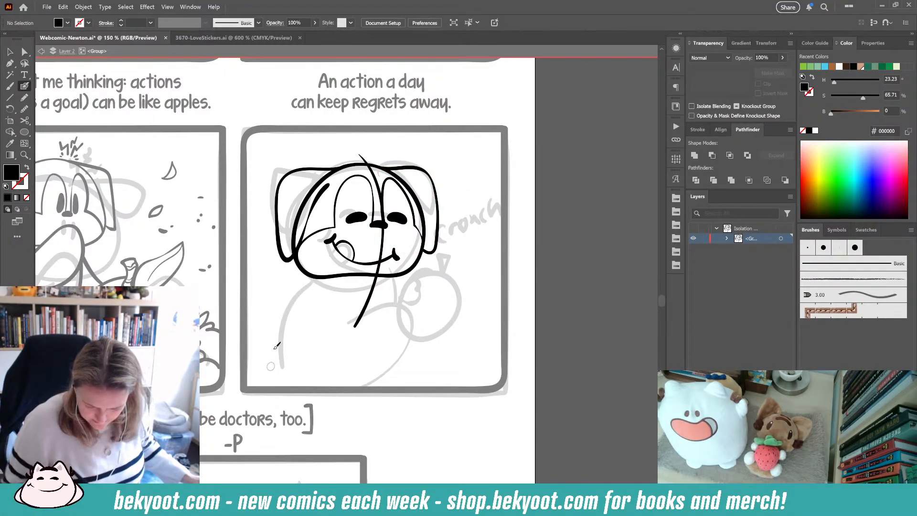
left_click(333, 194, "ctrl")
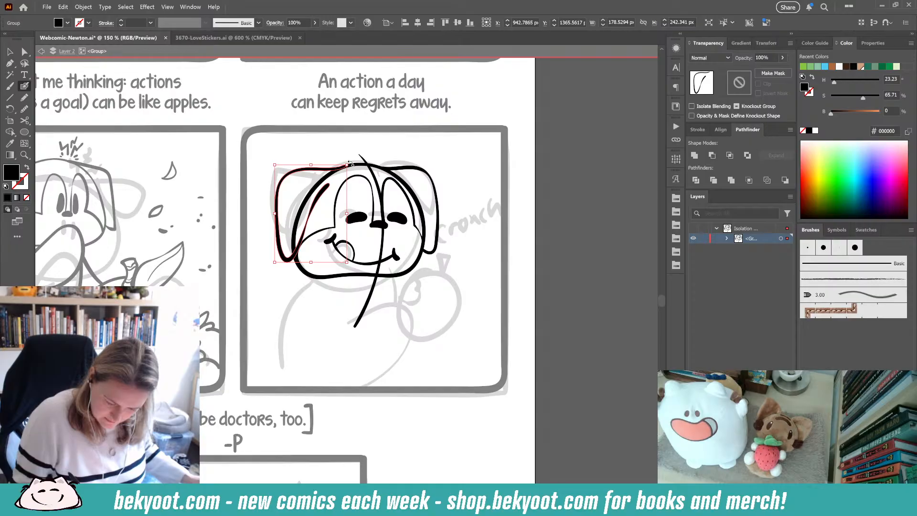
left_click(270, 336, "ctrl")
- Try inking both sides of the dog's body below the head
mouse_move(397, 276)
left_mouse_down()
mouse_move(389, 347)
mouse_move(351, 388)
left_mouse_up()
mouse_move(319, 277)
left_mouse_down()
mouse_move(258, 313)
mouse_move(248, 376)
left_mouse_up()
key("ctrl+z")
key("ctrl+z")
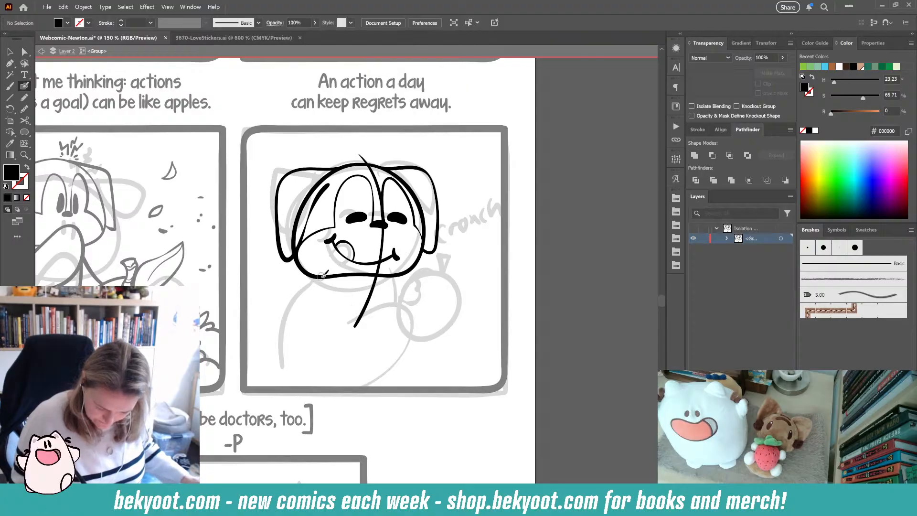
- Ink the right side of the dog's body, curving from under the head down to the panel bottom
mouse_move(323, 277)
left_mouse_down()
mouse_move(293, 292)
mouse_move(264, 326)
mouse_move(254, 378)
left_mouse_up()
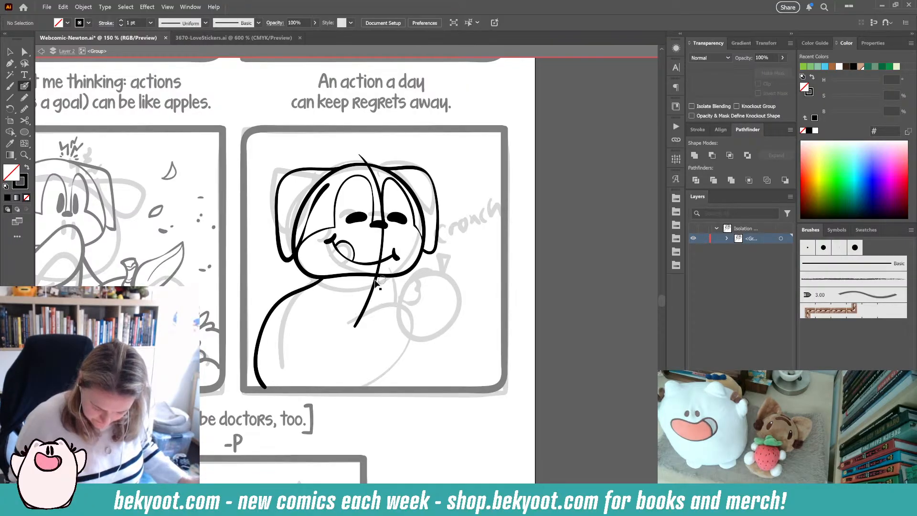
key("ctrl+z")
mouse_move(401, 272)
left_mouse_down()
mouse_move(401, 303)
mouse_move(366, 387)
left_mouse_up()
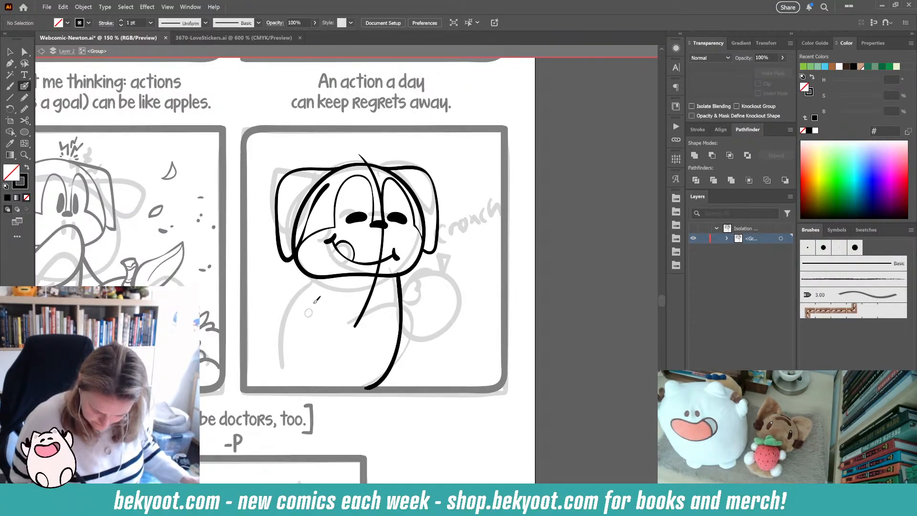
mouse_move(325, 269)
left_mouse_down()
mouse_move(287, 296)
mouse_move(256, 345)
mouse_move(273, 397)
left_mouse_up()
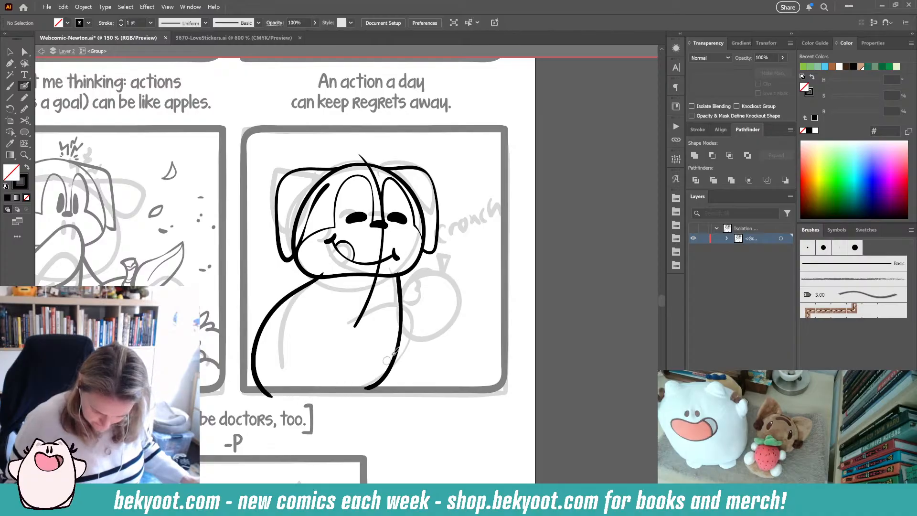
key("ctrl+z")
mouse_move(327, 274)
left_mouse_down()
mouse_move(287, 306)
mouse_move(267, 363)
mouse_move(281, 387)
left_mouse_up()
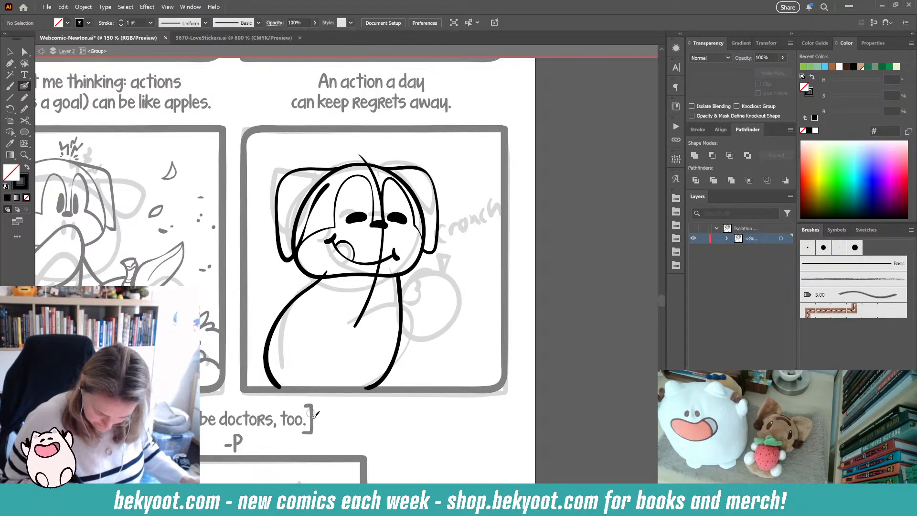
key("ctrl+z")
mouse_move(318, 276)
left_mouse_down()
mouse_move(284, 300)
mouse_move(270, 351)
mouse_move(311, 389)
left_mouse_up()
key("ctrl+z")
mouse_move(329, 272)
left_mouse_down()
mouse_move(278, 315)
mouse_move(271, 356)
mouse_move(295, 387)
mouse_move(282, 372)
mouse_move(285, 300)
mouse_move(329, 271)
left_mouse_up()
key("ctrl+z")
key("ctrl+z")
mouse_move(331, 386)
left_mouse_down()
mouse_move(274, 369)
mouse_move(287, 302)
mouse_move(334, 274)
mouse_move(290, 301)
mouse_move(277, 323)
mouse_move(287, 358)
left_mouse_up()
key("ctrl+z")
key("ctrl+z")
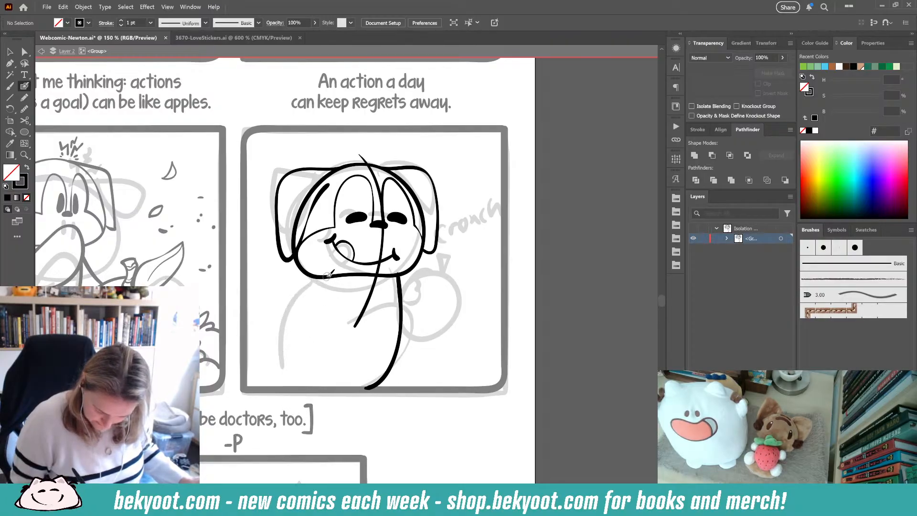
- Ink the left side of the dog's body and smooth the stroke
mouse_move(334, 272)
left_mouse_down()
mouse_move(275, 332)
mouse_move(276, 360)
mouse_move(311, 386)
left_mouse_up()
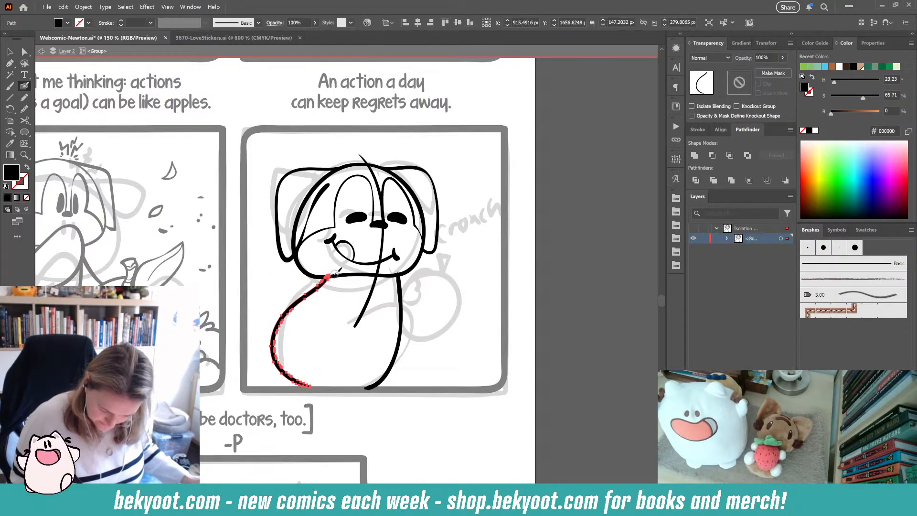
key("ctrl+alt+s")
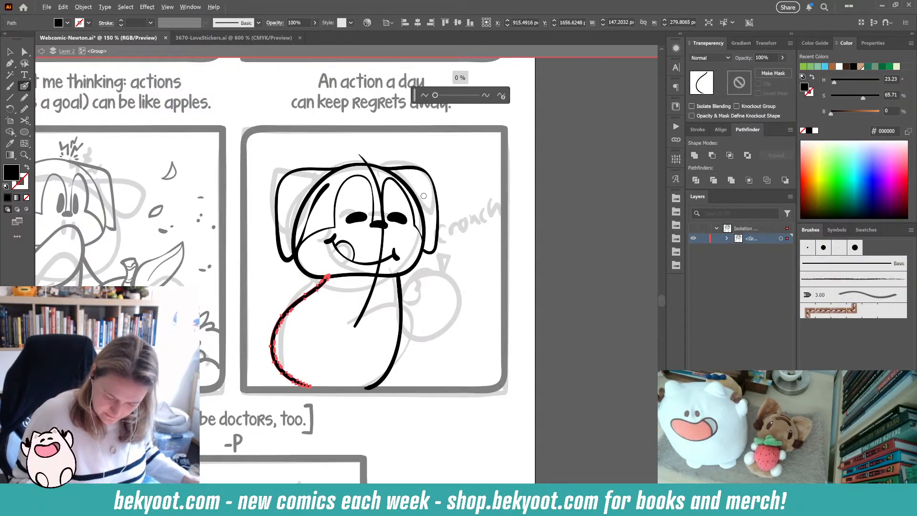
left_click(501, 95)
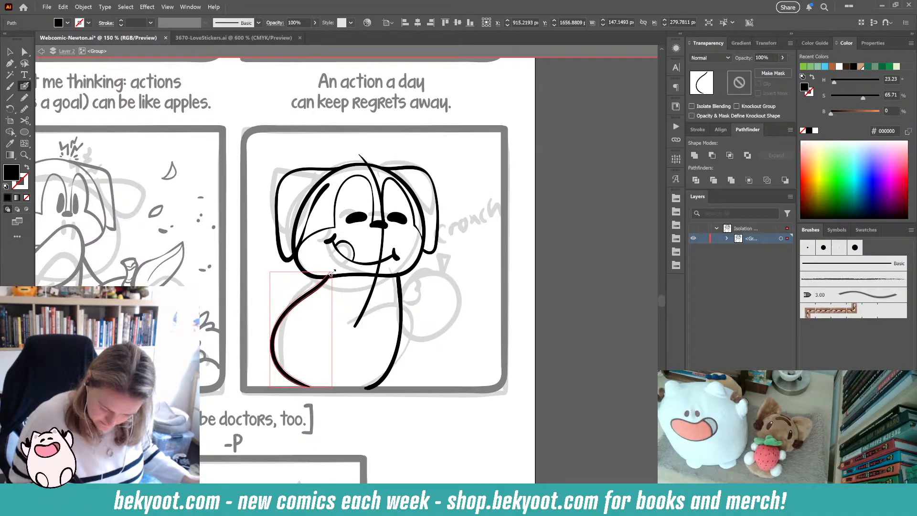
- Redraw the left side of the dog's body with a cleaner curved stroke down to the panel bottom
left_click_drag(331, 275, 294, 395)
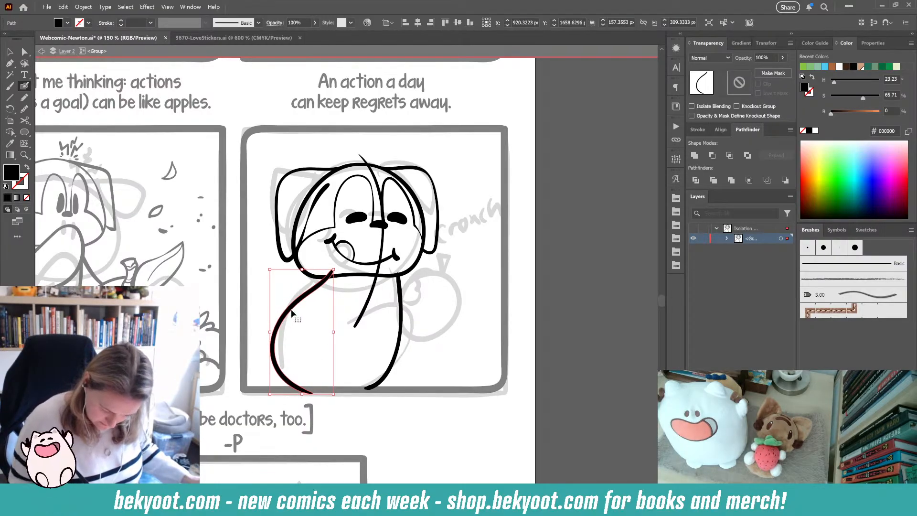
left_click_drag(292, 311, 284, 310)
mouse_move(328, 270)
left_mouse_down()
mouse_move(277, 318)
mouse_move(299, 392)
left_mouse_up()
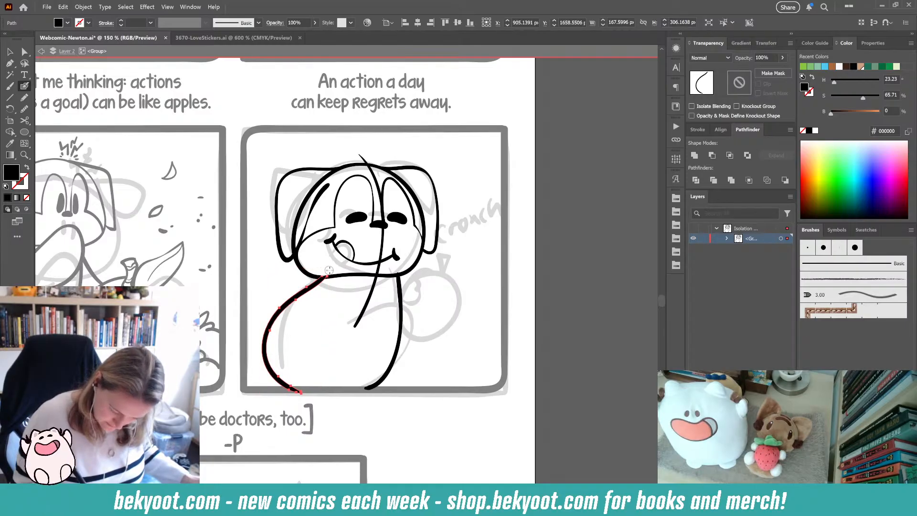
mouse_move(309, 392)
left_mouse_down()
mouse_move(292, 395)
mouse_move(310, 397)
left_mouse_up()
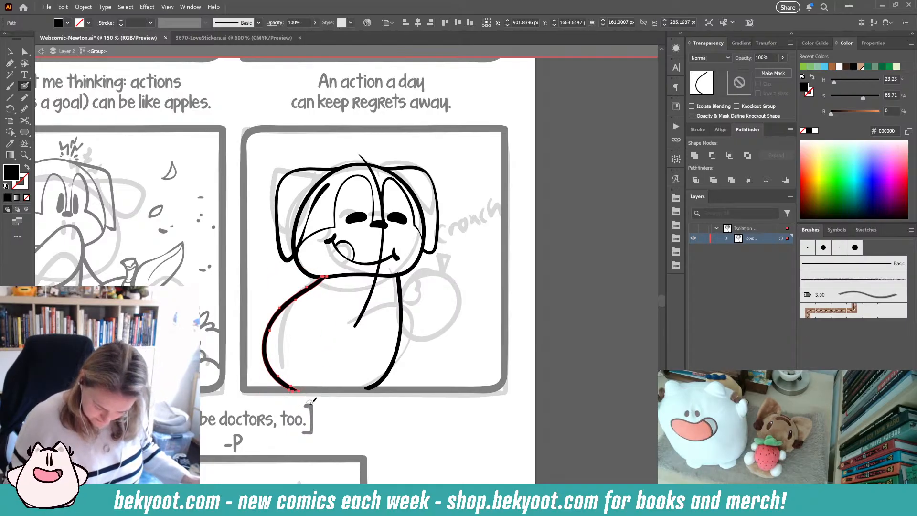
left_click(453, 404, "ctrl")
- Draw the dog's curled tail behind the body with small motion lines, and smooth the tail stroke
mouse_move(375, 270)
left_mouse_down()
mouse_move(370, 337)
mouse_move(340, 388)
left_mouse_up()
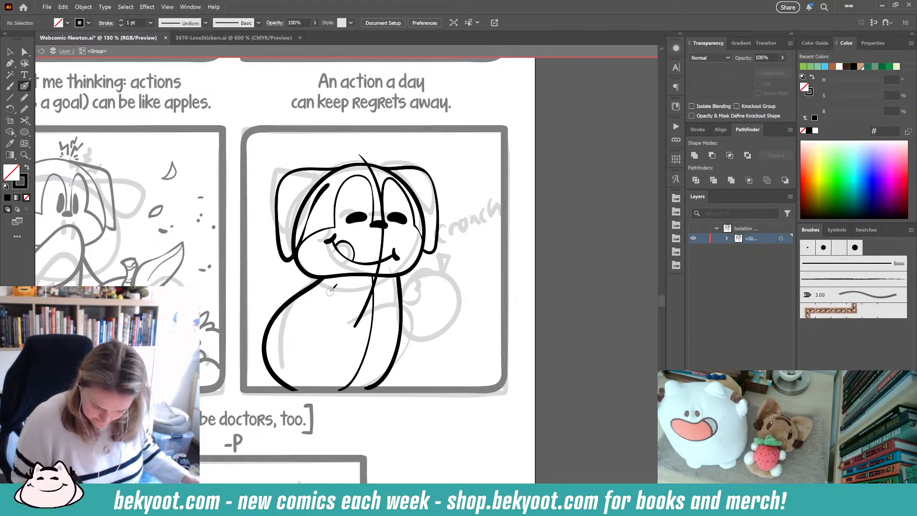
mouse_move(273, 330)
left_mouse_down()
mouse_move(251, 300)
mouse_move(270, 307)
mouse_move(262, 301)
left_mouse_up()
left_click(269, 306, "ctrl")
key("ctrl+alt+shift+s")
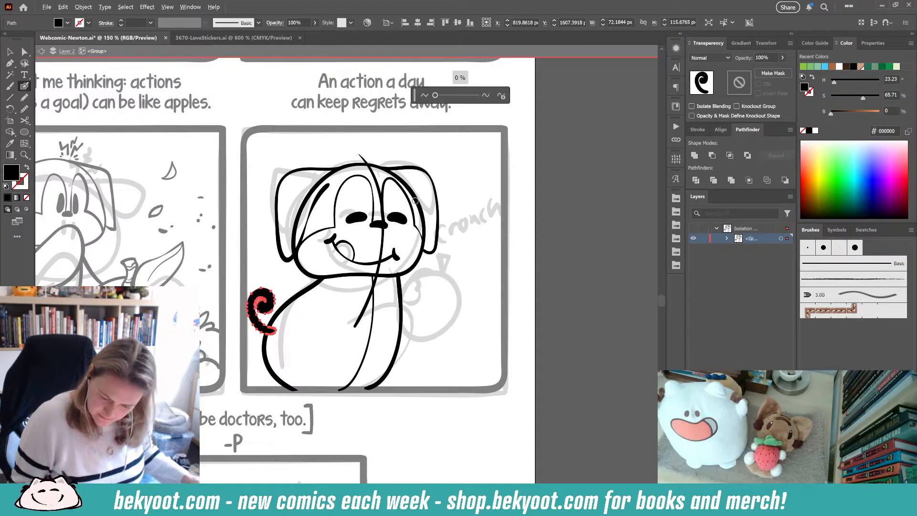
left_click(501, 99)
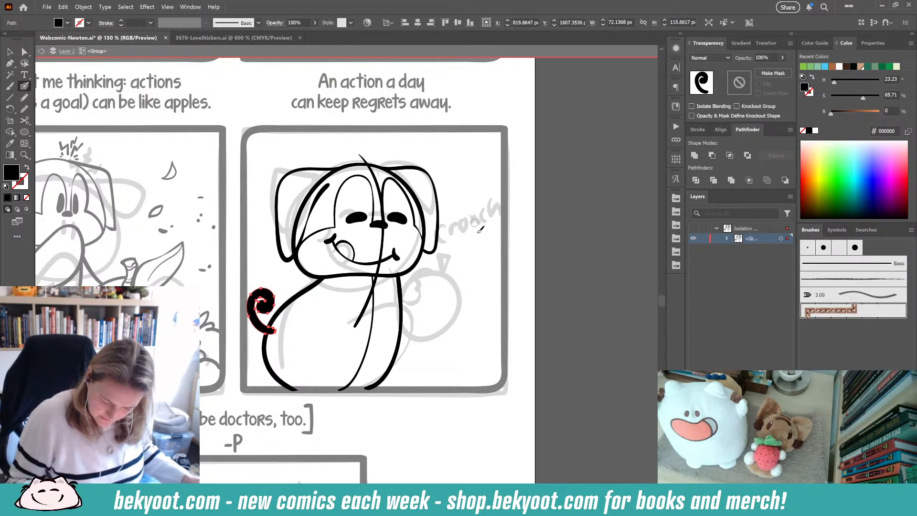
left_click(451, 319, "ctrl")
key("shift+x")
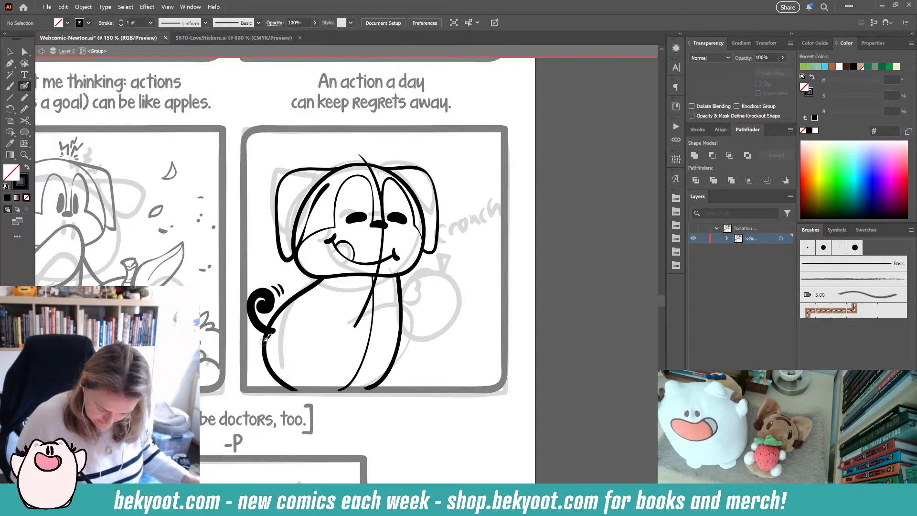
- Ink the short foot lines at the bottom of the dog's body, redrawing the back foot
left_click_drag(266, 338, 273, 388)
key("ctrl+z")
left_click_drag(265, 336, 272, 388)
left_click_drag(392, 368, 382, 389)
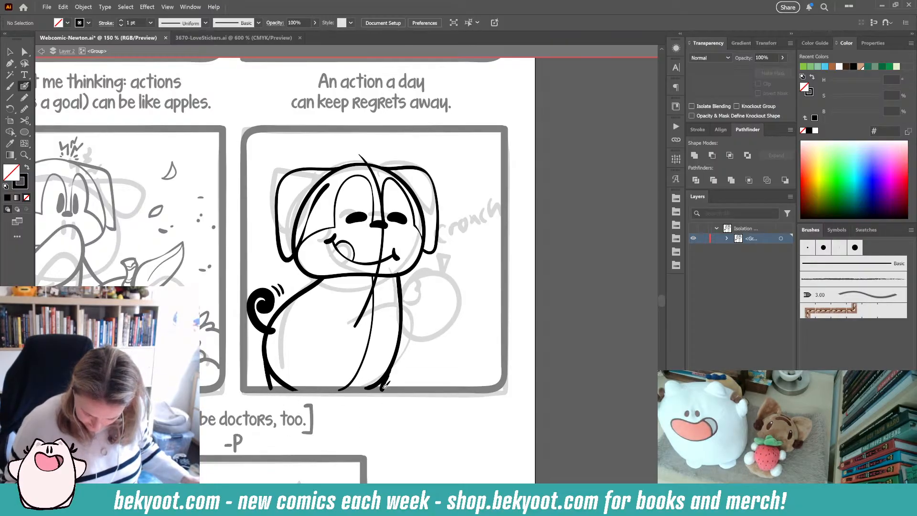
- Ink the dog's arms reaching across the body toward the apple
mouse_move(326, 301)
left_mouse_down()
mouse_move(410, 291)
mouse_move(418, 305)
mouse_move(411, 329)
mouse_move(383, 350)
mouse_move(325, 344)
left_mouse_up()
key("ctrl+z")
mouse_move(329, 292)
left_mouse_down()
mouse_move(410, 299)
mouse_move(419, 319)
mouse_move(403, 349)
mouse_move(362, 359)
mouse_move(307, 328)
left_mouse_up()
left_click_drag(352, 305, 376, 311)
left_click(446, 384, "ctrl")
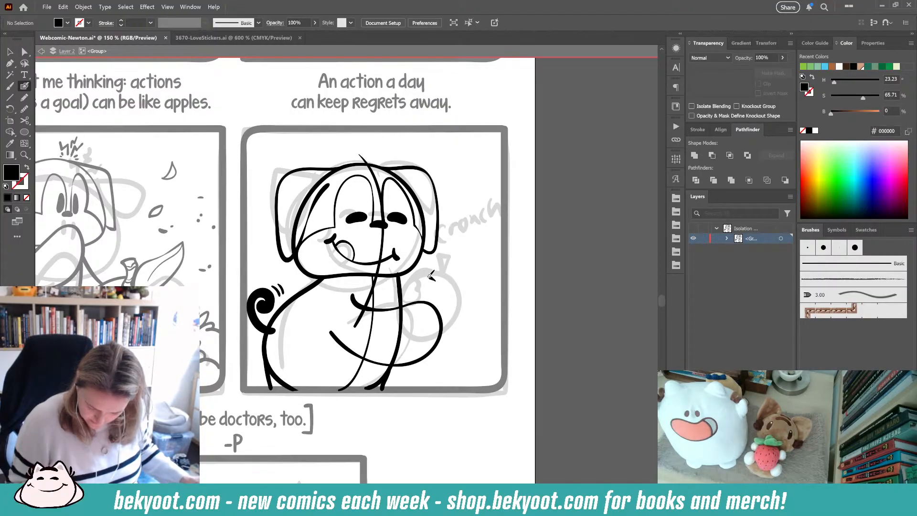
- Ink the apple held by the dog, with its bite mark, stem and leaf
mouse_move(431, 276)
left_mouse_down()
mouse_move(384, 304)
mouse_move(392, 330)
mouse_move(414, 344)
mouse_move(447, 334)
mouse_move(457, 303)
mouse_move(434, 279)
left_mouse_up()
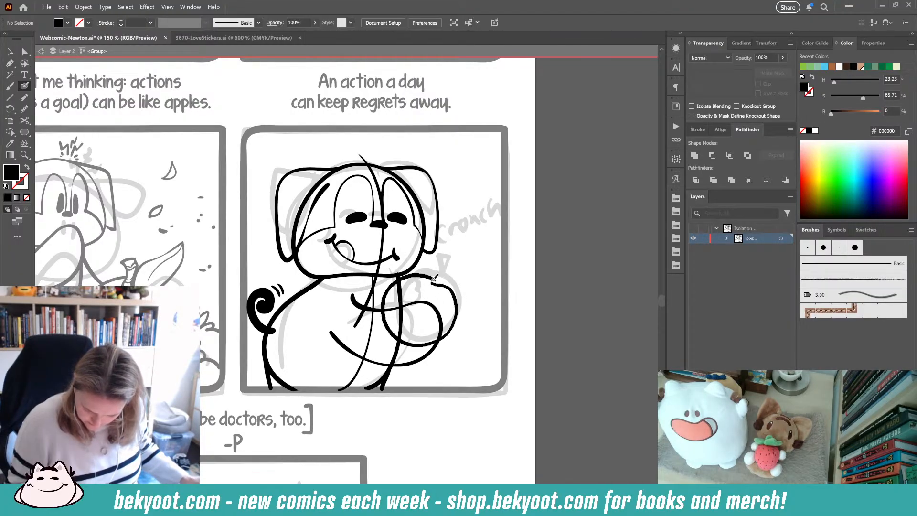
key("shift+x")
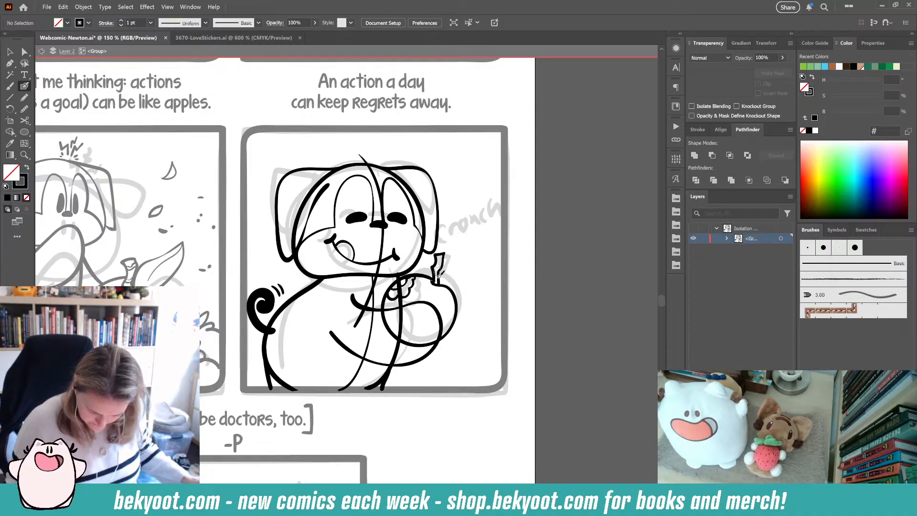
left_click_drag(467, 254, 473, 250)
key("ctrl+z")
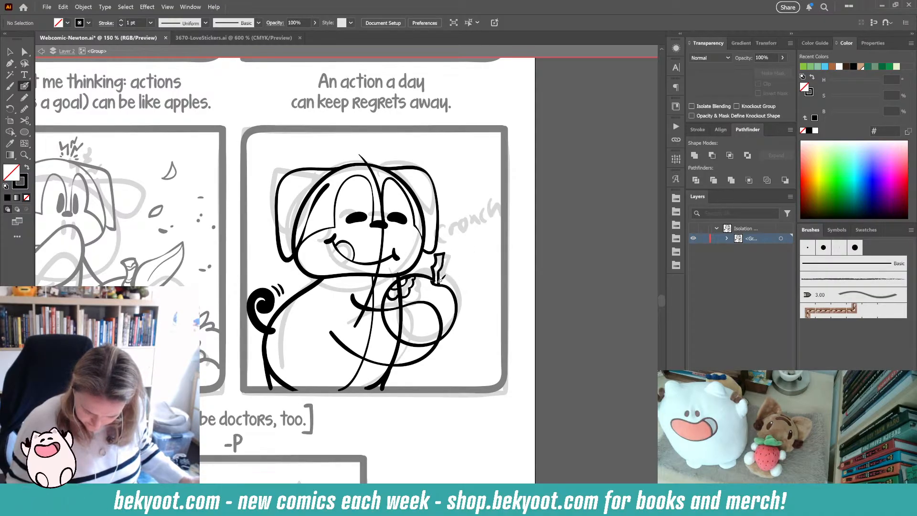
left_click_drag(461, 282, 439, 284)
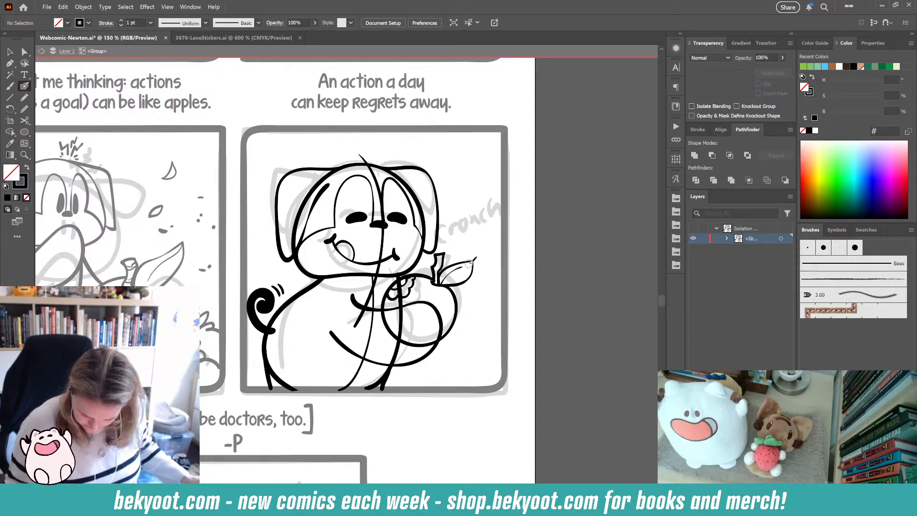
- Select the apple outline and smooth it
left_click(425, 276, "ctrl")
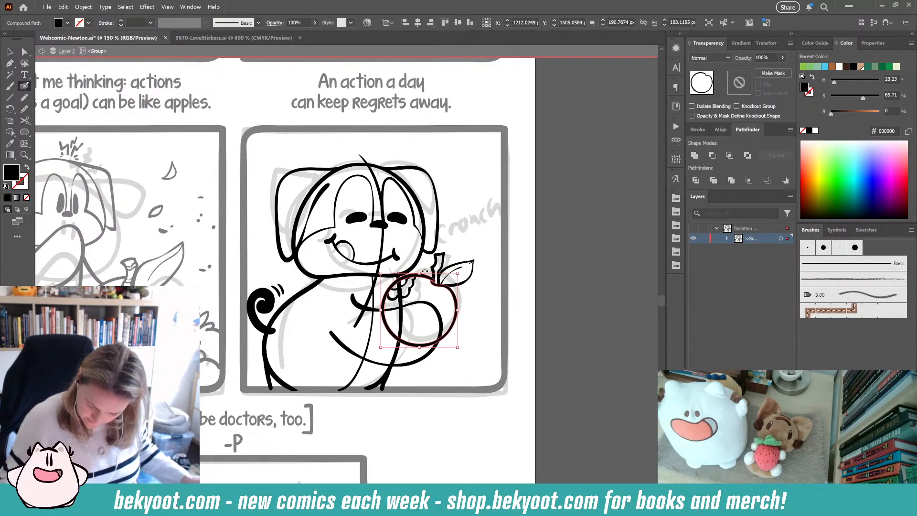
key("ctrl+alt+s")
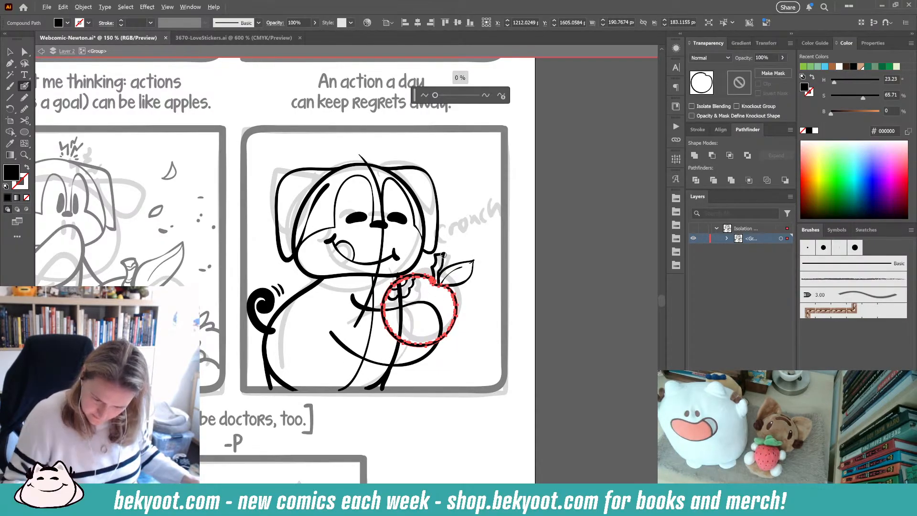
left_click(503, 95)
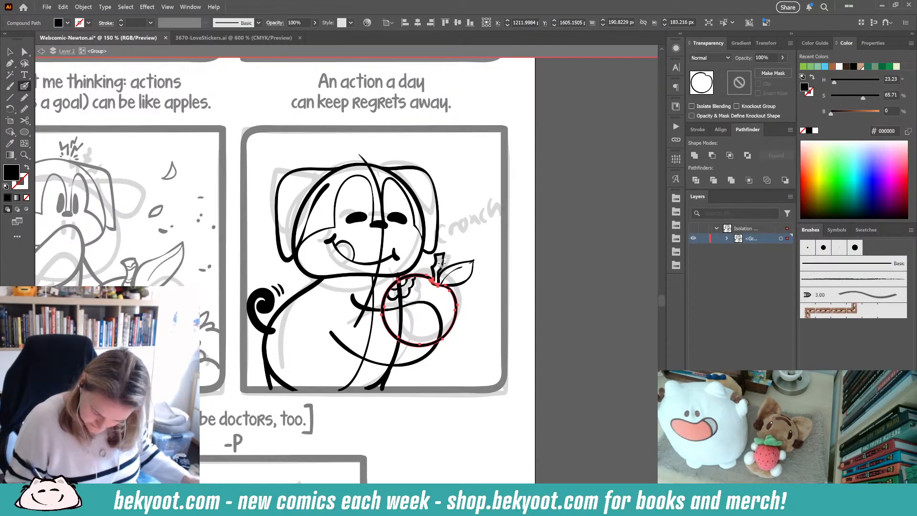
key("ctrl+shift+a")
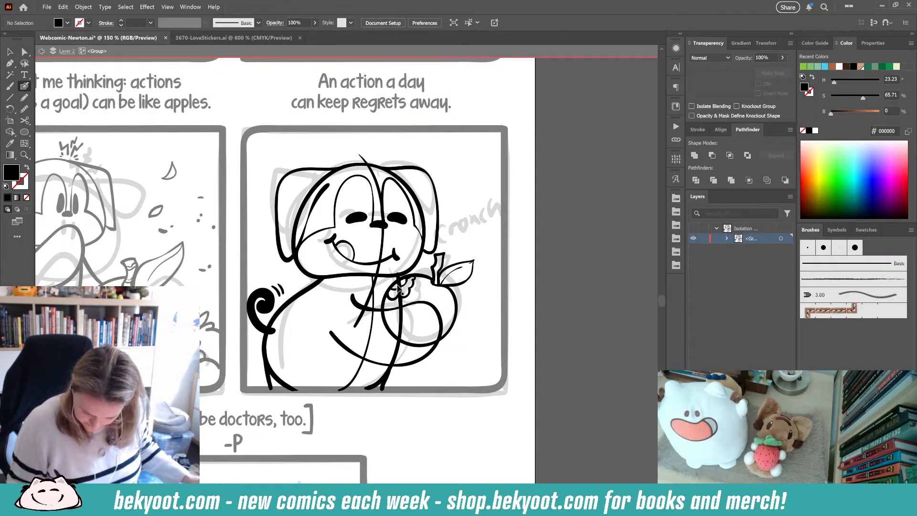
- Isolate the apple strokes' group and add small dots on the apple's face
left_click_drag(462, 286, 437, 280)
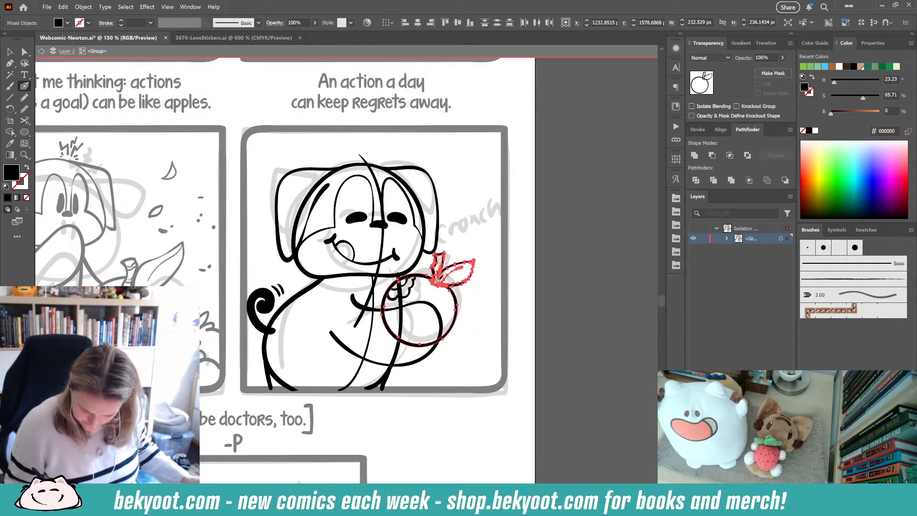
key("ctrl")
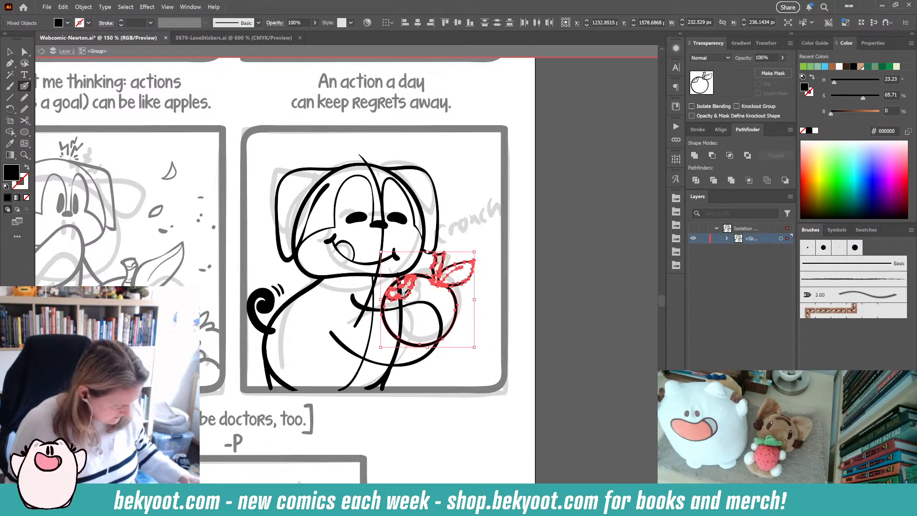
double_click(457, 306)
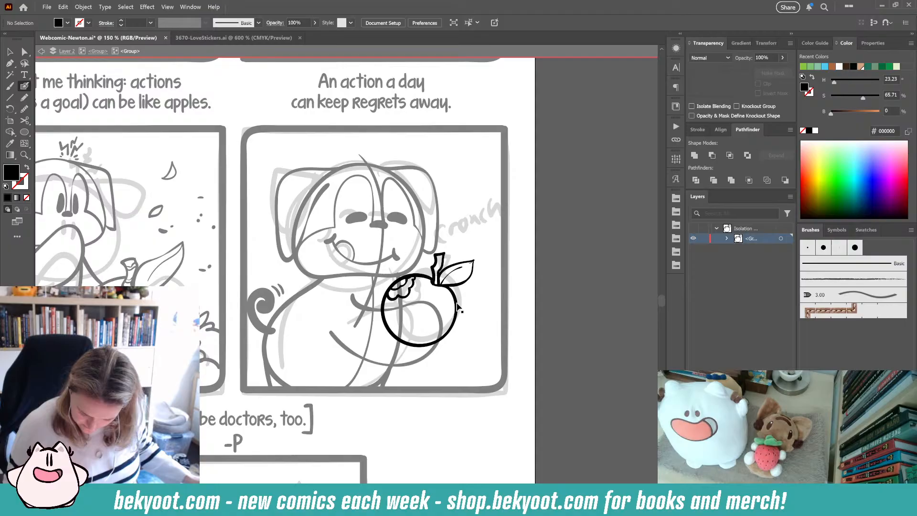
left_click(399, 279)
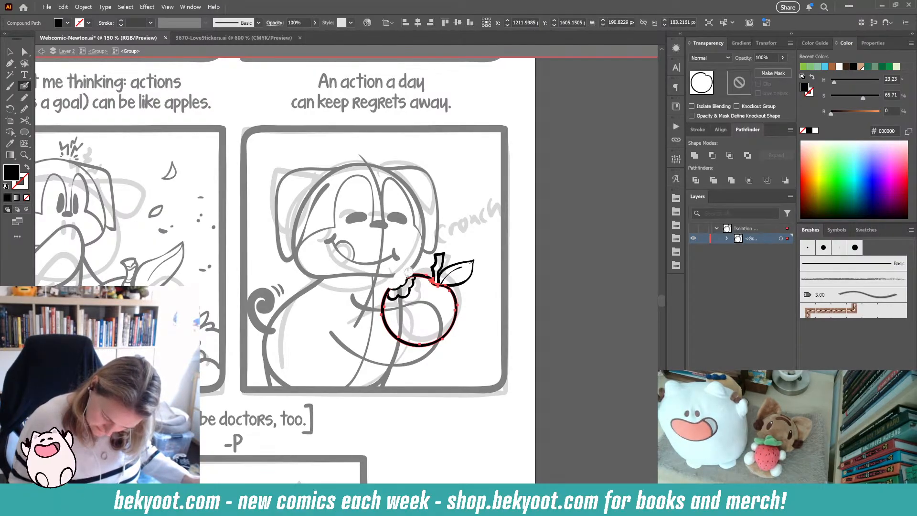
left_click_drag(408, 272, 408, 273)
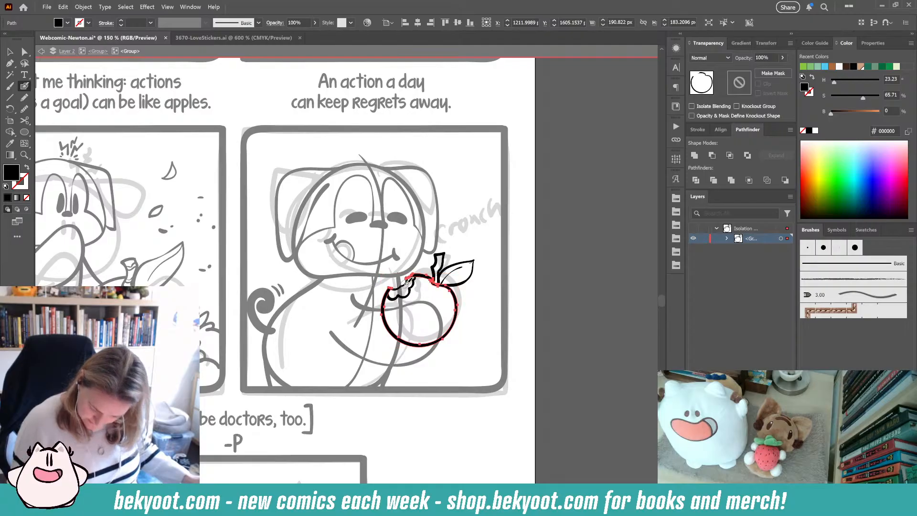
left_click(548, 281, "ctrl")
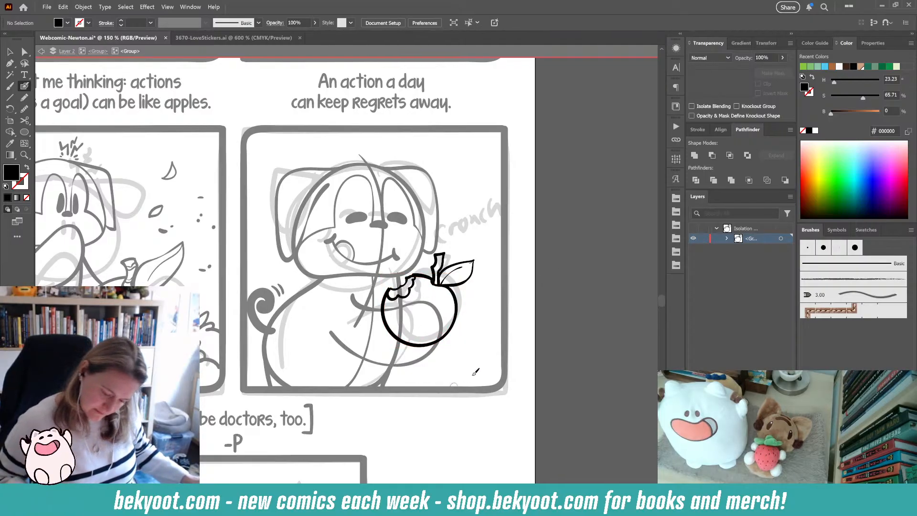
left_click(441, 303)
left_click(441, 297)
left_click(434, 300)
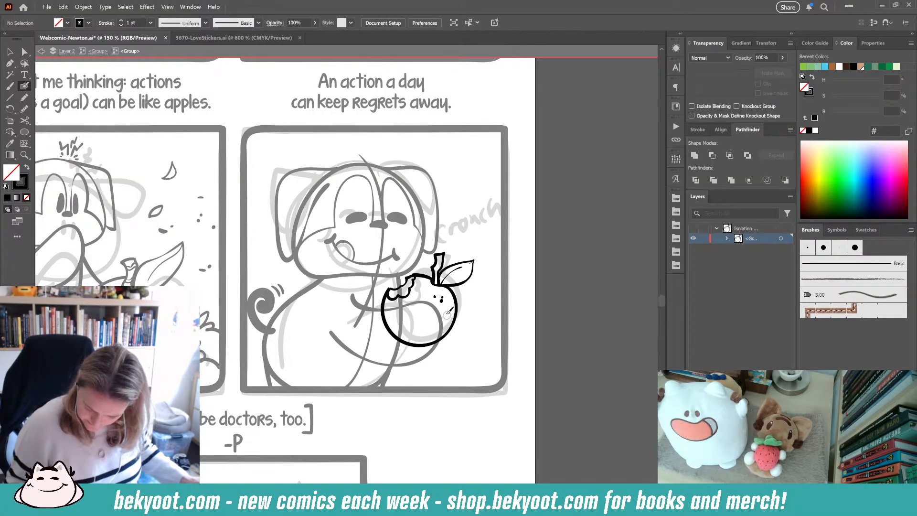
- Smooth the apple outline and the leaf stroke
left_click_drag(401, 276, 410, 269)
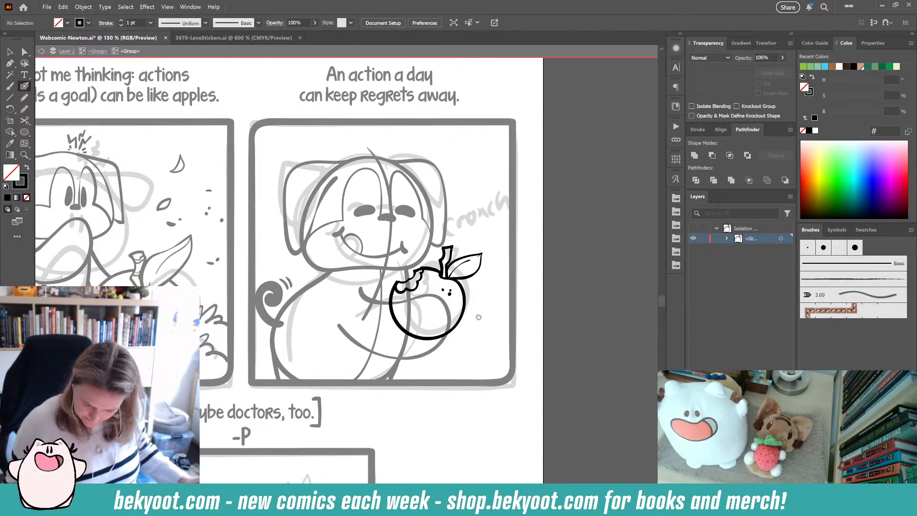
left_click(392, 303, "ctrl")
key("F4")
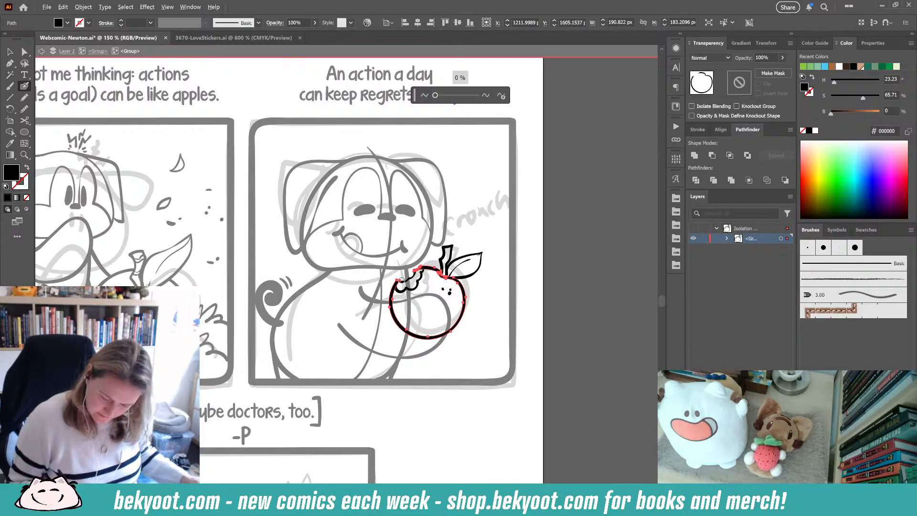
mouse_move(398, 278)
left_mouse_down()
mouse_move(401, 286)
mouse_move(435, 271)
mouse_move(446, 281)
left_mouse_up()
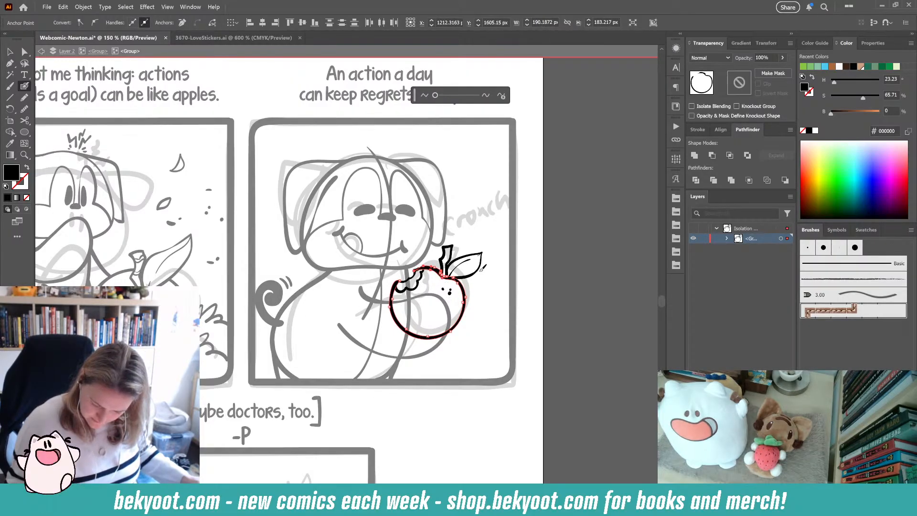
left_click(485, 286, "ctrl")
mouse_move(476, 270)
left_mouse_down()
mouse_move(475, 281)
mouse_move(478, 266)
left_mouse_up()
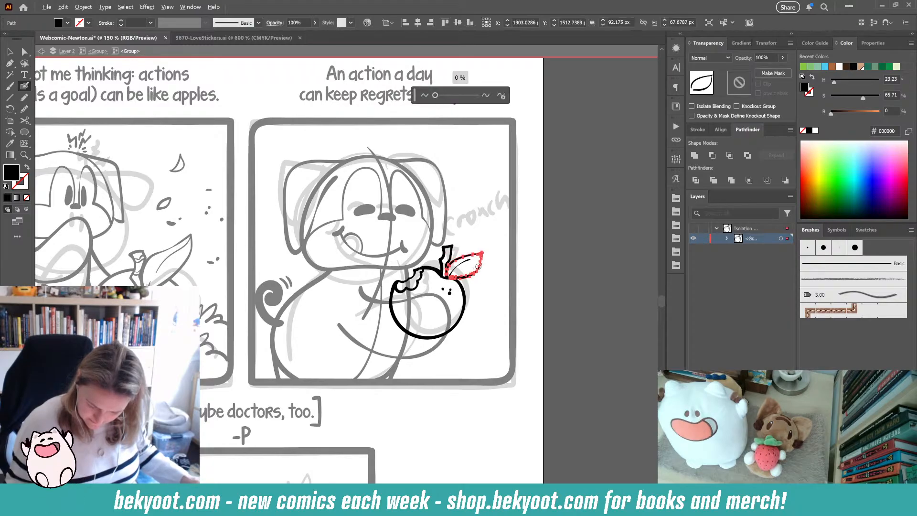
key("ctrl+shift+a")
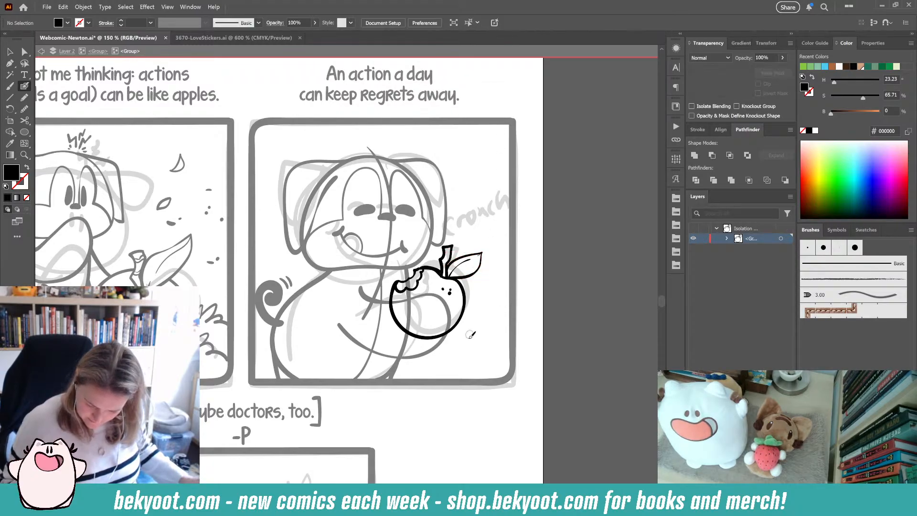
- Leave isolation mode, select the apple group and nudge it into place against the dog's arms
scroll(443, 292, "down", 2)
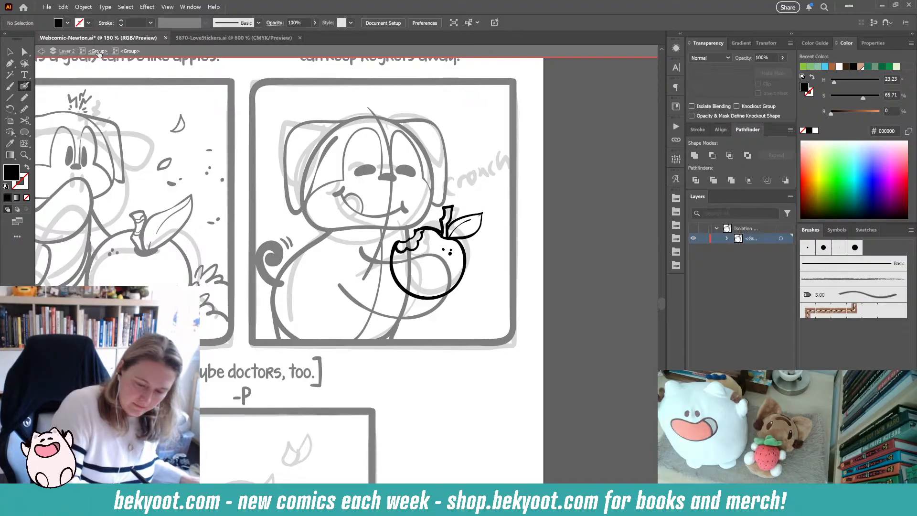
key("Escape")
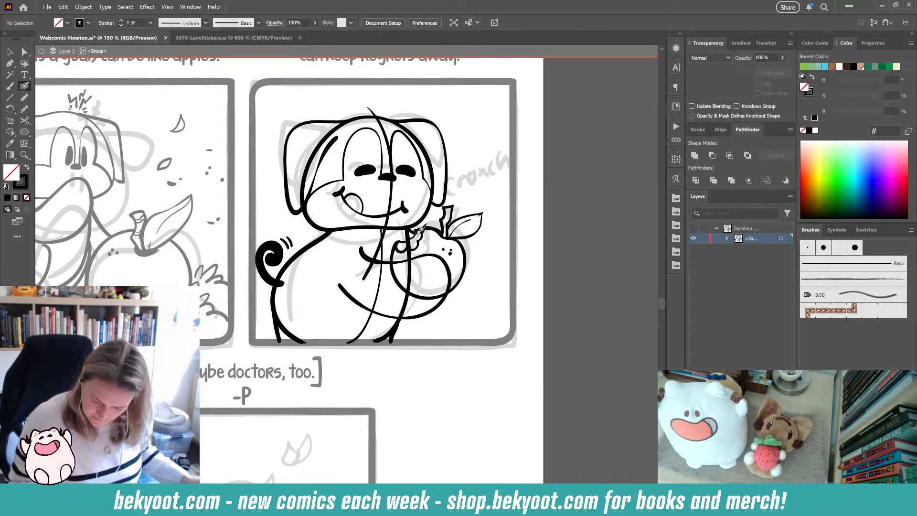
key("shift+x")
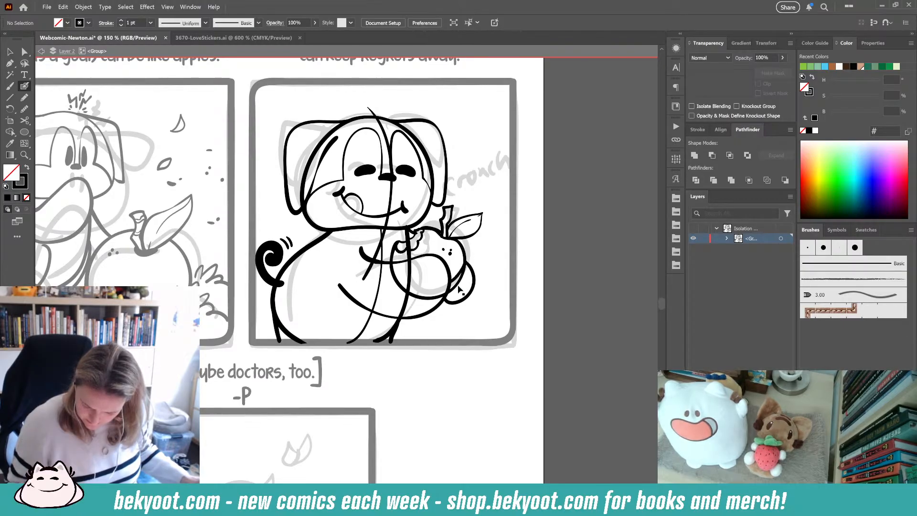
left_click(461, 283, "ctrl")
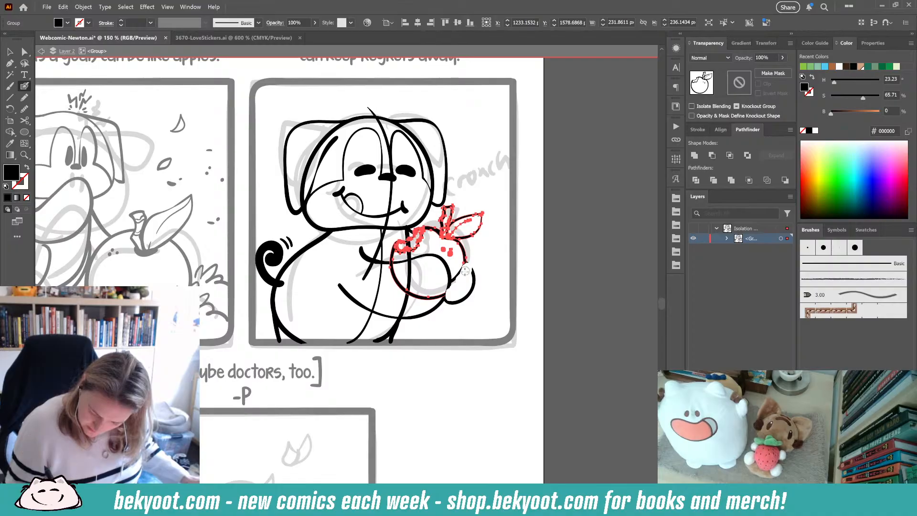
mouse_move(466, 271)
left_mouse_down()
mouse_move(417, 295)
mouse_move(397, 286)
mouse_move(392, 267)
mouse_move(424, 293)
mouse_move(447, 291)
left_mouse_up()
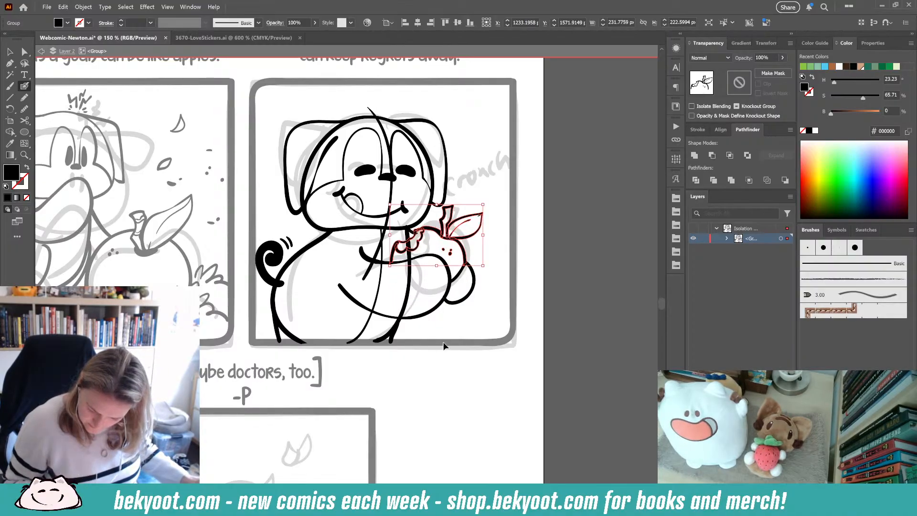
- Delete the small stray stroke at the apple's bite and redraw it with a short new stroke
left_click(445, 344, "ctrl")
left_click(410, 277, "ctrl")
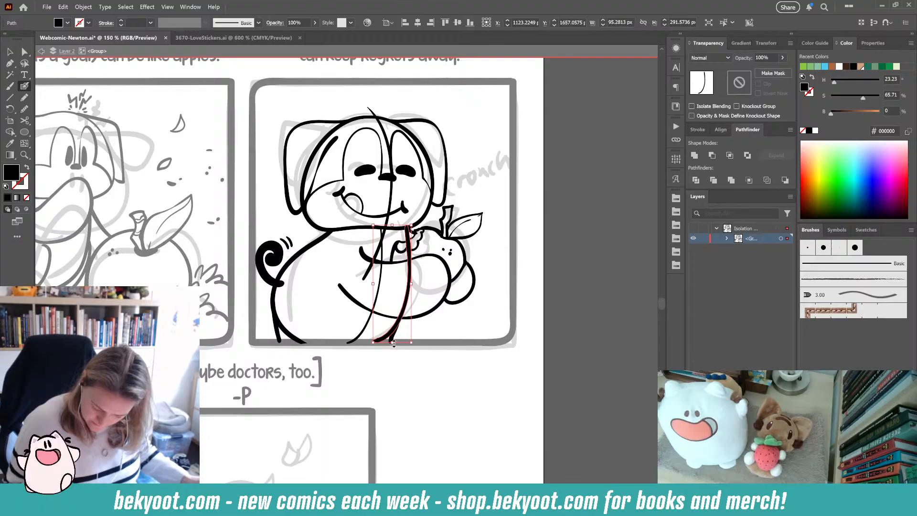
mouse_move(376, 341)
left_mouse_down()
mouse_move(399, 306)
mouse_move(407, 229)
mouse_move(399, 312)
mouse_move(412, 314)
left_mouse_up()
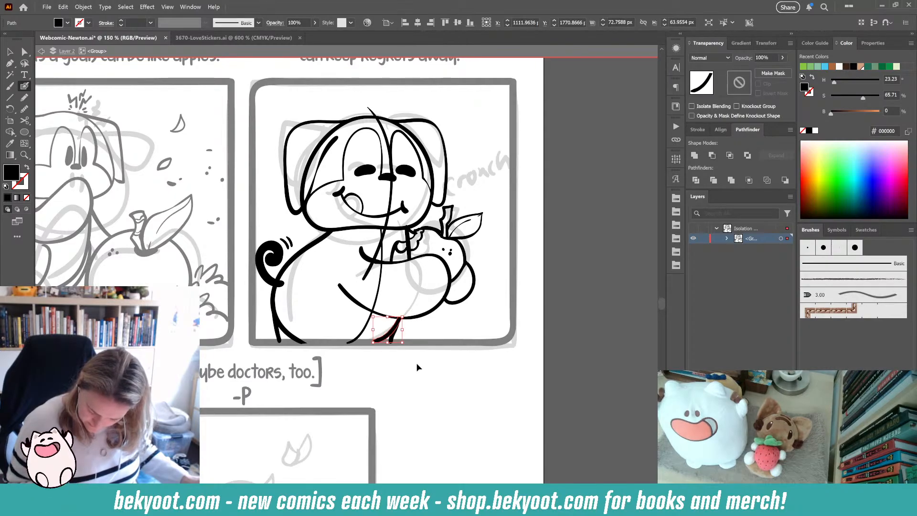
left_click(410, 242, "ctrl")
left_click(416, 270, "ctrl")
left_click(409, 254, "ctrl")
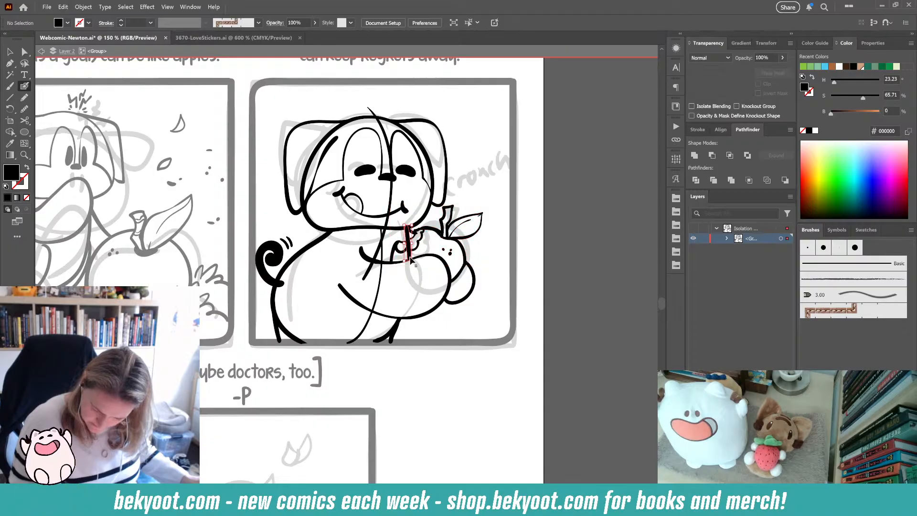
mouse_move(416, 263)
left_mouse_down()
mouse_move(411, 248)
mouse_move(414, 259)
left_mouse_up()
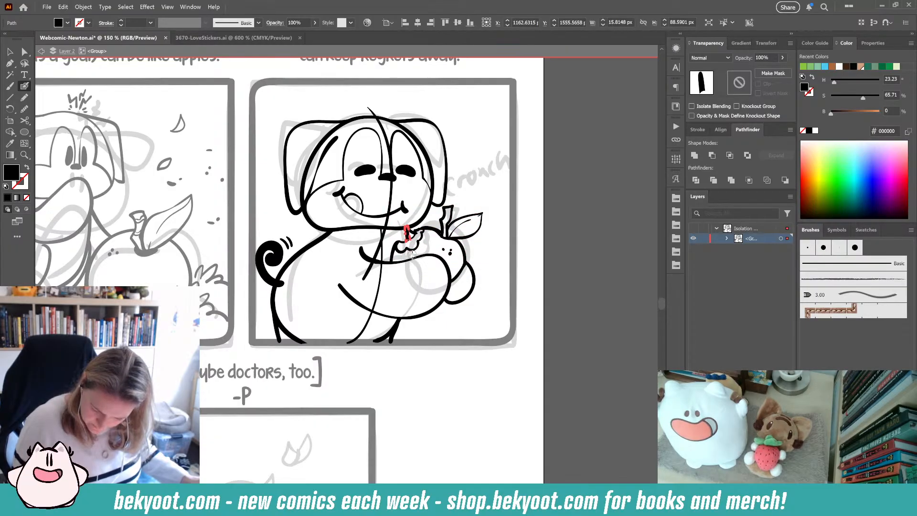
key("Delete")
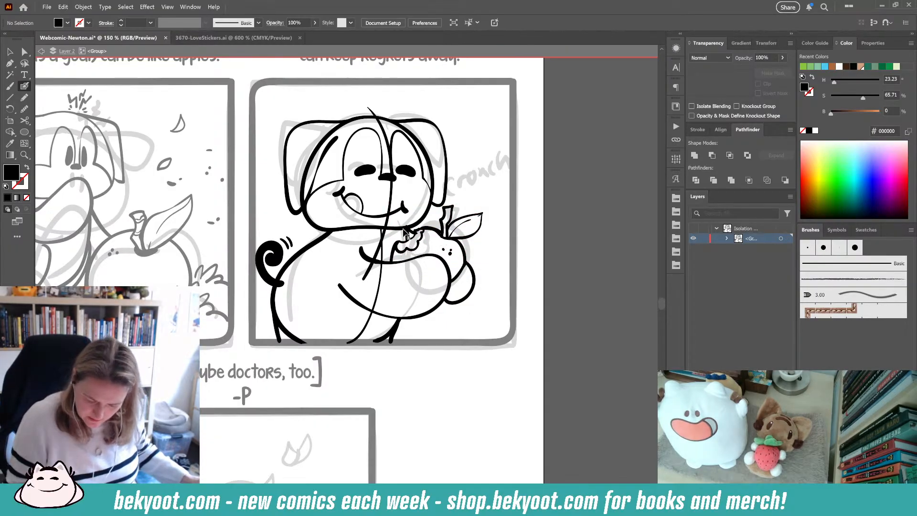
key("ctrl+z")
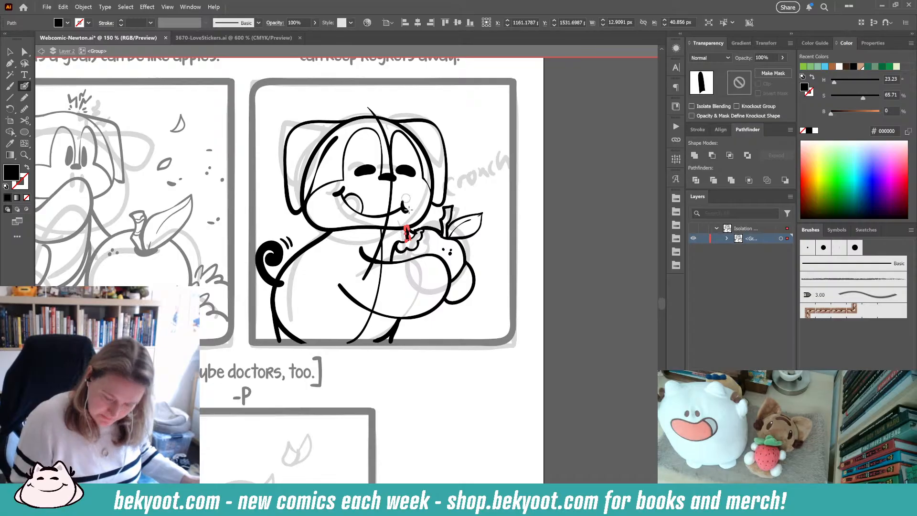
key("Delete")
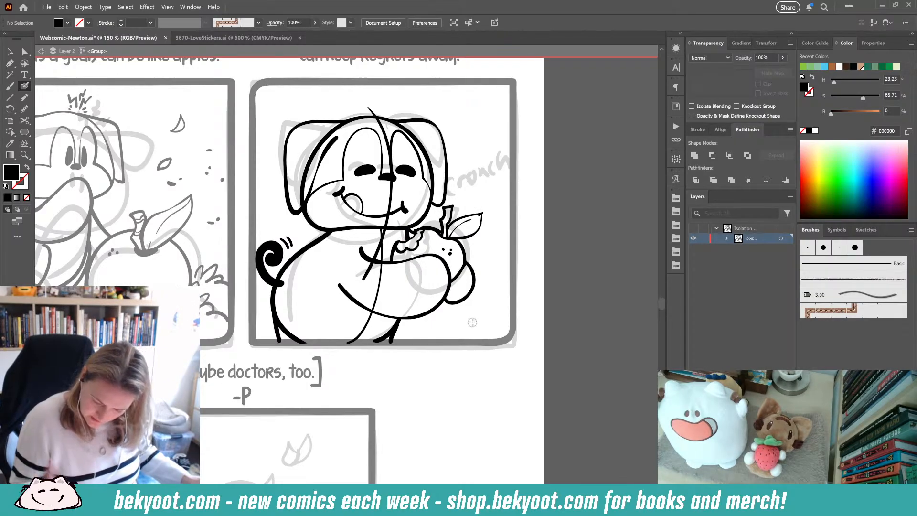
mouse_move(419, 235)
left_mouse_down()
mouse_move(410, 227)
mouse_move(422, 232)
left_mouse_up()
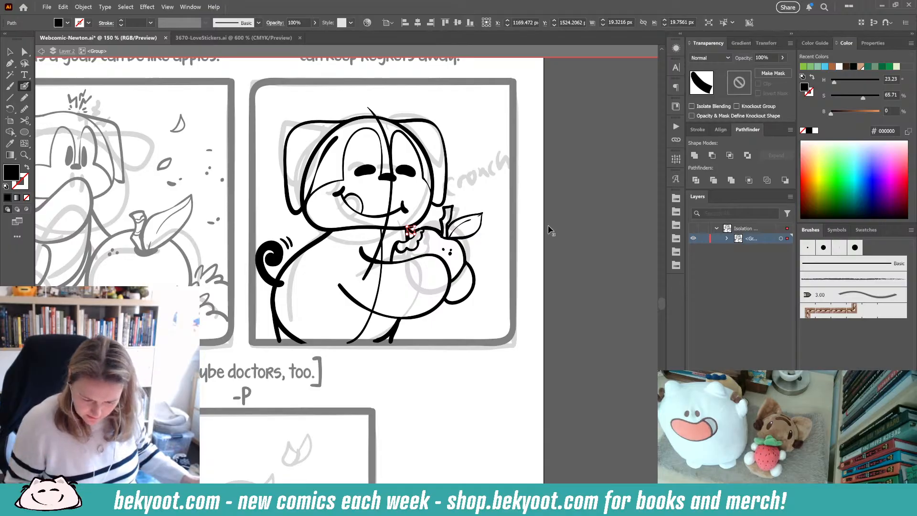
- Select the dog's head outline group and redraw part of the head's outline
left_click(526, 240, "ctrl")
left_click(306, 170, "ctrl")
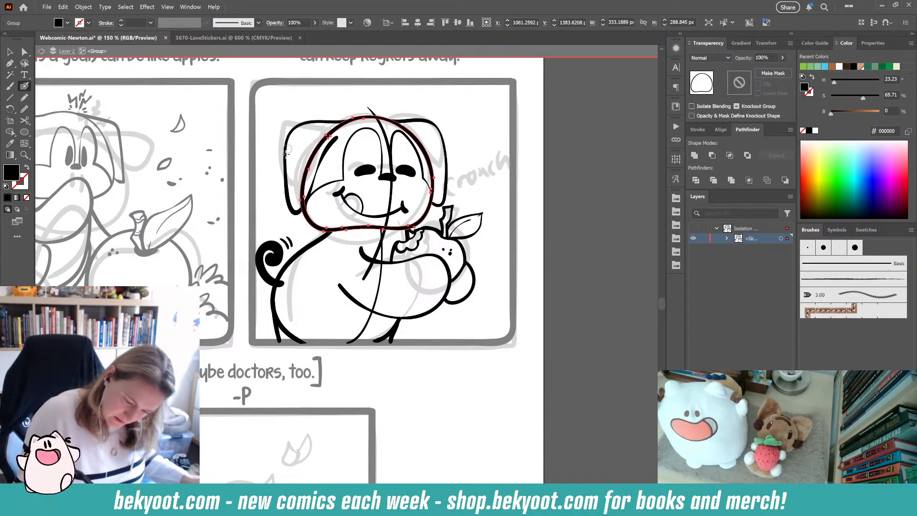
mouse_move(300, 199)
left_mouse_down()
mouse_move(313, 153)
mouse_move(333, 130)
mouse_move(363, 127)
left_mouse_up()
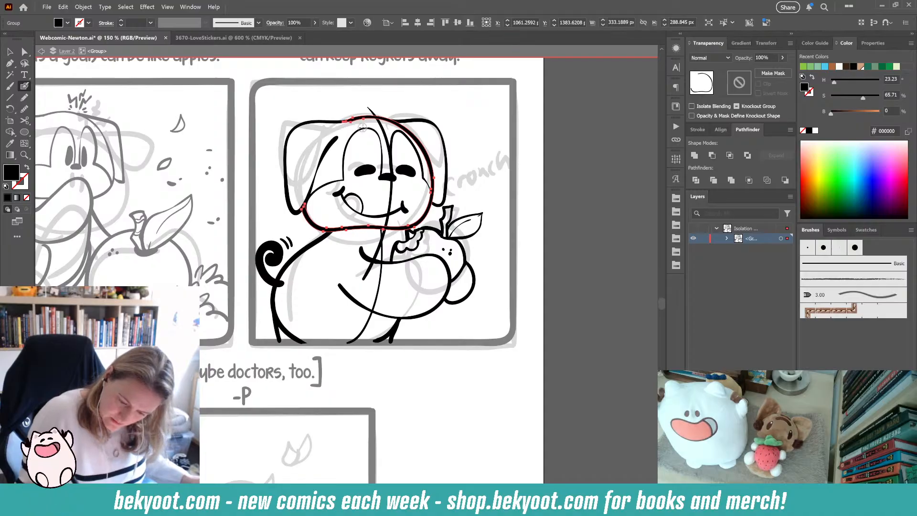
- Delete the long vertical guide stroke running through the dog's body
left_click(541, 218, "ctrl")
left_click_drag(416, 327, 421, 292)
left_click(386, 261, "ctrl")
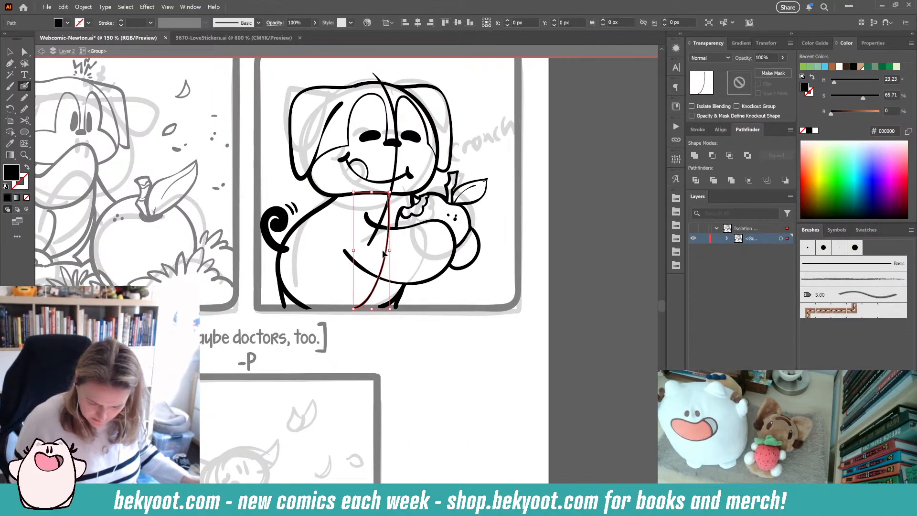
key("Delete")
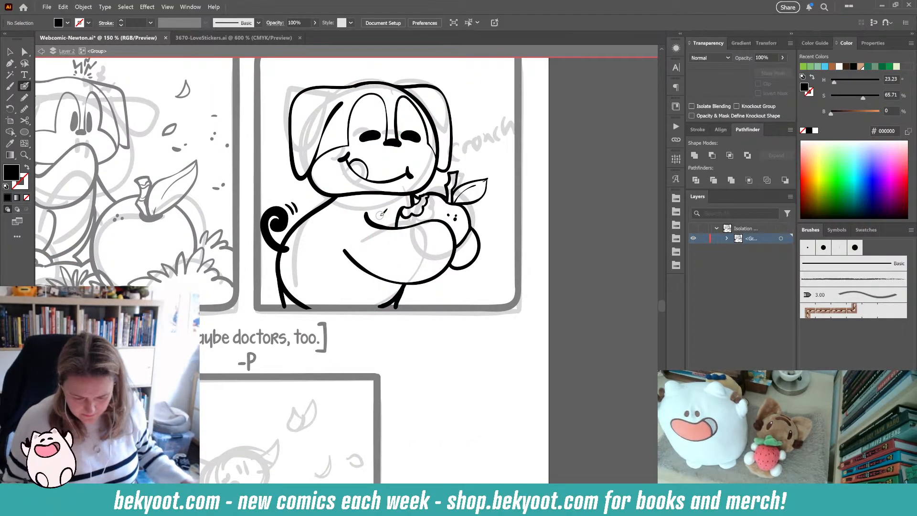
- Swap fill and stroke, then draw two short motion lines beside the dog's head
key("ctrl+minus")
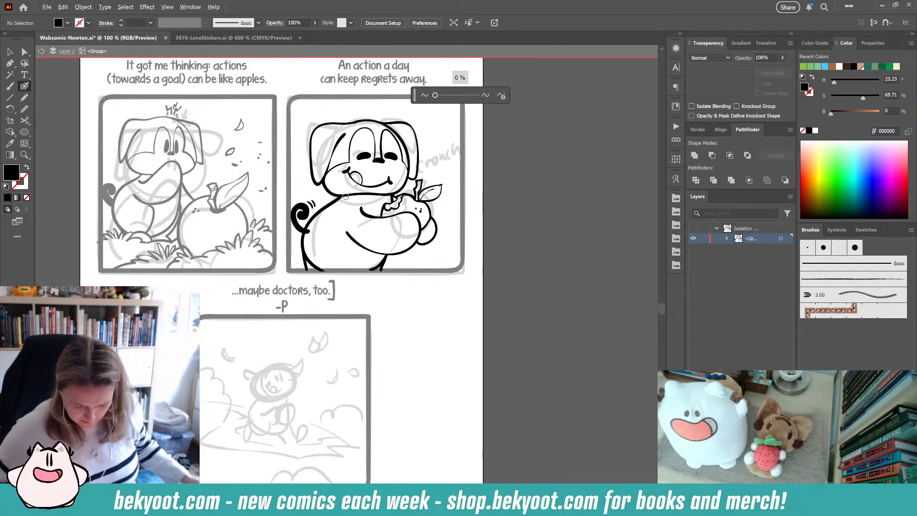
left_click(310, 221, "ctrl")
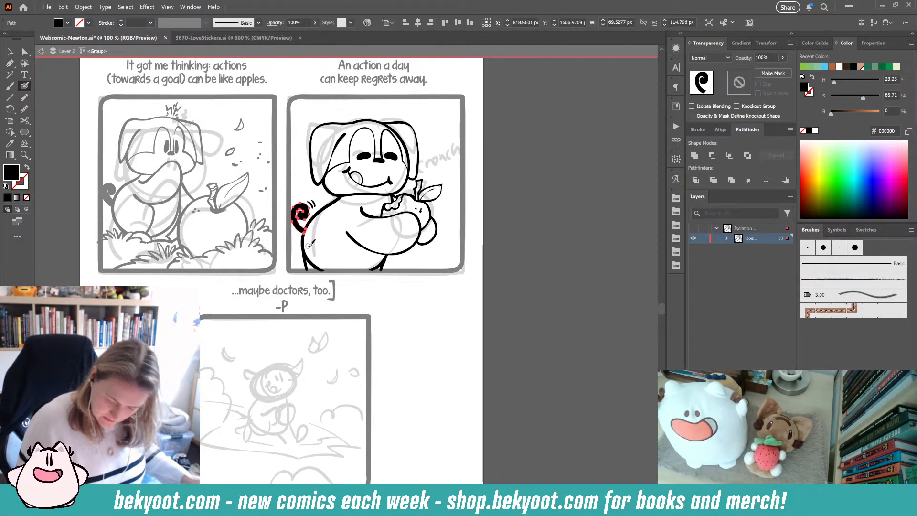
left_click(437, 275, "ctrl")
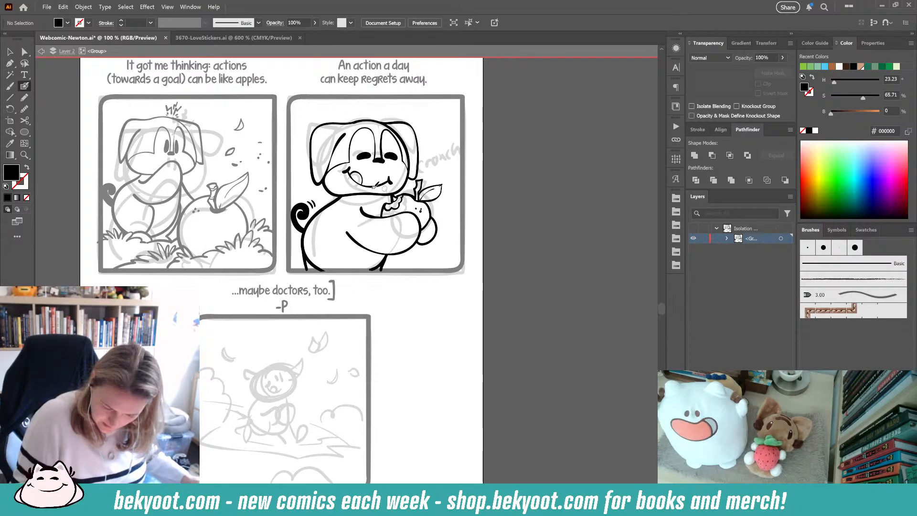
key("shift+x")
left_click_drag(300, 165, 301, 175)
left_click_drag(305, 164, 305, 172)
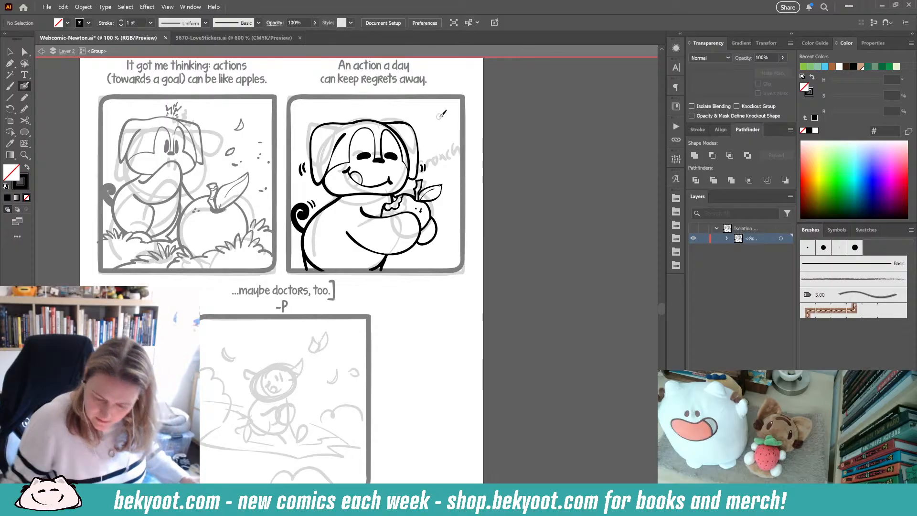
- Hand-letter the sound effect "cronch" beside the dog's head
scroll(431, 148, "up", 3)
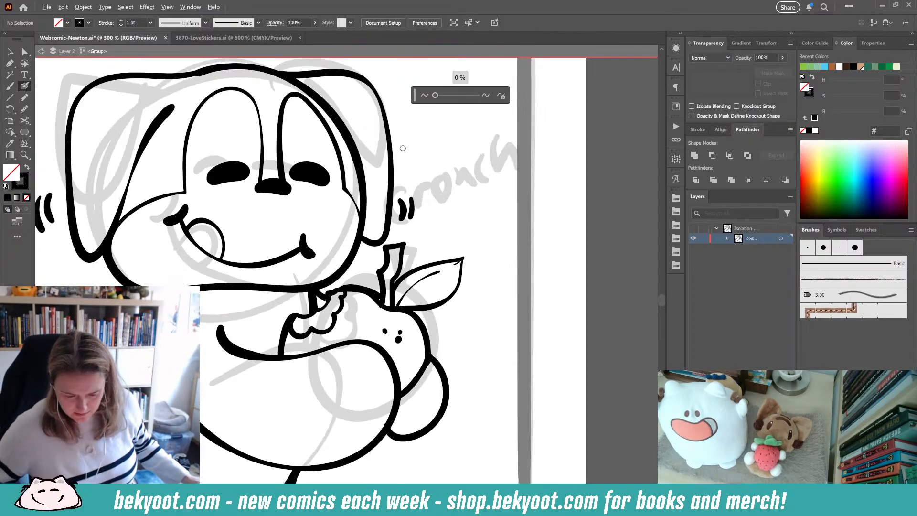
left_click(503, 96)
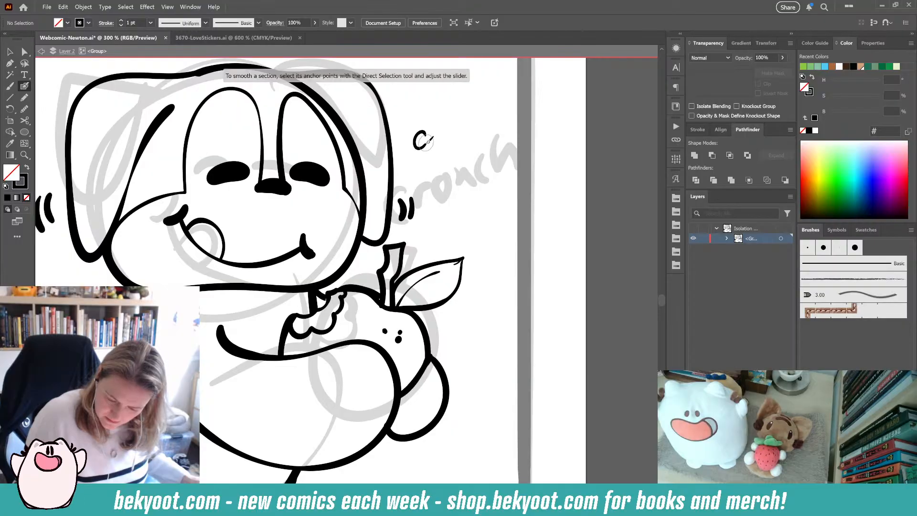
mouse_move(423, 134)
left_mouse_down()
mouse_move(413, 139)
mouse_move(420, 154)
left_mouse_up()
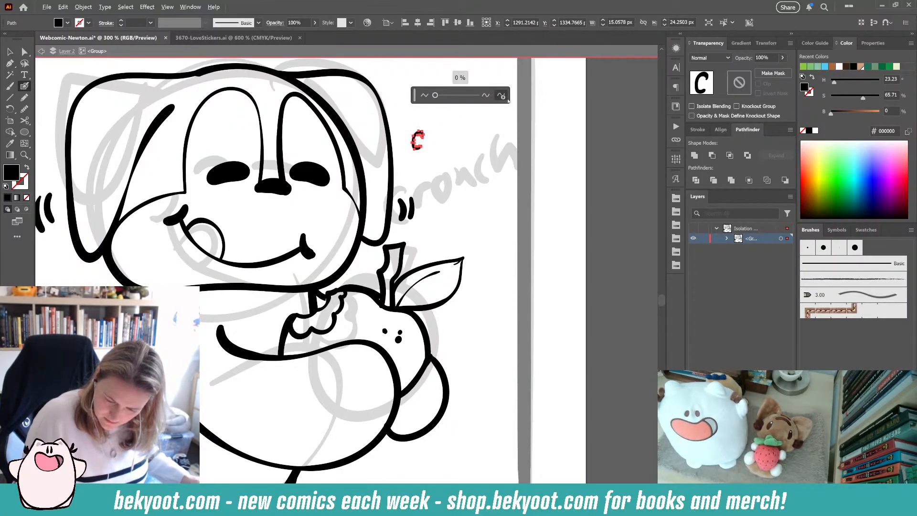
left_click(503, 96)
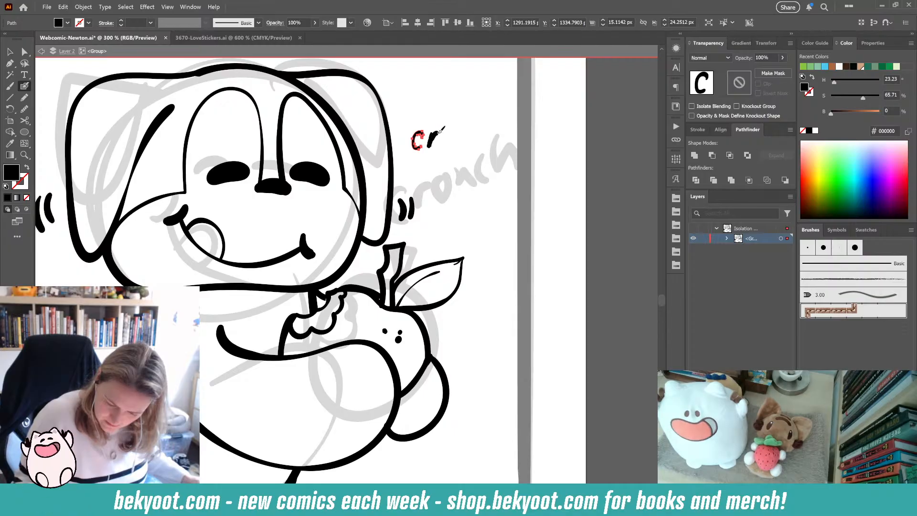
left_click_drag(443, 128, 444, 126)
key("ctrl+z")
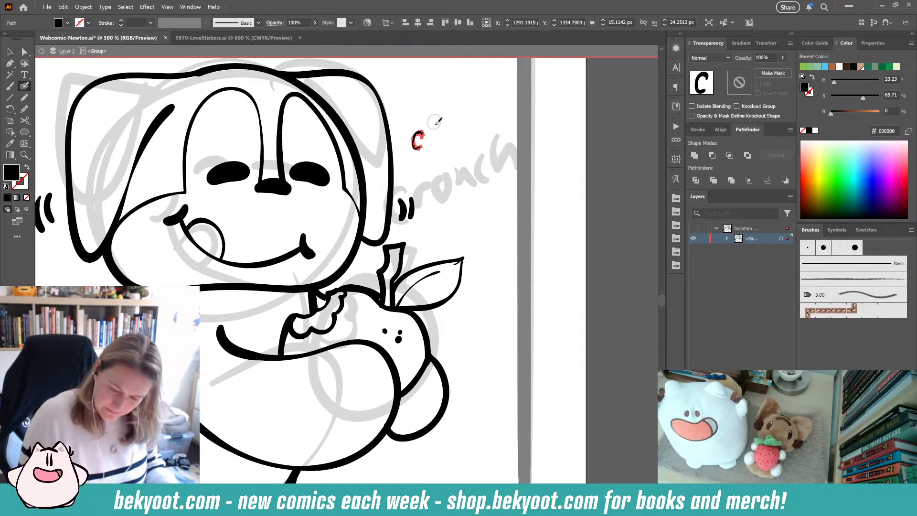
mouse_move(428, 133)
left_mouse_down()
mouse_move(446, 146)
mouse_move(450, 134)
mouse_move(456, 150)
mouse_move(462, 137)
mouse_move(482, 149)
mouse_move(489, 136)
mouse_move(481, 152)
left_mouse_up()
key("alt+s")
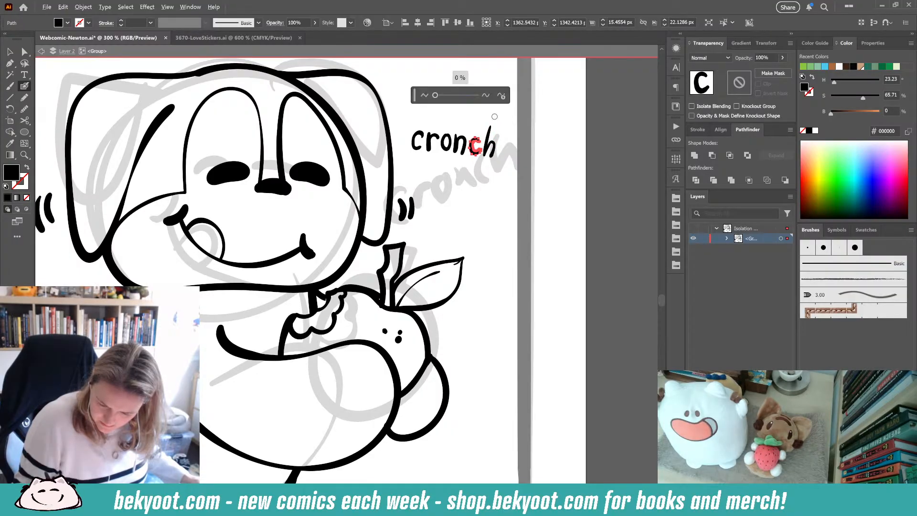
- Smooth the 'n' and 'o' letters of "cronch", then select all its letters and group them
left_click(501, 96)
left_click(462, 145, "ctrl")
key("alt+s")
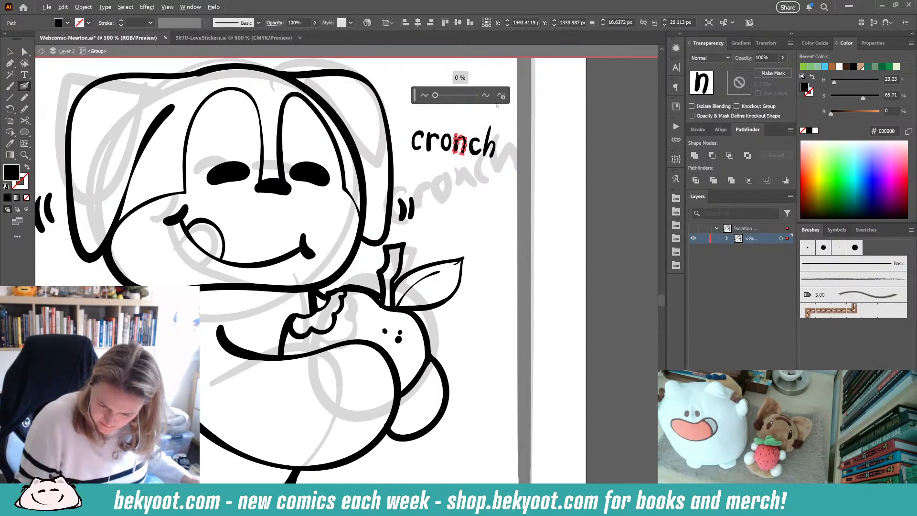
left_click(501, 96)
left_click(445, 143, "ctrl")
key("alt+s")
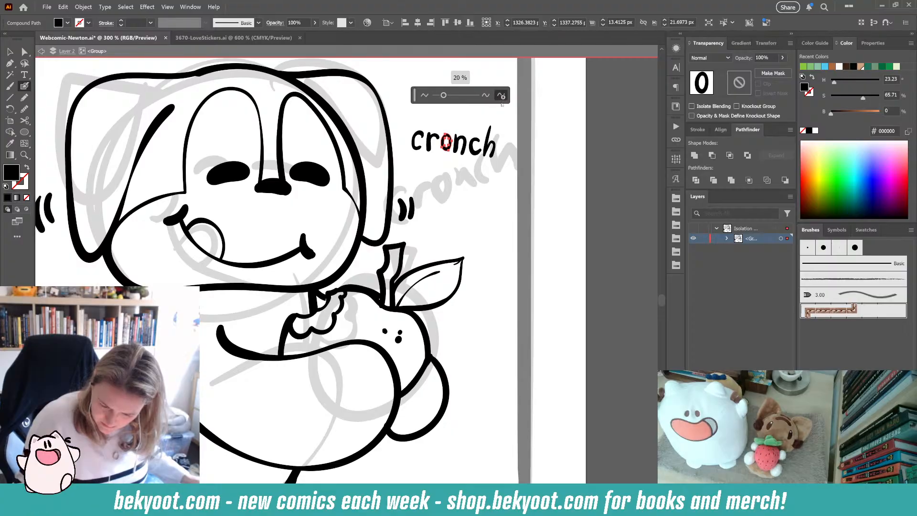
left_click(501, 96)
left_click_drag(410, 113, 500, 162)
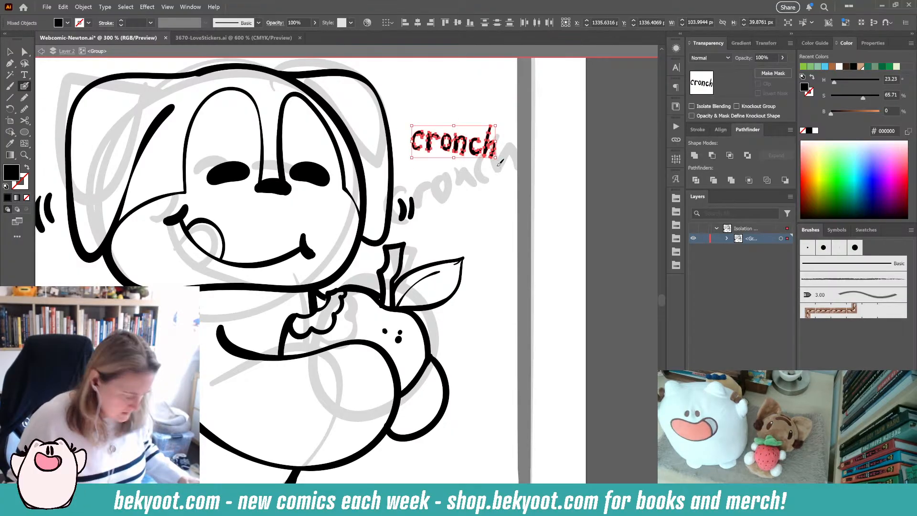
key("ctrl+g")
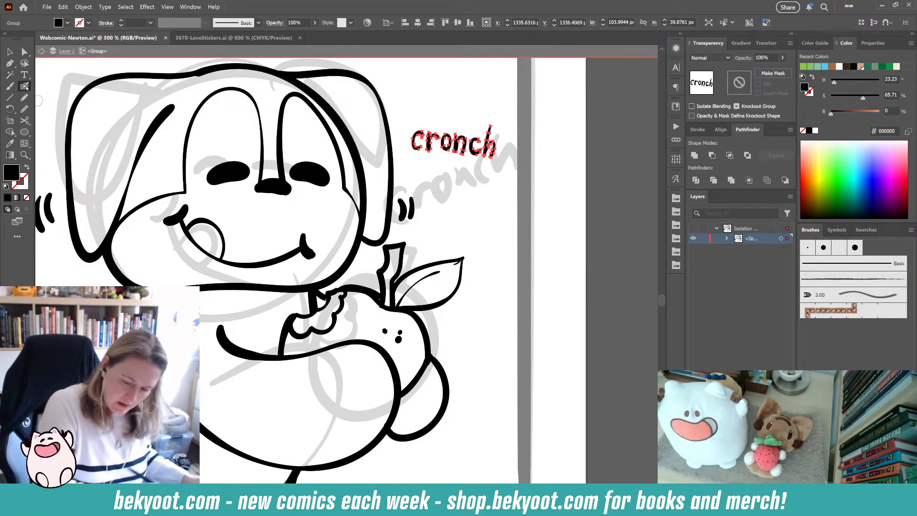
left_click(458, 185, "ctrl")
mouse_move(412, 167)
left_mouse_down()
mouse_move(424, 183)
mouse_move(438, 171)
left_mouse_up()
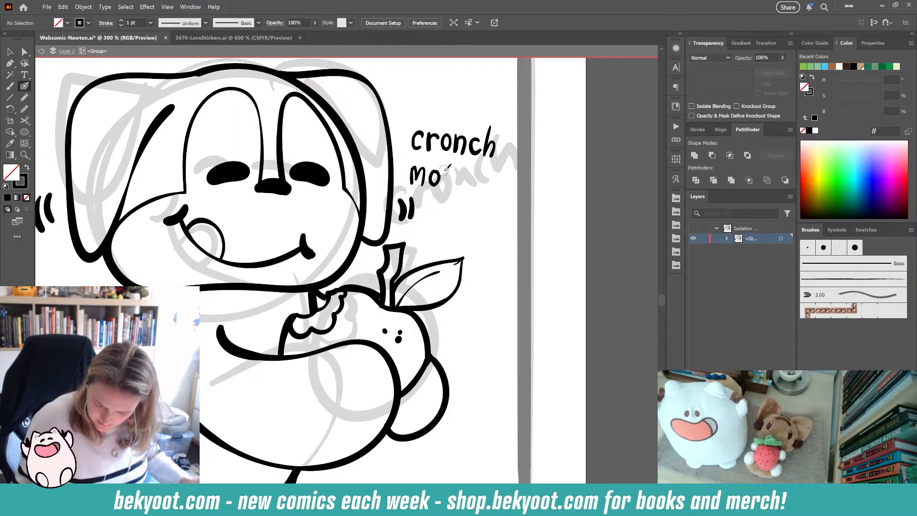
key("ctrl+z")
key("ctrl+z")
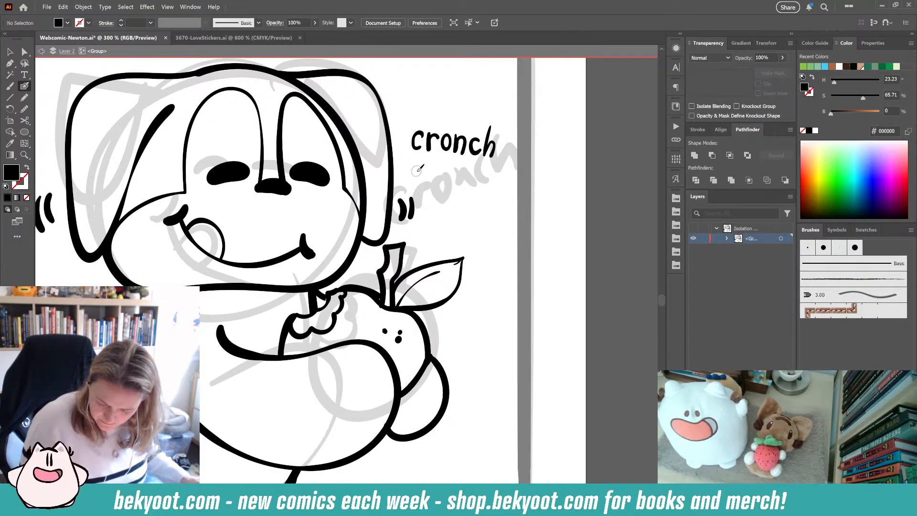
- Hand-letter "monch" below "cronch"
left_click_drag(415, 167, 430, 183)
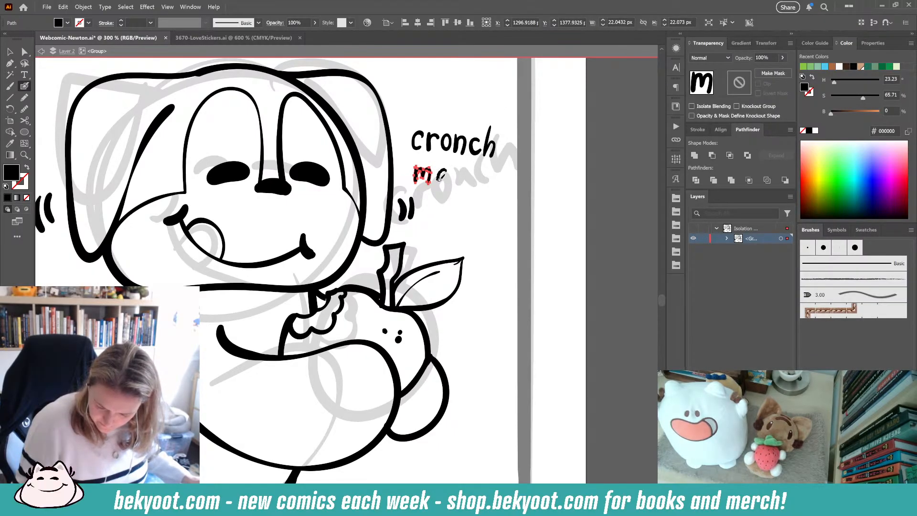
left_click_drag(448, 172, 487, 194)
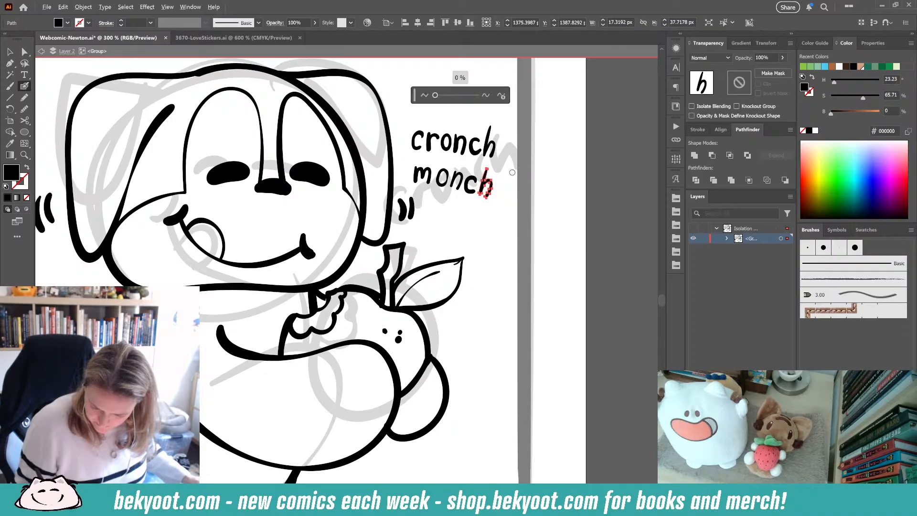
- Smooth the 'c', 'n', 'o' and 'm' letters of "monch" one by one
left_click(473, 191, "ctrl")
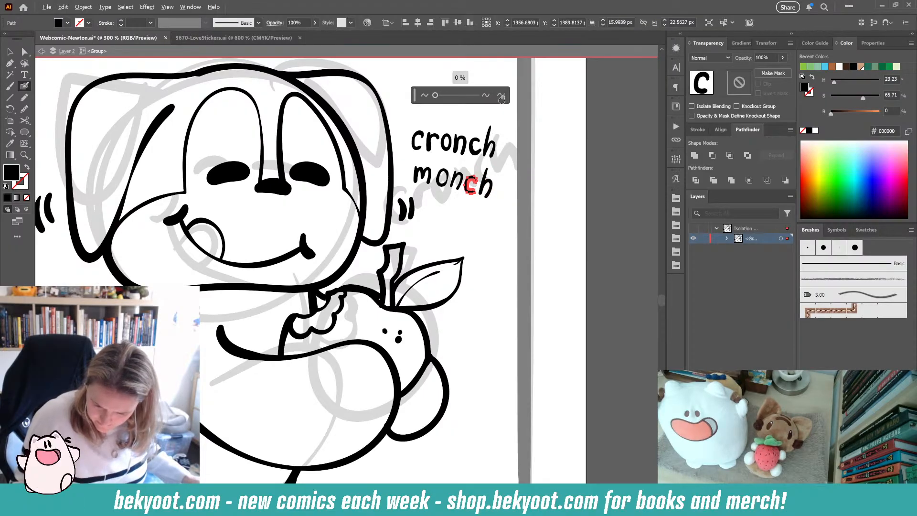
left_click(502, 98)
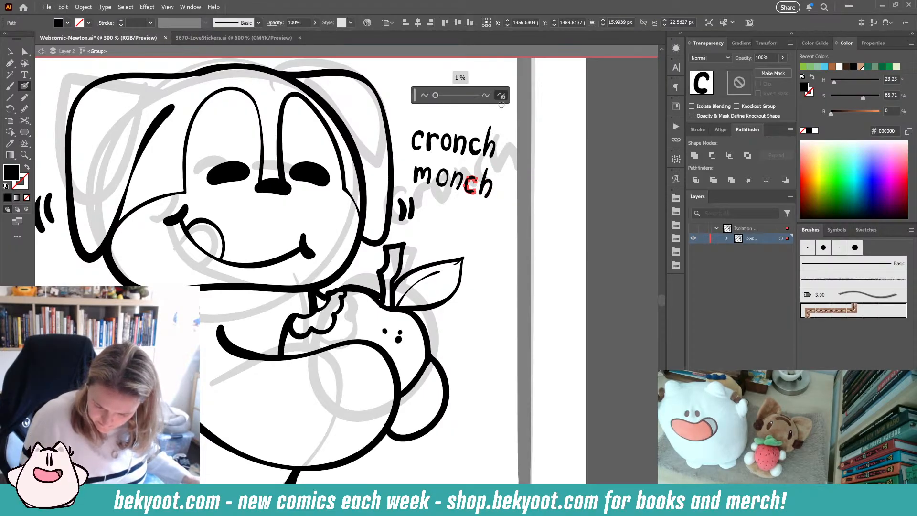
left_click(458, 187, "ctrl")
key("F2")
left_click(502, 98)
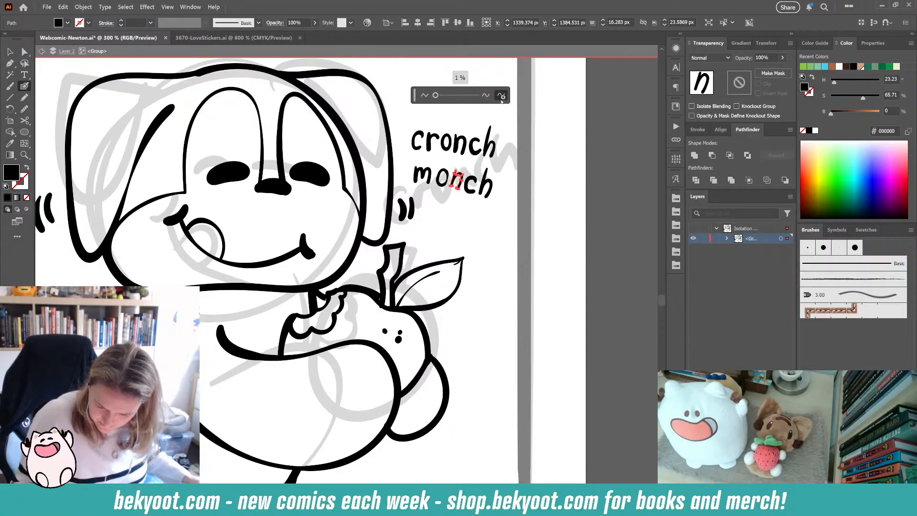
left_click(438, 178, "ctrl")
key("F2")
left_click(502, 97)
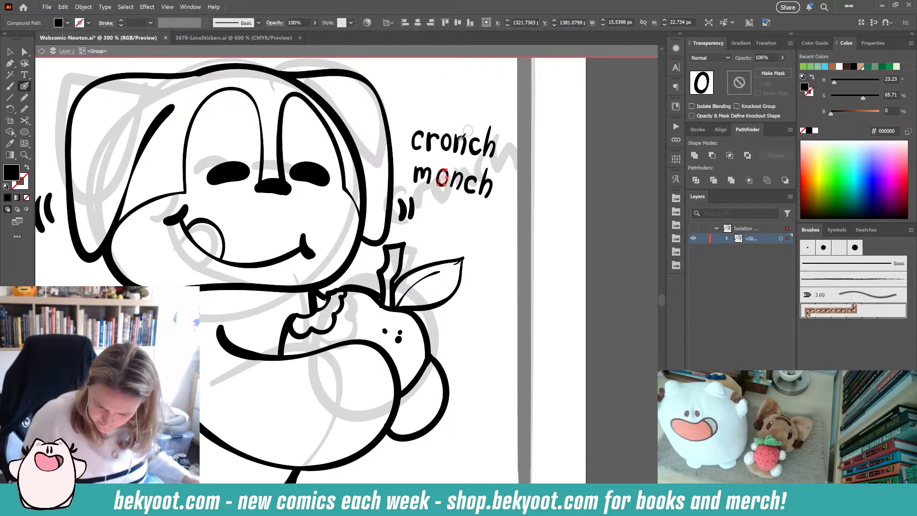
left_click(422, 174, "ctrl")
key("F2")
left_click(502, 98)
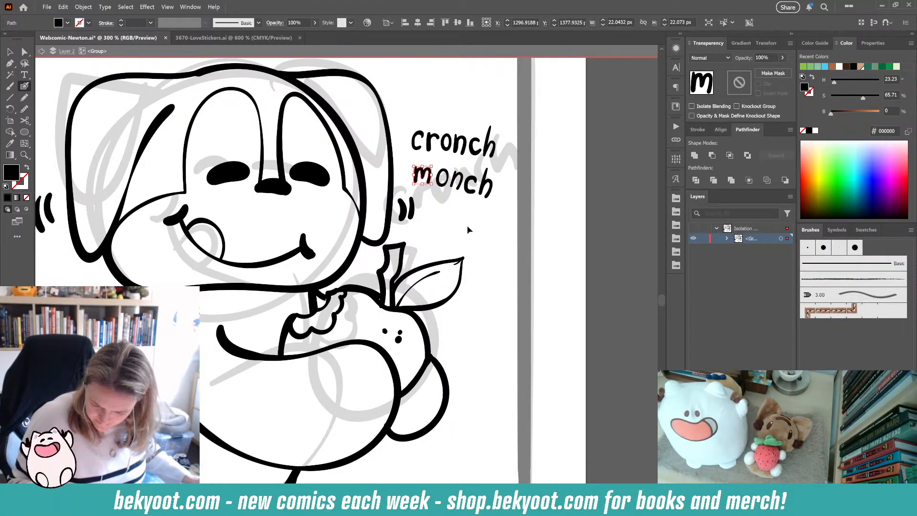
- Duplicate the "monch" lettering and place the copy just below the original
left_click(467, 227, "ctrl")
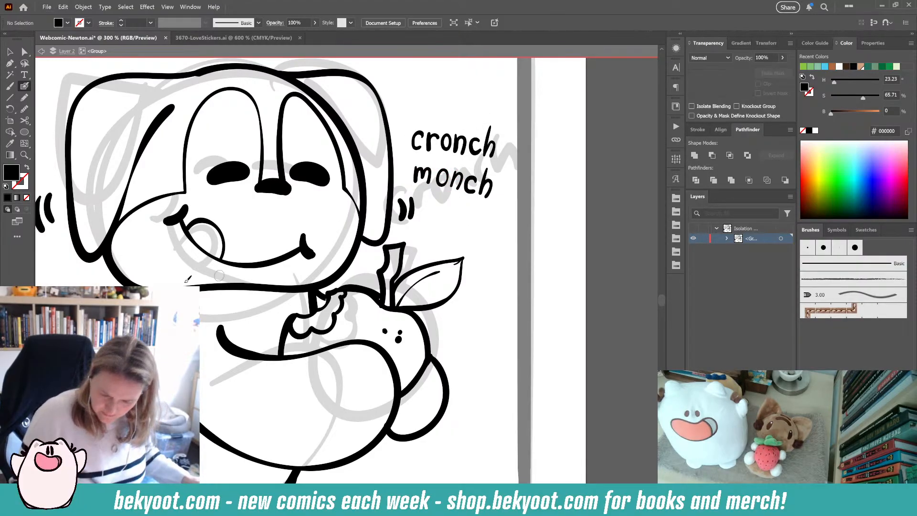
left_click(470, 189)
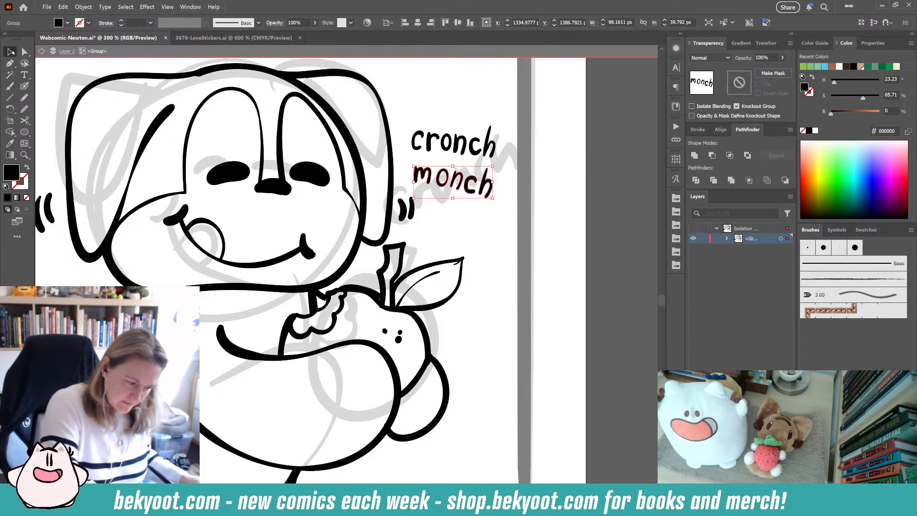
left_click_drag(468, 190, 471, 215)
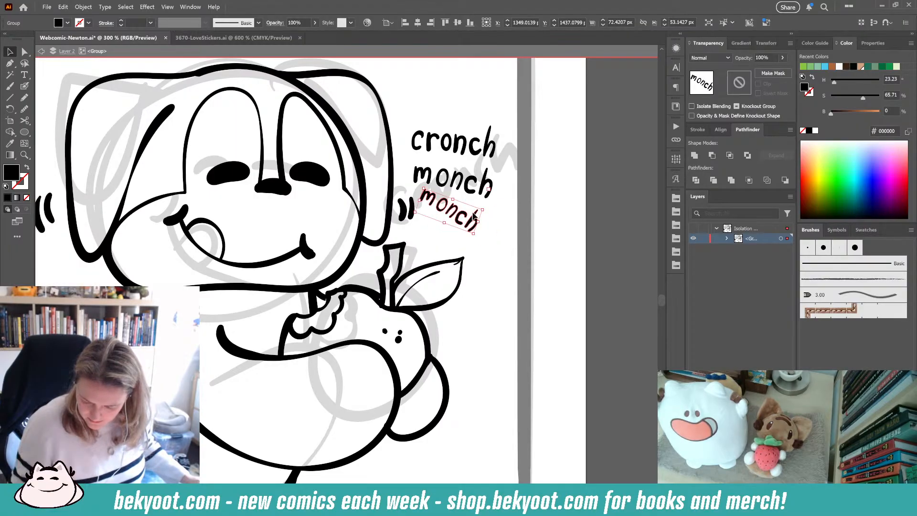
- Tilt "cronch" and nudge both "monch" words so the three sound effects form a diagonal stack beside the dog
left_click(495, 179)
left_click(478, 143)
left_click_drag(498, 159, 478, 144)
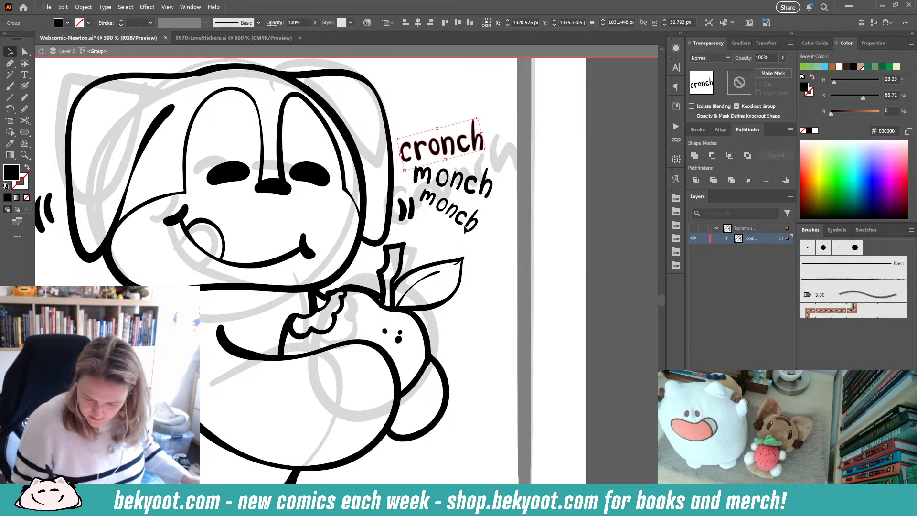
left_click(462, 219)
left_click_drag(460, 217, 462, 225)
left_click_drag(468, 184, 469, 192)
left_click(500, 228)
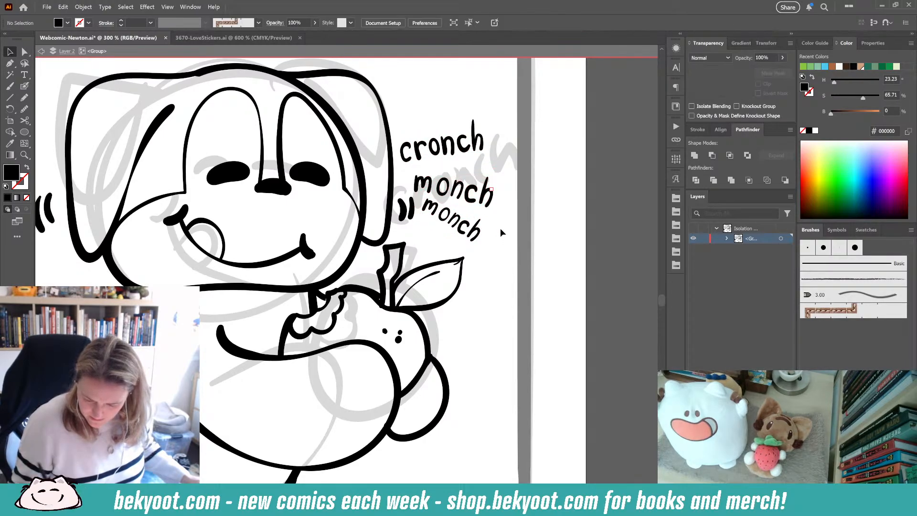
- With the Blob Brush, draw grass tufts along the bottom of the panel in front of the apple
scroll(457, 206, "down", 2)
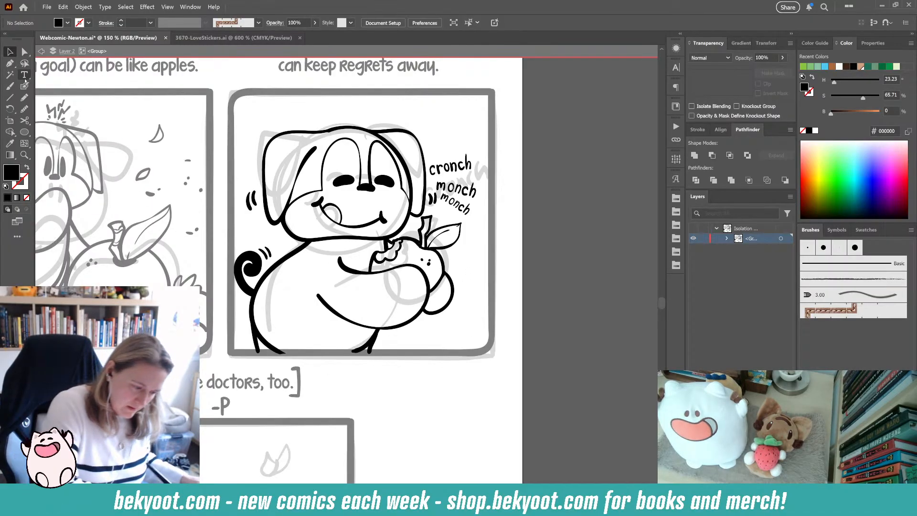
key("shift+b")
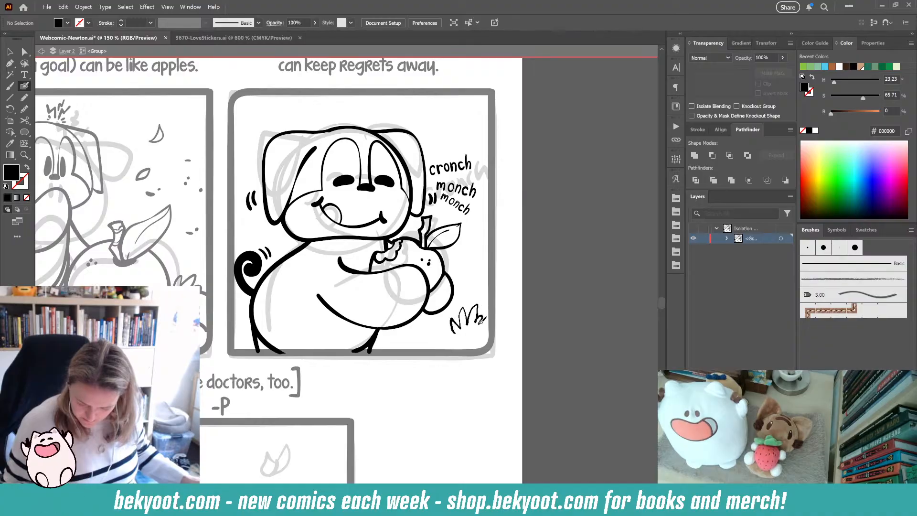
mouse_move(481, 322)
left_mouse_down()
mouse_move(454, 335)
mouse_move(447, 318)
mouse_move(449, 331)
mouse_move(438, 326)
mouse_move(418, 344)
left_mouse_up()
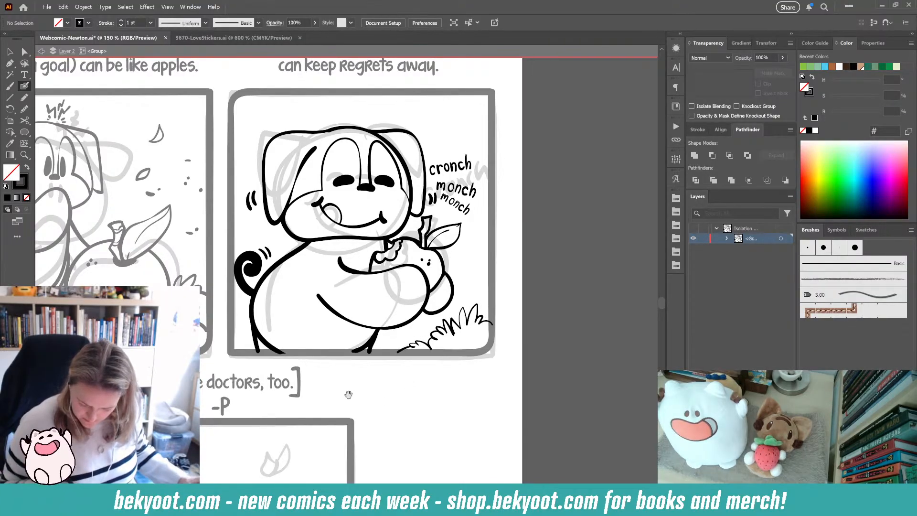
left_click_drag(349, 394, 409, 386)
- Draw grass tufts in the panel's lower-right corner and simplify the new stroke to 13%
left_click_drag(475, 338, 514, 316)
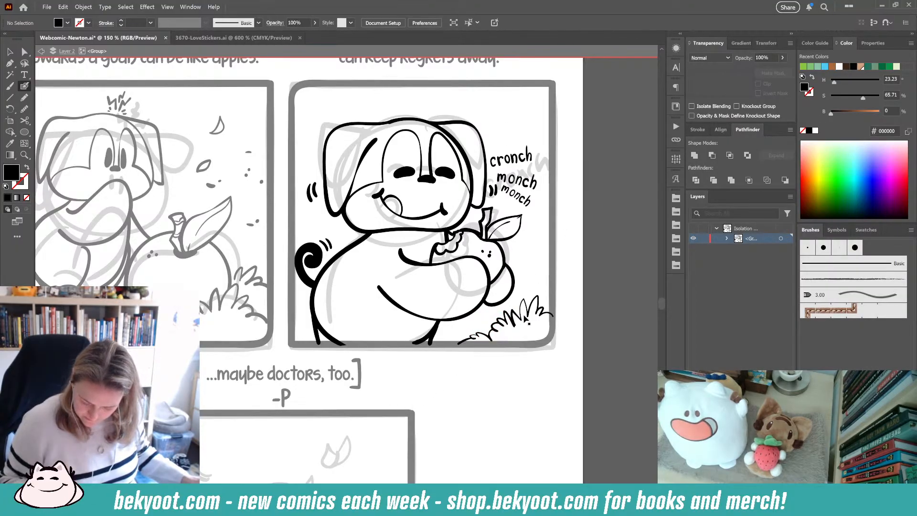
mouse_move(511, 325)
left_mouse_down()
mouse_move(540, 311)
mouse_move(525, 312)
left_mouse_up()
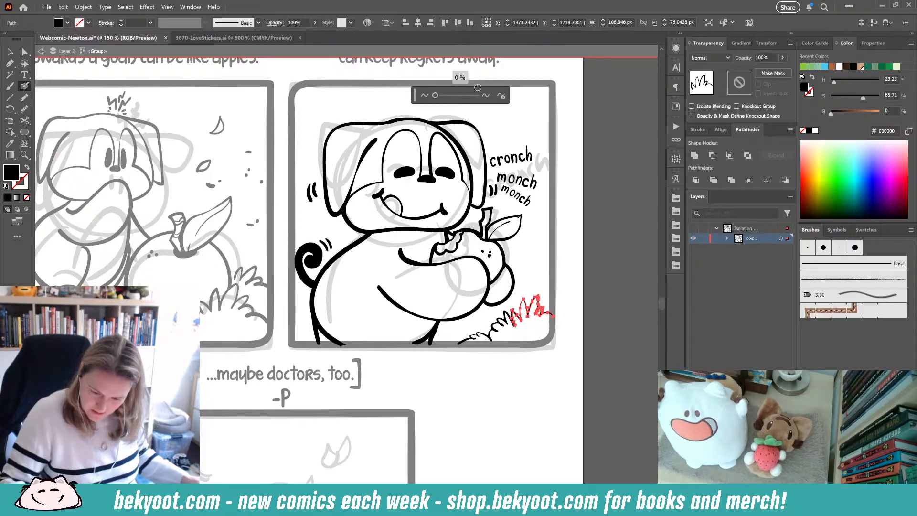
left_click(501, 95)
key("ctrl+z")
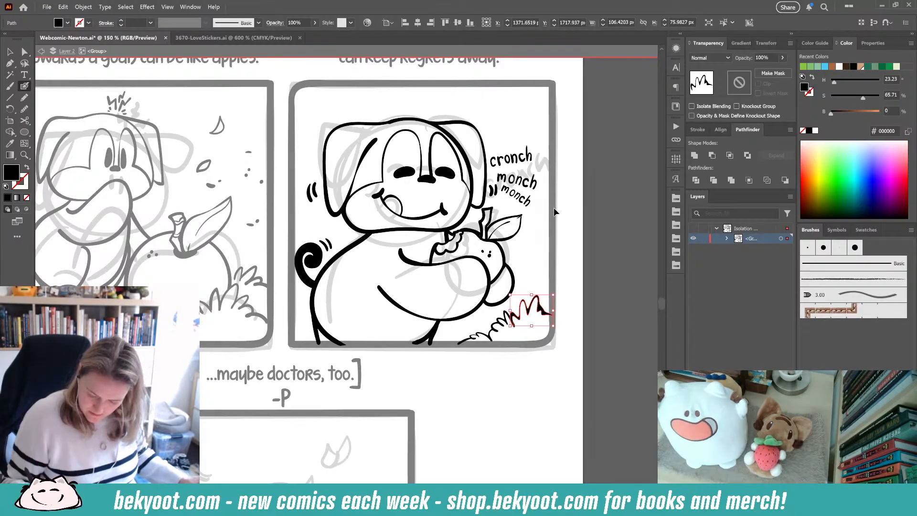
left_click_drag(436, 96, 441, 96)
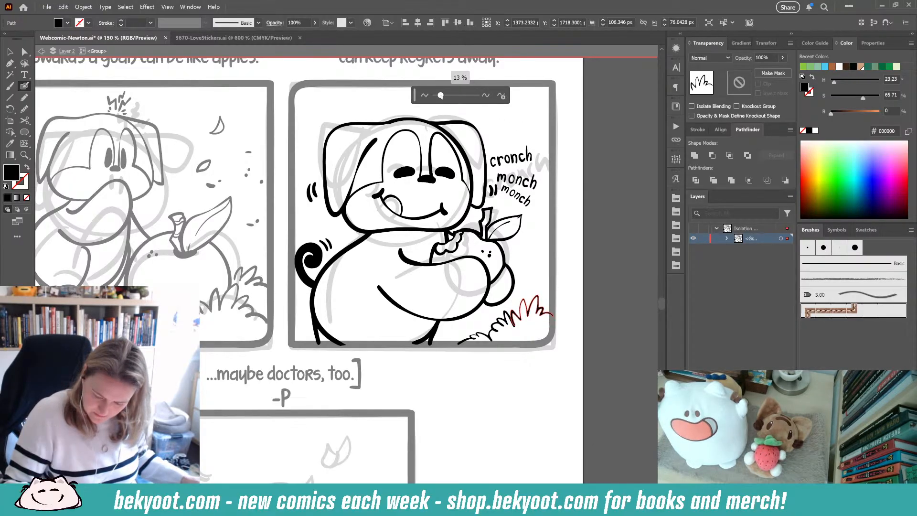
right_click(555, 227)
left_click(498, 361, "ctrl")
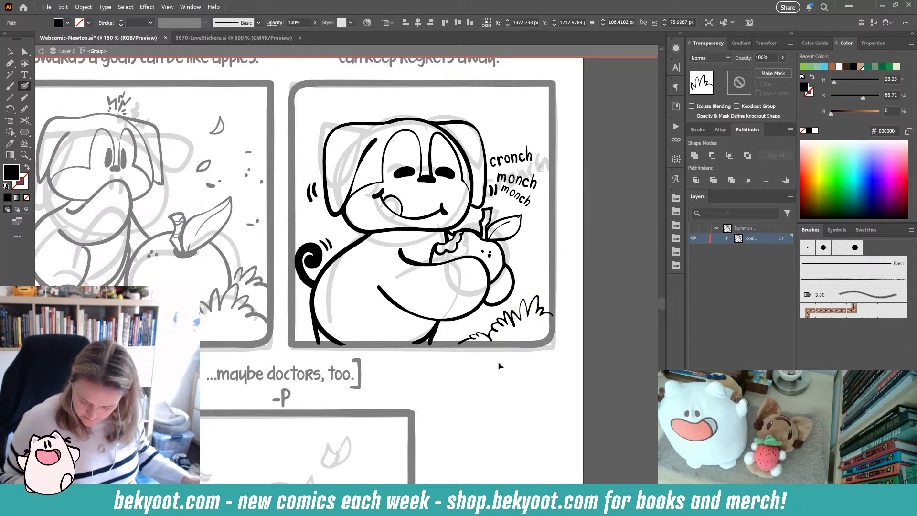
left_click_drag(587, 214, 548, 235)
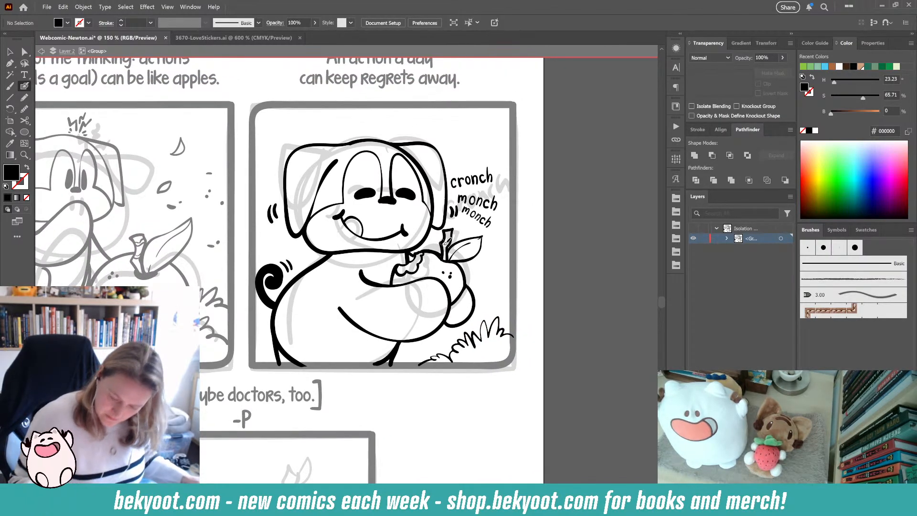
- Leave isolation mode on the inked group and save the document
key("shift+x")
left_click_drag(447, 243, 448, 253)
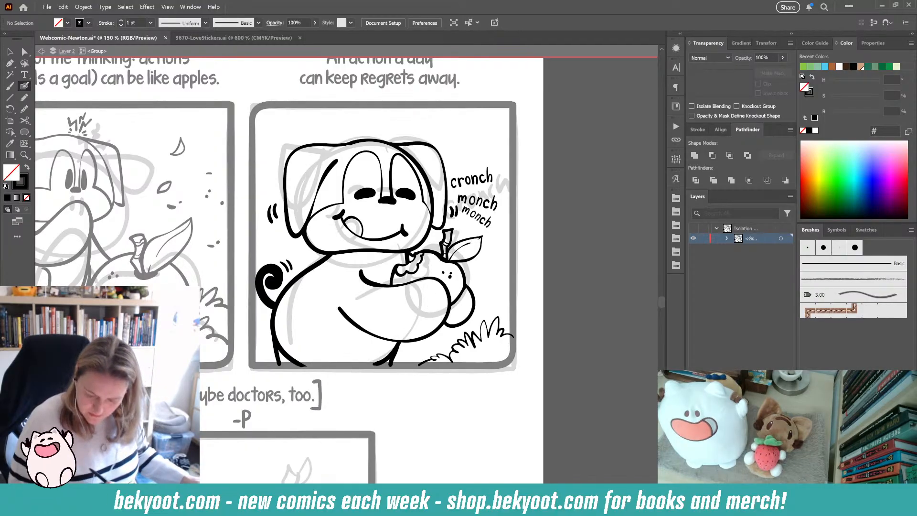
scroll(351, 224, "down", 1)
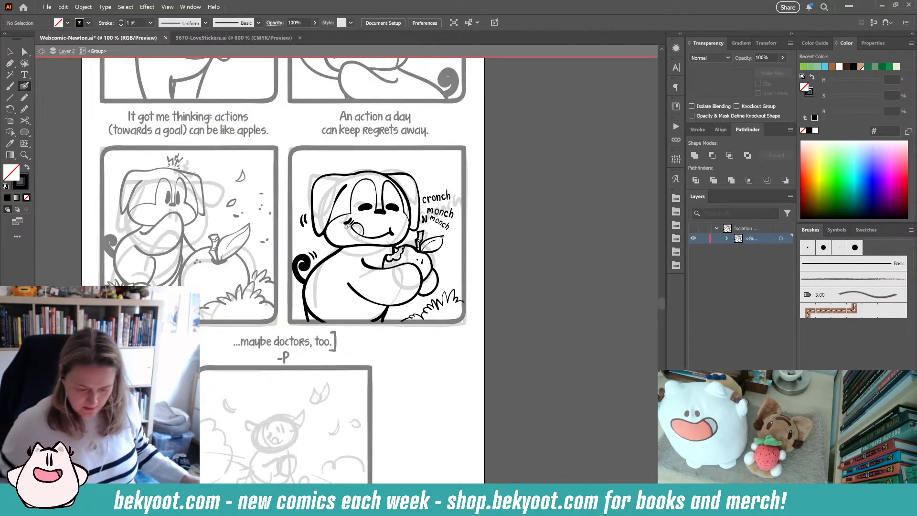
key("v")
double_click(504, 246)
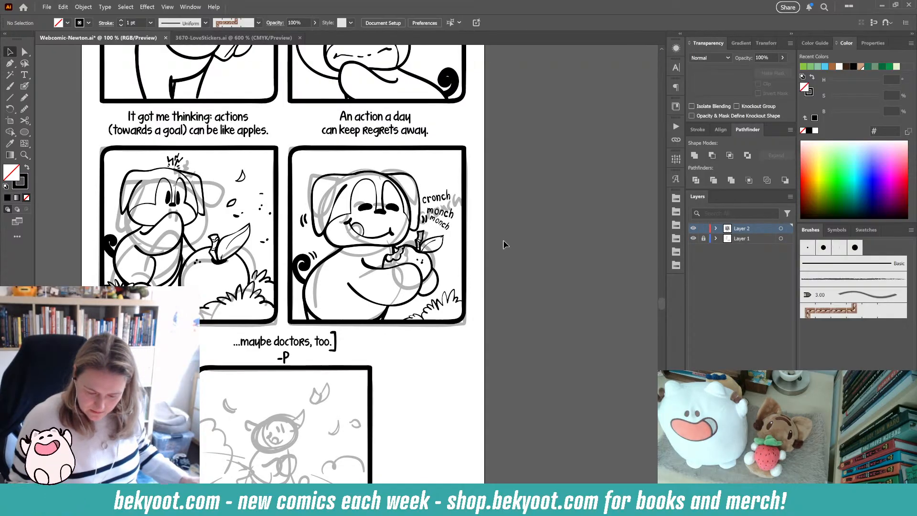
key("ctrl+s")
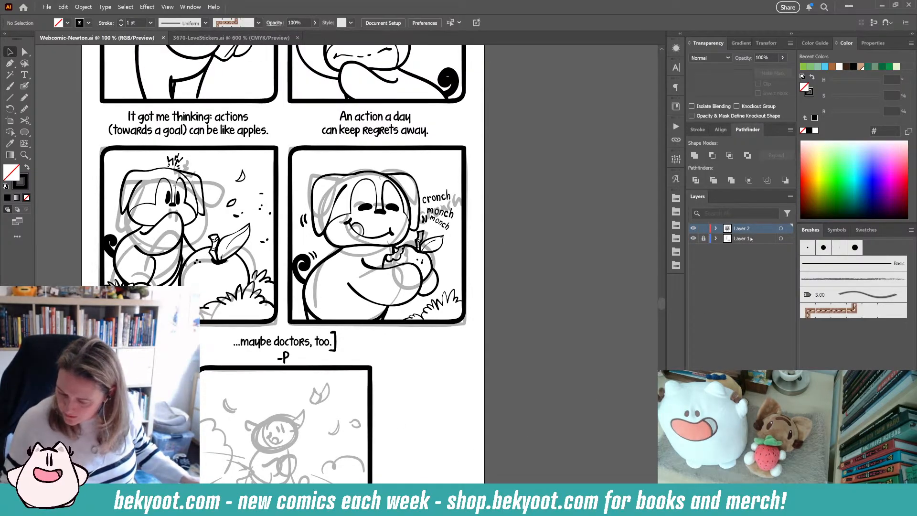
- Lock the ink layer and move the sketch artwork off the comic panels to the left of the artboard
left_click(704, 230)
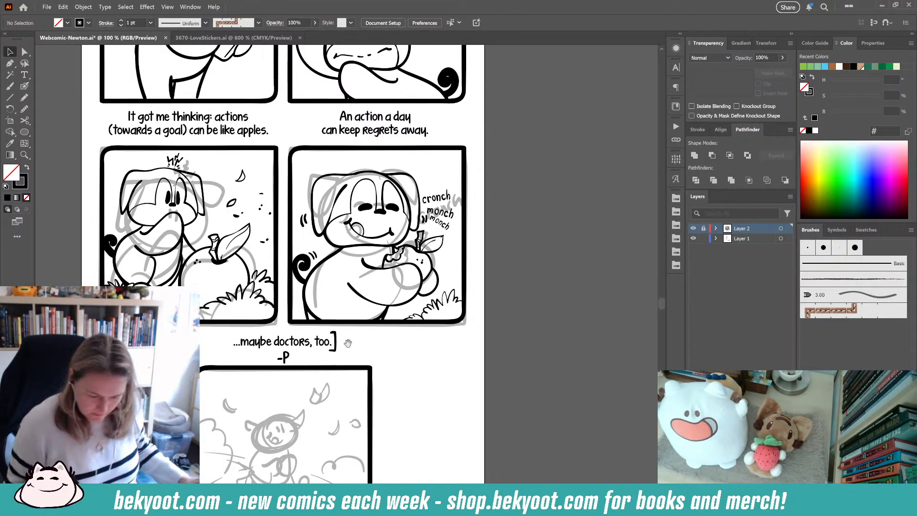
left_click_drag(347, 343, 418, 365)
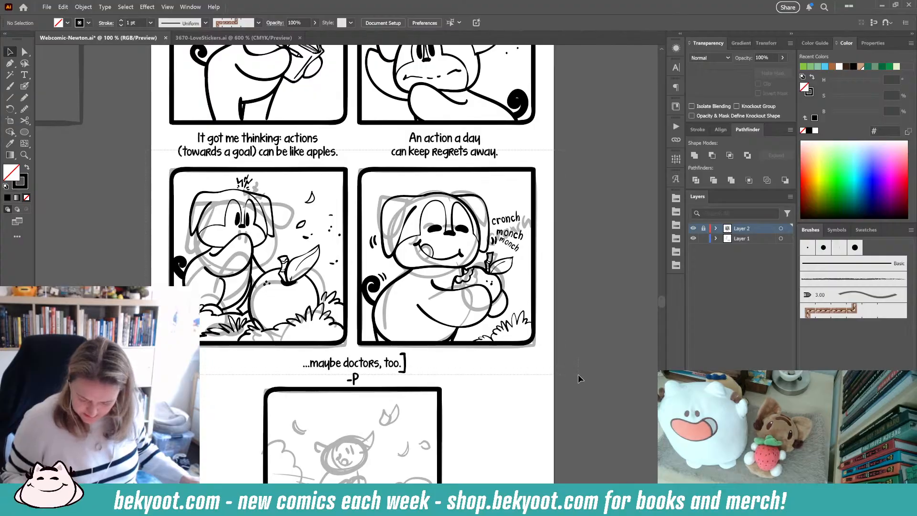
mouse_move(578, 374)
left_mouse_down()
mouse_move(522, 319)
mouse_move(44, 310)
left_mouse_up()
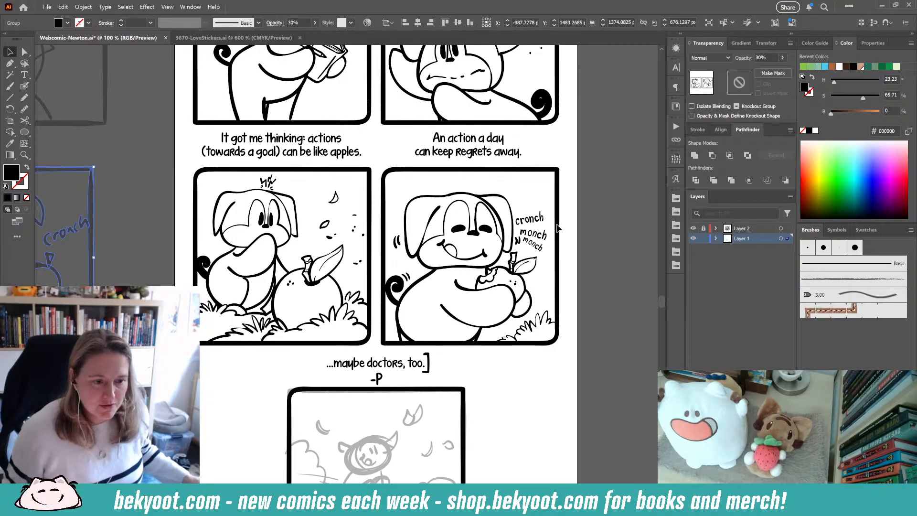
left_click(588, 239)
- Review the inked panel on the page with the sketch moved away
left_click_drag(474, 368, 433, 327)
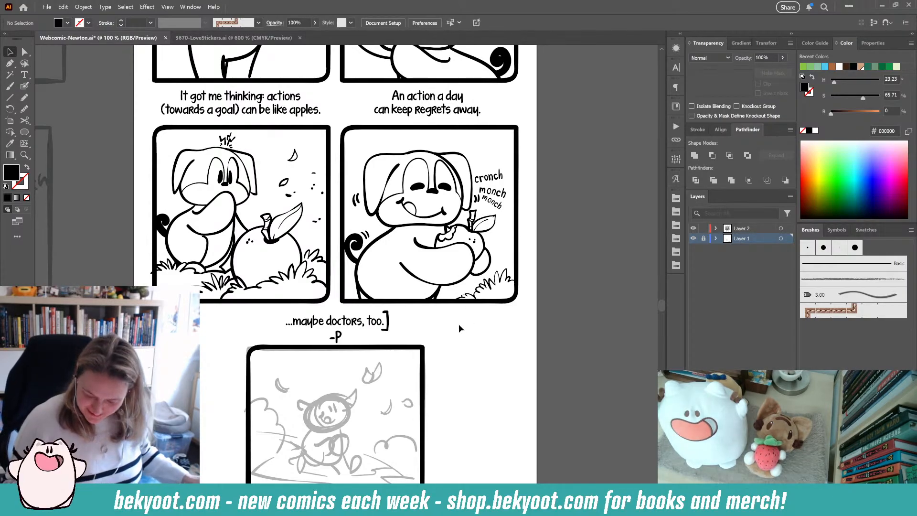
left_click_drag(450, 370, 448, 348)
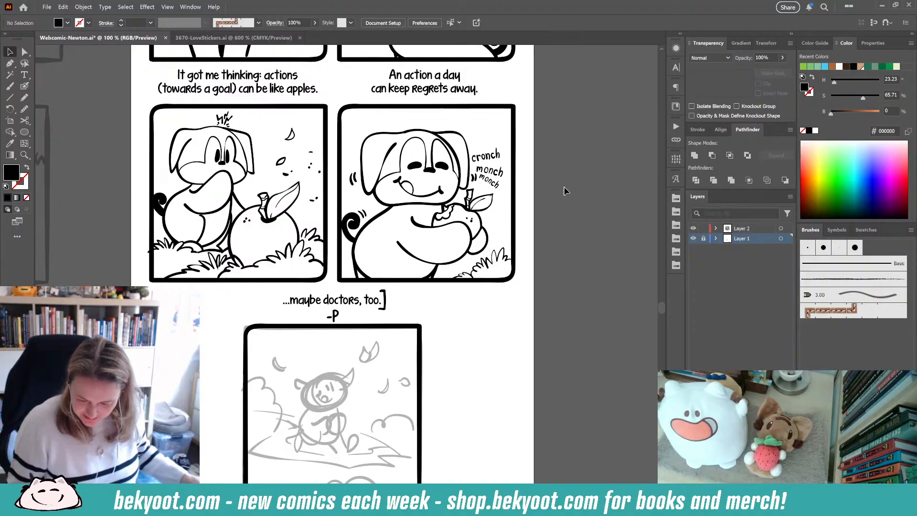
left_click(484, 250)
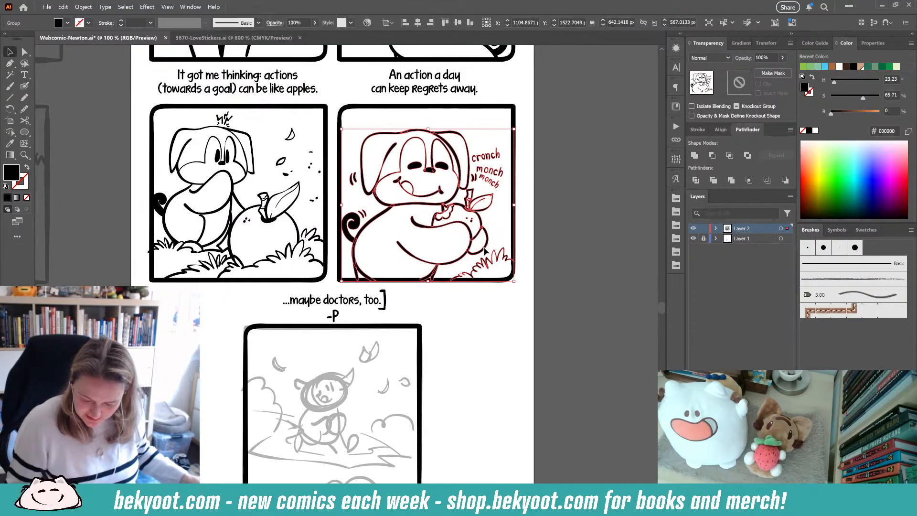
left_click_drag(483, 249, 514, 258)
left_click(526, 229)
scroll(478, 311, "down", 4)
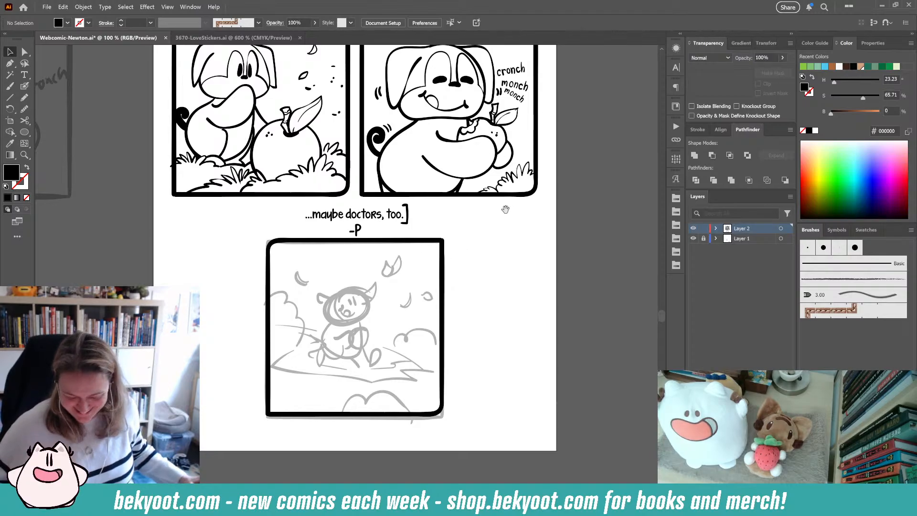
scroll(472, 243, "up", 1)
scroll(403, 224, "up", 3)
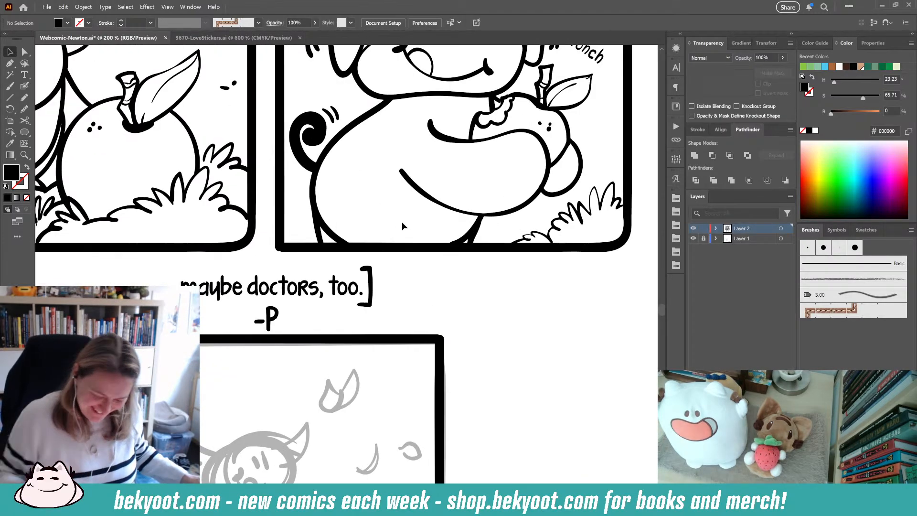
- Select the dog's belly outline and erase its stray end near the back foot with the Eraser
left_click(327, 231)
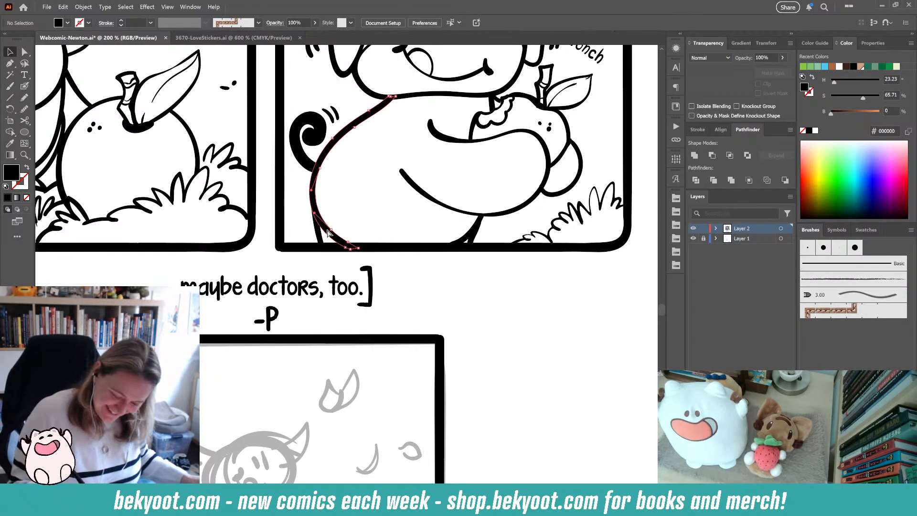
key("shift+e")
mouse_move(356, 249)
left_mouse_down()
mouse_move(325, 208)
mouse_move(319, 223)
left_mouse_up()
left_click(457, 293)
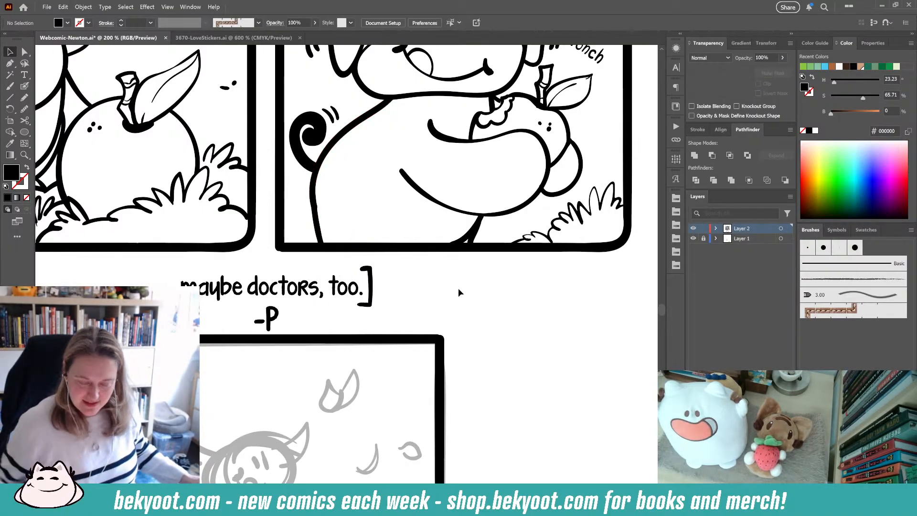
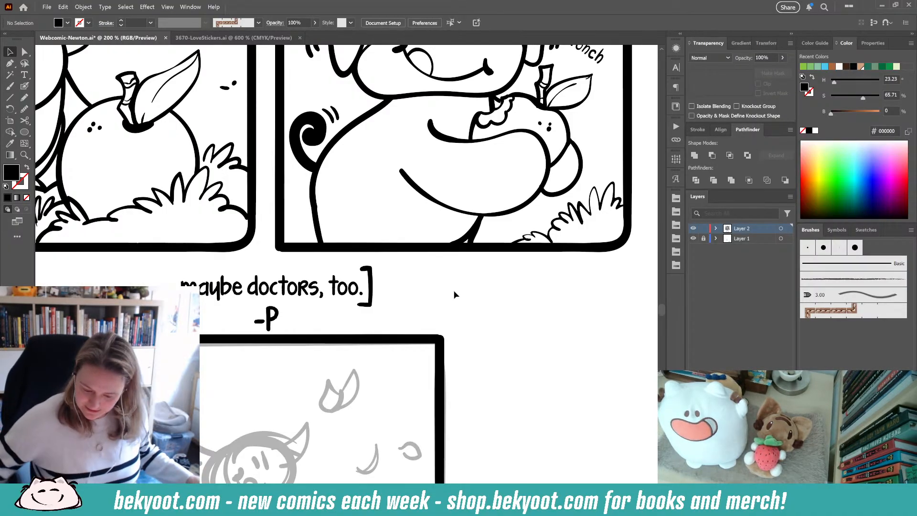
- Save the document
scroll(426, 296, "down", 2)
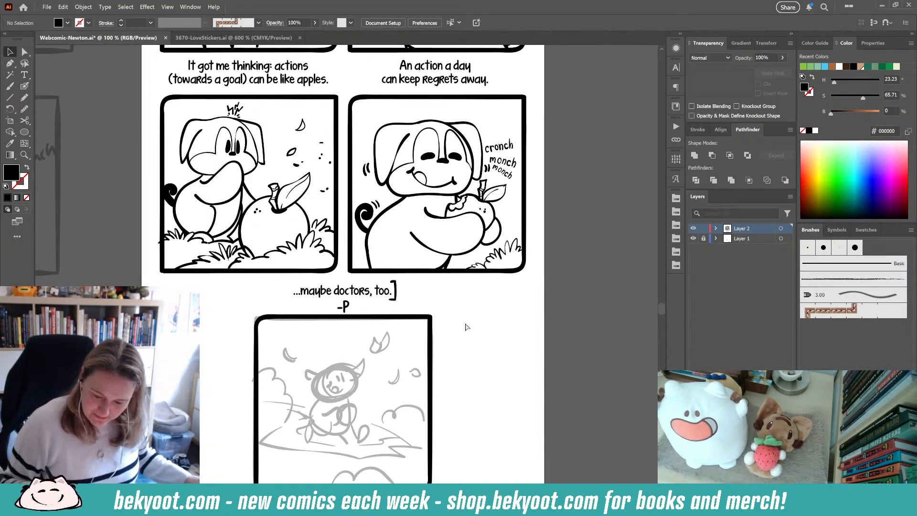
scroll(473, 329, "down", 3)
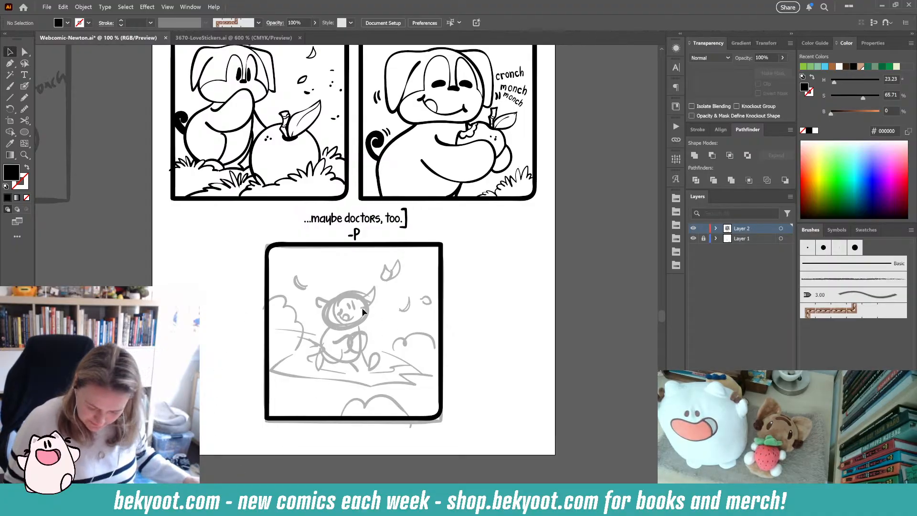
key("ctrl+s")
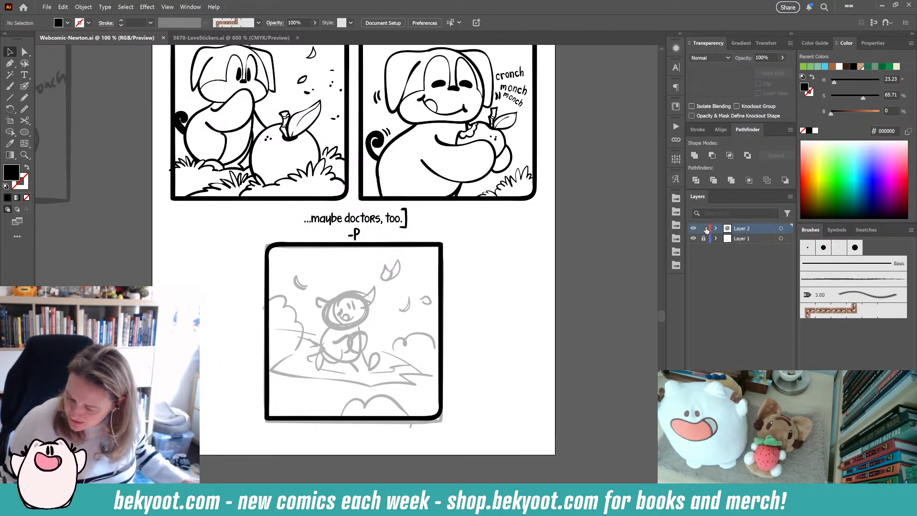
- Pick the Blob Brush for the final sketch panel and enlarge the brush size to 21 pt
left_click(24, 86)
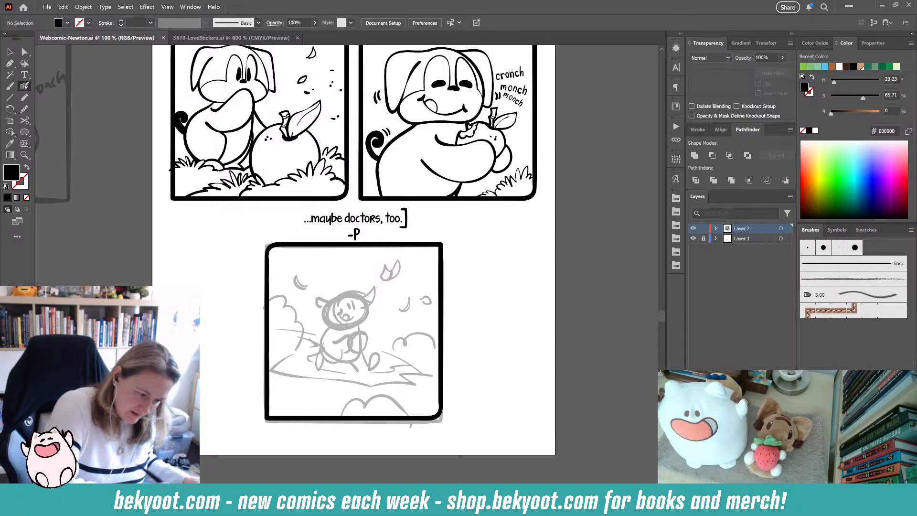
left_click_drag(402, 159, 362, 334)
left_click_drag(407, 221, 430, 329)
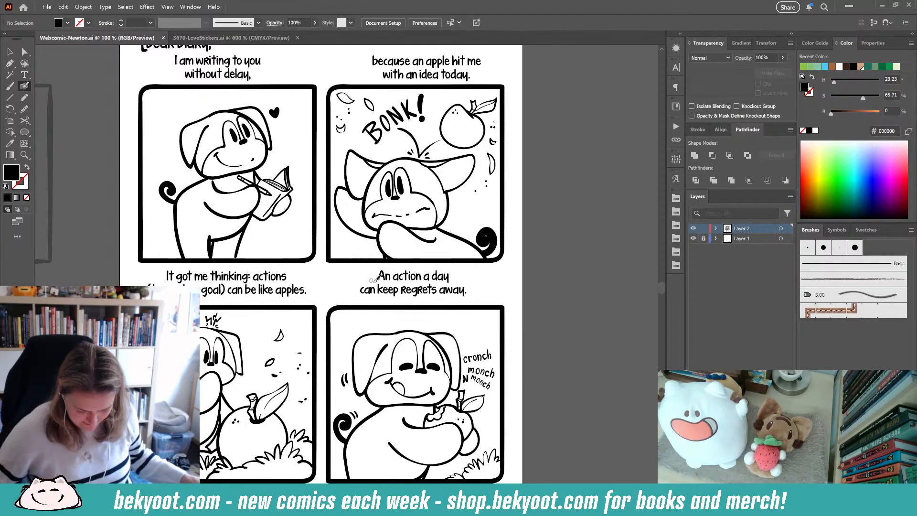
scroll(520, 371, "down", 3)
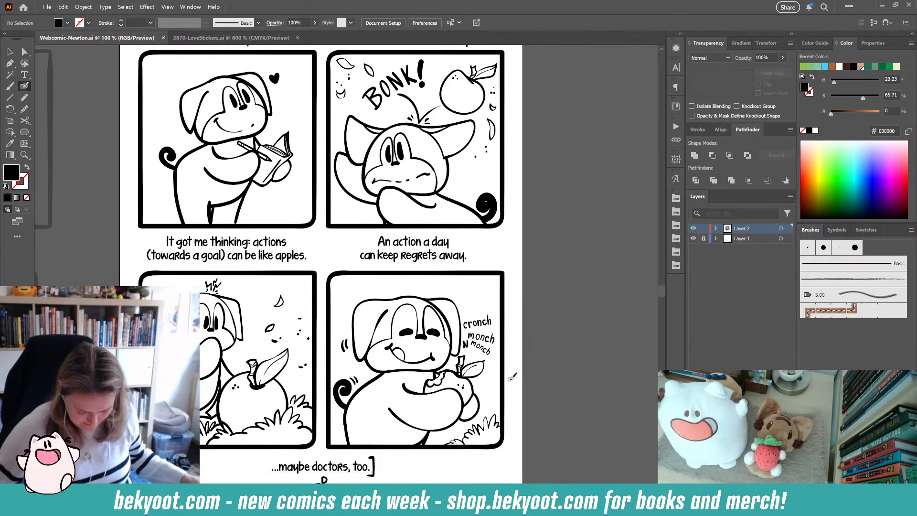
scroll(499, 275, "down", 5)
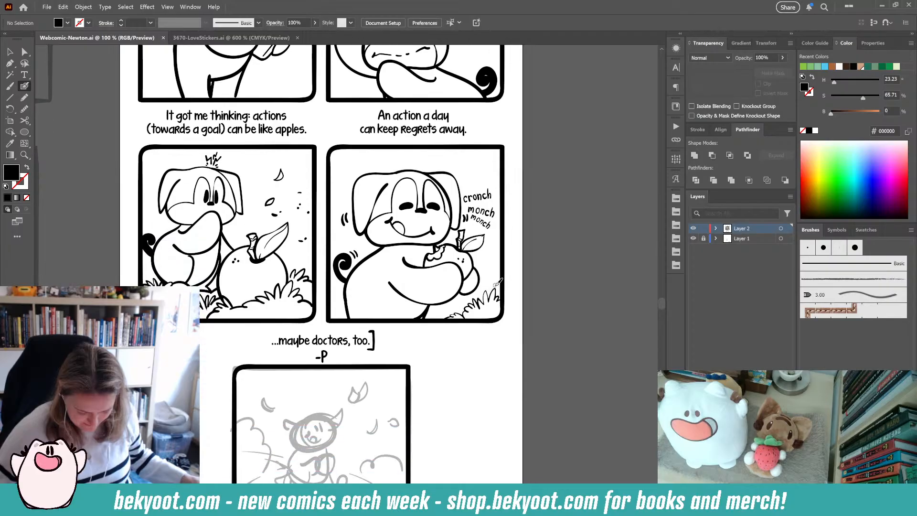
scroll(310, 372, "up", 2)
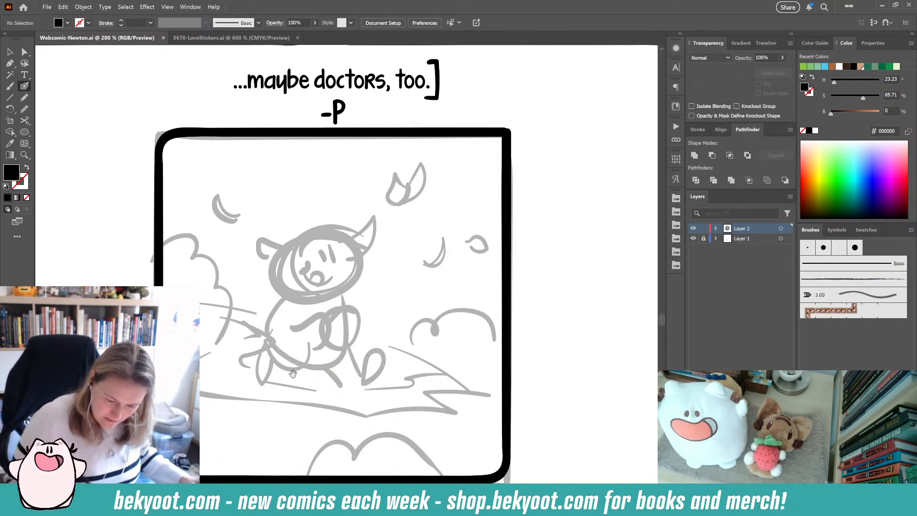
left_click_drag(293, 374, 329, 331)
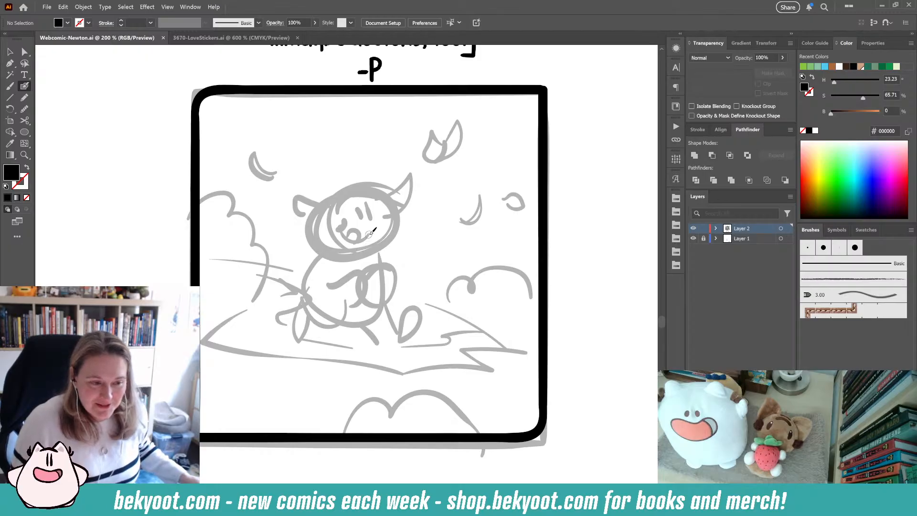
key("Return")
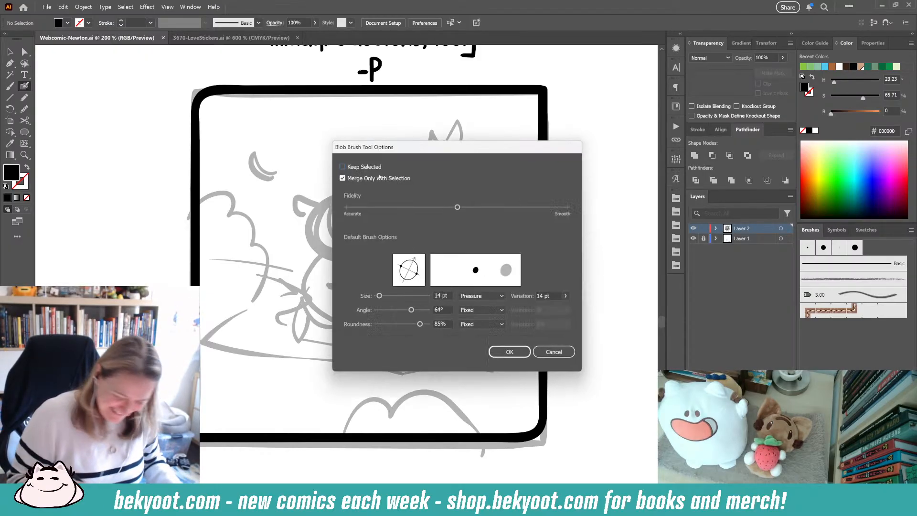
key("Return")
key("]")
key("]")
key("]")
key("]")
key("]")
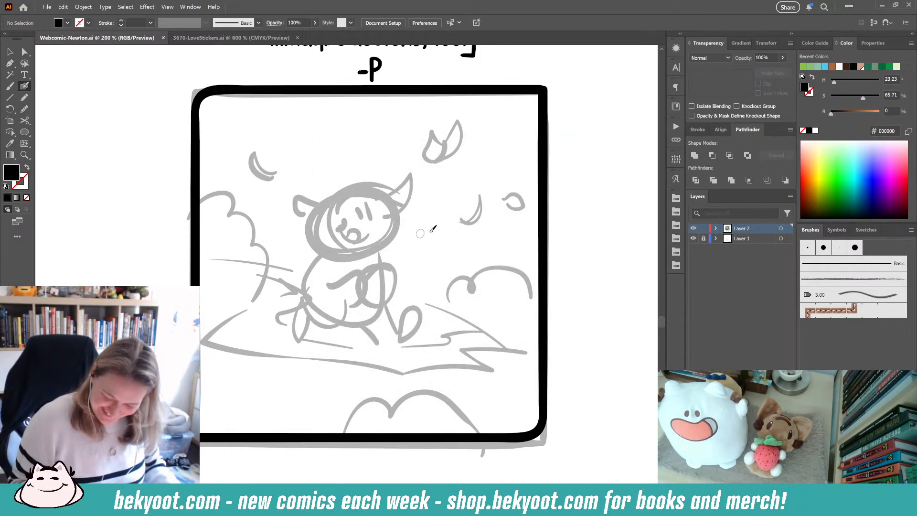
key("Return")
key("Return")
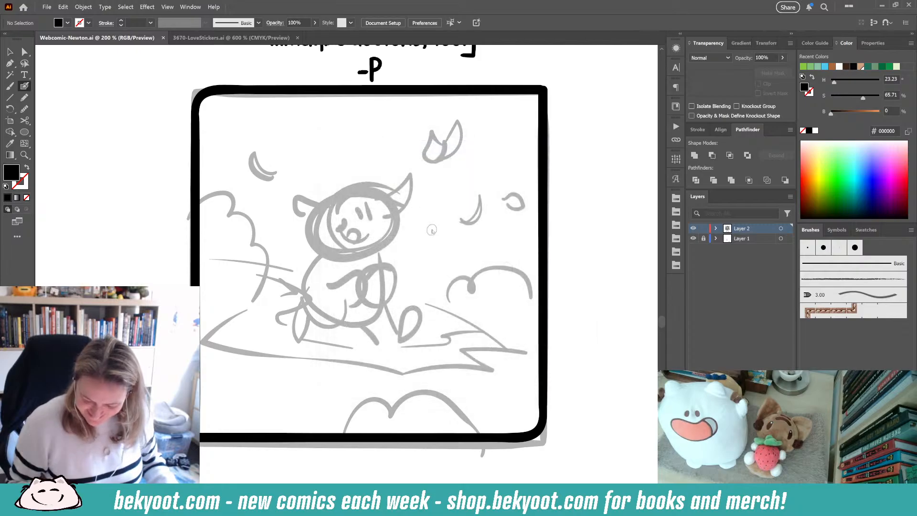
key("Return")
key("Return")
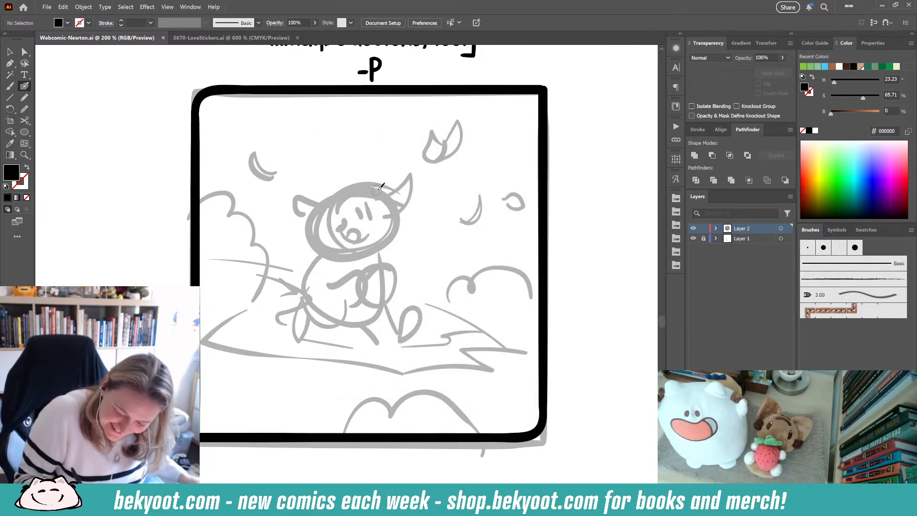
mouse_move(375, 187)
left_mouse_down()
mouse_move(351, 183)
mouse_move(331, 196)
mouse_move(358, 184)
mouse_move(321, 196)
left_mouse_up()
key("ctrl+z")
key("ctrl+z")
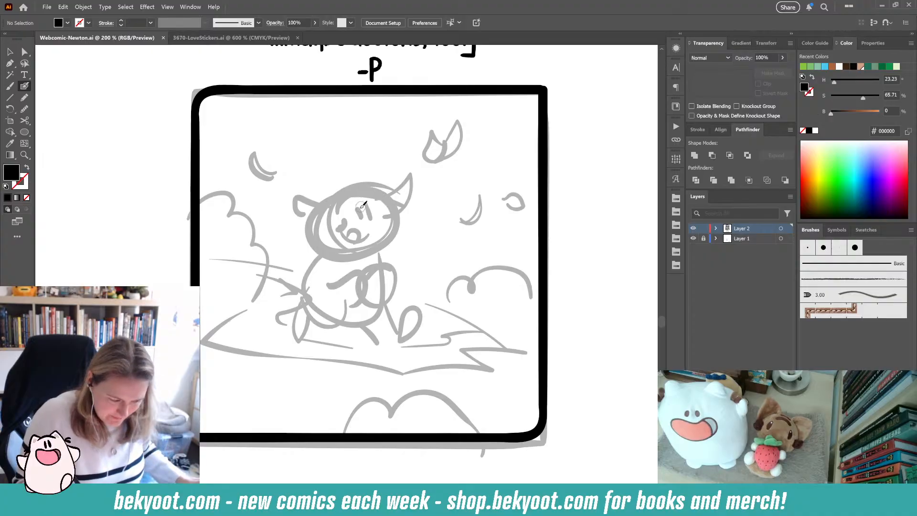
- Set the Blob Brush angle to 67° and roundness to 84%, and try a curved stroke across the figure
key("Return")
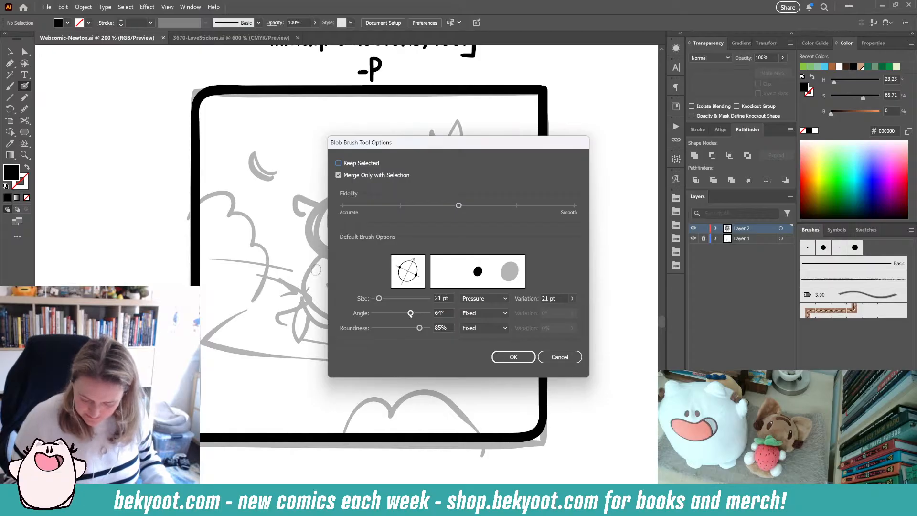
left_click_drag(410, 315, 412, 319)
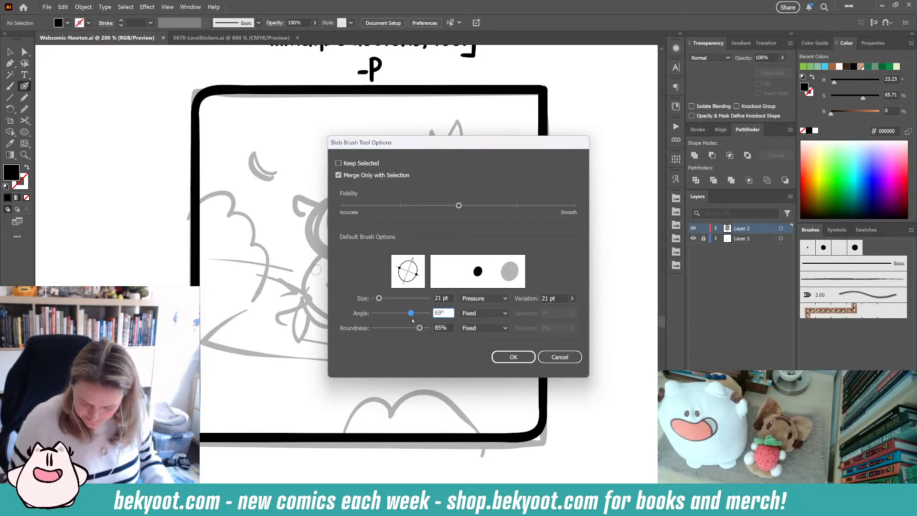
left_click_drag(412, 320, 411, 317)
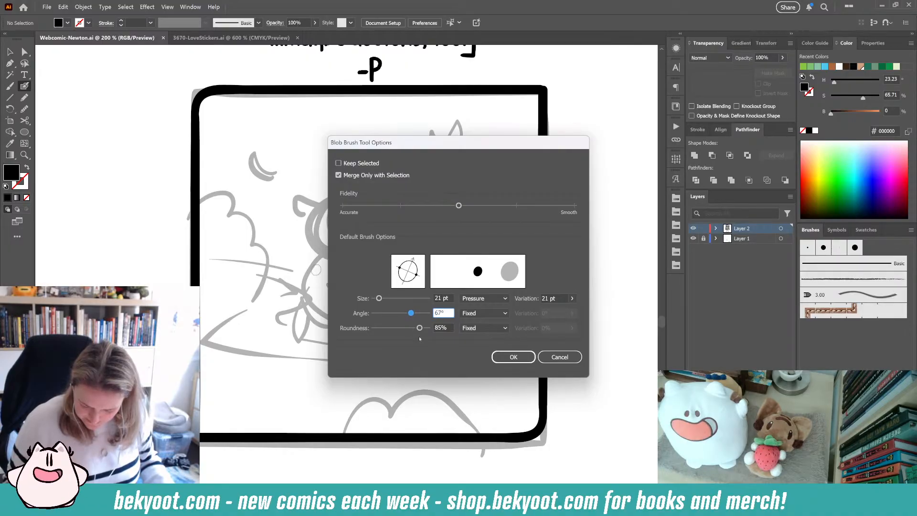
left_click(420, 328)
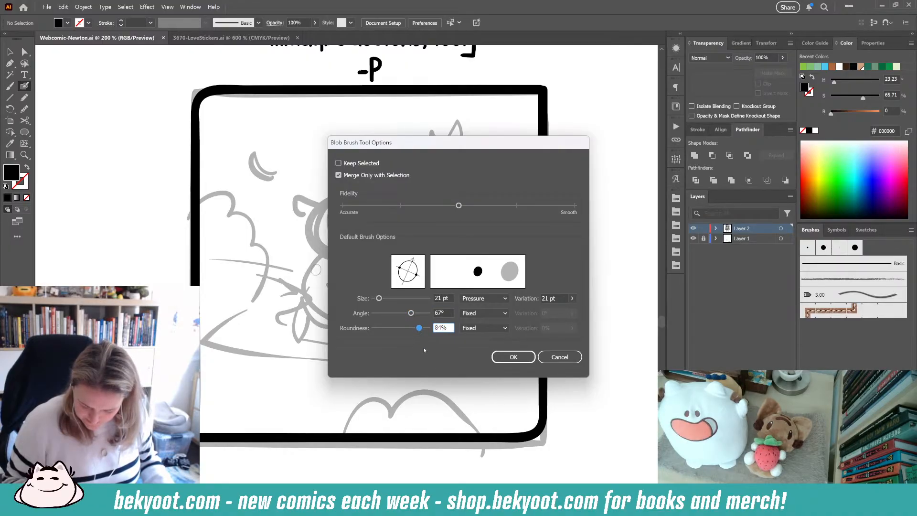
left_click(513, 357)
mouse_move(347, 315)
left_mouse_down()
mouse_move(455, 280)
mouse_move(461, 313)
left_mouse_up()
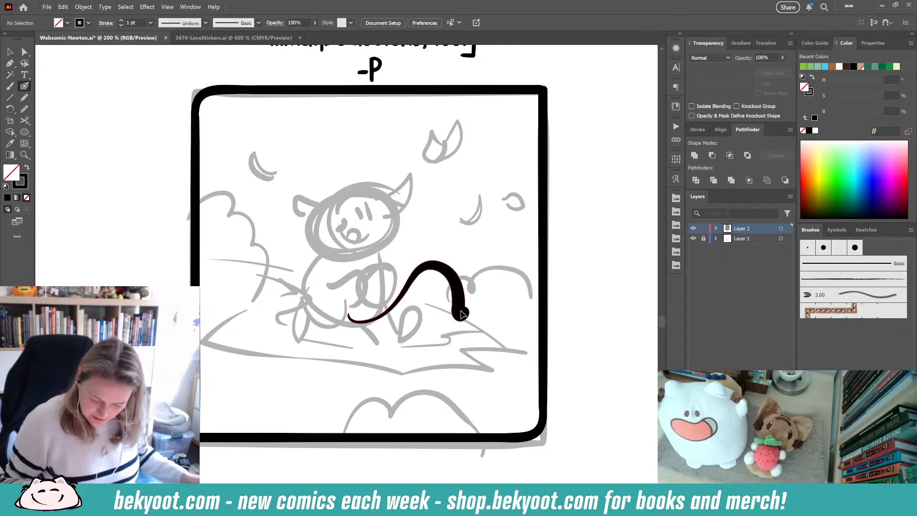
key("ctrl+z")
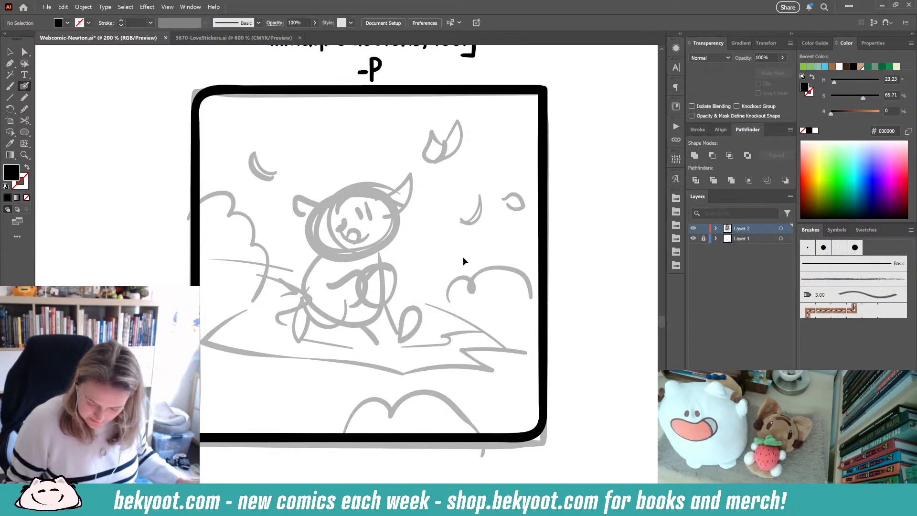
- Set the Blob Brush angle to 64° and roundness to 85%
key("Return")
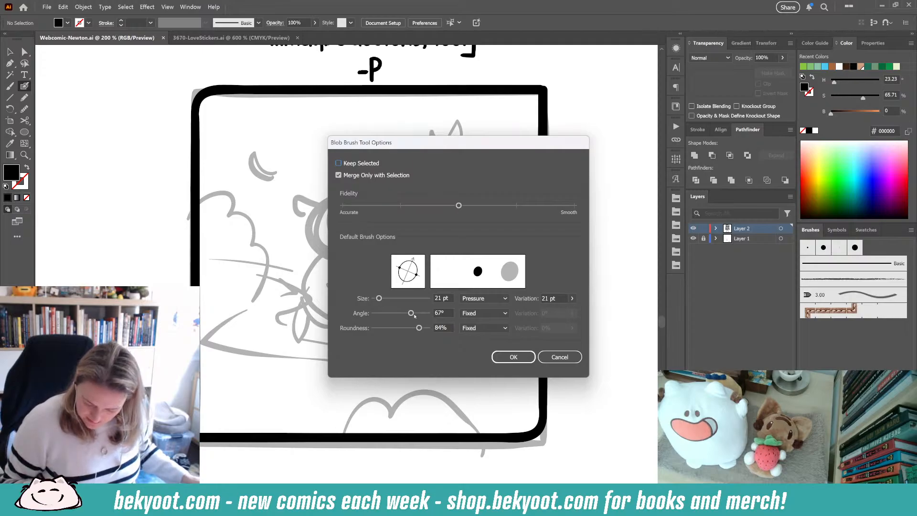
left_click(412, 315)
left_click_drag(412, 314, 420, 329)
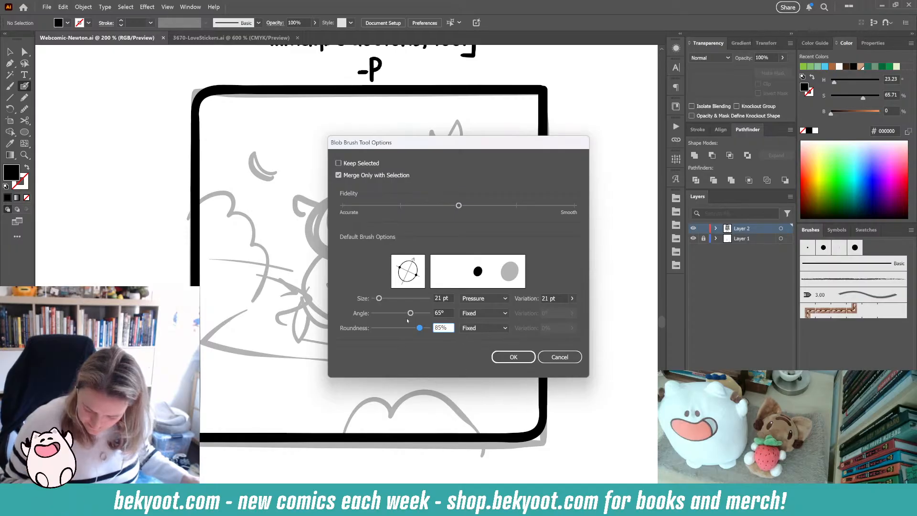
left_click_drag(410, 315, 412, 319)
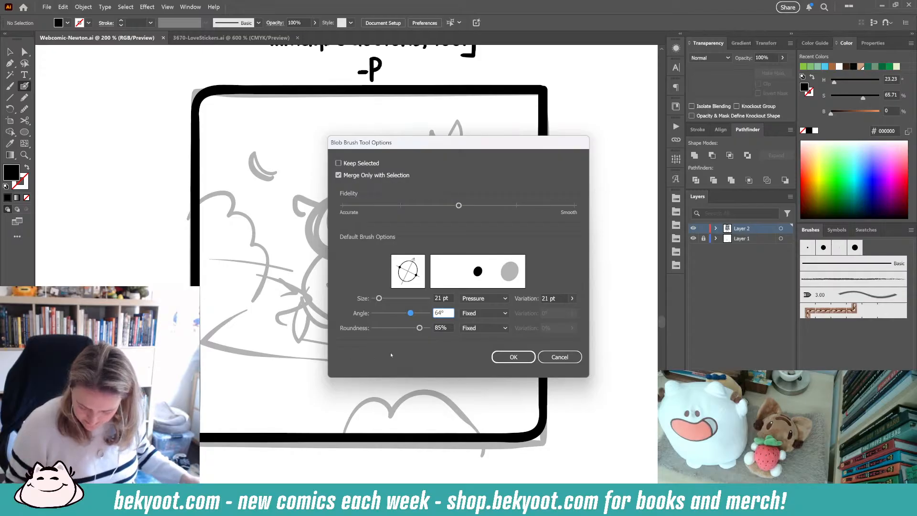
left_click(513, 357)
- Draw a curved line and a small curl over the sketch, then delete them
mouse_move(337, 296)
left_mouse_down()
mouse_move(376, 268)
mouse_move(426, 302)
left_mouse_up()
left_click(427, 306, "ctrl")
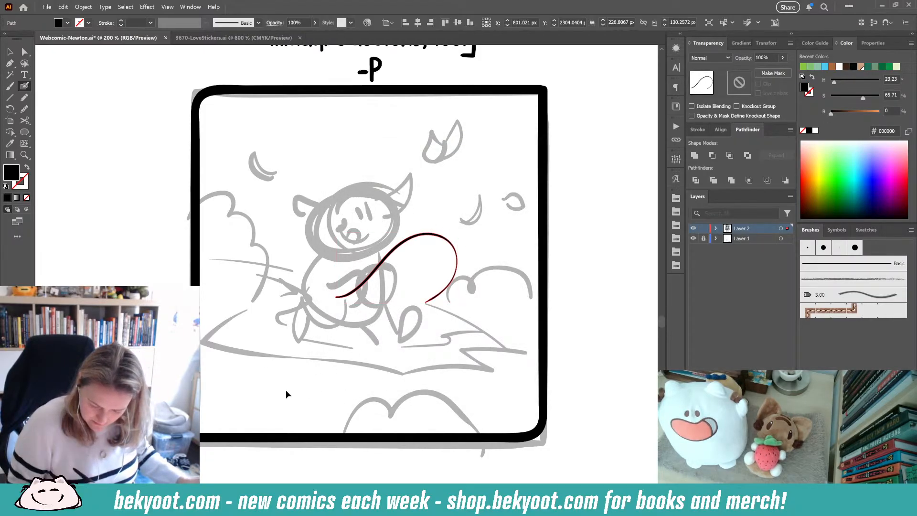
key("z")
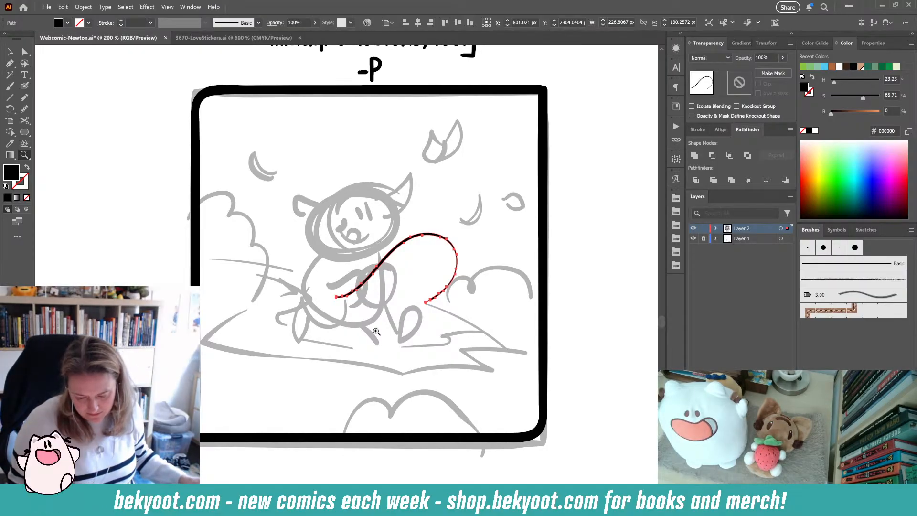
key("shift+b")
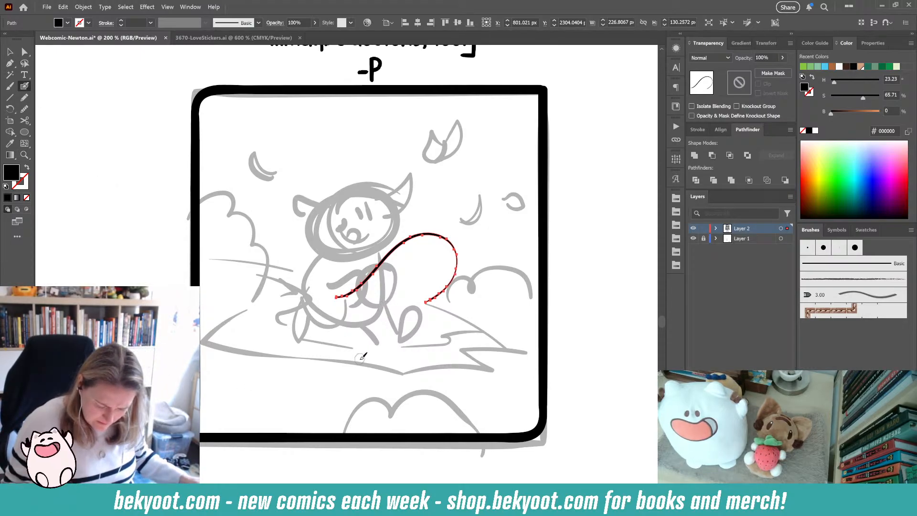
mouse_move(361, 355)
left_mouse_down()
mouse_move(377, 332)
mouse_move(413, 363)
mouse_move(385, 358)
left_mouse_up()
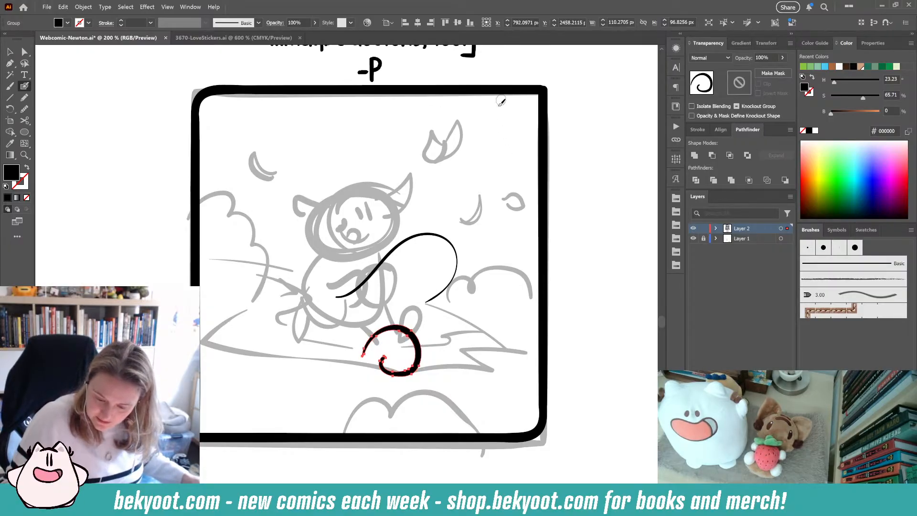
left_click(434, 297)
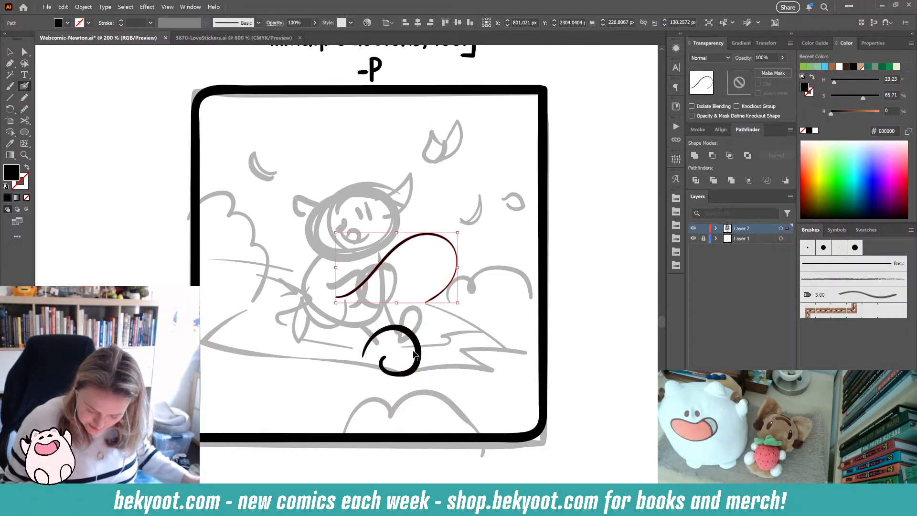
left_click(411, 329, "shift")
key("Delete")
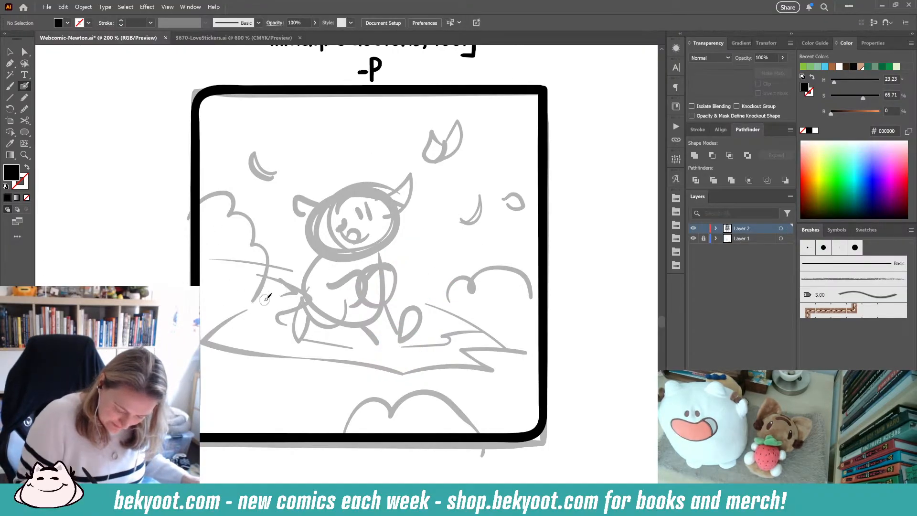
mouse_move(262, 301)
left_mouse_down()
mouse_move(223, 318)
mouse_move(233, 325)
mouse_move(226, 343)
mouse_move(291, 359)
mouse_move(368, 358)
left_mouse_up()
key("shift+x")
key("ctrl+z")
key("ctrl+z")
key("shift+x")
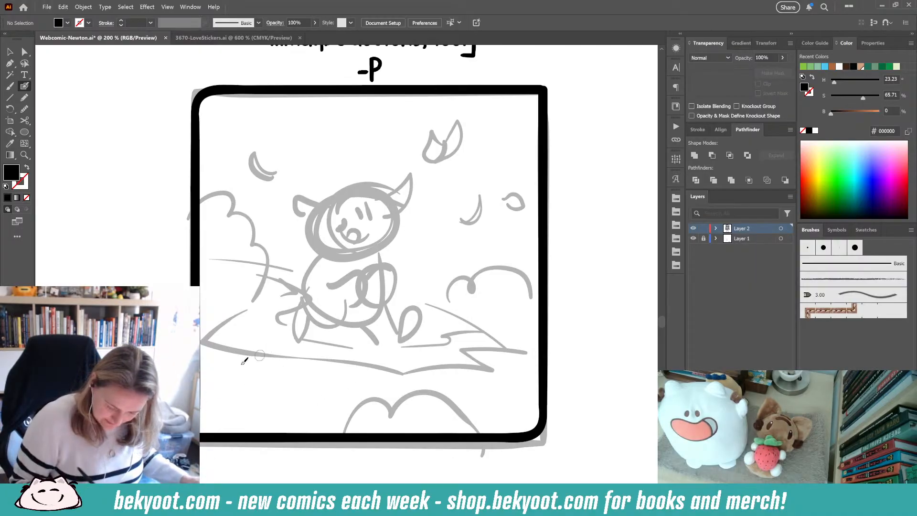
- Ink the outline of Newton's head in the final panel with the Blob Brush
mouse_move(373, 184)
left_mouse_down()
mouse_move(331, 197)
mouse_move(319, 230)
mouse_move(336, 253)
mouse_move(386, 247)
mouse_move(401, 225)
left_mouse_up()
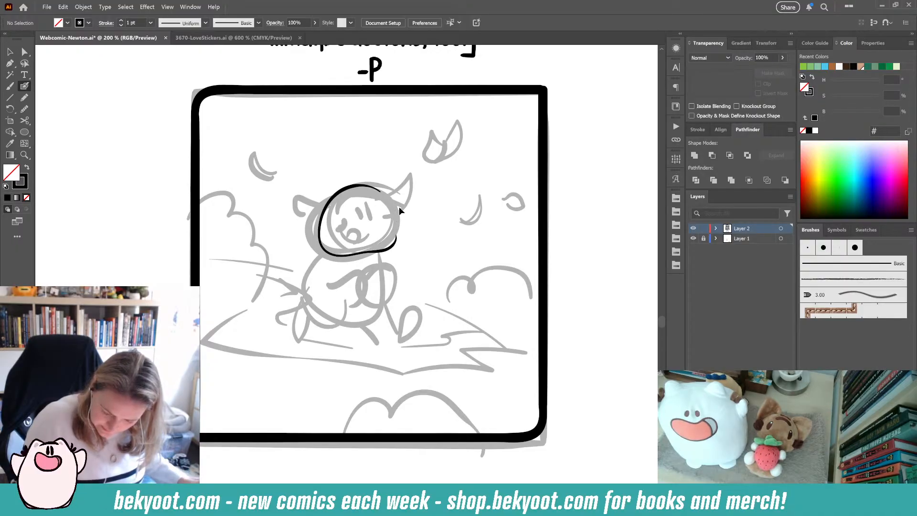
key("ctrl+z")
mouse_move(377, 190)
left_mouse_down()
mouse_move(334, 194)
mouse_move(314, 234)
mouse_move(326, 255)
mouse_move(387, 244)
left_mouse_up()
key("ctrl+z")
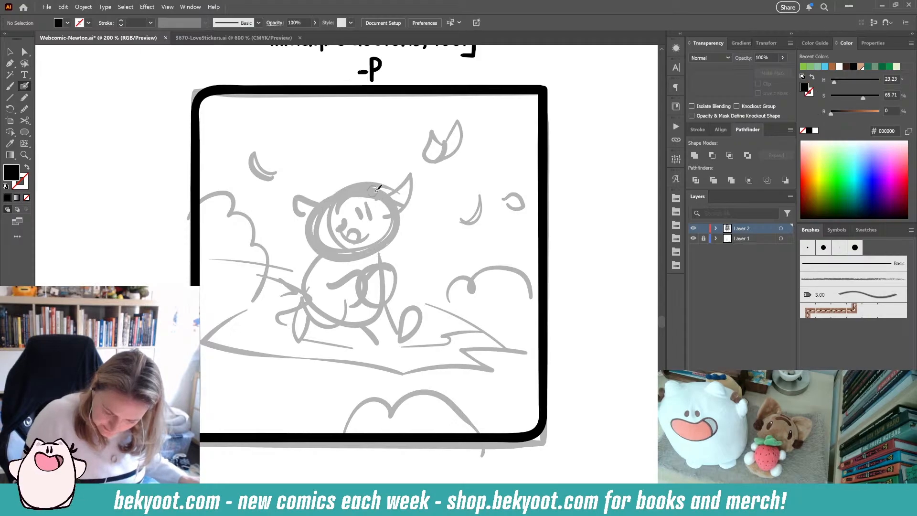
mouse_move(377, 189)
left_mouse_down()
mouse_move(356, 181)
mouse_move(333, 191)
mouse_move(317, 248)
left_mouse_up()
key("ctrl+z")
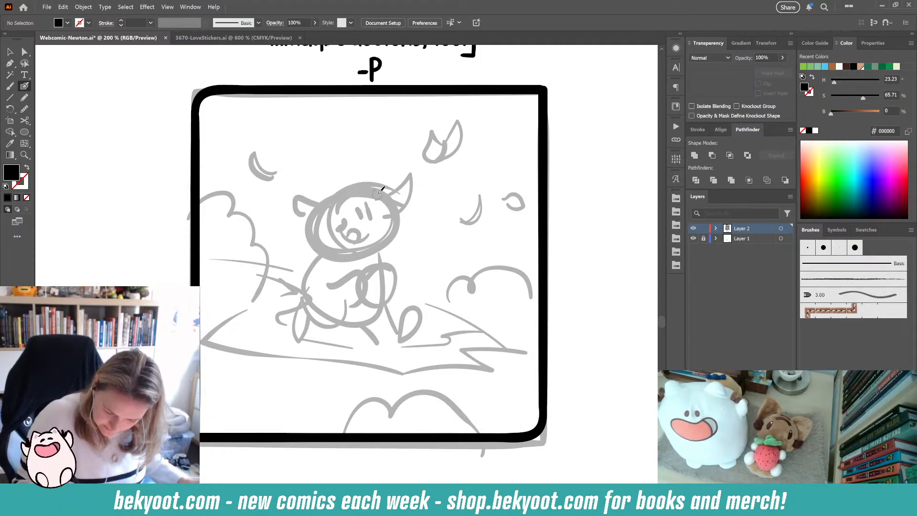
mouse_move(378, 190)
left_mouse_down()
mouse_move(327, 193)
mouse_move(313, 236)
mouse_move(319, 253)
mouse_move(336, 260)
mouse_move(384, 246)
left_mouse_up()
key("ctrl+z")
mouse_move(375, 186)
left_mouse_down()
mouse_move(354, 180)
mouse_move(335, 191)
mouse_move(323, 213)
mouse_move(333, 249)
left_mouse_up()
key("ctrl+z")
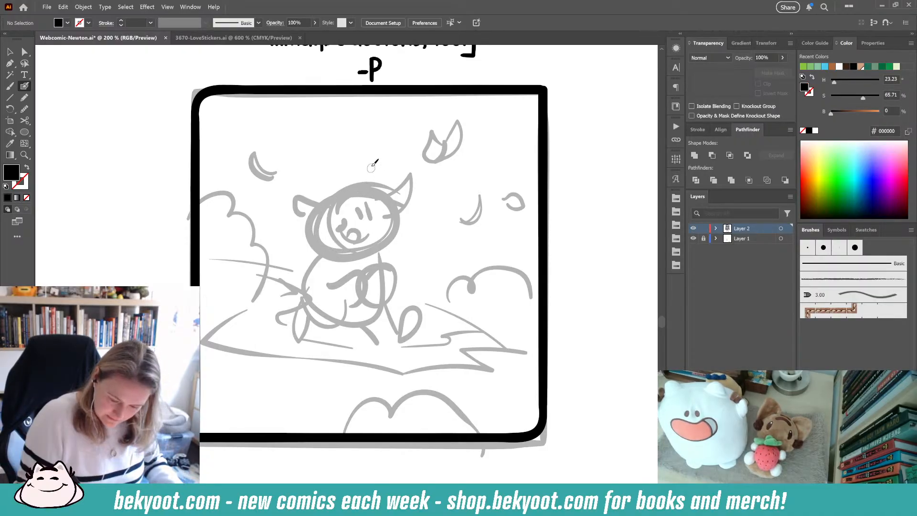
mouse_move(371, 190)
left_mouse_down()
mouse_move(345, 184)
mouse_move(317, 217)
mouse_move(317, 247)
mouse_move(343, 257)
mouse_move(388, 246)
mouse_move(389, 198)
mouse_move(356, 183)
left_mouse_up()
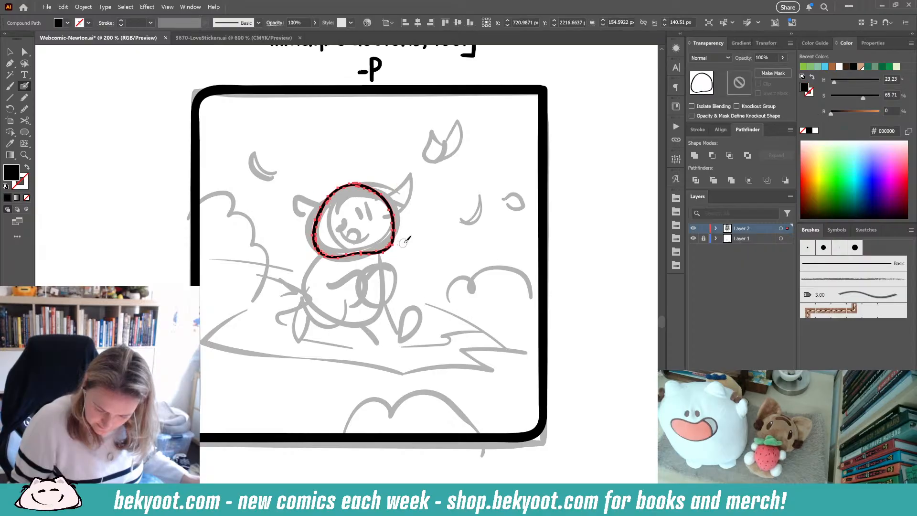
- Simplify the head outline stroke and add a short stroke to its edge
key("ctrl+alt+s")
left_click(497, 95)
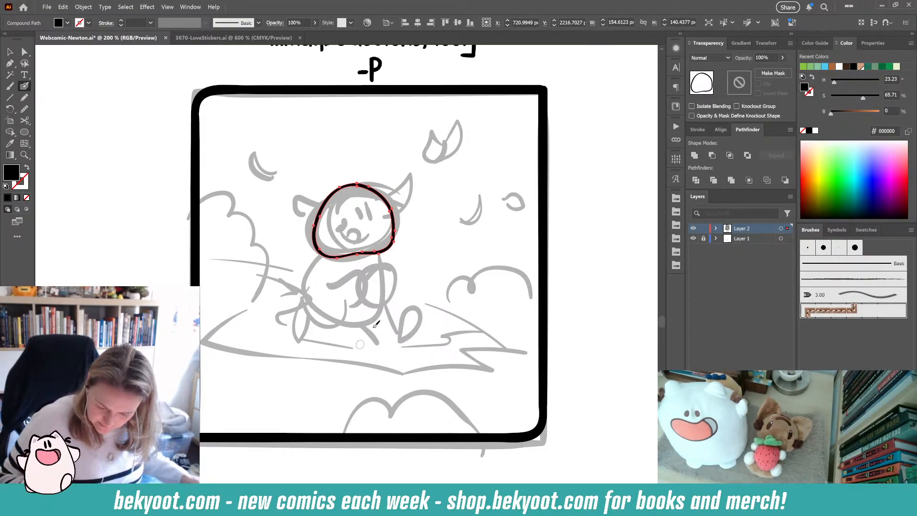
left_click_drag(396, 220, 400, 220)
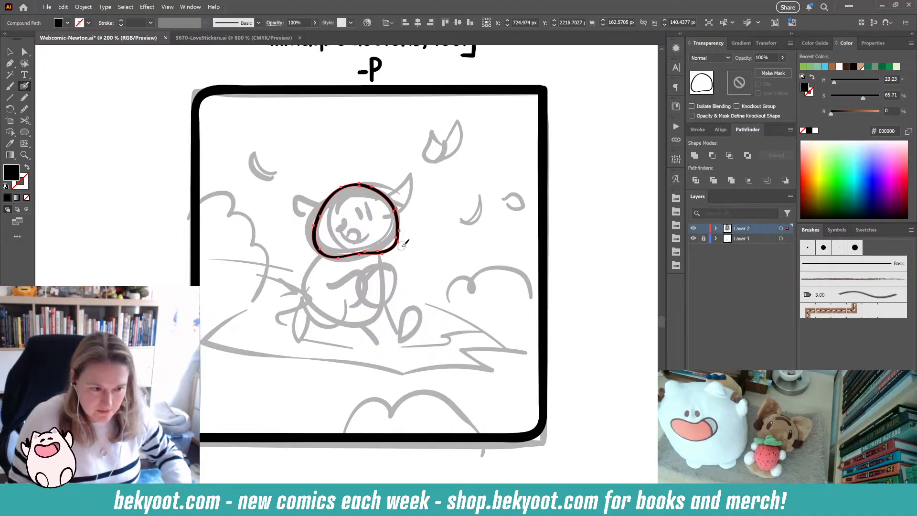
key("ctrl+shift+a")
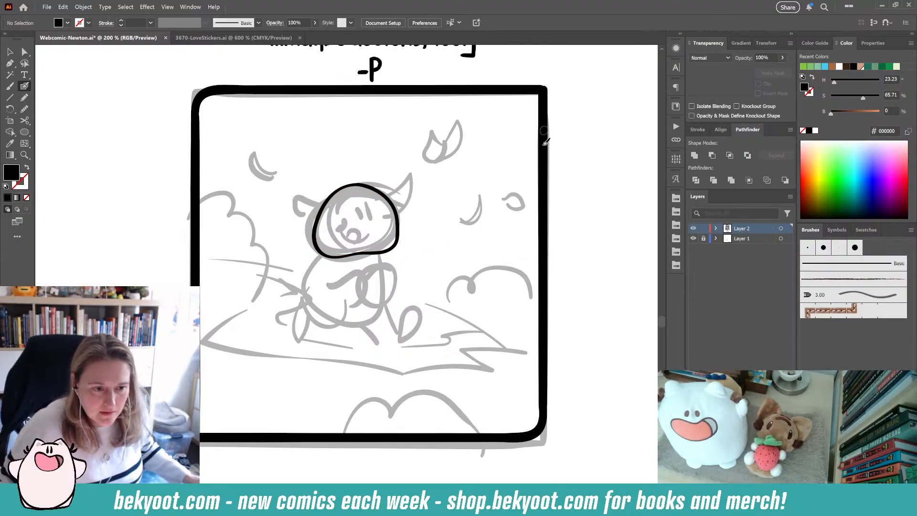
left_click(396, 242, "ctrl")
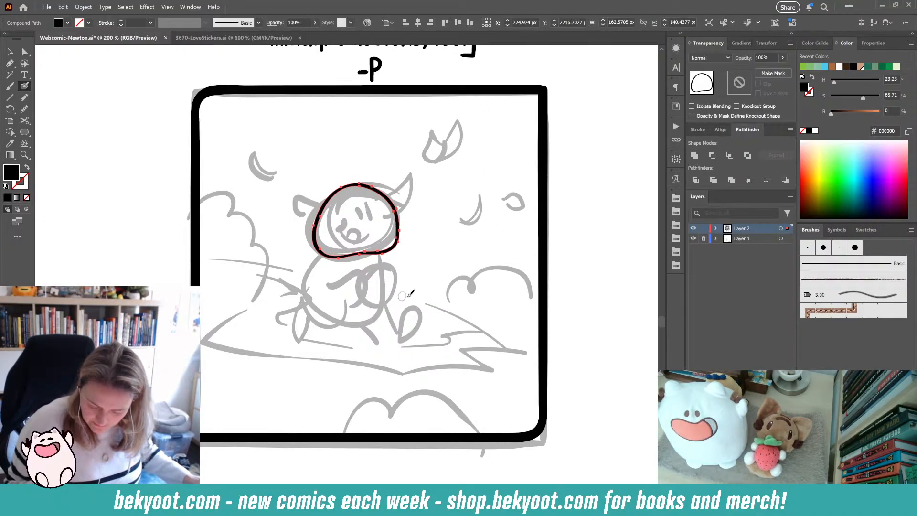
key("ctrl+shift+a")
mouse_move(395, 269)
left_mouse_down()
mouse_move(365, 331)
mouse_move(421, 308)
mouse_move(393, 268)
left_mouse_up()
left_click(422, 304, "ctrl")
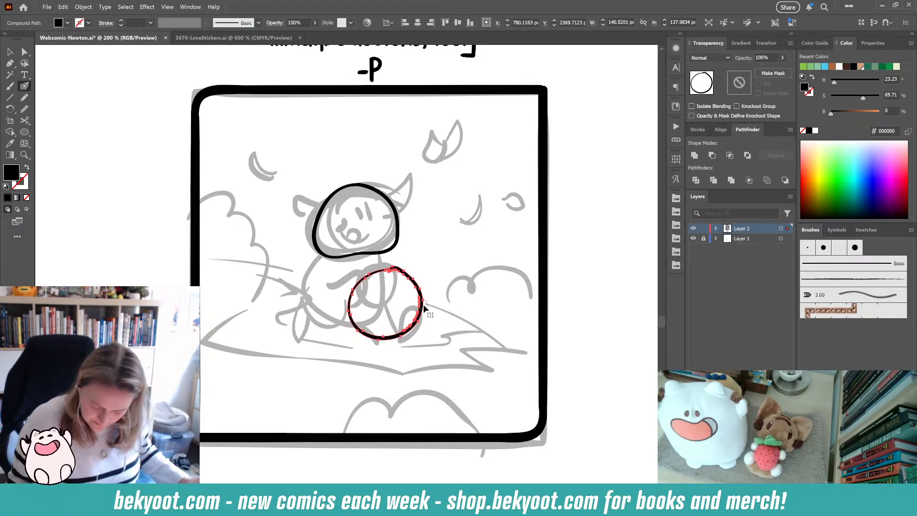
key("Delete")
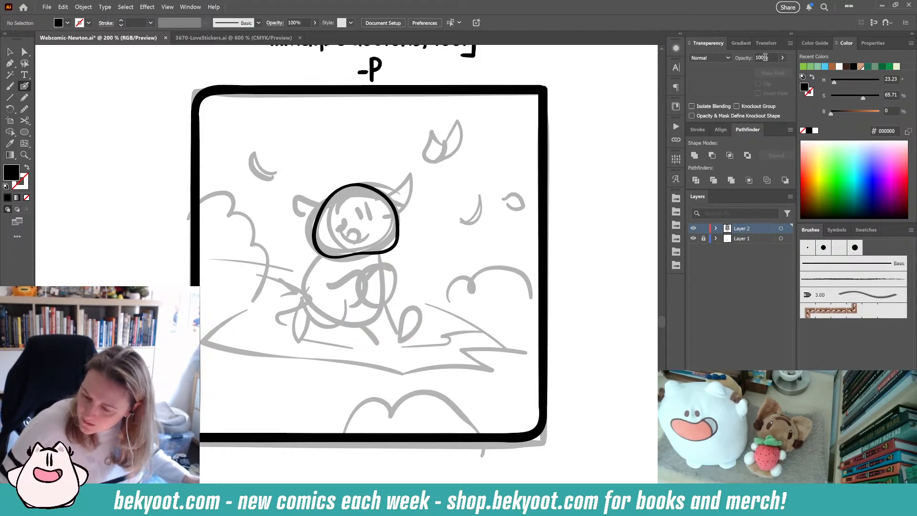
- Try lowering the head outline's opacity to 49%, then restore it to 100%
left_click(400, 249, "ctrl")
left_click(782, 57)
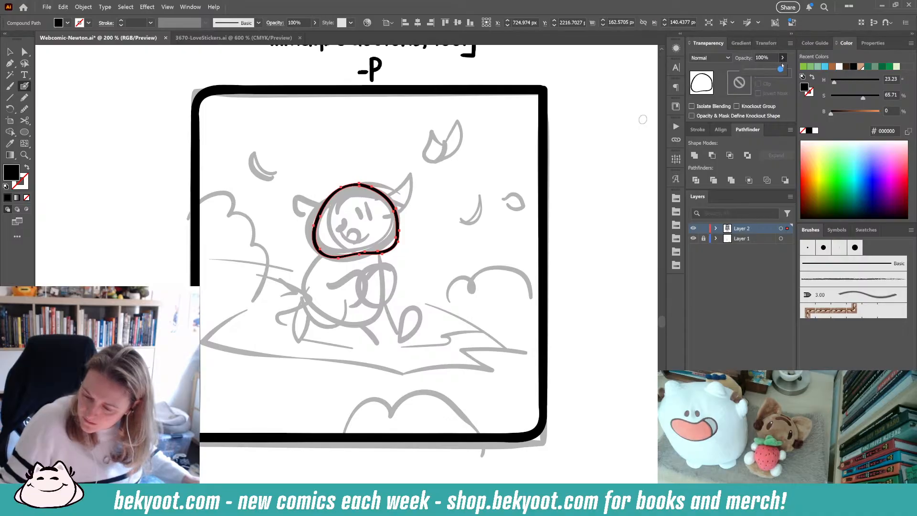
left_click_drag(783, 70, 763, 70)
left_click(596, 159, "ctrl")
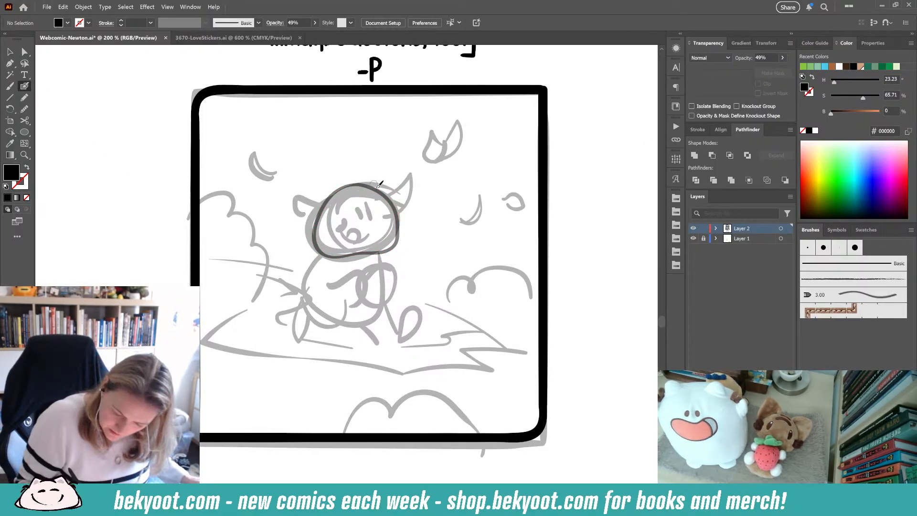
mouse_move(383, 189)
left_mouse_down()
mouse_move(335, 192)
mouse_move(317, 216)
mouse_move(316, 244)
mouse_move(339, 256)
mouse_move(378, 248)
mouse_move(394, 204)
mouse_move(377, 185)
left_mouse_up()
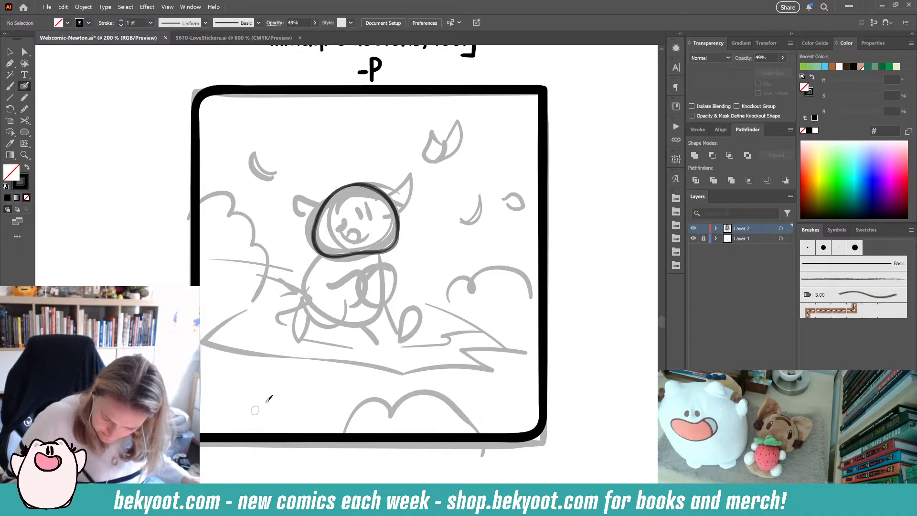
left_click(782, 58)
left_click_drag(763, 69, 782, 69)
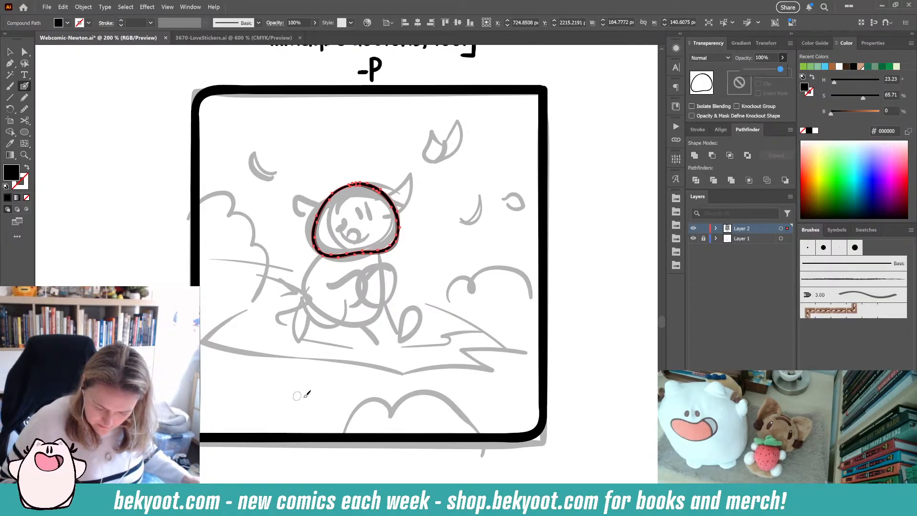
- Touch up the head outline with short Blob Brush strokes and delete a stray piece
left_click(434, 270, "ctrl")
left_click(389, 251, "ctrl")
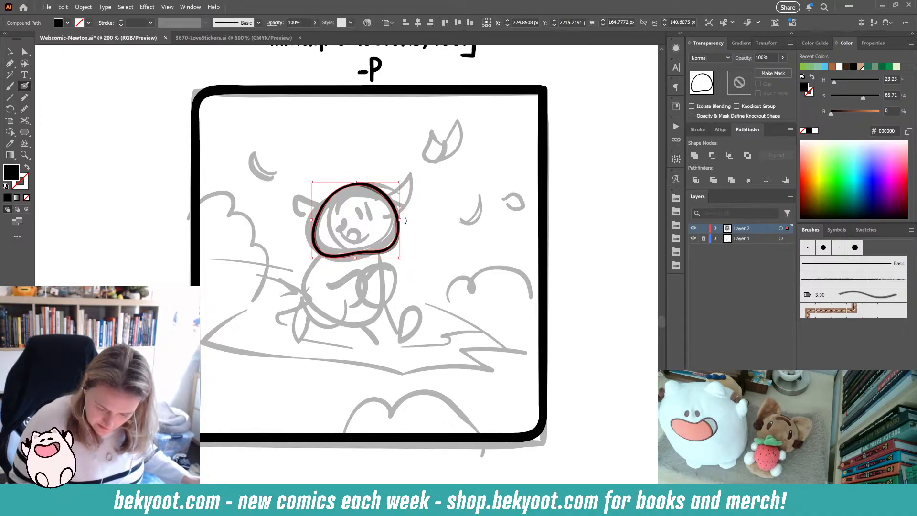
left_click_drag(406, 201, 404, 209)
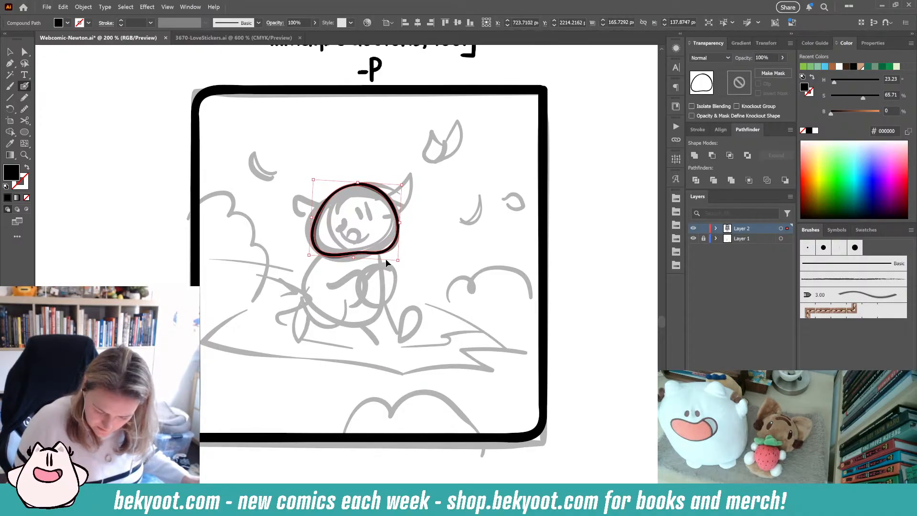
left_click(386, 260, "ctrl")
left_click(337, 260, "ctrl")
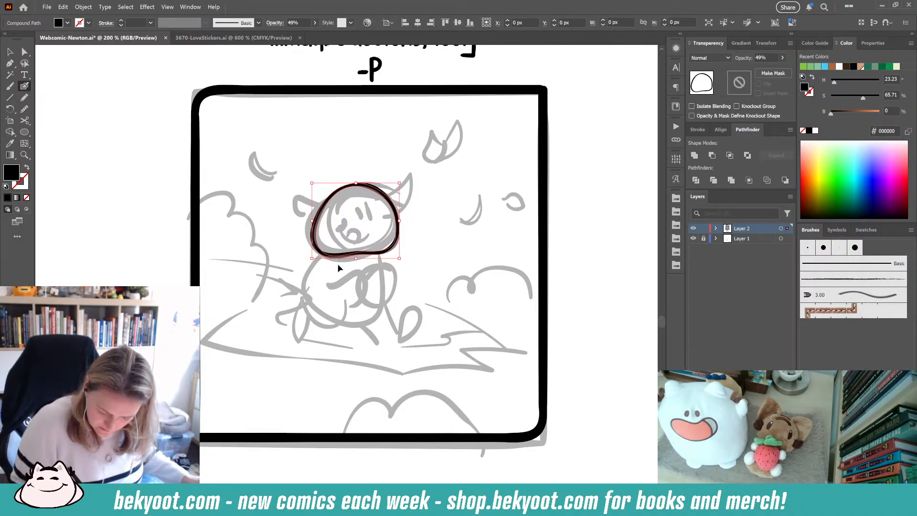
key("Delete")
left_click(384, 252, "ctrl")
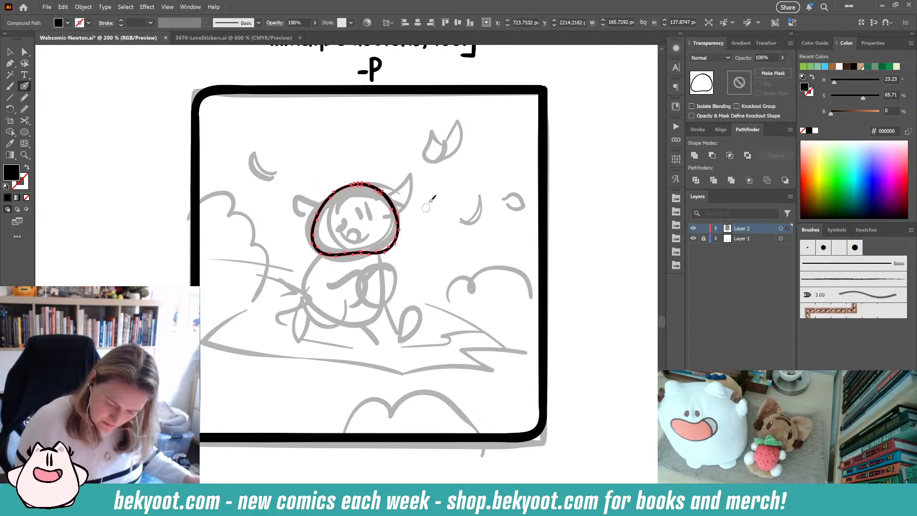
left_click_drag(311, 221, 314, 221)
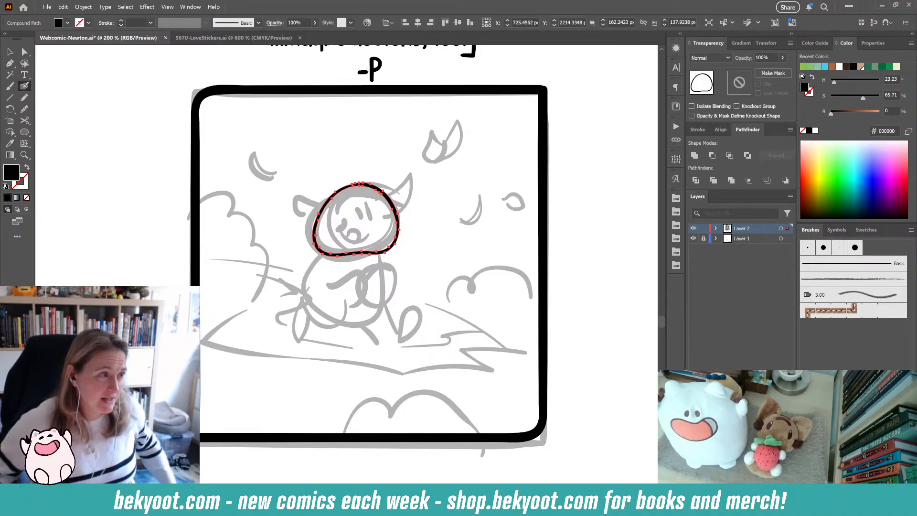
key("ctrl+shift+a")
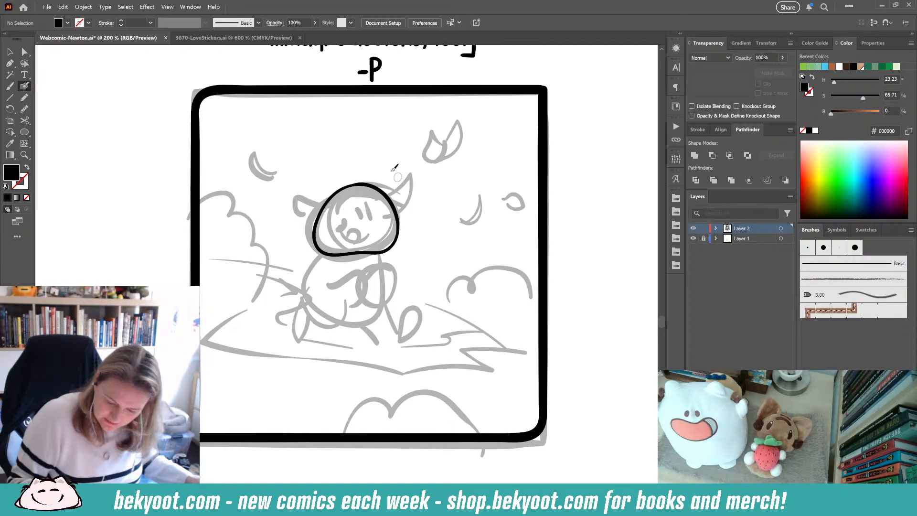
- Draw a curved line down through the head and group it with the head outline
left_click(382, 253, "ctrl")
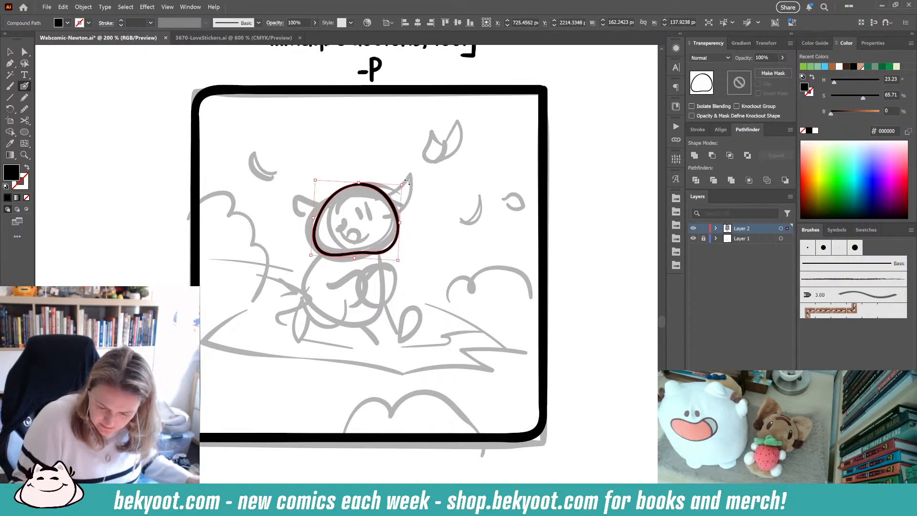
key("ctrl+shift+a")
mouse_move(348, 176)
left_mouse_down()
mouse_move(363, 188)
mouse_move(362, 279)
left_mouse_up()
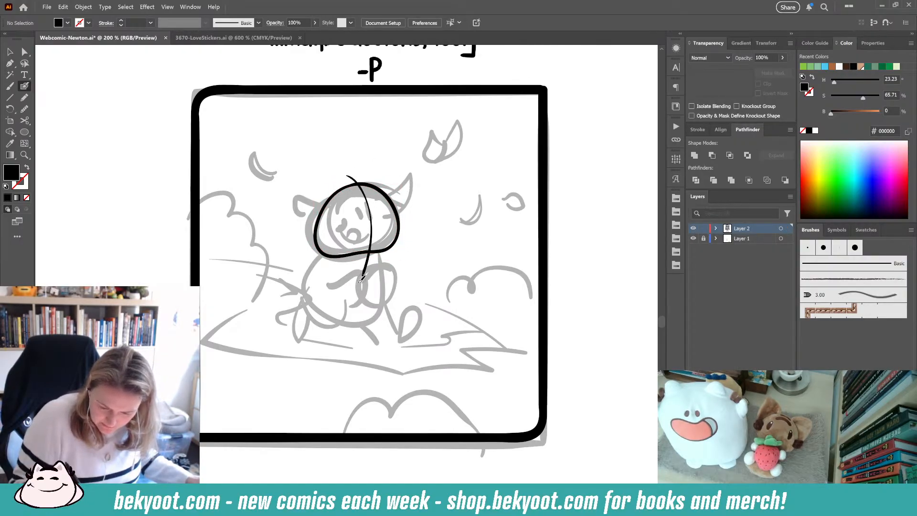
left_click(373, 260, "ctrl")
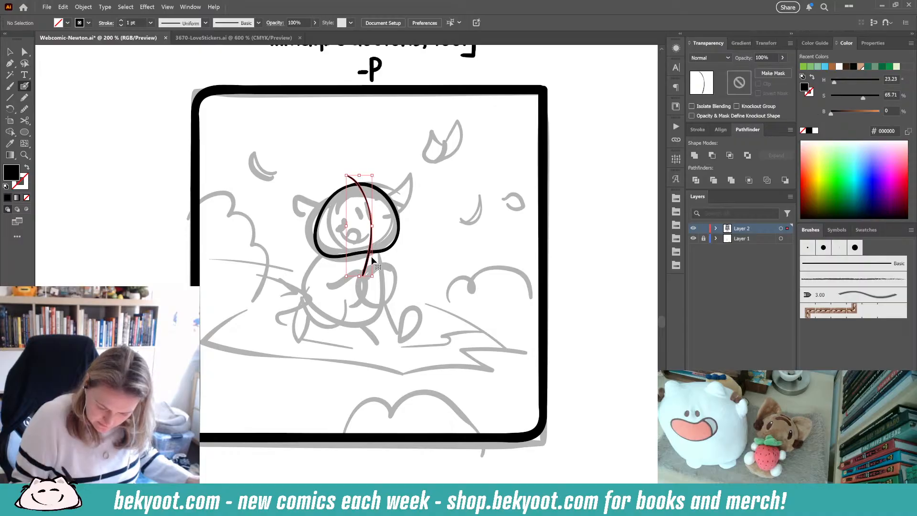
left_click(386, 251, "ctrl+shift")
key("ctrl+g")
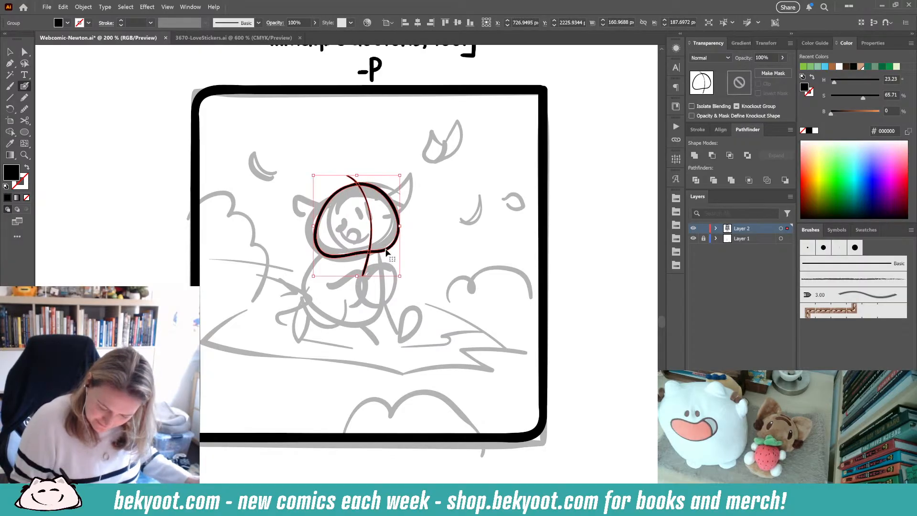
- Enter the head group in isolation and try drawing the body outline several times, undoing each attempt
double_click(387, 251, "ctrl")
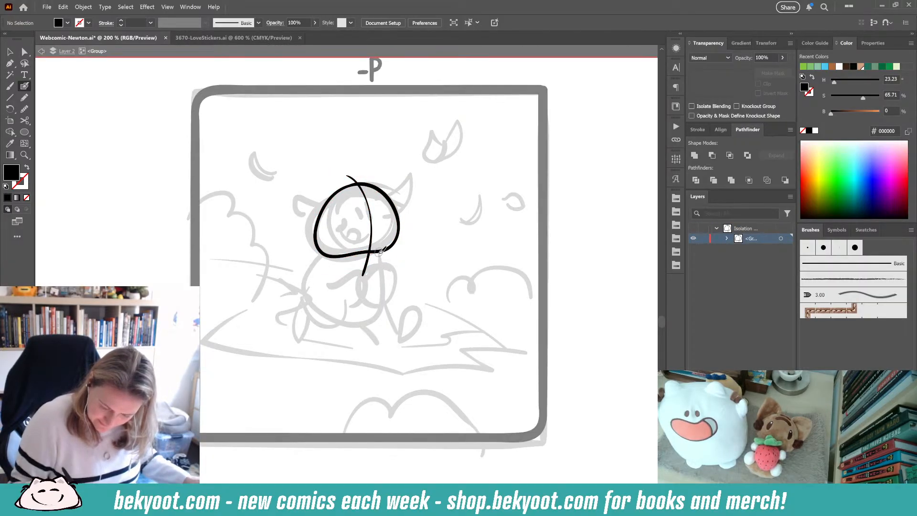
mouse_move(380, 254)
left_mouse_down()
mouse_move(381, 282)
mouse_move(364, 316)
mouse_move(322, 318)
mouse_move(327, 256)
left_mouse_up()
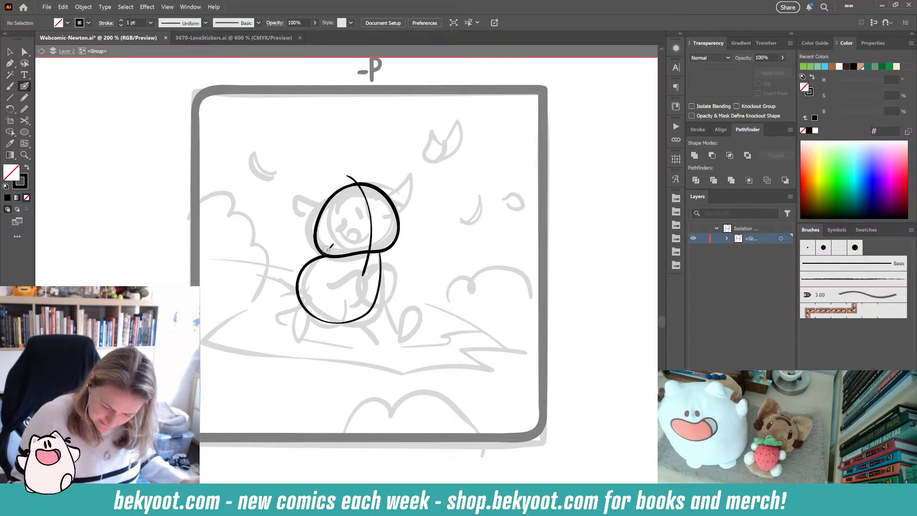
key("ctrl+z")
mouse_move(382, 251)
left_mouse_down()
mouse_move(378, 306)
mouse_move(346, 321)
mouse_move(306, 303)
mouse_move(325, 257)
left_mouse_up()
key("ctrl+z")
mouse_move(380, 253)
left_mouse_down()
mouse_move(382, 286)
mouse_move(320, 319)
mouse_move(329, 254)
mouse_move(382, 271)
mouse_move(359, 327)
mouse_move(334, 266)
left_mouse_up()
key("ctrl+z")
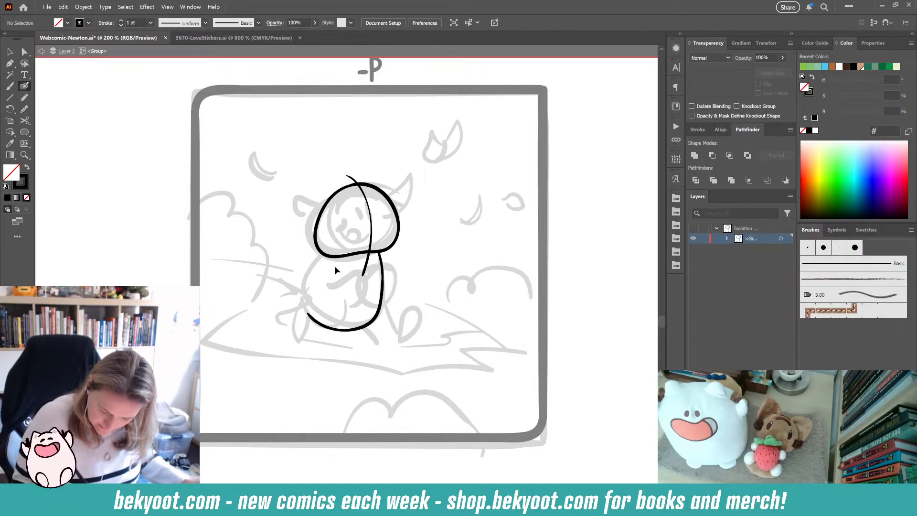
key("ctrl+z")
mouse_move(383, 250)
left_mouse_down()
mouse_move(378, 300)
mouse_move(361, 320)
mouse_move(328, 319)
mouse_move(311, 282)
mouse_move(340, 253)
mouse_move(386, 268)
mouse_move(378, 312)
mouse_move(338, 328)
mouse_move(300, 294)
mouse_move(333, 250)
left_mouse_up()
key("ctrl+z")
key("ctrl+z")
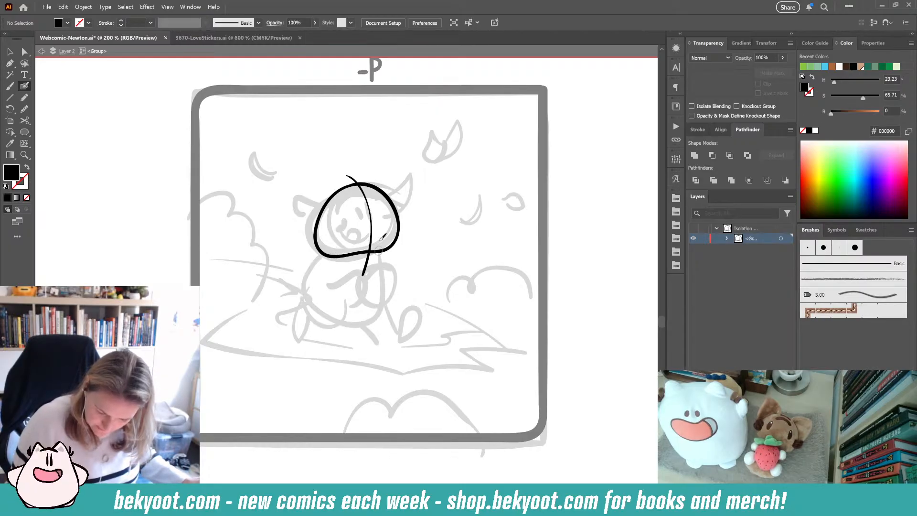
- Draw Newton's two eyes and nose on the head with the Blob Brush
mouse_move(366, 204)
left_mouse_down()
mouse_move(363, 218)
mouse_move(367, 211)
mouse_move(378, 219)
mouse_move(362, 216)
mouse_move(373, 223)
left_mouse_up()
key("shift+x")
key("shift+x")
key("shift+x")
key("shift+x")
key("shift+x")
left_click(377, 213, "ctrl")
left_click(423, 202, "ctrl")
left_click(410, 209, "ctrl")
key("shift+x")
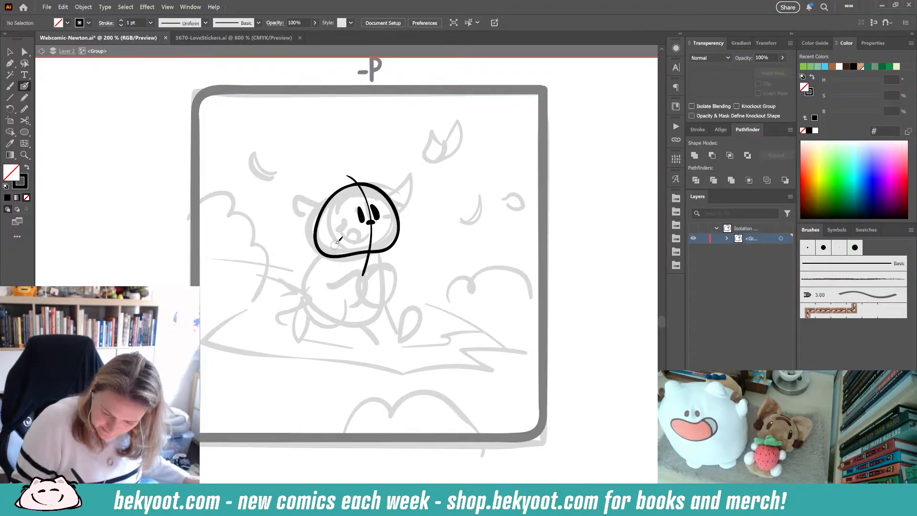
- Simplify each of the two eye shapes
left_click(377, 215, "ctrl")
key("ctrl+alt+s")
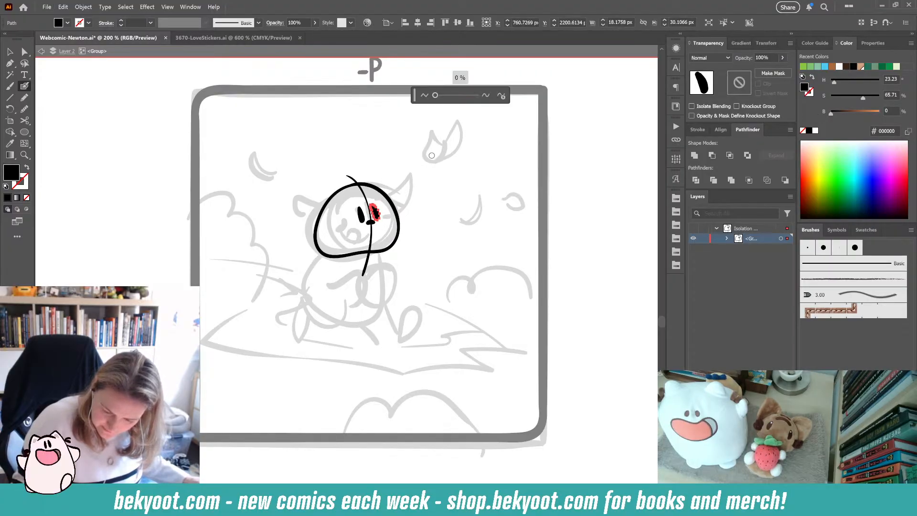
key("Return")
right_click(367, 224)
left_click(362, 214, "ctrl")
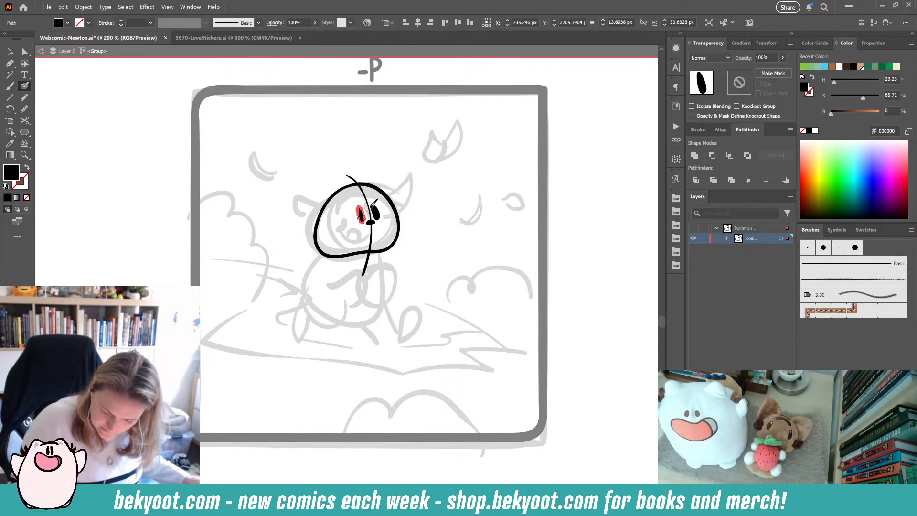
key("ctrl+alt+s")
left_click(503, 98)
key("Return")
left_click(418, 231, "ctrl")
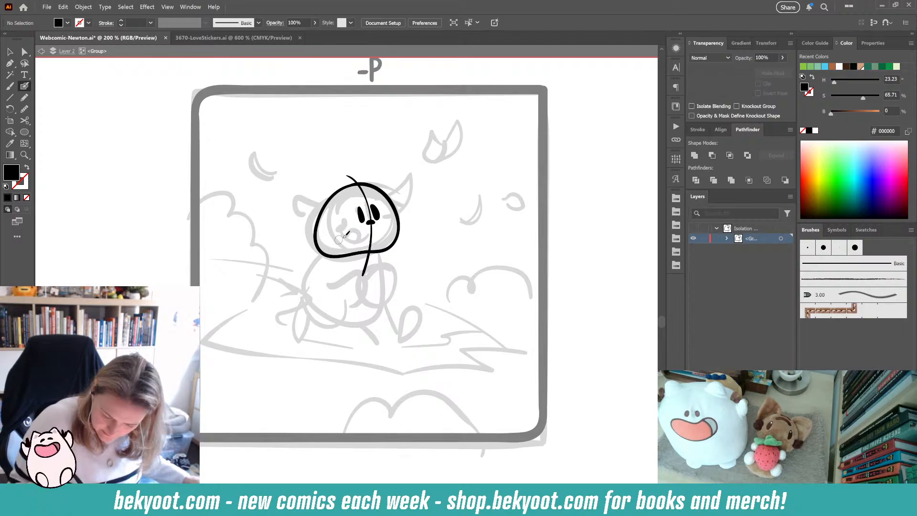
left_click(374, 212, "ctrl")
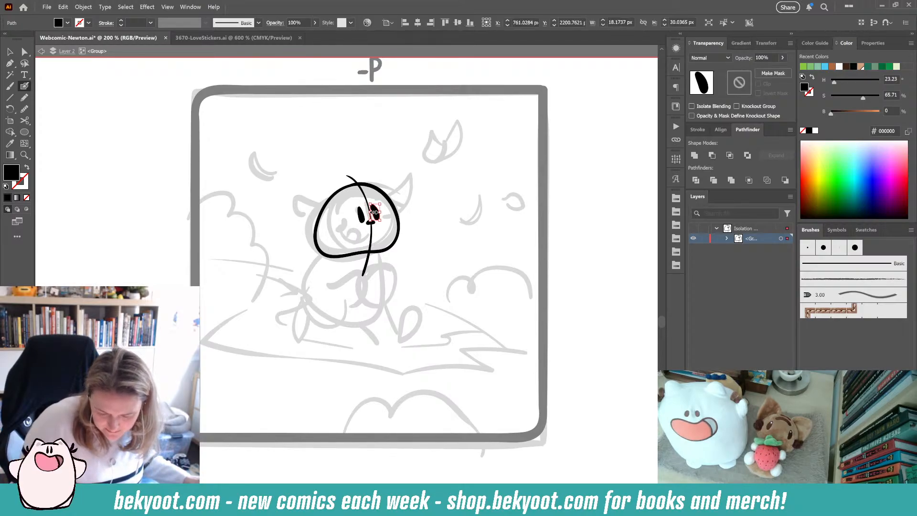
left_click(377, 255, "ctrl")
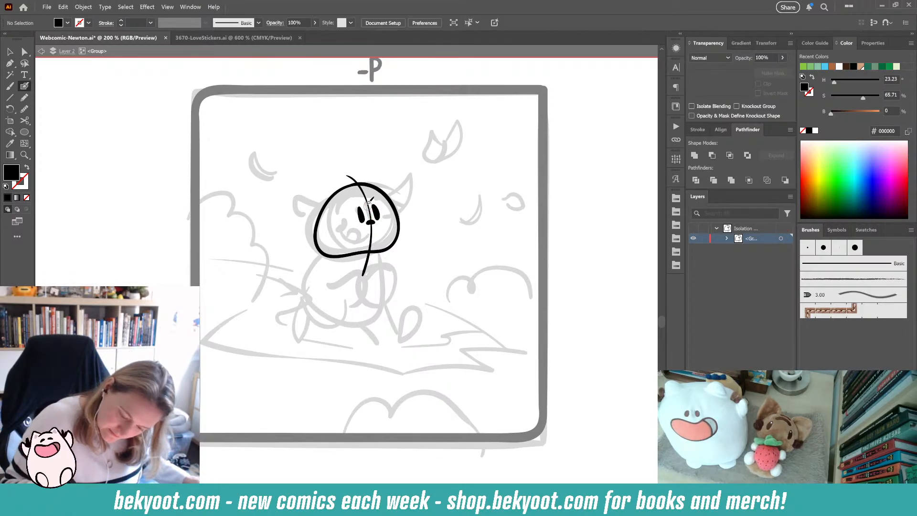
- Draw the snout curve across the face and a short brow line above the eyes
mouse_move(370, 220)
left_mouse_down()
mouse_move(368, 199)
mouse_move(353, 196)
mouse_move(349, 223)
mouse_move(322, 243)
left_mouse_up()
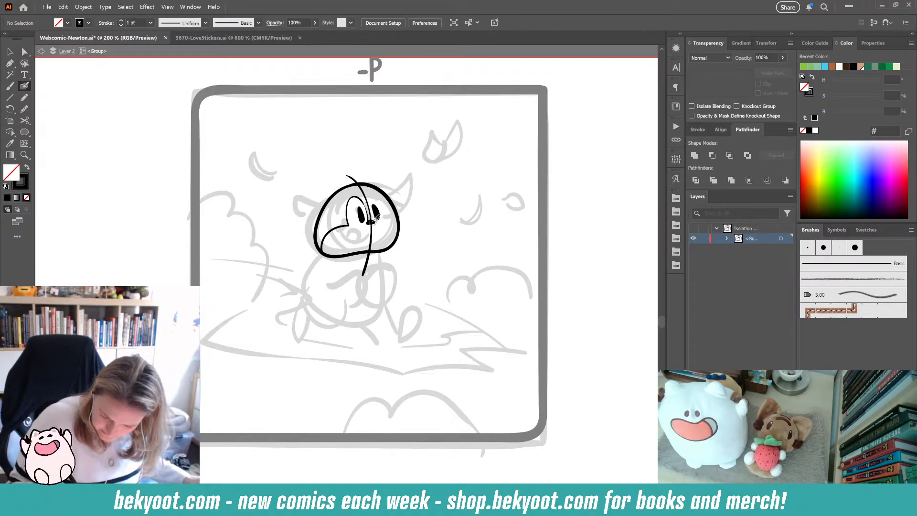
mouse_move(372, 192)
left_mouse_down()
mouse_move(382, 200)
mouse_move(375, 206)
left_mouse_up()
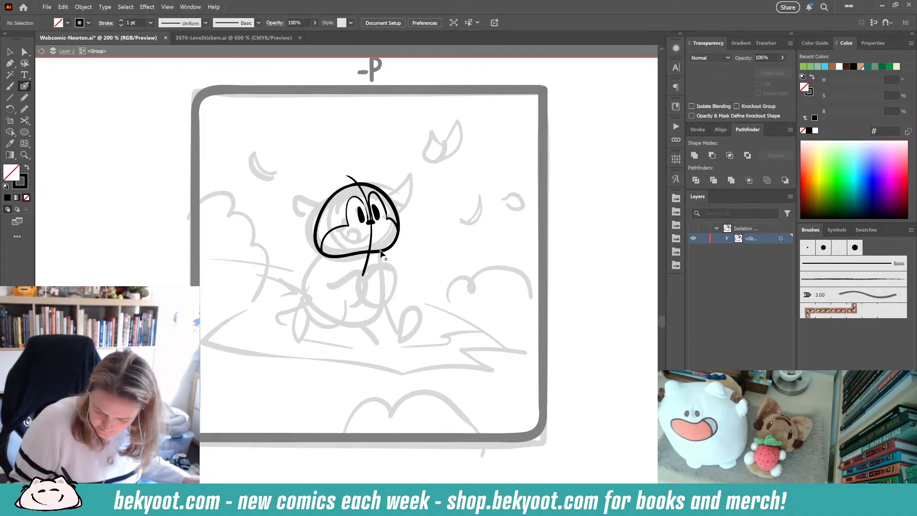
key("shift+x")
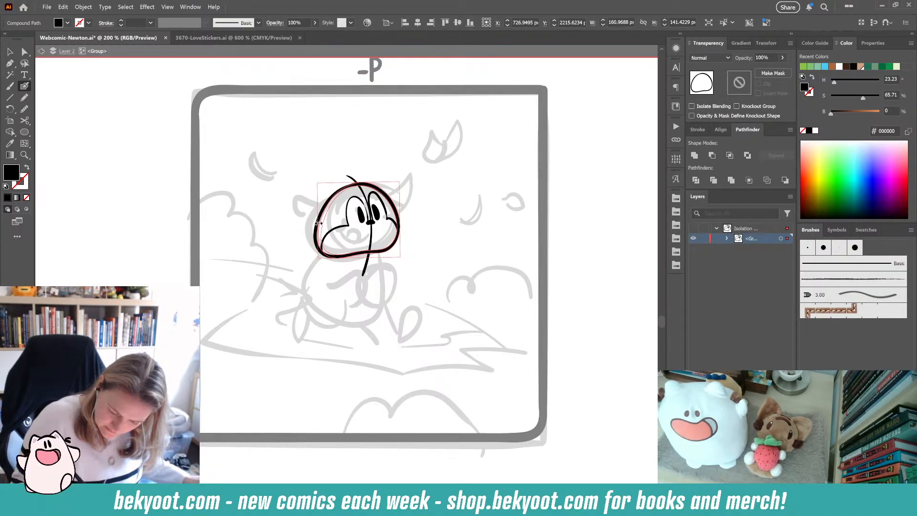
left_click(395, 213, "ctrl")
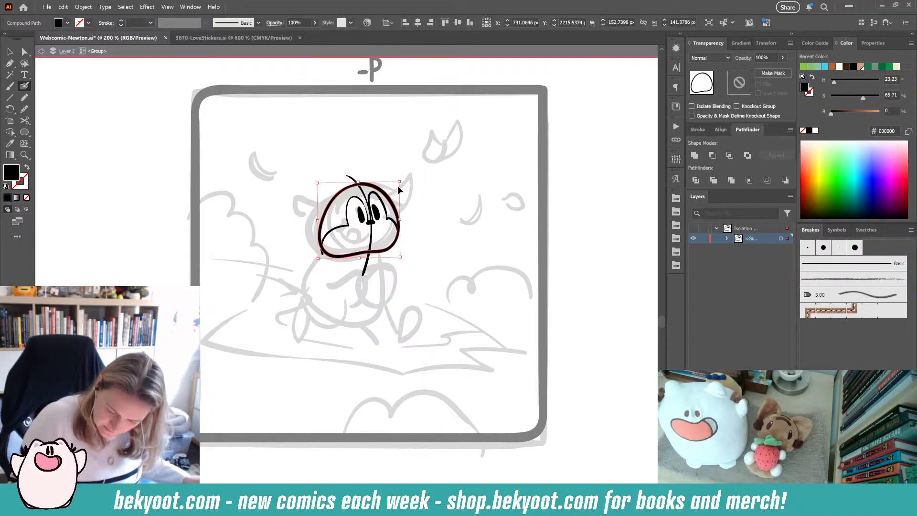
left_click(406, 229, "ctrl")
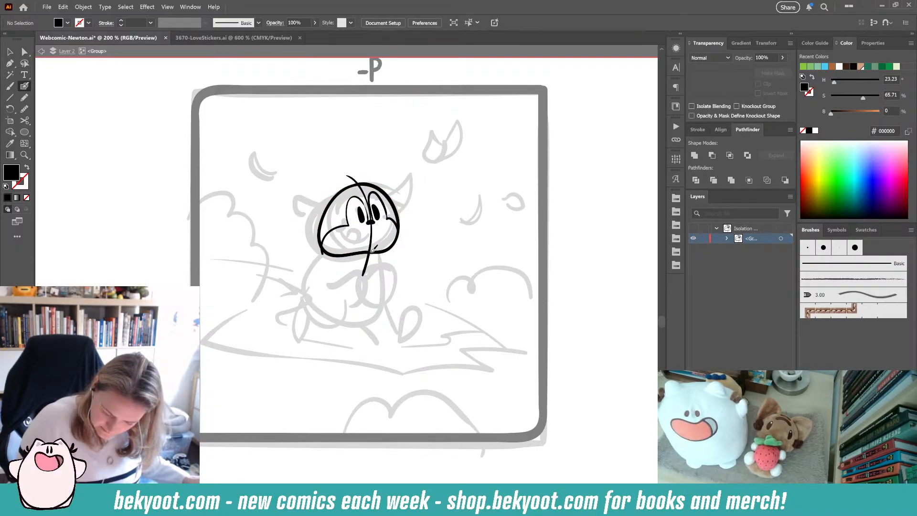
- Redraw the right side of the head outline with the Blob Brush so it joins the rest of the head
key("ctrl+z")
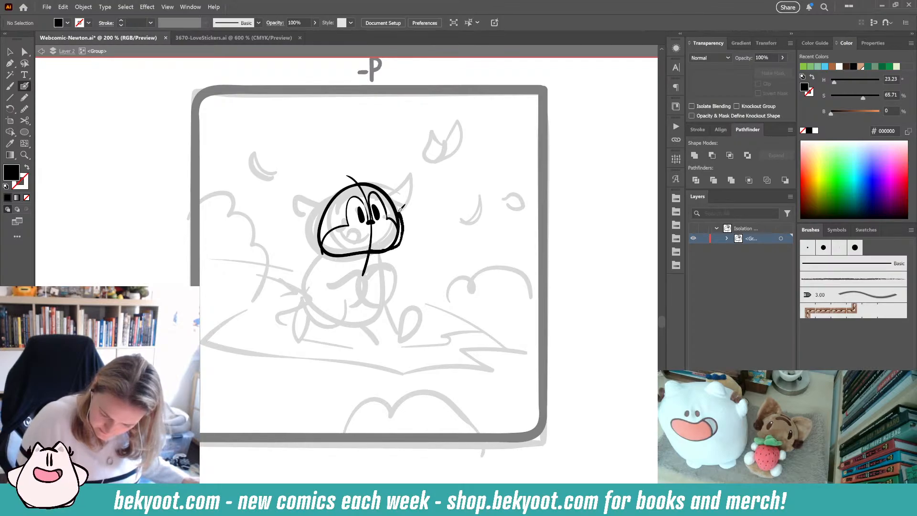
key("shift+x")
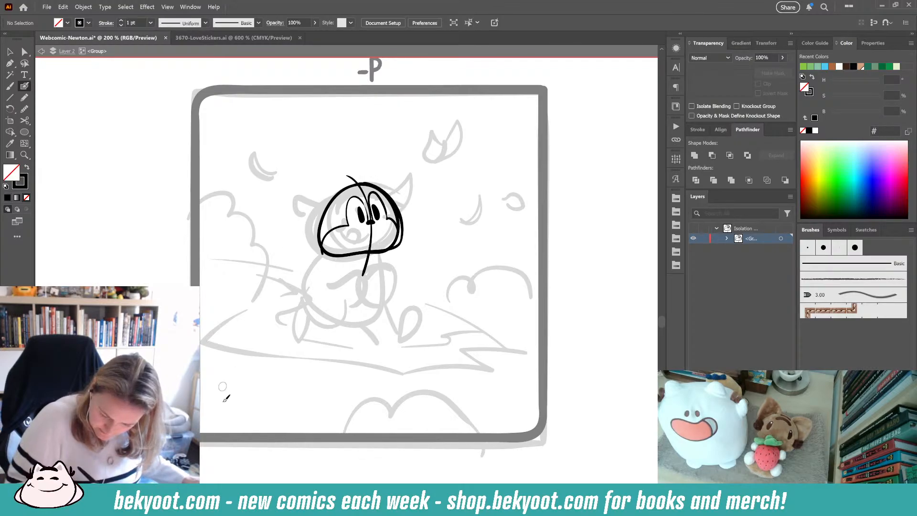
left_click(401, 245, "ctrl")
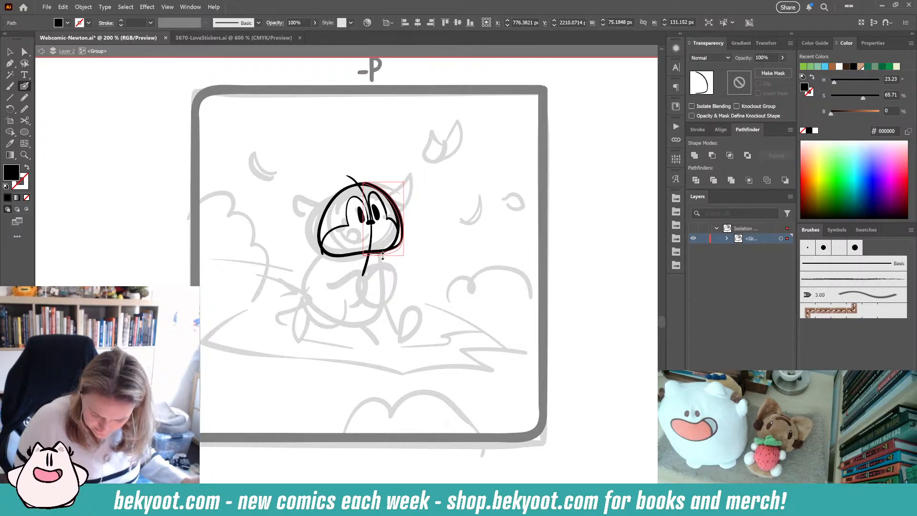
left_click(392, 259, "ctrl")
left_click(386, 196, "ctrl")
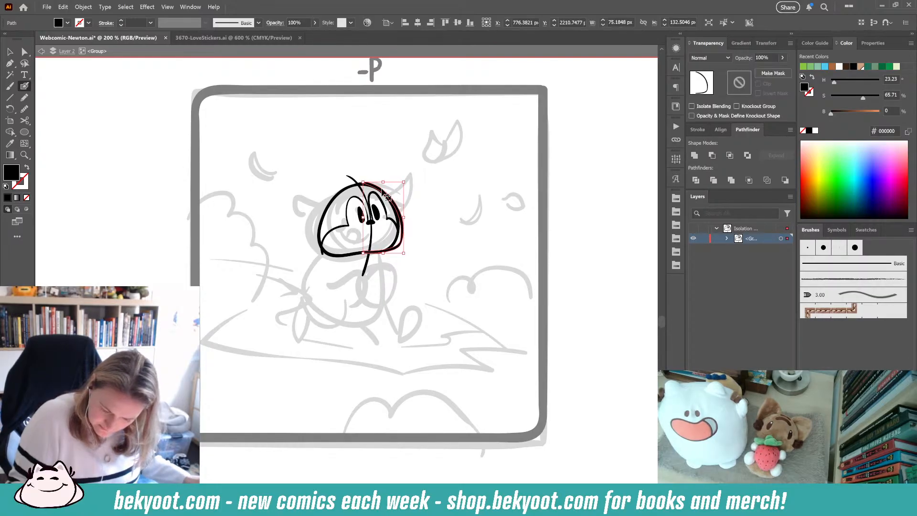
left_click(410, 180, "ctrl")
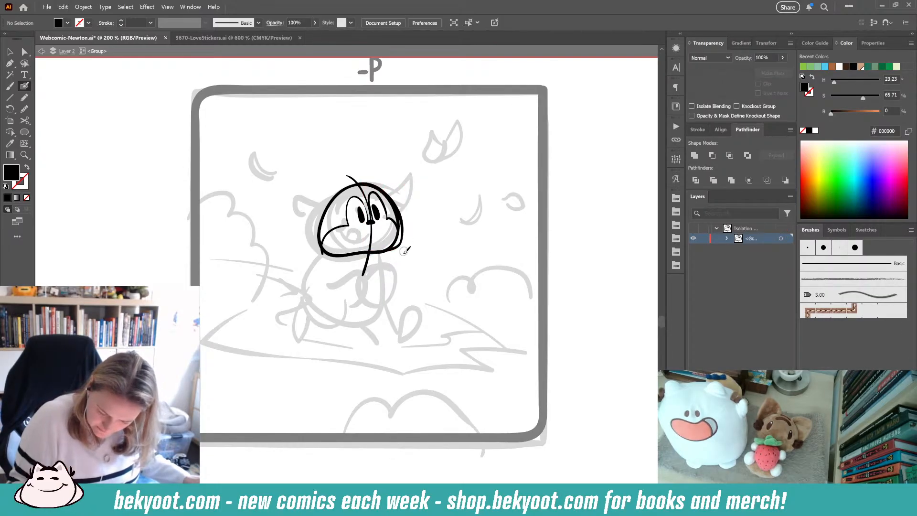
left_click(396, 245, "ctrl")
mouse_move(395, 238)
left_mouse_down()
mouse_move(383, 242)
mouse_move(395, 230)
mouse_move(374, 195)
left_mouse_up()
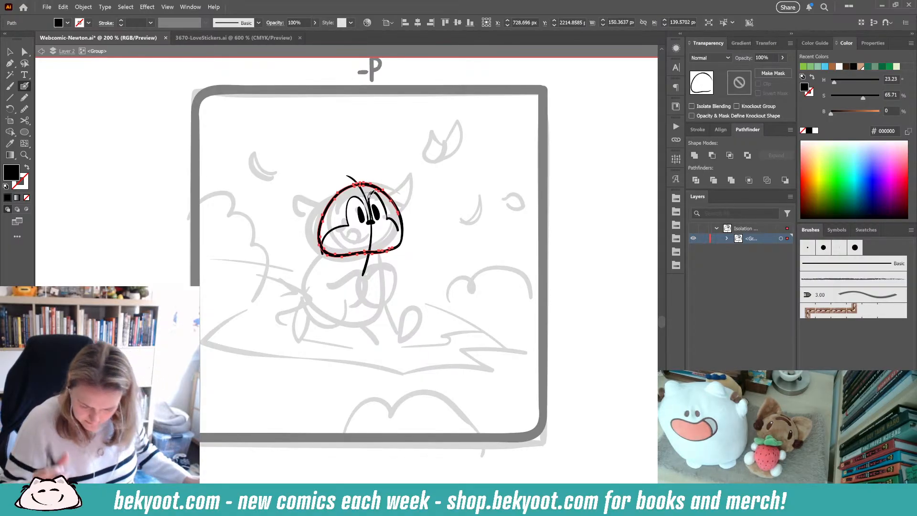
- Select the head outline pieces, combine them into a compound path, and simplify it
left_click(444, 287, "ctrl")
left_click(392, 252, "ctrl")
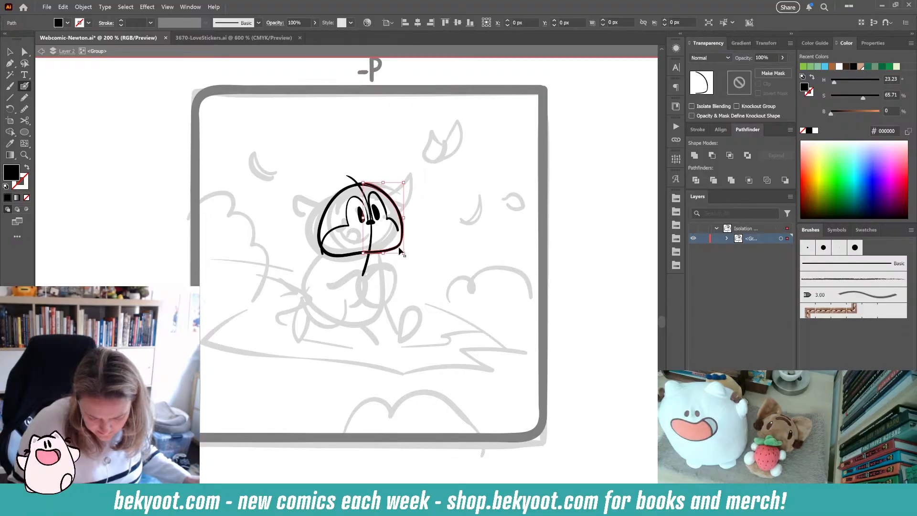
key("ctrl+8")
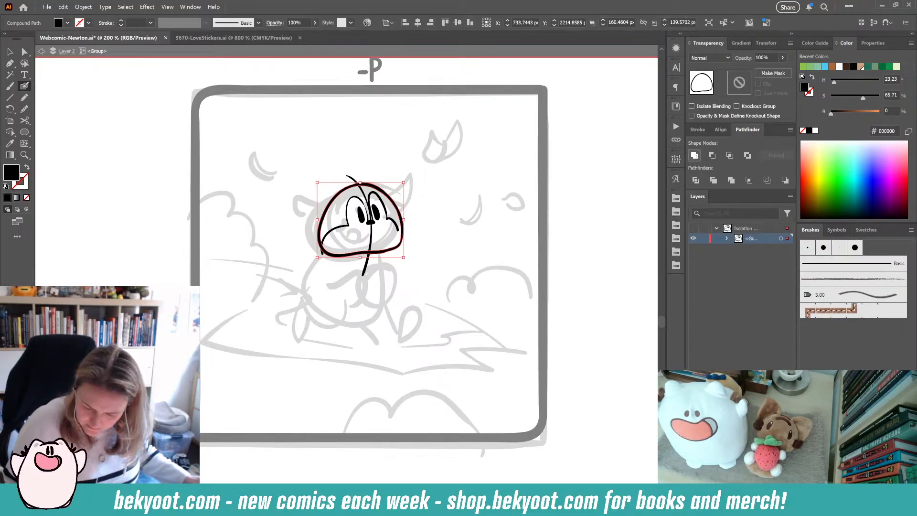
key("F2")
left_click(501, 95)
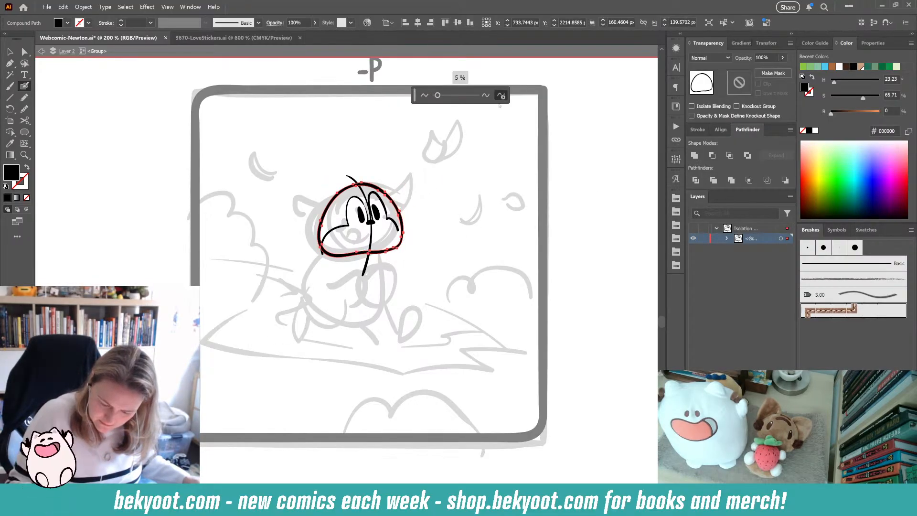
left_click(405, 283, "ctrl")
left_click(400, 252, "ctrl")
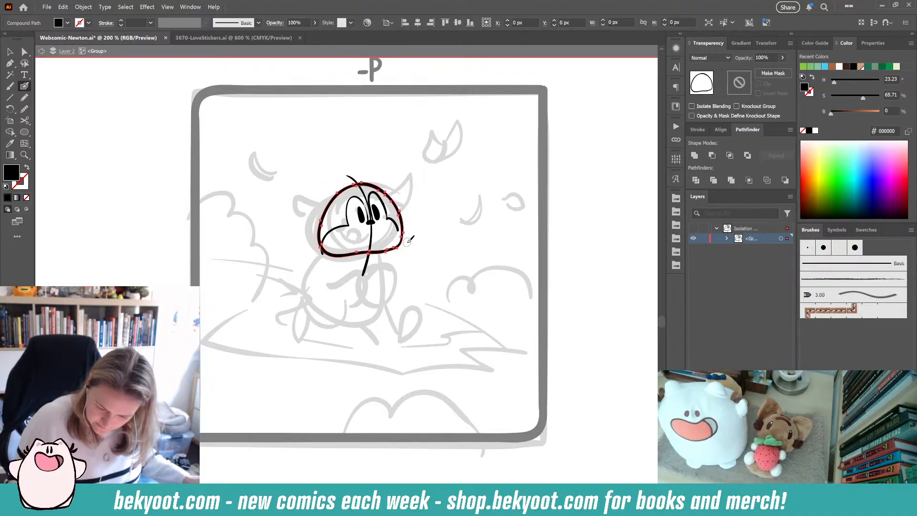
left_click(783, 57)
left_click_drag(781, 69, 759, 69)
left_click(548, 231, "ctrl")
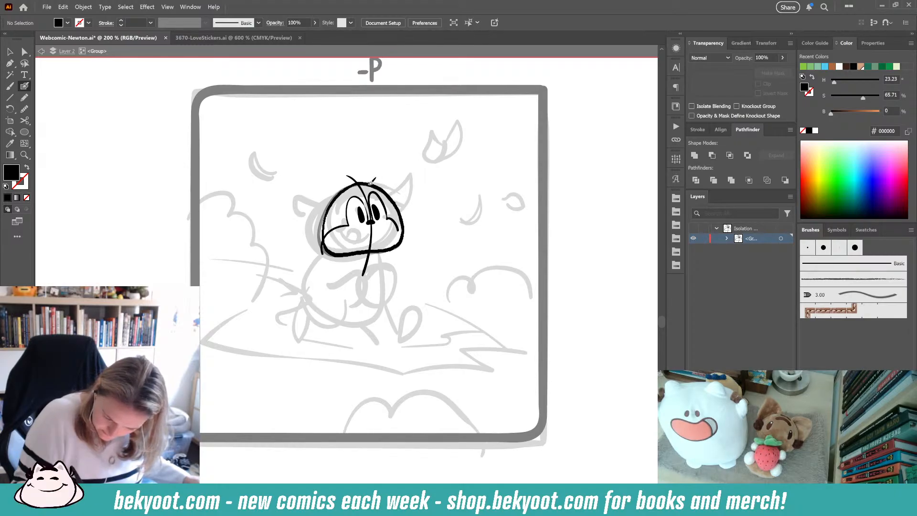
key("ctrl+z")
- Simplify the head outline again, then select the faded duplicate outline and delete it
left_click(383, 251, "ctrl")
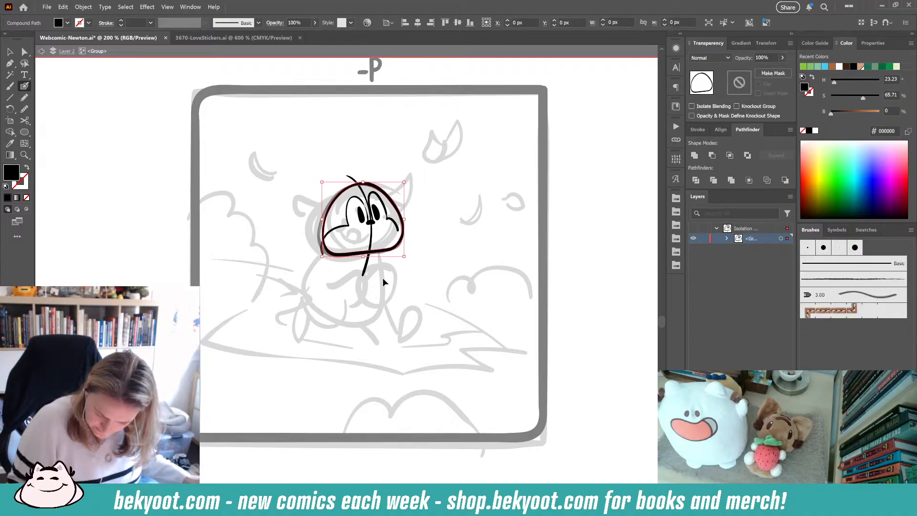
key("ctrl+alt+s")
left_click(502, 96)
left_click(416, 268, "ctrl")
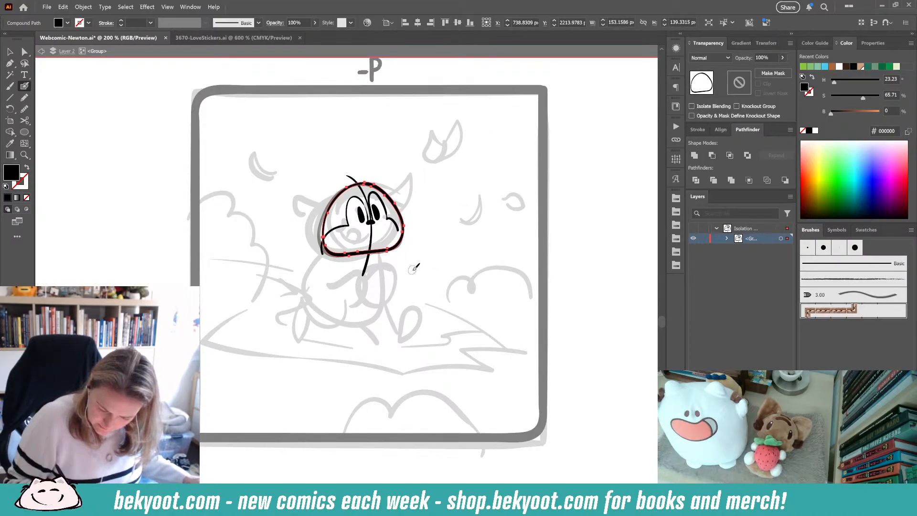
left_click(326, 257, "ctrl")
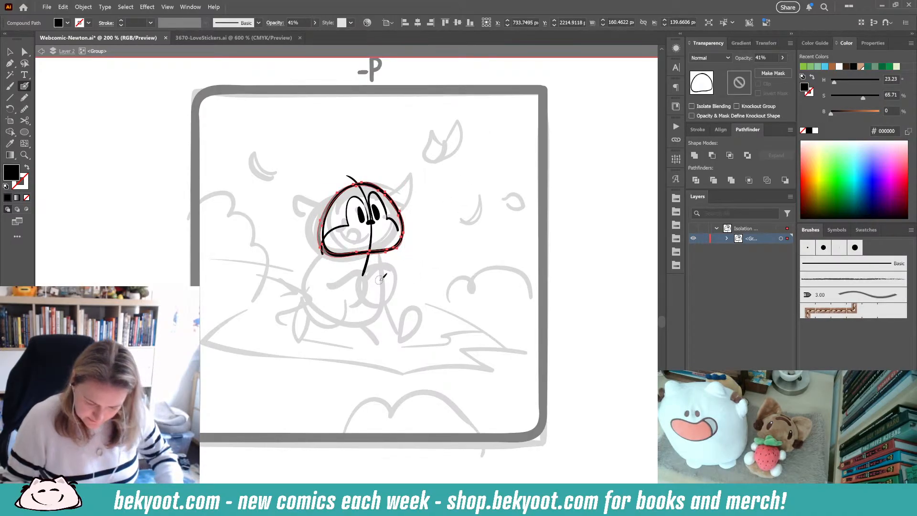
key("Delete")
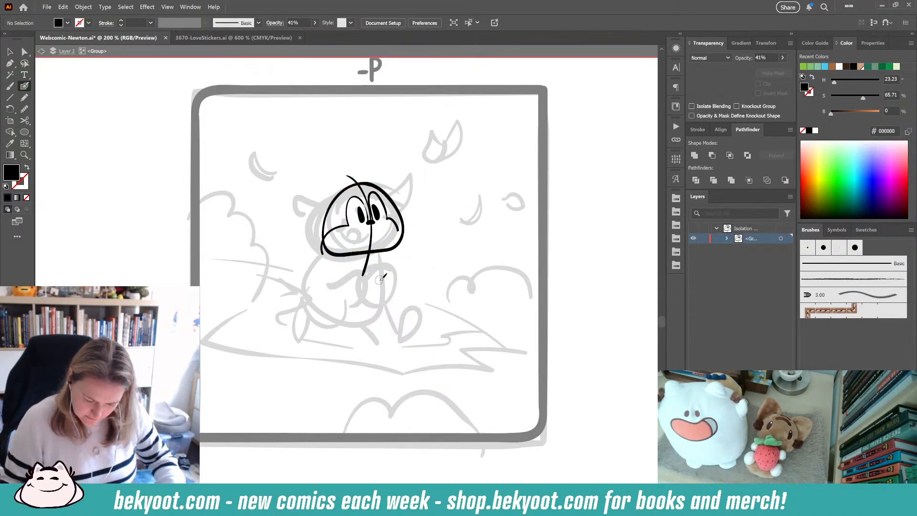
- Draw the pointed ear on the right side of the head, undoing two earlier attempts
left_click(398, 245, "ctrl")
left_click(420, 248, "ctrl")
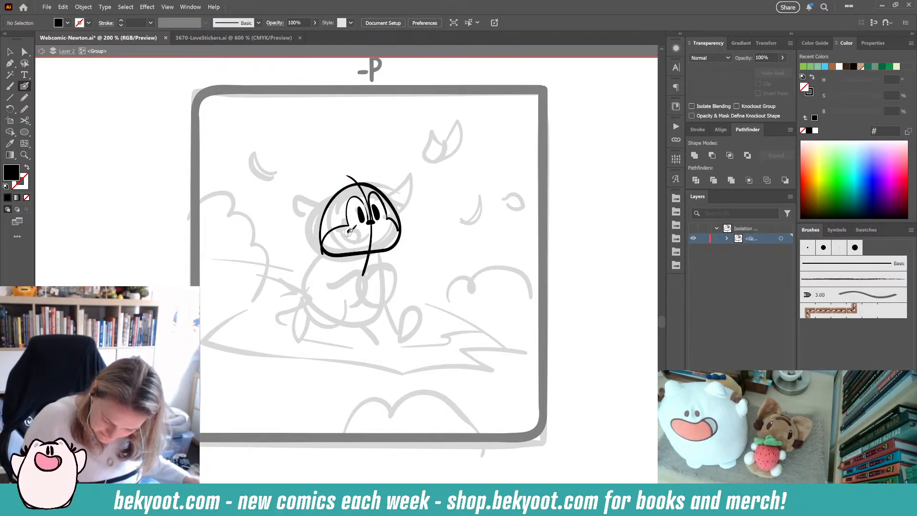
key("shift+x")
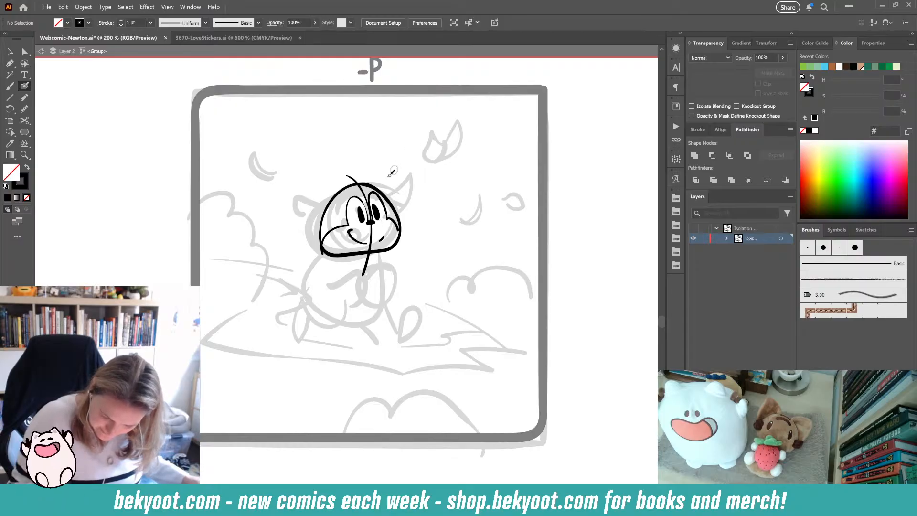
left_click_drag(340, 190, 302, 190)
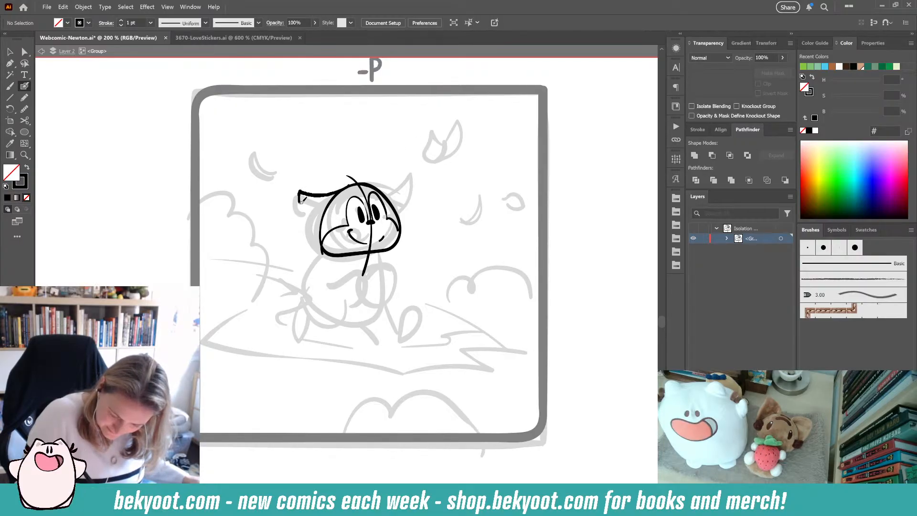
key("ctrl+z")
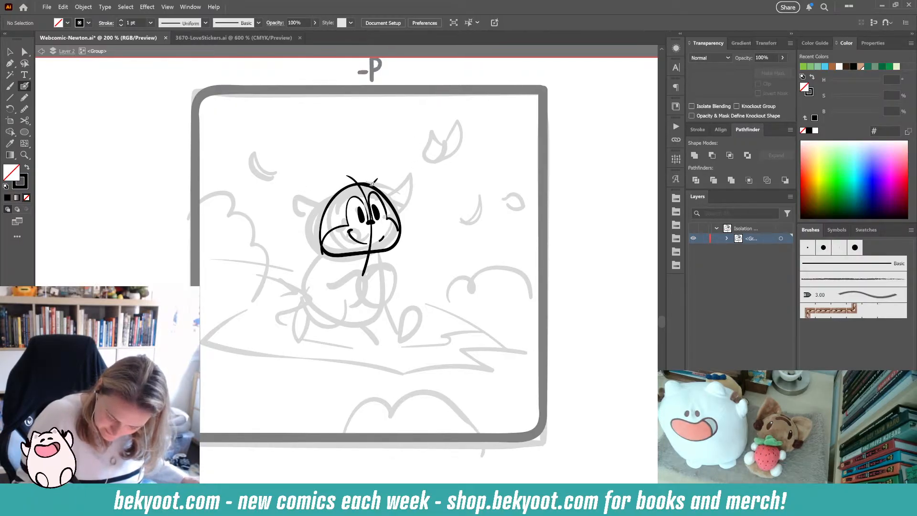
left_click_drag(372, 184, 414, 175)
mouse_move(399, 207)
left_mouse_down()
mouse_move(381, 190)
mouse_move(396, 167)
left_mouse_up()
key("ctrl+z")
left_click_drag(406, 202, 397, 208)
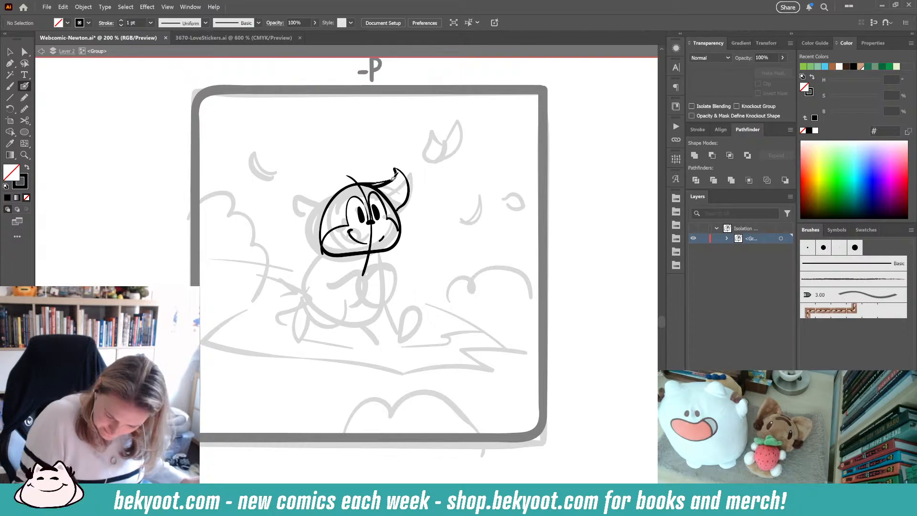
- Draw the floppy ear on the left side of the head with the Blob Brush
left_click_drag(344, 191, 323, 194)
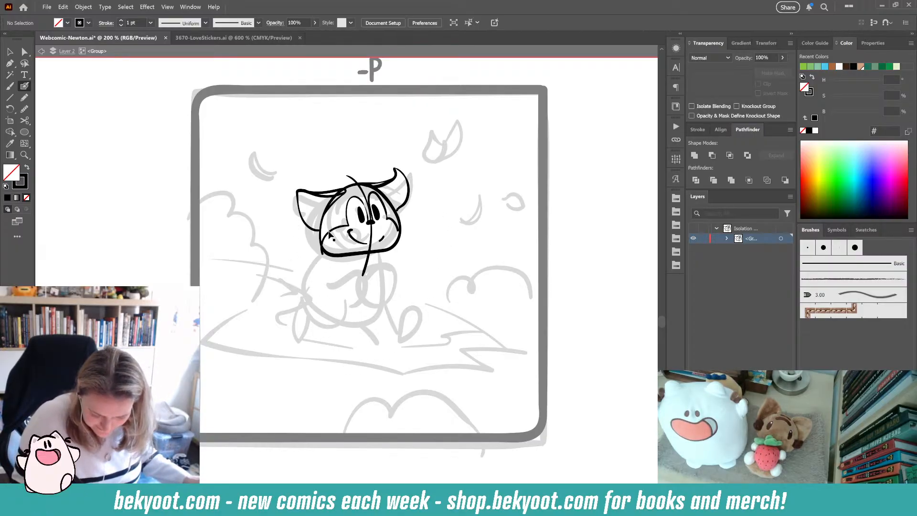
left_click(328, 234, "ctrl")
left_click_drag(321, 254, 325, 252)
left_click(319, 311, "ctrl")
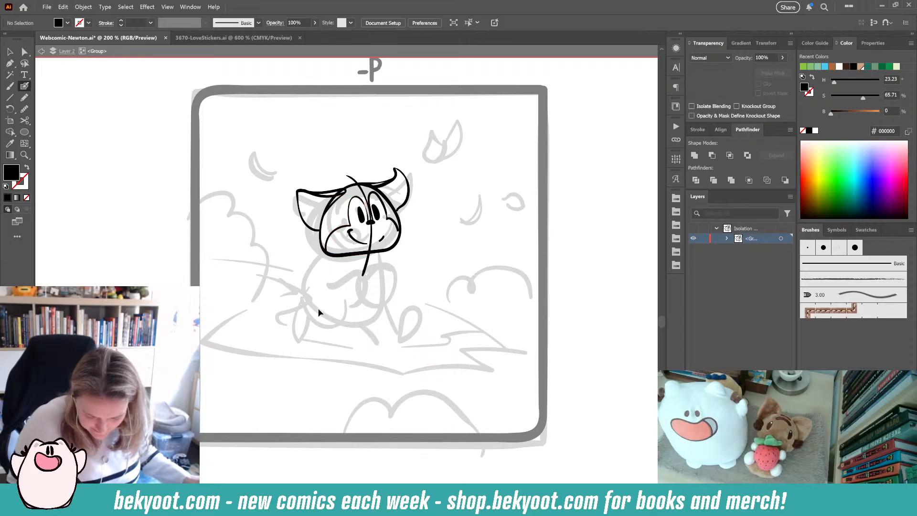
- Draw the rounded body outline below the head with the Blob Brush
mouse_move(387, 256)
left_mouse_down()
mouse_move(368, 317)
mouse_move(325, 313)
mouse_move(307, 271)
mouse_move(344, 247)
left_mouse_up()
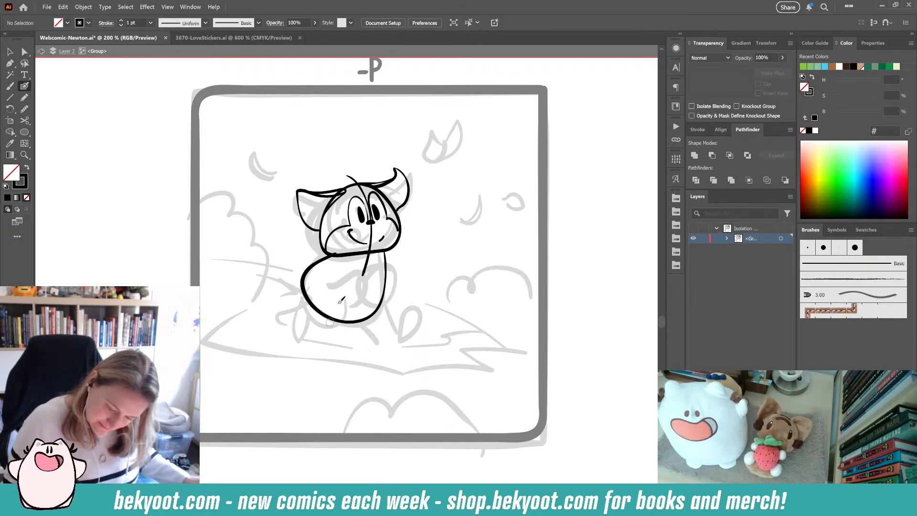
- Try touching up the left eye with small strokes, undoing the attempt
left_click(363, 216, "ctrl")
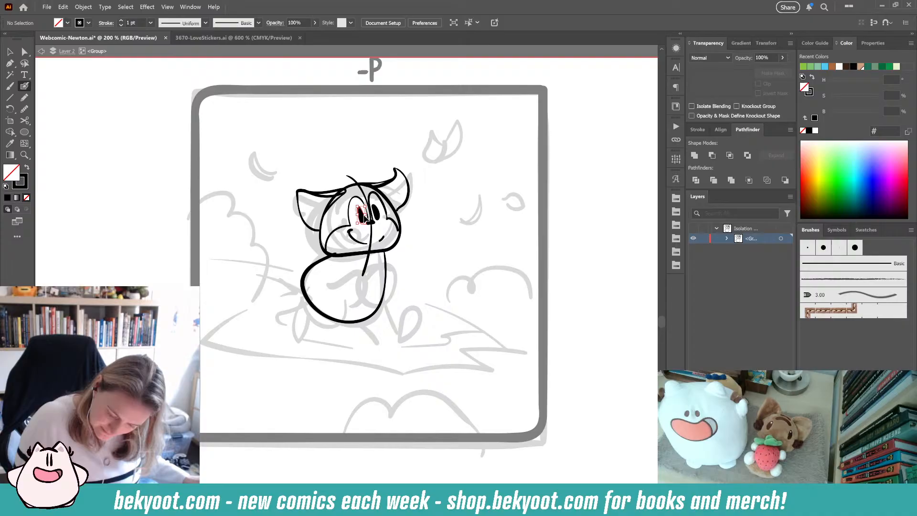
left_click(364, 216, "ctrl")
left_click_drag(368, 203, 371, 204)
left_click(436, 189, "ctrl")
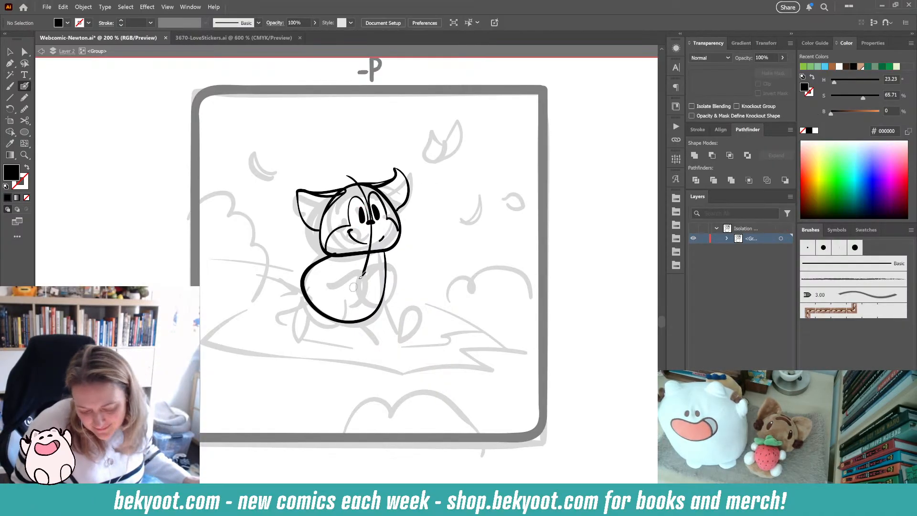
left_click_drag(380, 213, 383, 213)
left_click(428, 210, "ctrl")
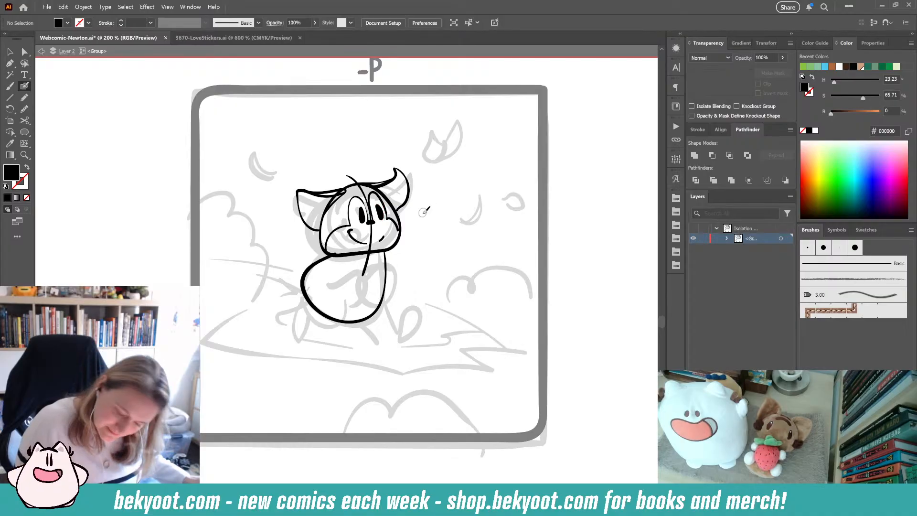
key("ctrl+z")
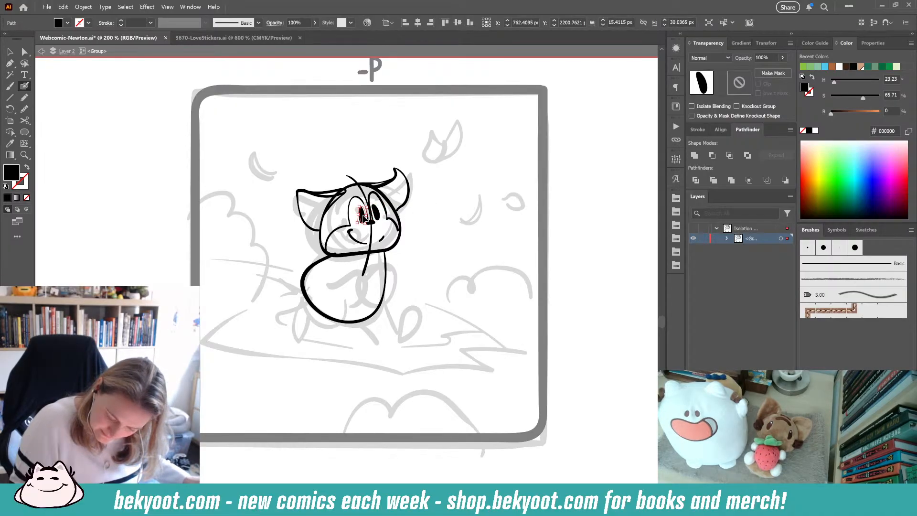
left_click(364, 216)
left_click(383, 226, "ctrl")
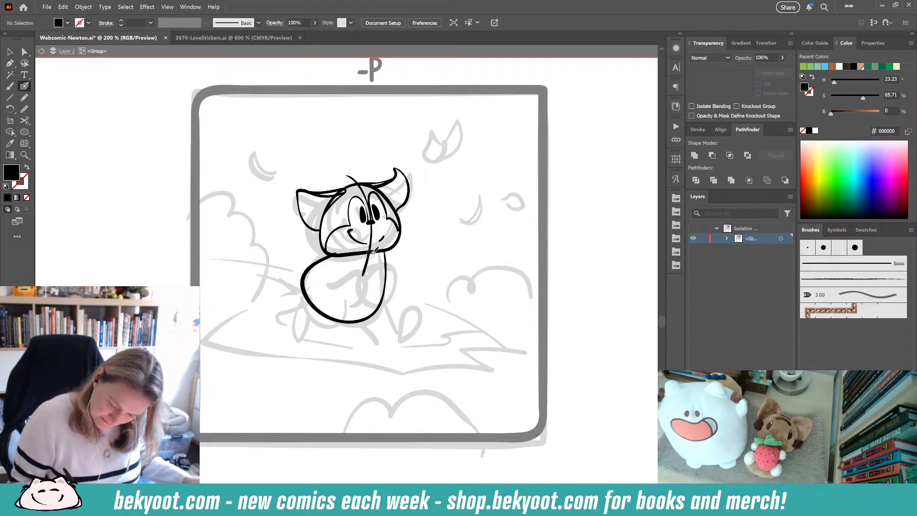
- Extend the vertical line down through the body and draw a curled tail on the left of the body
mouse_move(371, 249)
left_mouse_down()
mouse_move(363, 311)
mouse_move(341, 324)
left_mouse_up()
key("shift+x")
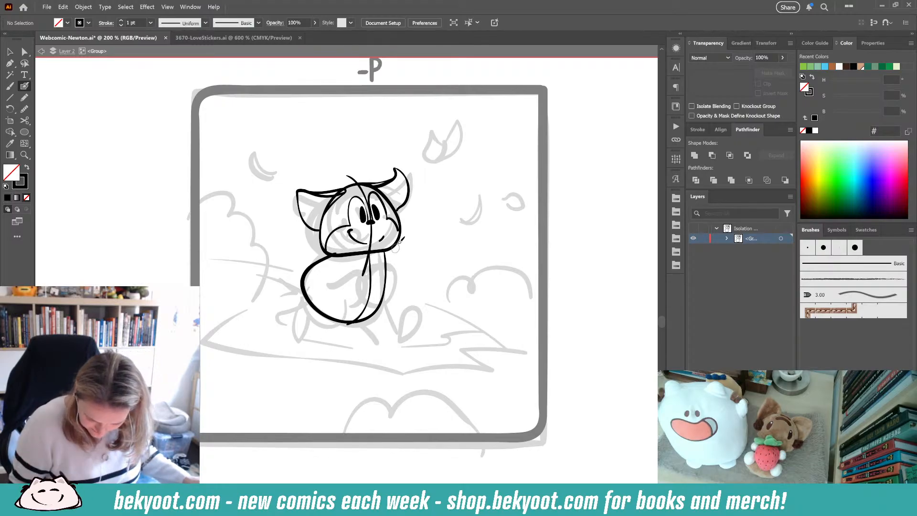
mouse_move(311, 267)
left_mouse_down()
mouse_move(299, 274)
mouse_move(309, 261)
left_mouse_up()
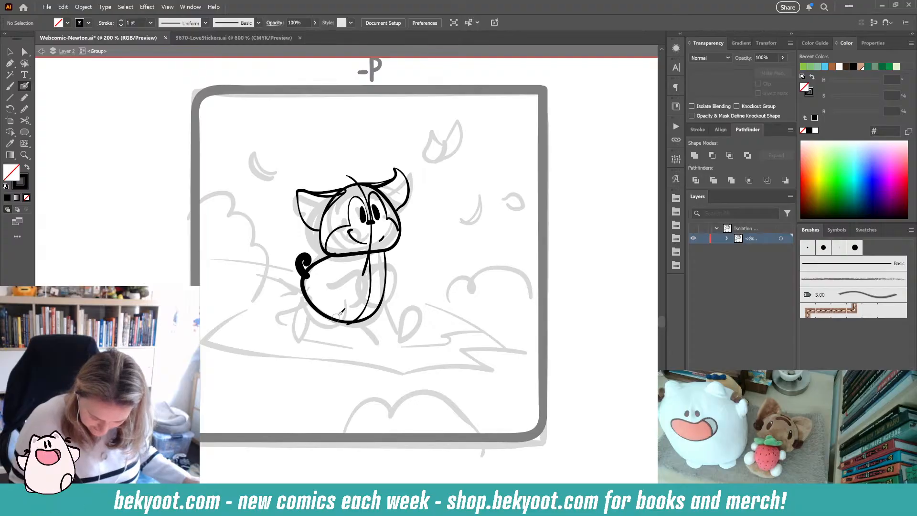
- Draw an inner back line along the left side of the body, replacing an undone attempt
mouse_move(349, 293)
left_mouse_down()
mouse_move(317, 323)
mouse_move(299, 301)
mouse_move(301, 276)
left_mouse_up()
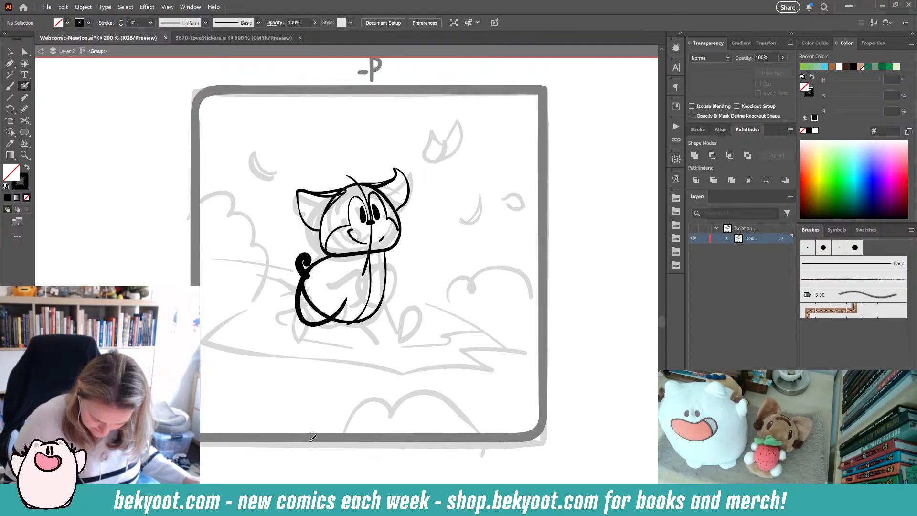
key("ctrl+z")
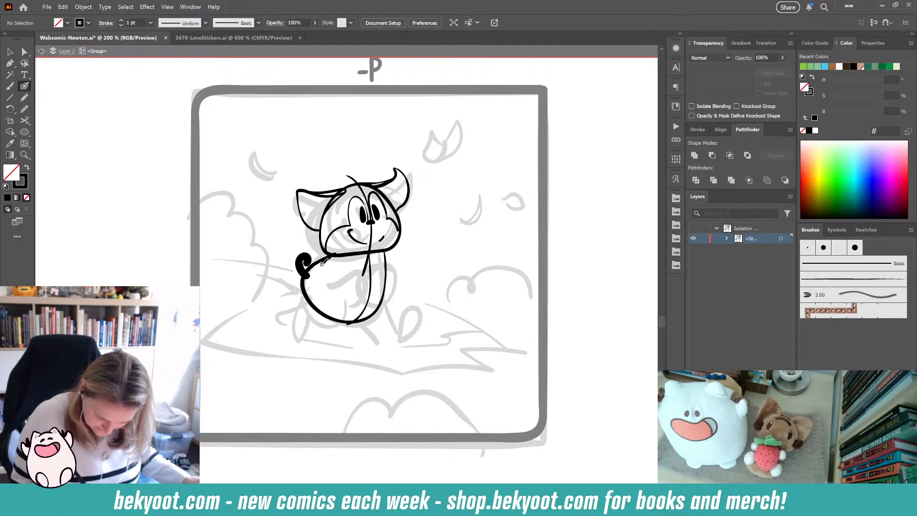
left_click_drag(323, 262, 306, 294)
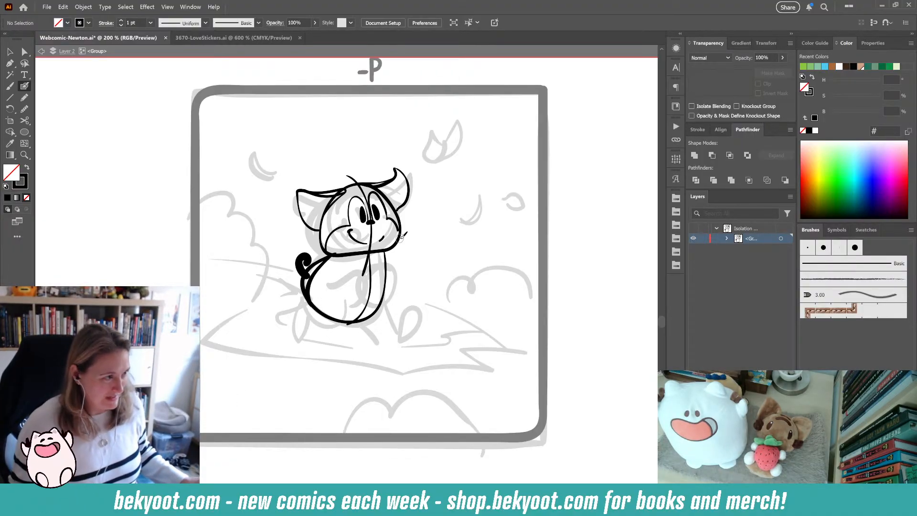
scroll(386, 306, "up", 1)
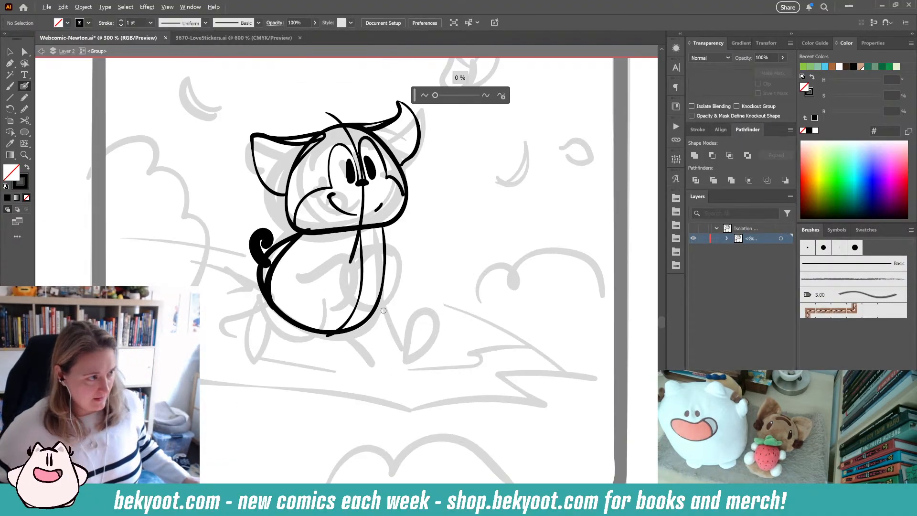
left_click_drag(309, 368, 359, 358)
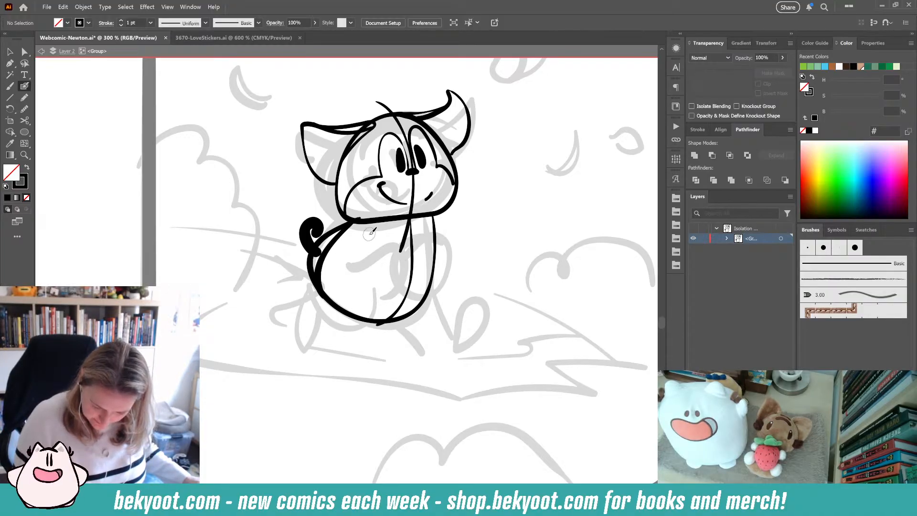
- Draw an arm curving across the front of the body, ending in a hand on the right side, replacing undone attempts
mouse_move(368, 233)
left_mouse_down()
mouse_move(452, 231)
mouse_move(457, 253)
mouse_move(365, 263)
left_mouse_up()
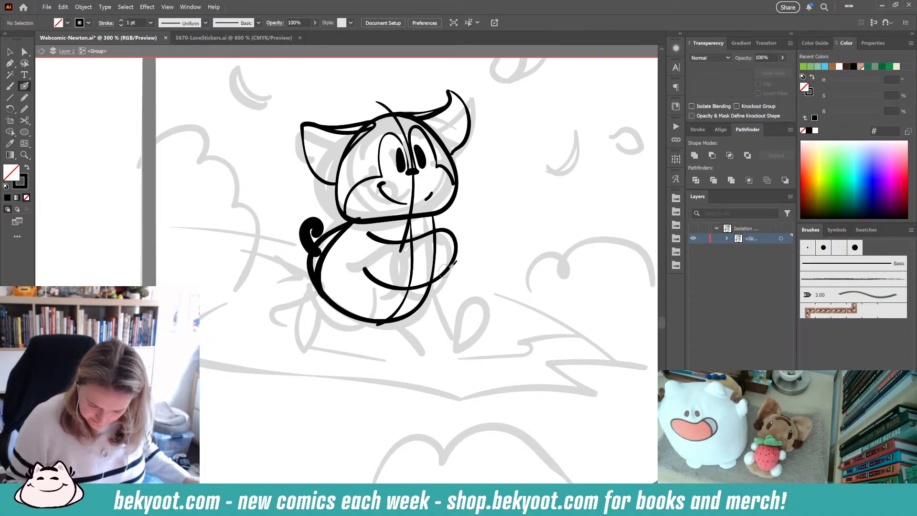
left_click_drag(445, 270, 457, 260)
left_click(457, 247, "ctrl")
mouse_move(463, 225)
left_mouse_down()
mouse_move(470, 243)
mouse_move(431, 245)
mouse_move(450, 228)
mouse_move(464, 265)
left_mouse_up()
left_click(490, 257, "ctrl")
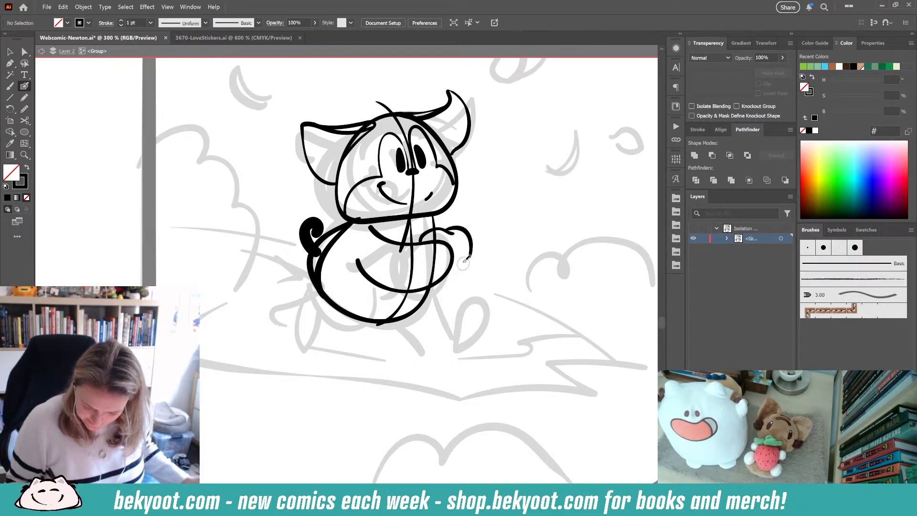
key("ctrl+z")
key("ctrl+z")
mouse_move(425, 240)
left_mouse_down()
mouse_move(449, 224)
mouse_move(466, 227)
mouse_move(469, 258)
mouse_move(453, 270)
left_mouse_up()
left_click_drag(454, 231, 438, 236)
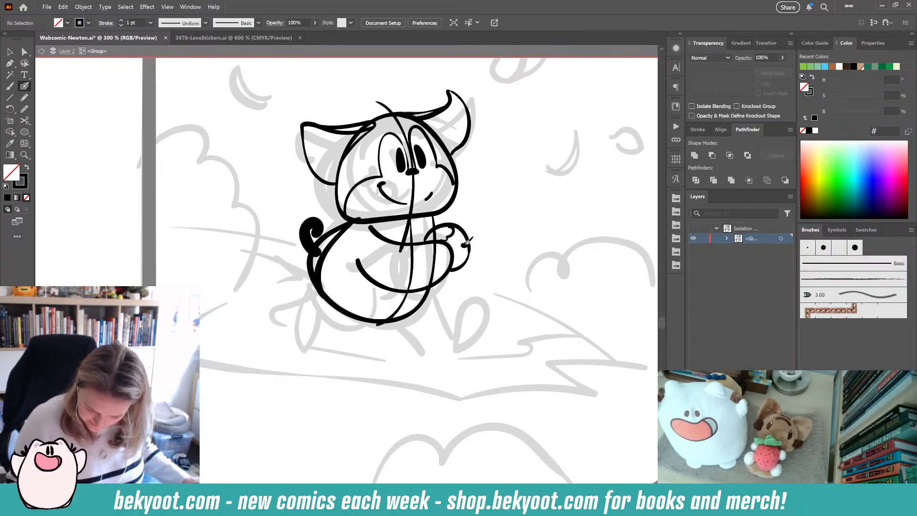
- Draw a small butterfly perched on the hand with the Blob Brush
left_click_drag(468, 238, 489, 253)
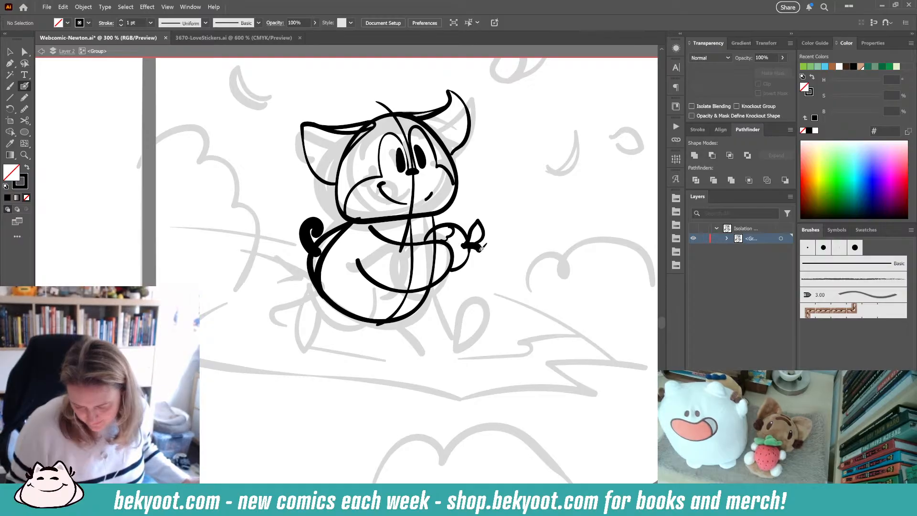
left_click_drag(475, 247, 488, 252)
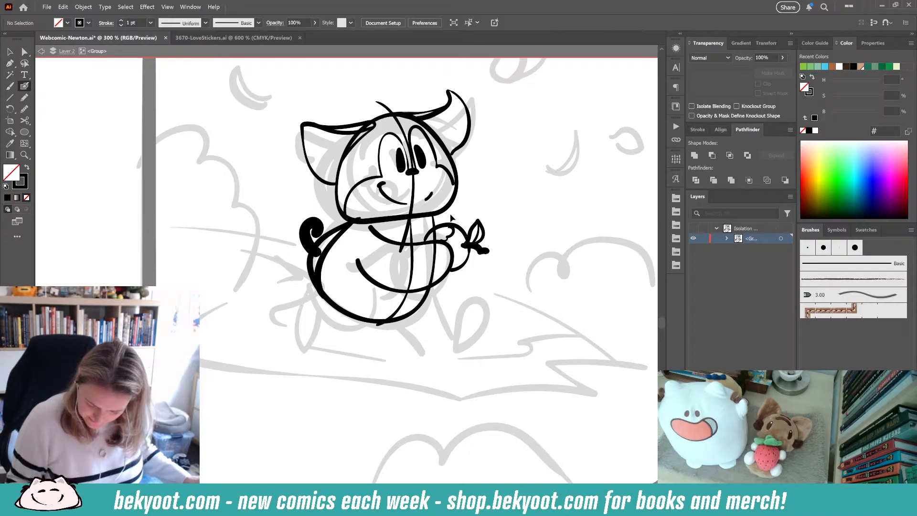
left_click_drag(469, 245, 474, 262)
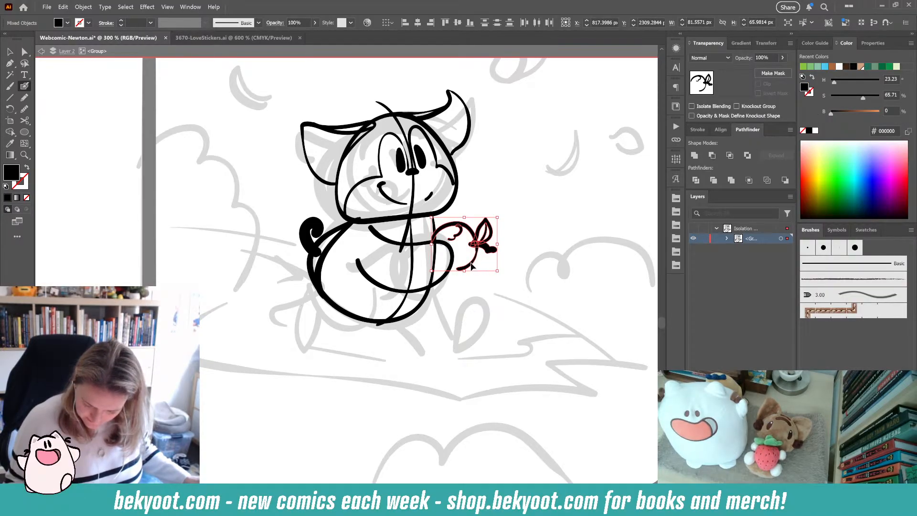
key("ctrl+z")
left_click(497, 288, "ctrl")
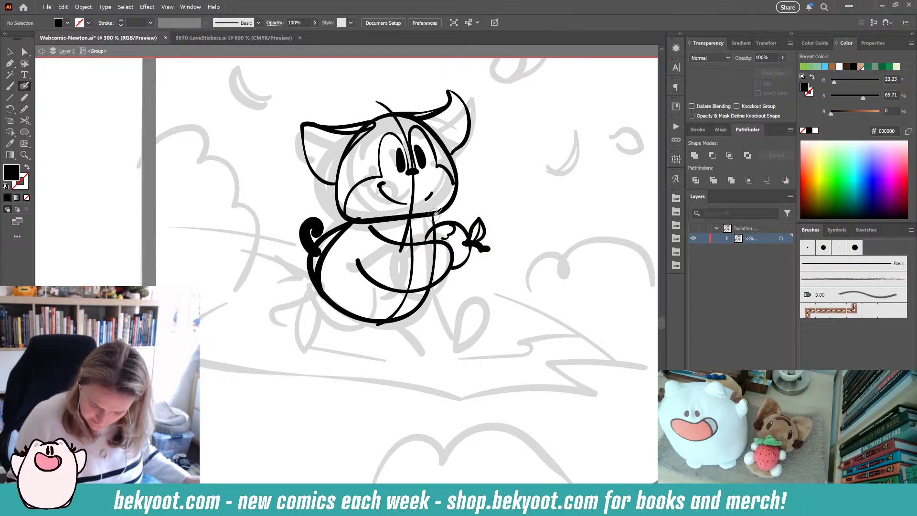
- Draw a front leg and a back leg extending below the body
left_click_drag(434, 218, 452, 223)
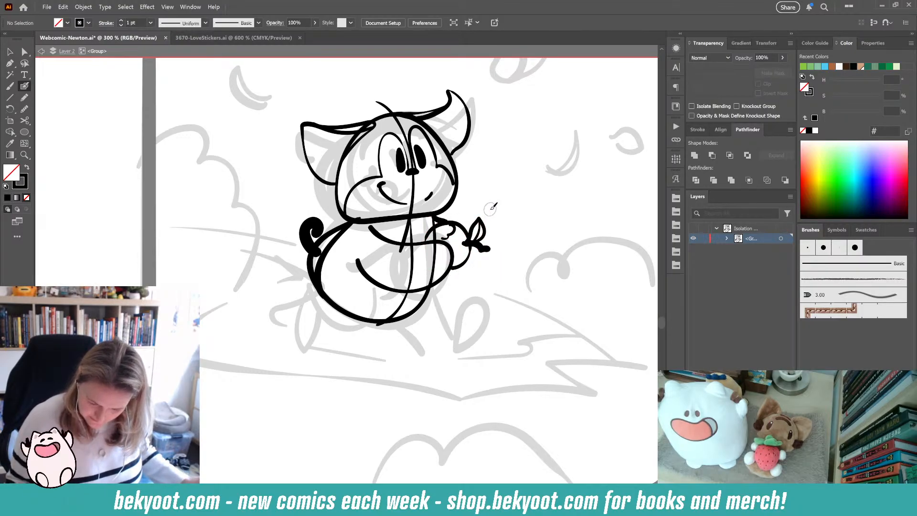
key("shift+x")
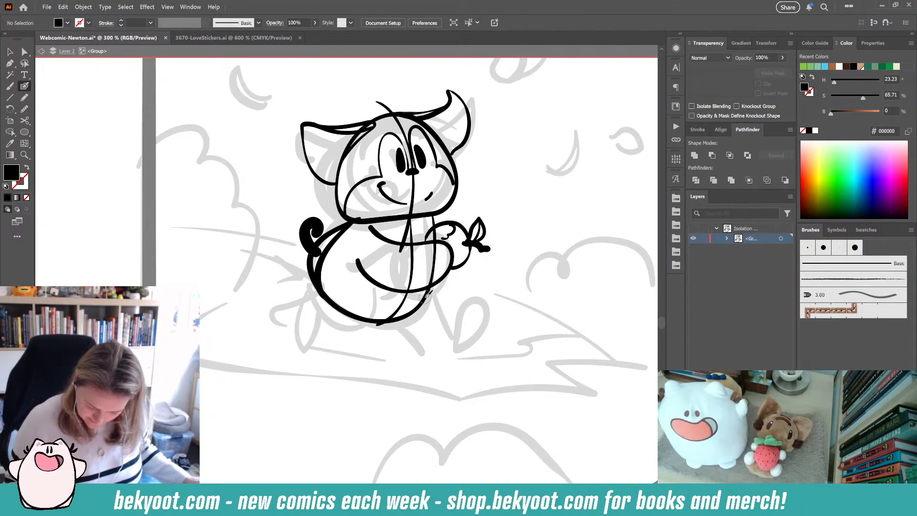
mouse_move(427, 293)
left_mouse_down()
mouse_move(441, 332)
mouse_move(461, 322)
mouse_move(451, 361)
mouse_move(398, 364)
mouse_move(379, 323)
left_mouse_up()
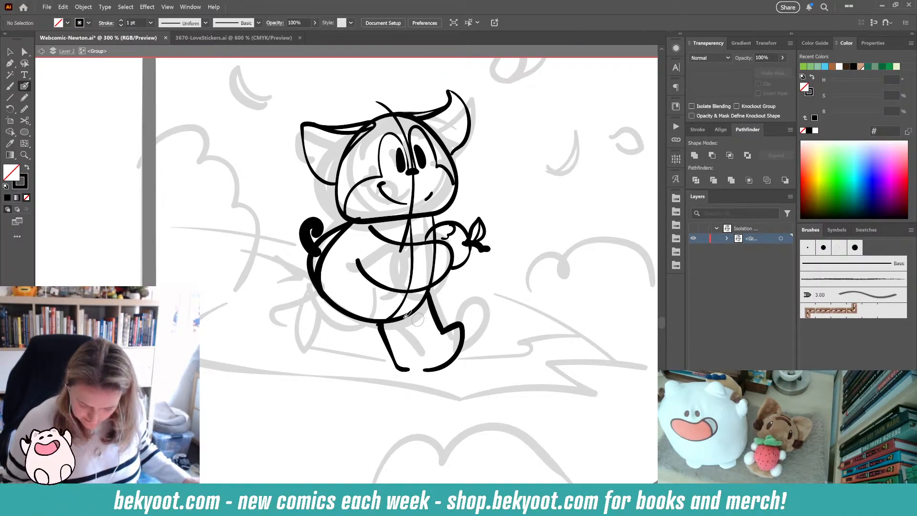
mouse_move(385, 287)
left_mouse_down()
mouse_move(360, 321)
mouse_move(341, 325)
mouse_move(325, 307)
mouse_move(322, 256)
mouse_move(352, 328)
mouse_move(331, 344)
mouse_move(320, 315)
mouse_move(325, 267)
left_mouse_up()
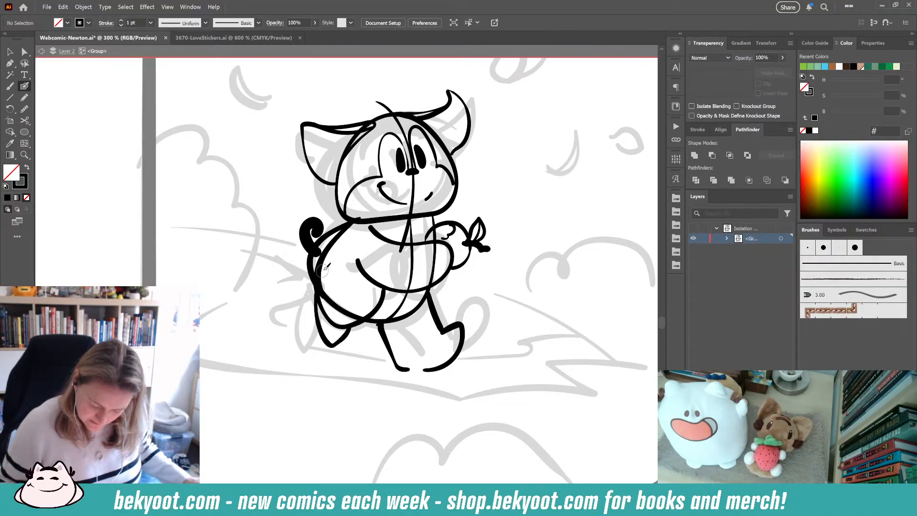
- Delete the front foot and redraw the front leg as a thinner line down to the ground
left_click_drag(391, 354, 404, 352)
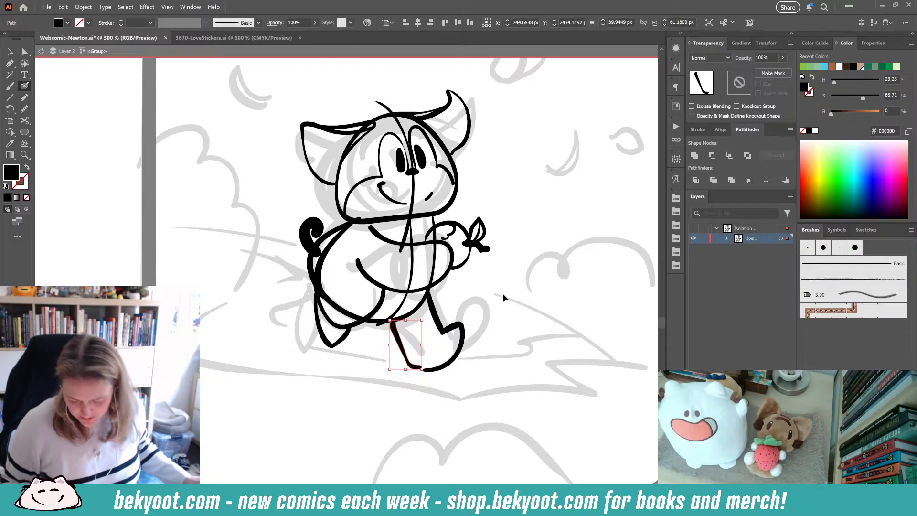
left_click(489, 308, "ctrl")
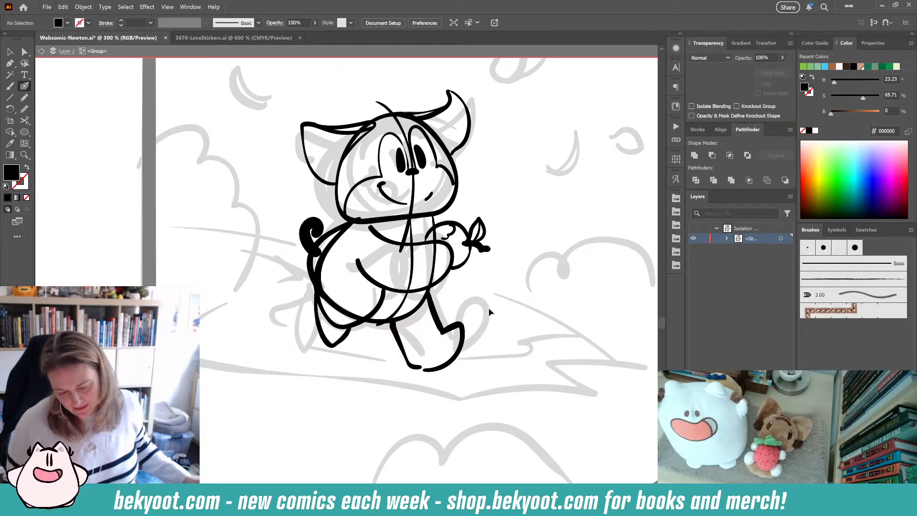
left_click(437, 353, "ctrl")
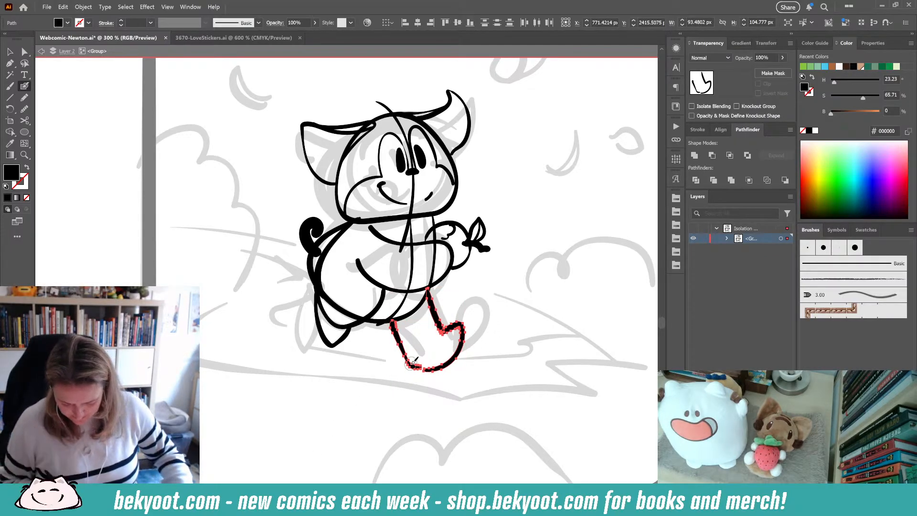
key("Delete")
mouse_move(429, 290)
left_mouse_down()
mouse_move(423, 354)
mouse_move(408, 367)
left_mouse_up()
mouse_move(381, 362)
left_mouse_down()
mouse_move(376, 344)
mouse_move(380, 322)
mouse_move(386, 362)
left_mouse_up()
key("ctrl+z")
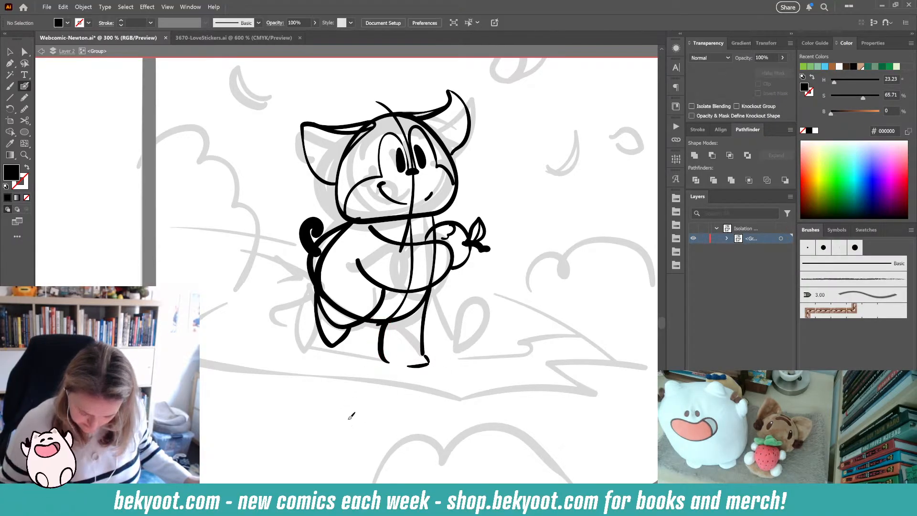
- Select and delete the left side of the body outline
left_click(315, 260, "ctrl")
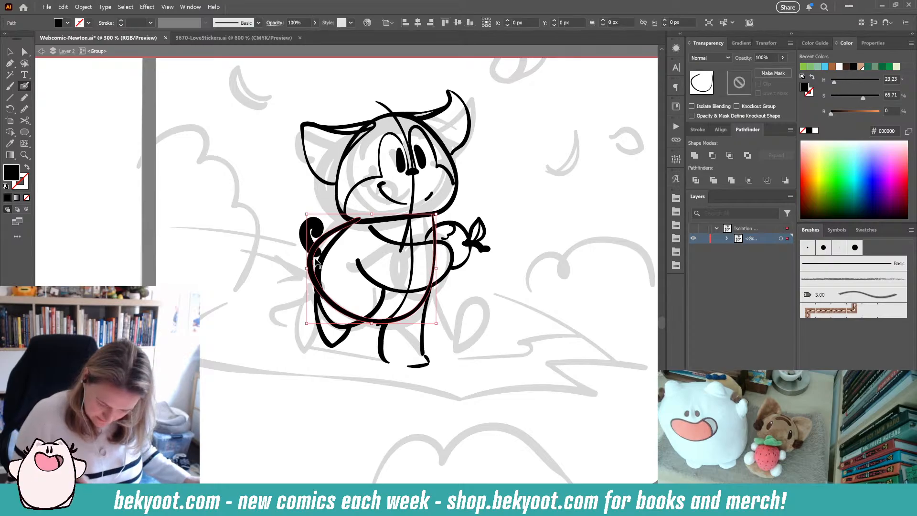
mouse_move(360, 216)
left_mouse_down()
mouse_move(329, 229)
mouse_move(308, 276)
mouse_move(310, 265)
mouse_move(315, 289)
mouse_move(363, 304)
left_mouse_up()
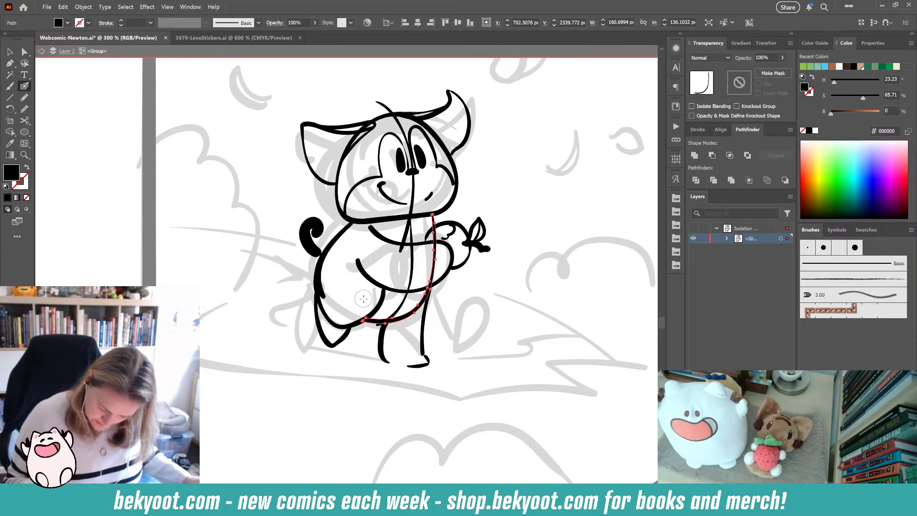
left_click(478, 278, "ctrl")
left_click_drag(424, 359, 448, 348)
left_click(347, 288, "ctrl")
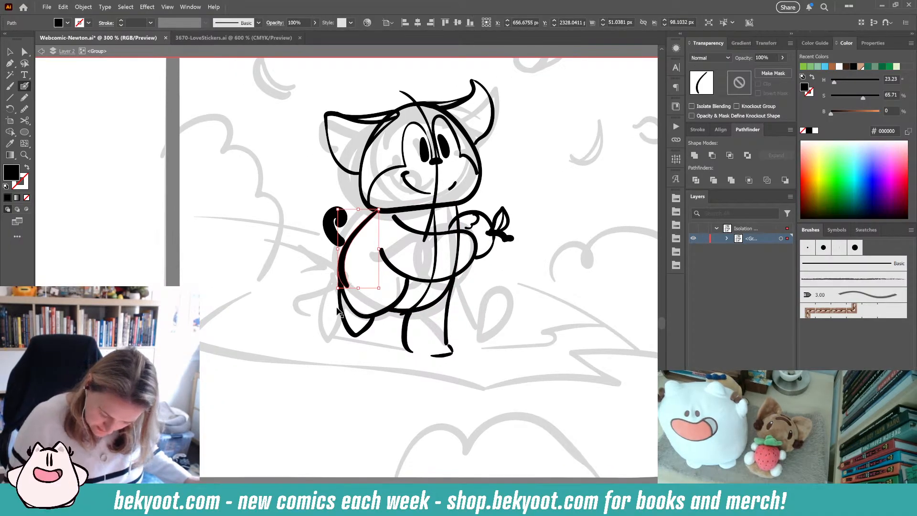
left_click_drag(358, 288, 358, 287)
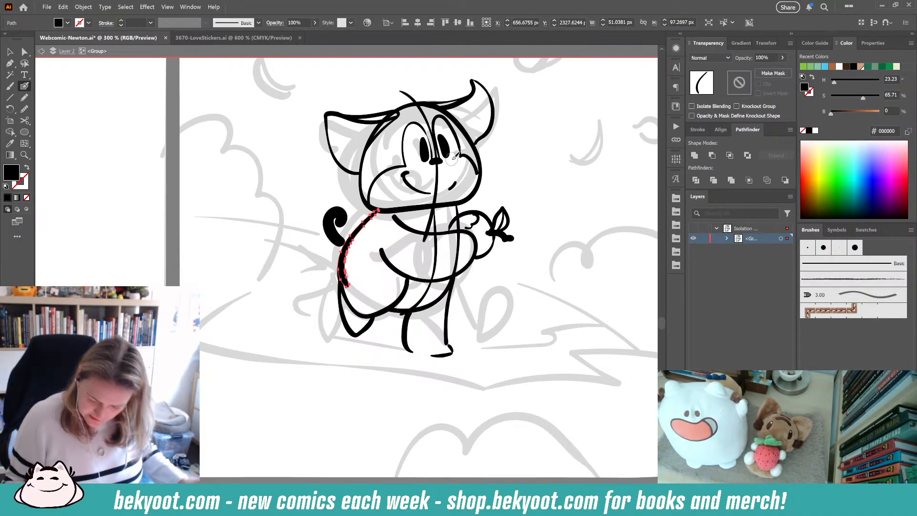
key("Delete")
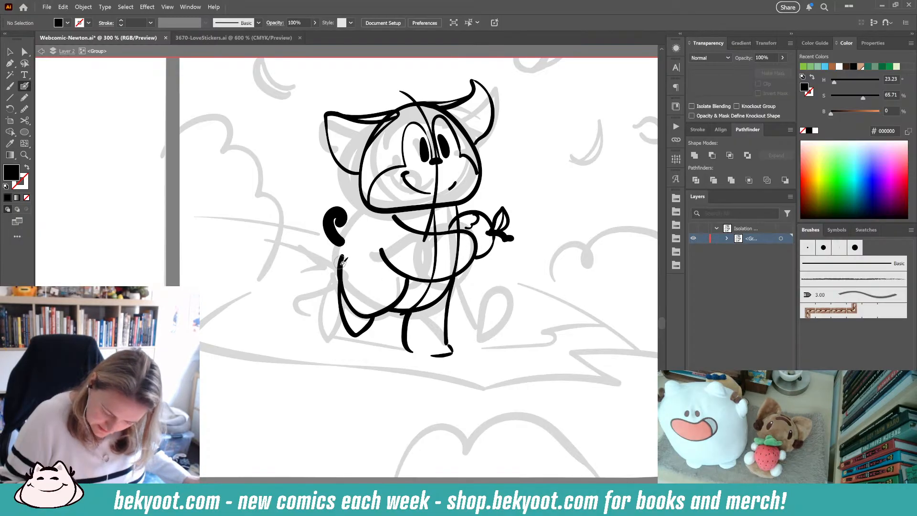
- Move the butterfly with its curl away from the hand to the open space right of the head
left_click_drag(342, 254, 392, 206)
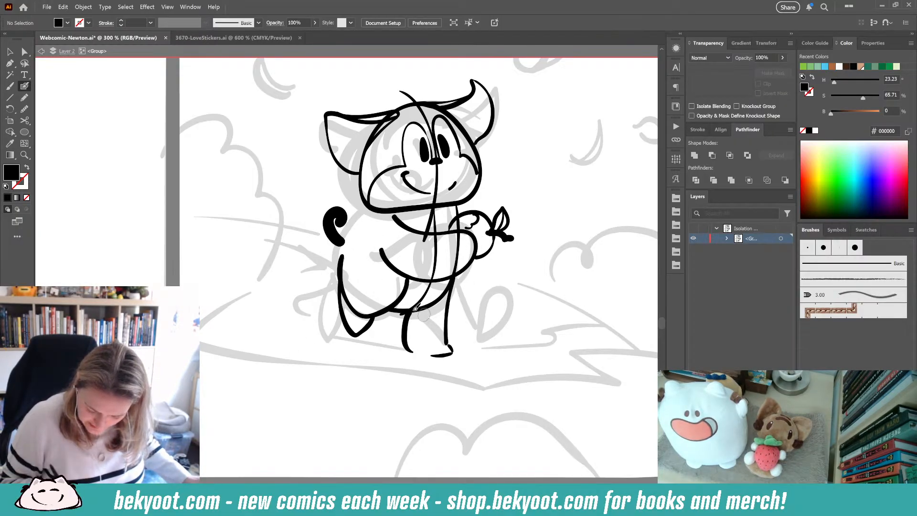
left_click(459, 238, "ctrl")
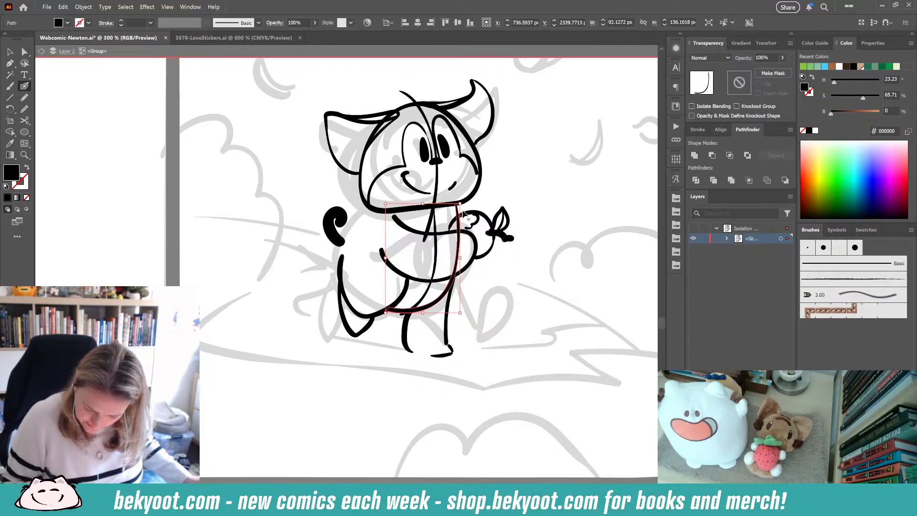
left_click(521, 223, "ctrl")
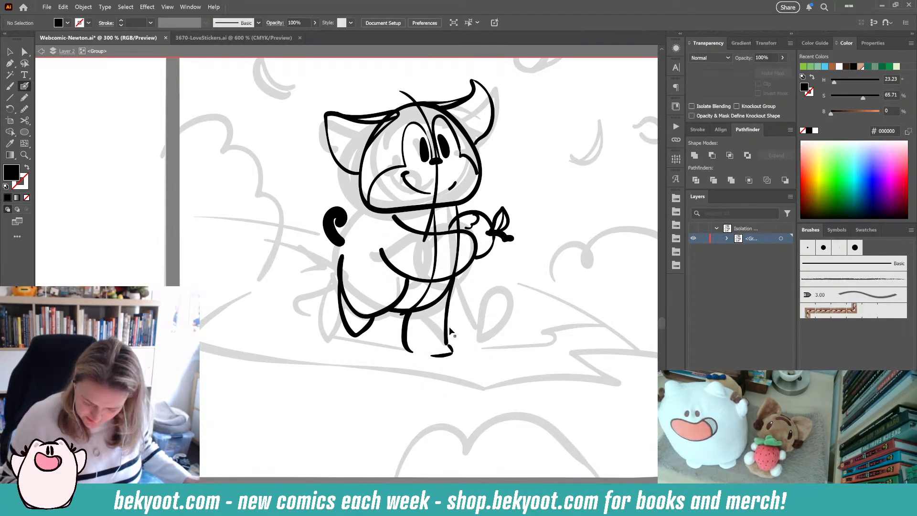
left_click(499, 241, "ctrl")
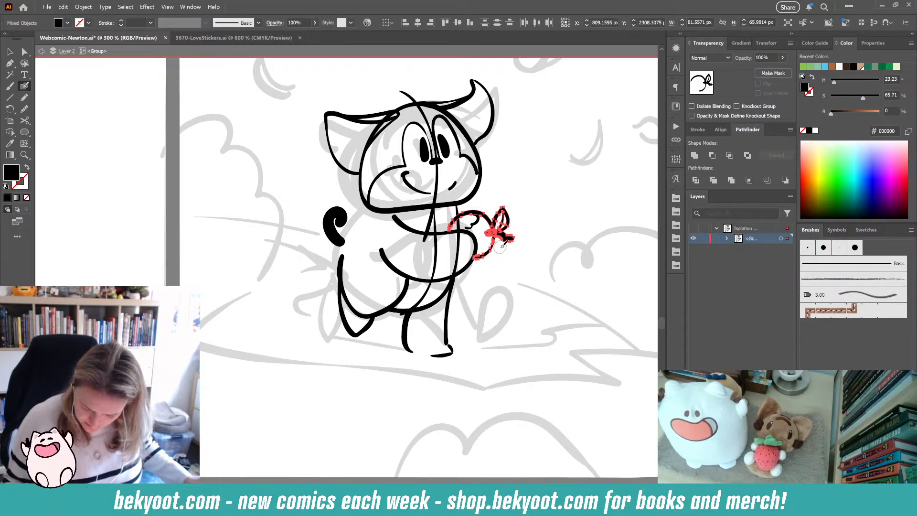
left_click(549, 203, "ctrl")
left_click_drag(529, 219, 578, 192)
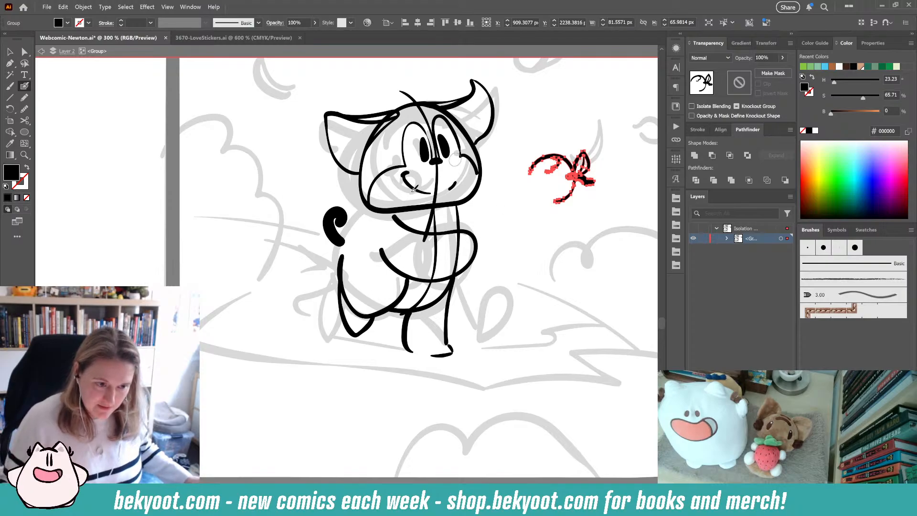
- Delete the old leg and inner body lines and redraw a rounded body outline below the head
left_click(493, 262, "ctrl")
left_click(409, 350, "ctrl")
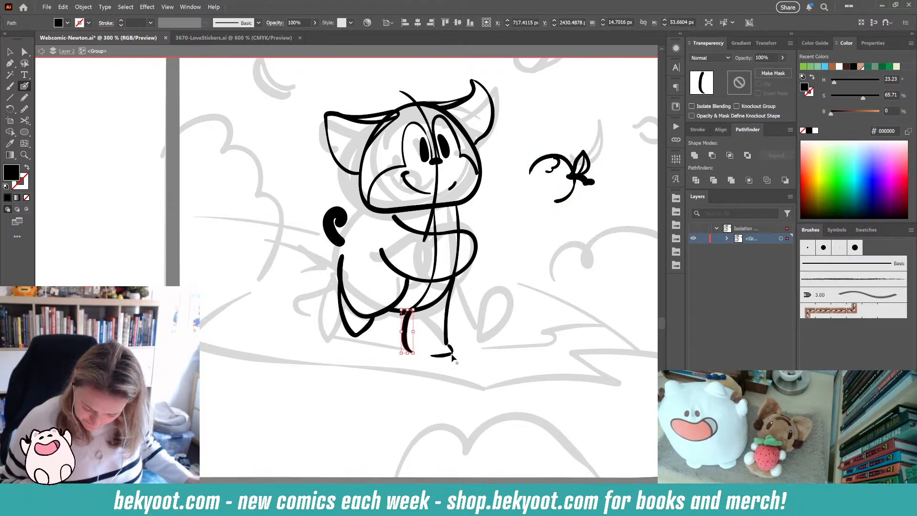
left_click(495, 286, "ctrl")
left_click(431, 305, "ctrl")
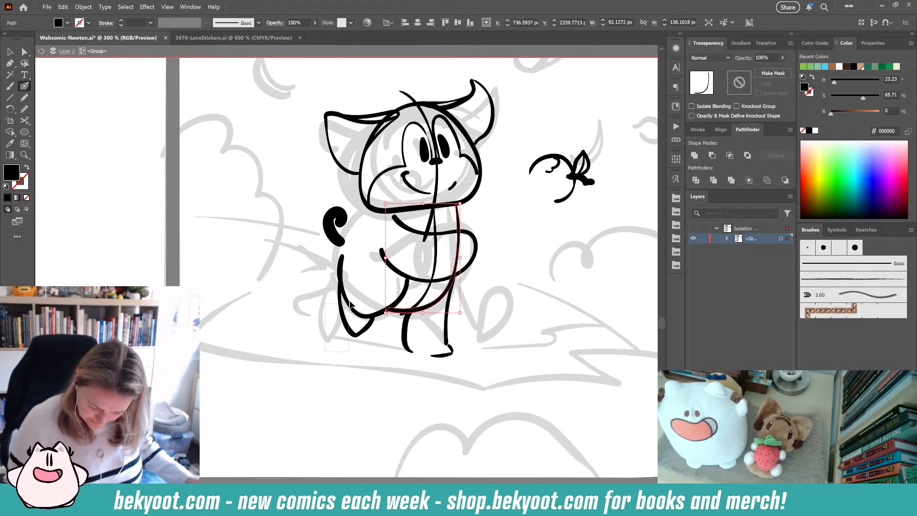
left_click_drag(325, 351, 350, 304)
key("Delete")
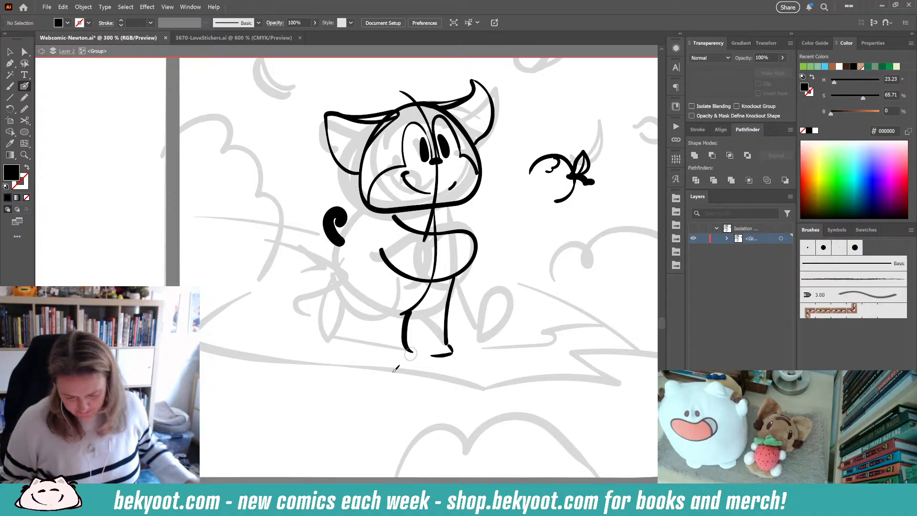
left_click(424, 299, "ctrl")
key("Delete")
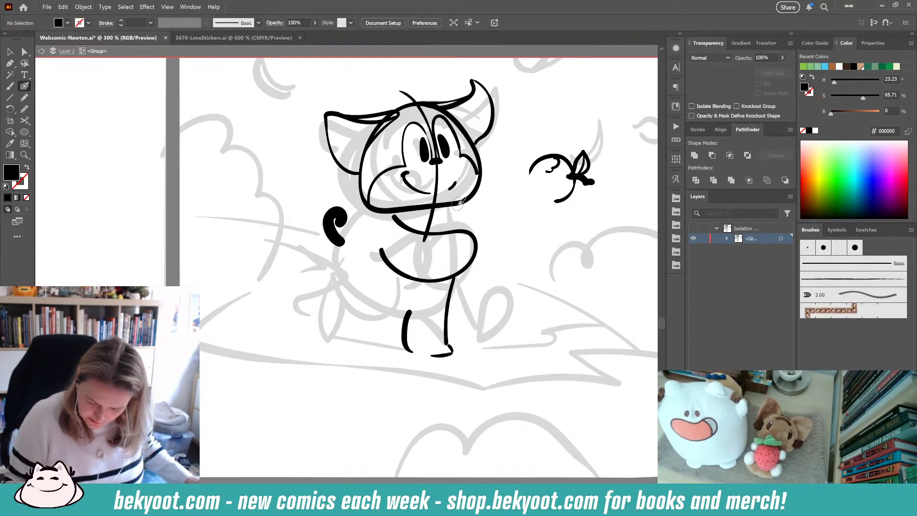
mouse_move(458, 203)
left_mouse_down()
mouse_move(444, 274)
mouse_move(407, 307)
mouse_move(352, 298)
mouse_move(342, 243)
mouse_move(377, 213)
mouse_move(437, 204)
mouse_move(423, 283)
mouse_move(399, 310)
left_mouse_up()
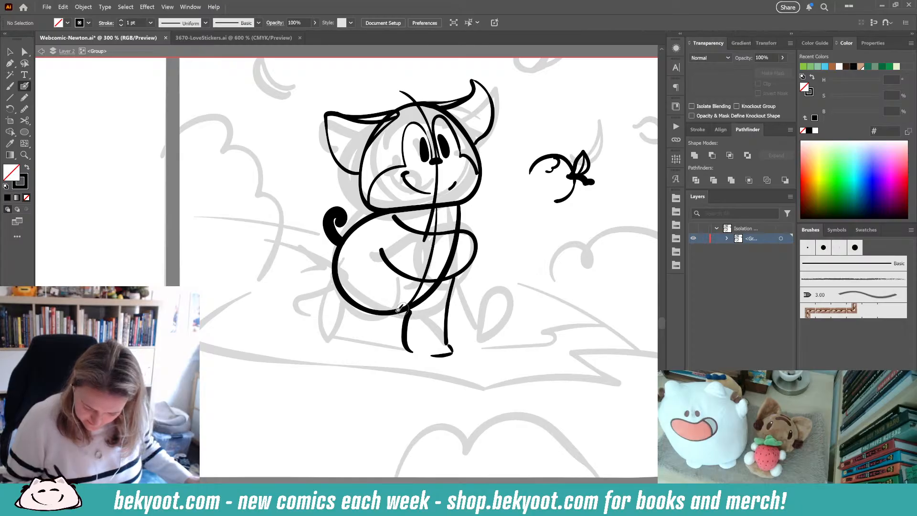
- Delete the remaining leg and draw a new front leg under the body, replacing undone attempts
left_click_drag(406, 357, 407, 353)
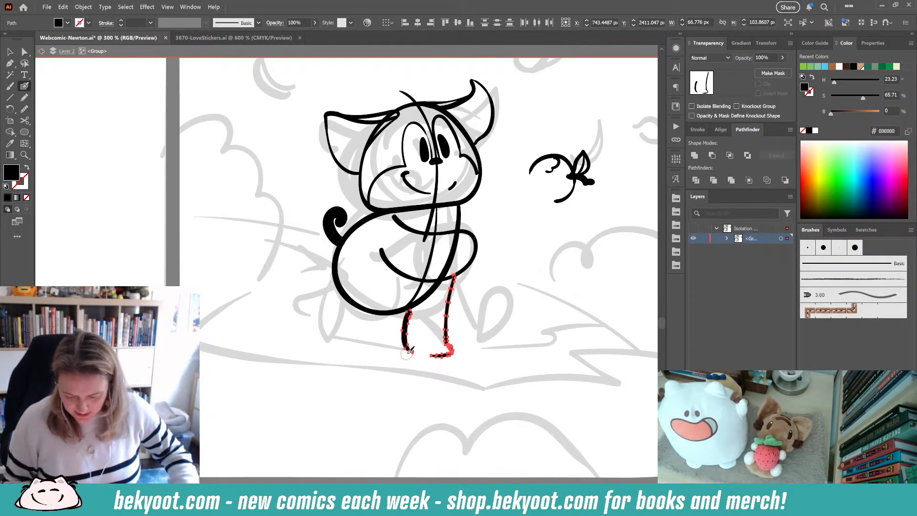
key("Delete")
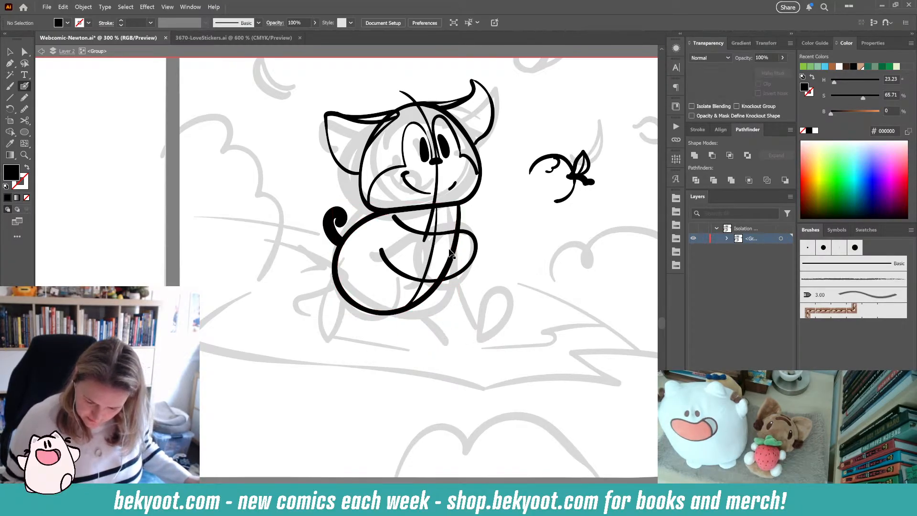
left_click_drag(439, 285, 423, 330)
key("ctrl+z")
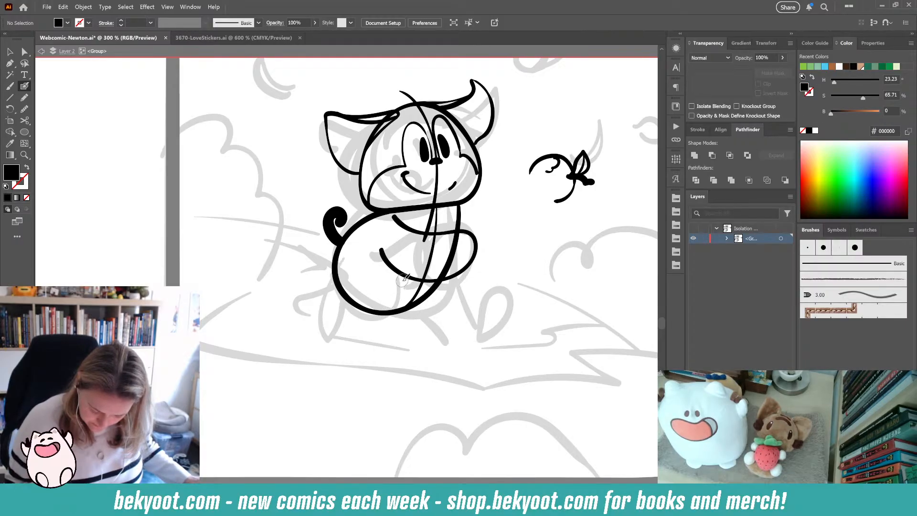
mouse_move(383, 305)
left_mouse_down()
mouse_move(344, 312)
mouse_move(391, 302)
mouse_move(362, 314)
mouse_move(336, 294)
mouse_move(337, 253)
mouse_move(375, 207)
mouse_move(324, 299)
mouse_move(325, 319)
mouse_move(340, 324)
mouse_move(375, 306)
left_mouse_up()
key("ctrl+z")
key("ctrl+z")
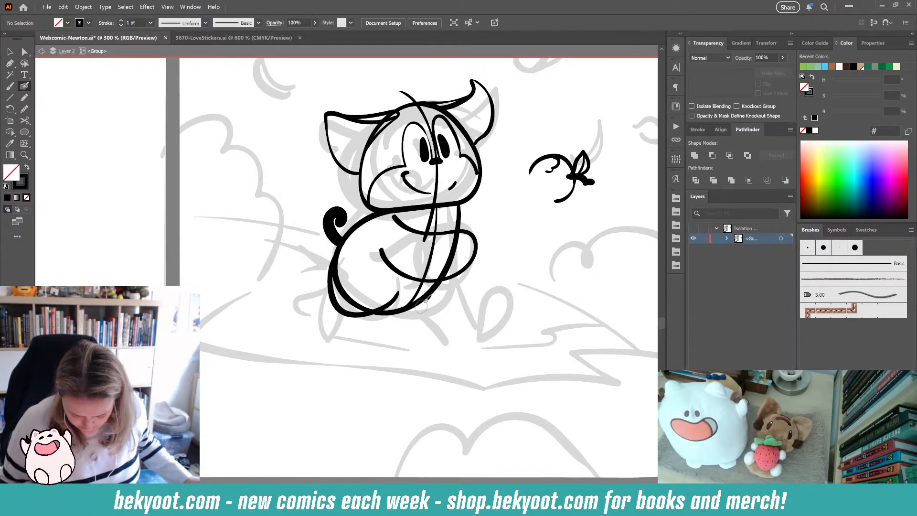
mouse_move(439, 282)
left_mouse_down()
mouse_move(419, 333)
mouse_move(426, 356)
mouse_move(371, 348)
mouse_move(385, 311)
left_mouse_up()
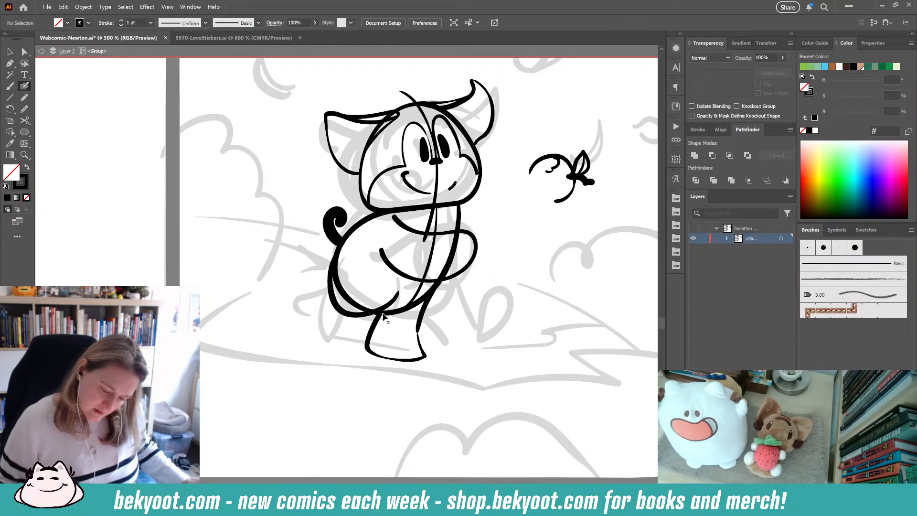
- Try redrawing the front leg's foot and extra strokes along the body's left edge, undoing the attempts
key("ctrl+z")
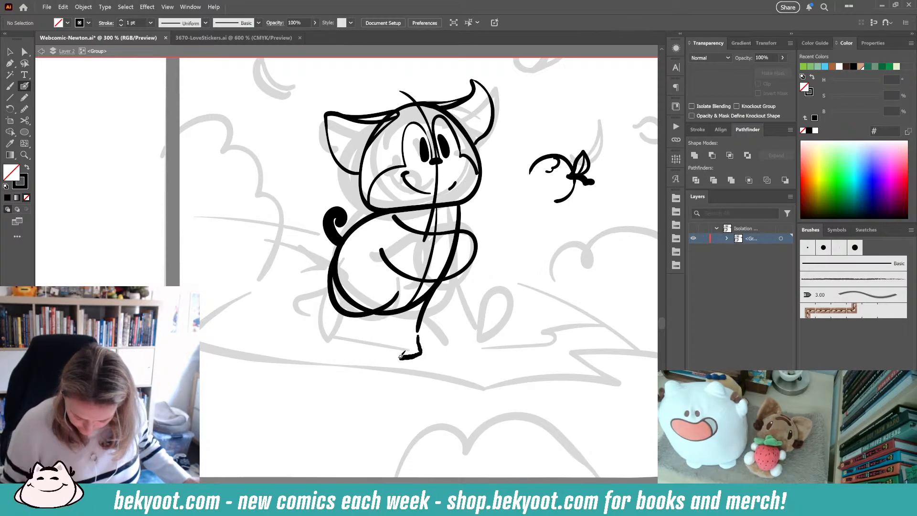
mouse_move(400, 356)
left_mouse_down()
mouse_move(376, 340)
mouse_move(384, 316)
mouse_move(425, 352)
left_mouse_up()
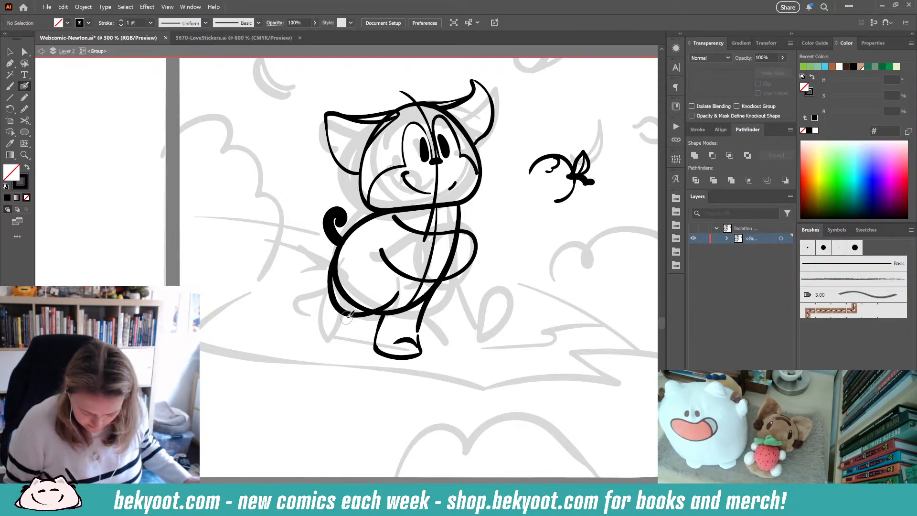
mouse_move(349, 315)
left_mouse_down()
mouse_move(328, 321)
mouse_move(322, 279)
left_mouse_up()
key("ctrl+z")
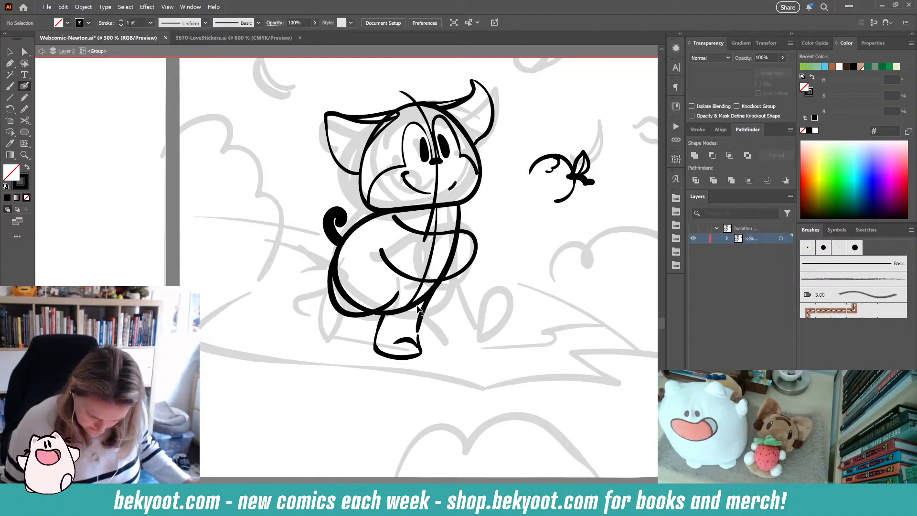
mouse_move(396, 301)
left_mouse_down()
mouse_move(318, 323)
mouse_move(332, 256)
mouse_move(371, 227)
left_mouse_up()
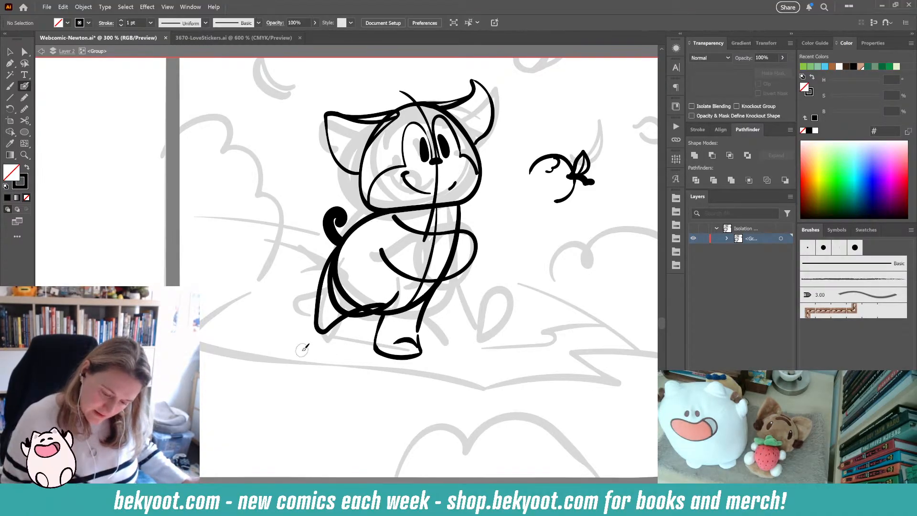
key("ctrl+z")
left_click(406, 342, "ctrl")
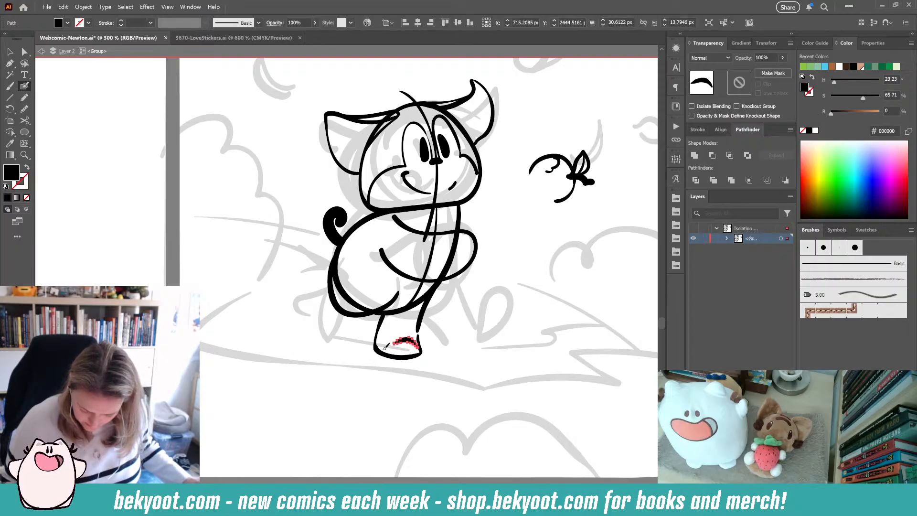
mouse_move(383, 351)
left_mouse_down()
mouse_move(407, 360)
mouse_move(427, 311)
left_mouse_up()
key("ctrl+z")
key("ctrl+z")
- Select and delete the front leg under the body
left_click_drag(418, 382, 461, 375)
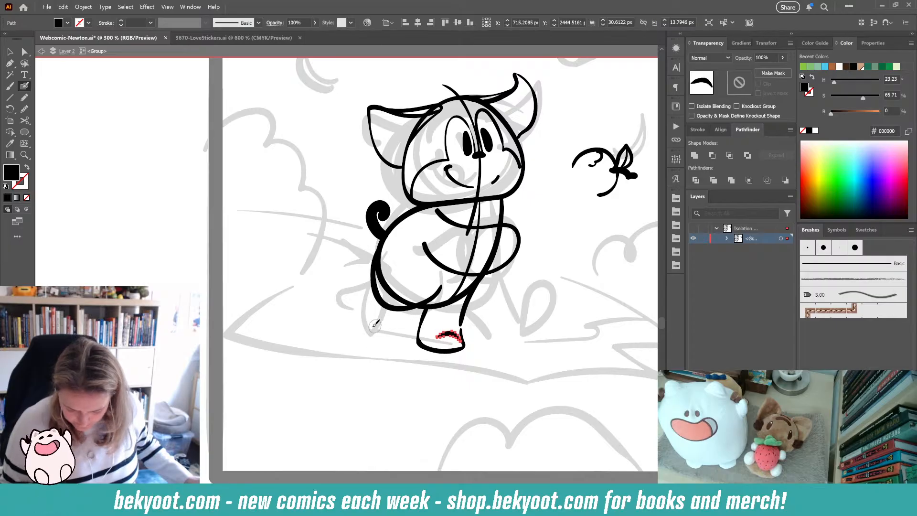
left_click_drag(431, 207, 409, 216)
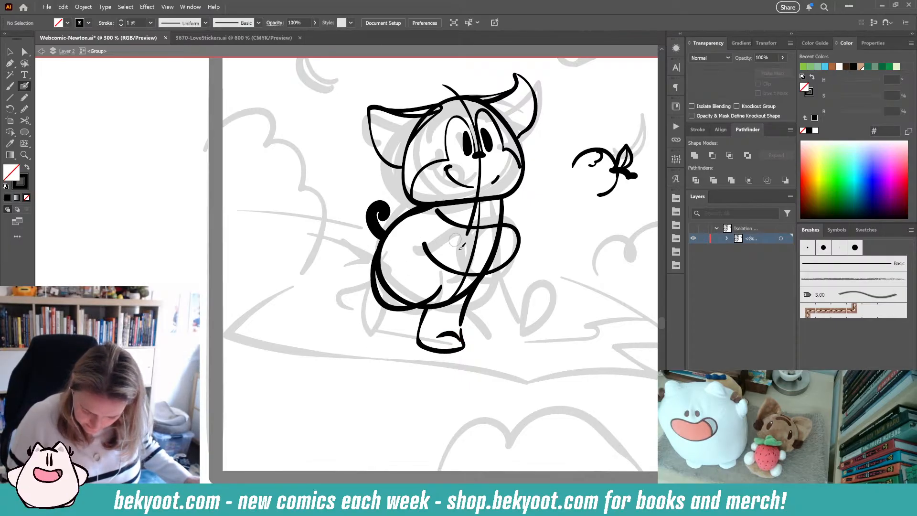
left_click_drag(400, 379, 363, 377)
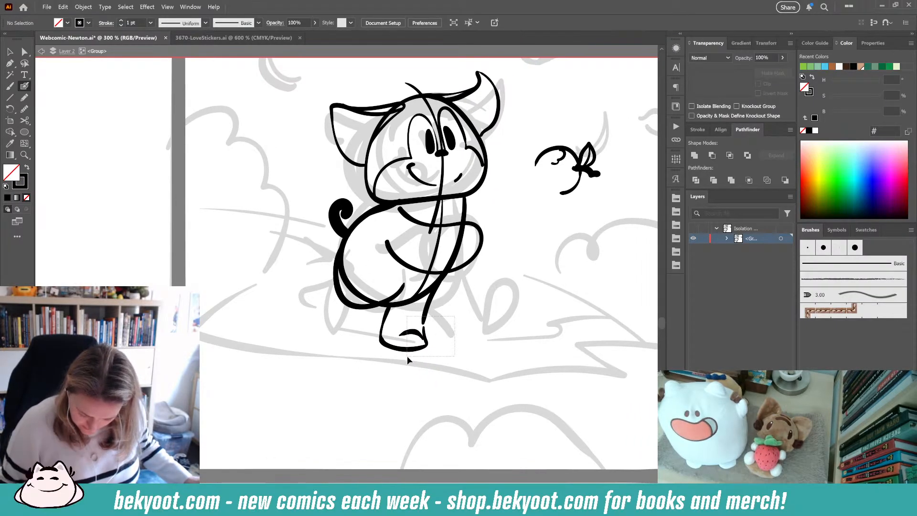
left_click_drag(408, 359, 415, 347)
key("Delete")
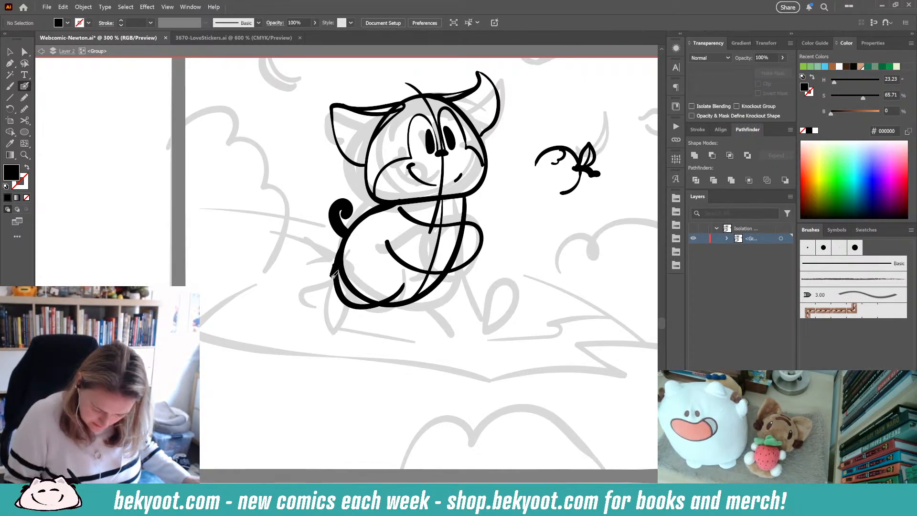
- Extend the body's left outline downward with a new Blob Brush stroke
mouse_move(332, 276)
left_mouse_down()
mouse_move(334, 317)
mouse_move(359, 307)
left_mouse_up()
key("ctrl+z")
left_click_drag(336, 271, 358, 321)
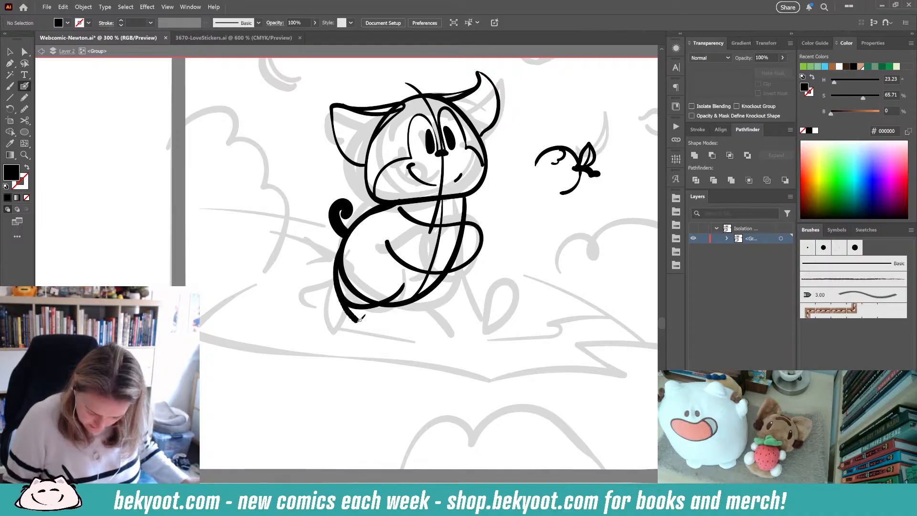
- Select and delete the leftover front leg, briefly opening and cancelling the Blob Brush Tool Options
key("shift+x")
left_click_drag(437, 287, 468, 355)
key("ctrl+z")
key("shift+x")
left_click_drag(442, 277, 423, 329)
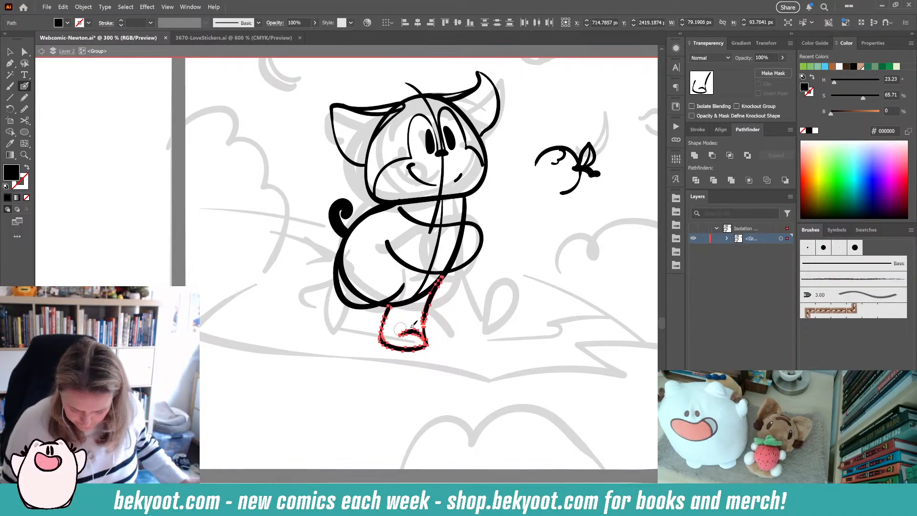
key("Return")
left_click(559, 356)
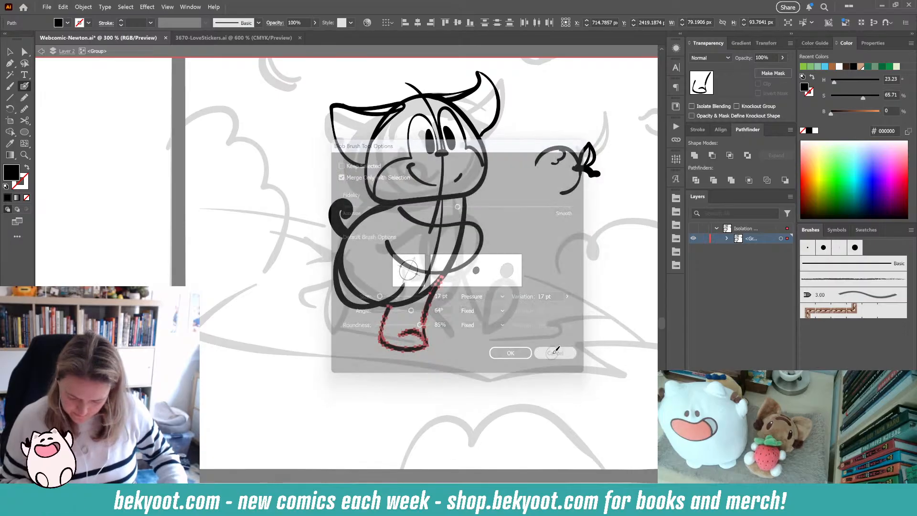
key("Delete")
- Try new arm and body strokes, then undo back to the version with the butterfly in the outstretched hand
left_click_drag(348, 239, 405, 285)
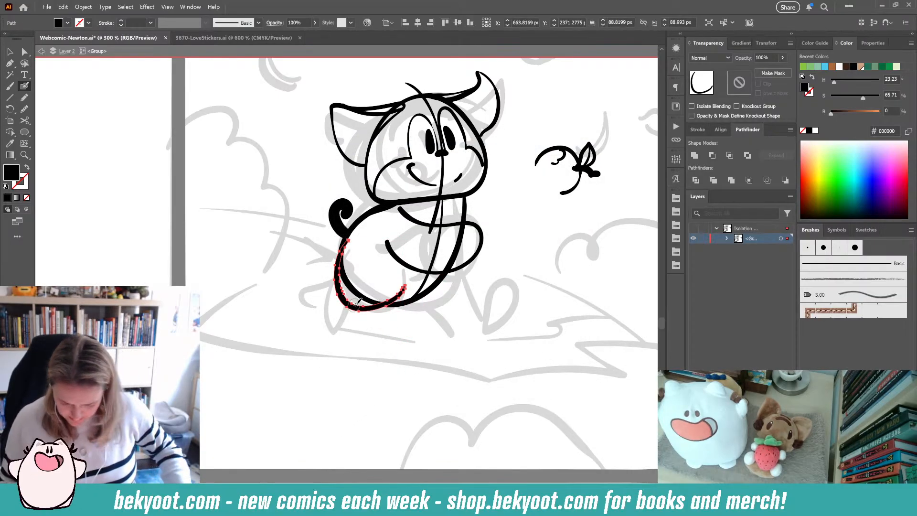
key("ctrl+z")
left_click_drag(470, 260, 489, 265)
left_click_drag(578, 190, 519, 258)
left_click(518, 299, "ctrl")
left_click_drag(448, 271, 467, 329)
key("ctrl+z")
mouse_move(447, 269)
left_mouse_down()
mouse_move(450, 313)
mouse_move(468, 324)
mouse_move(453, 313)
mouse_move(449, 329)
mouse_move(468, 319)
mouse_move(473, 330)
mouse_move(462, 348)
mouse_move(422, 347)
mouse_move(418, 297)
left_mouse_up()
key("ctrl+z")
key("ctrl+z")
key("ctrl+z")
key("ctrl+z")
key("shift+x")
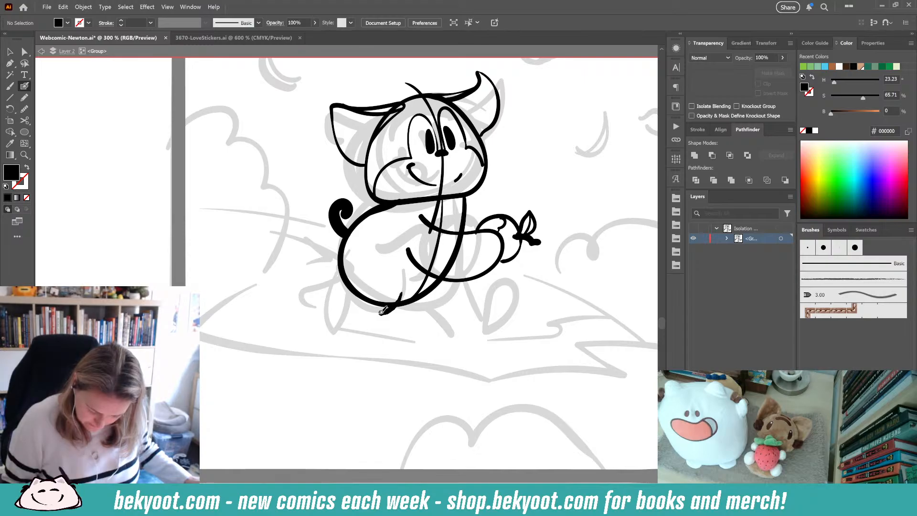
- Redraw the lower left curve of the body below the tail
mouse_move(382, 311)
left_mouse_down()
mouse_move(360, 310)
mouse_move(342, 291)
mouse_move(337, 248)
left_mouse_up()
key("shift+x")
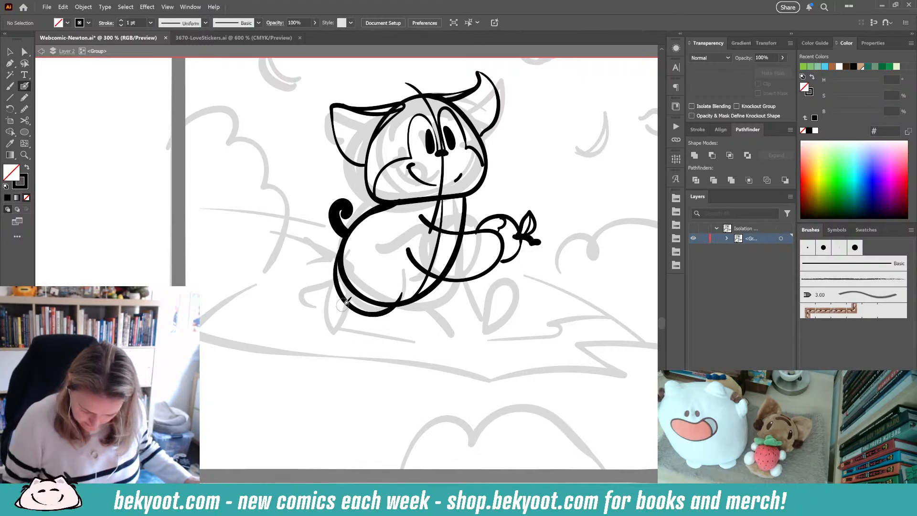
mouse_move(370, 313)
left_mouse_down()
mouse_move(339, 315)
mouse_move(334, 272)
mouse_move(335, 303)
left_mouse_up()
key("ctrl+z")
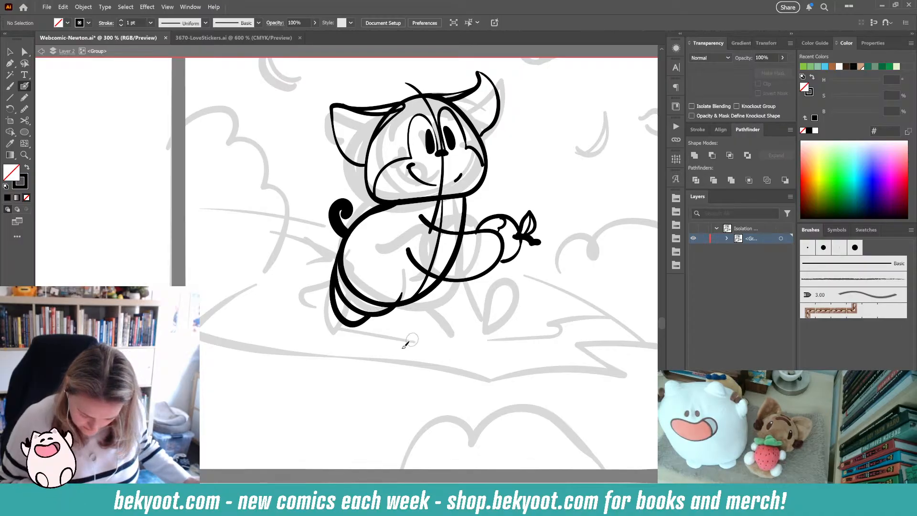
- Try drawing legs under the body with the Blob Brush, undoing each attempt
left_click_drag(444, 278, 444, 348)
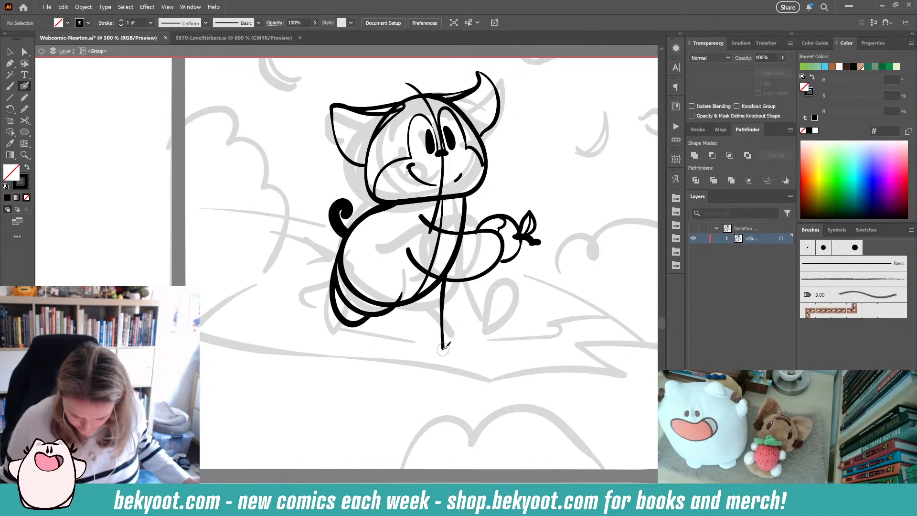
key("ctrl+z")
left_click_drag(456, 252, 439, 308)
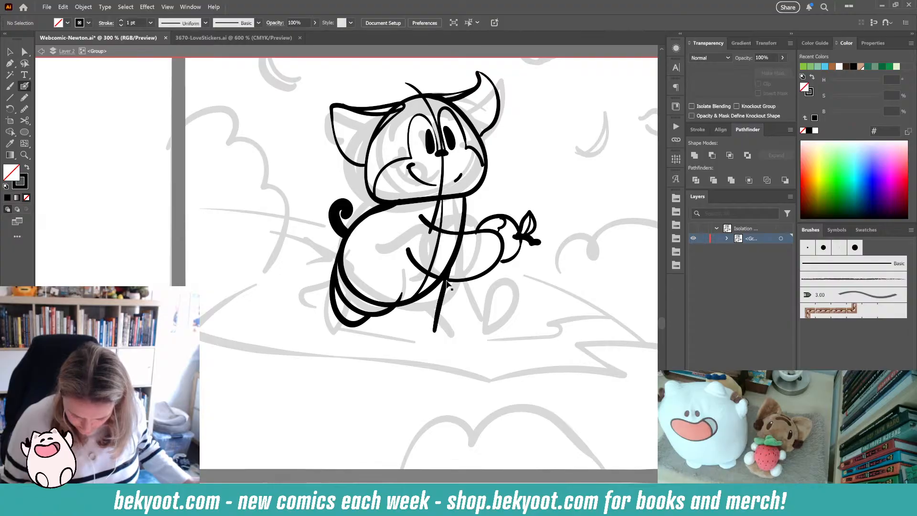
key("ctrl+z")
mouse_move(447, 275)
left_mouse_down()
mouse_move(432, 348)
mouse_move(390, 344)
mouse_move(395, 298)
left_mouse_up()
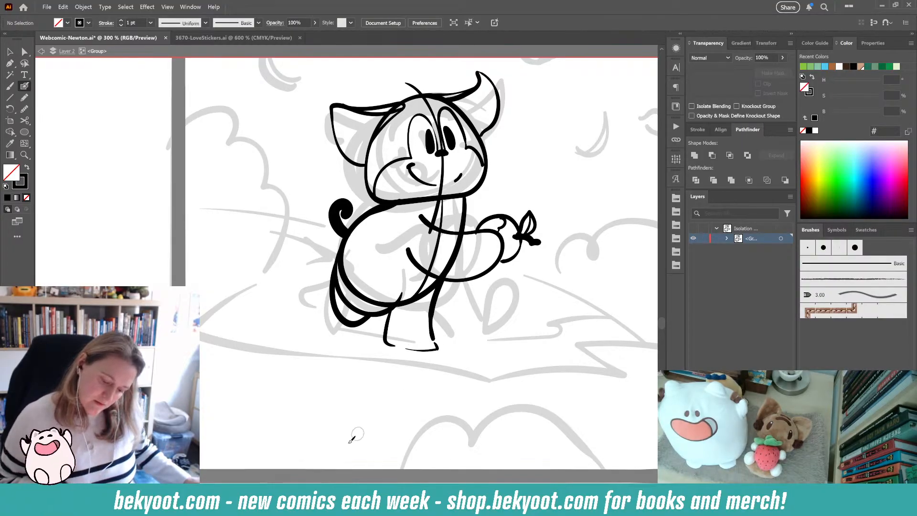
left_click_drag(510, 338, 479, 379)
key("ctrl+z")
key("ctrl+z")
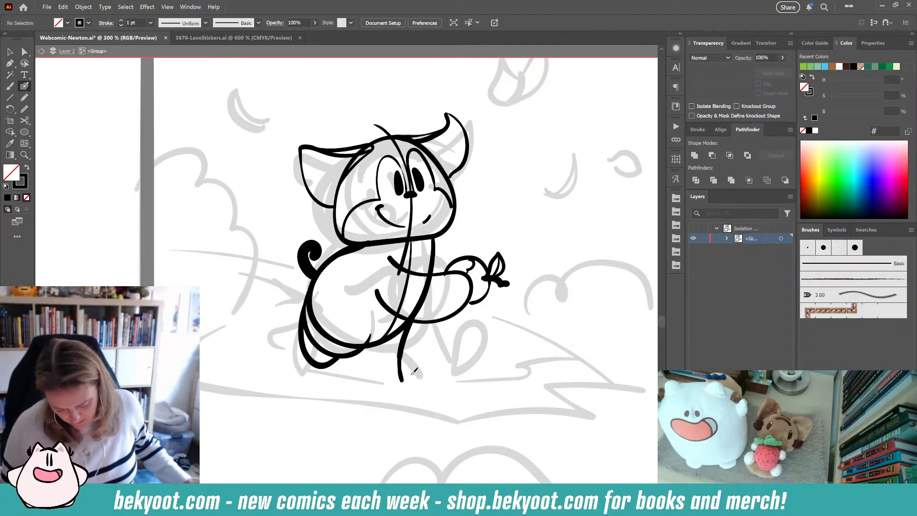
key("ctrl+z")
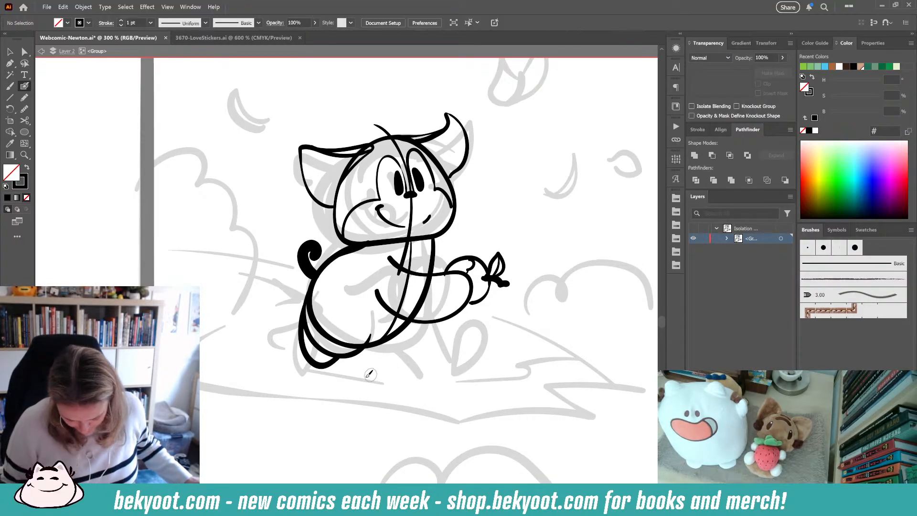
- Touch up the body's lower left outline and the inner belly line
left_click_drag(307, 350, 313, 343)
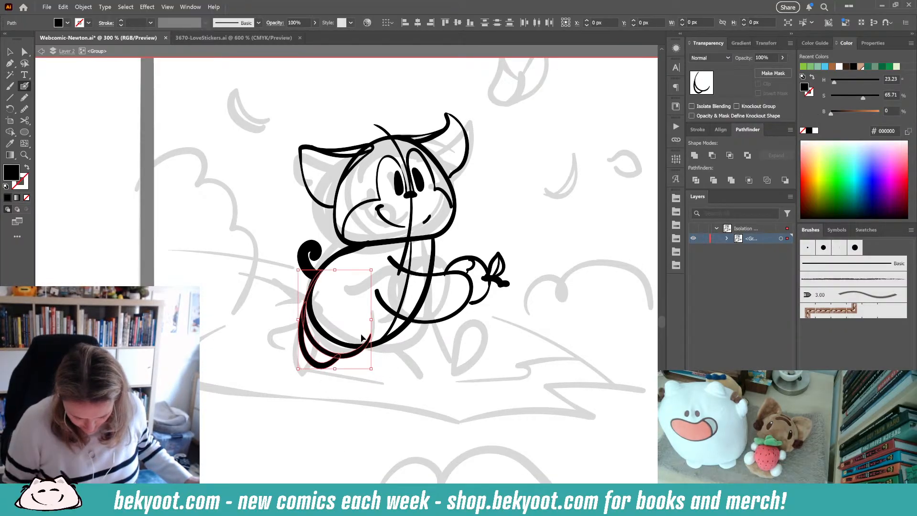
left_click(375, 265, "ctrl")
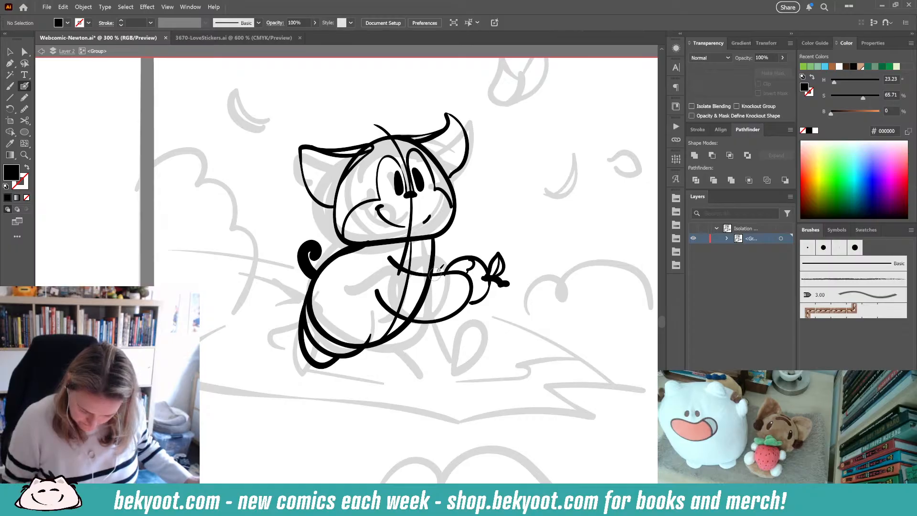
left_click_drag(434, 277, 420, 325)
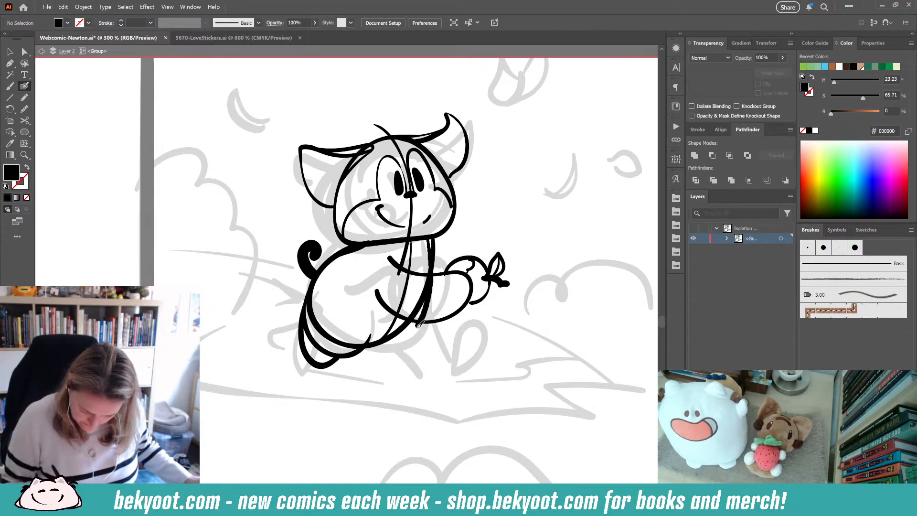
left_click_drag(354, 345, 348, 343)
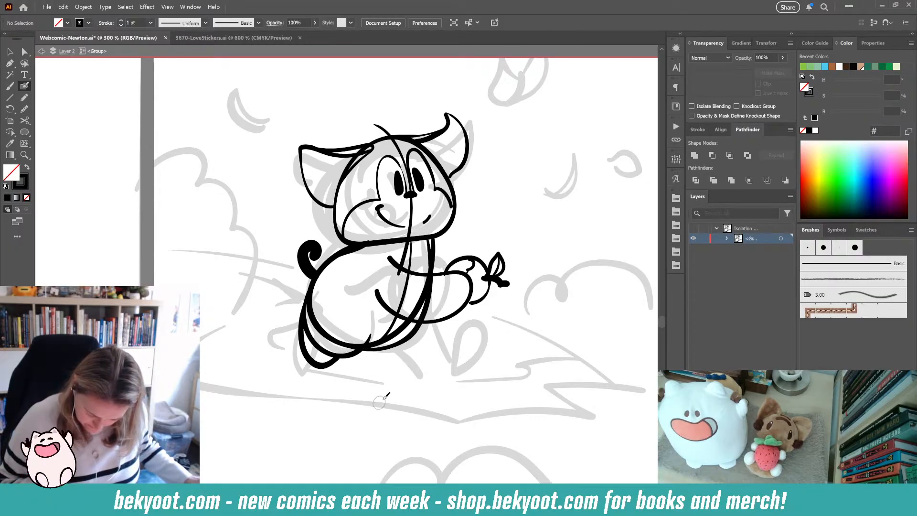
left_click(403, 333, "ctrl")
left_click(317, 382, "ctrl")
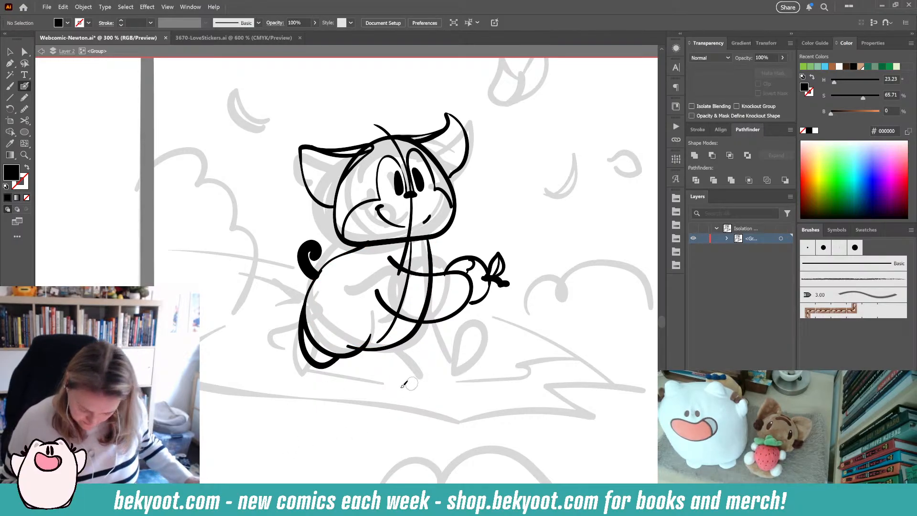
- Draw two thin legs down from the body and a foot, undoing the foot and touching up a leg tip
left_click_drag(421, 319, 425, 367)
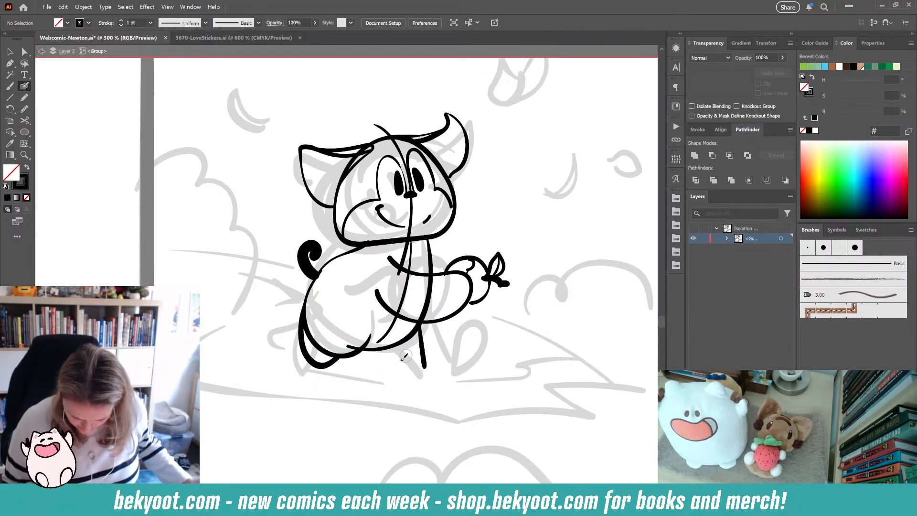
key("shift+x")
left_click_drag(422, 326, 425, 377)
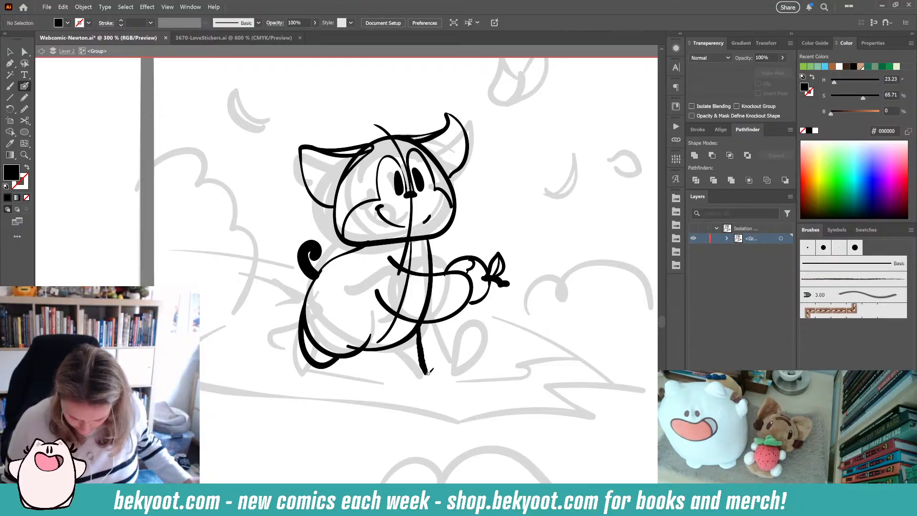
key("shift+x")
left_click_drag(375, 352, 382, 386)
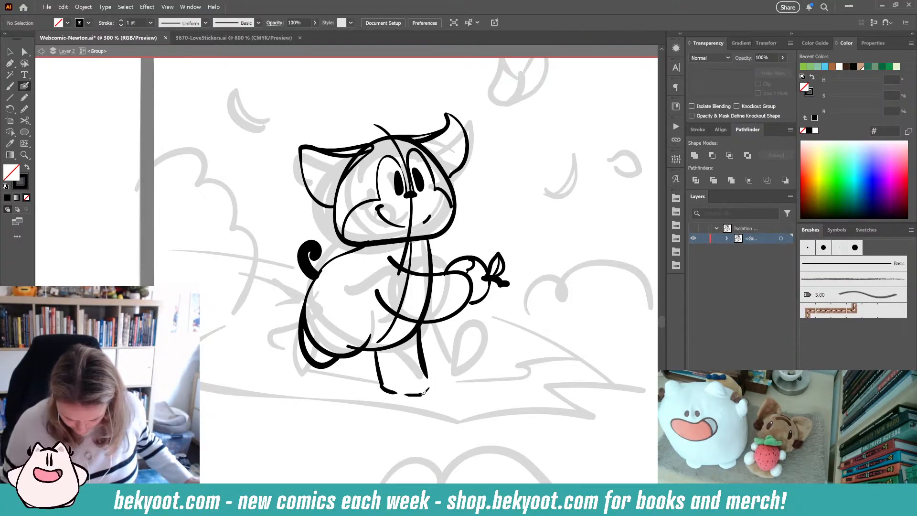
mouse_move(406, 372)
left_mouse_down()
mouse_move(429, 373)
mouse_move(422, 393)
left_mouse_up()
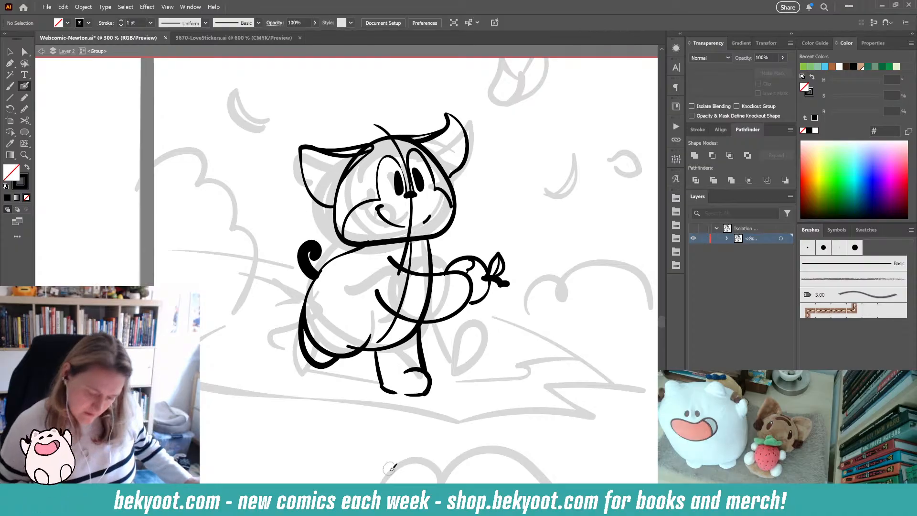
key("ctrl+z")
key("ctrl+z")
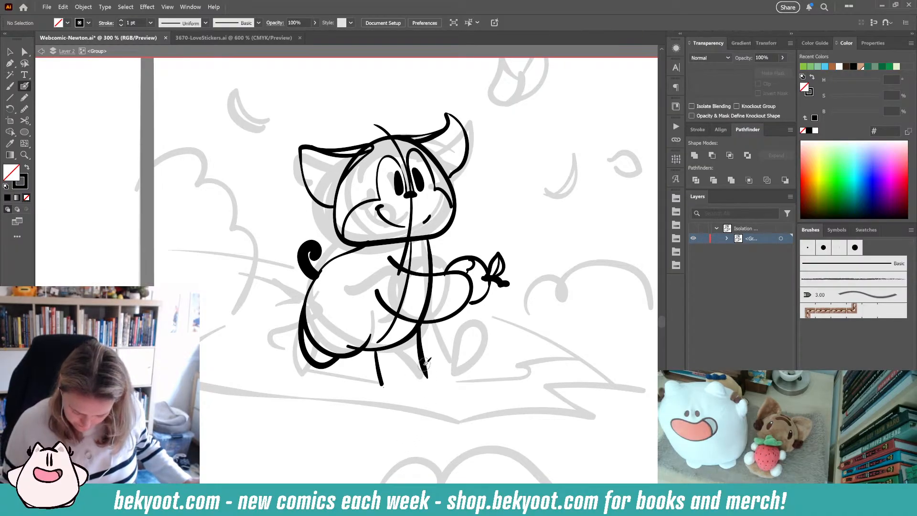
left_click(425, 369, "ctrl")
left_click(426, 391, "ctrl")
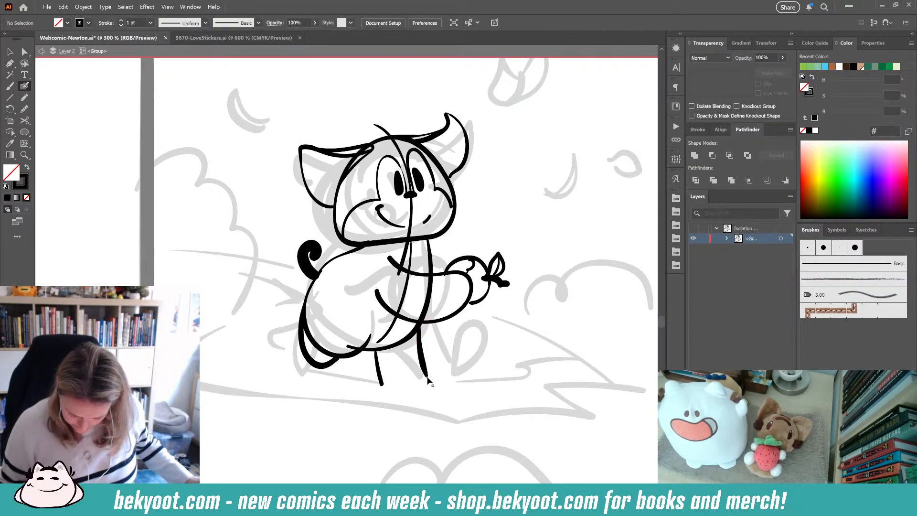
left_click(426, 375, "ctrl")
left_click_drag(427, 378, 426, 374)
left_click(432, 375, "ctrl")
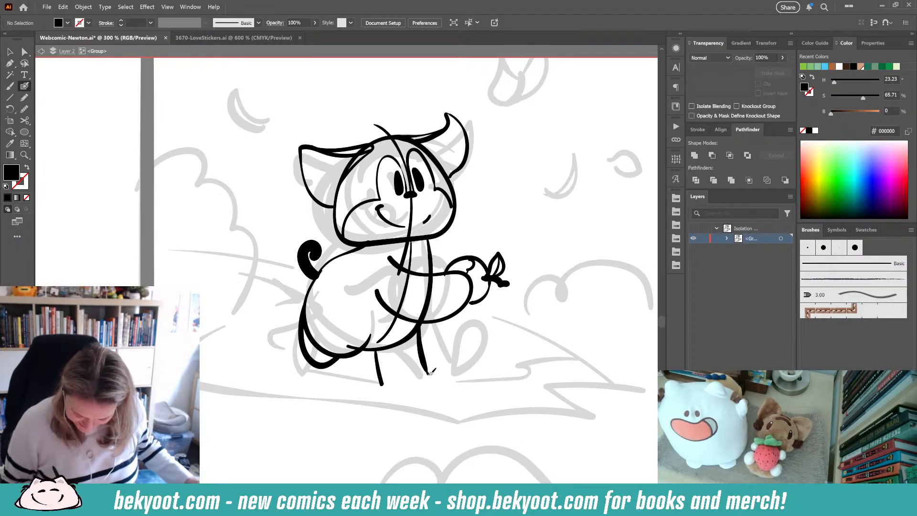
- Select and delete the two thin legs, trying and undoing a replacement leg stroke
mouse_move(440, 389)
left_mouse_down()
mouse_move(392, 379)
mouse_move(383, 352)
left_mouse_up()
key("ctrl+z")
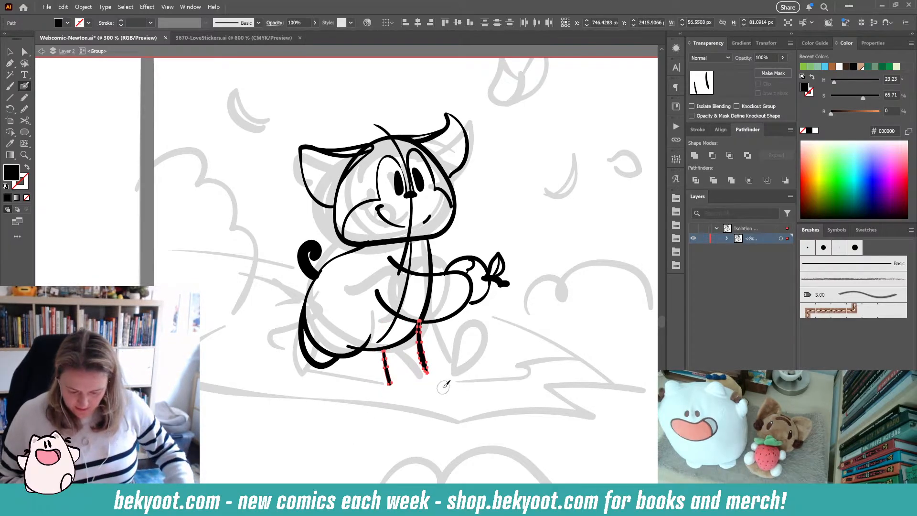
key("Delete")
left_click_drag(425, 318, 402, 384)
key("ctrl+z")
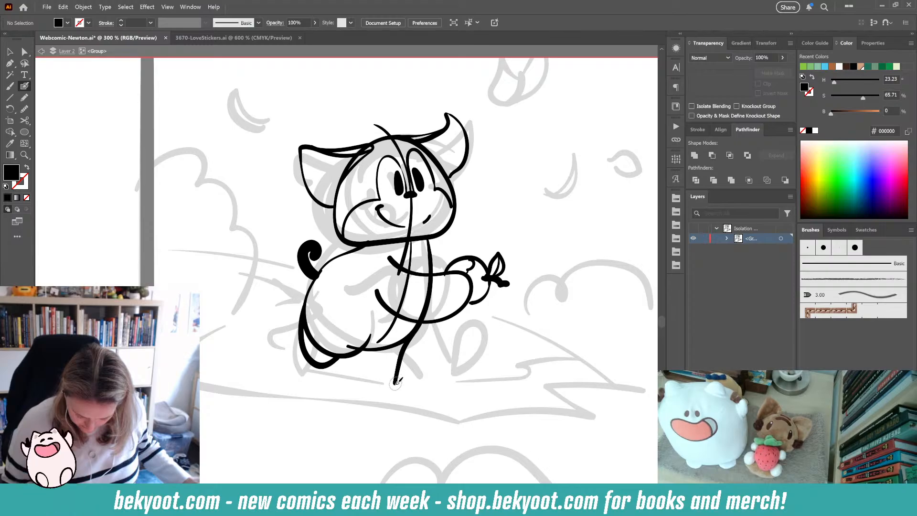
- Try redrawing a leg and foot under the body, undoing the strokes and deleting the foot
key("shift+x")
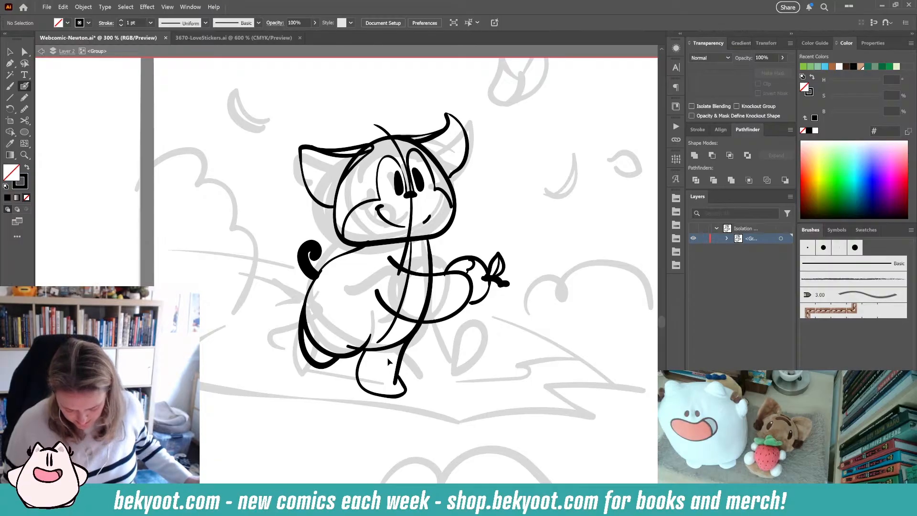
left_click_drag(396, 383, 424, 317)
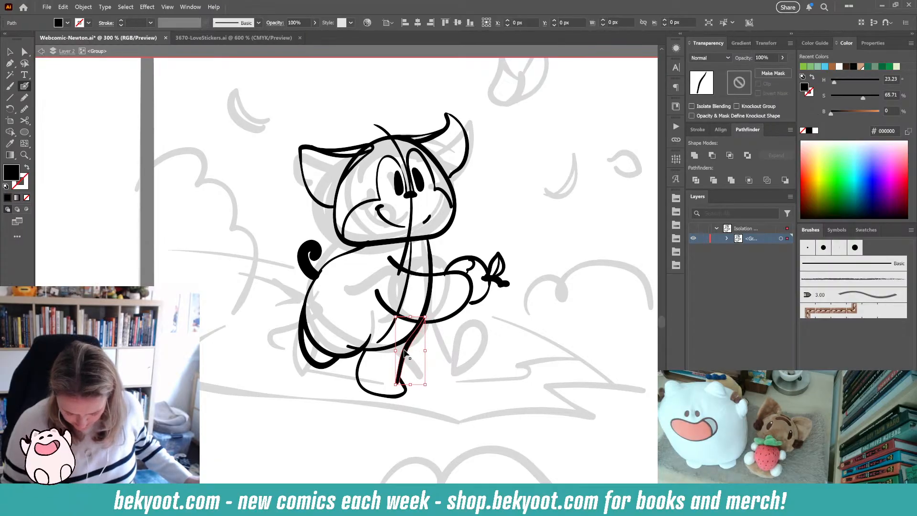
key("ctrl+z")
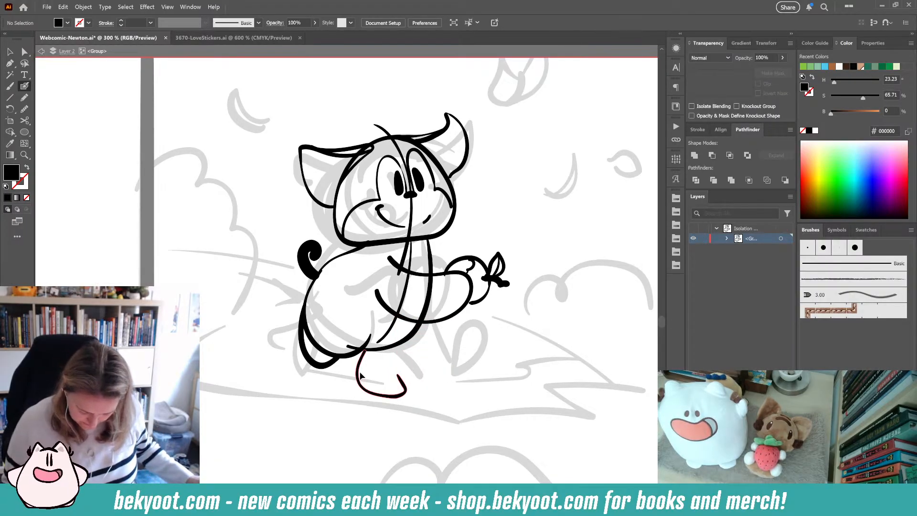
left_click_drag(361, 376, 397, 375)
left_click_drag(353, 356, 404, 395)
left_click(410, 430, "ctrl")
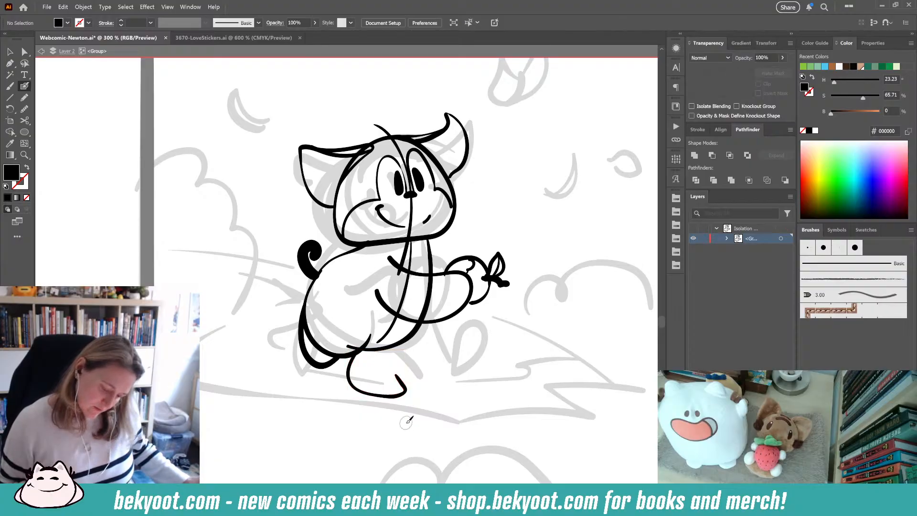
key("ctrl+z")
mouse_move(362, 351)
left_mouse_down()
mouse_move(364, 380)
mouse_move(419, 329)
left_mouse_up()
left_click(445, 411, "ctrl")
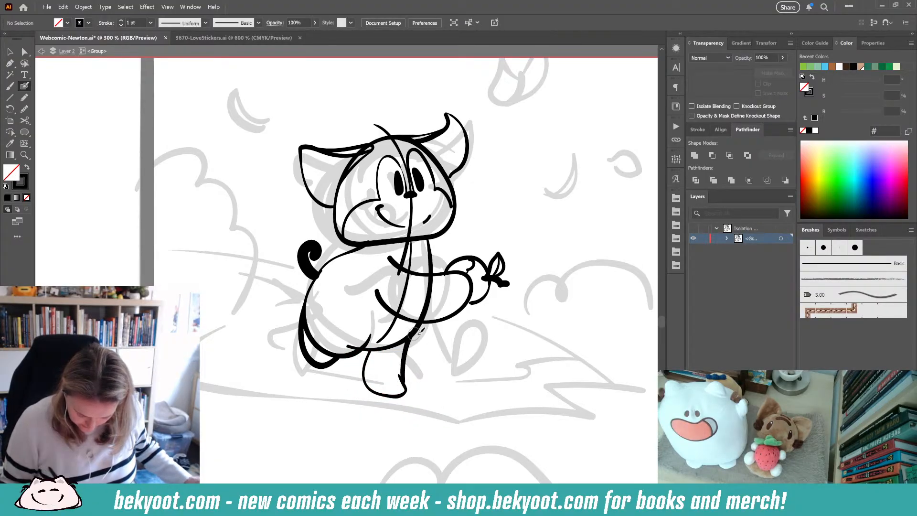
key("ctrl+z")
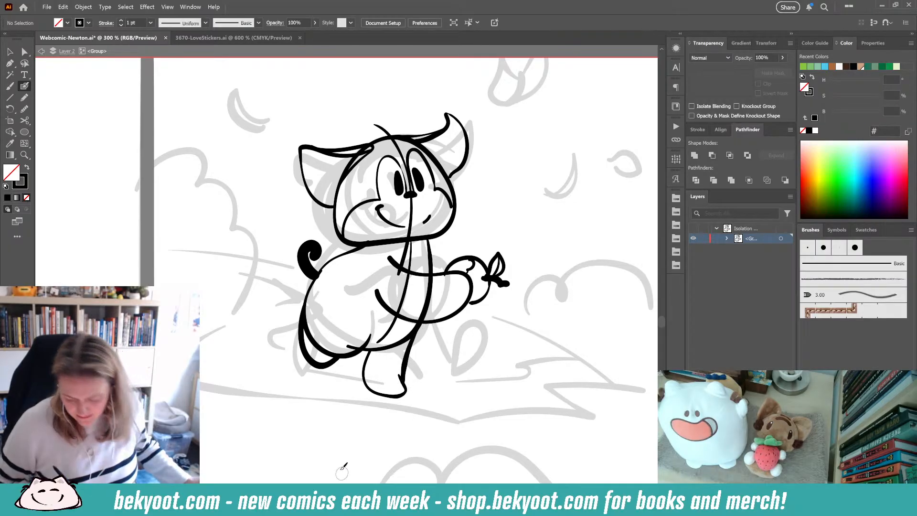
left_click_drag(380, 402, 374, 420)
left_click(423, 422, "ctrl")
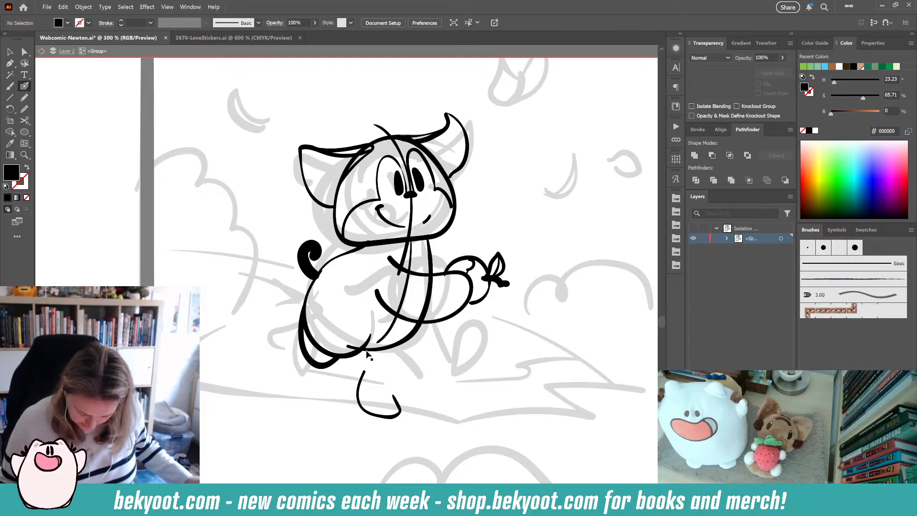
left_click(390, 410, "ctrl")
key("Delete")
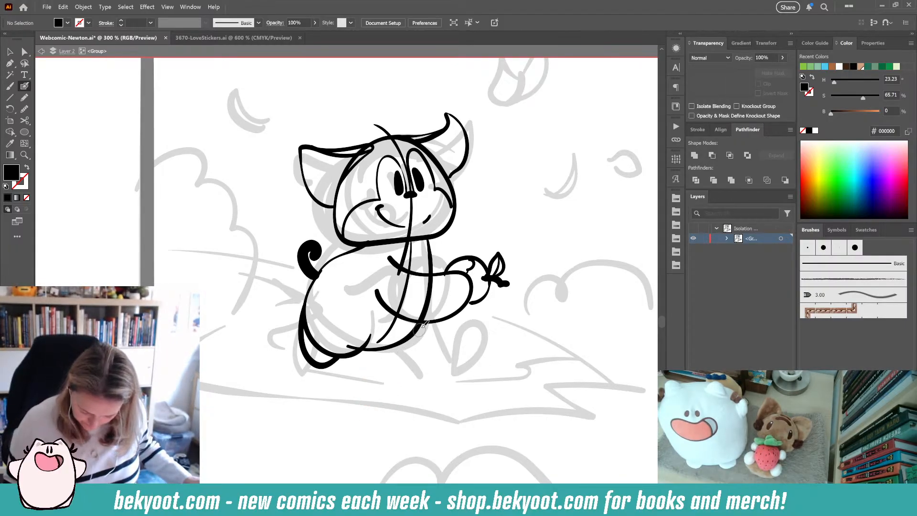
- Draw a thick front leg with a rounded foot under the body, undoing one attempt
mouse_move(419, 325)
left_mouse_down()
mouse_move(403, 392)
mouse_move(404, 383)
mouse_move(408, 405)
mouse_move(361, 398)
mouse_move(371, 345)
left_mouse_up()
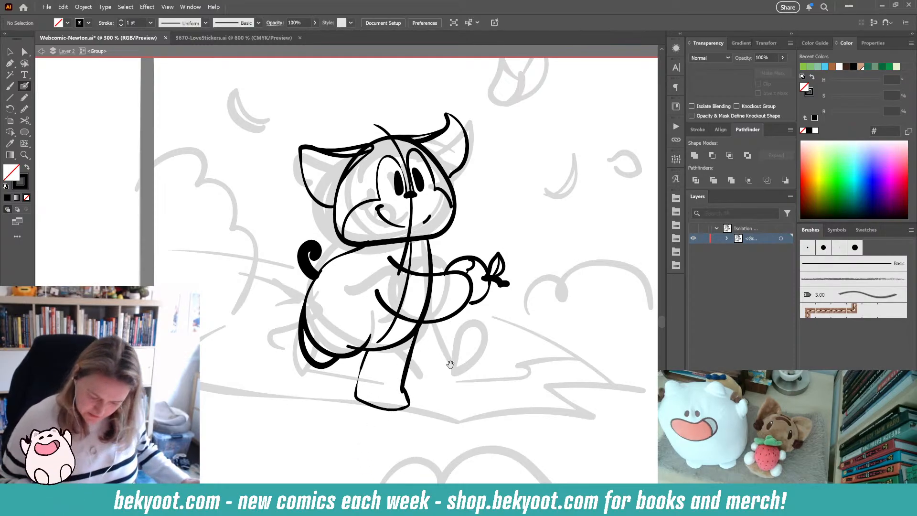
left_click_drag(429, 335, 417, 320)
key("ctrl+z")
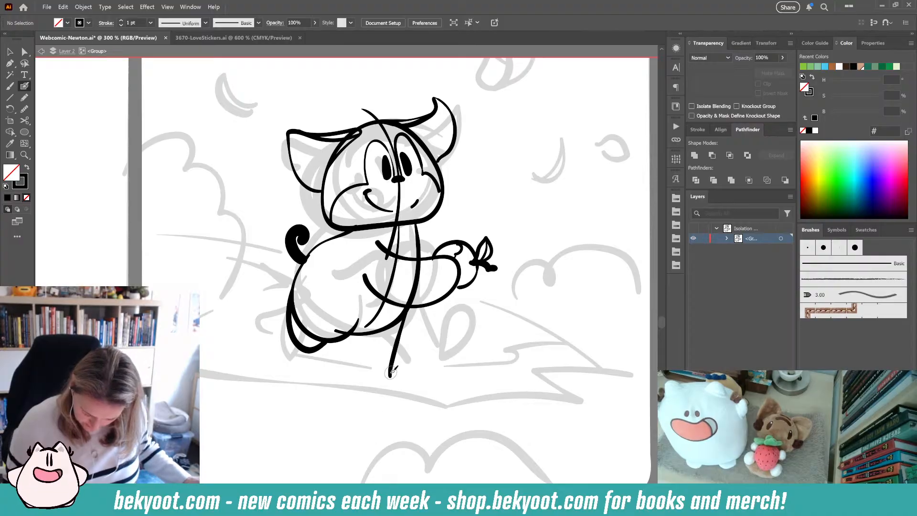
mouse_move(391, 374)
left_mouse_down()
mouse_move(395, 384)
mouse_move(374, 397)
mouse_move(342, 375)
mouse_move(360, 329)
left_mouse_up()
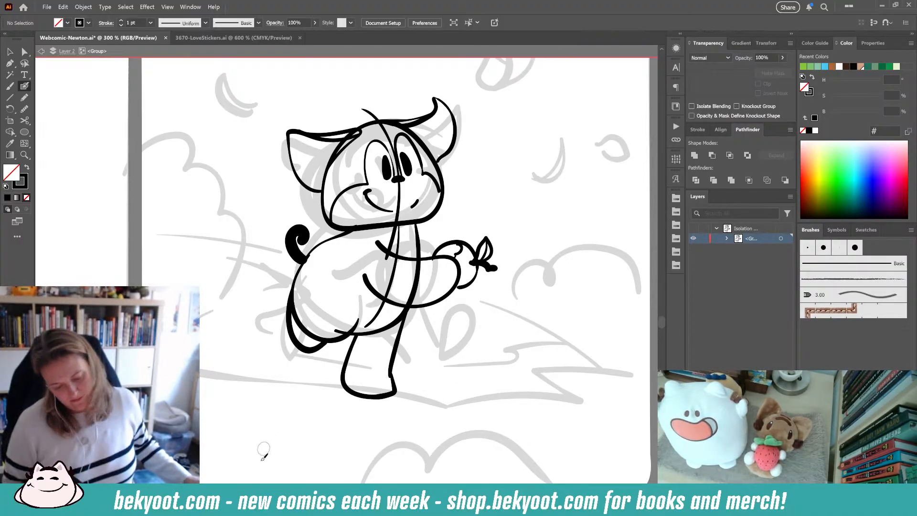
- Touch up the body's lower left outline and the belly lines where the leg joins the body
left_click(343, 342, "ctrl")
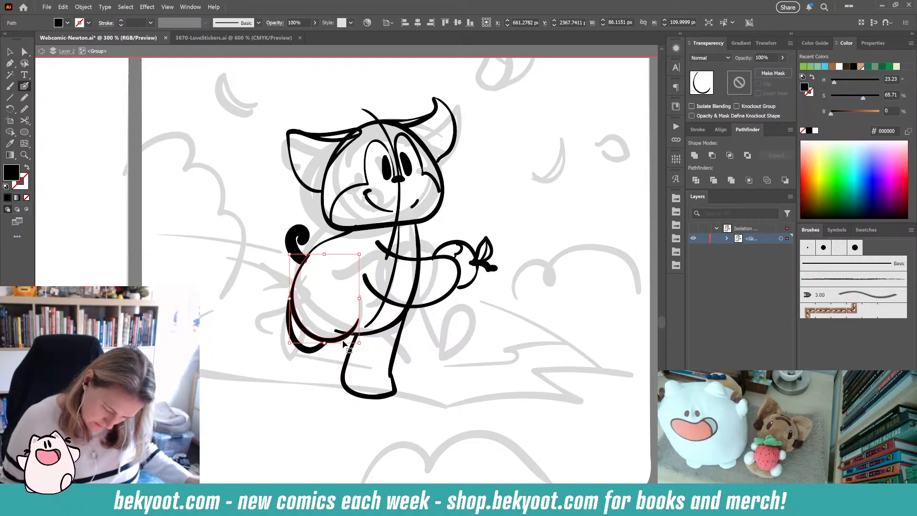
left_click(314, 378, "ctrl")
left_click(340, 340, "ctrl")
left_click_drag(359, 299, 355, 300)
left_click(334, 379, "ctrl")
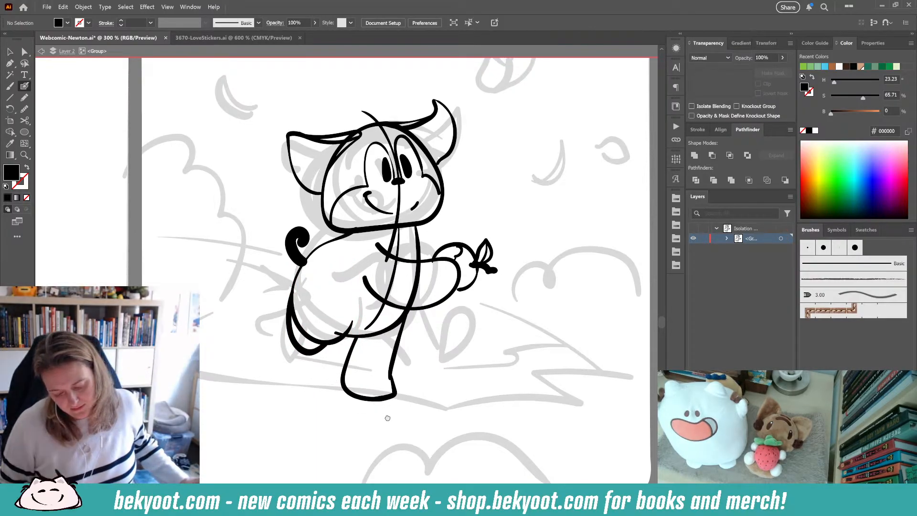
left_click_drag(419, 339, 377, 365)
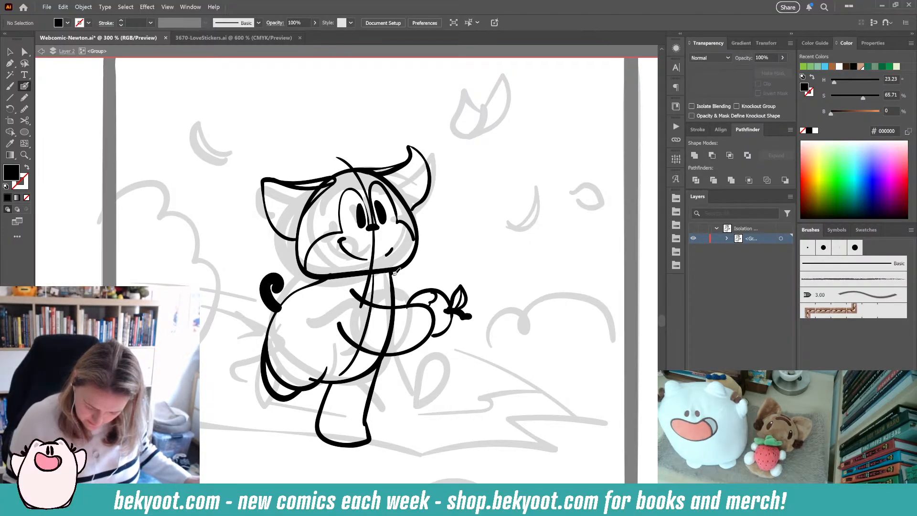
mouse_move(394, 272)
left_mouse_down()
mouse_move(462, 316)
mouse_move(452, 334)
mouse_move(453, 322)
mouse_move(411, 344)
left_mouse_up()
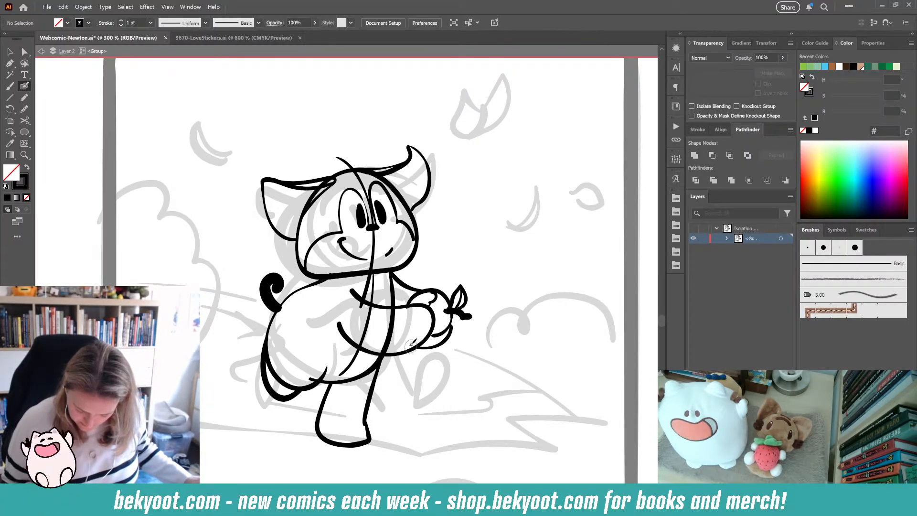
- Select and delete the smile and the cheek marks on Newton's face
left_click_drag(464, 376, 516, 380)
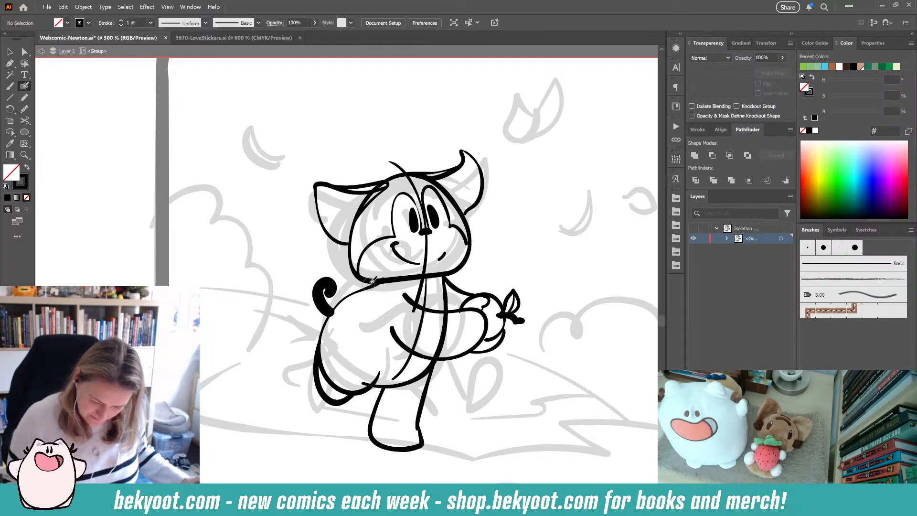
left_click_drag(405, 253, 399, 268)
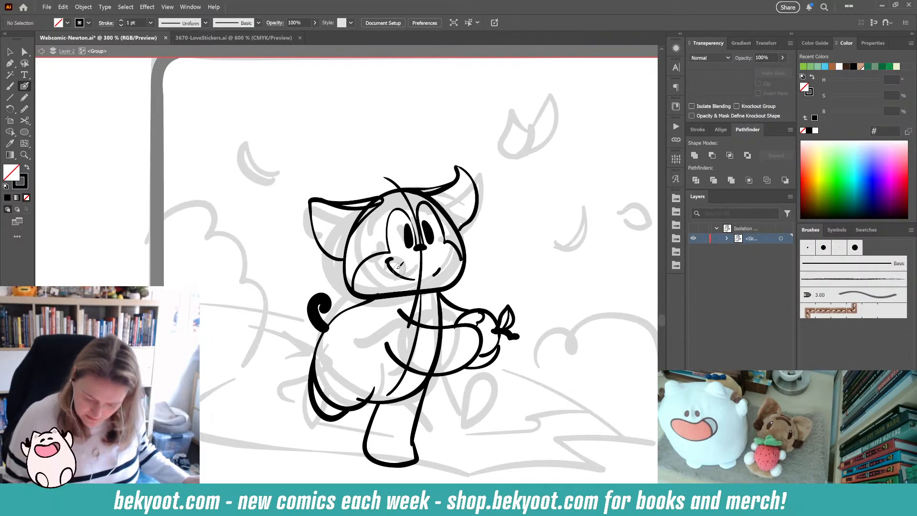
left_click(392, 260, "ctrl")
left_click(437, 272, "ctrl+shift")
left_click(405, 278, "ctrl+shift")
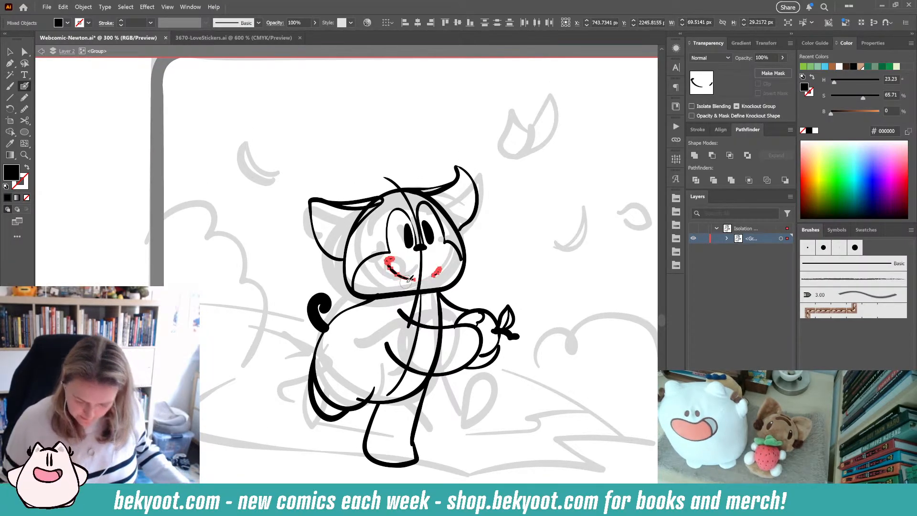
key("Delete")
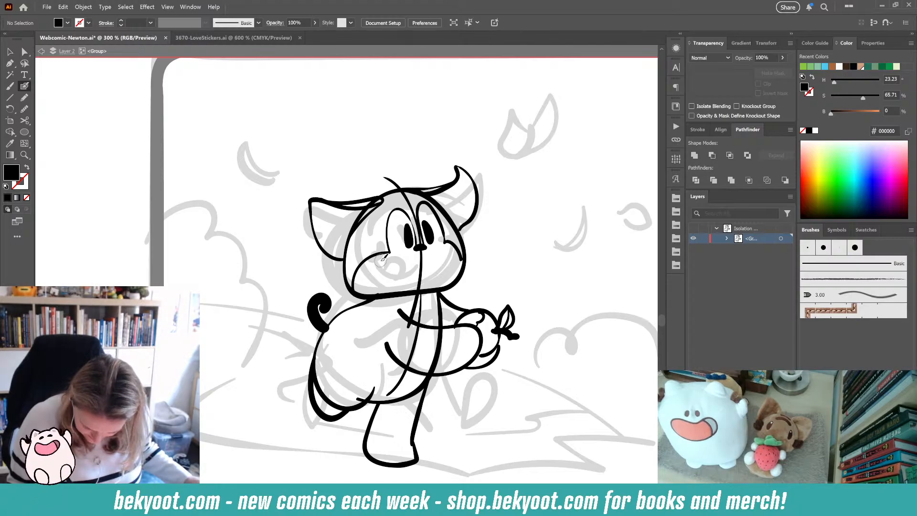
- Draw an open smiling mouth with a tongue in place of the old smile
left_click_drag(373, 267, 415, 285)
key("shift+x")
key("shift+x")
key("shift+x")
key("shift+x")
left_click_drag(431, 278, 437, 273)
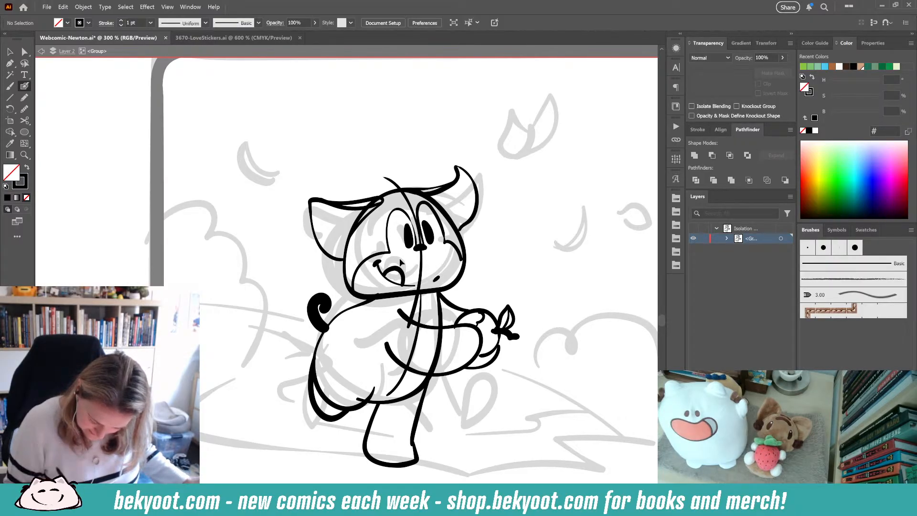
left_click_drag(381, 266, 401, 265)
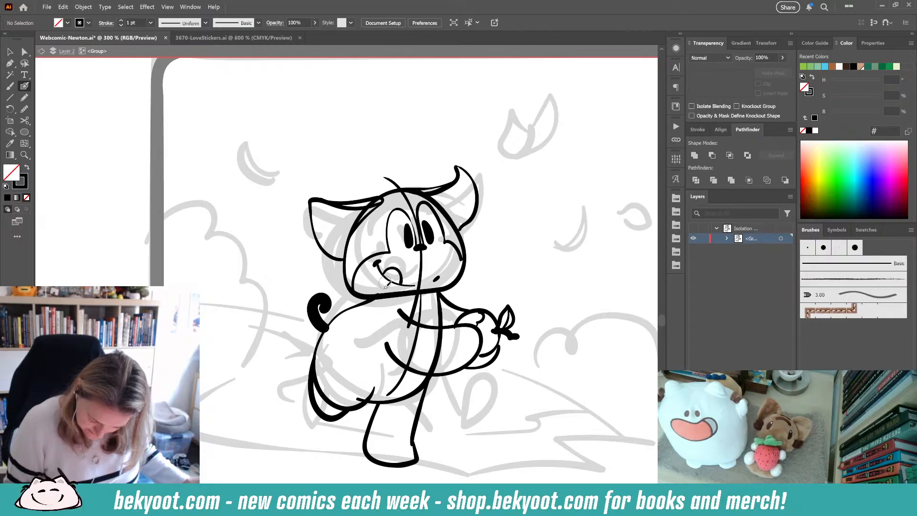
- Draw the flying butterfly in the upper right of the final panel above Newton
scroll(470, 436, "down", 2)
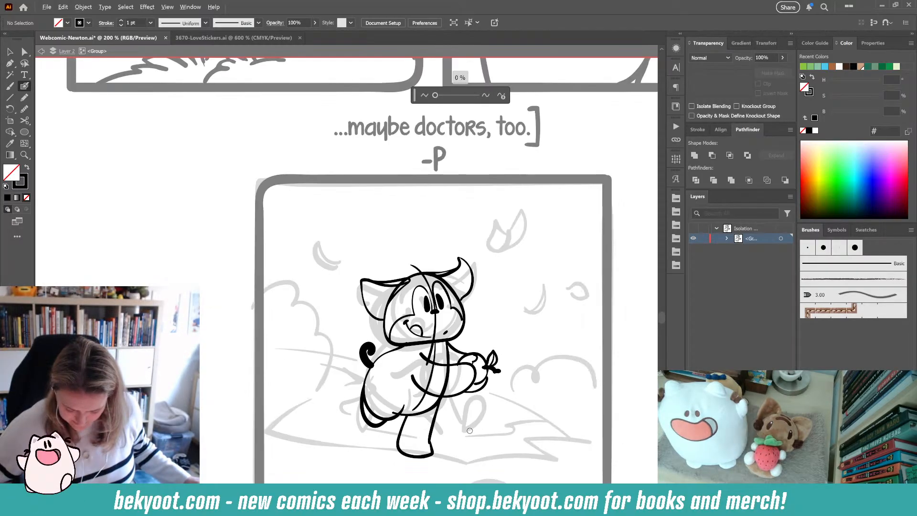
left_click_drag(451, 434, 457, 378)
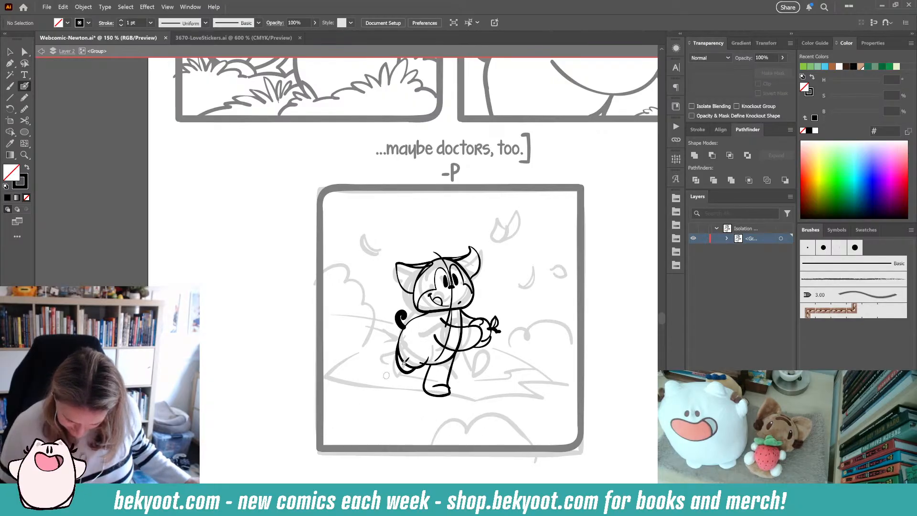
mouse_move(516, 221)
left_mouse_down()
mouse_move(498, 242)
mouse_move(515, 236)
left_mouse_up()
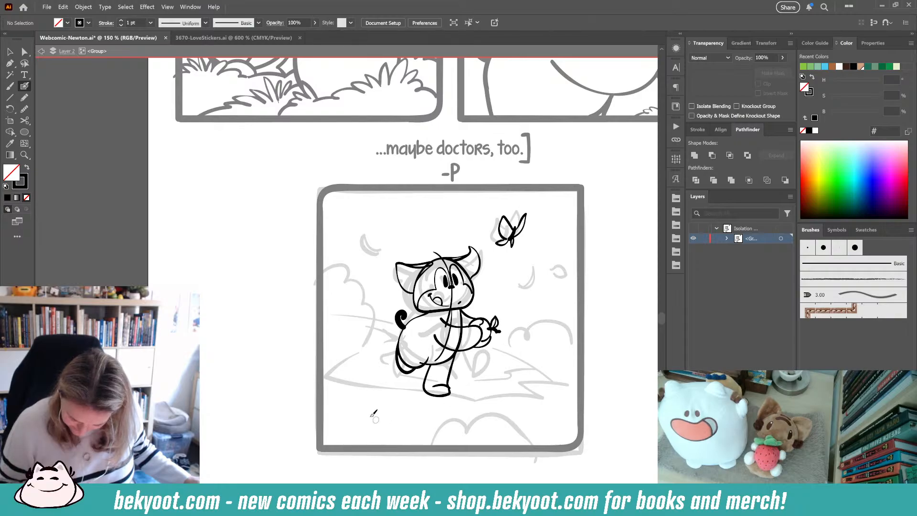
- Ink the ground outline under Newton, from the panel's left edge across to the lower right
mouse_move(366, 350)
left_mouse_down()
mouse_move(329, 373)
mouse_move(413, 397)
mouse_move(407, 414)
mouse_move(450, 421)
mouse_move(396, 406)
mouse_move(495, 446)
left_mouse_up()
key("ctrl+z")
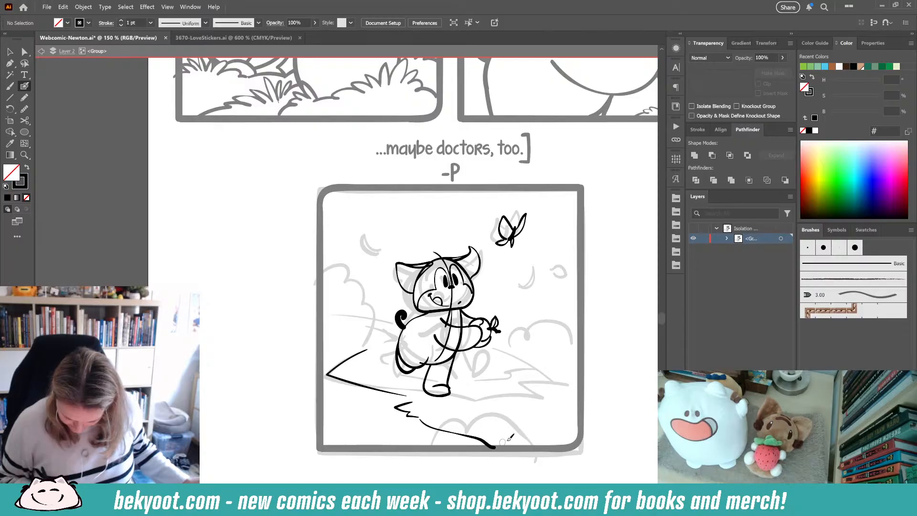
mouse_move(472, 388)
left_mouse_down()
mouse_move(546, 399)
mouse_move(526, 403)
mouse_move(582, 429)
left_mouse_up()
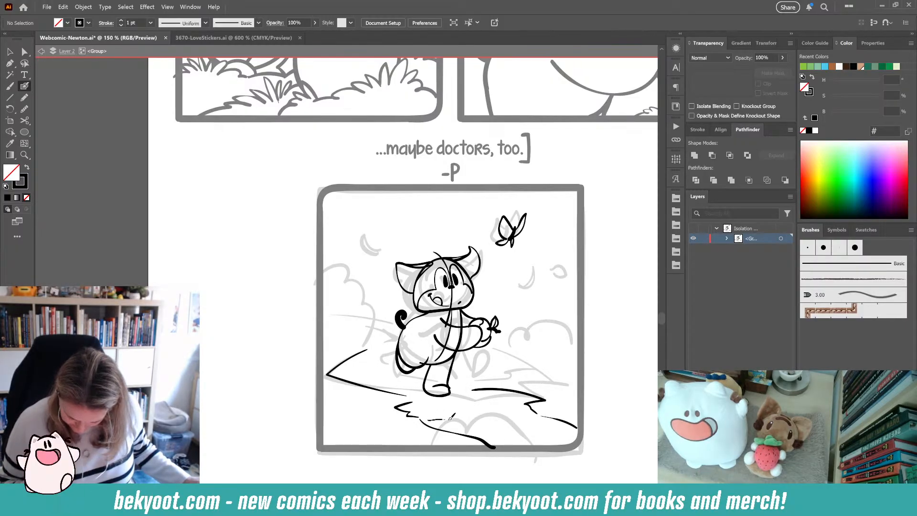
mouse_move(450, 419)
left_mouse_down()
mouse_move(532, 410)
mouse_move(506, 423)
mouse_move(509, 436)
mouse_move(535, 435)
left_mouse_up()
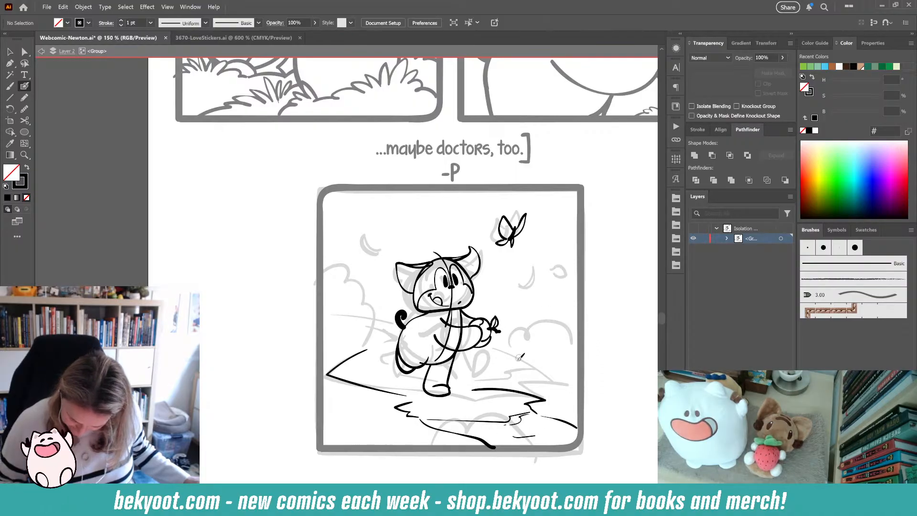
- Try drawing a grass tuft beside Newton's hand, undoing it
left_click_drag(521, 359, 487, 374)
key("ctrl+z")
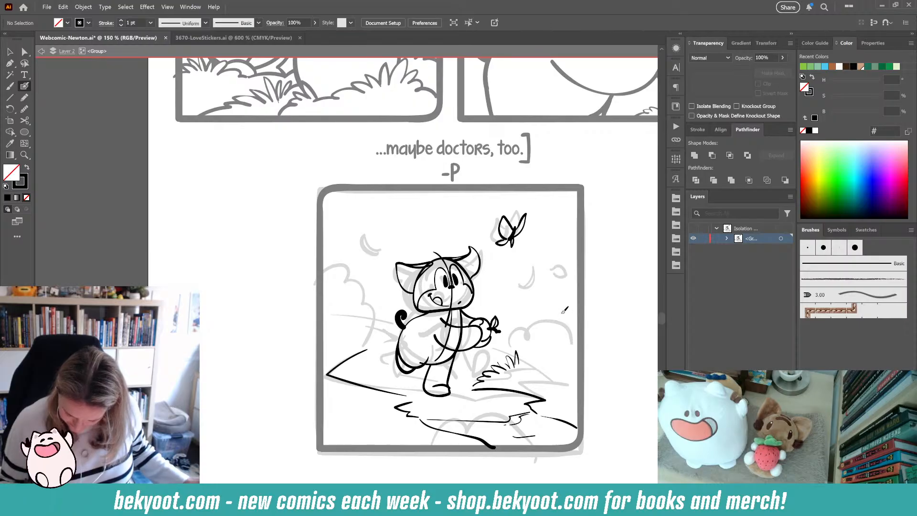
key("ctrl+z")
key("ctrl+z")
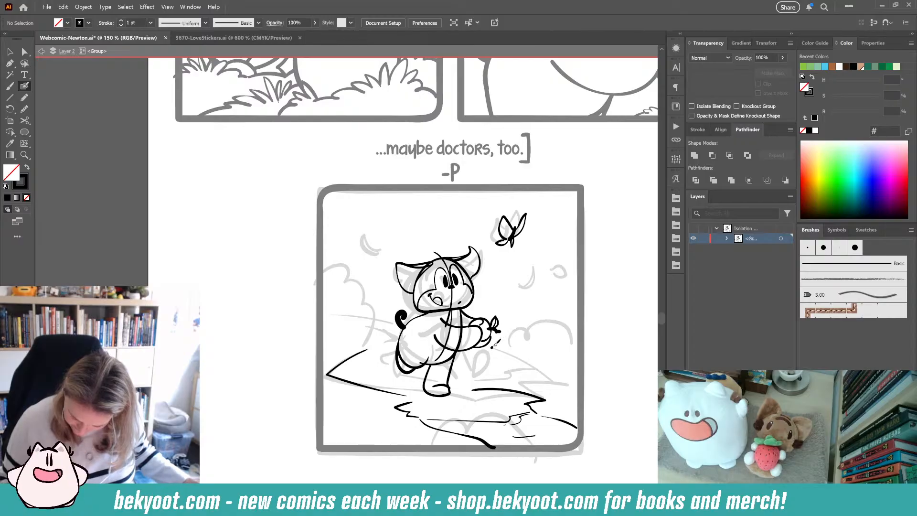
- Draw the leafy bush outline to the right of Newton, undoing two strokes along the way
left_click_drag(514, 352, 525, 361)
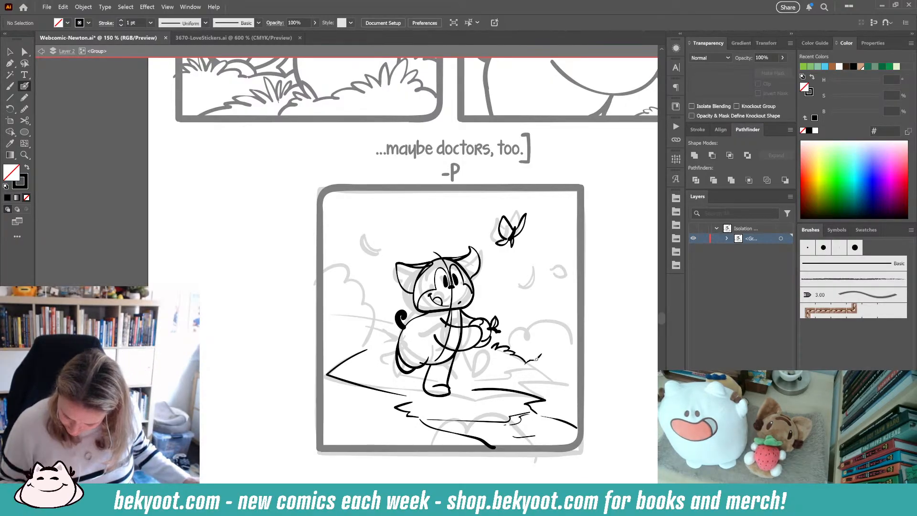
left_click_drag(527, 360, 546, 366)
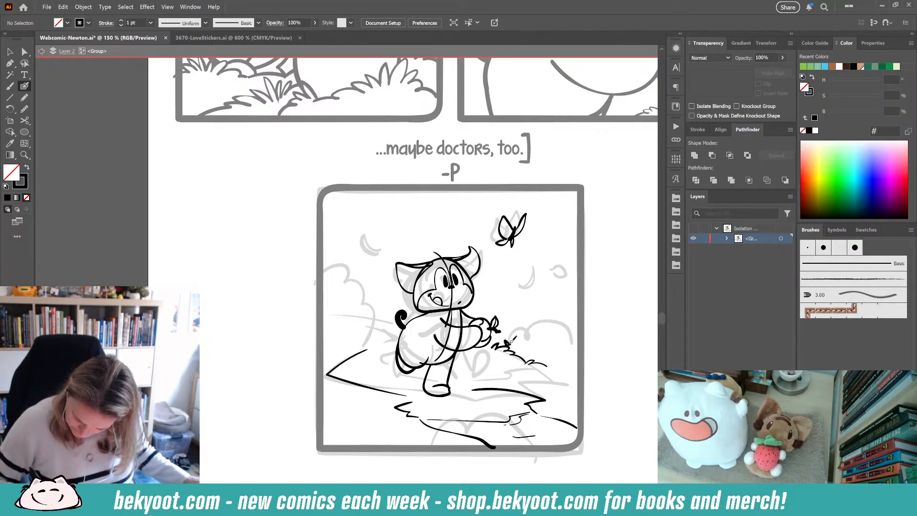
mouse_move(512, 340)
left_mouse_down()
mouse_move(522, 326)
mouse_move(531, 335)
left_mouse_up()
key("ctrl+z")
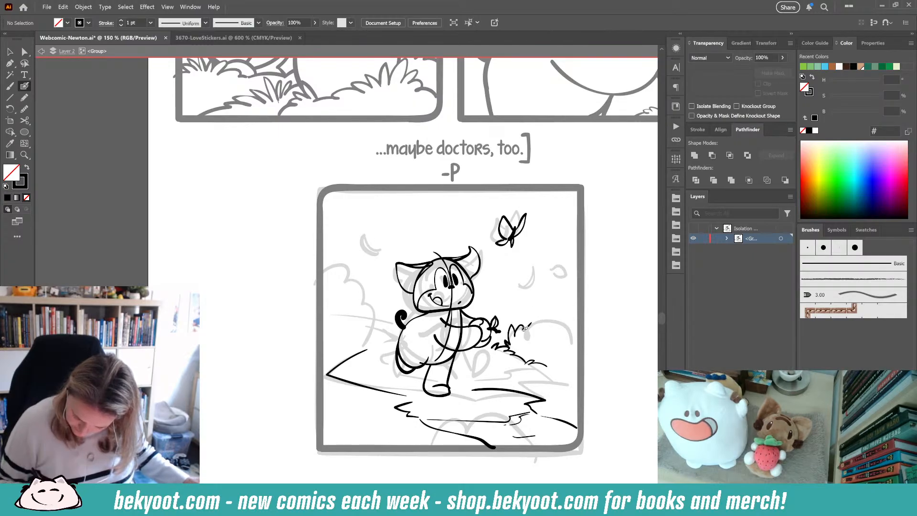
key("ctrl+z")
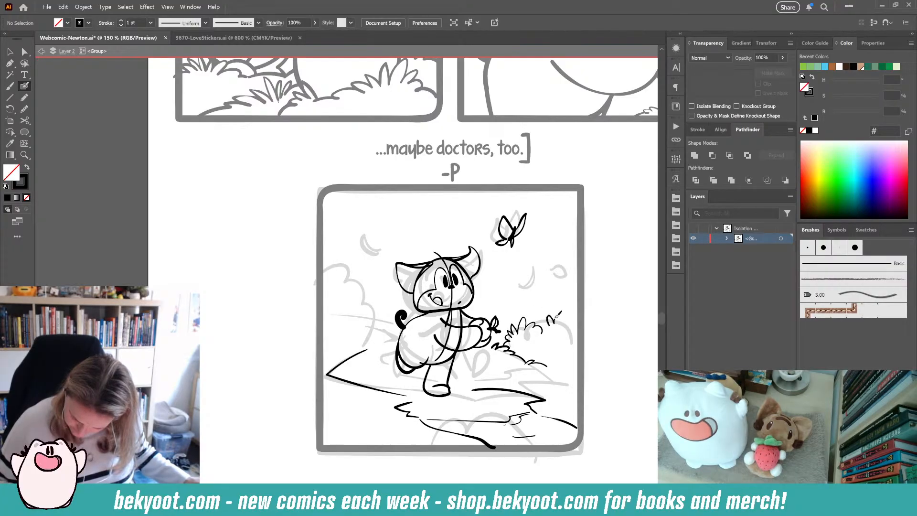
left_click_drag(573, 325, 582, 328)
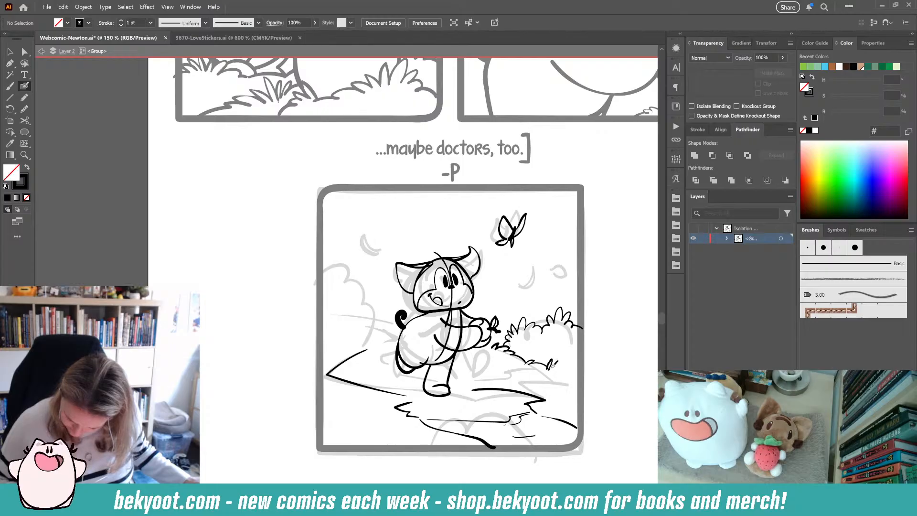
left_click_drag(567, 368, 579, 373)
left_click_drag(538, 423, 525, 391)
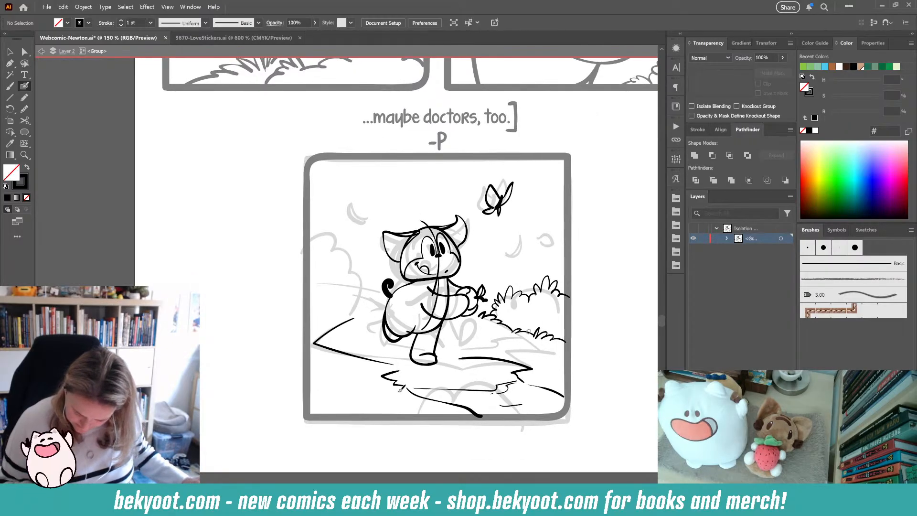
- Draw grass tufts beside the right bush and next to Newton's foot with the Blob Brush
left_click_drag(546, 342, 539, 349)
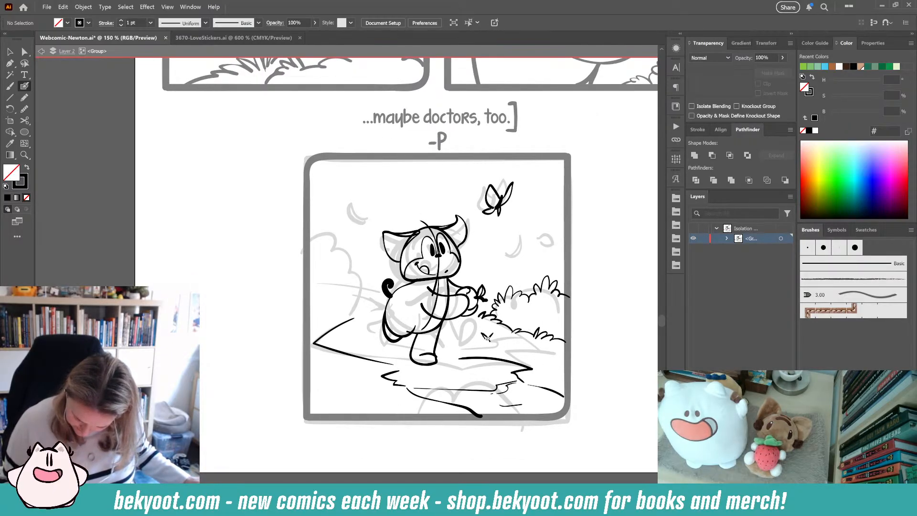
mouse_move(479, 337)
left_mouse_down()
mouse_move(454, 340)
mouse_move(462, 355)
left_mouse_up()
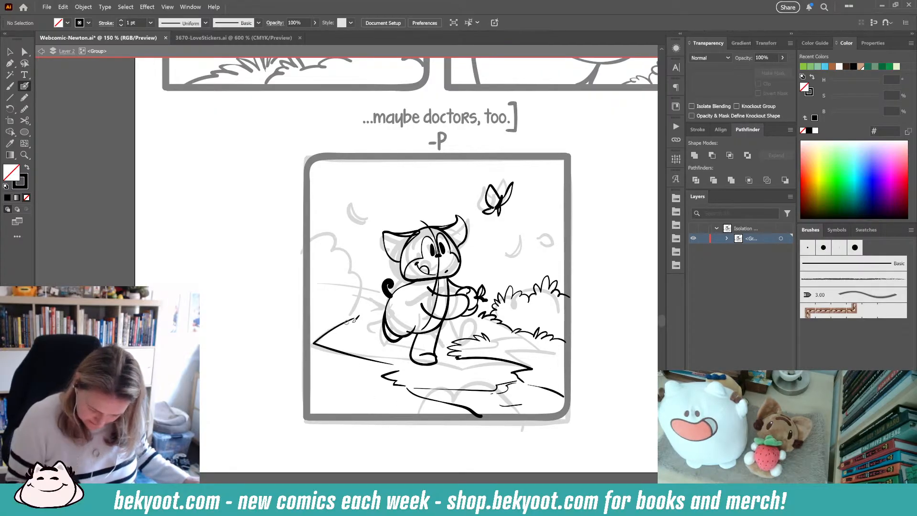
- Ink the leafy bush outlines on the left side of the final panel behind Newton
mouse_move(334, 289)
left_mouse_down()
mouse_move(348, 288)
mouse_move(363, 303)
left_mouse_up()
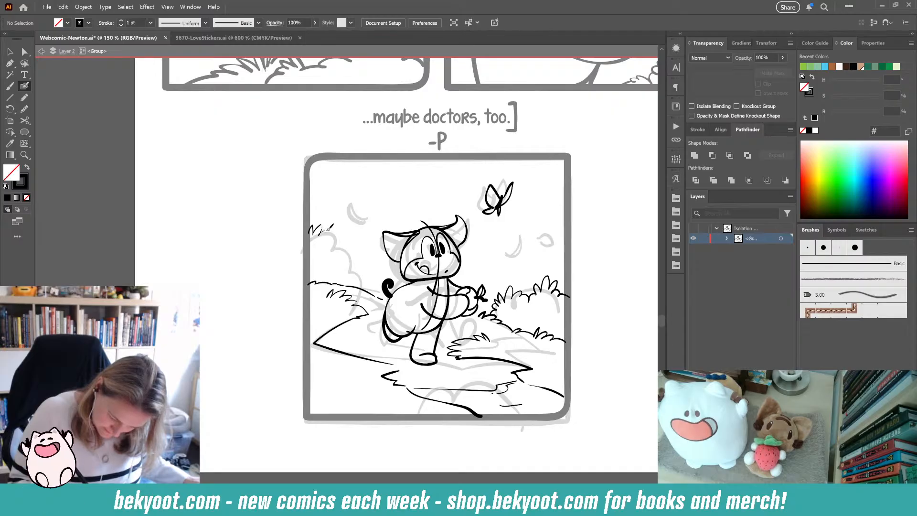
left_click_drag(338, 239, 341, 252)
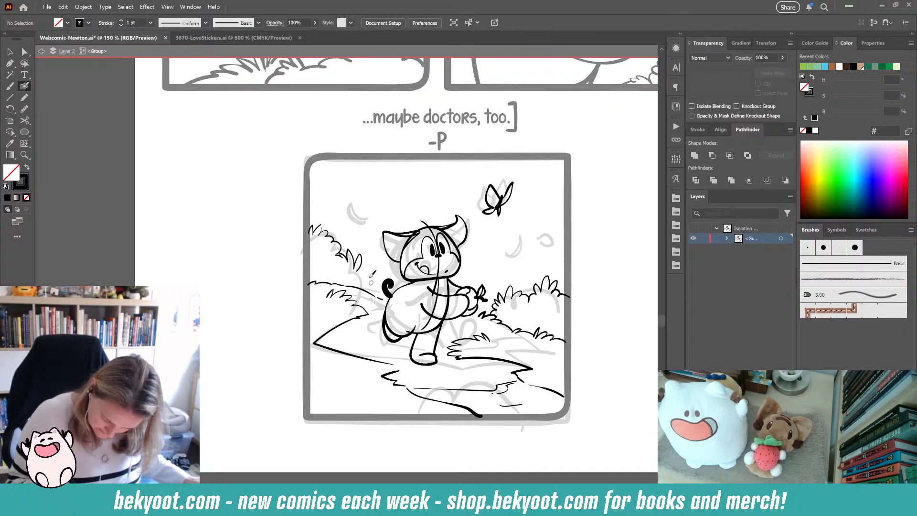
left_click_drag(362, 273, 375, 281)
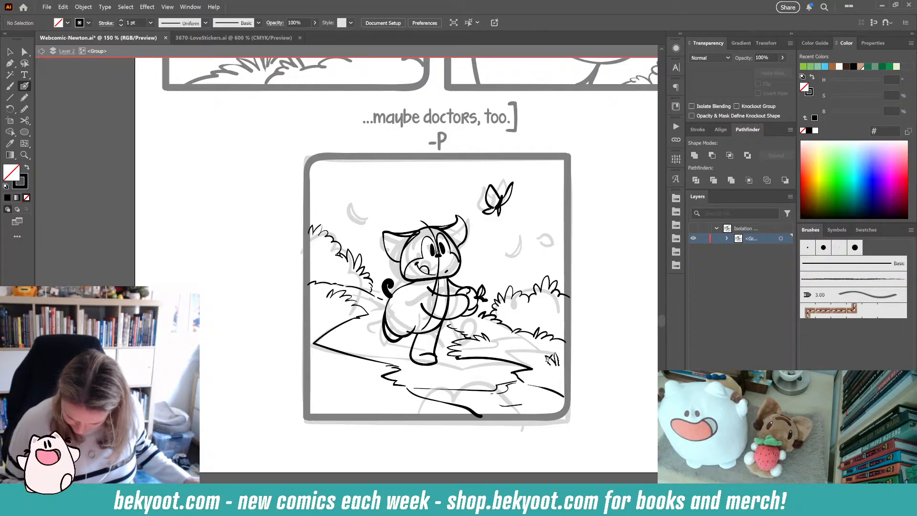
- Add grass tufts along the ground in the lower right and lower left of the panel
left_click_drag(549, 359, 536, 366)
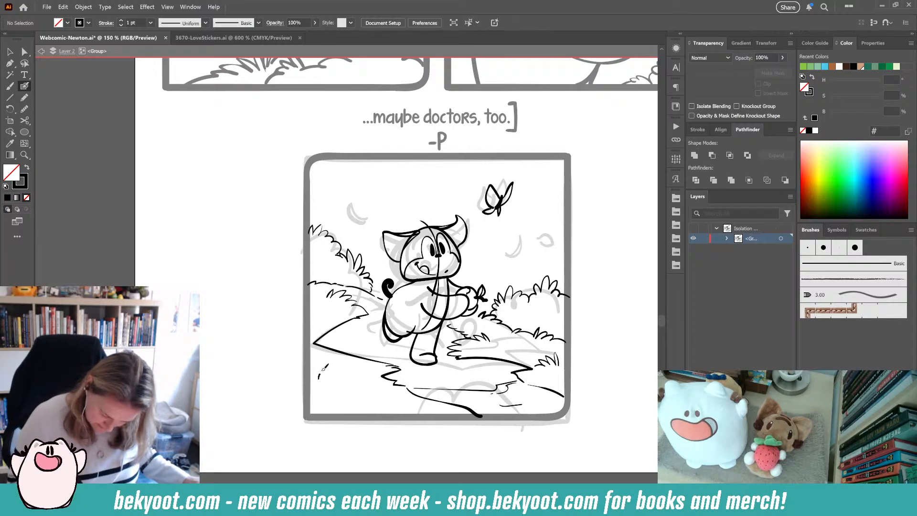
mouse_move(326, 377)
left_mouse_down()
mouse_move(365, 373)
mouse_move(386, 385)
mouse_move(307, 376)
left_mouse_up()
left_click_drag(357, 416, 350, 432)
left_click_drag(319, 358, 371, 360)
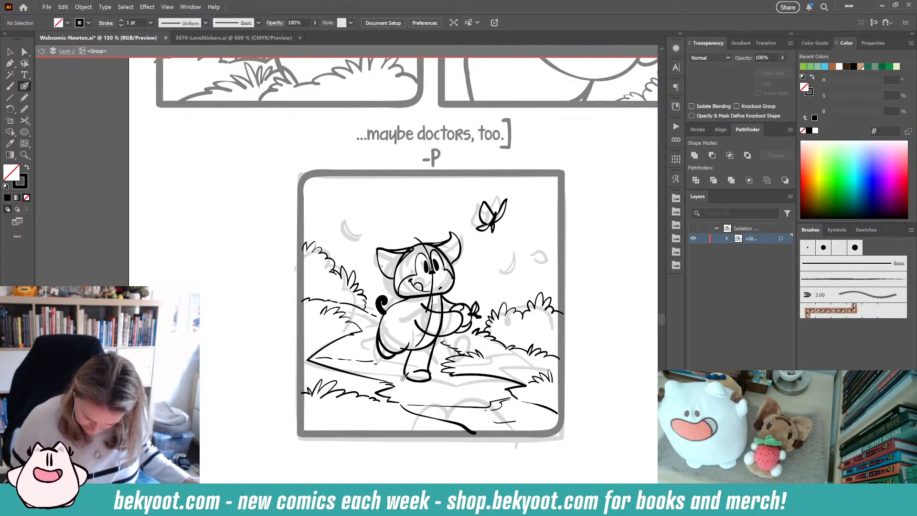
- Draw a solid black shadow on the ground under Newton's feet
left_click(24, 97)
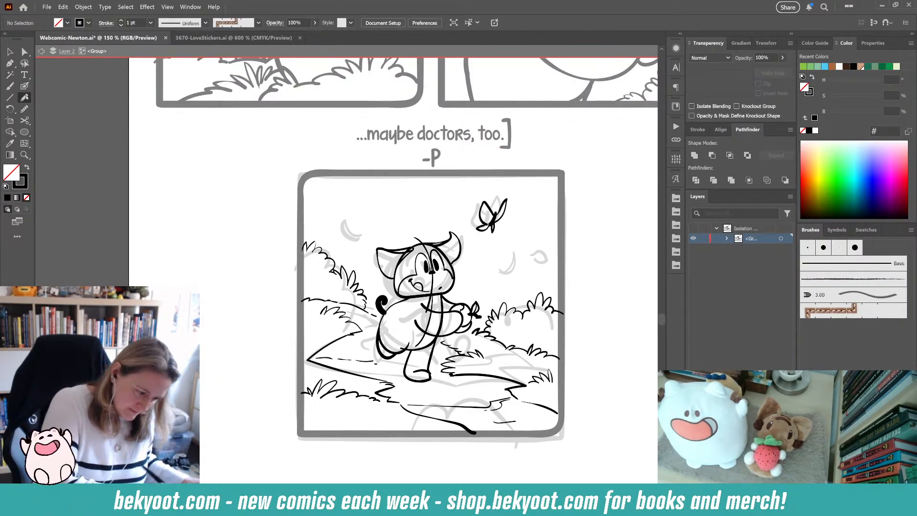
key("shift+x")
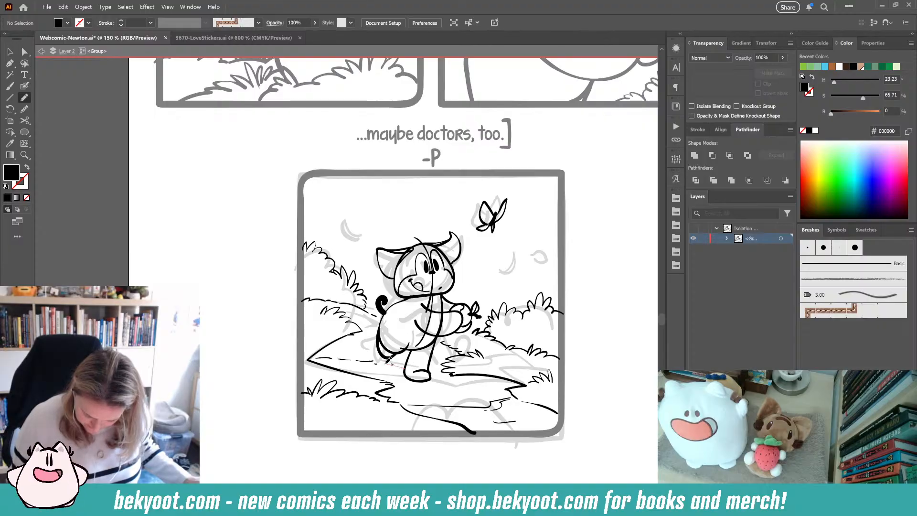
mouse_move(377, 367)
left_mouse_down()
mouse_move(423, 379)
mouse_move(407, 367)
mouse_move(377, 367)
left_mouse_up()
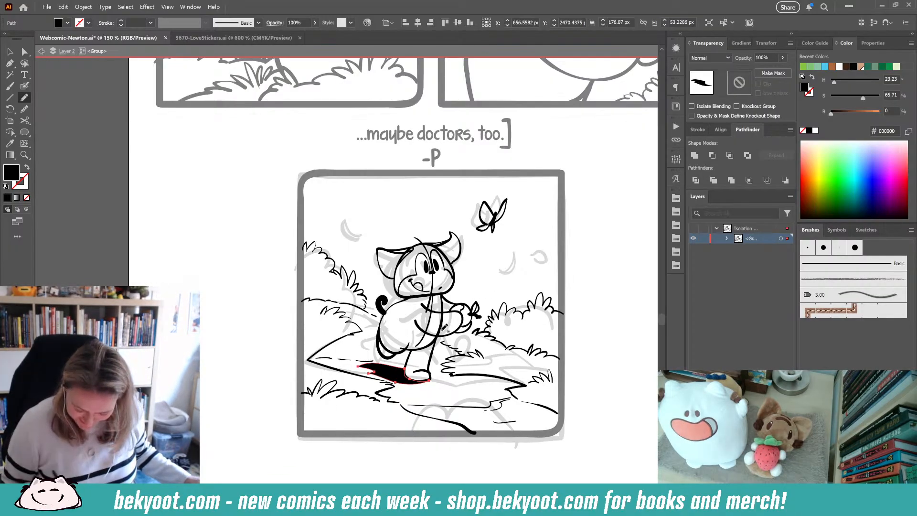
- Reshape the curved line along Newton's rear leg
left_click(402, 353, "ctrl")
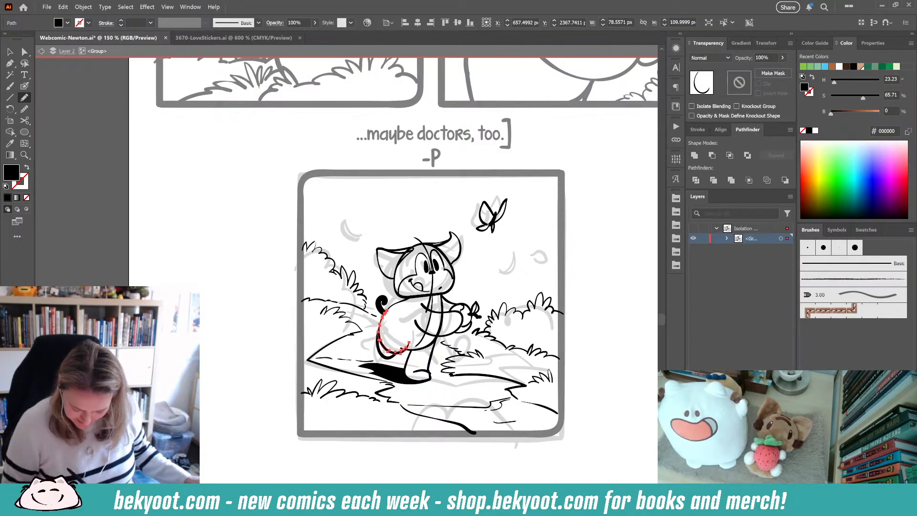
mouse_move(381, 325)
left_mouse_down()
mouse_move(380, 343)
mouse_move(398, 354)
left_mouse_up()
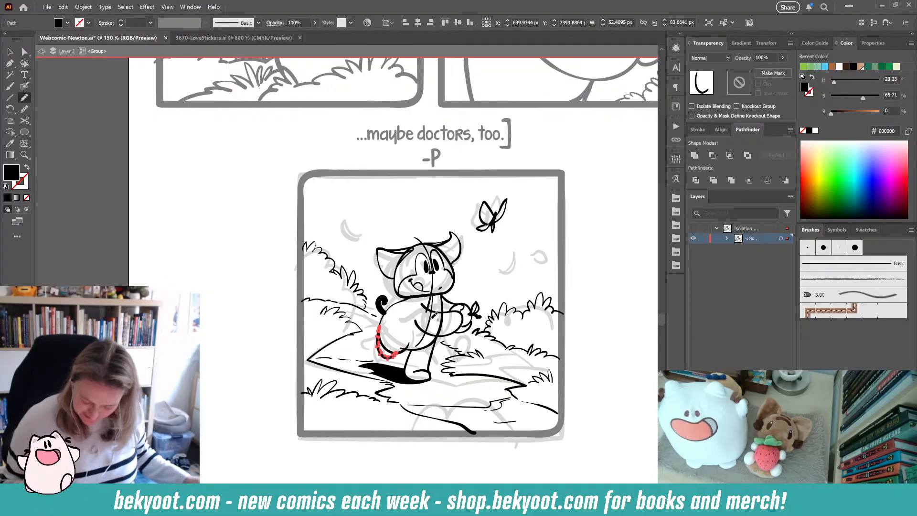
left_click(25, 109)
left_click(249, 403, "ctrl")
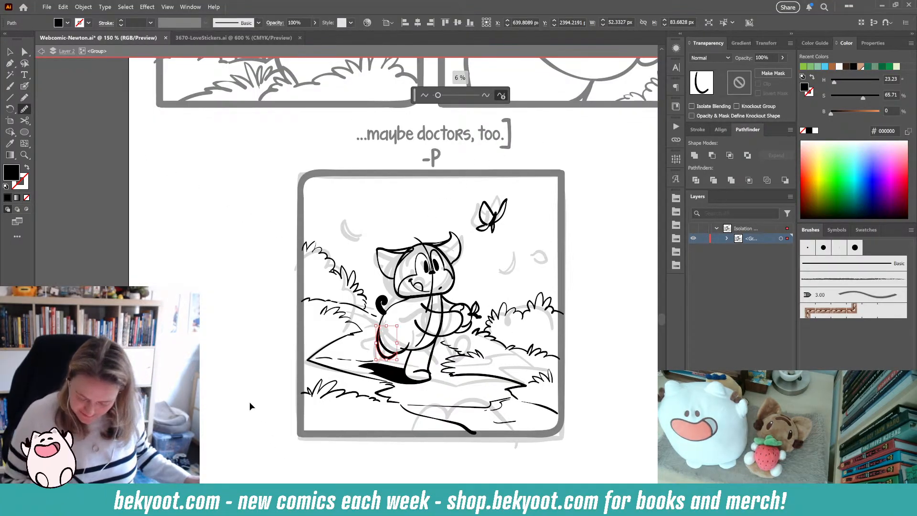
- Add small falling-leaf strokes scattered across the sky of the final panel with the Blob Brush
scroll(314, 406, "right", 2)
scroll(314, 406, "down", 1)
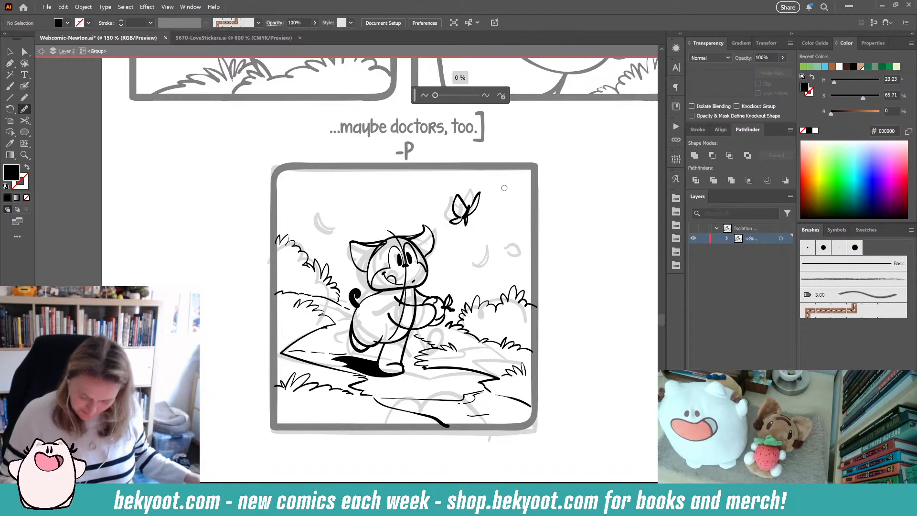
key("shift+b")
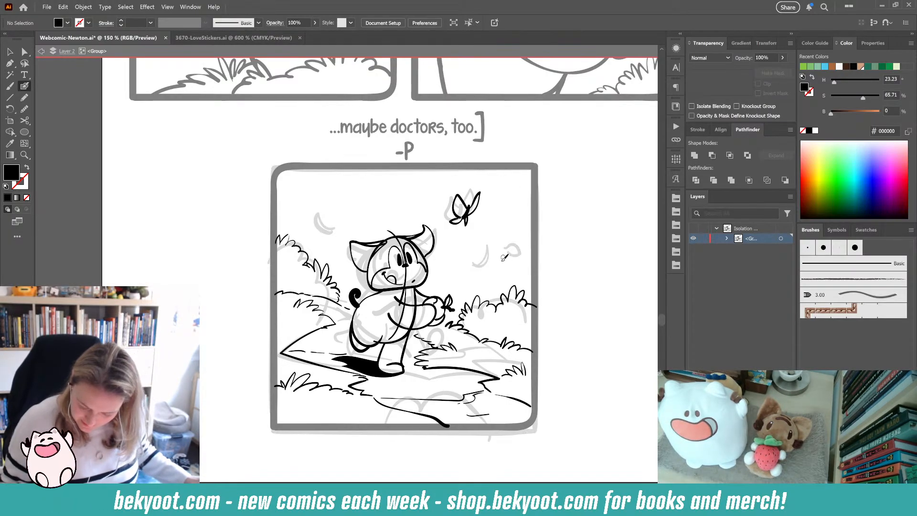
key("shift+x")
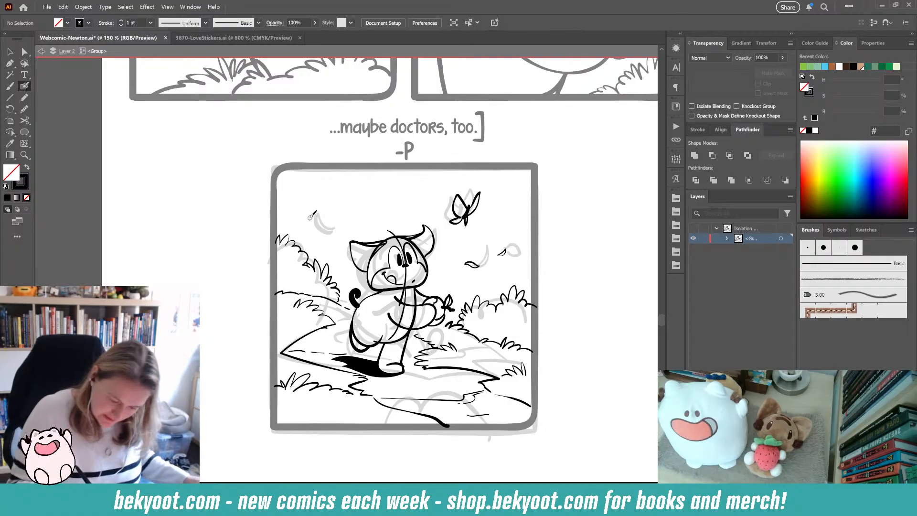
mouse_move(298, 209)
left_mouse_down()
mouse_move(311, 210)
mouse_move(311, 180)
mouse_move(317, 185)
left_mouse_up()
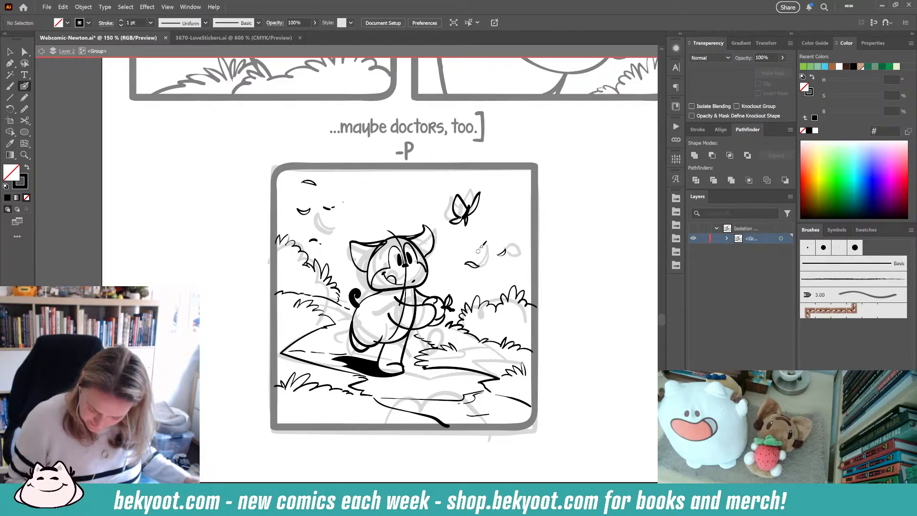
left_click_drag(486, 239, 495, 236)
left_click_drag(511, 203, 523, 205)
left_click_drag(520, 280, 528, 278)
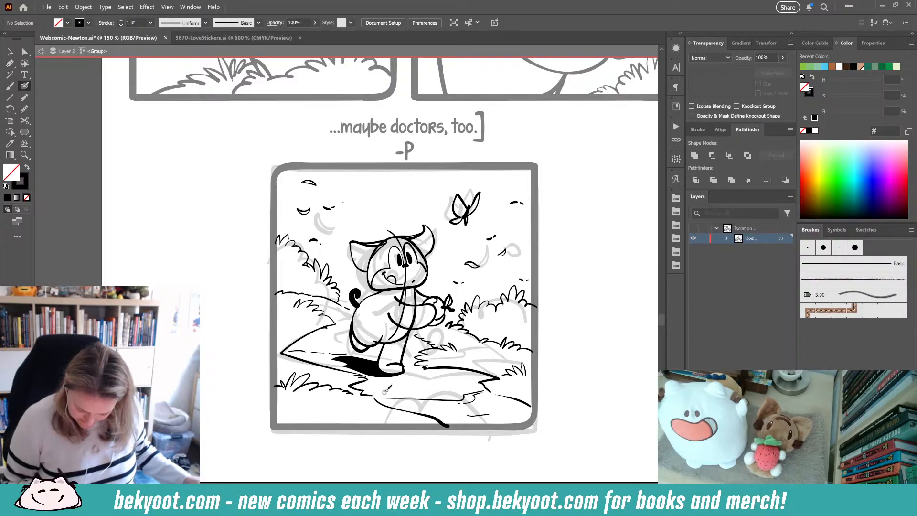
- Add texture strokes along the ground path and its lower edge below Newton
mouse_move(384, 392)
left_mouse_down()
mouse_move(464, 381)
mouse_move(443, 372)
mouse_move(488, 354)
left_mouse_up()
left_click(414, 393)
left_click(466, 381)
mouse_move(485, 357)
left_mouse_down()
mouse_move(503, 364)
mouse_move(472, 358)
mouse_move(493, 347)
mouse_move(495, 365)
mouse_move(461, 355)
left_mouse_up()
left_click_drag(424, 430, 486, 410)
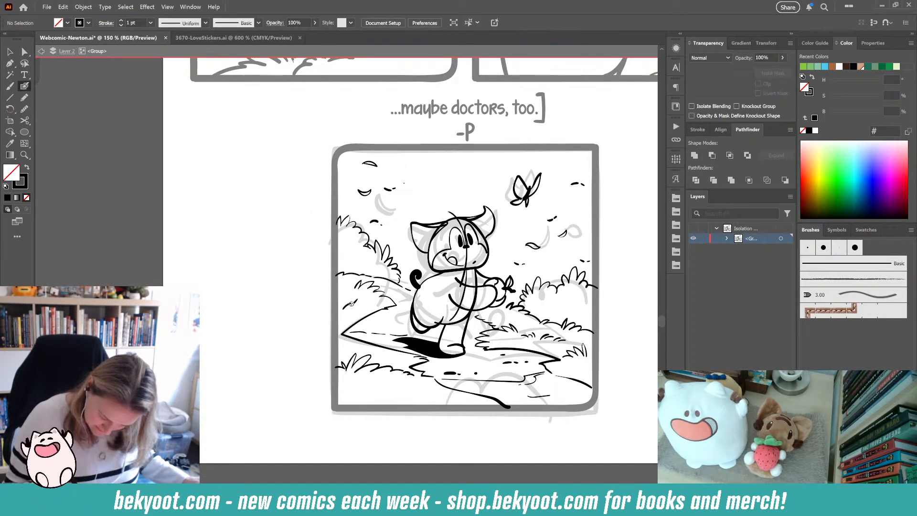
- Save the document
left_click_drag(389, 444, 275, 434)
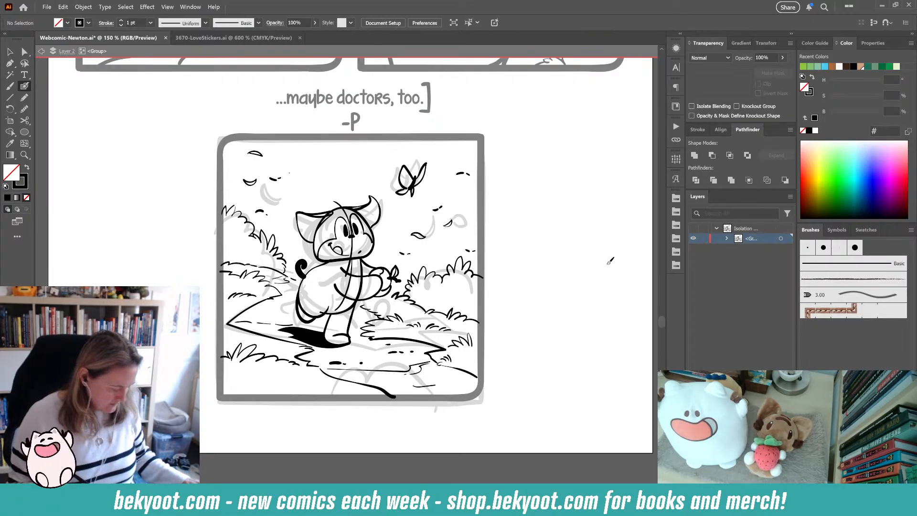
key("ctrl+s")
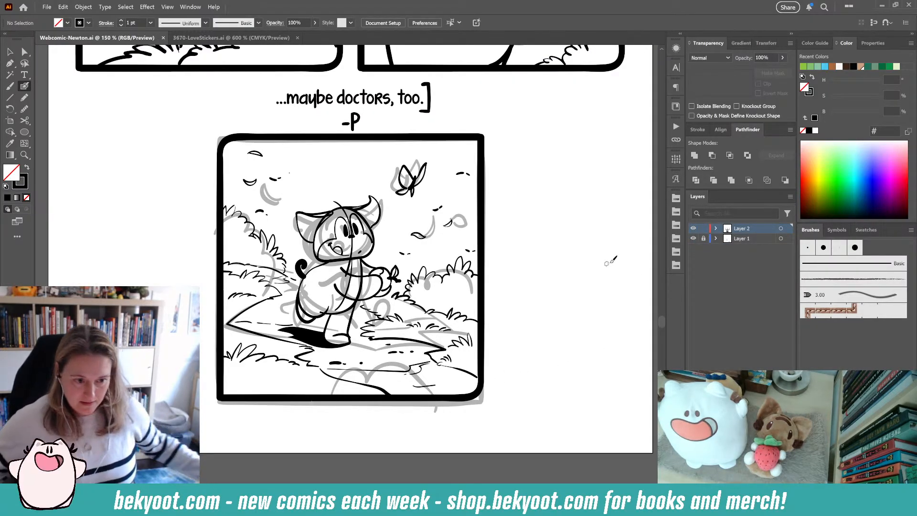
- Lock the ink layer and move the final panel's sketch off the artboard to the left
left_click(704, 230)
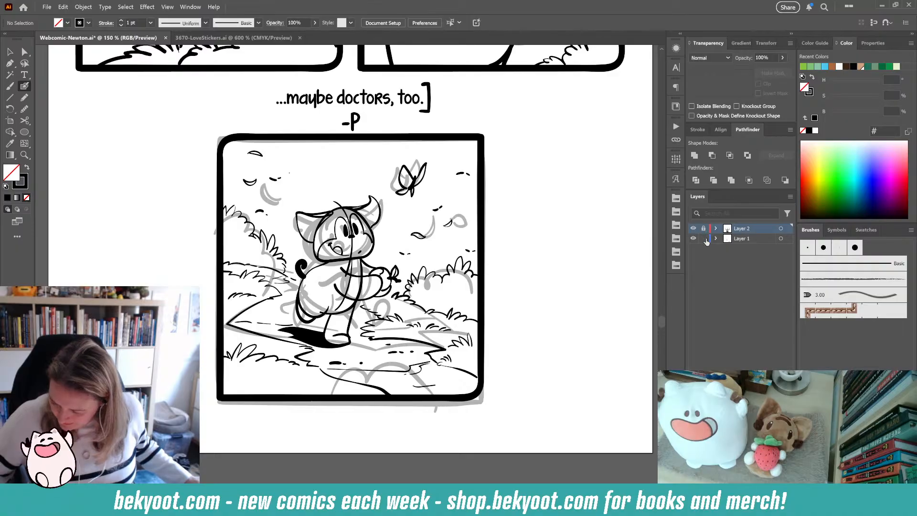
scroll(425, 213, "down", 1)
left_click(9, 51)
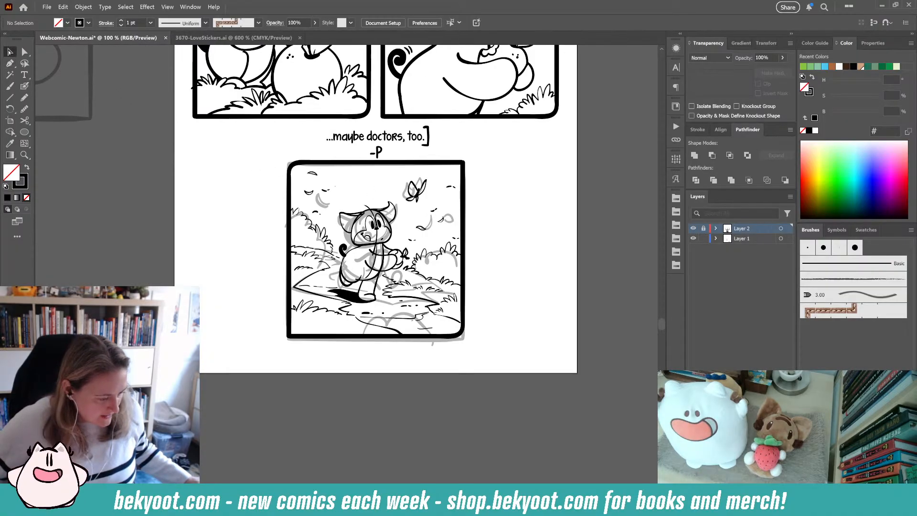
left_click_drag(254, 152, 543, 351)
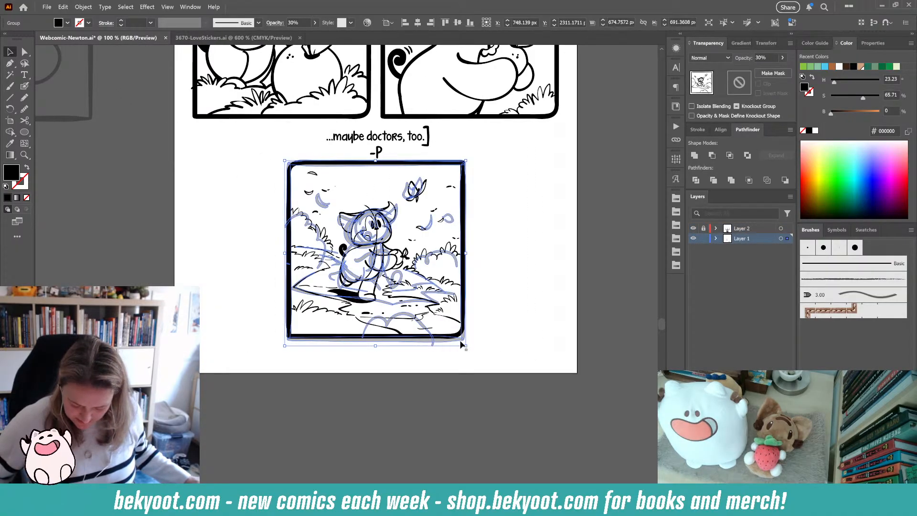
left_click_drag(456, 339, 133, 339)
mouse_move(86, 366)
left_mouse_down()
mouse_move(380, 377)
mouse_move(333, 354)
mouse_move(222, 356)
left_mouse_up()
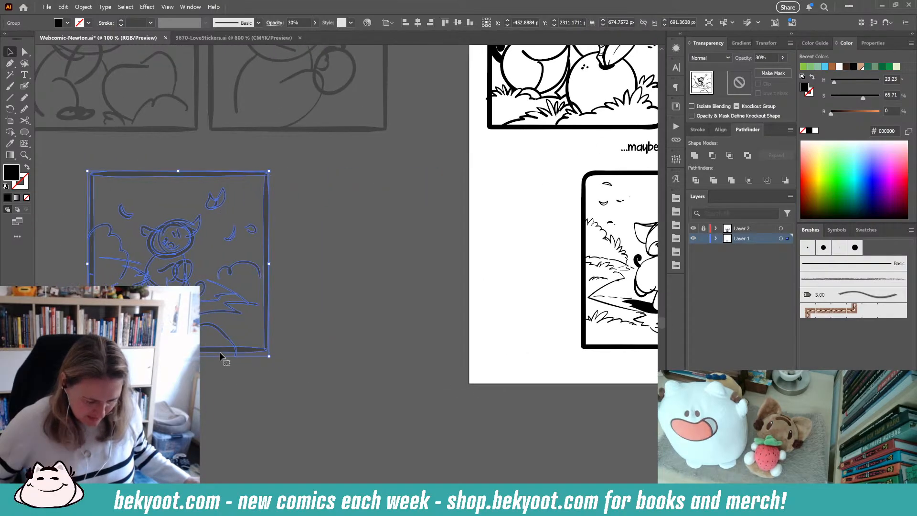
left_click(486, 256)
- Save the comic file with the sketch moved aside
mouse_move(547, 253)
left_mouse_down()
mouse_move(283, 328)
mouse_move(242, 363)
left_mouse_up()
scroll(323, 313, "down", 2)
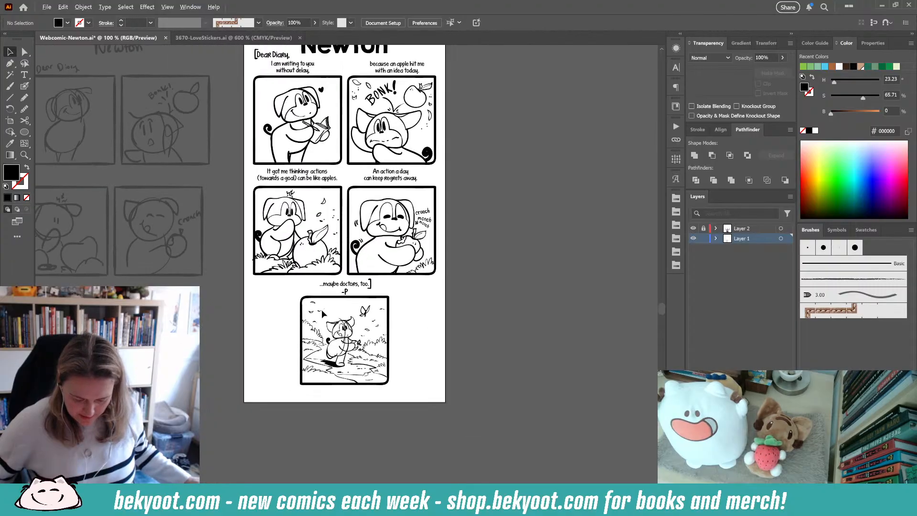
scroll(322, 313, "down", 1)
scroll(340, 255, "up", 2)
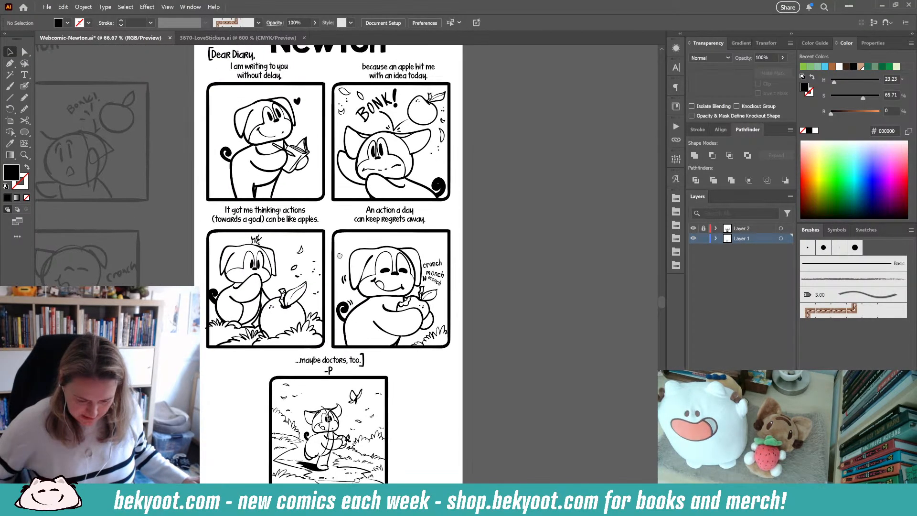
left_click_drag(339, 255, 367, 270)
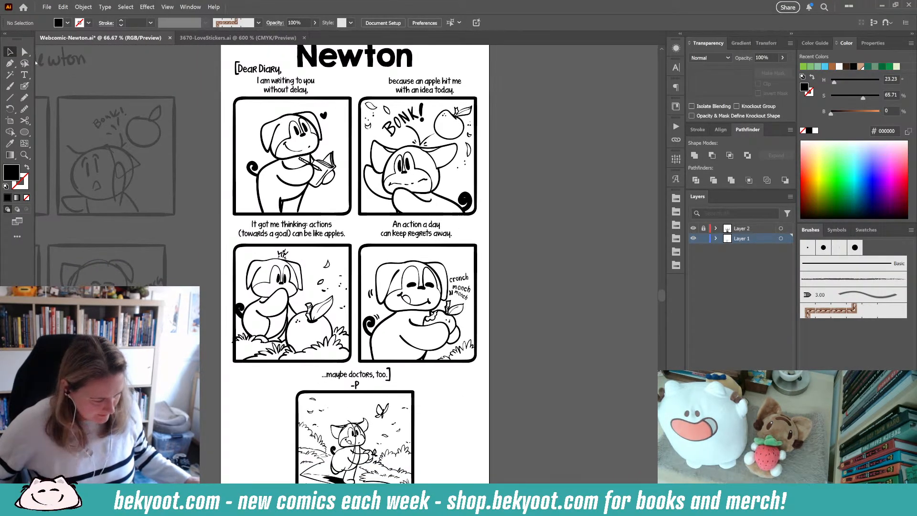
left_click_drag(535, 104, 531, 115)
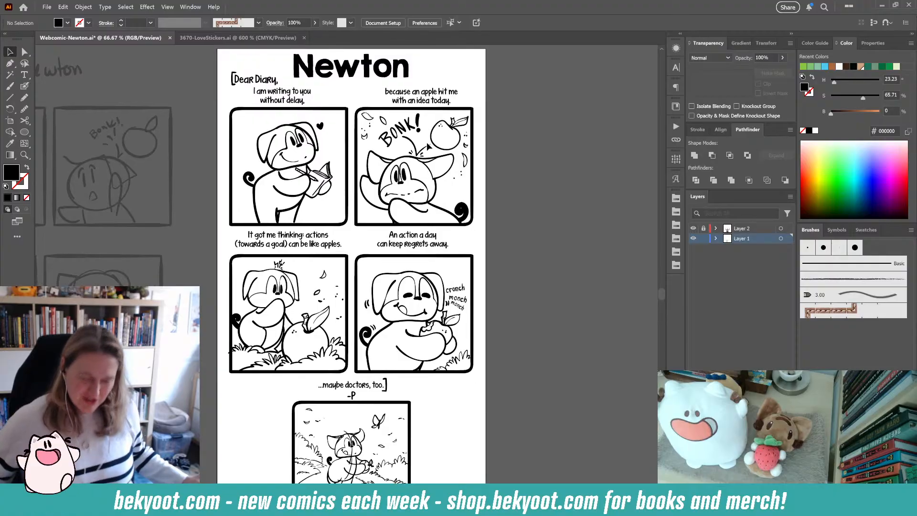
key("ctrl+s")
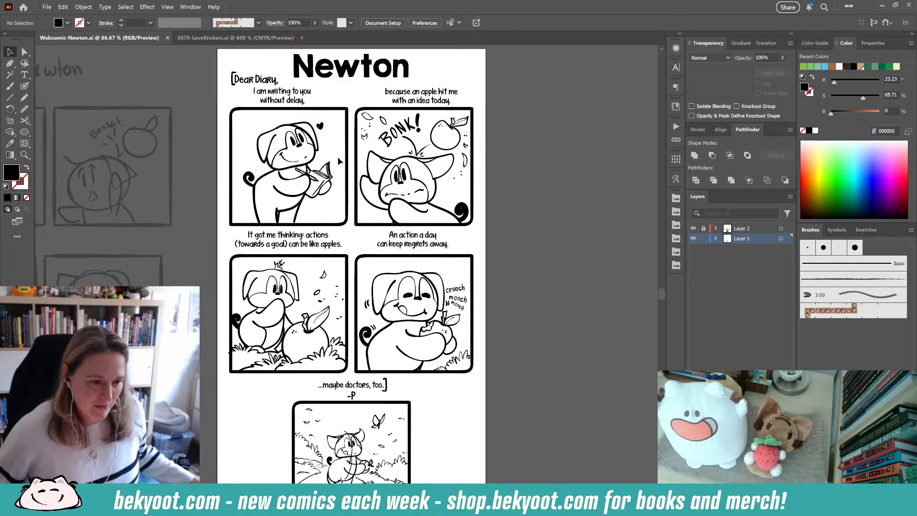
left_click(63, 7)
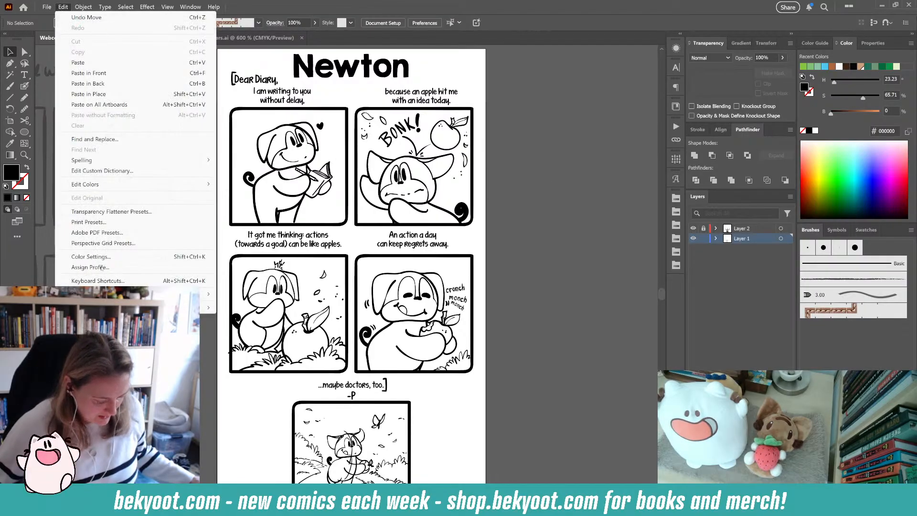
mouse_move(144, 307)
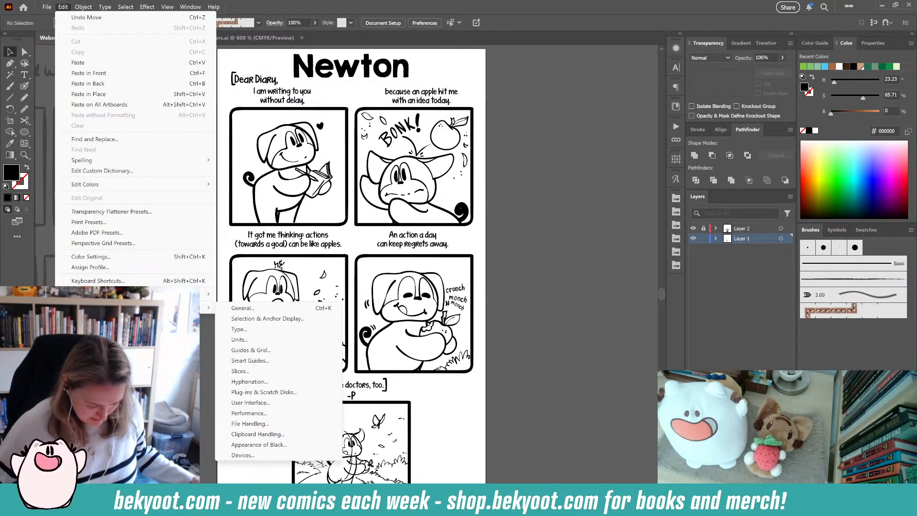
left_click(230, 308)
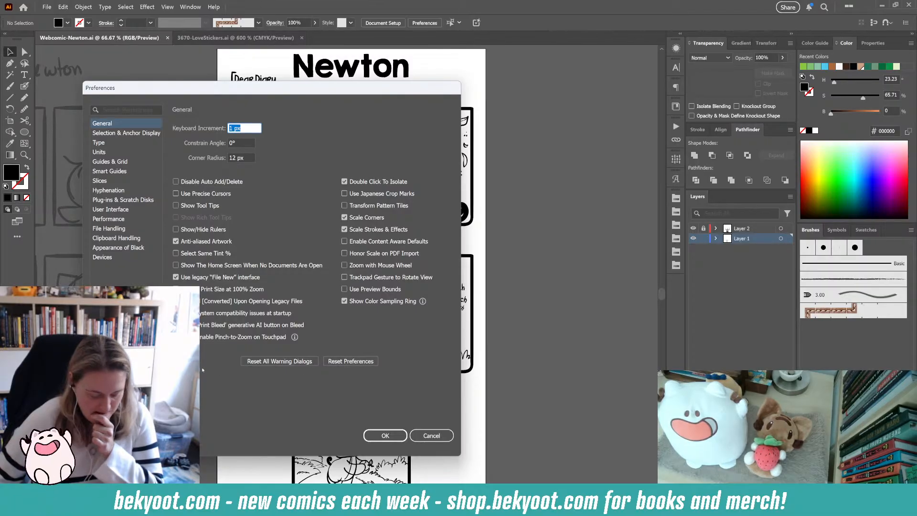
left_click(431, 435)
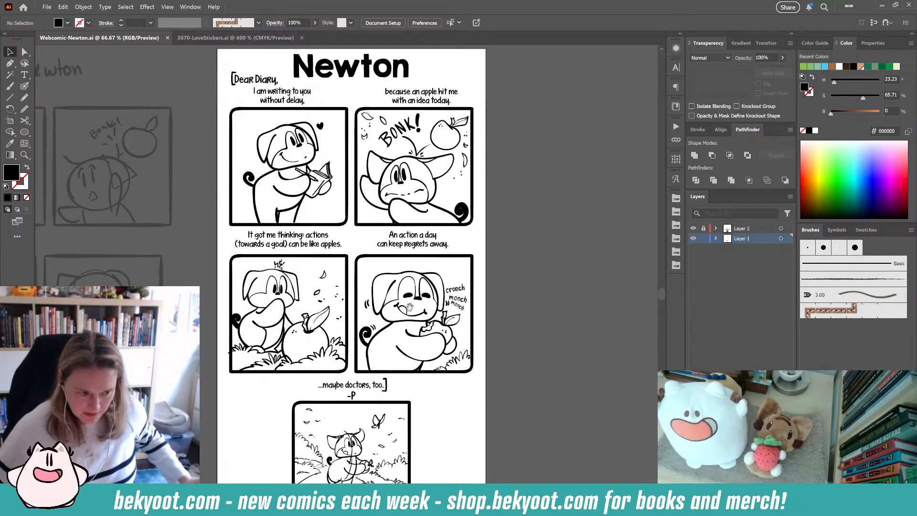
mouse_move(407, 310)
left_mouse_down()
mouse_move(412, 290)
mouse_move(398, 322)
left_mouse_up()
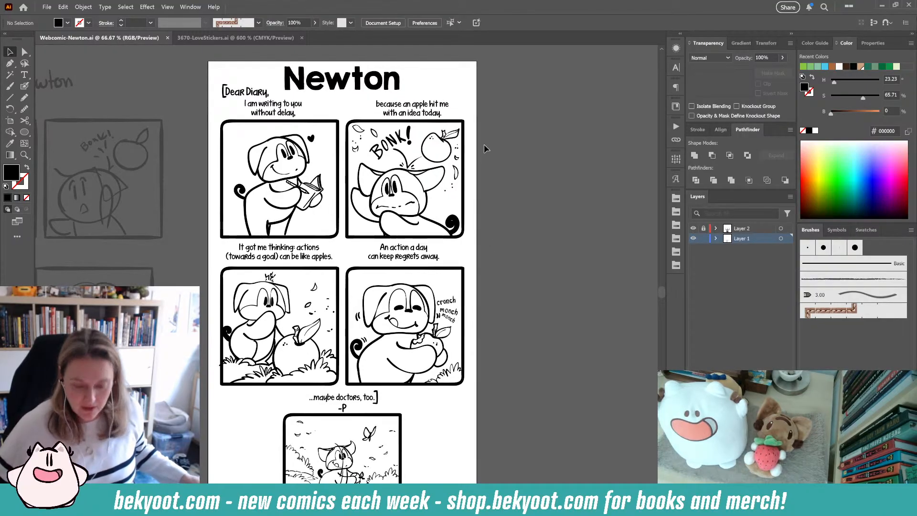
- Lock the sketch layer and unlock the ink layer
left_click_drag(349, 254, 356, 260)
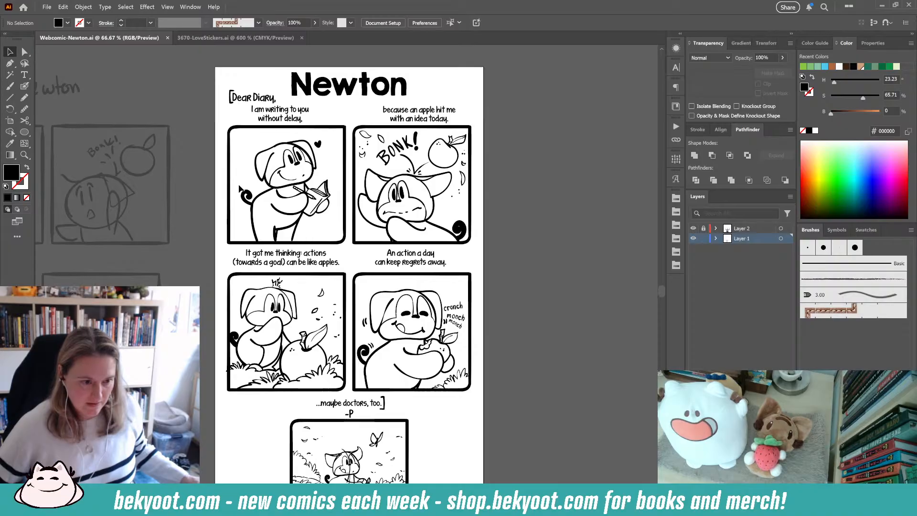
left_click_drag(398, 307, 377, 230)
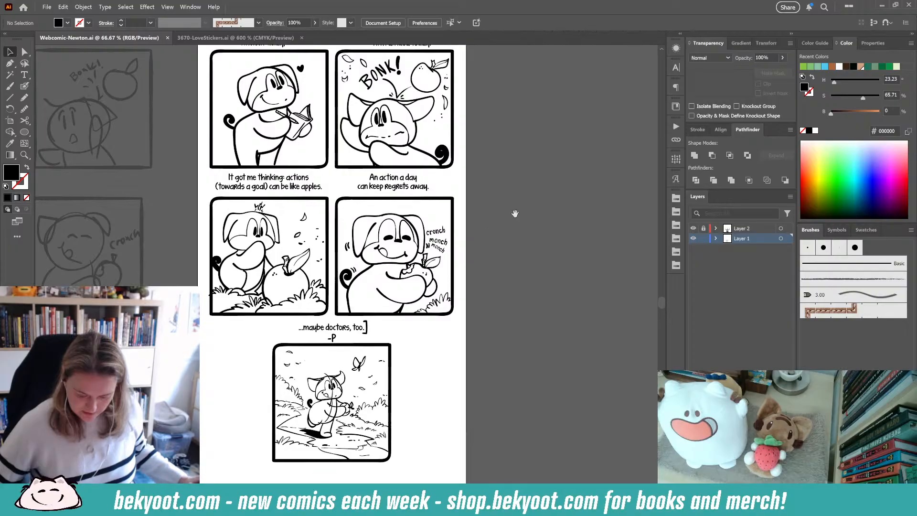
left_click_drag(494, 208, 496, 234)
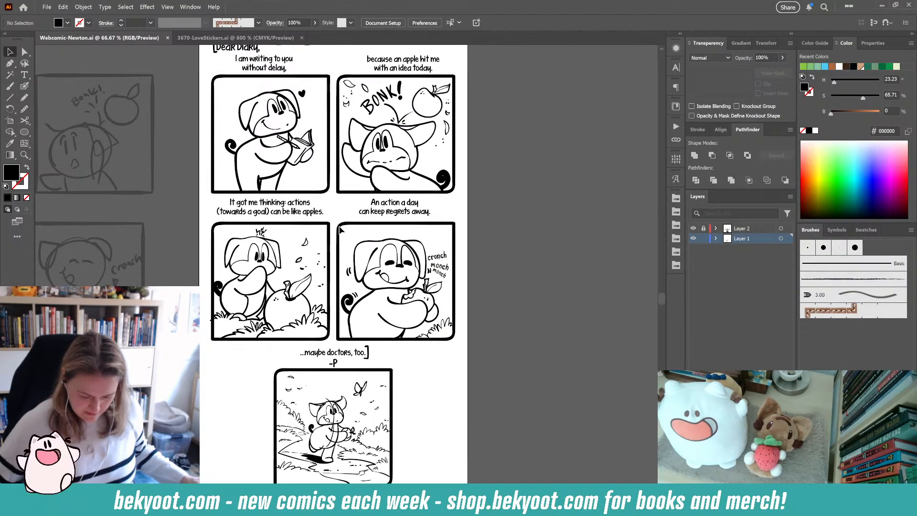
left_click(703, 239)
left_click(703, 228)
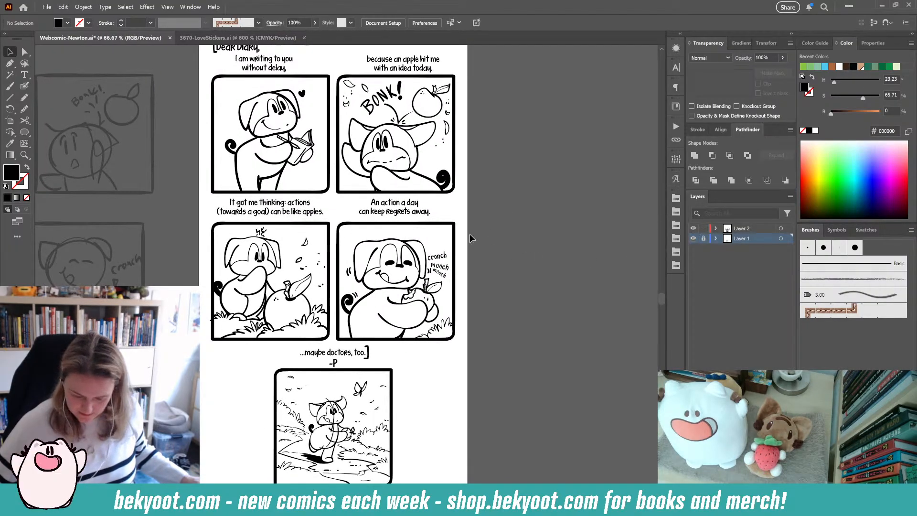
- Select each panel's artwork group in turn to check how the page's inks are grouped
left_click(457, 236)
left_click(331, 239, "shift")
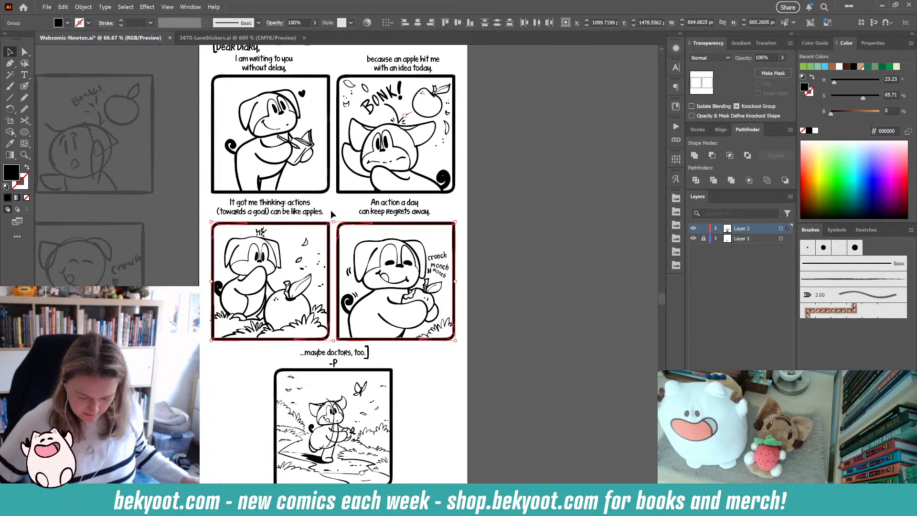
left_click(326, 191, "shift")
left_click(366, 193, "shift")
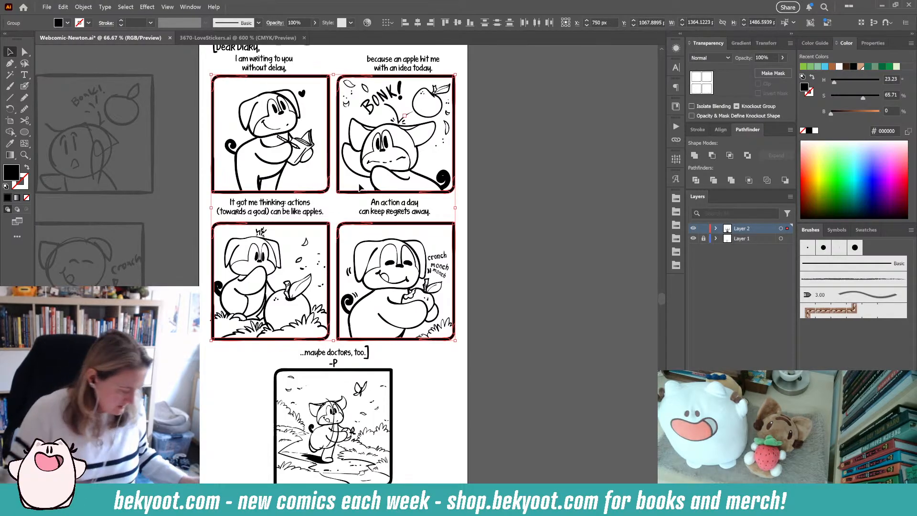
left_click(484, 117)
left_click(447, 138)
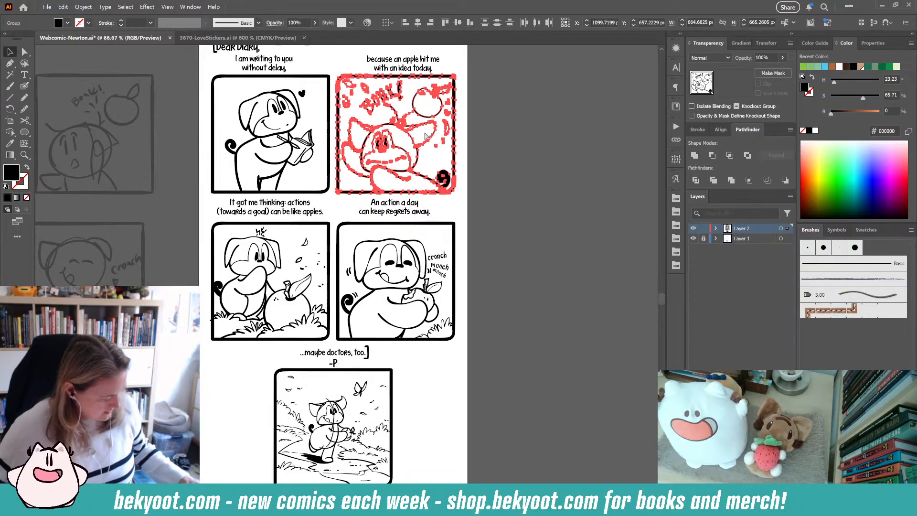
left_click(286, 143)
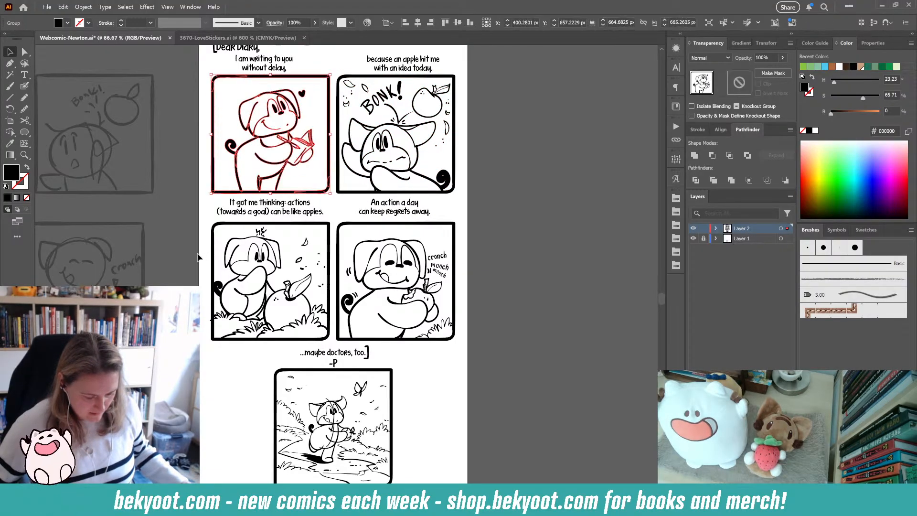
left_click(260, 283)
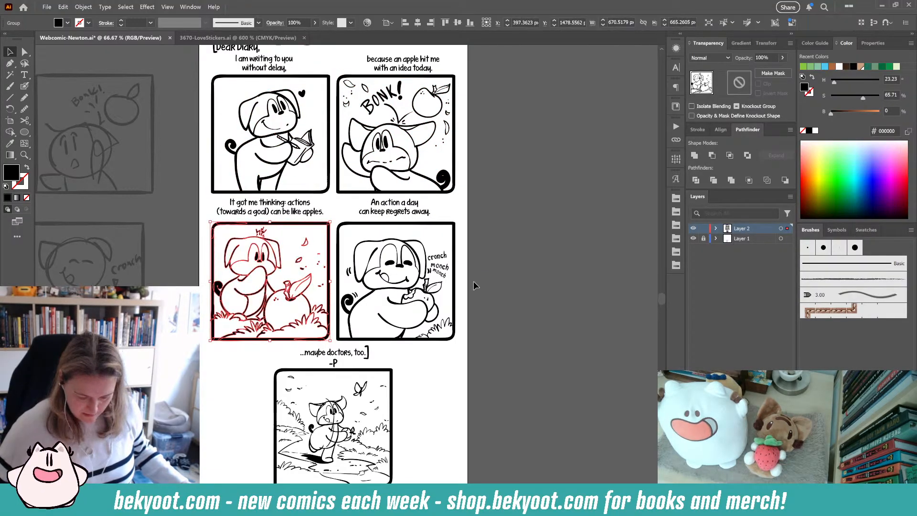
left_click(413, 304)
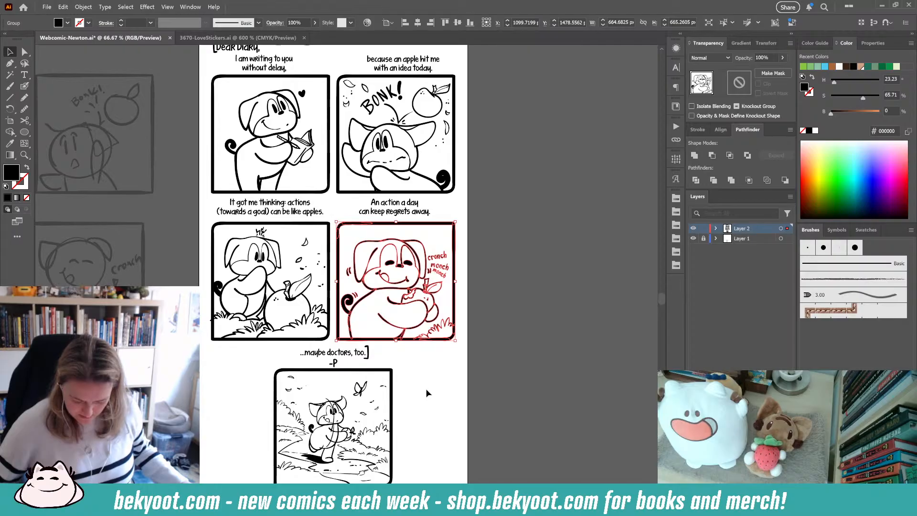
left_click(393, 397)
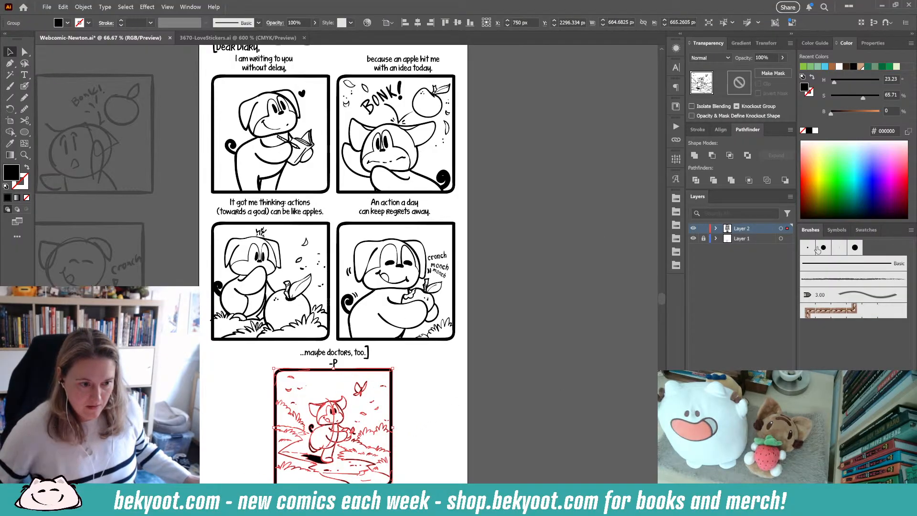
- Move the Newton title up and center the "[Dear Diary," caption beneath it
left_click(577, 213)
scroll(478, 188, "up", 5)
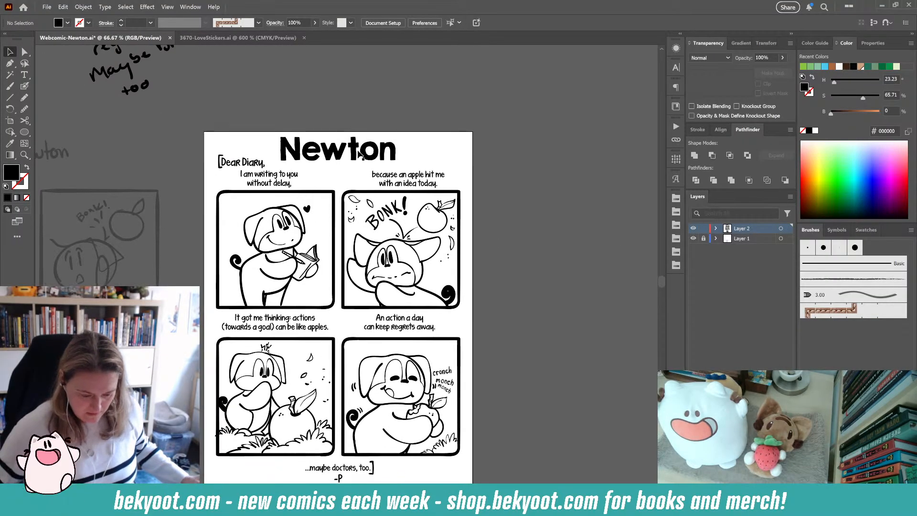
left_click_drag(359, 148, 359, 130)
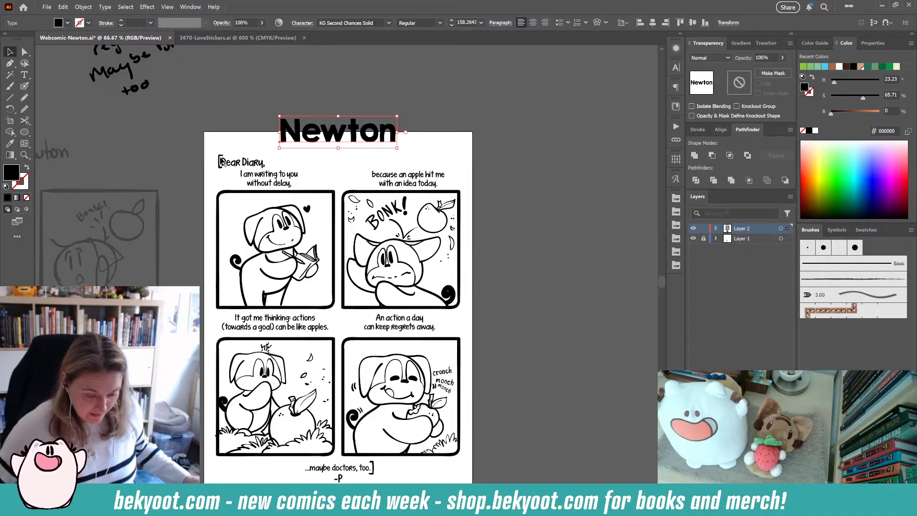
left_click_drag(239, 162, 327, 158)
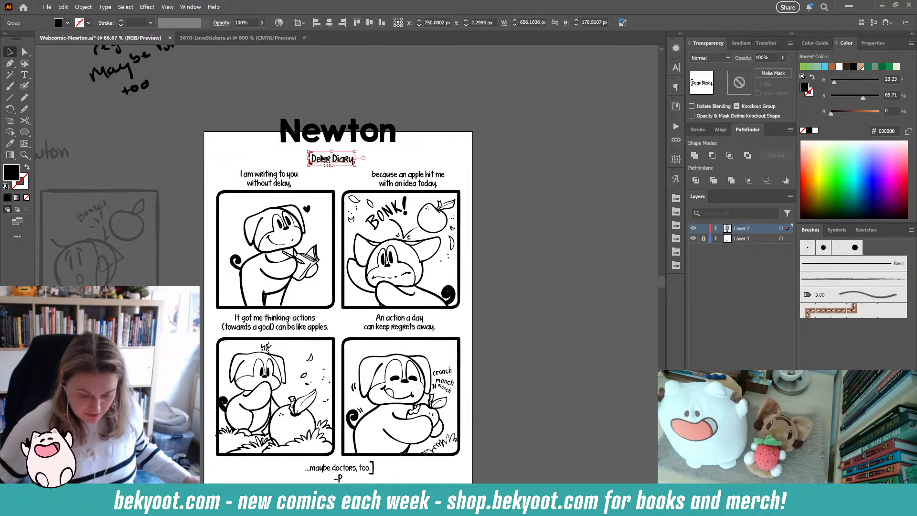
left_click_drag(378, 139, 376, 141)
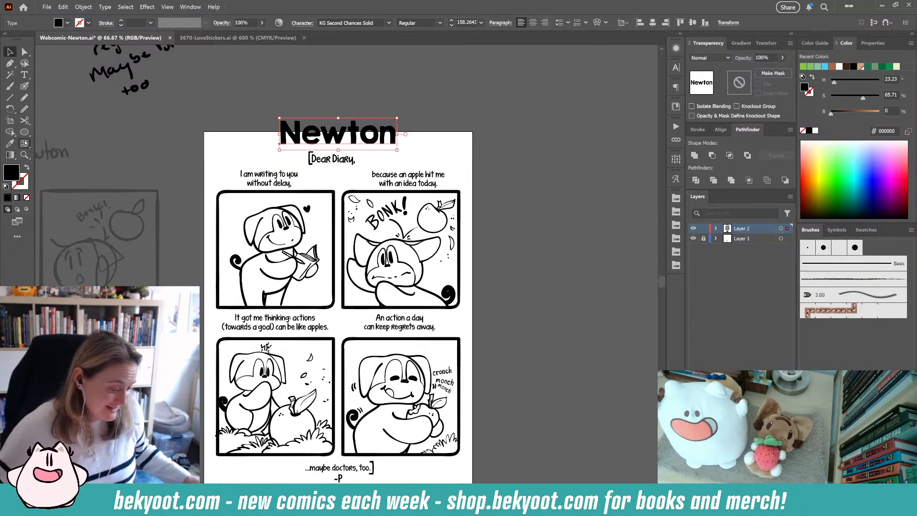
- Extend the artboard's top edge upward to fit the raised title
key("shift+o")
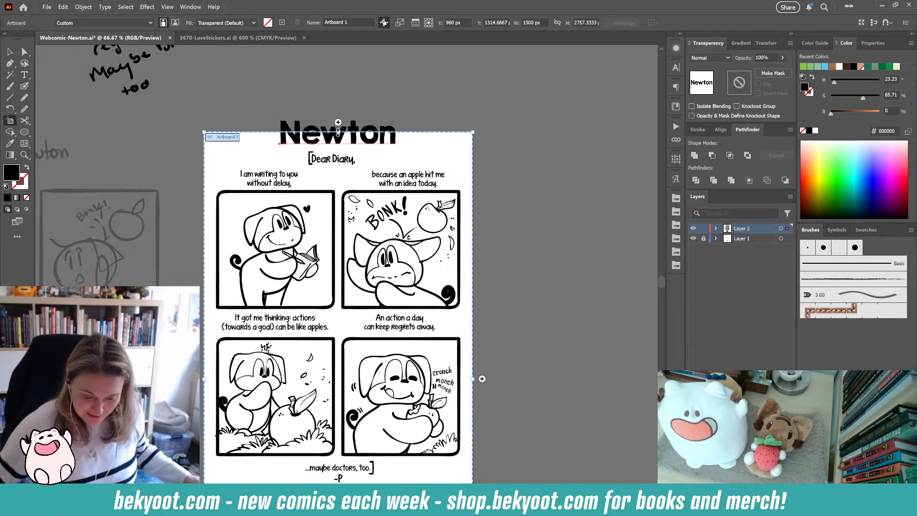
left_click_drag(338, 129, 338, 115)
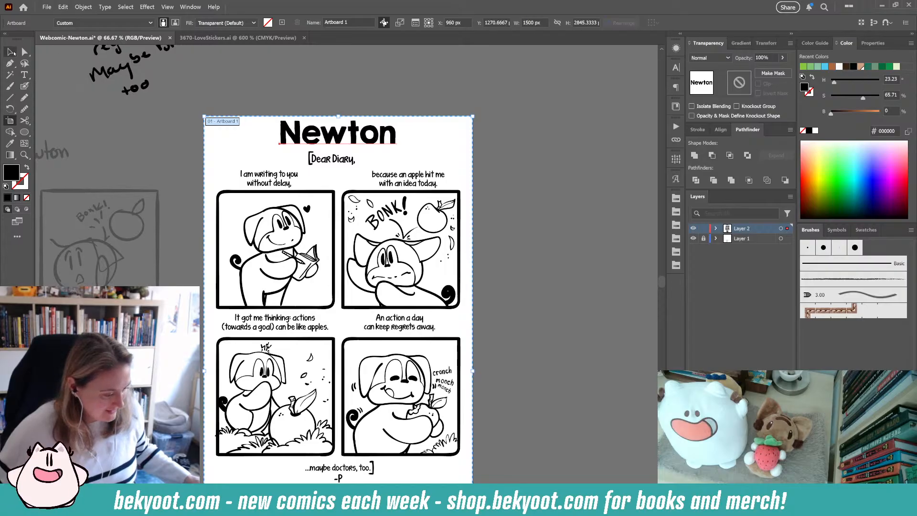
left_click(14, 52)
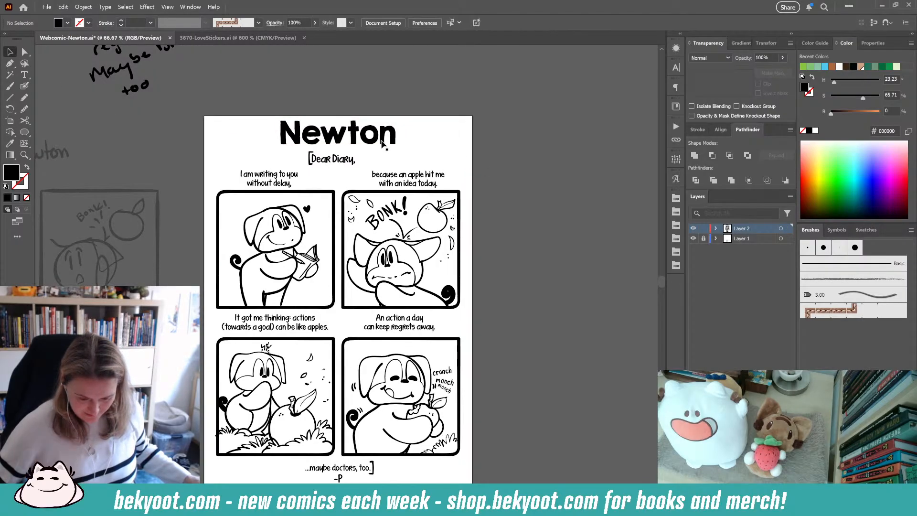
- Enter the third panel's group in isolation and inspect its individual paths
left_click_drag(514, 321, 516, 221)
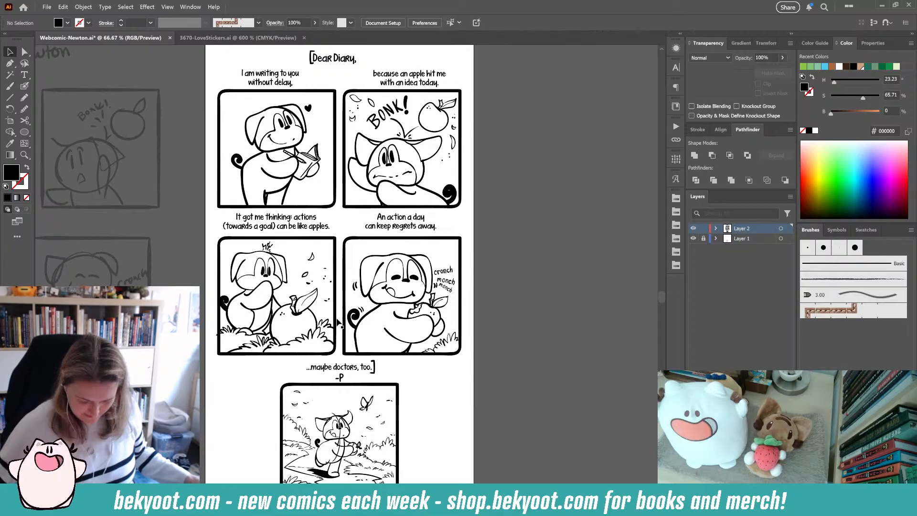
left_click(234, 331)
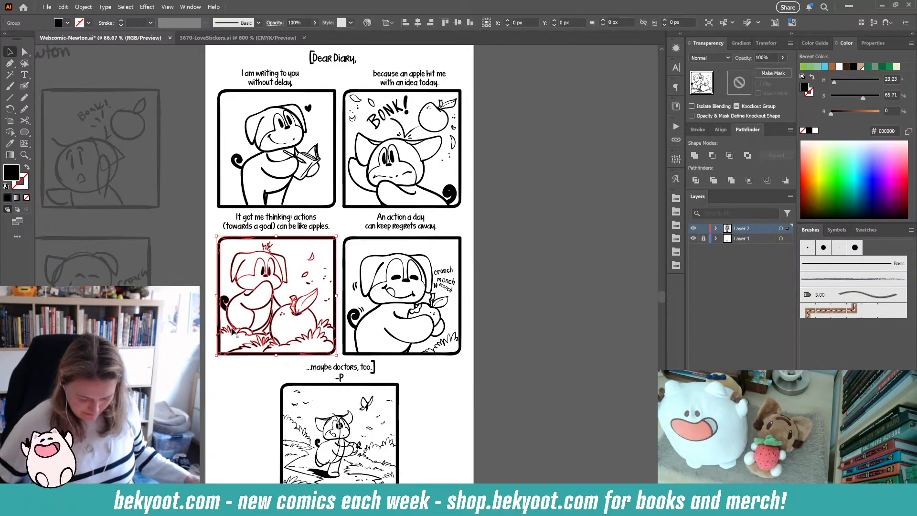
double_click(255, 312)
double_click(255, 310)
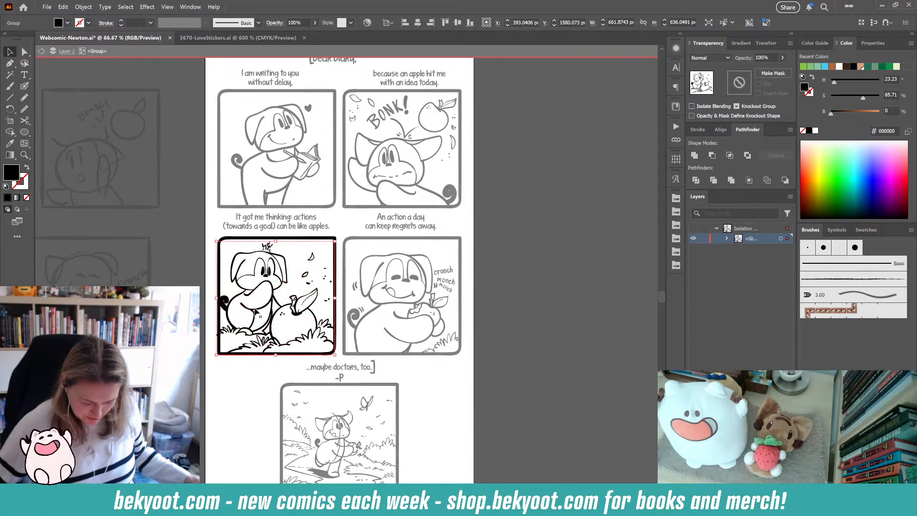
left_click(255, 309)
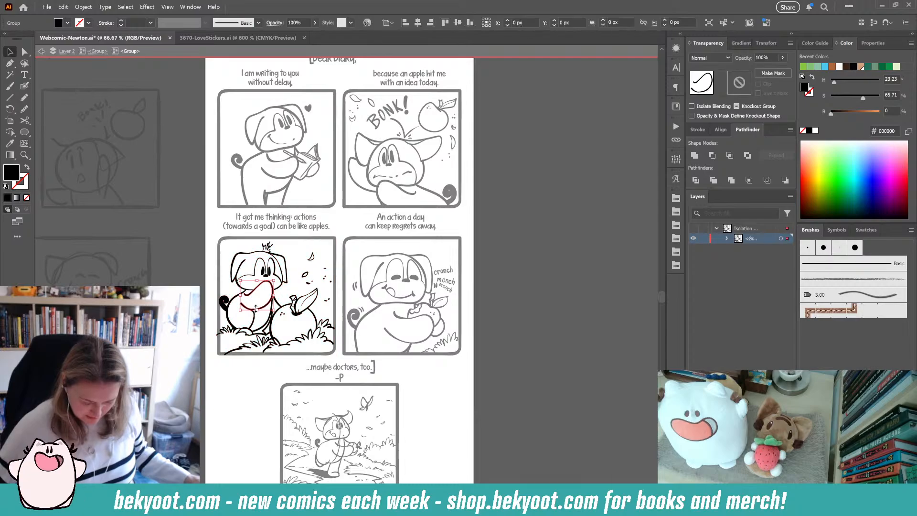
left_click(222, 266)
left_click(325, 338)
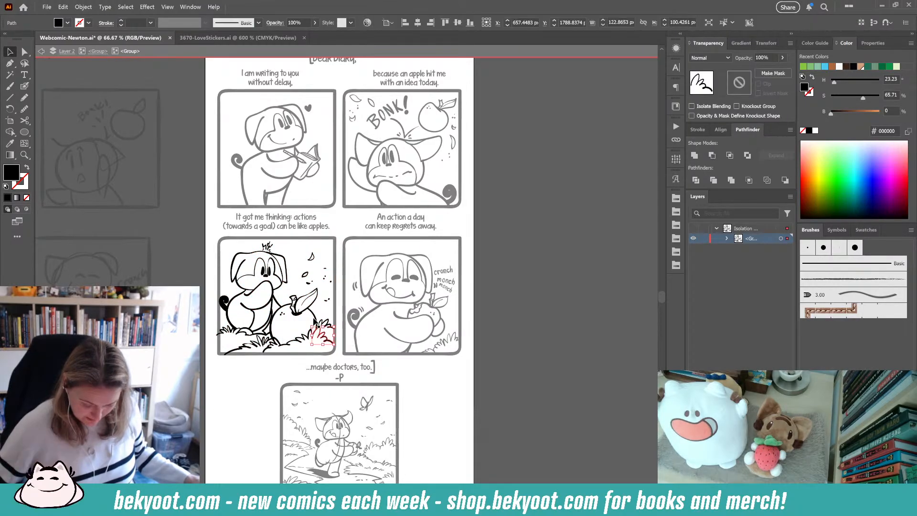
left_click(313, 315)
left_click(252, 279)
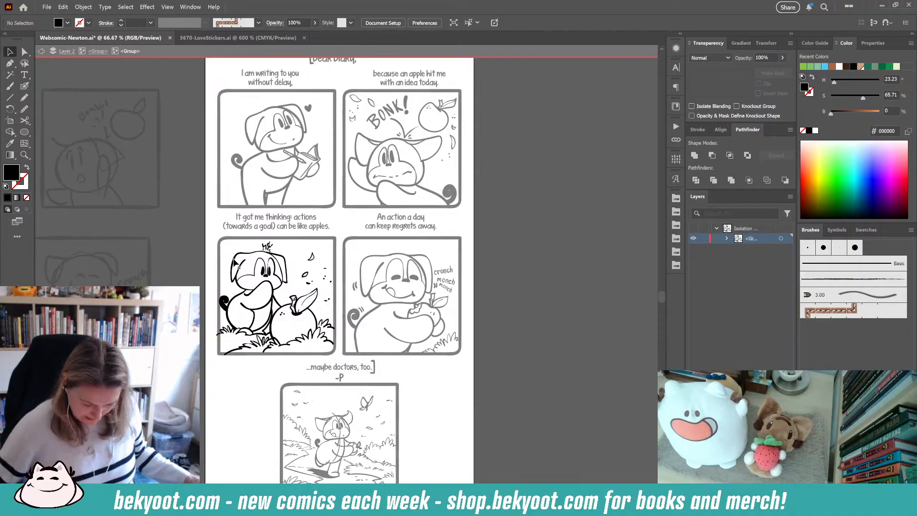
left_click(234, 259)
left_click(192, 272)
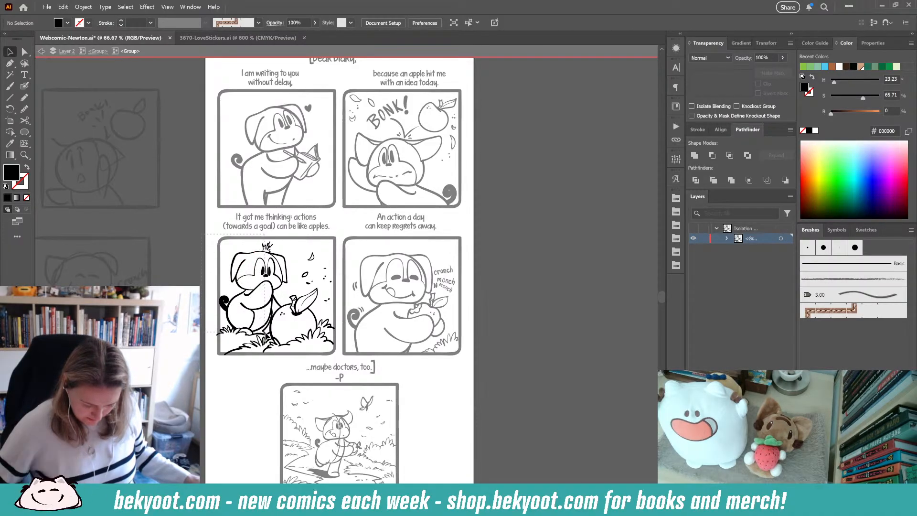
- Group Newton's figure paths with the nearby grass and apple in the third panel, then exit isolation
left_click(271, 338)
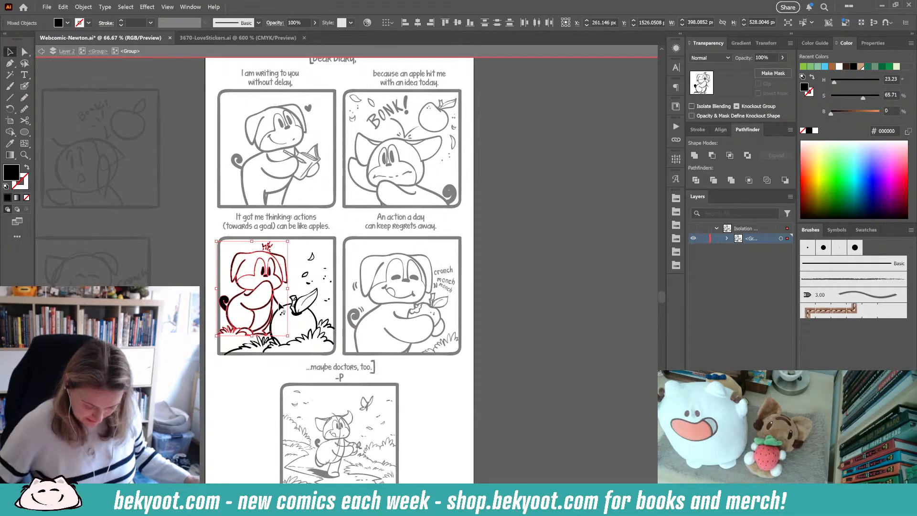
left_click(325, 324, "shift")
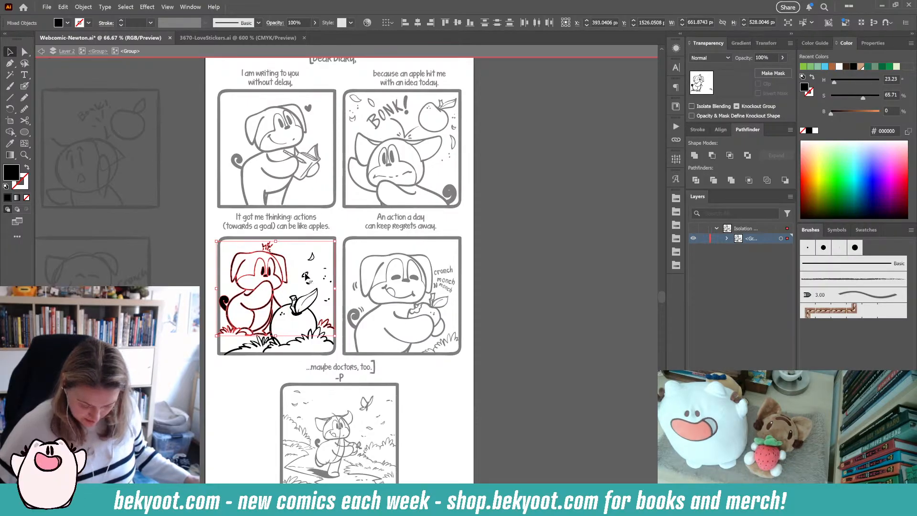
key("ctrl+g")
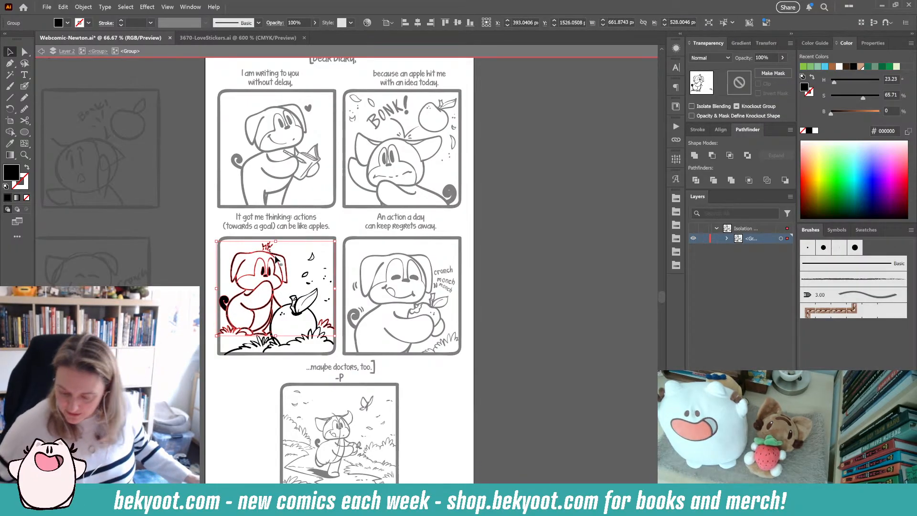
left_click(189, 254)
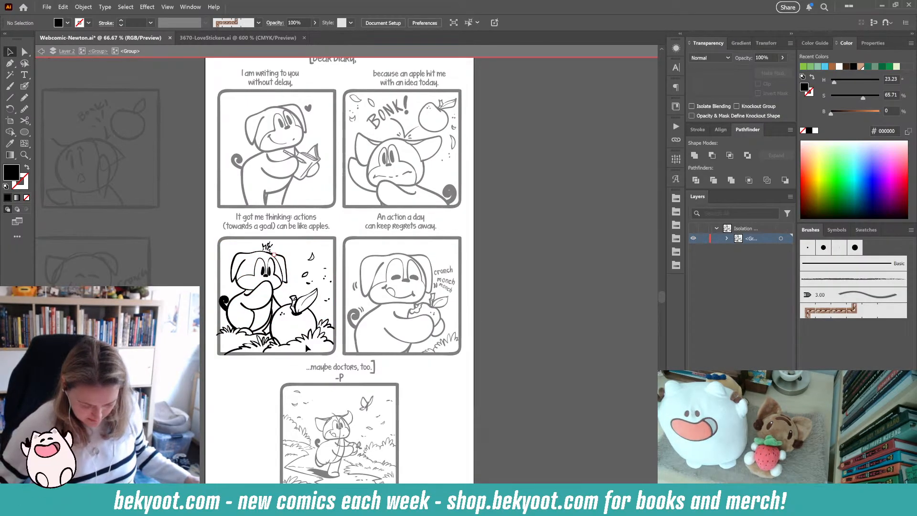
left_click(304, 313)
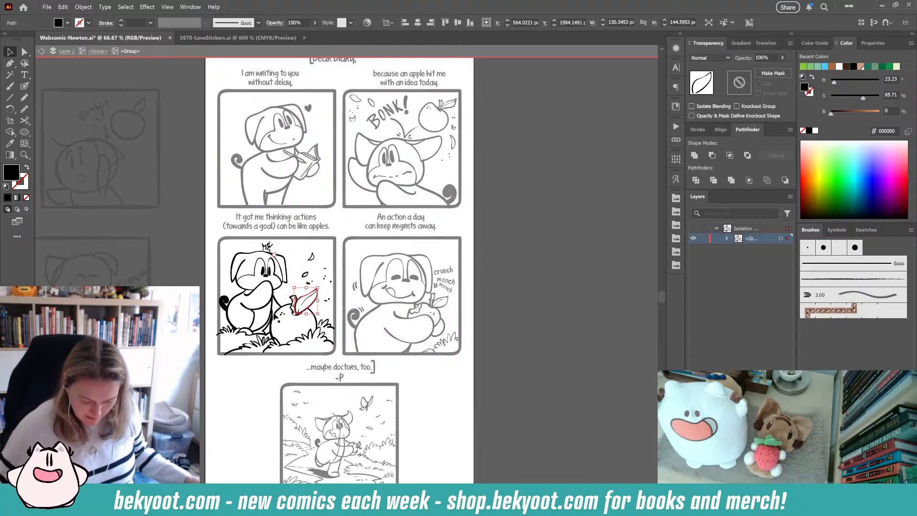
left_click(195, 276)
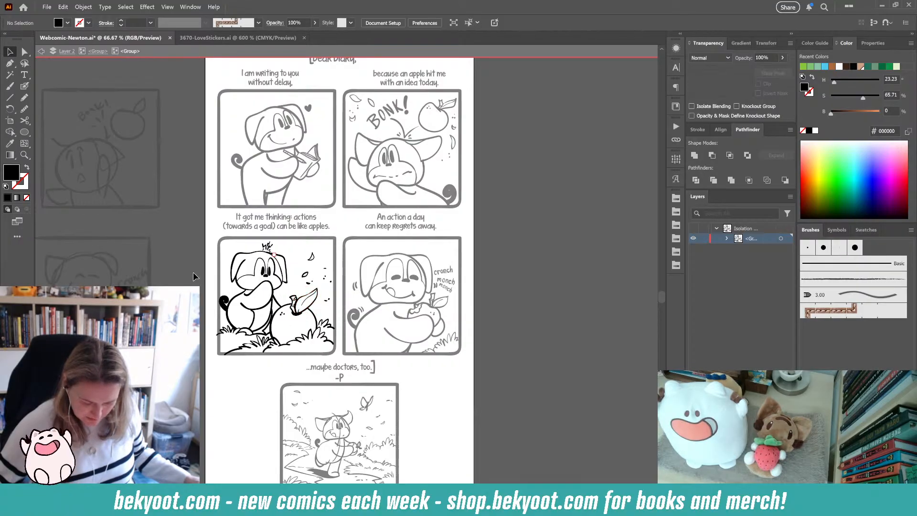
double_click(487, 283)
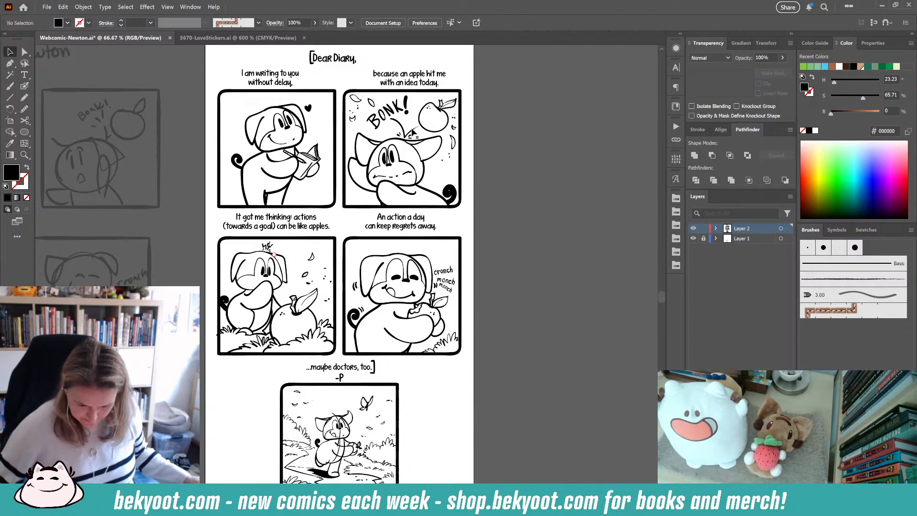
- Save the comic file
scroll(460, 420, "down", 1)
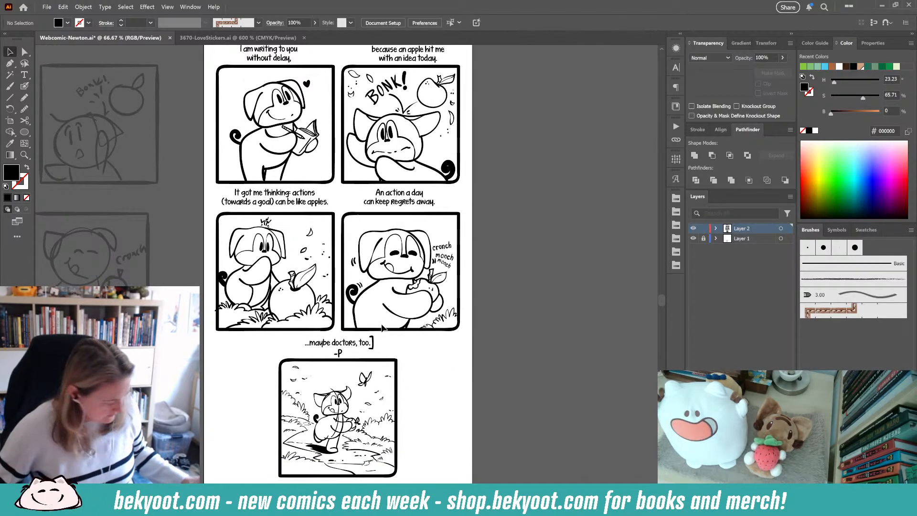
key("ctrl+s")
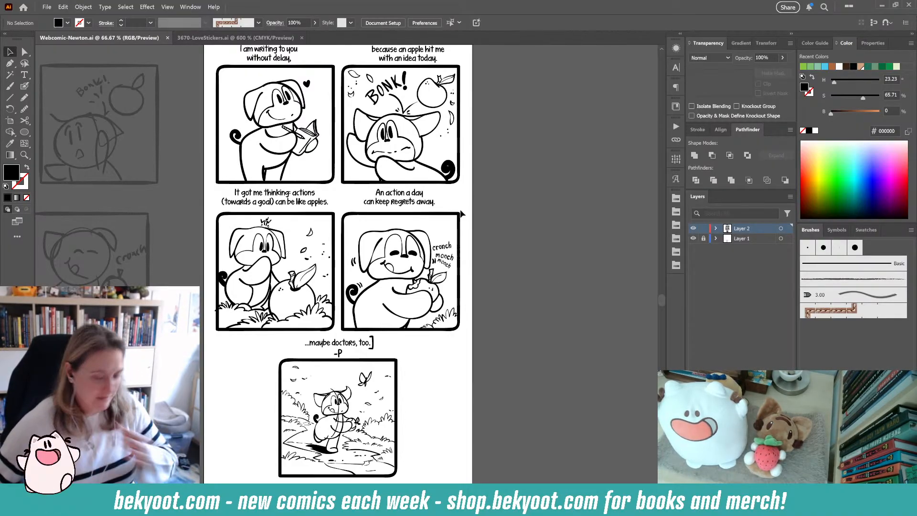
- Review the finished comic page, zooming in on the panels and back out
mouse_move(489, 156)
left_mouse_down()
mouse_move(499, 203)
mouse_move(492, 244)
left_mouse_up()
scroll(499, 204, "down", 5)
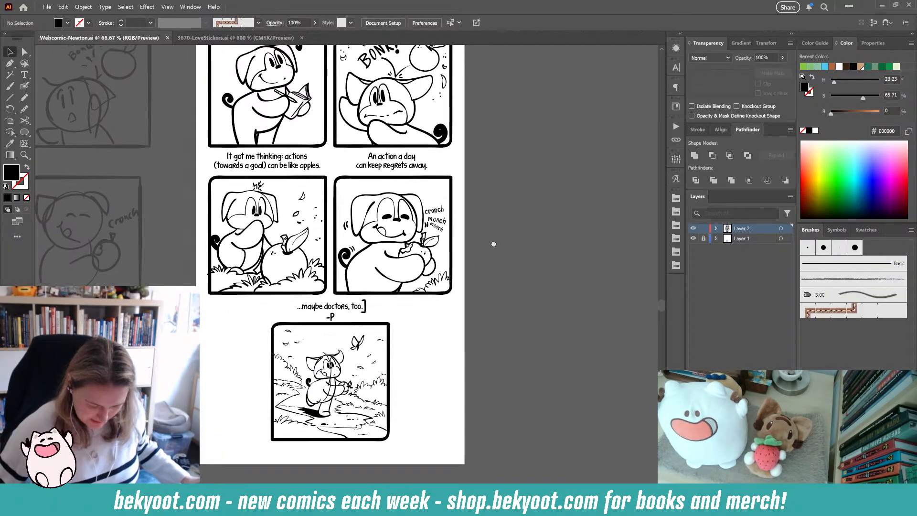
left_click_drag(477, 350, 494, 373)
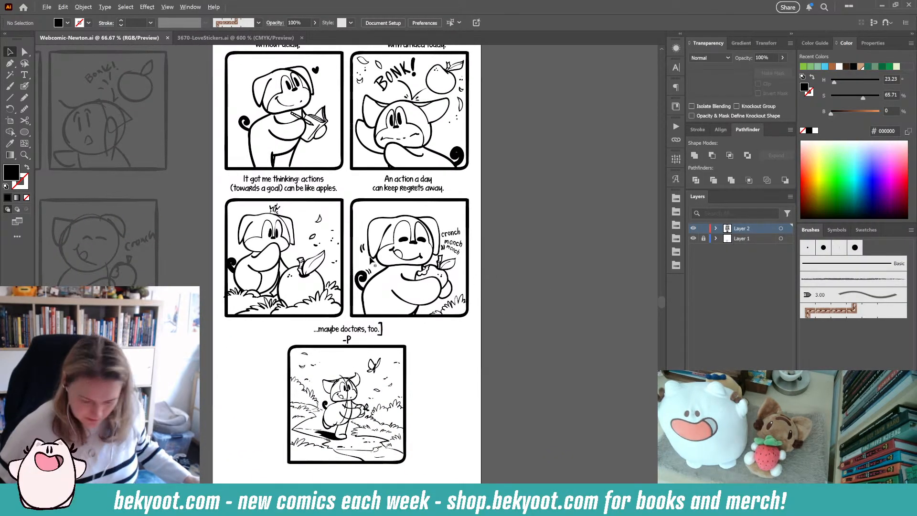
key("ctrl+plus")
key("ctrl+plus")
scroll(182, 140, "up", 5)
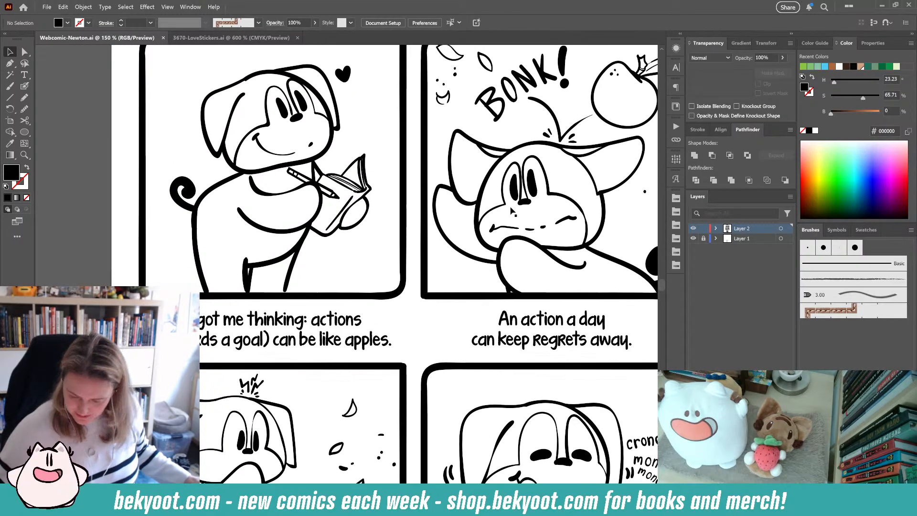
key("ctrl+minus")
key("ctrl+minus")
left_click_drag(360, 144, 324, 163)
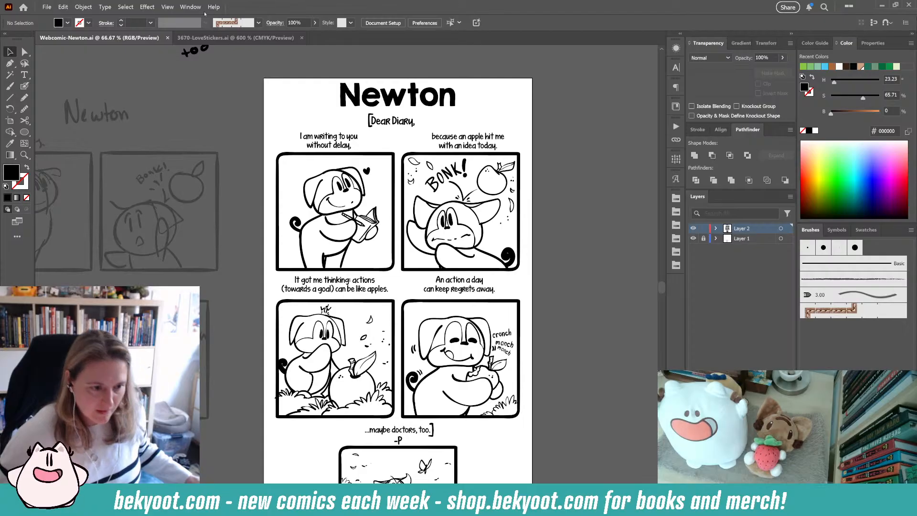